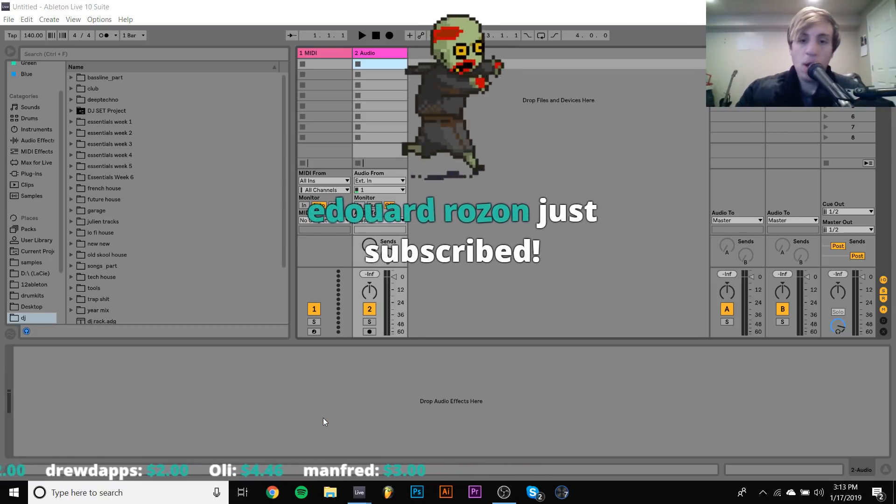
# Switch to Google Chrome and open the Gmail inbox of the submissions account
pyautogui.click(504, 493)
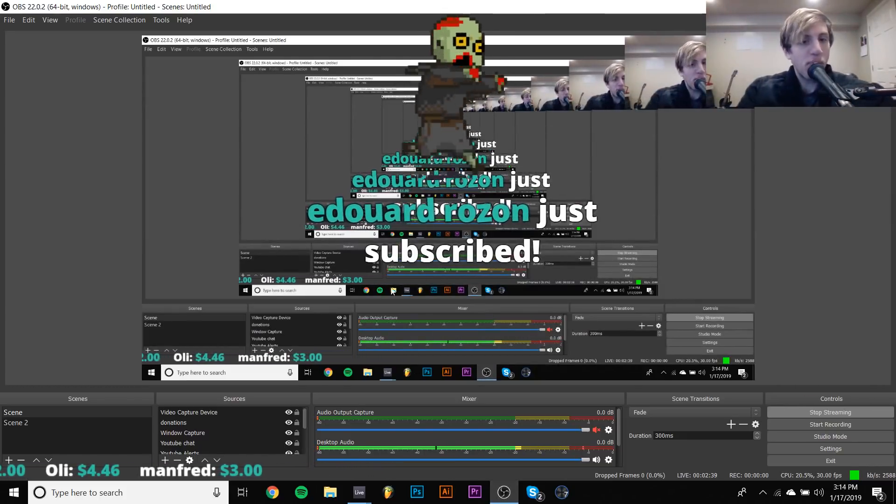
pyautogui.click(277, 500)
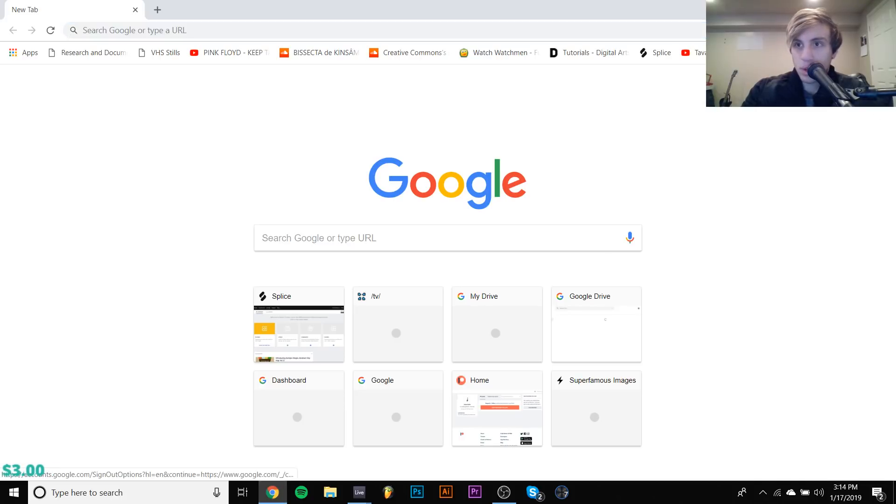
pyautogui.click(861, 112)
pyautogui.click(767, 233)
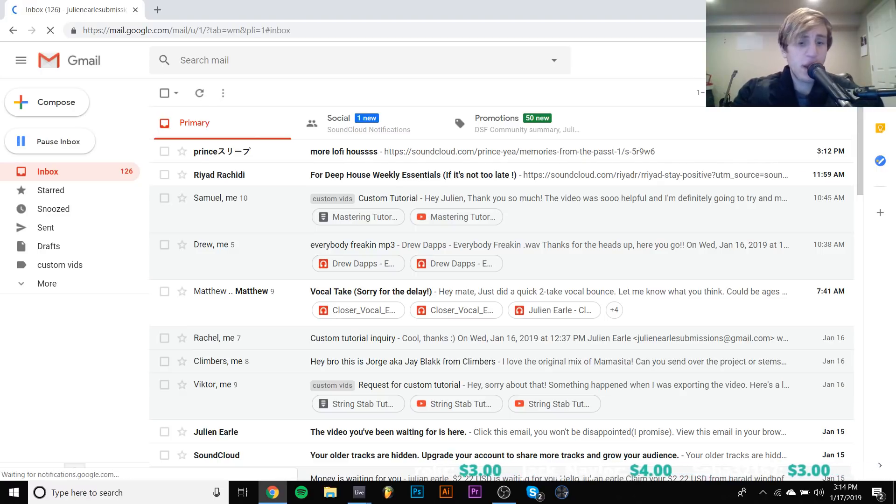
# Open the "more lofi houssss" email and play the SoundCloud track it links to
pyautogui.click(520, 155)
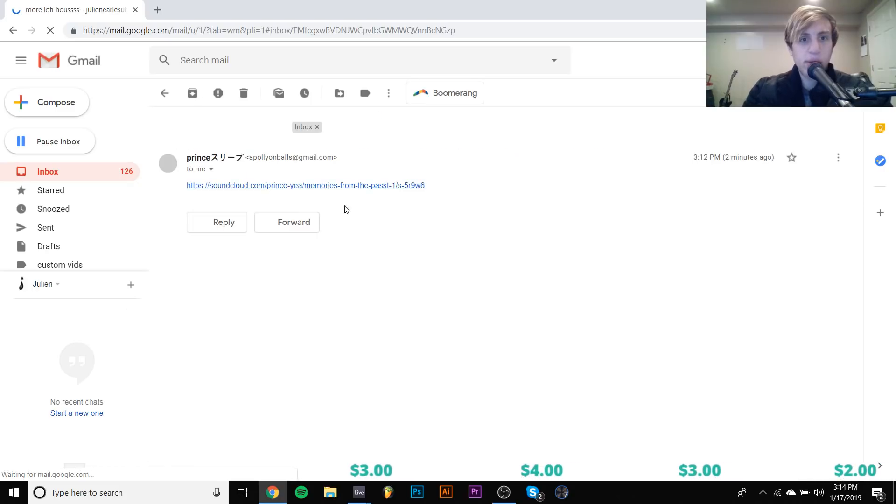
pyautogui.click(337, 187)
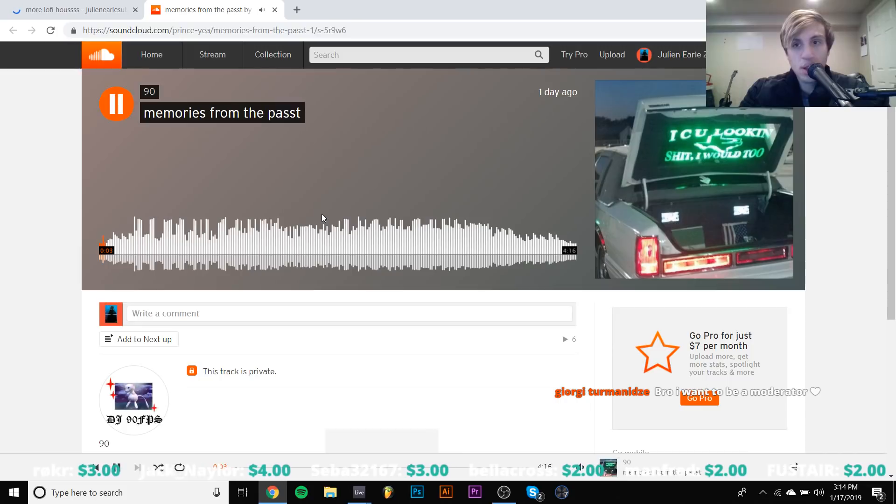
# View the enlarged cover artwork of "memories from the passt" twice, closing it each time
pyautogui.click(746, 130)
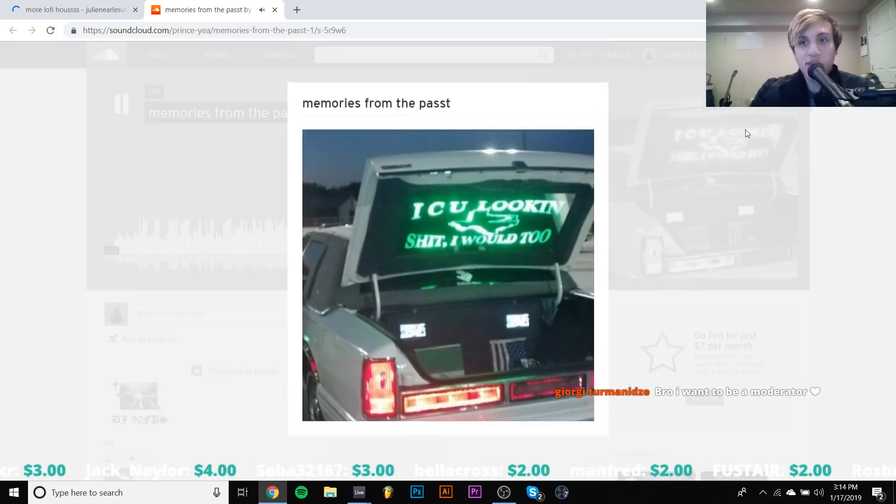
pyautogui.click(260, 363)
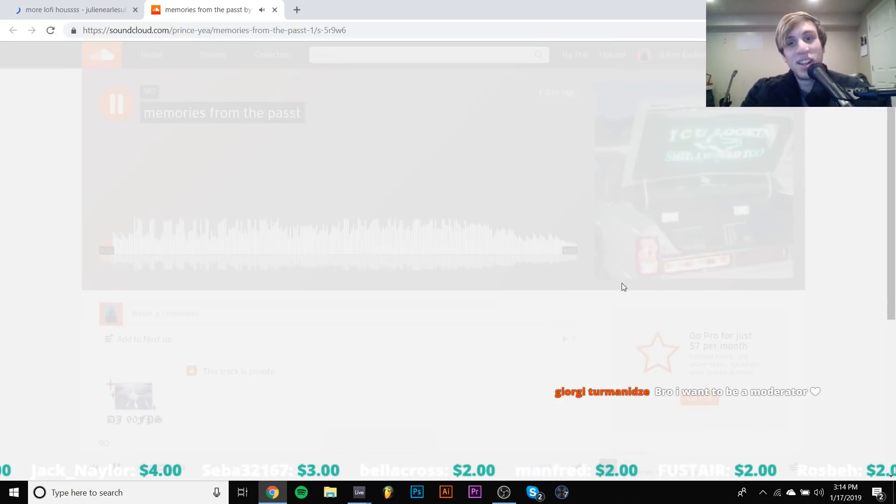
pyautogui.click(665, 257)
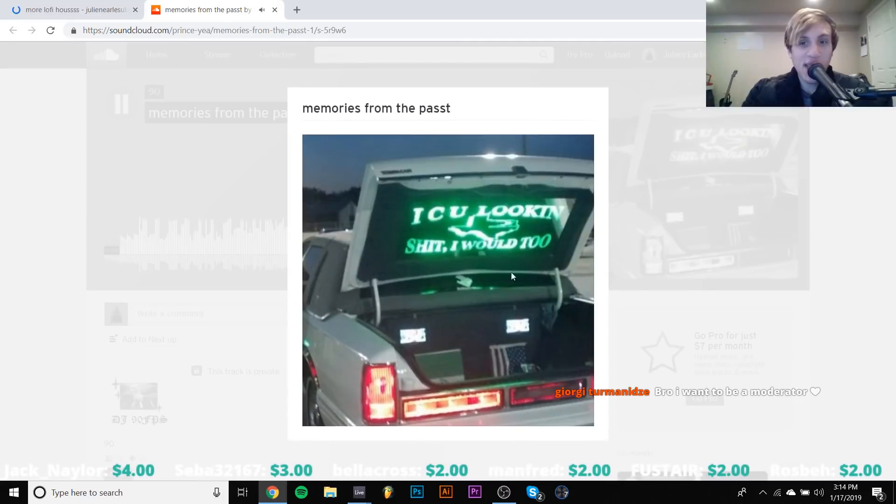
pyautogui.click(199, 347)
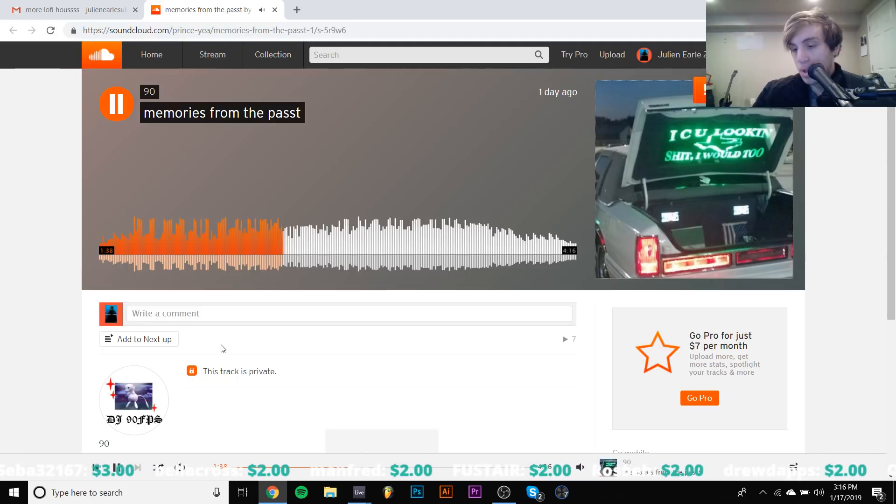
# Listen to "memories from the passt" in short passages, pausing between them and skipping ahead past the middle of the track
pyautogui.press('space')
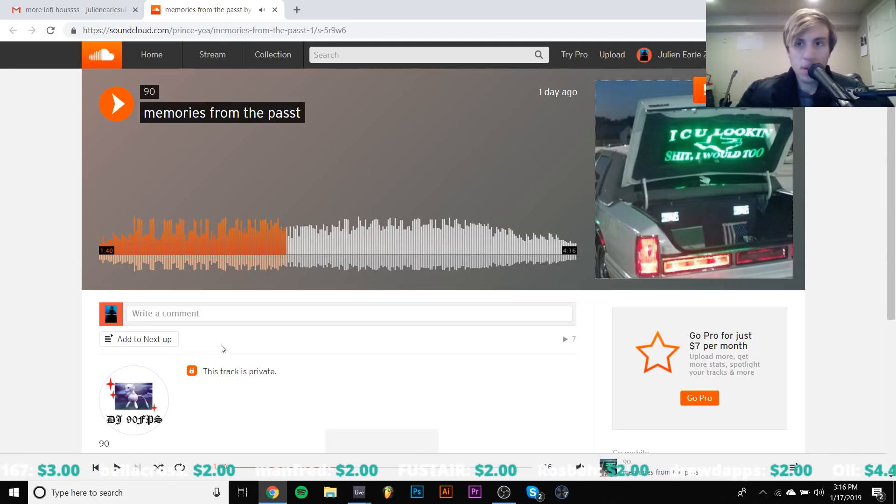
pyautogui.press('space')
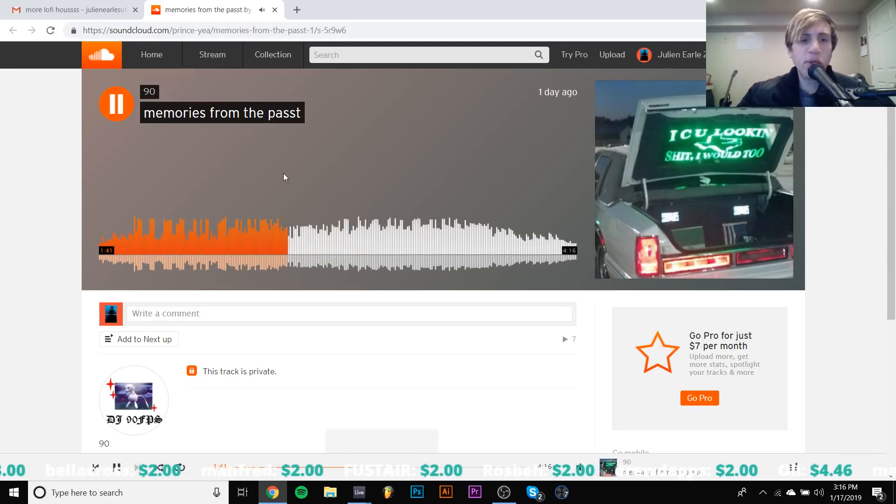
pyautogui.press('space')
pyautogui.press('space')
pyautogui.click(387, 232)
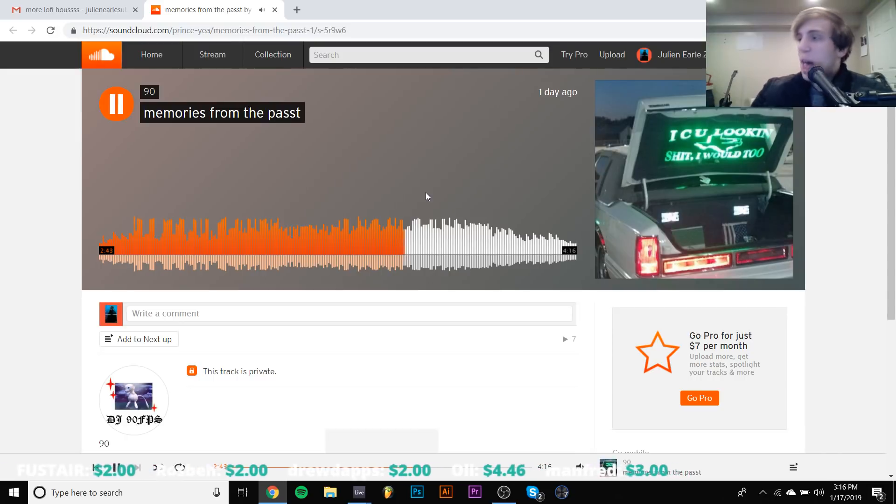
pyautogui.press('space')
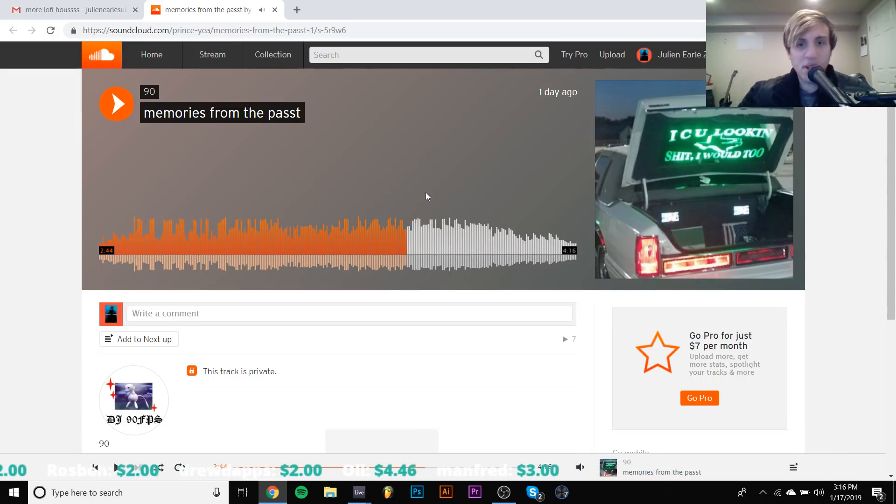
pyautogui.press('space')
pyautogui.press('space')
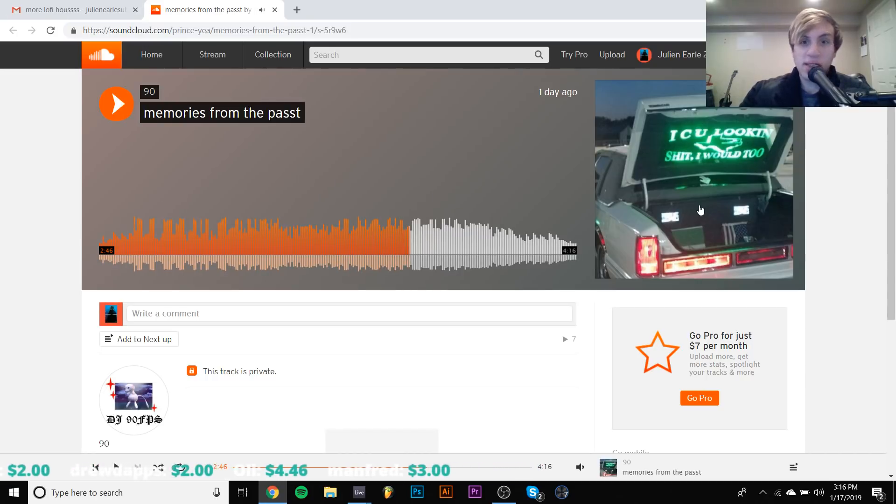
pyautogui.press('space')
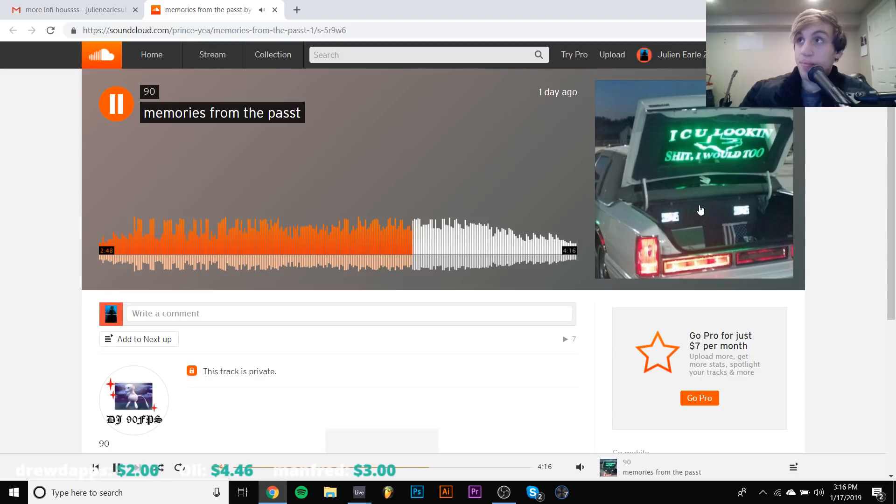
pyautogui.press('space')
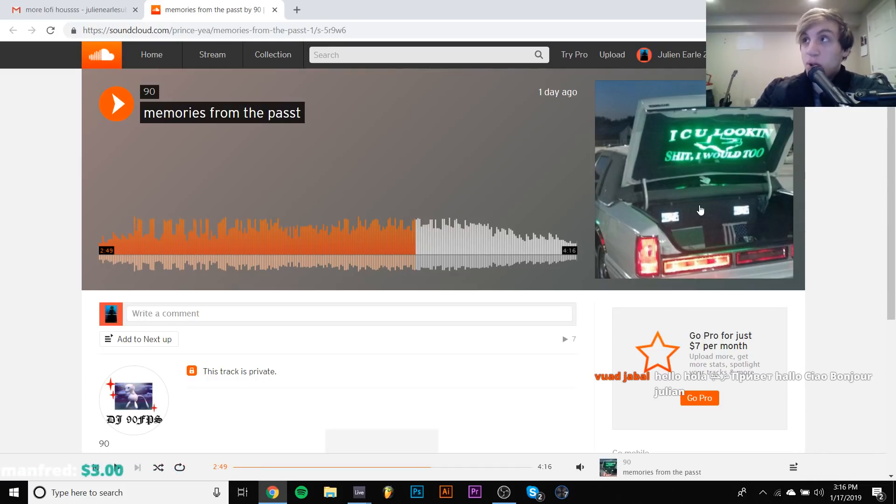
pyautogui.press('space')
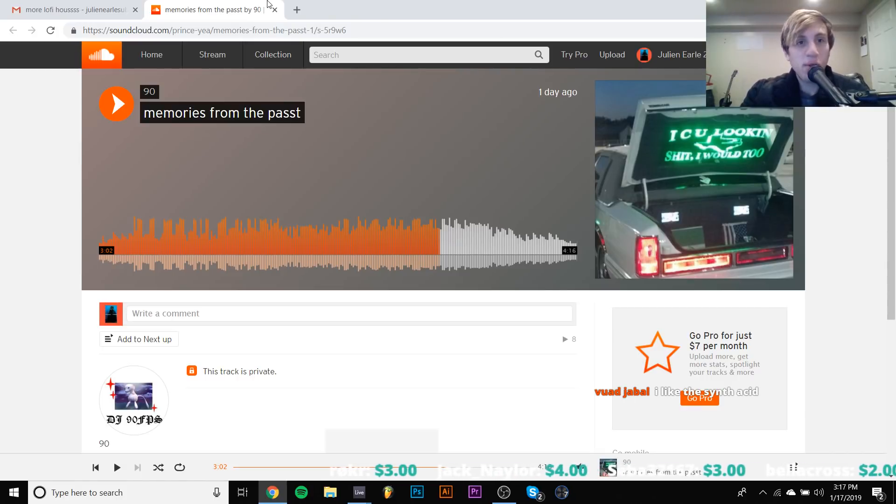
# Close the track page and play the SoundCloud link from the inbox email "For Deep House Weekly Essentials (If it's not too late !)"
pyautogui.click(275, 10)
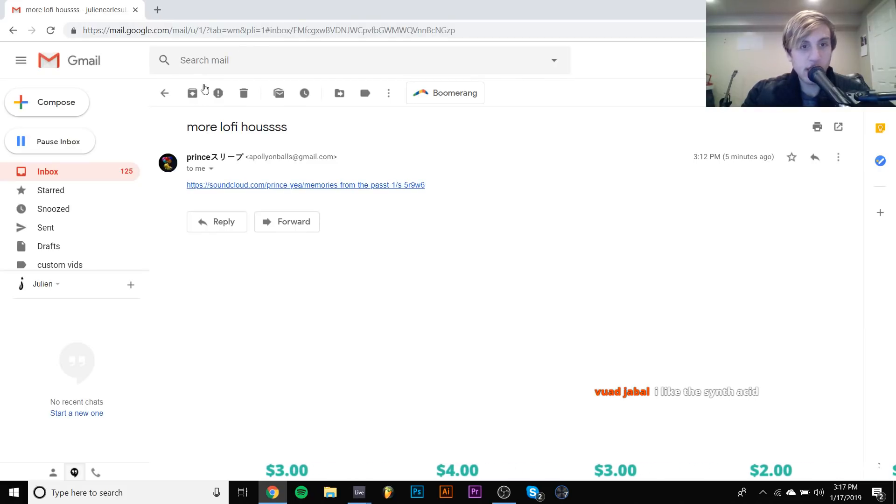
pyautogui.click(81, 168)
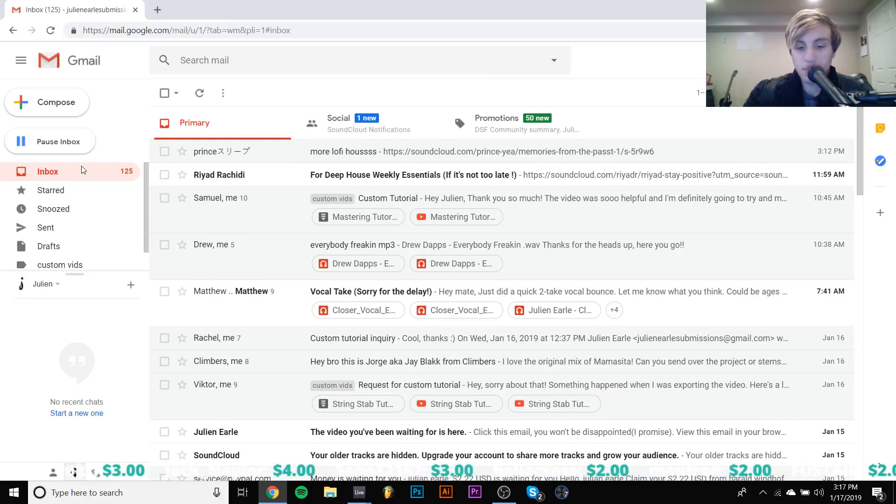
pyautogui.click(244, 186)
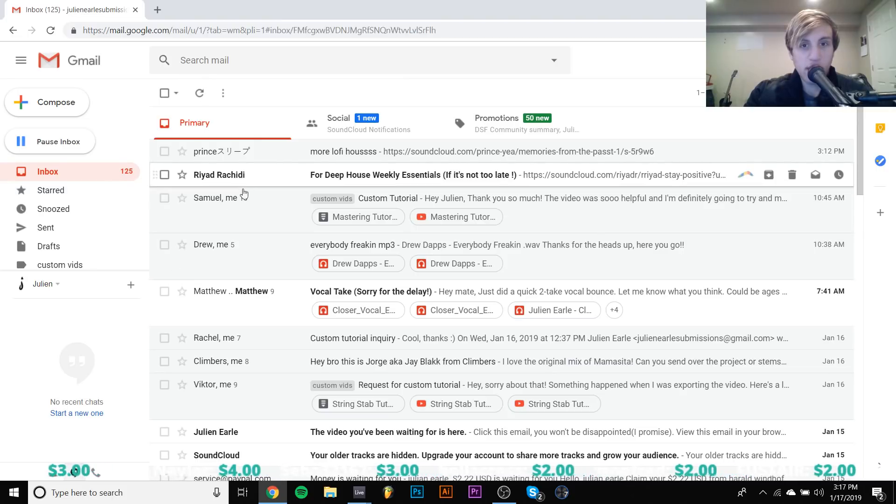
pyautogui.click(249, 186)
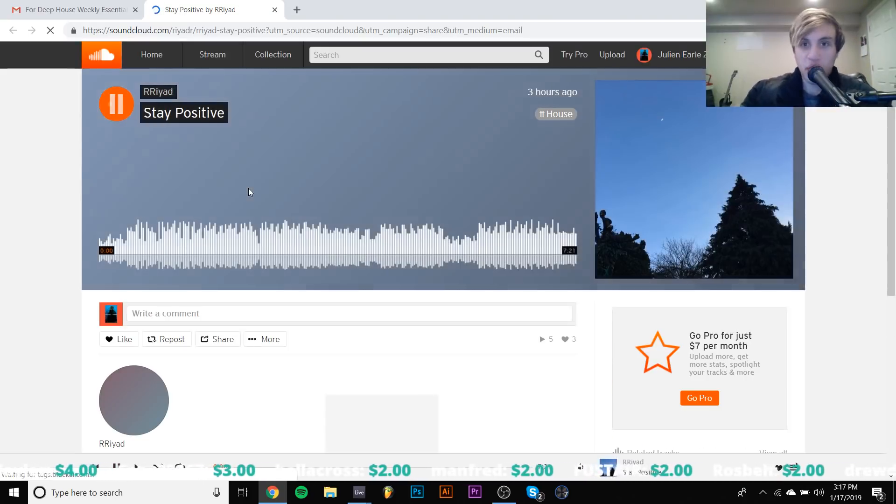
# Audition "Stay Positive" from about 1:13, about 2:00 and further on with pauses, and close it to return to the inbox
pyautogui.click(176, 243)
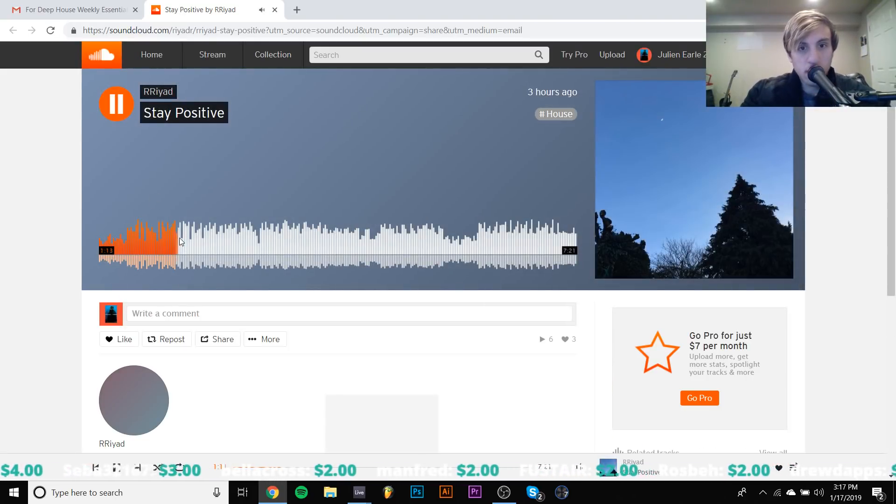
pyautogui.click(228, 251)
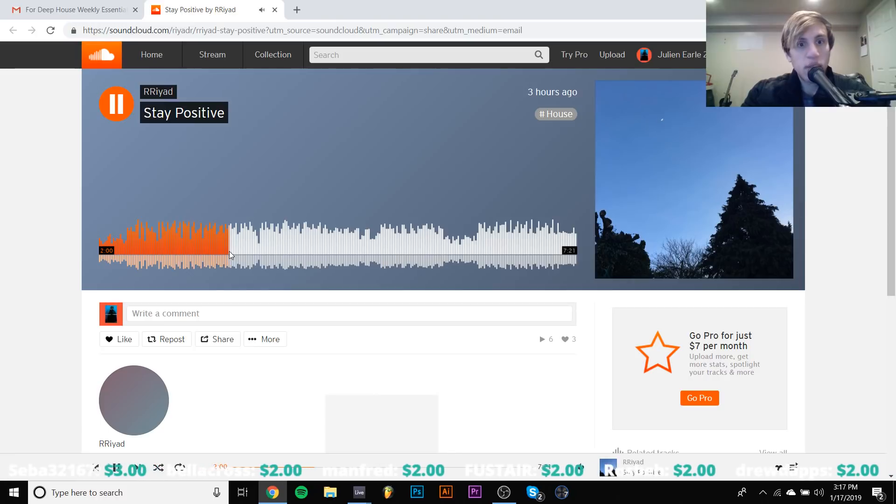
pyautogui.click(285, 248)
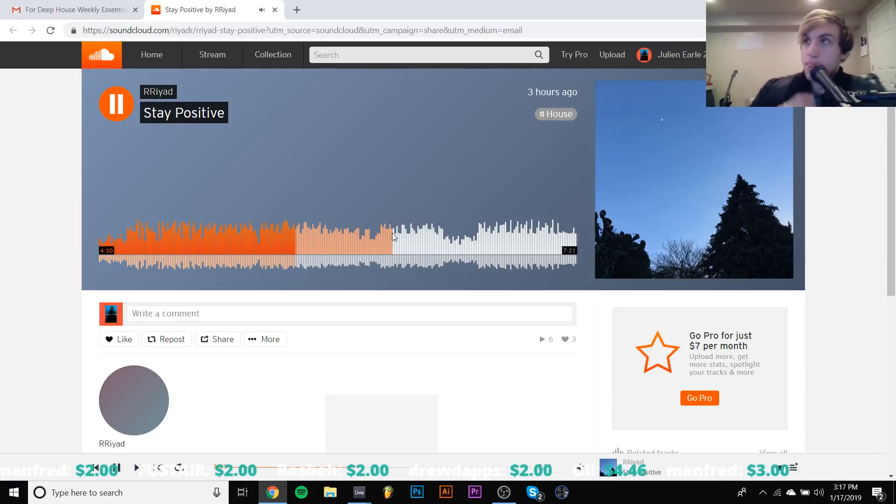
pyautogui.press('space')
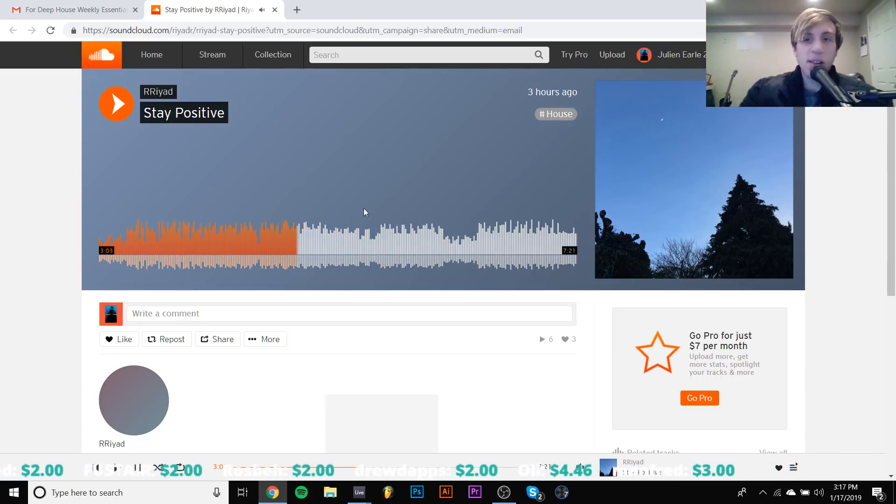
pyautogui.press('space')
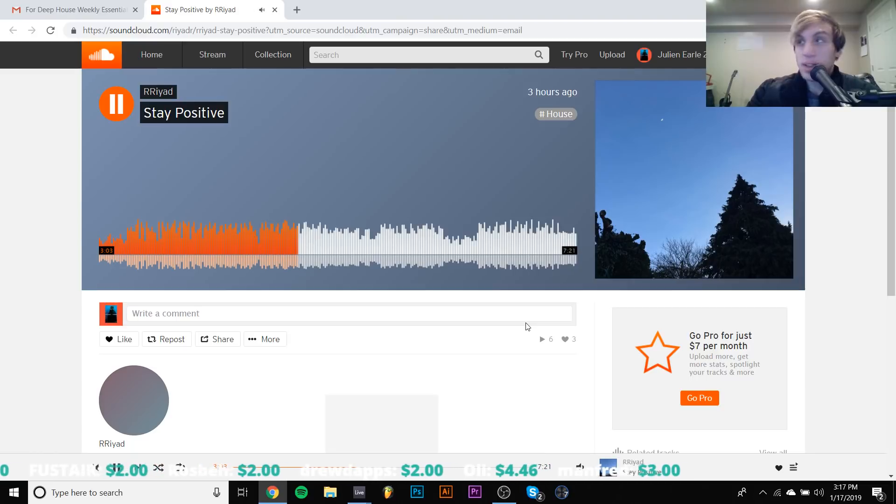
pyautogui.press('space')
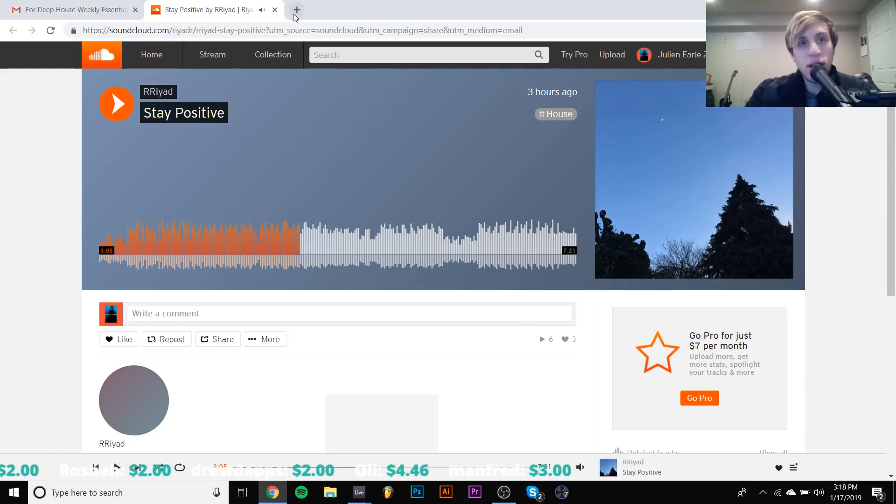
pyautogui.click(274, 9)
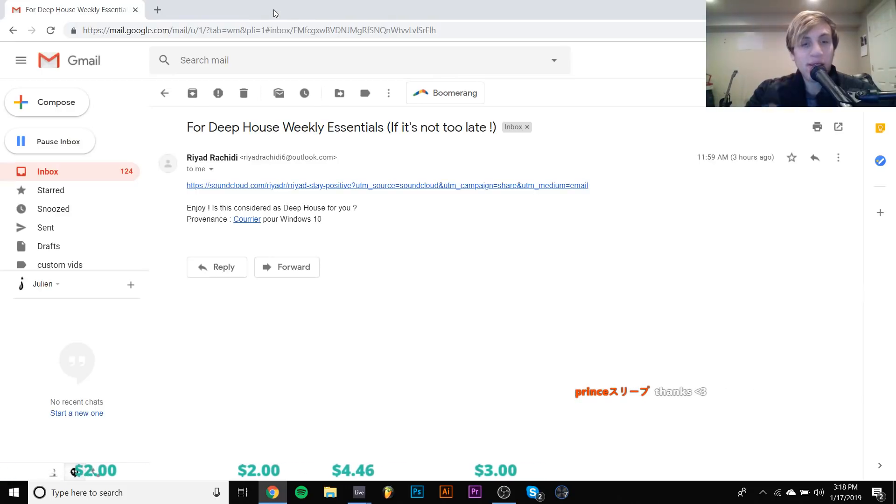
pyautogui.click(91, 179)
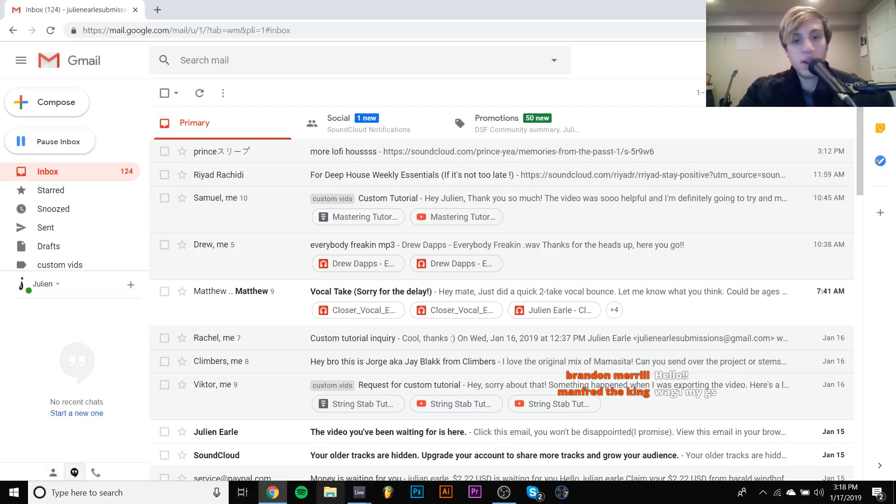
# Switch to Ableton Live and show the untitled set in Arrangement View
pyautogui.moveTo(357, 491)
pyautogui.click(335, 466)
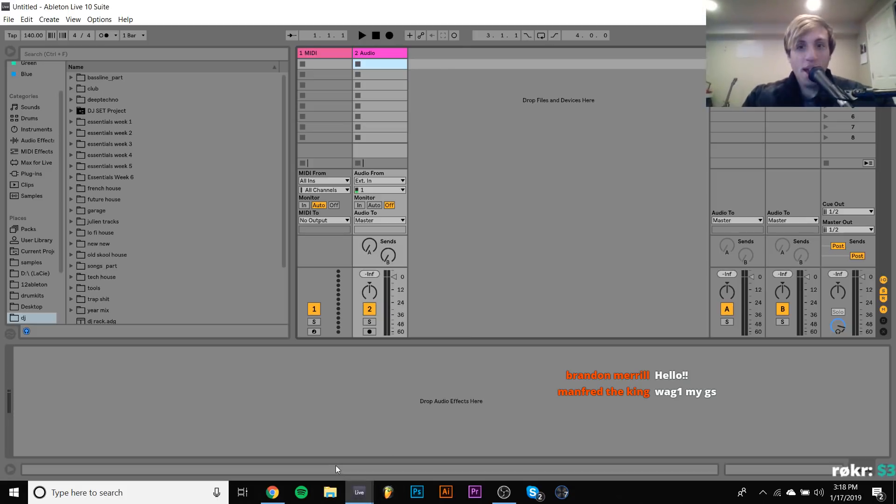
pyautogui.press('Tab')
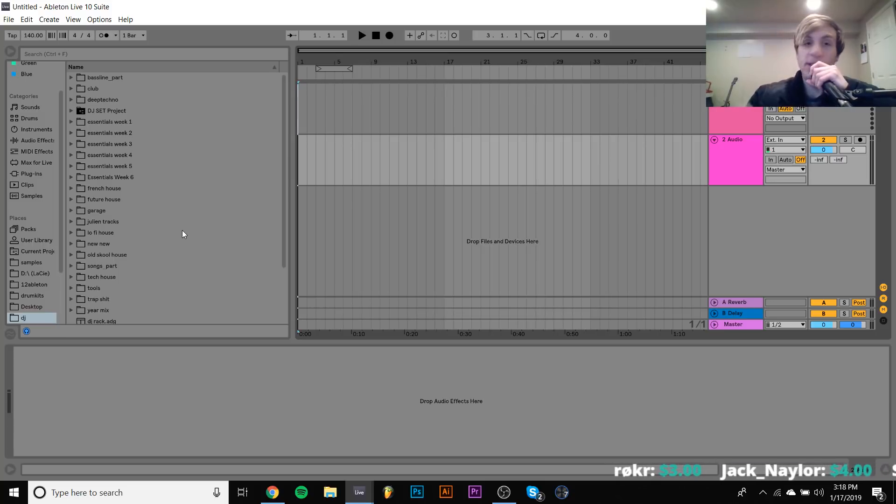
# Look through the audio, MIDI and project files stored on the D:\ (LaCie) drive
pyautogui.click(36, 272)
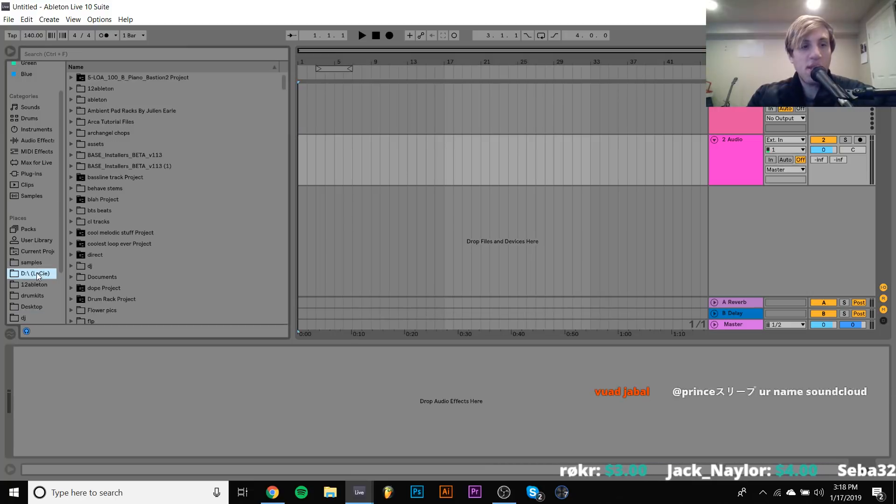
pyautogui.scroll(-5, 164, 251)
pyautogui.scroll(-20, 163, 251)
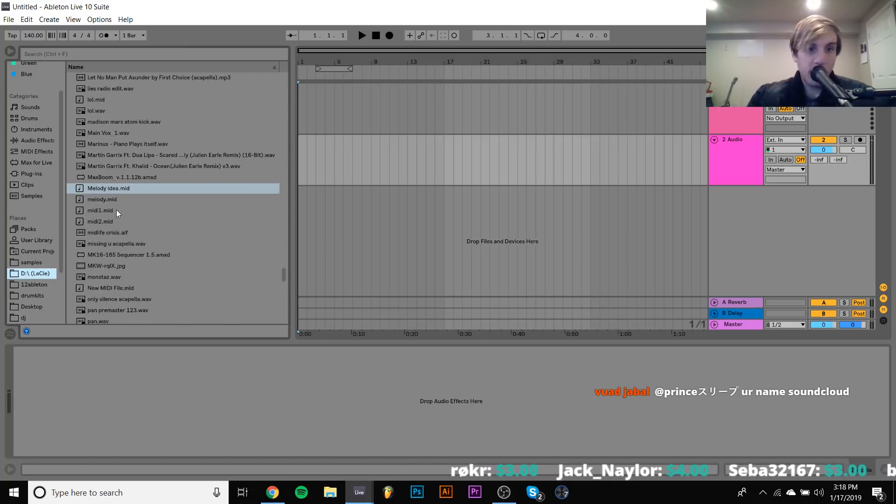
pyautogui.scroll(5, 108, 211)
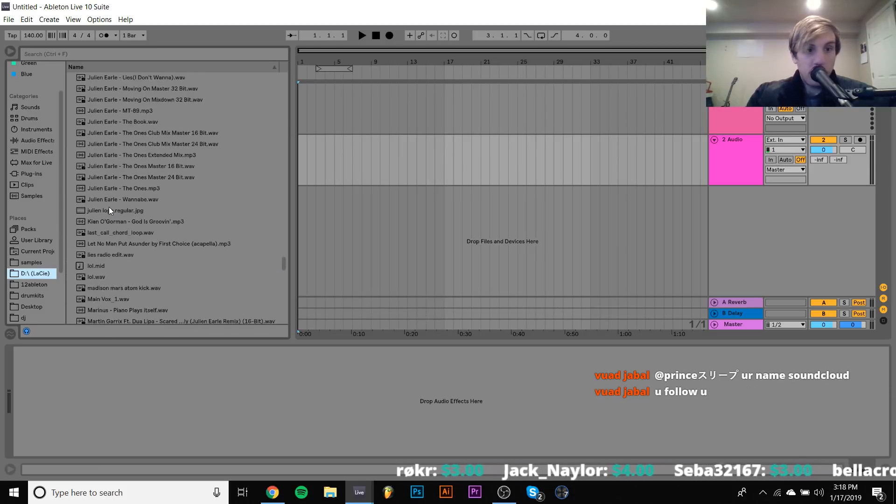
pyautogui.scroll(-20, 110, 209)
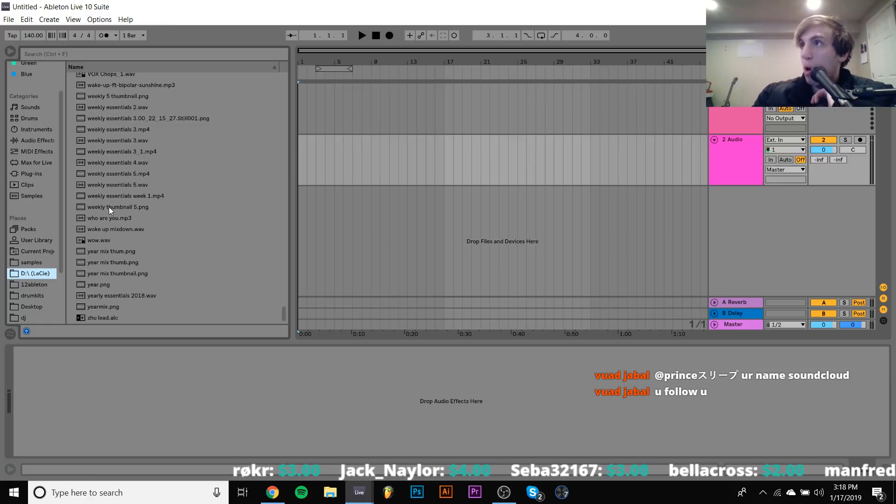
pyautogui.scroll(2, 108, 206)
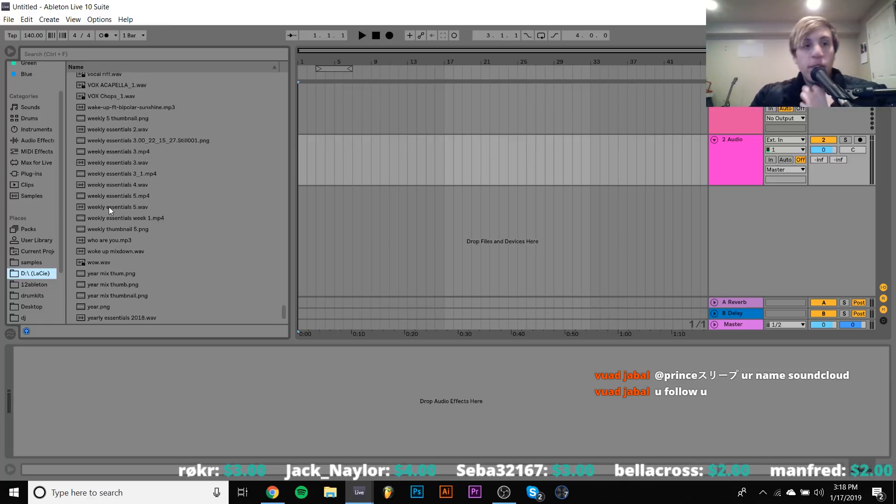
pyautogui.scroll(4, 109, 207)
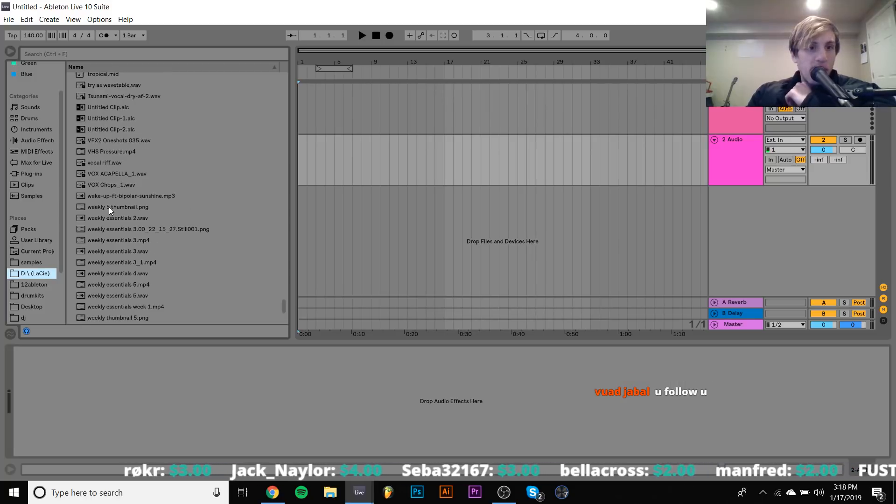
# Search the LaCie drive for "chord", and place smooth chord pro.alc at bar 1 on a new track with looped playback
pyautogui.click(115, 52)
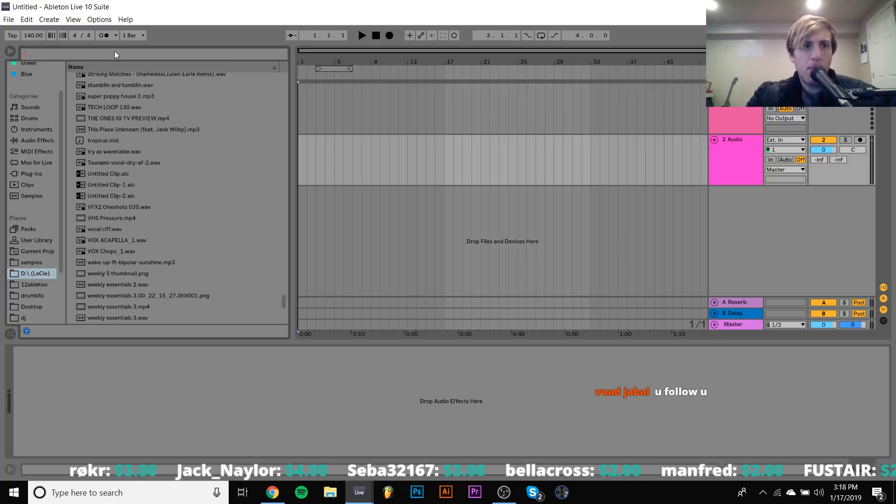
pyautogui.write('chord')
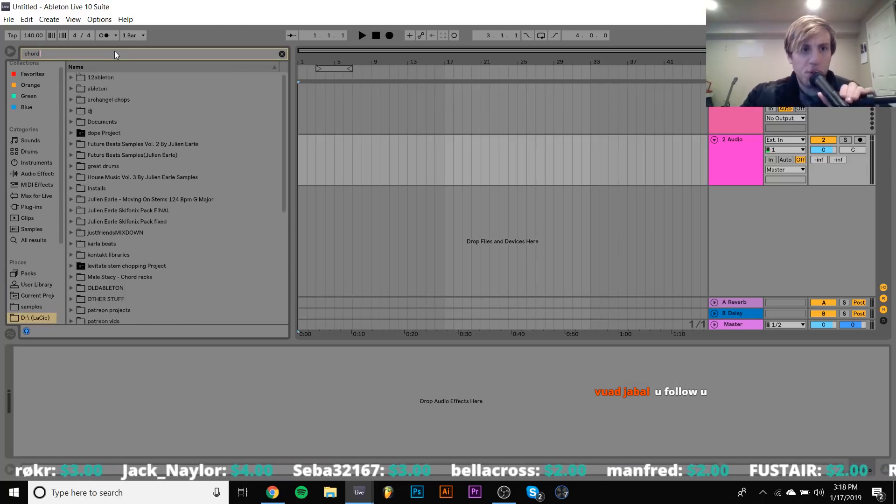
pyautogui.scroll(-3, 145, 186)
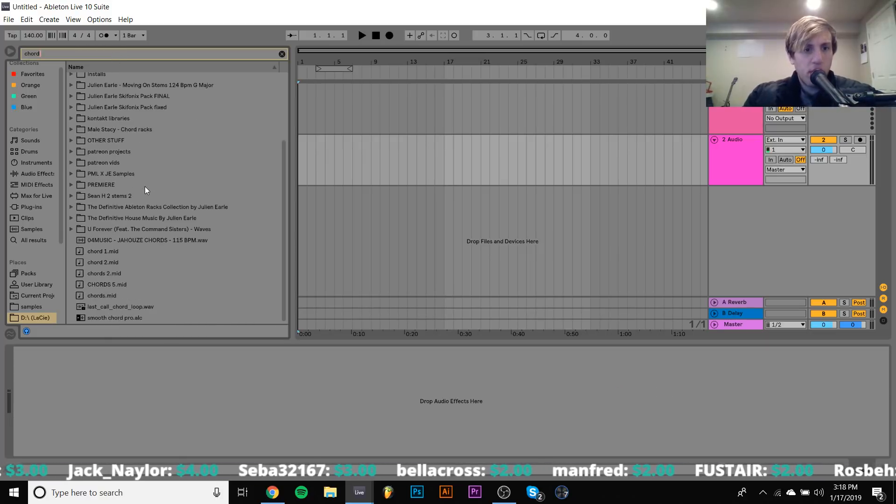
pyautogui.click(105, 318)
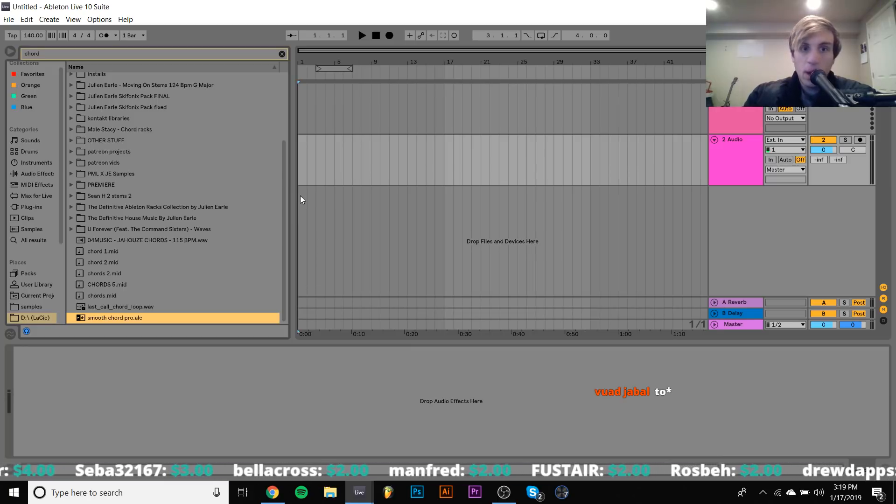
pyautogui.moveTo(301, 197); pyautogui.dragTo(301, 197)
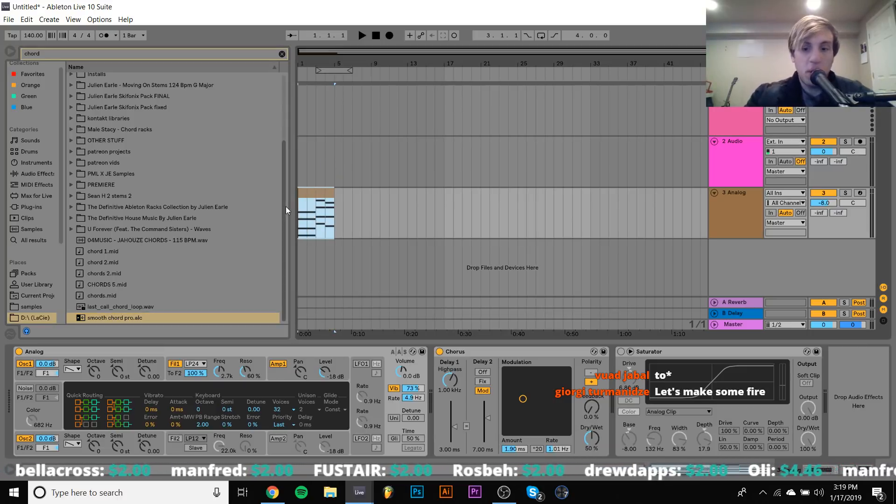
pyautogui.hotkey('ctrl', 'l')
pyautogui.press('space')
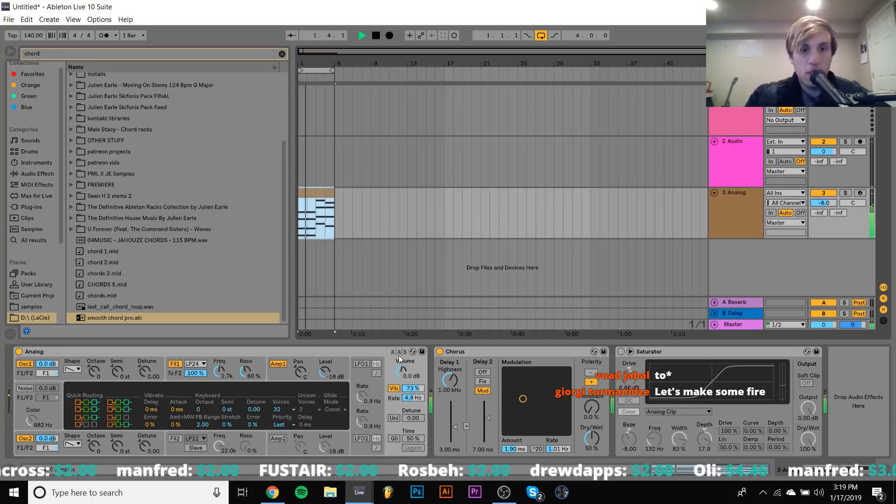
# List the available plug-ins, and stop playback to delete the Analog, Chorus and Saturator devices from the chord track
pyautogui.click(282, 53)
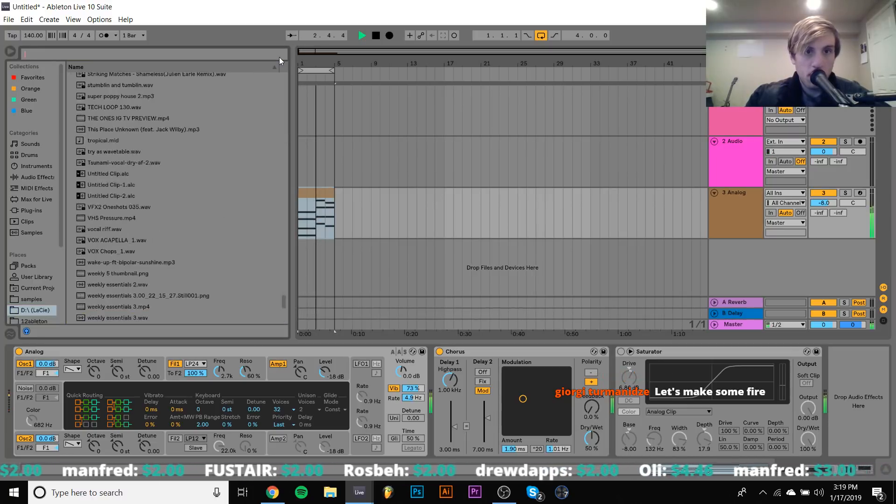
pyautogui.click(27, 210)
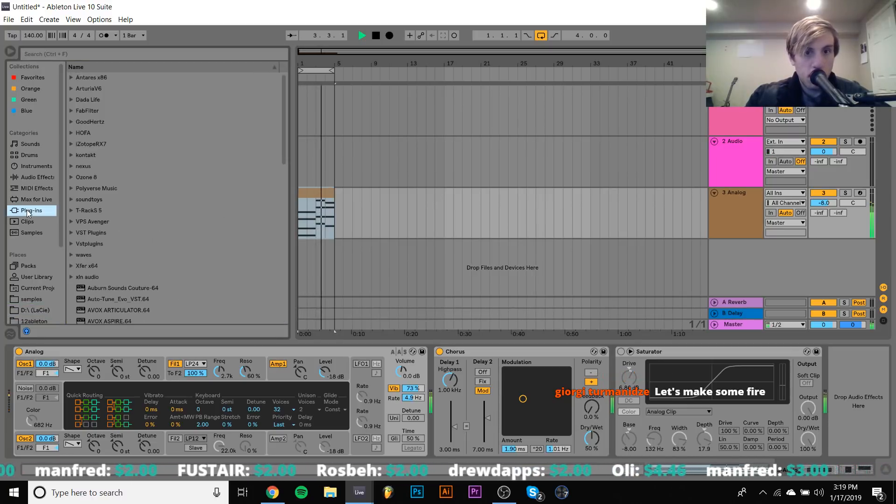
pyautogui.click(303, 352)
pyautogui.press('space')
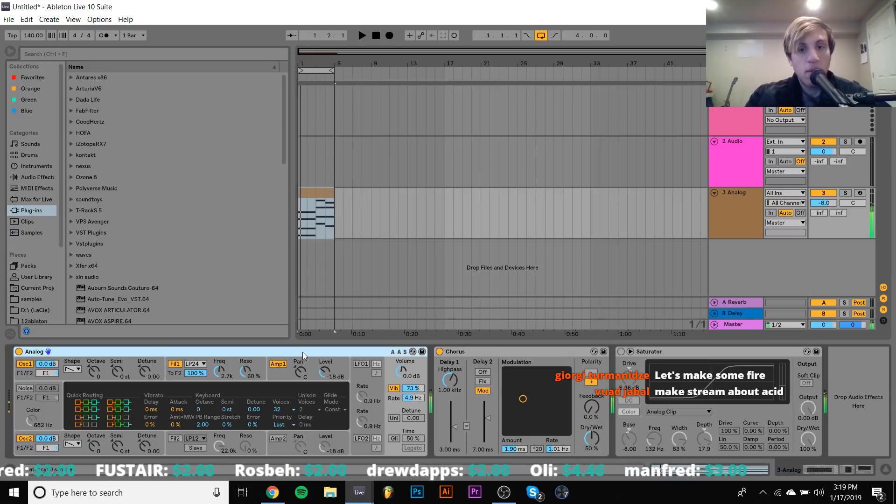
pyautogui.hotkey('ctrl', 'a')
pyautogui.press('Delete')
# Set the song tempo to 125 BPM
pyautogui.click(35, 40)
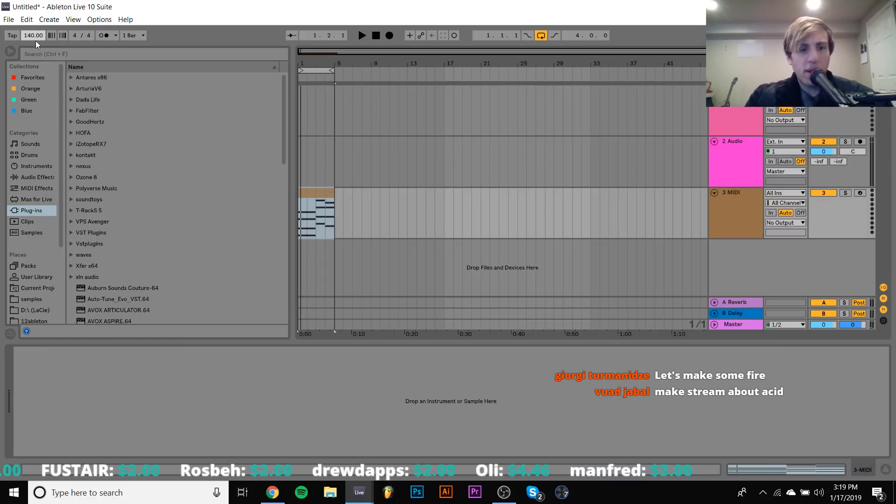
pyautogui.write('125')
pyautogui.press('Return')
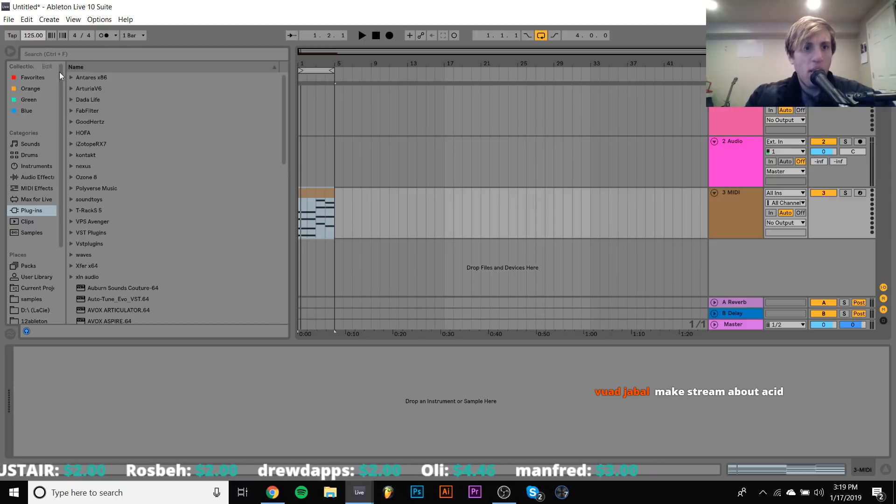
# Load the M1.64 plug-in as the instrument on the chord clip's track
pyautogui.scroll(-10, 122, 262)
pyautogui.click(96, 152)
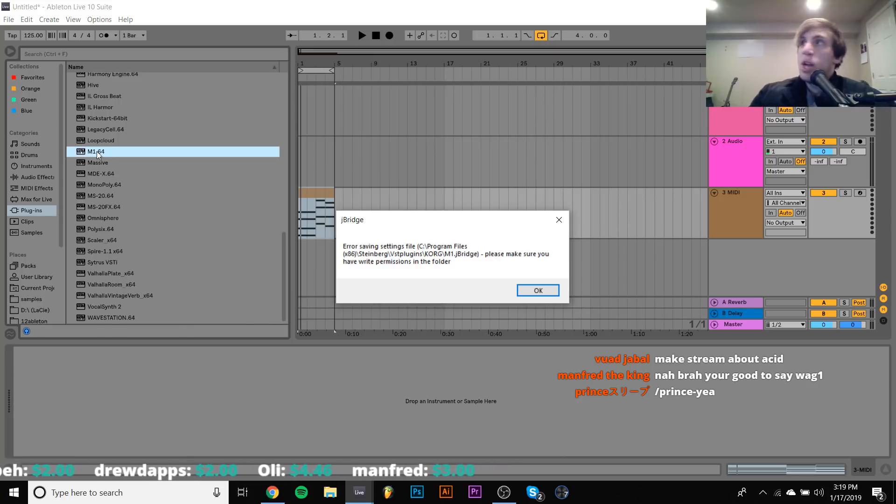
pyautogui.press('Return')
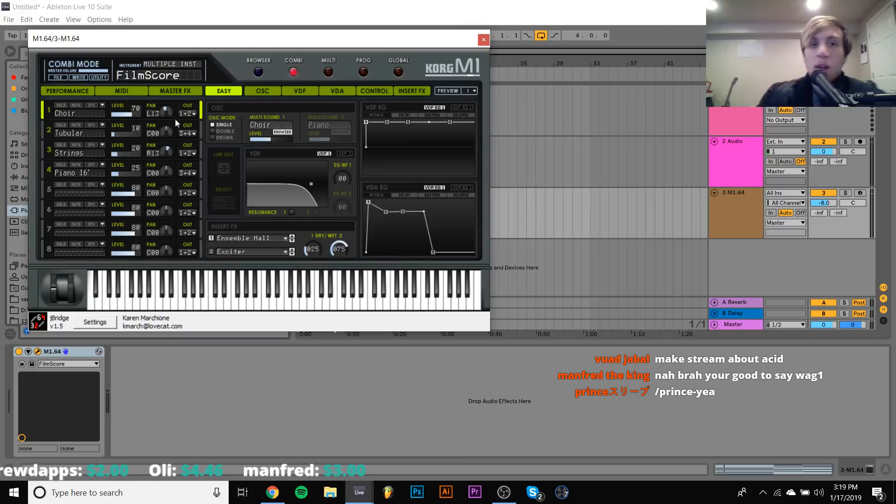
# Select Magic Pipe from the organ sounds in the M1 browser, and raise the chord track's volume to -5.5 dB
pyautogui.click(260, 73)
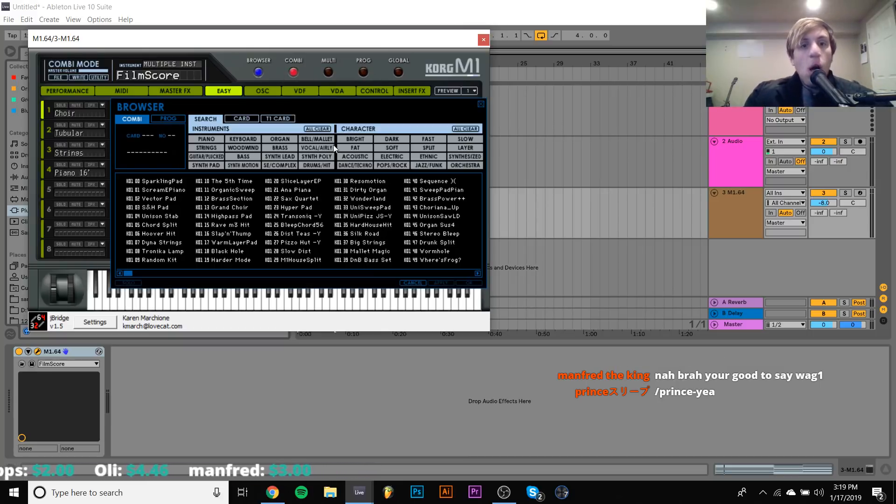
pyautogui.click(274, 139)
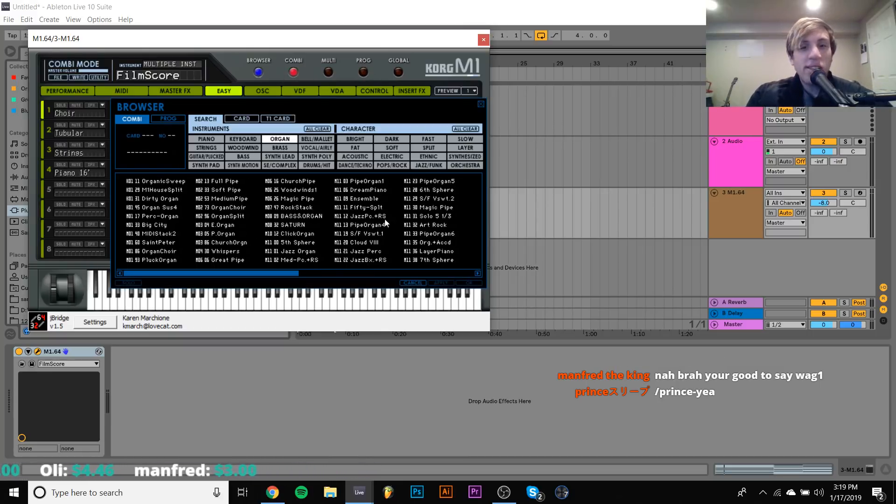
pyautogui.click(456, 207)
pyautogui.click(742, 230)
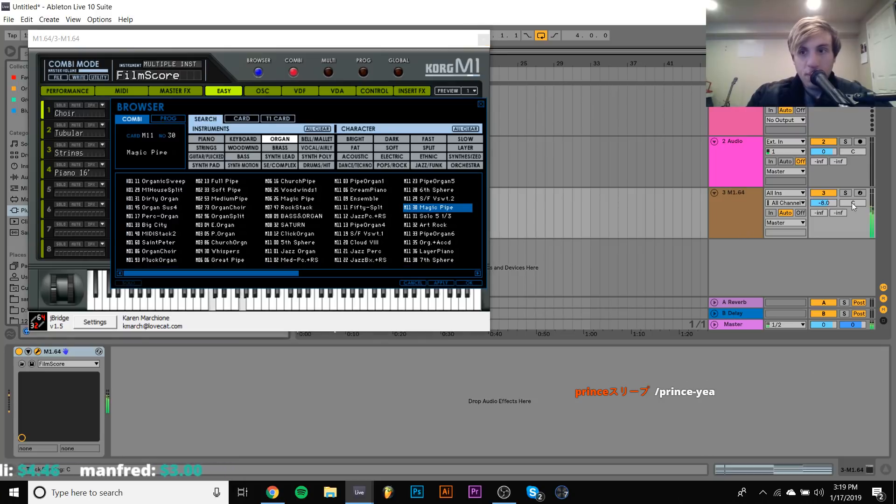
pyautogui.moveTo(821, 203); pyautogui.dragTo(821, 198)
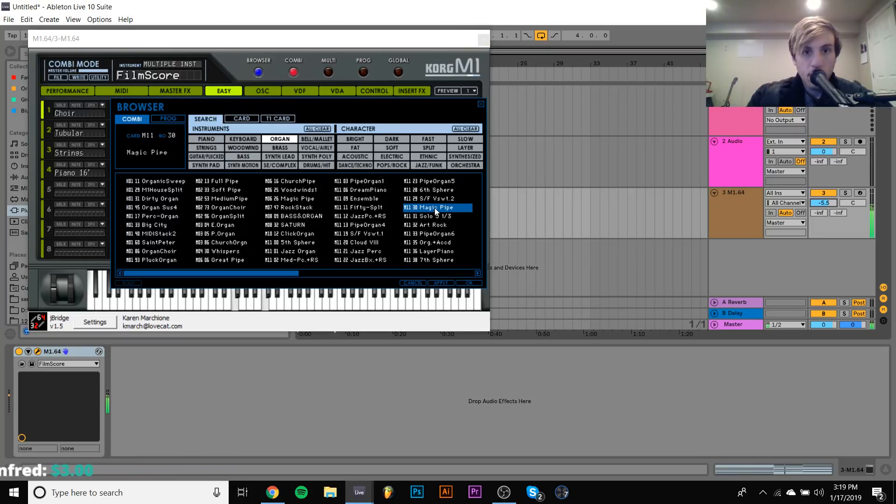
# Load the E.P Voi V sound from the M1's keyboard category and close the plug-in window
pyautogui.click(238, 137)
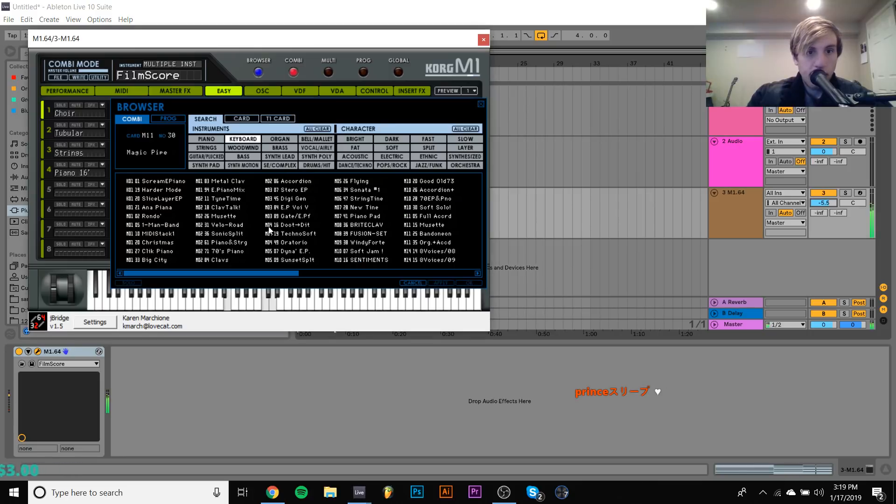
pyautogui.click(271, 225)
pyautogui.click(311, 207)
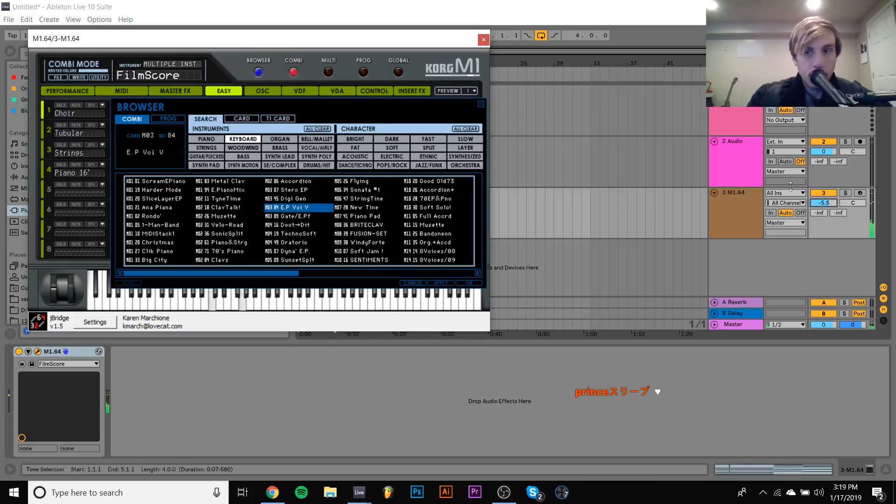
pyautogui.click(740, 214)
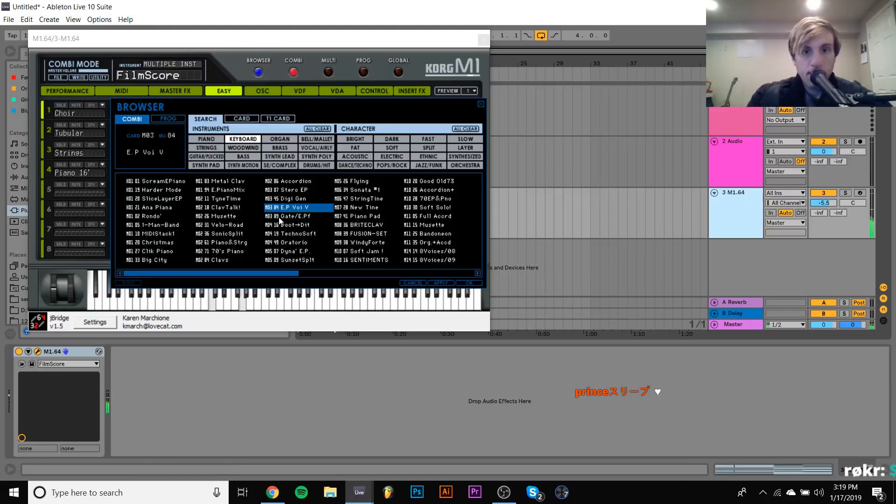
pyautogui.doubleClick(289, 208)
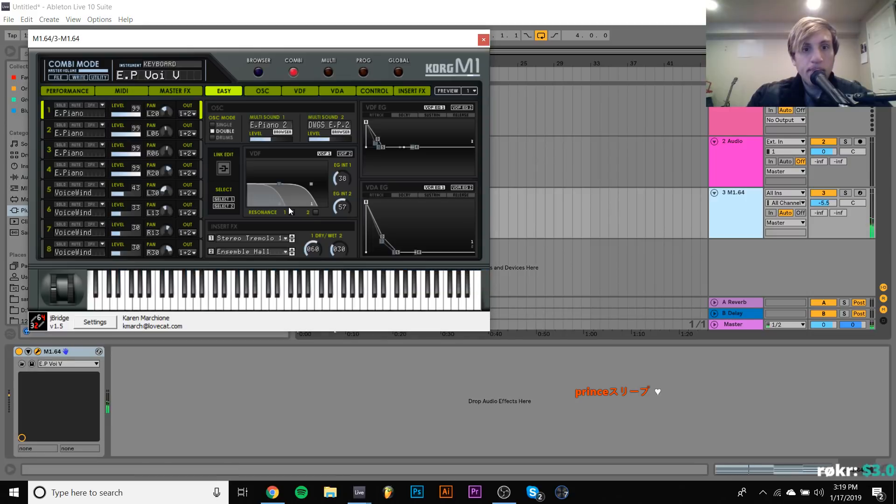
pyautogui.click(483, 40)
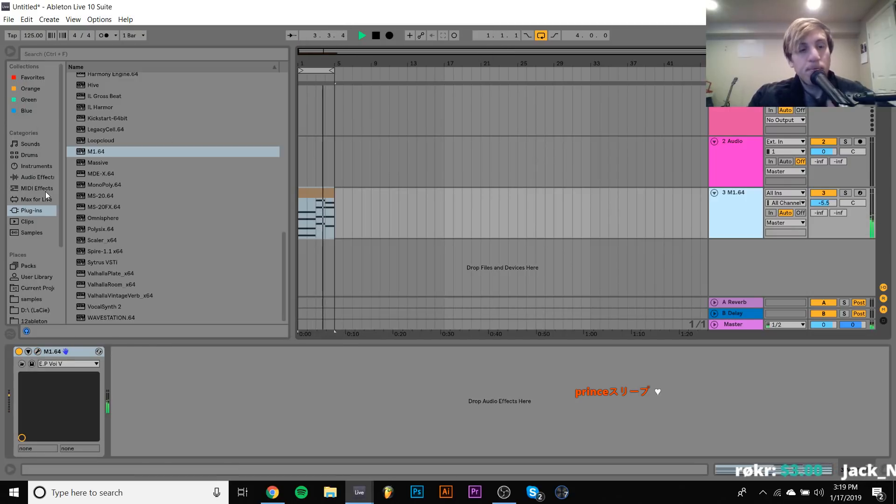
# Add a Saturator after the M1 with Drive at 10.1 dB and Base at 2.29
pyautogui.click(36, 178)
pyautogui.click(189, 250)
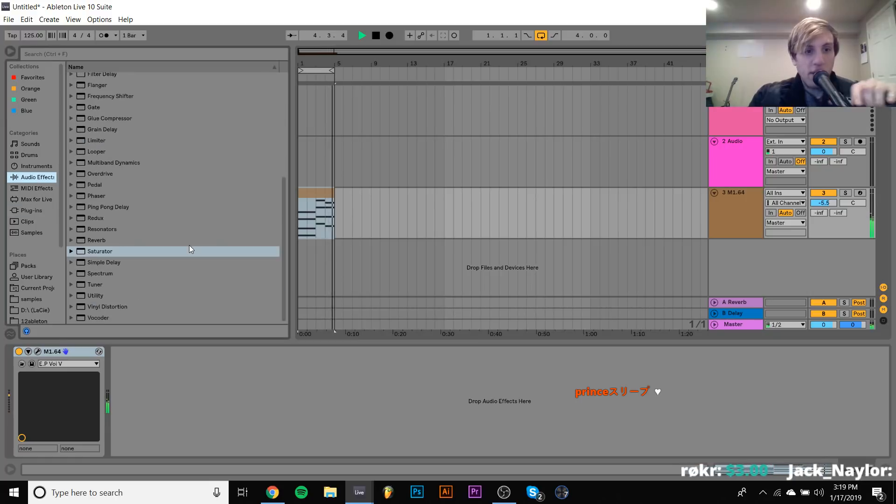
pyautogui.moveTo(105, 252); pyautogui.dragTo(161, 350)
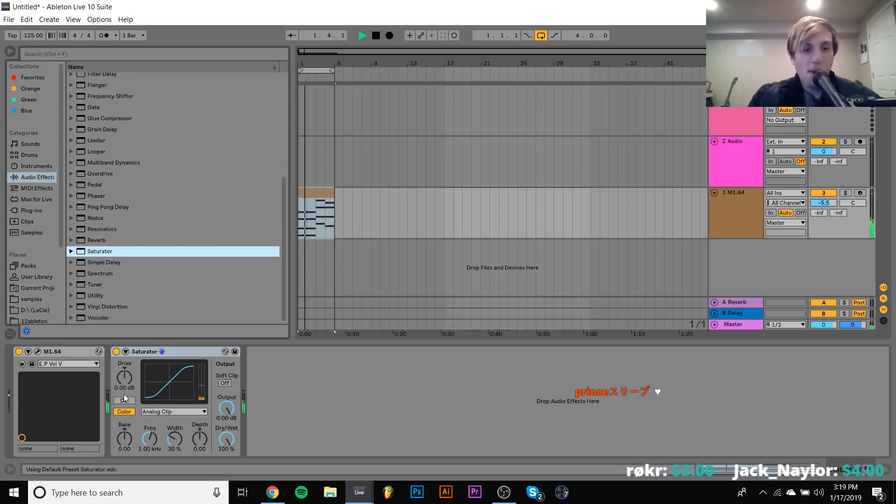
pyautogui.moveTo(125, 378); pyautogui.dragTo(124, 365)
pyautogui.moveTo(125, 442)
pyautogui.mouseDown()
pyautogui.moveTo(125, 427)
pyautogui.moveTo(125, 439)
pyautogui.mouseUp()
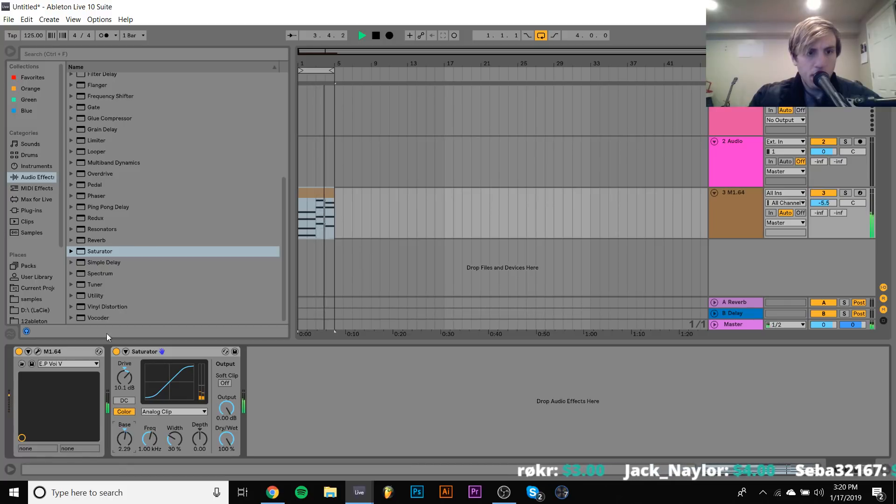
# Add an Echo after the Saturator with Dry/Wet at 33 %, and set the chord track's volume to -3.1 dB
pyautogui.scroll(5, 91, 227)
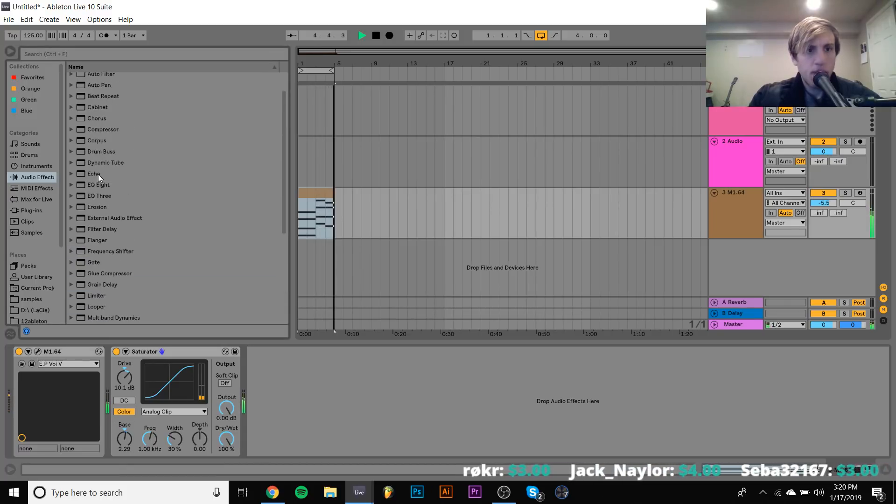
pyautogui.moveTo(95, 173); pyautogui.dragTo(327, 414)
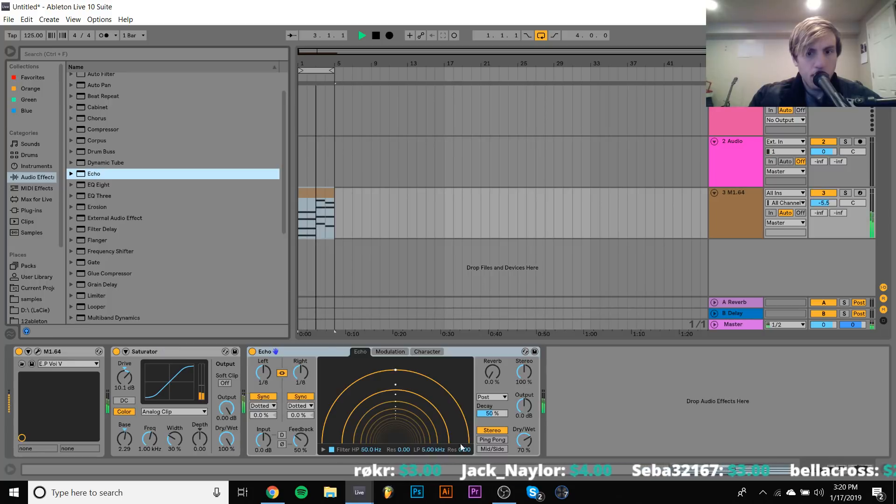
pyautogui.moveTo(524, 440); pyautogui.dragTo(522, 445)
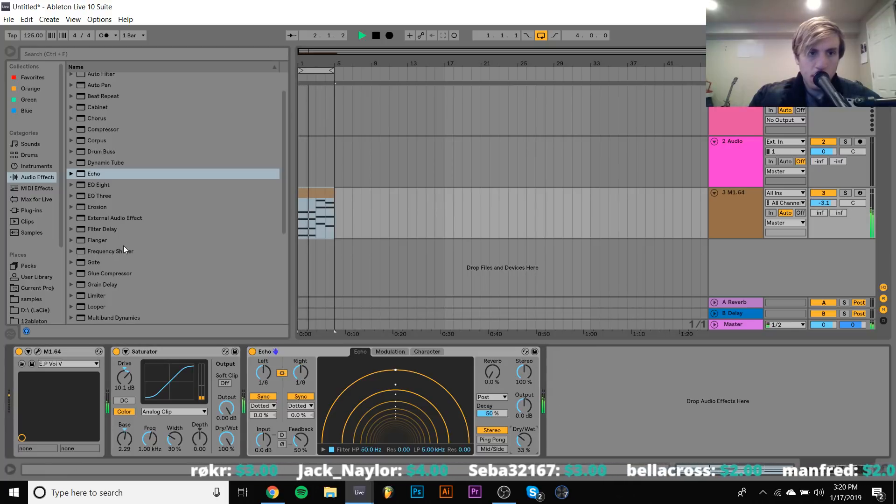
pyautogui.scroll(-4, 105, 163)
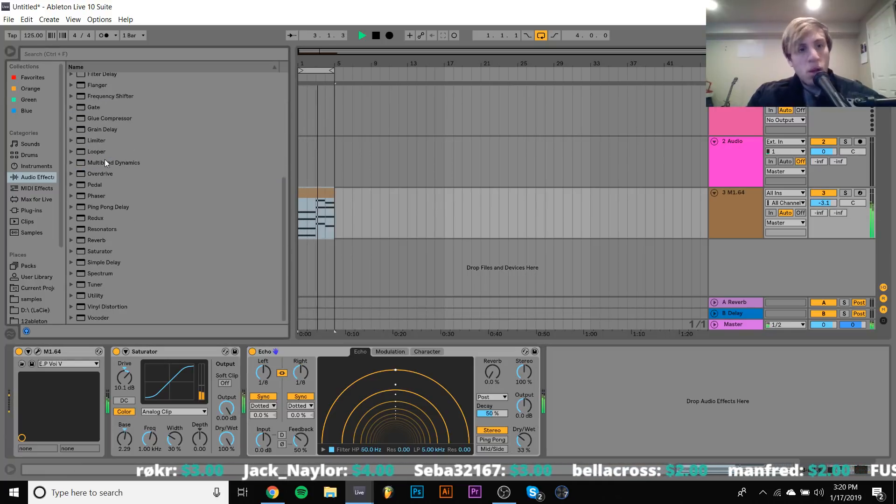
# Add an EQ Eight after the Echo and boost its highest active band by 4.83 dB at 5.27 kHz
pyautogui.scroll(5, 105, 159)
pyautogui.click(99, 198)
pyautogui.click(95, 210)
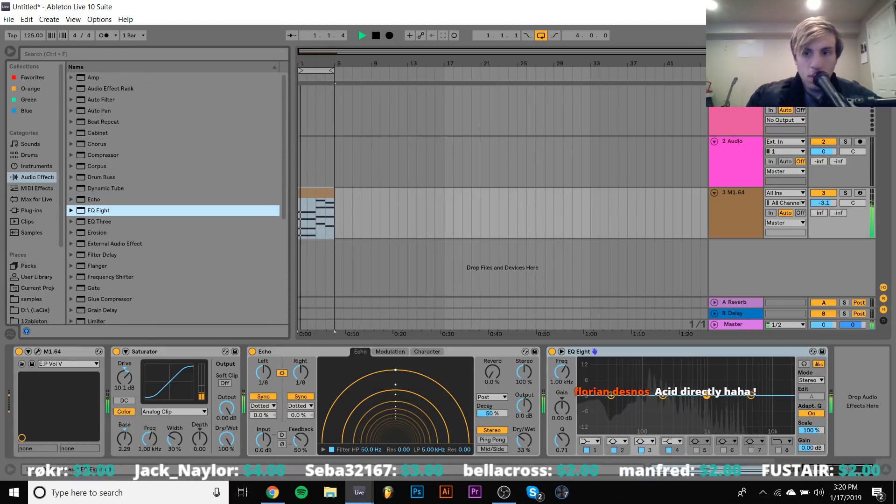
pyautogui.moveTo(752, 386); pyautogui.dragTo(752, 384)
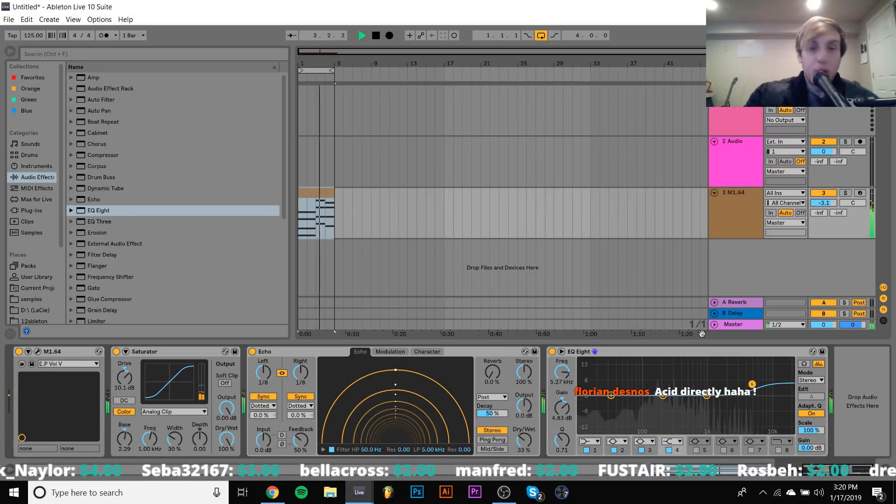
# Stop playback and insert a new MIDI track below the M1 chord track
pyautogui.click(718, 210)
pyautogui.press('space')
pyautogui.hotkey('ctrl', 'shift', 't')
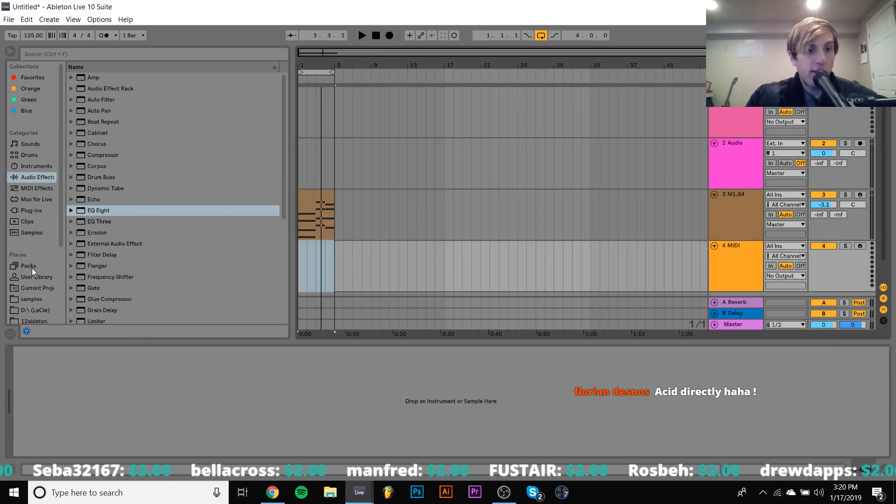
# Browse the samples place and expand Niche_Audio_Deep_Tone_Promo down to its Deeper Shade Samples folder
pyautogui.click(31, 299)
pyautogui.scroll(-5, 178, 206)
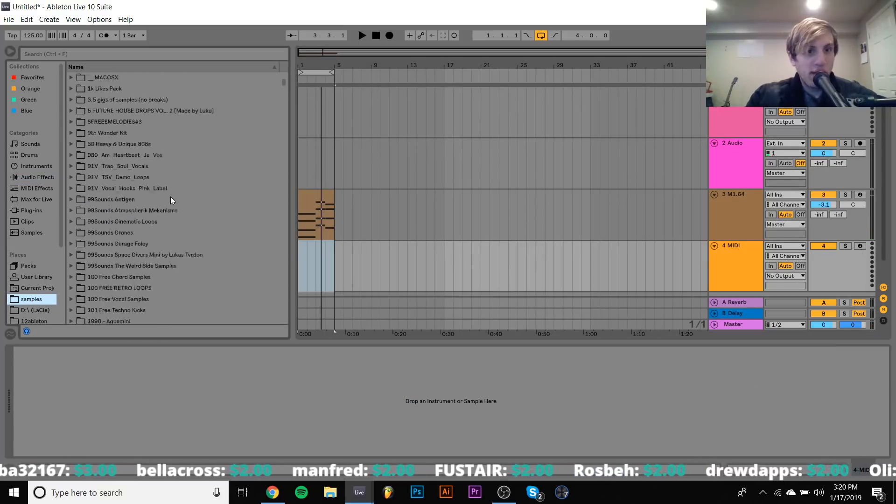
pyautogui.scroll(-15, 170, 198)
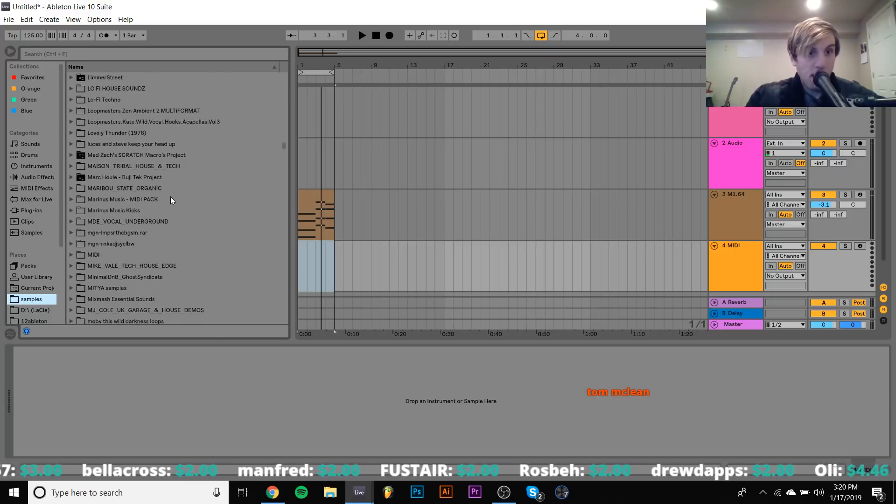
pyautogui.scroll(-10, 171, 199)
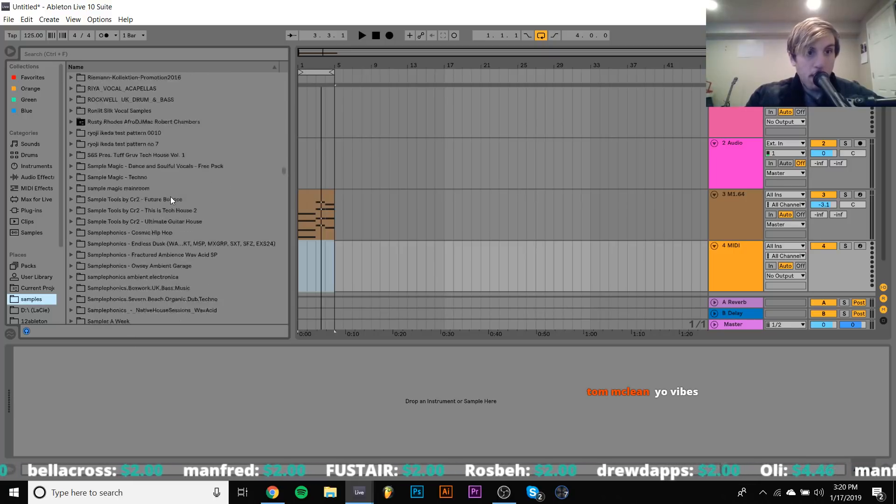
pyautogui.scroll(12, 170, 199)
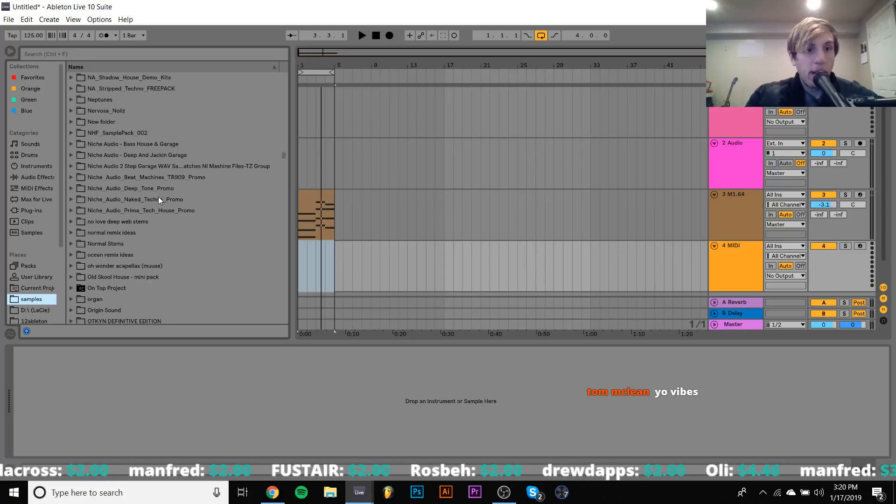
pyautogui.click(144, 192)
pyautogui.press('Right')
pyautogui.press('Right')
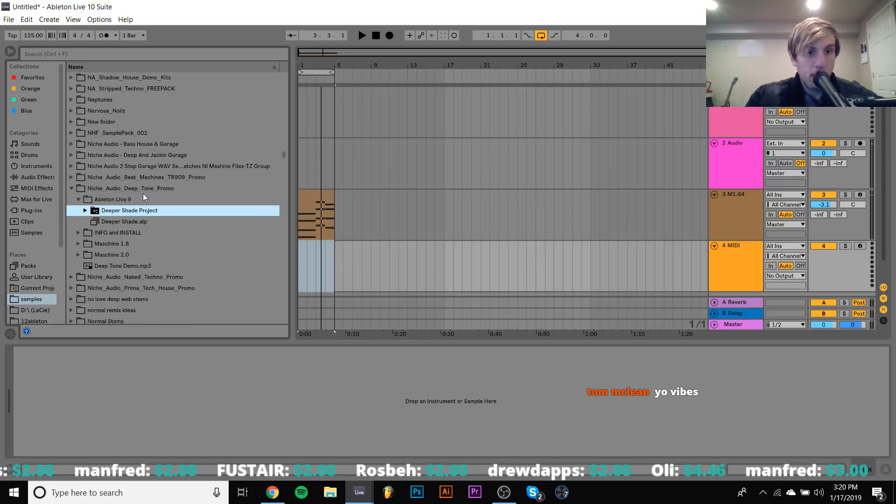
pyautogui.press('Right')
pyautogui.press('Right')
pyautogui.press('Right')
pyautogui.press('Right')
pyautogui.press('Right')
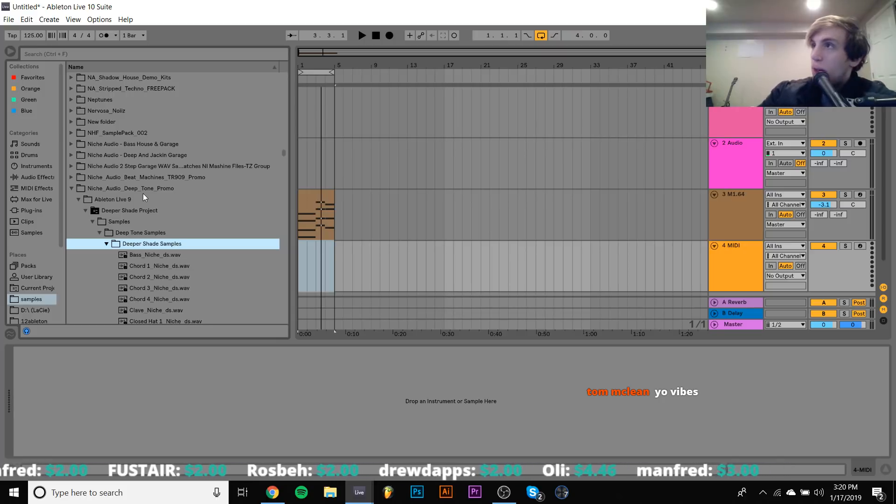
# Audition the Deeper Shade samples from the bass through Kik 2_Niche_ds.wav, and collapse their folder
pyautogui.press('Down')
pyautogui.press('Down')
pyautogui.press('Down')
pyautogui.press('Down')
pyautogui.press('Down')
pyautogui.press('Down')
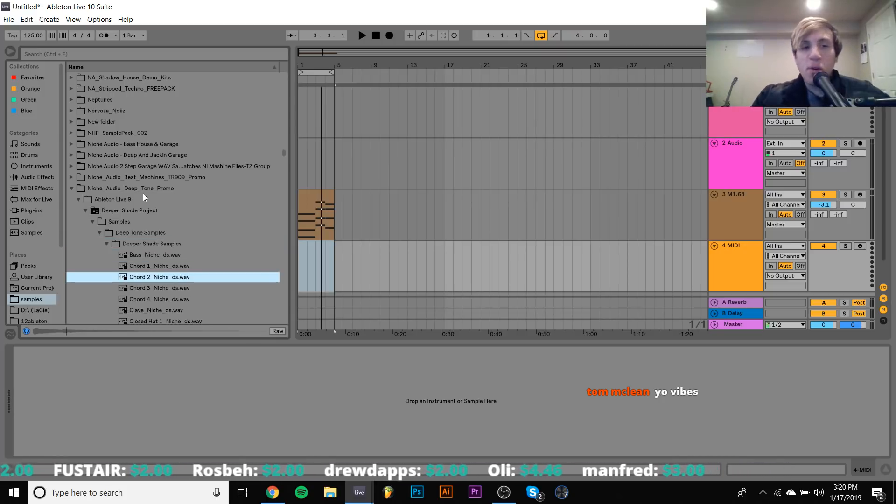
pyautogui.press('Down')
pyautogui.press('Down')
pyautogui.press('Down')
pyautogui.press('Down')
pyautogui.press('Down')
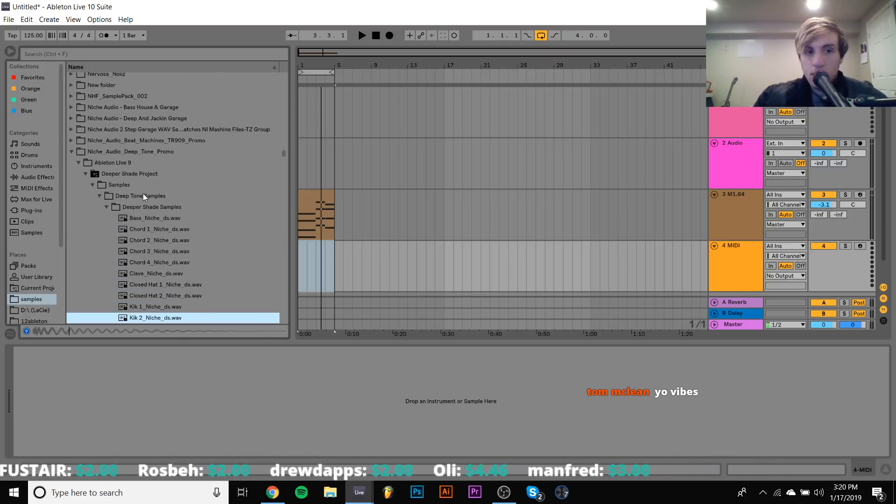
pyautogui.press('Left')
pyautogui.press('Left')
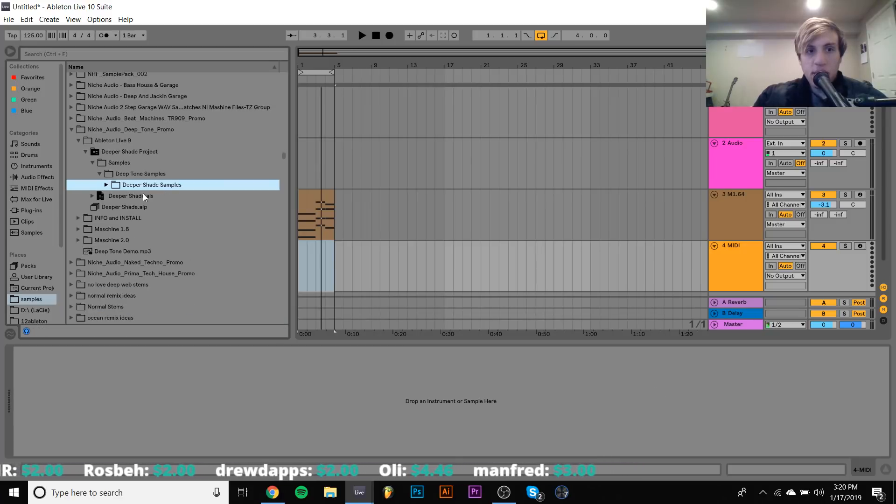
# Look through the other sample pack folders for a suitable pack
pyautogui.press('Down')
pyautogui.press('Down')
pyautogui.press('Down')
pyautogui.press('Down')
pyautogui.press('Down')
pyautogui.press('Down')
pyautogui.press('Down')
pyautogui.press('Down')
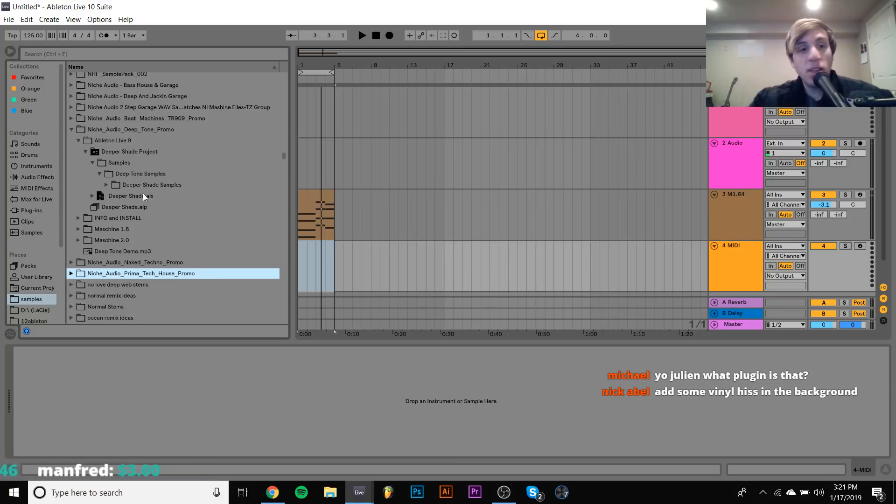
pyautogui.press('Up')
pyautogui.press('Down')
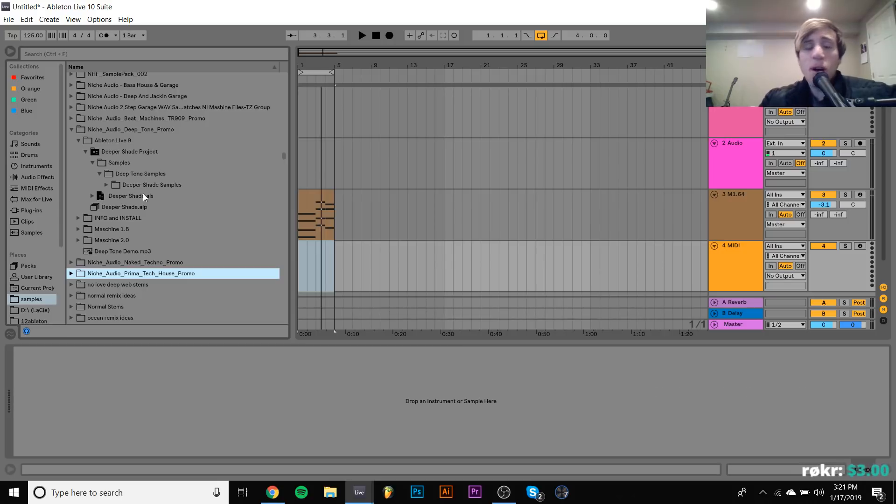
pyautogui.scroll(15, 127, 197)
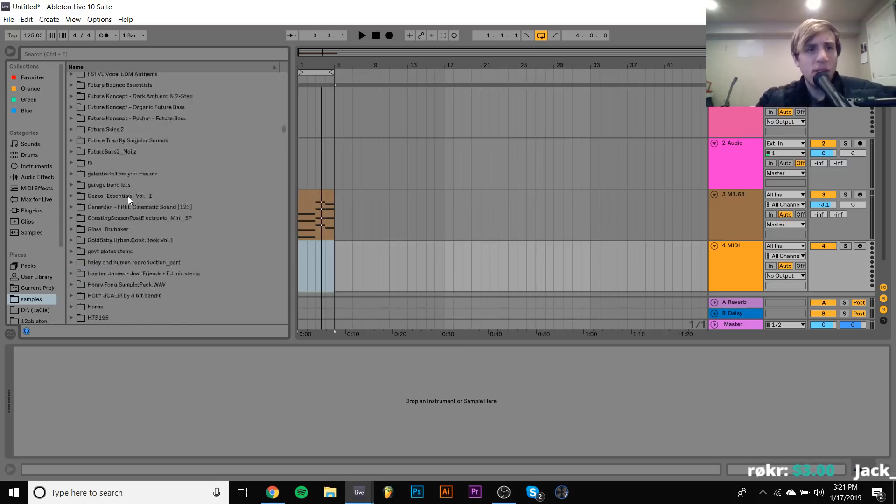
pyautogui.scroll(-15, 128, 197)
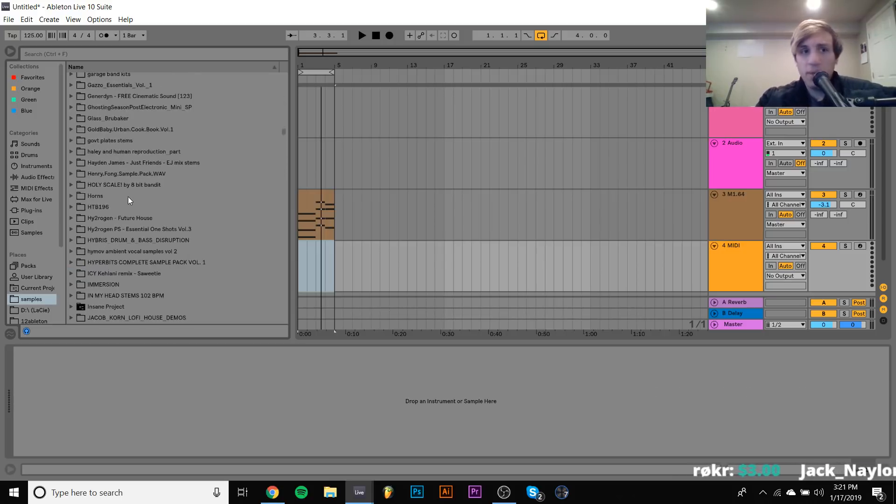
pyautogui.scroll(3, 123, 159)
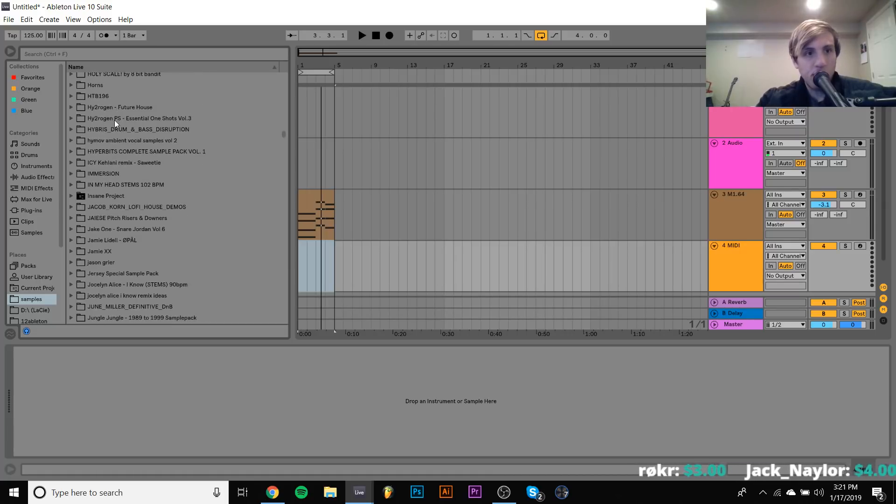
# Expand the ATMOSPHERE folder among the samples of HYPERBITS COMPLETE SAMPLE PACK VOL. 1
pyautogui.click(111, 131)
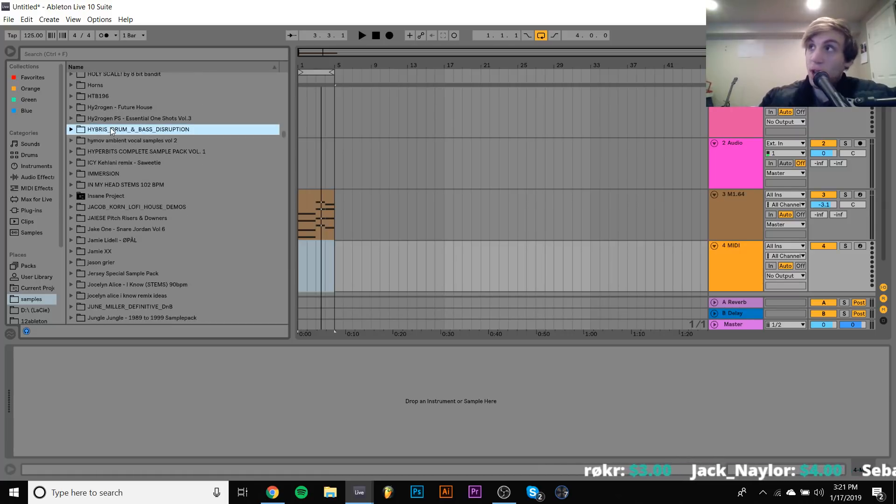
pyautogui.press('Down')
pyautogui.press('Down')
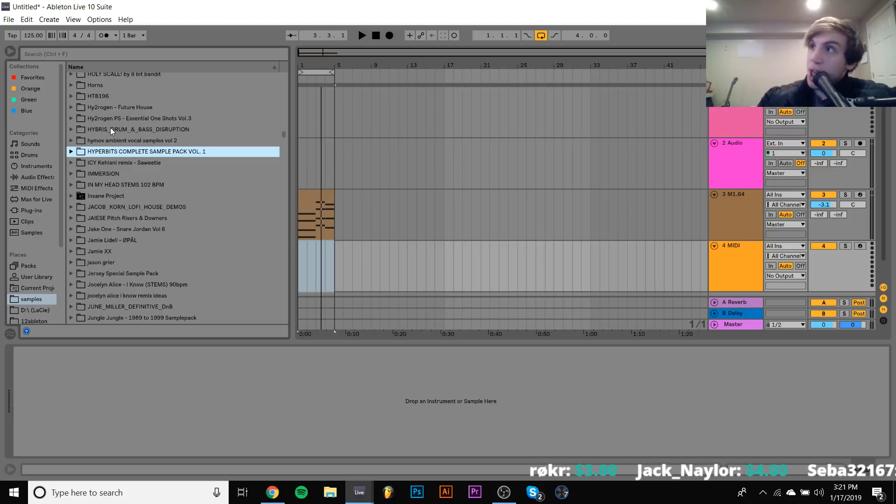
pyautogui.press('Right')
pyautogui.press('Down')
pyautogui.press('Down')
pyautogui.press('Right')
pyautogui.press('Down')
pyautogui.press('Right')
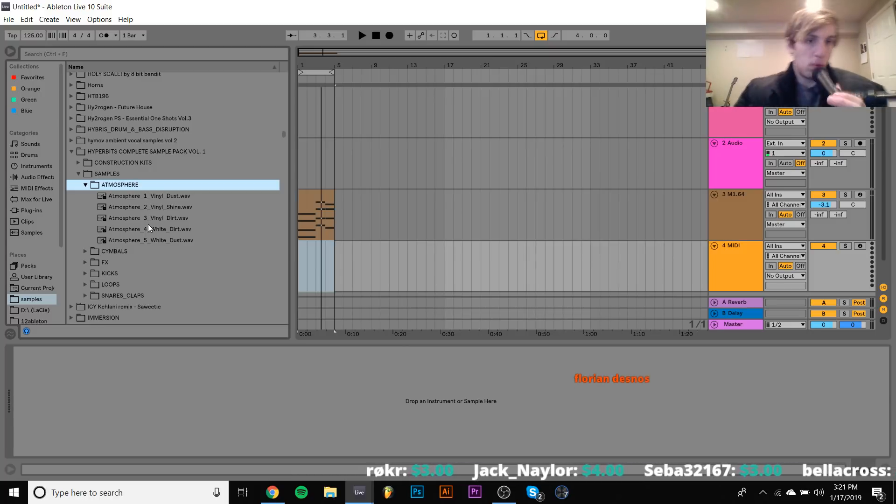
# Audition and compare the vinyl and white noise samples in the ATMOSPHERE folder
pyautogui.press('Down')
pyautogui.press('Down')
pyautogui.press('Down')
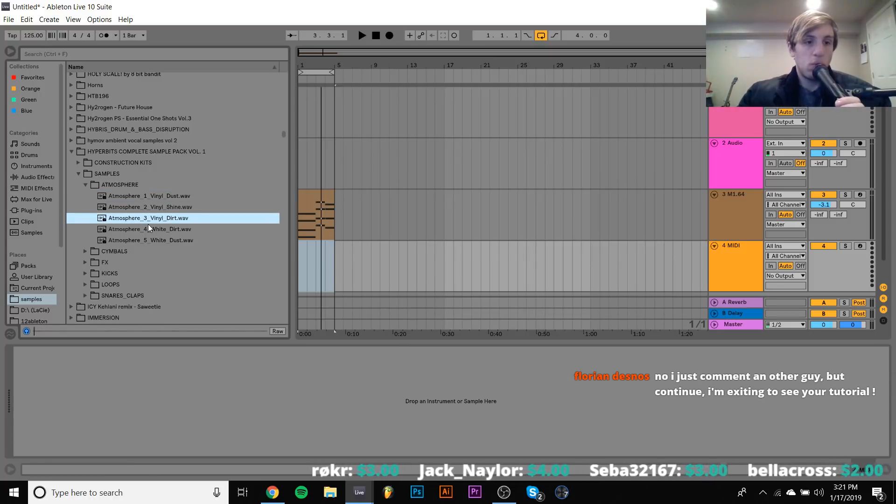
pyautogui.press('Up')
pyautogui.press('Up')
pyautogui.press('Down')
pyautogui.press('Down')
pyautogui.press('Down')
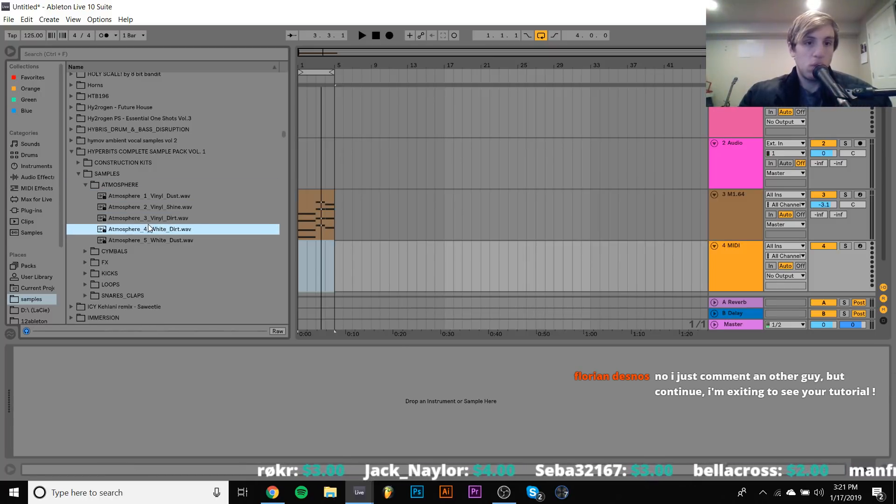
# Place Atmosphere_2_Vinyl_Shine.wav at the start of the new track, and extend the chord clip and playback loop to eight bars
pyautogui.press('Up')
pyautogui.press('Up')
pyautogui.moveTo(256, 244); pyautogui.dragTo(344, 251)
pyautogui.moveTo(332, 199); pyautogui.dragTo(373, 200)
pyautogui.hotkey('ctrl', 'l')
# Play the loop and set the M1 track's volume to -5.4 dB and the Atmosphere track's to -8.7 dB
pyautogui.press('space')
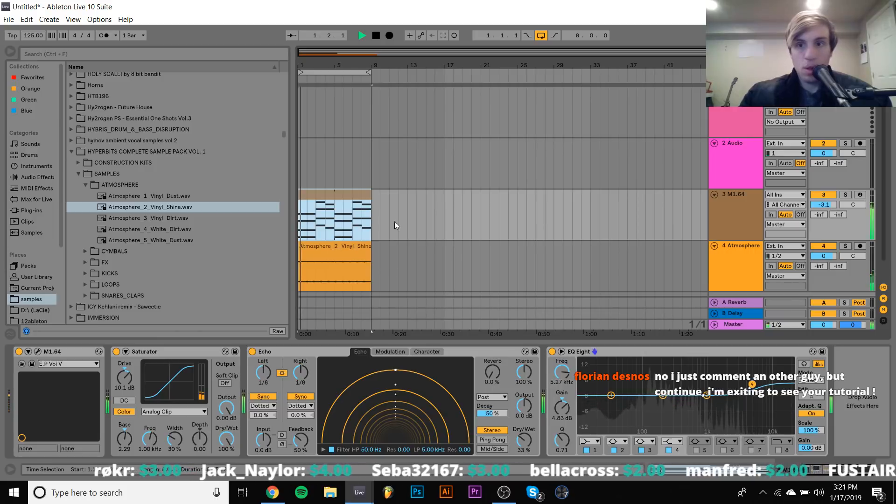
pyautogui.moveTo(827, 207); pyautogui.dragTo(828, 213)
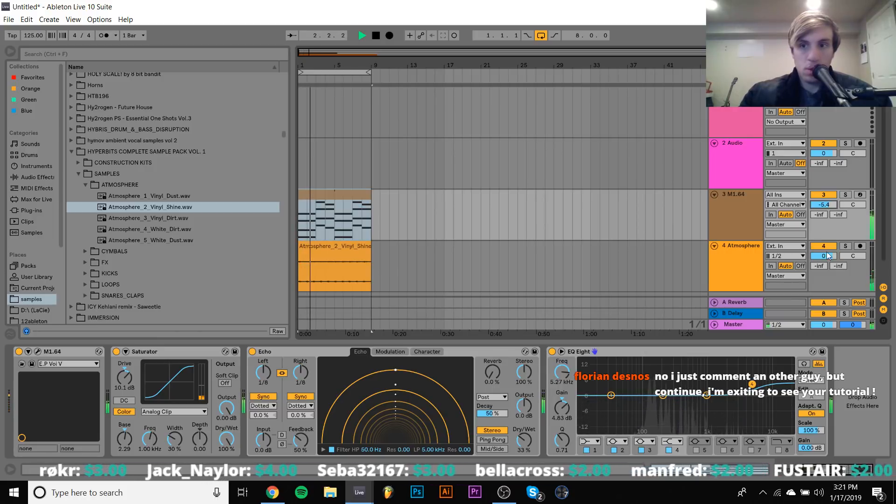
pyautogui.moveTo(828, 256); pyautogui.dragTo(828, 268)
# Set the vinyl atmosphere clip's warp mode to Re-Pitch and return to the device view
pyautogui.click(369, 247)
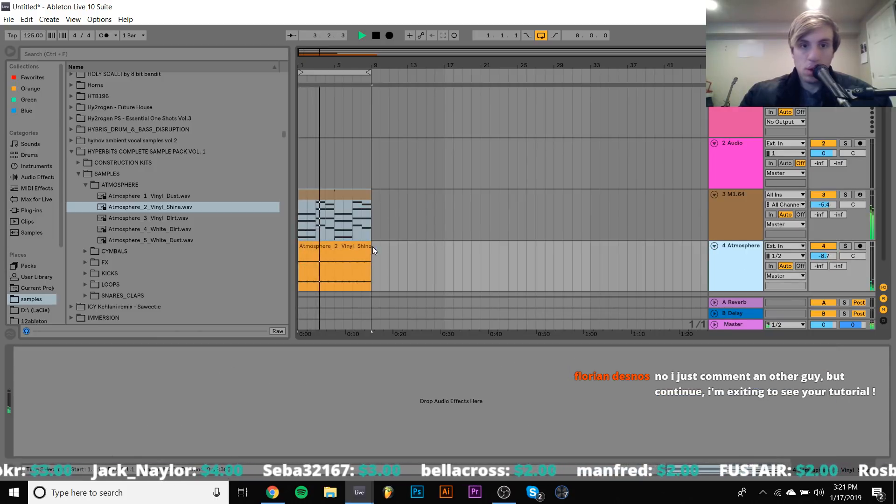
pyautogui.doubleClick(347, 247)
pyautogui.click(126, 163)
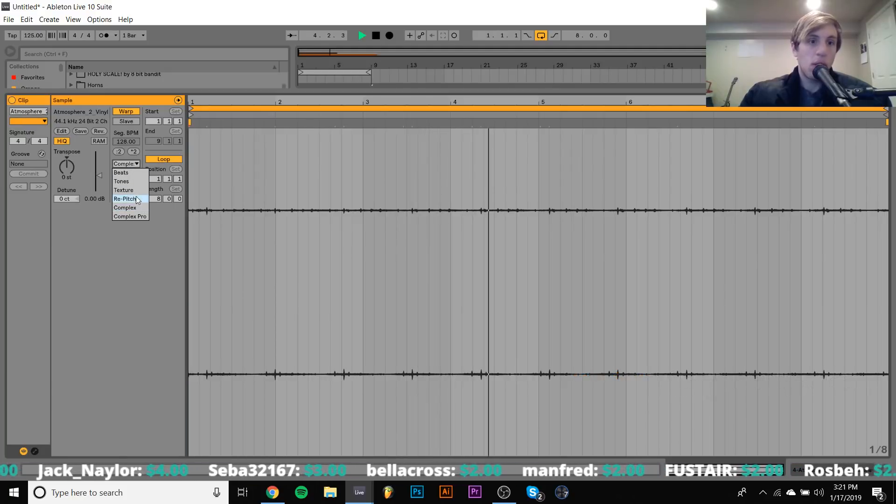
pyautogui.click(124, 200)
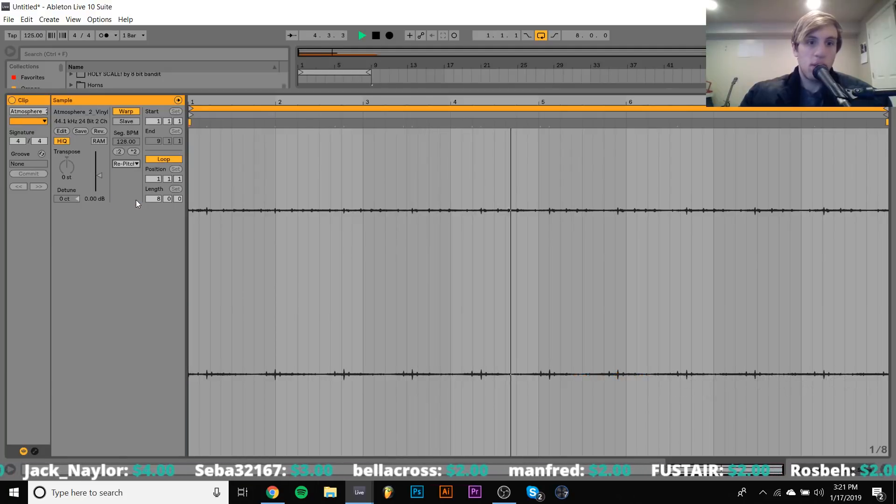
pyautogui.click(834, 471)
# Stop playback, insert a MIDI track below the M1 track and copy the eight-bar chord clip onto it
pyautogui.click(746, 198)
pyautogui.press('space')
pyautogui.hotkey('ctrl', 'shift', 't')
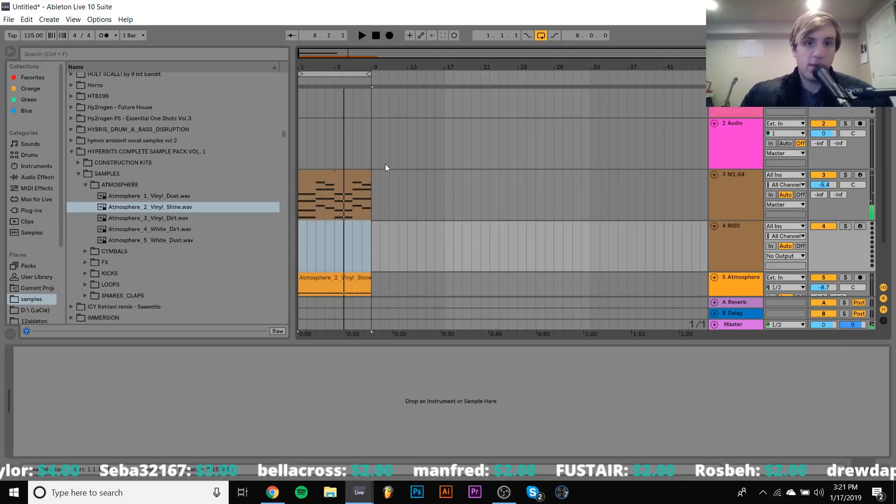
pyautogui.moveTo(341, 172); pyautogui.dragTo(336, 237)
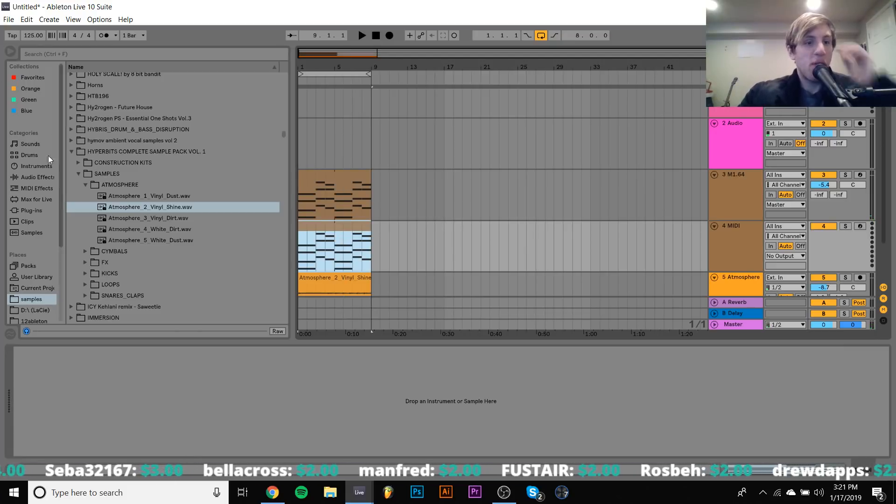
# Load the Analog instrument on the copied chord track and lower its Fil1 frequency to 181 Hz
pyautogui.click(33, 166)
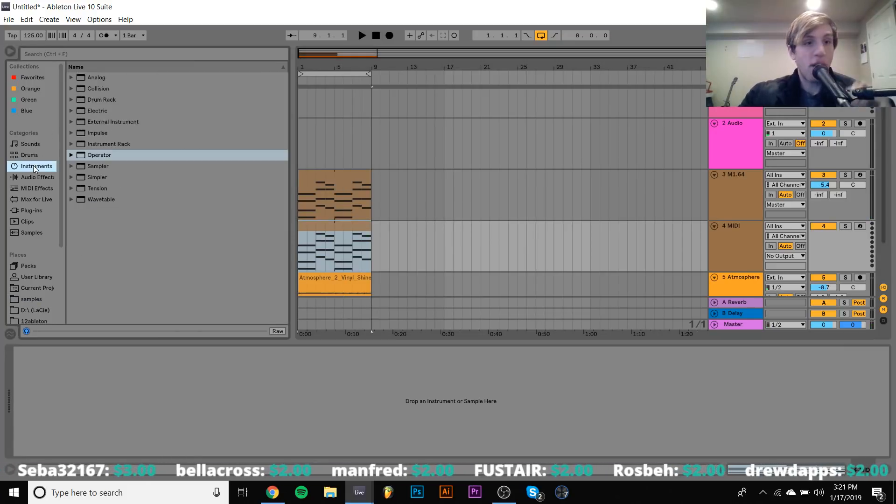
pyautogui.doubleClick(93, 78)
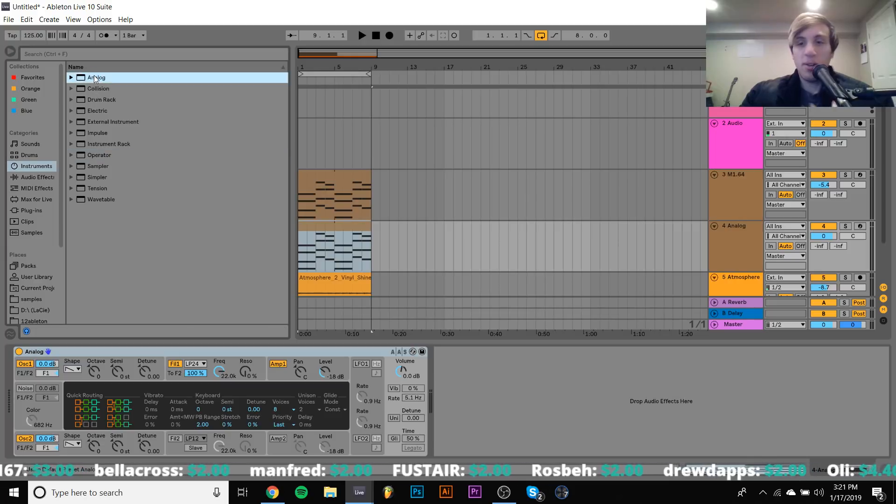
pyautogui.moveTo(218, 372); pyautogui.dragTo(217, 374)
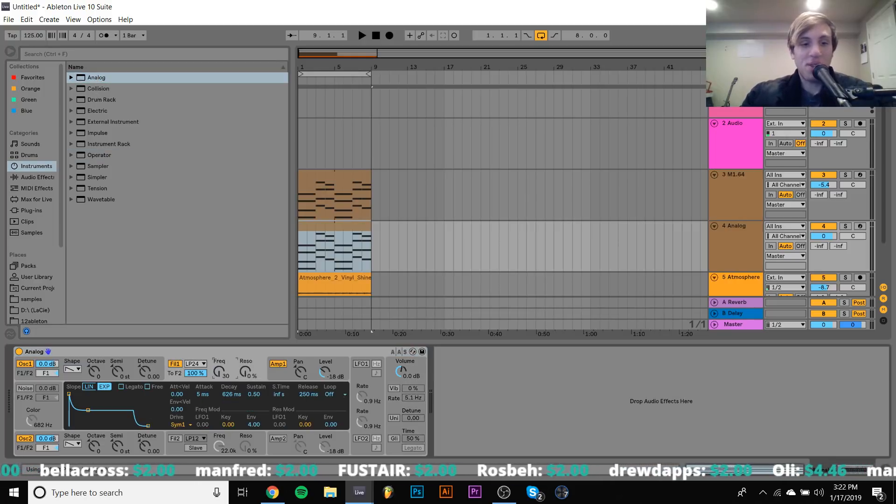
# Arm the Analog track for playing and raise its Fil1 resonance to 44 %
pyautogui.click(268, 374)
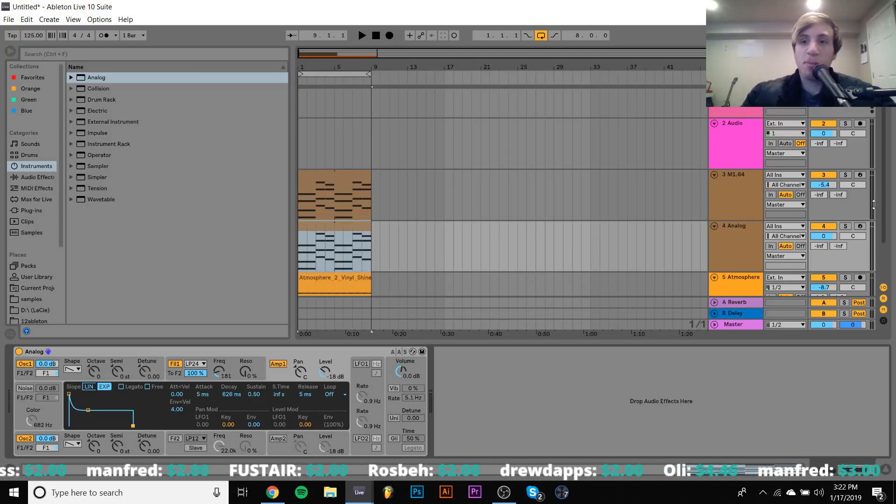
pyautogui.click(857, 227)
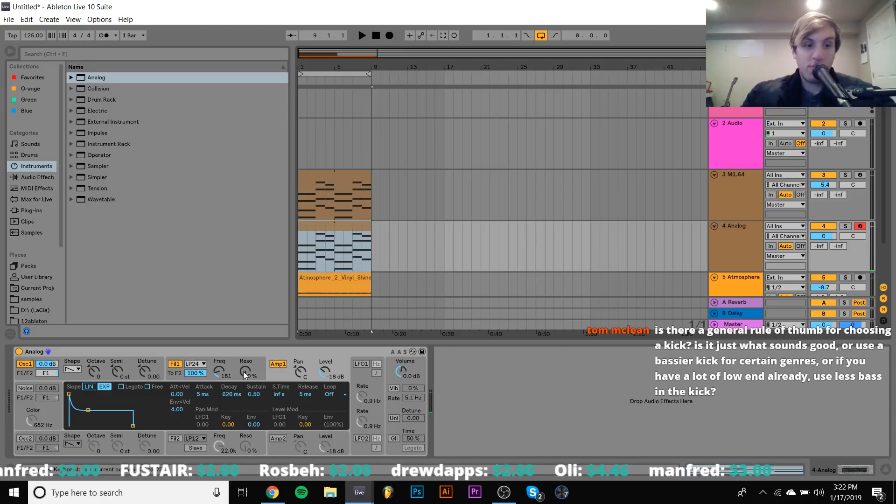
pyautogui.moveTo(245, 371); pyautogui.dragTo(216, 343)
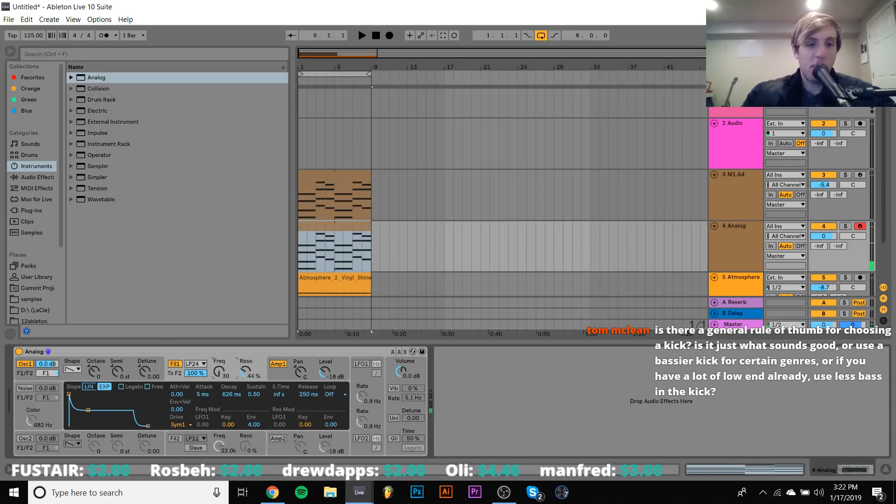
# Set the Analog synth's Fil1 frequency to 139 Hz and its resonance to 71 %
pyautogui.click(244, 370)
pyautogui.moveTo(244, 370)
pyautogui.mouseDown()
pyautogui.moveTo(244, 348)
pyautogui.moveTo(216, 357)
pyautogui.moveTo(216, 340)
pyautogui.moveTo(218, 395)
pyautogui.moveTo(245, 381)
pyautogui.mouseUp()
# Make the Analog synth a gliding mono voice with legato on and a glide time of 53 %
pyautogui.click(394, 438)
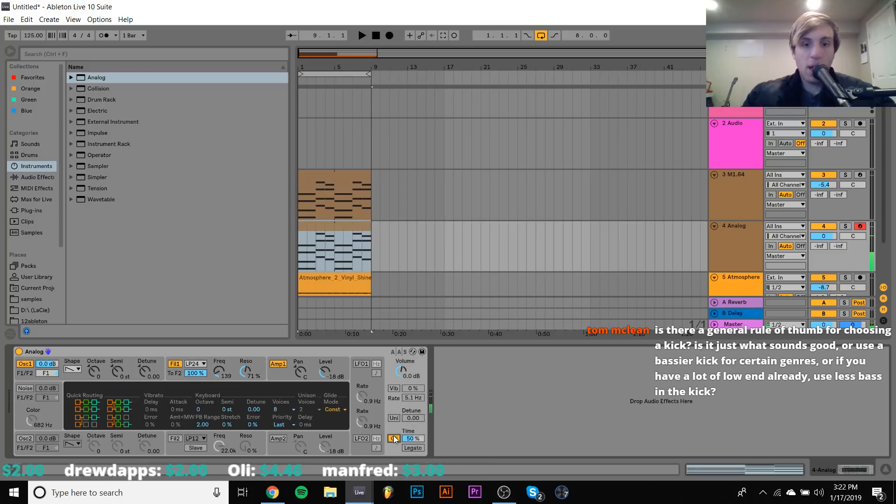
pyautogui.click(277, 411)
pyautogui.click(285, 322)
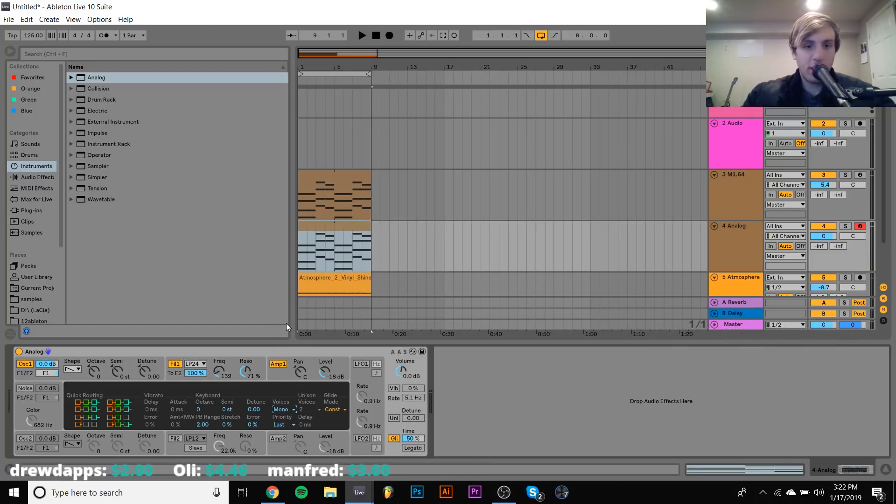
pyautogui.click(414, 448)
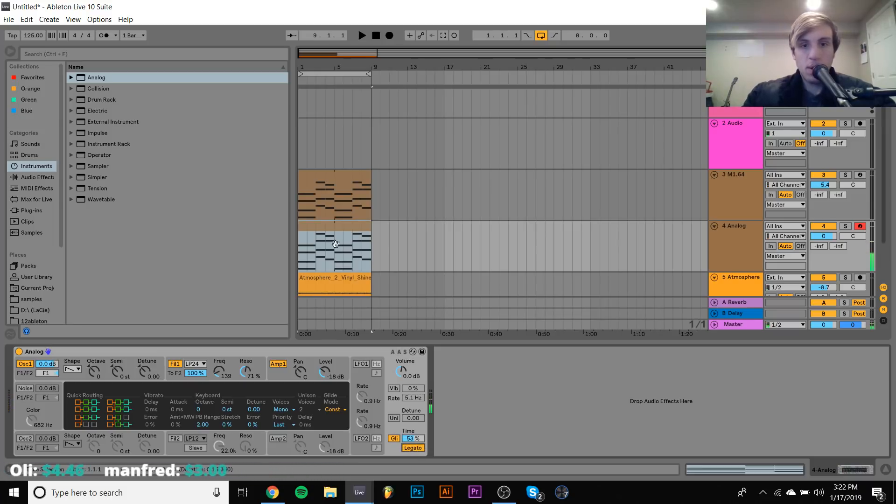
# Open the Analog track's chord clip in the note editor and delete all its notes
pyautogui.doubleClick(346, 208)
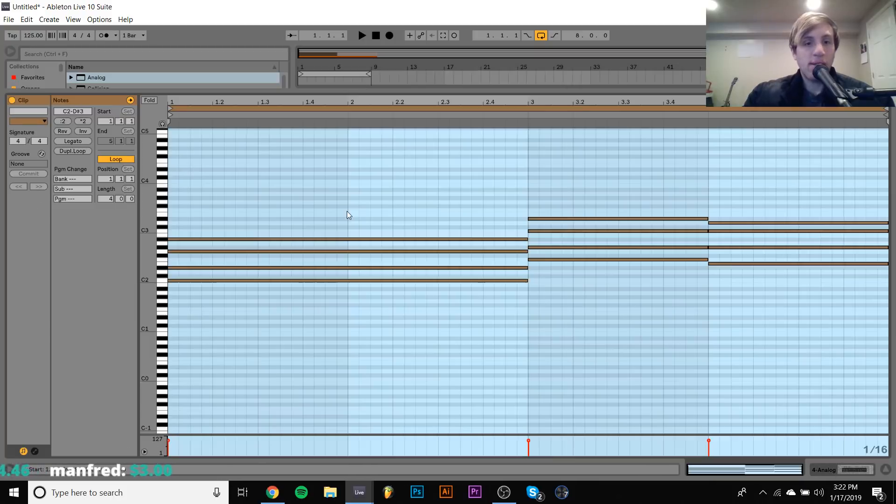
pyautogui.hotkey('ctrl', 'a')
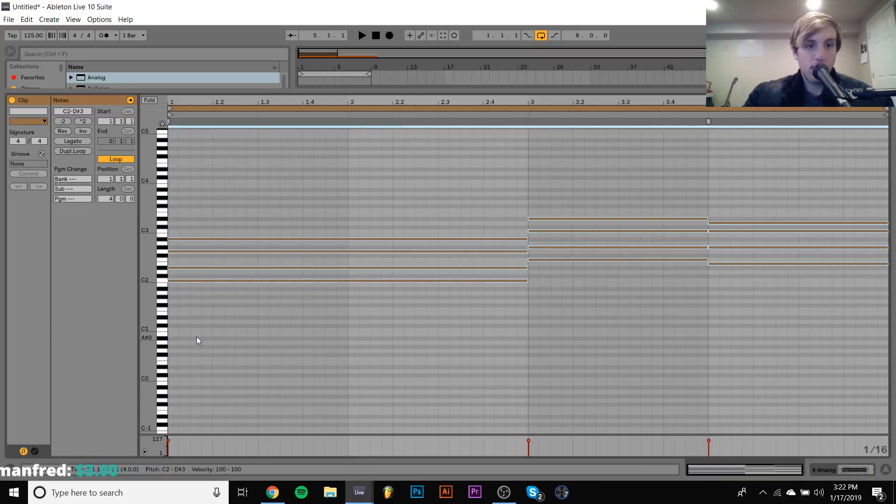
pyautogui.press('Delete')
pyautogui.press('space')
pyautogui.press('space')
pyautogui.press('space')
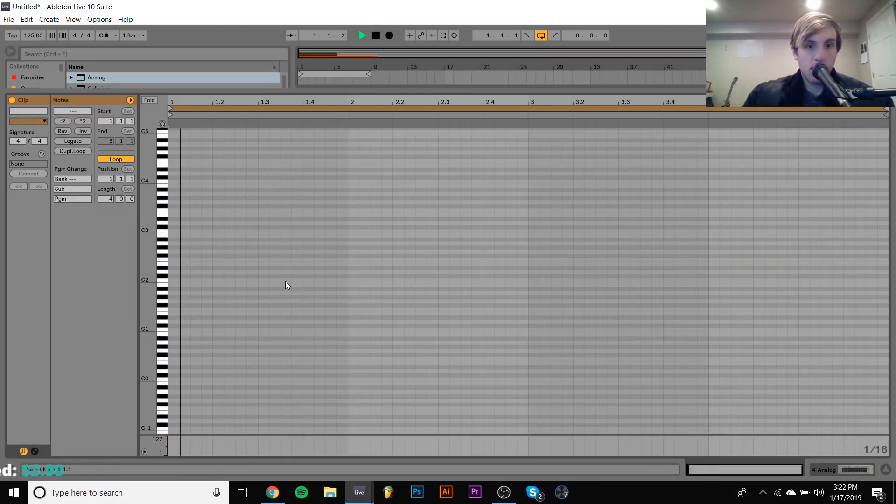
# Draw a two-sixteenth C2 note starting at 1.2.3 in the emptied clip and play it back
pyautogui.doubleClick(285, 281)
pyautogui.hotkey('shift', 'Right')
pyautogui.press('space')
pyautogui.press('Left')
pyautogui.press('Left')
pyautogui.press('Left')
pyautogui.press('Left')
pyautogui.press('space')
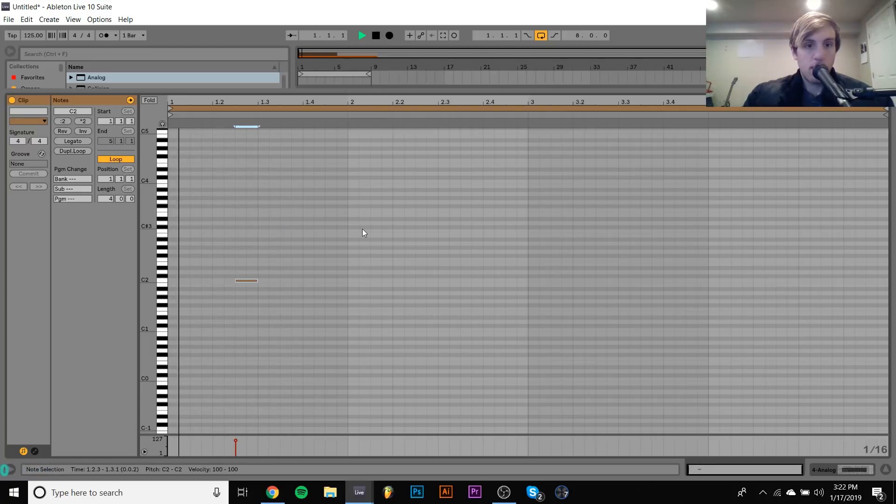
# Duplicate the C2 note, shorten the copy to a sixteenth, then duplicate that copy and raise it an octave
pyautogui.press('space')
pyautogui.hotkey('ctrl', 'd')
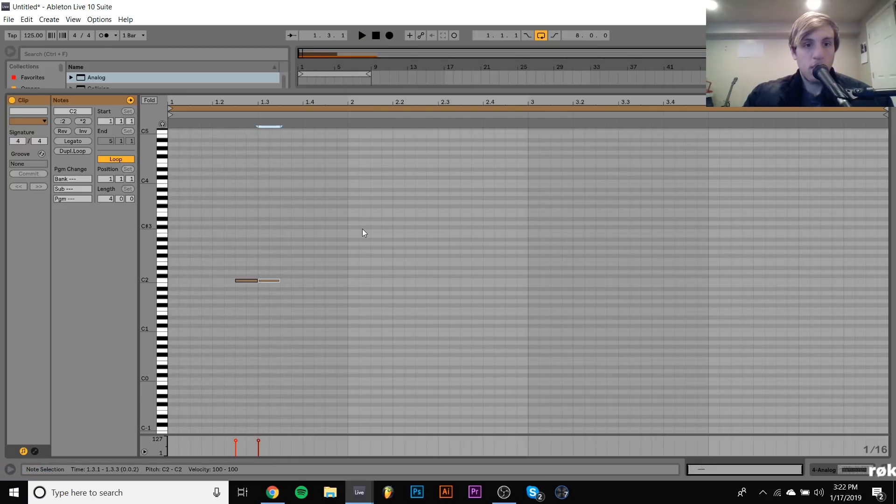
pyautogui.hotkey('shift', 'Left')
pyautogui.hotkey('ctrl', 'd')
pyautogui.hotkey('shift', 'Up')
# Transpose the whole three-note phrase by octaves so its first two notes sit on C1, checking it during playback
pyautogui.hotkey('ctrl', 'a')
pyautogui.hotkey('shift', 'Down')
pyautogui.hotkey('shift', 'Down')
pyautogui.press('space')
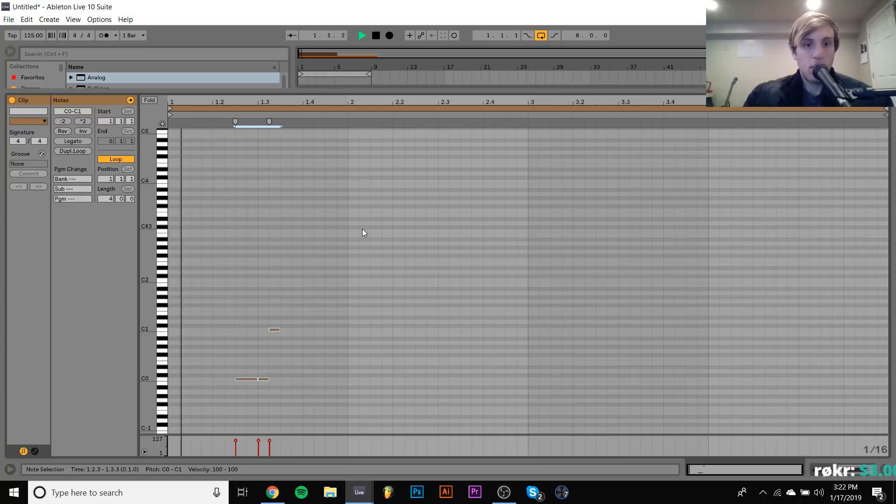
pyautogui.hotkey('shift', 'Up')
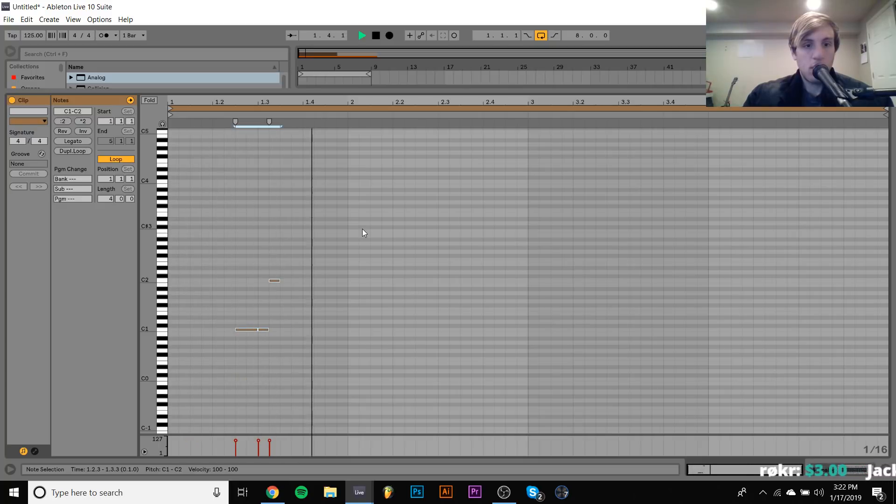
# Lengthen the phrase's third note to two sixteenths and try it at D#2
pyautogui.click(274, 280)
pyautogui.press('space')
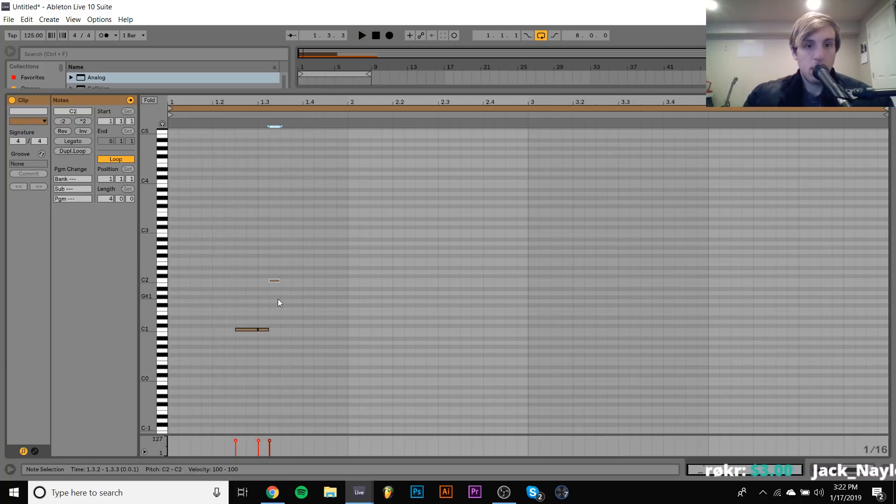
pyautogui.press('space')
pyautogui.press('Up')
pyautogui.press('Up')
pyautogui.press('Up')
pyautogui.press('Up')
pyautogui.hotkey('shift', 'Right')
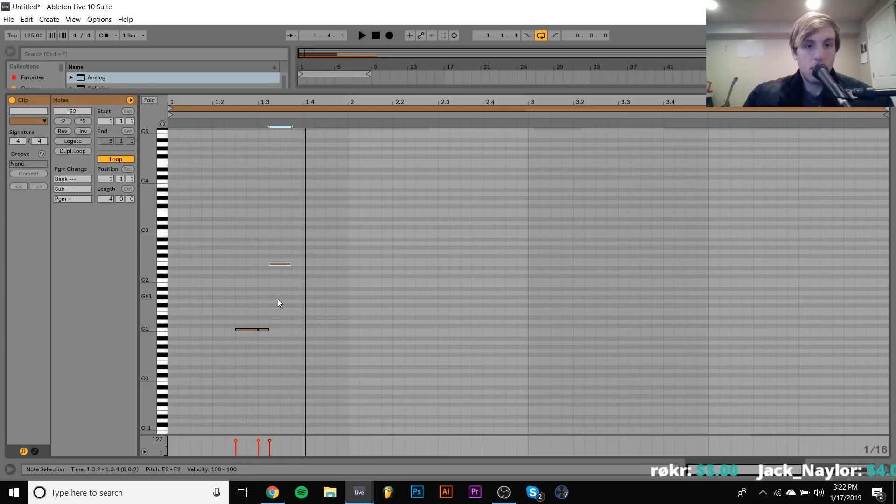
pyautogui.press('Down')
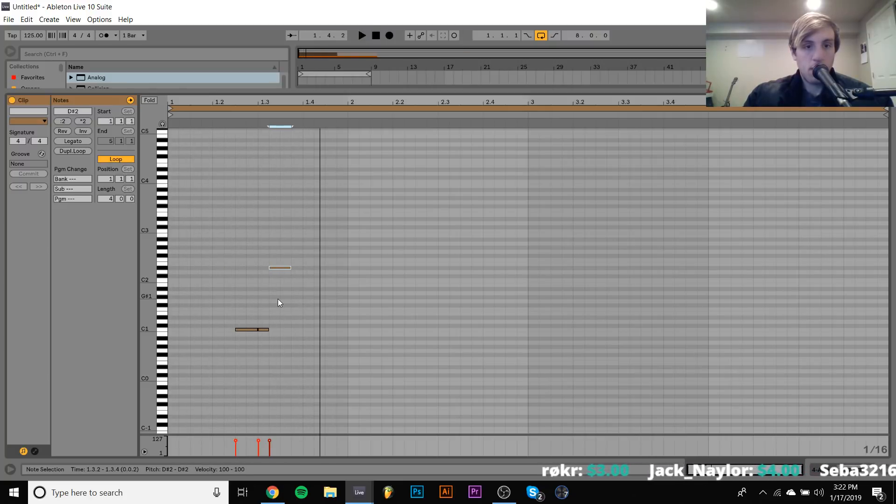
# Lower the phrase's third note to G1 and play the clip
pyautogui.press('Down')
pyautogui.press('Down')
pyautogui.press('Down')
pyautogui.press('Down')
pyautogui.press('Down')
pyautogui.press('Down')
pyautogui.press('Down')
pyautogui.press('Down')
pyautogui.press('space')
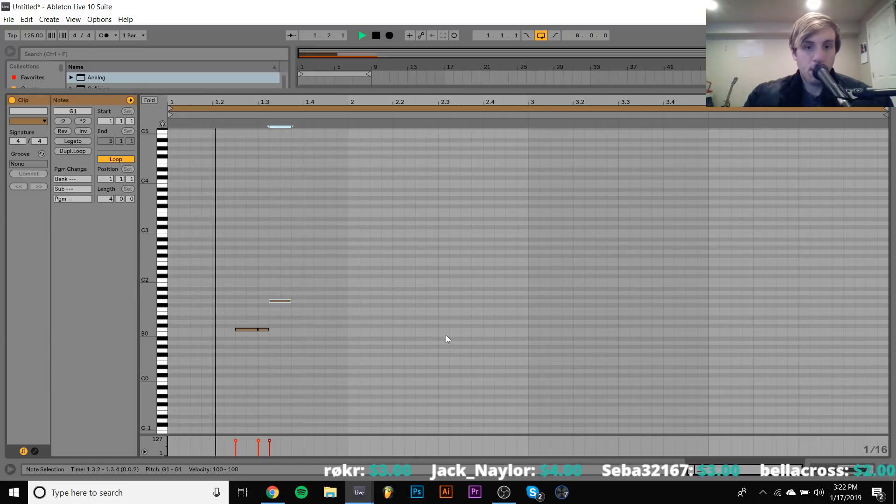
pyautogui.doubleClick(423, 330)
pyautogui.hotkey('shift', 'Right')
pyautogui.hotkey('ctrl', 'd')
pyautogui.press('Right')
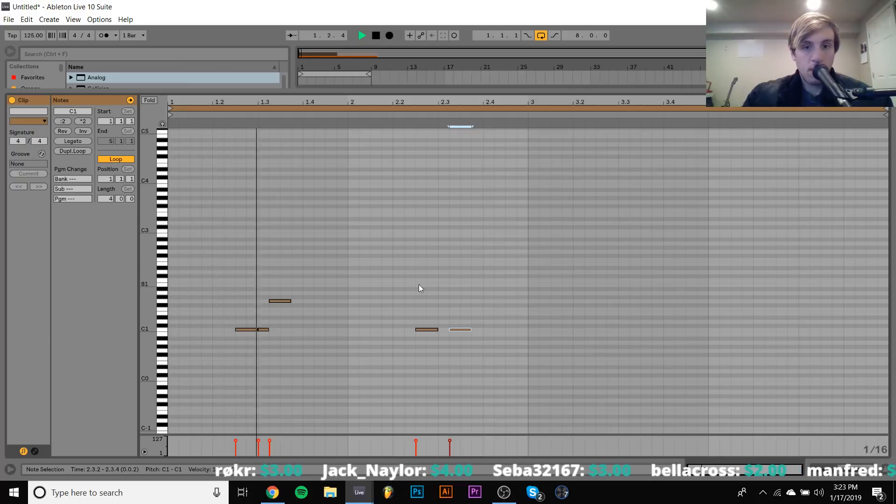
pyautogui.moveTo(418, 284); pyautogui.dragTo(494, 398)
pyautogui.press('Delete')
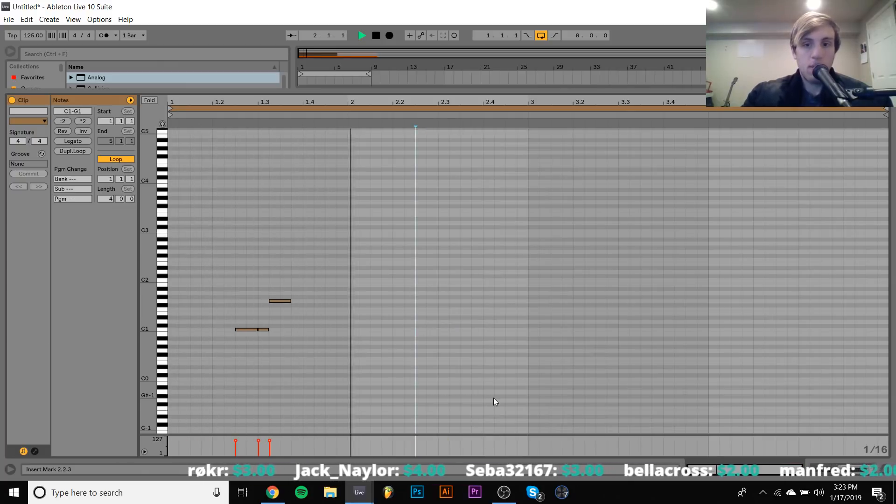
# Draw a three-sixteenth F1 note at 3.2.3 and place a duplicate straight after it, raised to C2
pyautogui.doubleClick(601, 310)
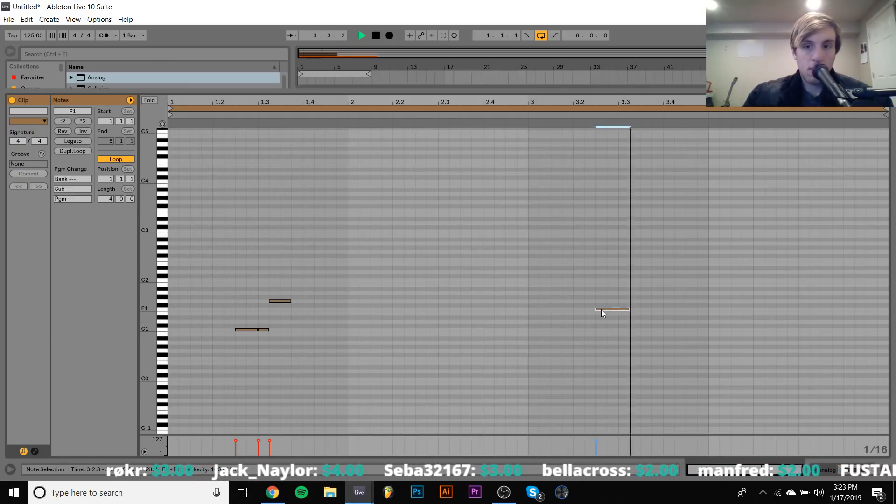
pyautogui.press('space')
pyautogui.hotkey('ctrl', 'd')
pyautogui.press('Up')
pyautogui.press('Up')
pyautogui.press('Up')
pyautogui.press('Up')
pyautogui.press('Up')
pyautogui.press('Up')
pyautogui.press('Up')
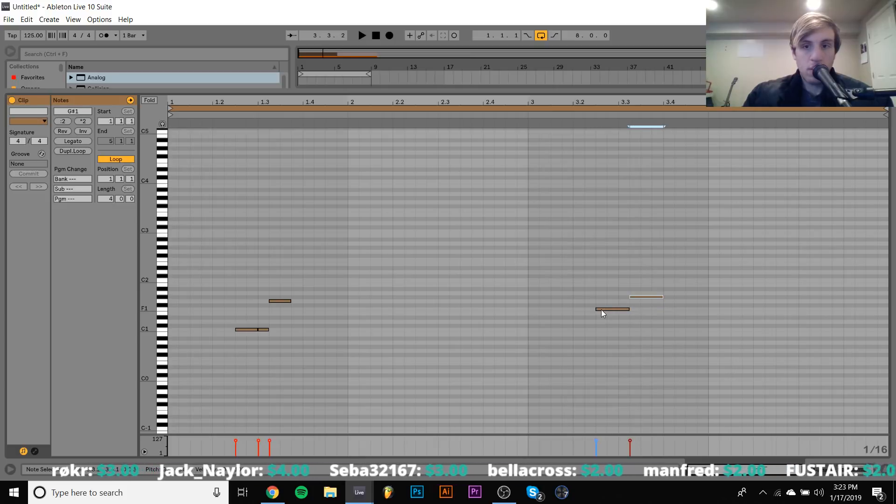
pyautogui.press('space')
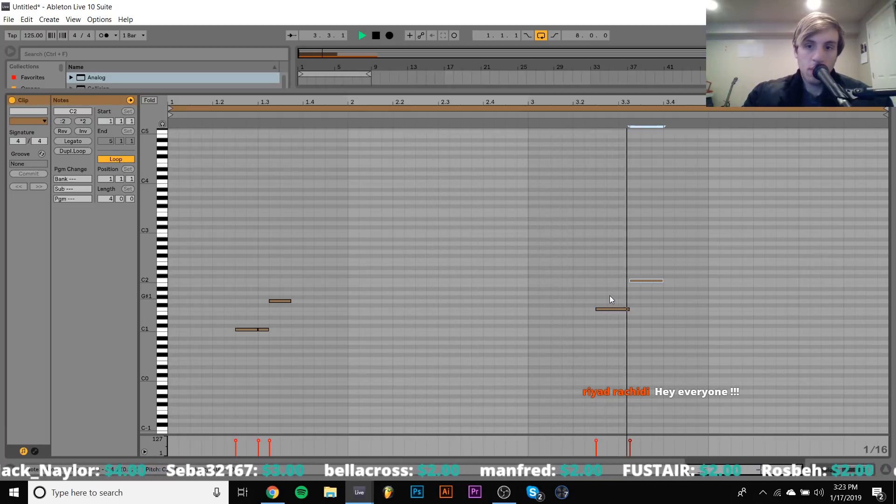
pyautogui.press('space')
pyautogui.doubleClick(803, 322)
pyautogui.press('Up')
pyautogui.press('Up')
pyautogui.press('space')
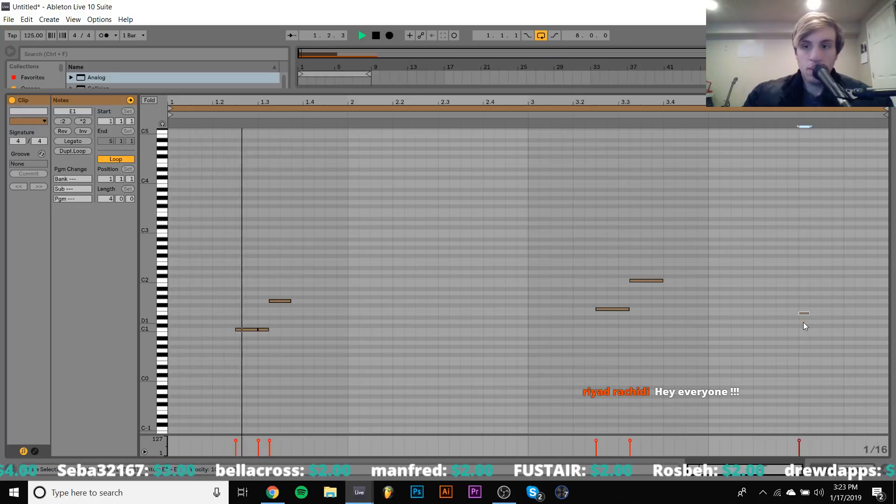
pyautogui.hotkey('ctrl', 'd')
pyautogui.hotkey('ctrl', 'd')
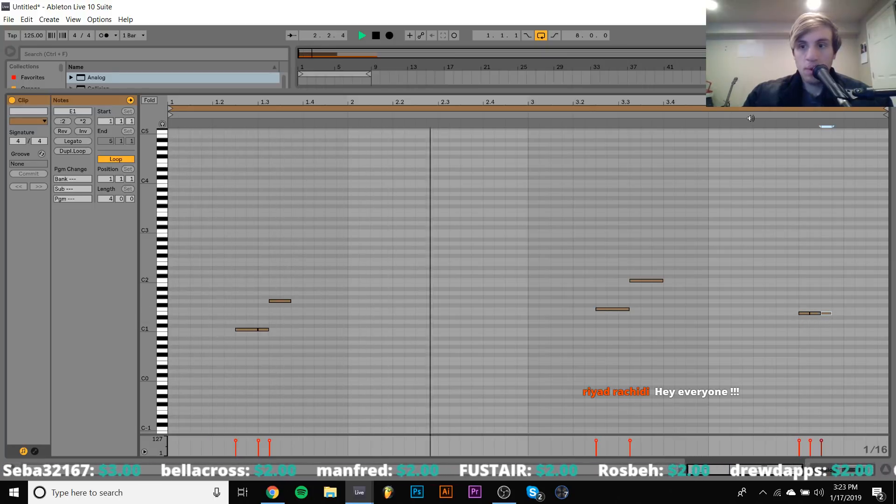
pyautogui.hotkey('shift', 'Right')
pyautogui.hotkey('shift', 'Left')
pyautogui.hotkey('ctrl', 'd')
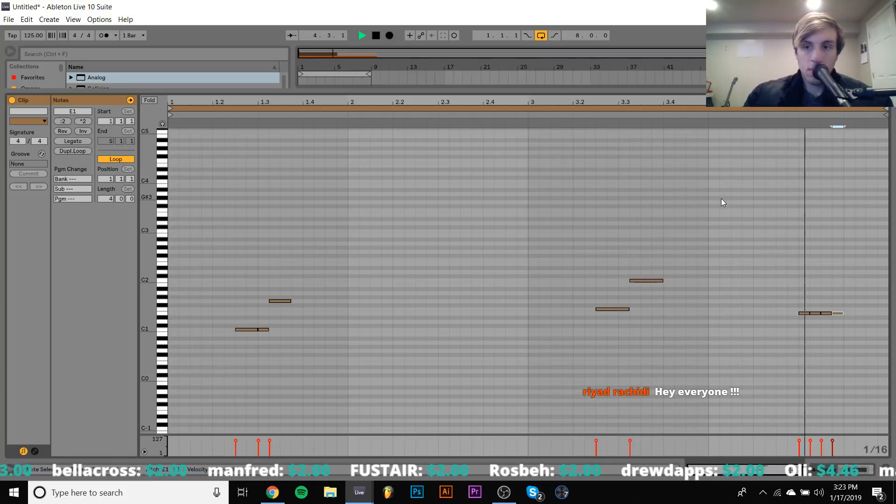
pyautogui.moveTo(776, 288); pyautogui.dragTo(888, 362)
pyautogui.press('Delete')
# Shorten the F1 and C2 notes in bar 3 by one grid step each and return to the device view
pyautogui.moveTo(601, 295); pyautogui.dragTo(616, 349)
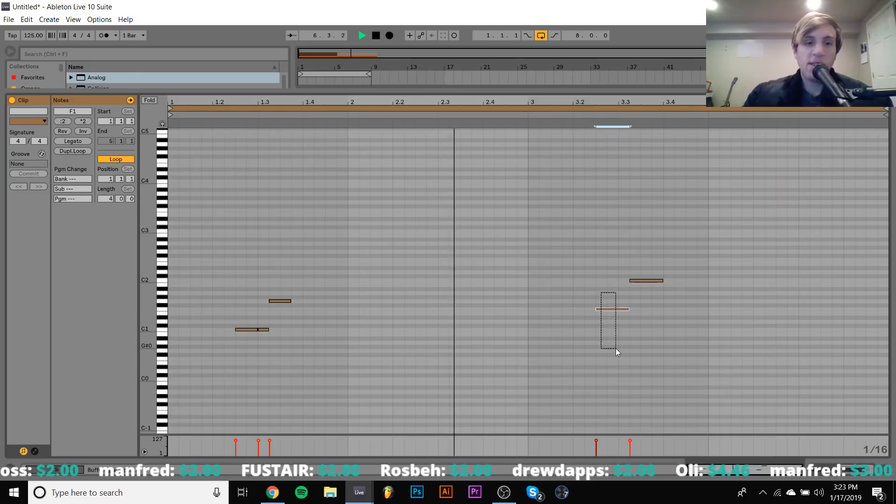
pyautogui.hotkey('shift', 'Left')
pyautogui.click(647, 207)
pyautogui.moveTo(644, 173); pyautogui.dragTo(642, 287)
pyautogui.hotkey('shift', 'Left')
pyautogui.click(864, 473)
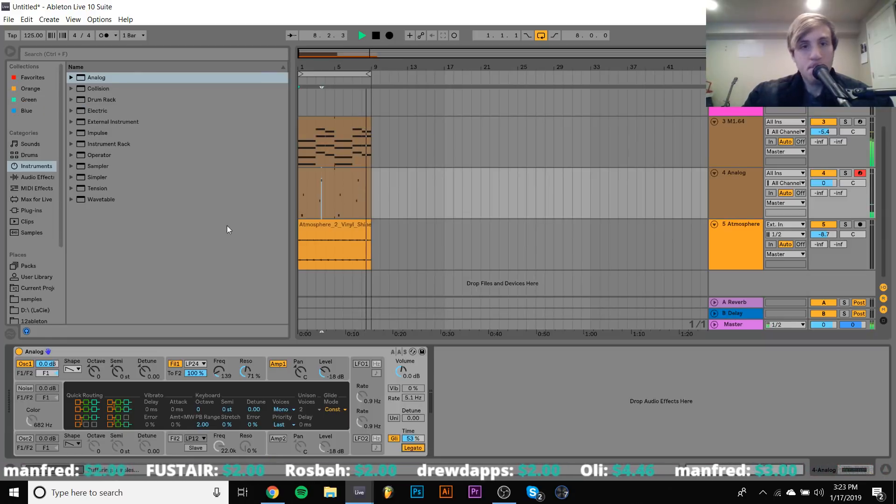
# Load Echo on the Analog track, set both delays to 1/16 in Notes mode and Dry/Wet to 32 %
pyautogui.click(356, 183)
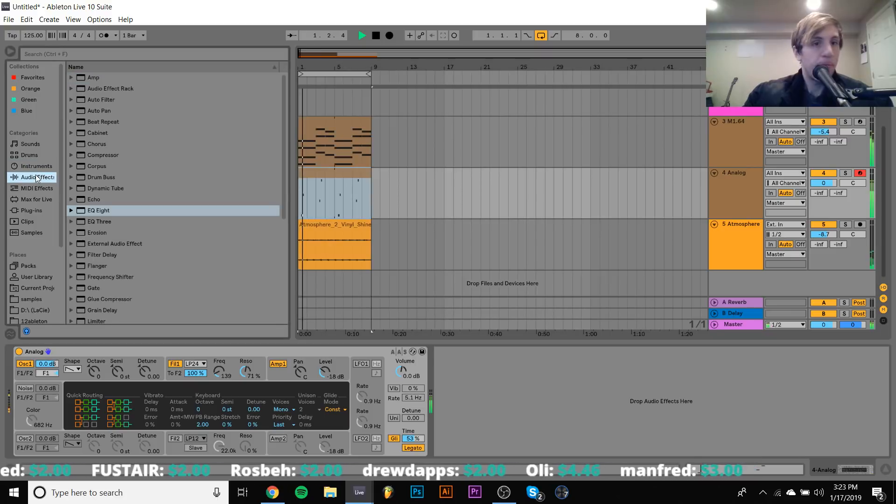
pyautogui.doubleClick(93, 199)
pyautogui.click(500, 405)
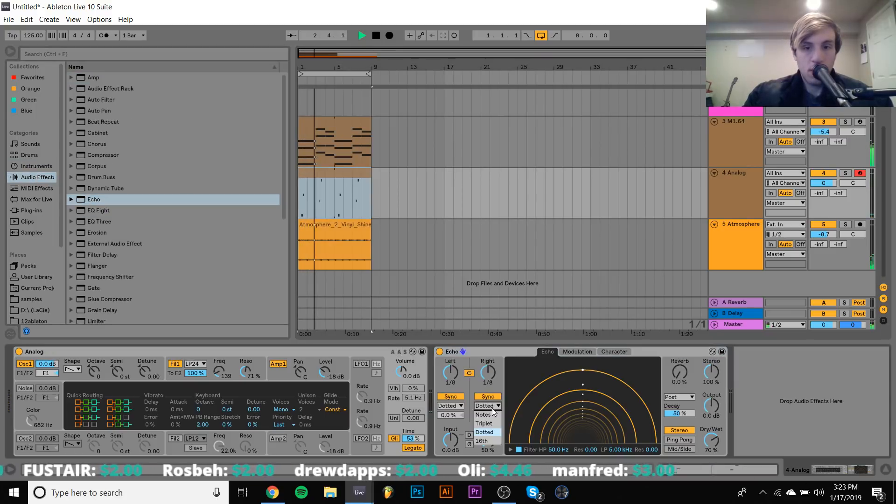
pyautogui.click(488, 417)
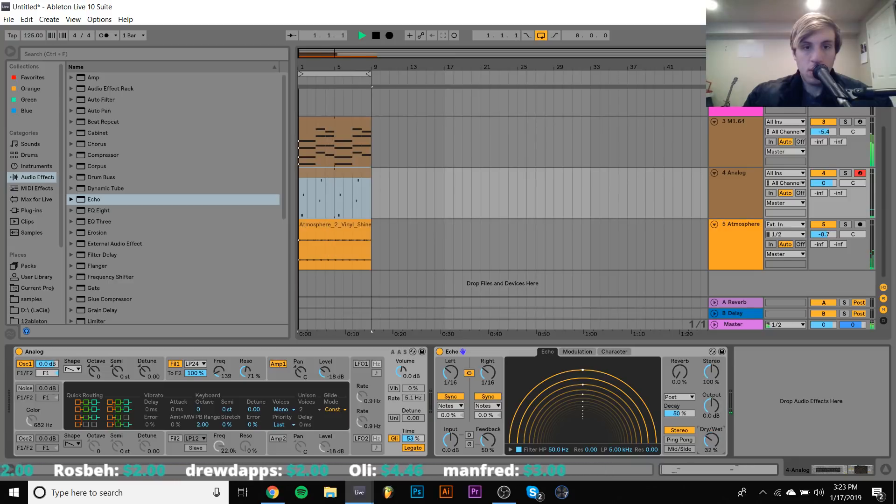
# Raise Echo's feedback to 77 % while listening, and stop playback
pyautogui.moveTo(488, 440)
pyautogui.mouseDown()
pyautogui.moveTo(488, 449)
pyautogui.moveTo(486, 433)
pyautogui.mouseUp()
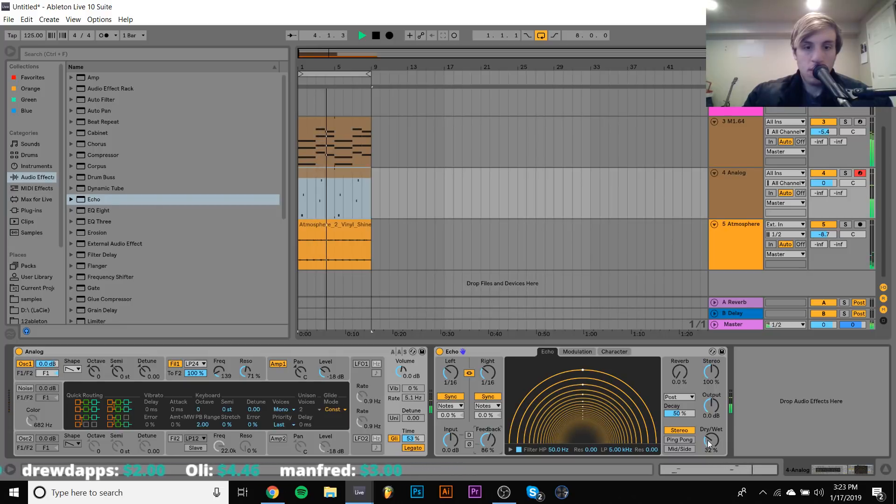
pyautogui.moveTo(490, 439); pyautogui.dragTo(493, 445)
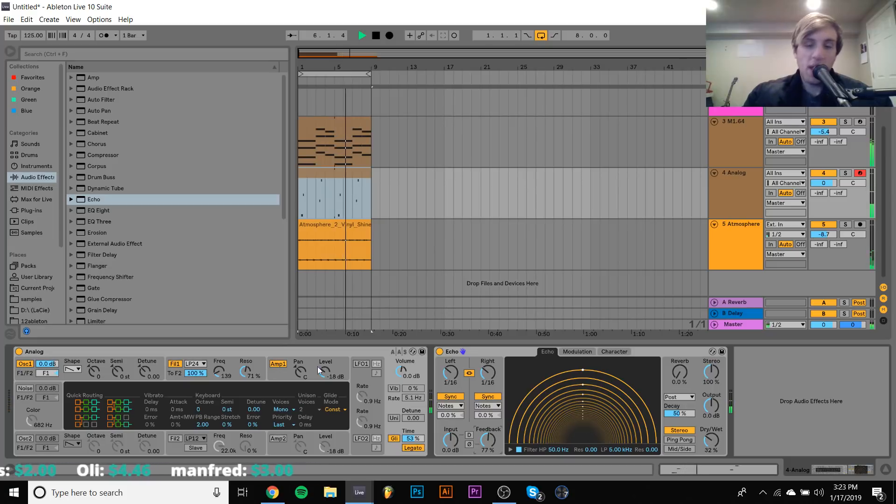
pyautogui.press('space')
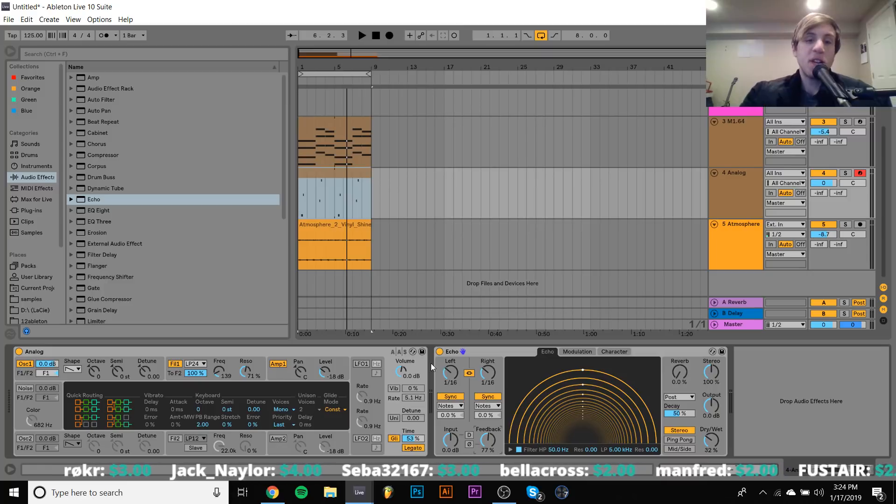
# Change Echo's linked delay times to 1/8 and raise its Dry/Wet to 41 % during playback
pyautogui.press('space')
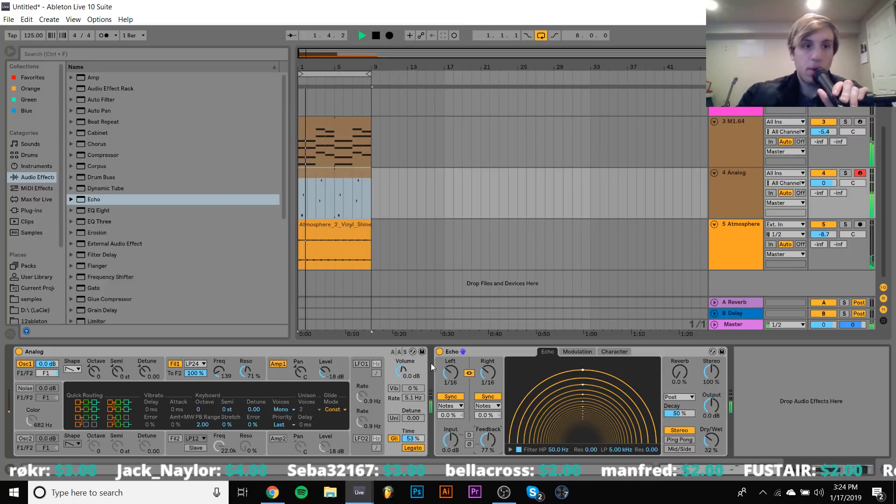
pyautogui.press('space')
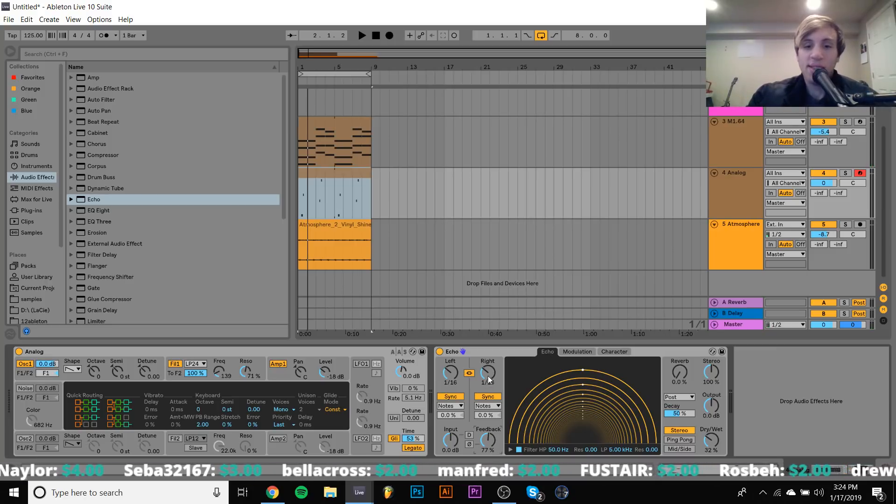
pyautogui.scroll(1, 487, 376)
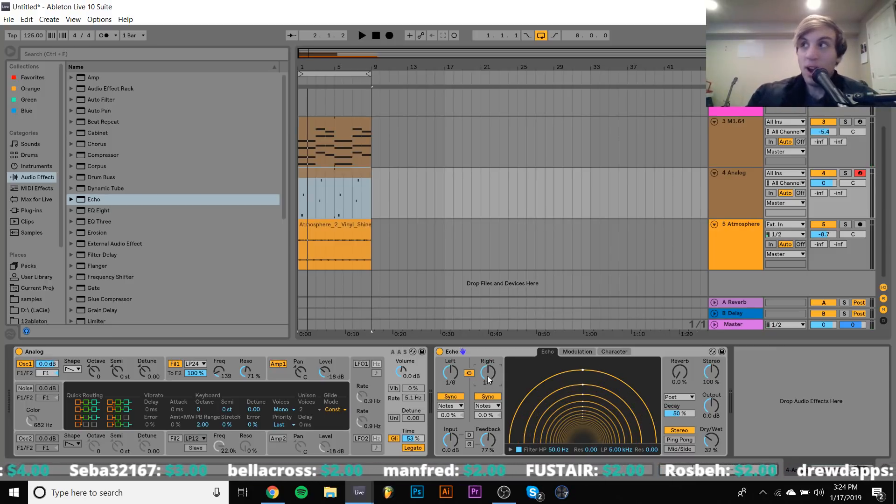
pyautogui.press('space')
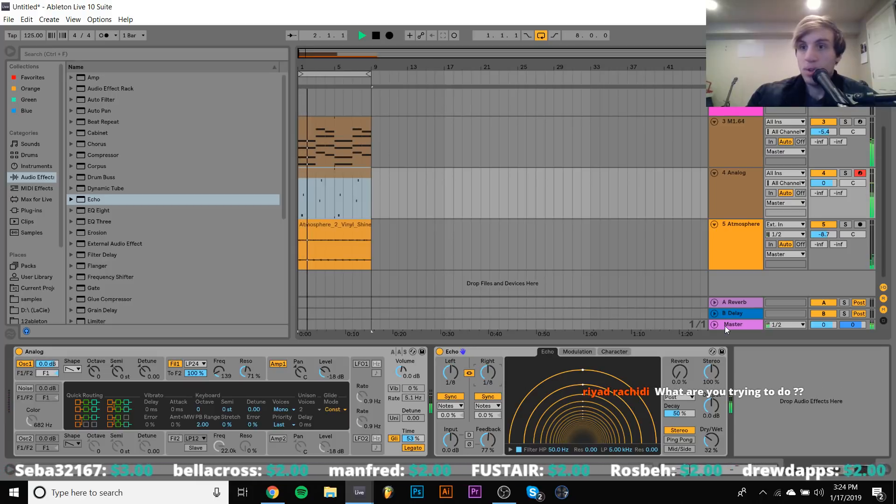
pyautogui.moveTo(711, 440); pyautogui.dragTo(711, 434)
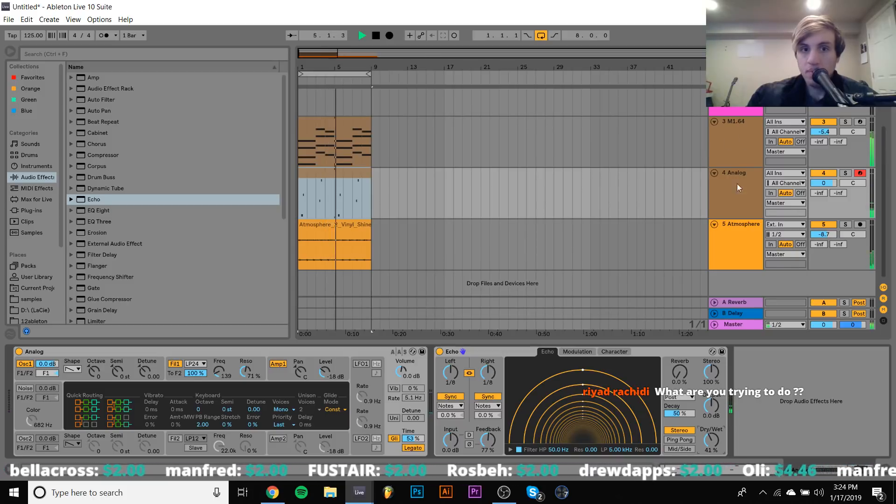
# Play the loop from the start several times to check the Analog bass with its Echo setting
pyautogui.press('space')
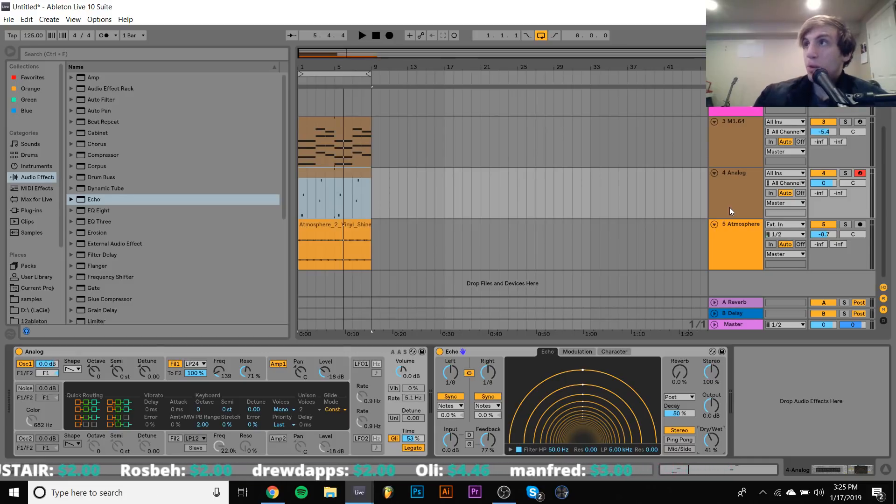
pyautogui.press('space')
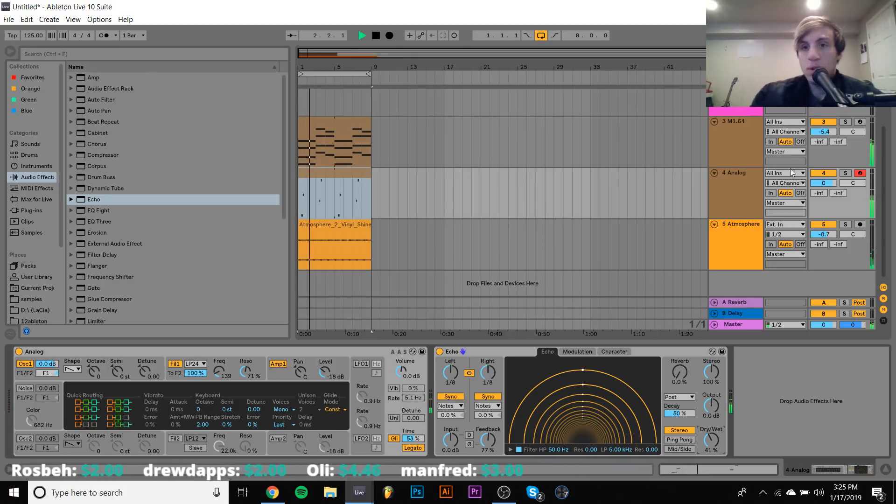
pyautogui.click(749, 195)
pyautogui.press('space')
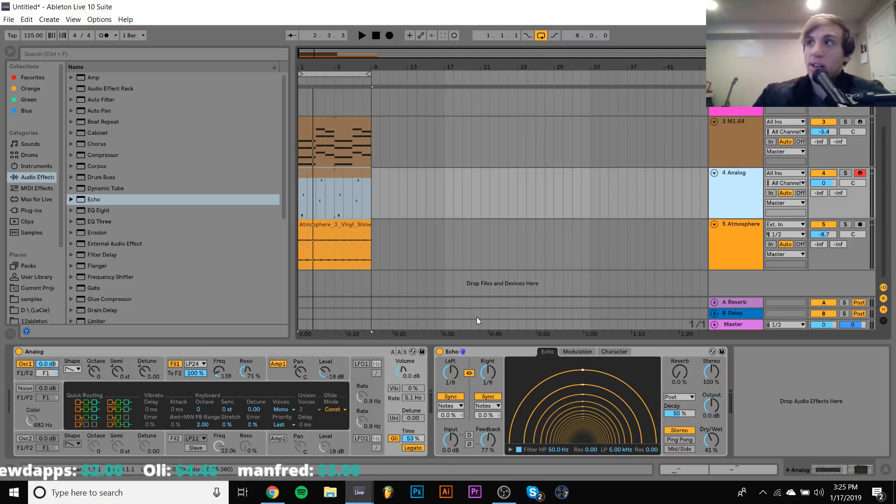
pyautogui.press('space')
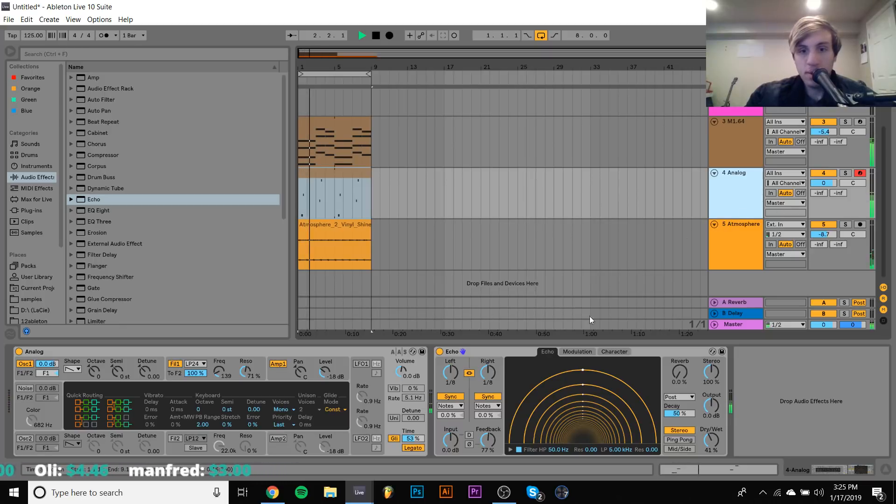
# Cancel the audio-stopping save and insert a new MIDI track between the Analog and Atmosphere tracks
pyautogui.hotkey('ctrl', 's')
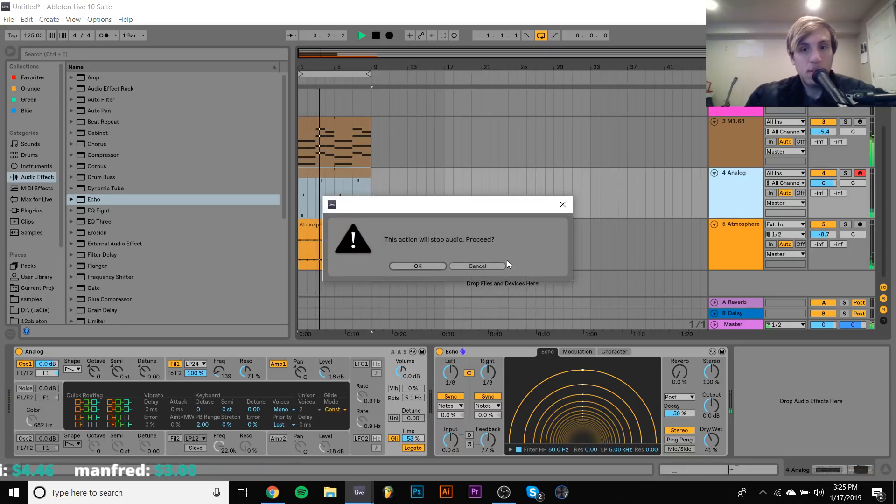
pyautogui.click(471, 267)
pyautogui.hotkey('ctrl', 'shift', 't')
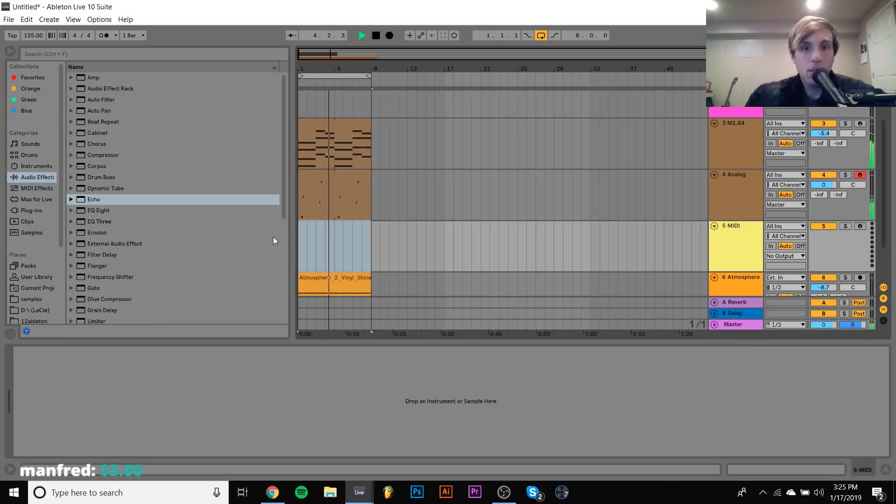
pyautogui.scroll(-2, 323, 275)
pyautogui.click(324, 266)
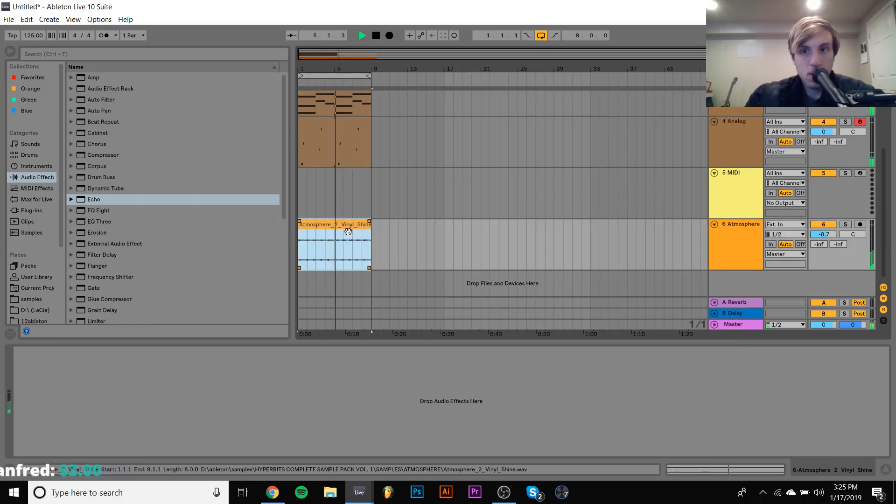
pyautogui.click(300, 205)
# Stop playback and browse the samples folder down to the Toolroom packs
pyautogui.click(44, 299)
pyautogui.press('space')
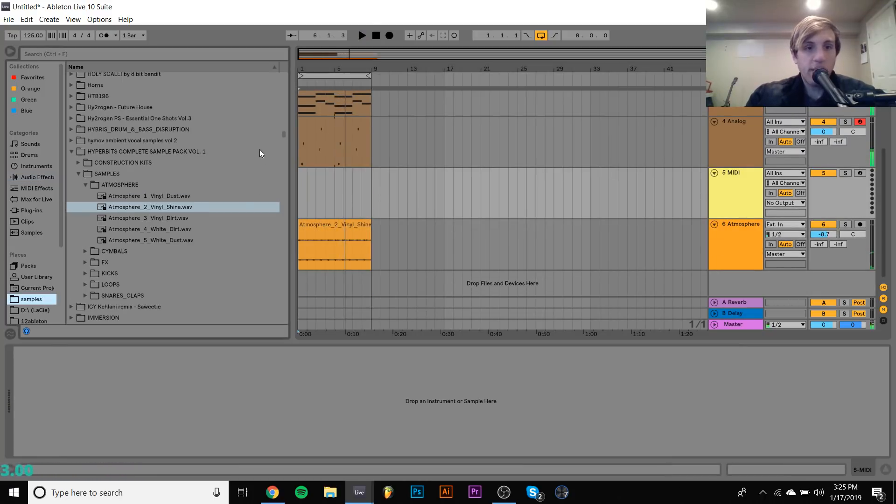
pyautogui.moveTo(285, 133); pyautogui.dragTo(280, 194)
pyautogui.click(189, 228)
pyautogui.press('Down')
pyautogui.press('Down')
pyautogui.press('Down')
pyautogui.press('Down')
pyautogui.press('Down')
pyautogui.press('Down')
pyautogui.press('Down')
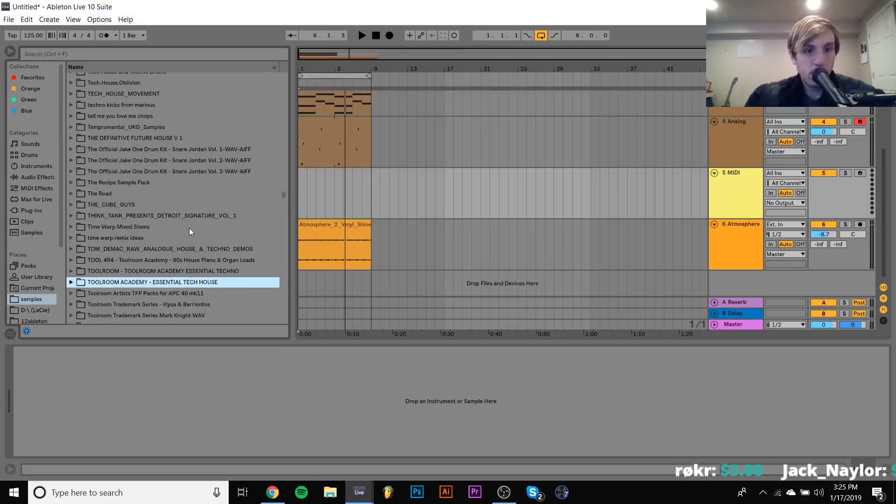
pyautogui.press('Down')
pyautogui.press('Right')
# Expand the VOX folder inside Toolroom Trademark Series Mark Knight WAV
pyautogui.press('Down')
pyautogui.press('Down')
pyautogui.press('Down')
pyautogui.press('Down')
pyautogui.press('Down')
pyautogui.press('Down')
pyautogui.press('Down')
pyautogui.press('Down')
pyautogui.press('Down')
pyautogui.press('Down')
pyautogui.press('Down')
pyautogui.press('Down')
pyautogui.press('Down')
pyautogui.press('Down')
pyautogui.press('Down')
pyautogui.press('Down')
pyautogui.press('Down')
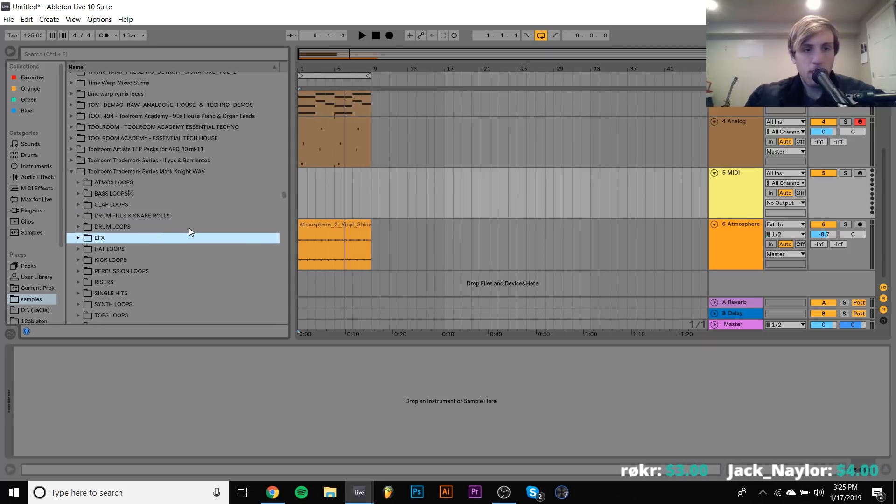
pyautogui.press('Up')
pyautogui.press('Up')
pyautogui.press('Up')
pyautogui.press('Right')
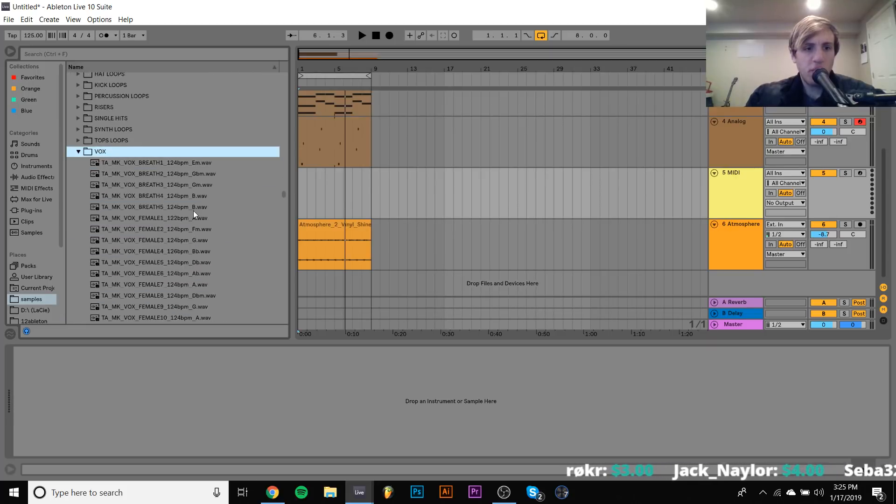
# Audition the female vocal samples in the VOX folder from FEMALE4 through FEMALE19
pyautogui.click(173, 255)
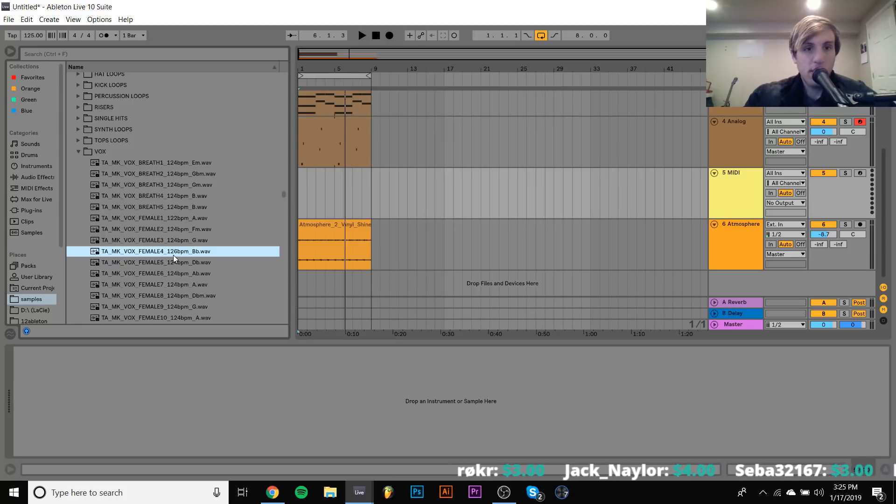
pyautogui.scroll(-1, 173, 255)
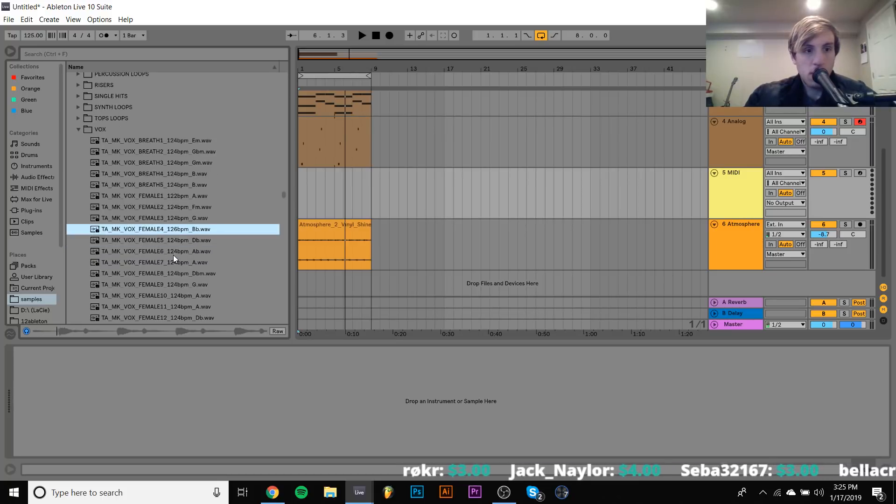
pyautogui.press('Down')
pyautogui.press('Down')
pyautogui.press('Down')
pyautogui.press('Down')
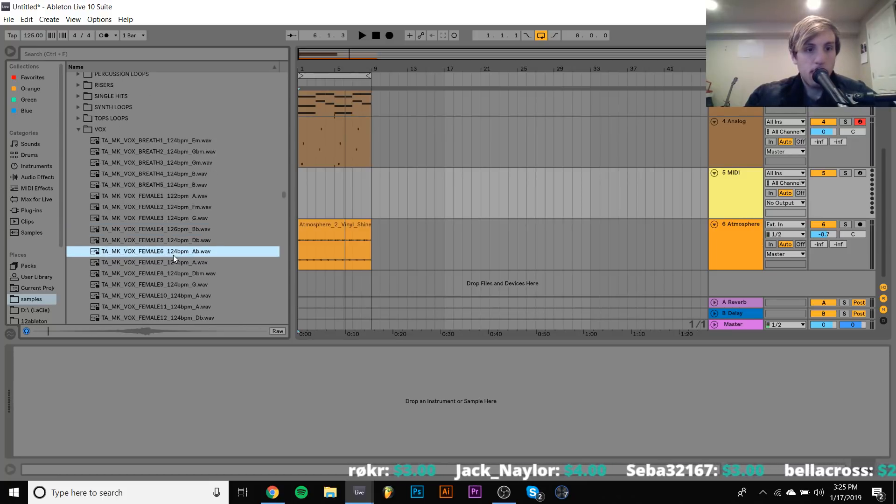
pyautogui.press('Down')
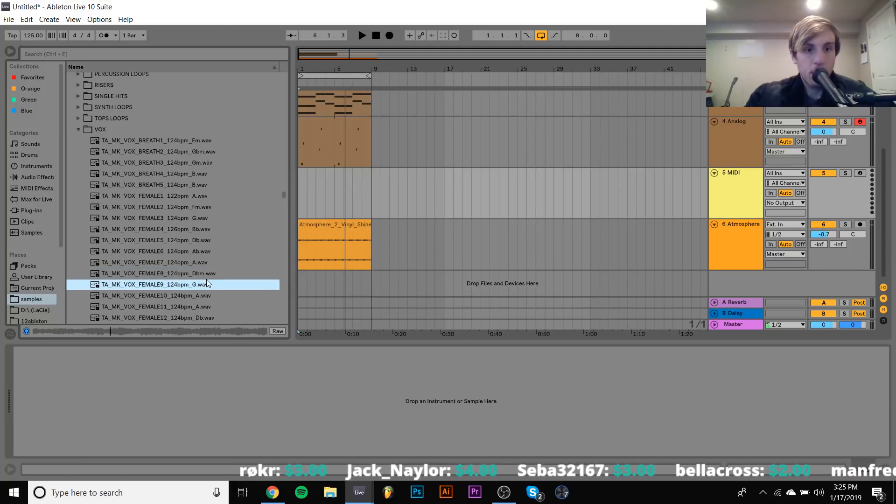
pyautogui.press('Down')
pyautogui.press('Down')
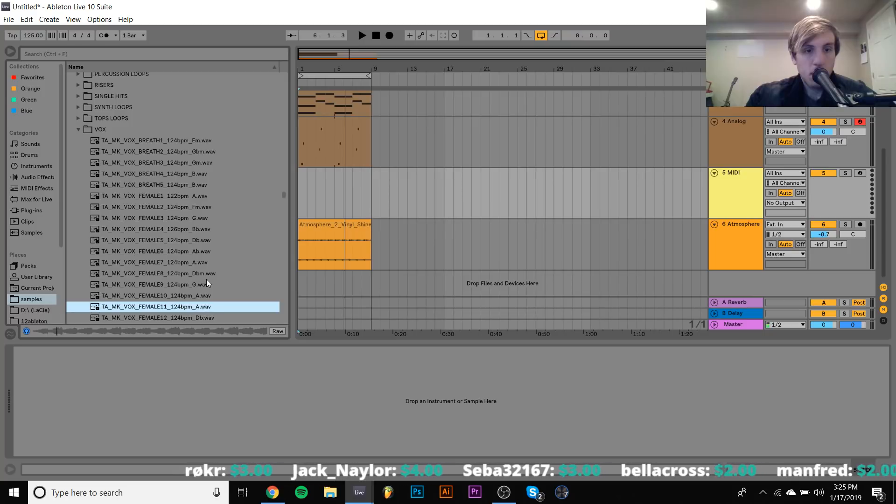
pyautogui.press('Down')
pyautogui.press('Down')
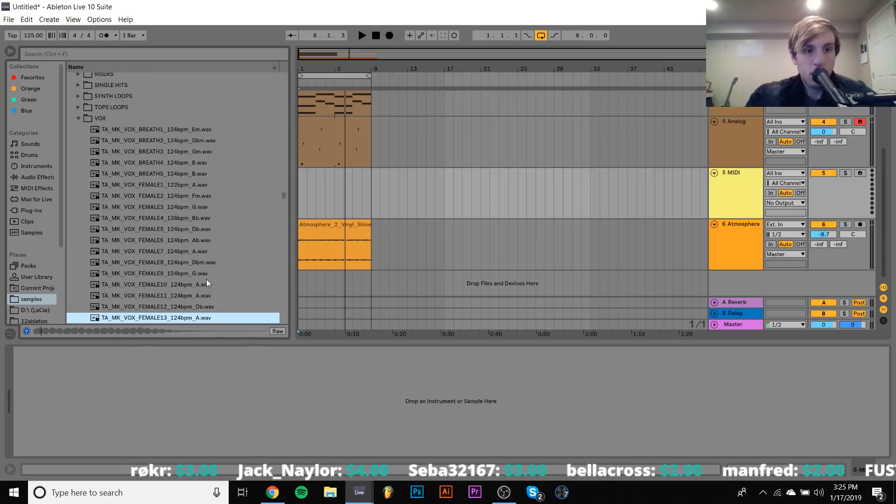
pyautogui.press('Down')
pyautogui.press('Down')
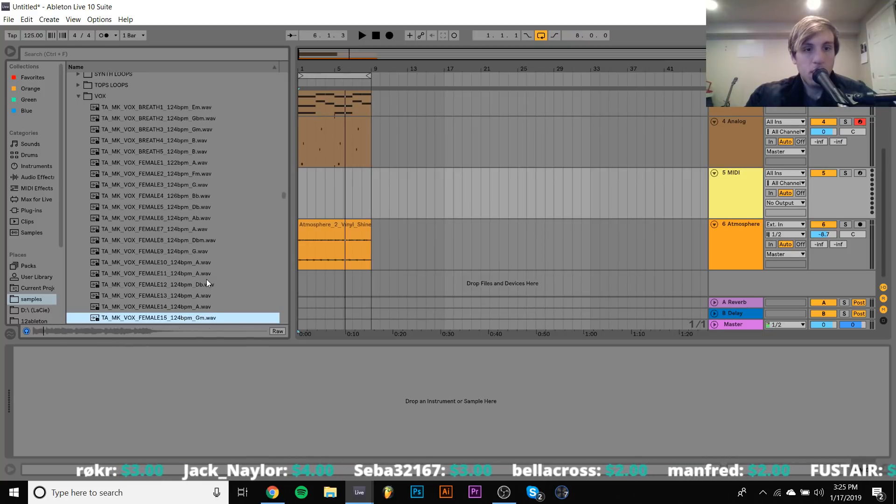
pyautogui.press('Down')
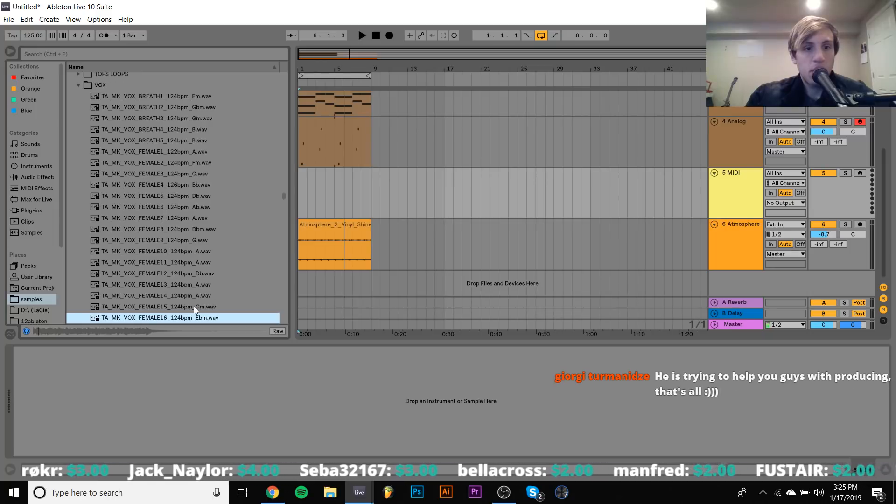
pyautogui.press('Down')
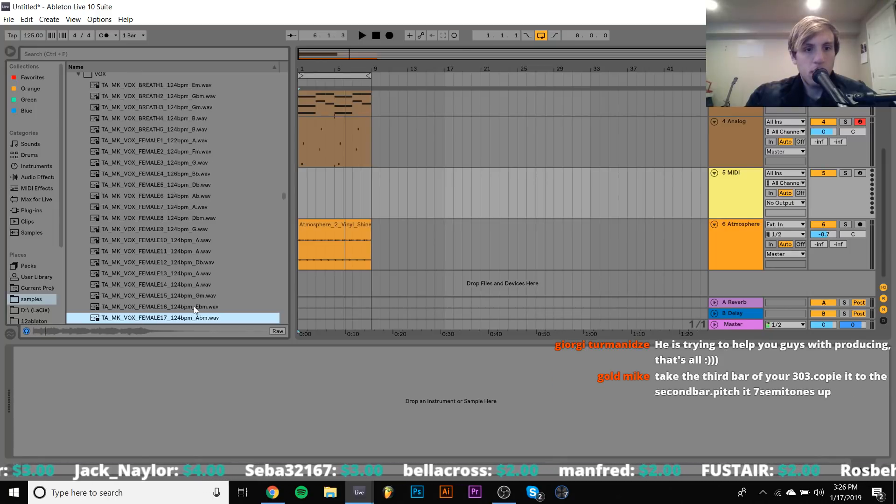
pyautogui.press('Down')
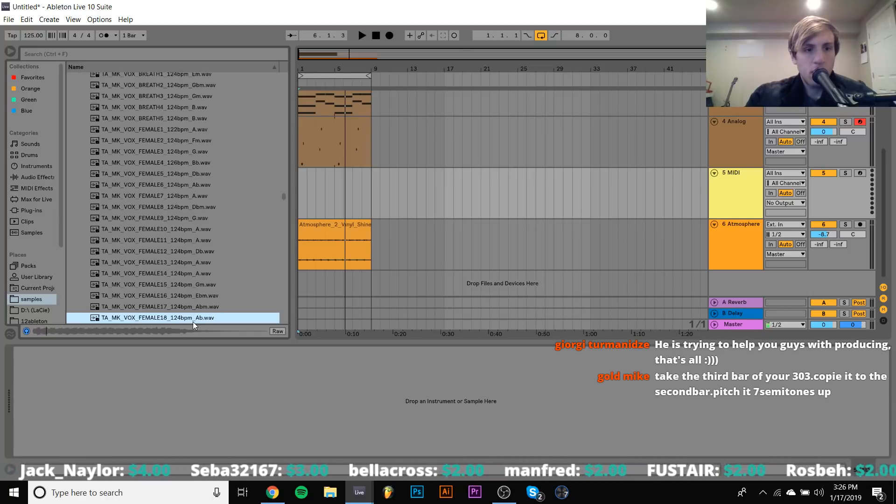
pyautogui.press('Down')
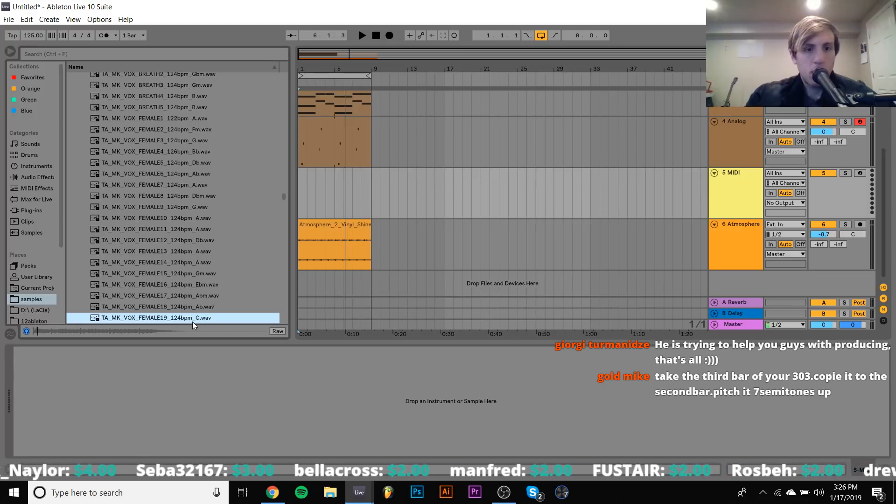
# Place TA_MK_VOX_FEMALE18_124bpm_Ab.wav at bar 1 of the new track, enable Warp on it and set the song tempo to 125
pyautogui.press('Up')
pyautogui.moveTo(176, 308); pyautogui.dragTo(299, 179)
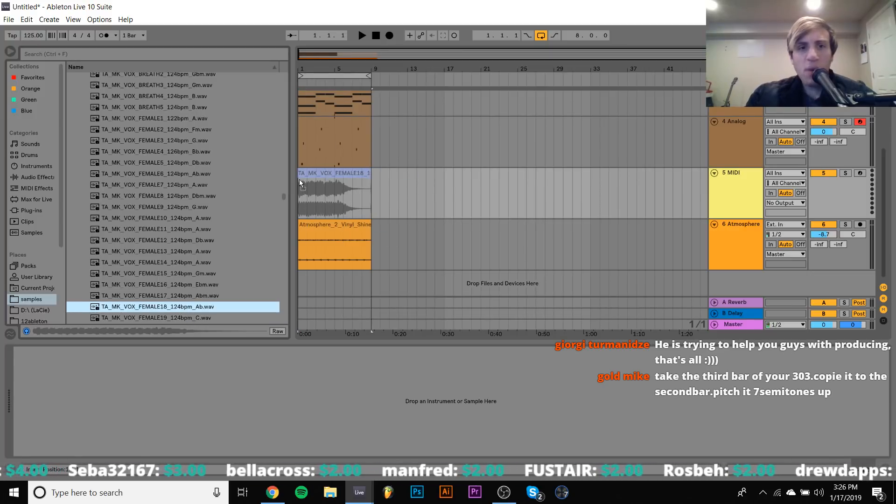
pyautogui.doubleClick(328, 170)
pyautogui.click(126, 113)
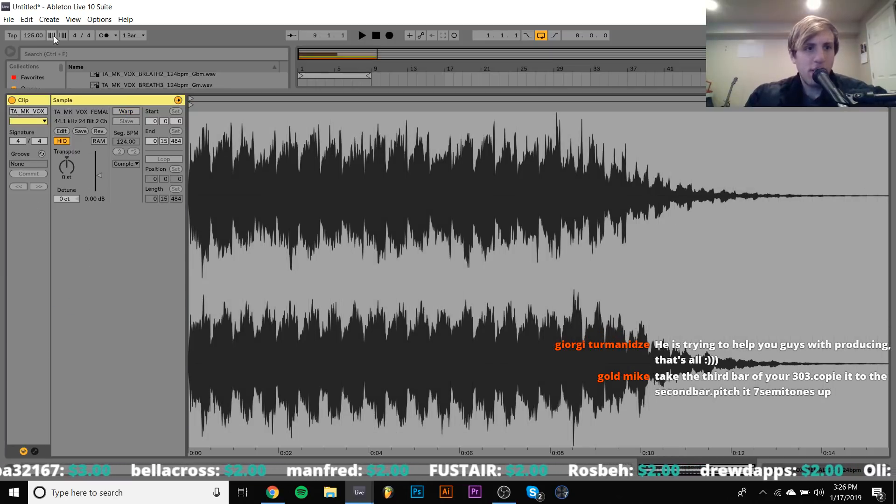
pyautogui.click(126, 112)
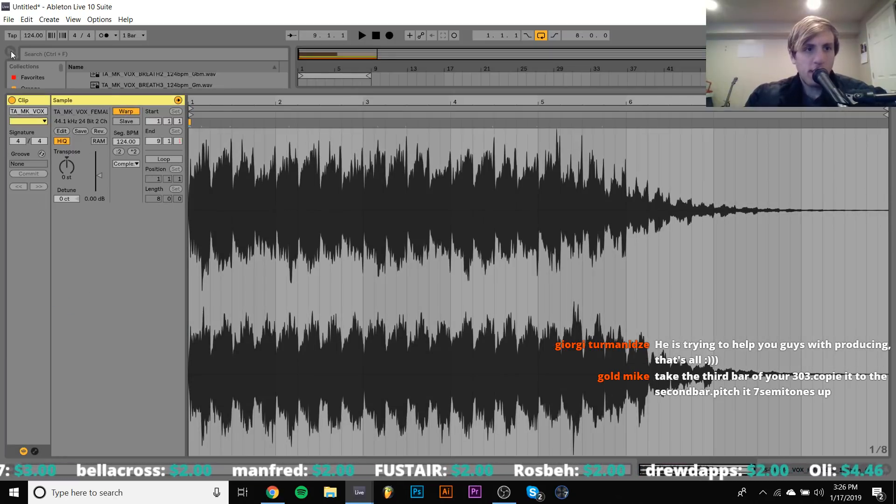
pyautogui.scroll(1, 28, 37)
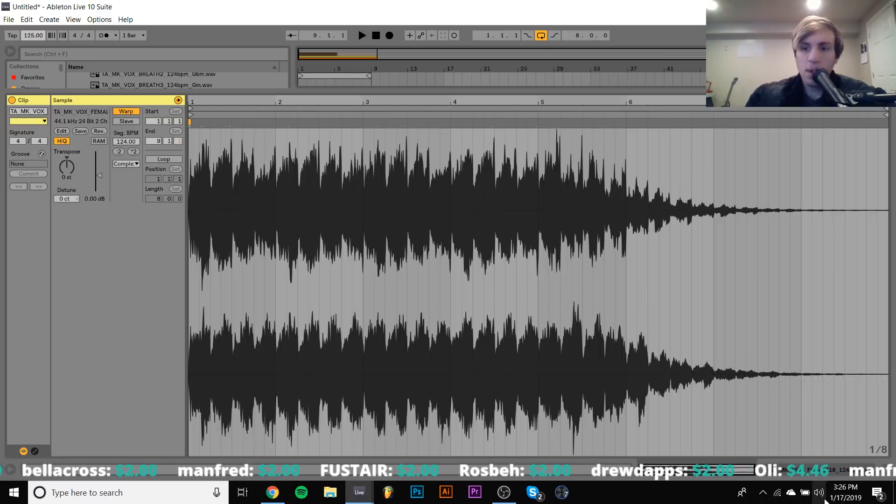
pyautogui.click(825, 475)
# Open the M1.64 chord clip to look at its notes, and return to the device view
pyautogui.scroll(5, 453, 207)
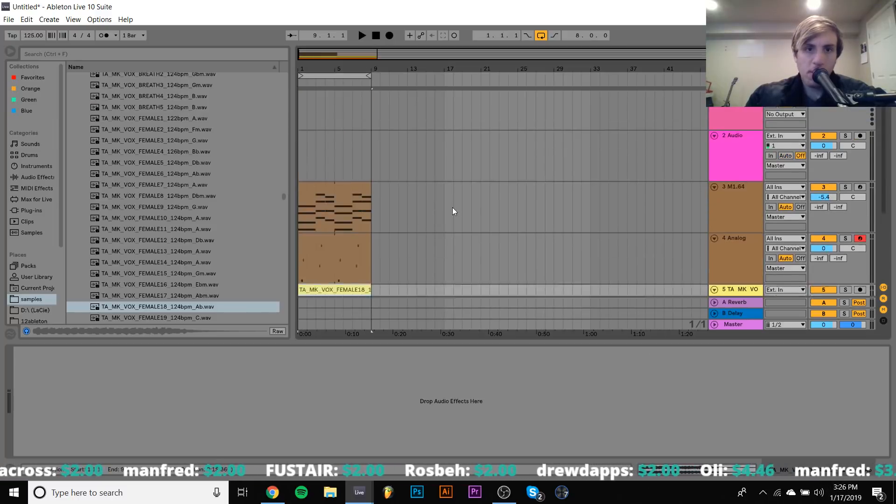
pyautogui.doubleClick(348, 204)
pyautogui.moveTo(247, 295); pyautogui.dragTo(250, 206)
pyautogui.click(796, 474)
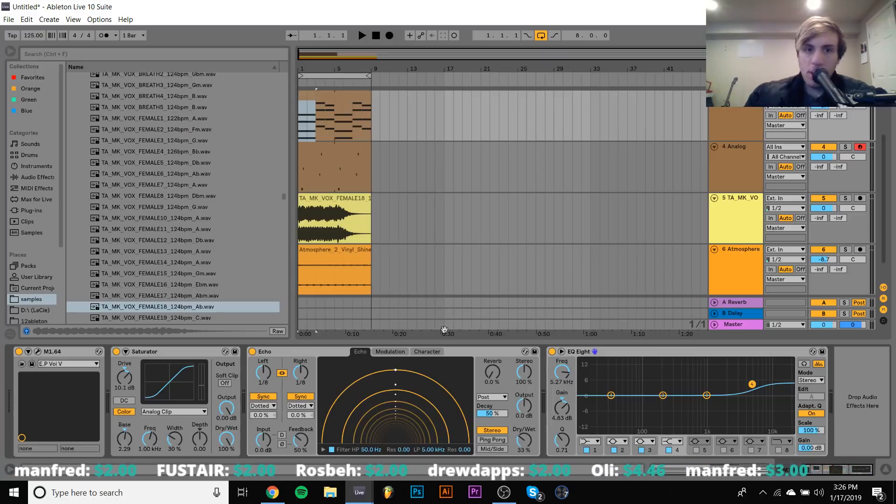
pyautogui.scroll(-2, 402, 319)
# Lower the vocal track's volume to -8.2 dB and transpose the vocal clip up 2 semitones during playback
pyautogui.press('space')
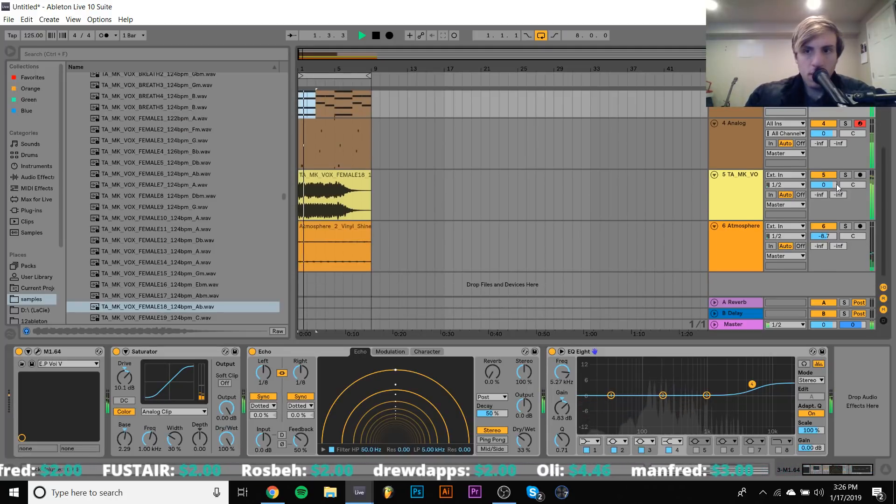
pyautogui.click(364, 183)
pyautogui.doubleClick(363, 182)
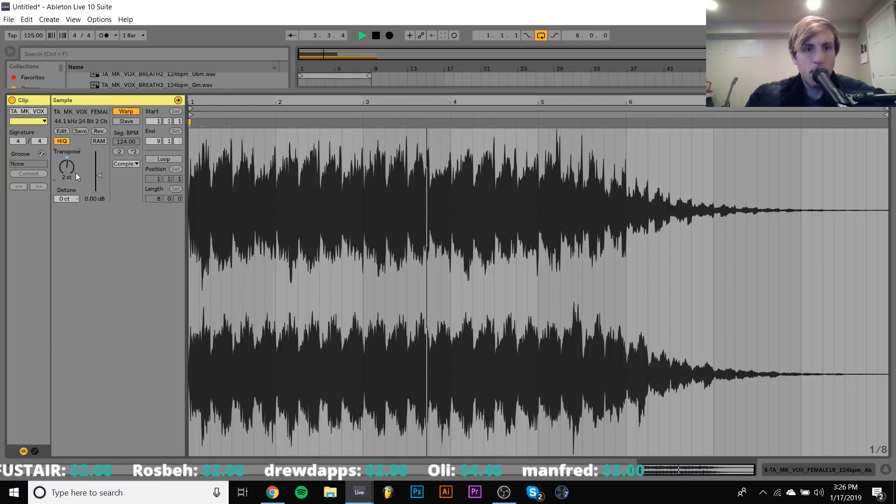
pyautogui.click(800, 474)
pyautogui.press('space')
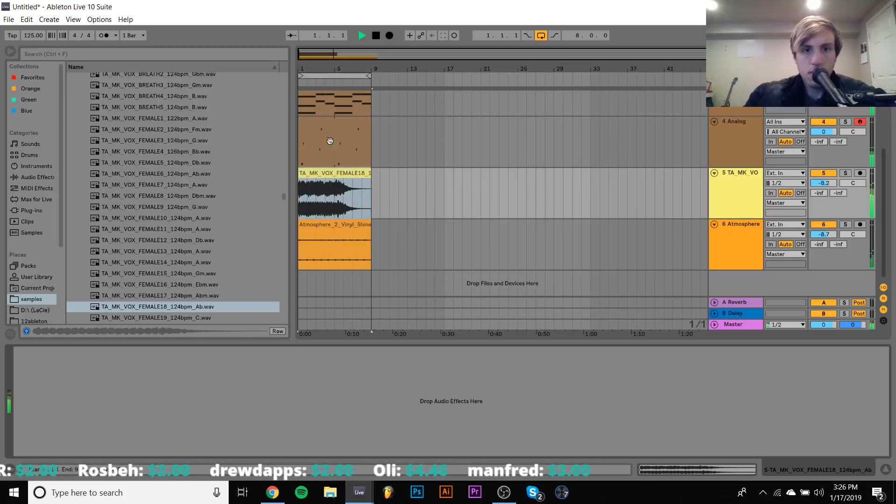
# Try duplicating the first bar of the vocal clip over bar 2
pyautogui.press('space')
pyautogui.moveTo(315, 51); pyautogui.dragTo(316, 93)
pyautogui.press('space')
pyautogui.press('space')
pyautogui.moveTo(336, 206); pyautogui.dragTo(287, 189)
pyautogui.hotkey('ctrl', 'd')
pyautogui.press('space')
# Duplicate the first half bar of the vocal clip until it fills bars 1 and 2
pyautogui.click(316, 201)
pyautogui.press('space')
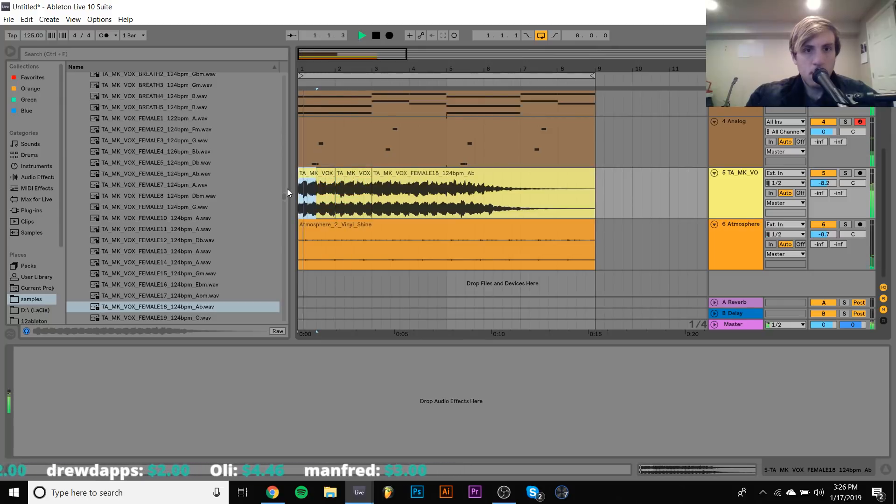
pyautogui.hotkey('ctrl', 'd')
pyautogui.hotkey('ctrl', 'd')
pyautogui.hotkey('ctrl', 'd')
pyautogui.hotkey('ctrl', 'd')
pyautogui.hotkey('ctrl', 'z')
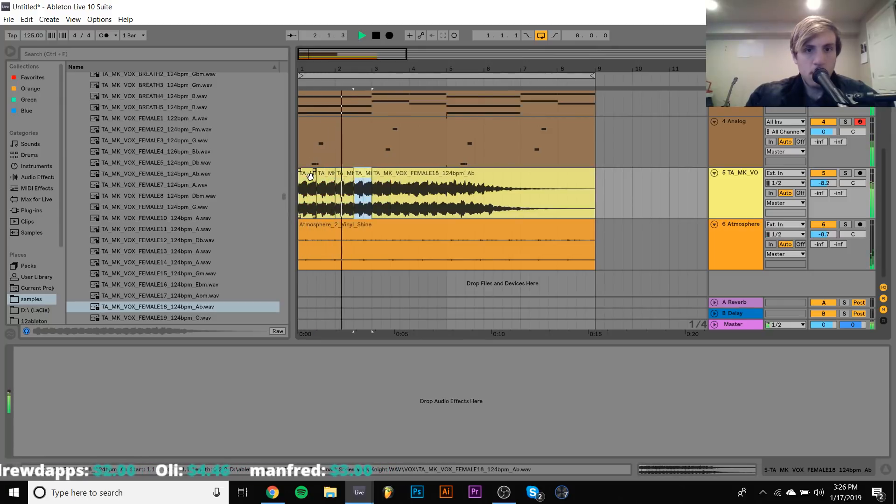
# Select the half-bar vocal slices in bars 1 and 2 and duplicate them to fill all eight bars
pyautogui.keyDown('shift'); pyautogui.click(311, 175); pyautogui.keyUp('shift')
pyautogui.hotkey('ctrl', 'd')
pyautogui.hotkey('ctrl', 'd')
pyautogui.hotkey('ctrl', 'd')
pyautogui.keyDown('shift'); pyautogui.click(309, 179); pyautogui.keyUp('shift')
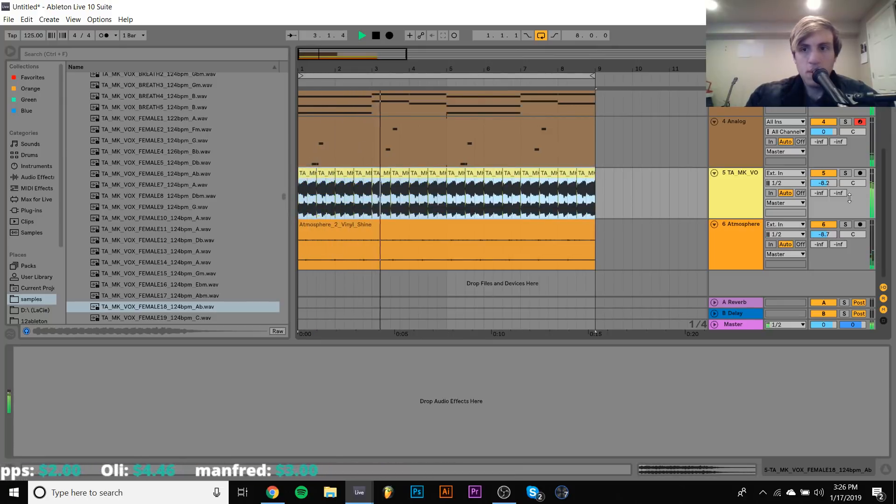
# Lower the vocal track's volume to -14.5 dB and solo the track
pyautogui.moveTo(824, 183); pyautogui.dragTo(820, 189)
pyautogui.click(846, 173)
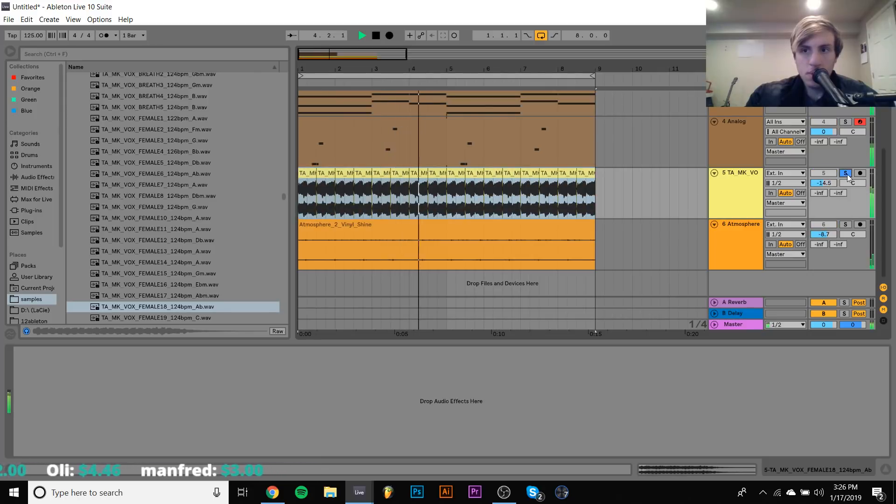
# Add an Auto Filter to the vocal track and set it to band-pass at 1.57 kHz with 47% resonance
pyautogui.click(42, 178)
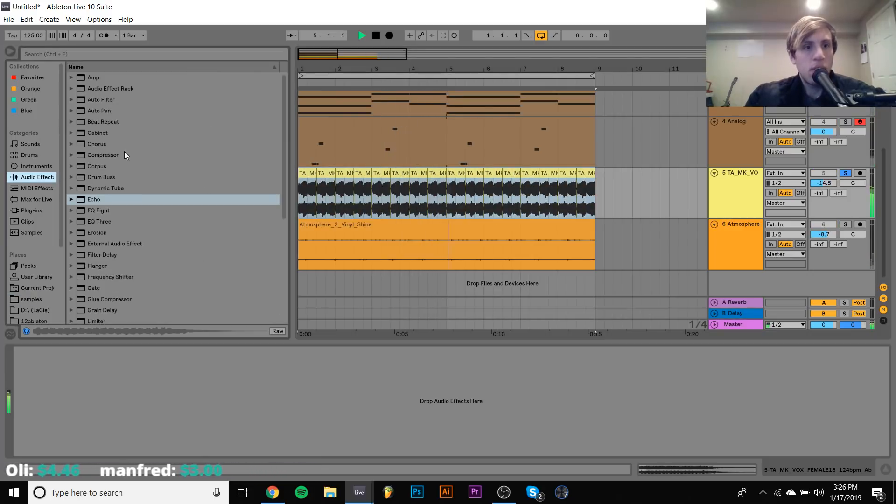
pyautogui.doubleClick(99, 101)
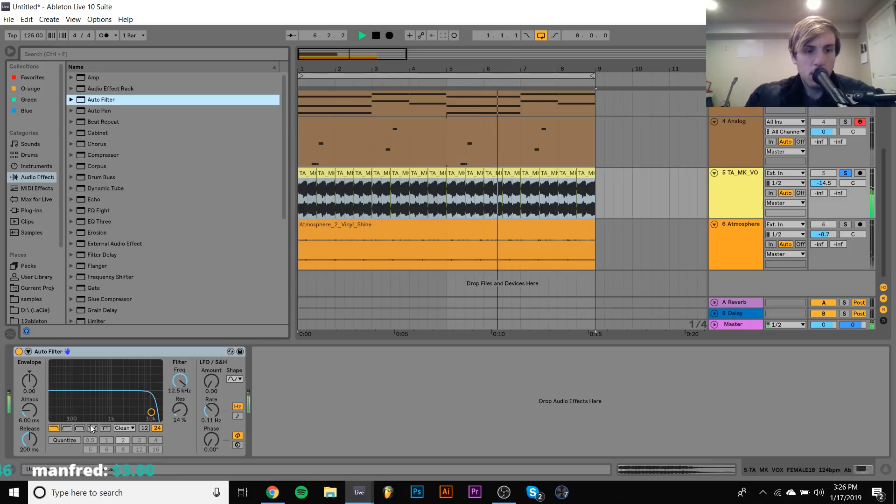
pyautogui.click(79, 428)
pyautogui.moveTo(151, 413); pyautogui.dragTo(118, 397)
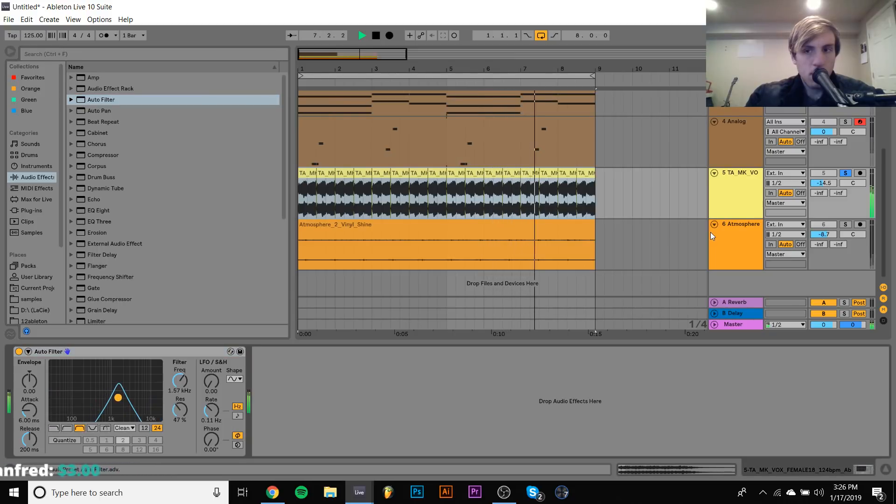
# Unsolo the vocal track and raise its volume to -13.5 dB
pyautogui.click(845, 173)
pyautogui.moveTo(824, 183); pyautogui.dragTo(824, 180)
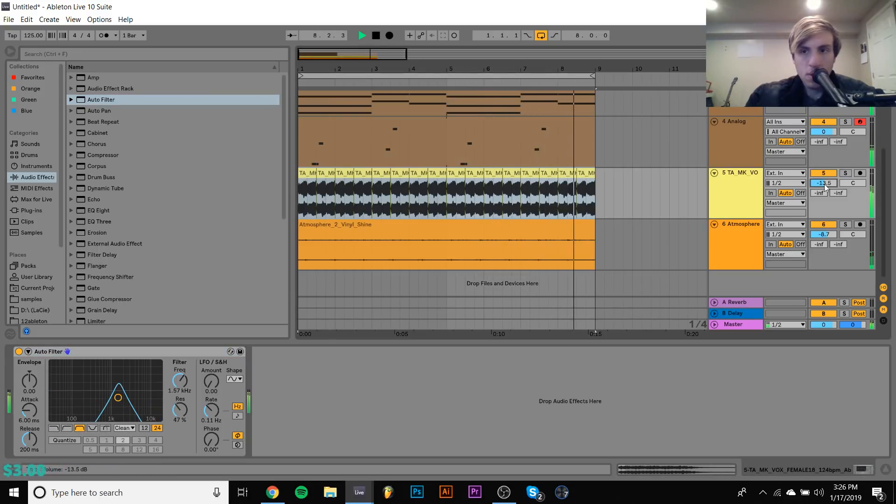
# Open the sample settings of the vocal clips, raise their transposition and stop playback
pyautogui.click(579, 173)
pyautogui.click(694, 471)
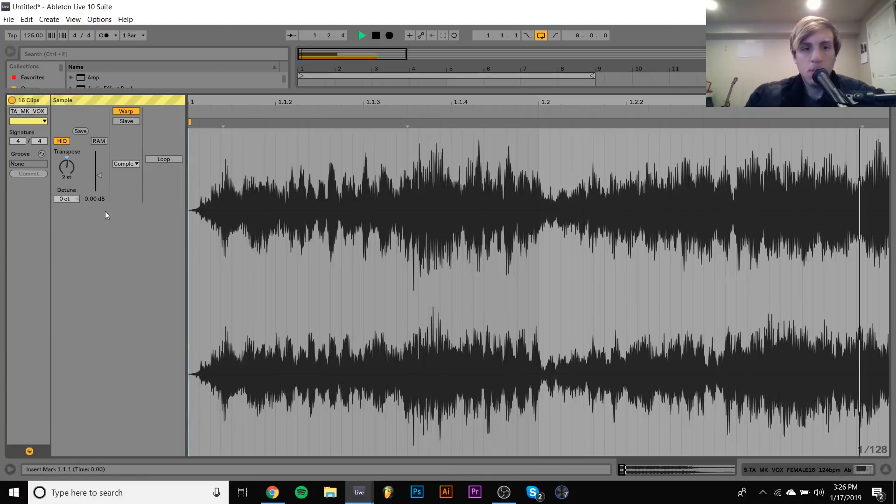
pyautogui.press('Up')
pyautogui.press('space')
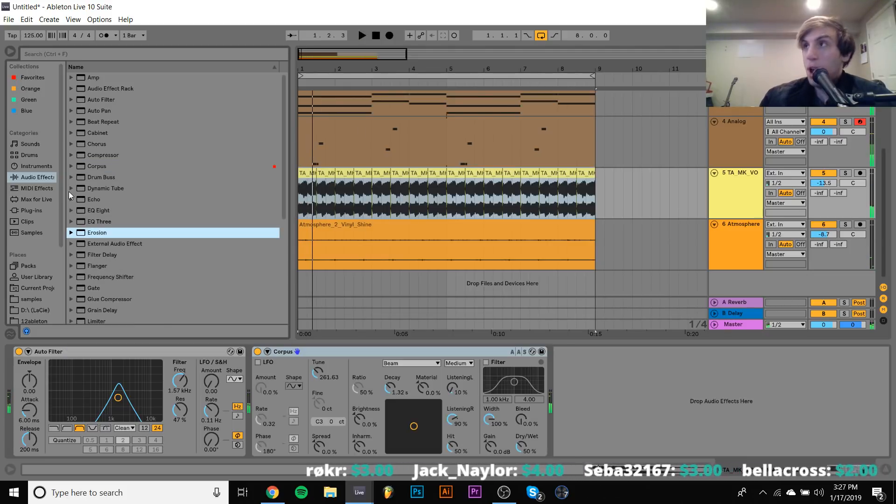
# Delete the Corpus effect from the vocal track and remove the red favourite mark from Corpus in the browser
pyautogui.click(315, 357)
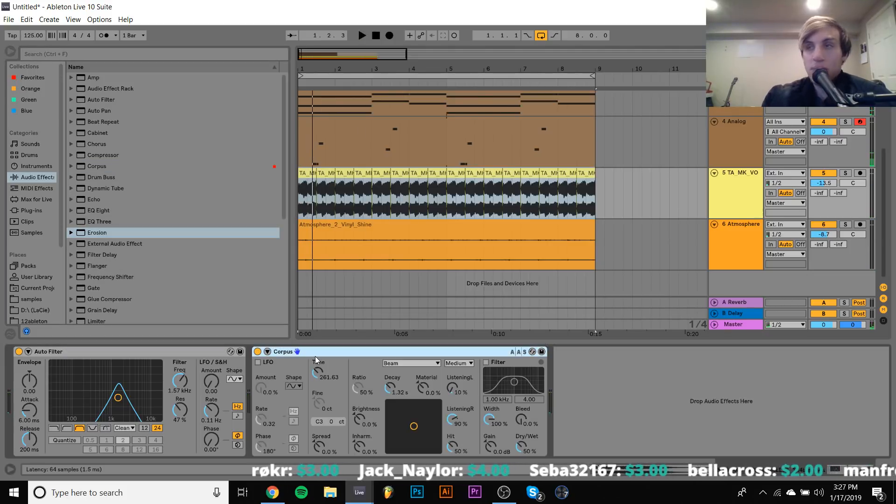
pyautogui.press('Delete')
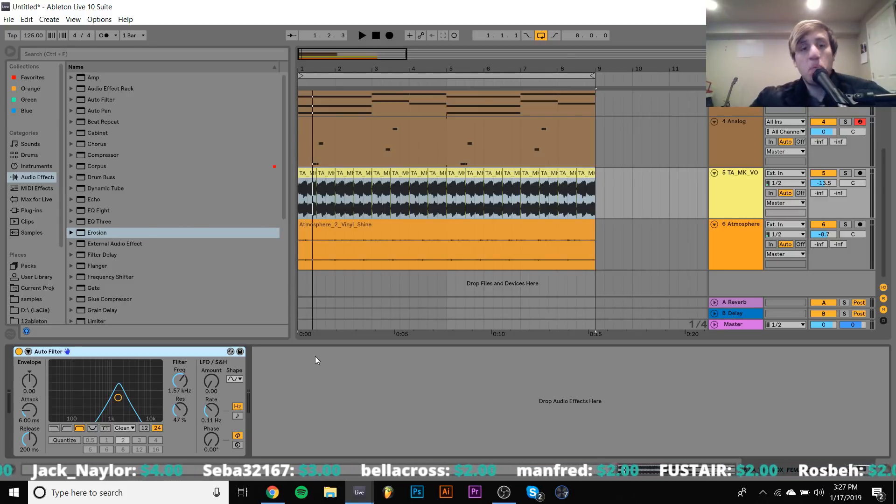
pyautogui.rightClick(112, 167)
pyautogui.click(202, 173)
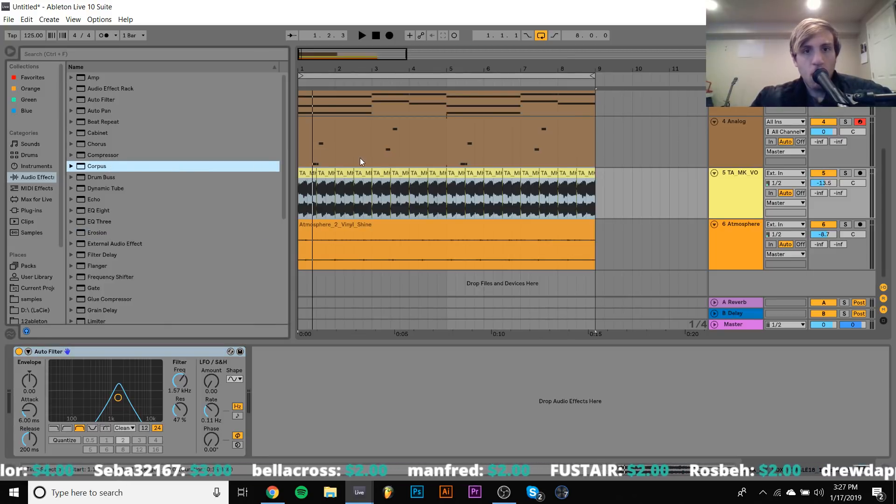
# Try transposing all notes of the Analog bass clip up seven semitones and play the result
pyautogui.moveTo(373, 157); pyautogui.dragTo(382, 124)
pyautogui.doubleClick(393, 125)
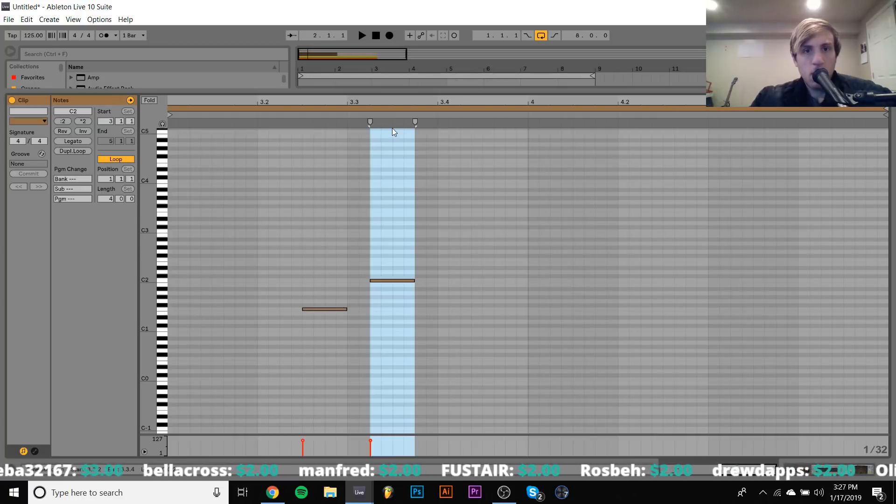
pyautogui.hotkey('ctrl', 'a')
pyautogui.press('Up')
pyautogui.press('Up')
pyautogui.press('Up')
pyautogui.press('Up')
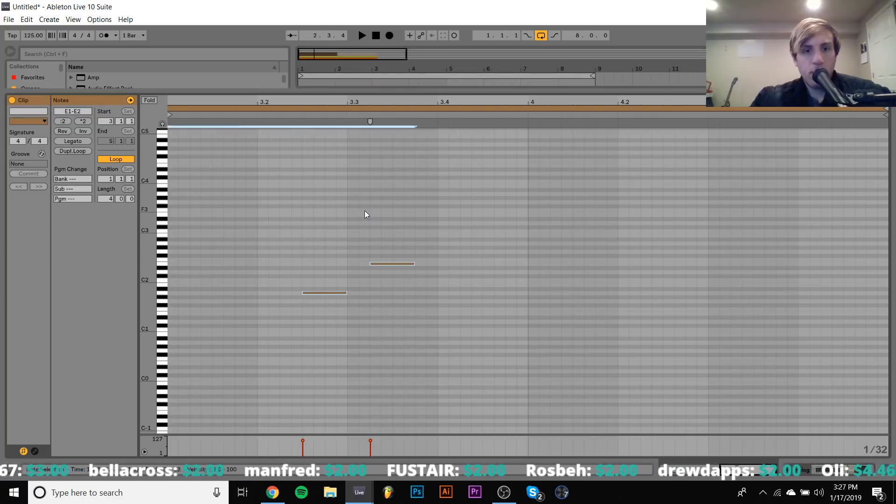
pyautogui.press('Up')
pyautogui.press('Up')
pyautogui.press('Up')
pyautogui.press('space')
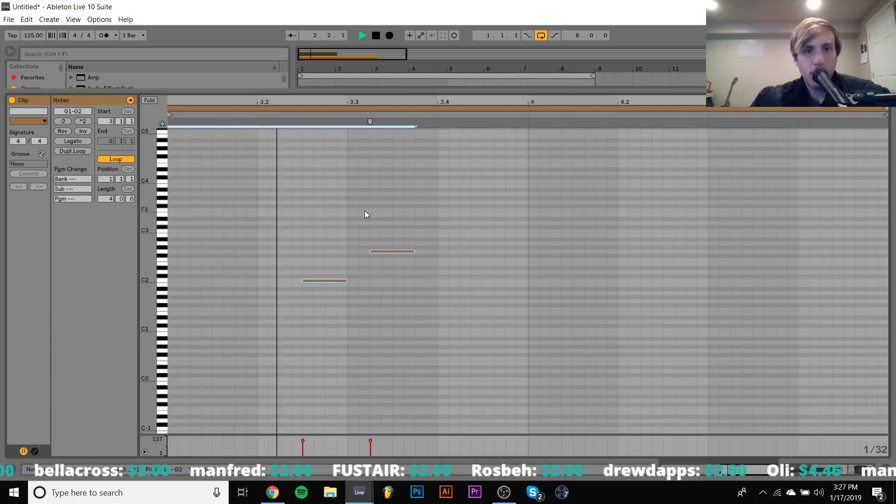
# Return to the arrangement, stop playback and undo the edits to the Analog bass clips
pyautogui.click(826, 470)
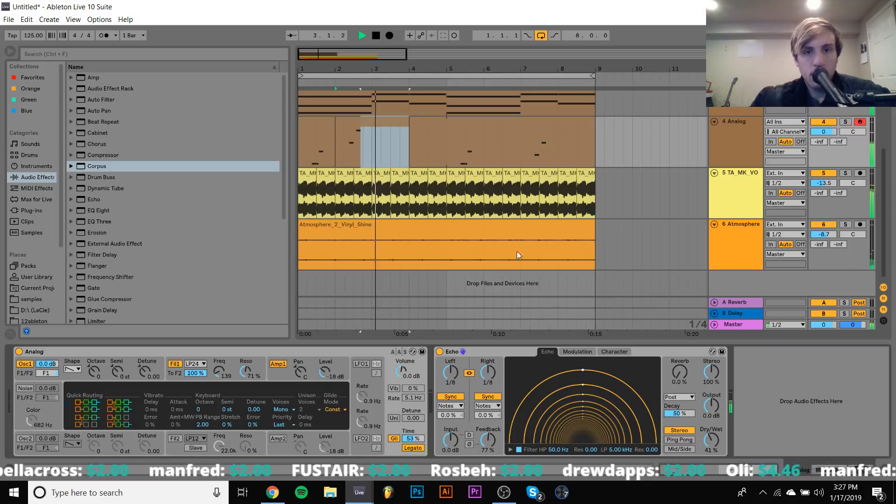
pyautogui.click(328, 119)
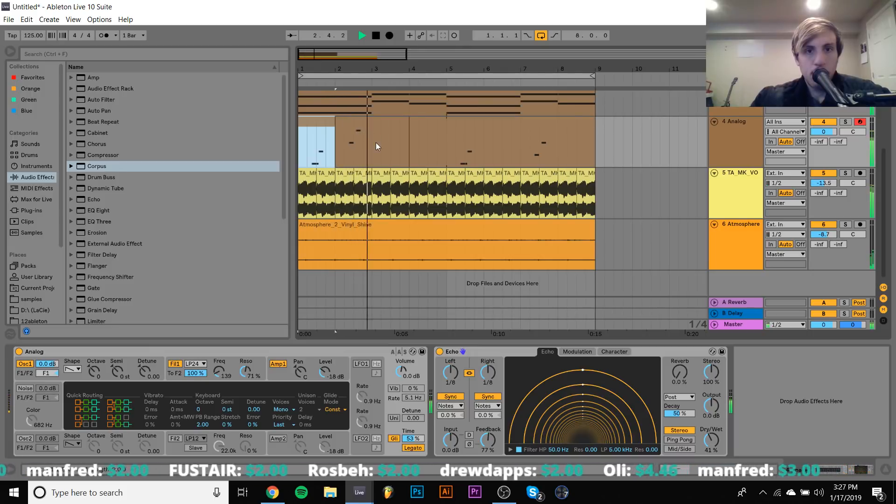
pyautogui.press('space')
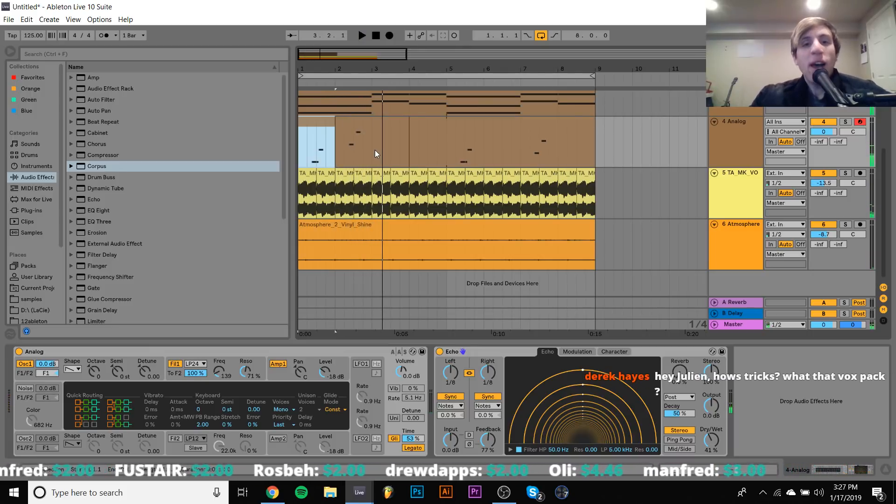
pyautogui.click(375, 149)
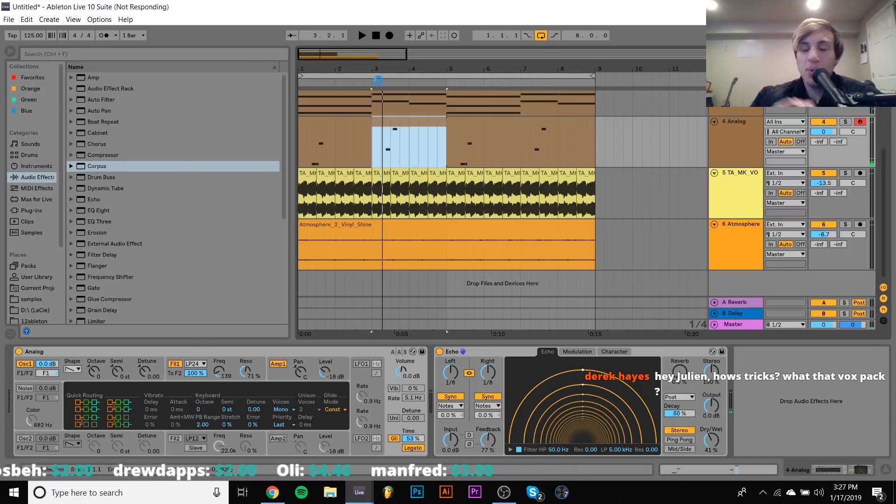
pyautogui.hotkey('ctrl', 'z')
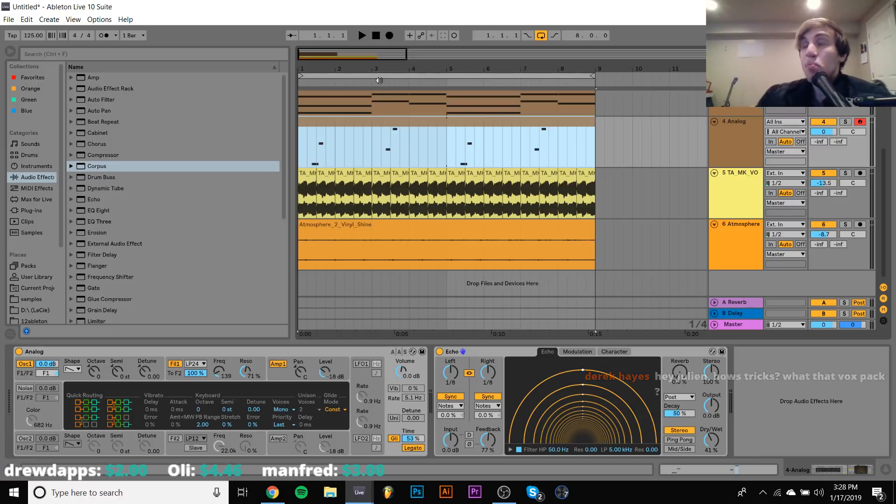
# During playback, delete Corpus from the vocal track, make the track slightly taller and lower its volume to -16.5 dB
pyautogui.press('space')
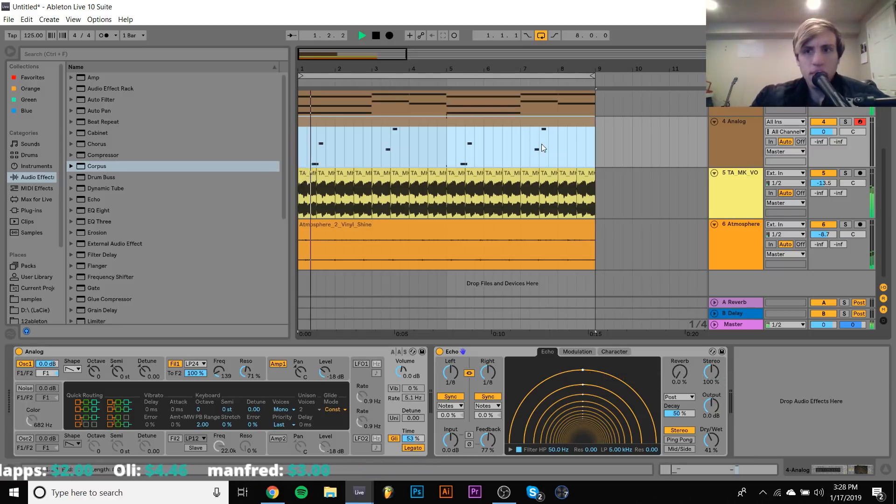
pyautogui.click(734, 190)
pyautogui.click(357, 350)
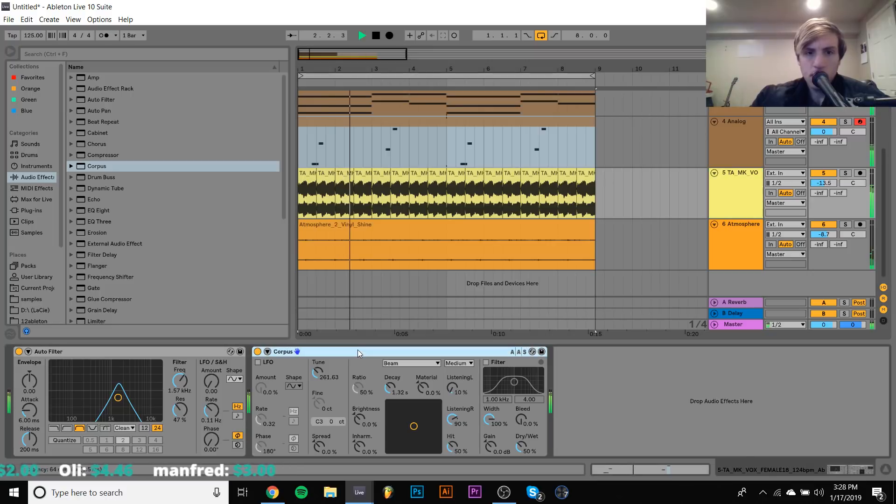
pyautogui.press('Delete')
pyautogui.moveTo(835, 219); pyautogui.dragTo(835, 228)
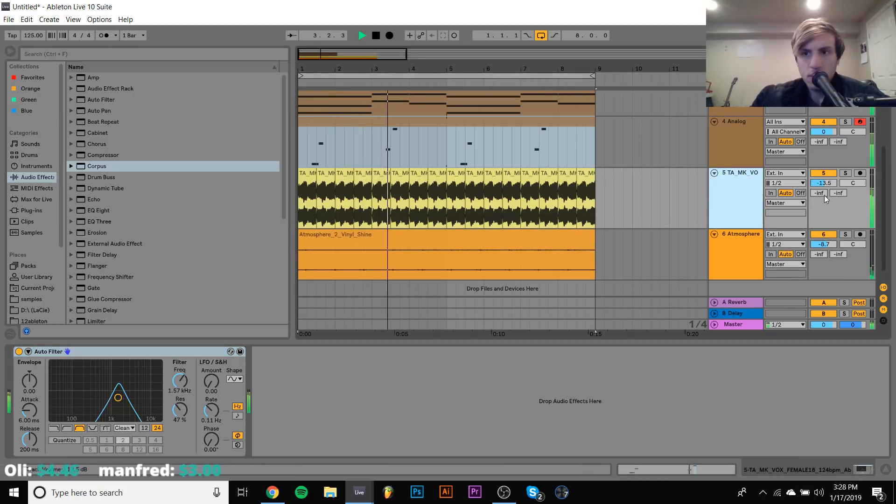
pyautogui.click(824, 183)
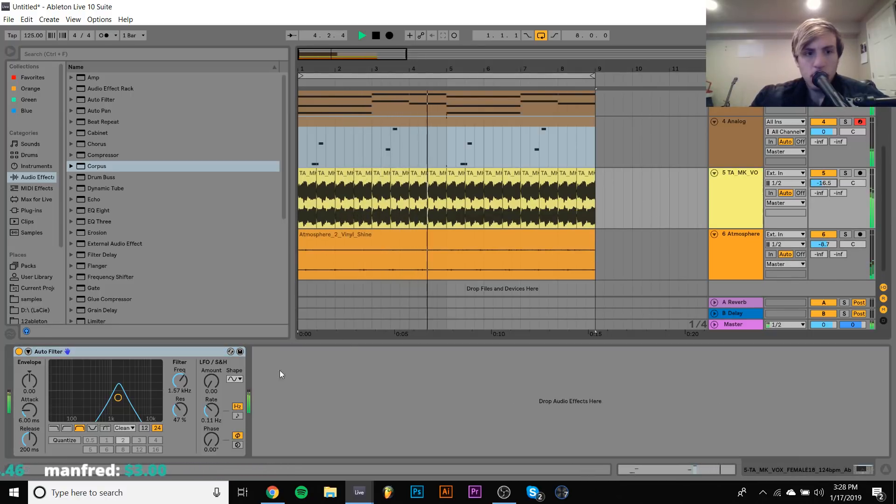
# Change the vocal's Auto Filter to low-pass at 1.41 kHz with 57% resonance
pyautogui.moveTo(118, 398)
pyautogui.mouseDown()
pyautogui.moveTo(143, 398)
pyautogui.moveTo(126, 393)
pyautogui.mouseUp()
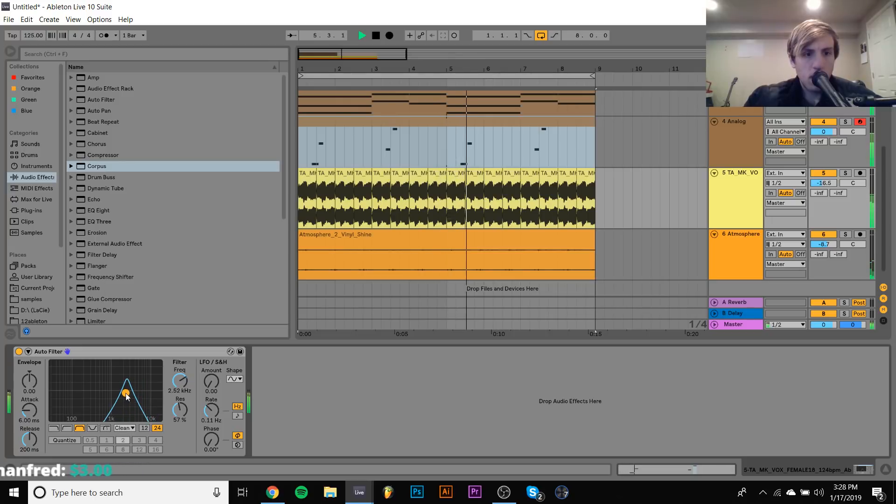
pyautogui.click(53, 428)
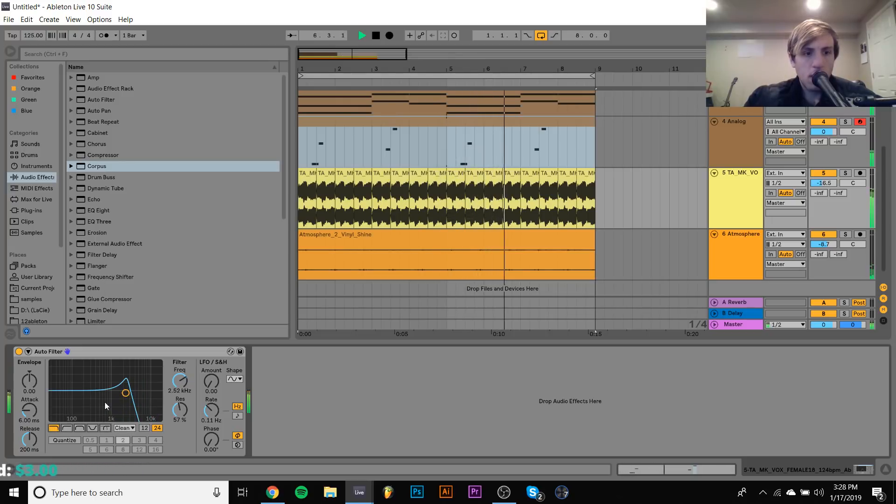
pyautogui.moveTo(125, 393); pyautogui.dragTo(117, 393)
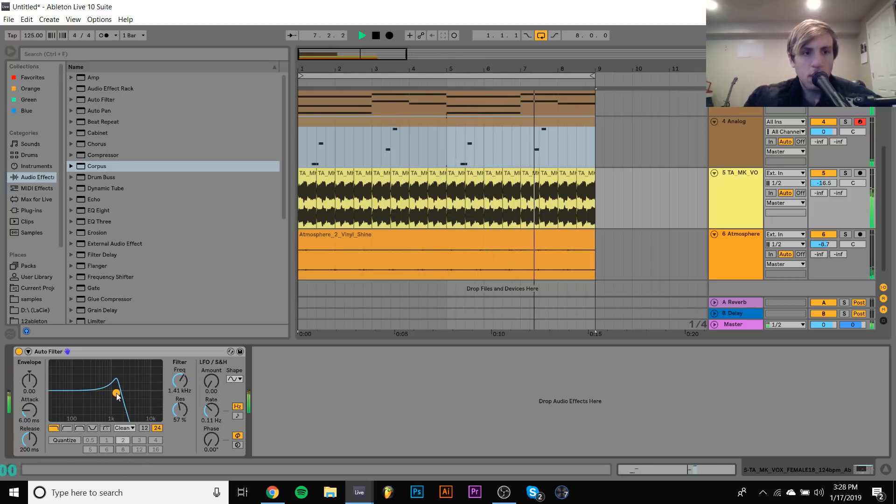
# Add EQ Eight after the vocal's Auto Filter with band 1 as a low cut at 288 Hz, and set the track volume to -20.4 dB
pyautogui.doubleClick(96, 211)
pyautogui.click(295, 441)
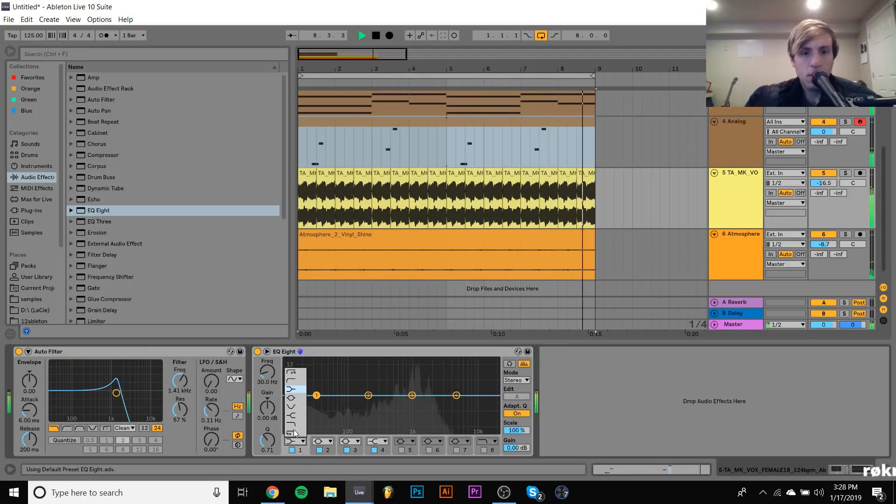
pyautogui.click(293, 382)
pyautogui.moveTo(268, 372); pyautogui.dragTo(267, 344)
pyautogui.moveTo(824, 179); pyautogui.dragTo(824, 188)
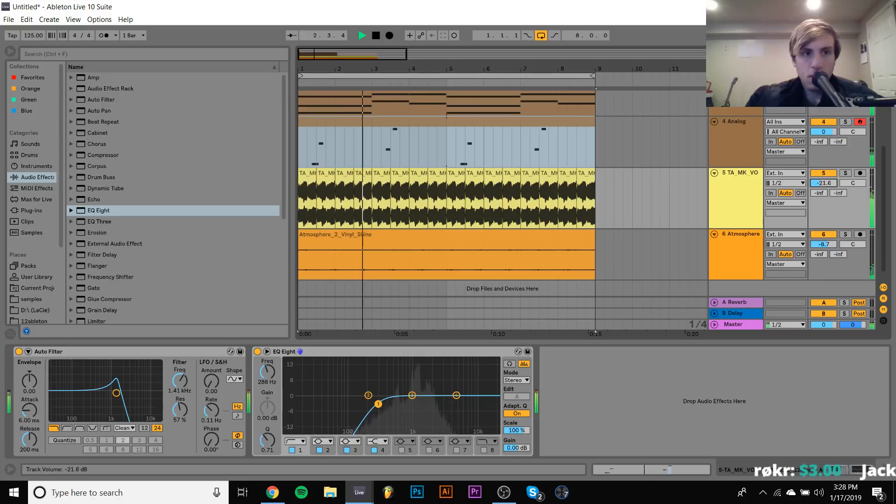
# Try inserting a MIDI track below the vocal track, browse the installed packs and undo the new track
pyautogui.click(737, 188)
pyautogui.scroll(3, 737, 186)
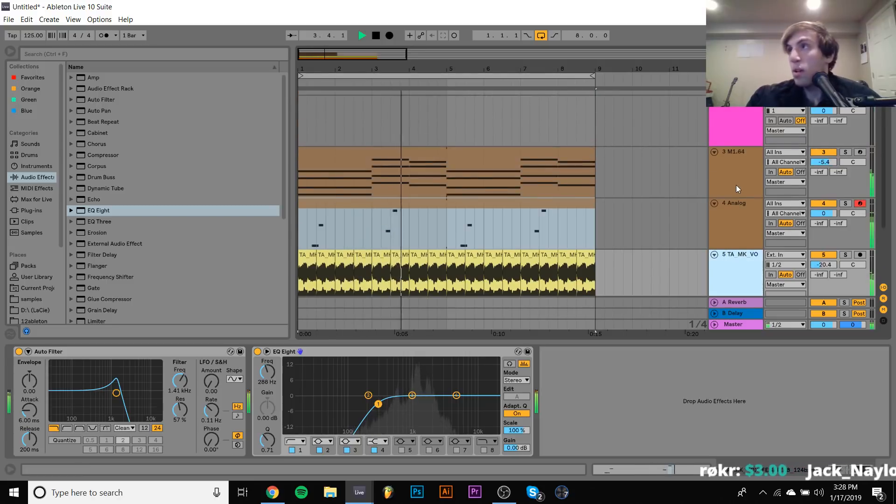
pyautogui.hotkey('ctrl', 'shift', 't')
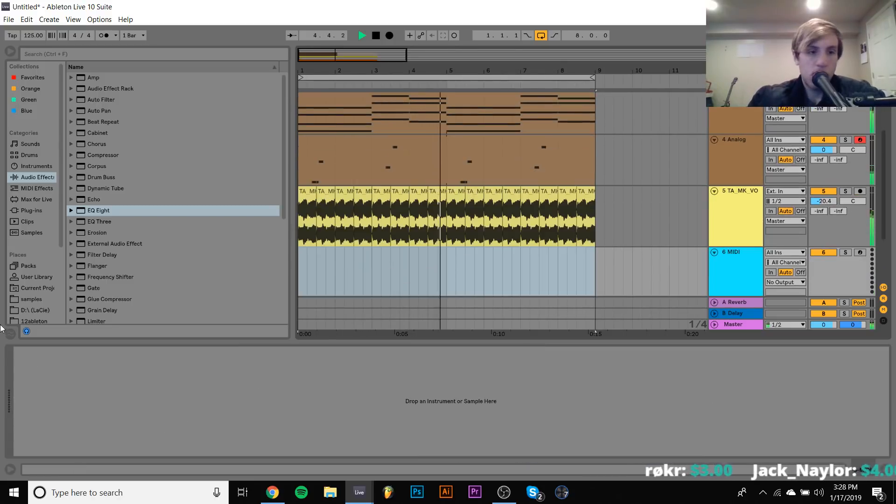
pyautogui.click(19, 267)
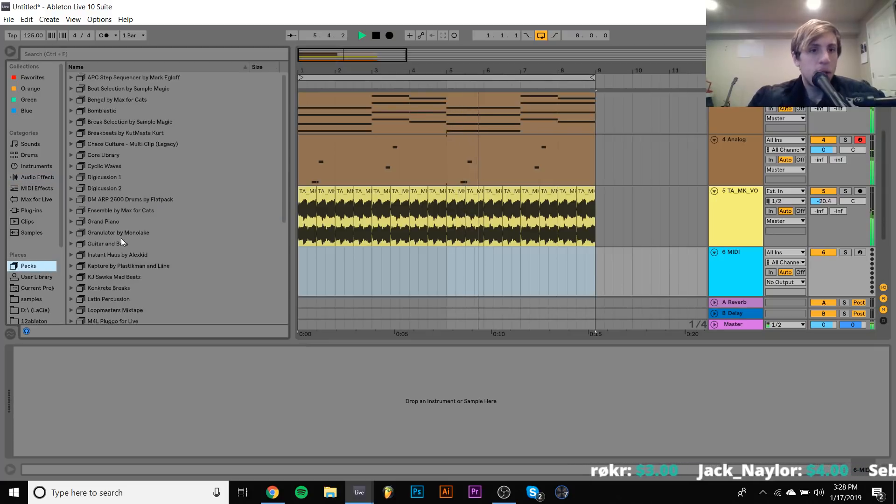
pyautogui.scroll(-4, 33, 283)
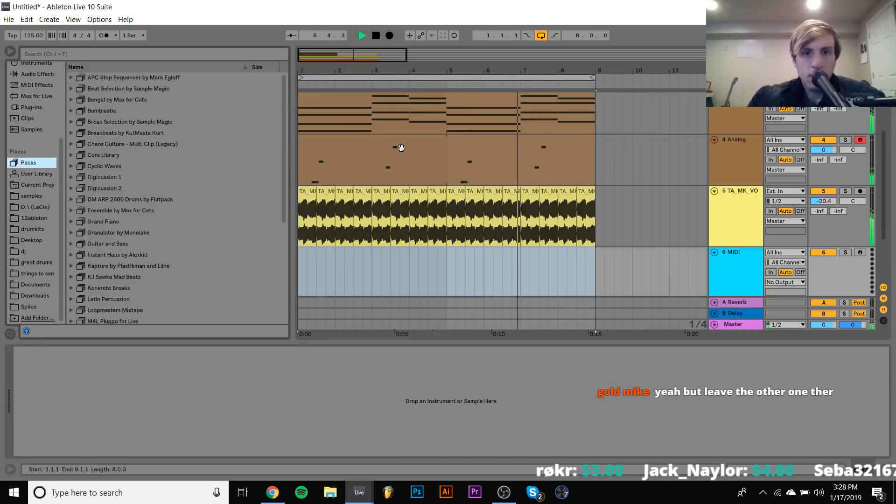
pyautogui.hotkey('ctrl', 'z')
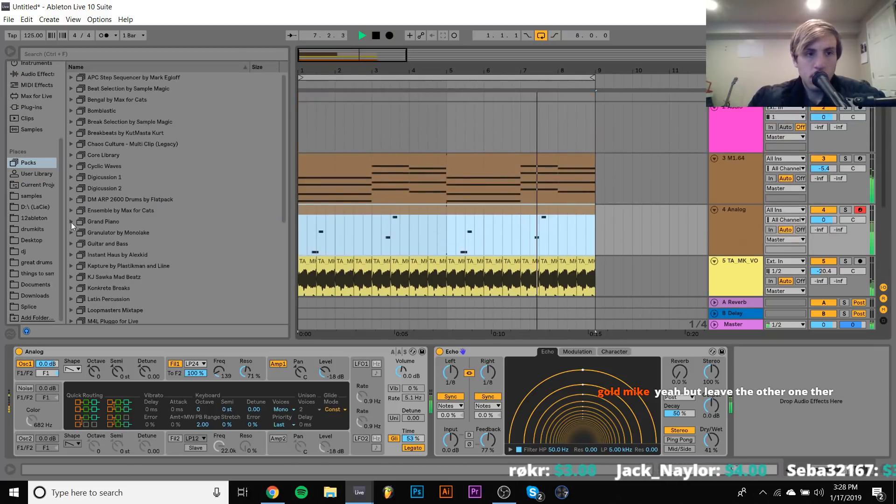
# In the Splice sample library, expand the 90s Deep House and Garage pack down to the kicks folder in drum_hits
pyautogui.click(32, 307)
pyautogui.click(72, 98)
pyautogui.click(77, 112)
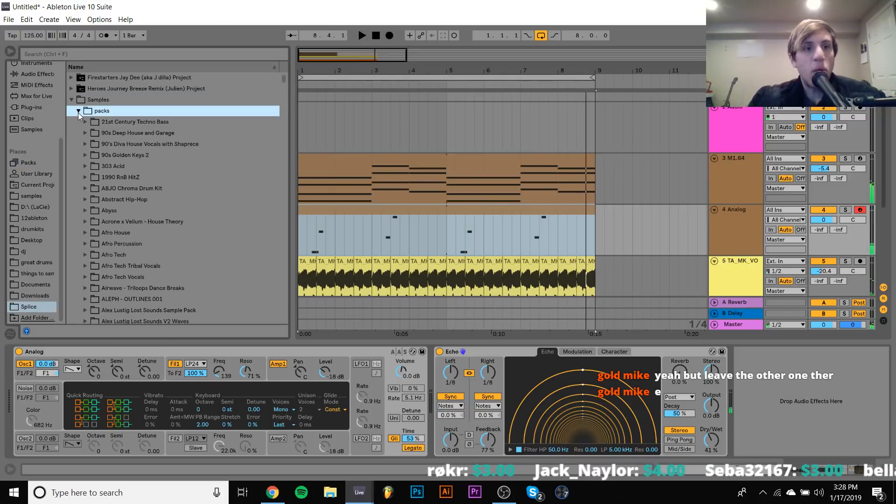
pyautogui.press('Down')
pyautogui.press('Down')
pyautogui.press('Right')
pyautogui.press('Down')
pyautogui.press('Right')
pyautogui.press('Down')
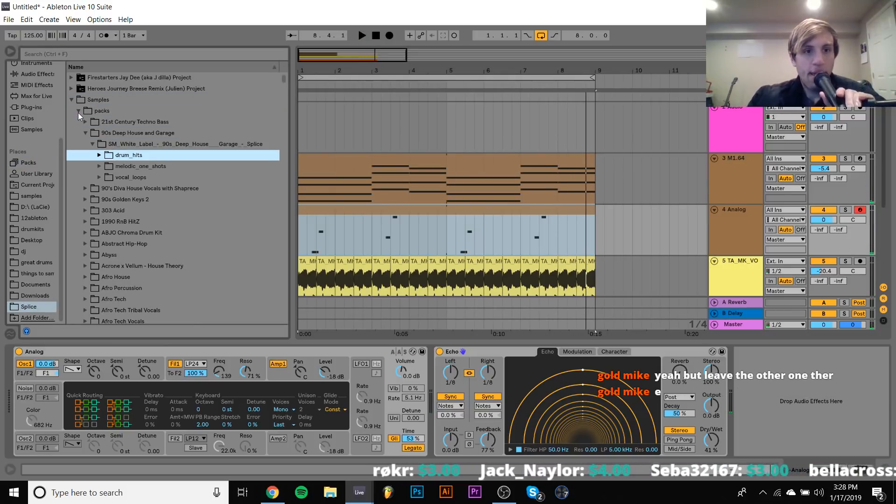
pyautogui.press('Right')
pyautogui.press('Down')
pyautogui.press('Right')
# Audition the kick samples, insert a MIDI track below the Analog track and load dhg_kick_analog.wav onto it
pyautogui.press('Down')
pyautogui.press('Down')
pyautogui.press('Down')
pyautogui.press('Down')
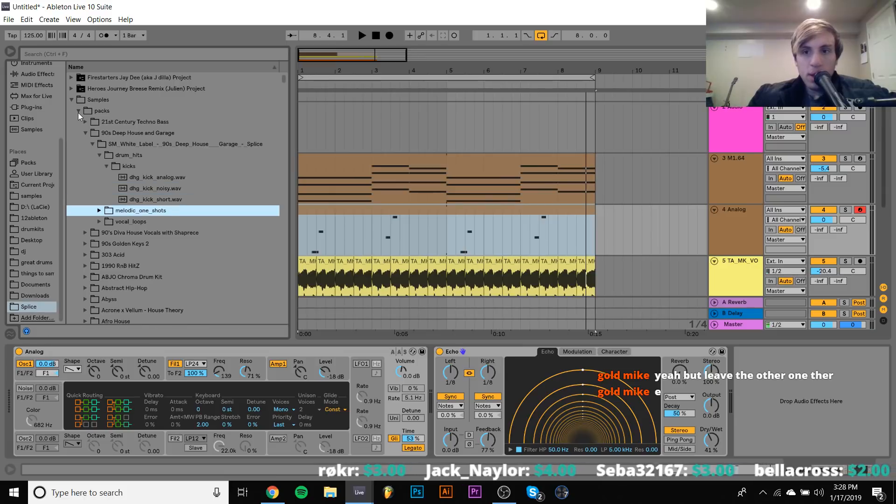
pyautogui.press('Up')
pyautogui.hotkey('ctrl', 'shift', 't')
pyautogui.press('Up')
pyautogui.press('Up')
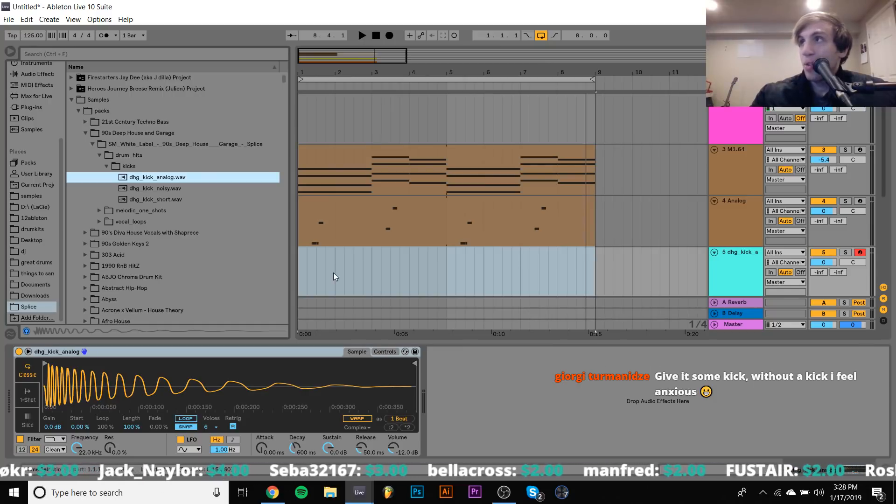
# Create a one-bar MIDI clip at bar 1 of the kick track and place a C3 note at its start
pyautogui.moveTo(337, 275); pyautogui.dragTo(276, 279)
pyautogui.hotkey('ctrl', 'shift', 'm')
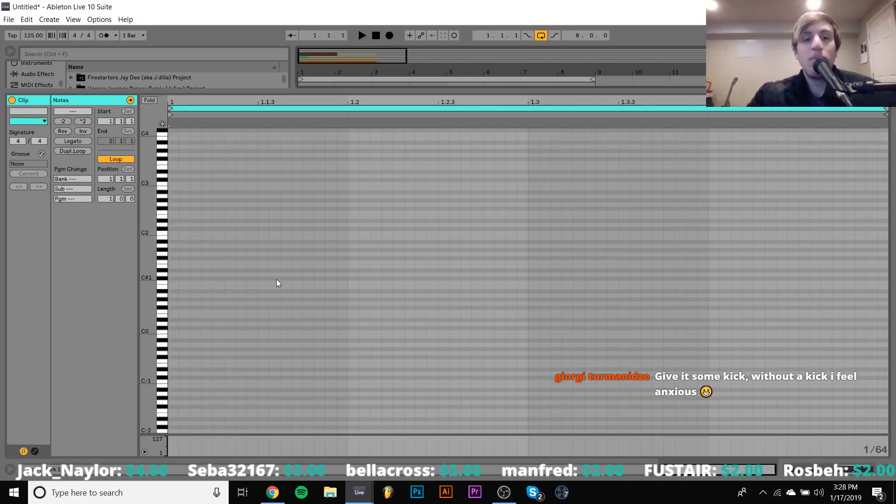
pyautogui.doubleClick(172, 183)
pyautogui.hotkey('shift', 'Right')
pyautogui.hotkey('shift', 'Right')
pyautogui.hotkey('shift', 'Right')
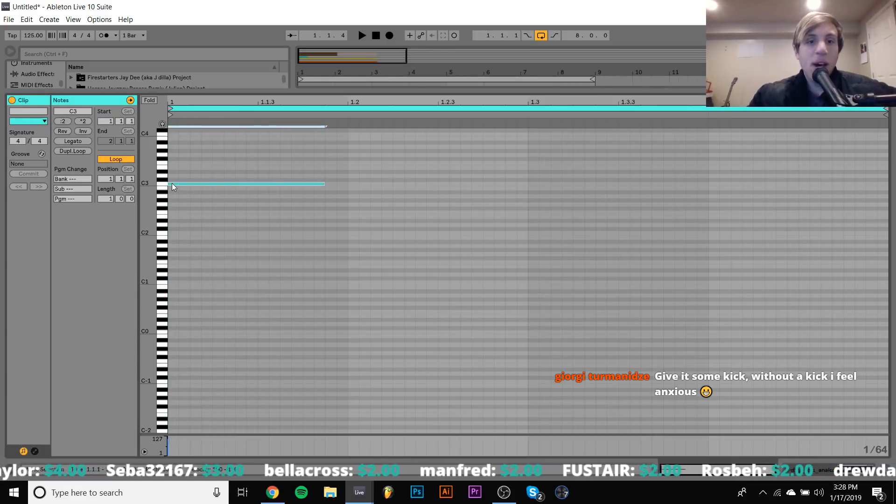
# Duplicate the kick note across the whole bar and extend the looped clip to the start of bar 9
pyautogui.press('Down')
pyautogui.press('Down')
pyautogui.press('Down')
pyautogui.hotkey('ctrl', 'd')
pyautogui.hotkey('ctrl', 'd')
pyautogui.hotkey('ctrl', 'd')
pyautogui.hotkey('ctrl', 'd')
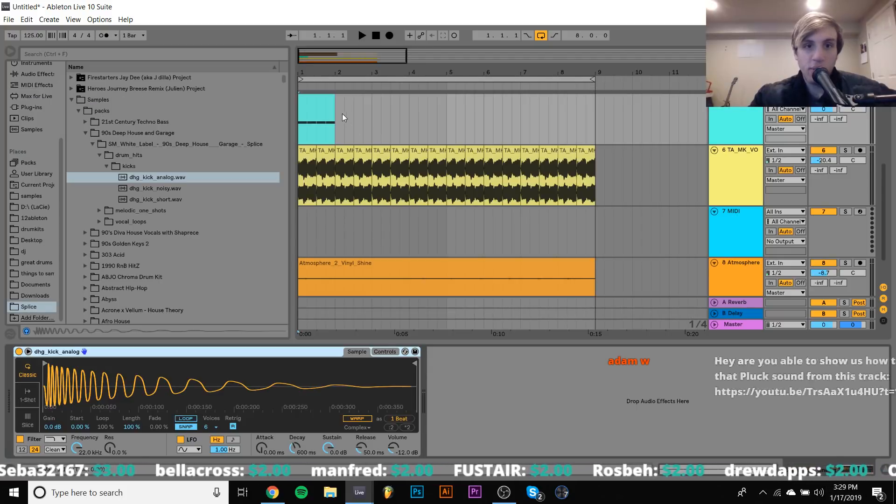
pyautogui.moveTo(335, 113); pyautogui.dragTo(595, 113)
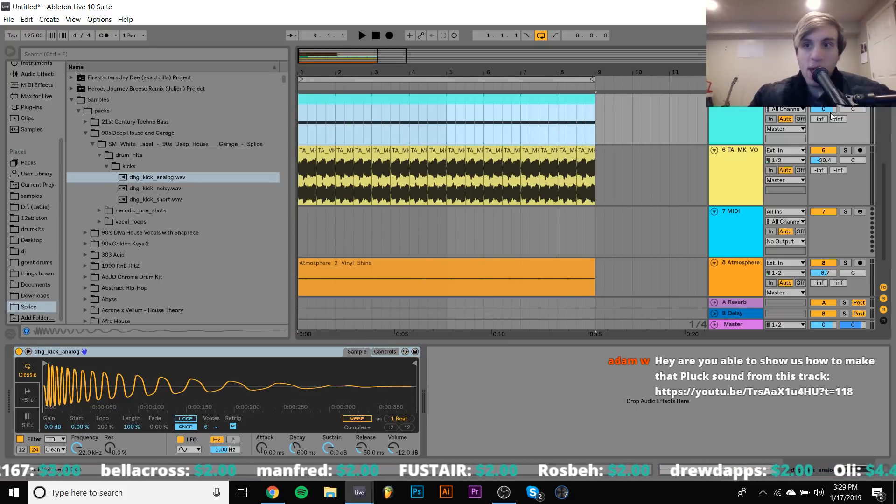
# Play the arrangement while setting the kick track volume to -4.3 dB, and solo the kick track
pyautogui.moveTo(824, 109); pyautogui.dragTo(824, 121)
pyautogui.press('space')
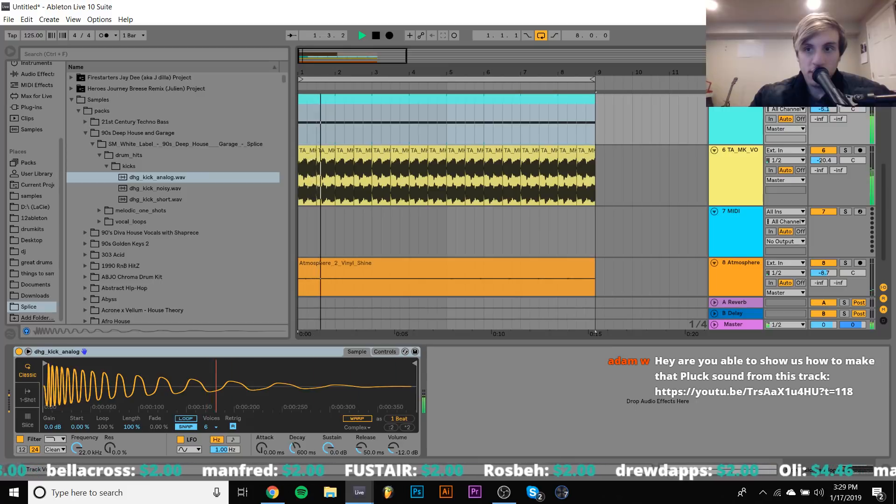
pyautogui.click(735, 175)
pyautogui.scroll(3, 735, 175)
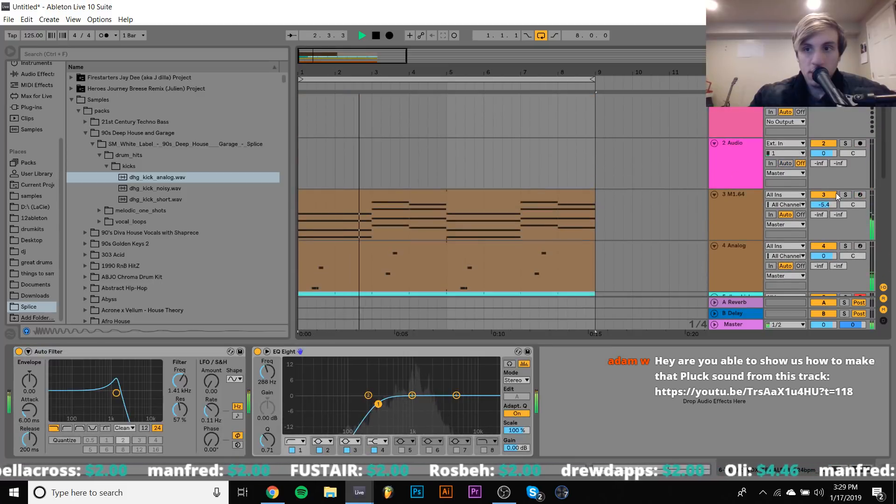
pyautogui.scroll(-2, 756, 246)
pyautogui.click(741, 230)
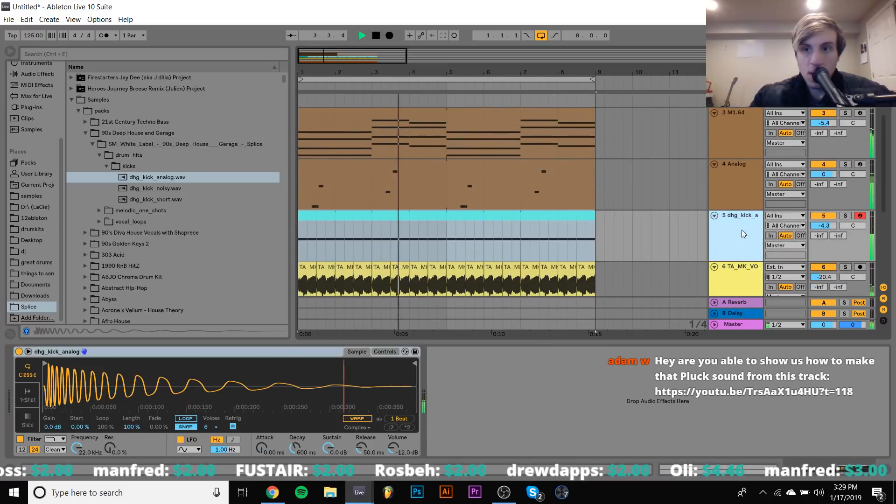
pyautogui.click(186, 352)
pyautogui.press('s')
pyautogui.press('space')
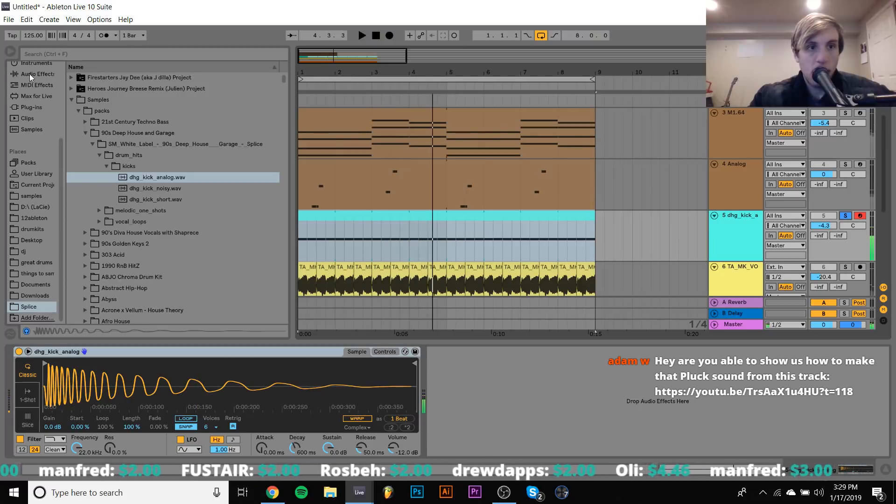
# Add Drum Buss after the kick sampler, set Boom to 57% with its frequency at 65.5 Hz, and audition it
pyautogui.click(31, 74)
pyautogui.click(93, 144)
pyautogui.doubleClick(105, 113)
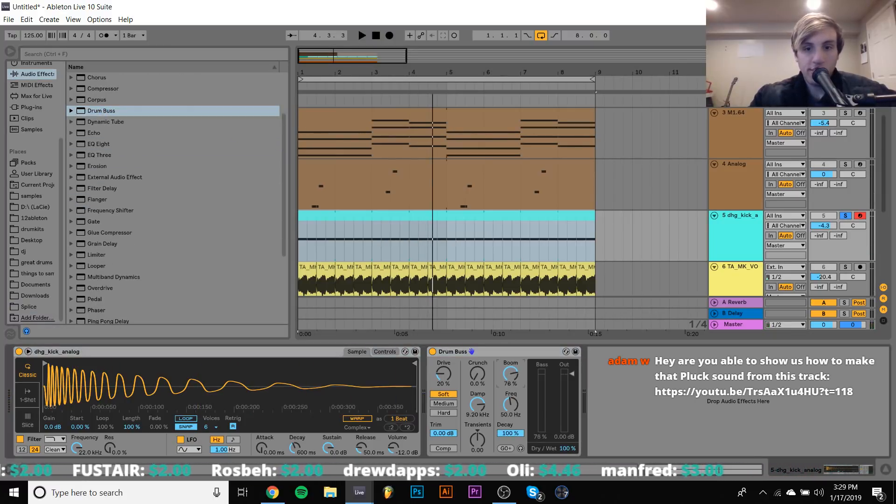
pyautogui.moveTo(513, 375); pyautogui.dragTo(515, 401)
pyautogui.scroll(3, 514, 405)
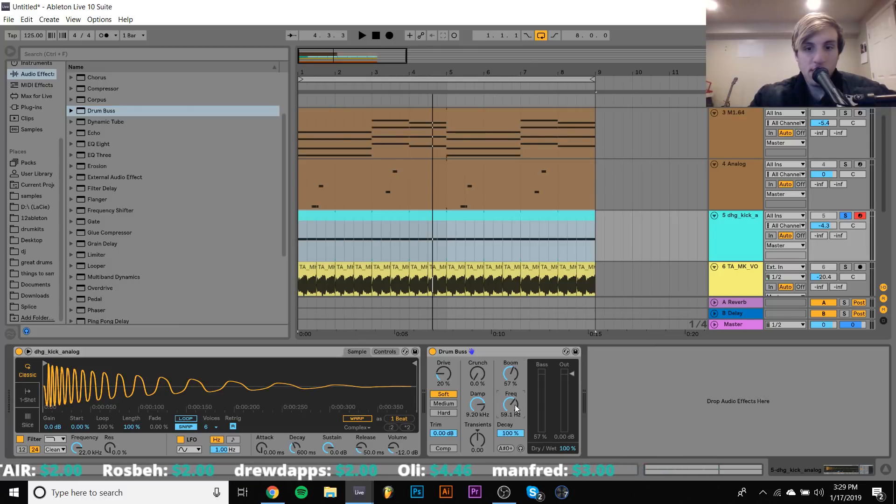
pyautogui.scroll(3, 515, 405)
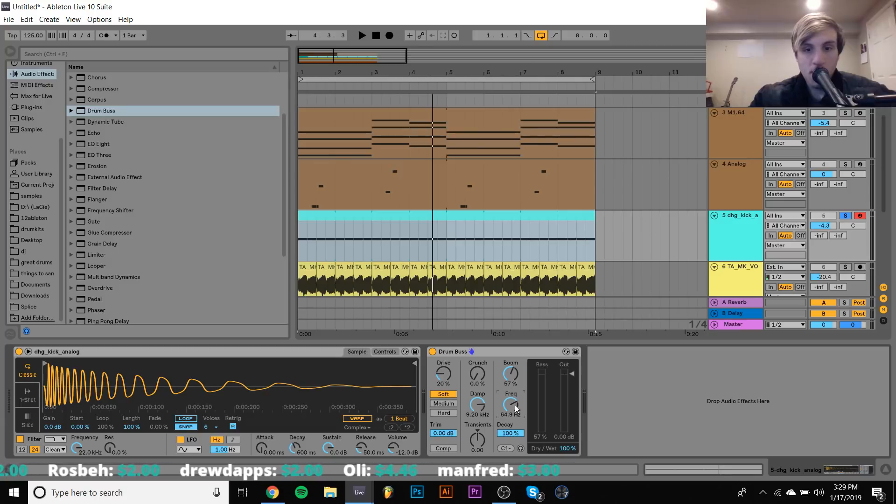
pyautogui.scroll(1, 515, 404)
pyautogui.press('space')
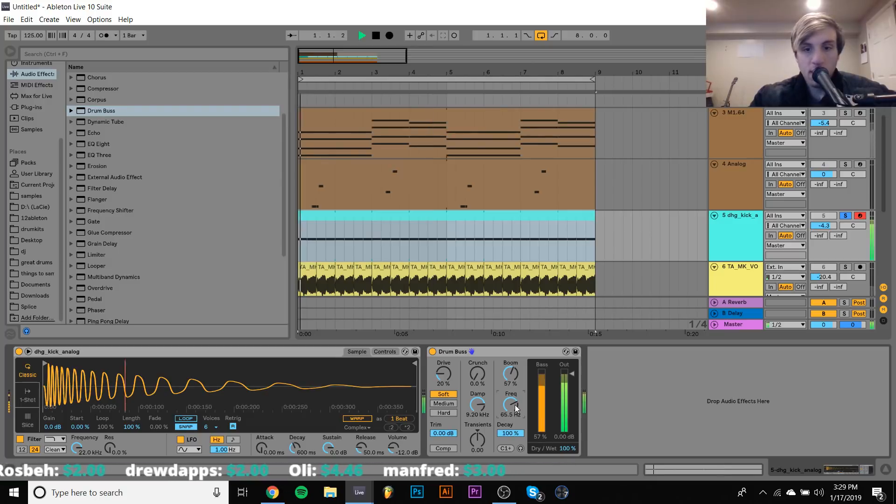
# Lower the Drum Buss Boom frequency to 32.9 Hz, auditioning the soloed kick along the way
pyautogui.moveTo(516, 408); pyautogui.dragTo(515, 453)
pyautogui.press('space')
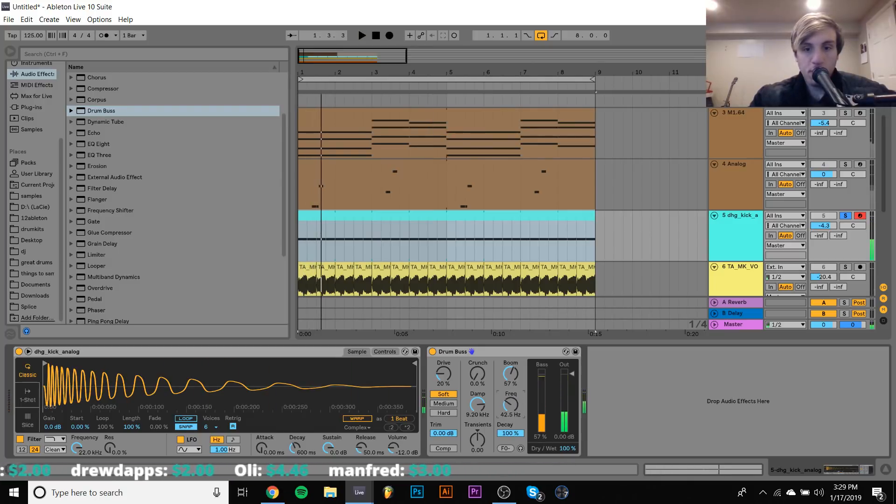
pyautogui.scroll(1, 515, 407)
pyautogui.scroll(-4, 515, 407)
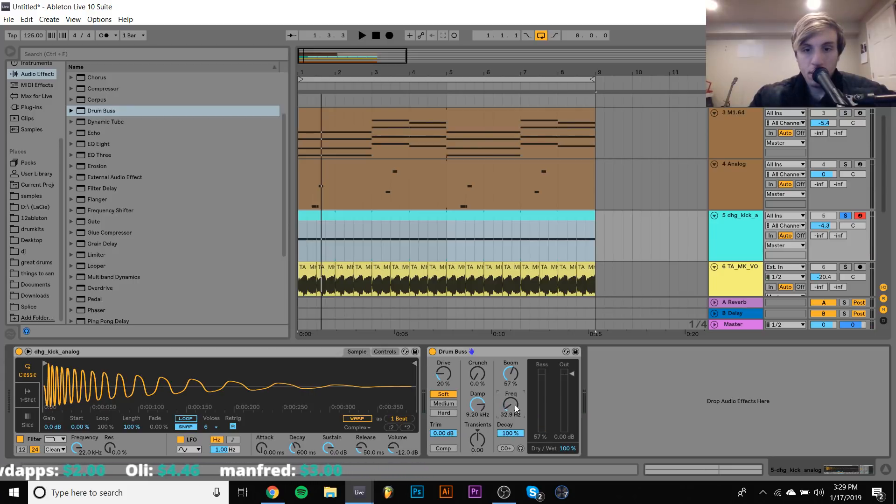
pyautogui.press('space')
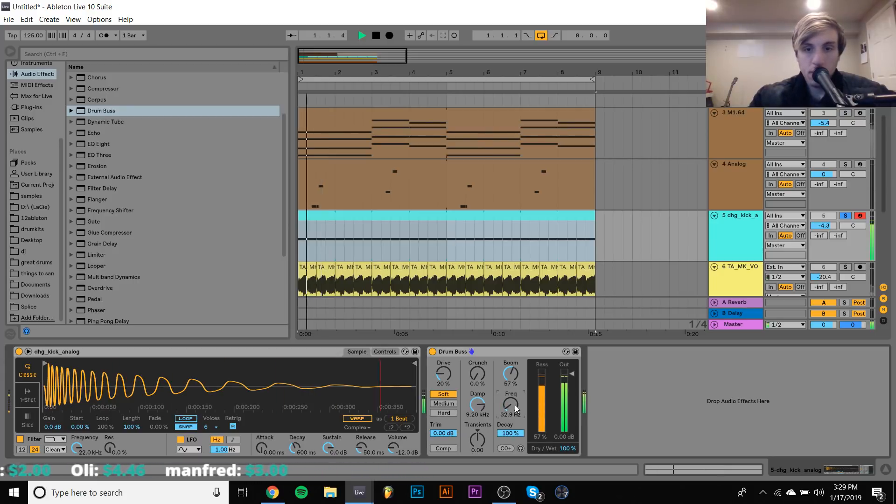
# Set the Drum Buss to 52% Boom, 46% Drive, 19% Crunch and 20.0 kHz Damp during playback
pyautogui.moveTo(512, 375)
pyautogui.mouseDown()
pyautogui.moveTo(512, 359)
pyautogui.moveTo(511, 378)
pyautogui.mouseUp()
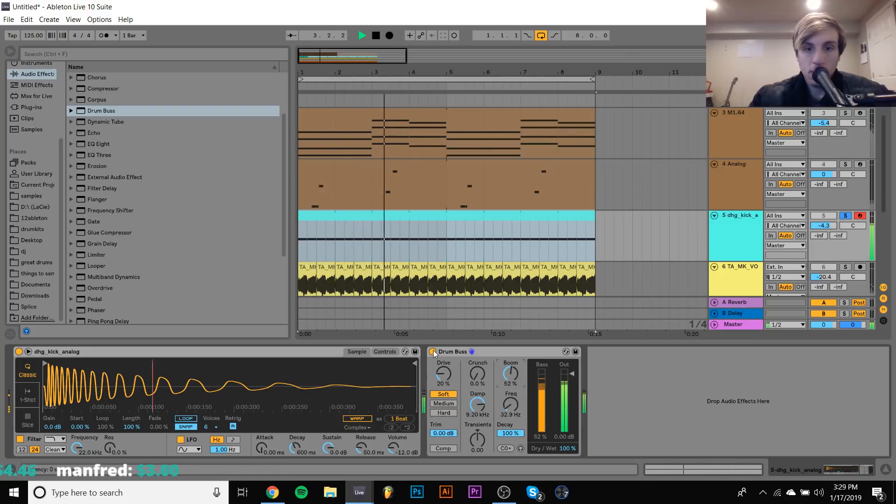
pyautogui.moveTo(443, 373); pyautogui.dragTo(444, 364)
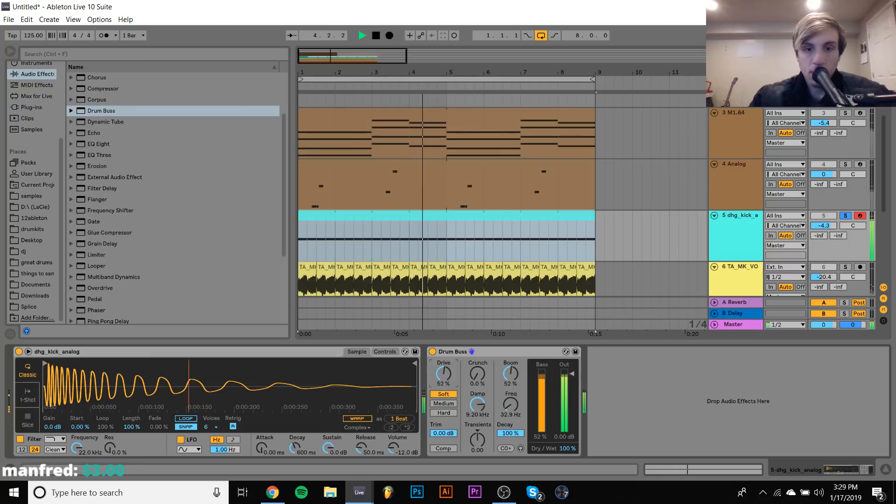
pyautogui.moveTo(478, 405); pyautogui.dragTo(478, 368)
pyautogui.press('space')
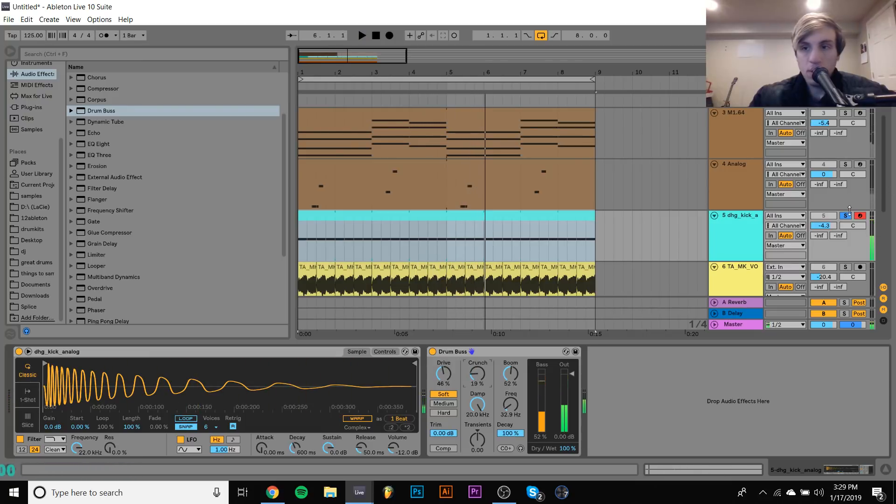
# Unsolo the kick track, set its volume to -4.5 dB and listen to it with the other tracks
pyautogui.press('space')
pyautogui.click(713, 231)
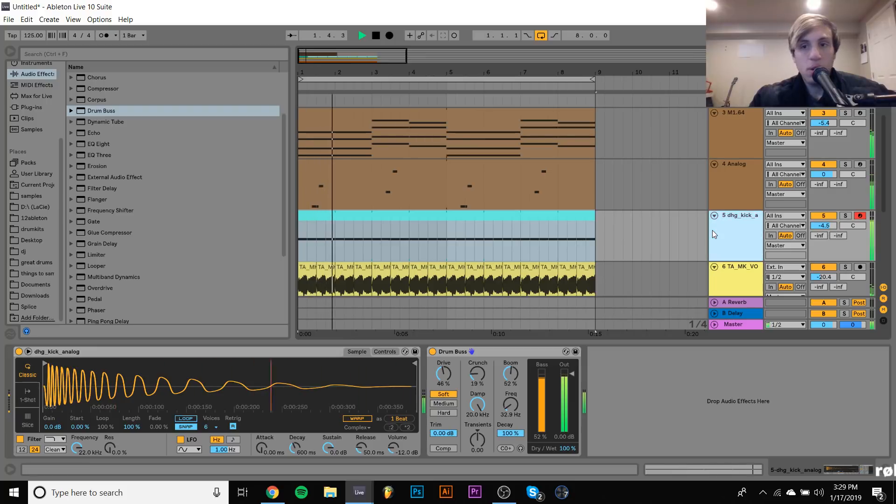
pyautogui.press('space')
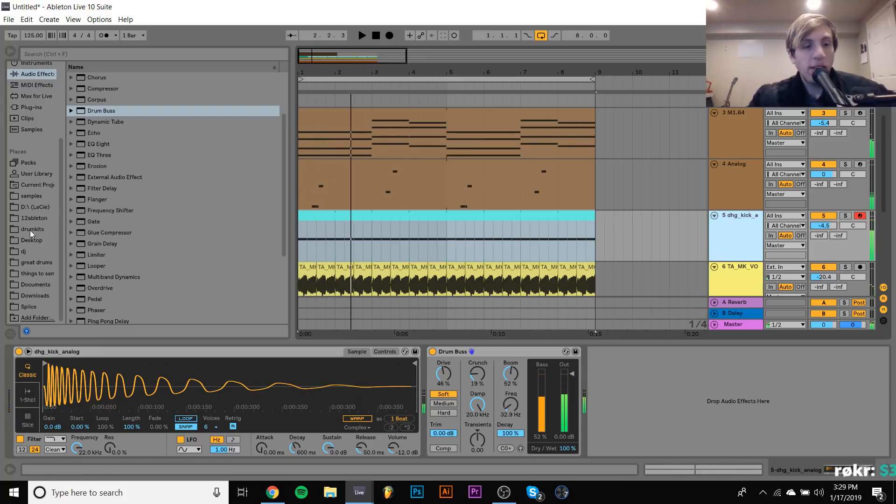
# Replace the kick sample with dhg_kick_short.wav from the Splice kicks folder and play the arrangement
pyautogui.click(28, 306)
pyautogui.click(156, 199)
pyautogui.doubleClick(156, 199)
pyautogui.press('space')
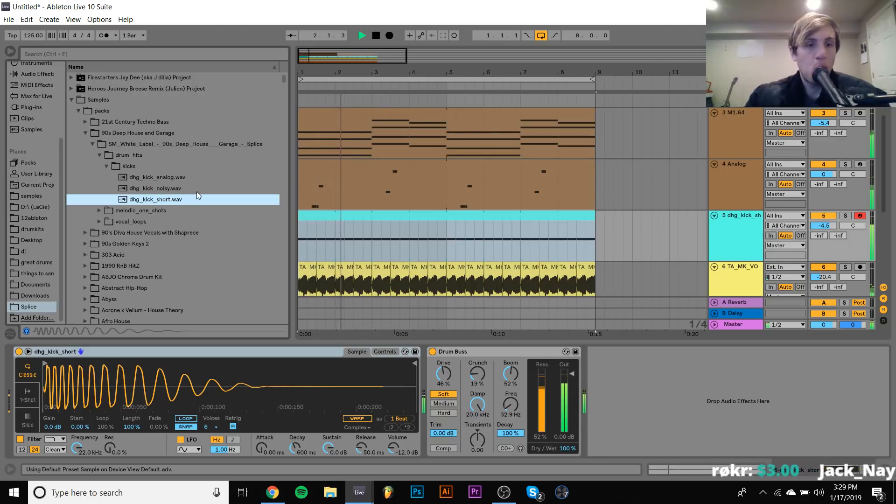
# Set the kick track volume to -5.3 dB and the vocal track volume to -18.2 dB
pyautogui.click(823, 226)
pyautogui.moveTo(822, 225); pyautogui.dragTo(823, 212)
pyautogui.scroll(3, 821, 226)
pyautogui.scroll(-5, 821, 226)
pyautogui.click(733, 217)
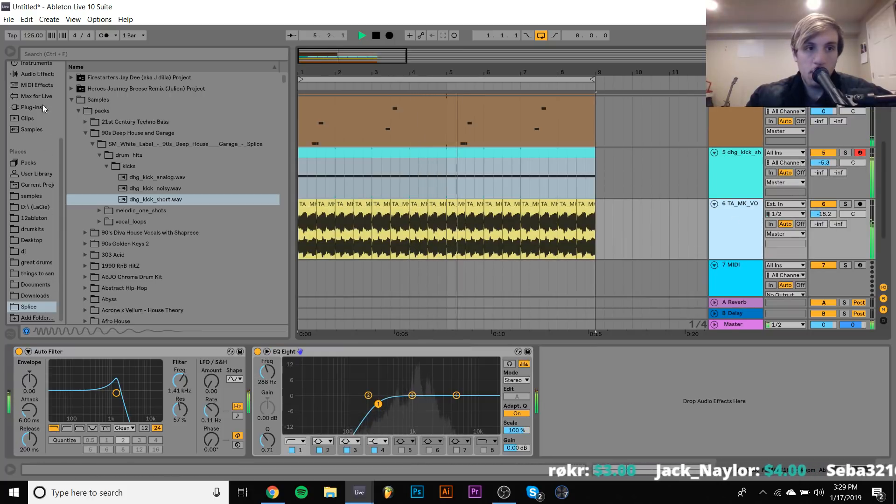
# Set the vocal's Auto Filter to LFO amount 6.67, frequency 1.51 kHz and resonance 59%, checking the audio levels in OBS midway
pyautogui.click(32, 75)
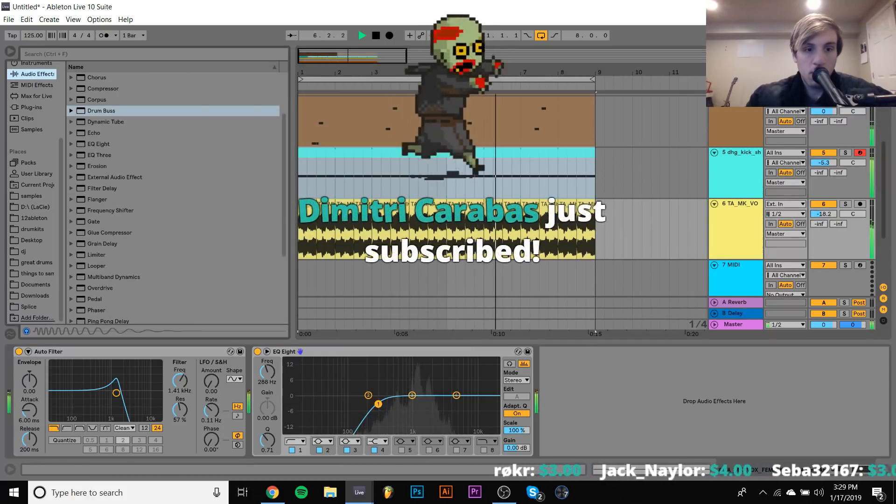
pyautogui.moveTo(212, 382); pyautogui.dragTo(212, 368)
pyautogui.click(502, 494)
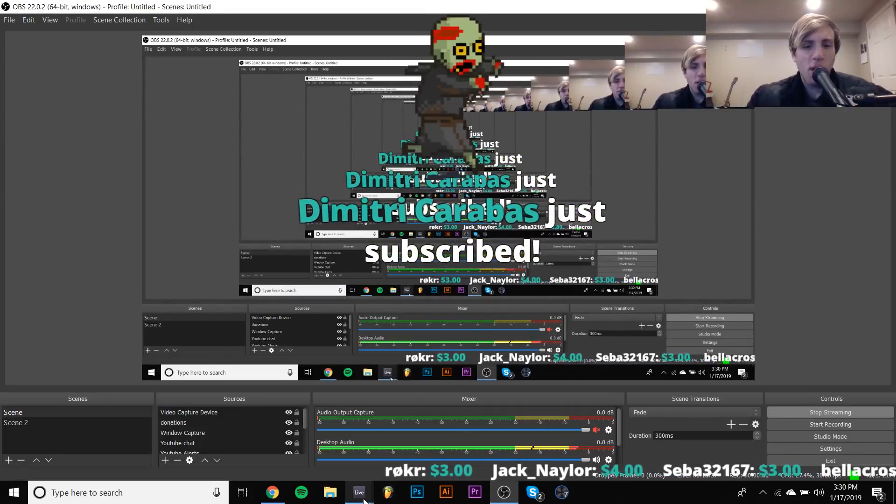
pyautogui.moveTo(359, 493)
pyautogui.click(329, 450)
pyautogui.moveTo(117, 393)
pyautogui.mouseDown()
pyautogui.moveTo(130, 378)
pyautogui.moveTo(117, 392)
pyautogui.mouseUp()
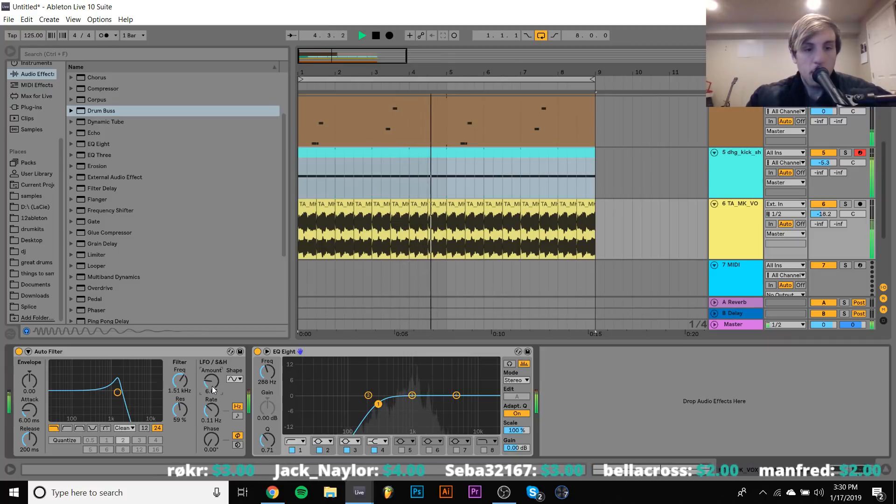
pyautogui.press('space')
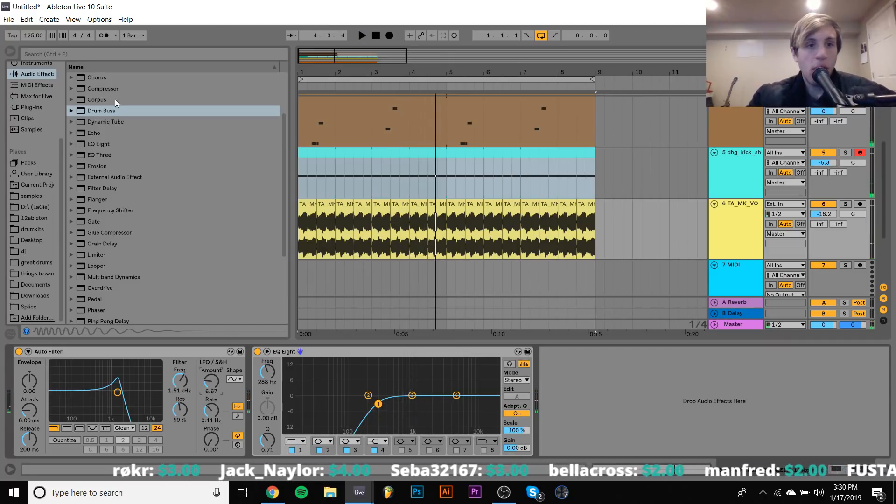
# Add a Compressor after the vocal's EQ Eight and enable its sidechain with the kick track, Post FX, as source
pyautogui.click(104, 88)
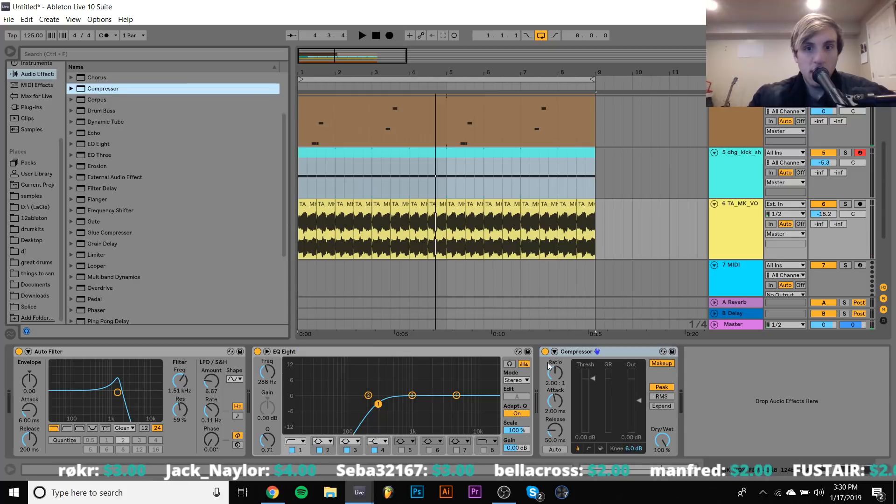
pyautogui.click(554, 352)
pyautogui.click(561, 363)
pyautogui.click(564, 380)
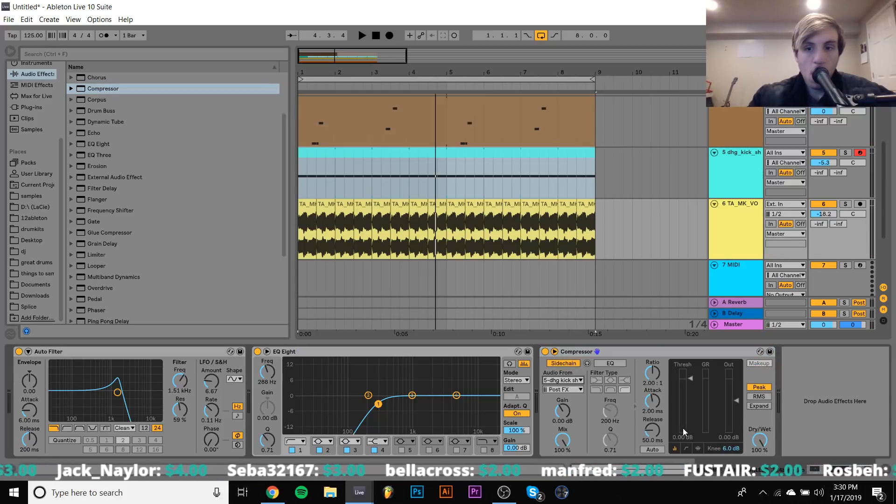
# Try lowering the Compressor threshold to -35.3 dB during playback and copying the device onto the Analog and M1.64 tracks
pyautogui.press('space')
pyautogui.moveTo(683, 378); pyautogui.dragTo(684, 420)
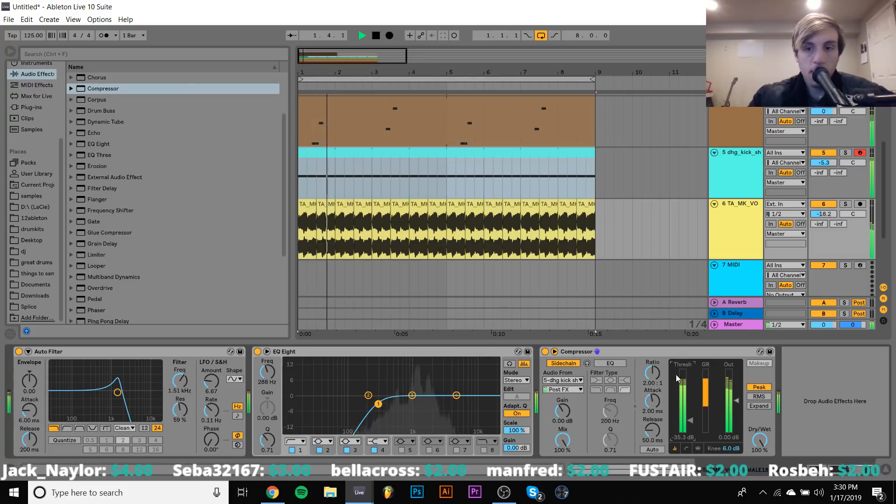
pyautogui.moveTo(669, 352); pyautogui.dragTo(503, 108)
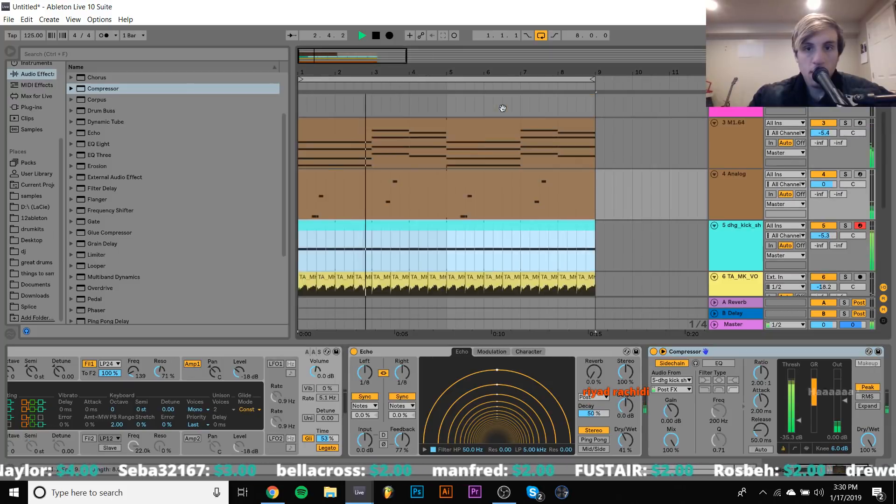
pyautogui.scroll(1, 575, 161)
pyautogui.click(676, 150)
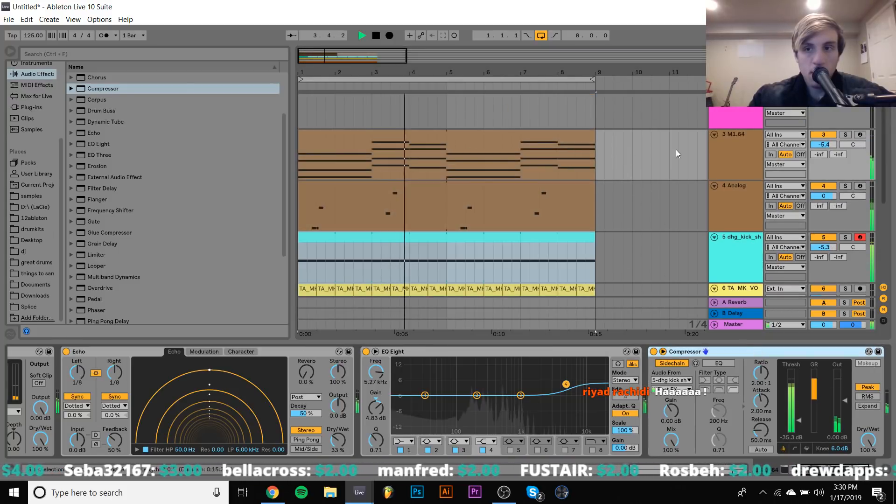
# Try the M1.64 track at -0.8 dB, and undo the volume, Compressor copy and threshold changes
pyautogui.moveTo(825, 145); pyautogui.dragTo(824, 133)
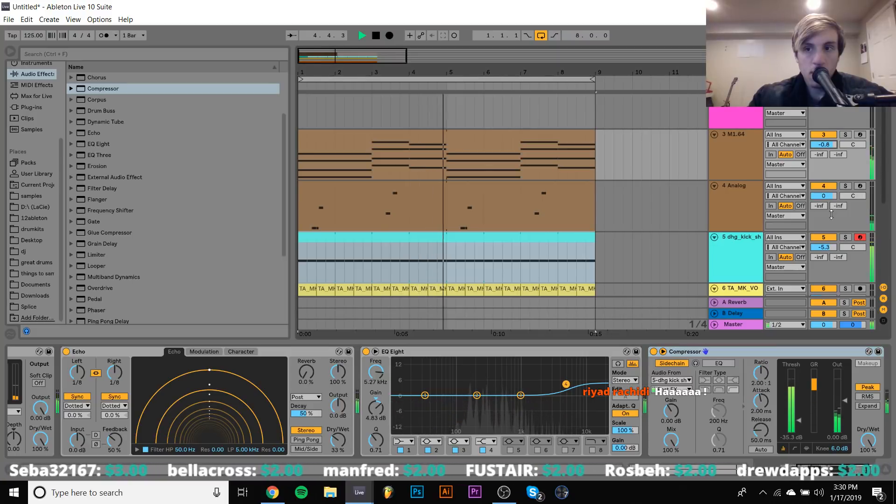
pyautogui.click(737, 236)
pyautogui.press('space')
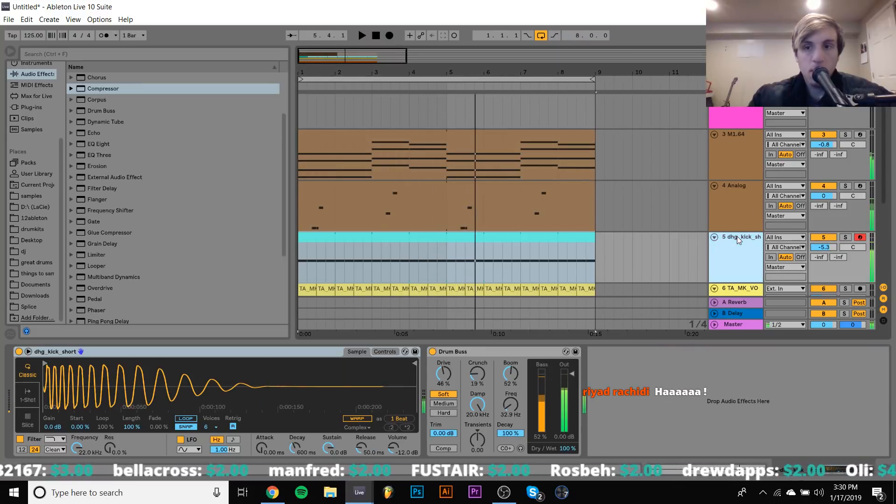
pyautogui.click(738, 208)
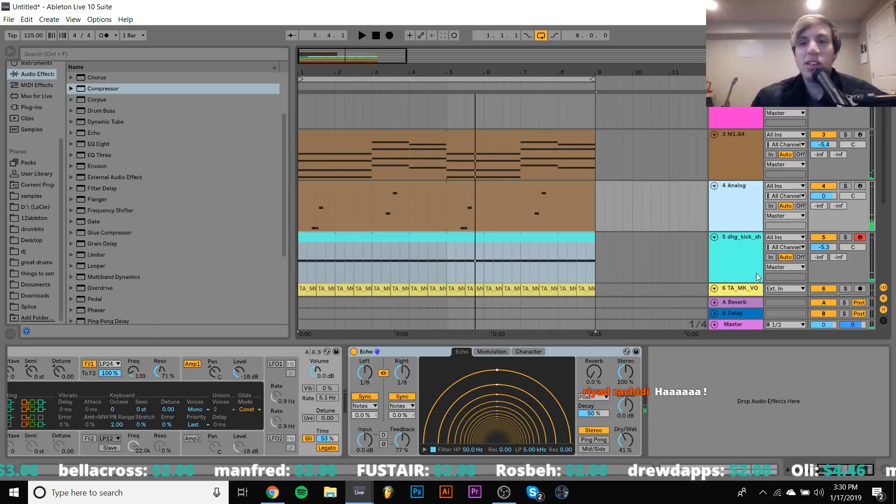
pyautogui.click(743, 290)
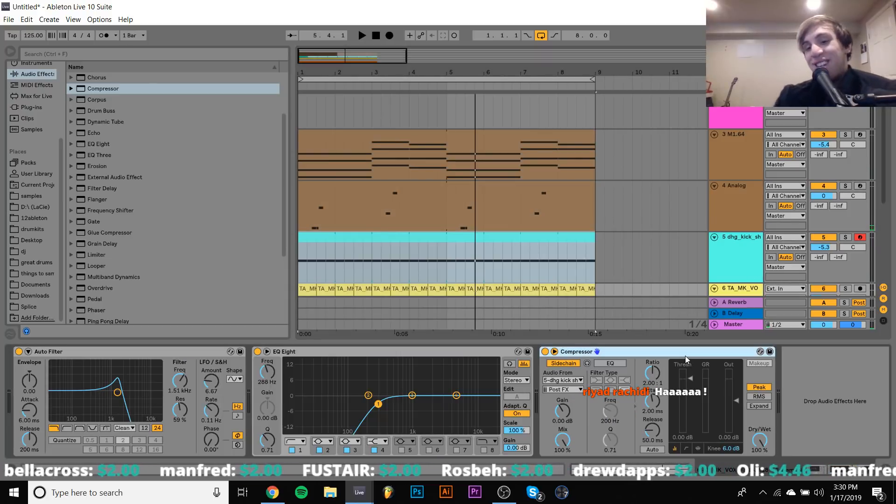
# Delete the Compressor from the vocal track's device chain and play back the loop
pyautogui.press('Delete')
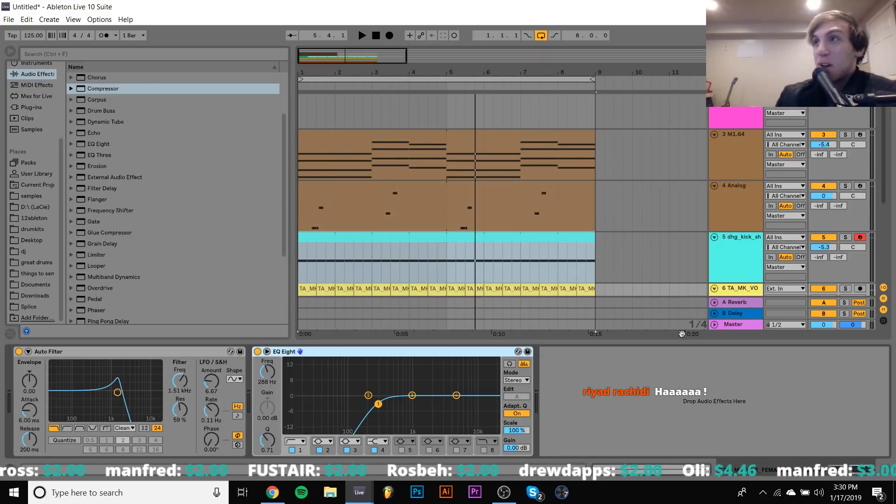
pyautogui.press('space')
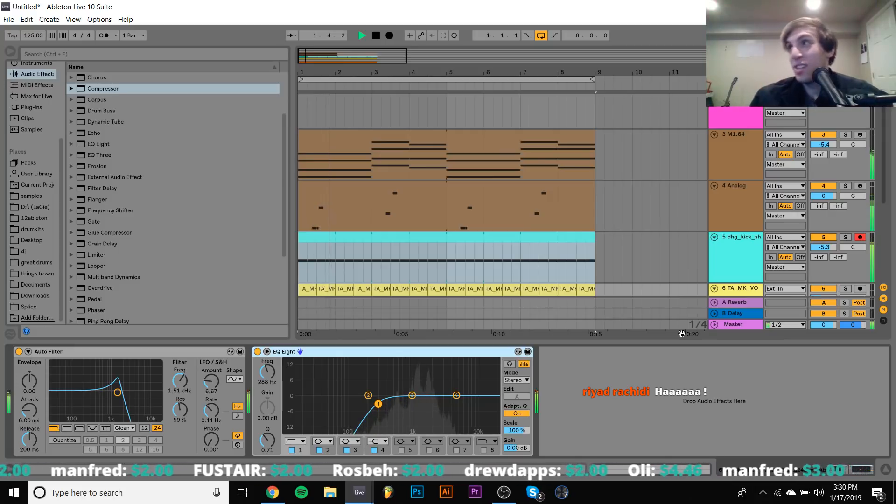
pyautogui.press('space')
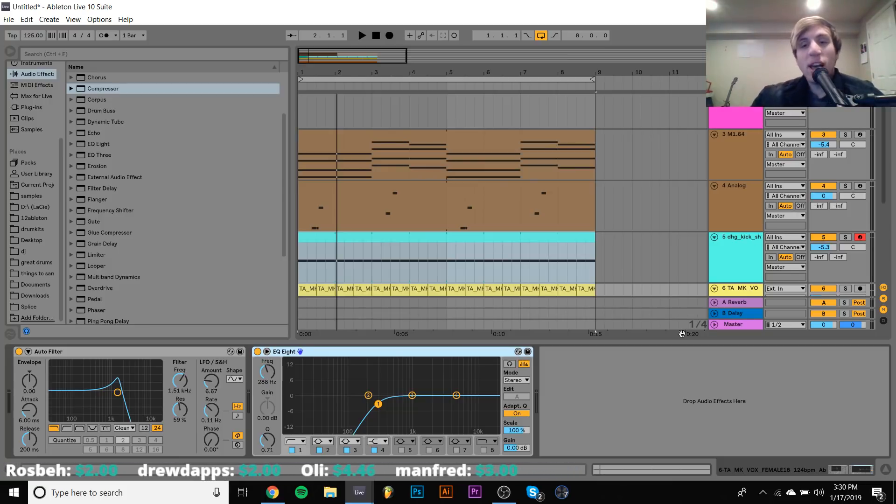
# Select the kick track and expand the Niche Audio - Bass House & Garage folder in the samples place
pyautogui.click(725, 270)
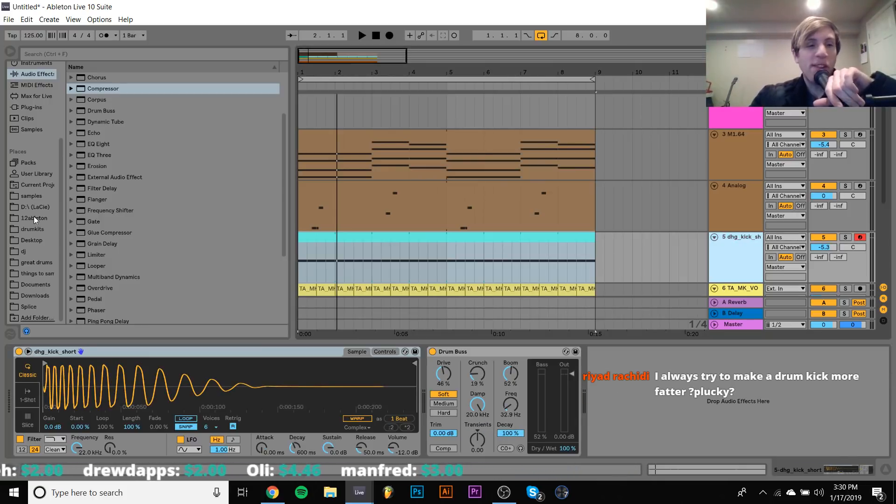
pyautogui.click(33, 197)
pyautogui.scroll(-10, 172, 220)
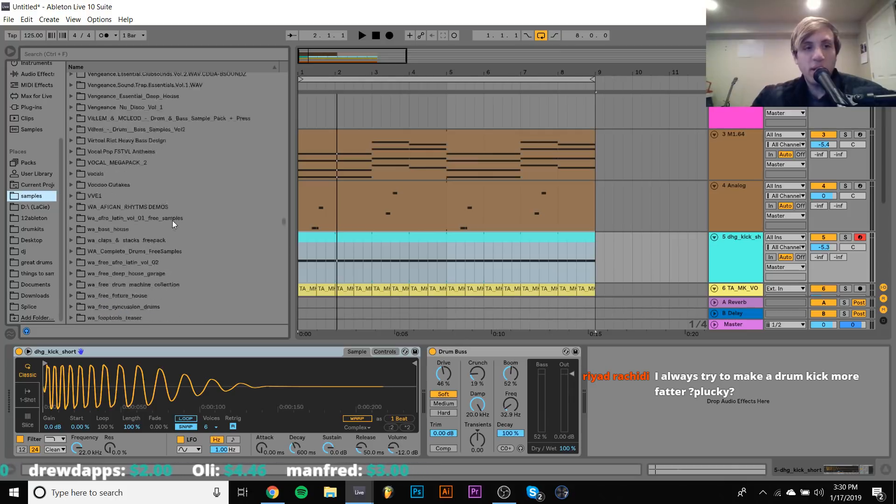
pyautogui.scroll(15, 172, 221)
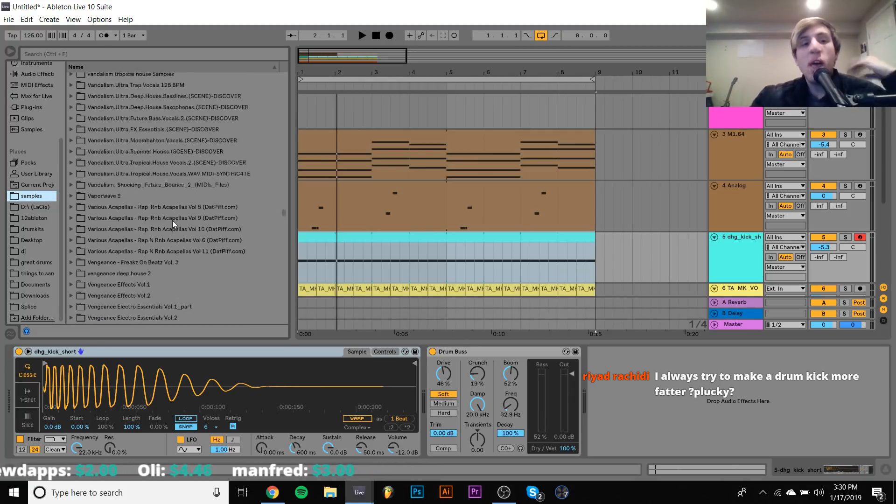
pyautogui.scroll(10, 172, 220)
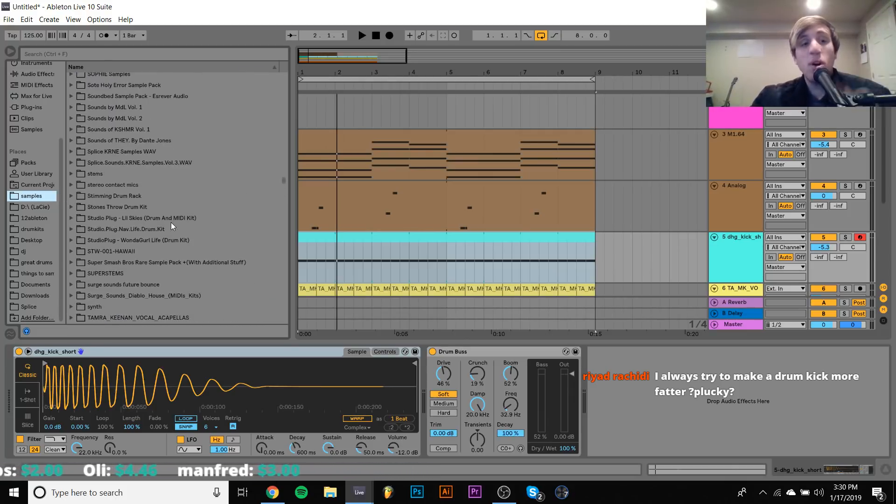
pyautogui.scroll(8, 172, 224)
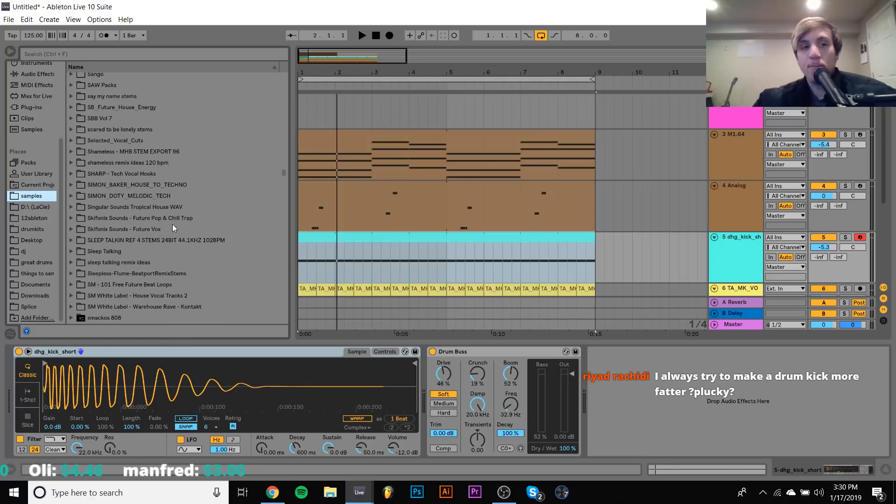
pyautogui.scroll(10, 172, 227)
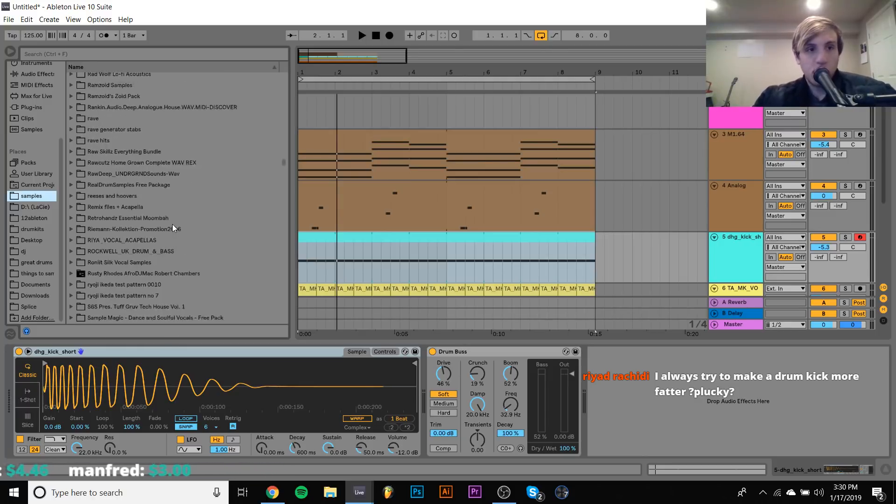
pyautogui.scroll(10, 173, 227)
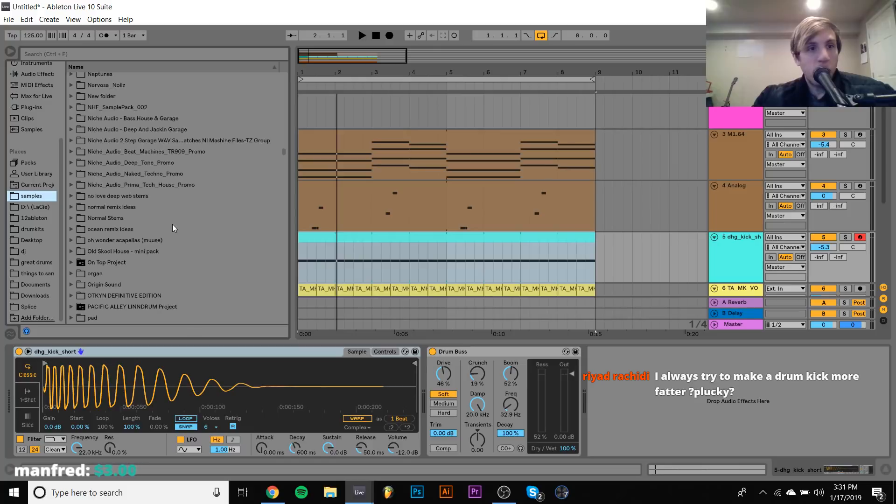
pyautogui.scroll(2, 172, 224)
pyautogui.click(93, 183)
pyautogui.press('Up')
pyautogui.press('Right')
pyautogui.press('Down')
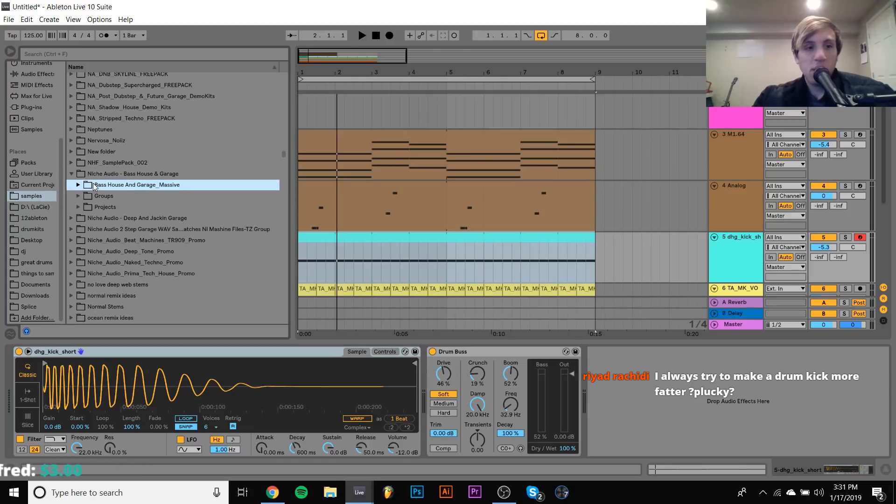
# Expand the pack's Groups folder and open Work It Samples, starting a preview at the first clap
pyautogui.press('Down')
pyautogui.press('Down')
pyautogui.press('Right')
pyautogui.click(94, 184)
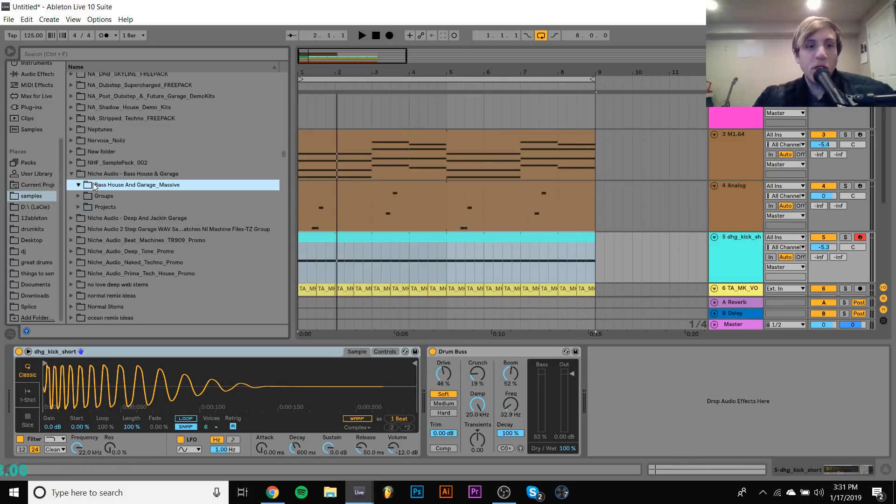
pyautogui.press('Down')
pyautogui.press('Right')
pyautogui.scroll(-8, 94, 185)
pyautogui.click(119, 185)
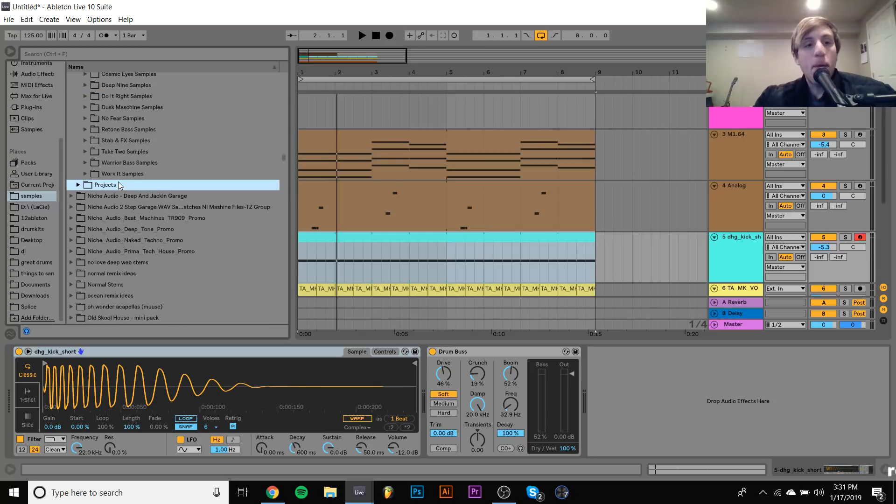
pyautogui.press('Up')
pyautogui.press('Right')
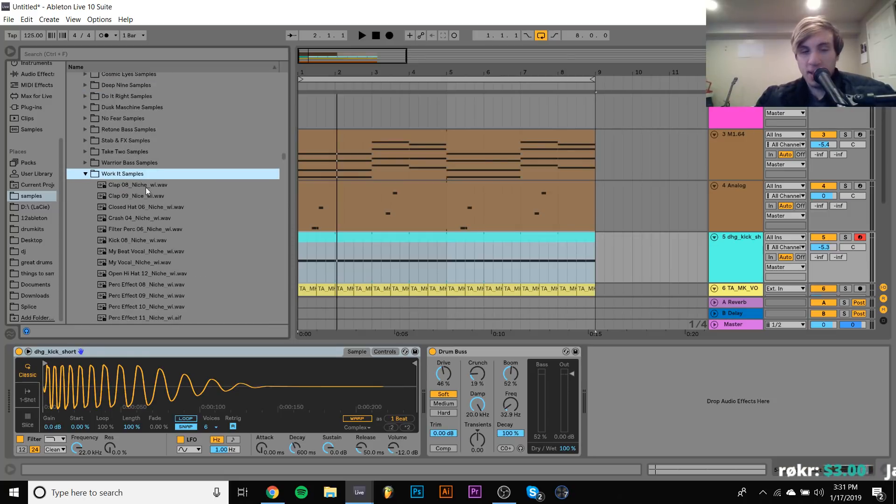
pyautogui.press('Down')
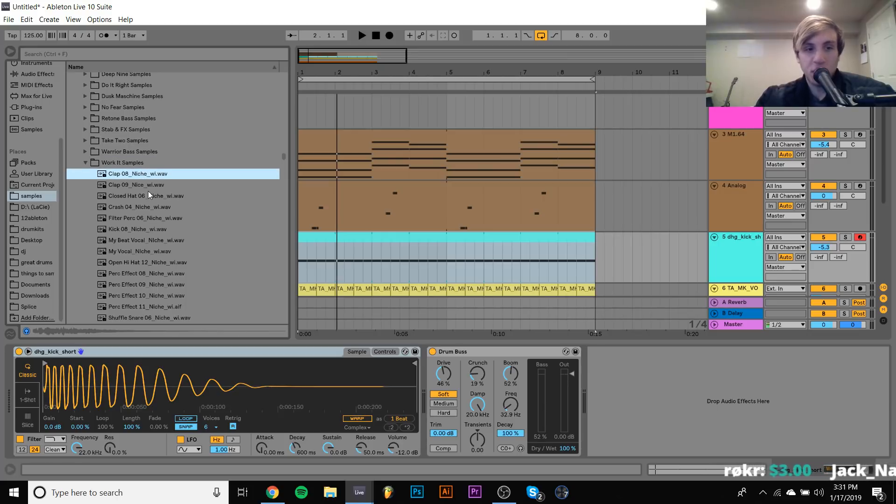
# Try Kick 08_Niche_wi.wav as the kick track's sample and audition it during playback
pyautogui.scroll(-2, 148, 191)
pyautogui.click(122, 218)
pyautogui.doubleClick(123, 219)
pyautogui.press('space')
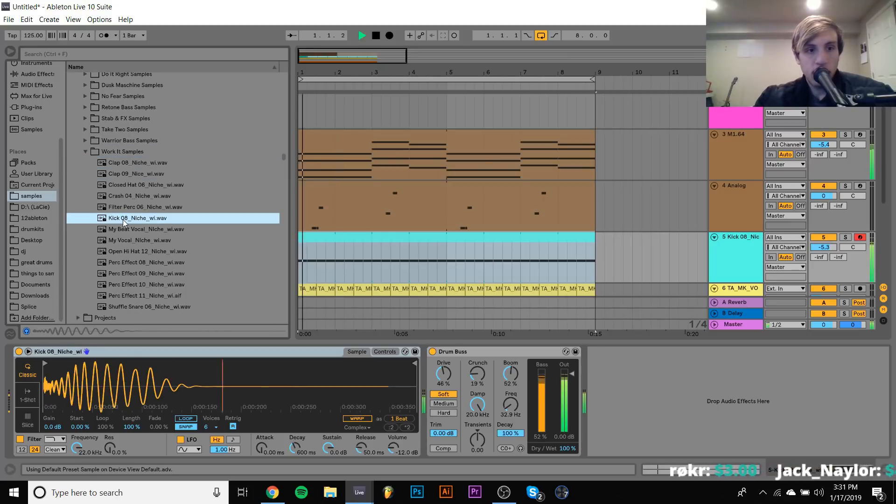
pyautogui.press('Left')
pyautogui.press('space')
# Try Kick Drum 1_Niche_wb.wav from Warrior Bass Samples on the kick track and audition it in the loop
pyautogui.press('Down')
pyautogui.press('Up')
pyautogui.press('Up')
pyautogui.press('Right')
pyautogui.press('Down')
pyautogui.press('Down')
pyautogui.press('Down')
pyautogui.press('Down')
pyautogui.press('Down')
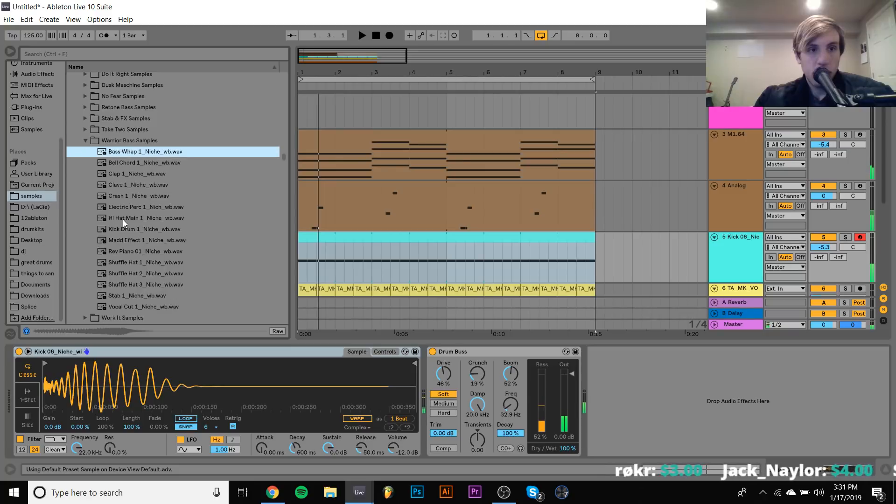
pyautogui.press('Down')
pyautogui.press('Down')
pyautogui.press('Down')
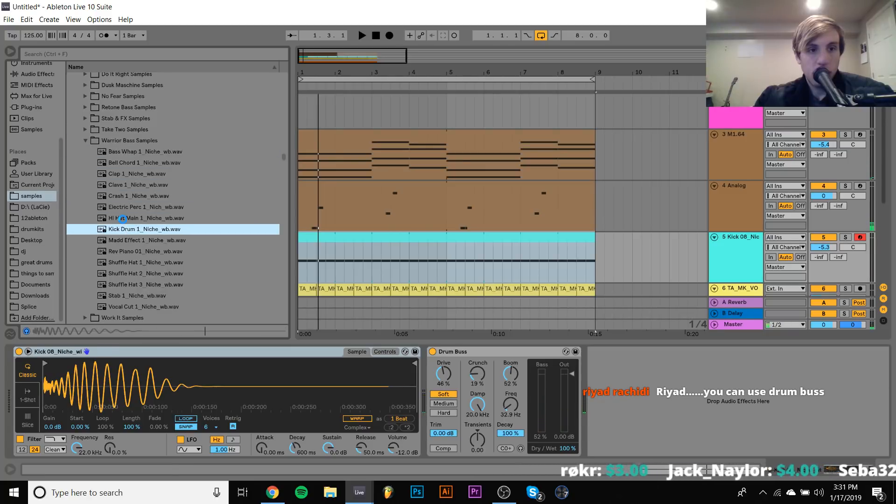
pyautogui.press('Return')
pyautogui.press('space')
pyautogui.press('Left')
pyautogui.press('space')
pyautogui.press('Left')
# Try Kick 03_Niche_tt.wav from Take Two Samples on the kick track
pyautogui.press('Up')
pyautogui.press('Right')
pyautogui.press('Down')
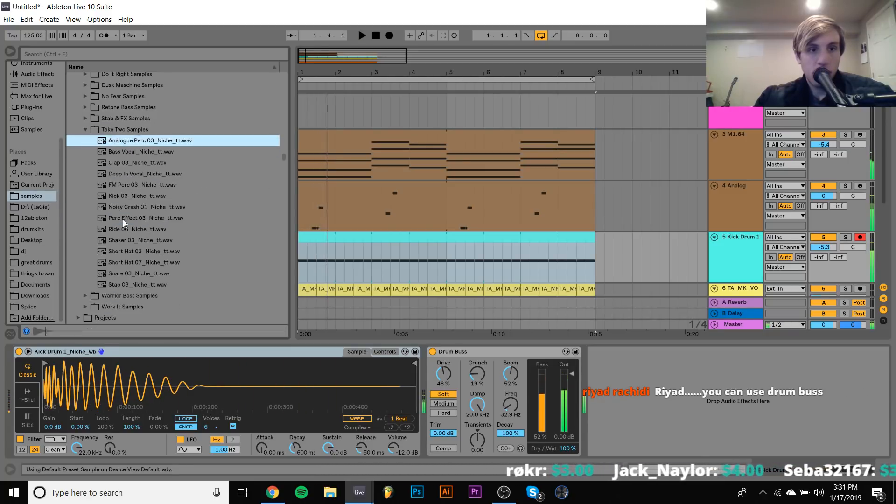
pyautogui.press('Down')
pyautogui.press('Down')
pyautogui.press('Down')
pyautogui.press('Down')
pyautogui.press('Down')
pyautogui.press('Return')
pyautogui.press('Left')
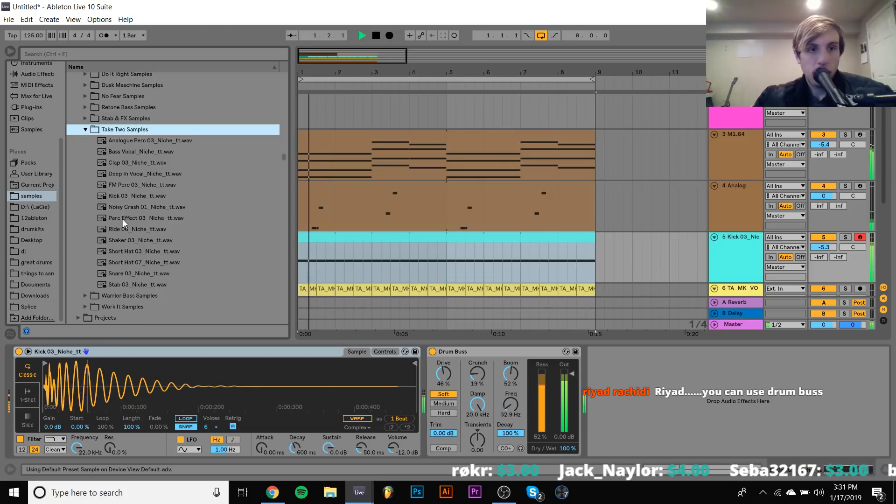
pyautogui.press('Left')
# Try Kick Drum 2_Niche_rb.wav from Retone Bass Samples on the kick track
pyautogui.press('Up')
pyautogui.press('Up')
pyautogui.press('Right')
pyautogui.press('Down')
pyautogui.press('Down')
pyautogui.press('Down')
pyautogui.press('Down')
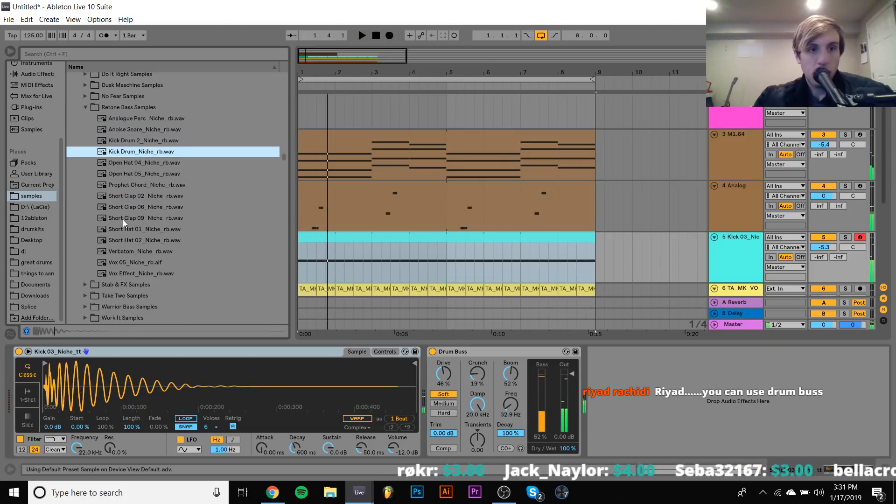
pyautogui.press('Up')
pyautogui.press('Return')
pyautogui.press('Left')
pyautogui.press('Left')
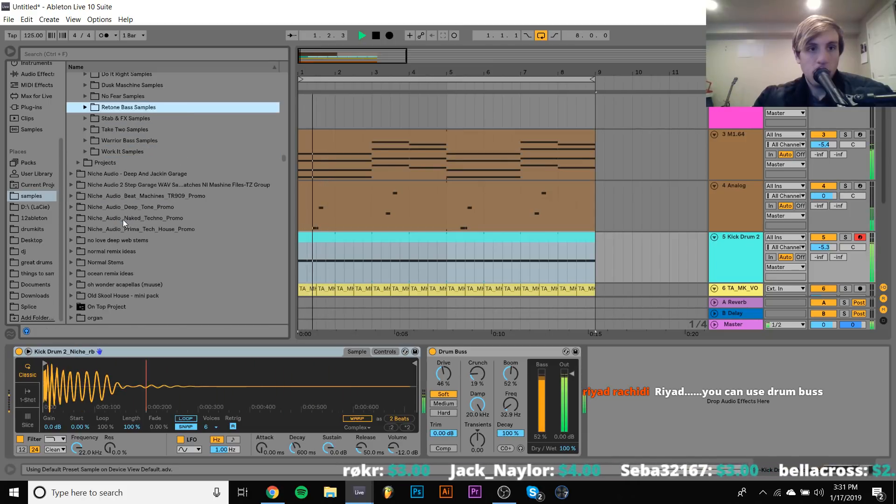
# Try Kick Drum 11_Niche_nf.wav and Kick Drum 12_Niche_nf.wav from No Fear Samples on the kick track
pyautogui.press('Up')
pyautogui.press('Right')
pyautogui.press('Down')
pyautogui.press('Down')
pyautogui.press('Down')
pyautogui.press('Down')
pyautogui.press('Down')
pyautogui.press('Down')
pyautogui.press('Down')
pyautogui.press('Down')
pyautogui.press('Down')
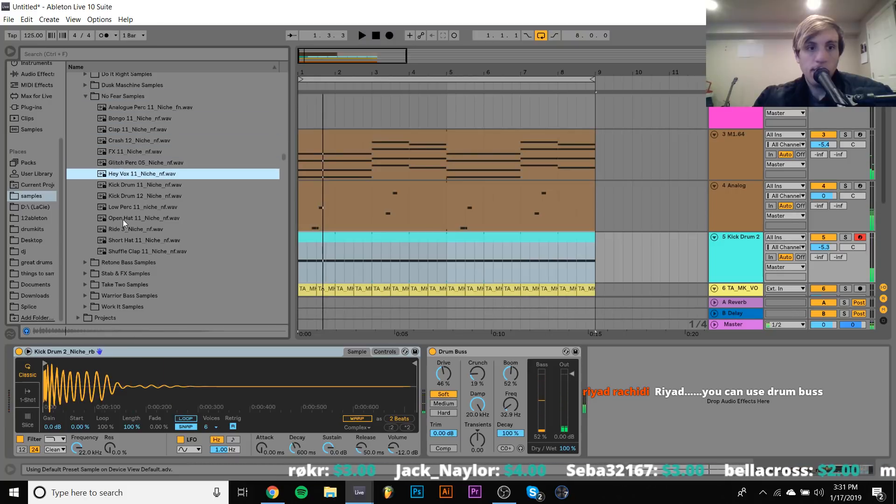
pyautogui.press('Up')
pyautogui.press('Return')
pyautogui.press('space')
pyautogui.press('Down')
pyautogui.press('Return')
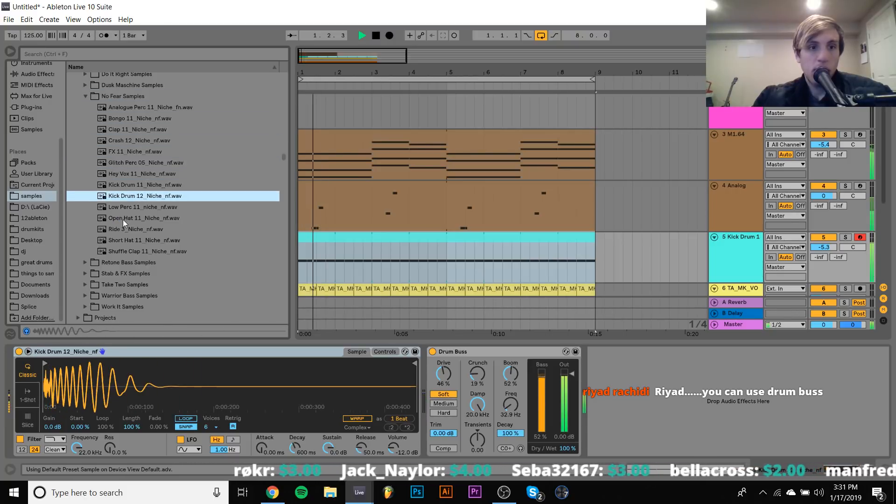
pyautogui.scroll(1, 122, 220)
pyautogui.click(85, 130)
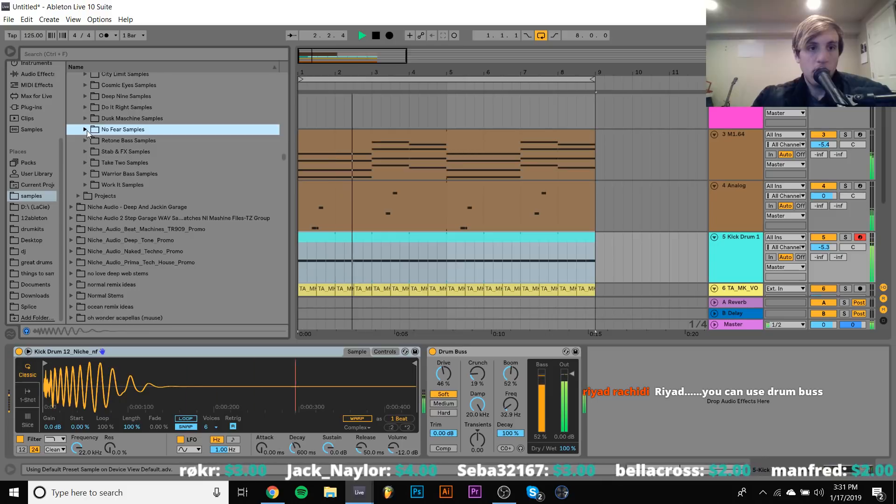
# Try Kick 1_Niche_dm.wav from Dusk Maschine Samples on the kick track and listen to it in the loop
pyautogui.scroll(2, 86, 130)
pyautogui.click(87, 195)
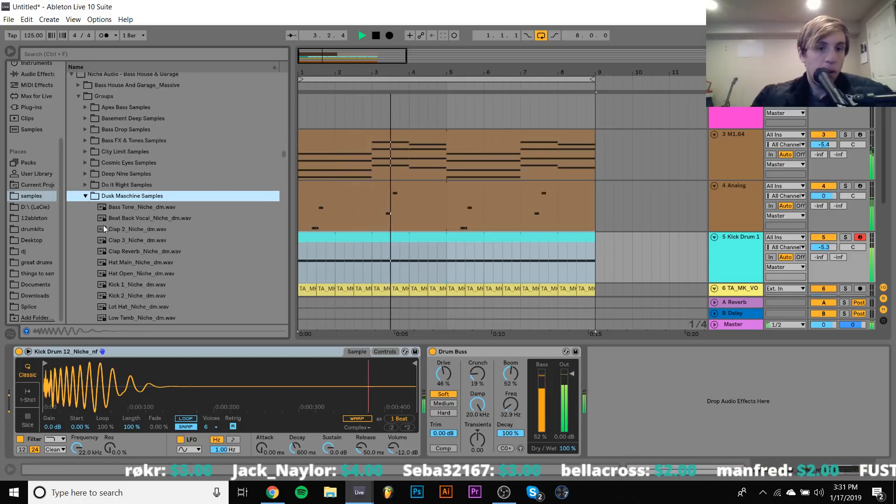
pyautogui.scroll(-2, 111, 237)
pyautogui.press('space')
pyautogui.click(127, 230)
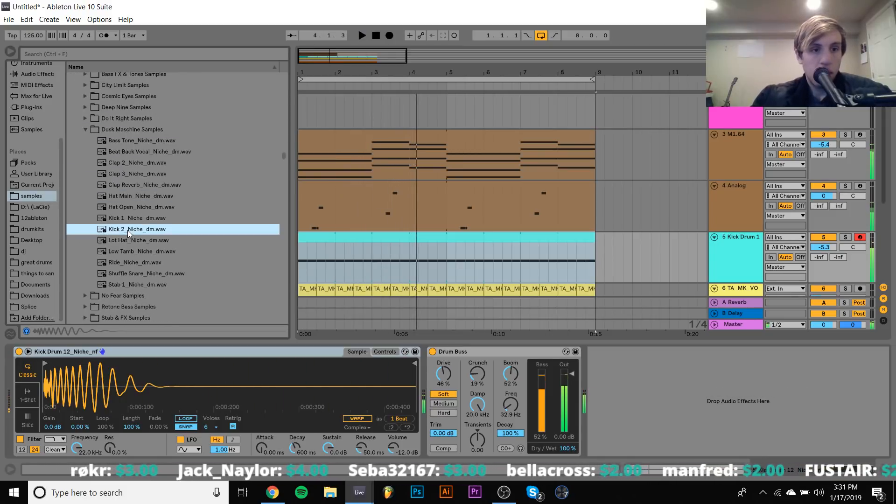
pyautogui.press('Up')
pyautogui.press('Return')
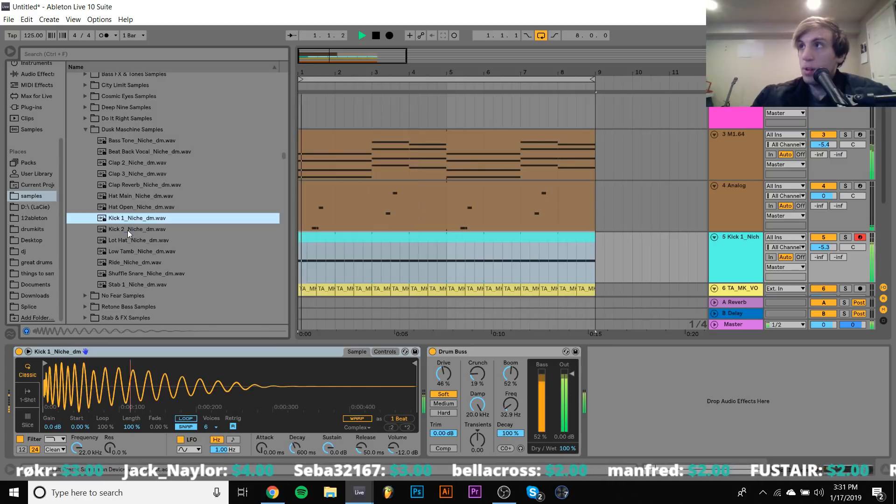
pyautogui.press('space')
pyautogui.press('Left')
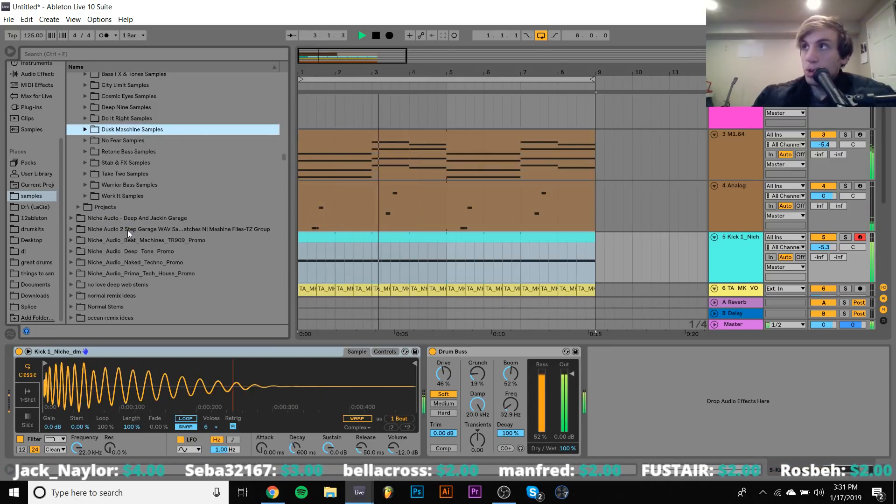
# Try Kick 11_Niche_dr.wav from Do It Right Samples on the kick track
pyautogui.press('Up')
pyautogui.press('Right')
pyautogui.press('Down')
pyautogui.press('Down')
pyautogui.press('Down')
pyautogui.press('Down')
pyautogui.press('Down')
pyautogui.press('Down')
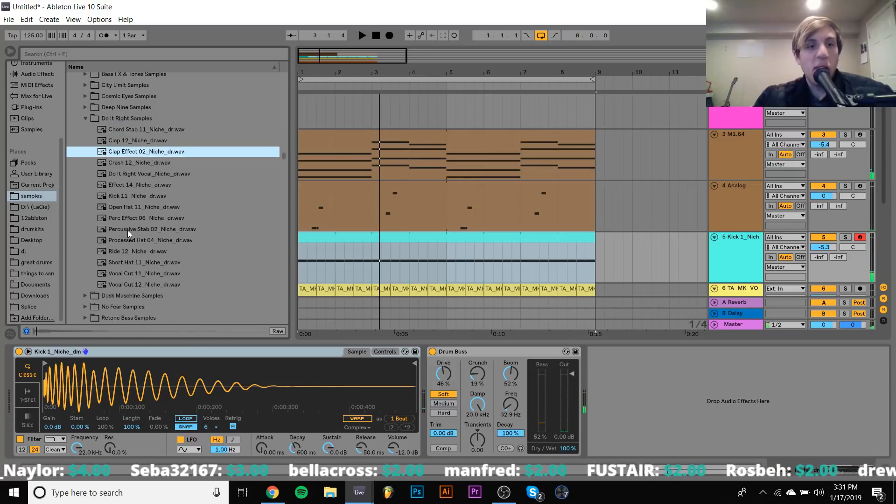
pyautogui.press('Down')
pyautogui.press('Return')
pyautogui.press('Left')
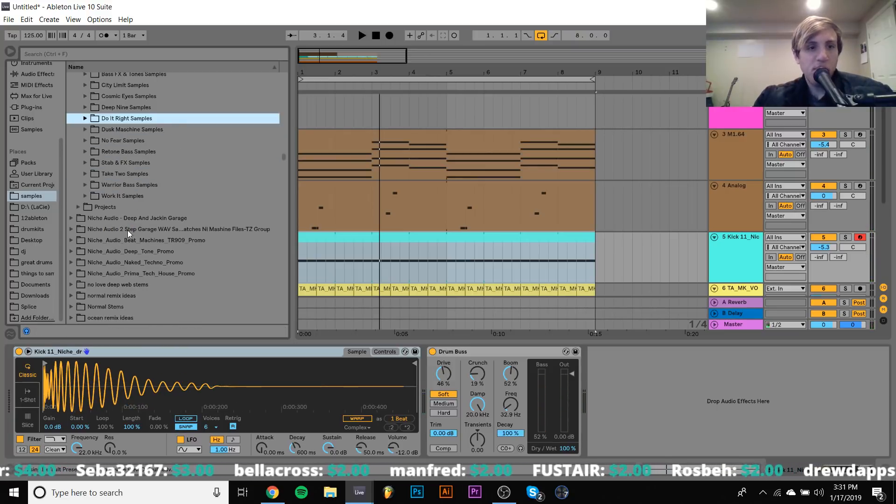
# Load Kick Drum 9_Niche_dn.wav from Deep Nine Samples onto the kick track and play the loop
pyautogui.press('Up')
pyautogui.press('Right')
pyautogui.press('Down')
pyautogui.press('Down')
pyautogui.press('Down')
pyautogui.press('Down')
pyautogui.press('Down')
pyautogui.press('Down')
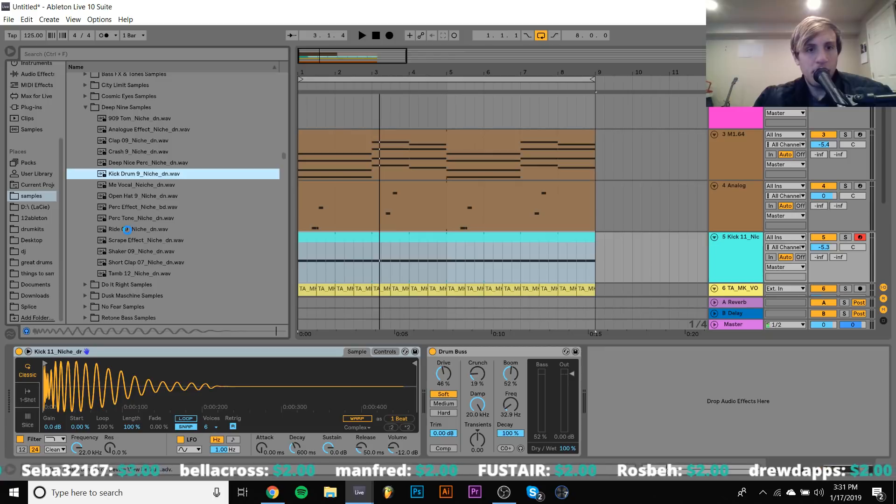
pyautogui.press('Return')
pyautogui.press('space')
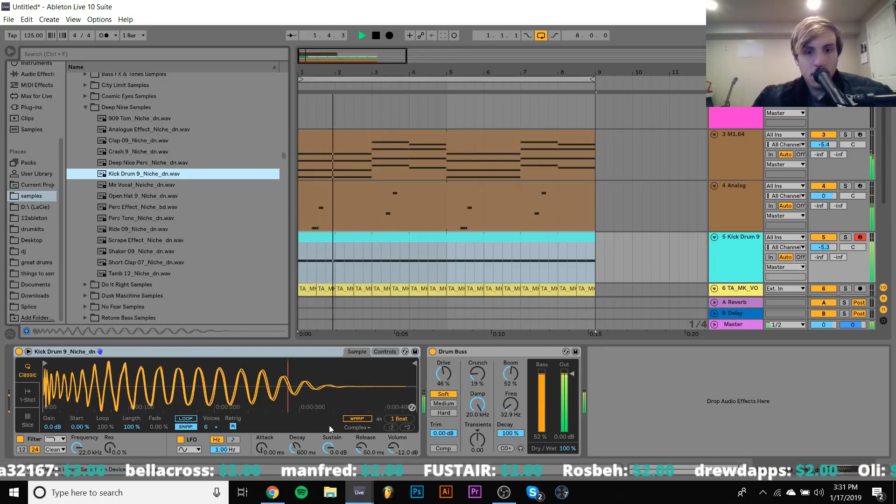
# Set the kick Simpler's decay to 4.77 s and sustain to -inf dB, and switch to OBS
pyautogui.moveTo(329, 448); pyautogui.dragTo(293, 458)
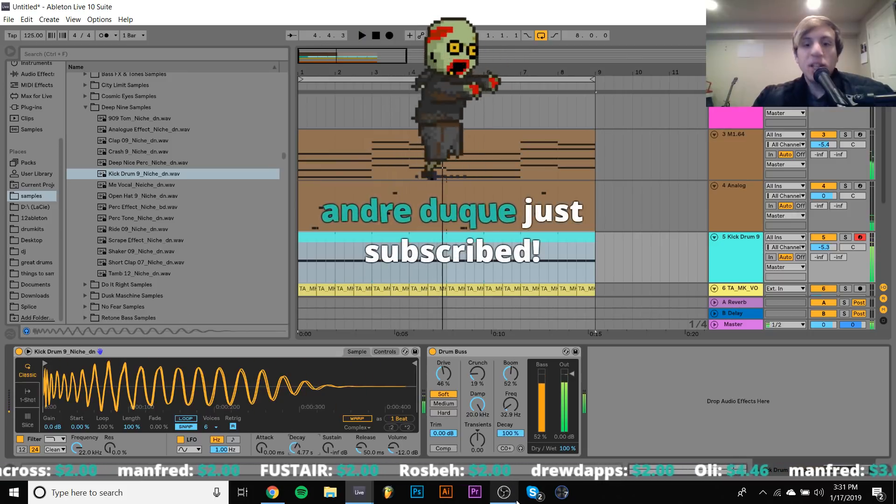
pyautogui.click(512, 500)
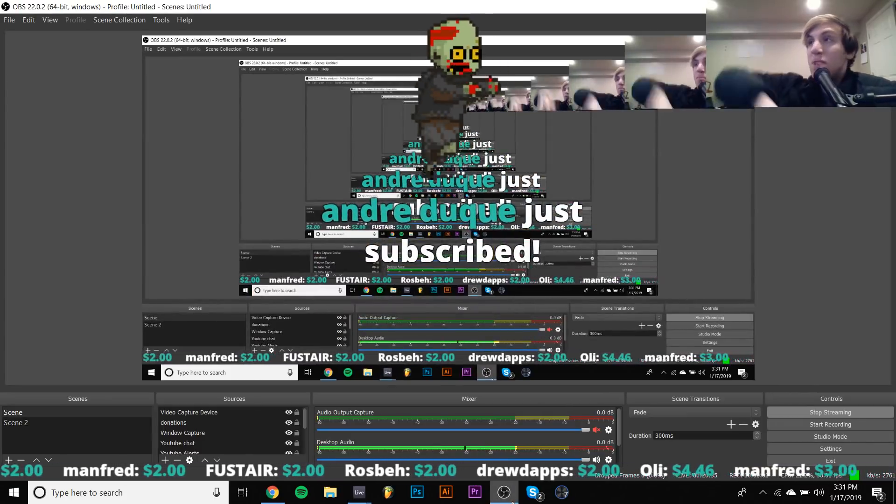
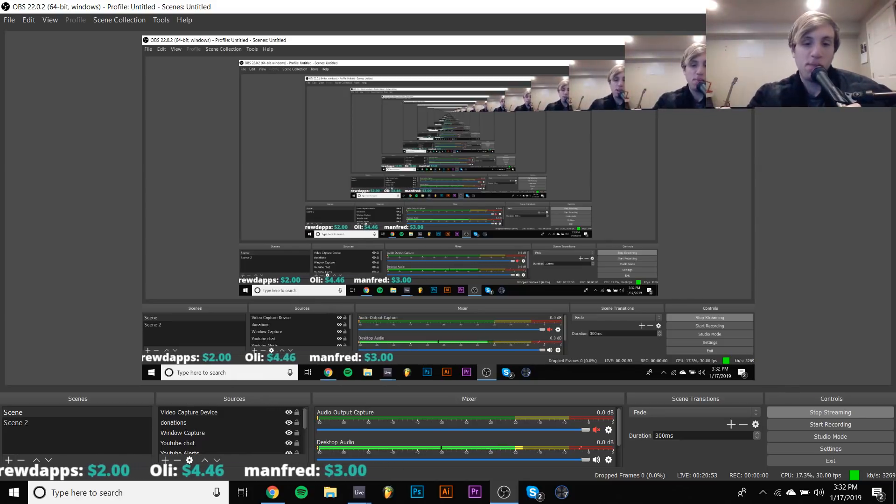
# Switch back to the untitled Ableton Live set and expand the Cosmic Eyes Samples folder in place of Deep Nine Samples
pyautogui.moveTo(359, 493)
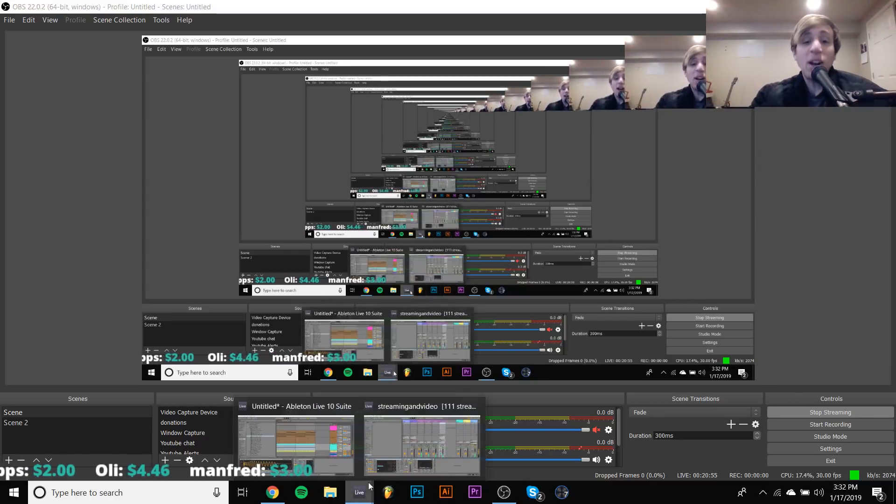
pyautogui.click(322, 451)
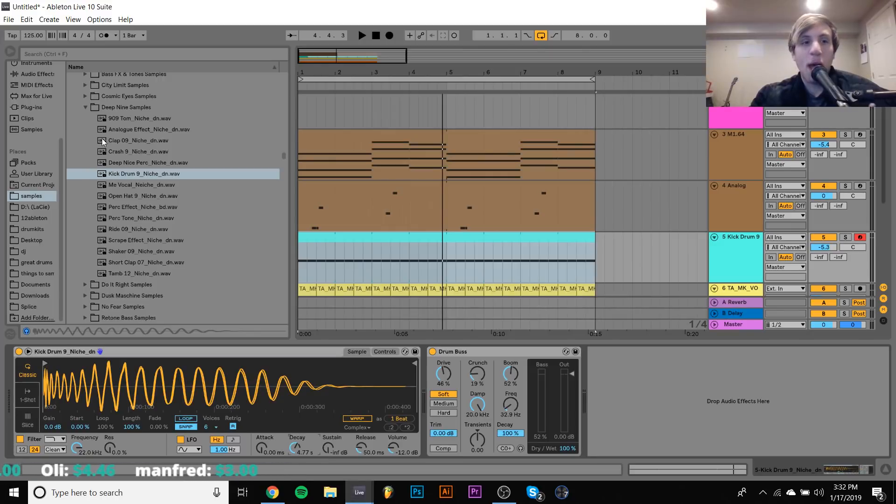
pyautogui.click(86, 108)
pyautogui.press('Up')
pyautogui.press('Right')
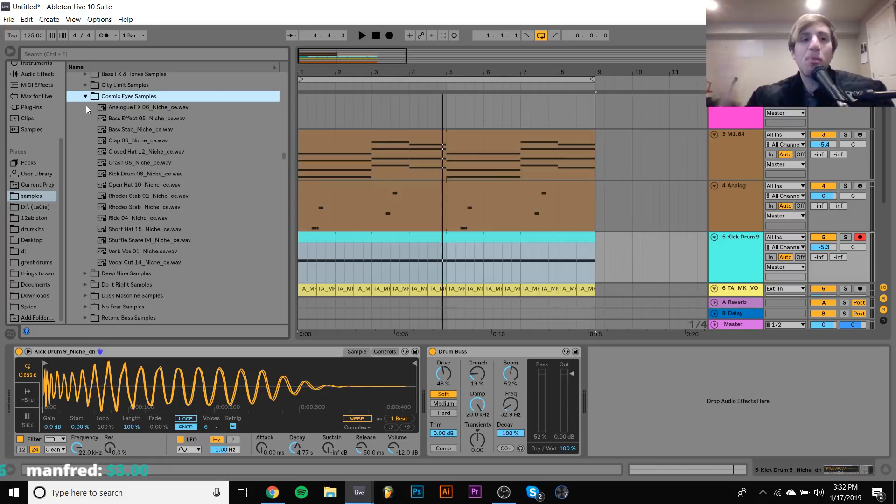
# Try Kick Drum 08_Niche_ce.wav on the kick track and play the loop
pyautogui.press('Down')
pyautogui.press('Down')
pyautogui.press('Down')
pyautogui.press('Down')
pyautogui.press('Down')
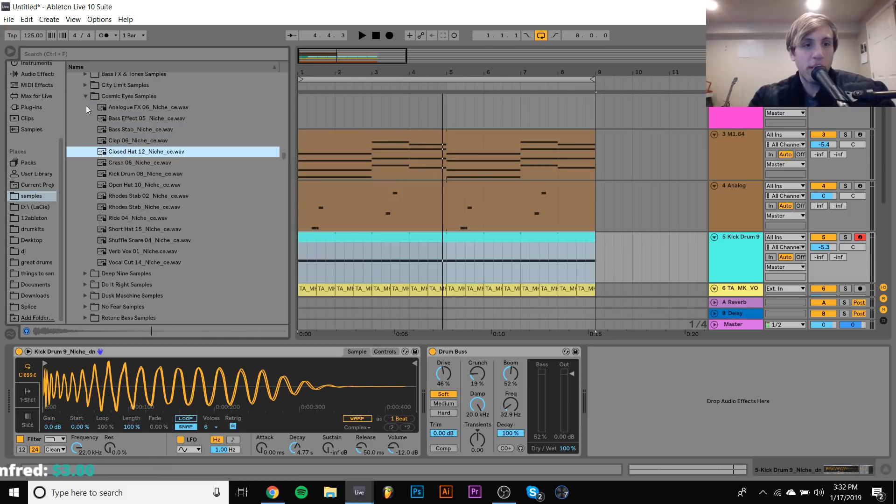
pyautogui.press('Down')
pyautogui.press('Down')
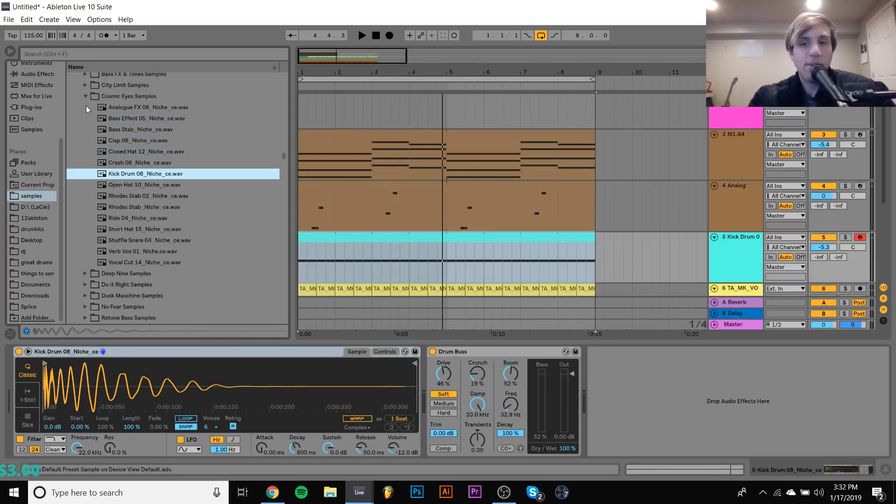
pyautogui.press('space')
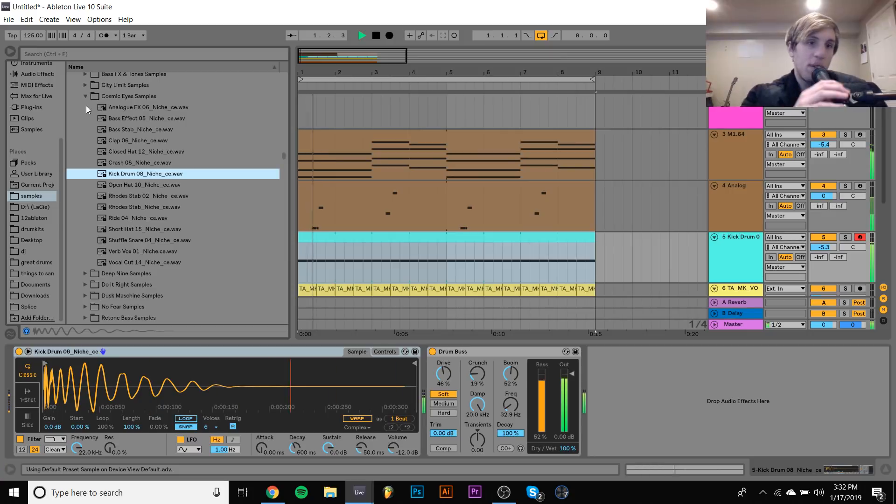
# Try Kick Drum 04_Niche_cl.wav from City Limit Samples on the kick track and listen to it in the loop
pyautogui.press('Left')
pyautogui.press('Left')
pyautogui.press('Up')
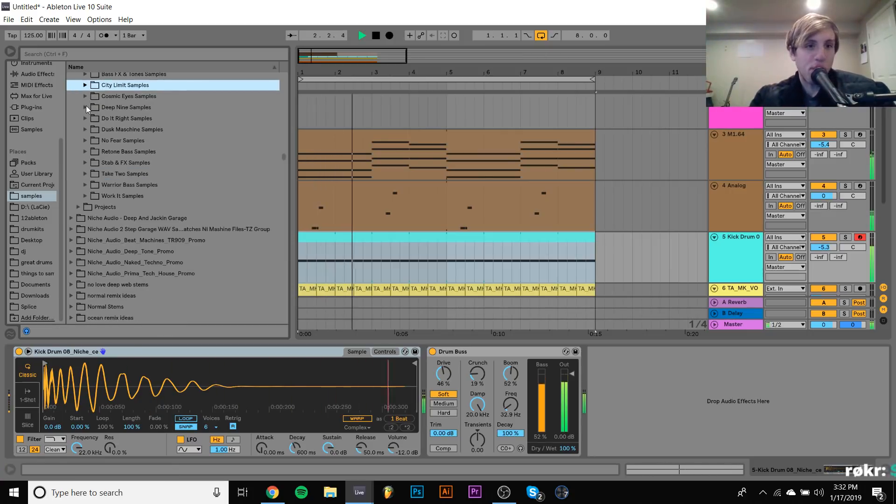
pyautogui.press('Right')
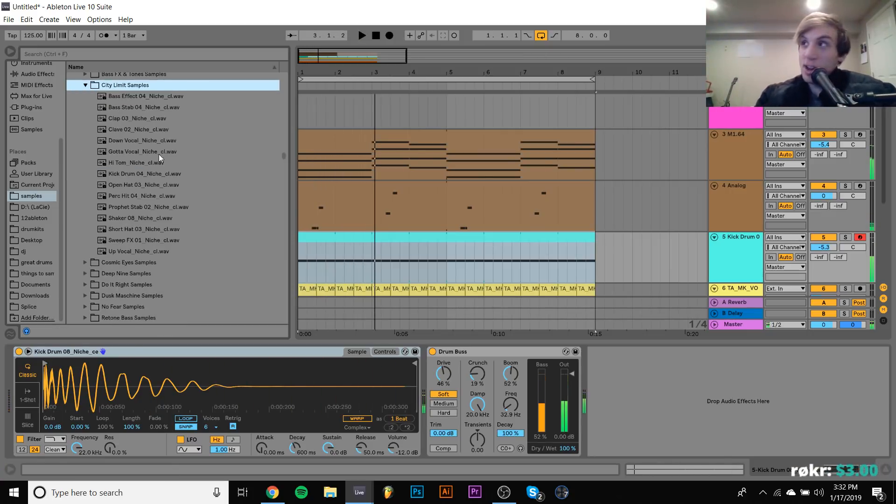
pyautogui.click(131, 175)
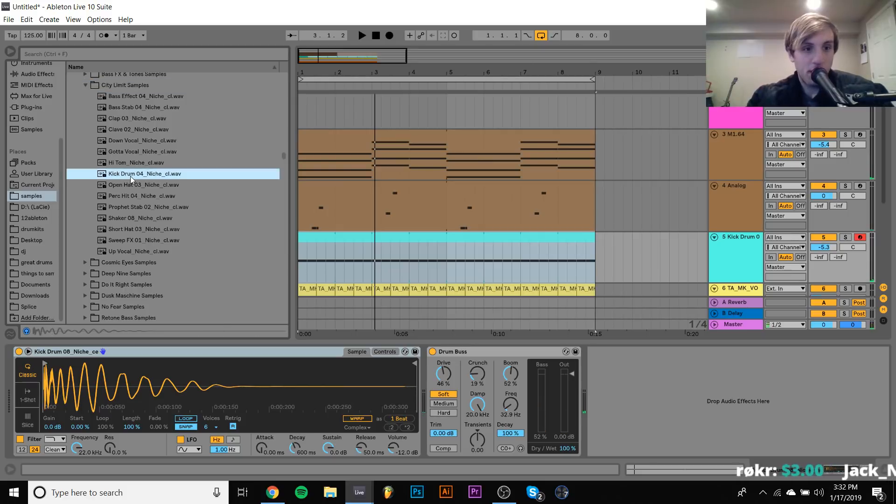
pyautogui.doubleClick(131, 176)
pyautogui.press('space')
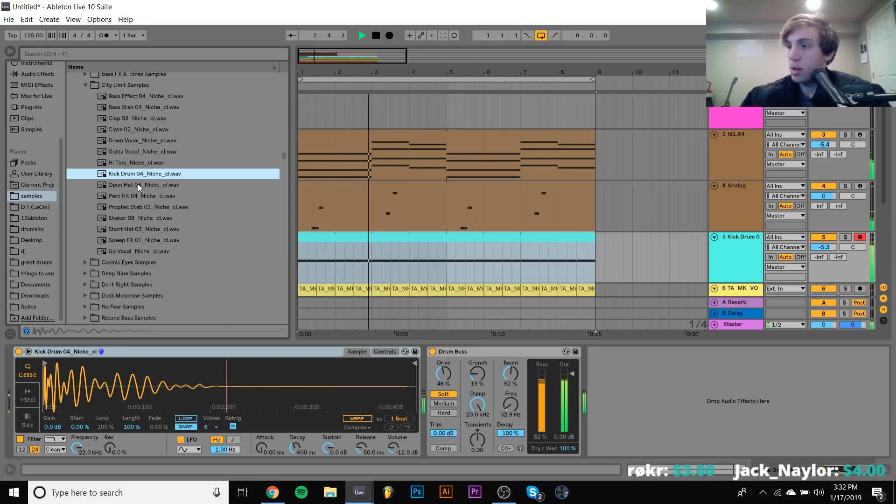
# Collapse the Groups folder and the whole Niche Audio - Bass House & Garage pack in the browser
pyautogui.press('Left')
pyautogui.press('Left')
pyautogui.press('Left')
pyautogui.press('Left')
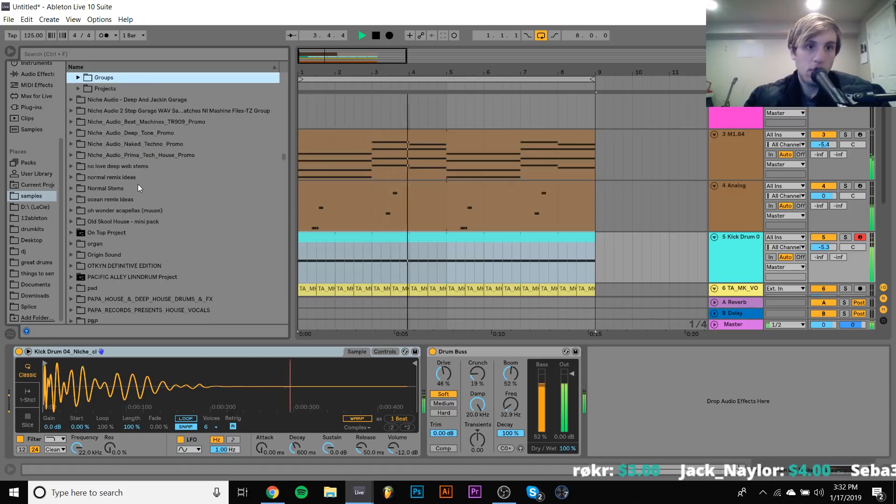
pyautogui.press('Up')
pyautogui.press('Up')
pyautogui.press('Up')
pyautogui.press('Up')
pyautogui.press('Down')
pyautogui.press('Down')
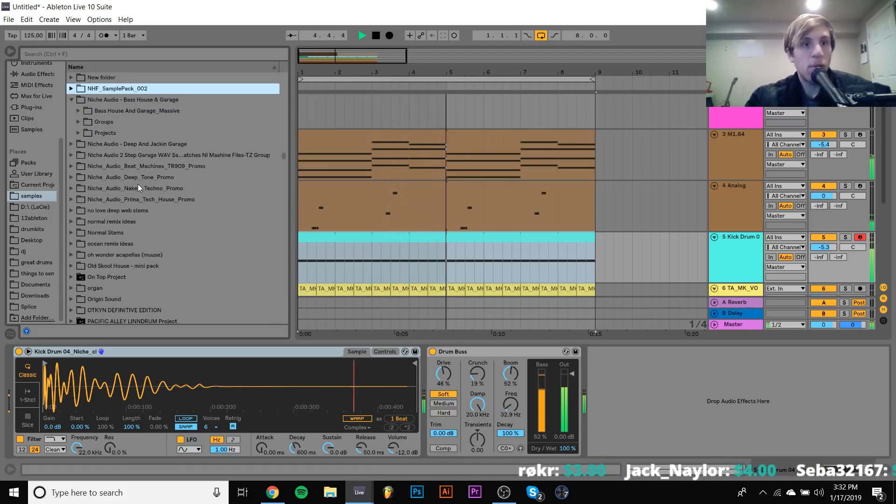
pyautogui.press('Left')
# Expand the Niche Audio - Deep And Jackin Garage pack down to its All Square Samples folder
pyautogui.press('Down')
pyautogui.press('Down')
pyautogui.press('Up')
pyautogui.press('Right')
pyautogui.press('Down')
pyautogui.press('Down')
pyautogui.press('Down')
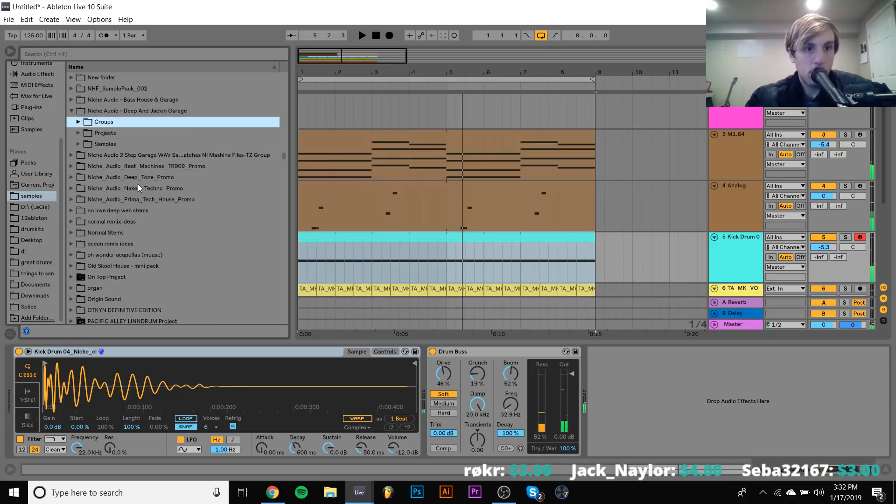
pyautogui.press('Up')
pyautogui.press('Left')
pyautogui.press('Down')
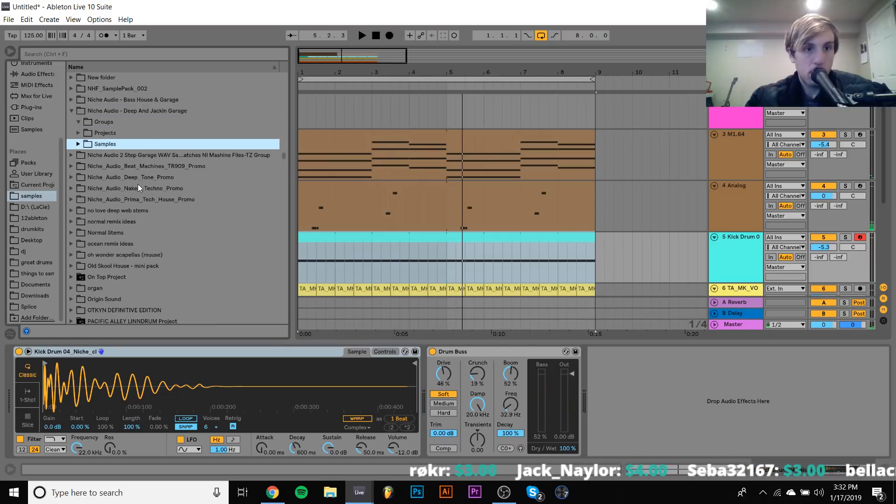
pyautogui.press('Right')
pyautogui.press('Down')
pyautogui.press('Right')
# Load Kick_1_Niche_AS.wav onto the kick track and play the loop
pyautogui.press('Down')
pyautogui.press('Down')
pyautogui.press('Down')
pyautogui.press('Down')
pyautogui.press('Down')
pyautogui.press('Down')
pyautogui.press('Down')
pyautogui.press('Down')
pyautogui.press('Down')
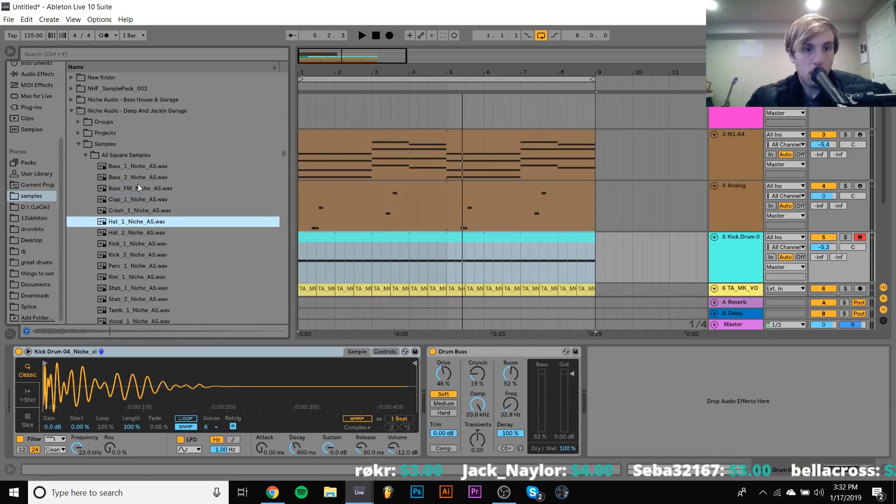
pyautogui.press('Up')
pyautogui.press('Return')
pyautogui.press('space')
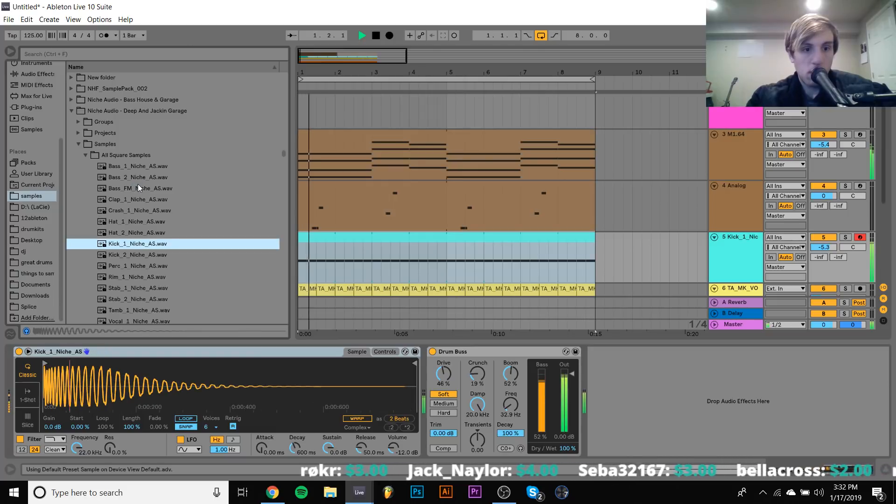
# Set the kick Simpler's decay to 1.99 s and sustain to -inf dB, and enable a +9 st pitch envelope with 80.1 ms decay
pyautogui.moveTo(328, 449); pyautogui.dragTo(294, 436)
pyautogui.click(386, 351)
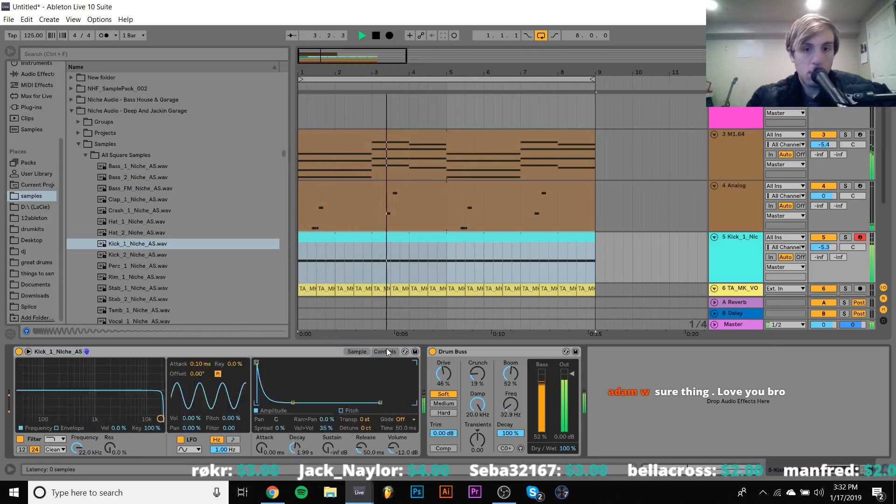
pyautogui.click(351, 412)
pyautogui.moveTo(402, 364)
pyautogui.mouseDown()
pyautogui.moveTo(401, 355)
pyautogui.moveTo(404, 391)
pyautogui.moveTo(404, 369)
pyautogui.mouseUp()
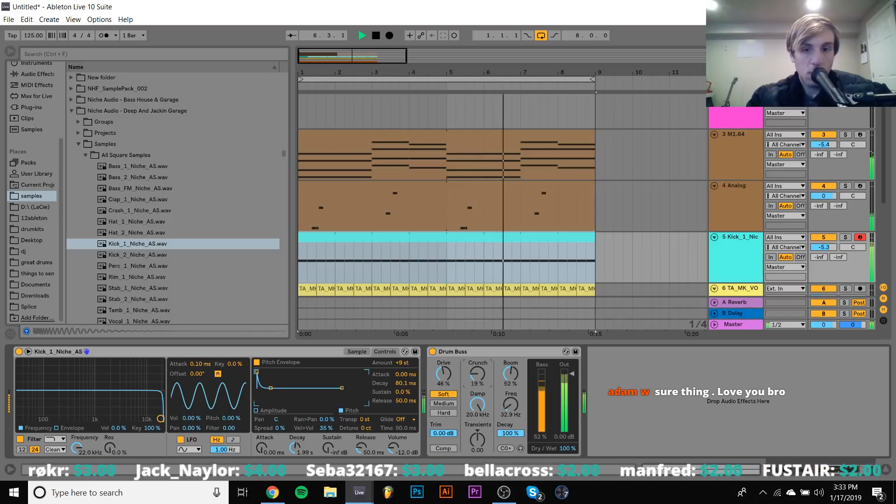
# Set Drum Buss crunch to 0%, toggle the kick's solo on and off, and transpose the kick sample to -1 st
pyautogui.moveTo(477, 374); pyautogui.dragTo(477, 393)
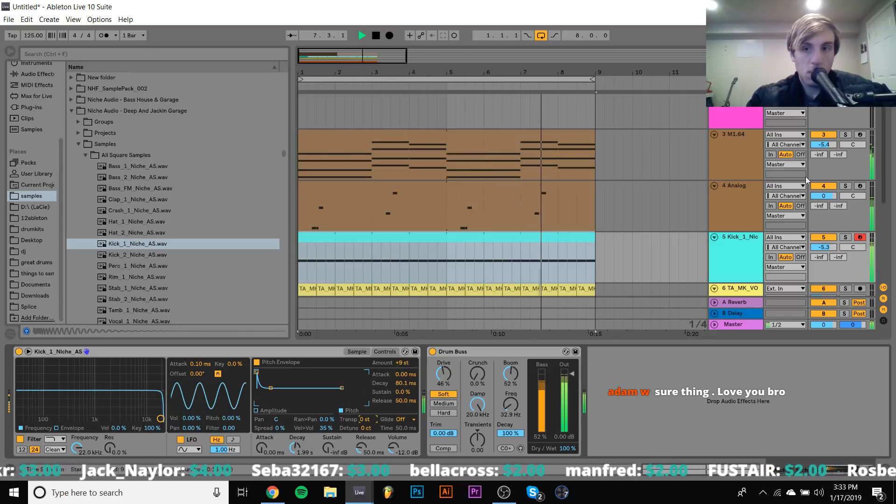
pyautogui.click(846, 237)
pyautogui.click(846, 238)
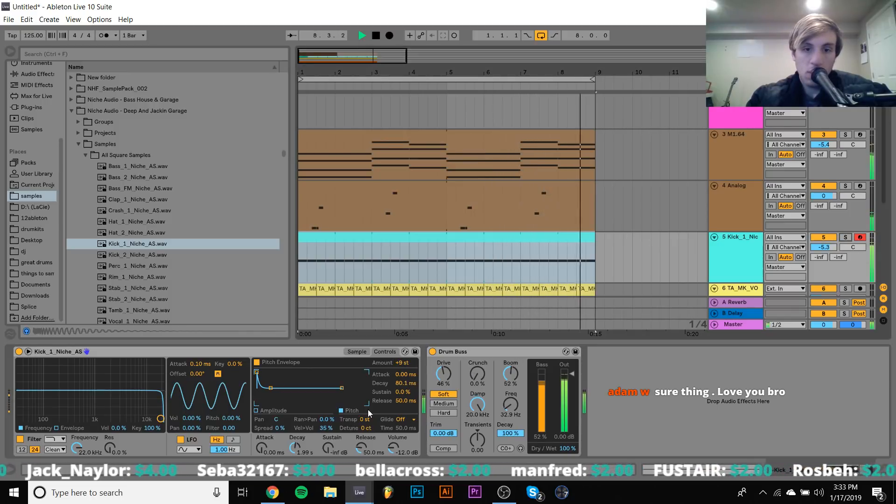
pyautogui.moveTo(366, 419); pyautogui.dragTo(366, 423)
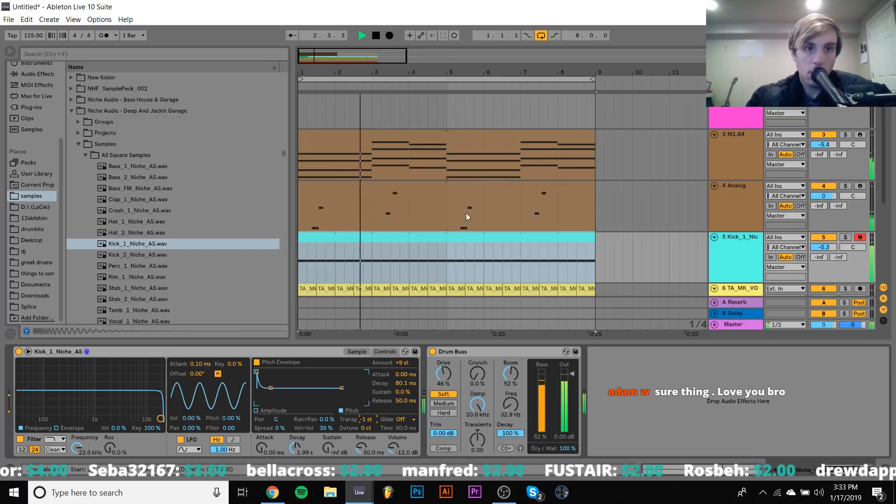
# Set the kick track's volume to -3.6 dB and its Drum Buss crunch to 21%
pyautogui.click(824, 247)
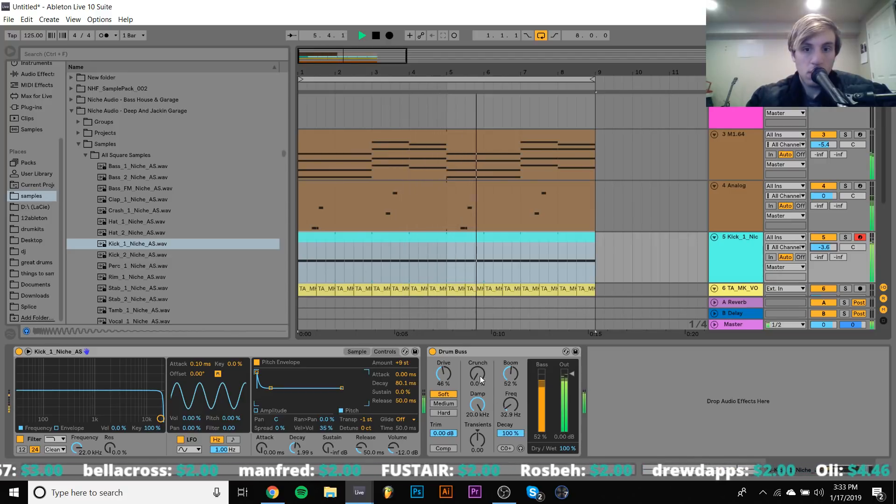
pyautogui.moveTo(481, 380); pyautogui.dragTo(481, 359)
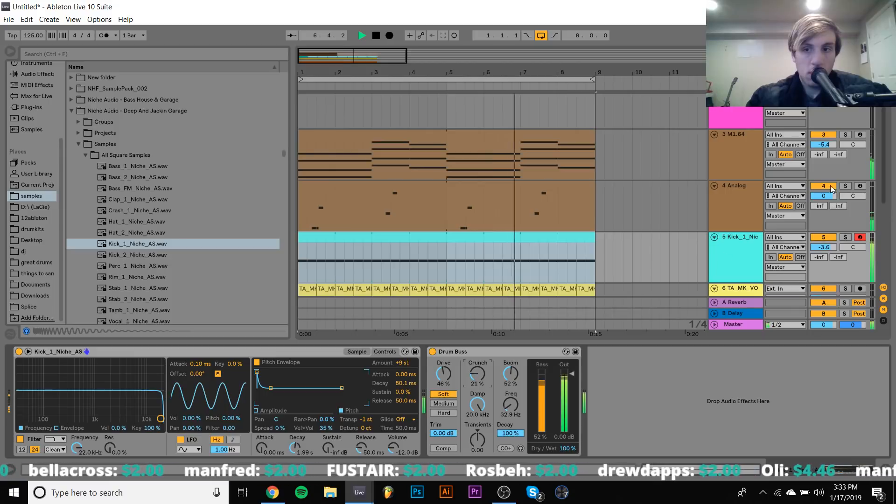
pyautogui.click(829, 247)
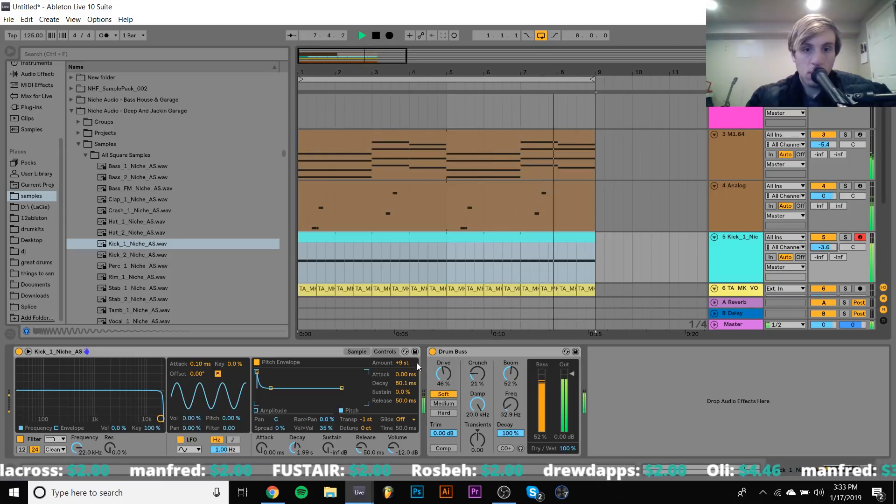
# Set the kick's pitch envelope amount to +14 st and play the loop
pyautogui.moveTo(402, 363)
pyautogui.mouseDown()
pyautogui.moveTo(402, 348)
pyautogui.moveTo(407, 365)
pyautogui.mouseUp()
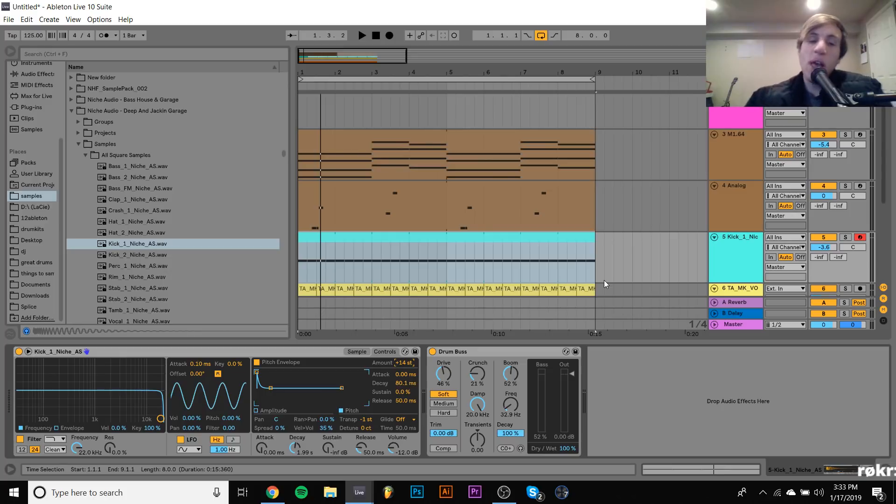
pyautogui.press('space')
# Add a MIDI track below the kick and load Hat_1_Niche_AS.wav from All Square Samples onto it
pyautogui.click(746, 244)
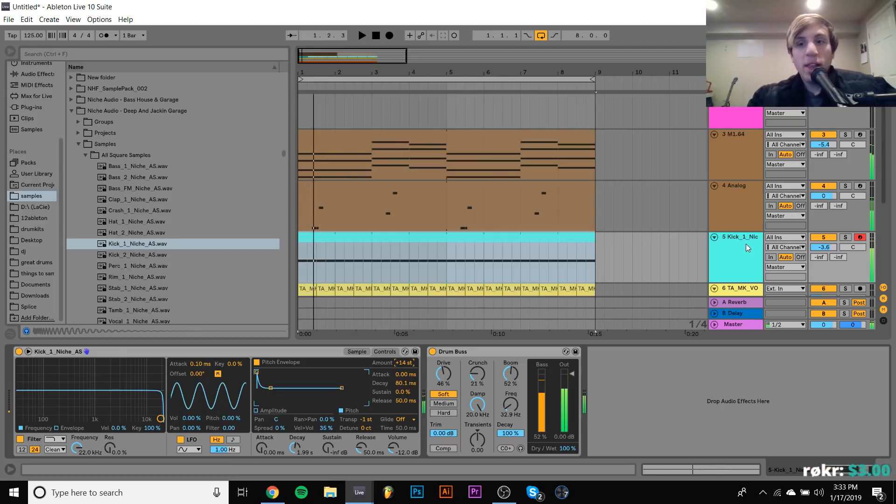
pyautogui.hotkey('ctrl', 'shift', 't')
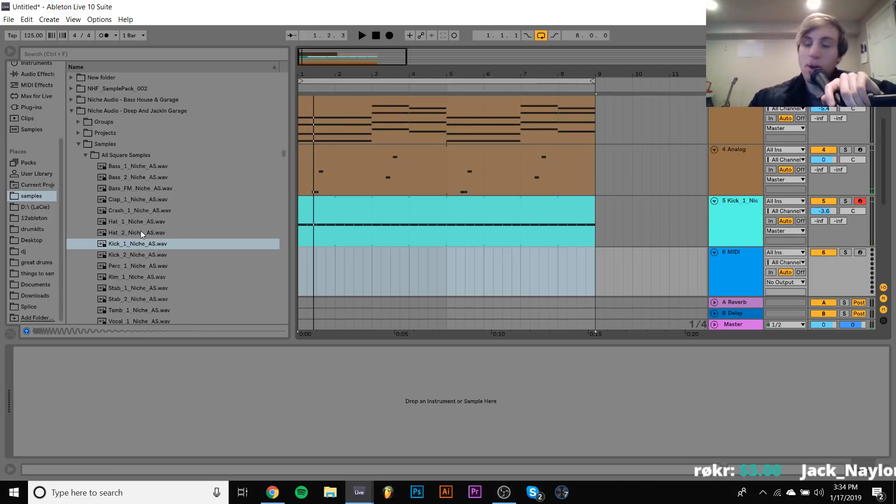
pyautogui.click(129, 200)
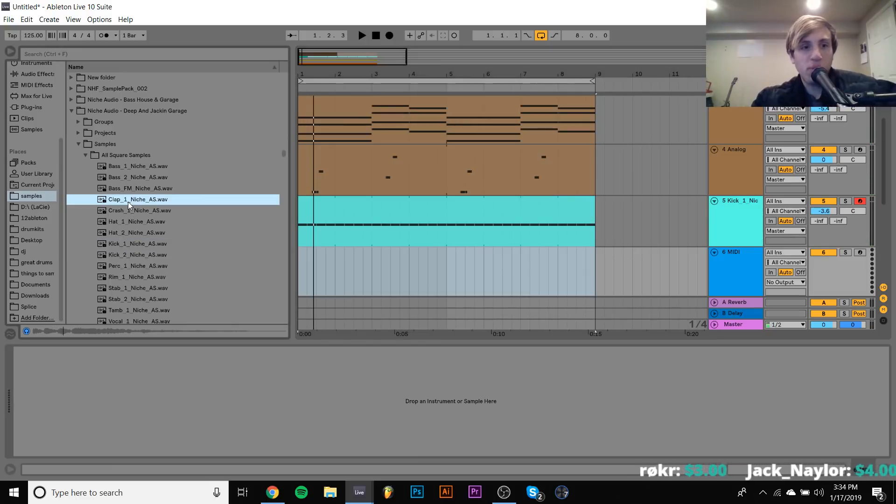
pyautogui.click(130, 225)
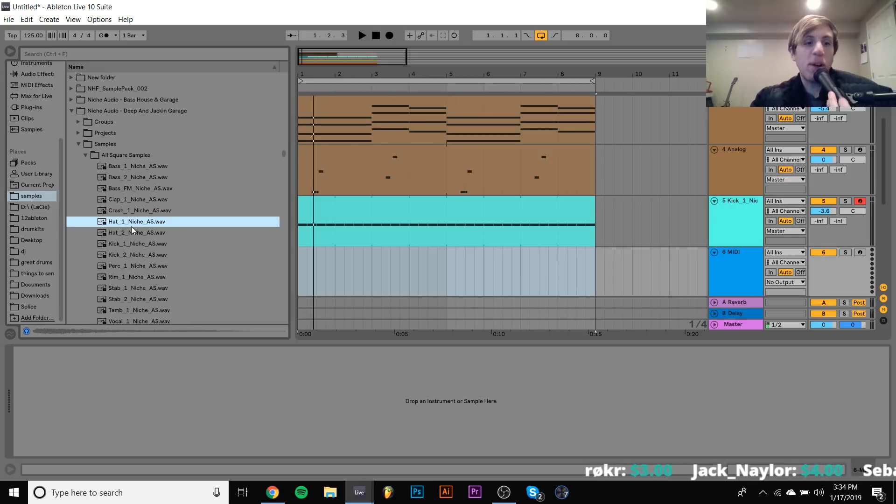
pyautogui.doubleClick(130, 225)
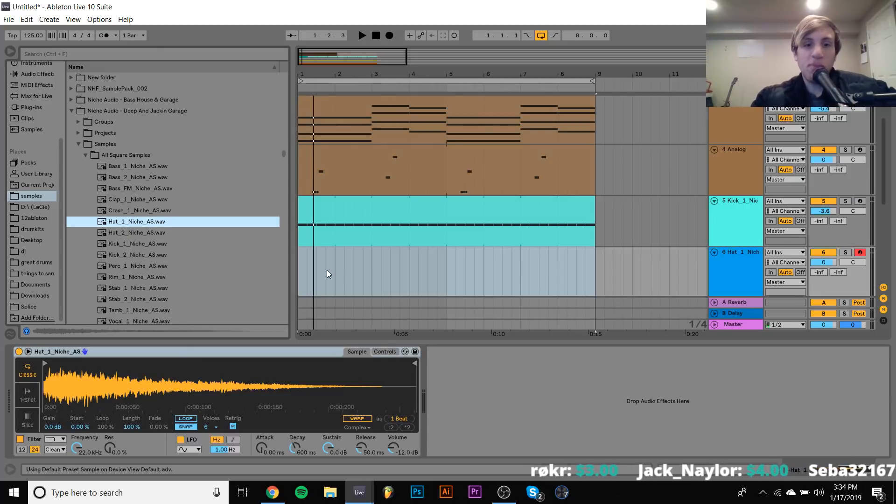
# Create a one-bar MIDI clip at bar 1 of the hat track and add a C3 note at 1.1.3
pyautogui.moveTo(333, 275); pyautogui.dragTo(300, 278)
pyautogui.hotkey('ctrl', 'shift', 'm')
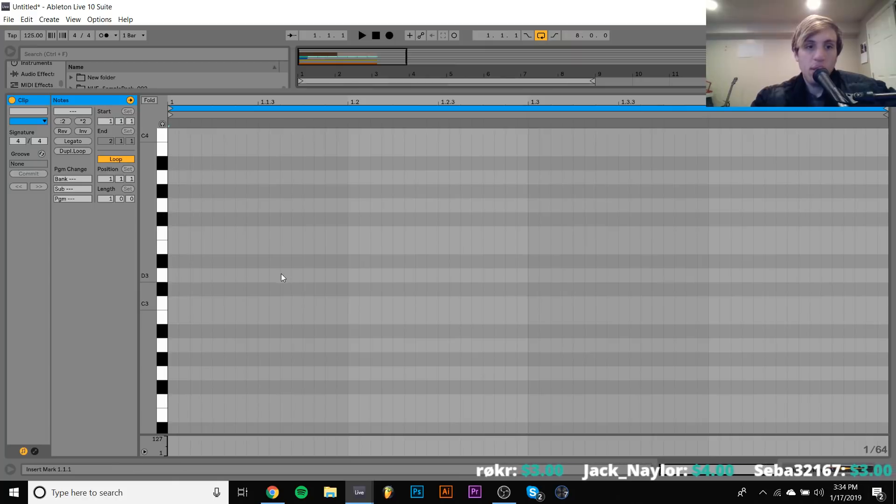
pyautogui.doubleClick(275, 303)
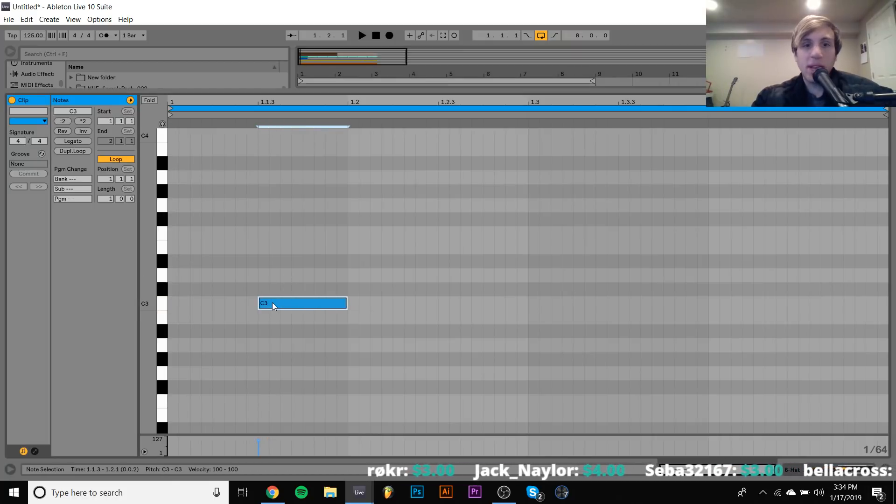
# Repeat the C3 hat note on the remaining offbeats of the bar, at 1.2.3, 1.3.3 and 1.4.3
pyautogui.moveTo(289, 273); pyautogui.dragTo(426, 350)
pyautogui.hotkey('ctrl', 'd')
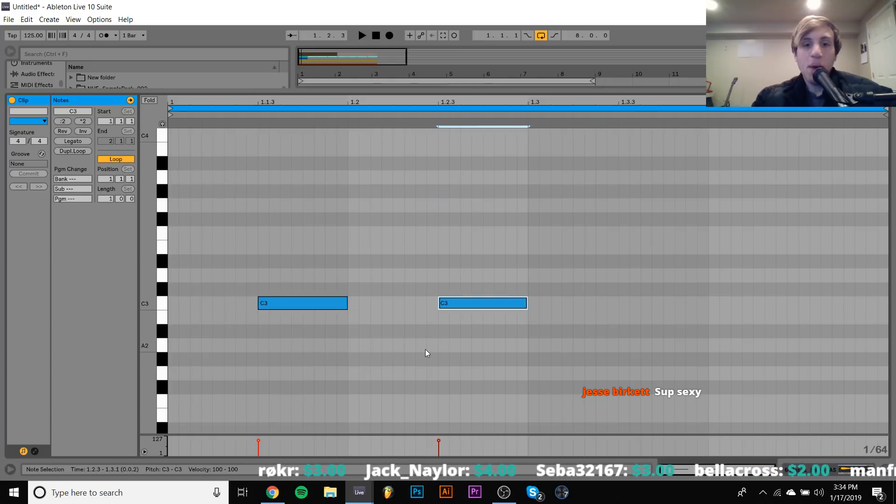
pyautogui.hotkey('ctrl', 'd')
pyautogui.hotkey('ctrl', 'd')
pyautogui.press('Left')
pyautogui.press('Left')
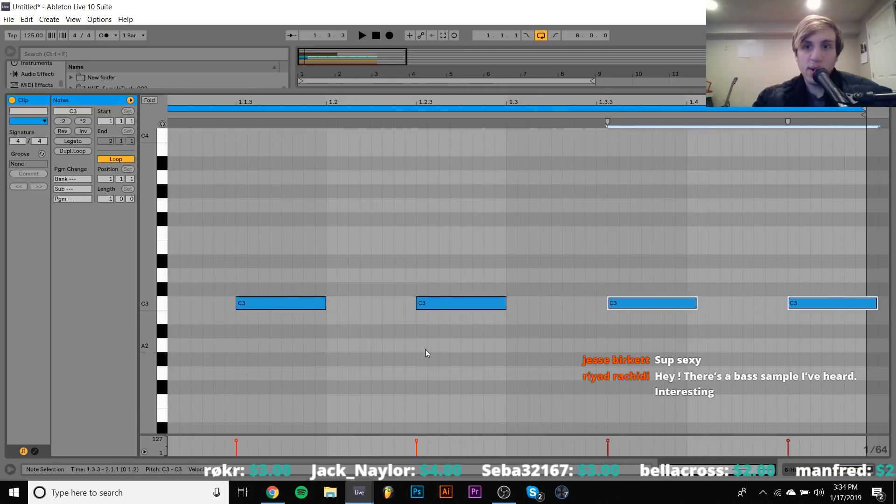
pyautogui.rightClick(484, 231)
pyautogui.click(512, 292)
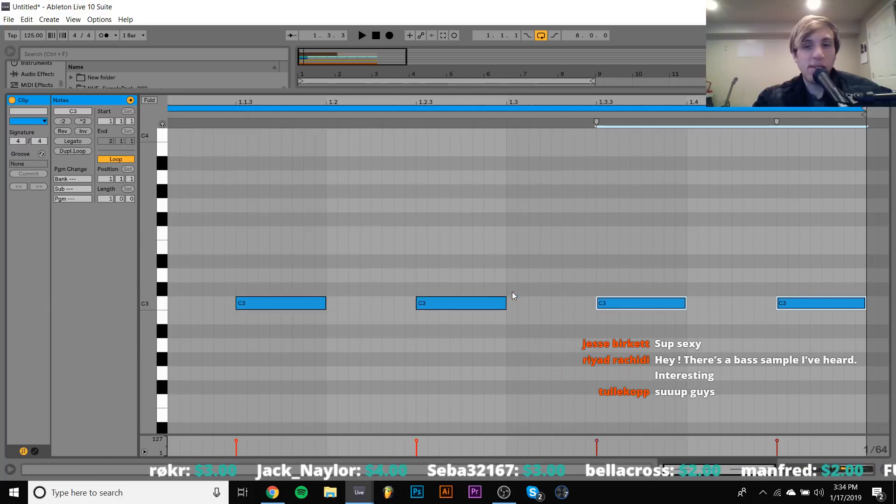
pyautogui.click(853, 470)
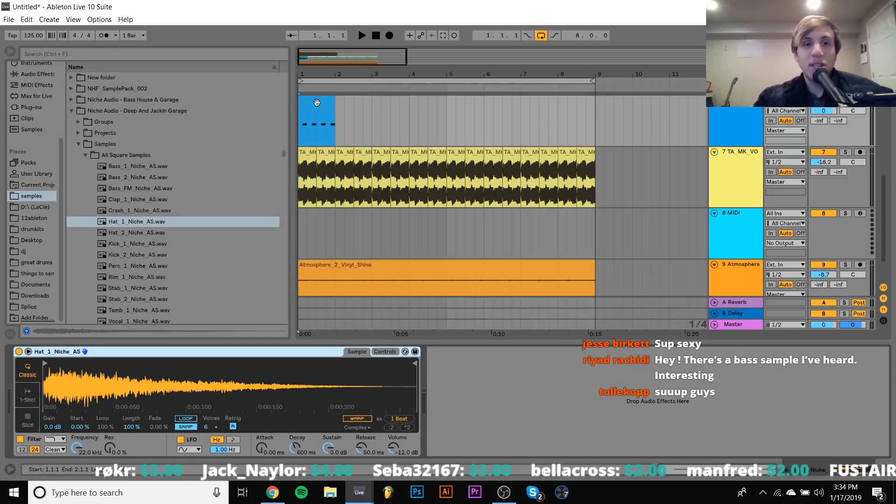
# Extend the hat clip to bar 9 with its one-bar pattern looping throughout
pyautogui.moveTo(335, 112); pyautogui.dragTo(596, 112)
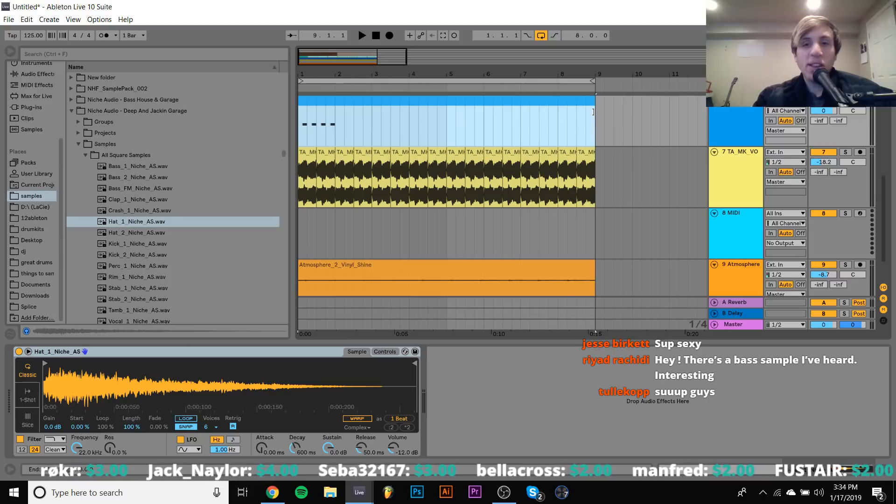
pyautogui.doubleClick(584, 102)
pyautogui.click(123, 161)
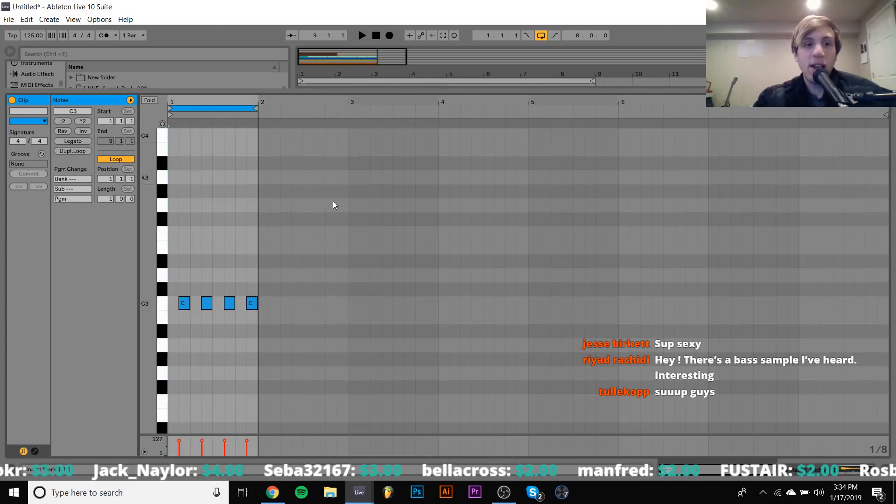
pyautogui.click(822, 470)
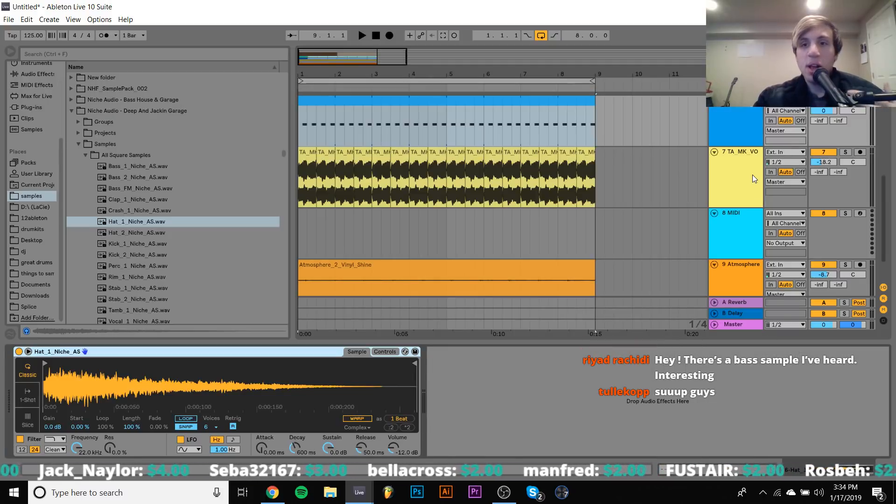
# Set the hat track's volume to -2.6 dB and play the loop
pyautogui.scroll(5, 753, 175)
pyautogui.scroll(-1, 752, 174)
pyautogui.scroll(-3, 752, 174)
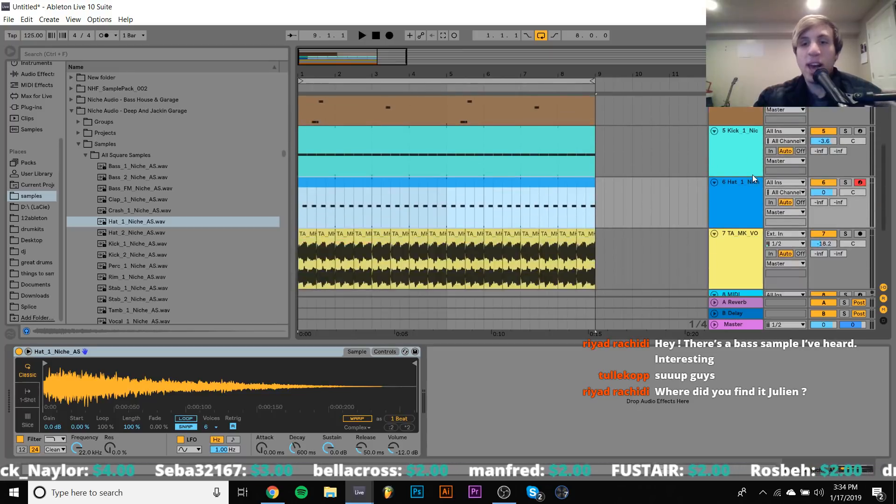
pyautogui.moveTo(825, 193); pyautogui.dragTo(825, 194)
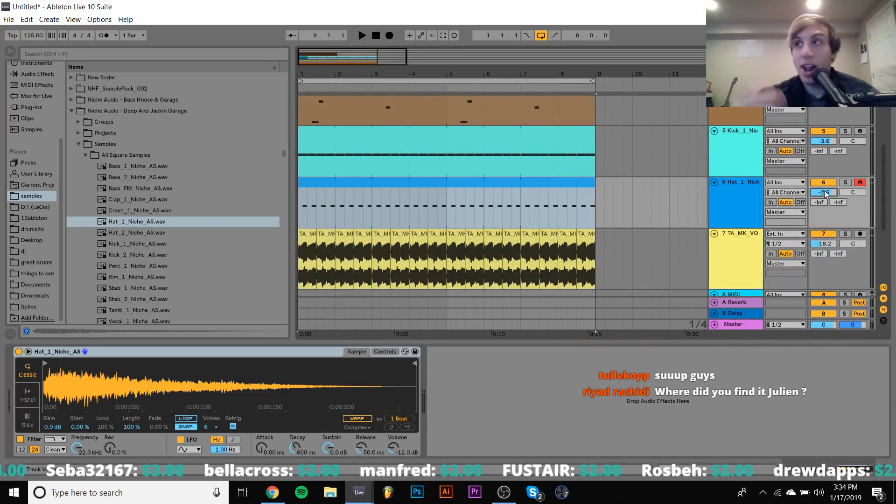
pyautogui.press('space')
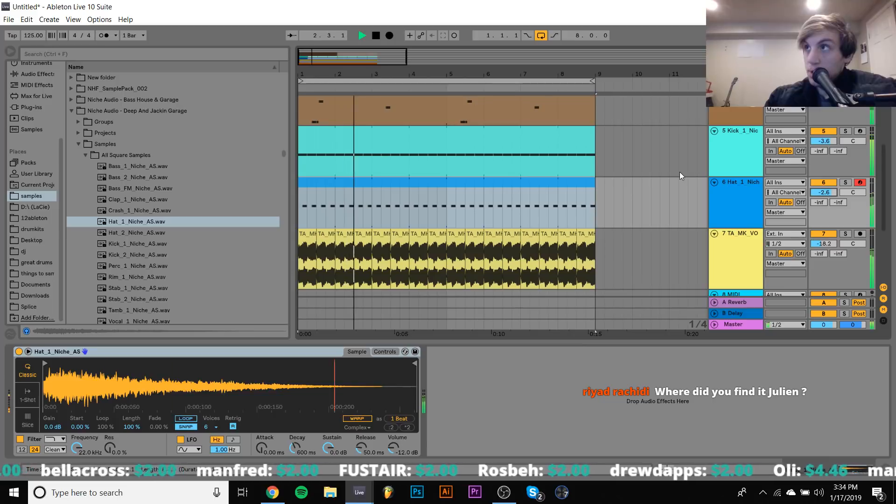
pyautogui.press('space')
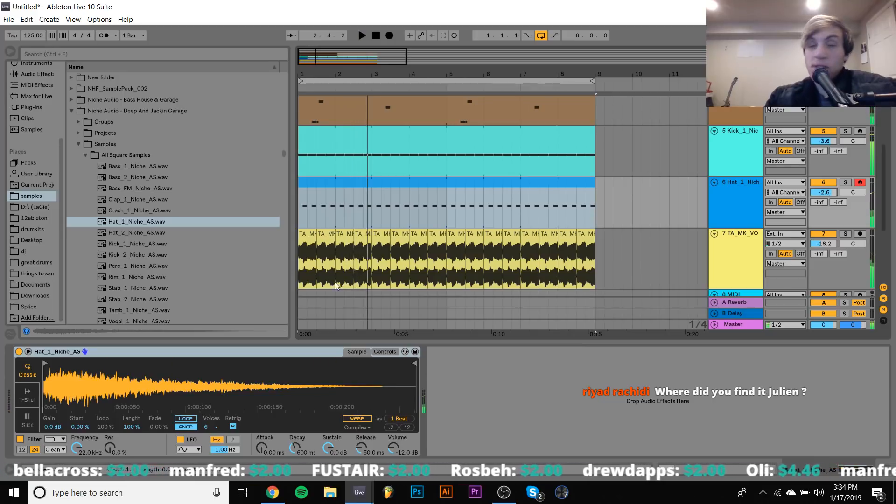
# Audition the bass, hat and clap samples in the All Square Samples folder, undoing the last change
pyautogui.click(143, 178)
pyautogui.press('Up')
pyautogui.press('Down')
pyautogui.press('Down')
pyautogui.press('Down')
pyautogui.press('Up')
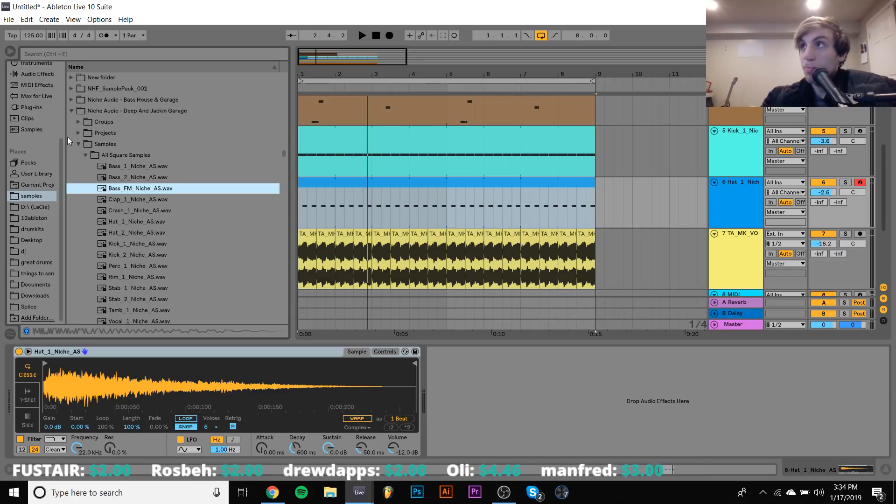
pyautogui.press('Down')
pyautogui.press('Down')
pyautogui.press('Down')
pyautogui.press('Down')
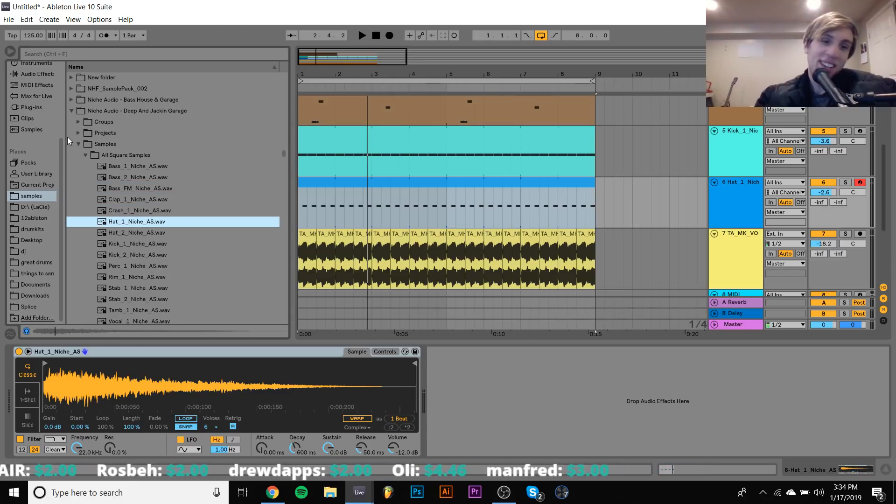
pyautogui.press('Up')
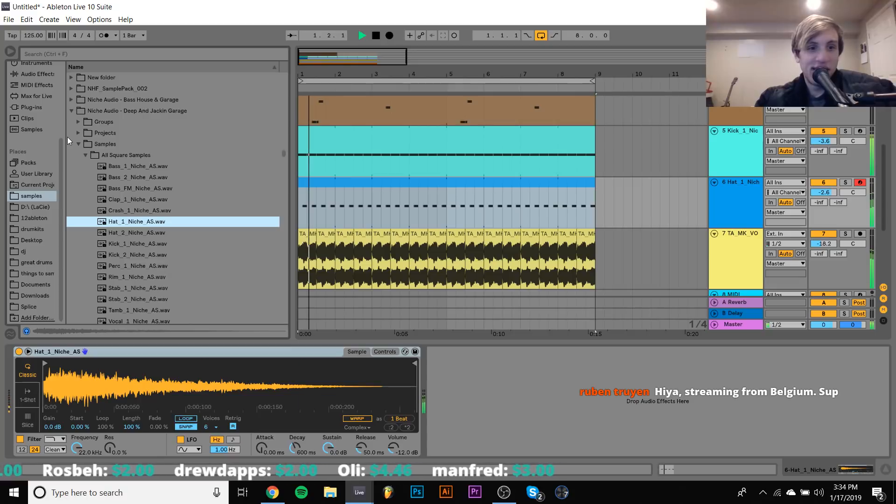
pyautogui.press('Up')
pyautogui.press('Up')
pyautogui.hotkey('ctrl', 'z')
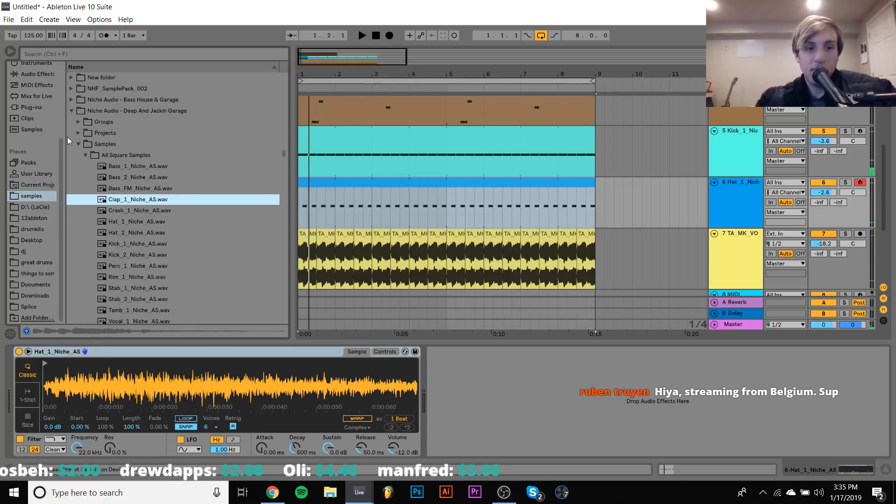
# Add a MIDI track below the hat track and close the All Square Samples folder
pyautogui.hotkey('ctrl', 'shift', 't')
pyautogui.press('Left')
pyautogui.press('Left')
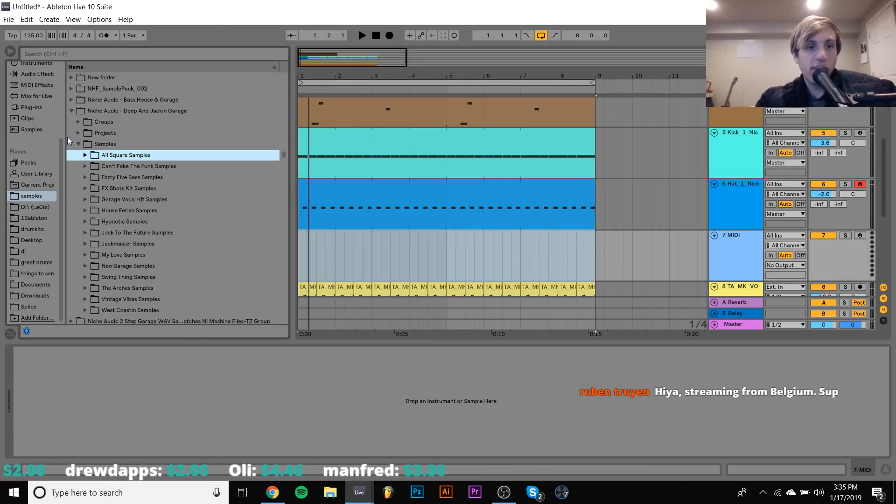
# Audition the bass, chord and clap samples in the Forty Five Bass Samples folder
pyautogui.press('Down')
pyautogui.press('Down')
pyautogui.press('Right')
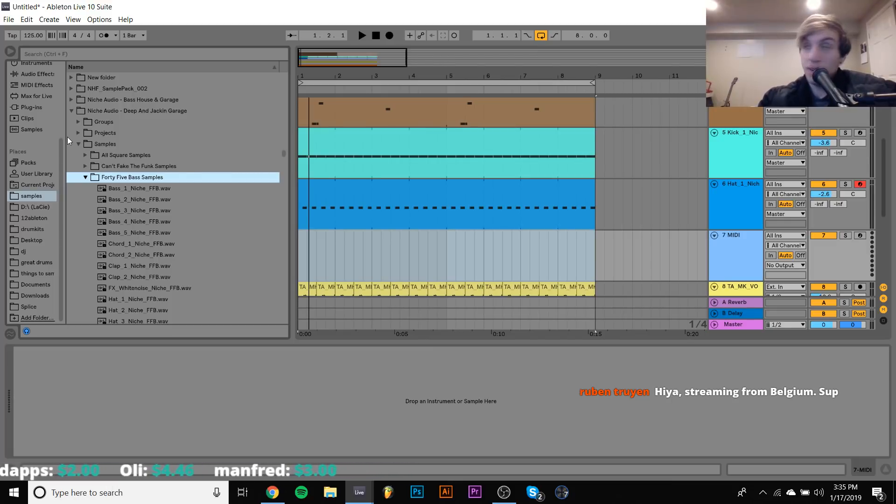
pyautogui.press('Down')
pyautogui.press('Down')
pyautogui.press('Down')
pyautogui.press('Down')
pyautogui.press('Up')
pyautogui.press('Up')
pyautogui.press('Up')
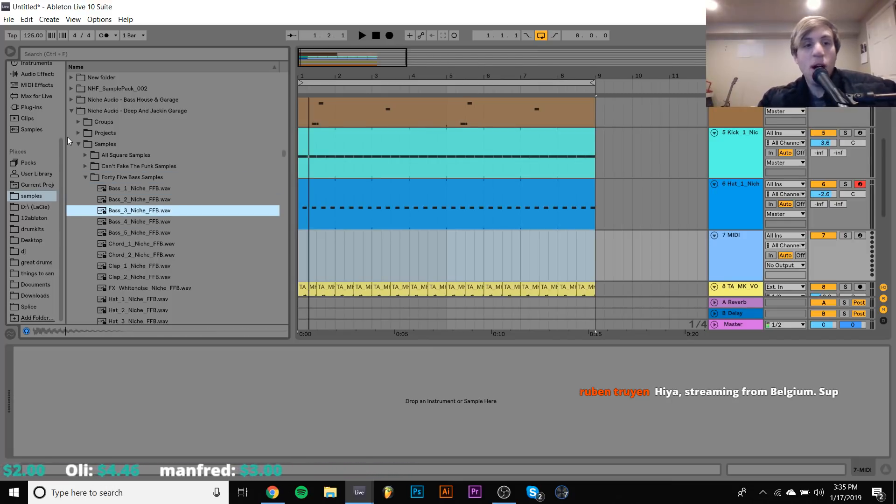
pyautogui.press('Down')
pyautogui.press('Down')
pyautogui.press('Down')
pyautogui.press('Down')
pyautogui.press('Down')
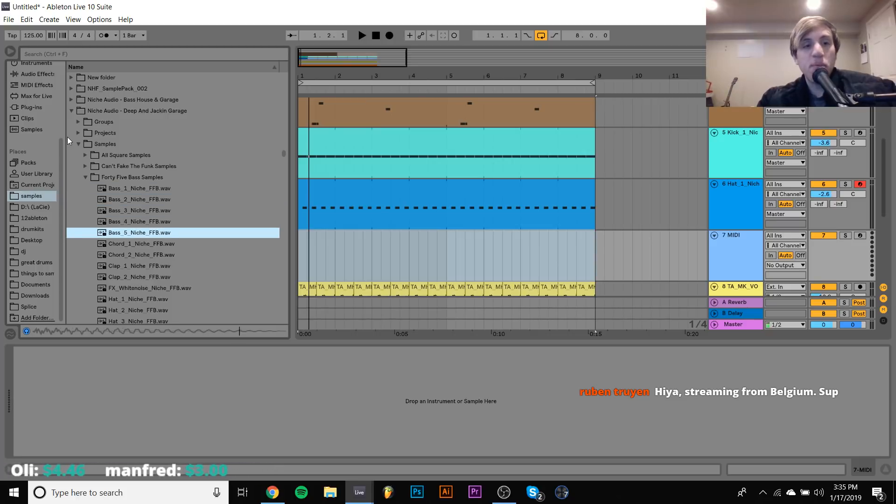
pyautogui.press('Down')
pyautogui.press('Down')
pyautogui.press('Down')
pyautogui.press('Down')
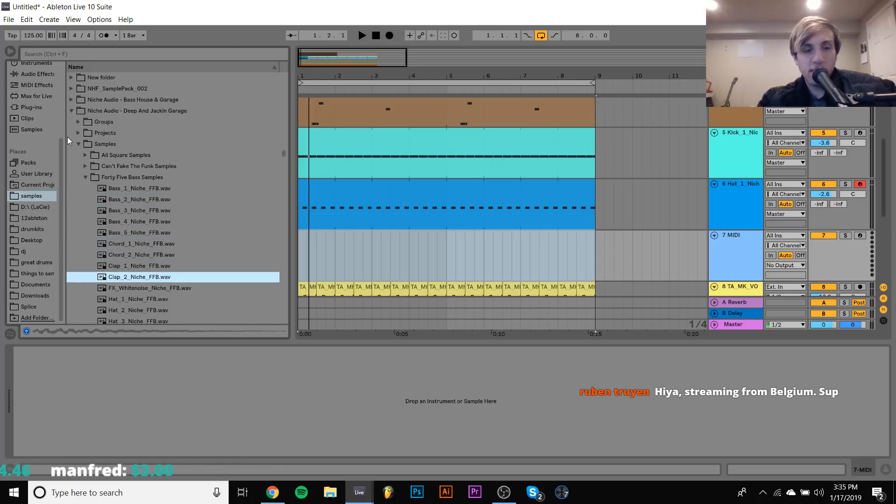
# Look through the FX Shots Kit and Garage Vocal Kit sample folders for a clap, then close the Deep And Jackin Garage pack
pyautogui.press('Up')
pyautogui.press('Left')
pyautogui.press('Left')
pyautogui.press('Down')
pyautogui.press('Right')
pyautogui.press('Down')
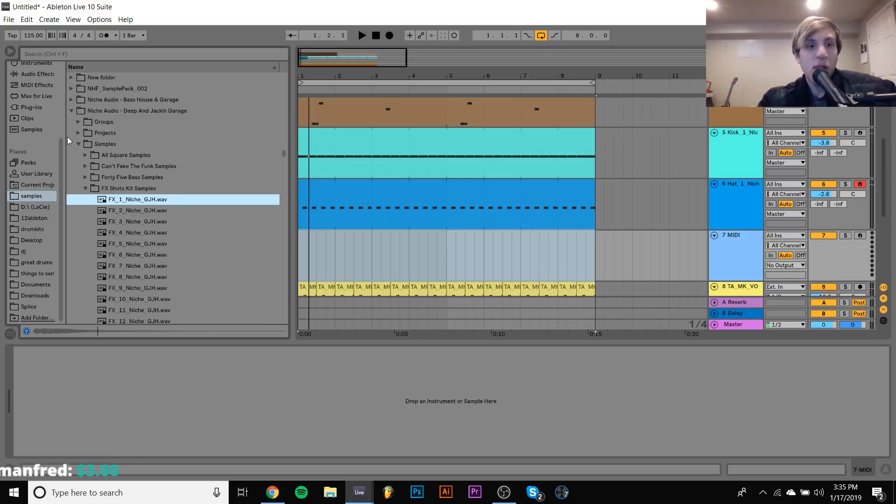
pyautogui.press('Left')
pyautogui.press('Left')
pyautogui.press('Down')
pyautogui.press('Right')
pyautogui.press('Down')
pyautogui.press('Left')
pyautogui.press('Left')
pyautogui.press('Left')
pyautogui.press('Left')
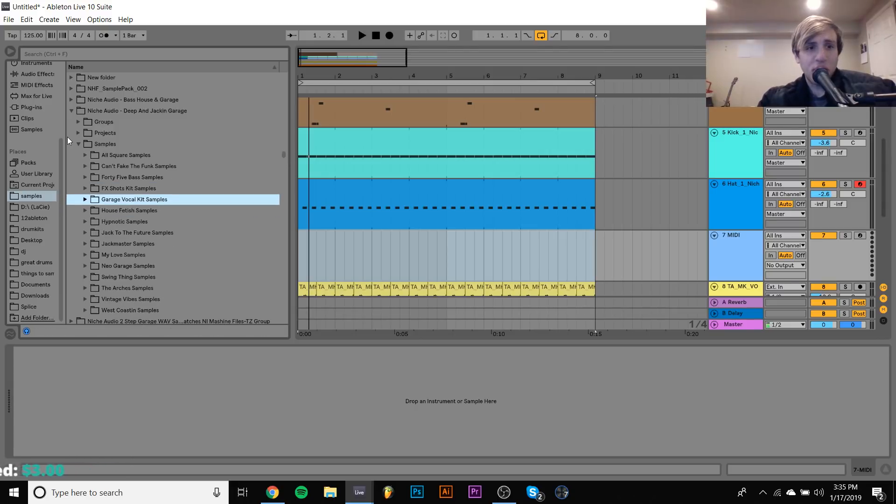
pyautogui.press('Left')
pyautogui.press('Up')
pyautogui.press('Down')
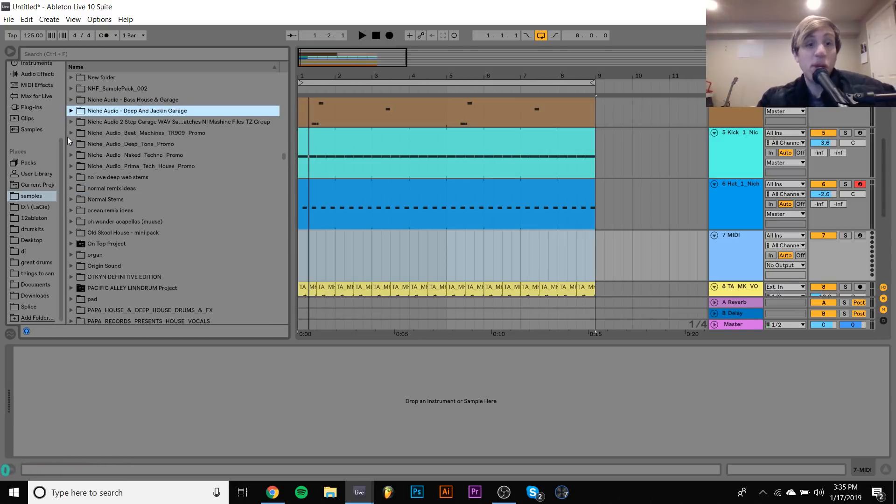
# Open the Groups folder of the Niche Audio - Bass House & Garage pack and browse its kits
pyautogui.press('Left')
pyautogui.press('Down')
pyautogui.press('Down')
pyautogui.press('Up')
pyautogui.press('Up')
pyautogui.press('Up')
pyautogui.press('Right')
pyautogui.press('Down')
pyautogui.press('Down')
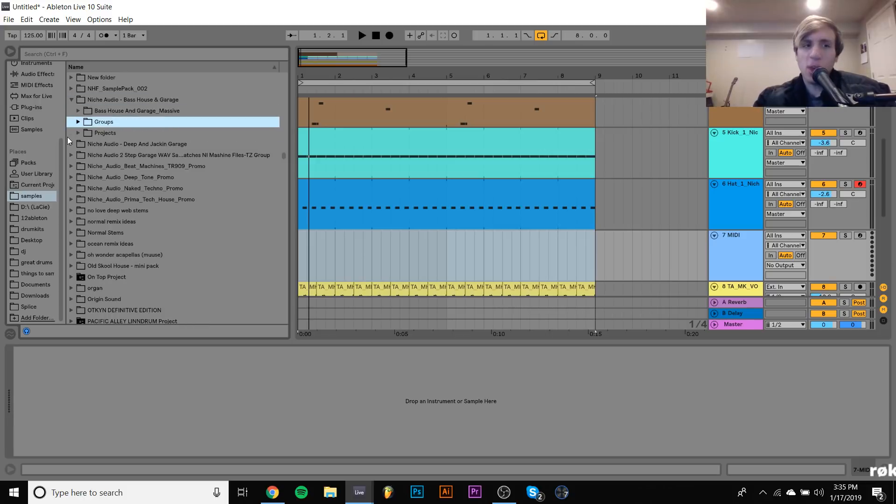
pyautogui.press('Down')
pyautogui.press('Down')
pyautogui.press('Up')
pyautogui.press('Up')
pyautogui.press('Right')
pyautogui.press('Down')
pyautogui.press('Down')
pyautogui.press('Down')
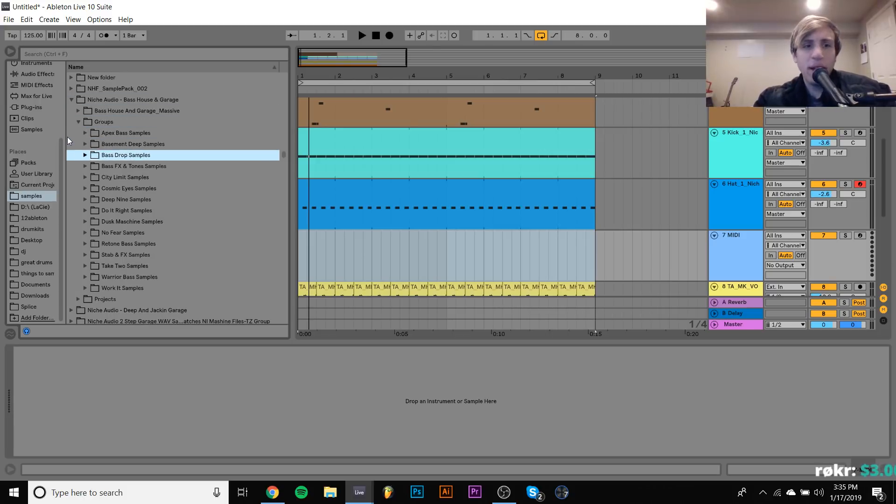
# Load Clap 03_Niche_cl.wav from City Limit Samples onto the new MIDI track
pyautogui.press('Down')
pyautogui.press('Down')
pyautogui.press('Right')
pyautogui.press('Down')
pyautogui.press('Down')
pyautogui.press('Down')
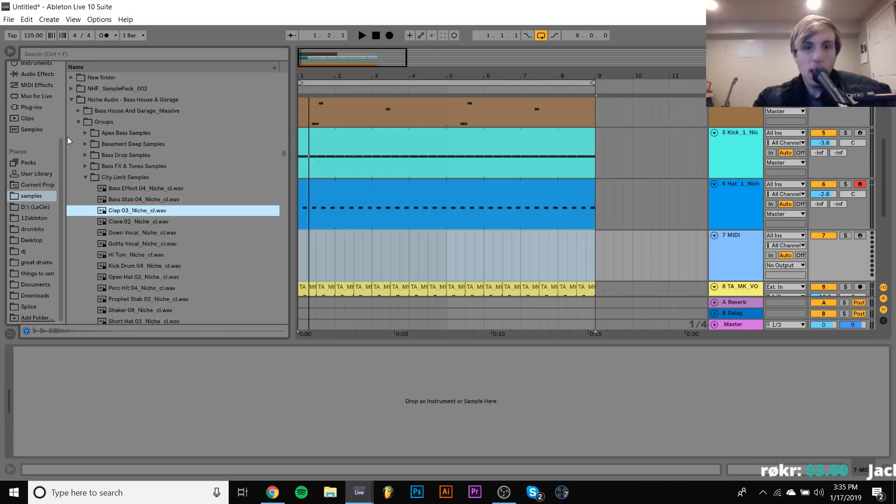
pyautogui.press('Return')
# Load Clap 01_Niche_bd.wav from the Bass Drop Samples folder as the clap track's sound
pyautogui.press('Left')
pyautogui.press('Up')
pyautogui.press('Right')
pyautogui.press('Up')
pyautogui.press('Right')
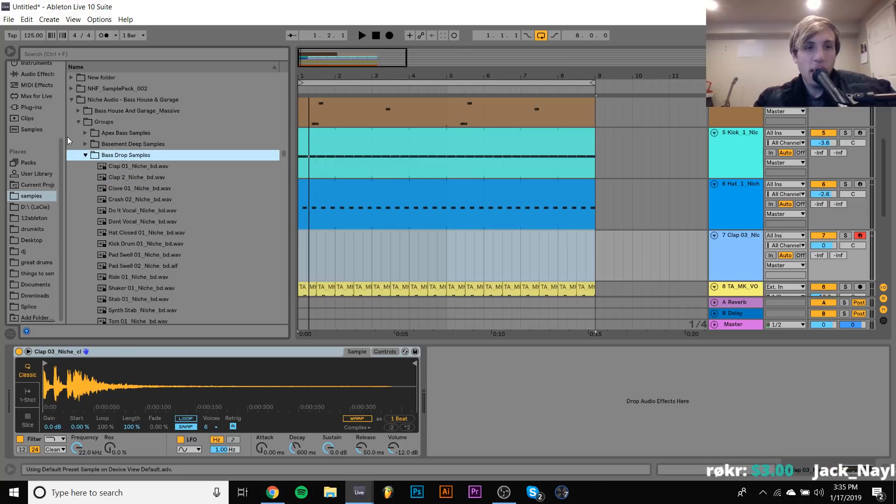
pyautogui.press('Down')
pyautogui.press('Down')
pyautogui.press('Up')
pyautogui.press('Up')
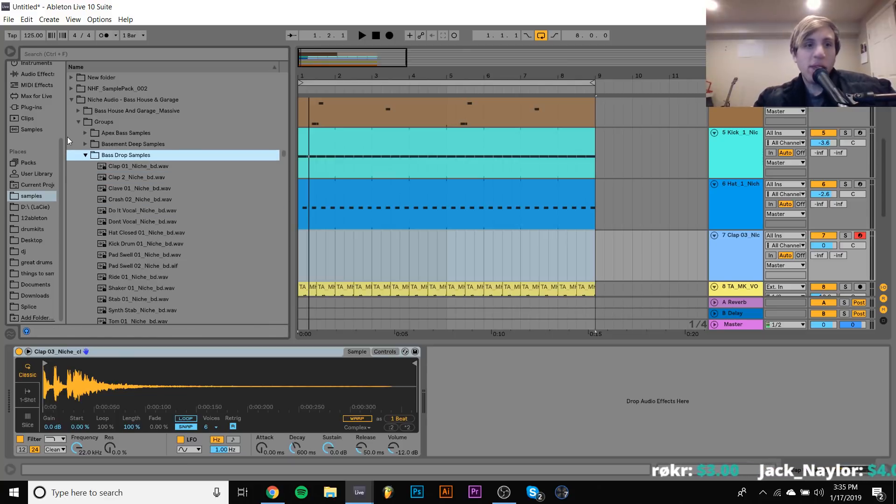
pyautogui.press('Down')
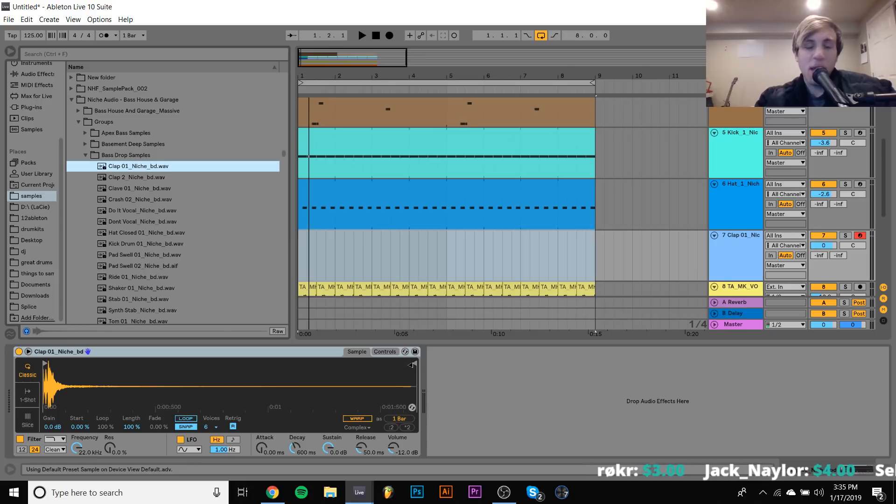
pyautogui.press('Return')
# Shorten the end of the clap sample to about 0.3 s and set its sustain to -14 dB
pyautogui.moveTo(414, 364); pyautogui.dragTo(117, 364)
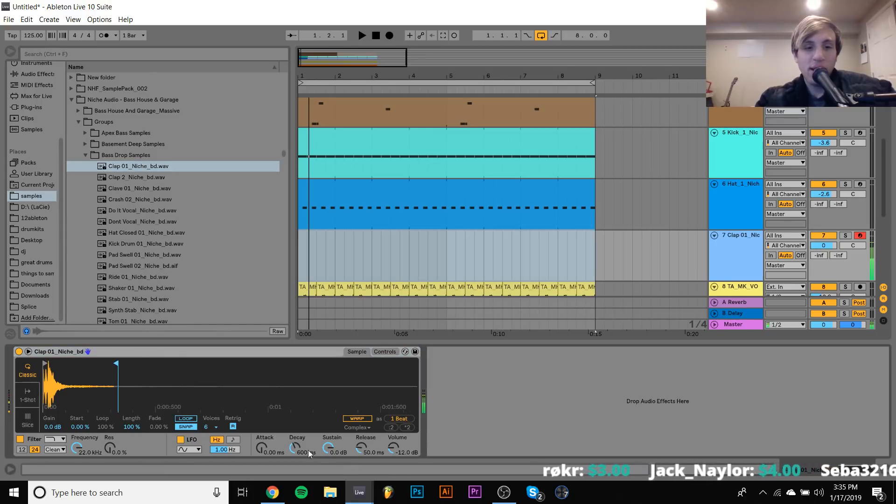
pyautogui.moveTo(329, 452); pyautogui.dragTo(327, 450)
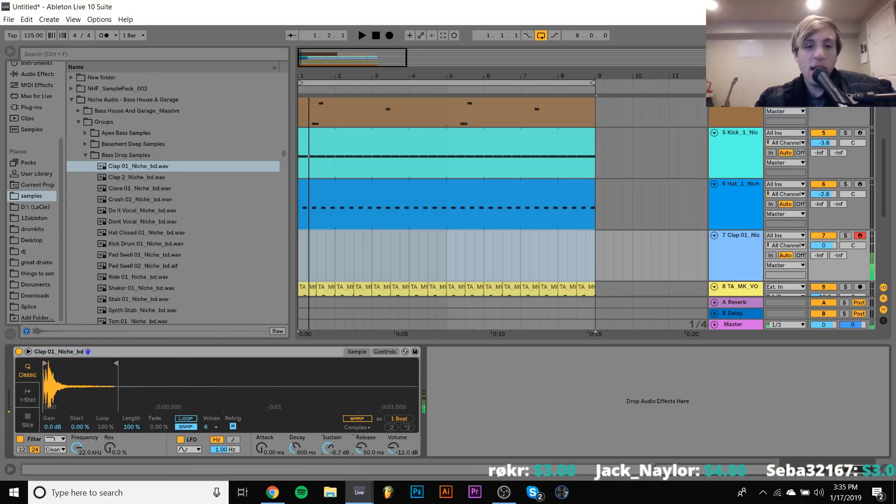
# Create a one-bar MIDI clip at bar 1 of the clap track and add a C3 note about one beat long at 1.2
pyautogui.moveTo(334, 261); pyautogui.dragTo(299, 262)
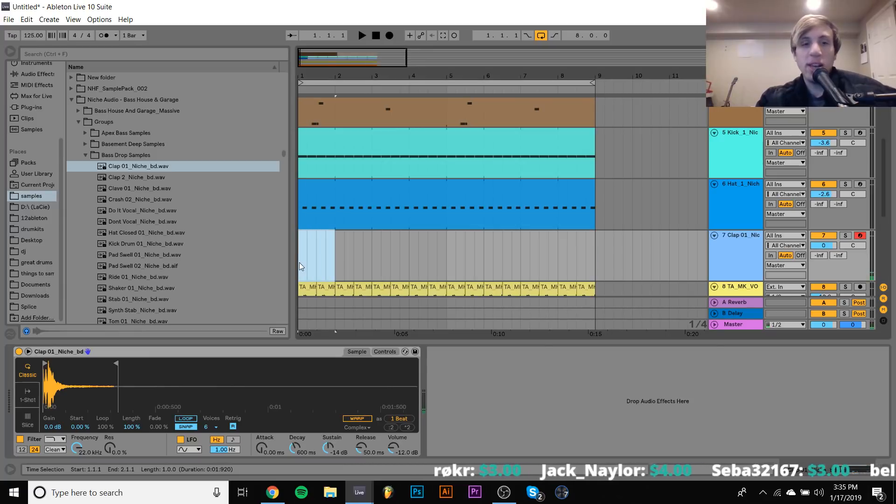
pyautogui.hotkey('ctrl', 'shift', 'm')
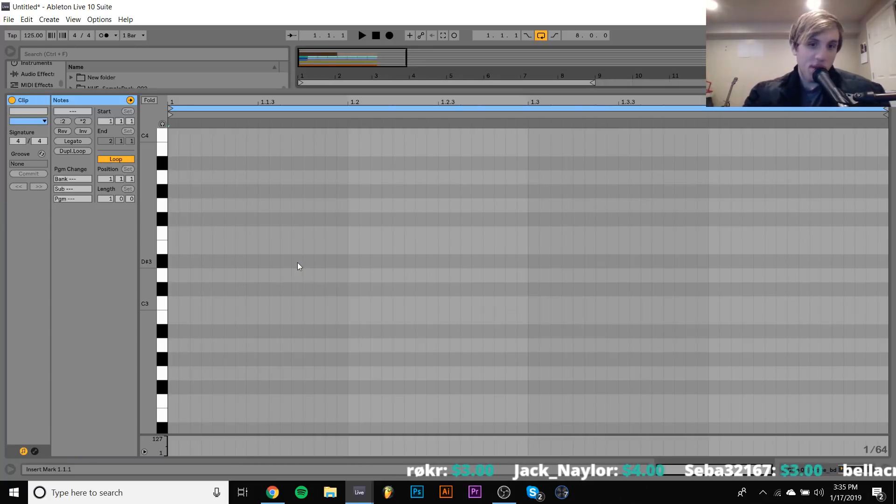
pyautogui.doubleClick(354, 303)
pyautogui.hotkey('shift', 'Right')
pyautogui.hotkey('shift', 'Right')
pyautogui.hotkey('shift', 'Right')
pyautogui.hotkey('shift', 'Right')
pyautogui.hotkey('shift', 'Right')
pyautogui.hotkey('shift', 'Right')
pyautogui.hotkey('shift', 'Right')
pyautogui.hotkey('shift', 'Right')
pyautogui.hotkey('shift', 'Right')
pyautogui.hotkey('shift', 'Right')
pyautogui.hotkey('shift', 'Right')
pyautogui.hotkey('shift', 'Right')
pyautogui.hotkey('shift', 'Right')
pyautogui.hotkey('shift', 'Right')
pyautogui.hotkey('shift', 'Right')
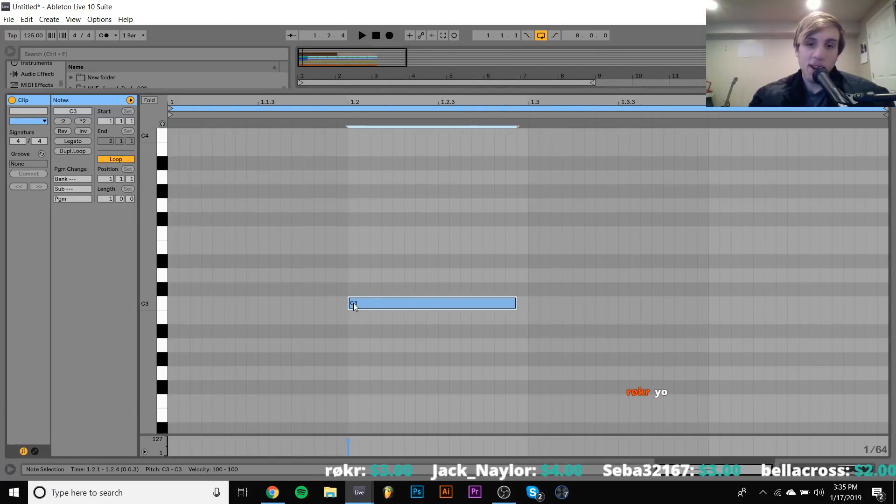
# Transpose the clap note down to A#2 and duplicate it to beat 1.4
pyautogui.press('Down')
pyautogui.hotkey('shift', 'Left')
pyautogui.press('Down')
pyautogui.moveTo(353, 303); pyautogui.dragTo(704, 425)
pyautogui.hotkey('ctrl', 'd')
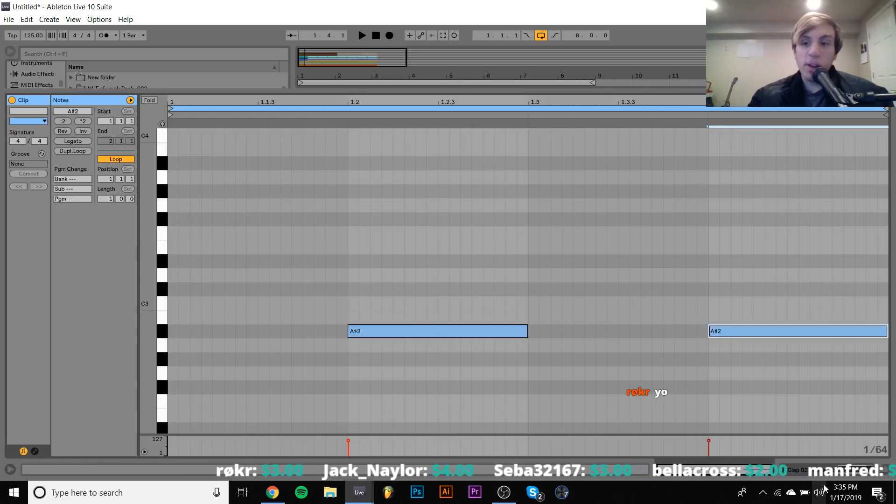
# Extend the one-bar clap clip to the end of bar 8 and set the clap track's volume to -2.1 dB
pyautogui.click(823, 470)
pyautogui.moveTo(335, 111); pyautogui.dragTo(595, 110)
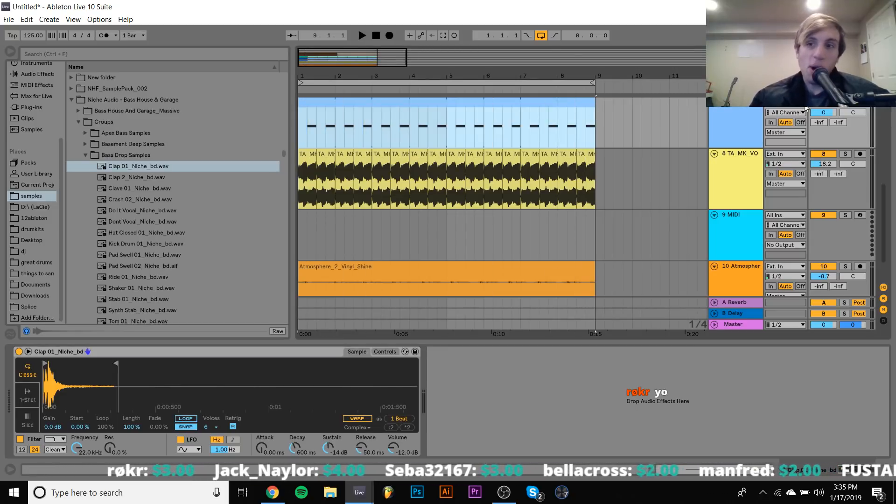
pyautogui.moveTo(823, 113); pyautogui.dragTo(823, 122)
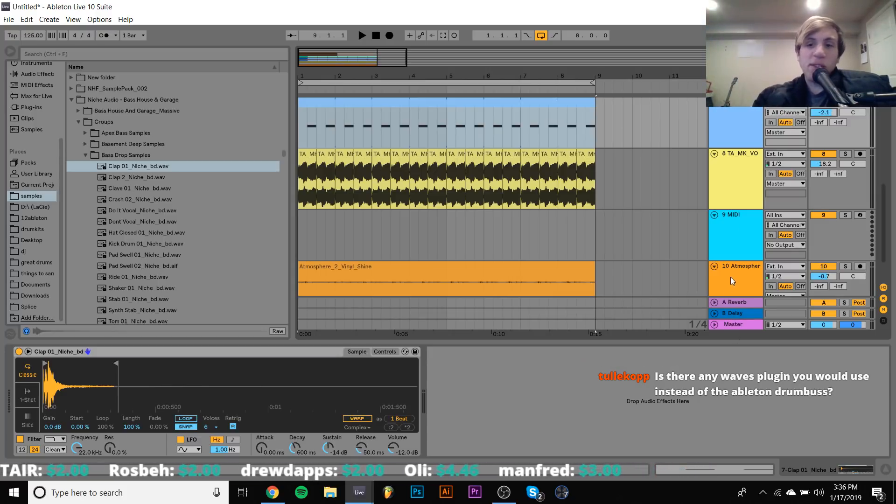
# Show the kick track's devices and, during loop playback, raise the clap track's volume to 3.6 dB
pyautogui.scroll(5, 733, 270)
pyautogui.scroll(-1, 737, 226)
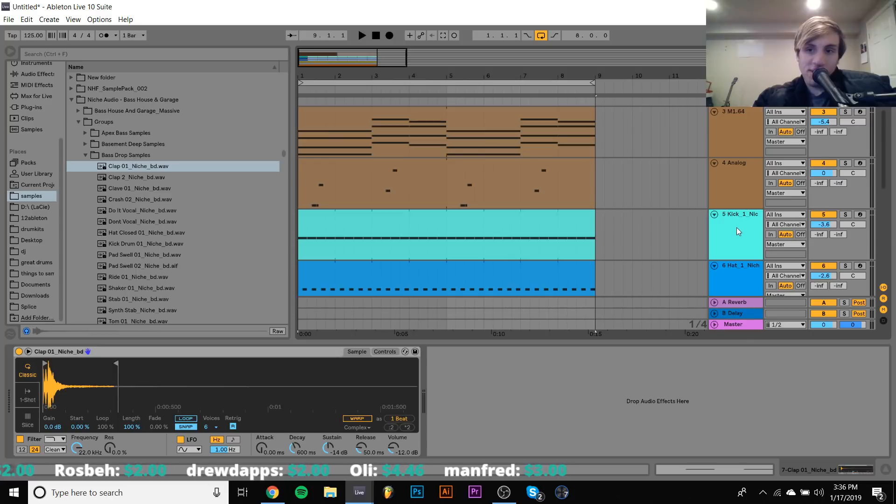
pyautogui.click(736, 230)
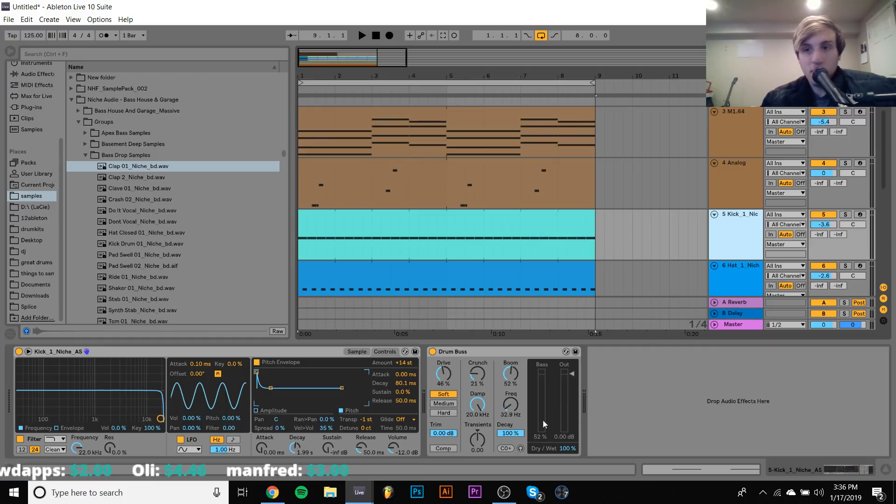
pyautogui.press('space')
pyautogui.scroll(-5, 716, 276)
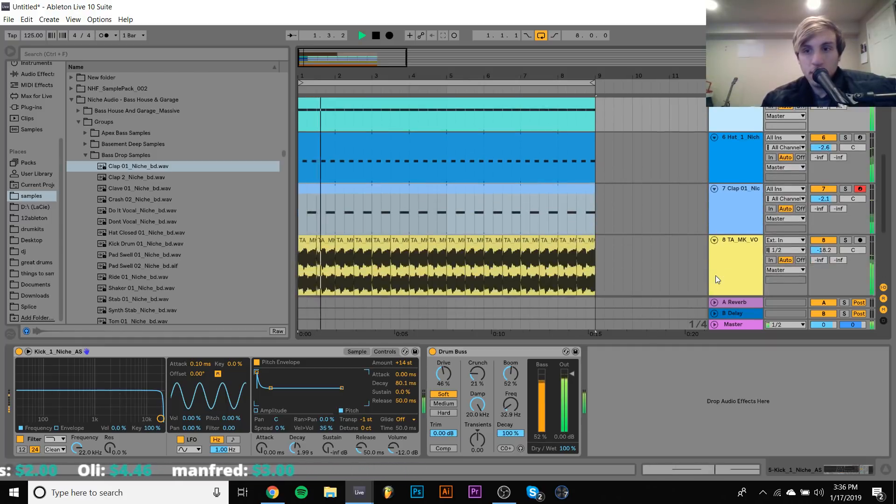
pyautogui.moveTo(824, 199); pyautogui.dragTo(824, 185)
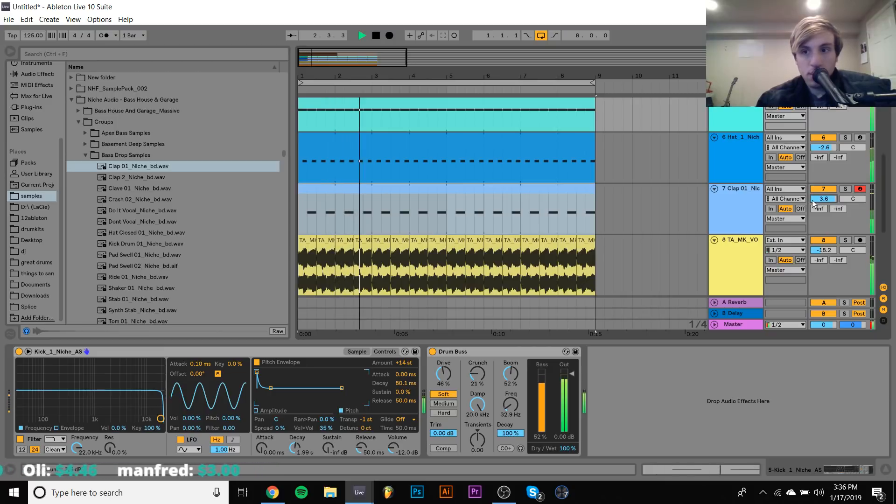
# Replace the clap track's sample with Clap 06_Niche_ce.wav from the Cosmic Eyes Samples folder and play the loop
pyautogui.click(734, 215)
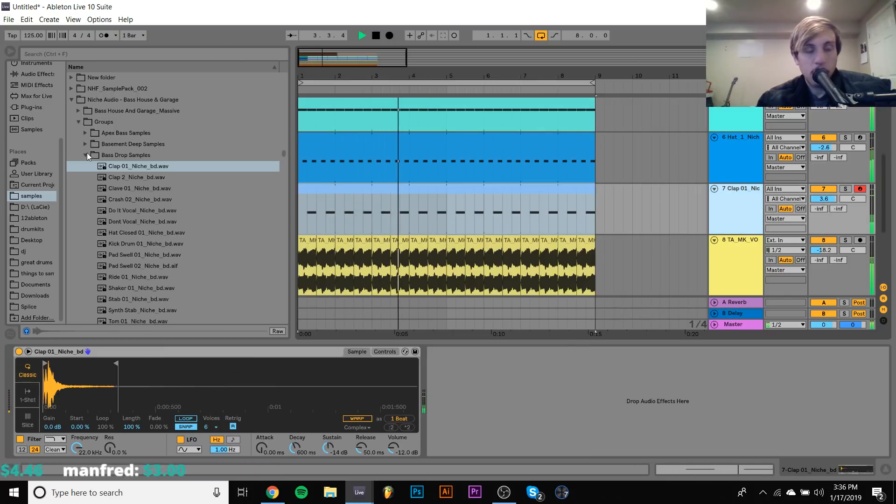
pyautogui.press('space')
pyautogui.press('Left')
pyautogui.press('Left')
pyautogui.press('Down')
pyautogui.press('Down')
pyautogui.press('Down')
pyautogui.press('Right')
pyautogui.press('Down')
pyautogui.press('Down')
pyautogui.press('Down')
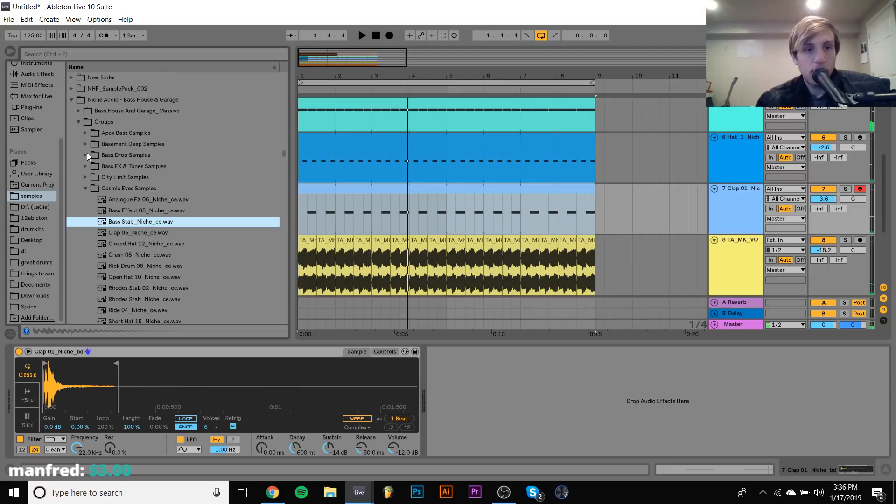
pyautogui.press('Down')
pyautogui.press('Return')
pyautogui.press('space')
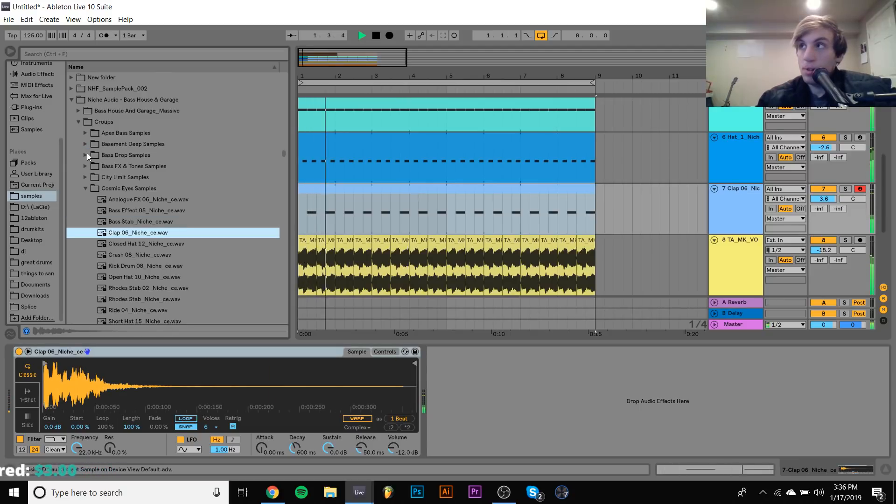
# Lower the volume of all tracks together, bringing the clap to 0.3 dB and the kick to -6.9 dB
pyautogui.click(822, 199)
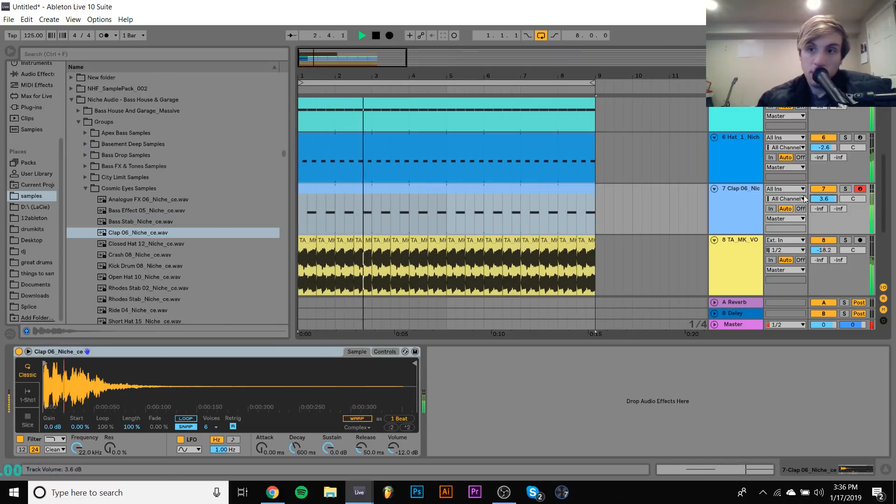
pyautogui.click(733, 197)
pyautogui.hotkey('ctrl', 'a')
pyautogui.moveTo(823, 199); pyautogui.dragTo(823, 206)
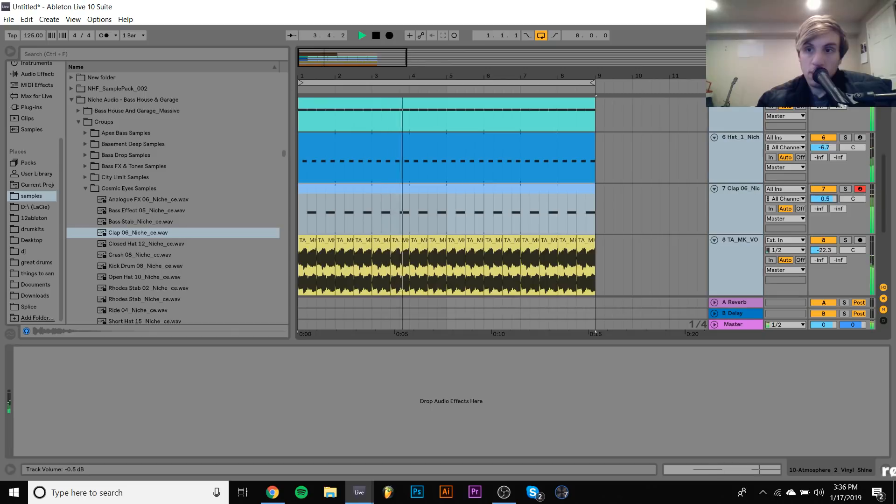
# Set oscillator 1 of the Analog bass to octave -1 and raise the Analog track's volume to -1.4 dB
pyautogui.click(732, 150)
pyautogui.scroll(3, 732, 150)
pyautogui.click(727, 146)
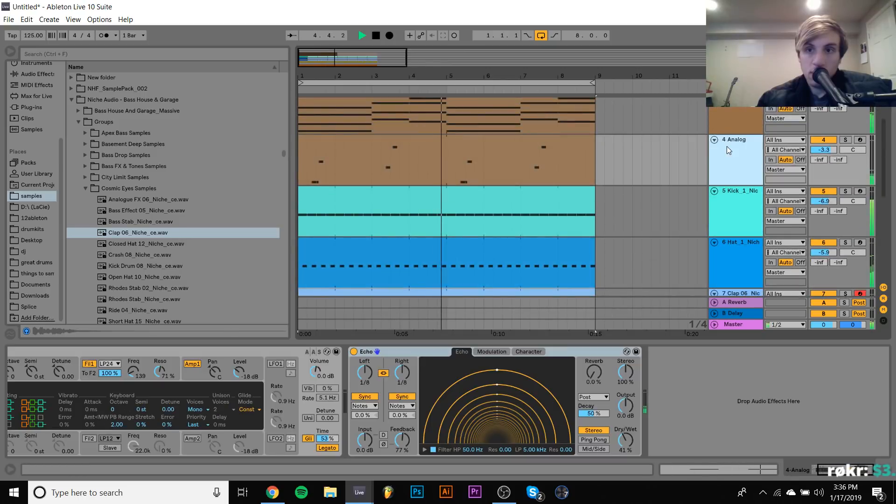
pyautogui.hscroll(-3, 245, 406)
pyautogui.moveTo(95, 371); pyautogui.dragTo(96, 377)
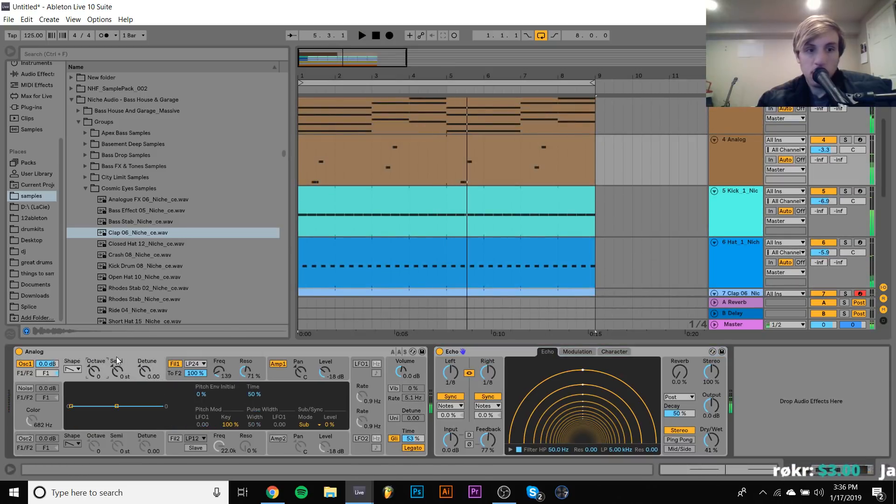
pyautogui.moveTo(823, 150)
pyautogui.mouseDown()
pyautogui.moveTo(824, 142)
pyautogui.moveTo(817, 154)
pyautogui.mouseUp()
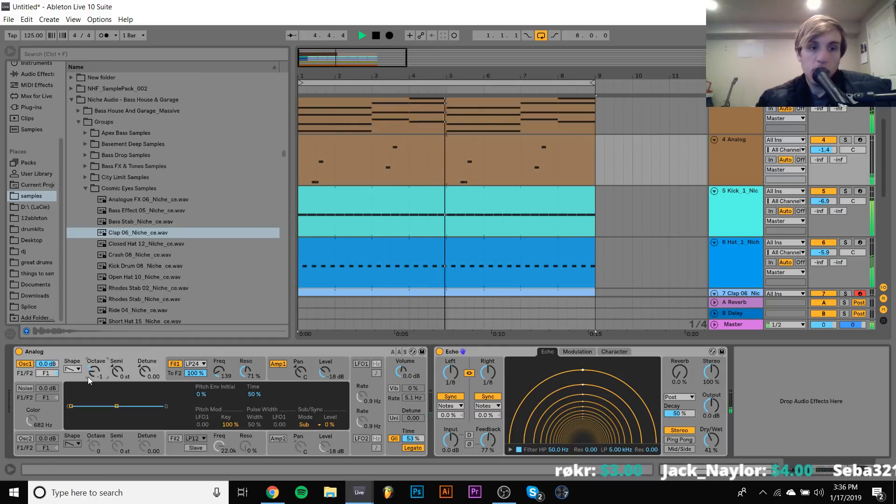
# Return oscillator 1 of the Analog bass to octave 0
pyautogui.moveTo(87, 377); pyautogui.dragTo(88, 371)
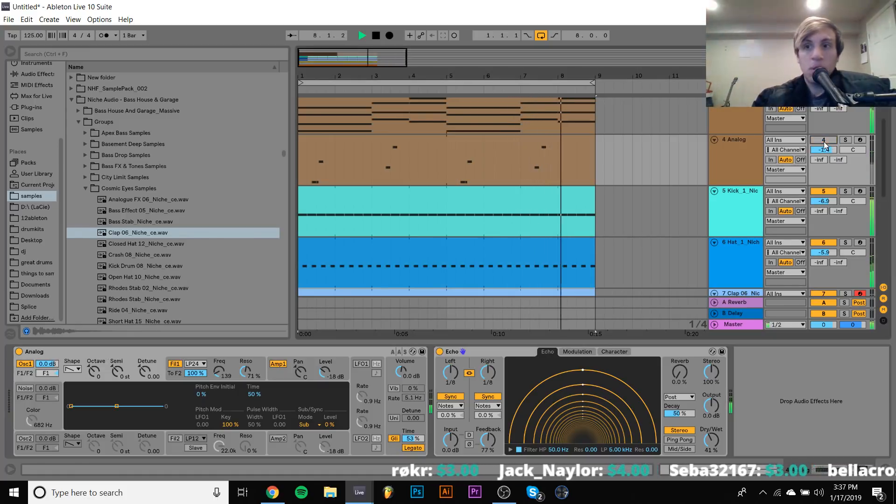
pyautogui.scroll(3, 834, 152)
pyautogui.scroll(-4, 831, 208)
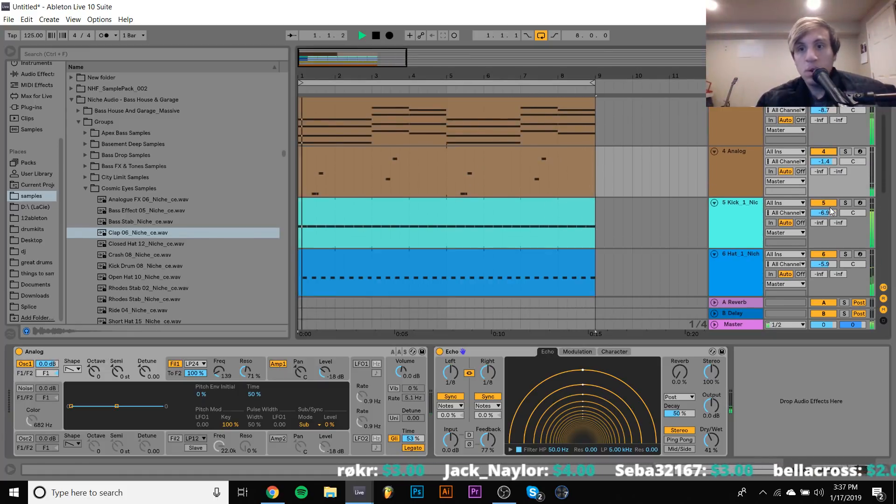
# Select the hat track and preview samples in the Cosmic Eyes Samples folder, including Open Hat 10_Niche_ce.wav
pyautogui.click(745, 250)
pyautogui.press('space')
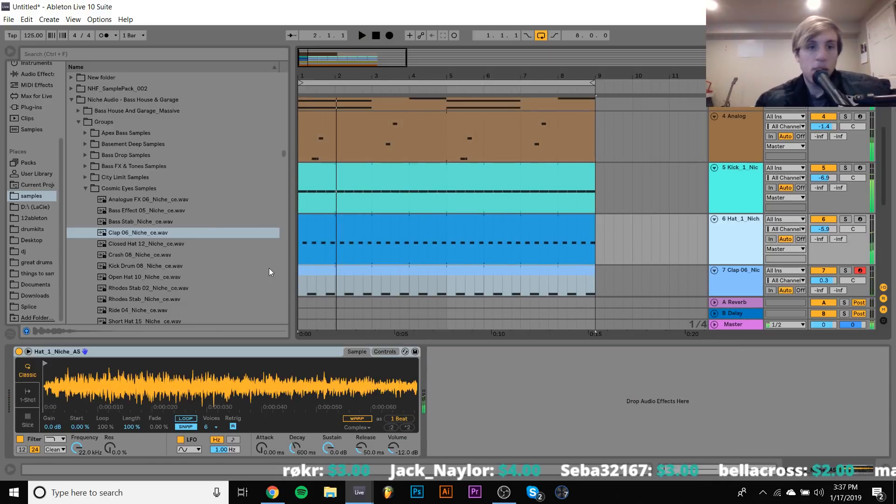
pyautogui.click(125, 254)
pyautogui.press('Down')
pyautogui.press('Down')
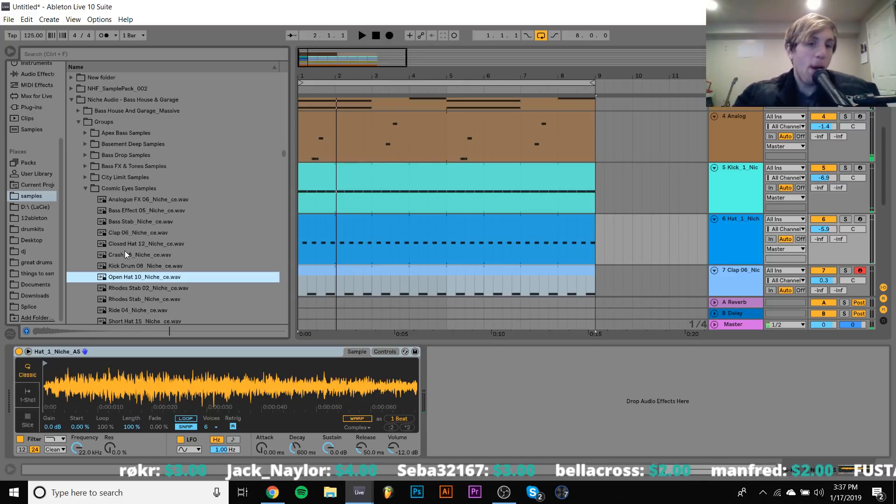
pyautogui.press('Down')
# Replace the hat track's sample with Open Hat 9_Niche_dn.wav from the Deep Nine Samples folder
pyautogui.press('Left')
pyautogui.press('Down')
pyautogui.press('Right')
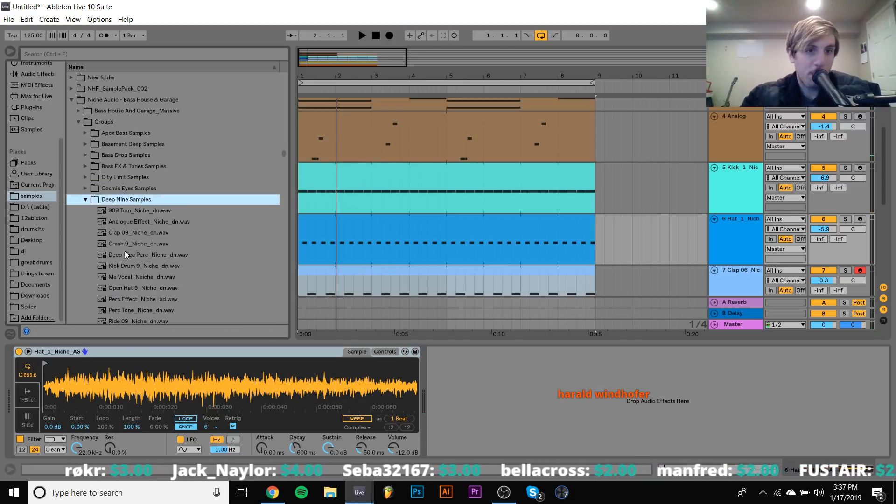
pyautogui.press('Down')
pyautogui.press('Down')
pyautogui.press('Down')
pyautogui.press('Down')
pyautogui.press('Down')
pyautogui.press('Down')
pyautogui.press('Down')
pyautogui.press('Down')
pyautogui.press('Down')
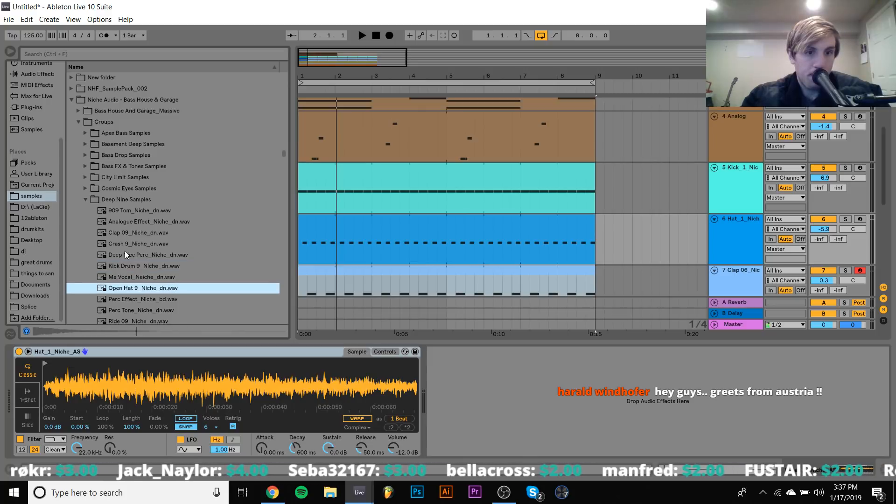
pyautogui.press('Up')
pyautogui.press('Return')
# Raise the open hat track's volume to -2.8 dB while the loop plays
pyautogui.press('space')
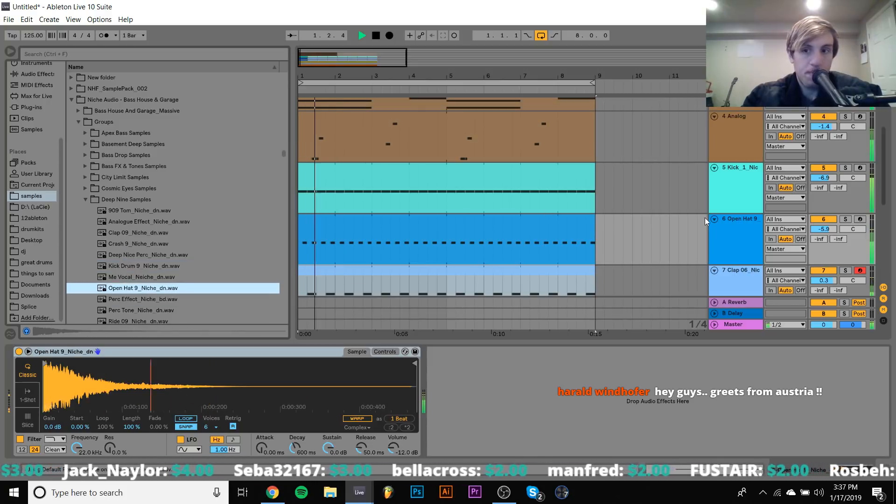
pyautogui.moveTo(827, 229); pyautogui.dragTo(827, 221)
pyautogui.press('space')
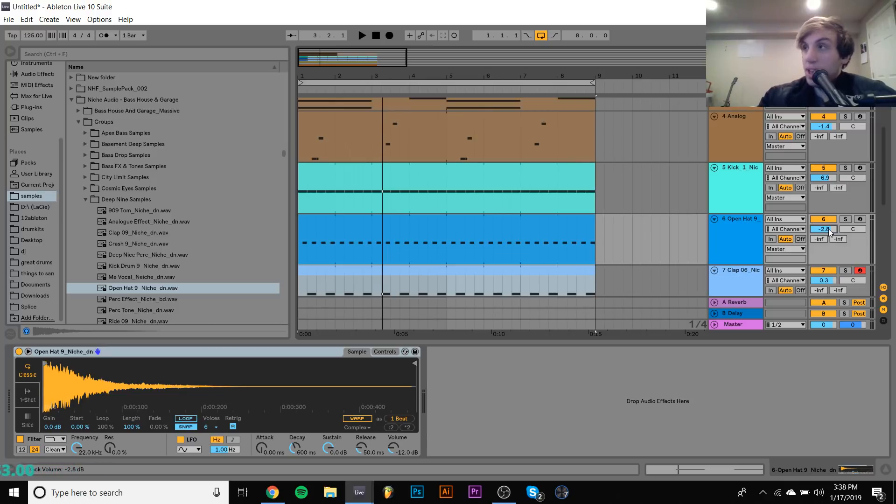
# Shorten the kick's pitch envelope decay to 40.3 ms while the loop plays
pyautogui.press('space')
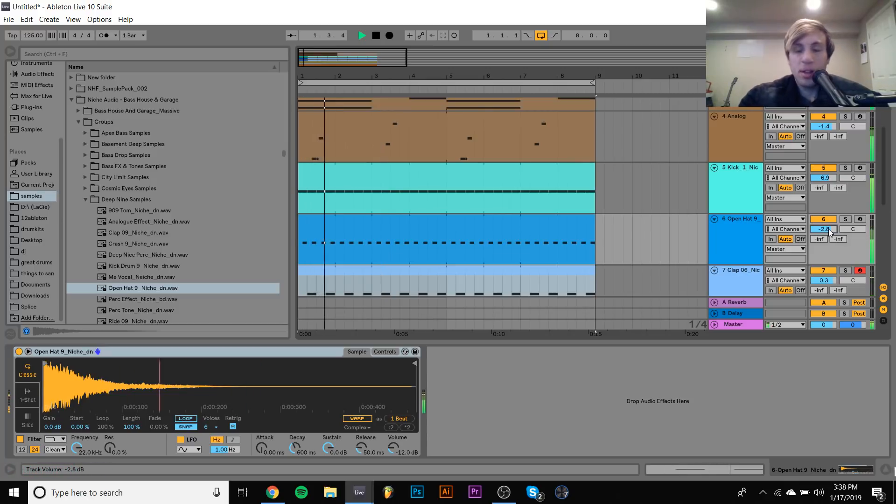
pyautogui.click(744, 199)
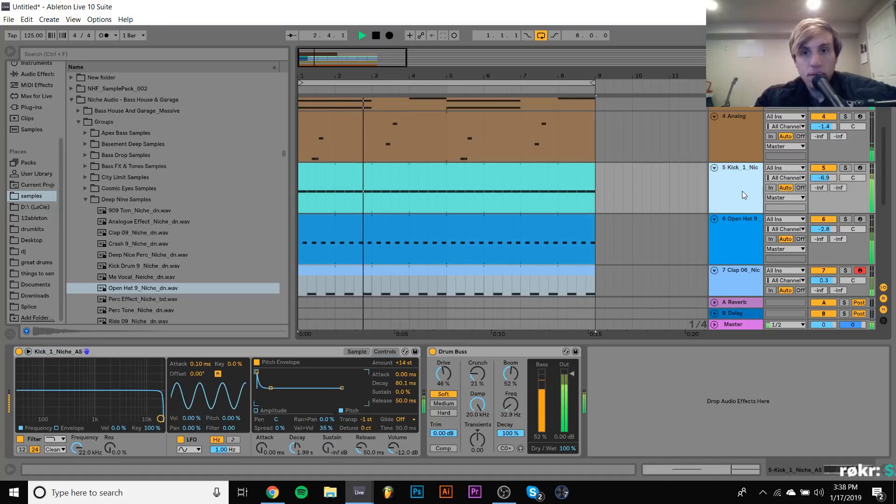
pyautogui.scroll(2, 742, 192)
pyautogui.moveTo(404, 383)
pyautogui.mouseDown()
pyautogui.moveTo(404, 375)
pyautogui.moveTo(403, 387)
pyautogui.mouseUp()
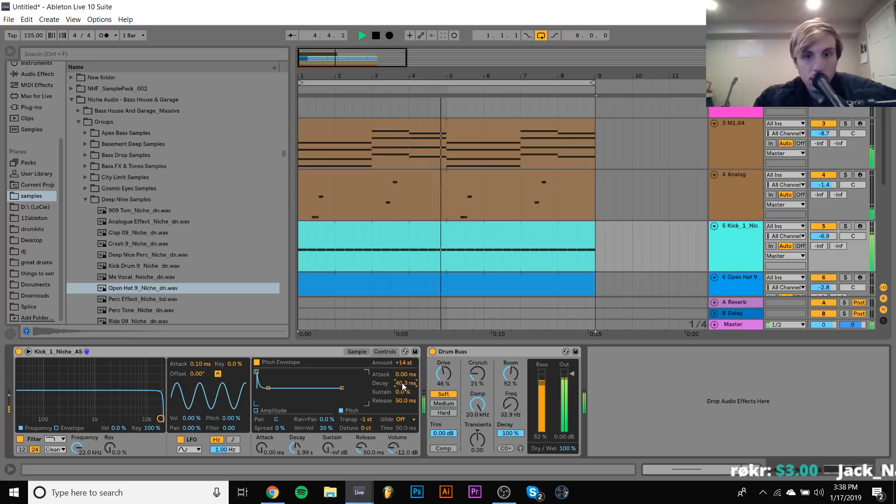
pyautogui.press('space')
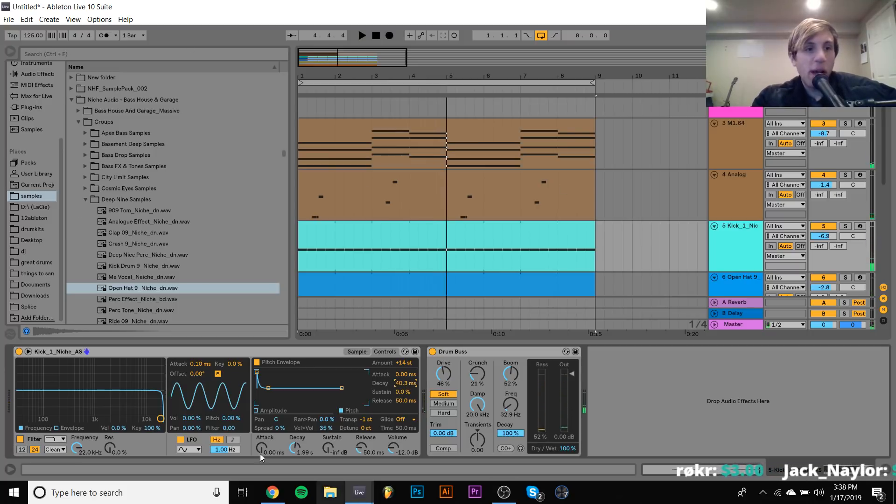
# Preview Dreams With, The Sturdy Track and Chad Brothers.mp3 from the dj folder's Essentials Week 6 as reference tracks
pyautogui.press('space')
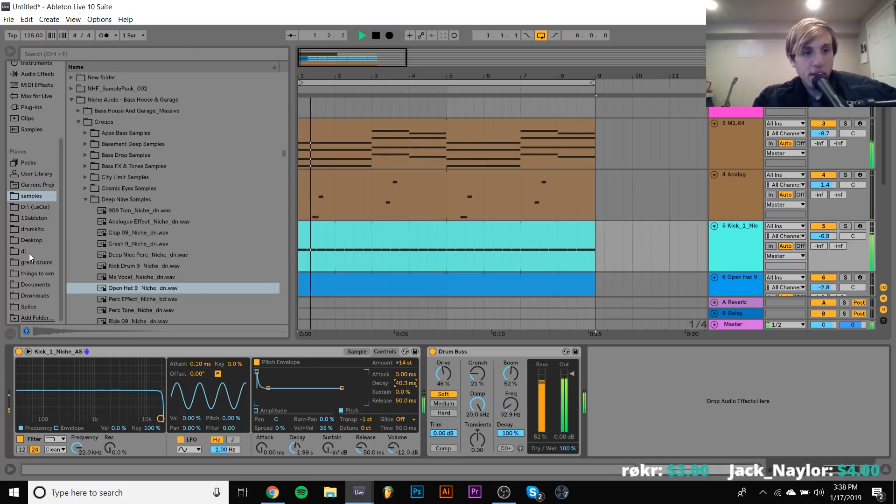
pyautogui.click(29, 253)
pyautogui.click(71, 177)
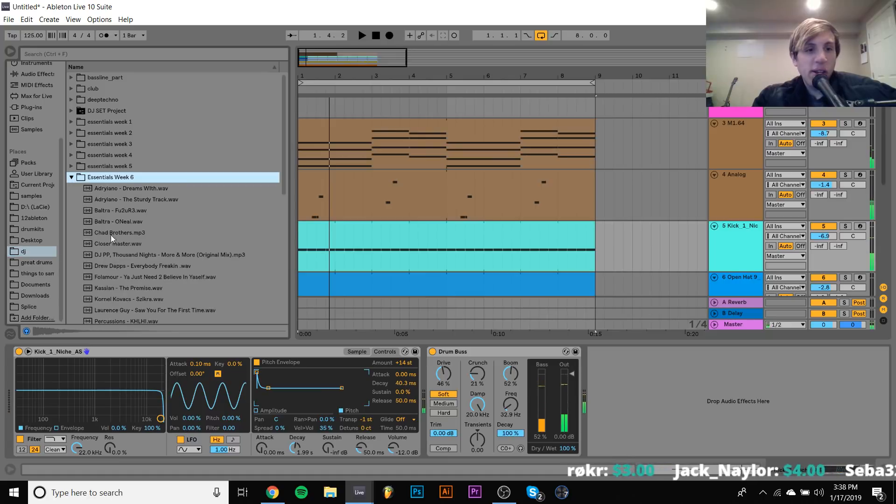
pyautogui.scroll(-1, 105, 237)
pyautogui.click(139, 179)
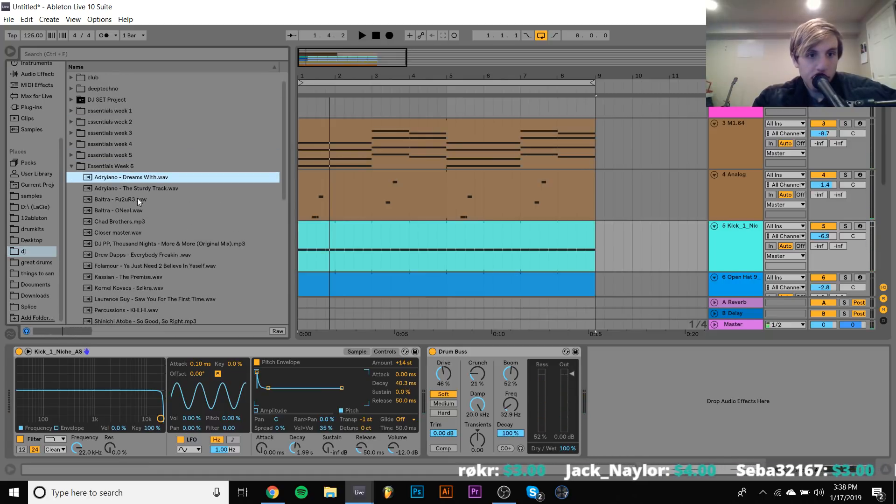
pyautogui.click(139, 189)
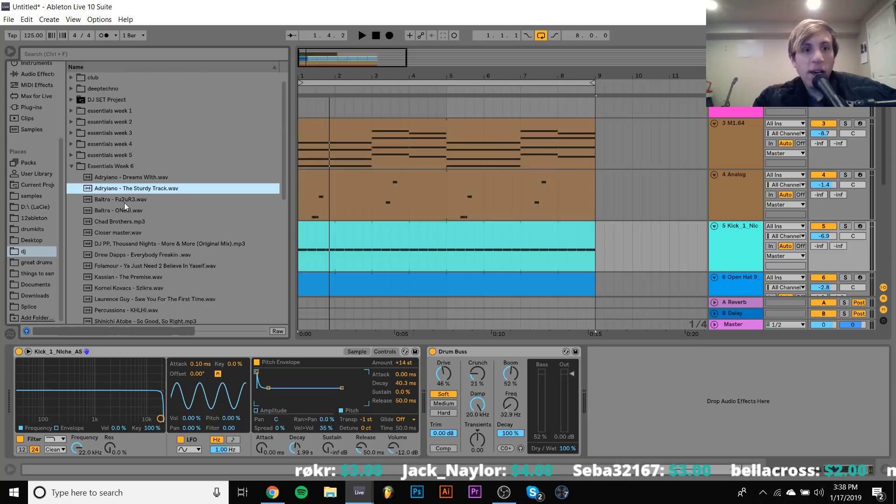
pyautogui.click(125, 221)
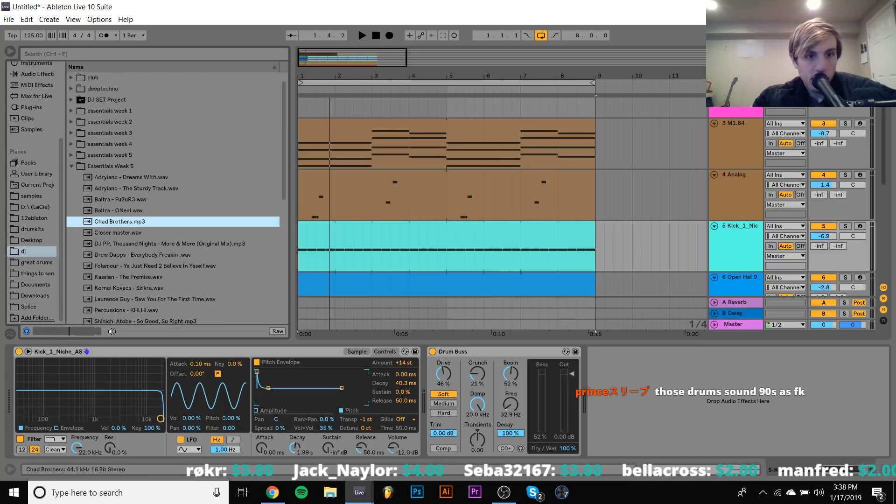
# Preview Ya Just Need 2 Believe In Yaself and So Good, So Right, and play the loop to compare its drums
pyautogui.click(107, 166)
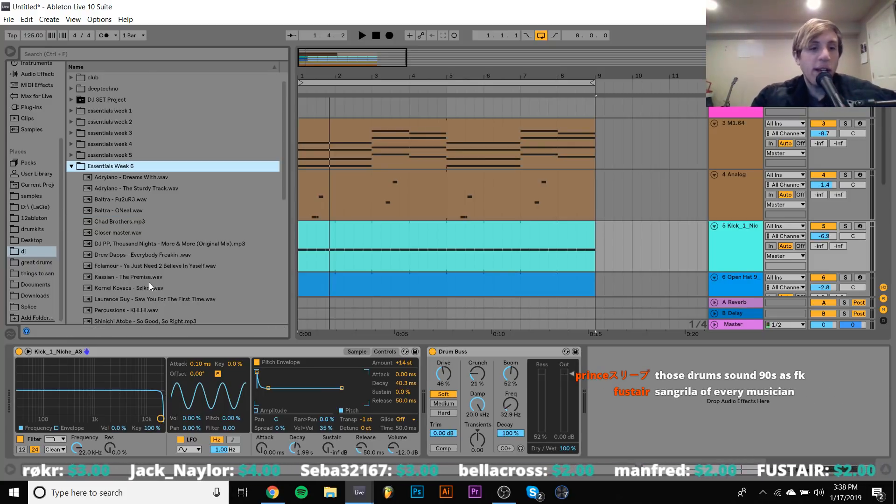
pyautogui.click(138, 266)
pyautogui.scroll(-1, 138, 267)
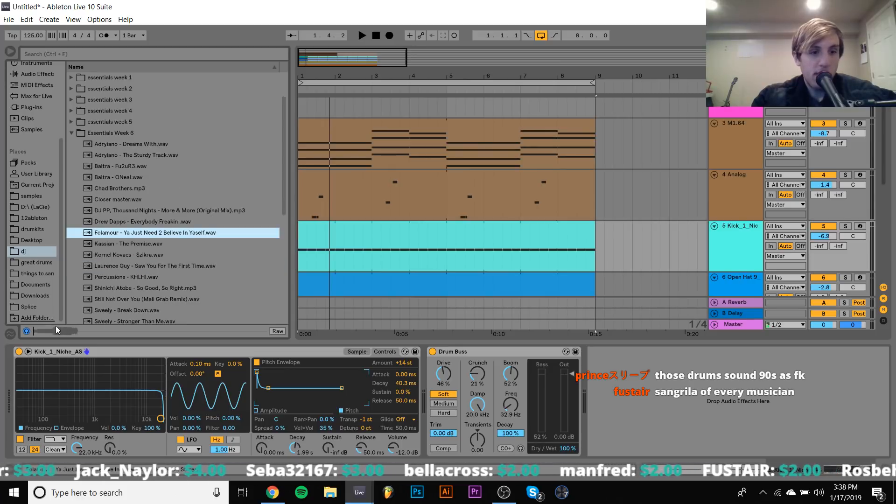
pyautogui.click(158, 287)
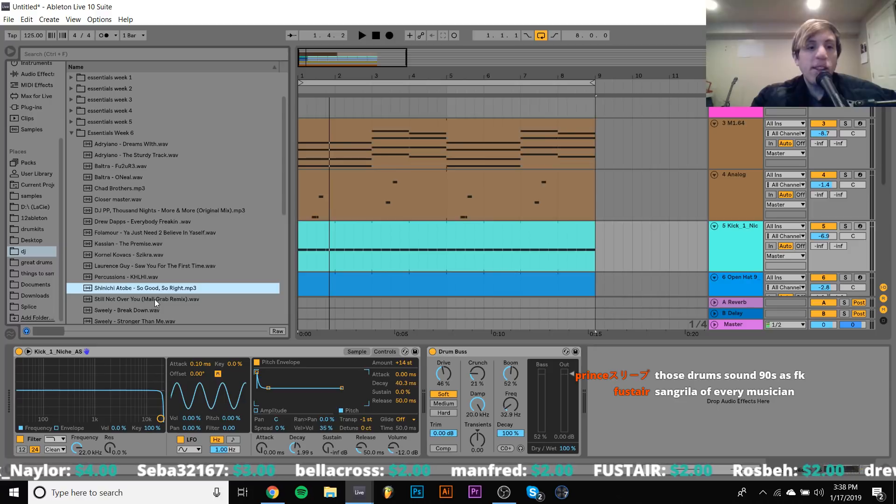
pyautogui.press('space')
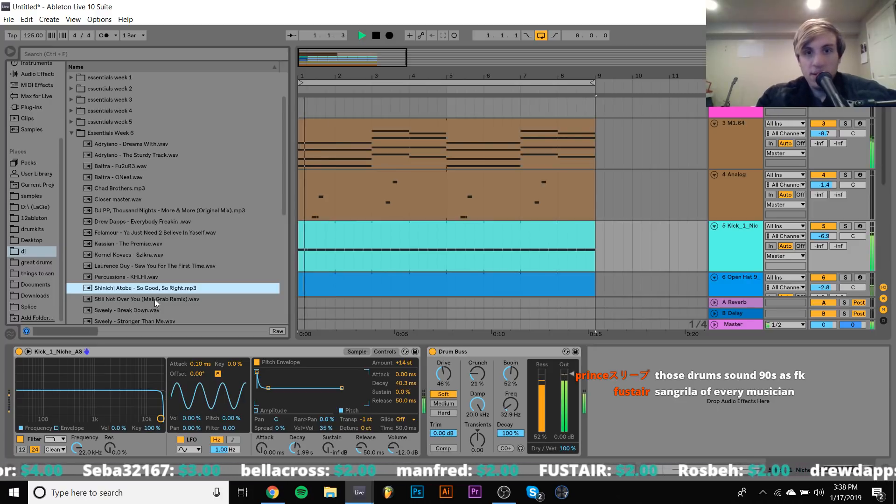
# Stop the loop and preview Szikra, The Premise and More & More (Original Mix) from Essentials Week 6 as reference tracks
pyautogui.click(738, 239)
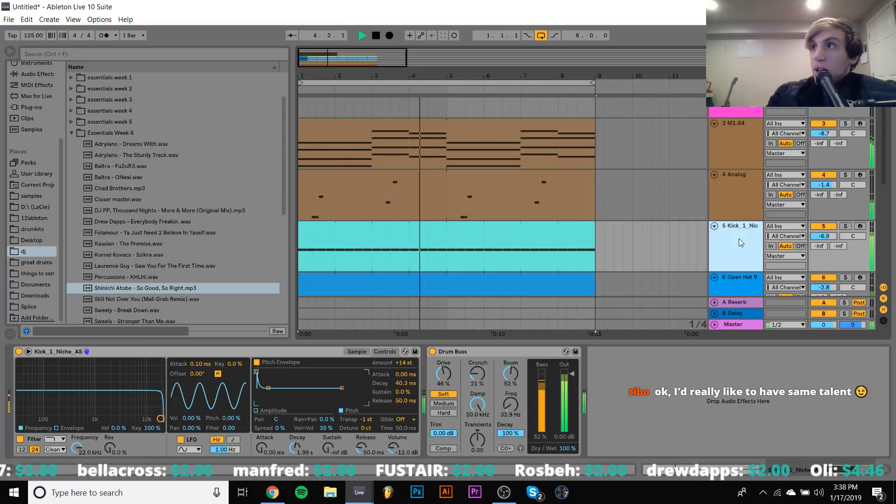
pyautogui.press('space')
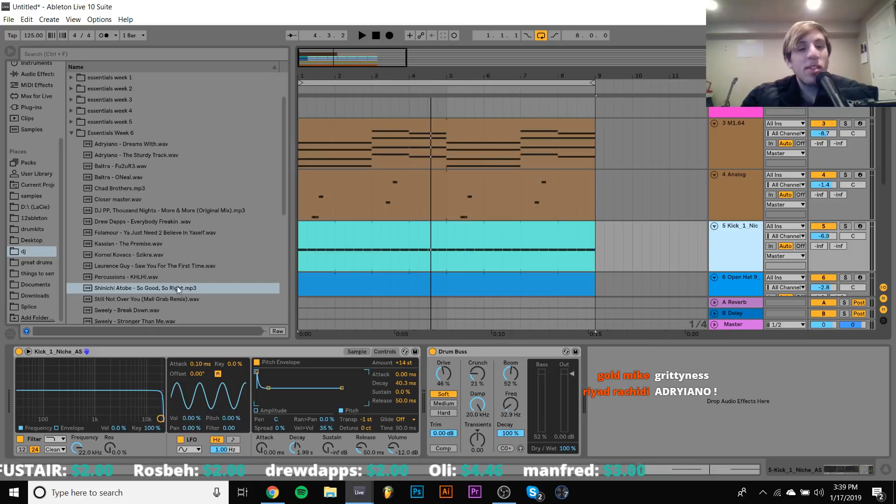
pyautogui.click(155, 257)
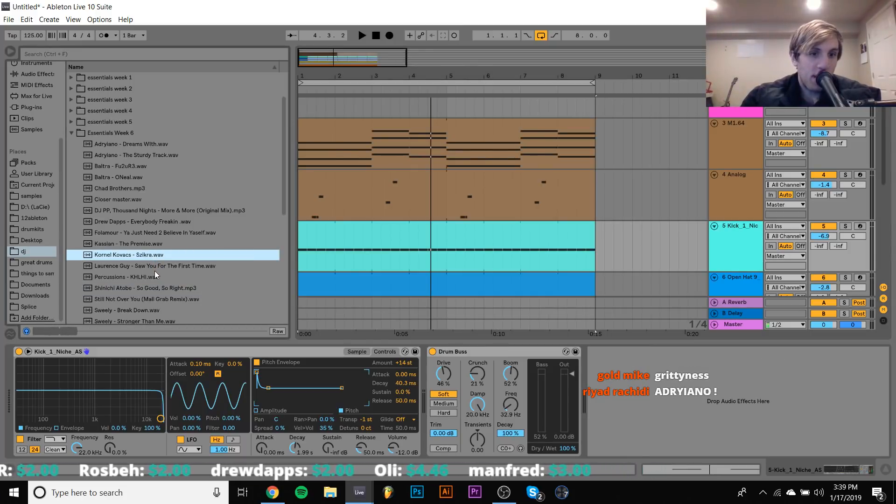
pyautogui.click(131, 241)
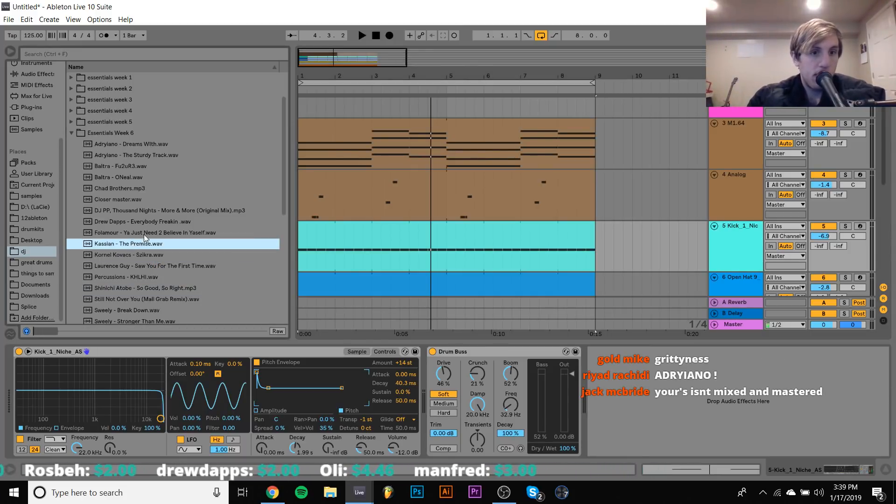
pyautogui.click(130, 210)
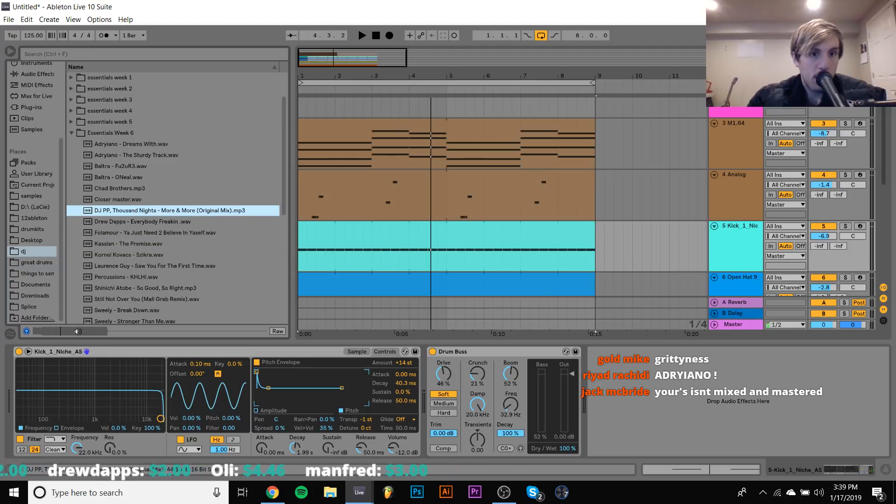
# Play the loop to compare its drums with the reference, and show the kick sampler's Amplitude envelope
pyautogui.press('space')
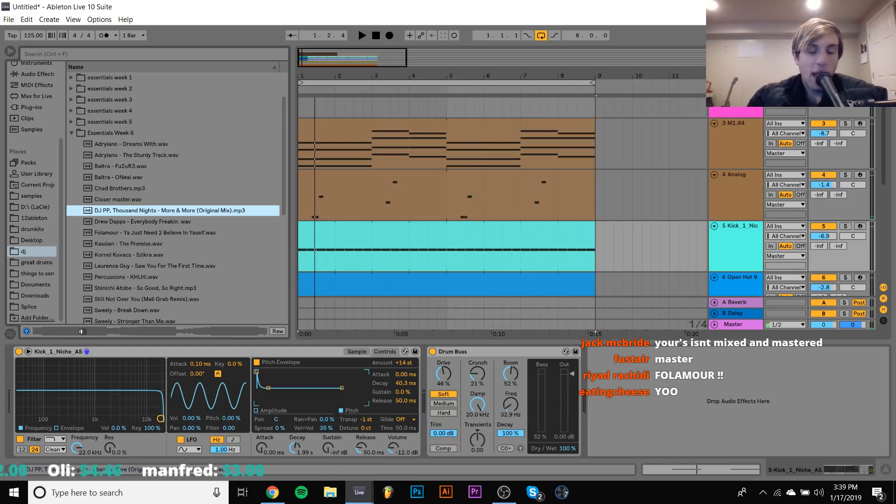
pyautogui.press('space')
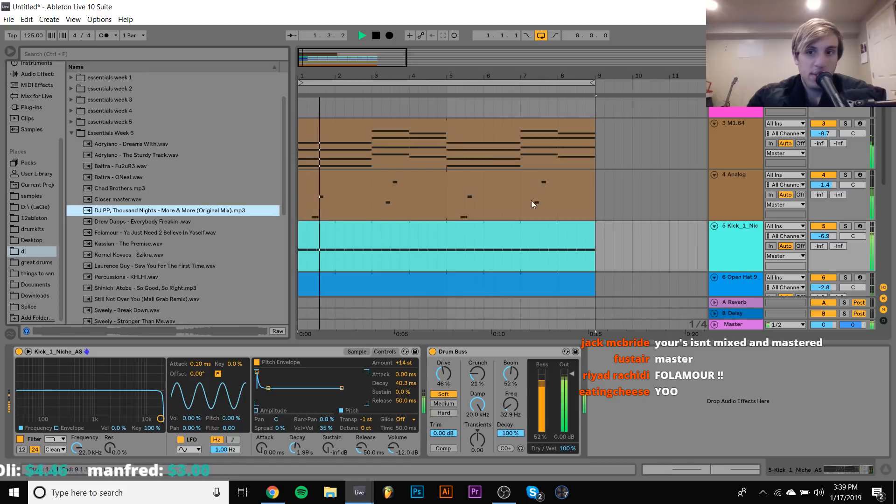
pyautogui.click(510, 238)
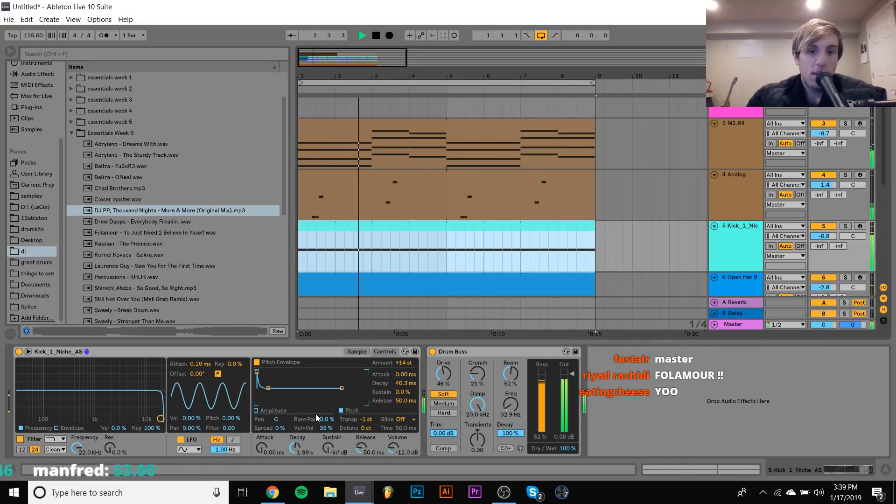
pyautogui.click(271, 410)
pyautogui.press('space')
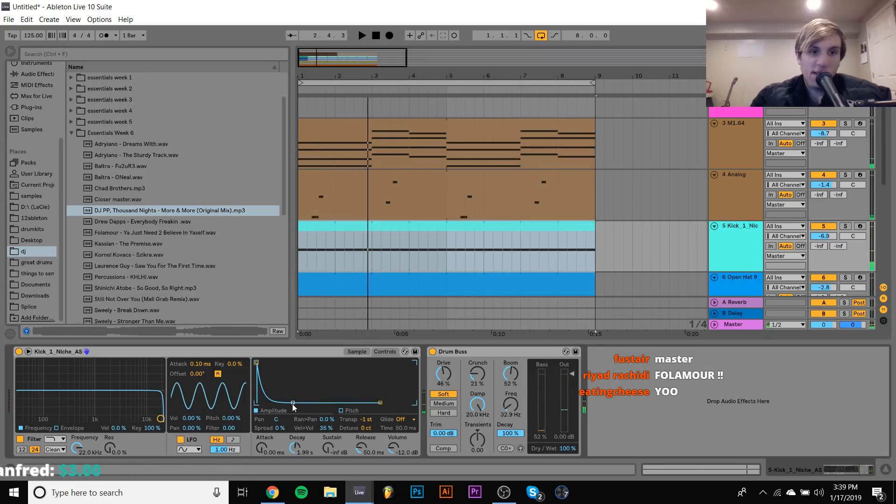
# Collapse the Essentials Week 6 folder and open essentials week 5 to look for more reference tracks
pyautogui.click(71, 133)
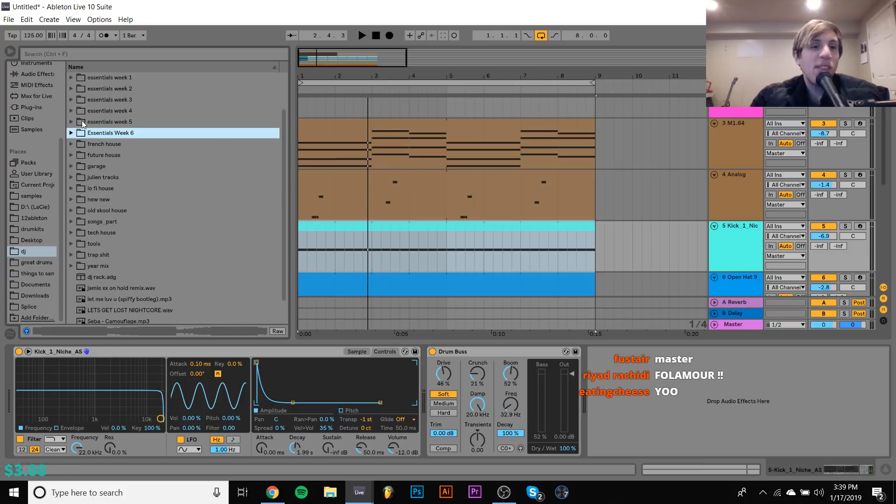
pyautogui.click(71, 122)
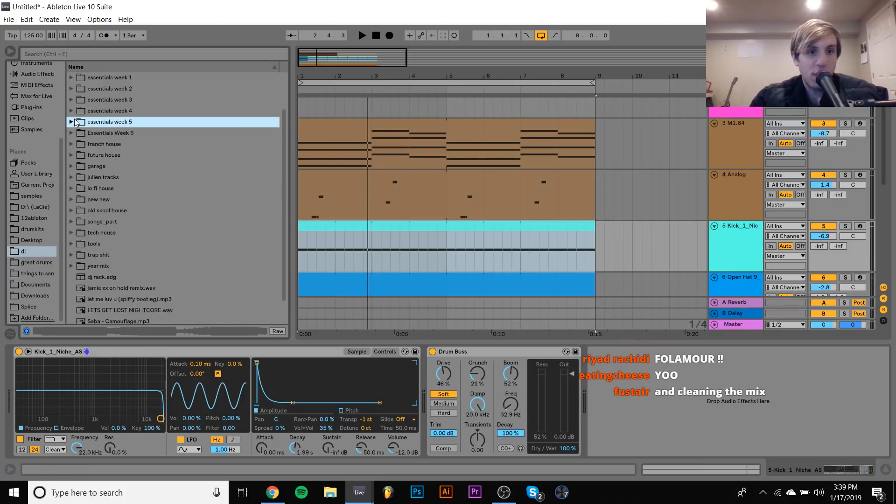
# Play the loop from the start to listen to the current mix with the kick's Drum Buss
pyautogui.click(73, 121)
pyautogui.press('space')
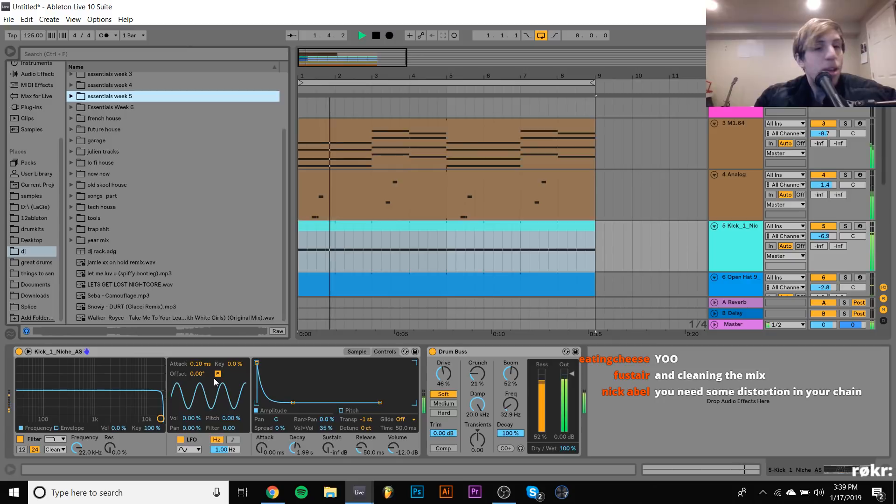
pyautogui.press('space')
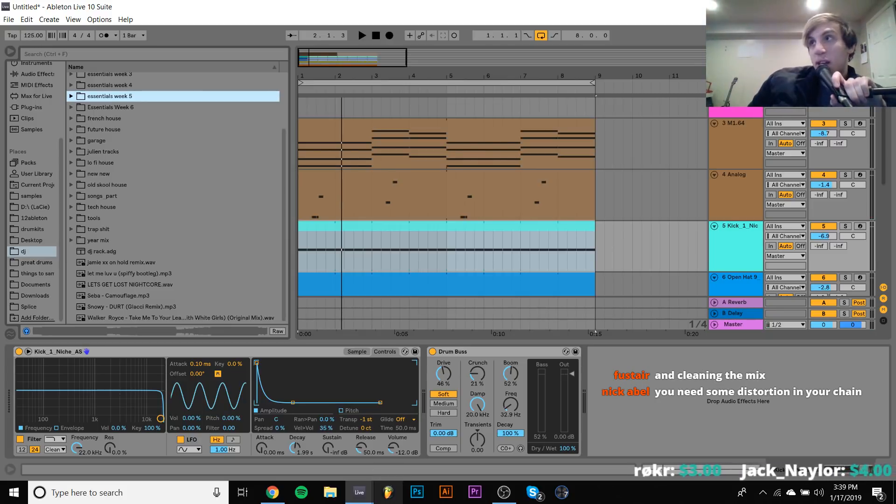
pyautogui.press('space')
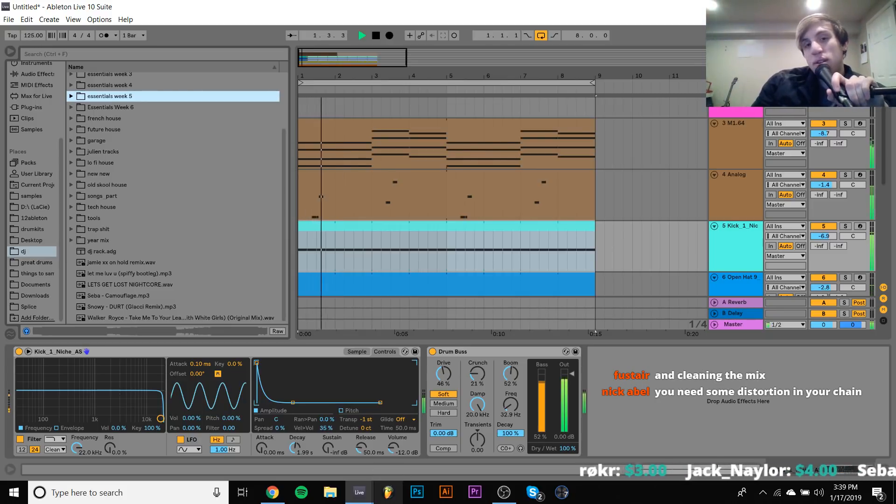
pyautogui.press('space')
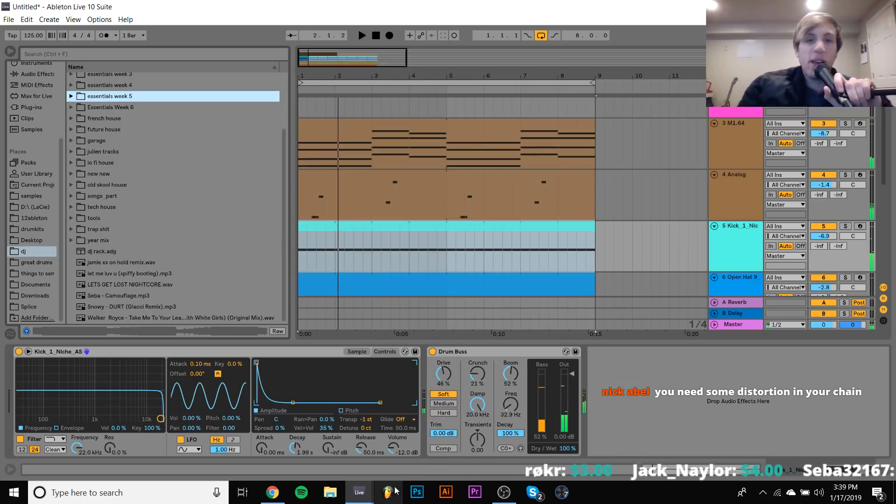
# Hide the return tracks in the arrangement
pyautogui.click(736, 313)
pyautogui.hotkey('ctrl', 'alt', 'r')
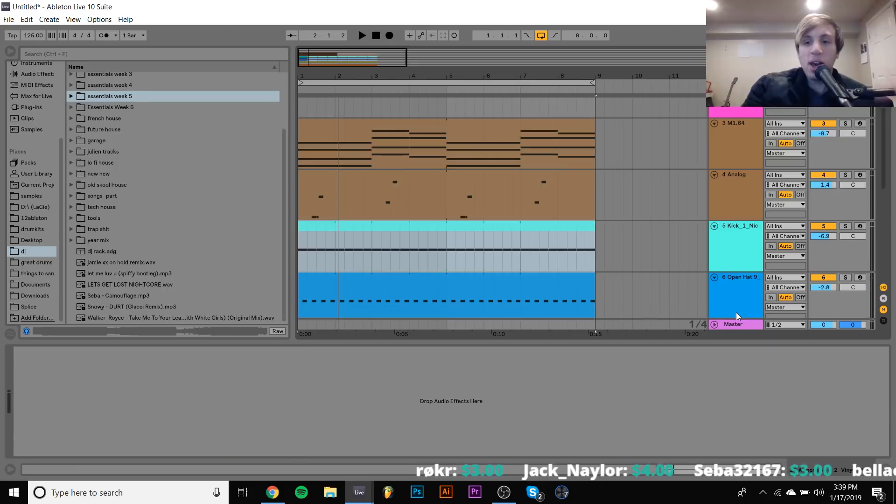
pyautogui.click(763, 495)
pyautogui.click(764, 495)
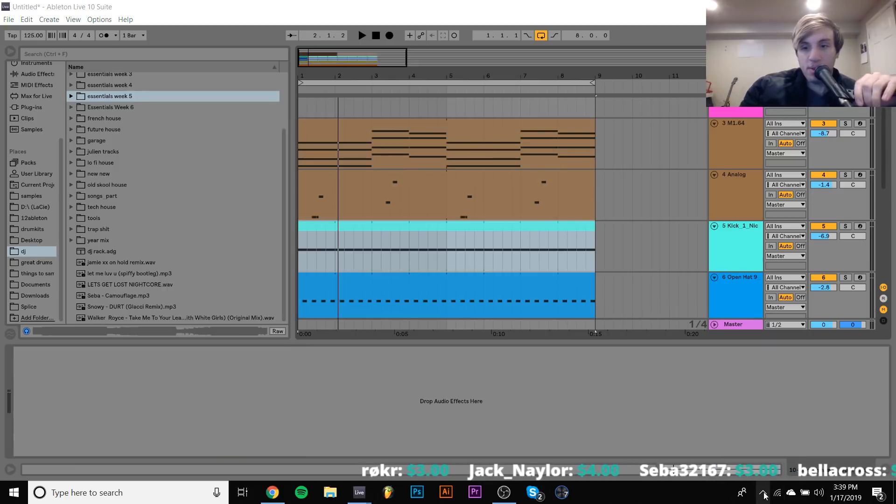
pyautogui.click(732, 424)
# Add an EQ Eight audio effect to the Master track
pyautogui.press('space')
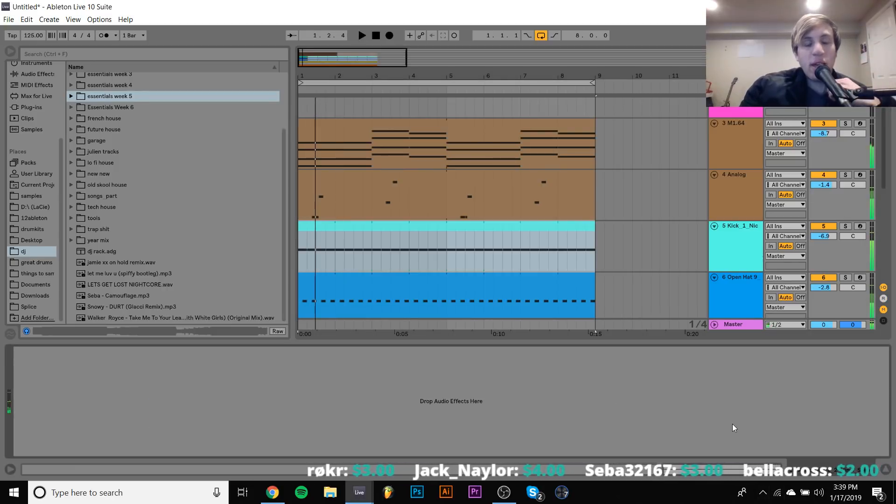
pyautogui.click(747, 326)
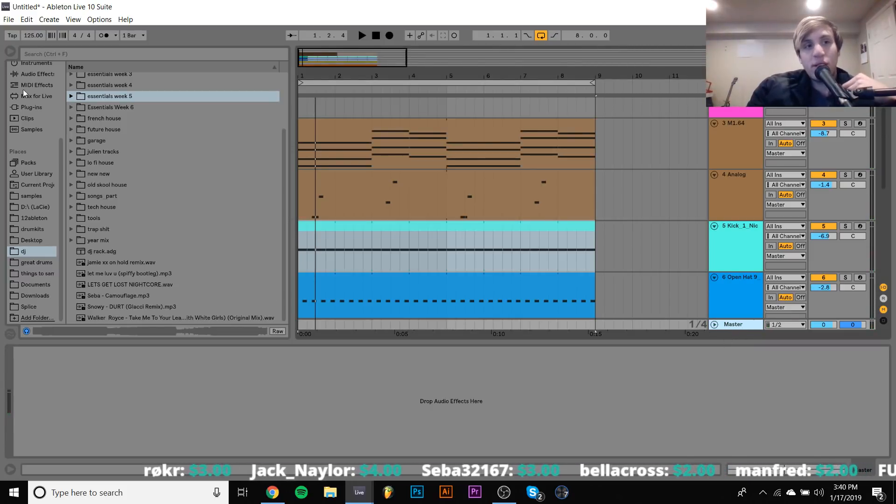
pyautogui.click(24, 76)
pyautogui.moveTo(98, 144); pyautogui.dragTo(125, 450)
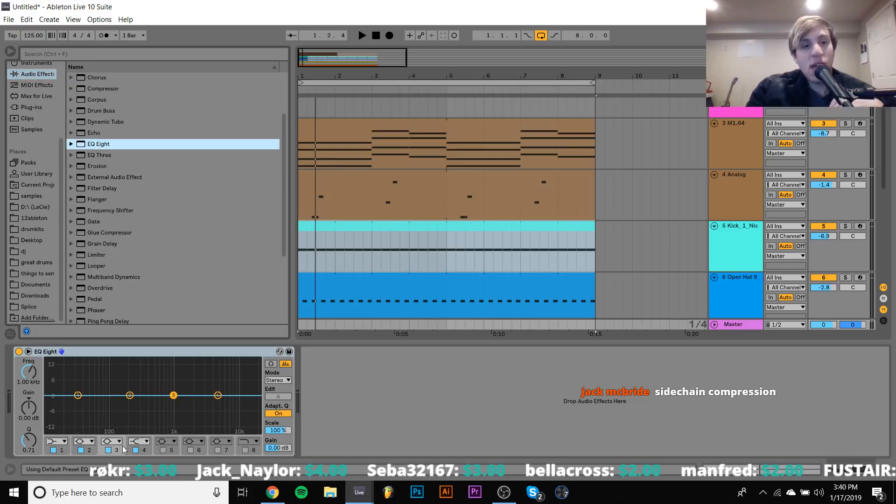
# Cut band 2 of the master EQ Eight by 3.84 dB at 250 Hz with a Q of 4.08 during playback
pyautogui.moveTo(130, 396); pyautogui.dragTo(136, 403)
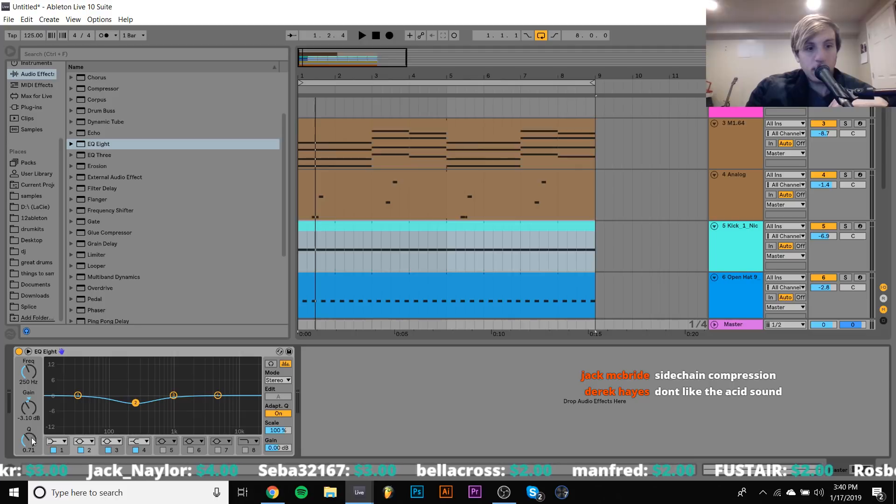
pyautogui.moveTo(33, 441); pyautogui.dragTo(28, 443)
pyautogui.press('space')
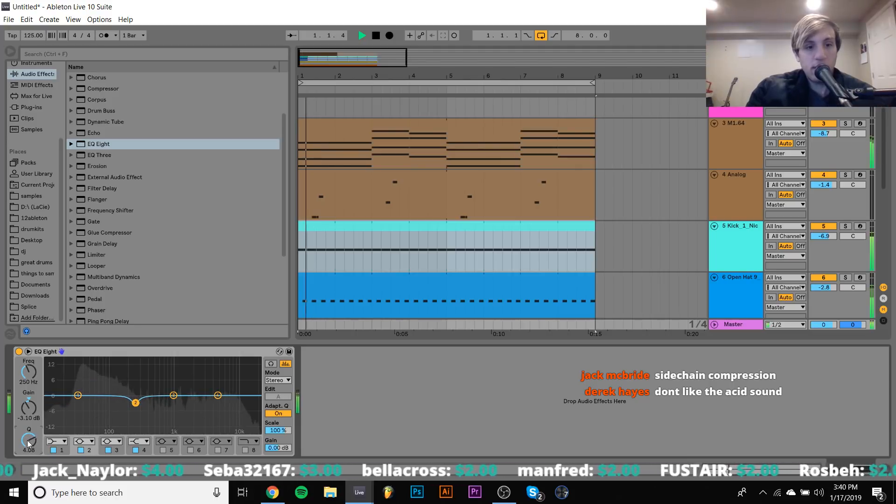
pyautogui.moveTo(136, 403); pyautogui.dragTo(135, 405)
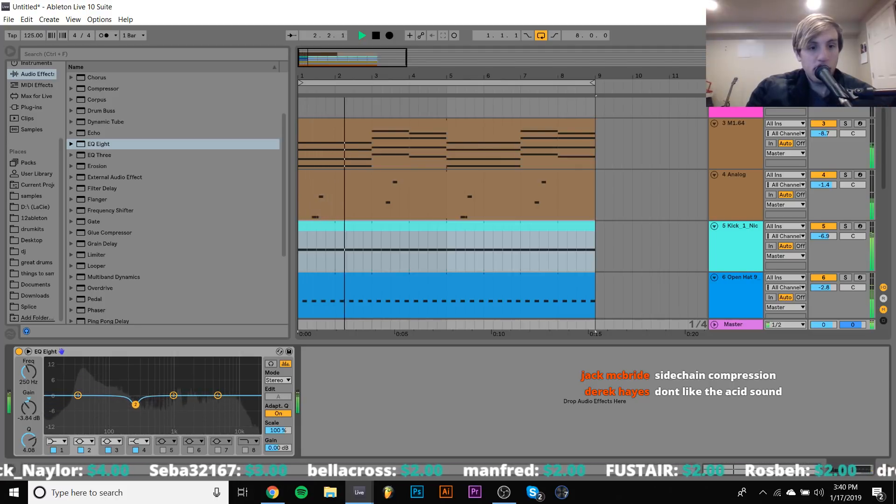
# Boost the master EQ's band 4 by 4.59 dB at 7.74 kHz and band 1 by 4.83 dB at 35.2 Hz
pyautogui.moveTo(217, 396); pyautogui.dragTo(229, 385)
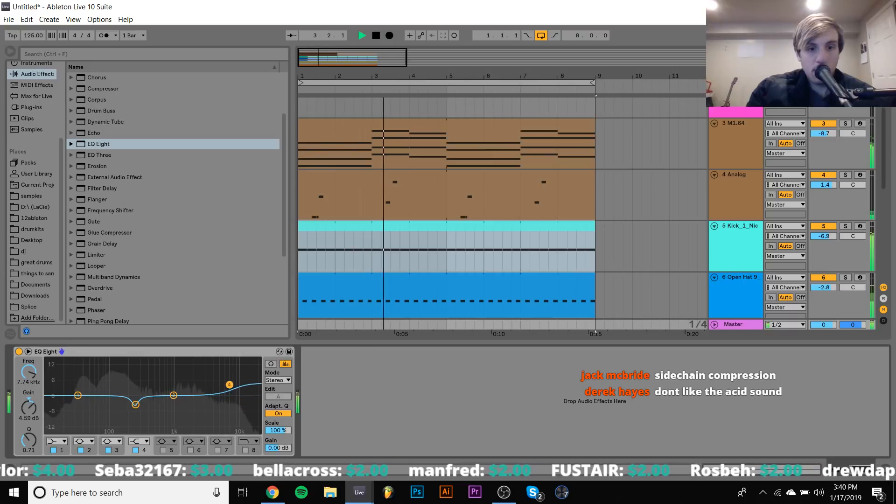
pyautogui.moveTo(78, 396); pyautogui.dragTo(82, 385)
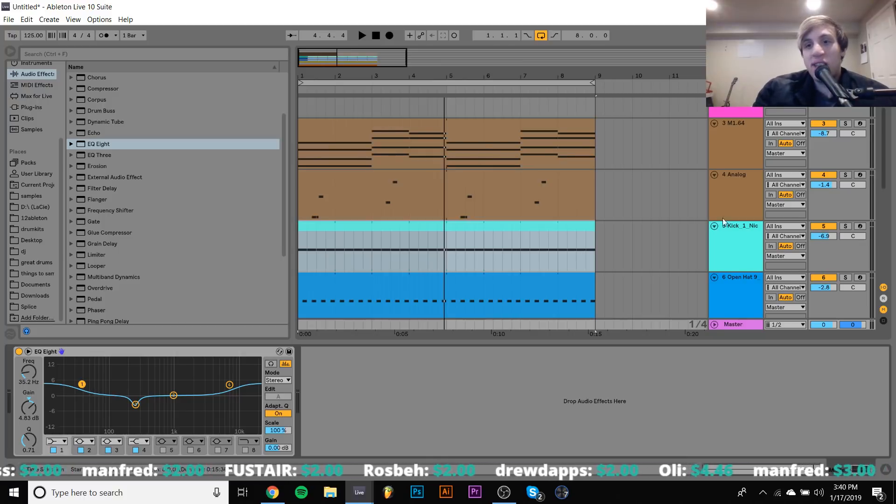
# Play the loop and collapse the M1.64 and Analog tracks
pyautogui.scroll(-6, 830, 205)
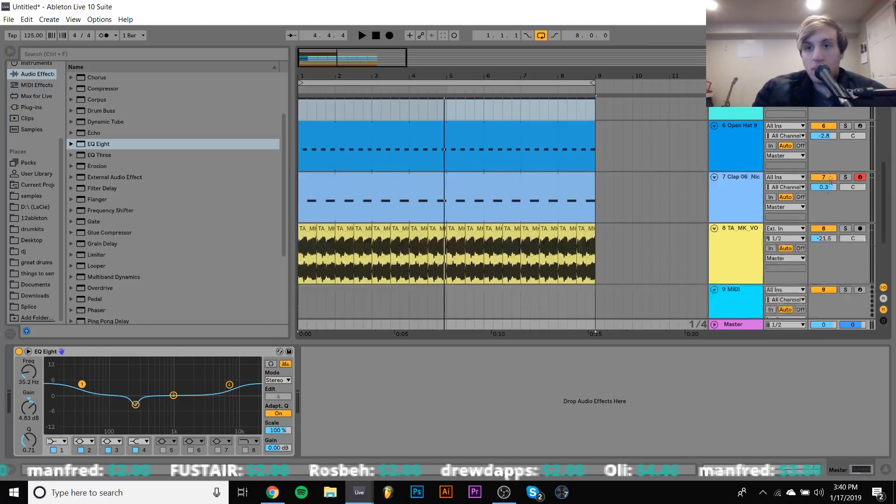
pyautogui.press('space')
pyautogui.scroll(9, 824, 227)
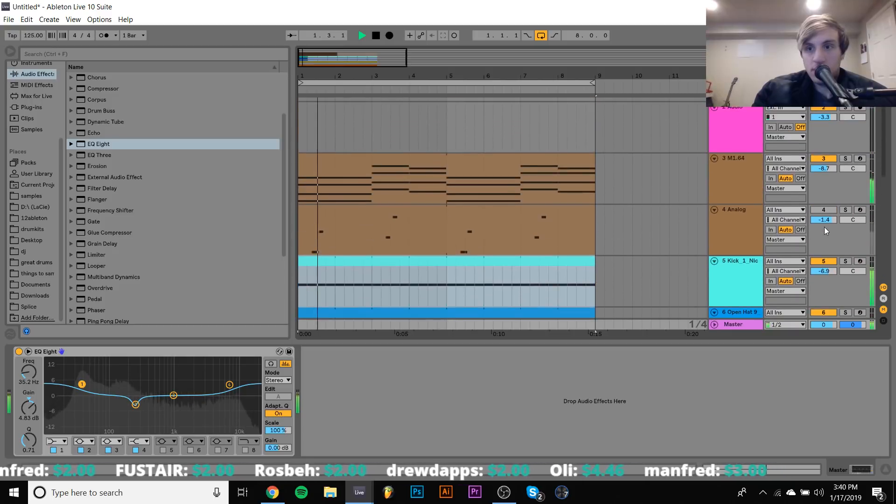
pyautogui.click(714, 205)
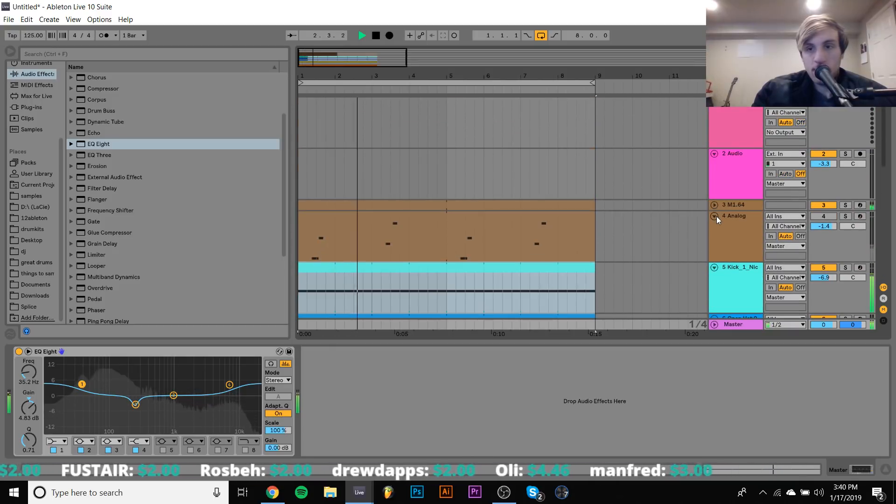
pyautogui.click(716, 216)
# Compare the loop with the TA_MK_VO track muted and unmuted, and stop playback
pyautogui.scroll(-2, 717, 217)
pyautogui.scroll(-3, 716, 217)
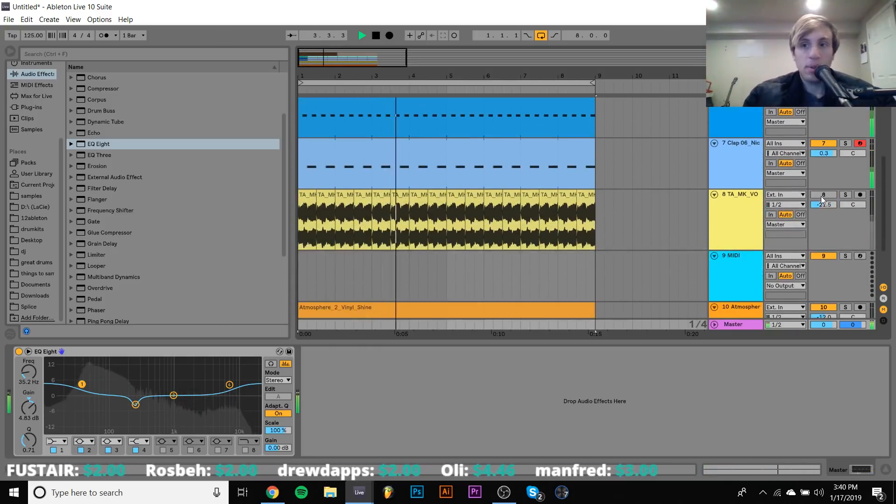
pyautogui.scroll(3, 830, 199)
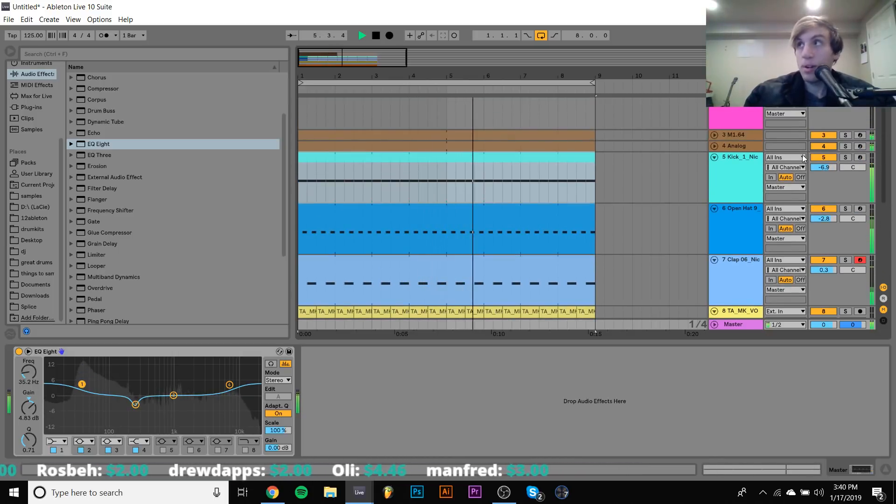
pyautogui.press('space')
# Unfold the Analog track and turn off its Echo effect
pyautogui.click(734, 147)
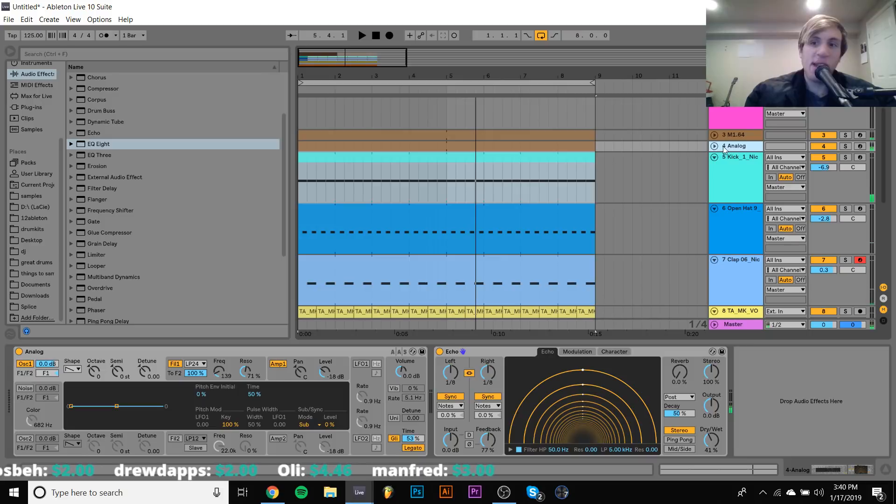
pyautogui.click(715, 146)
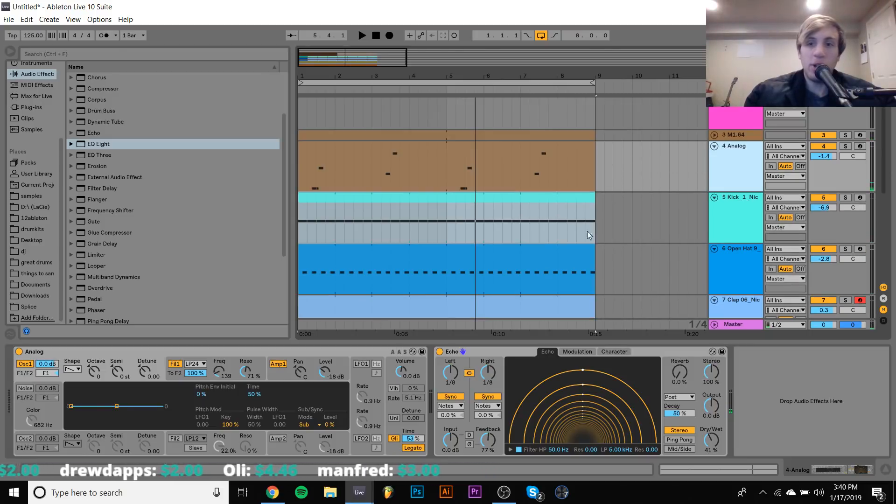
pyautogui.click(439, 352)
# Set the Analog track's volume to -0.9 dB during playback and collapse the track
pyautogui.press('space')
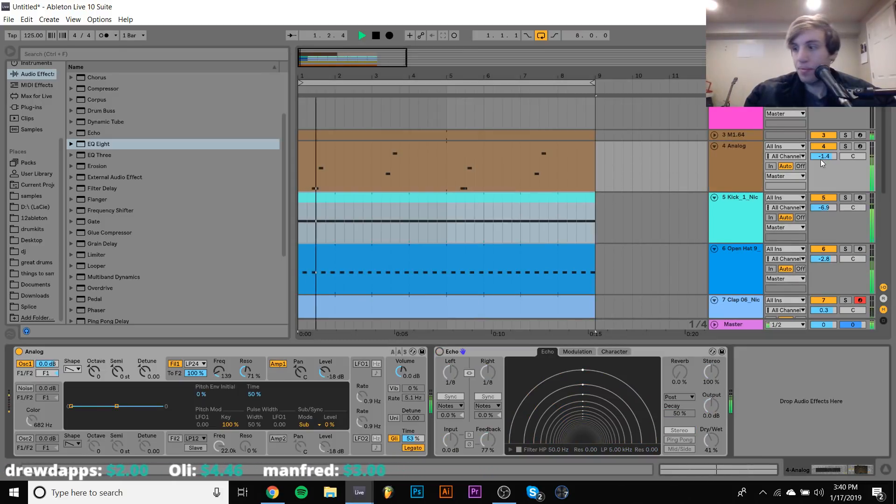
pyautogui.moveTo(820, 162); pyautogui.dragTo(820, 157)
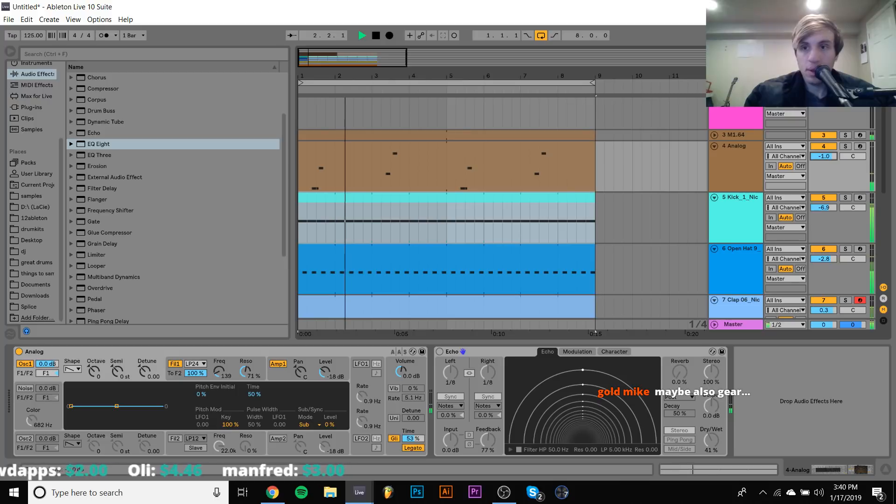
pyautogui.click(731, 153)
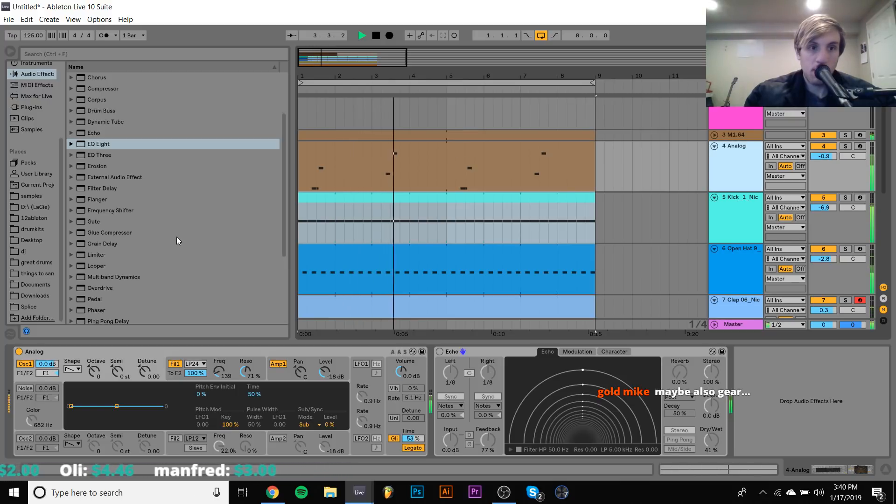
pyautogui.scroll(-1, 162, 194)
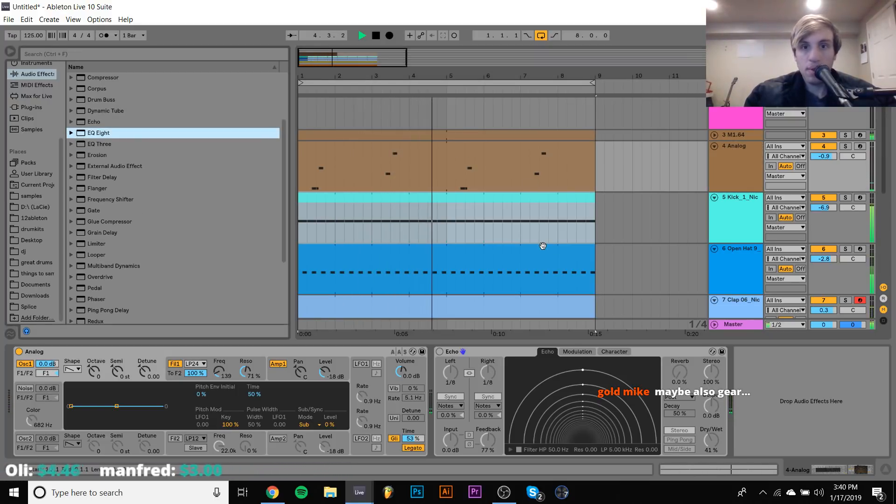
pyautogui.click(714, 145)
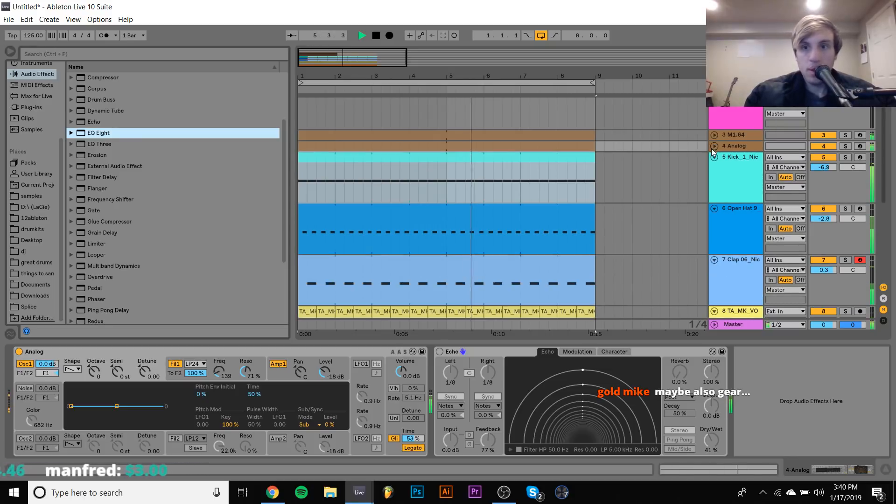
# Hide the device detail view and set the Atmosphere track's volume to -11.7 dB
pyautogui.click(727, 161)
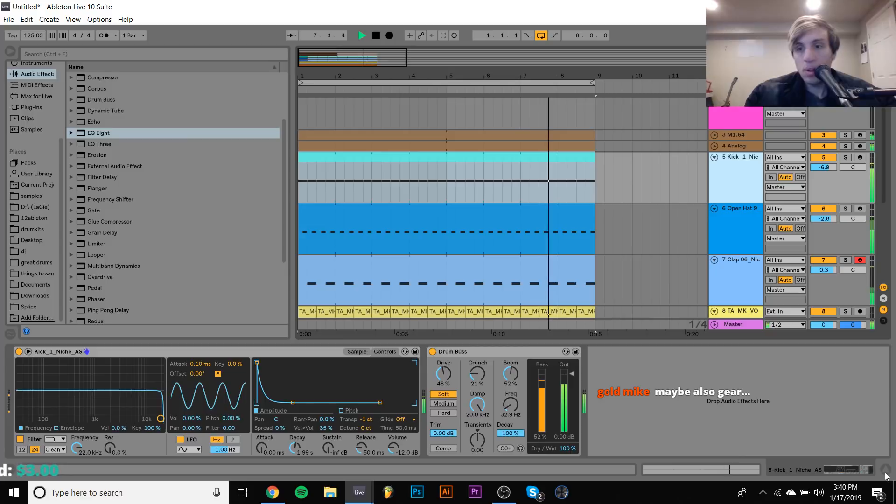
pyautogui.hotkey('ctrl', 'alt', 'l')
pyautogui.scroll(-2, 560, 381)
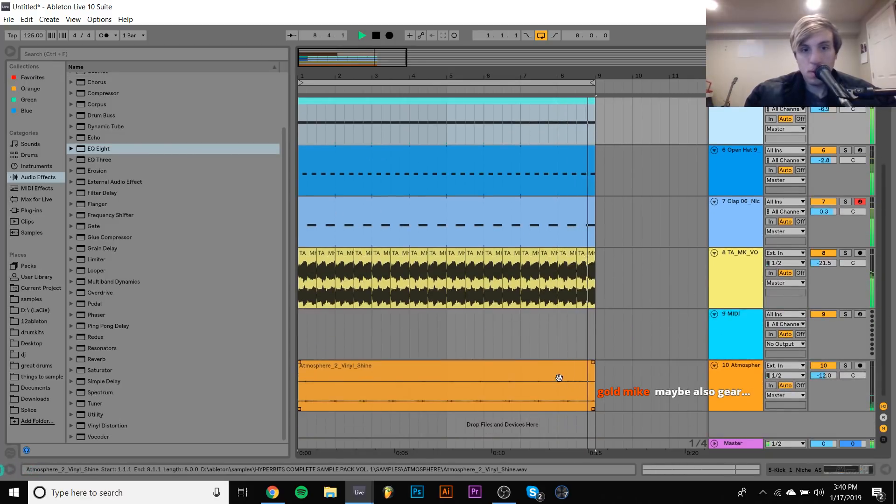
pyautogui.click(525, 367)
pyautogui.moveTo(823, 376); pyautogui.dragTo(824, 374)
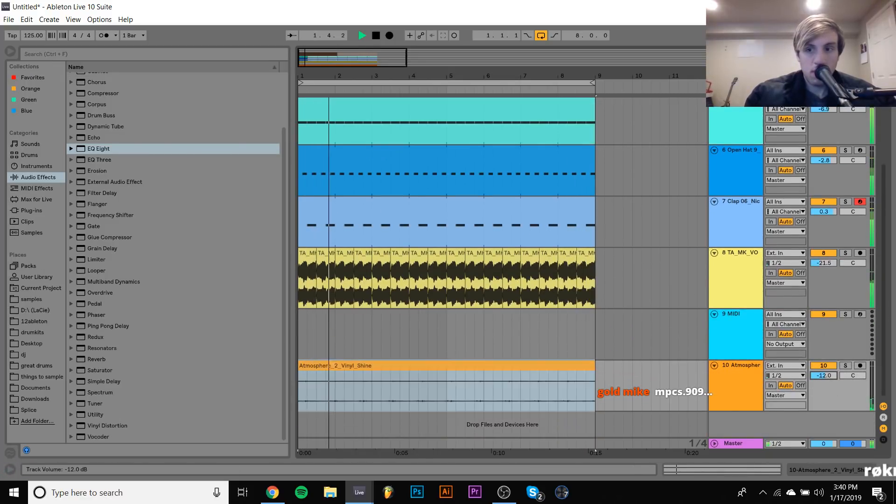
pyautogui.scroll(4, 470, 112)
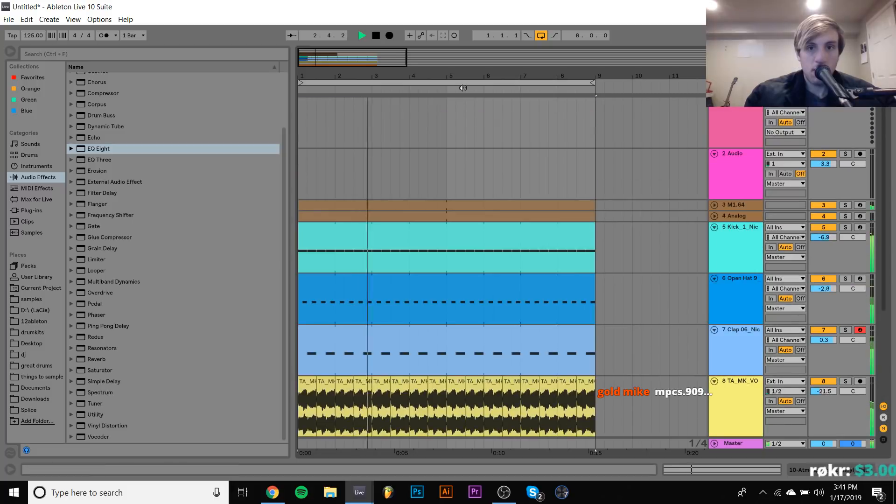
pyautogui.click(461, 79)
pyautogui.hotkey('ctrl', 'd')
pyautogui.hotkey('ctrl', 'z')
# Duplicate the eight-bar section on all tracks so the copy fills bars 9 to 17
pyautogui.moveTo(462, 80); pyautogui.dragTo(569, 66)
pyautogui.scroll(-5, 570, 211)
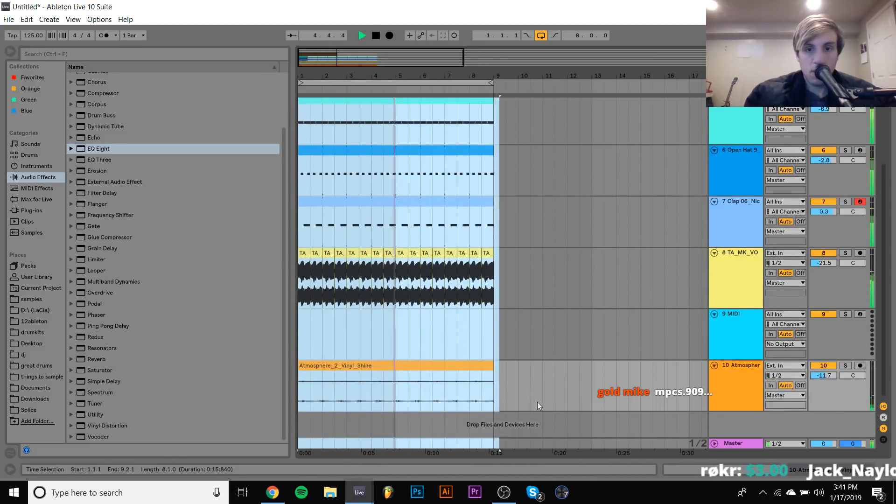
pyautogui.moveTo(566, 394); pyautogui.dragTo(557, 385)
pyautogui.press('space')
pyautogui.moveTo(516, 281); pyautogui.dragTo(494, 51)
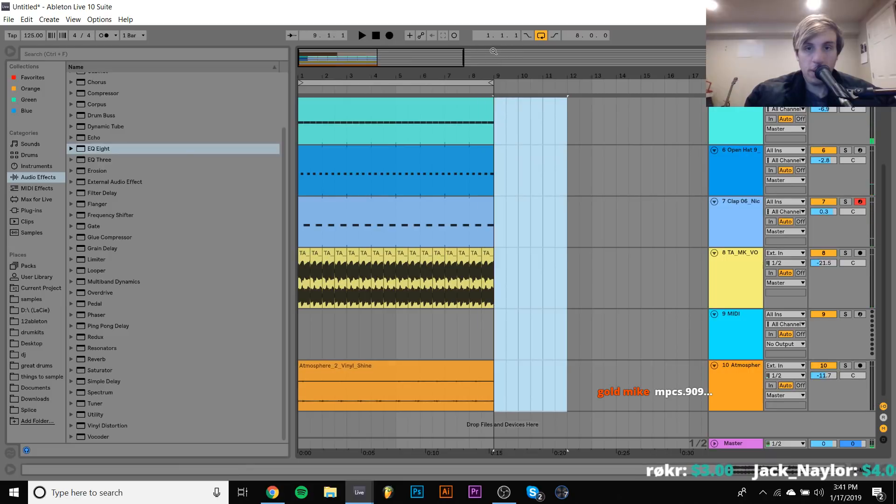
pyautogui.scroll(3, 502, 236)
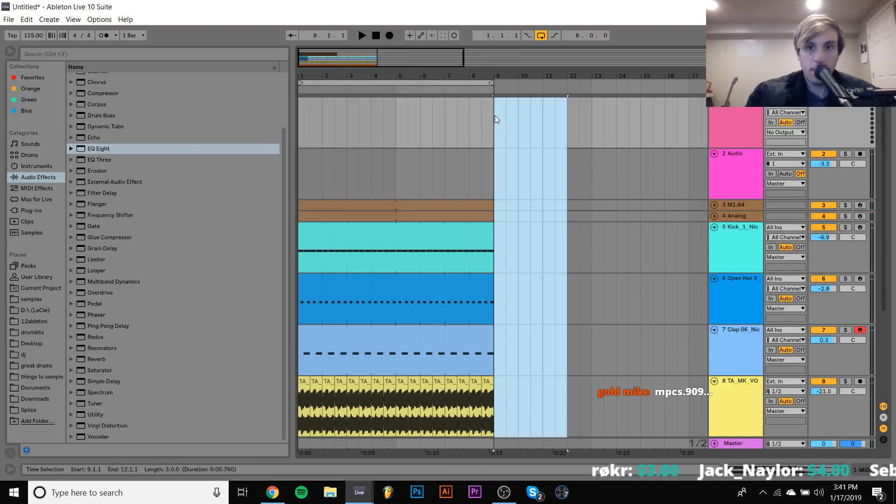
pyautogui.hotkey('ctrl', 'a')
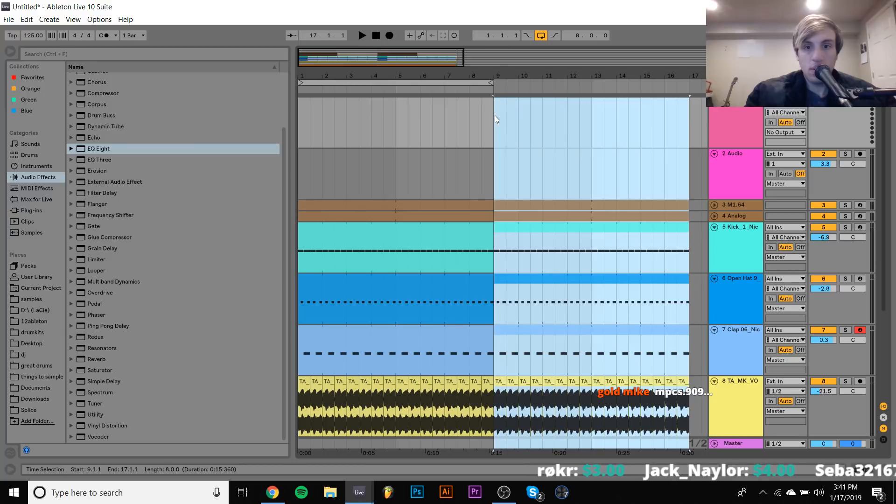
# Turn off the arrangement loop and delete the kick and Analog clips from bars 1 to 9
pyautogui.press('space')
pyautogui.moveTo(493, 76)
pyautogui.mouseDown()
pyautogui.moveTo(474, 168)
pyautogui.moveTo(490, 224)
pyautogui.moveTo(486, 65)
pyautogui.moveTo(485, 79)
pyautogui.mouseUp()
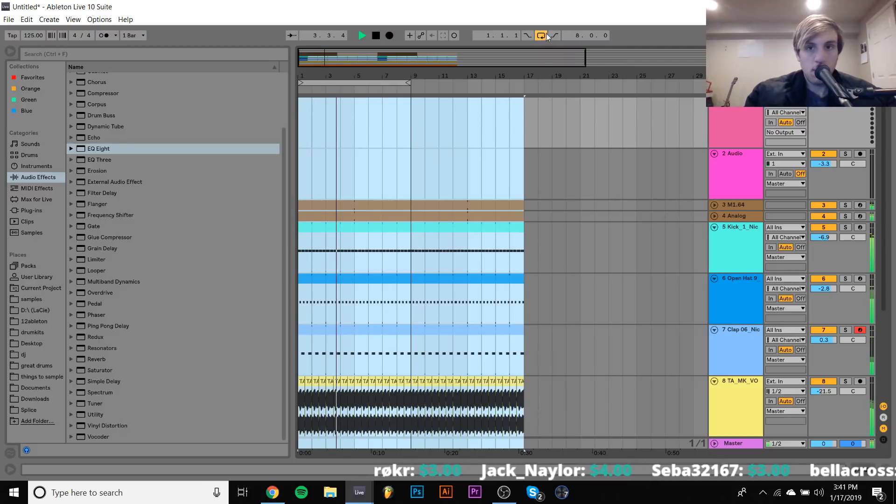
pyautogui.press('space')
pyautogui.scroll(-4, 345, 381)
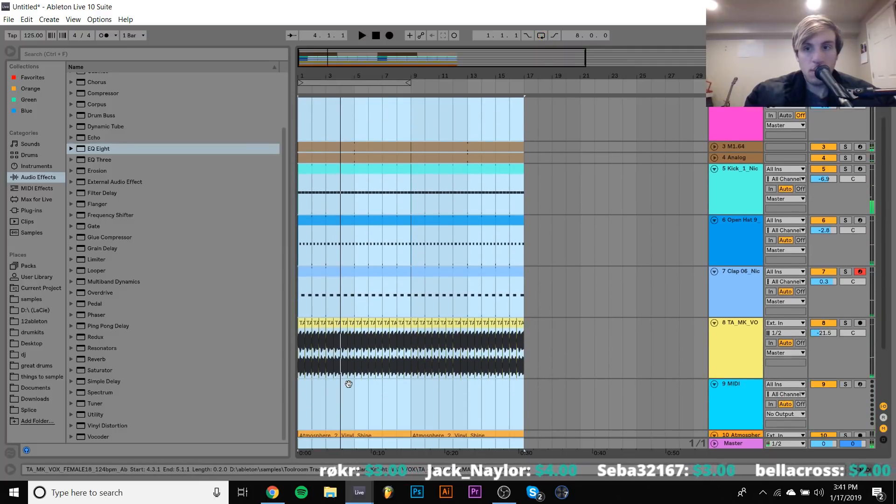
pyautogui.click(355, 134)
pyautogui.keyDown('shift'); pyautogui.click(353, 124); pyautogui.keyUp('shift')
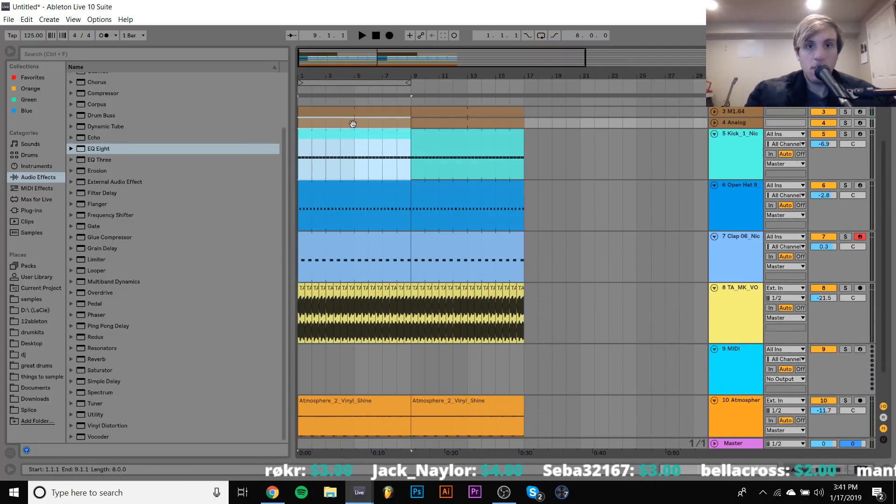
pyautogui.press('Delete')
# Move the remaining Analog clip to bar 17, duplicate it to fill bars 17 to 33, and collapse the kick track
pyautogui.press('space')
pyautogui.moveTo(449, 122); pyautogui.dragTo(556, 117)
pyautogui.hotkey('ctrl', 'd')
pyautogui.keyDown('shift'); pyautogui.click(479, 121); pyautogui.keyUp('shift')
pyautogui.hscroll(-3, 479, 121)
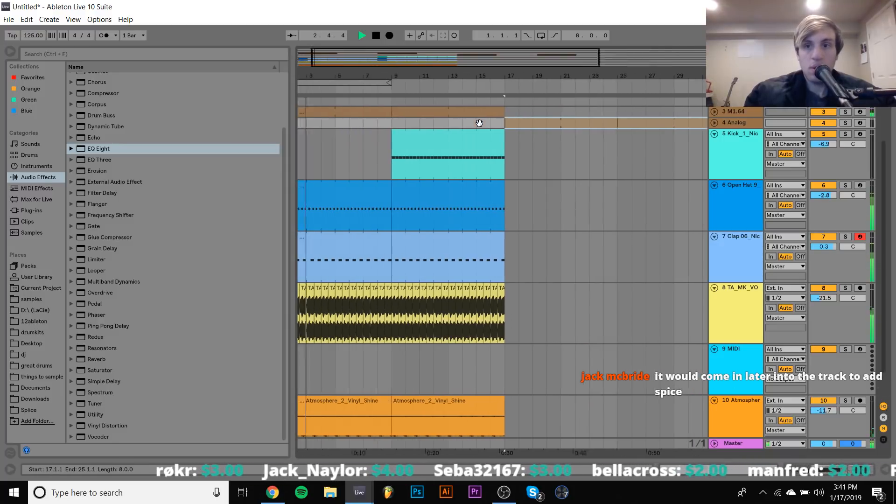
pyautogui.click(715, 134)
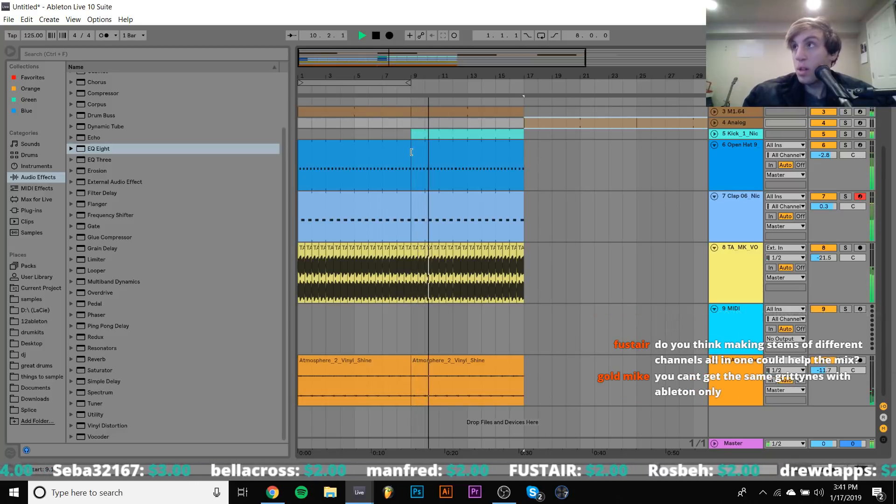
# Duplicate bars 9 to 17 of the M1 through Atmosphere tracks into bars 17 to 25 and remove the Analog clip there
pyautogui.click(445, 109)
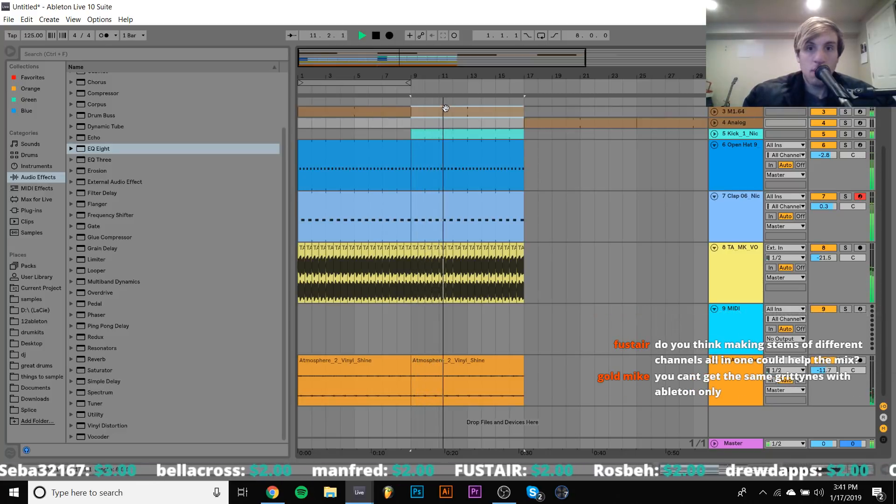
pyautogui.keyDown('shift'); pyautogui.click(479, 366); pyautogui.keyUp('shift')
pyautogui.hotkey('ctrl', 'd')
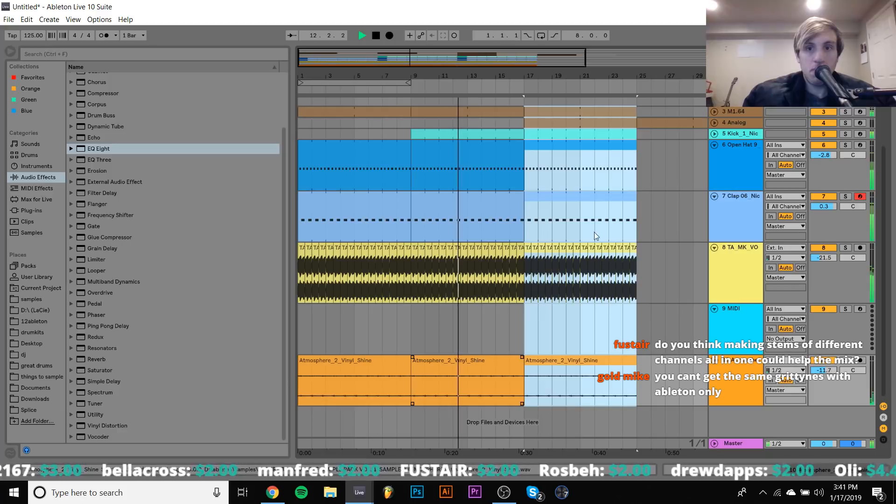
pyautogui.click(618, 122)
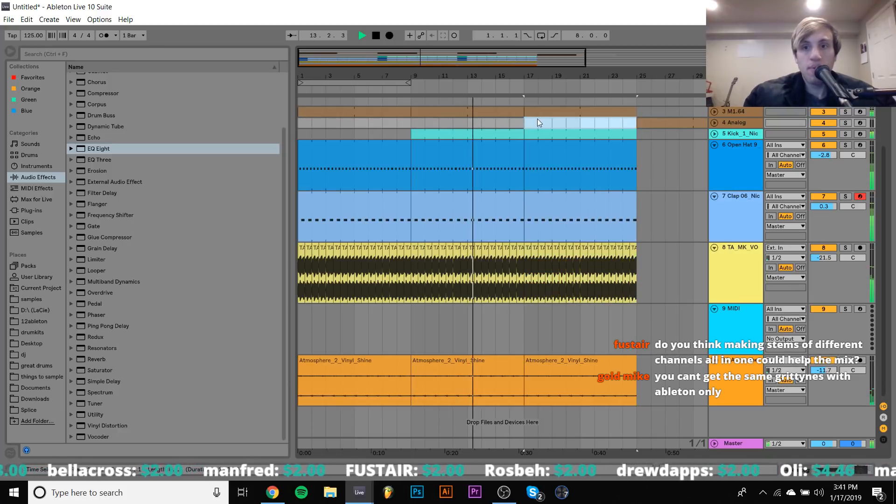
pyautogui.click(714, 145)
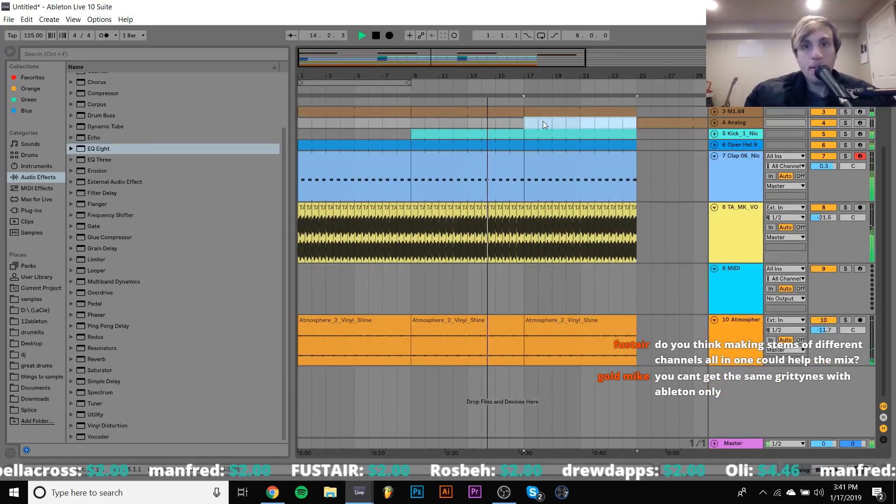
# Duplicate bars 17 to 25 of the M1 through Atmosphere tracks into bars 25 to 33 and loop bars 17 to 33
pyautogui.hscroll(5, 543, 121)
pyautogui.scroll(2, 509, 144)
pyautogui.click(506, 147)
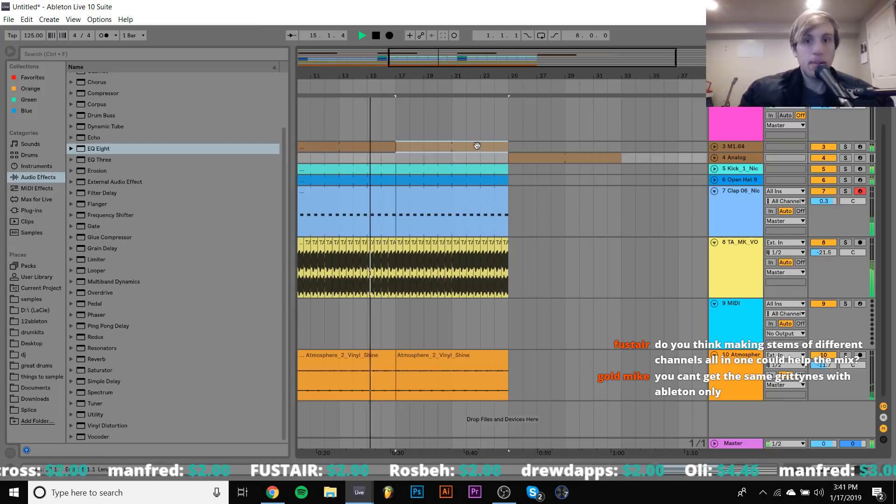
pyautogui.keyDown('shift'); pyautogui.click(485, 363); pyautogui.keyUp('shift')
pyautogui.hotkey('ctrl', 'd')
pyautogui.hotkey('ctrl', 'l')
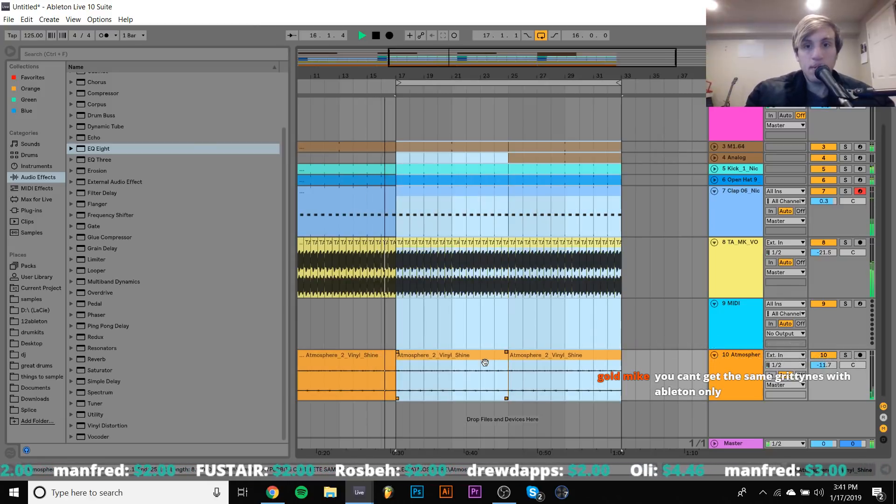
# Collapse the Clap and TA_MK_VOX tracks in the arrangement
pyautogui.click(555, 156)
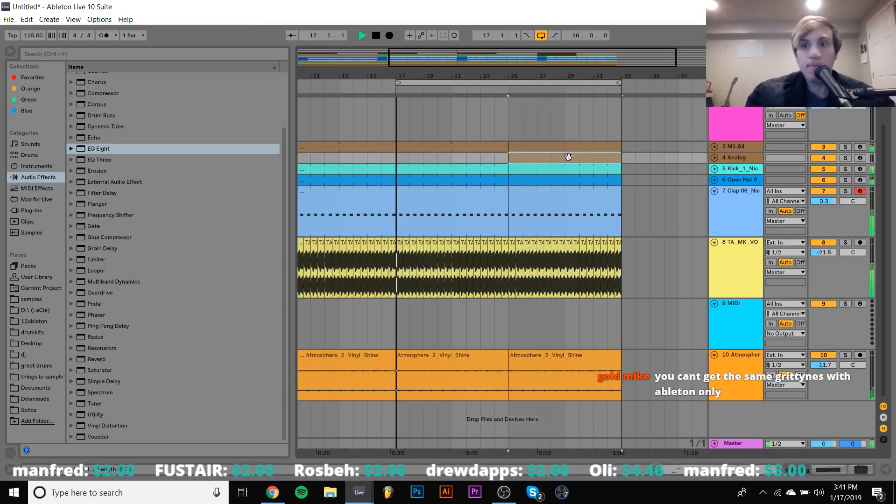
pyautogui.click(714, 192)
pyautogui.click(714, 203)
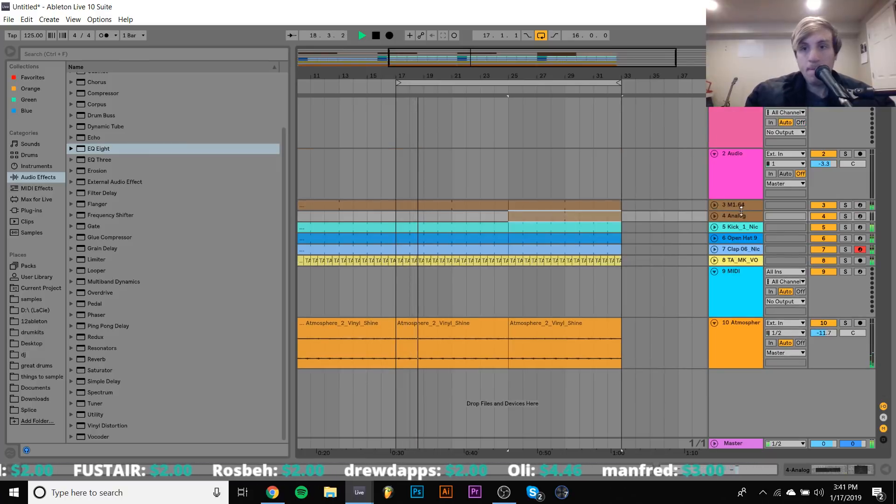
pyautogui.doubleClick(738, 283)
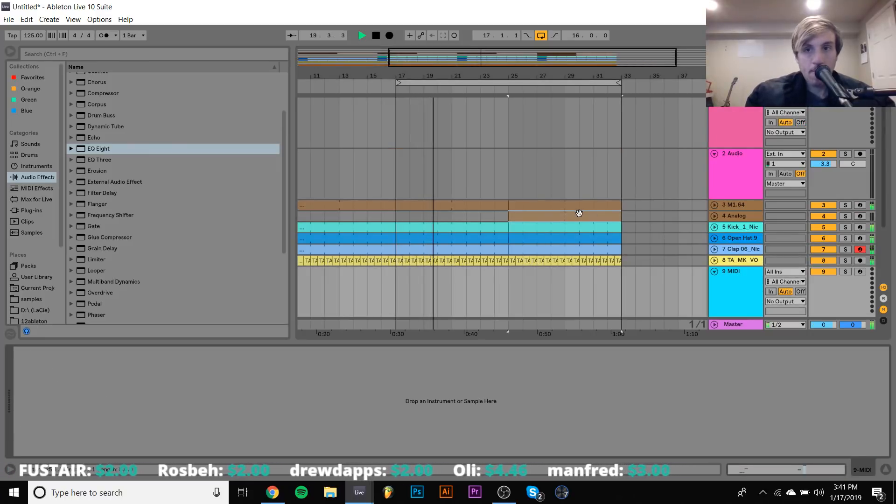
pyautogui.scroll(-3, 579, 213)
pyautogui.click(886, 470)
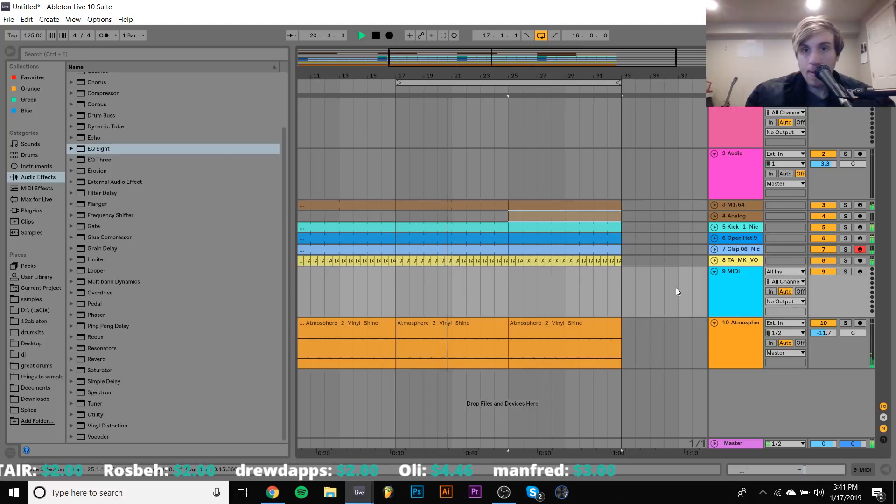
# Delete the kick and open hat clips from bars 25 to 33
pyautogui.click(544, 227)
pyautogui.press('Delete')
pyautogui.click(541, 238)
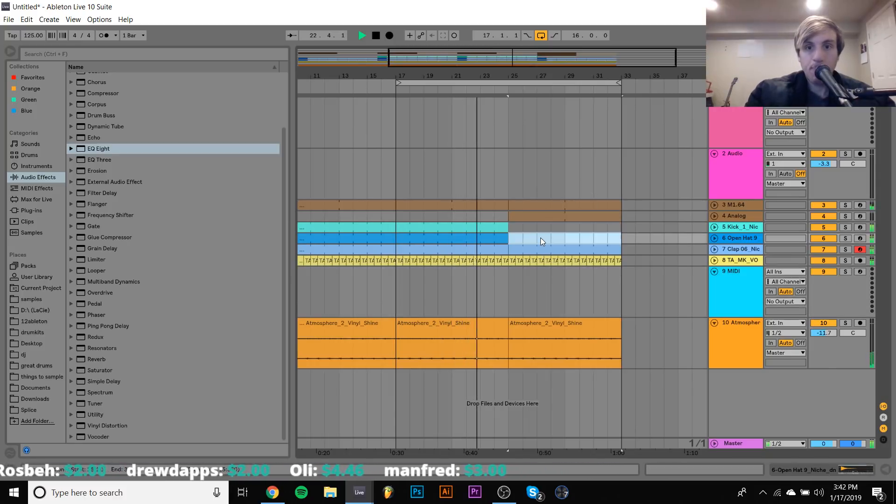
# Cut the kick clip at the end of bar 24 into a short fill, extend the kick to 25.2, and play from bar 24
pyautogui.moveTo(503, 74); pyautogui.dragTo(523, 97)
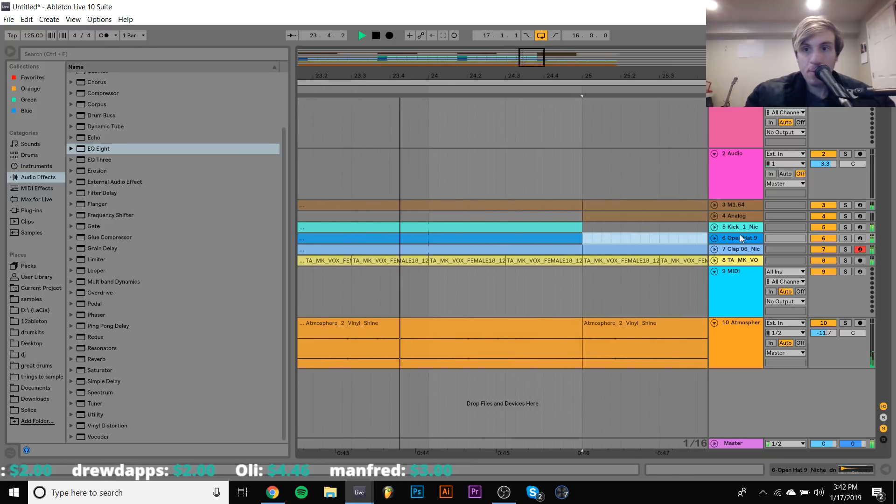
pyautogui.click(714, 228)
pyautogui.press('space')
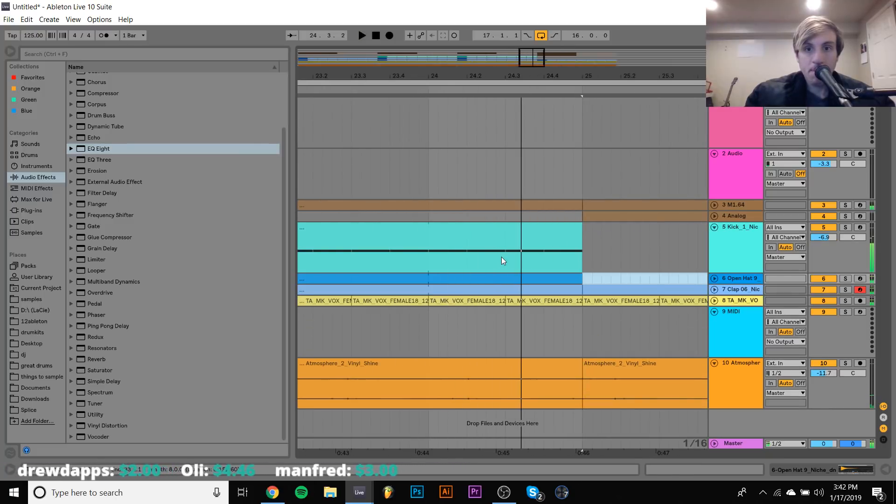
pyautogui.moveTo(503, 257); pyautogui.dragTo(599, 231)
pyautogui.click(432, 269)
pyautogui.press('space')
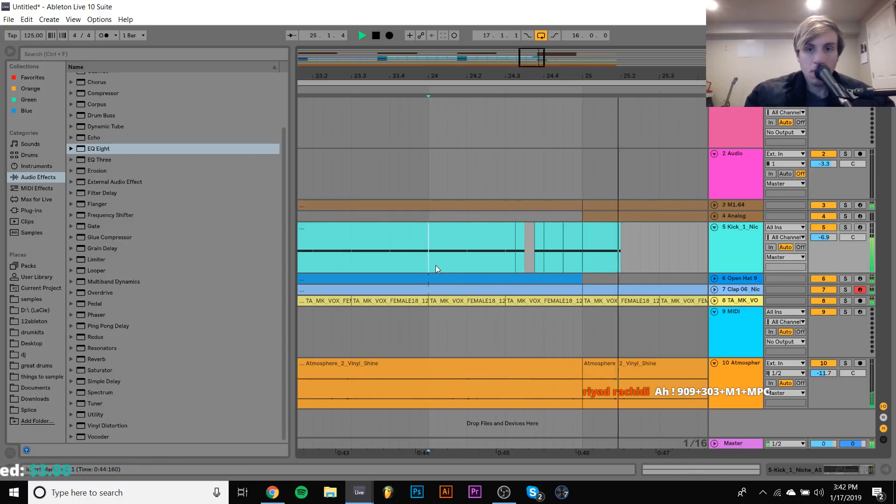
# Duplicate bars 25 to 33 of the M1 through Atmosphere tracks into bars 33 to 41 and loop bars 25 to 41
pyautogui.doubleClick(593, 75)
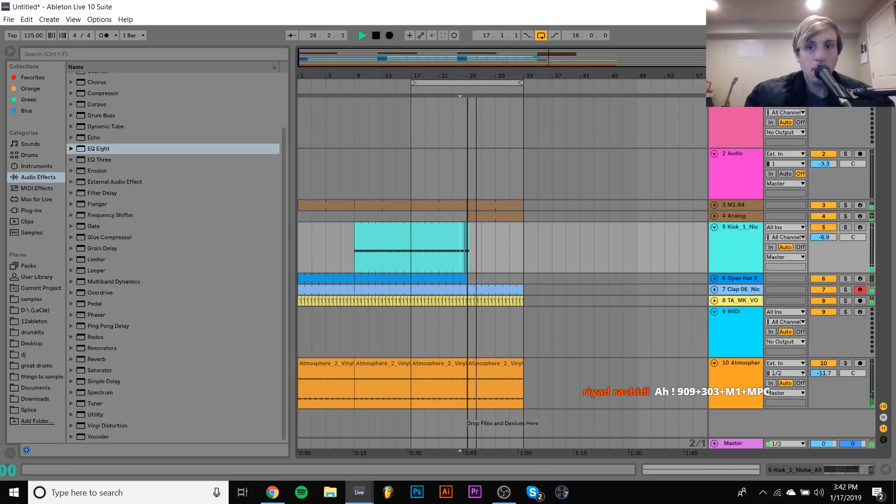
pyautogui.click(495, 213)
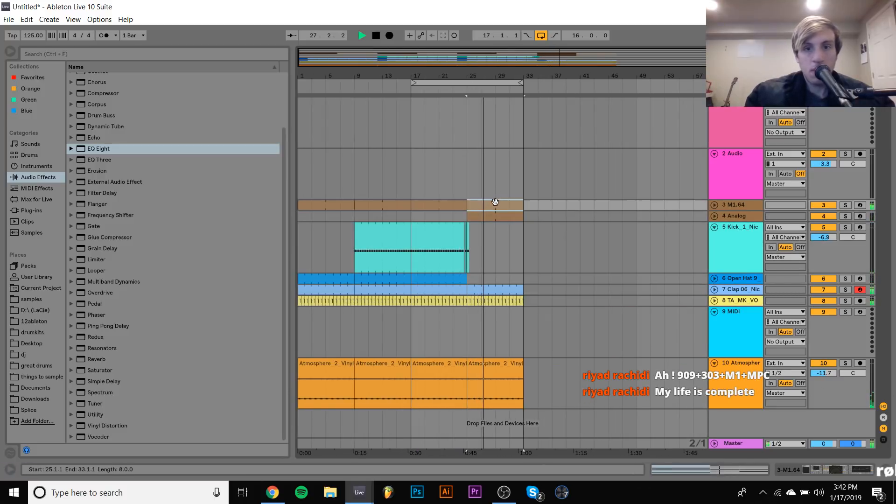
pyautogui.keyDown('shift'); pyautogui.click(508, 358); pyautogui.keyUp('shift')
pyautogui.hotkey('ctrl', 'd')
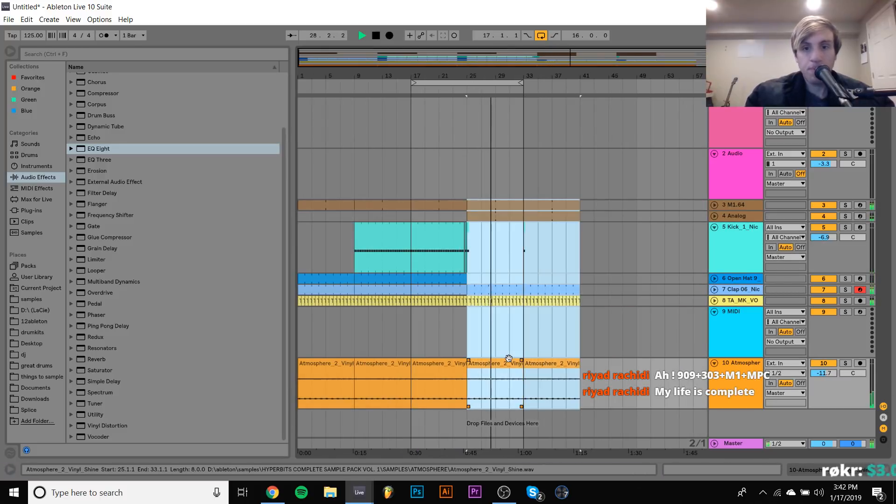
pyautogui.keyDown('shift'); pyautogui.click(508, 359); pyautogui.keyUp('shift')
pyautogui.hotkey('ctrl', 'l')
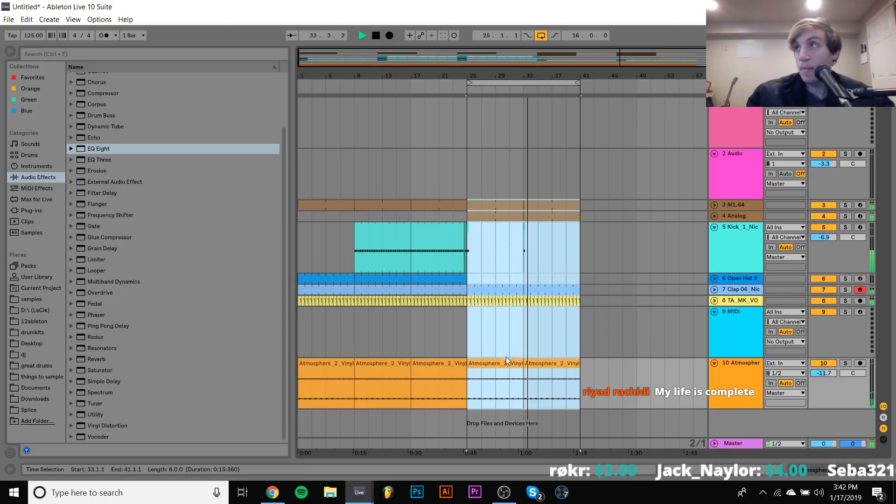
pyautogui.press('space')
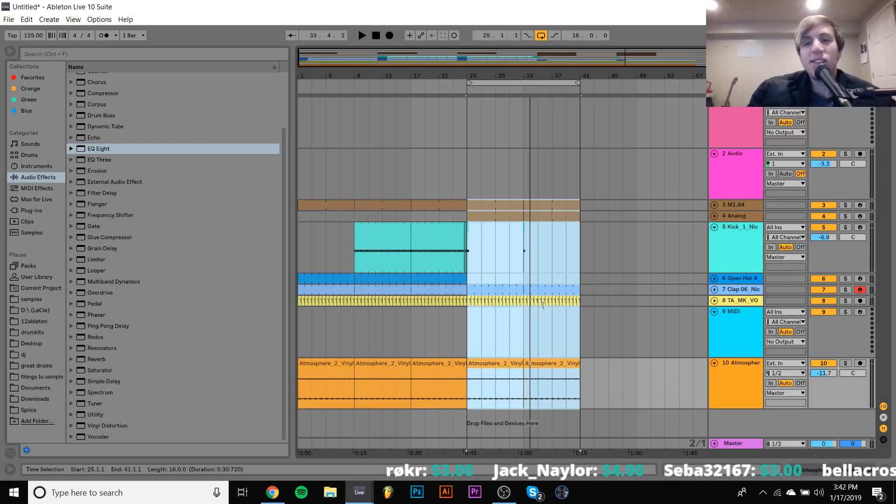
# Insert a new MIDI track below the Analog track and load the 909 Core Kit onto it
pyautogui.click(733, 217)
pyautogui.hotkey('ctrl', 'shift', 't')
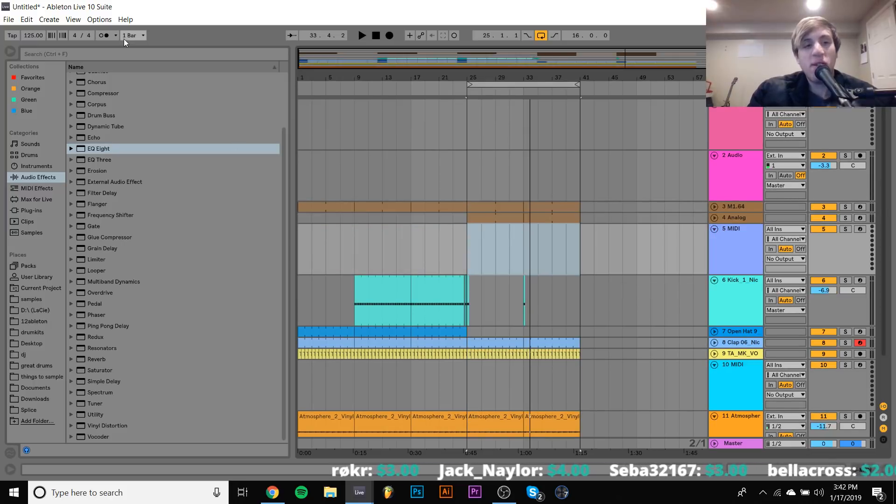
pyautogui.click(42, 153)
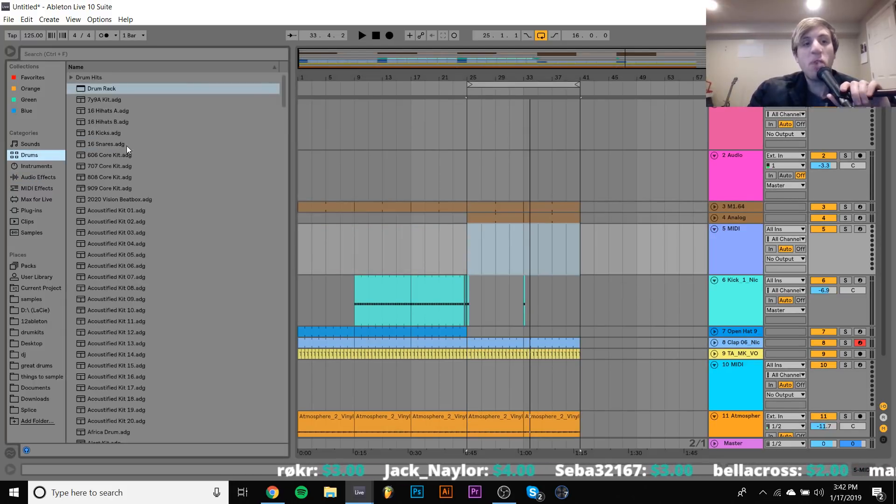
pyautogui.moveTo(108, 189); pyautogui.dragTo(388, 240)
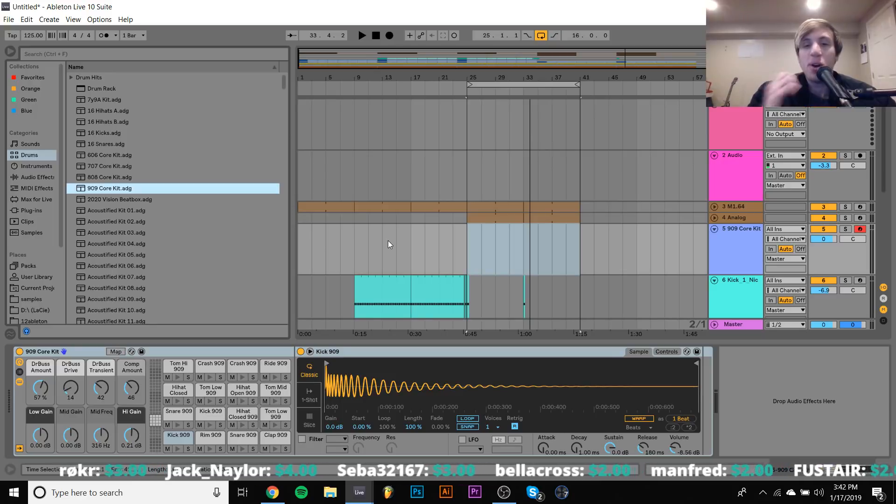
# Create an empty two-bar MIDI clip at bar 25 on the 909 Core Kit track and turn on note preview
pyautogui.moveTo(467, 248); pyautogui.dragTo(486, 252)
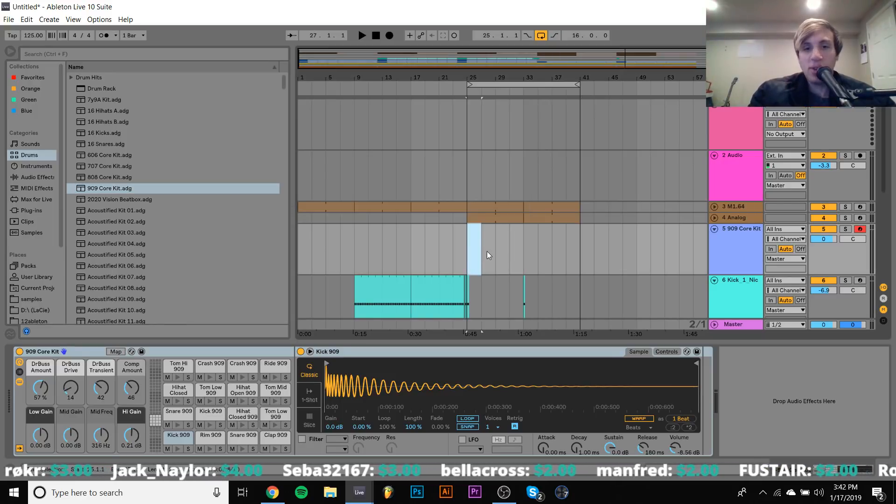
pyautogui.hotkey('ctrl', 'shift', 'm')
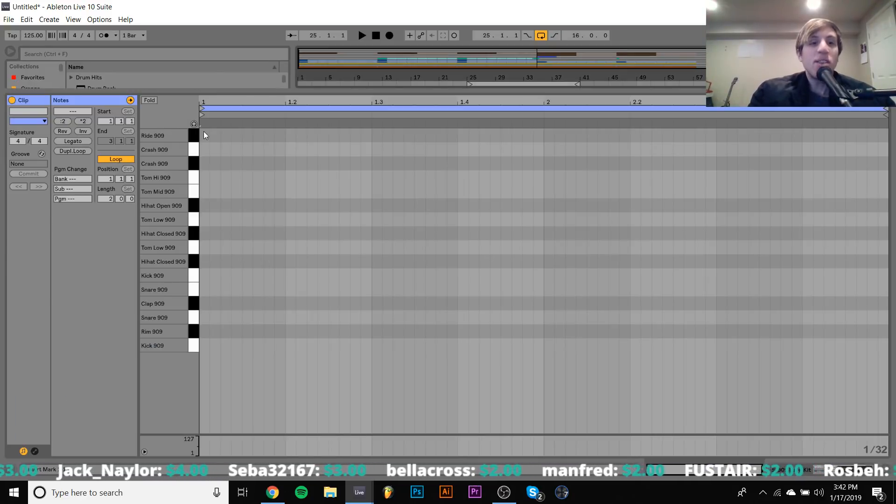
pyautogui.click(193, 124)
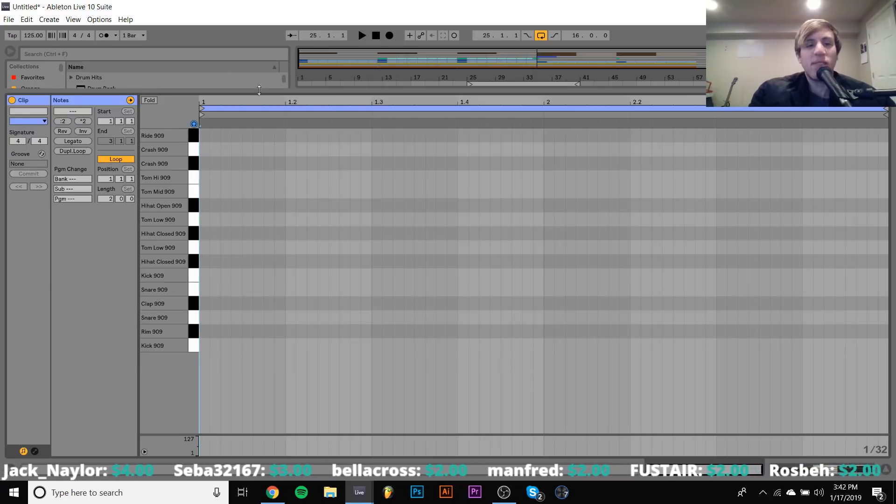
pyautogui.click(197, 178)
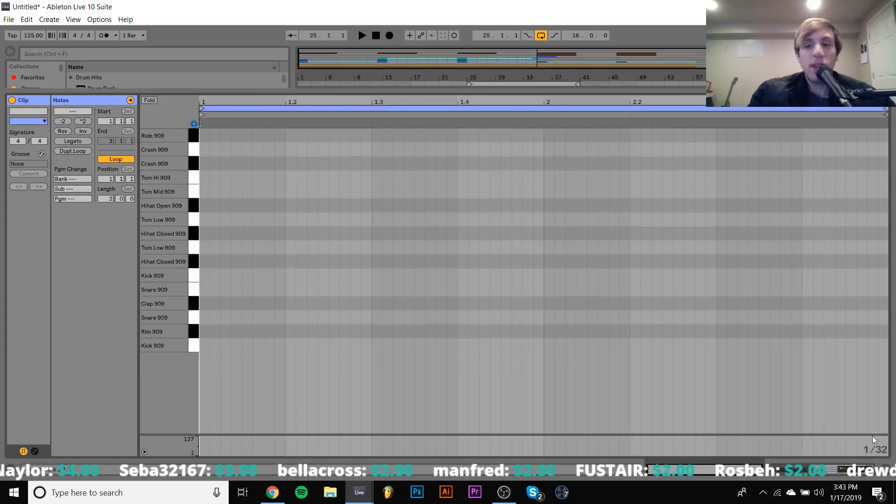
# Lower the 909 Core Kit track's volume and reopen its MIDI clip for note editing
pyautogui.click(799, 472)
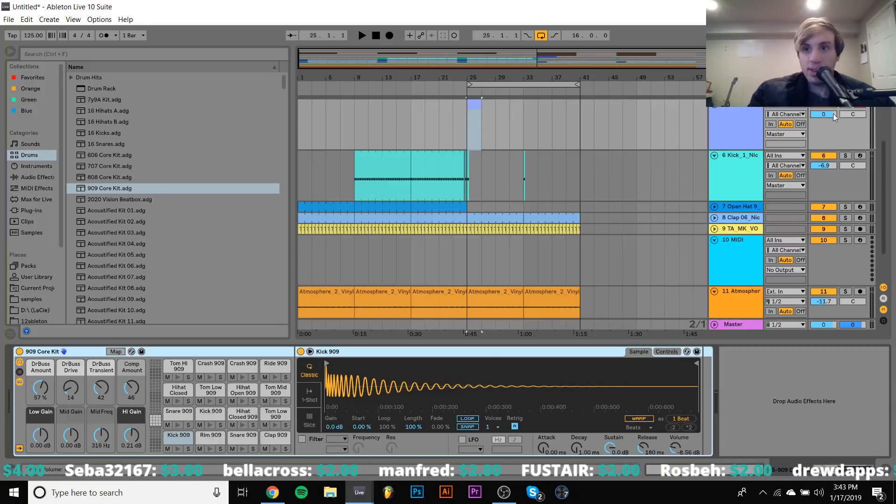
pyautogui.moveTo(833, 115); pyautogui.dragTo(834, 127)
pyautogui.doubleClick(474, 103)
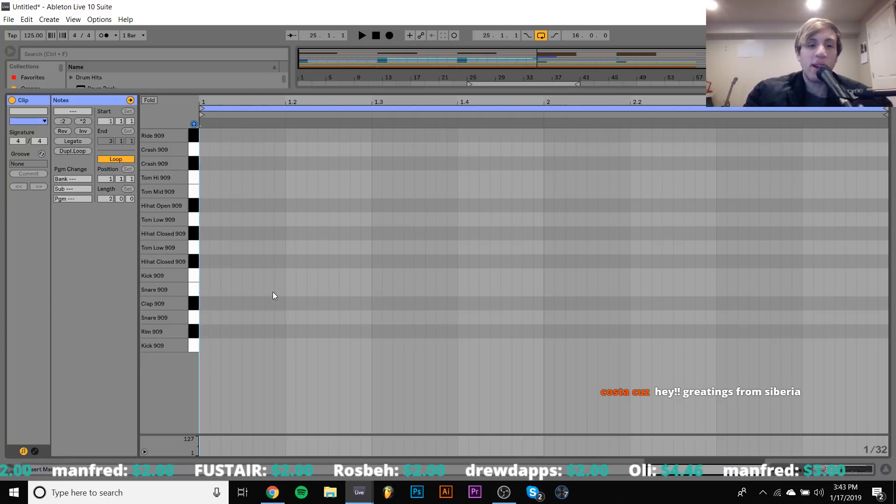
# Add a Tom Low 909 note three sixteenths long at 1.1.4, then duplicate it and shorten the copy to an eighth note
pyautogui.doubleClick(273, 248)
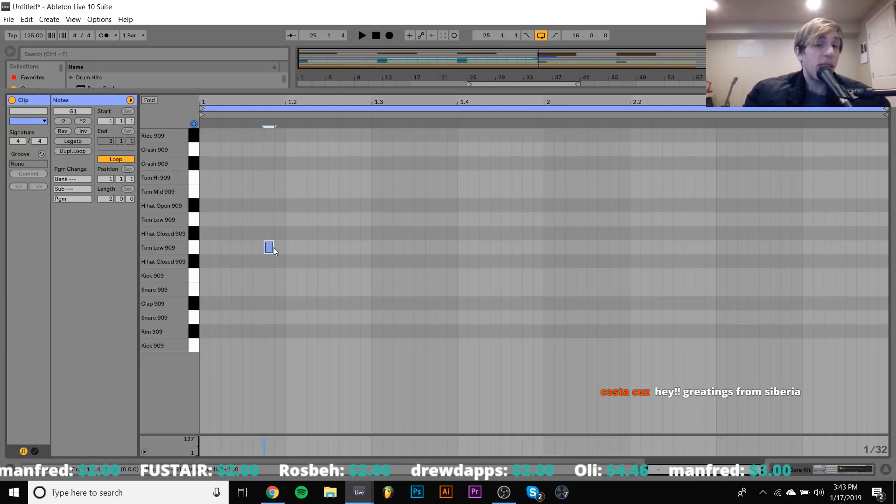
pyautogui.hotkey('shift', 'Right')
pyautogui.hotkey('shift', 'Right')
pyautogui.hotkey('shift', 'Right')
pyautogui.hotkey('shift', 'Right')
pyautogui.hotkey('shift', 'Right')
pyautogui.hotkey('ctrl', 'd')
pyautogui.hotkey('shift', 'Left')
pyautogui.hotkey('shift', 'Left')
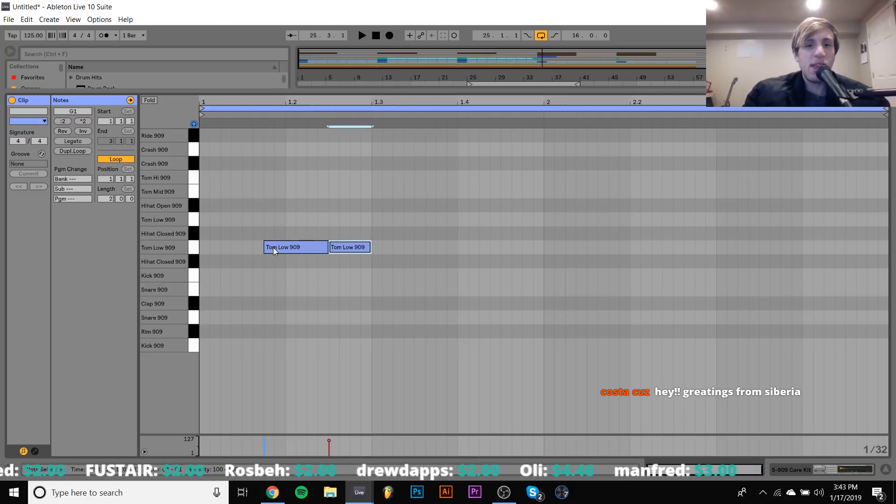
# Move the copied Tom Low 909 note up to A1 and add a sixteenth-long Tom Mid 909 note at 1.1.3
pyautogui.press('Up')
pyautogui.press('Up')
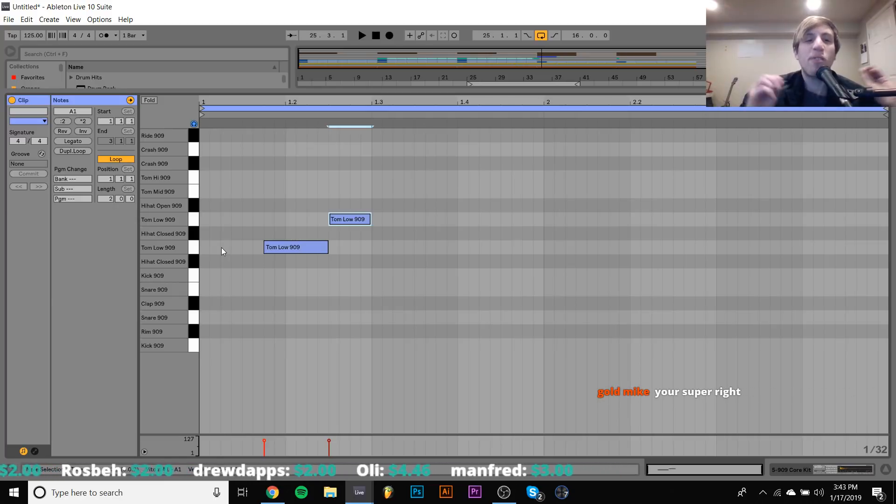
pyautogui.doubleClick(248, 177)
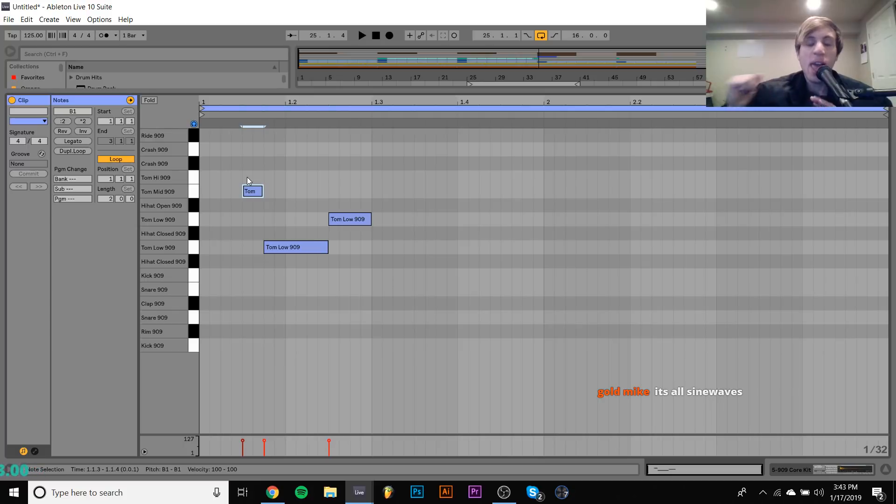
pyautogui.press('space')
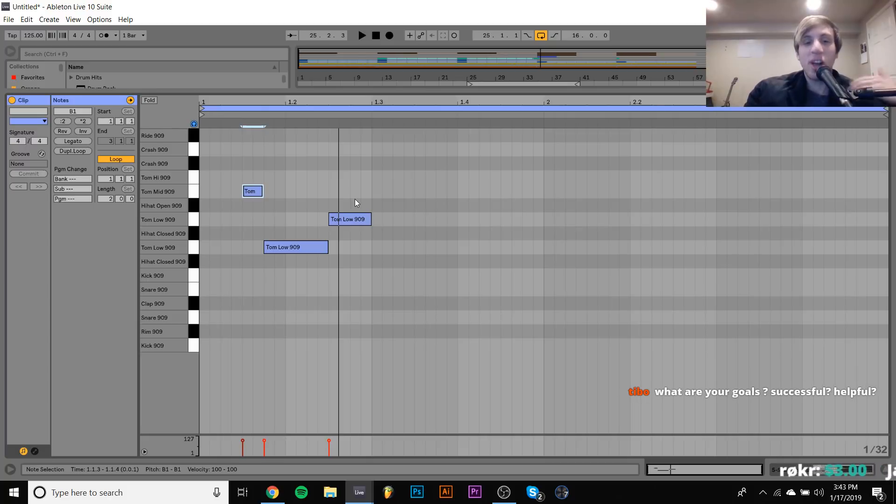
# Lengthen the Tom Low 909 note on A1 to three sixteenths
pyautogui.click(353, 218)
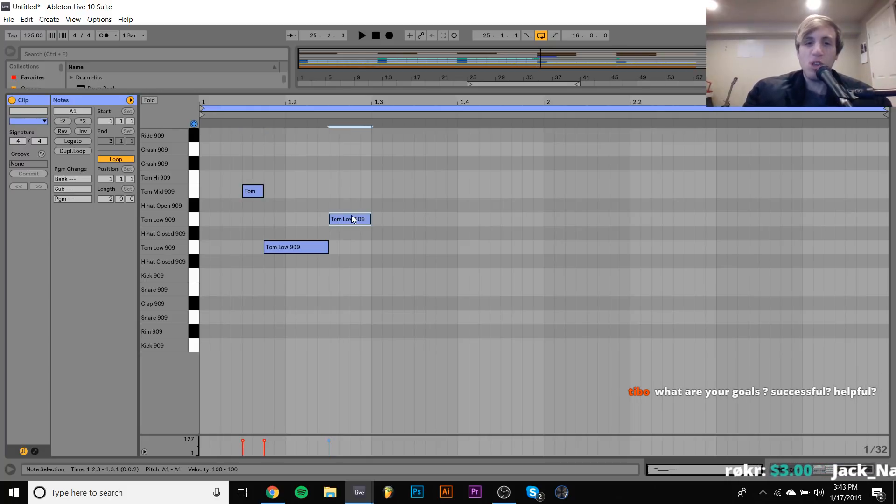
pyautogui.hotkey('shift', 'Right')
pyautogui.hotkey('shift', 'Right')
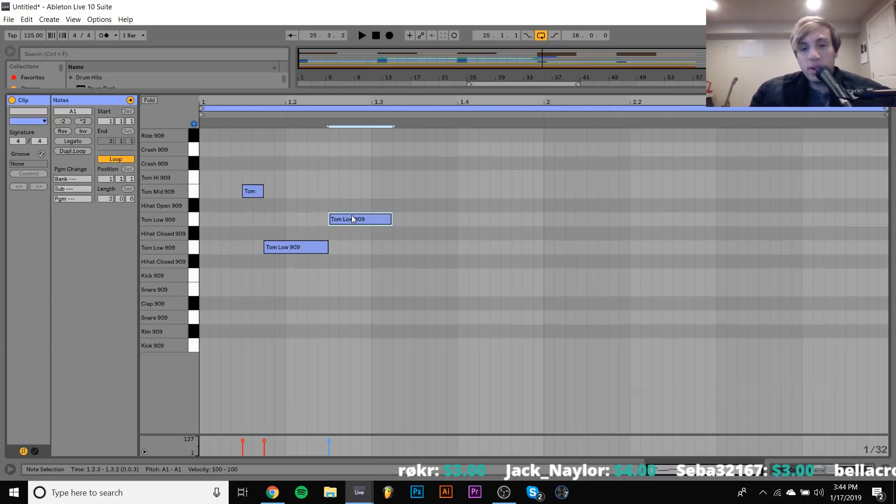
# Try to open the recent streamingandvideo set in a second Live instance and dismiss the ReWire notice
pyautogui.click(359, 492)
pyautogui.click(447, 439)
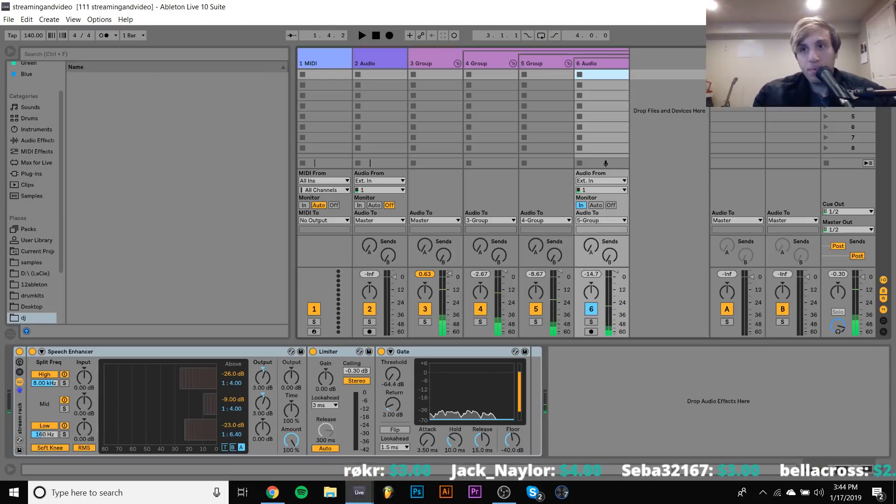
pyautogui.click(369, 491)
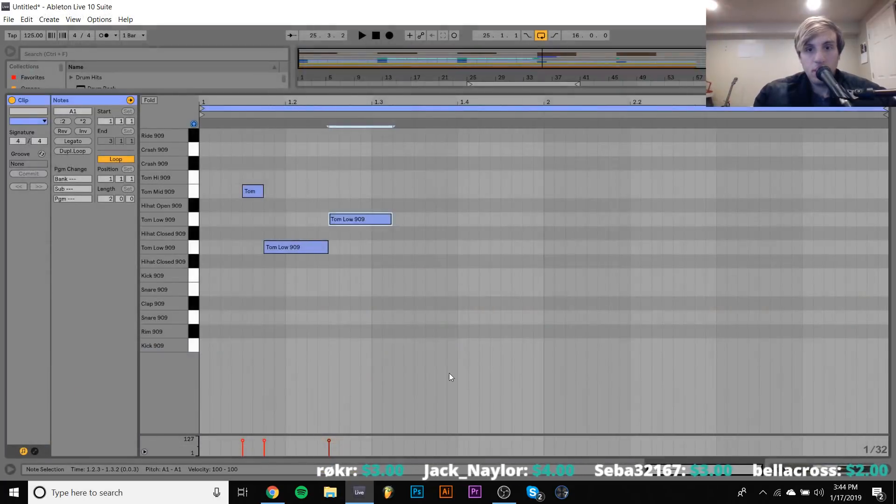
pyautogui.rightClick(365, 491)
pyautogui.click(331, 196)
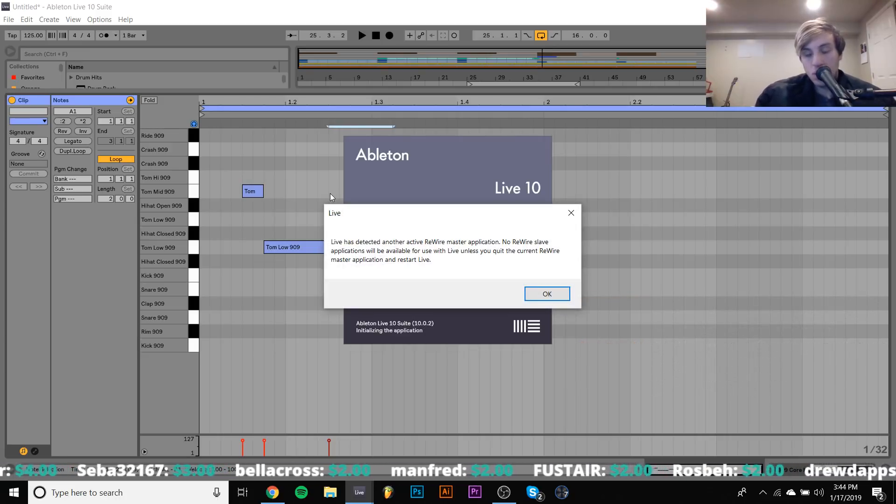
pyautogui.press('Return')
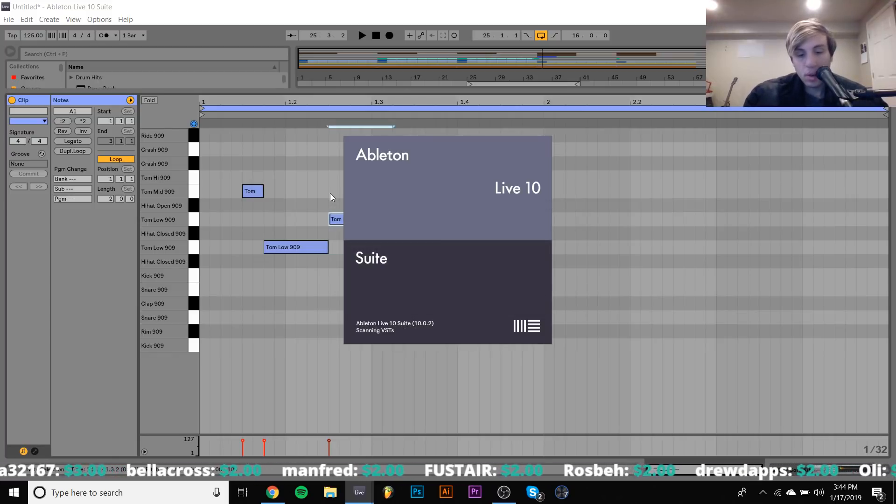
# Audition the tom pattern and add a Snare 909 note at 1.3.2, three thirty-seconds long
pyautogui.click(245, 226)
pyautogui.press('space')
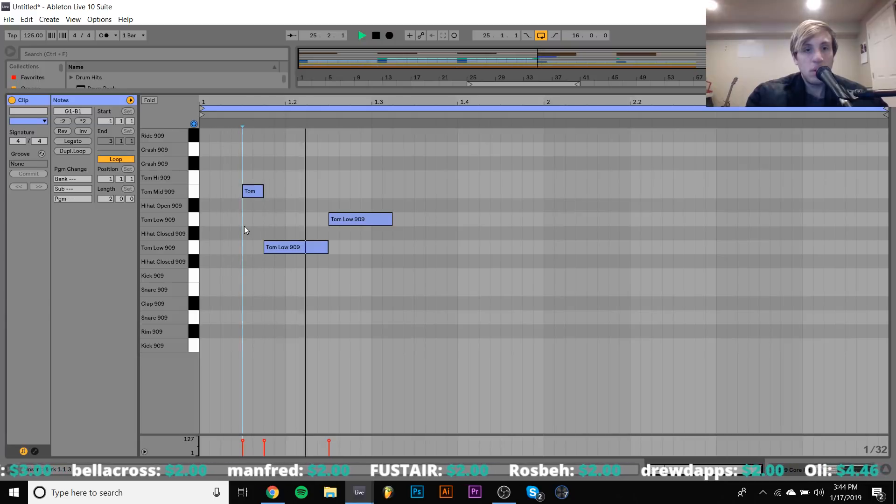
pyautogui.press('space')
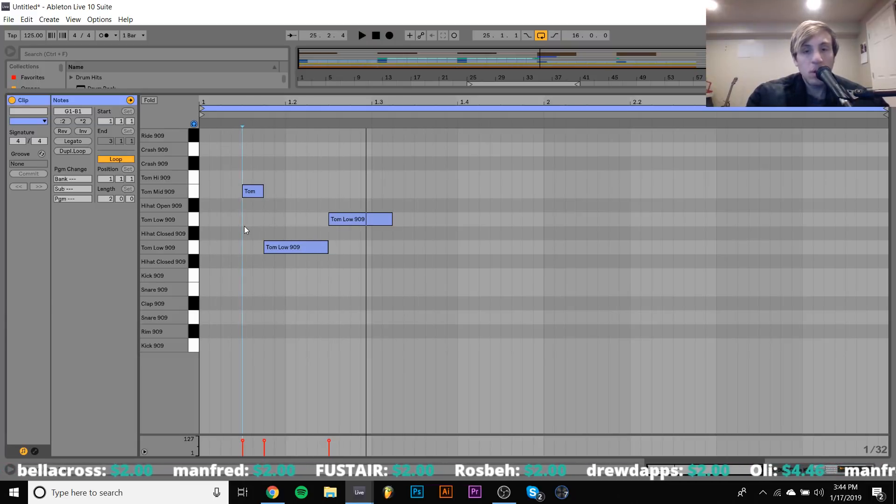
pyautogui.doubleClick(398, 317)
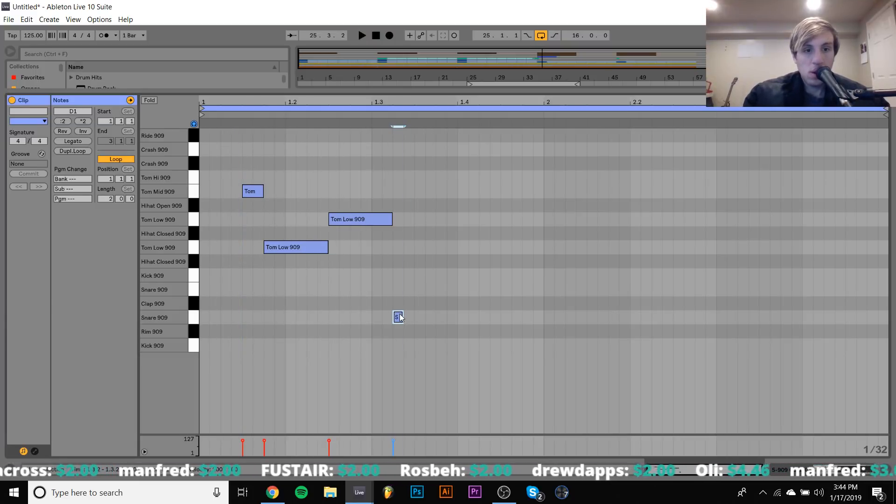
pyautogui.press('space')
pyautogui.hotkey('shift', 'Right')
pyautogui.hotkey('shift', 'Right')
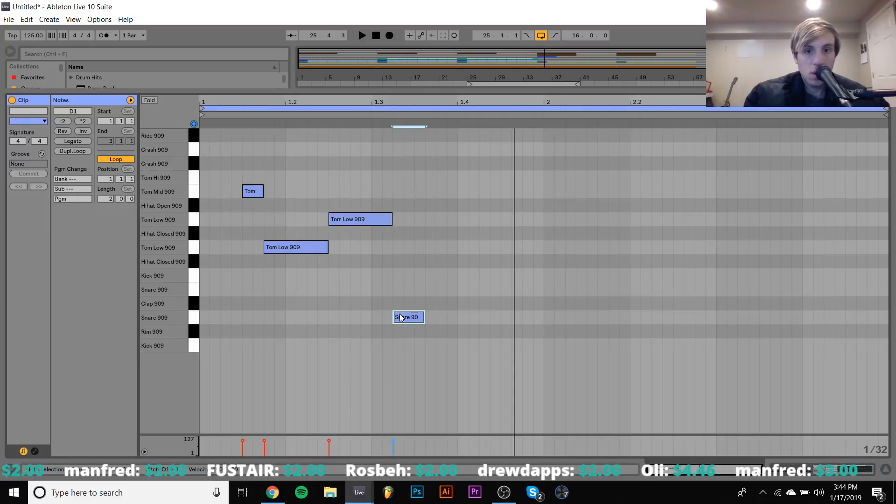
pyautogui.press('space')
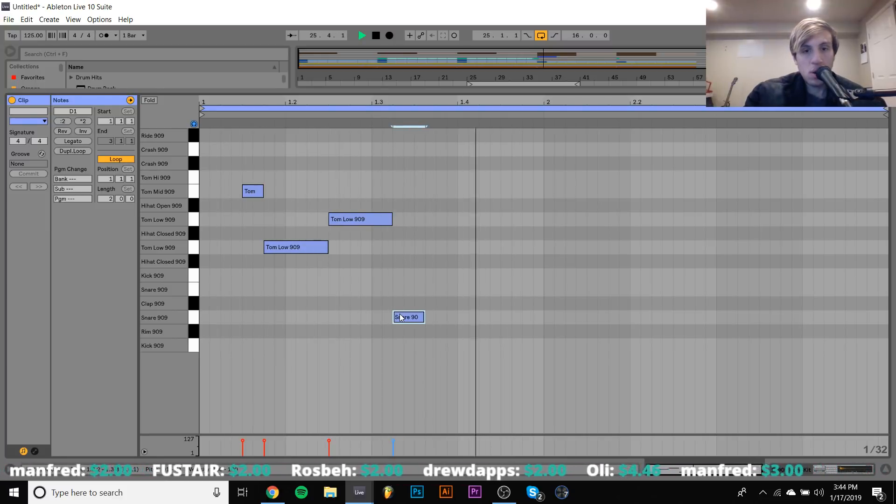
pyautogui.press('space')
# Transpose the snare note at 1.3.2 up to Kick 909 on F1 and lengthen it to an eighth note
pyautogui.press('Up')
pyautogui.press('Right')
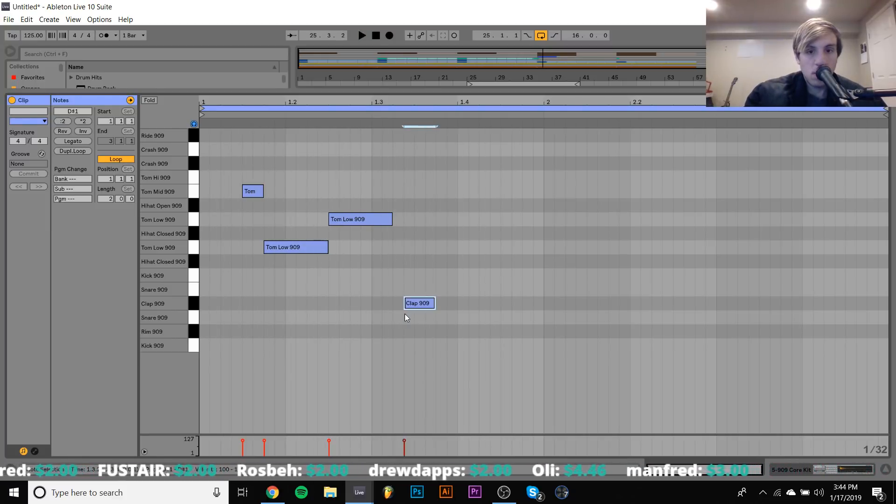
pyautogui.press('Up')
pyautogui.press('Up')
pyautogui.press('space')
pyautogui.press('Left')
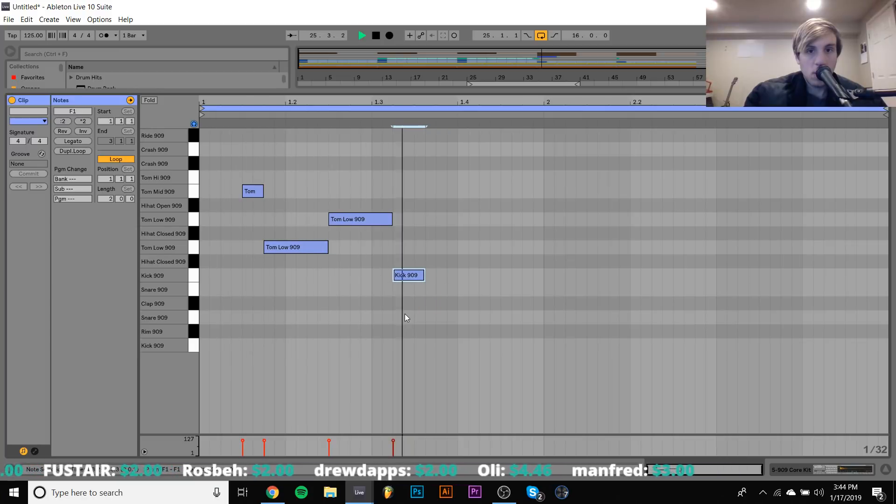
pyautogui.press('Up')
pyautogui.press('Down')
pyautogui.hotkey('shift', 'Right')
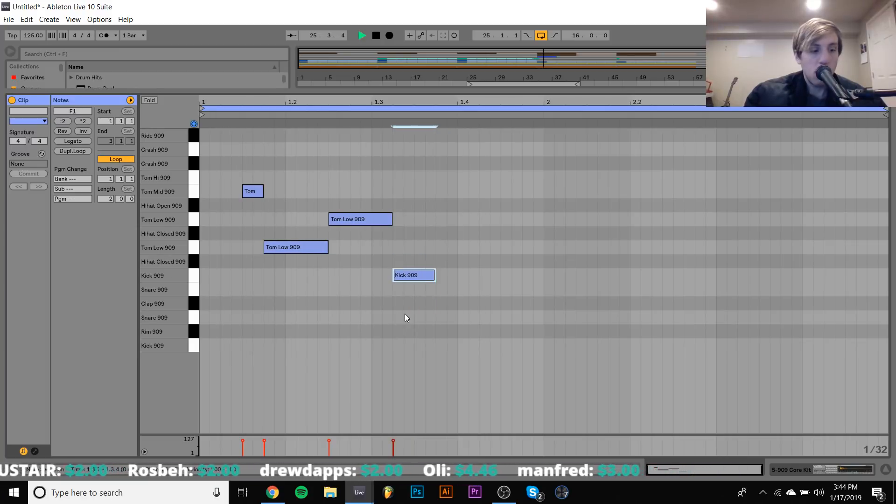
# Add a Snare 909 note three sixteenths long at 1.4.4 and duplicate it directly after itself
pyautogui.click(527, 322)
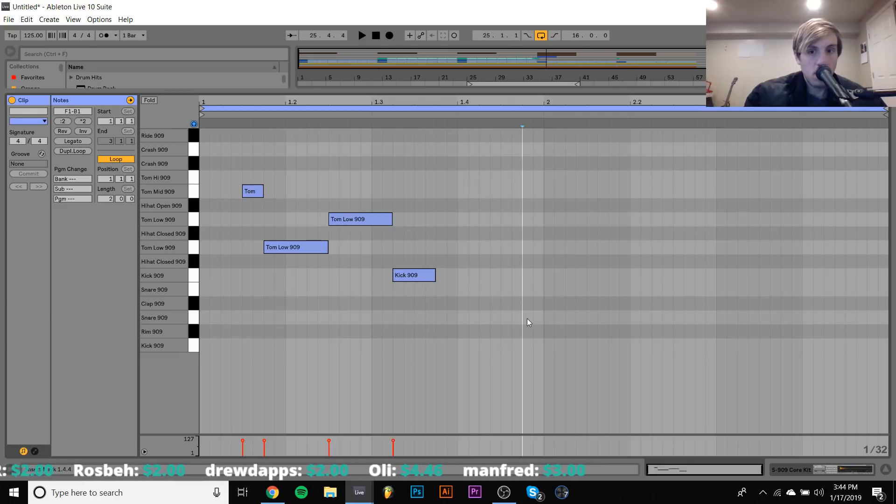
pyautogui.doubleClick(527, 318)
pyautogui.hotkey('shift', 'Right')
pyautogui.hotkey('shift', 'Right')
pyautogui.hotkey('shift', 'Right')
pyautogui.hotkey('shift', 'Right')
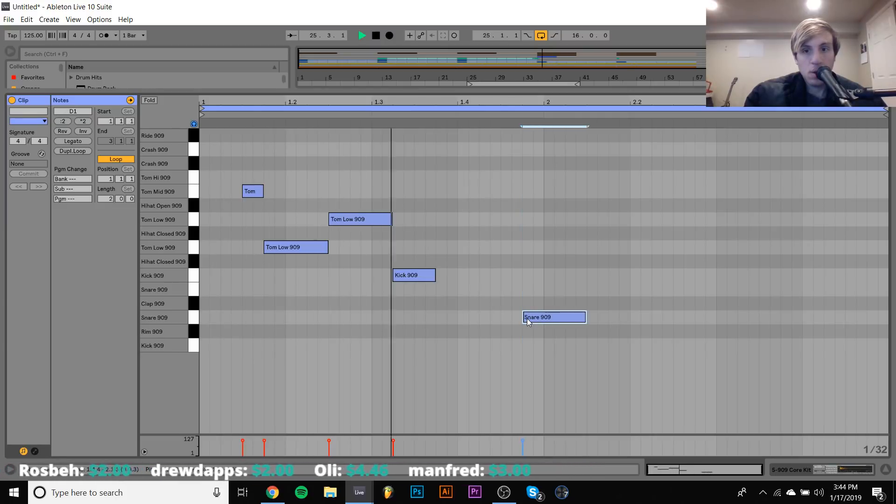
pyautogui.hotkey('ctrl', 'd')
pyautogui.press('space')
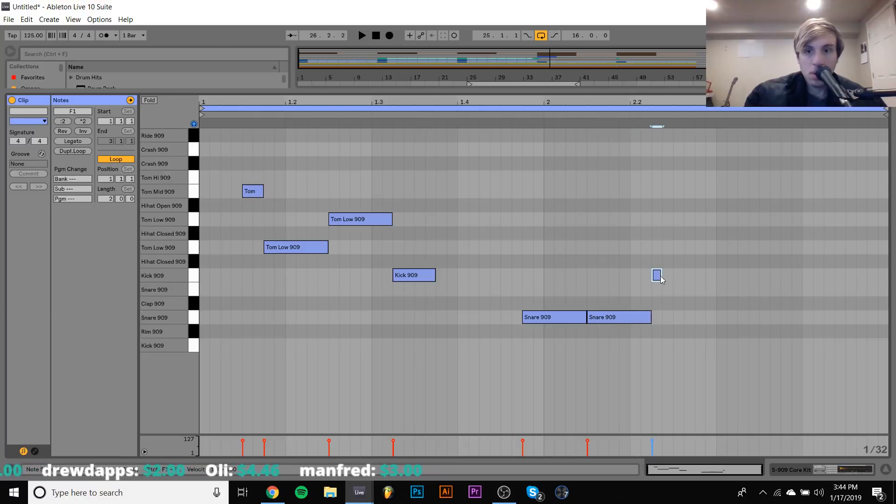
# Add a sixteenth-long Kick 909 note at 2.2.2 and duplicate it to 2.2.3 as a Tom Low 909 note on A1
pyautogui.doubleClick(660, 275)
pyautogui.hotkey('ctrl', 'd')
pyautogui.press('Up')
pyautogui.press('Up')
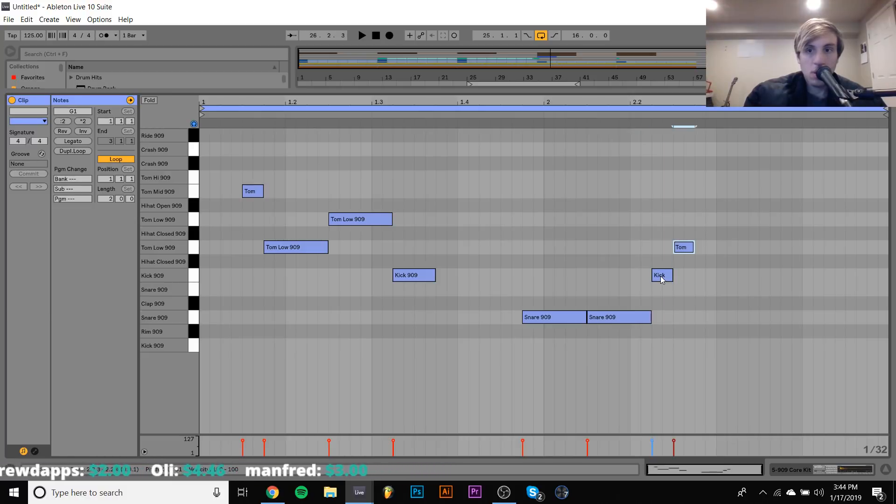
pyautogui.press('Up')
pyautogui.press('Up')
# Duplicate the last tom down to G1 at 2.2.4 as an eighth note, and repeat it at 2.3.2
pyautogui.hotkey('ctrl', 'd')
pyautogui.press('Down')
pyautogui.press('Down')
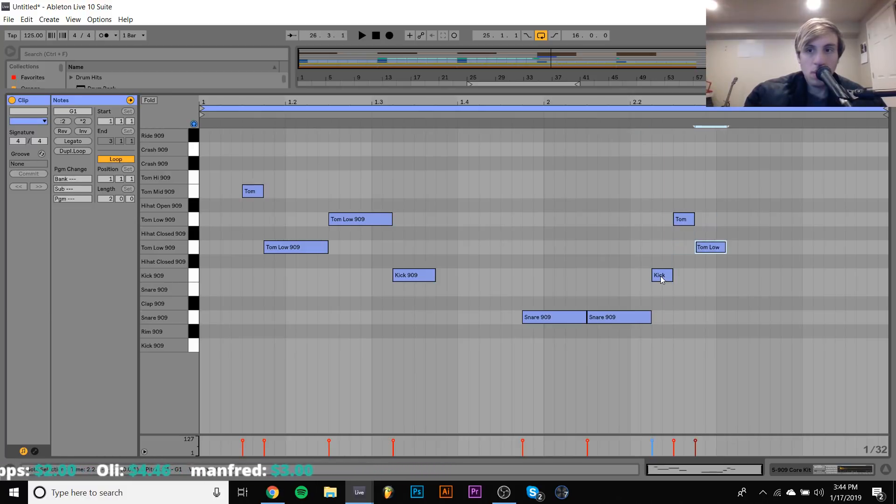
pyautogui.hotkey('ctrl', 'd')
# Play back the finished two-bar 909 tom pattern to check it
pyautogui.press('space')
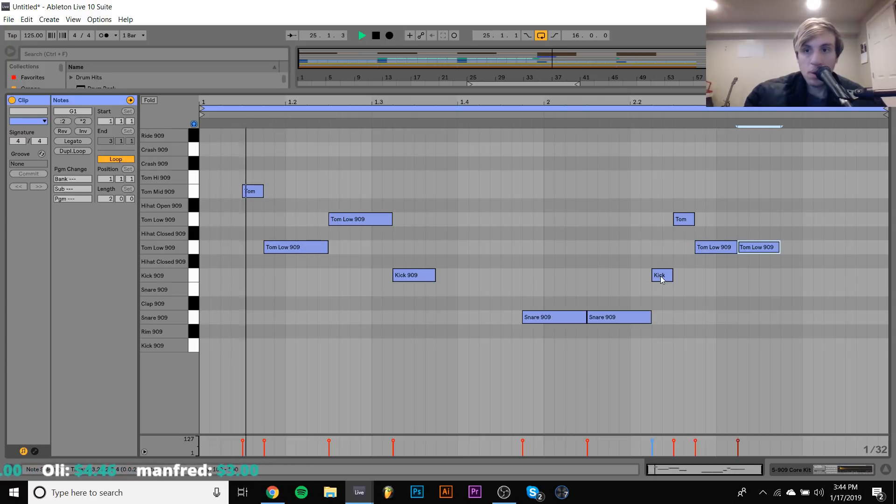
pyautogui.click(590, 254)
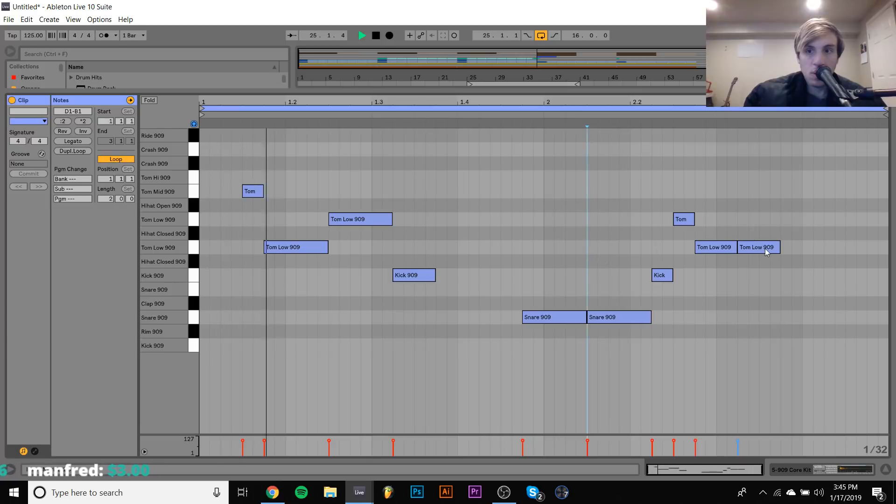
pyautogui.click(712, 225)
pyautogui.press('space')
pyautogui.press('space')
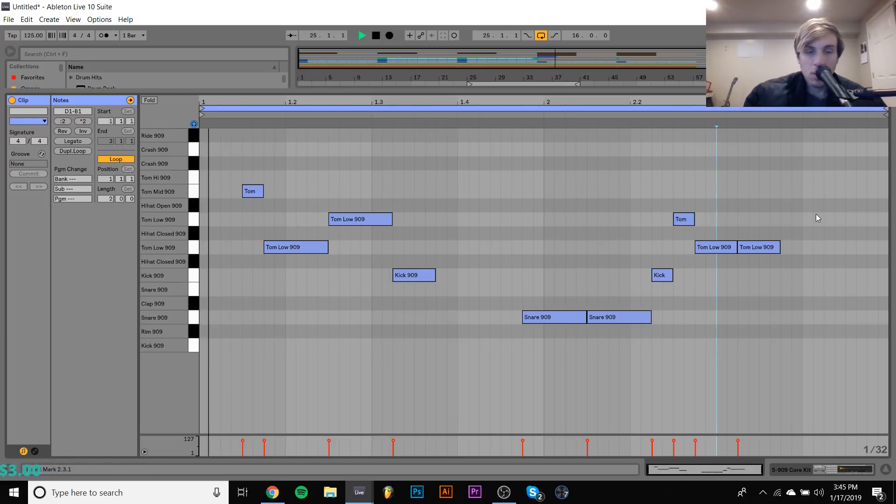
pyautogui.press('space')
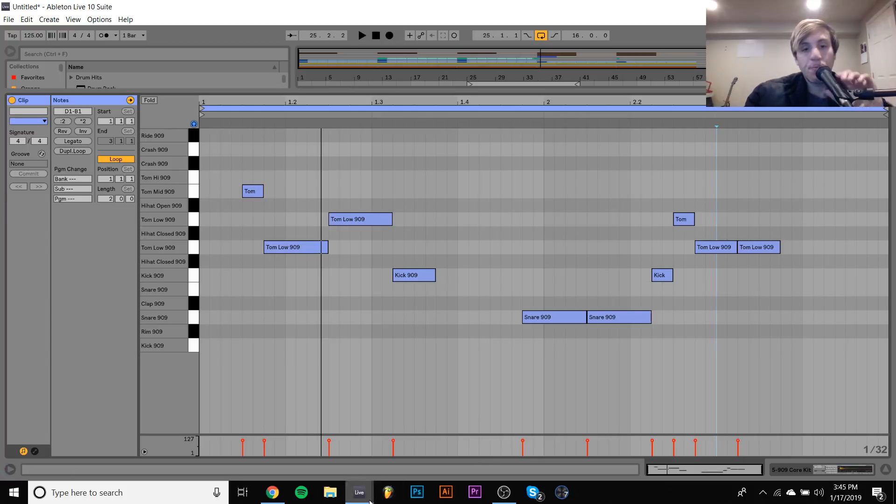
# Show the 909 Core Kit's devices and play the arrangement from bar 19 into the tom clip
pyautogui.click(417, 457)
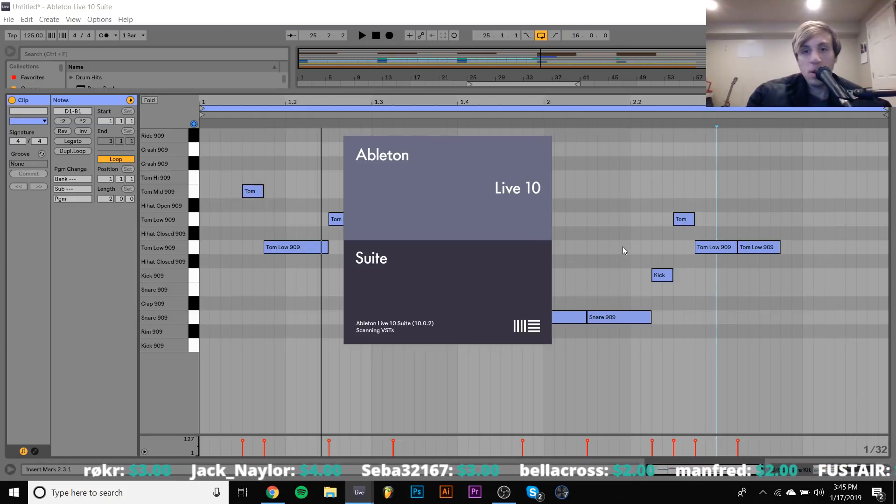
pyautogui.press('space')
pyautogui.click(863, 471)
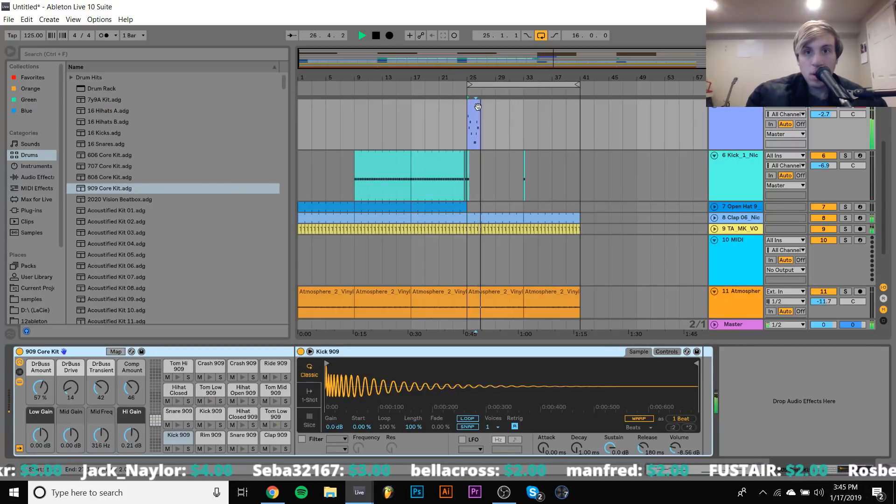
pyautogui.click(425, 121)
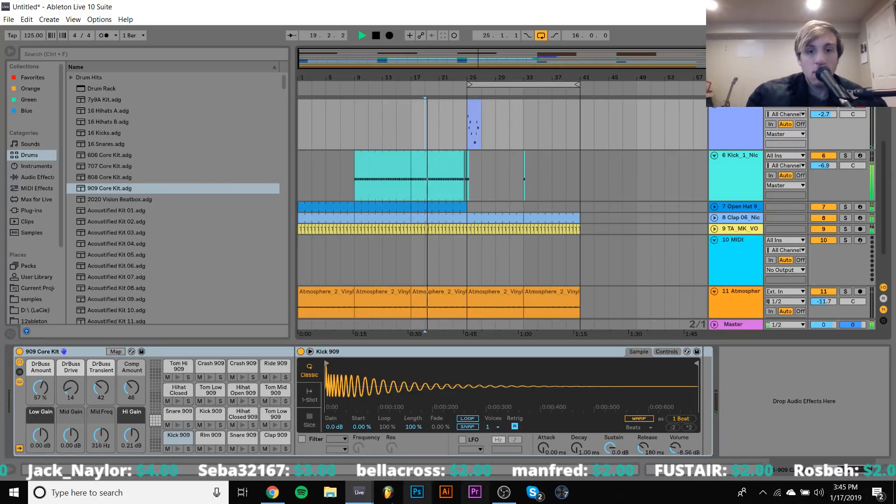
pyautogui.press('space')
# Open Task Manager and end the background Ableton Live 10 Suite process that is not responding
pyautogui.click(360, 493)
pyautogui.click(410, 438)
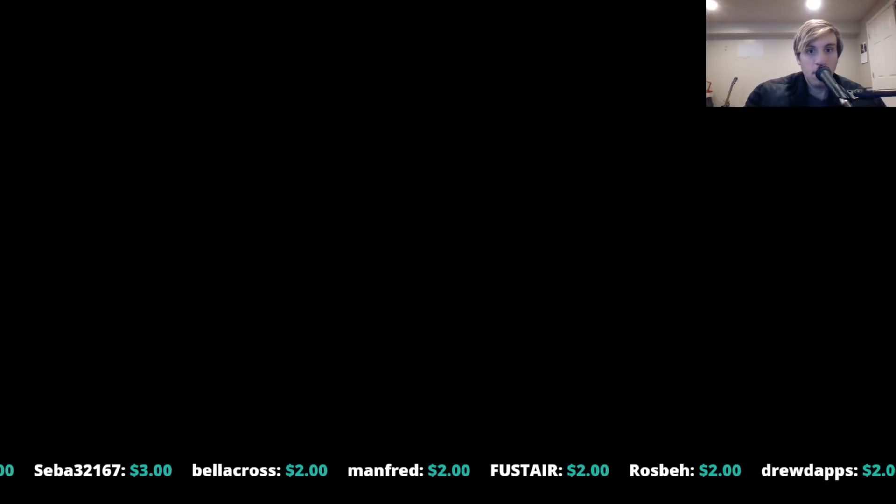
pyautogui.click(391, 210)
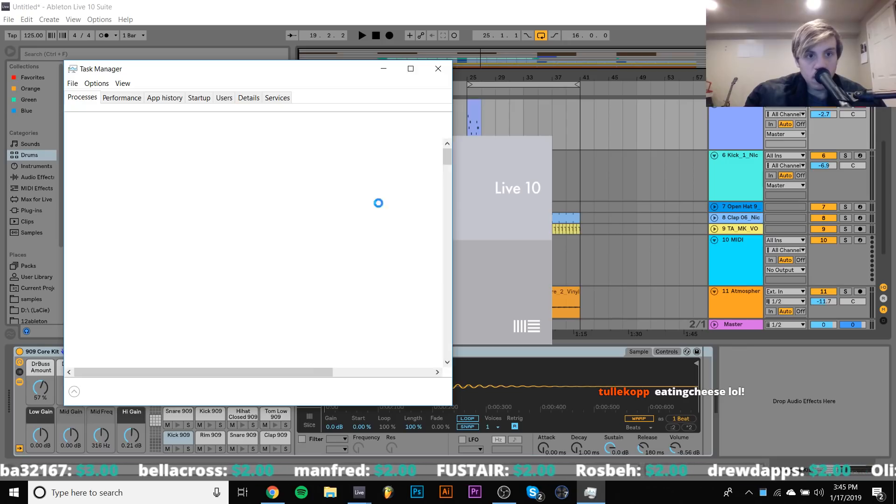
pyautogui.click(237, 191)
pyautogui.click(423, 391)
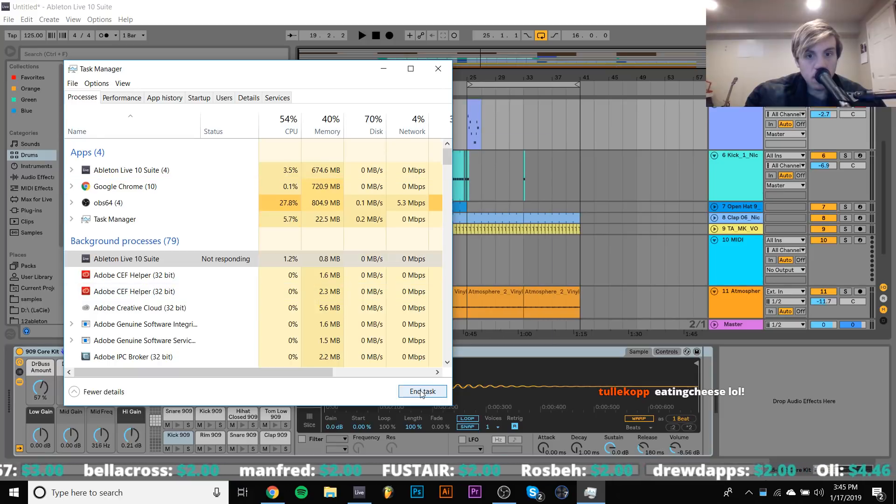
# Open the recent streamingandvideo set in a second Live instance again and dismiss the ReWire notice
pyautogui.click(361, 494)
pyautogui.rightClick(360, 497)
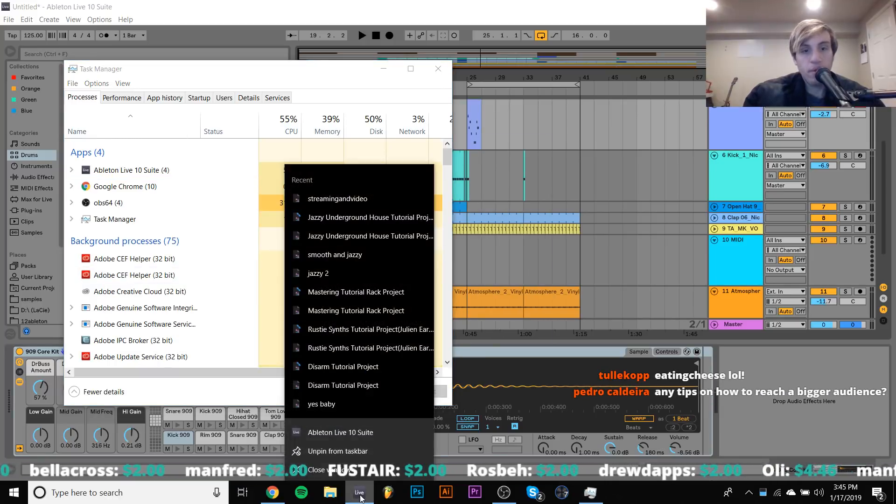
pyautogui.click(318, 195)
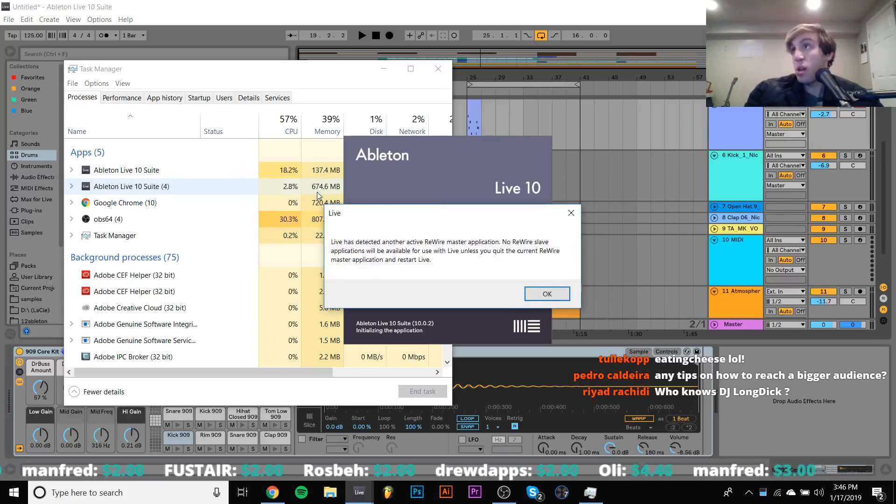
pyautogui.press('Return')
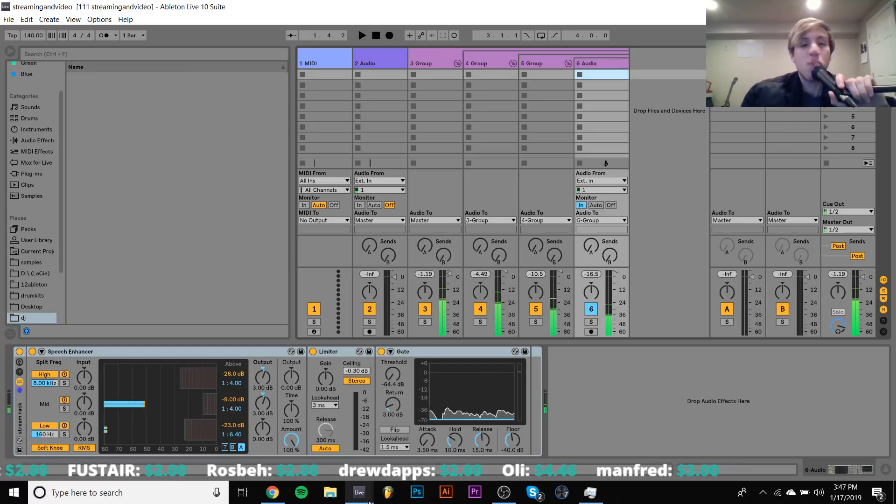
# Switch back to the Untitled set and play the arrangement from bar 23 into the 909 tom clip
pyautogui.moveTo(359, 492)
pyautogui.click(338, 466)
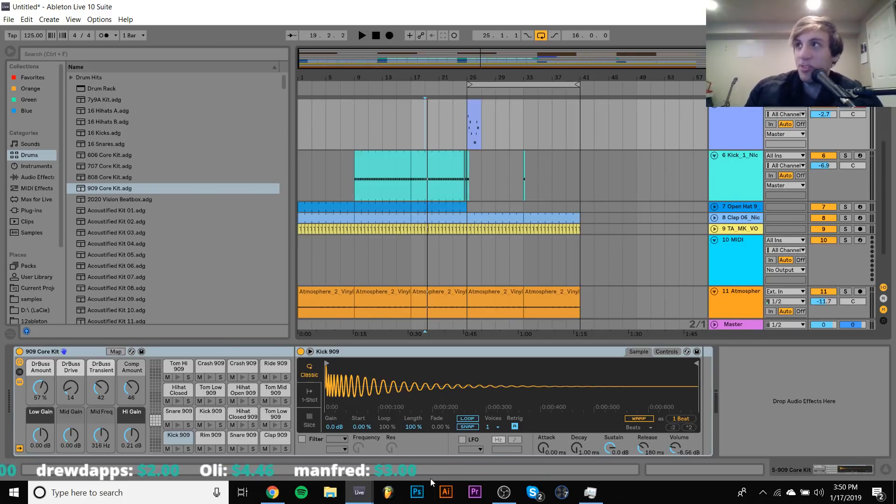
pyautogui.press('space')
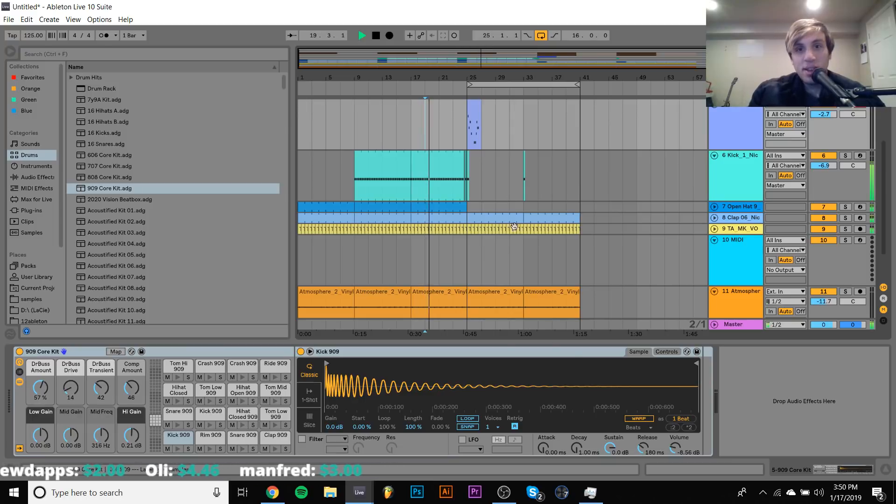
pyautogui.scroll(5, 508, 192)
pyautogui.press('space')
pyautogui.click(475, 235)
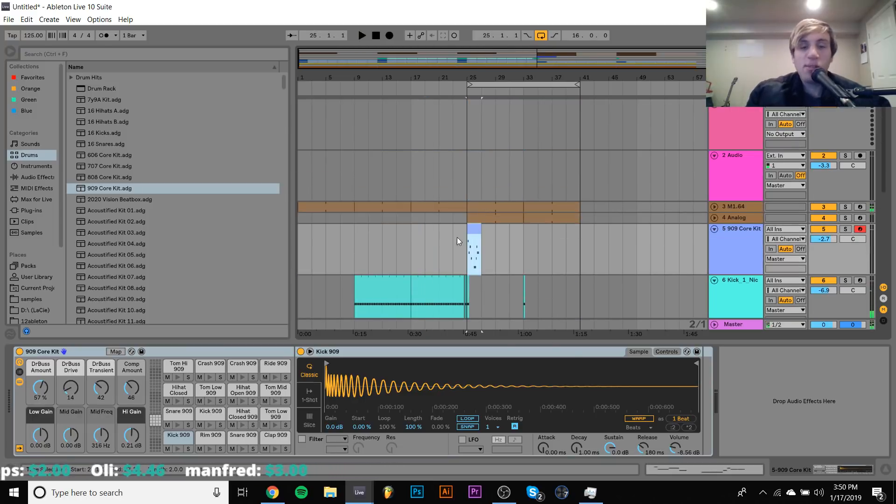
pyautogui.click(453, 237)
pyautogui.press('space')
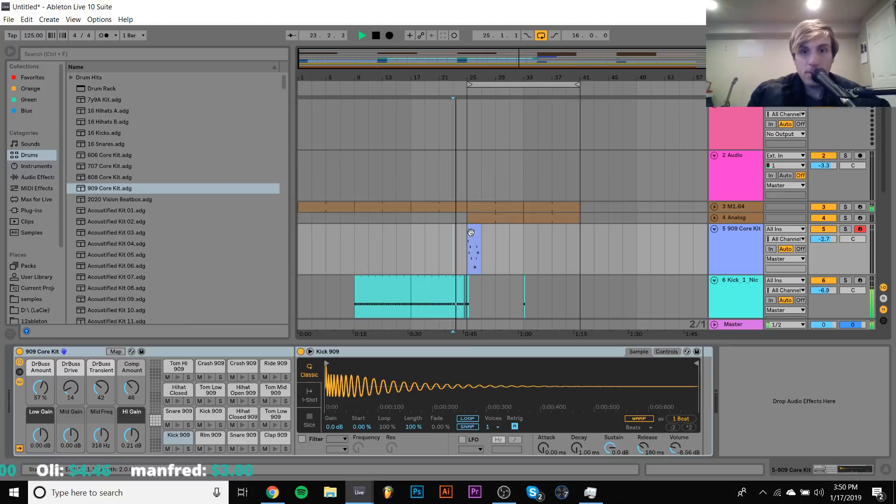
# Extend the 909 tom clip to bar 41 and fold the 909 Core Kit and kick tracks
pyautogui.moveTo(479, 232); pyautogui.dragTo(576, 239)
pyautogui.click(715, 229)
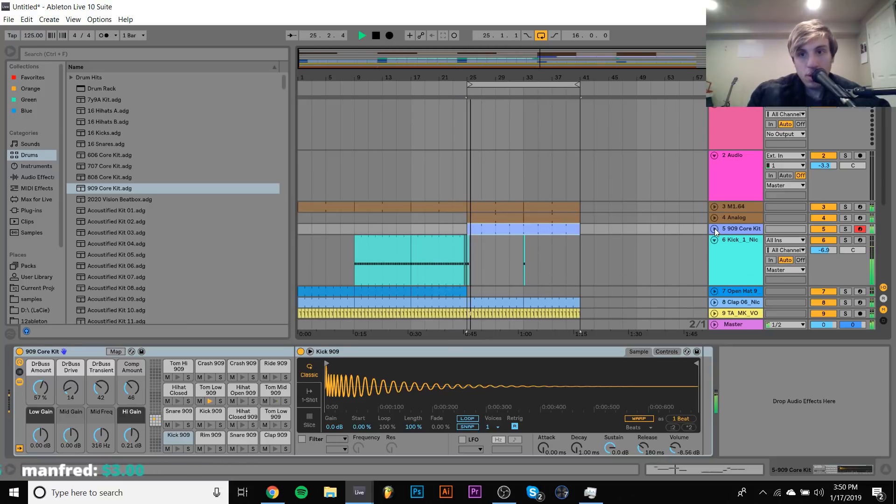
pyautogui.click(714, 240)
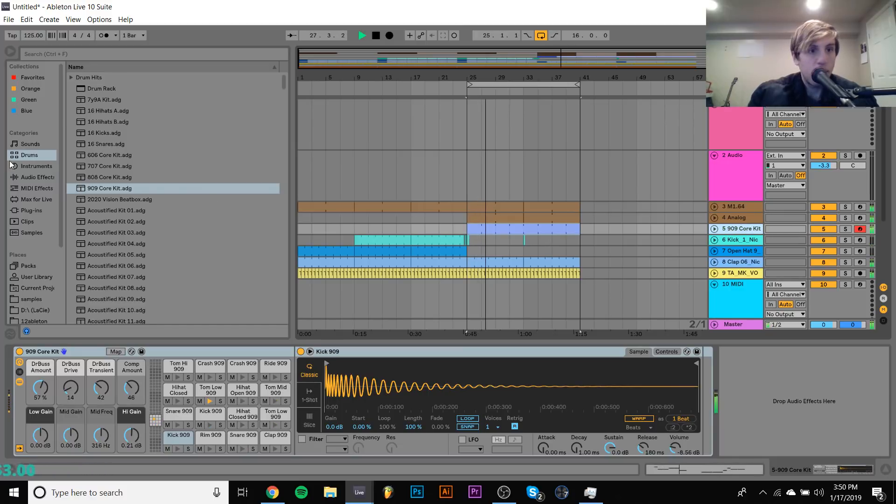
# Add a Saturator with 13.5 dB drive to the 909 Core Kit track and set the track volume to -8.9 dB
pyautogui.click(28, 178)
pyautogui.scroll(-3, 96, 184)
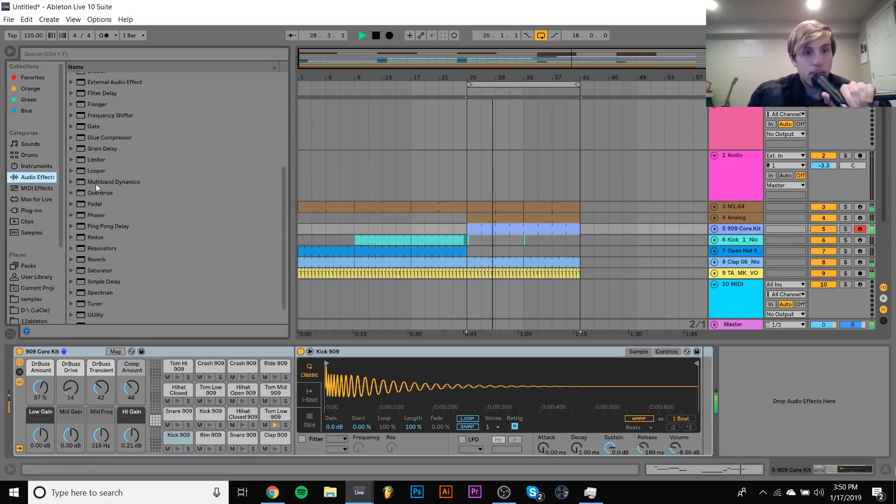
pyautogui.doubleClick(96, 270)
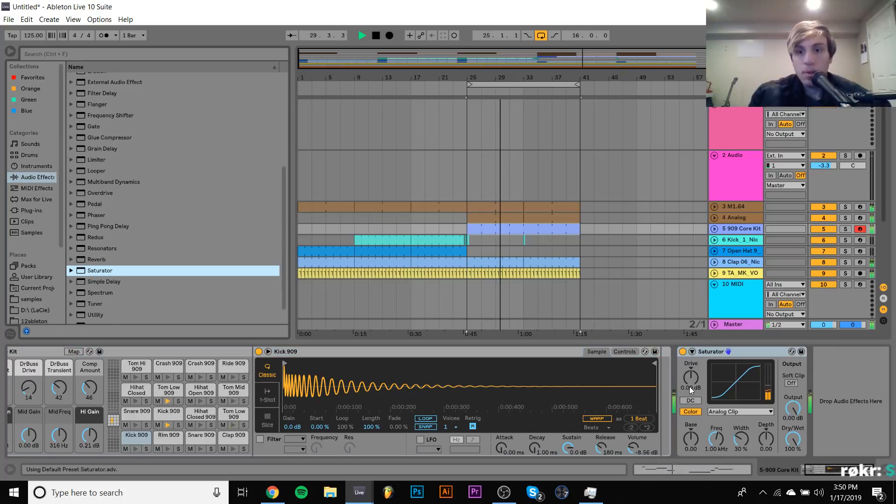
pyautogui.moveTo(689, 386); pyautogui.dragTo(689, 380)
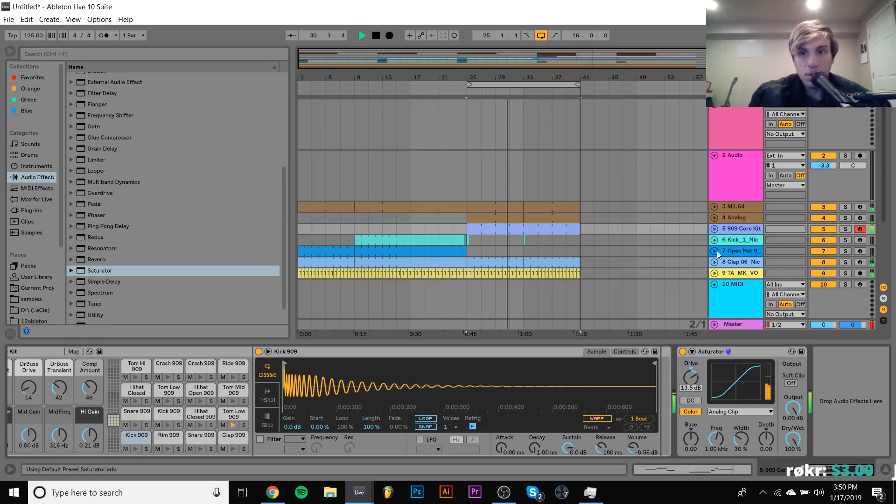
pyautogui.click(714, 229)
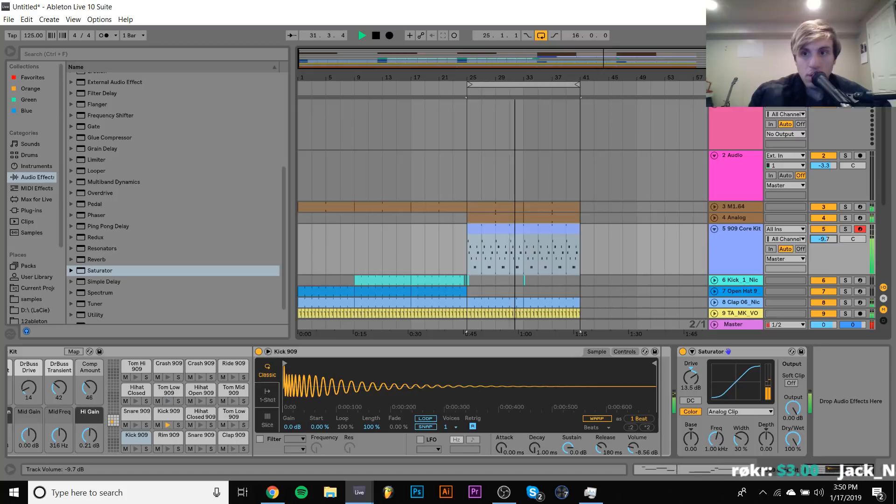
# Transpose the upper Kick 909 pad's sample by -12 st and play back the tom section
pyautogui.click(169, 414)
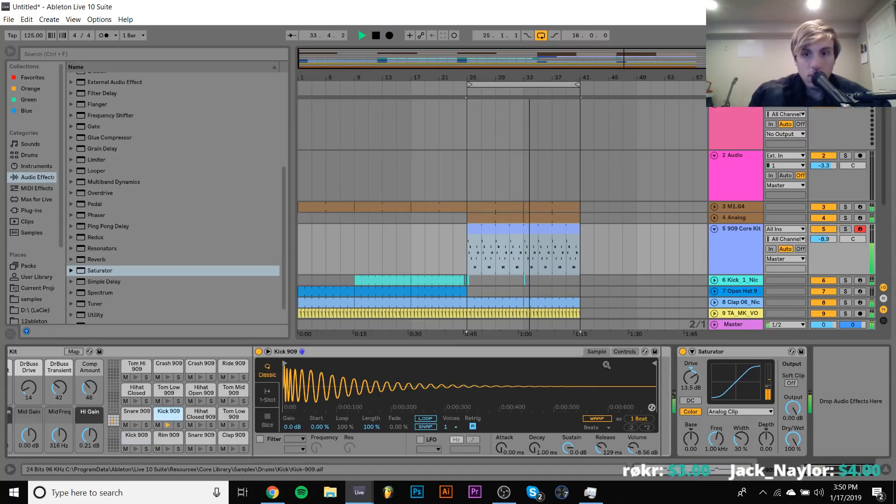
pyautogui.press('space')
pyautogui.click(617, 354)
pyautogui.moveTo(610, 421); pyautogui.dragTo(609, 432)
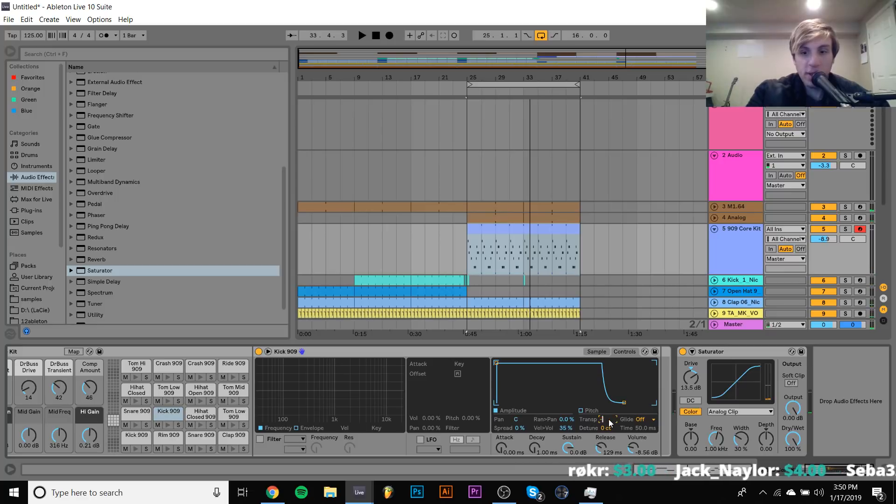
pyautogui.press('space')
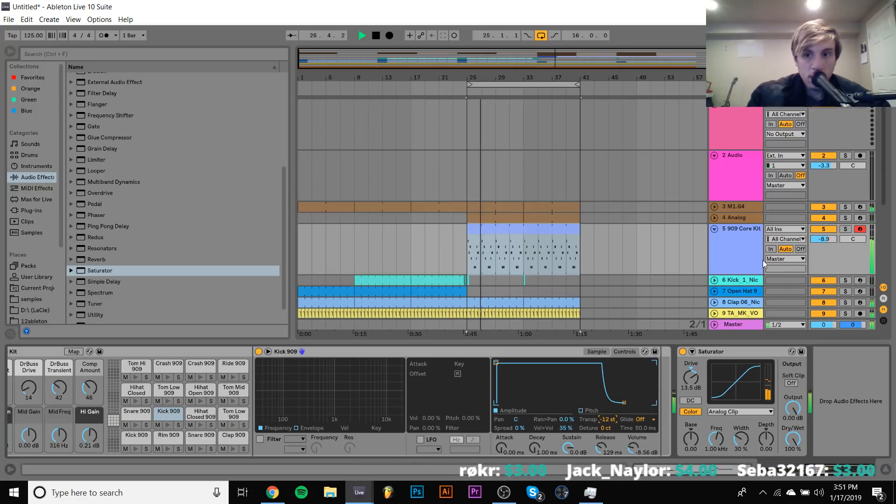
# Set the 909 Core Kit track's volume to -11.0 dB and fold the track
pyautogui.click(714, 228)
pyautogui.click(714, 228)
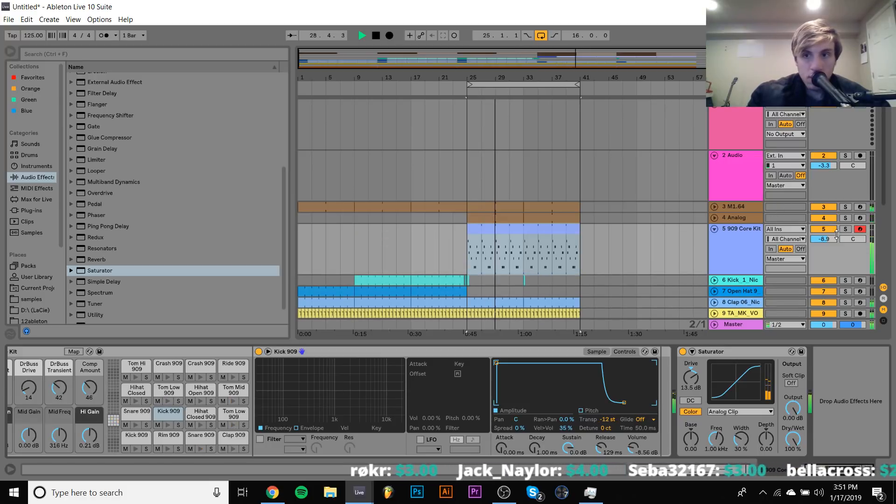
pyautogui.moveTo(825, 239); pyautogui.dragTo(825, 245)
pyautogui.click(720, 232)
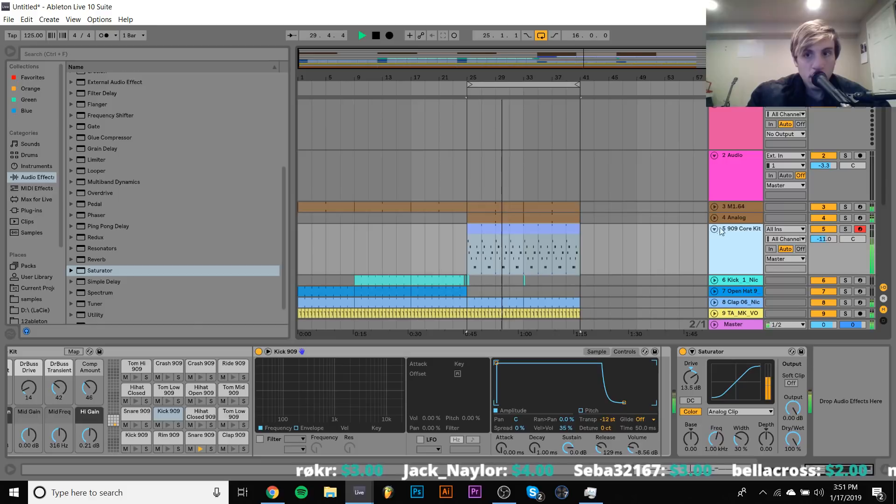
pyautogui.click(714, 228)
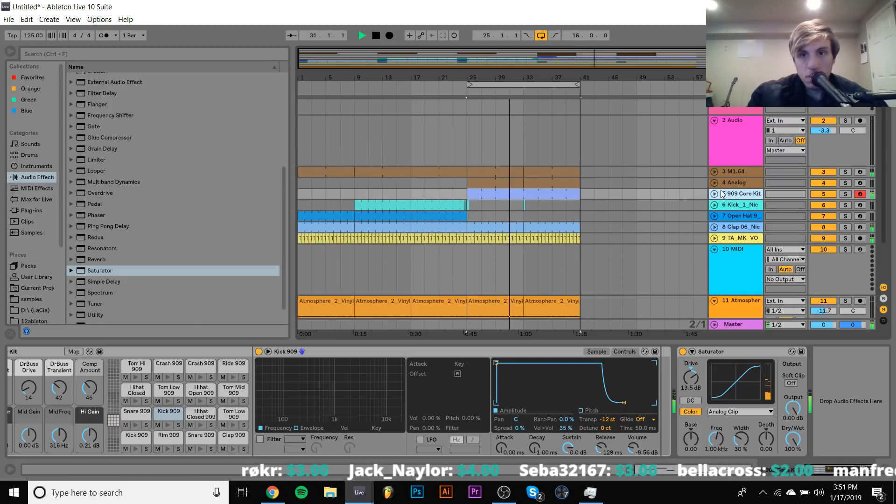
# Insert a MIDI track below the 909 Core Kit, load 707 Core Kit and create a two-bar clip at bar 33
pyautogui.hotkey('ctrl', 'shift', 't')
pyautogui.click(29, 155)
pyautogui.click(110, 166)
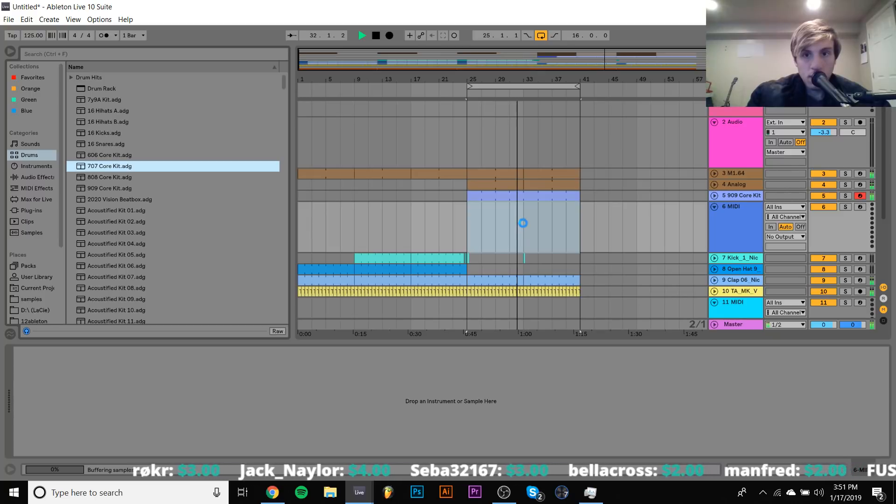
pyautogui.press('space')
pyautogui.moveTo(525, 224); pyautogui.dragTo(540, 224)
pyautogui.hotkey('ctrl', 'shift', 'm')
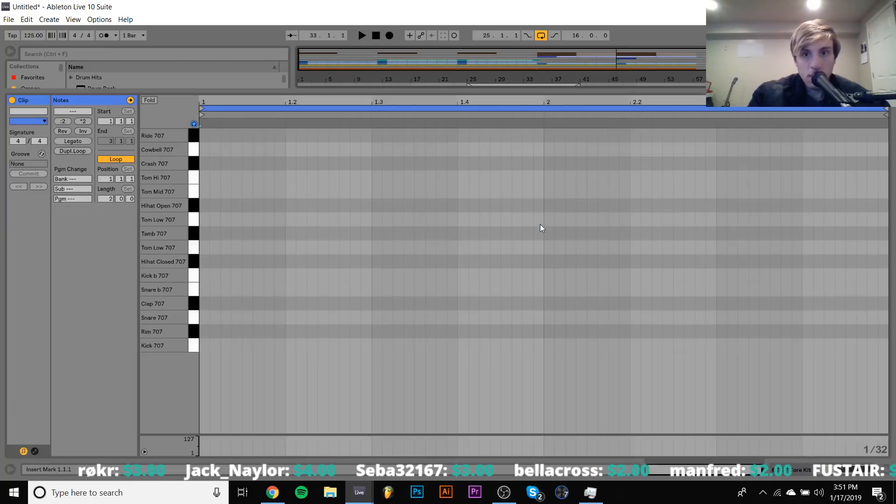
# Place three consecutive sixteenth notes on Hihat Closed 707 at the start of the clip
pyautogui.doubleClick(226, 318)
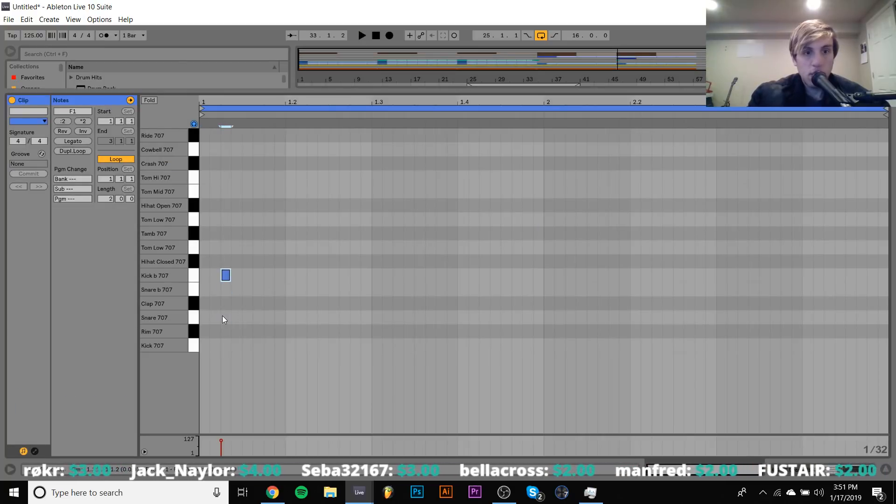
pyautogui.press('Up')
pyautogui.press('Up')
pyautogui.press('Left')
pyautogui.press('Down')
pyautogui.press('Left')
pyautogui.hotkey('shift', 'Right')
pyautogui.hotkey('ctrl', 'd')
pyautogui.hotkey('ctrl', 'd')
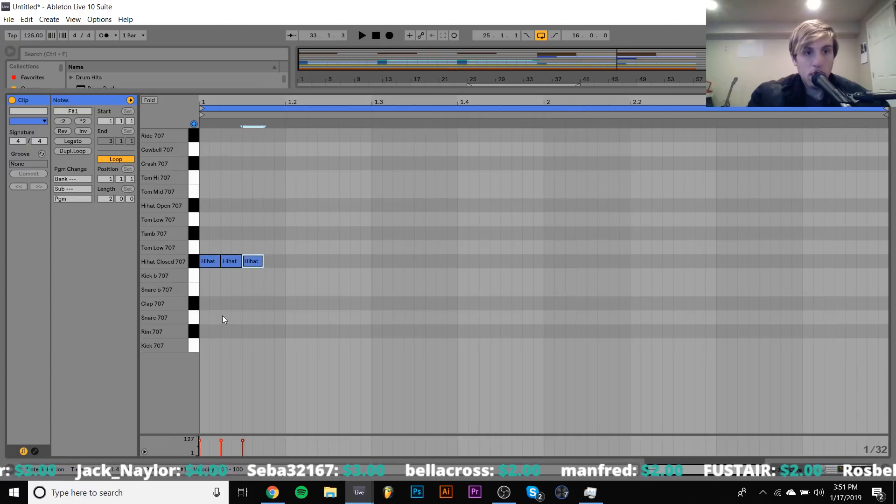
# Move the third hihat note to Hihat Open 707 and add a Hihat Closed 707 note on the fourth sixteenth
pyautogui.press('Up')
pyautogui.press('Up')
pyautogui.press('Up')
pyautogui.press('Up')
pyautogui.press('space')
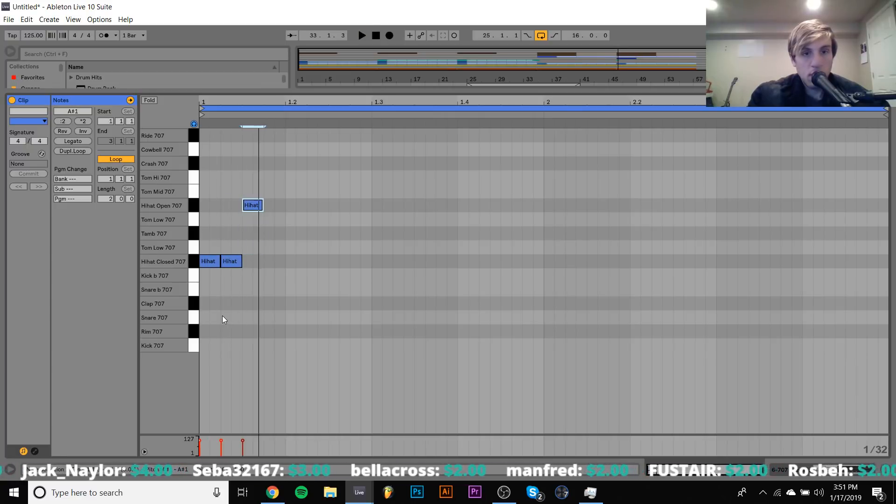
pyautogui.hotkey('ctrl', 'd')
pyautogui.press('Down')
pyautogui.press('Down')
pyautogui.press('Down')
pyautogui.press('Down')
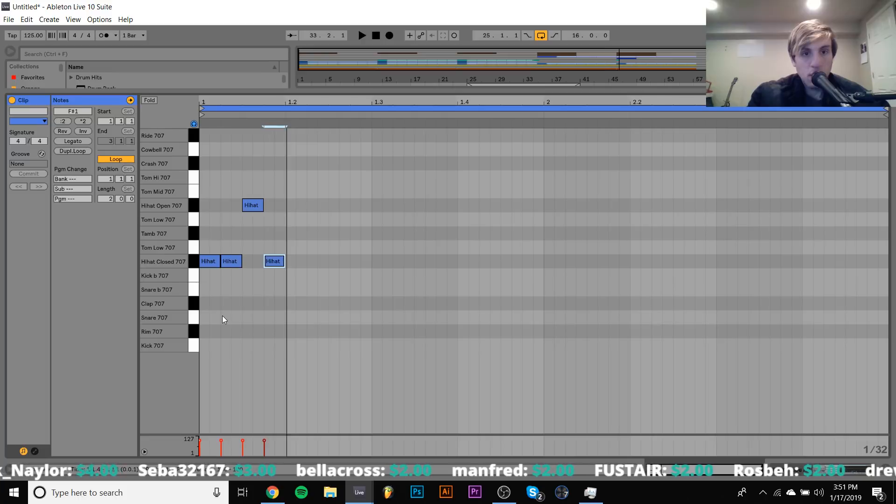
# Duplicate the one-beat hihat pattern until it fills the two-bar 707 clip
pyautogui.hotkey('ctrl', 'a')
pyautogui.hotkey('ctrl', 'd')
pyautogui.hotkey('ctrl', 'd')
pyautogui.hotkey('ctrl', 'd')
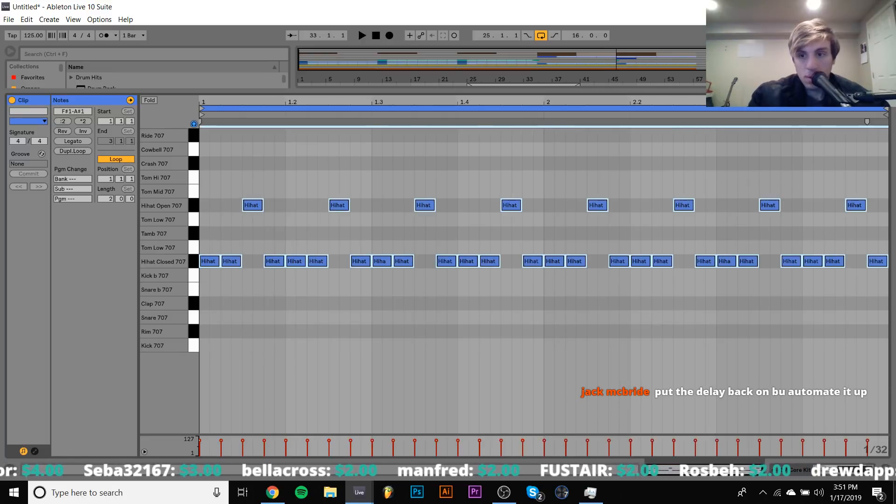
# Show the 707 Core Kit's devices and set its track volume to -8.8 dB while playing the hihat clip
pyautogui.click(839, 472)
pyautogui.moveTo(839, 123); pyautogui.dragTo(839, 136)
pyautogui.press('space')
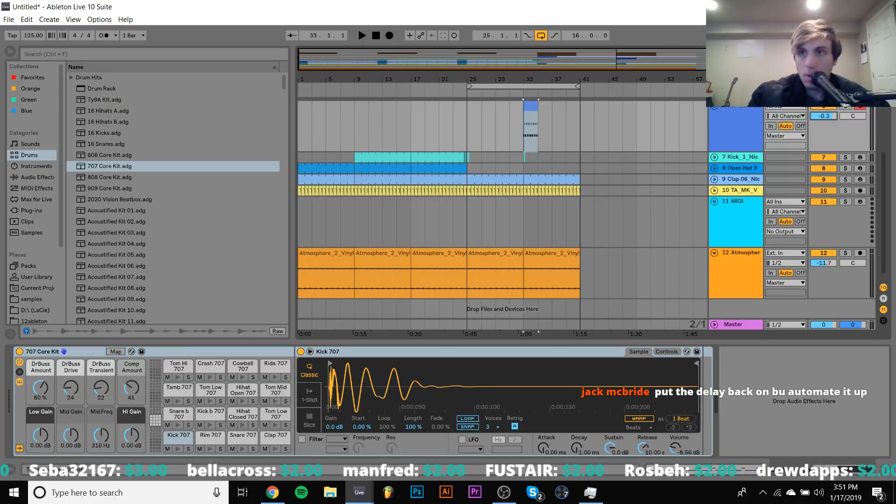
pyautogui.press('space')
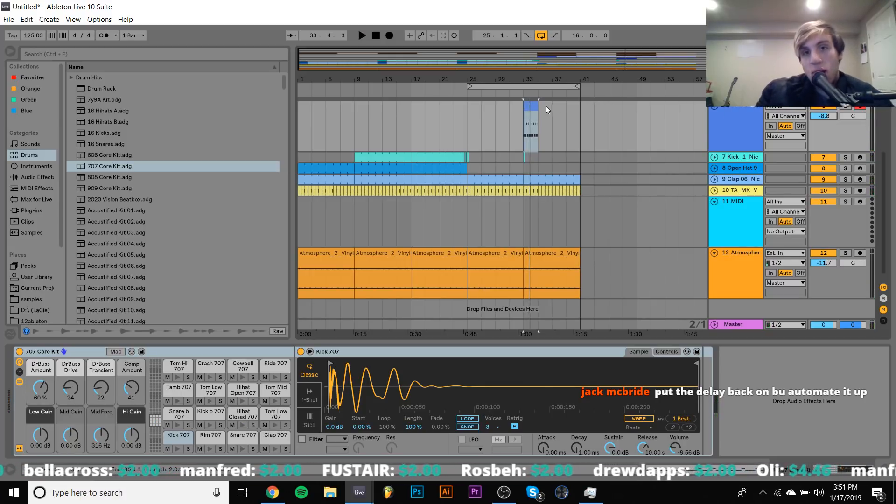
# Extend the 707 hihat clip from bar 33 through to bar 41
pyautogui.click(534, 105)
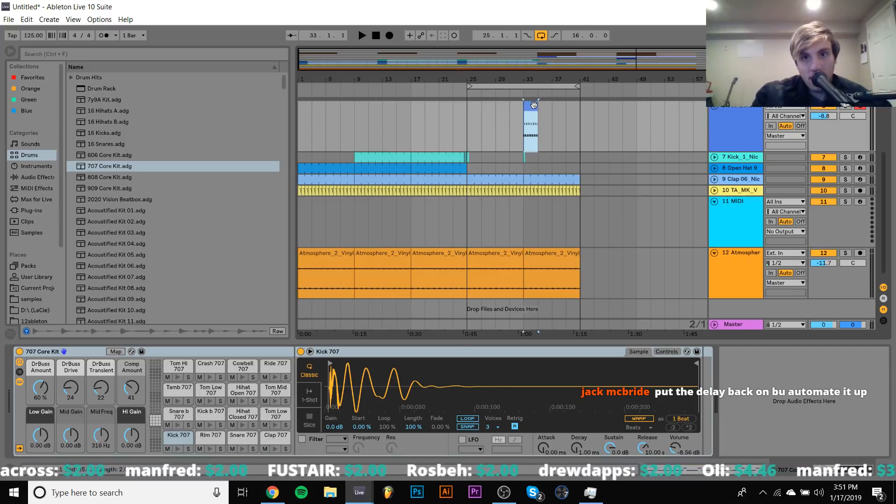
pyautogui.moveTo(536, 105); pyautogui.dragTo(581, 105)
pyautogui.scroll(5, 395, 199)
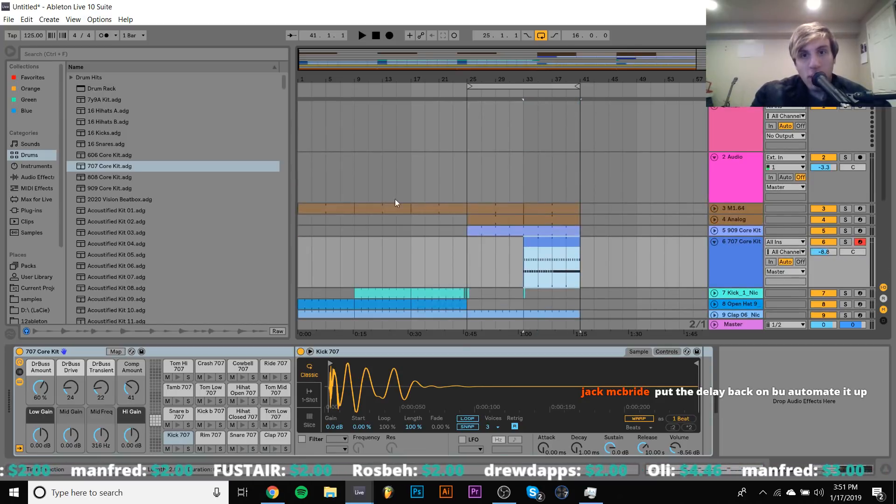
# Play the arrangement from bar 13 into the section with the 909 toms and 707 hihats
pyautogui.click(378, 178)
pyautogui.press('space')
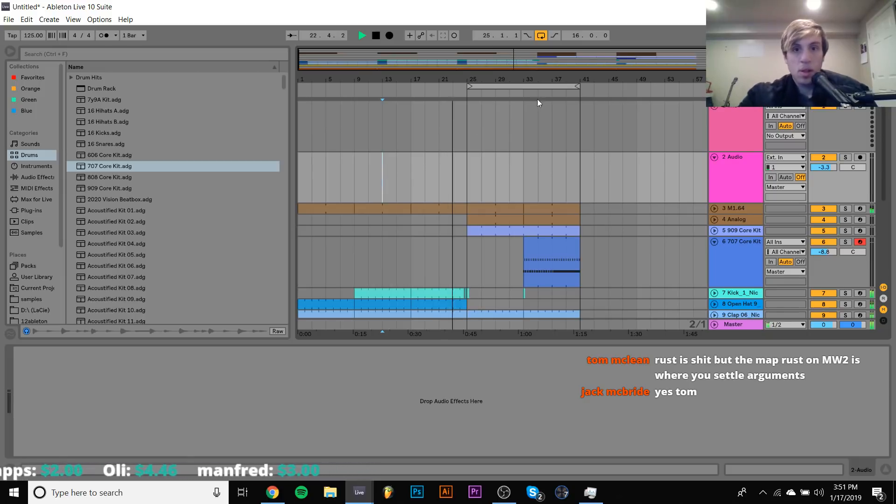
pyautogui.moveTo(454, 75); pyautogui.dragTo(456, 99)
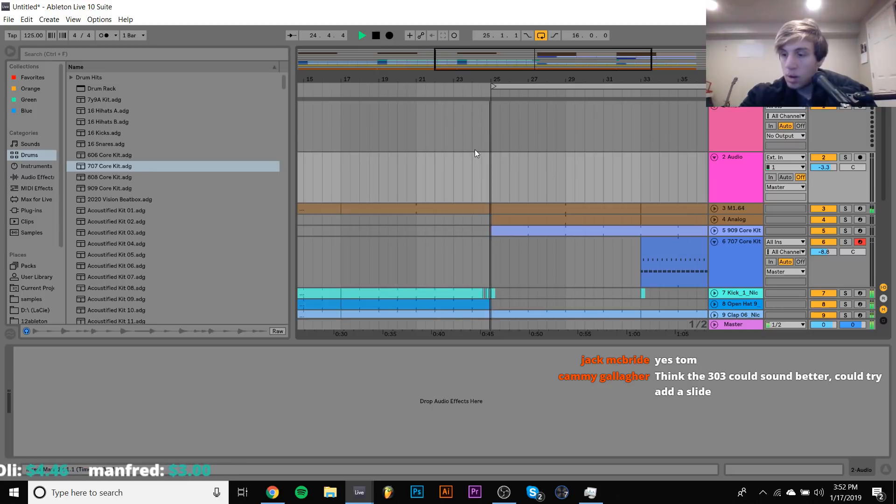
pyautogui.scroll(-5, 474, 149)
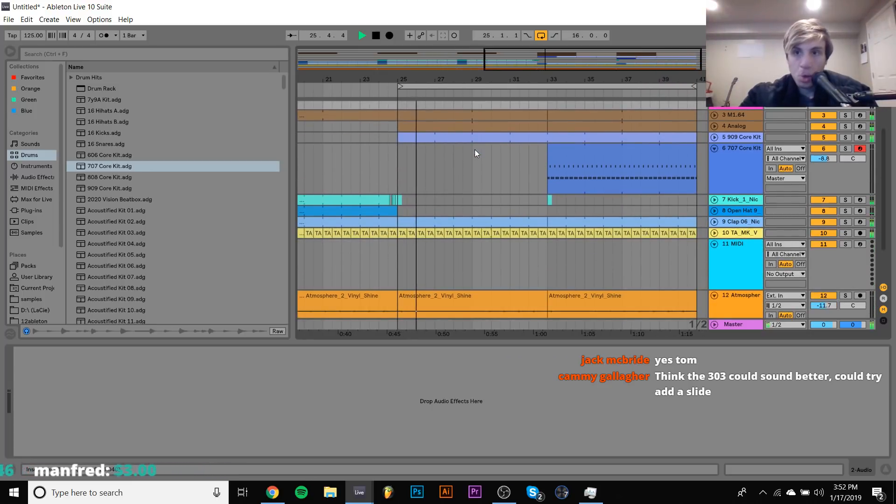
# Fold the 707 Core Kit track, unfold the Clap 06 track and reveal its sample in the browser
pyautogui.click(715, 149)
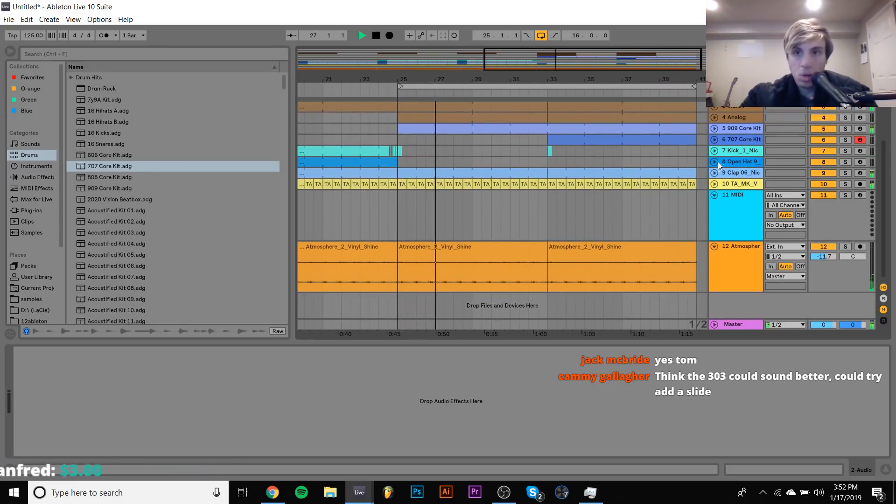
pyautogui.click(715, 173)
pyautogui.click(736, 193)
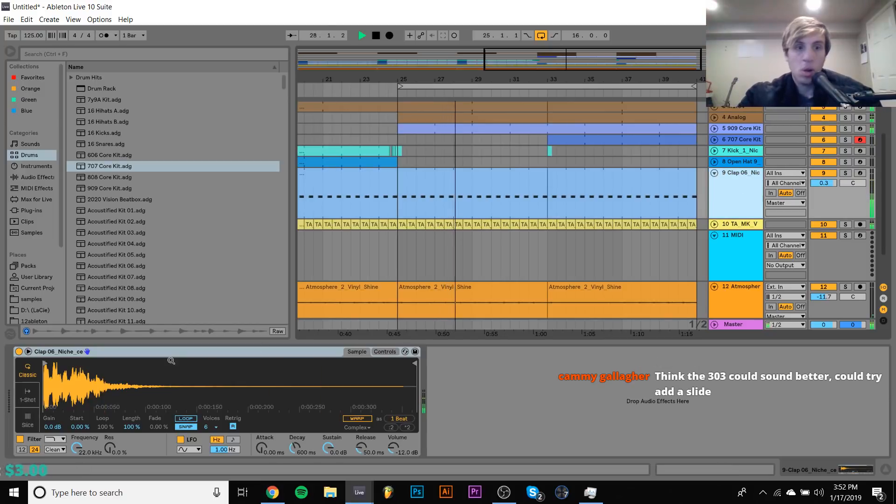
pyautogui.rightClick(161, 368)
pyautogui.click(191, 380)
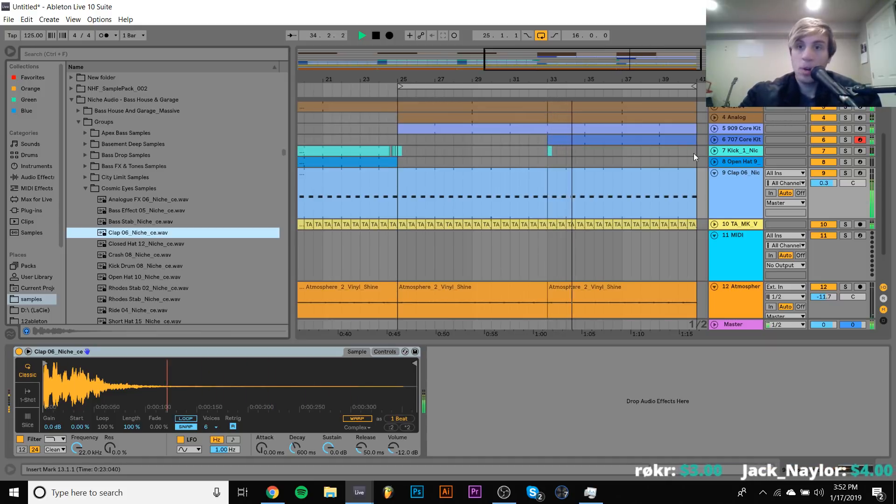
# Unfold the 707 Core Kit track, set its volume to -9.7 dB and show its devices
pyautogui.click(715, 139)
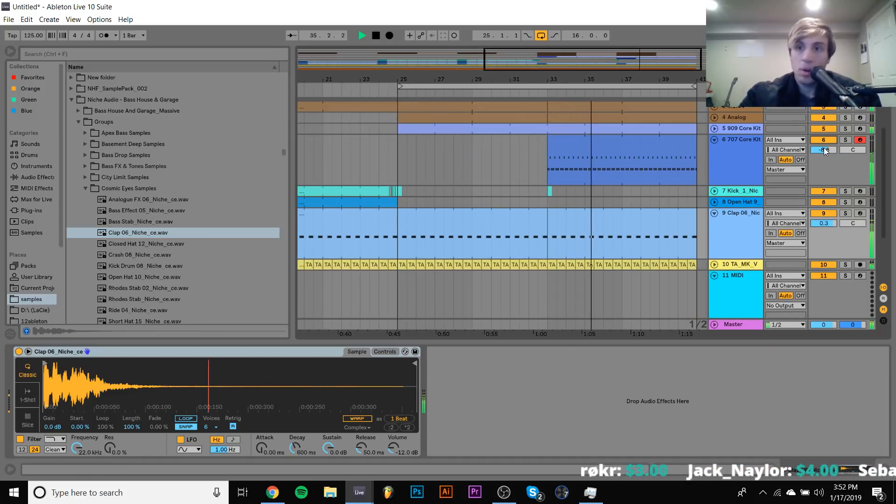
pyautogui.click(735, 149)
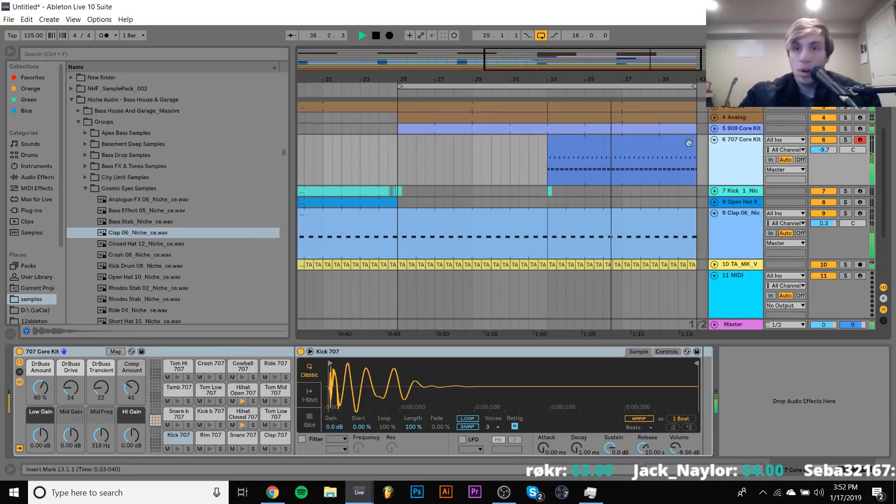
# Shorten the ends of the 909 Core Kit, 707 Core Kit and Clap 06 clips to bar 40
pyautogui.click(636, 140)
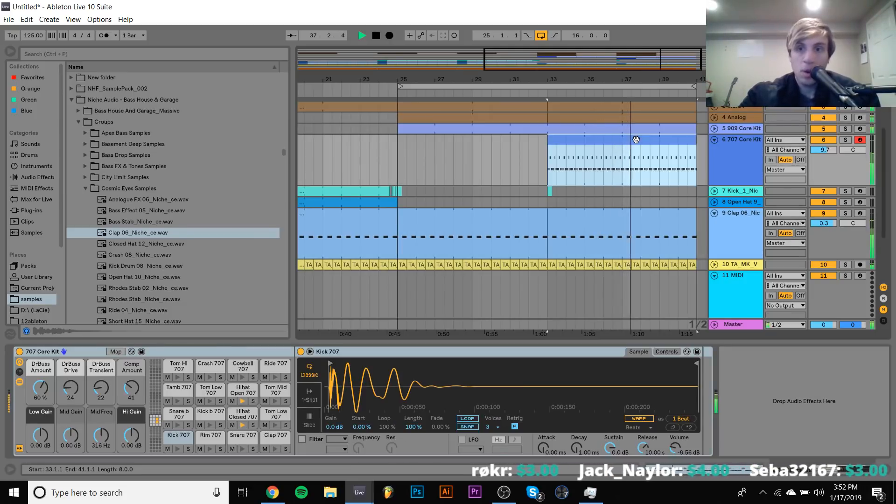
pyautogui.scroll(3, 636, 139)
pyautogui.scroll(1, 636, 139)
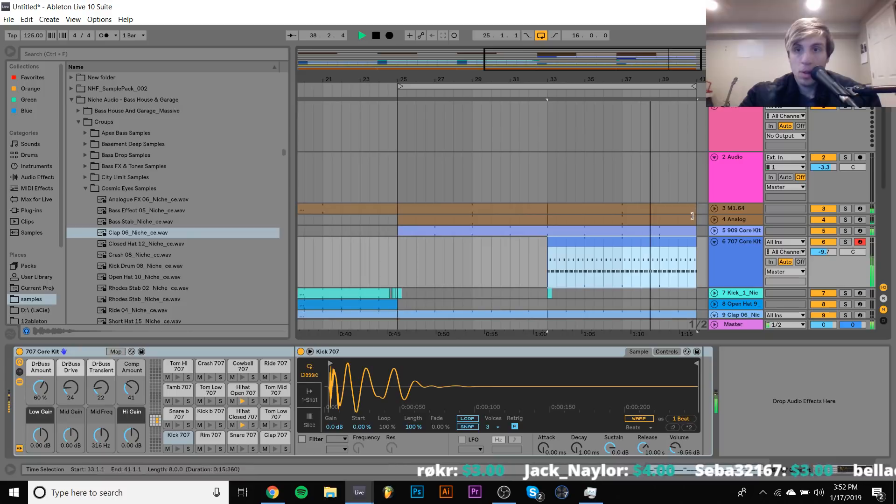
pyautogui.moveTo(693, 232); pyautogui.dragTo(678, 237)
pyautogui.click(693, 242)
pyautogui.scroll(-4, 679, 242)
# Copy the kick fill just before bar 25, try pasting it at bar 40.3 and undo the paste
pyautogui.click(642, 215)
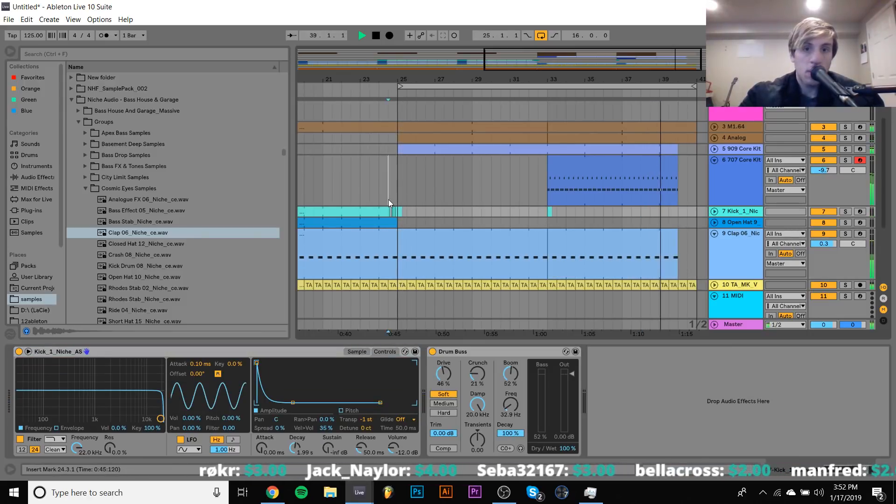
pyautogui.moveTo(389, 200); pyautogui.dragTo(399, 211)
pyautogui.hotkey('ctrl', 'c')
pyautogui.click(688, 212)
pyautogui.hotkey('ctrl', 'v')
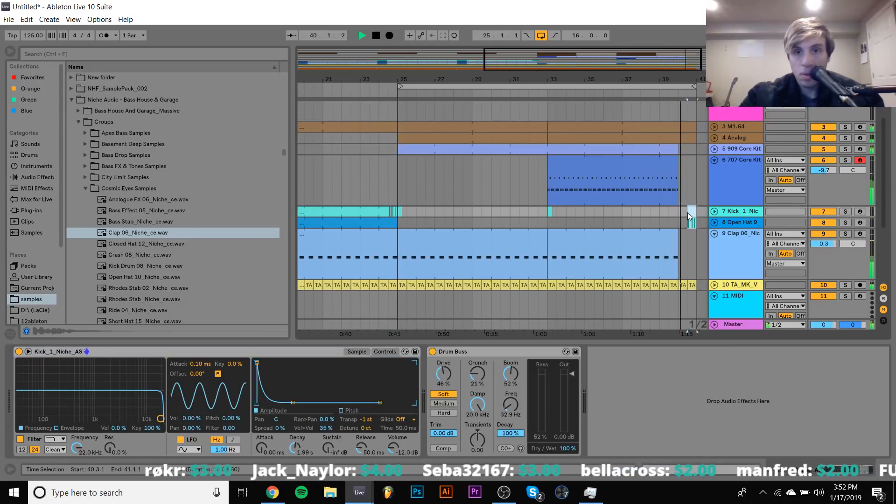
pyautogui.hotkey('ctrl', 'z')
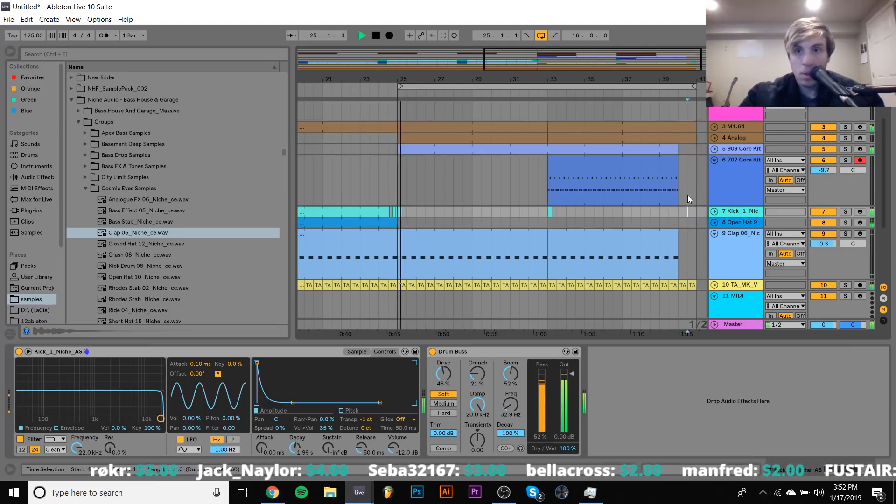
# Try pasting the copied kick fill at bar 40.3 from the 707 Core Kit track and undo it
pyautogui.press('space')
pyautogui.click(688, 183)
pyautogui.hotkey('ctrl', 'v')
pyautogui.press('space')
pyautogui.hotkey('ctrl', 'z')
pyautogui.press('space')
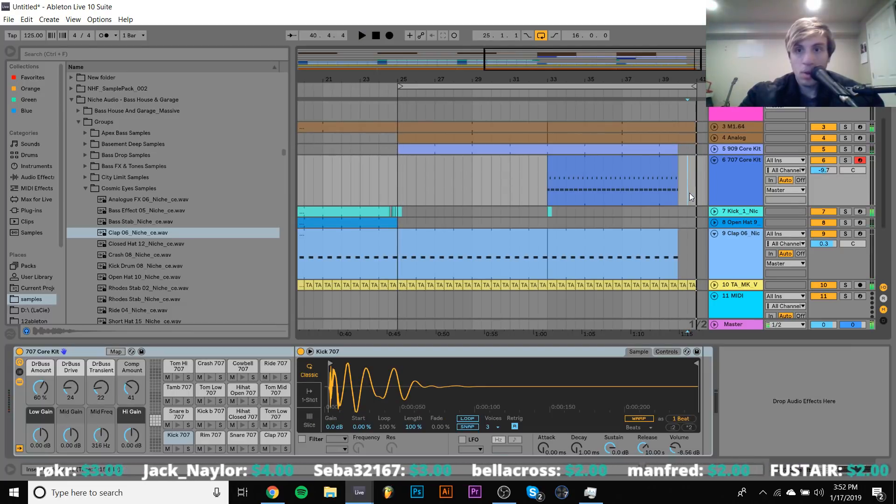
# Paste the copied kick fill at bar 40.3 and audition the transitions into bars 25 and 41
pyautogui.click(691, 211)
pyautogui.hotkey('ctrl', 'v')
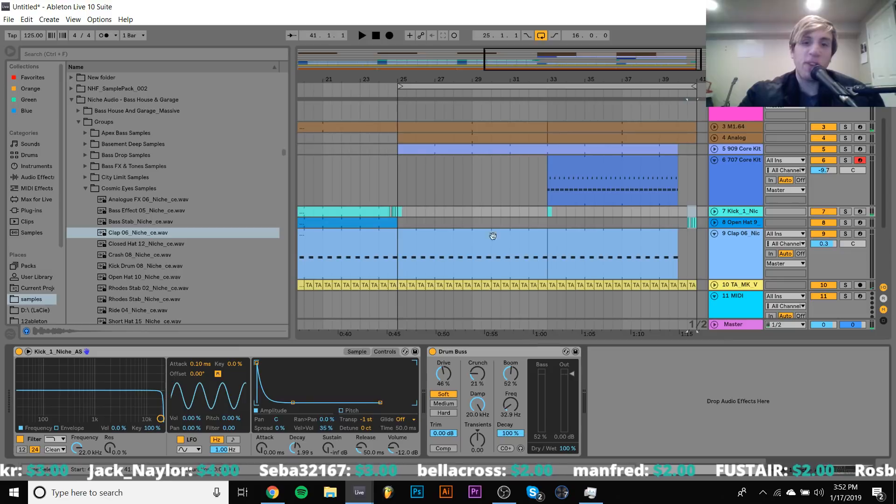
pyautogui.click(388, 178)
pyautogui.press('space')
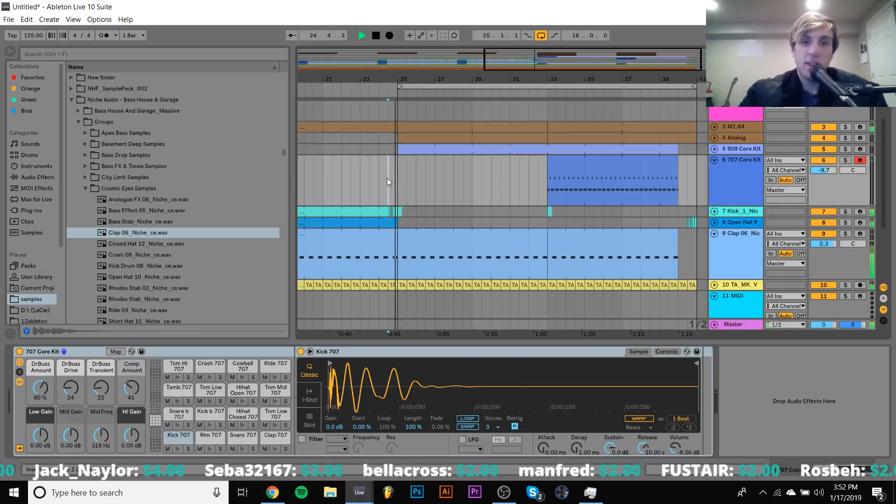
pyautogui.press('space')
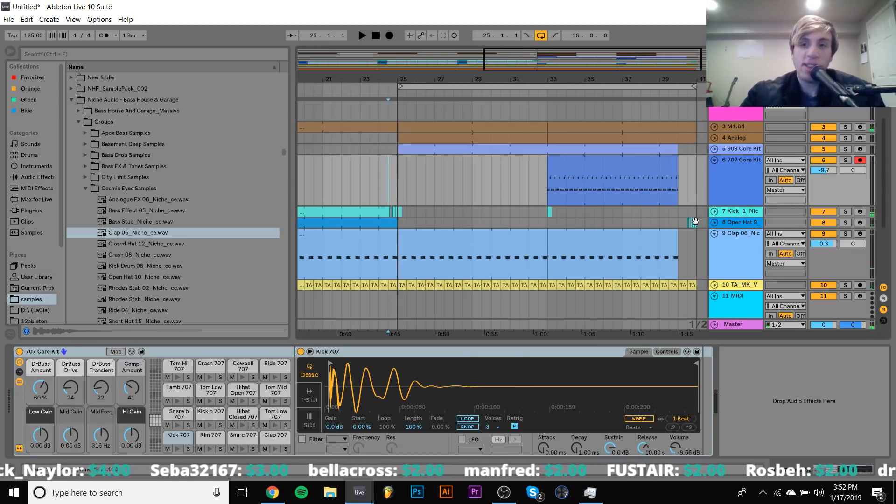
pyautogui.click(680, 221)
pyautogui.press('space')
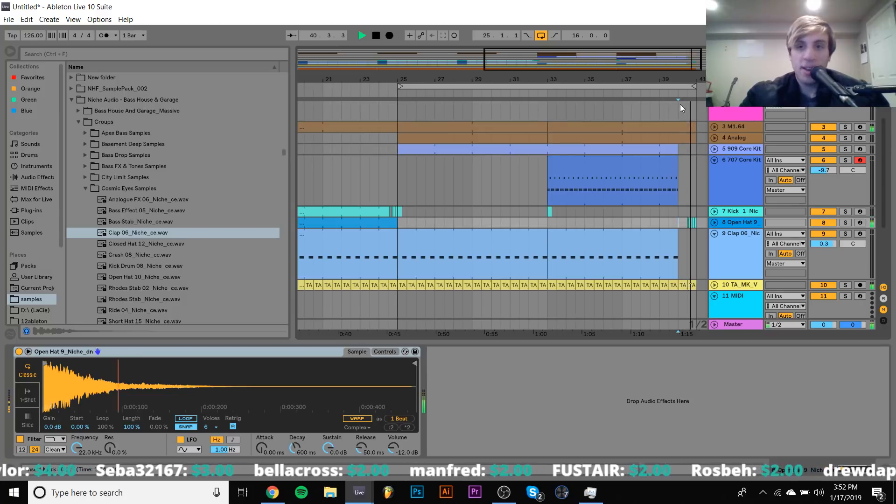
pyautogui.moveTo(680, 80); pyautogui.dragTo(595, 61)
pyautogui.press('space')
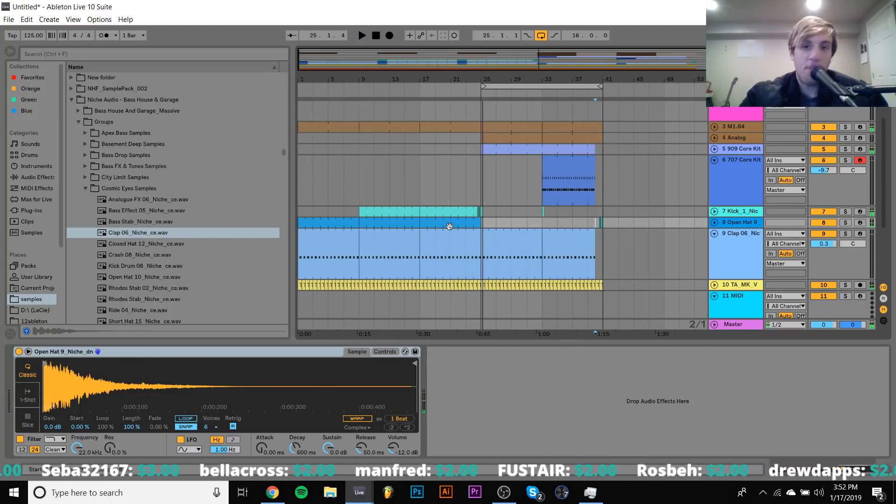
# Duplicate the 707 Core Kit clip and an eight-bar Open Hat 9 clip to bar 41, extending the 707 clip to bar 49
pyautogui.press('space')
pyautogui.click(560, 160)
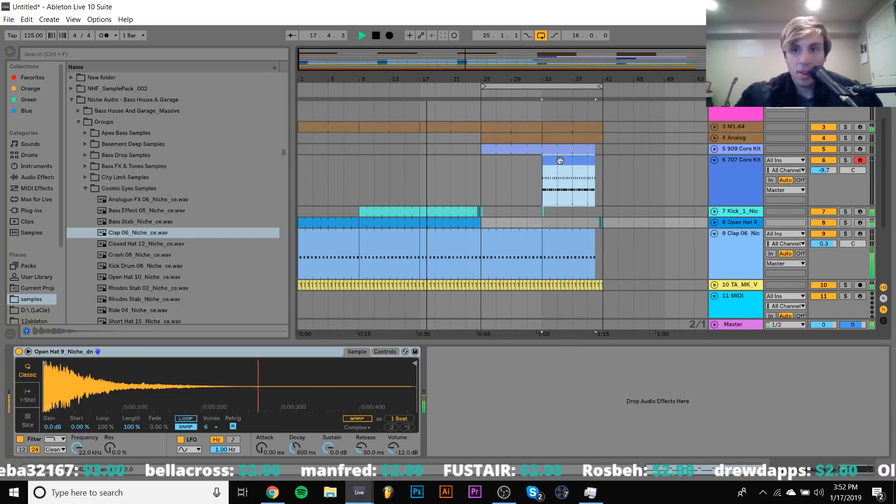
pyautogui.press('space')
pyautogui.moveTo(560, 161); pyautogui.dragTo(622, 165)
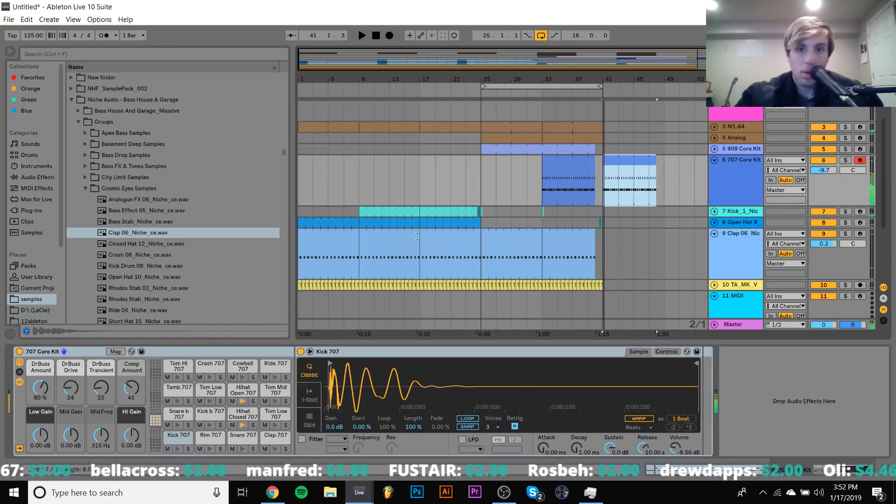
pyautogui.moveTo(434, 225); pyautogui.dragTo(618, 224)
pyautogui.press('space')
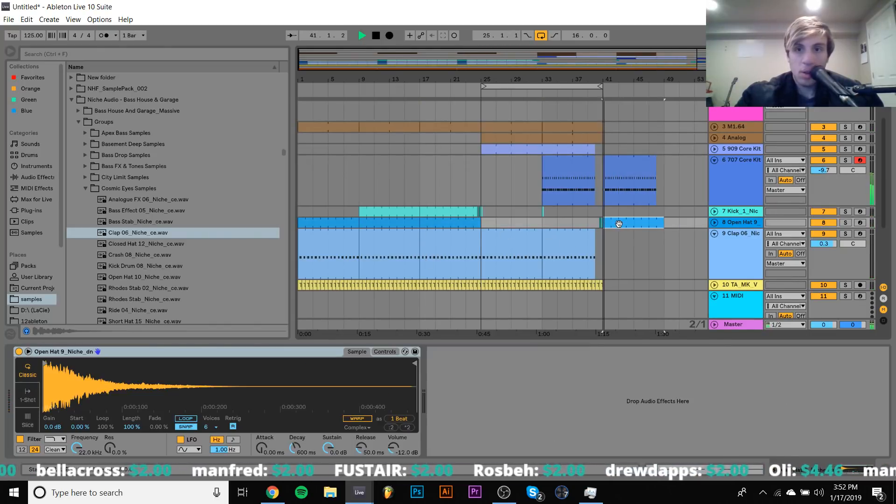
pyautogui.moveTo(655, 161); pyautogui.dragTo(664, 160)
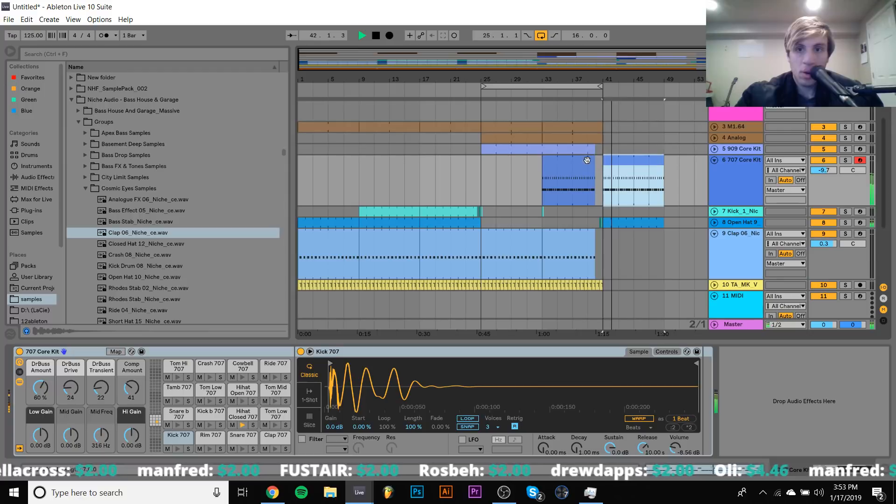
pyautogui.press('space')
# Copy bars 25 to 33 across the tracks, paste the section at bar 41 and show the Analog track's devices
pyautogui.moveTo(538, 165); pyautogui.dragTo(545, 288)
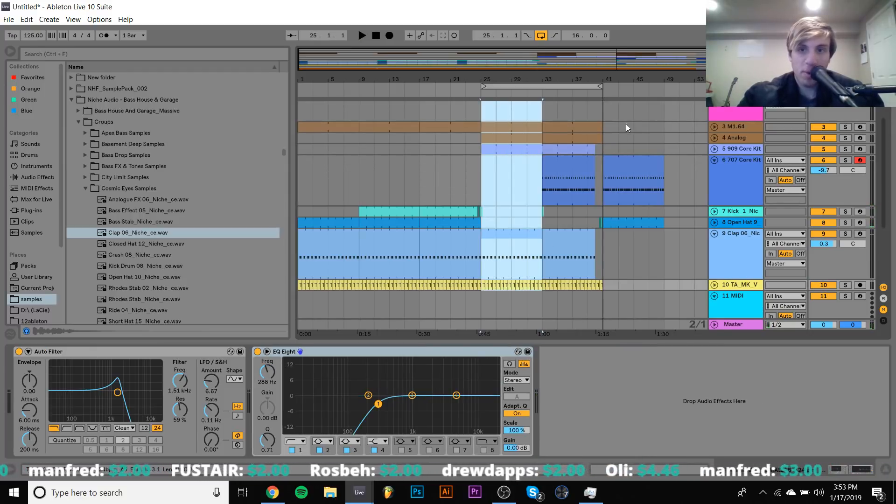
pyautogui.click(604, 111)
pyautogui.hotkey('ctrl', 'v')
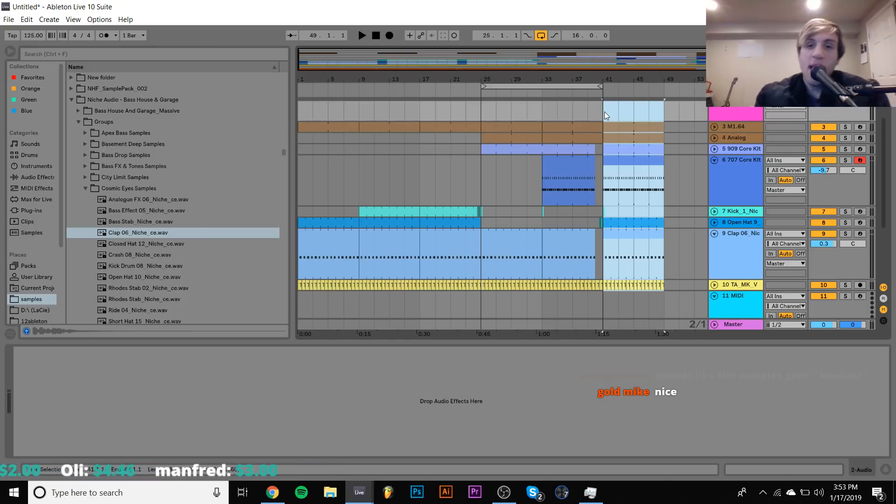
pyautogui.click(743, 139)
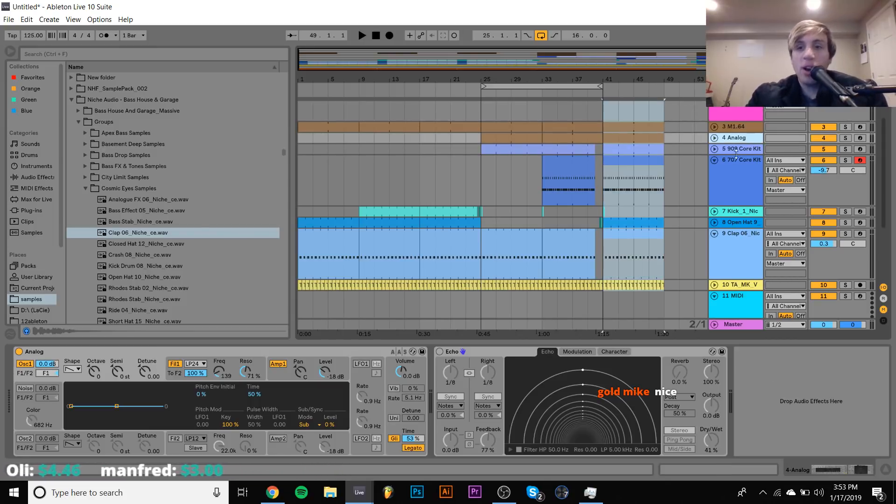
pyautogui.moveTo(285, 497)
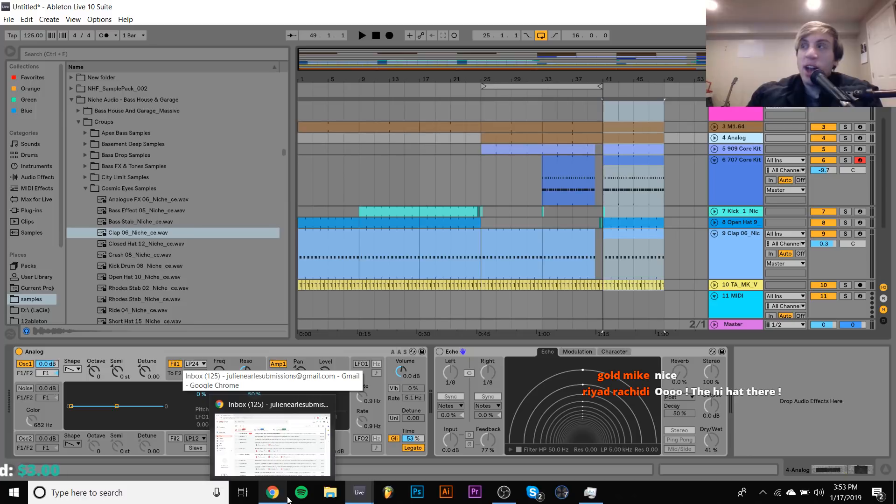
# Play the new section from bar 41 and duplicate an eight-bar kick clip into it at bar 41
pyautogui.press('space')
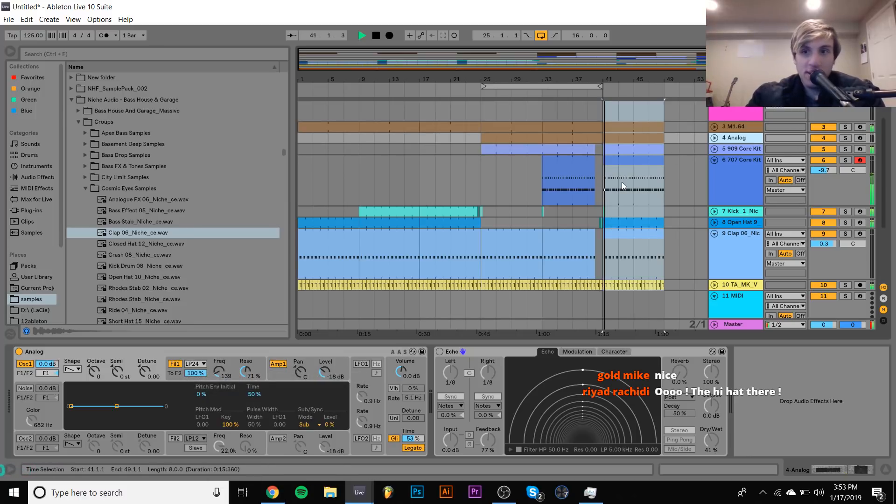
pyautogui.click(624, 163)
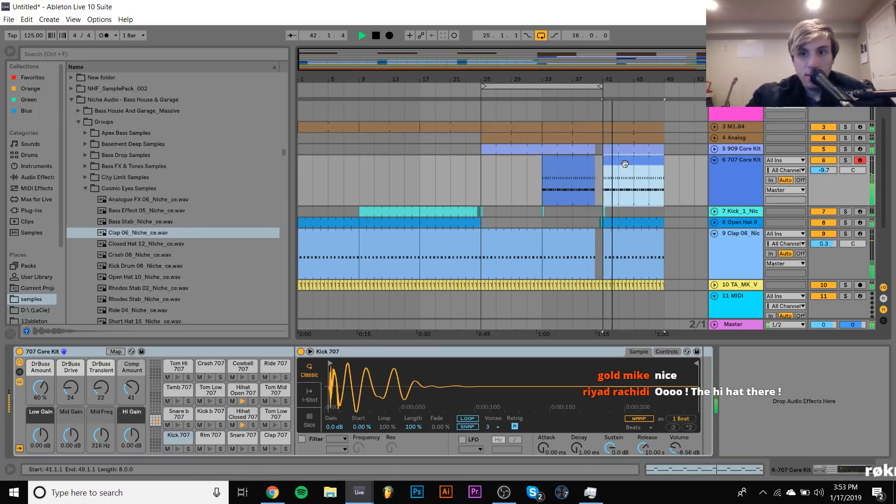
pyautogui.scroll(-2, 625, 164)
pyautogui.scroll(3, 625, 164)
pyautogui.press('space')
pyautogui.moveTo(412, 236); pyautogui.dragTo(633, 235)
pyautogui.press('space')
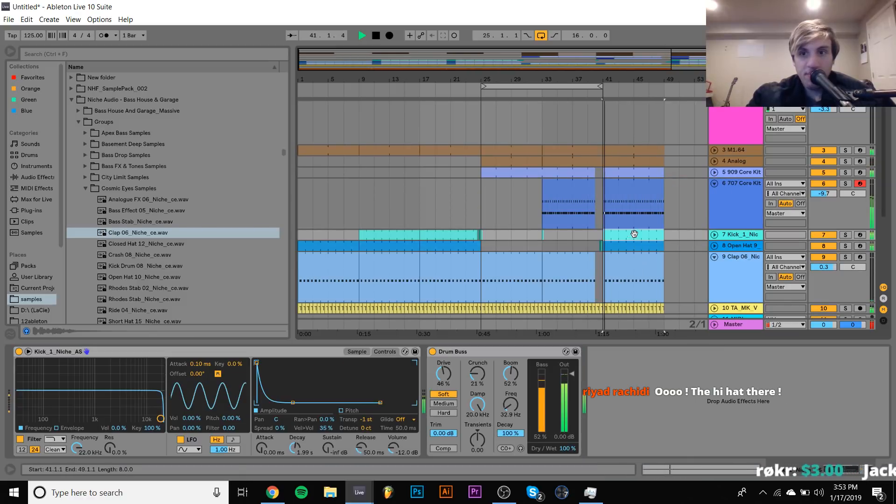
# Mute the M1.64, Analog and TA_MK_V tracks during playback and show the 707 Core Kit's devices
pyautogui.click(817, 150)
pyautogui.click(820, 161)
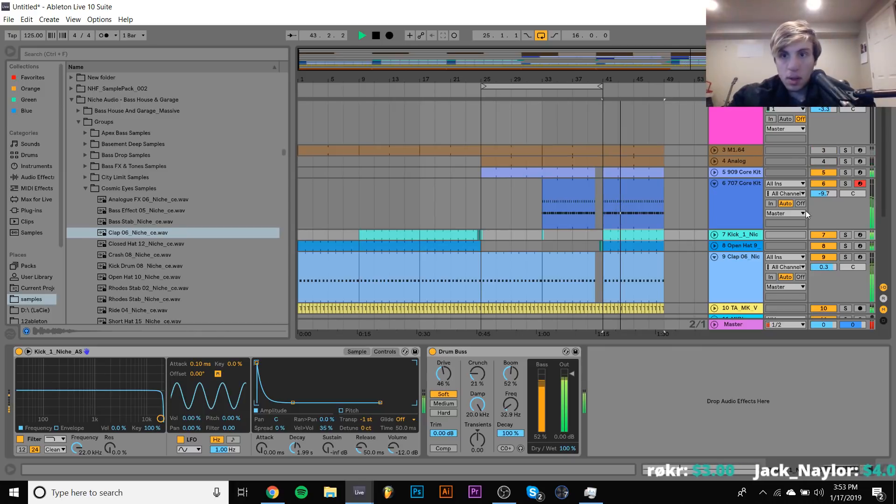
pyautogui.click(742, 192)
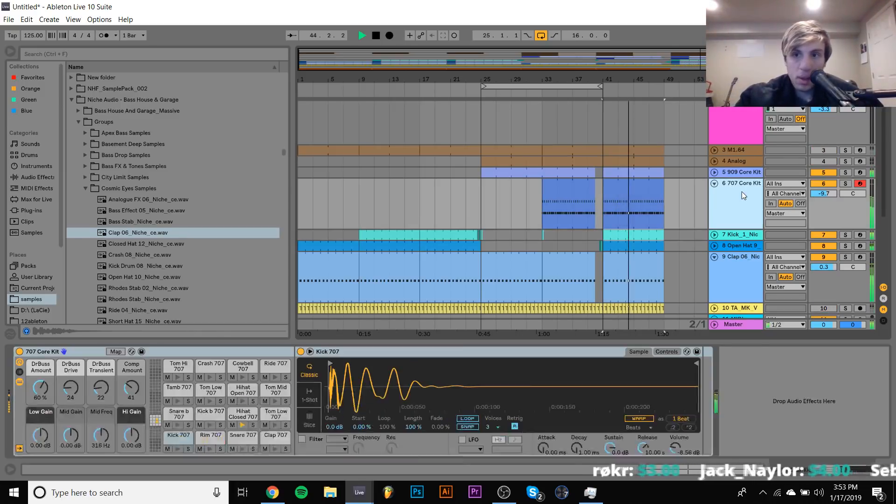
# Unfold the 909 Core Kit track, show its devices and set its volume to -15.7 dB
pyautogui.click(733, 172)
pyautogui.click(715, 172)
pyautogui.moveTo(830, 182)
pyautogui.mouseDown()
pyautogui.moveTo(830, 196)
pyautogui.moveTo(828, 183)
pyautogui.mouseUp()
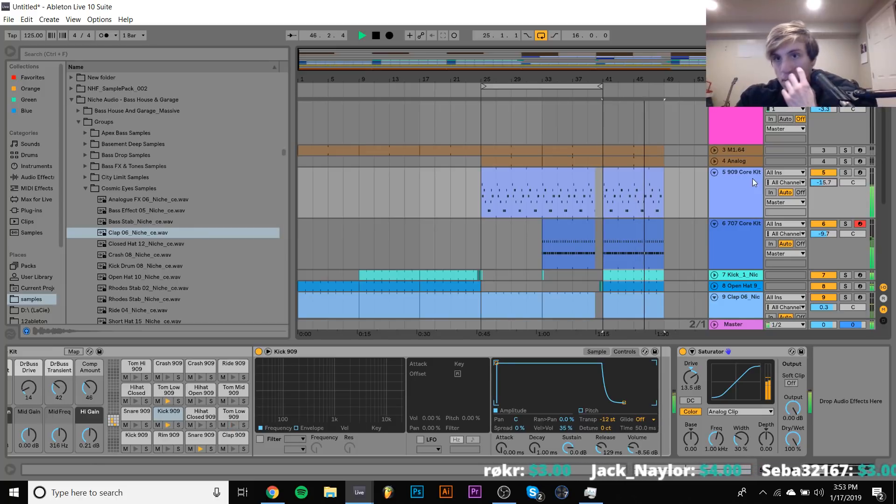
# Select the 909 Core Kit clip at bar 41 and play the section from there
pyautogui.click(640, 180)
pyautogui.press('space')
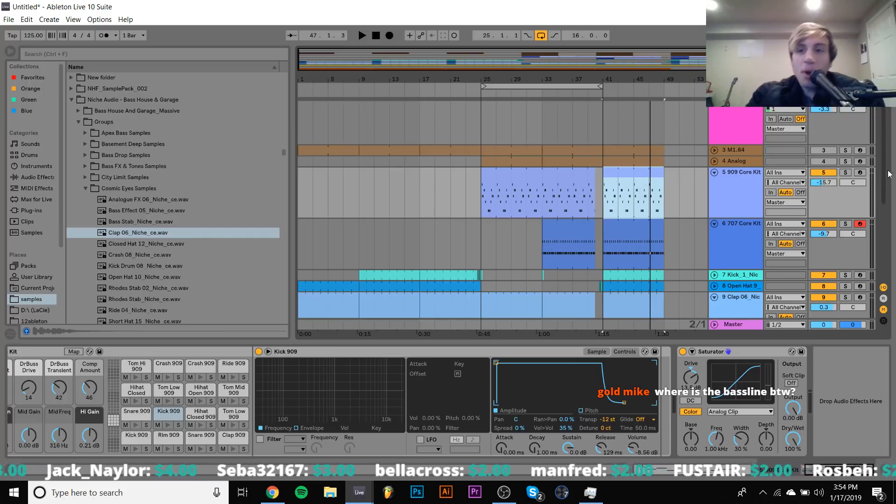
pyautogui.press('space')
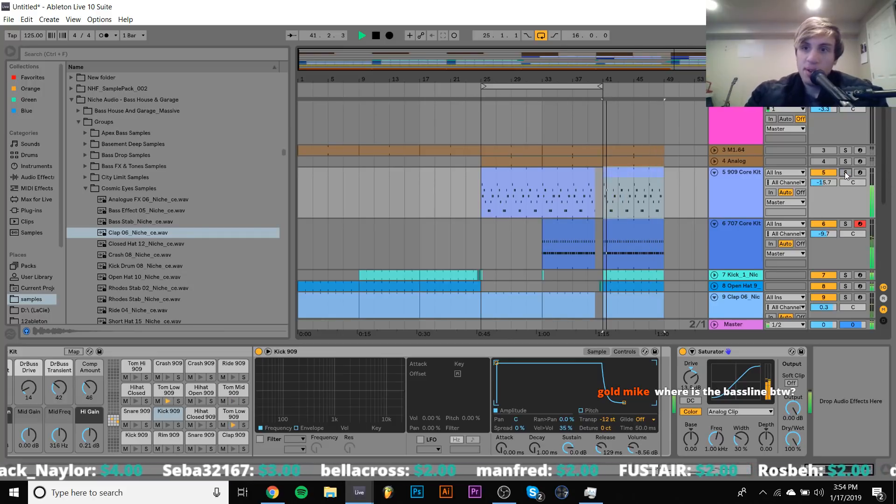
pyautogui.press('space')
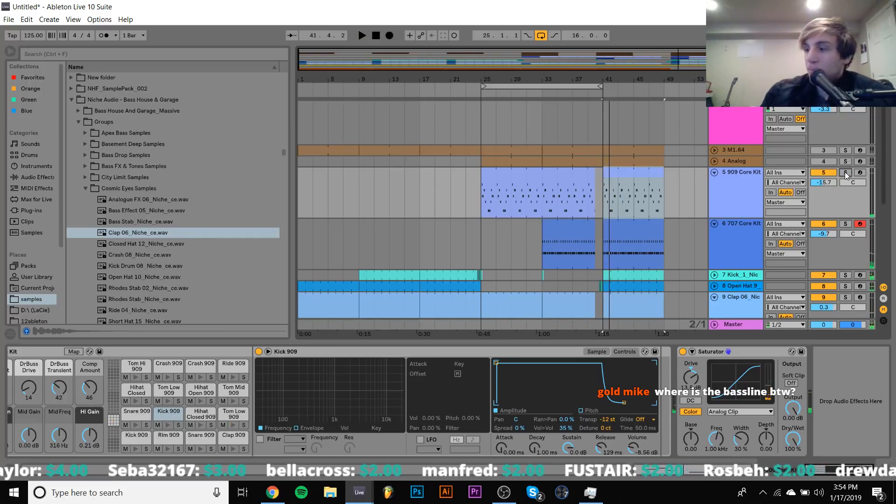
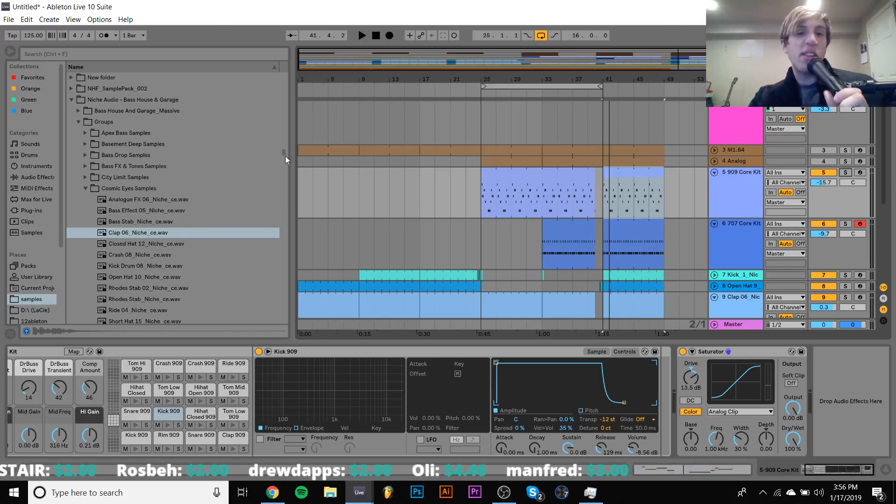
# Unmute the M1.64 and Analog tracks and play the arrangement from bar 1
pyautogui.click(314, 150)
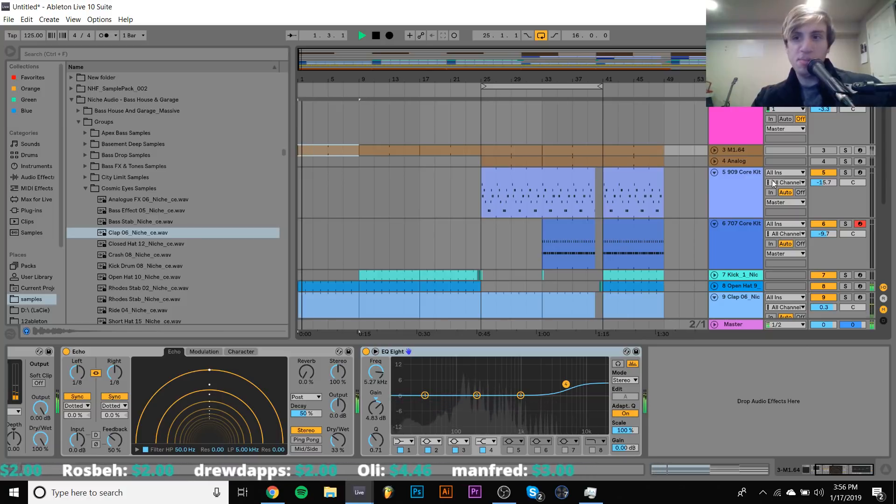
pyautogui.press('F3')
pyautogui.press('F4')
pyautogui.press('space')
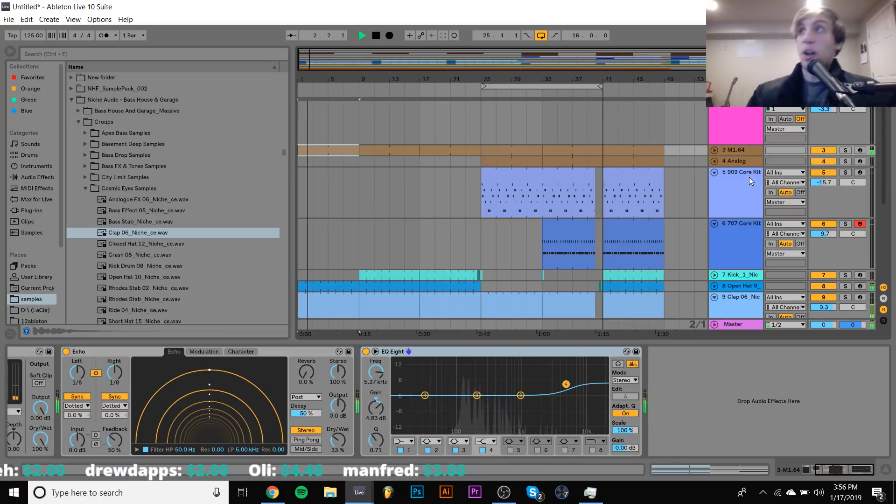
pyautogui.press('space')
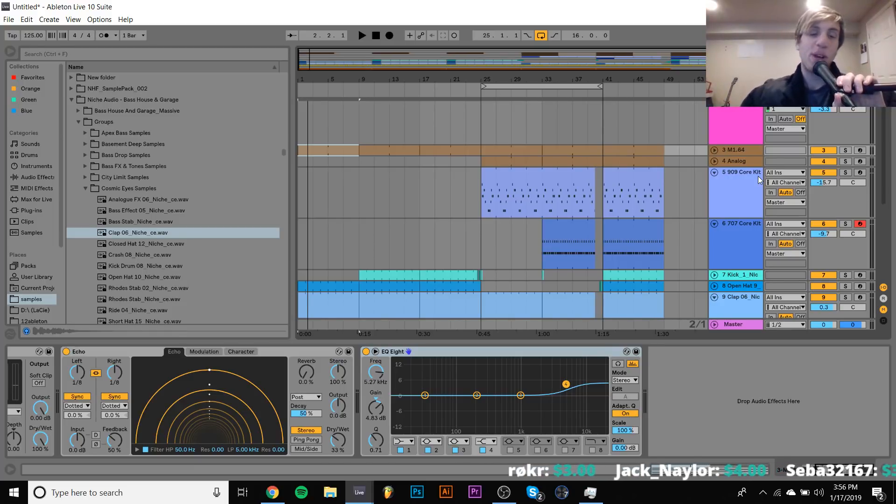
# Remove the Clap 06 clip from bars 1 to 9 and select the Open Hat 9 clip in the same bars
pyautogui.press('space')
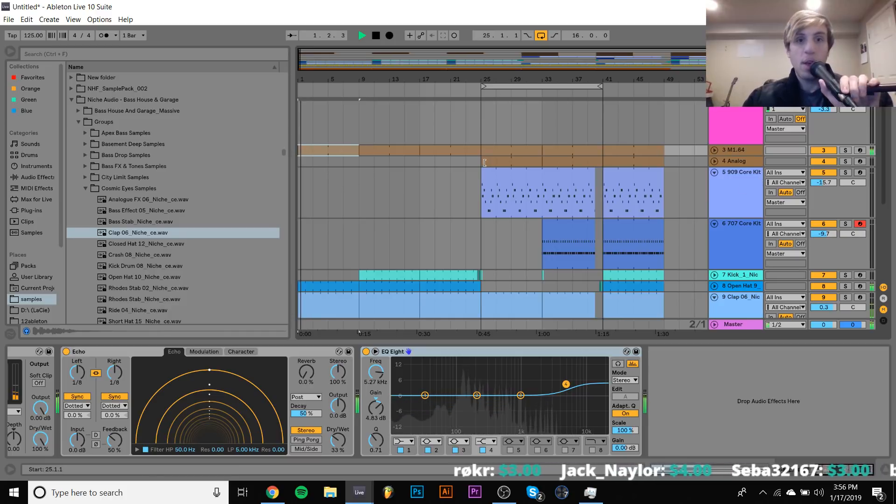
pyautogui.scroll(-3, 391, 208)
pyautogui.click(329, 239)
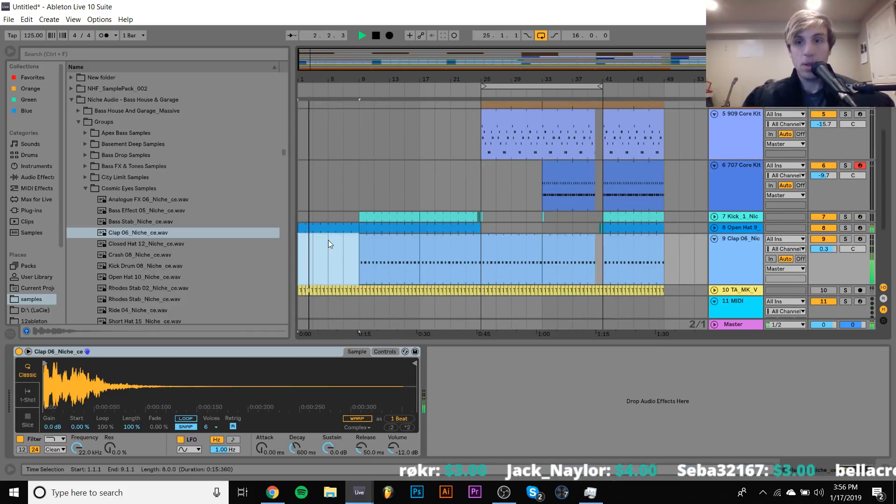
pyautogui.scroll(1, 329, 240)
pyautogui.click(327, 251)
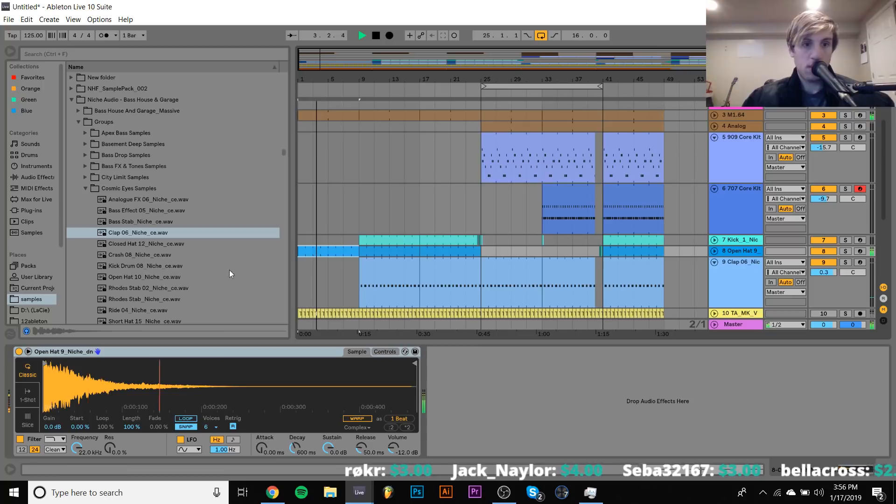
# Close the Cosmic Eyes Samples folder and preview the clap, open hat and perc effect samples in Deep Nine Samples
pyautogui.click(156, 279)
pyautogui.press('Left')
pyautogui.press('Left')
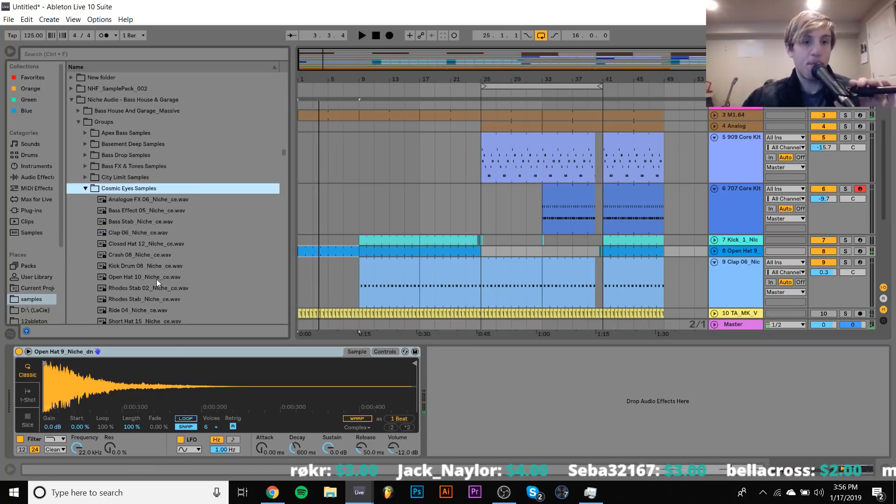
pyautogui.press('Down')
pyautogui.press('Down')
pyautogui.press('Down')
pyautogui.press('Down')
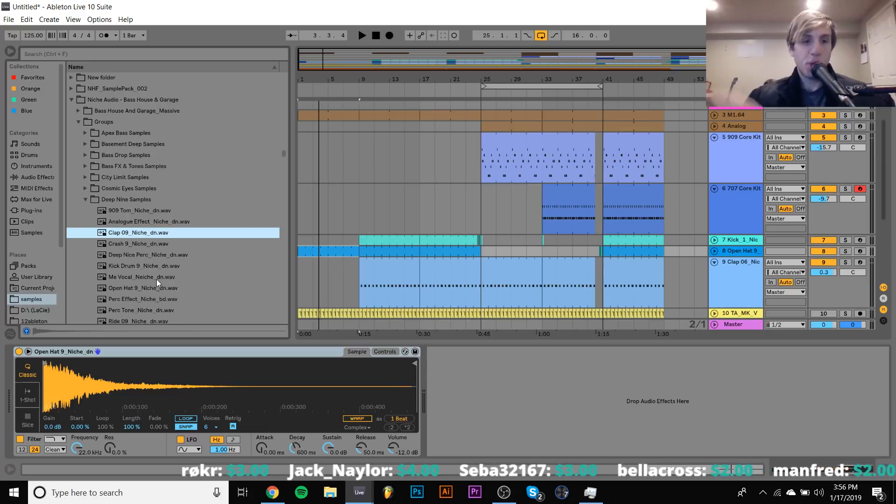
pyautogui.click(124, 288)
pyautogui.press('Down')
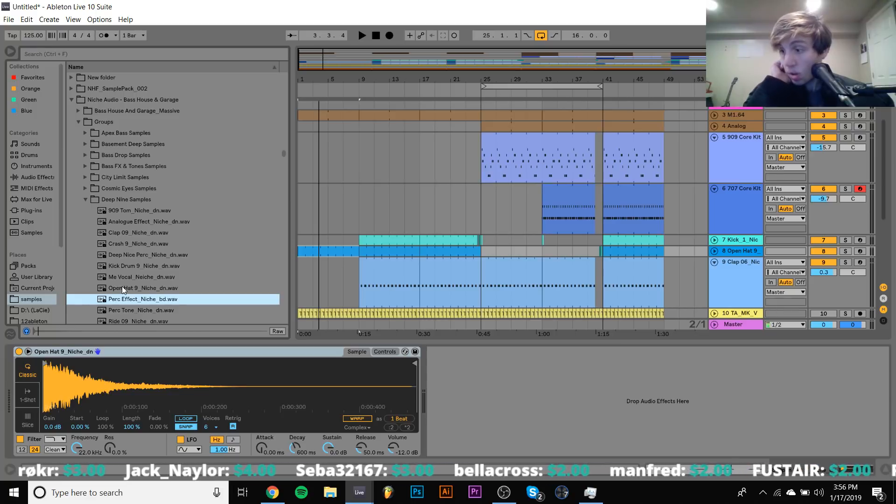
pyautogui.press('Left')
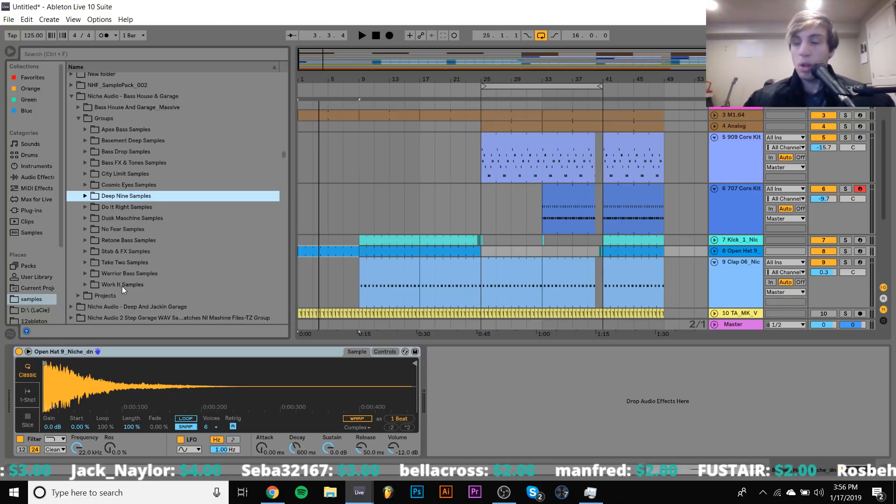
# Open the Do It Right Samples folder and preview its samples from Chord Stab 11 to Do It Right Vocal
pyautogui.press('Down')
pyautogui.press('Right')
pyautogui.press('Down')
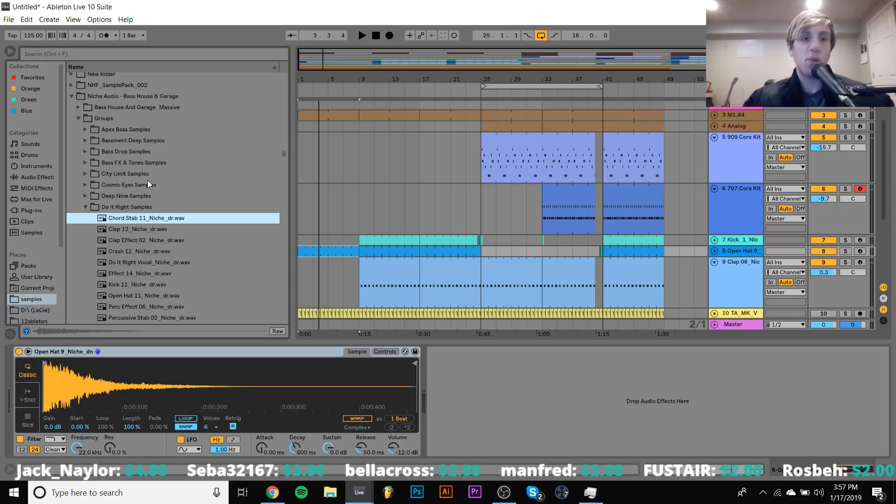
pyautogui.press('Down')
pyautogui.press('Down')
pyautogui.press('Down')
pyautogui.press('Down')
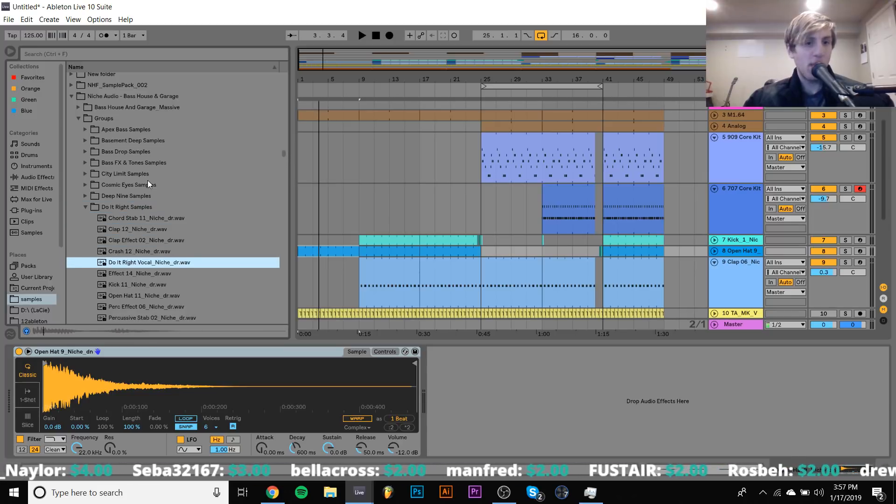
# Replace the Open Hat 9 sample with Open Hat 11_Niche_dr.wav and listen to it from bar 1 and bar 9
pyautogui.press('Down')
pyautogui.press('Down')
pyautogui.press('Down')
pyautogui.press('space')
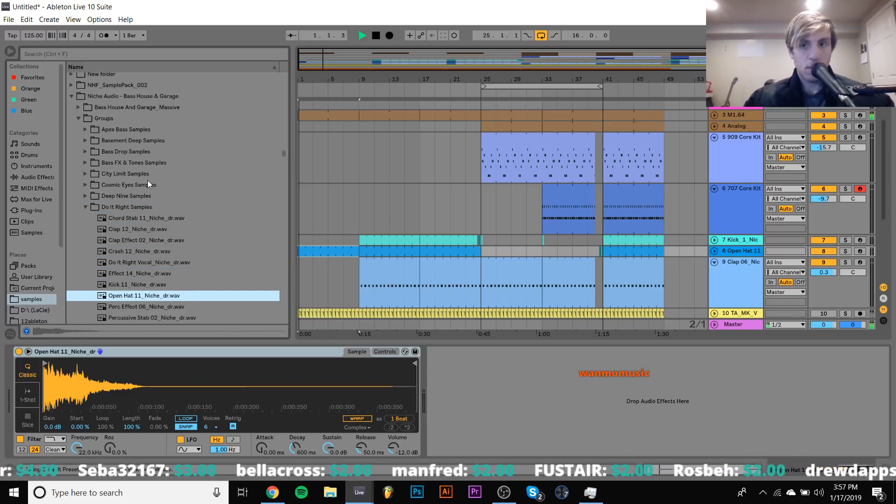
pyautogui.click(374, 251)
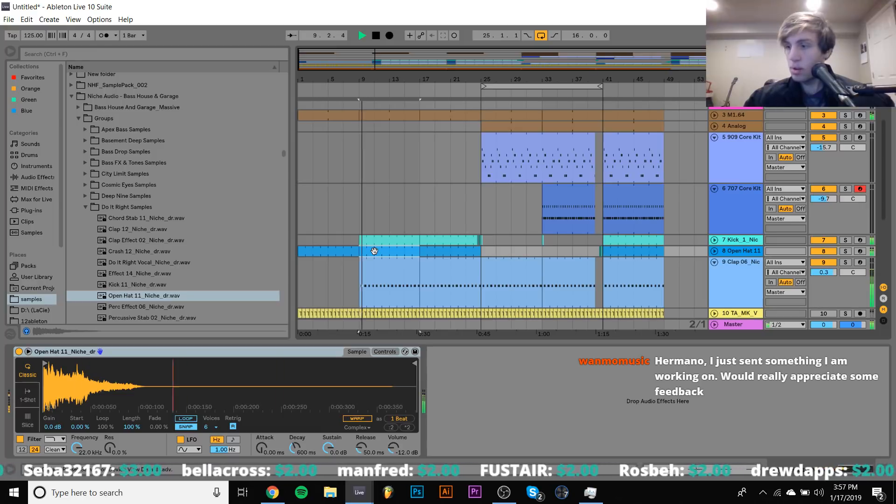
pyautogui.press('space')
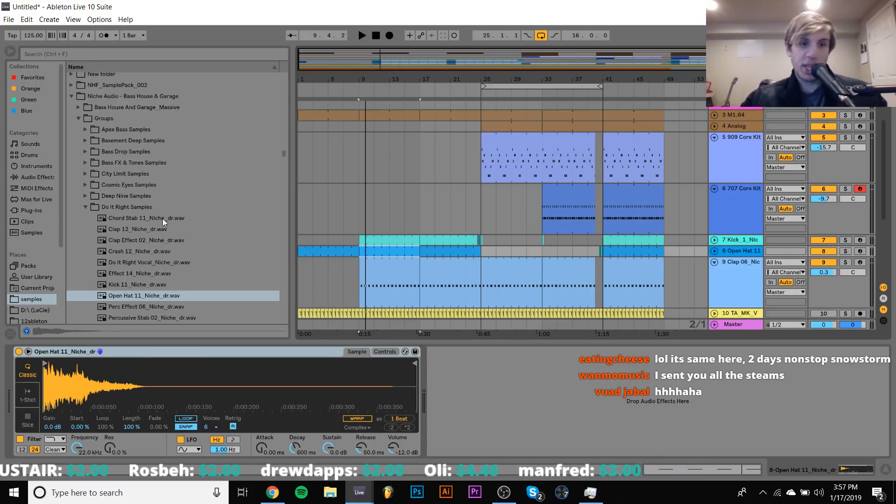
# Preview Chord Stab 11_Niche_dr.wav and select the M1.64 clips in bars 1 to 17 during playback
pyautogui.click(130, 219)
pyautogui.scroll(3, 330, 209)
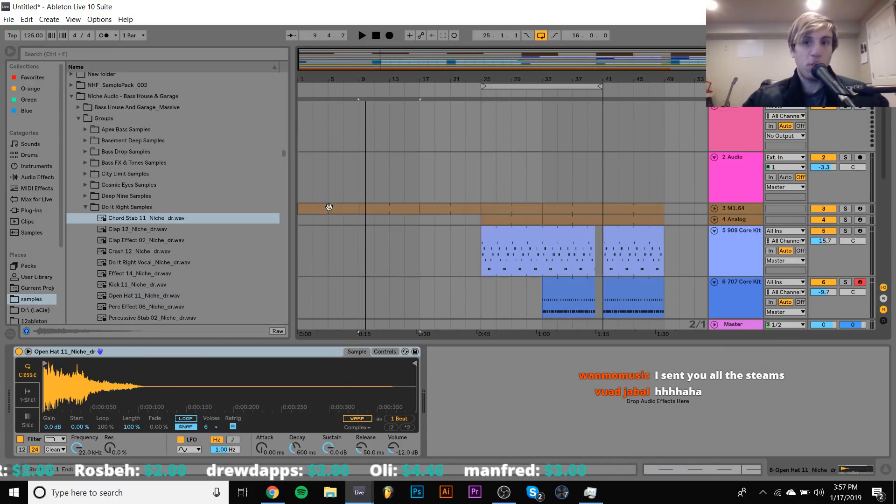
pyautogui.press('space')
pyautogui.click(327, 210)
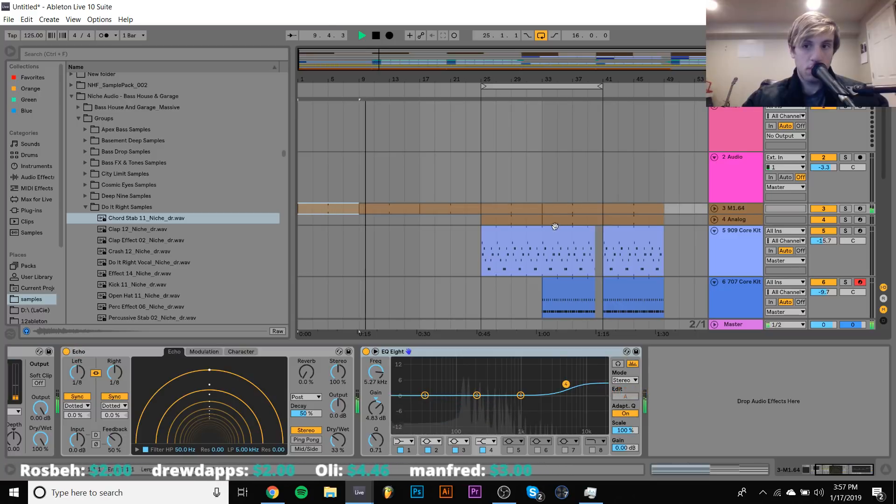
pyautogui.keyDown('shift'); pyautogui.click(391, 206); pyautogui.keyUp('shift')
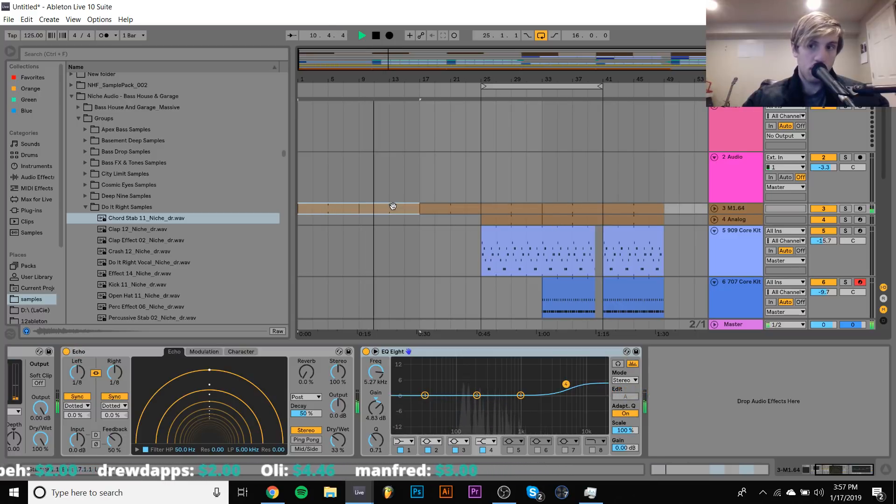
# Load Chord Stab 11_Niche_dr.wav onto the empty first MIDI track and play the arrangement from bar 1
pyautogui.press('space')
pyautogui.click(716, 135)
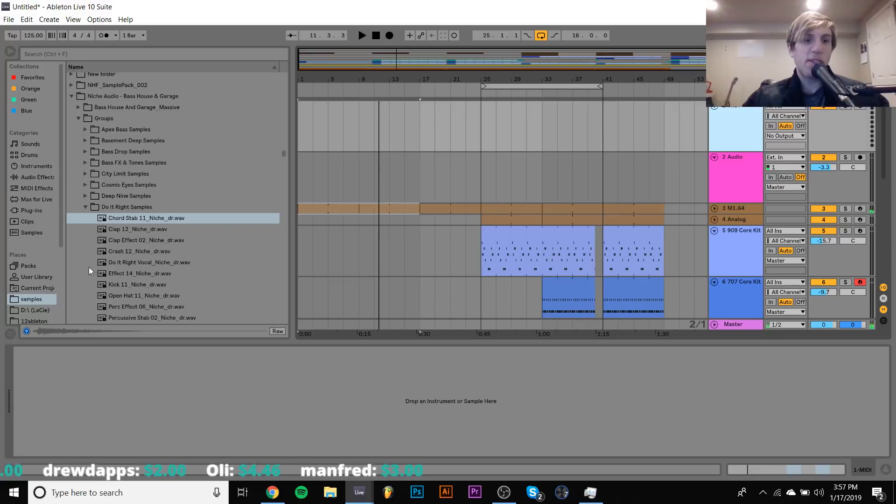
pyautogui.click(125, 222)
pyautogui.doubleClick(123, 219)
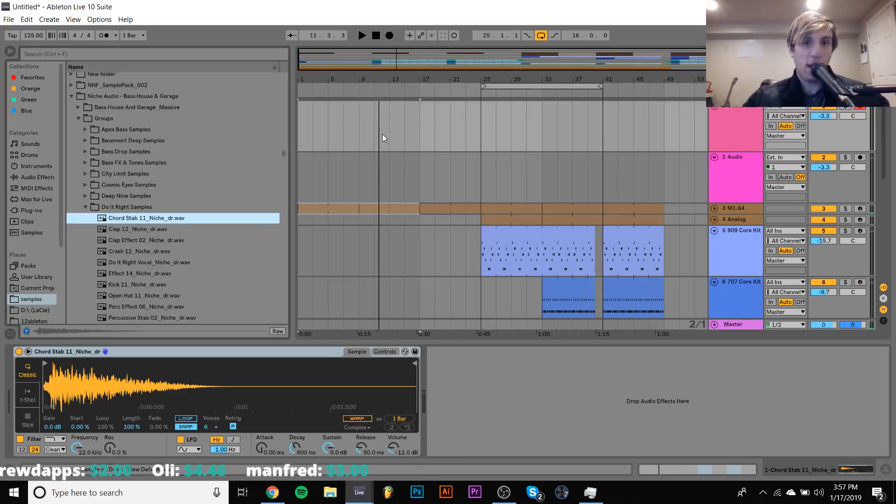
pyautogui.press('space')
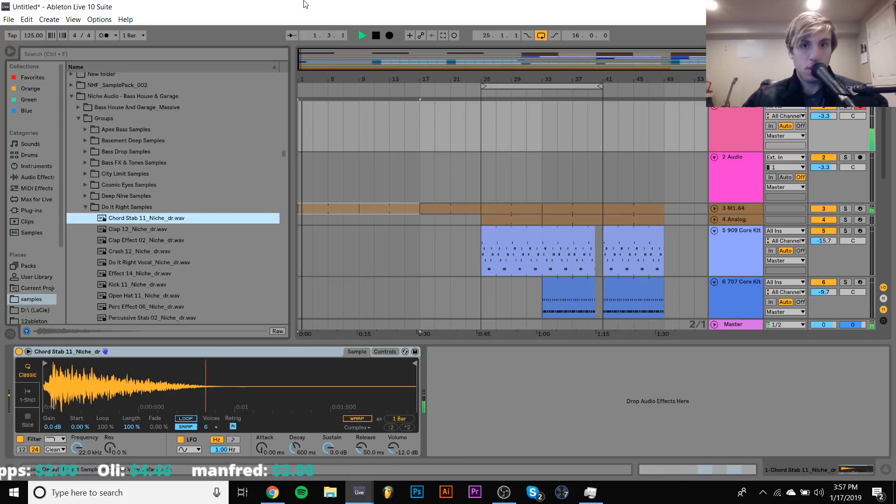
# Insert a MIDI clip over bars 1 to 9 of the Chord Stab 11 track and enter C3 notes in its first bar
pyautogui.moveTo(358, 139); pyautogui.dragTo(286, 133)
pyautogui.hotkey('ctrl', 'shift', 'm')
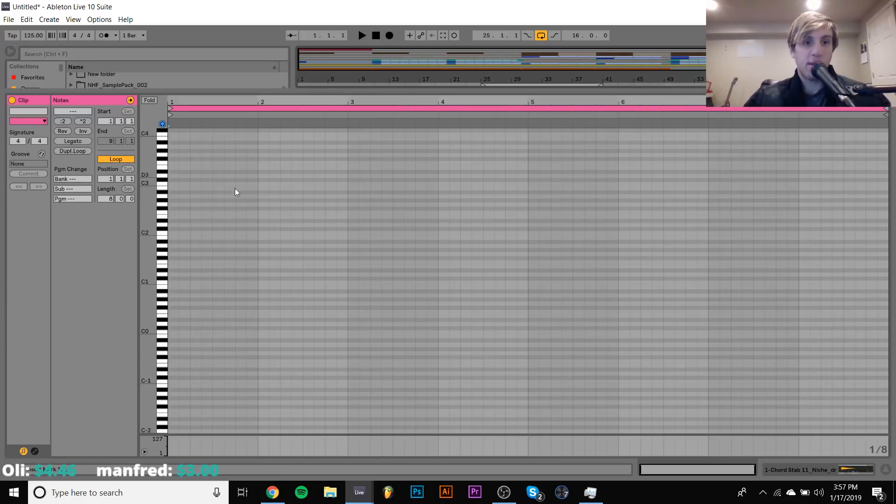
pyautogui.doubleClick(172, 185)
pyautogui.hotkey('ctrl', 'd')
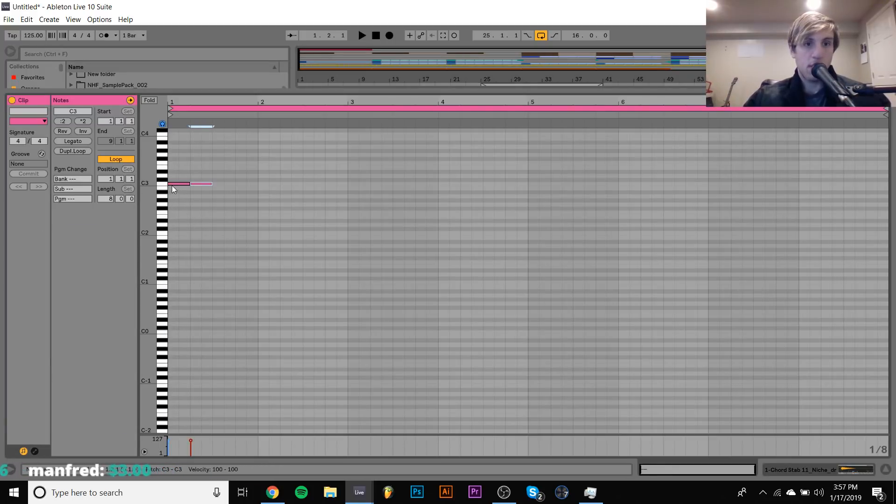
pyautogui.press('Right')
pyautogui.hotkey('shift', 'Left')
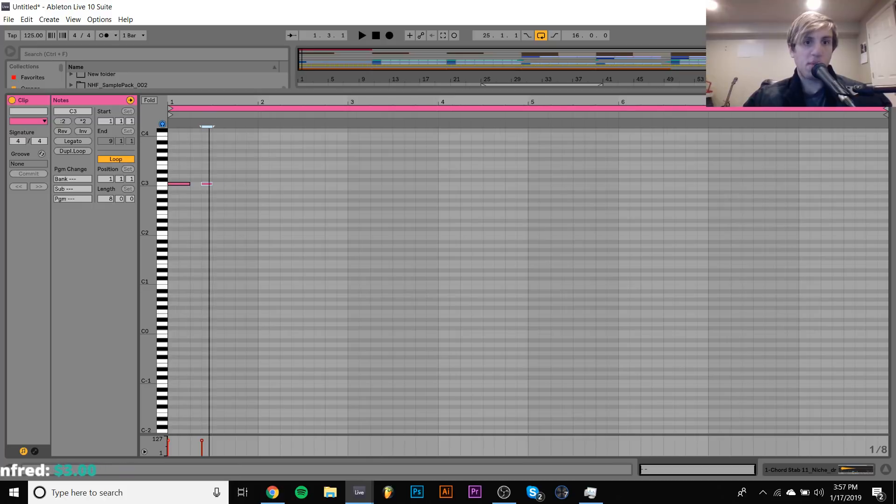
pyautogui.moveTo(210, 103); pyautogui.dragTo(229, 102)
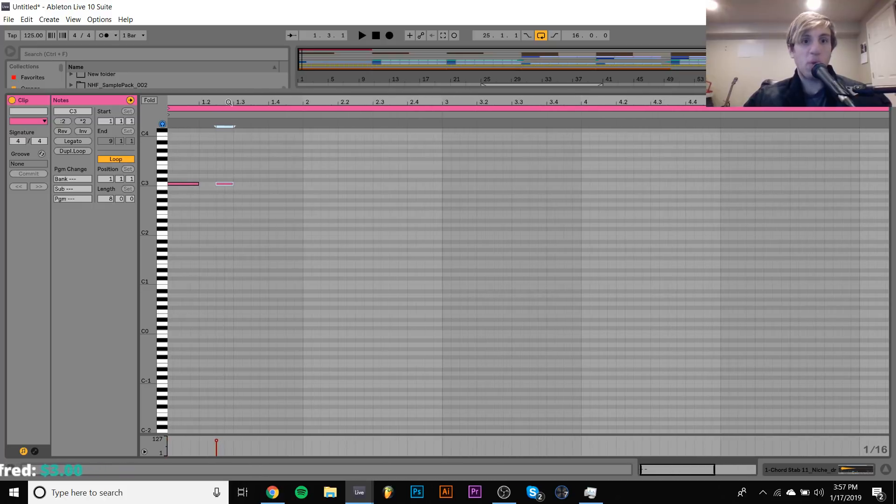
# Remove the M1.64 clips from bars 1 to 17 and reopen the Chord Stab 11 clip
pyautogui.click(765, 468)
pyautogui.click(382, 205)
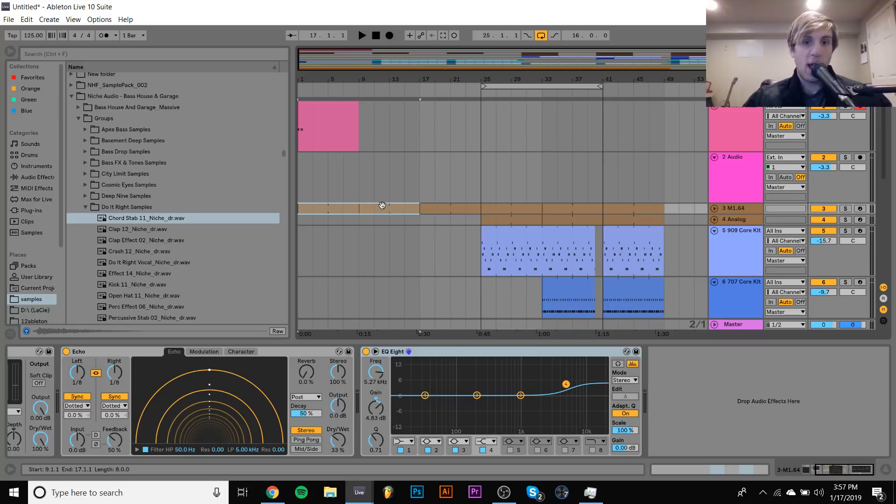
pyautogui.doubleClick(310, 117)
# Duplicate the three-note C3 stab pattern from bar 1 into bar 2 of the clip and start playback
pyautogui.hotkey('ctrl', 'a')
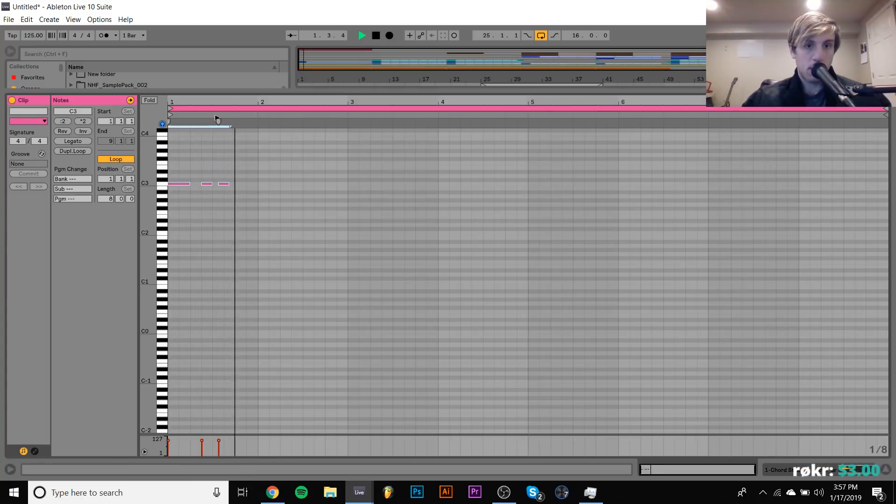
pyautogui.hotkey('ctrl', 'd')
pyautogui.press('Right')
pyautogui.press('Right')
pyautogui.press('Right')
pyautogui.press('Right')
pyautogui.press('space')
pyautogui.press('Right')
# Duplicate the C3 stab pattern through bars 3 to 8, aligning each copy with the start of its bar
pyautogui.hotkey('ctrl', 'a')
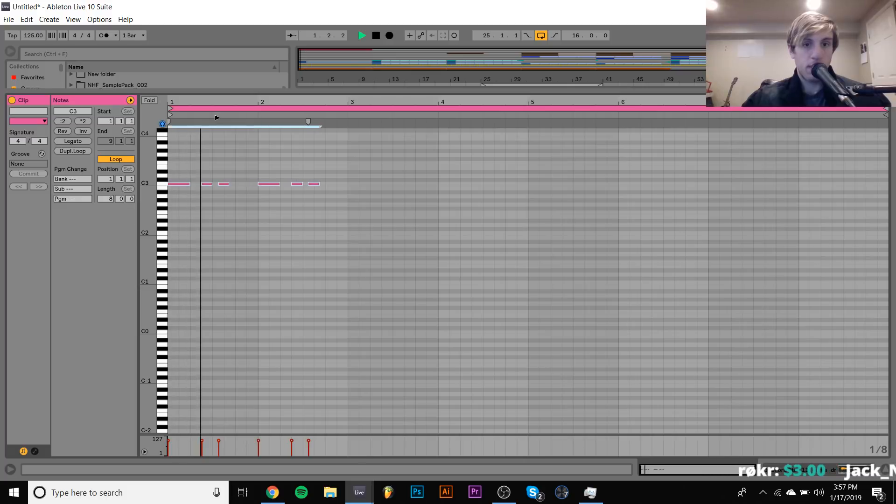
pyautogui.hotkey('ctrl', 'd')
pyautogui.press('Right')
pyautogui.press('Right')
pyautogui.press('Right')
pyautogui.hotkey('ctrl', 'a')
pyautogui.hotkey('ctrl', 'd')
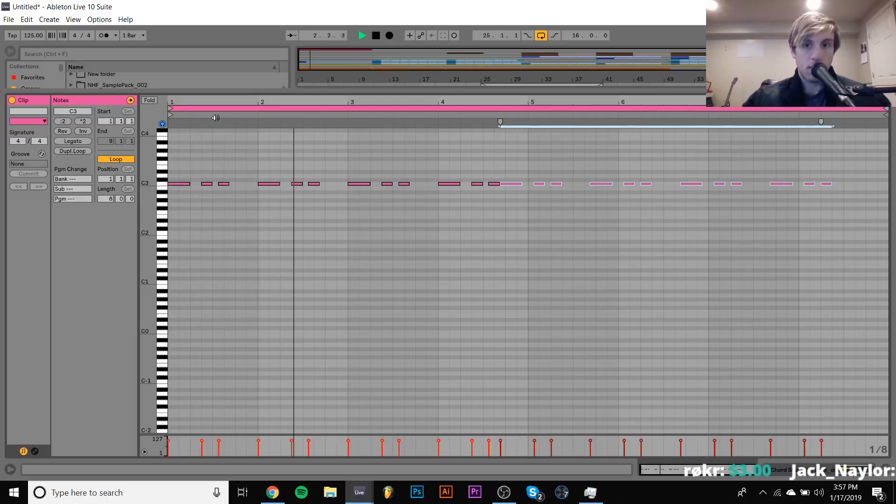
pyautogui.press('Right')
pyautogui.press('Right')
pyautogui.press('Right')
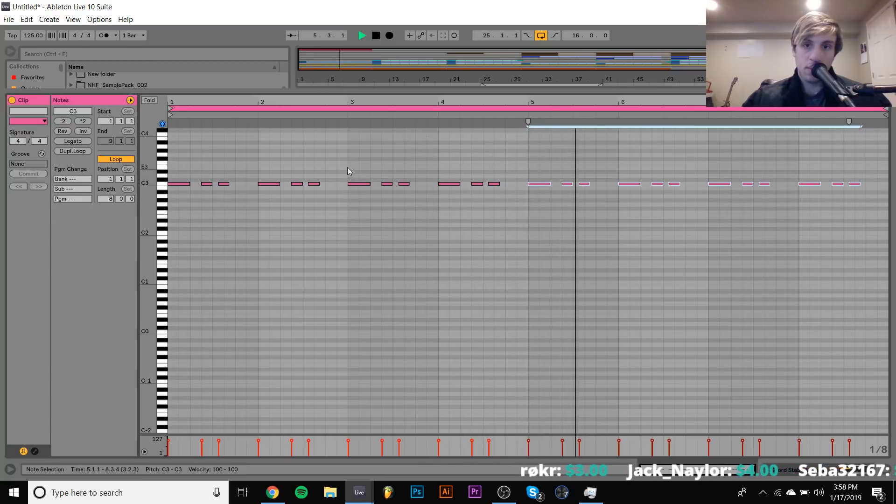
# Transpose all stab notes from bar 3 to the end of the clip up five semitones to F3
pyautogui.moveTo(347, 167); pyautogui.dragTo(892, 291)
pyautogui.press('Up')
pyautogui.press('Up')
pyautogui.press('Up')
pyautogui.press('Up')
pyautogui.press('Up')
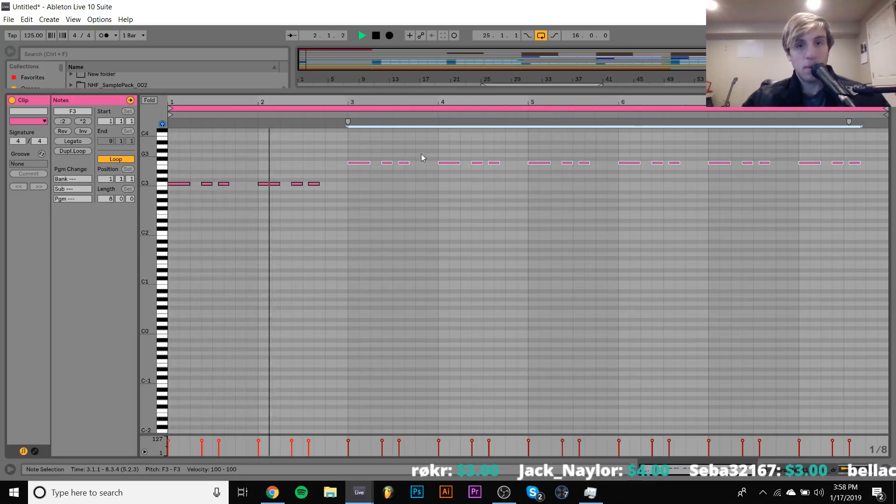
pyautogui.moveTo(426, 153); pyautogui.dragTo(530, 200)
pyautogui.press('Down')
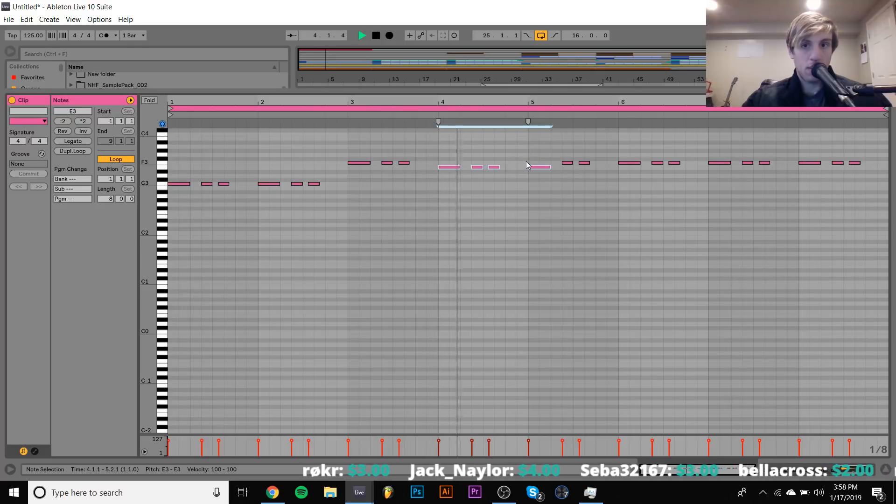
pyautogui.press('space')
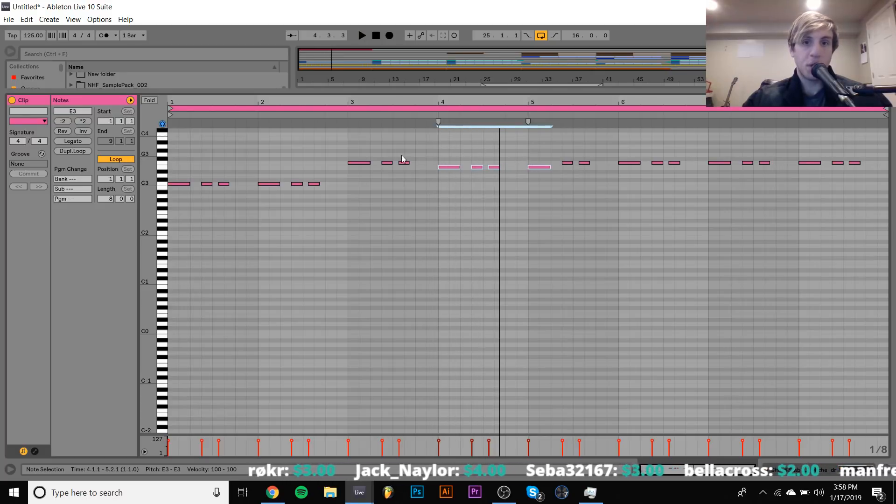
pyautogui.press('Up')
# Transpose the three bar 4 stab notes down to C3 and play the clip from bar 1
pyautogui.moveTo(417, 152); pyautogui.dragTo(318, 191)
pyautogui.moveTo(427, 145); pyautogui.dragTo(494, 194)
pyautogui.press('Down')
pyautogui.press('Down')
pyautogui.press('Down')
pyautogui.press('Down')
pyautogui.press('Down')
pyautogui.press('space')
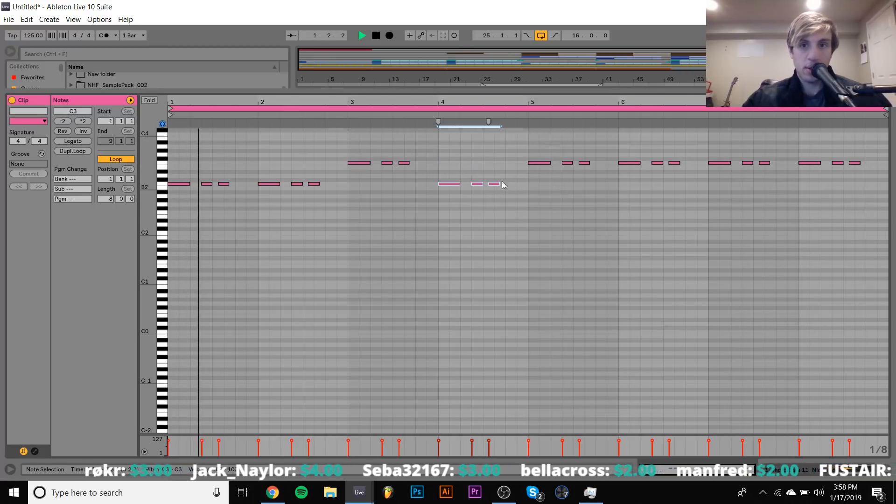
# Delete the F3 notes from bar 5 onward and duplicate the four-bar stab pattern into bars 5 to 8
pyautogui.moveTo(524, 146); pyautogui.dragTo(607, 167)
pyautogui.moveTo(895, 337); pyautogui.dragTo(894, 378)
pyautogui.press('Delete')
pyautogui.hotkey('ctrl', 'a')
pyautogui.hotkey('ctrl', 'd')
pyautogui.press('Right')
pyautogui.press('Right')
pyautogui.press('Right')
pyautogui.press('Right')
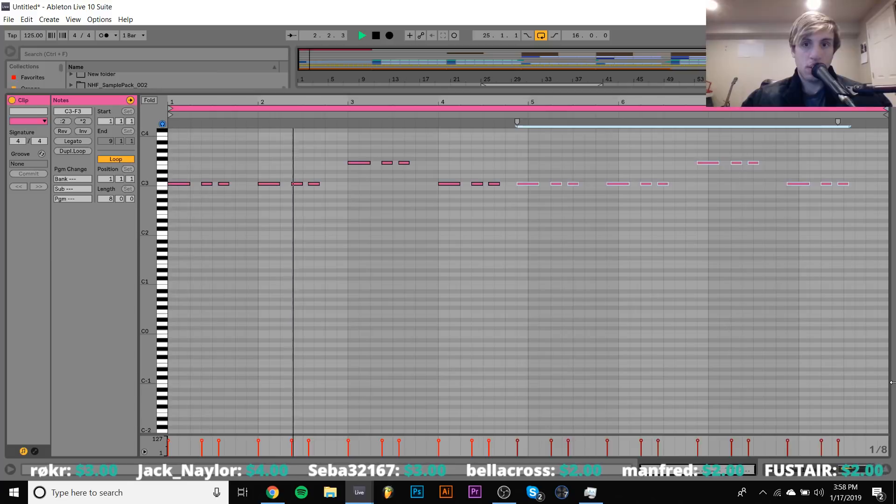
# Return to the Chord Stab 11 track's device and loop its clip over bars 1 to 9
pyautogui.hotkey('shift', 'Tab')
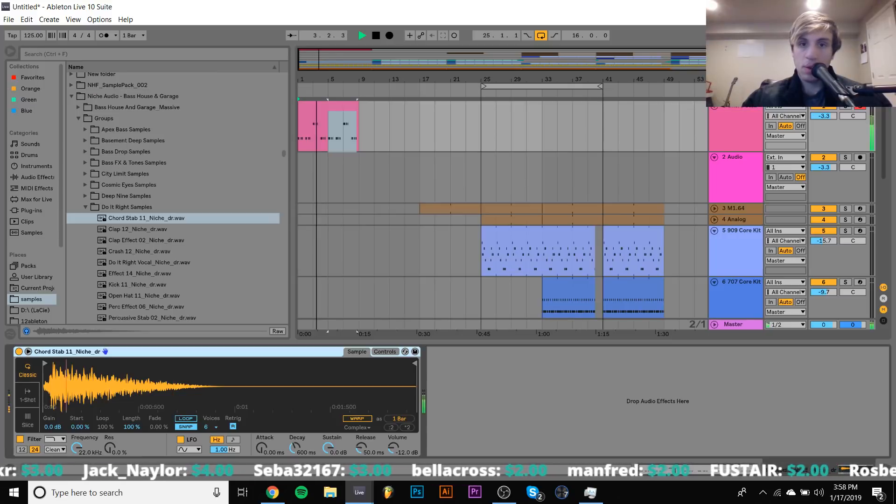
pyautogui.click(331, 106)
pyautogui.hotkey('ctrl', 'l')
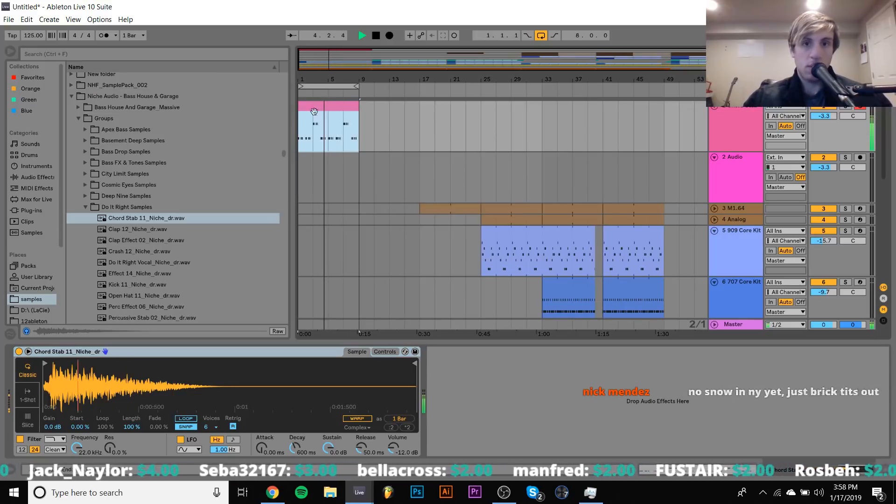
pyautogui.click(541, 35)
pyautogui.hotkey('ctrl', 'l')
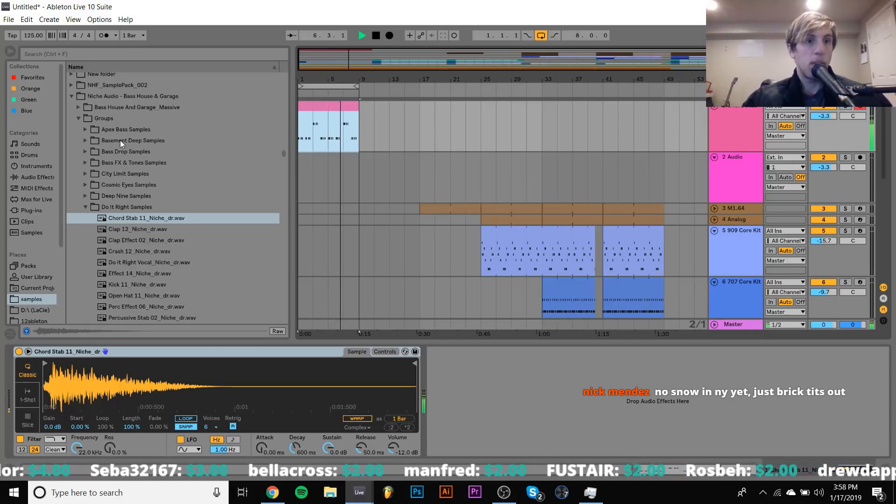
# Add an Echo audio effect after the sampler on the Chord Stab 11 track
pyautogui.click(29, 178)
pyautogui.scroll(-2, 143, 186)
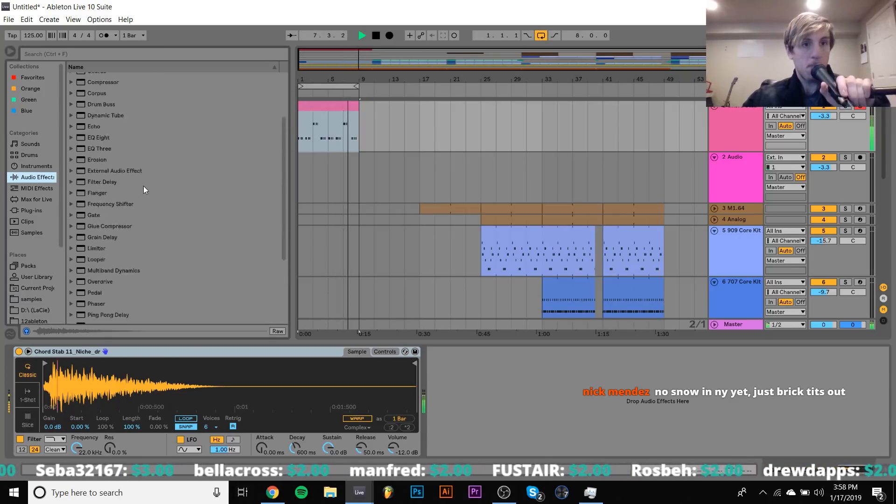
pyautogui.doubleClick(94, 148)
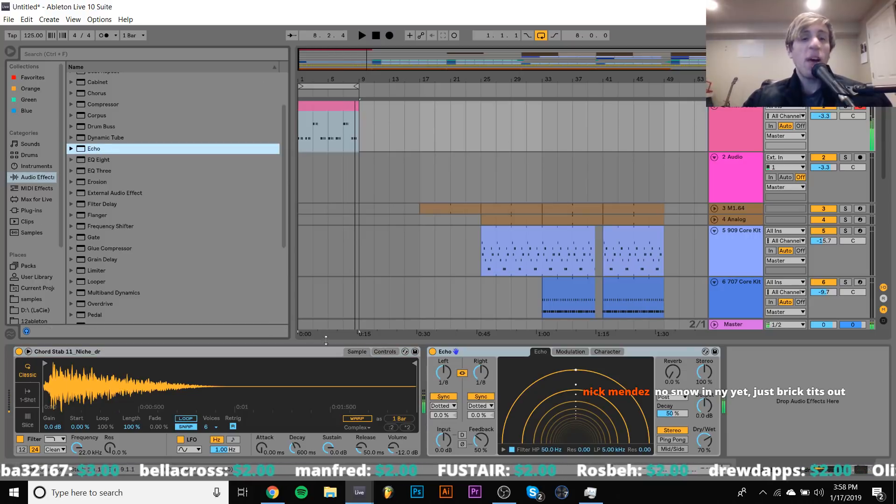
# Browse the D:\ (LaCie) drive for the Closer.wav track and select it for preview
pyautogui.click(43, 309)
pyautogui.scroll(-10, 180, 268)
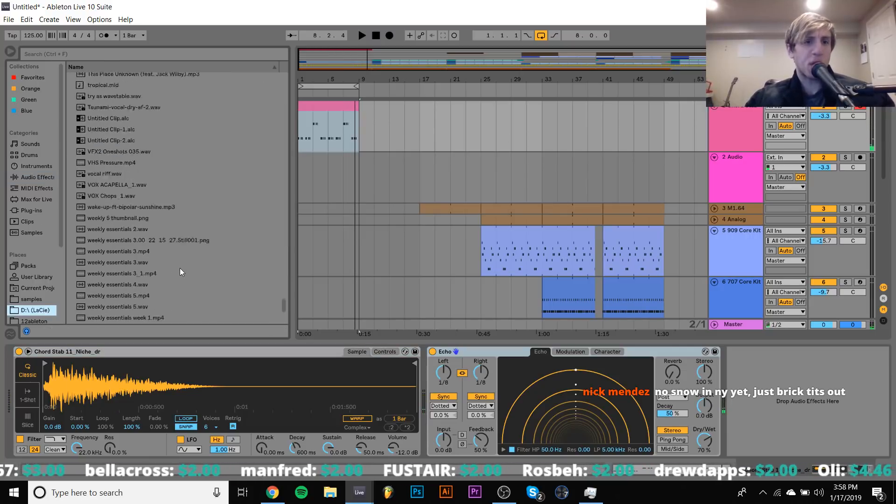
pyautogui.scroll(10, 180, 268)
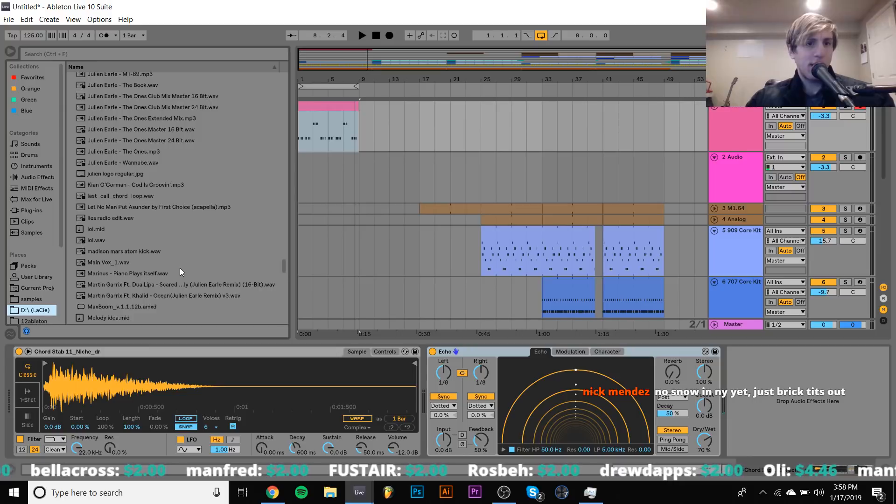
pyautogui.scroll(1, 180, 269)
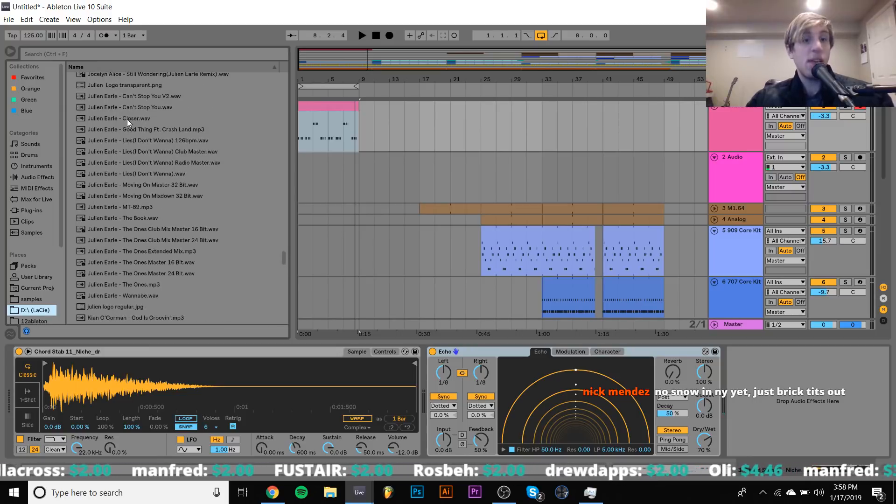
pyautogui.click(127, 119)
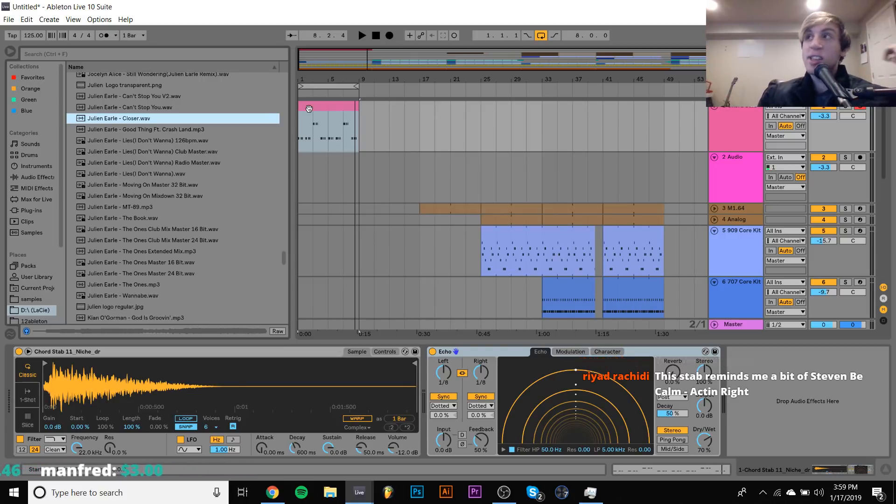
# Play the stab clip from bar 1, set the Echo's Dry/Wet to 33%, and hide the device view
pyautogui.press('space')
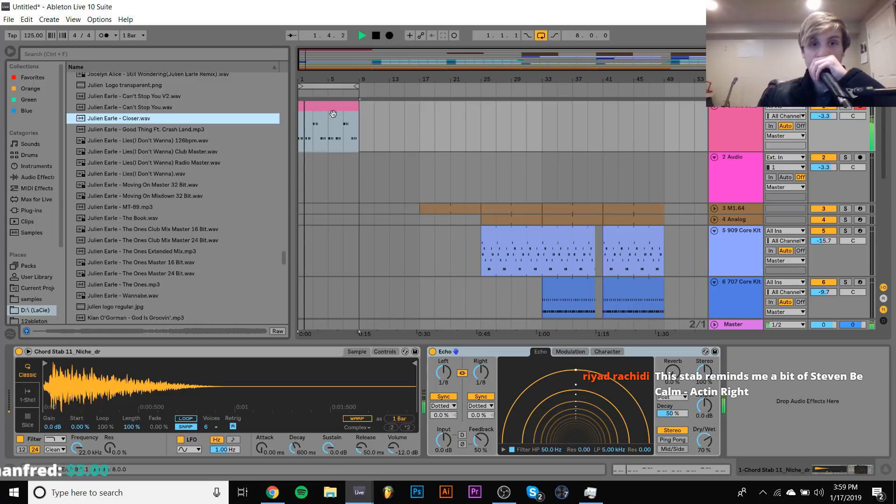
pyautogui.moveTo(704, 441); pyautogui.dragTo(707, 448)
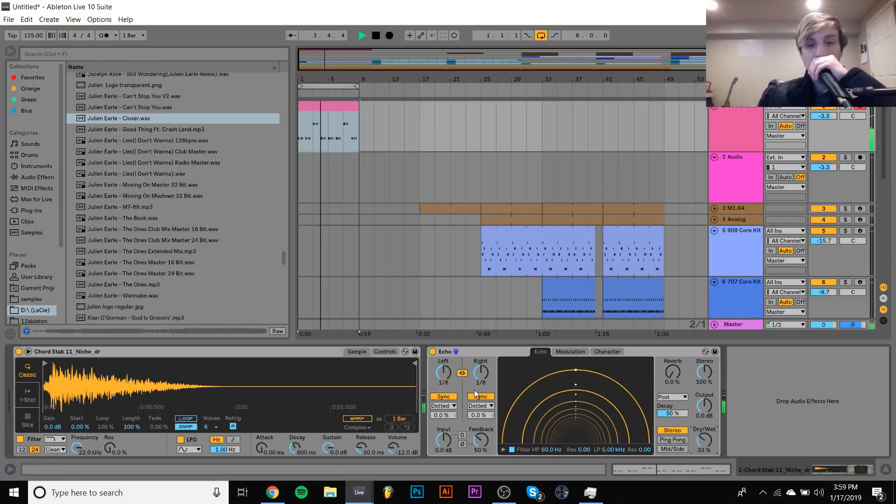
pyautogui.hotkey('ctrl', 'alt', 'l')
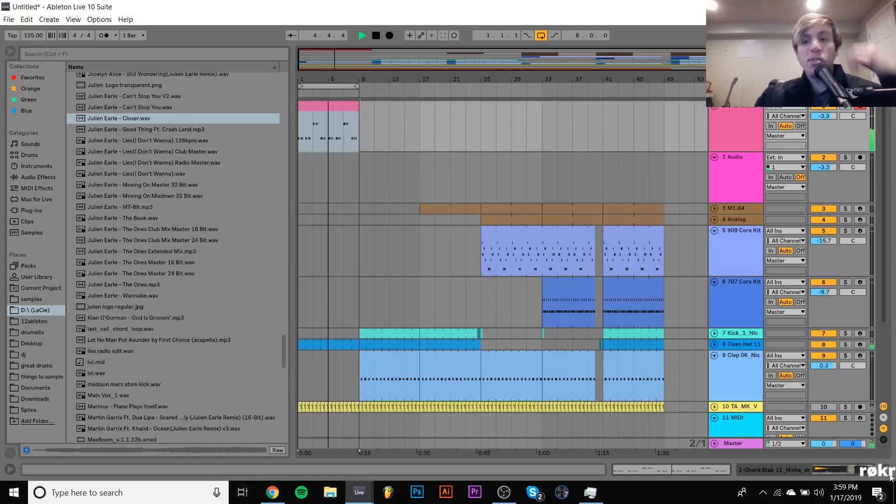
# Turn off the arrangement loop and duplicate the Chord Stab 11 clip into bars 9 to 17
pyautogui.click(533, 36)
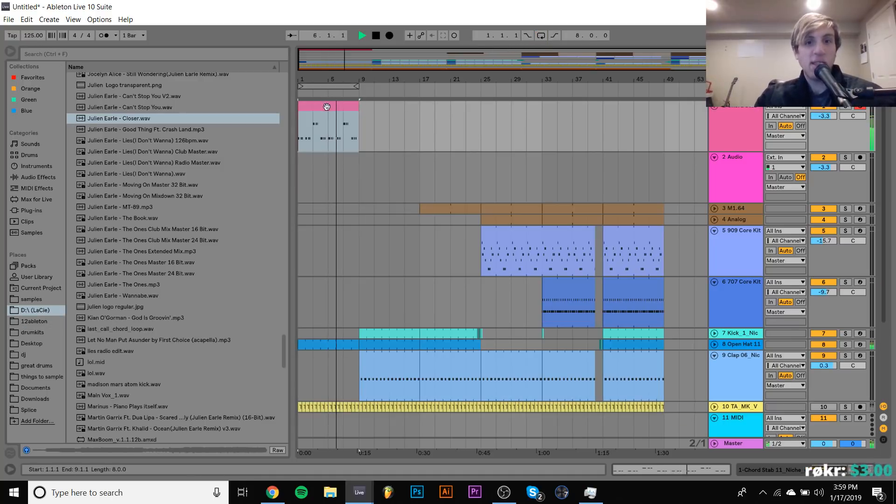
pyautogui.hotkey('ctrl', 'd')
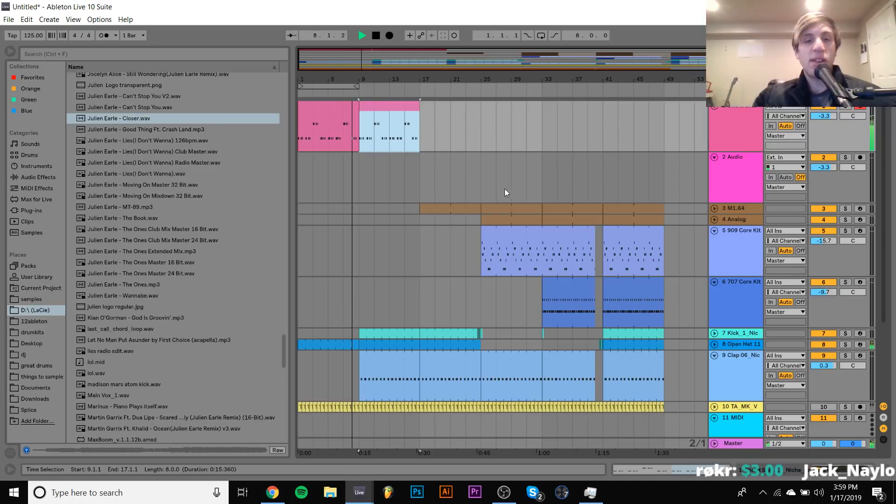
pyautogui.moveTo(496, 219); pyautogui.dragTo(383, 219)
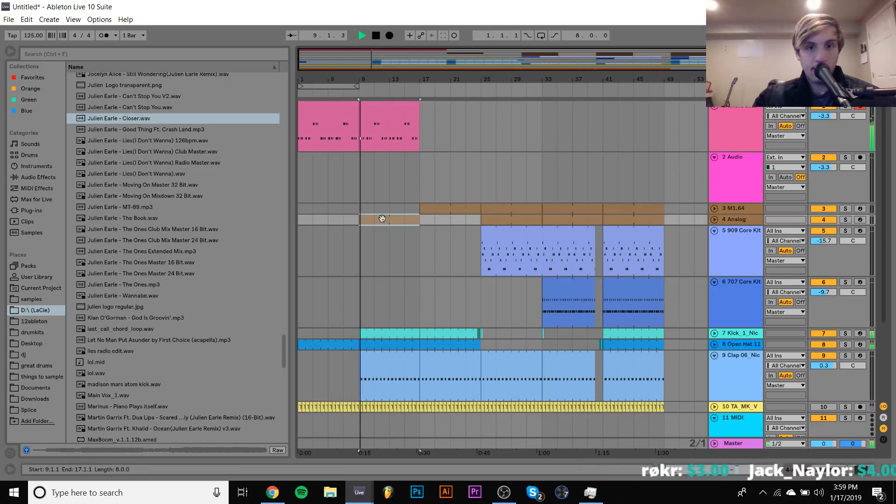
pyautogui.hotkey('ctrl', 'z')
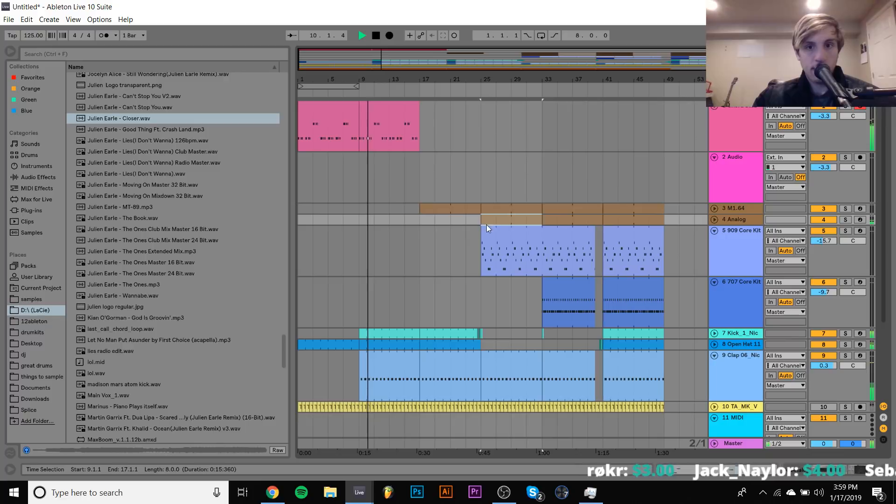
# Duplicate the stab clip from bars 9 to 17 into bars 17 to 25 and loop that range
pyautogui.click(383, 113)
pyautogui.scroll(-5, 379, 285)
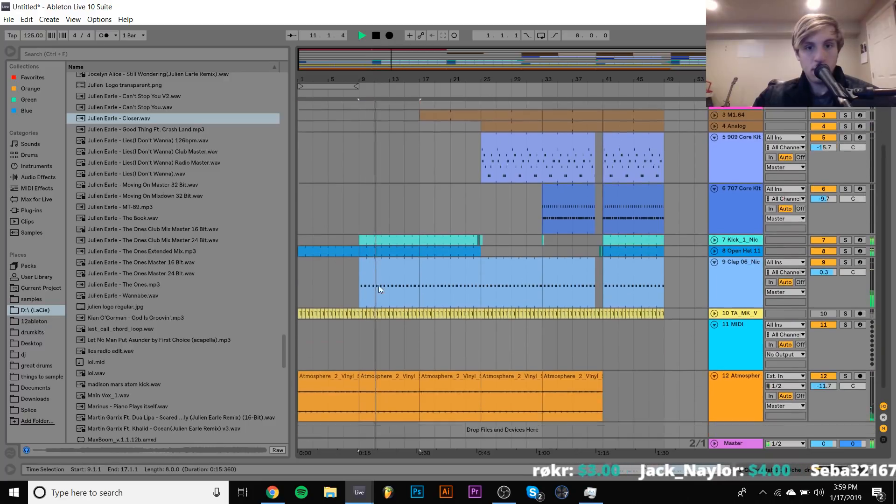
pyautogui.scroll(5, 409, 325)
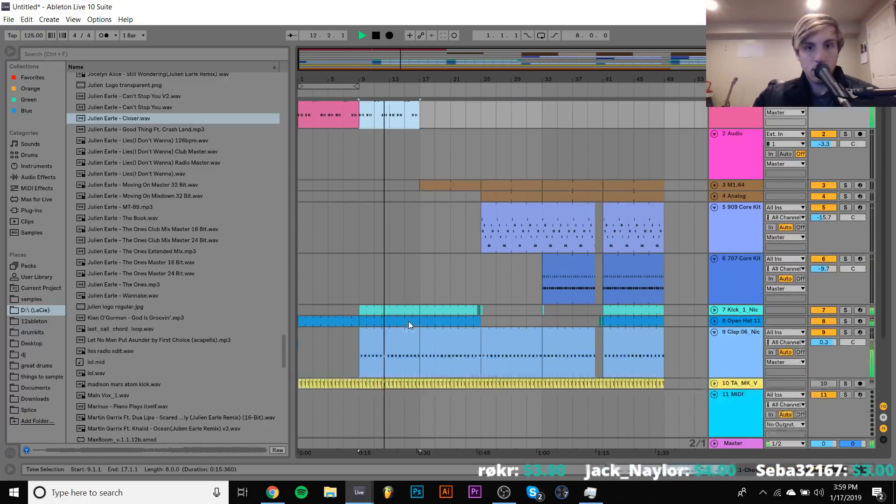
pyautogui.press('Right')
pyautogui.hotkey('ctrl', 'l')
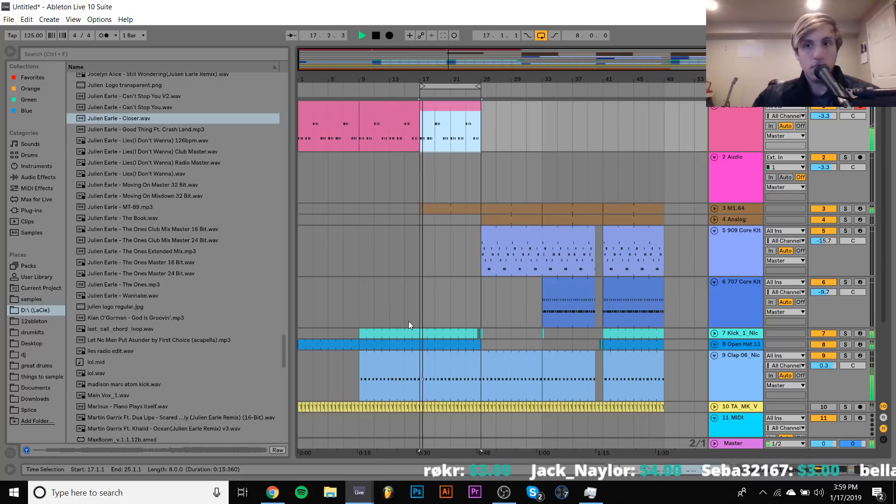
# Show the device chain of the M1.64 track while the loop plays, and stop playback
pyautogui.click(738, 207)
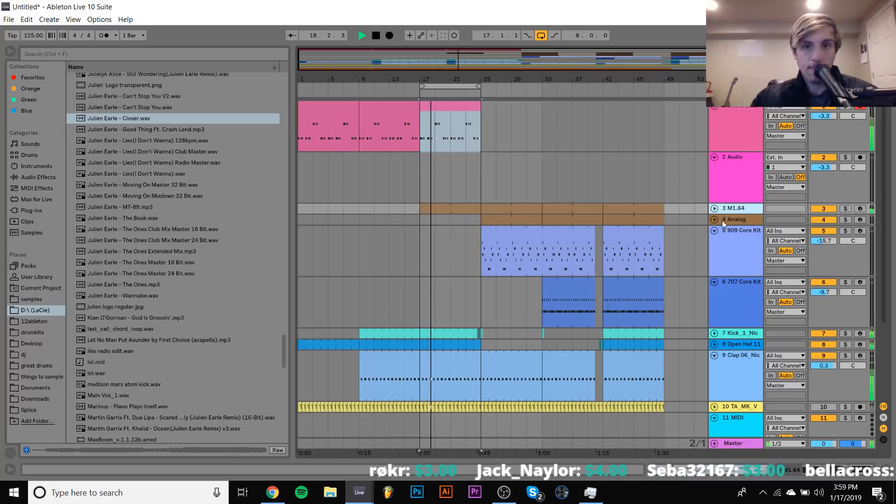
pyautogui.doubleClick(744, 209)
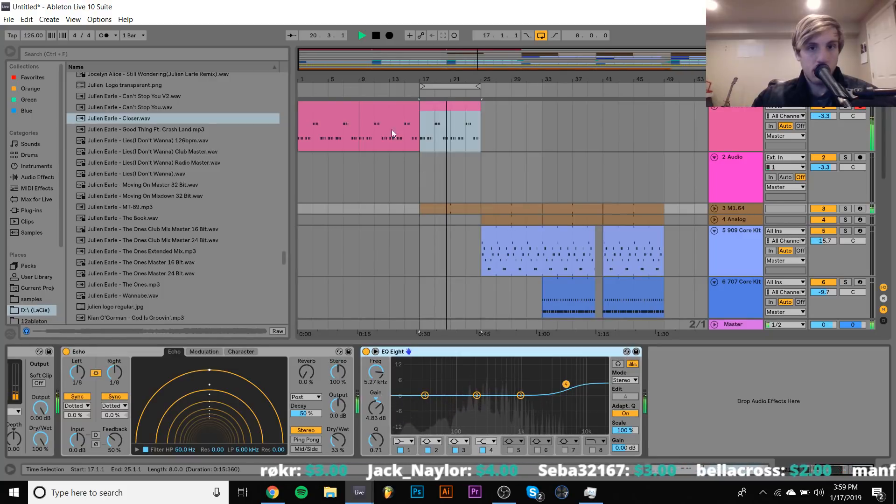
pyautogui.press('space')
# Open the stab clip at bar 17 and try its bar 4 notes at D#3, D3 and C#3, playing from bar 3
pyautogui.doubleClick(448, 116)
pyautogui.moveTo(432, 176); pyautogui.dragTo(523, 198)
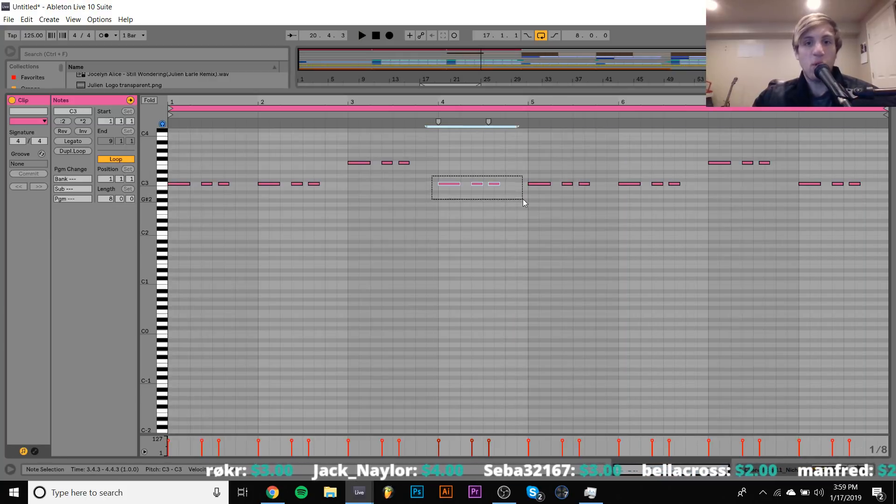
pyautogui.press('Up')
pyautogui.press('Up')
pyautogui.press('Up')
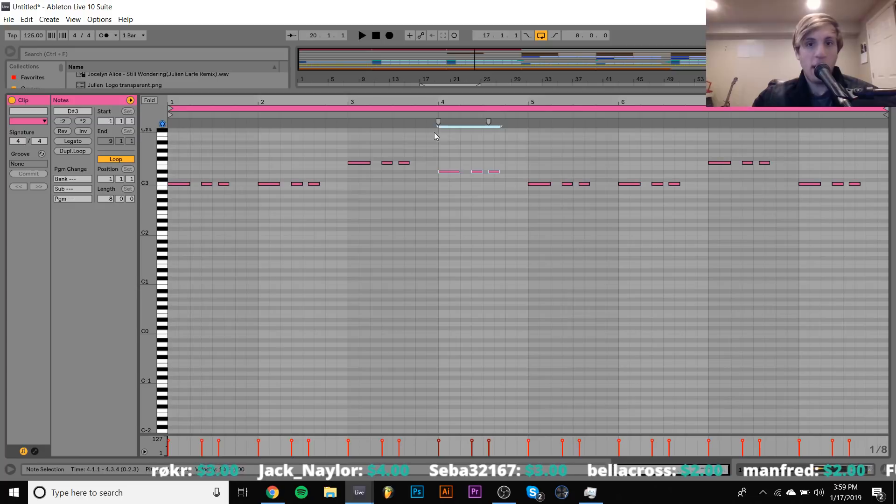
pyautogui.click(415, 115)
pyautogui.press('Down')
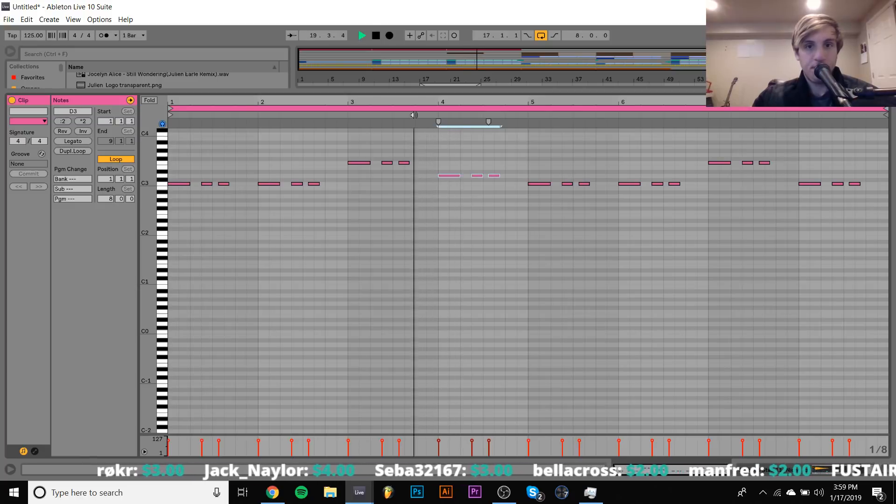
pyautogui.click(414, 115)
pyautogui.click(414, 115)
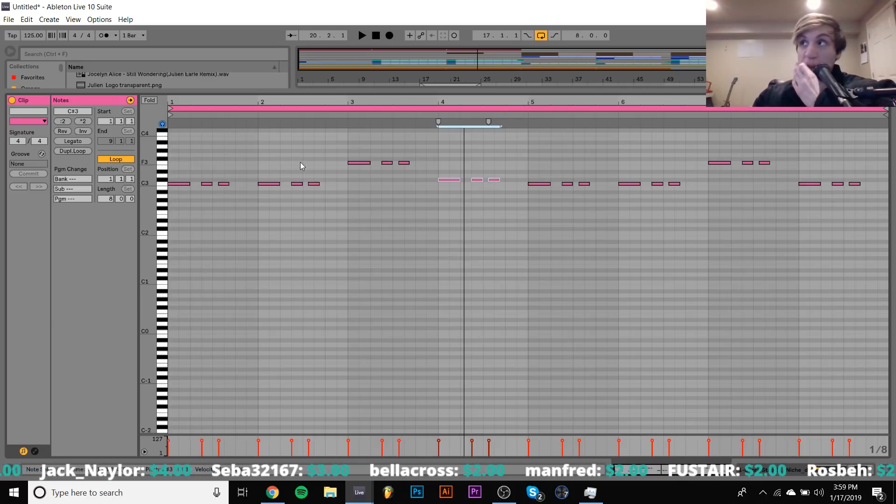
# Try transposing the three bar 4 stab notes up to G#3 and play the clip from bar 3
pyautogui.moveTo(274, 162); pyautogui.dragTo(279, 249)
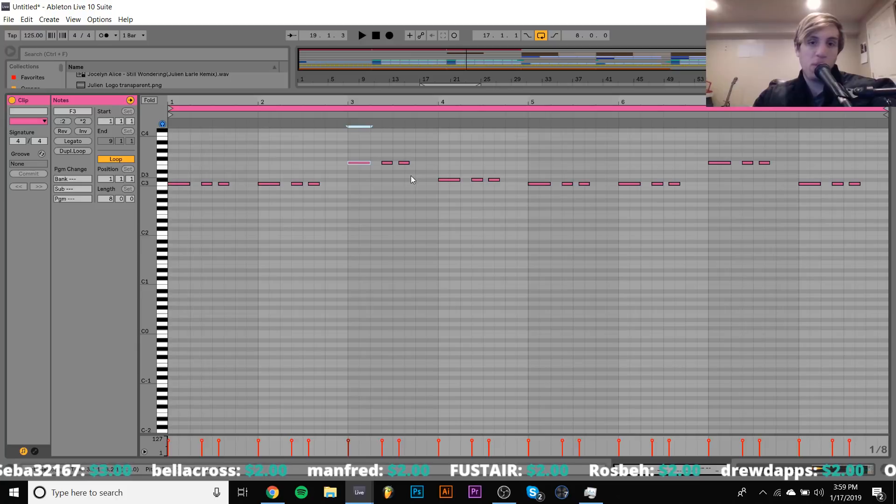
pyautogui.moveTo(424, 169); pyautogui.dragTo(467, 188)
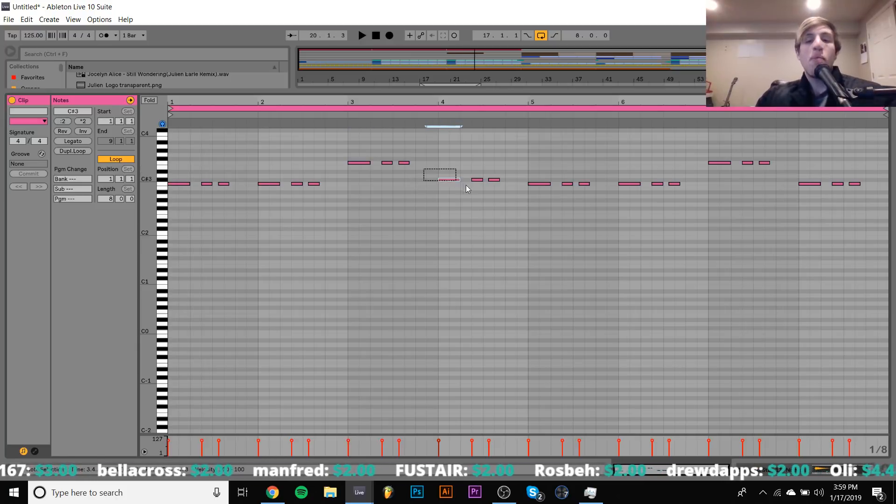
pyautogui.press('Up')
pyautogui.press('Up')
pyautogui.press('Up')
pyautogui.press('Up')
pyautogui.press('Up')
pyautogui.press('Up')
pyautogui.press('Up')
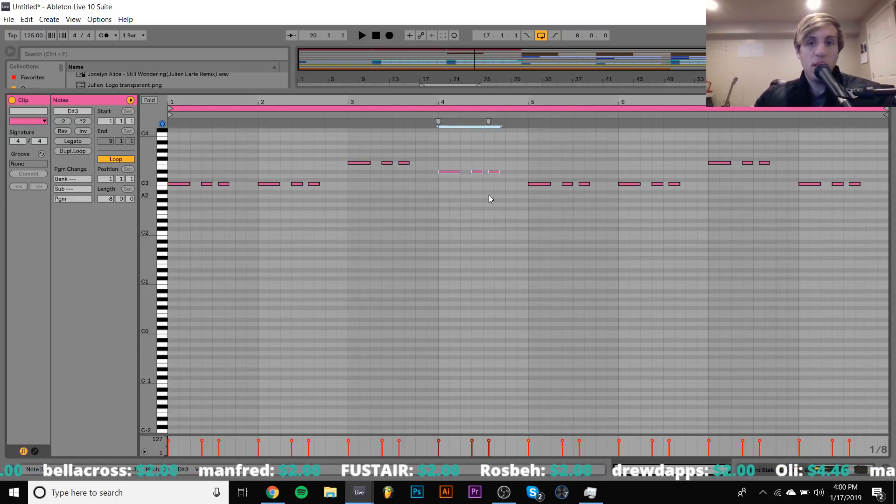
pyautogui.click(388, 113)
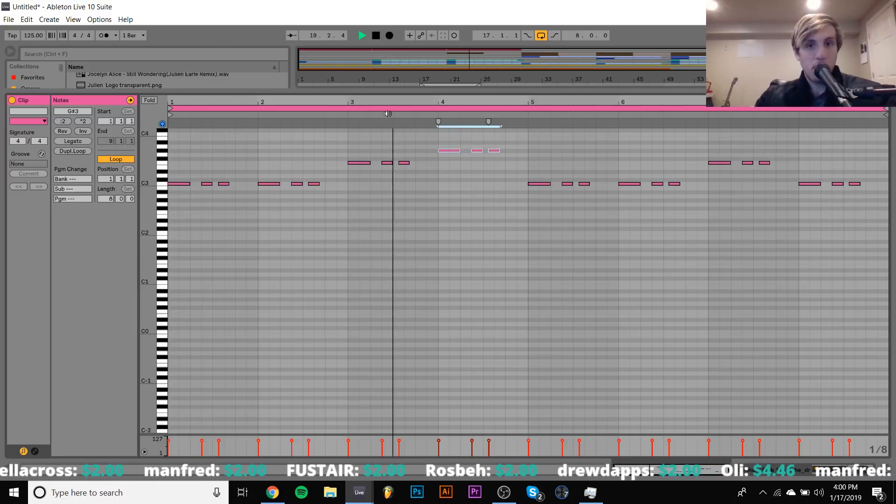
# Audition the bar 4 stab notes at A3, A#3, B3 and G3, and return them to G#3
pyautogui.press('Up')
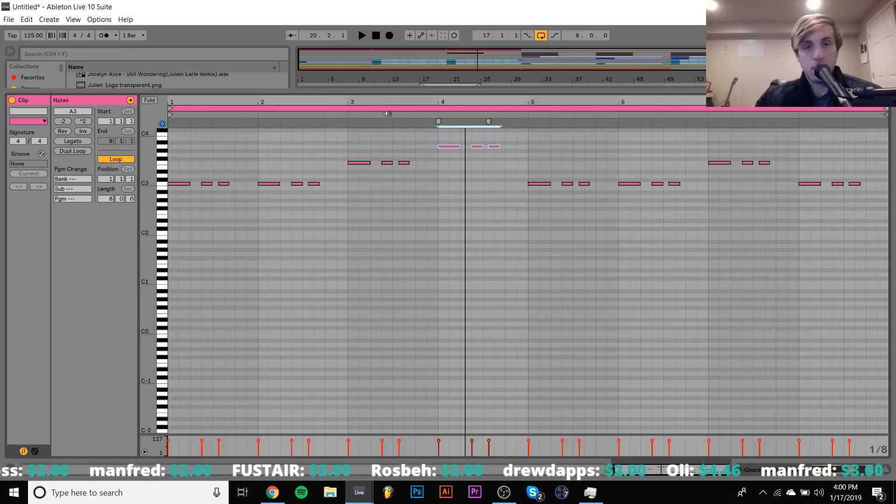
pyautogui.press('Up')
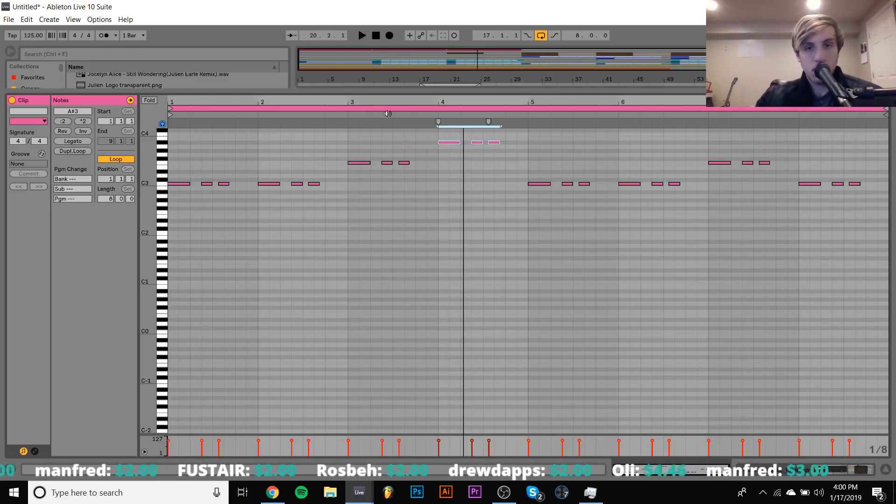
pyautogui.press('Up')
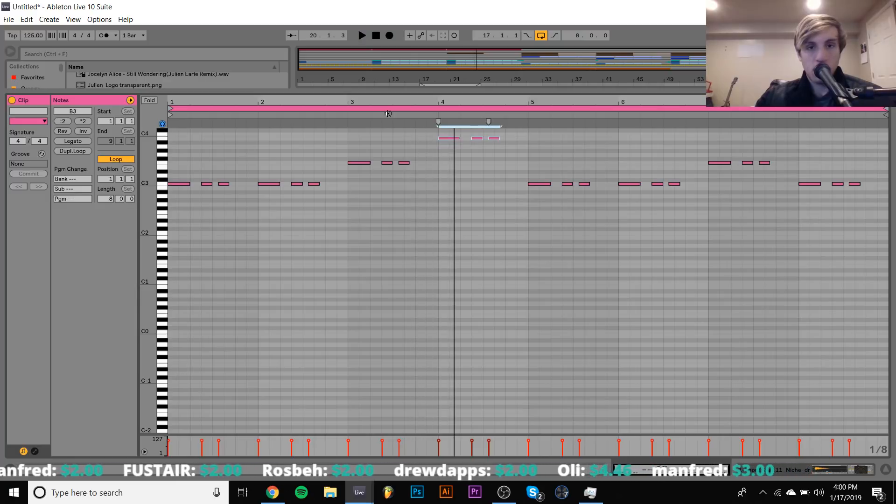
pyautogui.press('space')
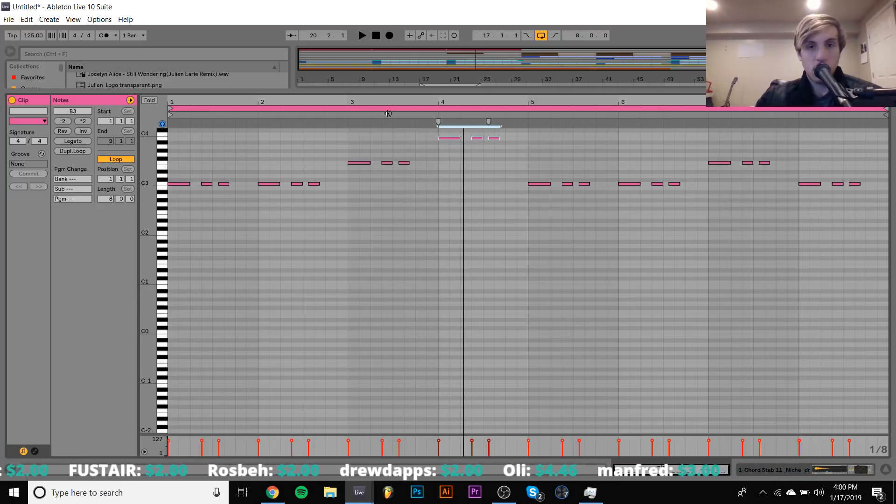
pyautogui.press('Down')
pyautogui.press('space')
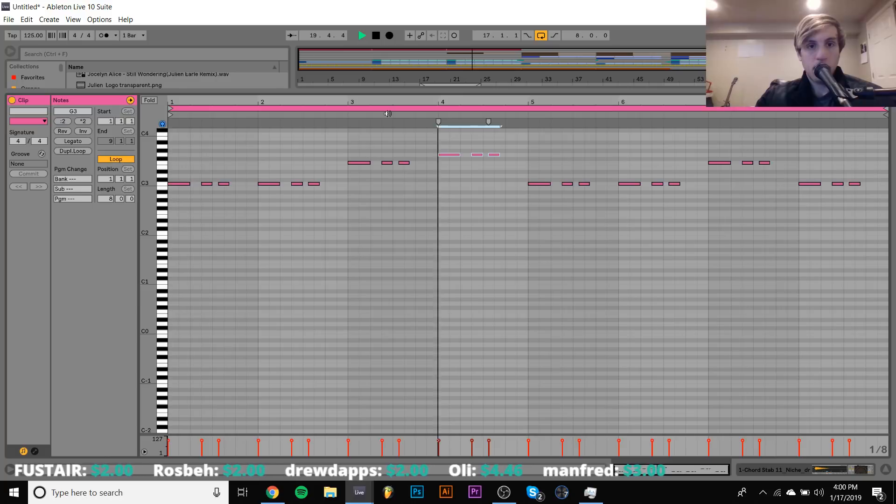
pyautogui.press('Up')
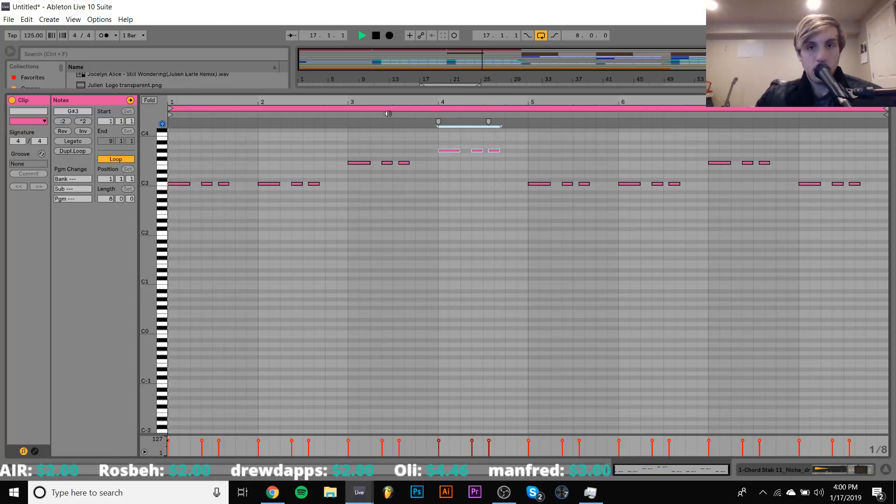
# Fill bars 1 to 9 of the Chord Stab 11 track with repeated two-bar C3 stab clips and play from bar 1
pyautogui.click(824, 472)
pyautogui.moveTo(438, 136); pyautogui.dragTo(317, 110)
pyautogui.hotkey('ctrl', 'd')
pyautogui.hotkey('ctrl', 'd')
pyautogui.hotkey('ctrl', 'd')
pyautogui.keyDown('shift'); pyautogui.click(420, 135); pyautogui.keyUp('shift')
pyautogui.press('space')
pyautogui.press('space')
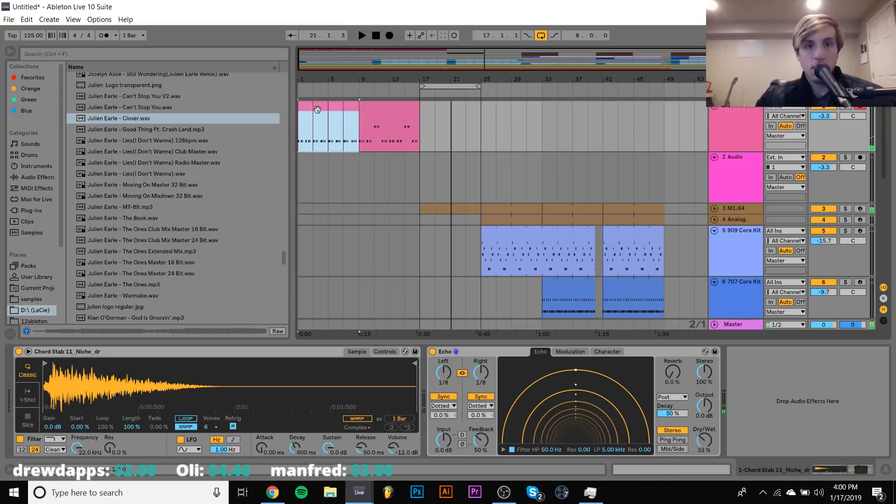
pyautogui.hotkey('ctrl', 'd')
pyautogui.hotkey('ctrl', 'd')
# Activate the TA_MK_V vocal track and select its clip in bars 1 to 9
pyautogui.scroll(-3, 317, 109)
pyautogui.scroll(-3, 317, 109)
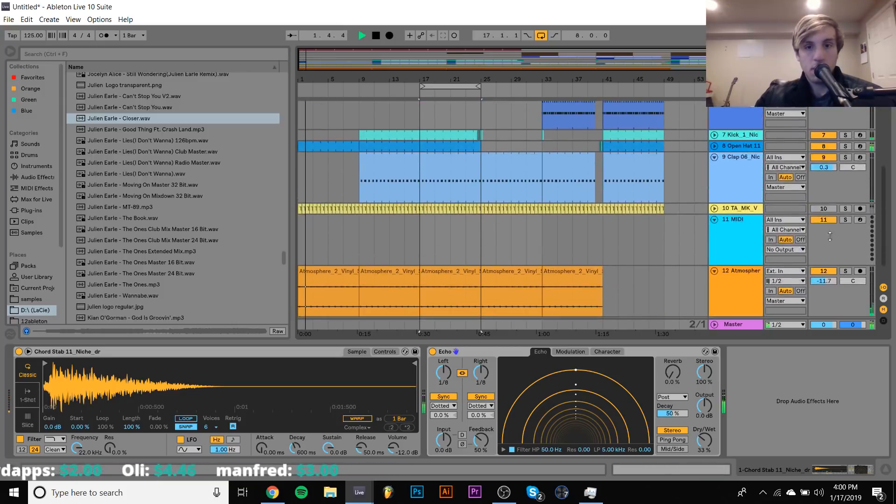
pyautogui.scroll(5, 822, 206)
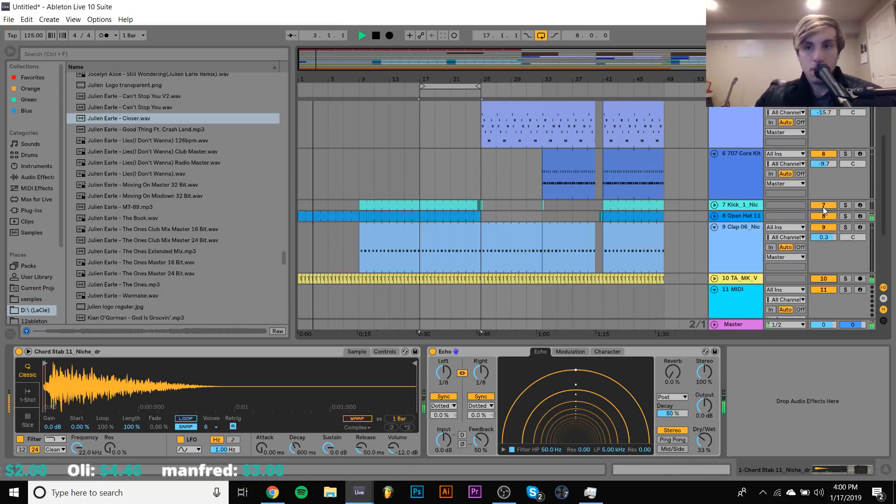
pyautogui.scroll(-6, 369, 142)
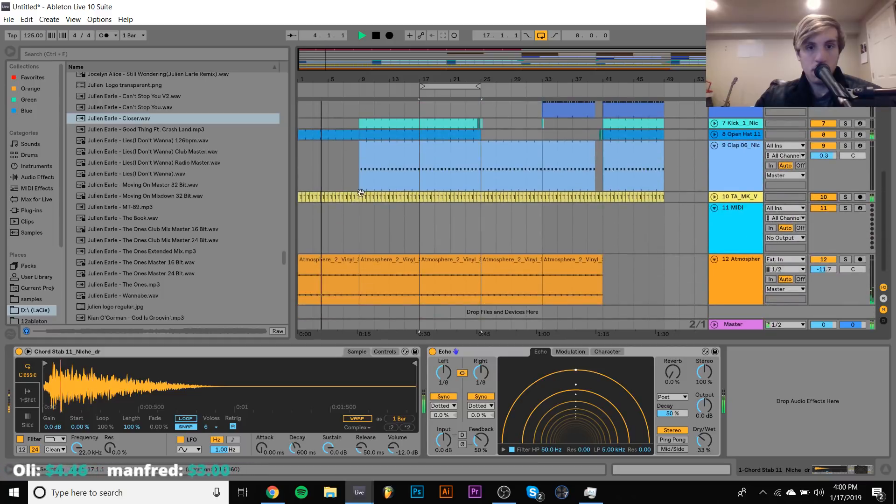
pyautogui.click(300, 197)
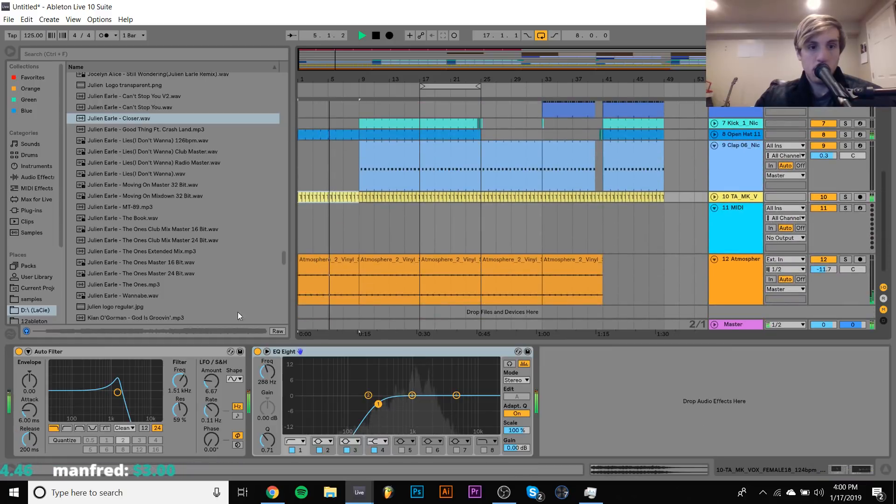
# Lower the Auto Filter cutoff on the TA_MK_V vocal track to 936 Hz
pyautogui.moveTo(184, 387); pyautogui.dragTo(184, 418)
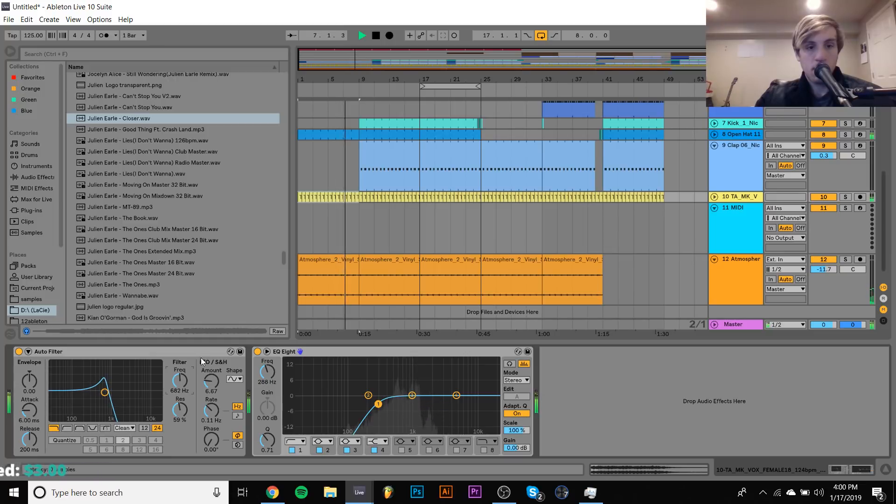
pyautogui.moveTo(180, 381); pyautogui.dragTo(180, 366)
# Fold the 909 Core Kit track and the 2 Audio track in the arrangement
pyautogui.scroll(5, 459, 163)
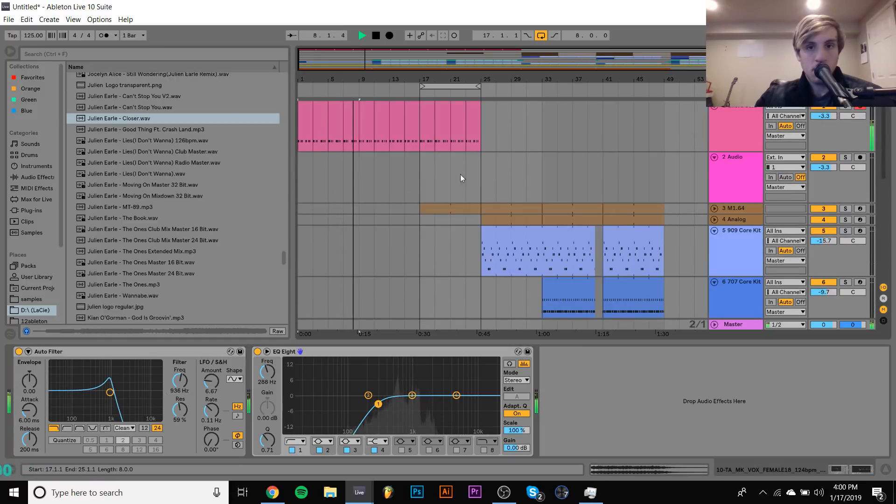
pyautogui.click(466, 208)
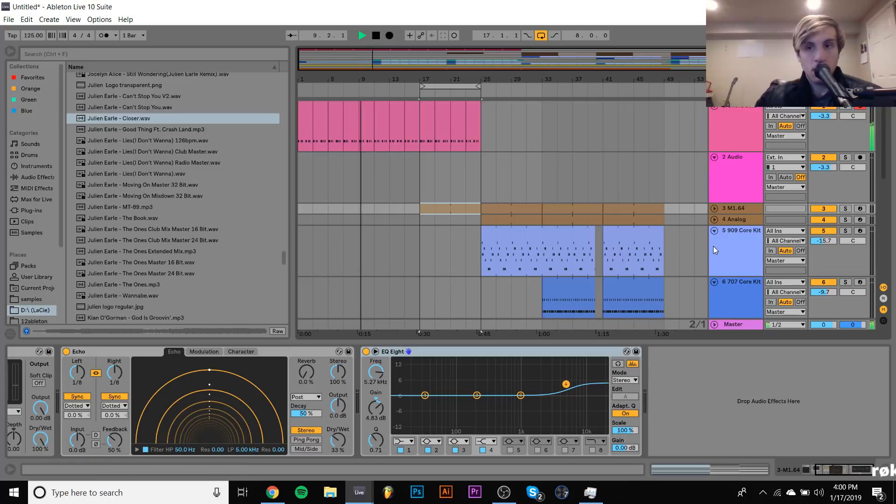
pyautogui.click(714, 231)
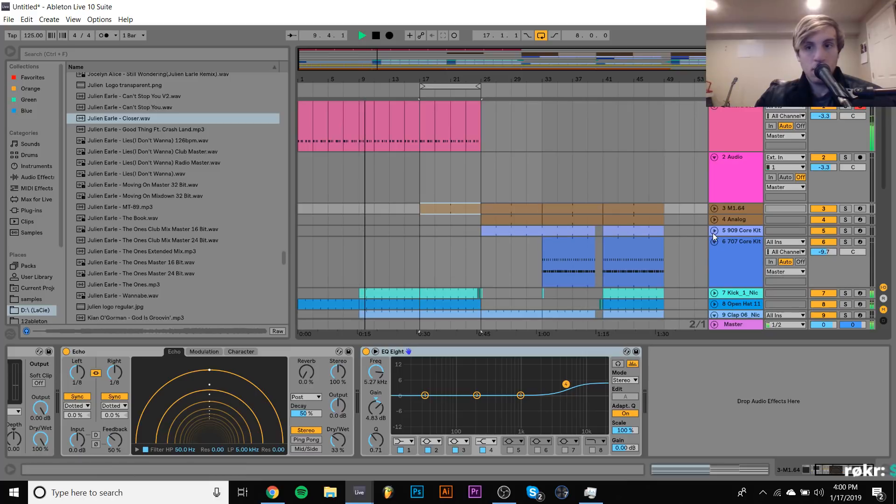
pyautogui.click(715, 157)
# In the first Chord Stab 11 clip, shorten the C3 note at 1.2.3 to one sixteenth and play the result
pyautogui.click(745, 115)
pyautogui.press('space')
pyautogui.doubleClick(307, 105)
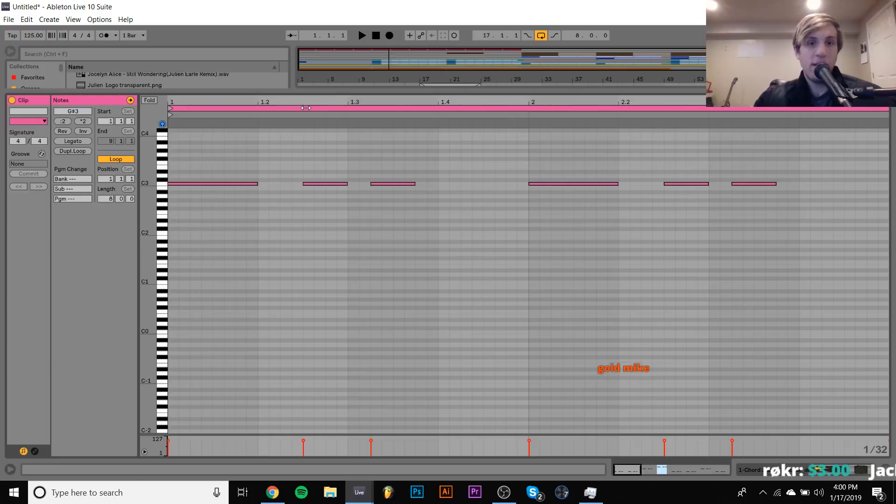
pyautogui.press('space')
pyautogui.press('space')
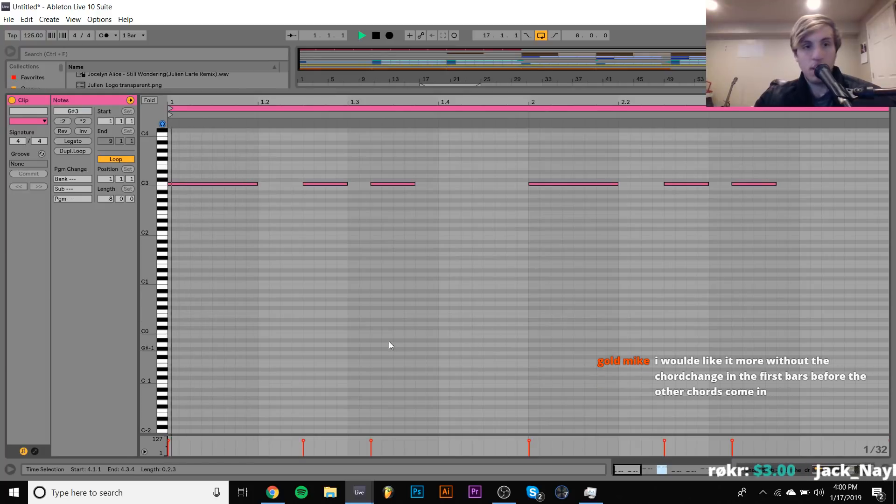
pyautogui.click(322, 183)
pyautogui.hotkey('shift', 'Left')
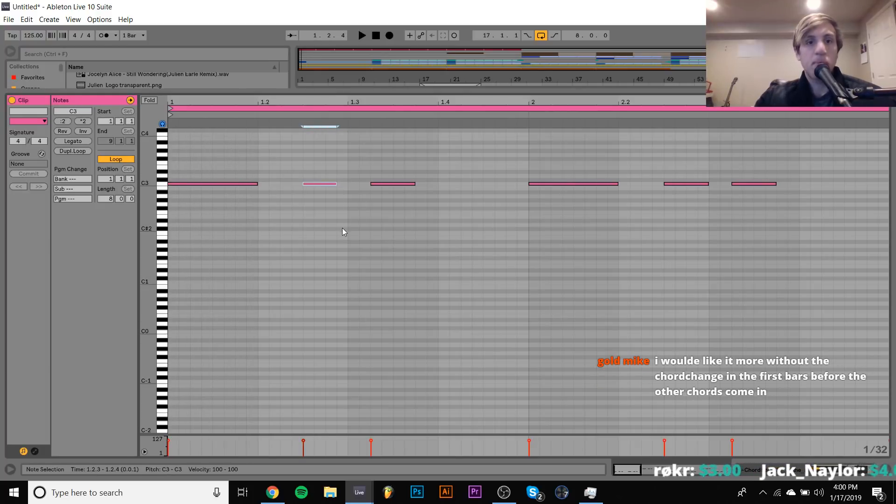
pyautogui.hotkey('shift', 'Left')
pyautogui.press('space')
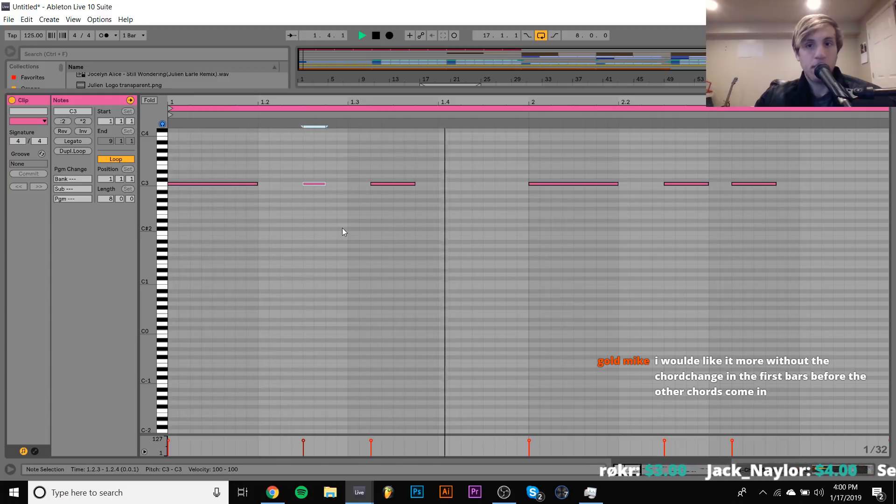
pyautogui.press('space')
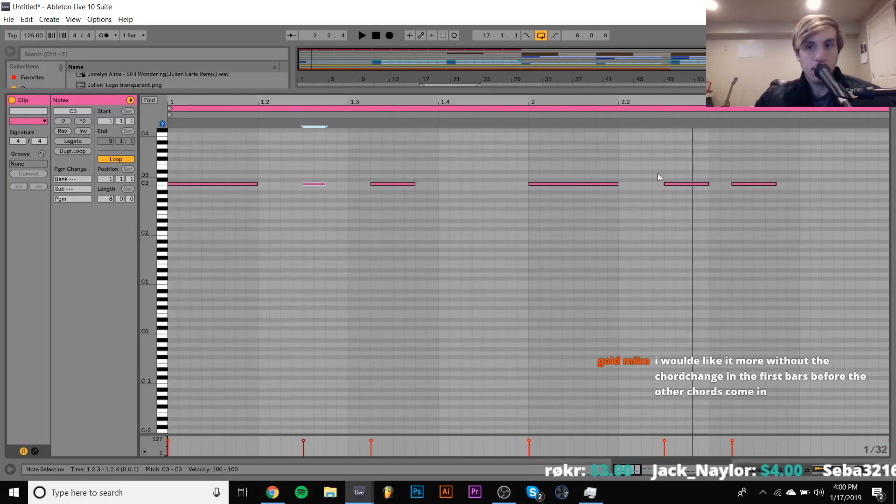
# Shorten the matching C3 note at 2.2.3 to one sixteenth and play the clip
pyautogui.click(670, 184)
pyautogui.hotkey('shift', 'Left')
pyautogui.hotkey('shift', 'Left')
pyautogui.press('space')
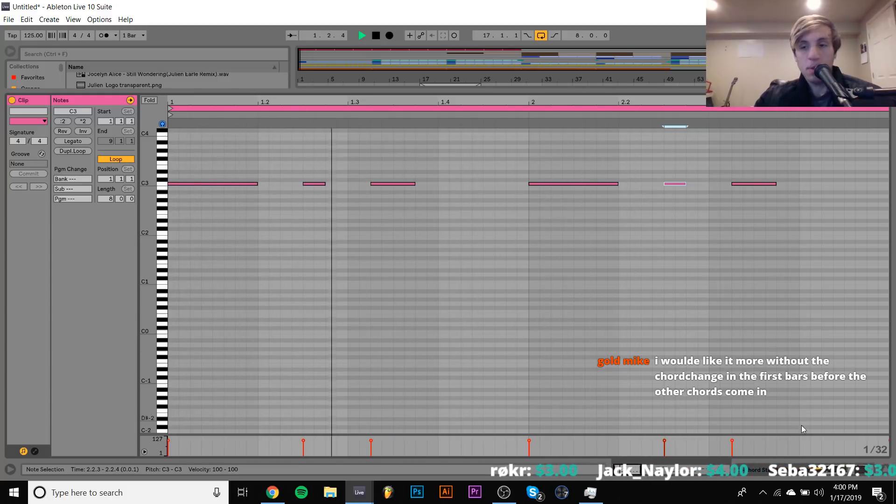
# Duplicate the edited two-bar stab clip from bar 1 along the Chord Stab 11 track up to bar 25
pyautogui.click(799, 470)
pyautogui.click(307, 109)
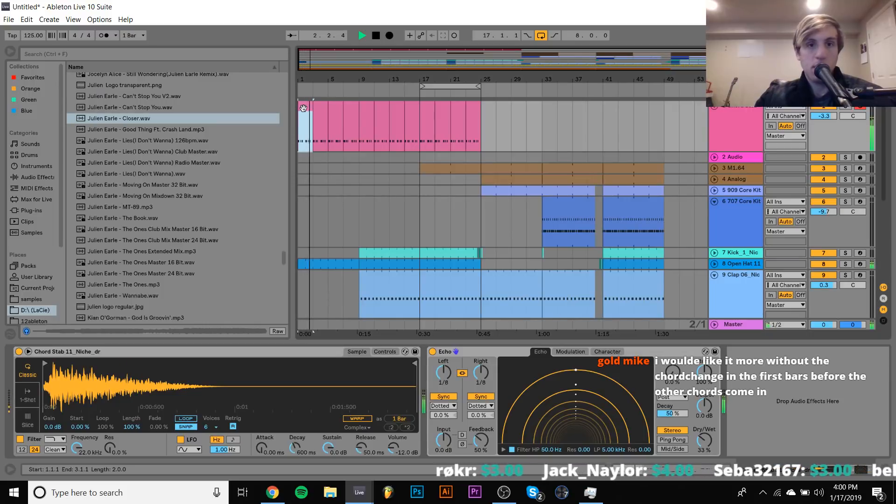
pyautogui.hotkey('ctrl', 'd')
pyautogui.hotkey('ctrl', 'd')
pyautogui.hotkey('ctrl', 'd')
pyautogui.hotkey('ctrl', 'd')
pyautogui.hotkey('ctrl', 'd')
pyautogui.hotkey('ctrl', 'd')
pyautogui.hotkey('ctrl', 'd')
pyautogui.hotkey('ctrl', 'd')
pyautogui.hotkey('ctrl', 'd')
pyautogui.hotkey('ctrl', 'd')
pyautogui.hotkey('ctrl', 'd')
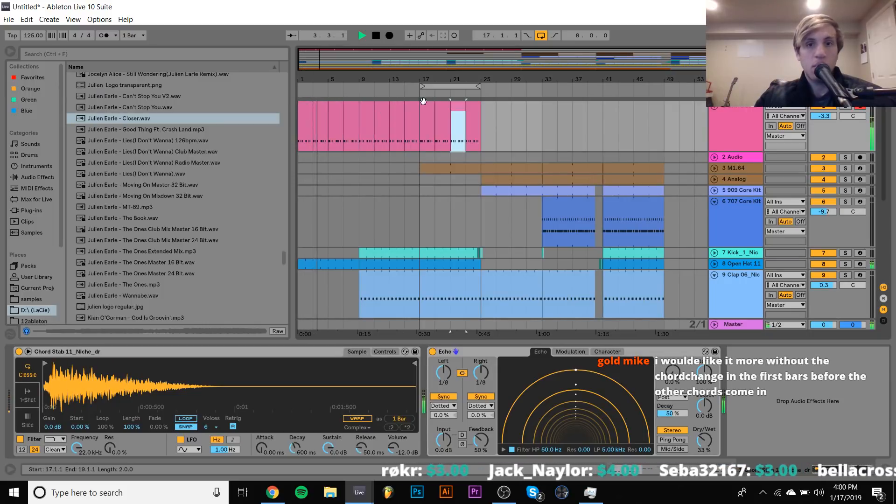
# Play the arrangement from bar 17 to check the stabs with the M1.64 part, and stop
pyautogui.click(425, 105)
pyautogui.press('space')
pyautogui.press('space')
pyautogui.click(817, 109)
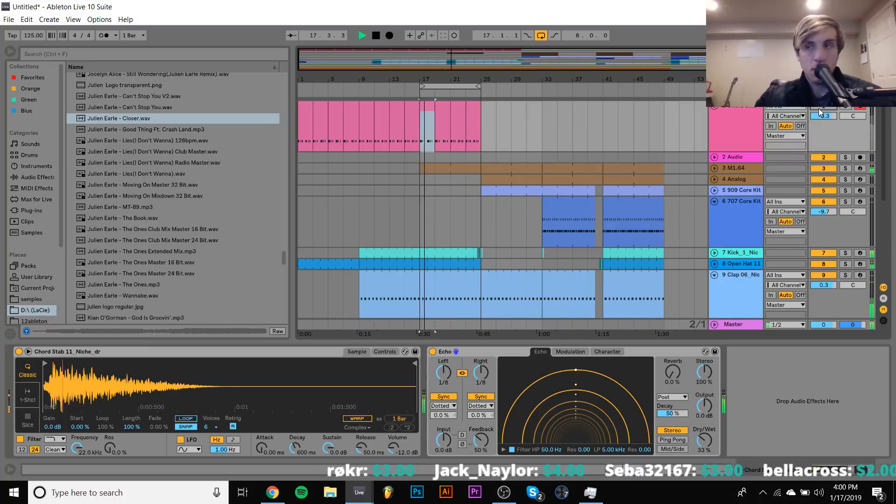
pyautogui.press('space')
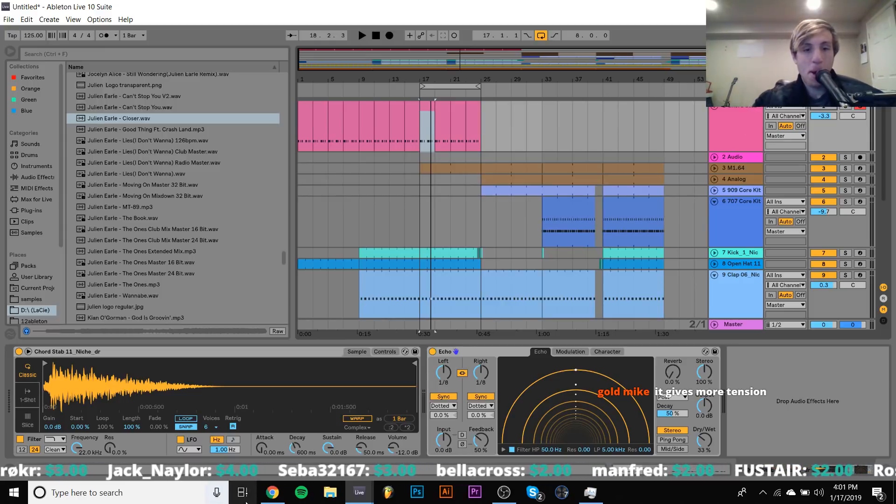
# Switch to Gmail in Chrome, open the email sharing dwny. 'Oumuamua and follow its SoundCloud link
pyautogui.click(283, 494)
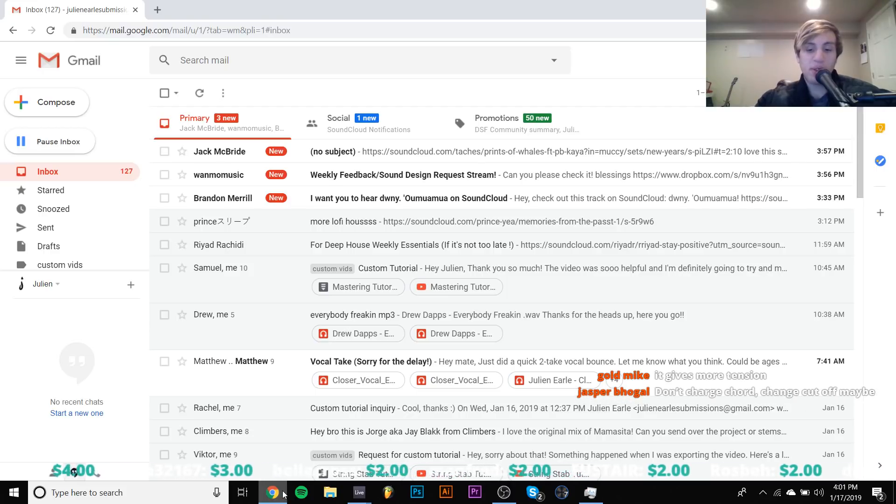
pyautogui.click(363, 205)
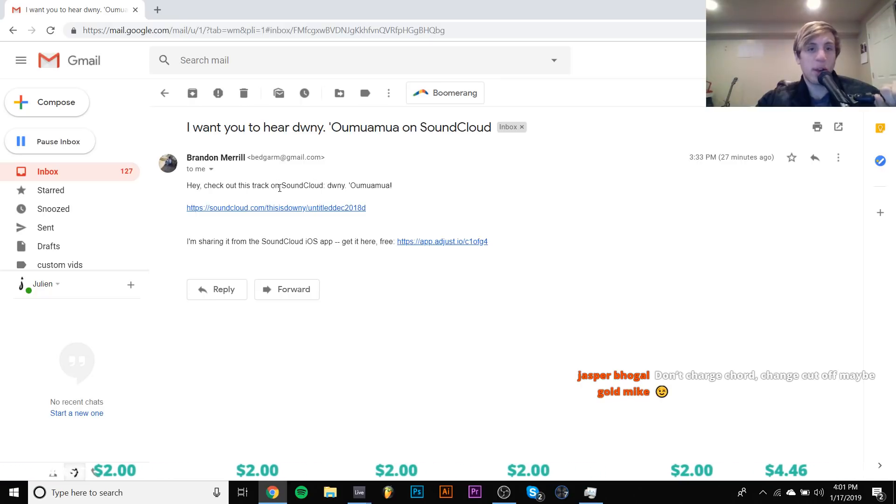
pyautogui.click(287, 209)
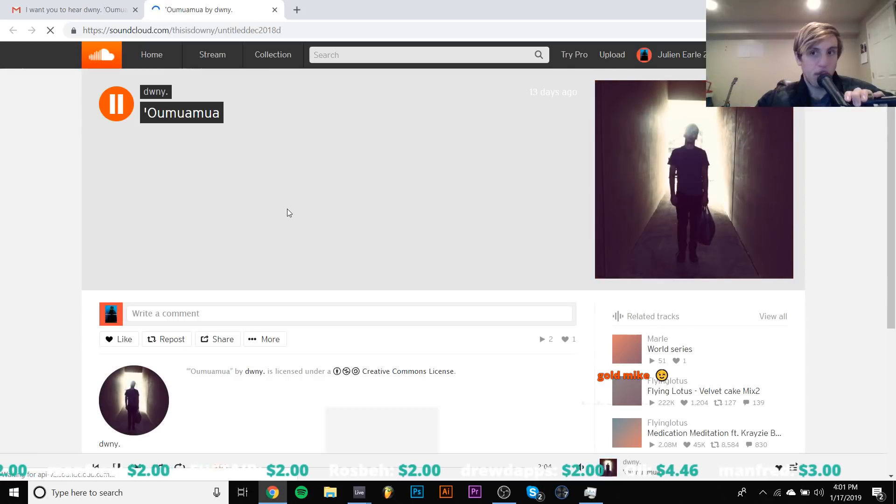
# Play 'Oumuamua from about 0:17 and raise the SoundCloud player's volume
pyautogui.click(166, 258)
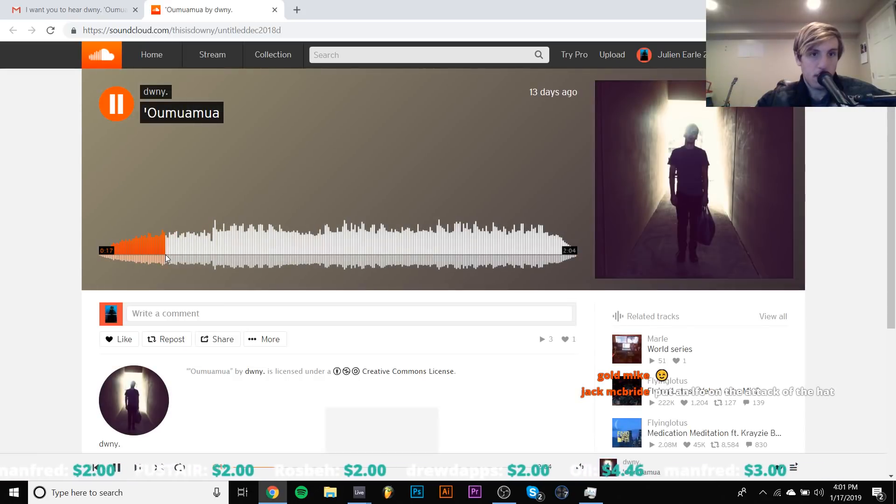
pyautogui.moveTo(582, 473)
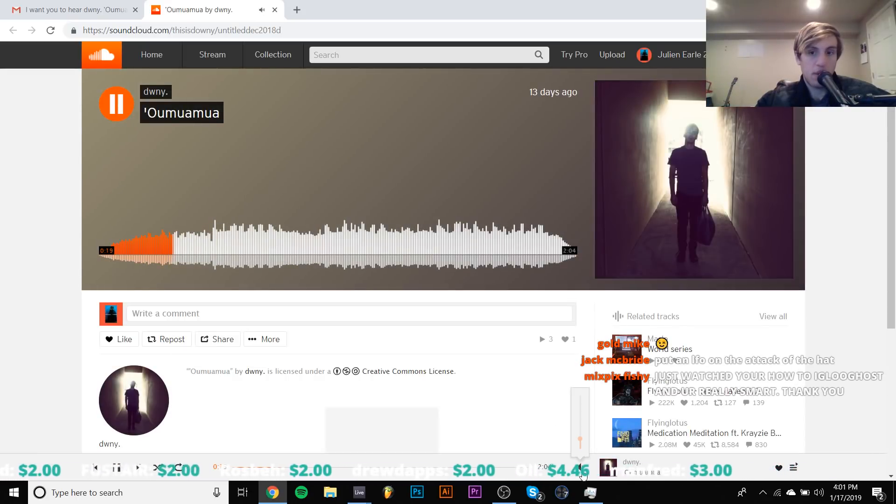
pyautogui.click(581, 413)
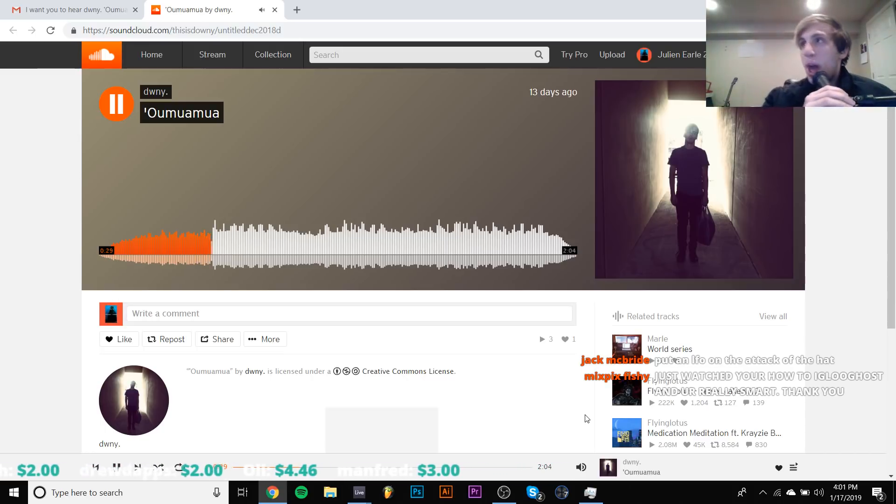
# Listen on through 'Oumuamua, jumping ahead to about 1:07 and pausing to comment on it
pyautogui.press('space')
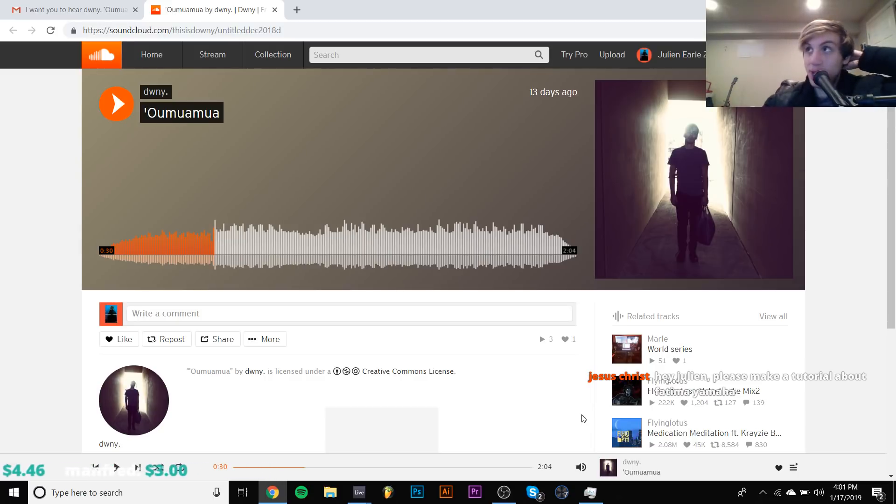
pyautogui.press('space')
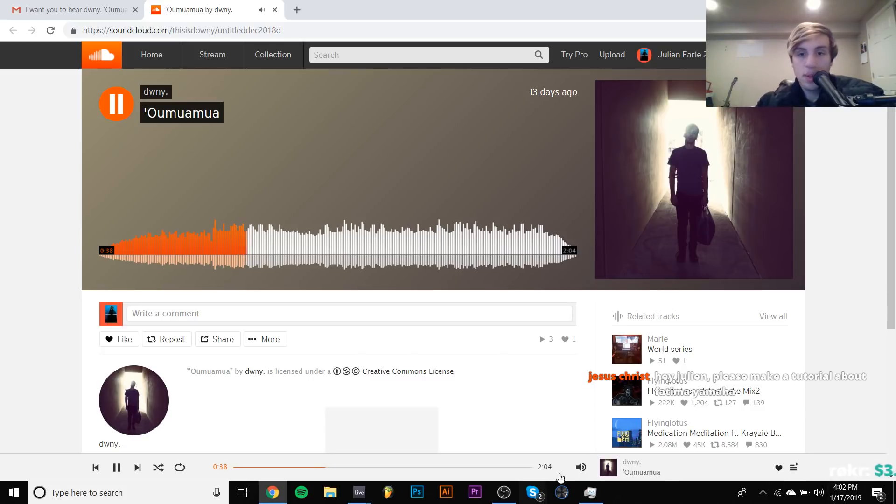
pyautogui.moveTo(581, 468)
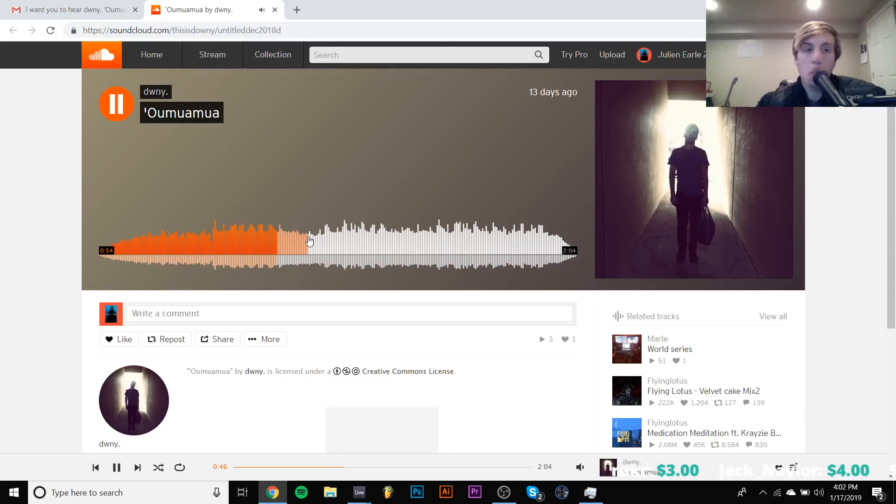
pyautogui.click(360, 253)
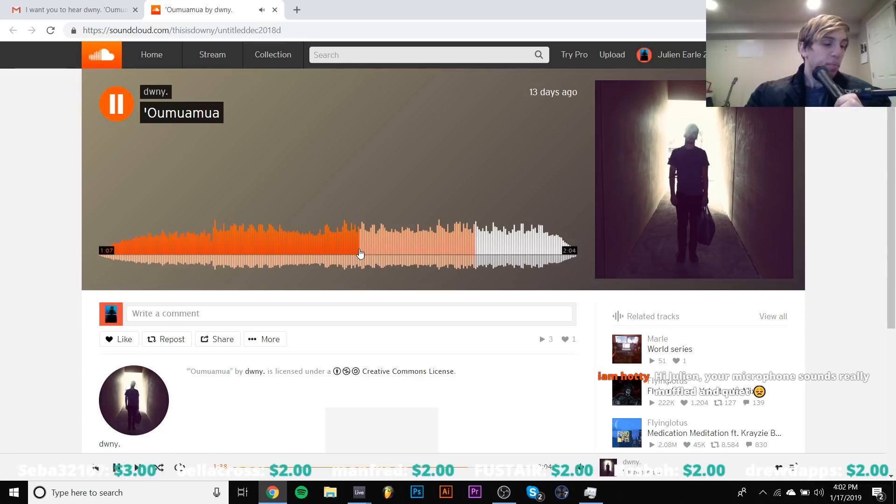
pyautogui.press('space')
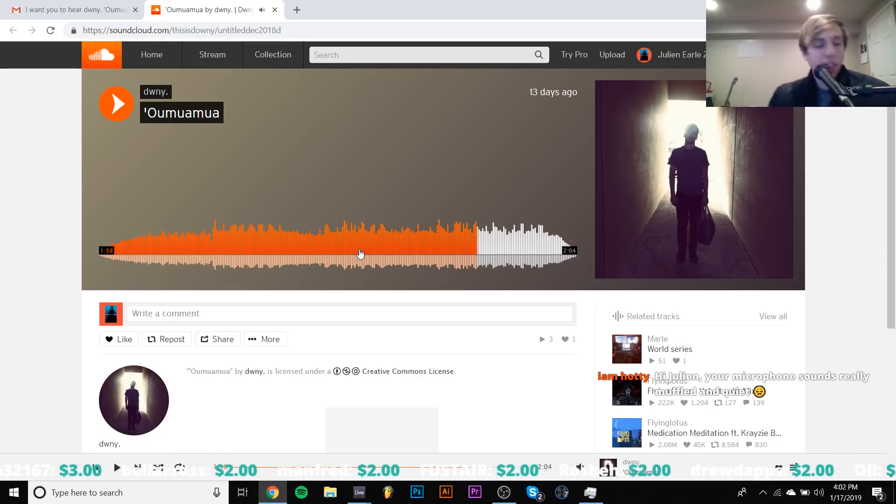
pyautogui.press('space')
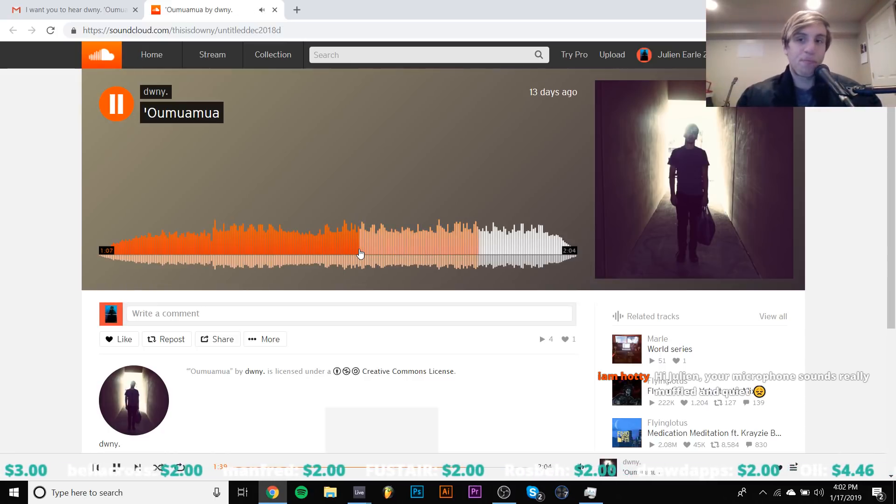
pyautogui.press('space')
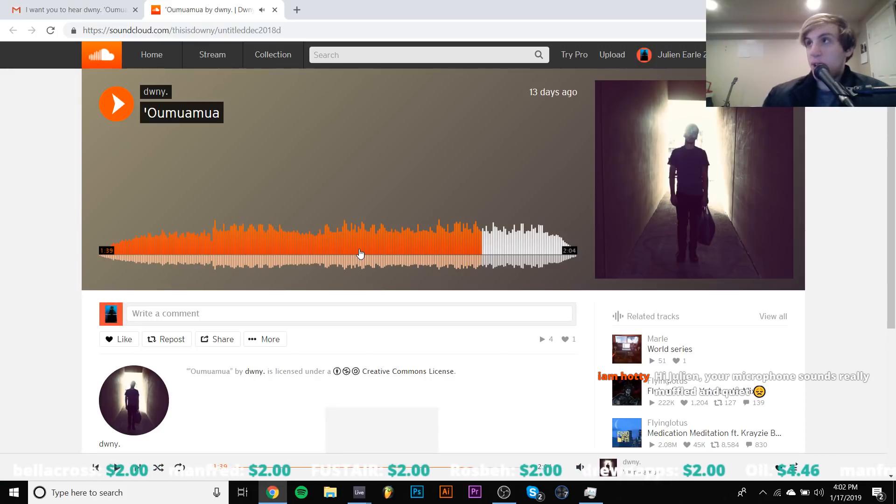
# Switch to the streamingandvideo set in Ableton Live and raise the volume of the 3 Group track slightly
pyautogui.moveTo(364, 495)
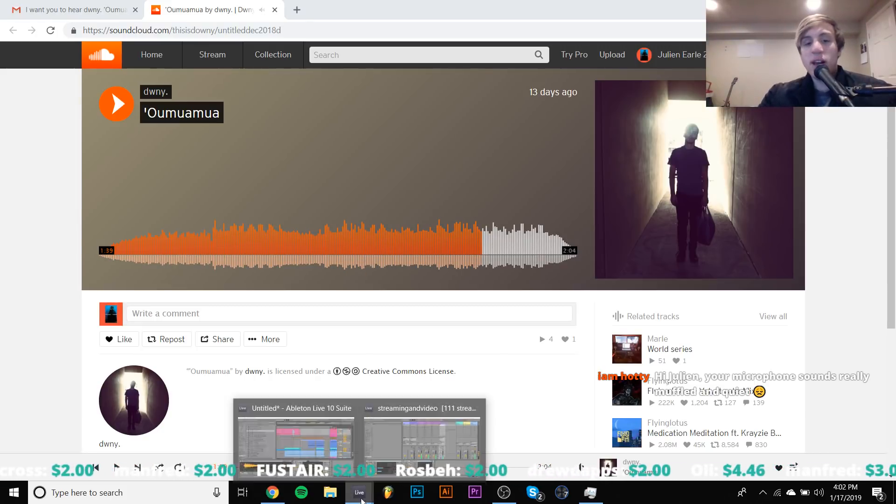
pyautogui.click(422, 420)
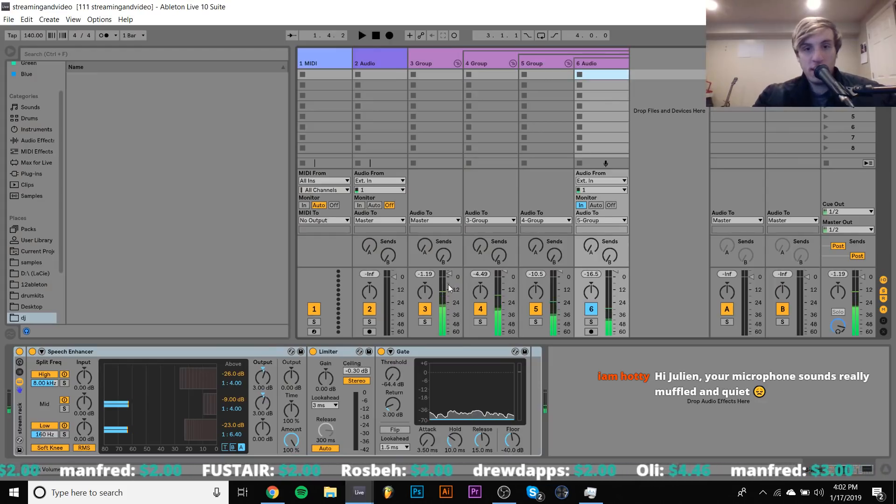
pyautogui.moveTo(450, 274); pyautogui.dragTo(451, 271)
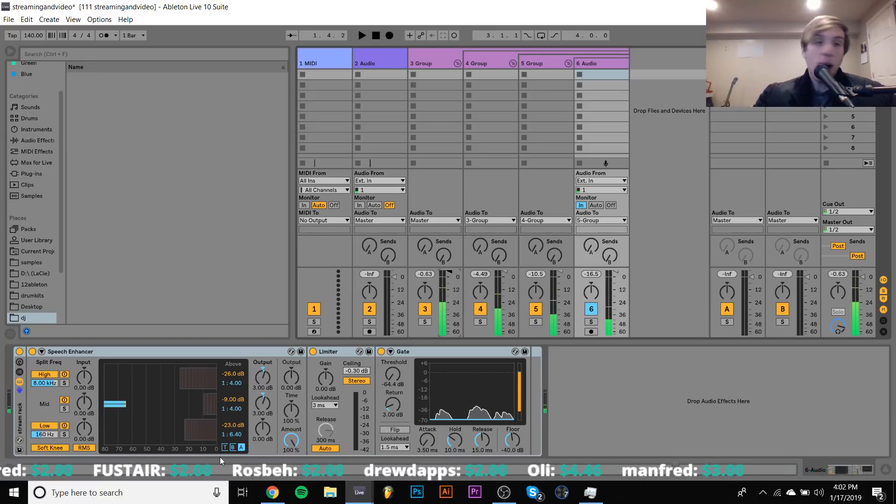
# Return to SoundCloud in Chrome, resume 'Oumuamua and skip ahead towards the end of the track
pyautogui.click(271, 497)
pyautogui.press('space')
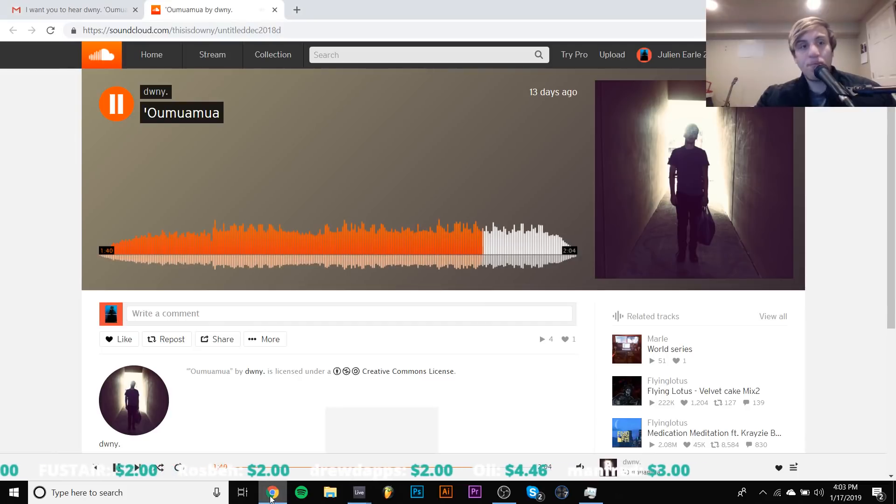
pyautogui.press('space')
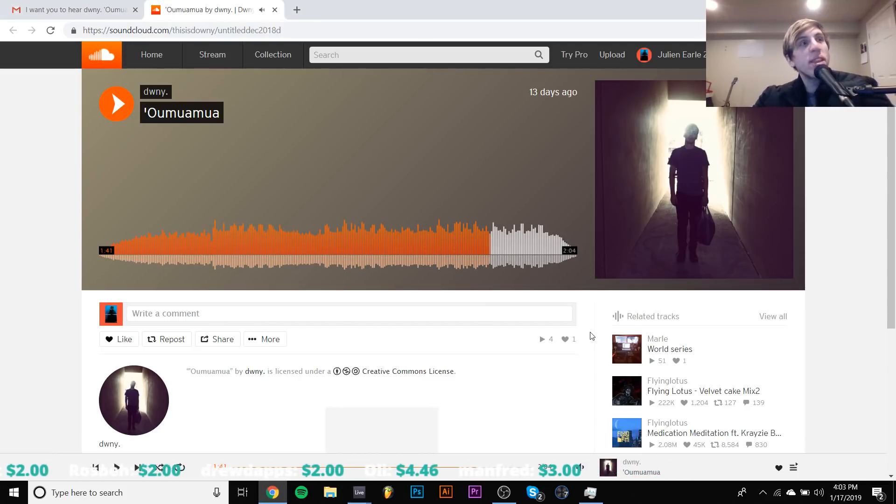
pyautogui.press('space')
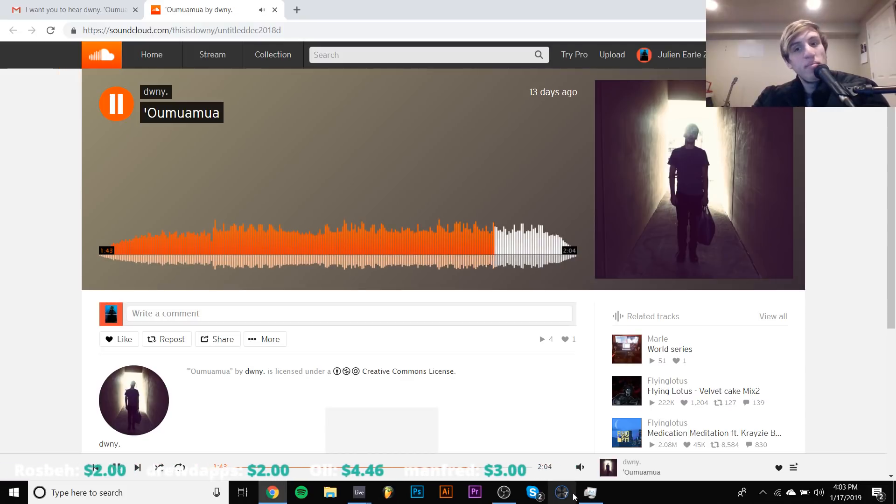
pyautogui.click(555, 260)
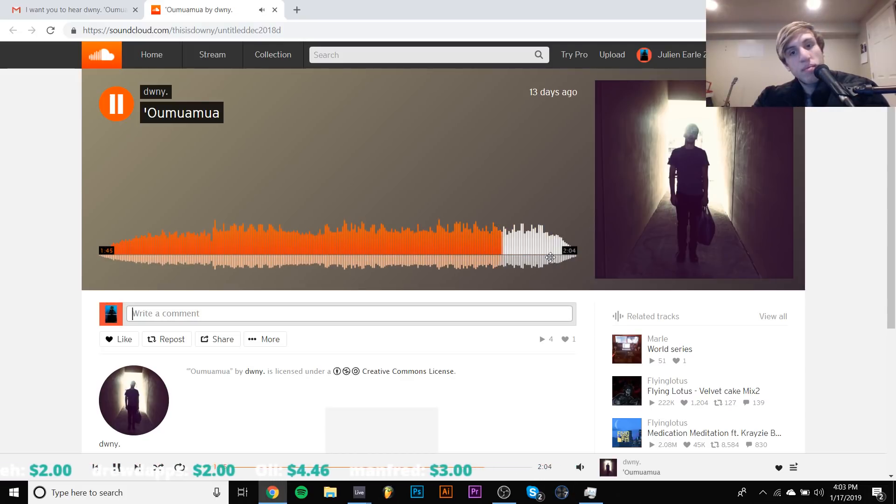
pyautogui.click(530, 250)
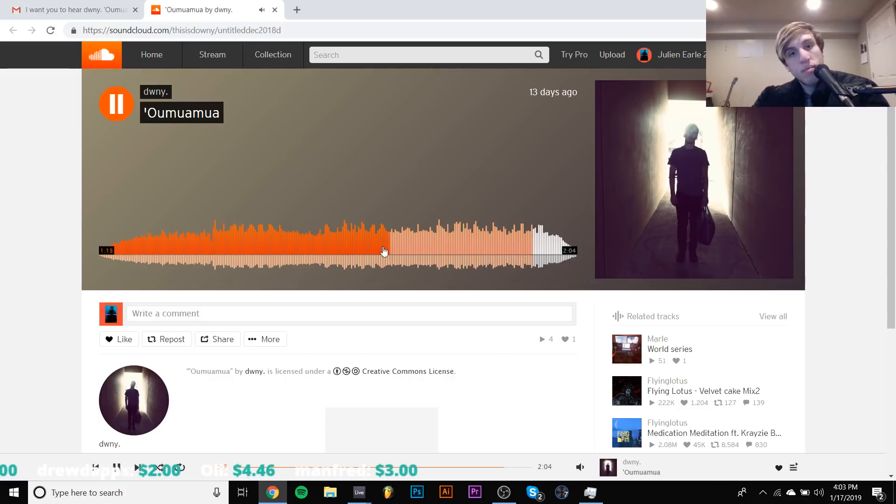
# Replay 'Oumuamua from about 1:22, pausing repeatedly up to about 1:27 to comment on the track
pyautogui.press('space')
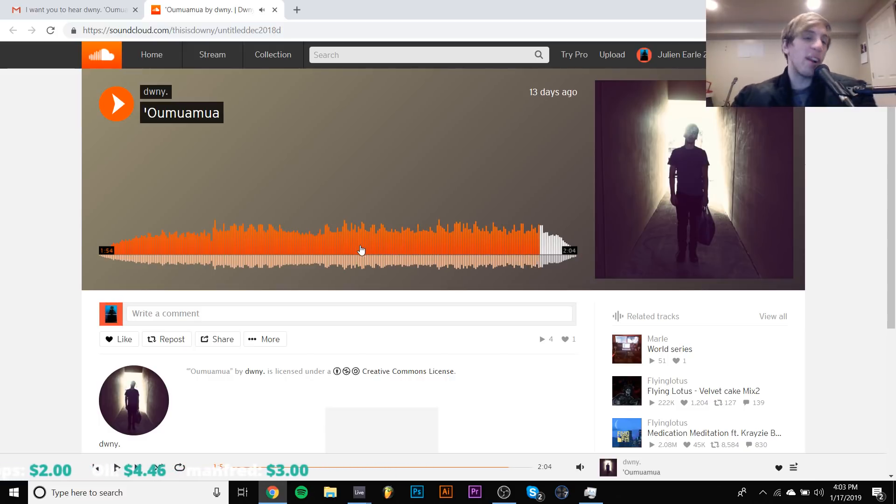
pyautogui.click(348, 248)
pyautogui.click(418, 236)
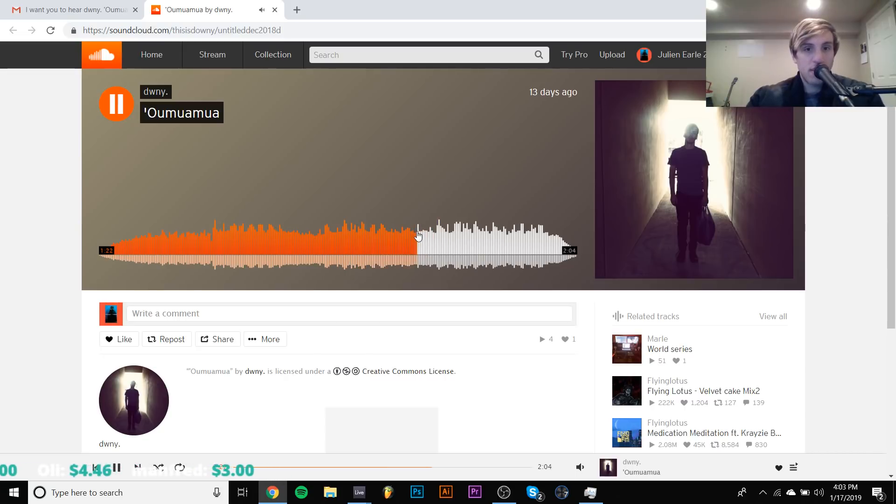
pyautogui.press('space')
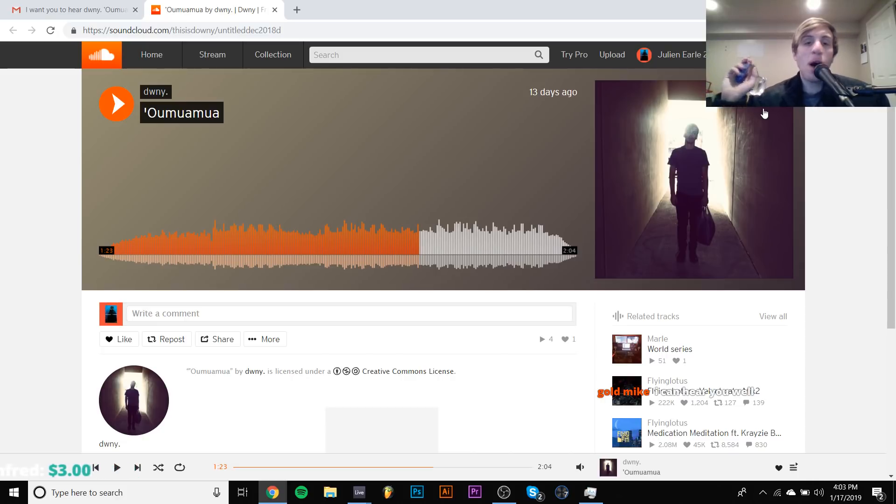
pyautogui.press('space')
pyautogui.press('space')
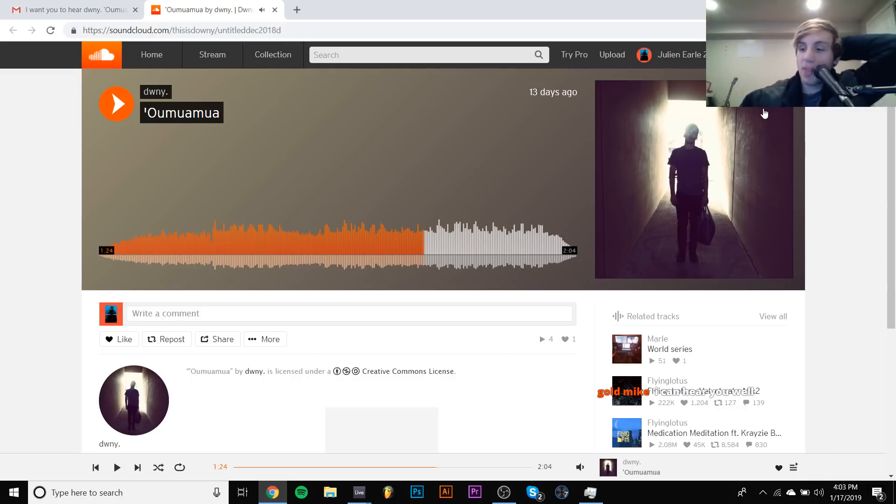
pyautogui.press('space')
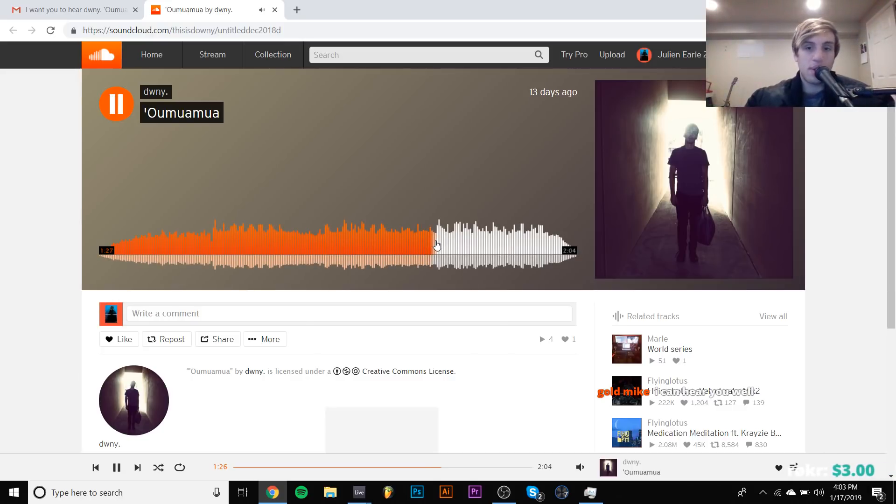
pyautogui.press('space')
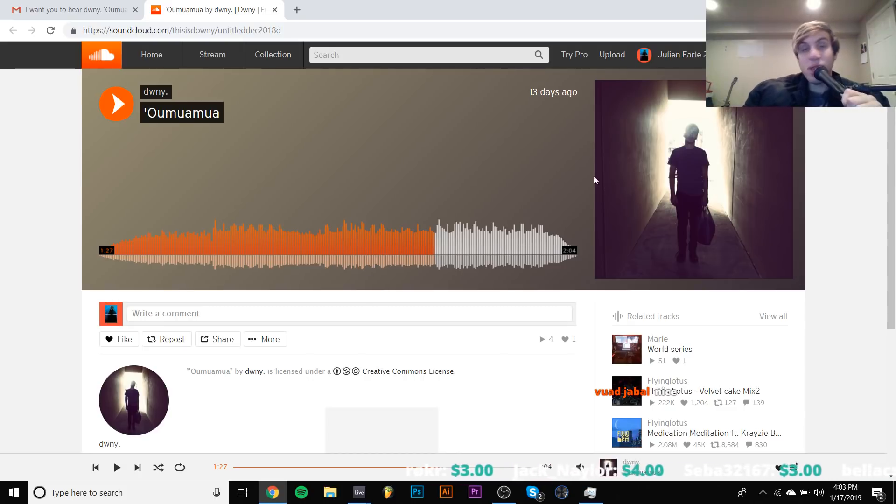
pyautogui.press('space')
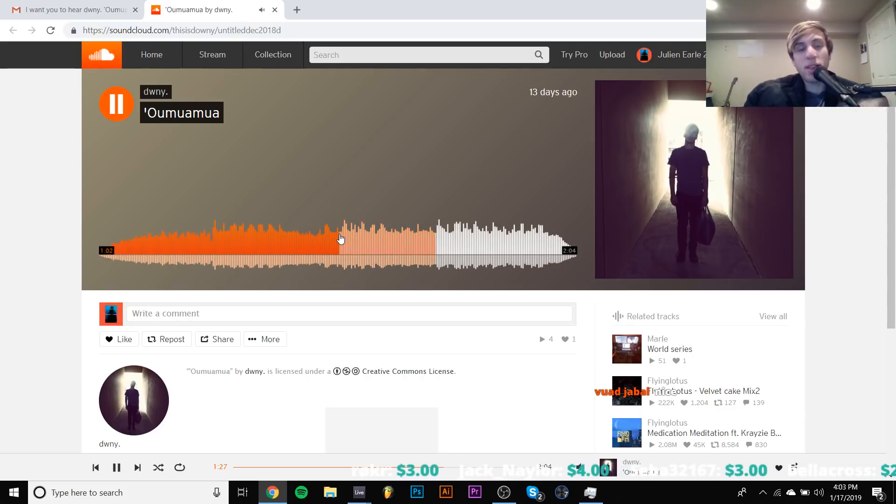
pyautogui.press('space')
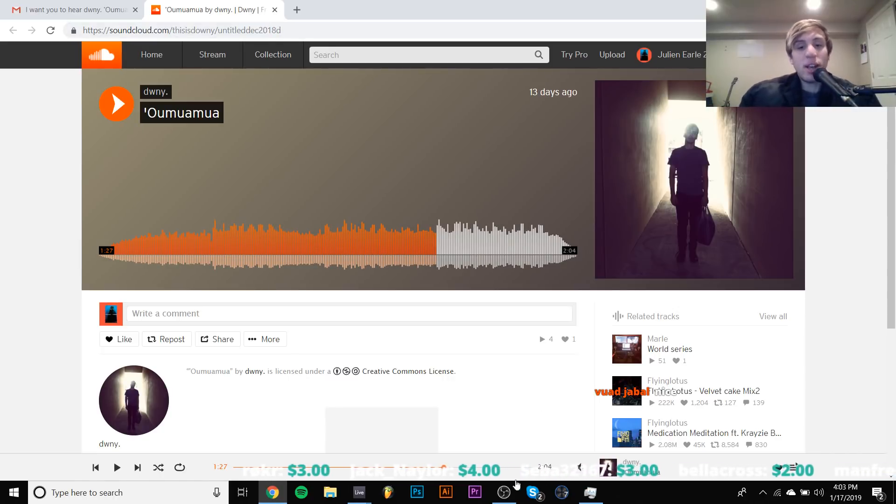
# Check the OBS window briefly, close the 'Oumuamua page and return to the Gmail inbox
pyautogui.click(504, 493)
pyautogui.click(504, 492)
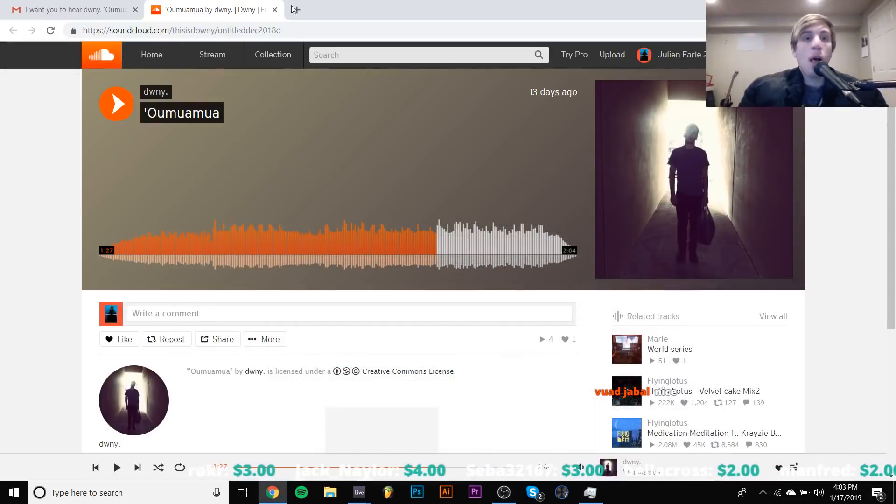
pyautogui.click(274, 10)
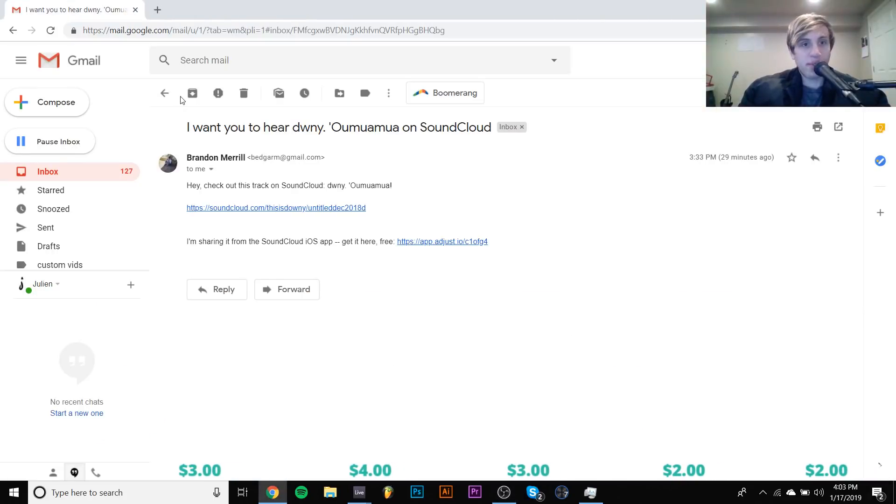
pyautogui.click(165, 94)
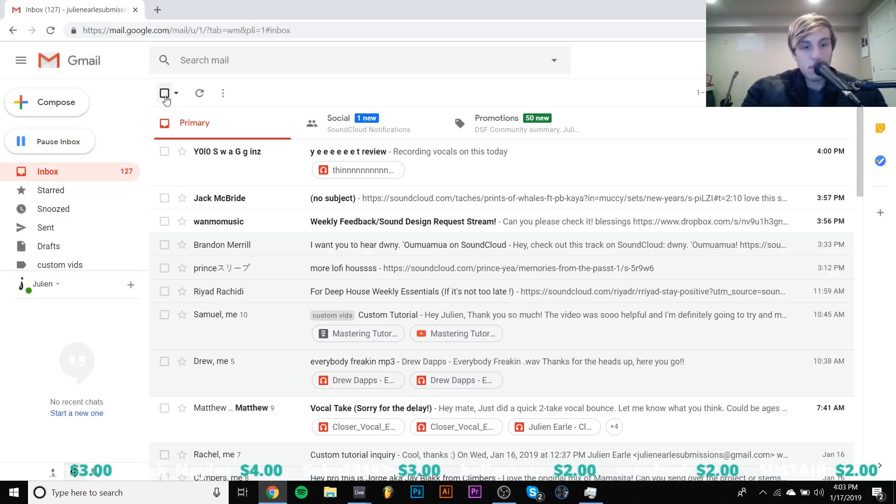
pyautogui.click(165, 95)
pyautogui.click(164, 94)
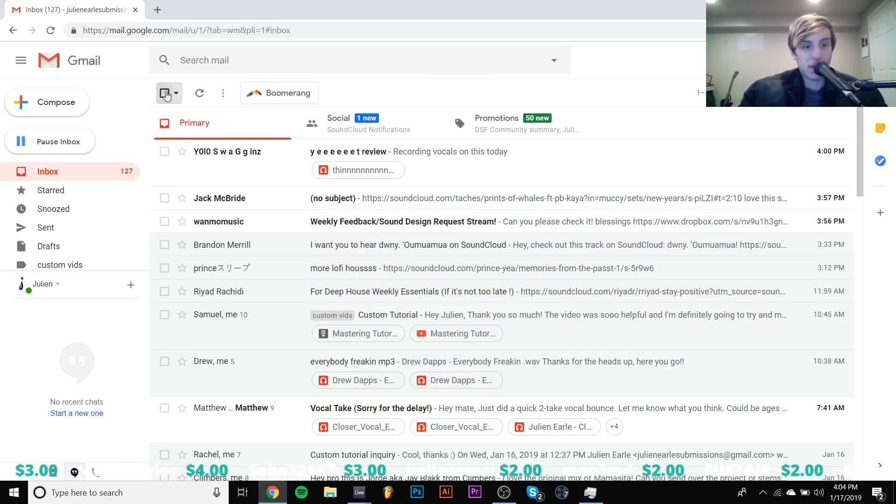
# Examine the 01 - Separated Tracks folder on Dropbox linked in the Weekly Feedback/Sound Design Request Stream! email, and return to the inbox
pyautogui.click(229, 224)
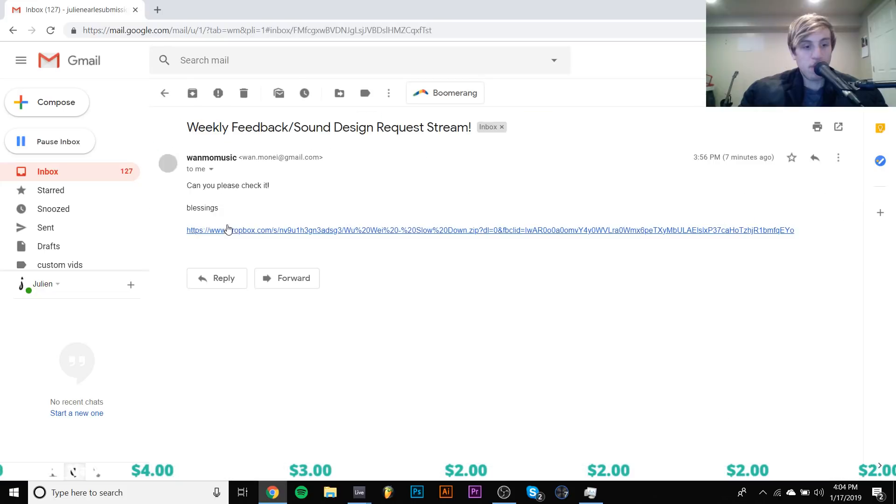
pyautogui.click(329, 231)
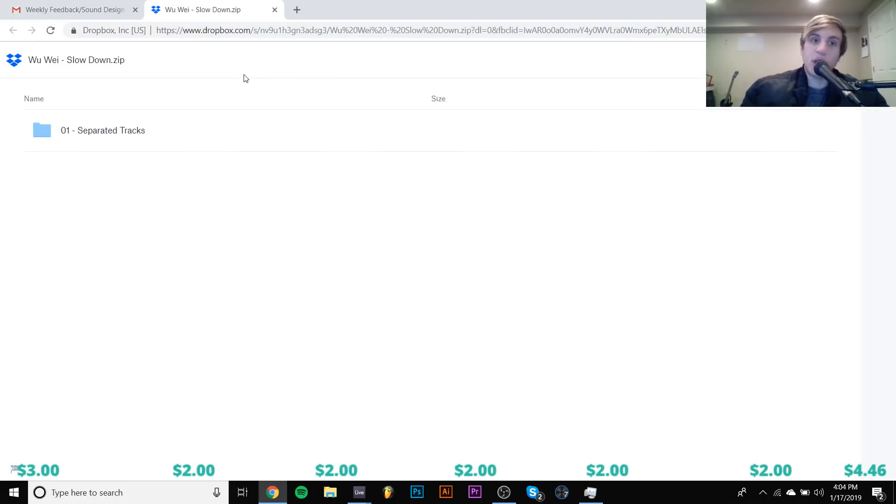
pyautogui.click(102, 139)
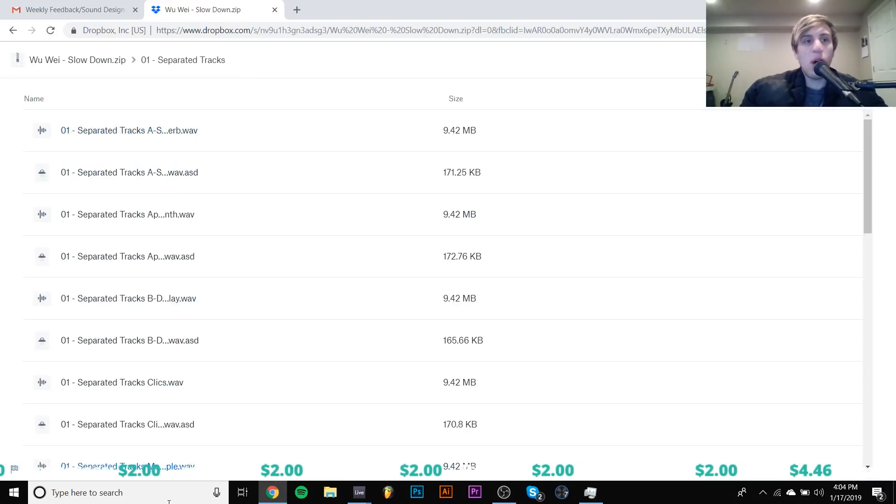
pyautogui.click(274, 11)
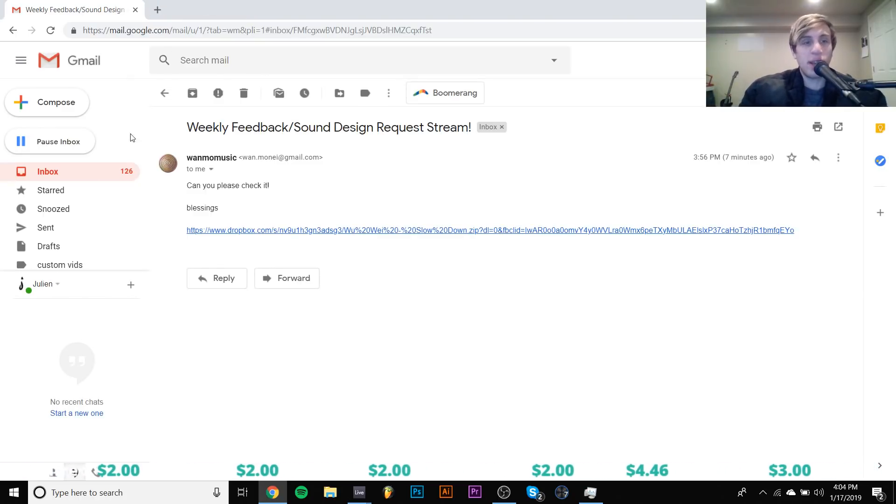
pyautogui.click(163, 94)
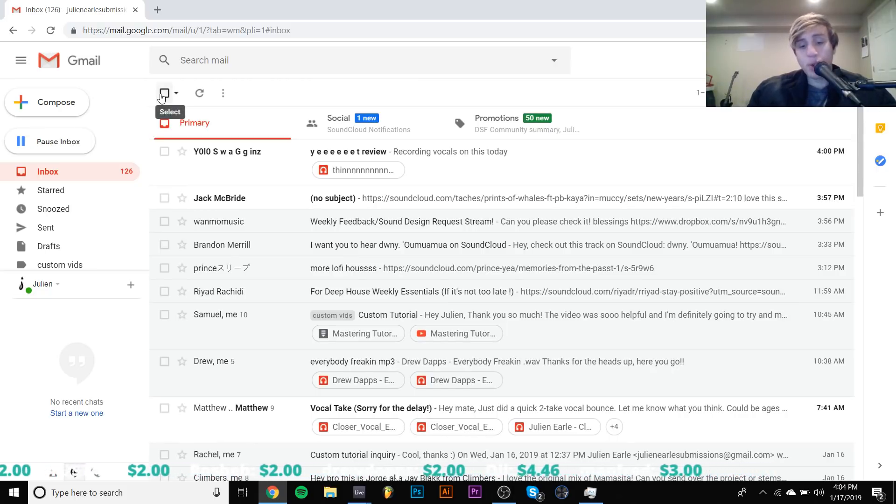
# Open the SoundCloud link in the email without a subject, play Prints Of Whales from 2:10 and reread the email's question
pyautogui.click(260, 203)
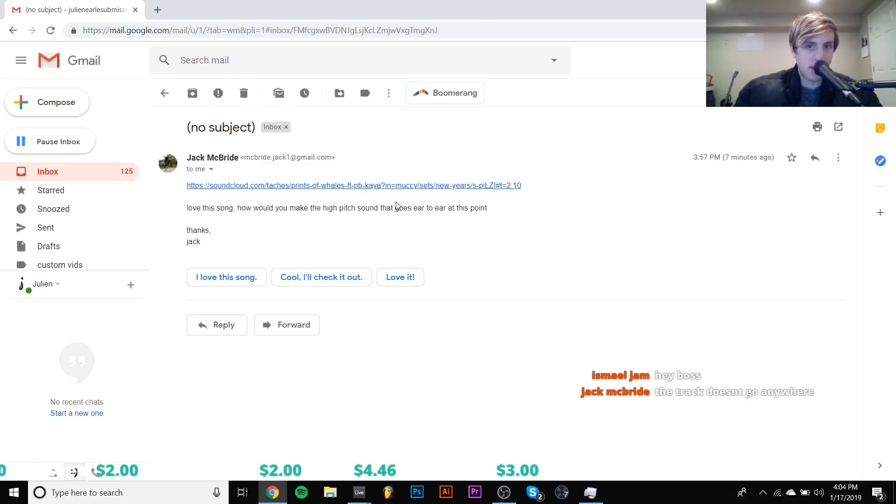
pyautogui.click(372, 185)
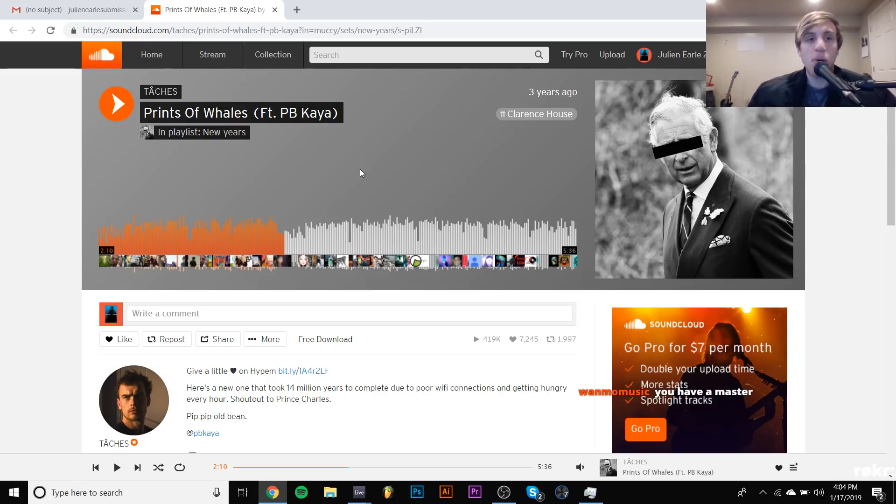
pyautogui.press('space')
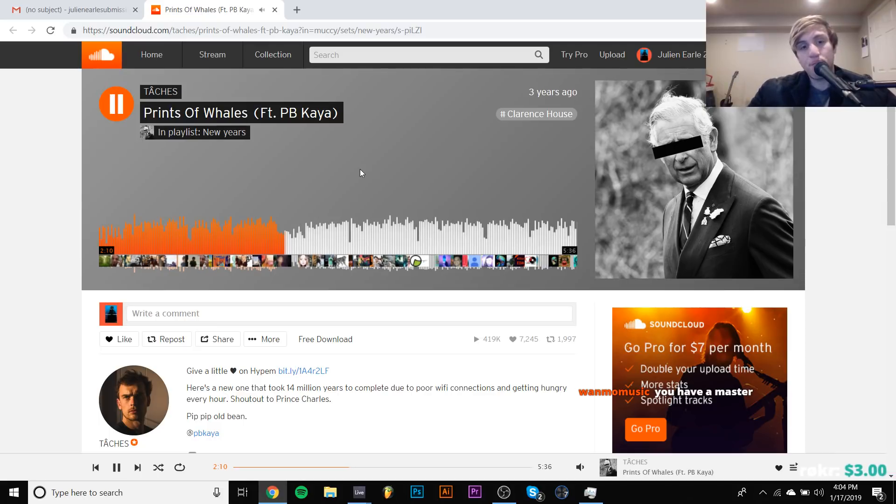
pyautogui.click(97, 6)
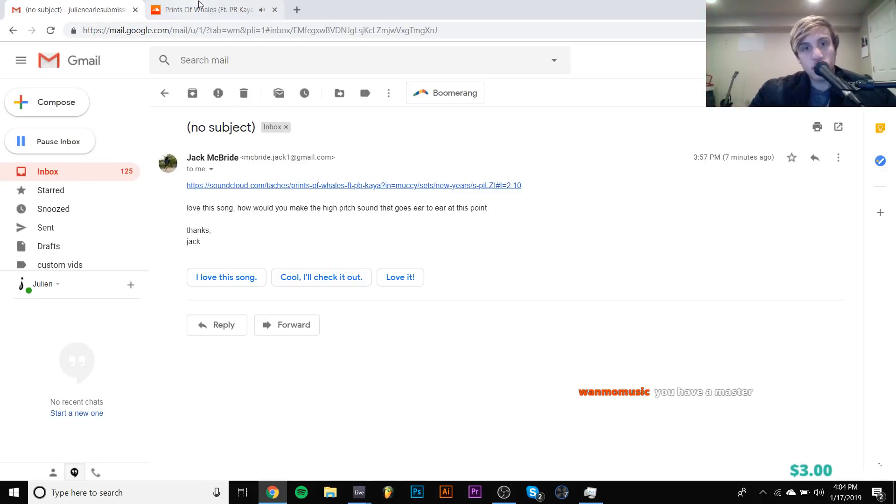
pyautogui.click(243, 13)
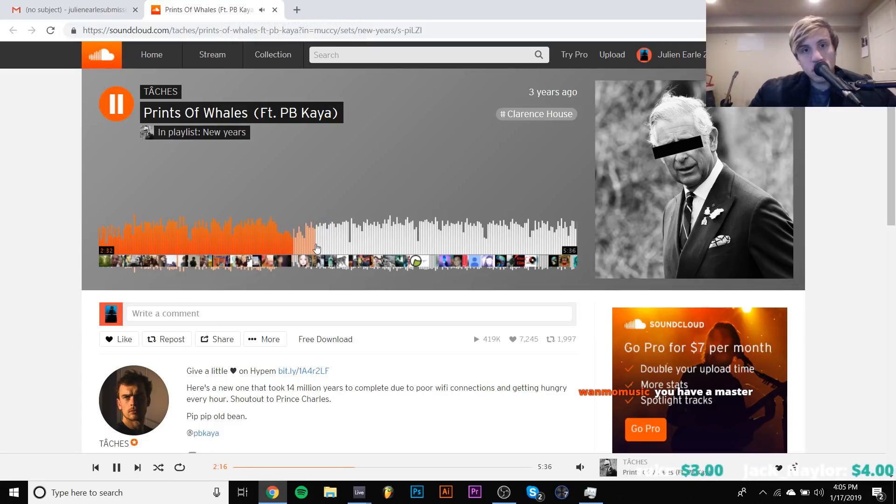
# Skip ahead in Prints Of Whales to about 2:33, go back to about 2:22 and listen in short bursts
pyautogui.click(314, 249)
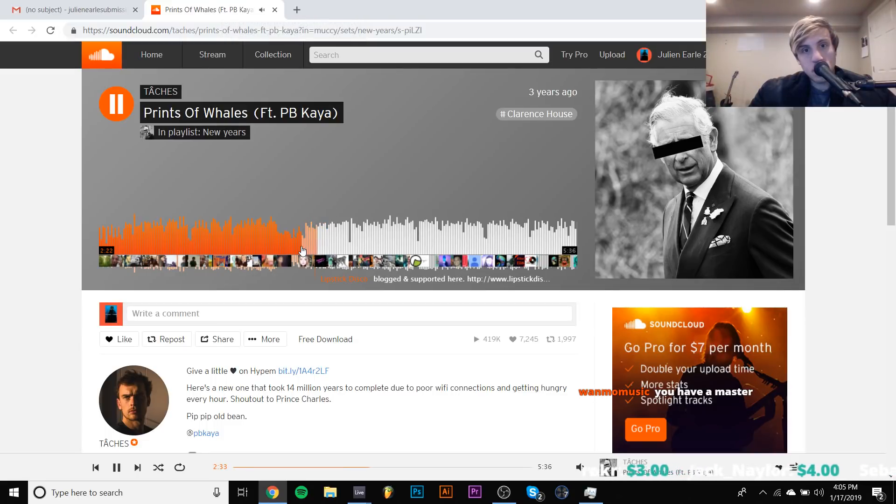
pyautogui.click(302, 250)
pyautogui.press('space')
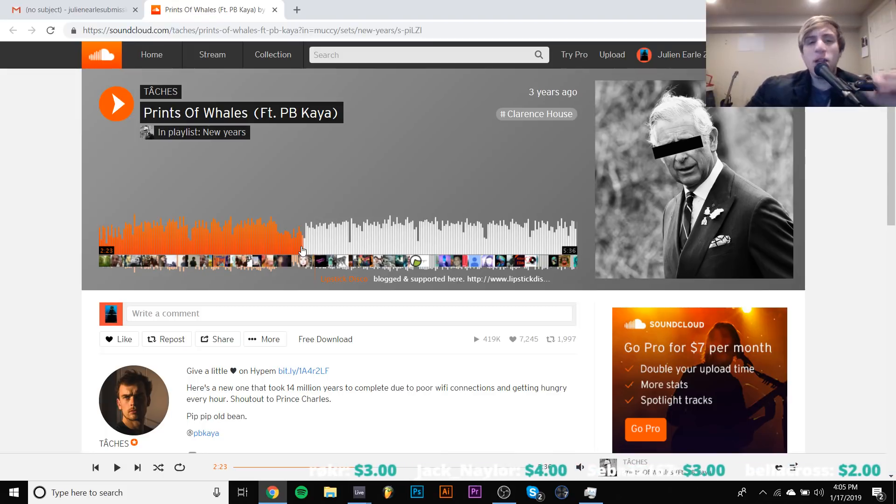
pyautogui.press('space')
pyautogui.press('space')
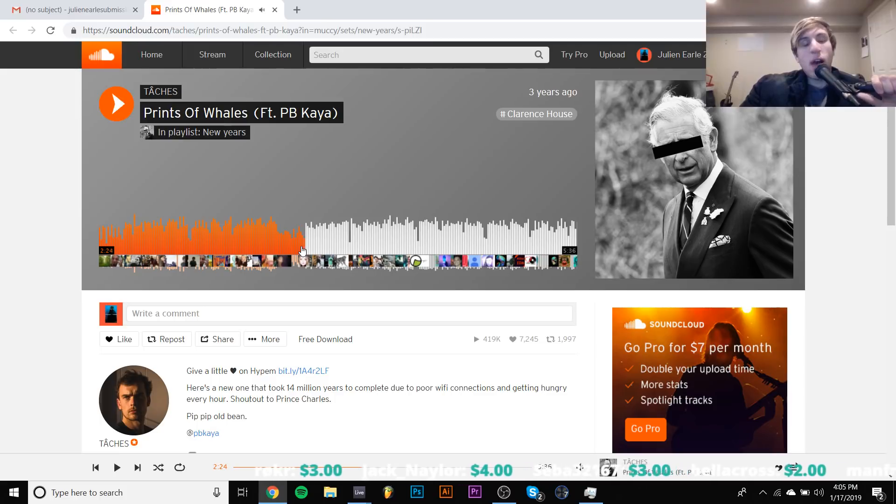
# Rewind Prints Of Whales and replay the passage between about 2:18 and 2:22, pausing to analyse the high-pitched sound
pyautogui.press('Left')
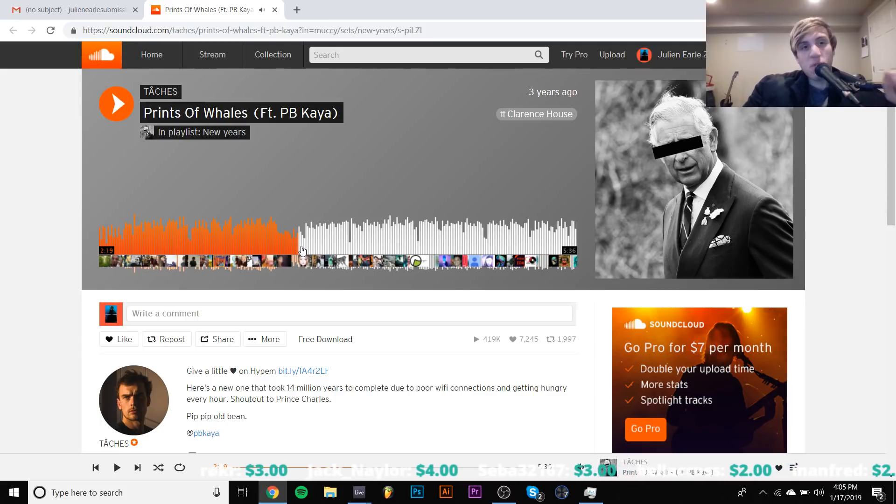
pyautogui.click(301, 251)
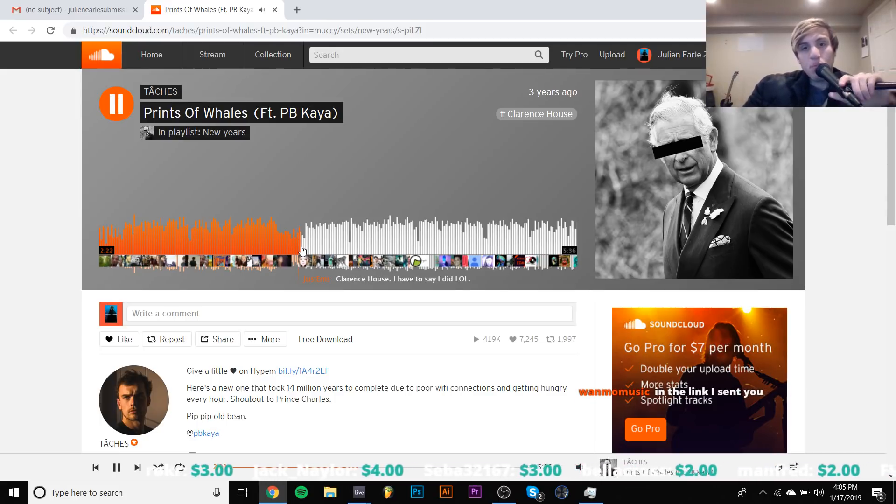
pyautogui.press('Left')
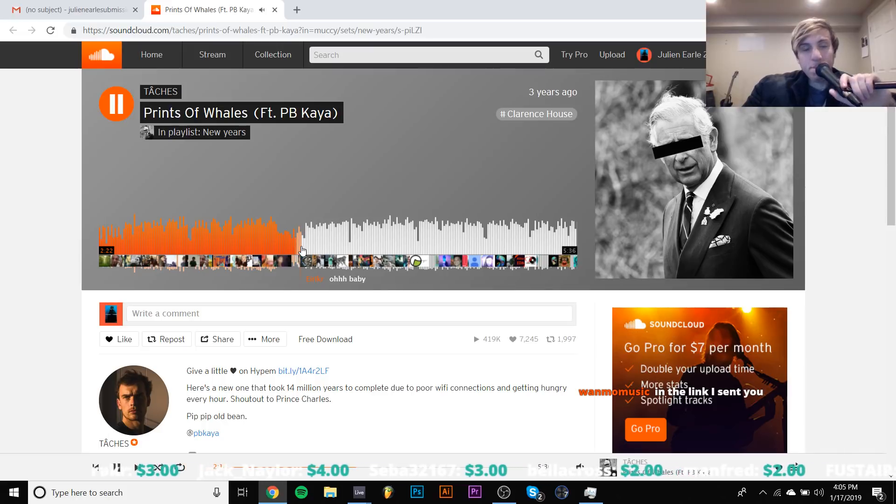
pyautogui.press('Left')
pyautogui.press('space')
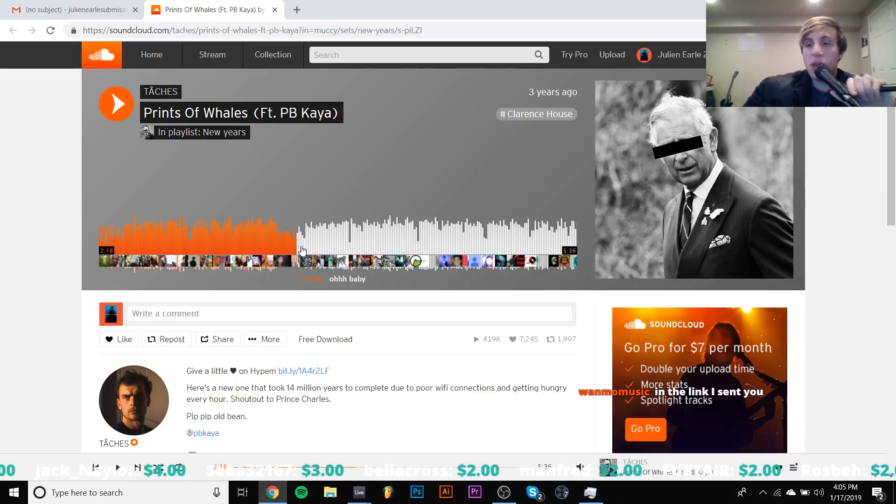
pyautogui.click(302, 251)
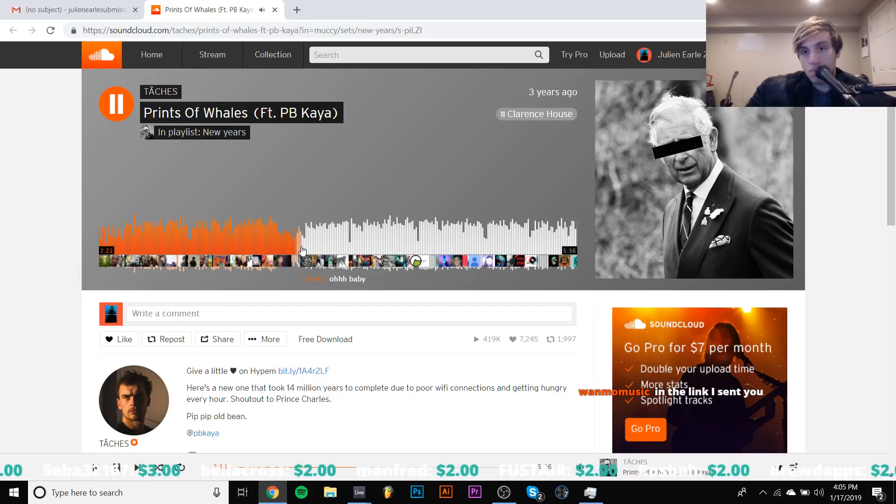
pyautogui.press('space')
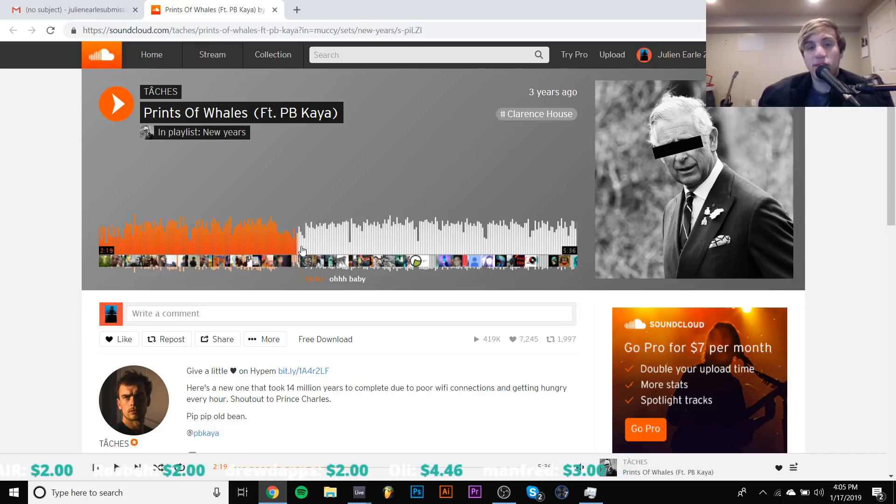
pyautogui.press('space')
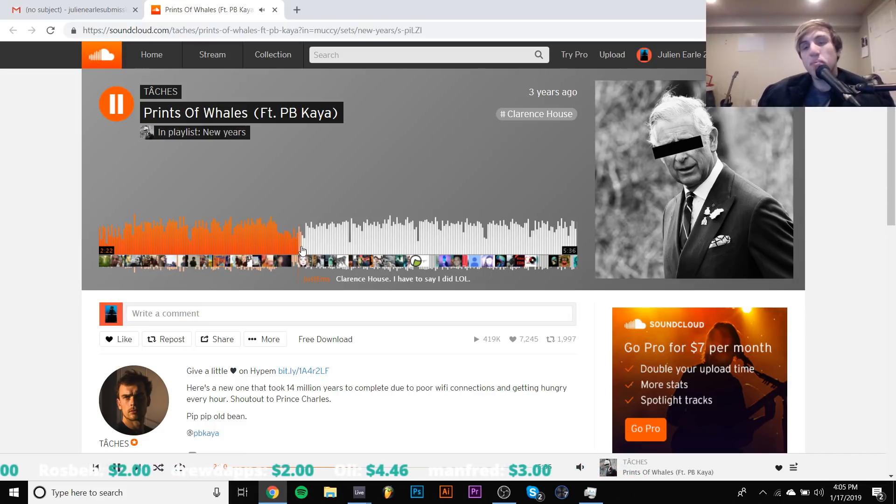
pyautogui.press('space')
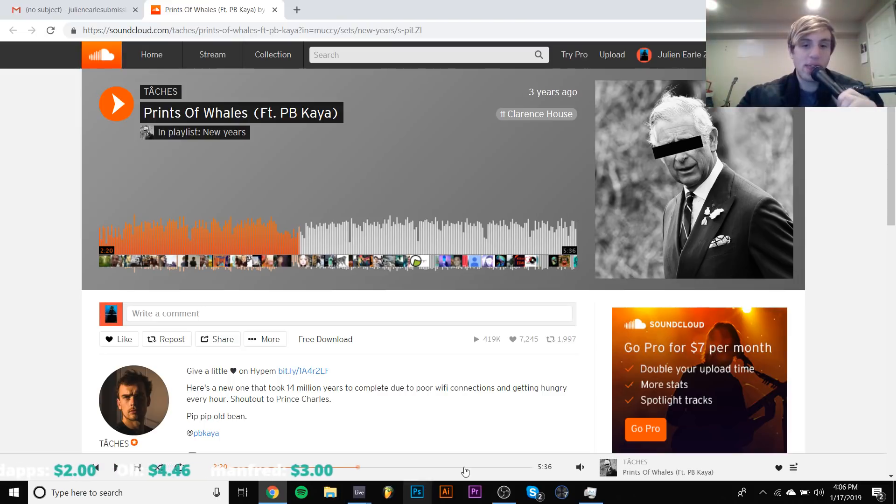
# Switch to OBS to check the stream, and return to SoundCloud in Chrome to resume Prints Of Whales
pyautogui.click(503, 493)
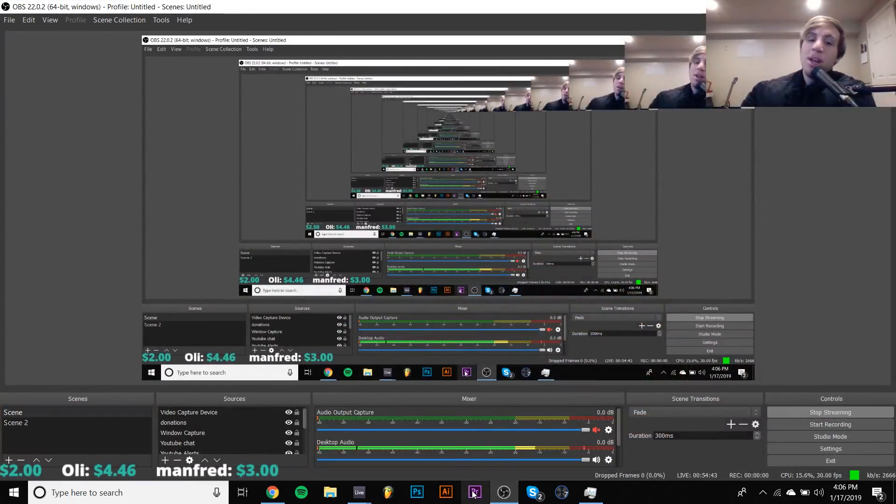
pyautogui.click(504, 496)
pyautogui.press('space')
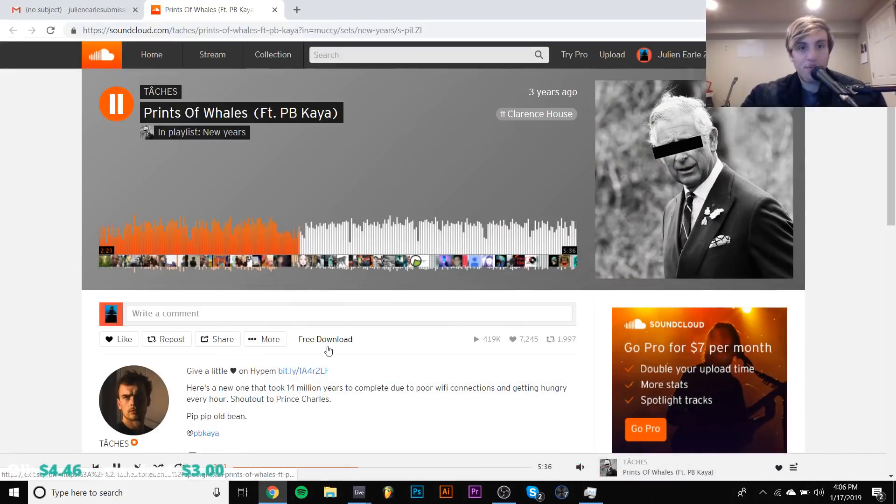
# Skip ahead in Prints Of Whales to about 3:26, close the track page and return to the submissions inbox
pyautogui.click(393, 223)
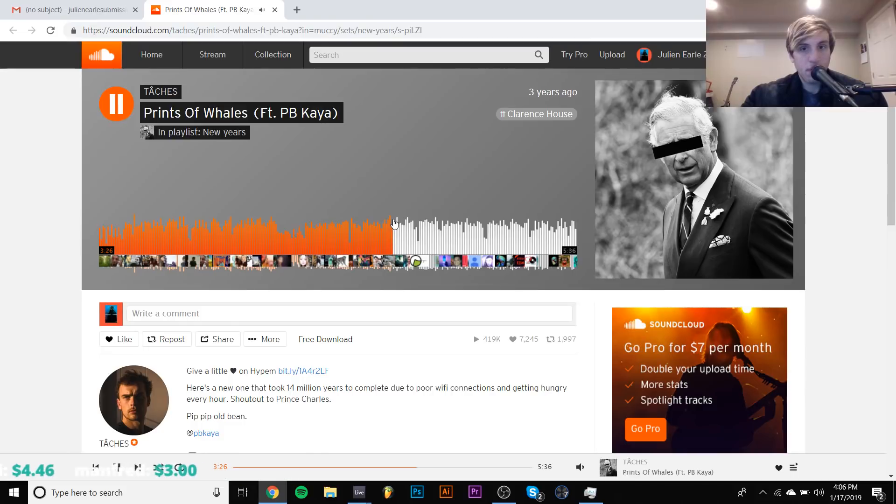
pyautogui.click(274, 10)
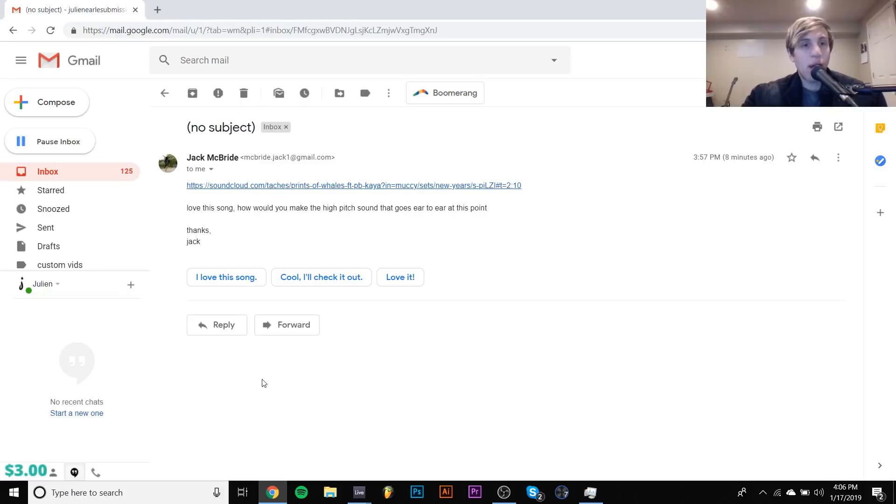
pyautogui.click(165, 93)
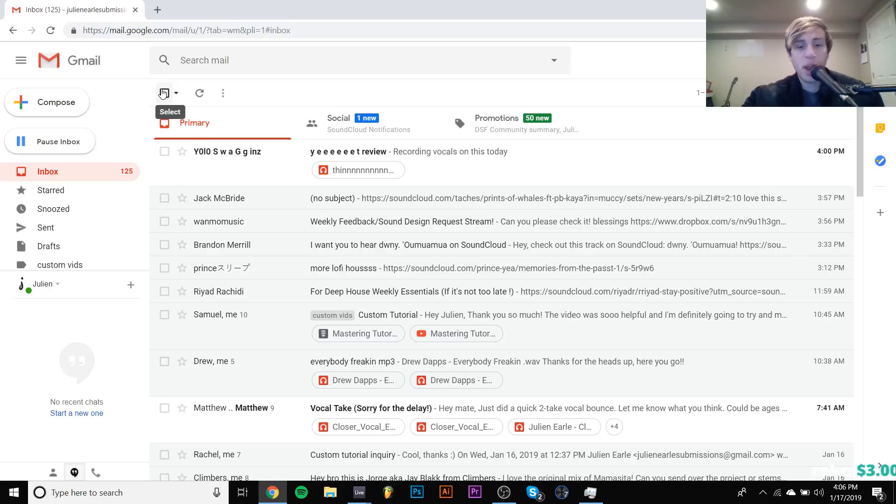
# Open the "review" email about recording vocals, play its attached MP3, skip to a later part and close the player
pyautogui.click(229, 152)
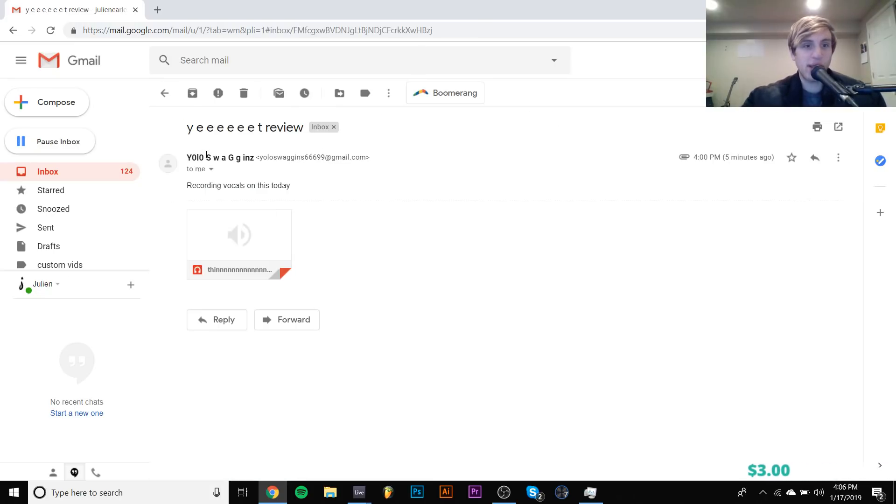
pyautogui.moveTo(207, 155)
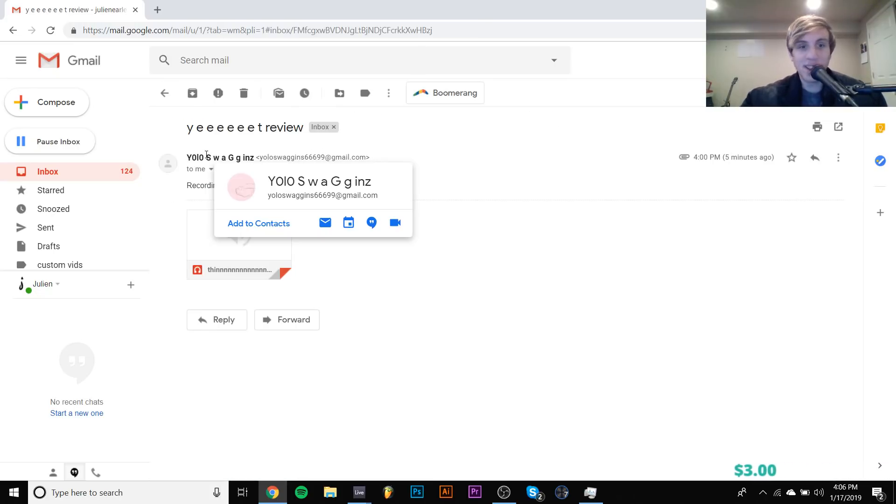
pyautogui.click(236, 242)
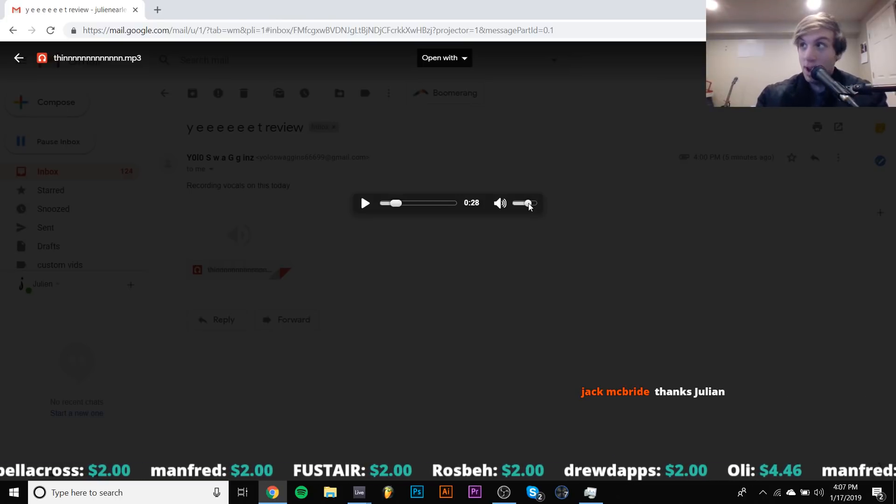
pyautogui.press('space')
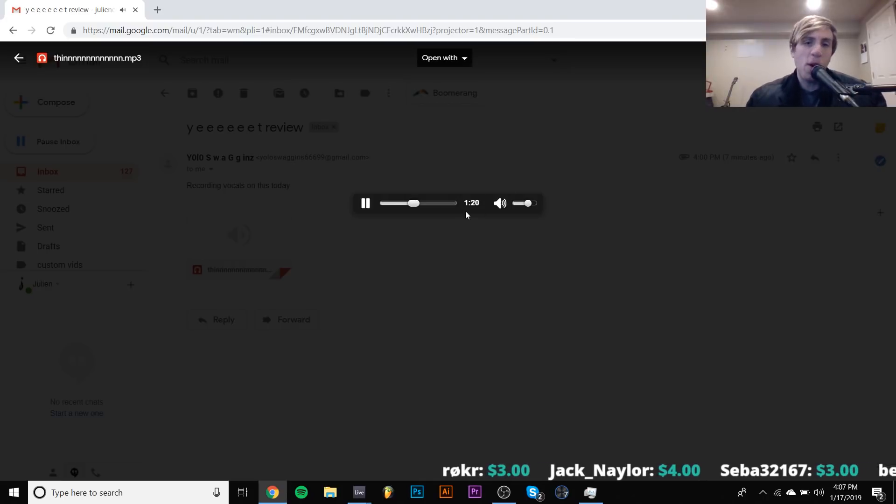
pyautogui.click(445, 205)
pyautogui.click(397, 264)
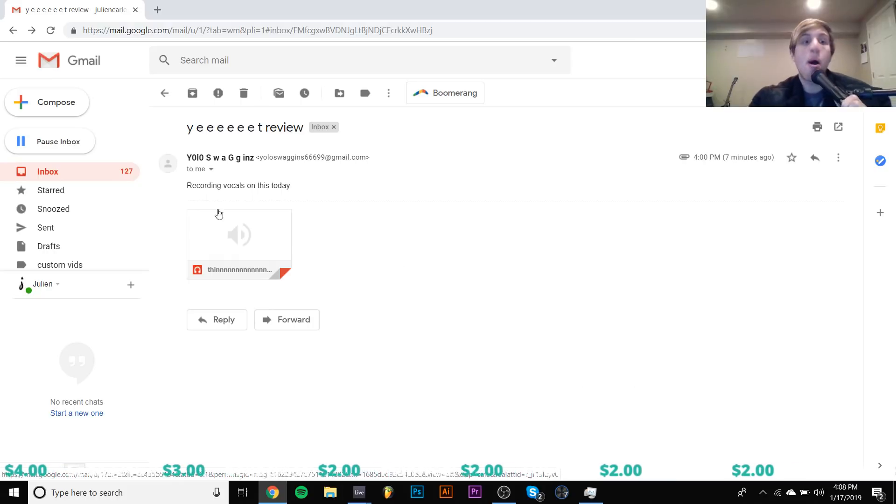
# Open the SoundCloud link from the inbox email titled ":)" and pause KETTAMA - I P O D
pyautogui.click(99, 172)
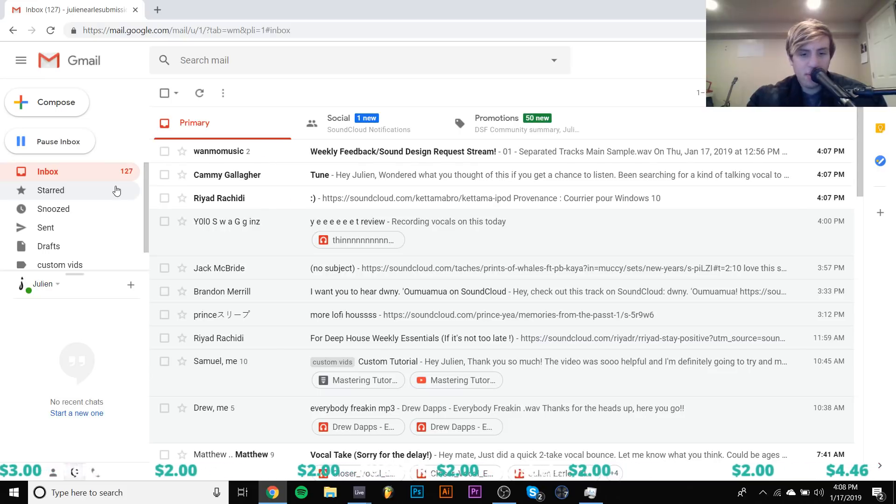
pyautogui.click(240, 201)
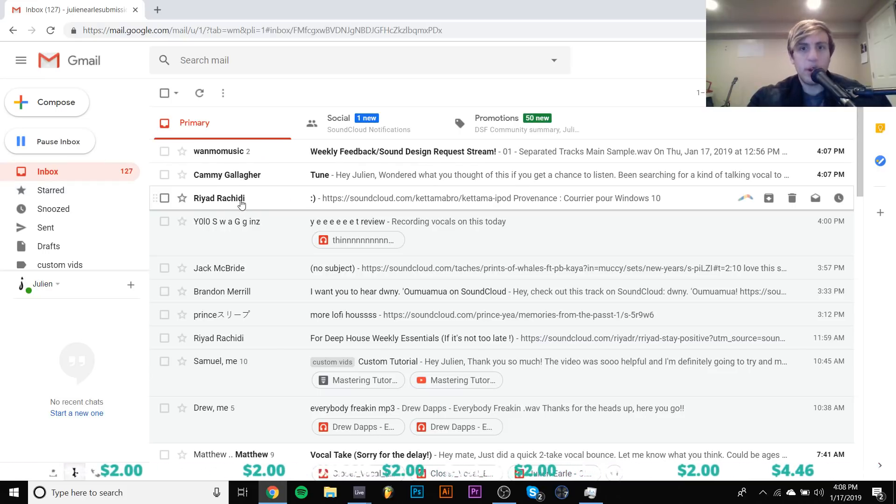
pyautogui.click(285, 210)
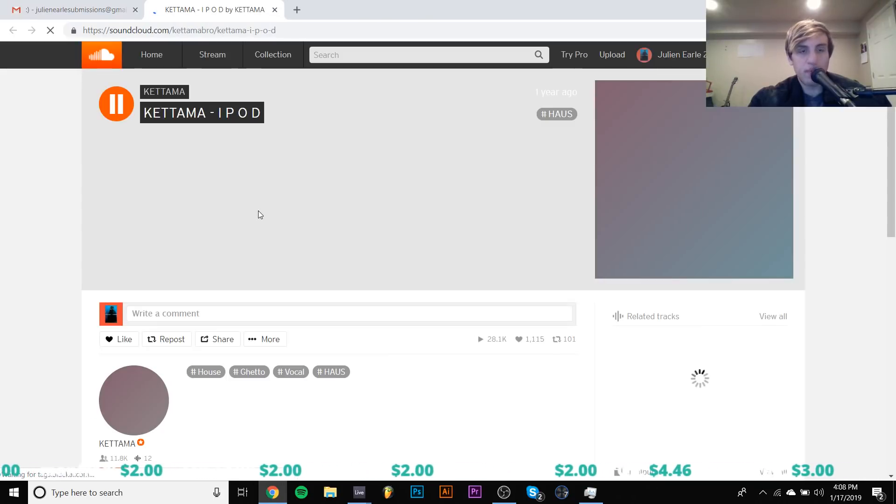
pyautogui.click(113, 91)
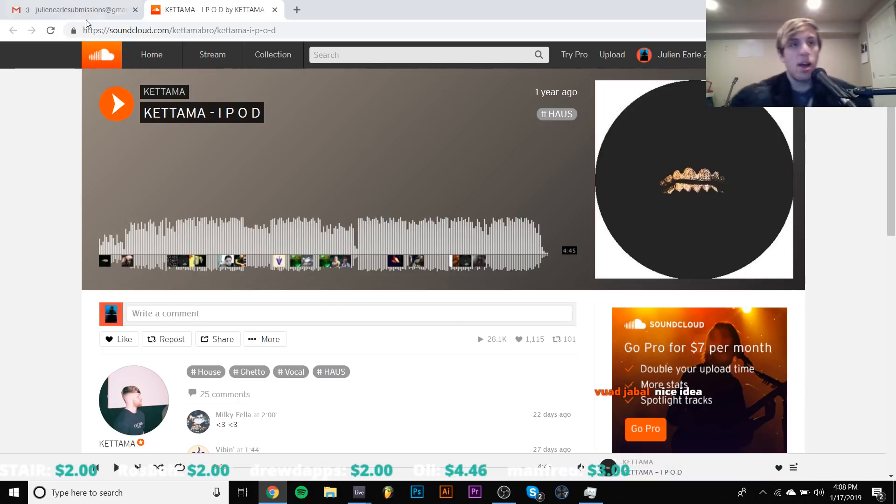
# Return to the inbox, read the email titled "Tune" and open its SoundCloud link to V.I.P CLUB (Party Starter Mix)
pyautogui.click(70, 10)
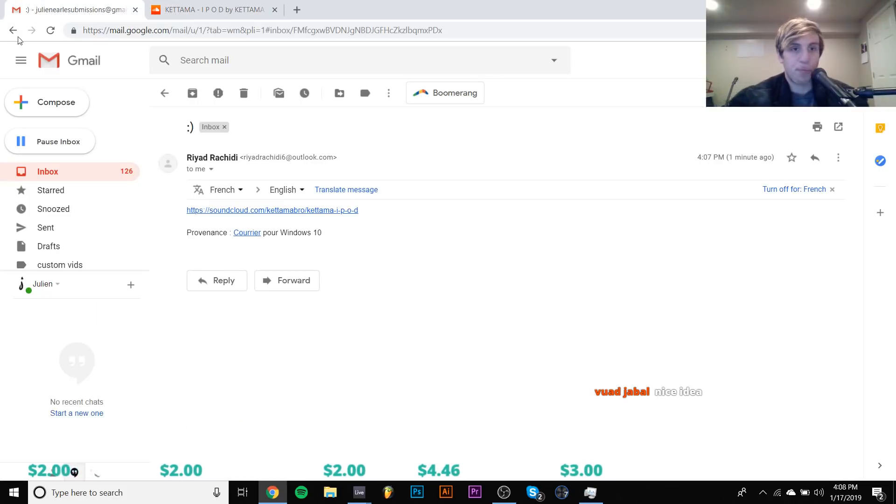
pyautogui.click(68, 174)
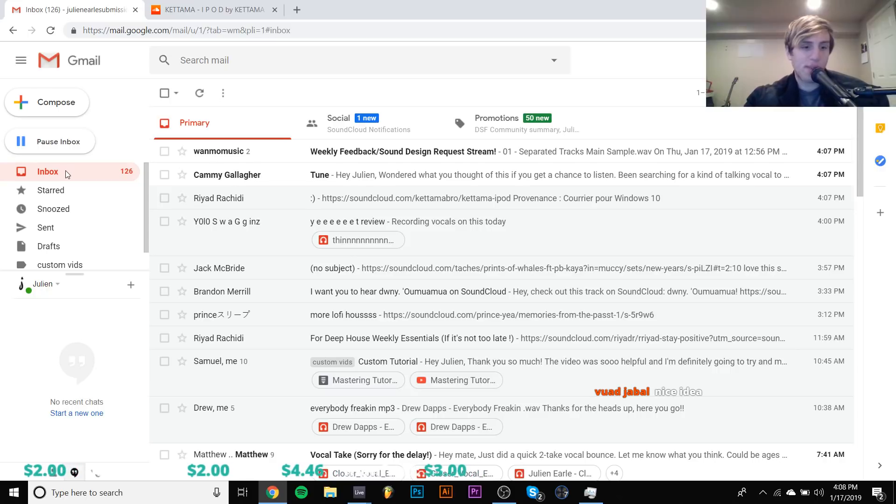
pyautogui.click(228, 177)
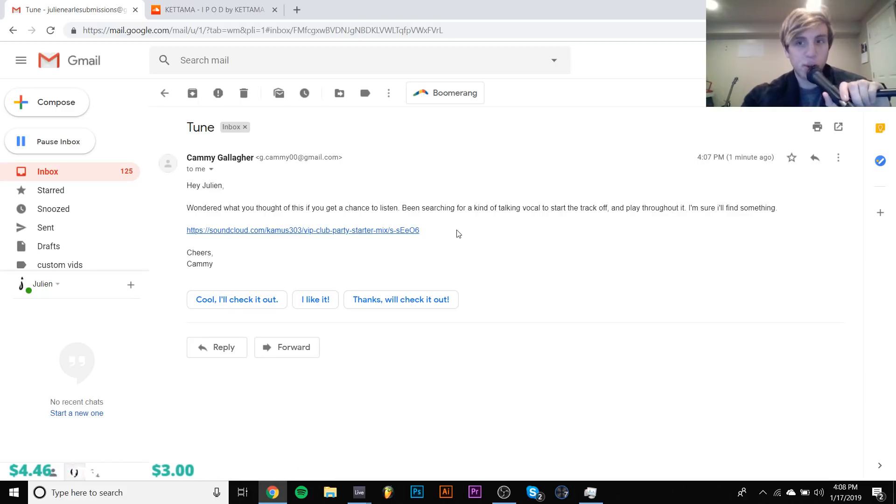
pyautogui.click(366, 233)
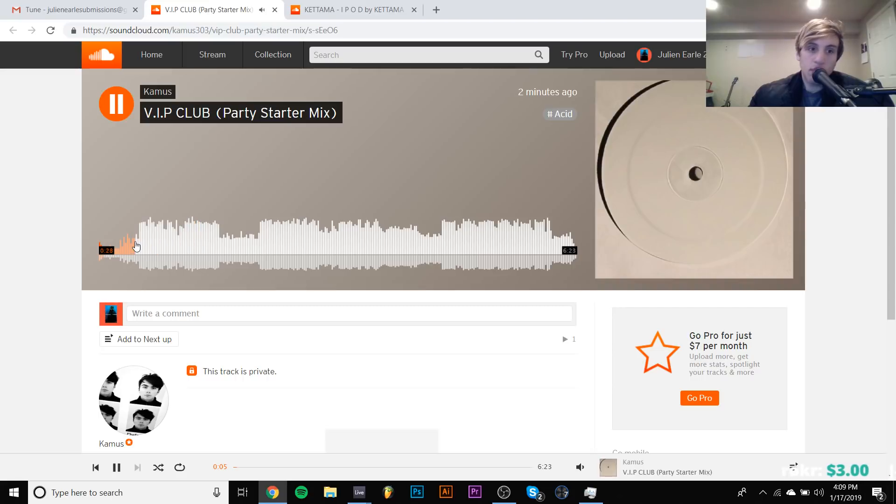
# Sample V.I.P CLUB from about 0:36 through 1:19, 2:00, 2:15 and 3:03 up to about 3:17
pyautogui.click(144, 245)
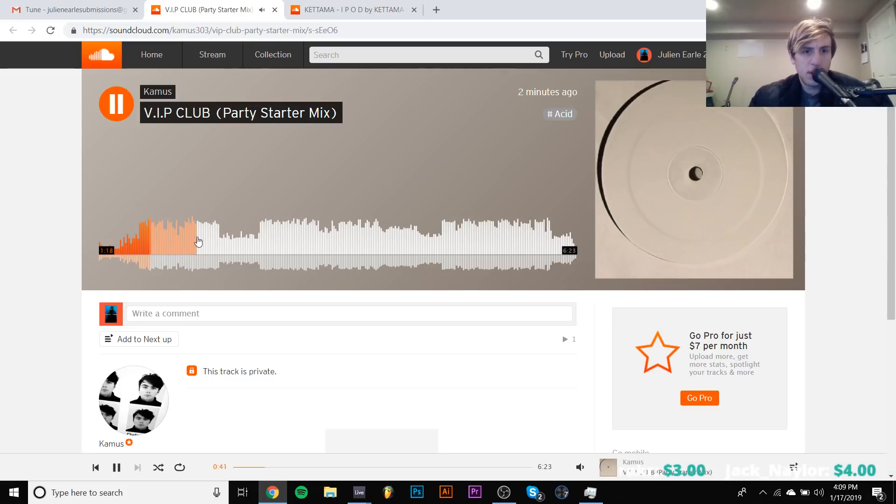
pyautogui.click(199, 244)
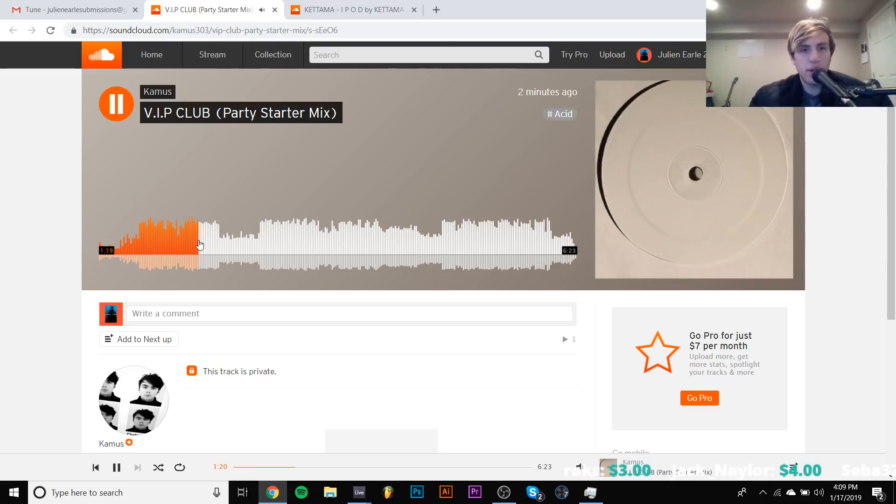
pyautogui.click(249, 254)
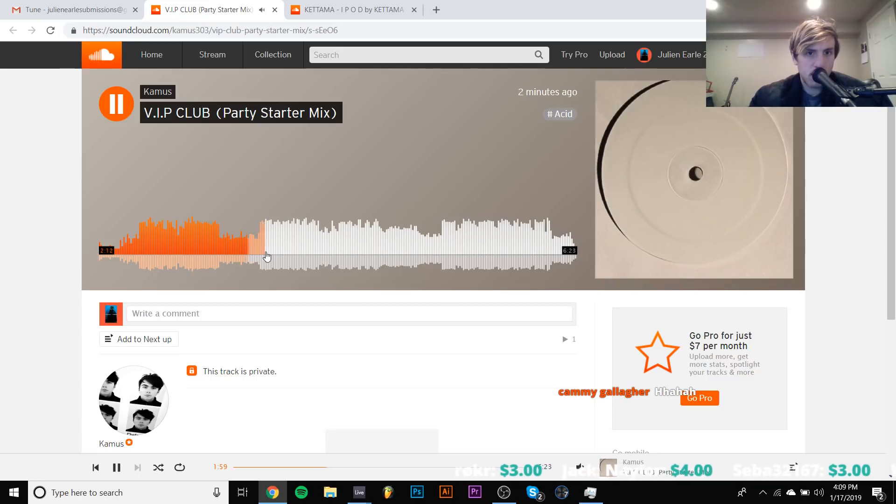
pyautogui.click(269, 258)
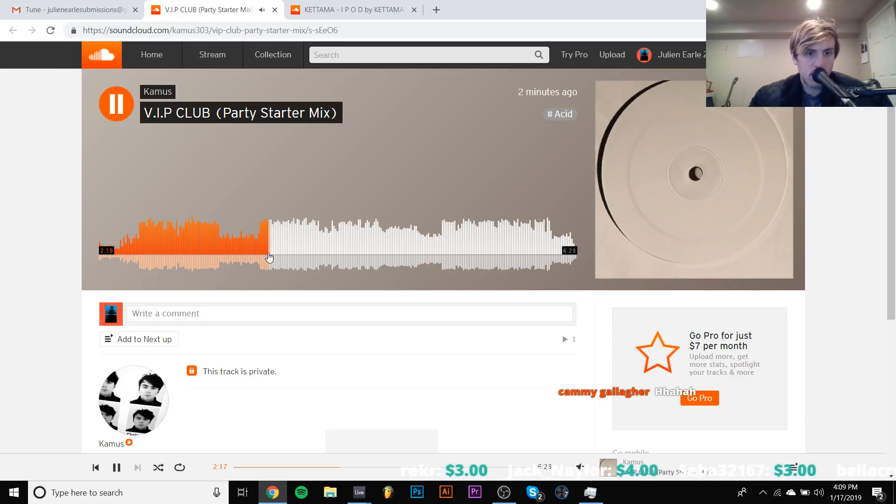
pyautogui.click(311, 254)
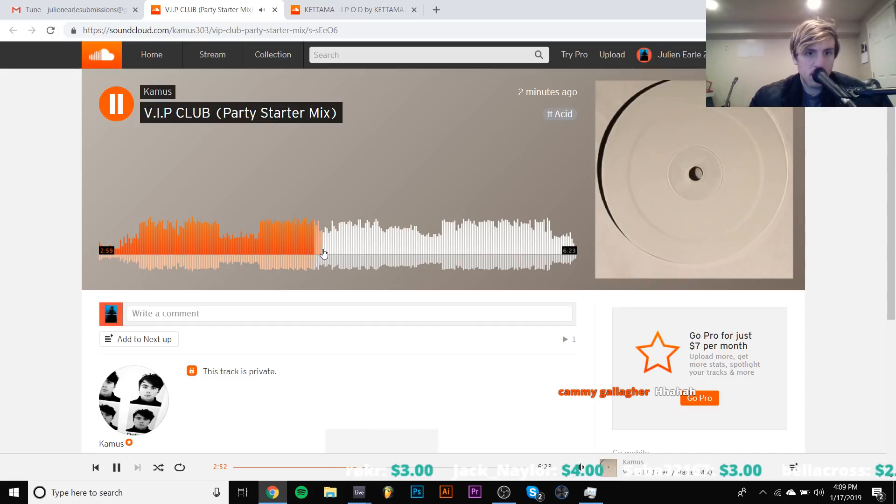
pyautogui.click(326, 255)
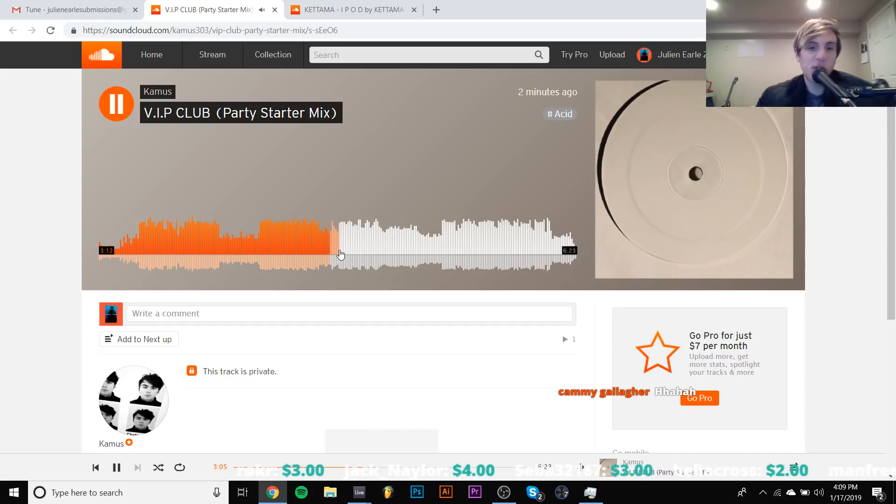
pyautogui.click(344, 256)
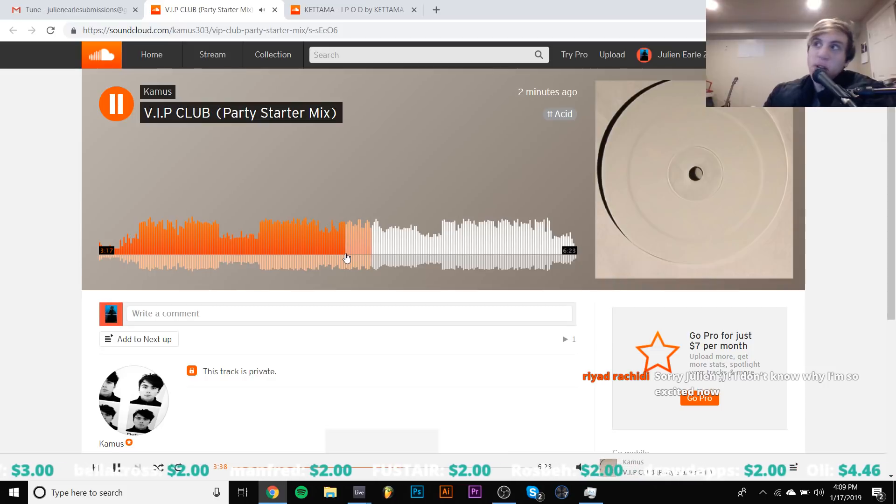
# Pause and resume V.I.P CLUB, and sample its final section at about 4:59, 5:26 and 4:39
pyautogui.press('space')
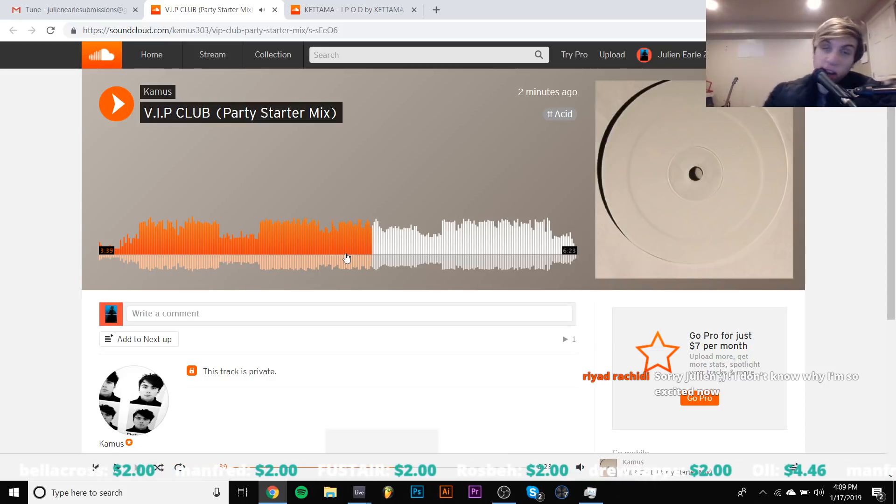
pyautogui.click(347, 259)
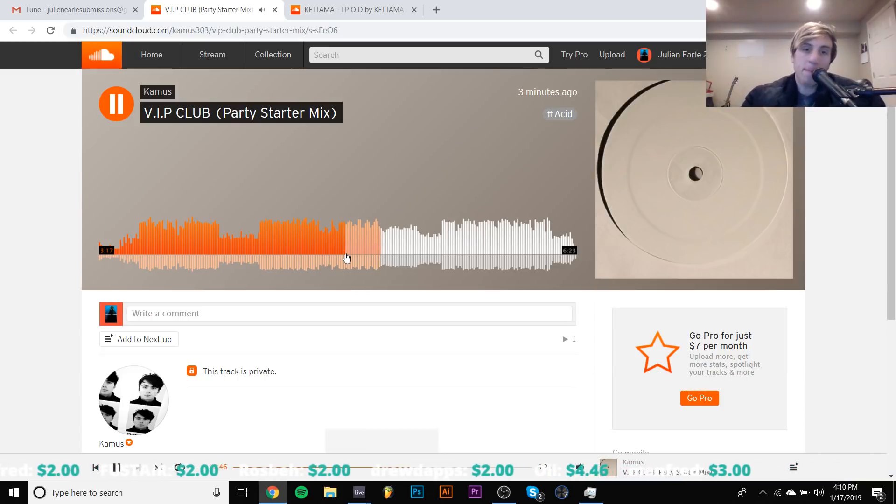
pyautogui.click(473, 254)
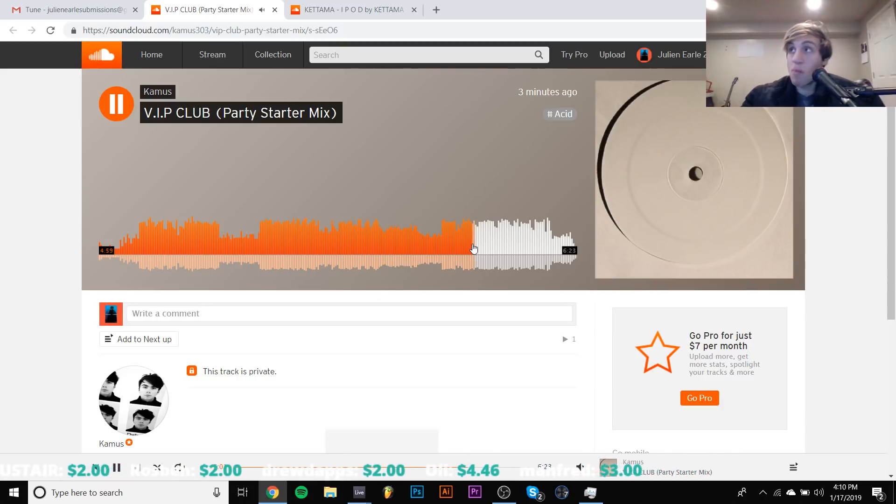
pyautogui.click(510, 249)
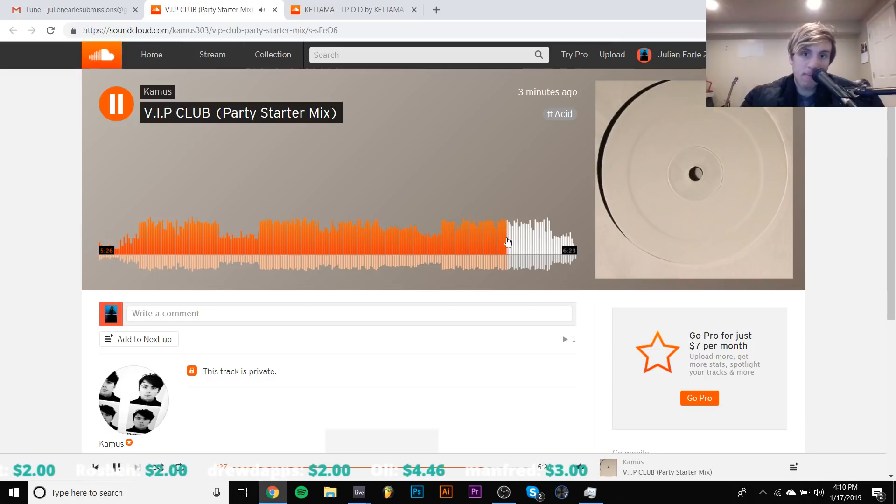
pyautogui.click(443, 248)
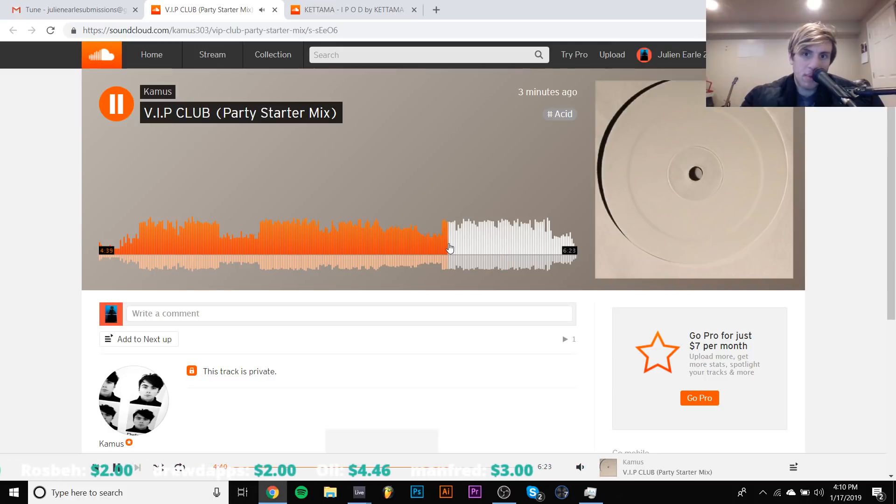
# Go back to about 2:24 in V.I.P CLUB, listen in short bursts with pauses, and rewind to about 1:48
pyautogui.click(280, 249)
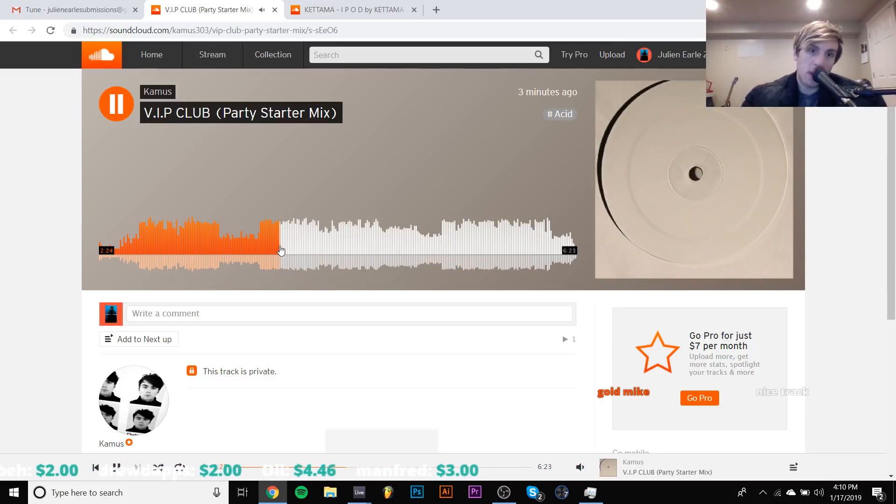
pyautogui.press('space')
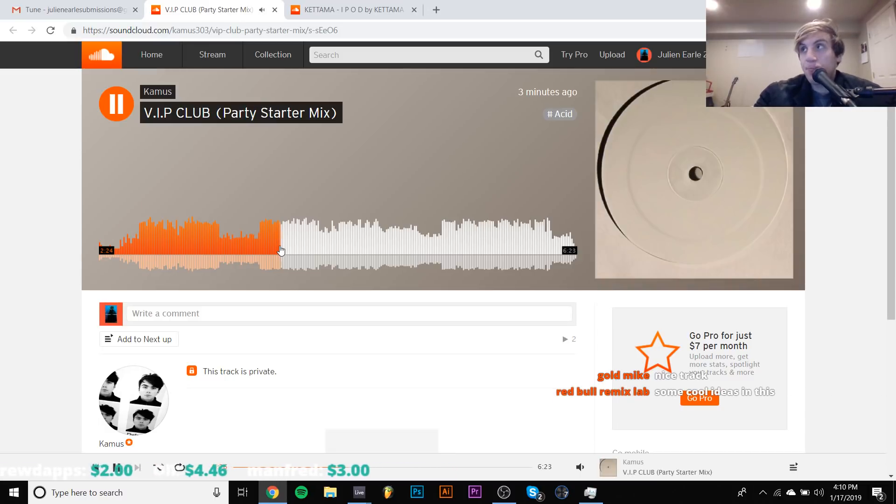
pyautogui.press('space')
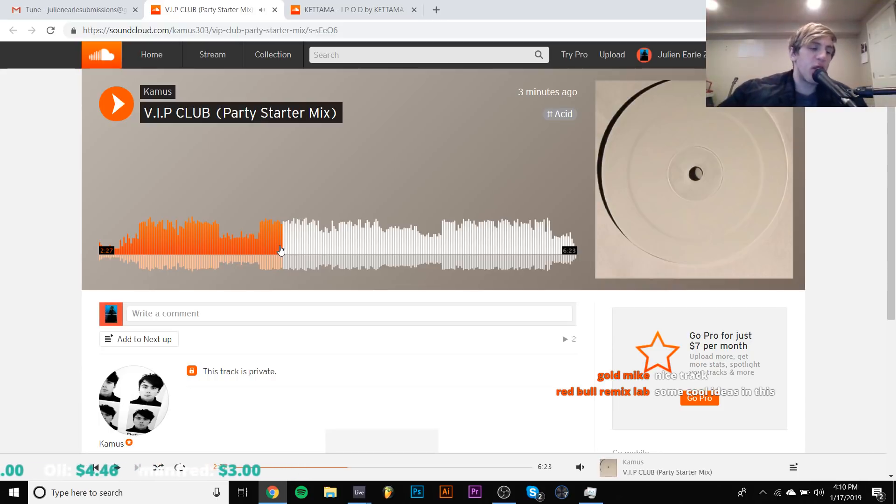
pyautogui.click(281, 250)
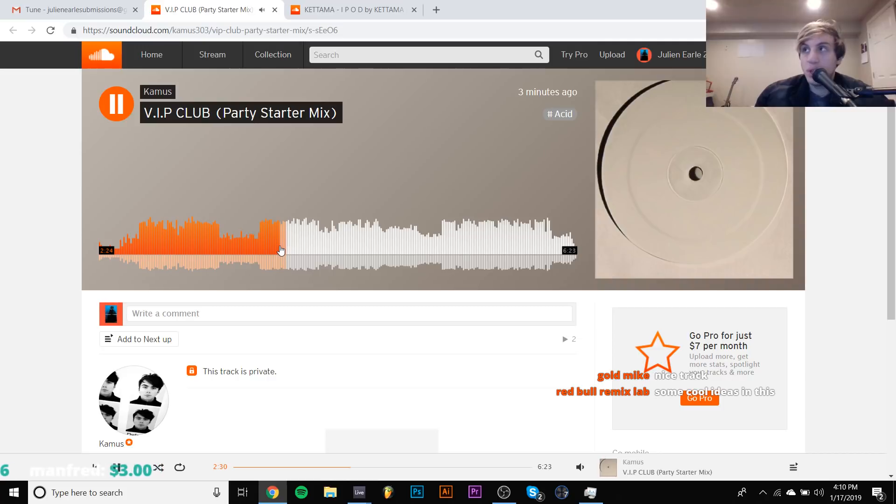
pyautogui.press('space')
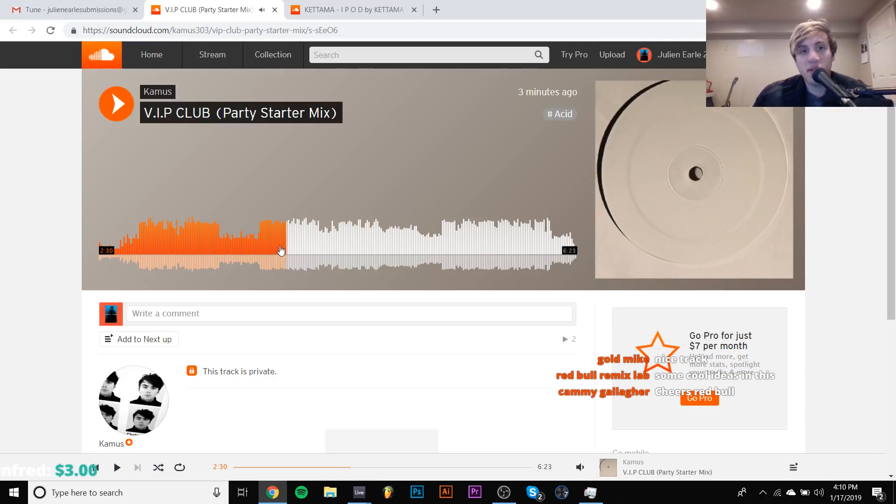
pyautogui.press('space')
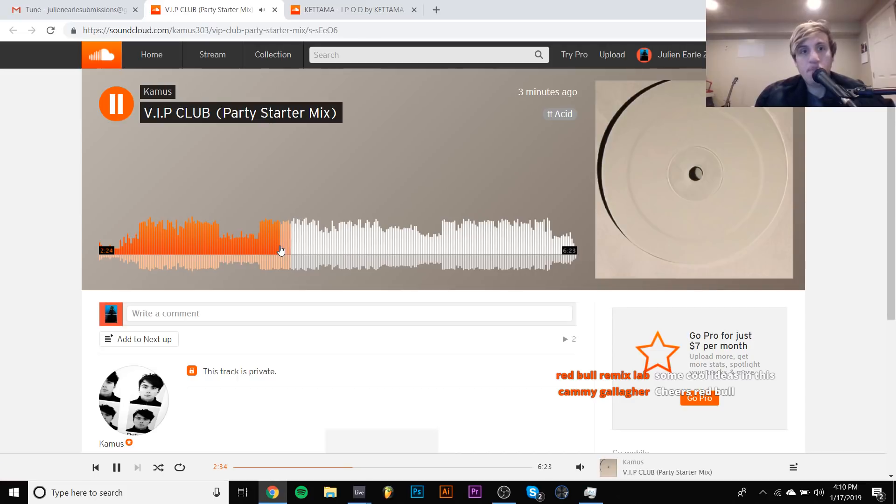
pyautogui.click(234, 251)
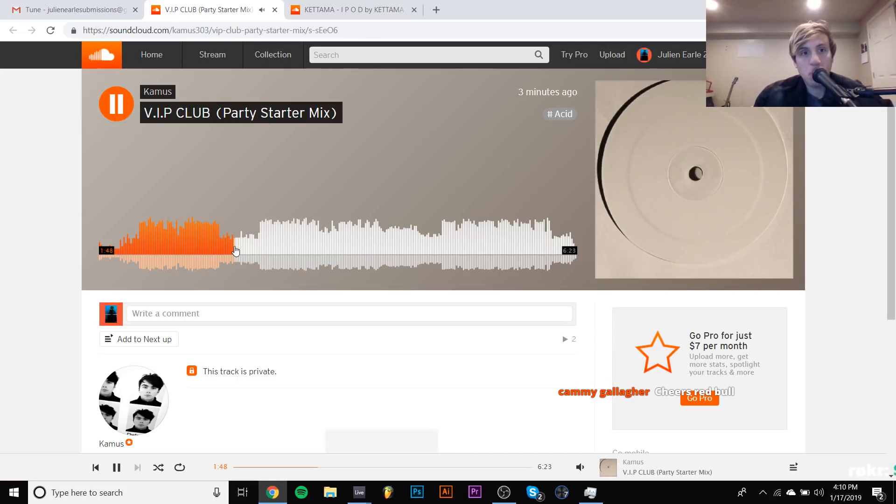
# Sample V.I.P CLUB at about 3:41 and 2:39, pausing between short listens, and stop at about 2:46
pyautogui.press('space')
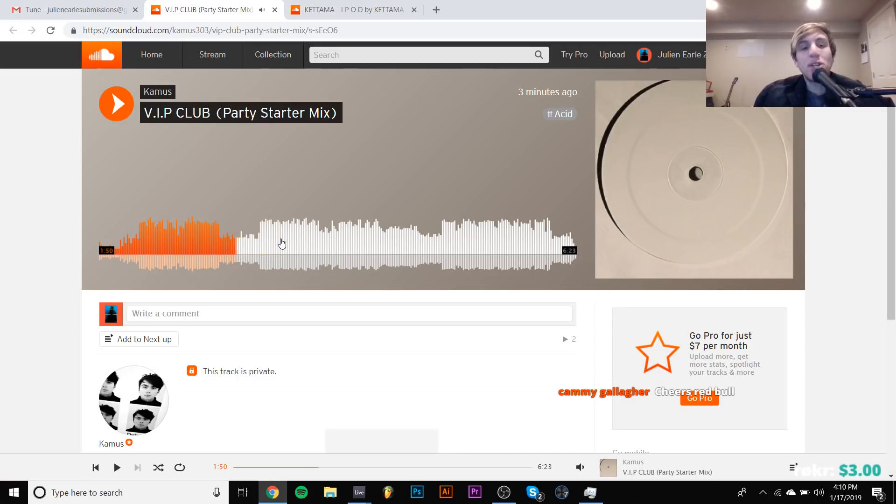
pyautogui.click(376, 238)
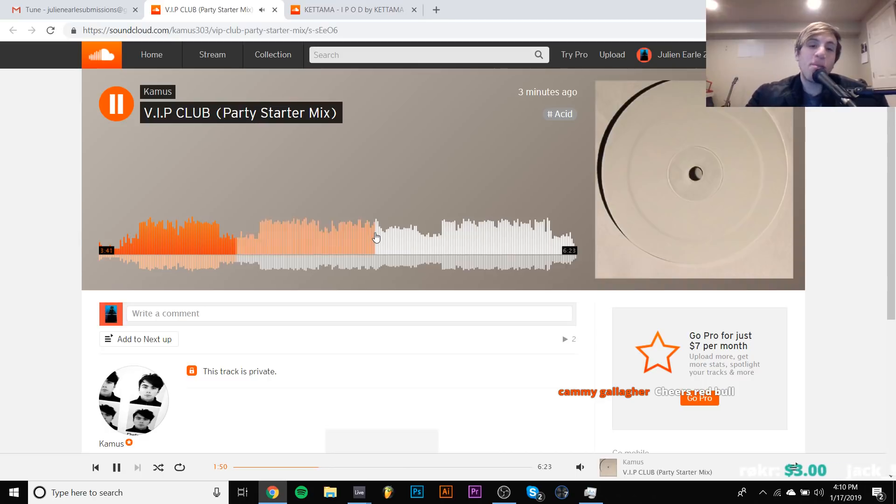
pyautogui.press('space')
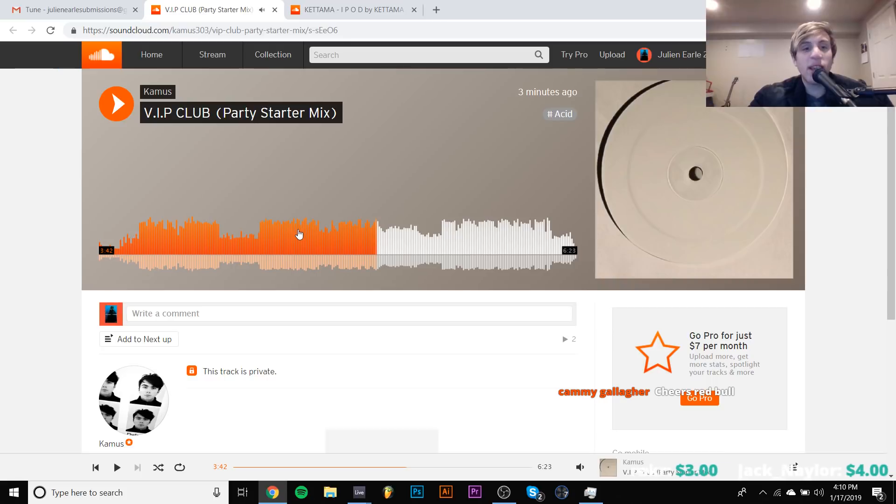
pyautogui.click(299, 233)
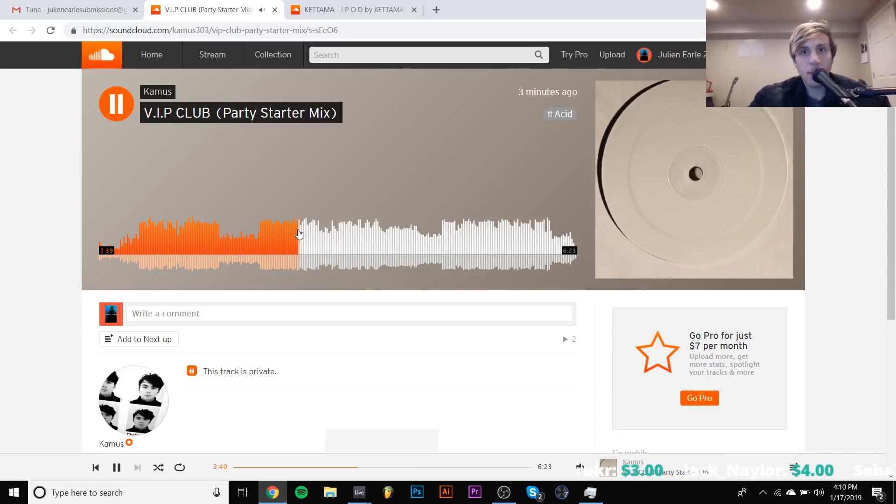
pyautogui.press('space')
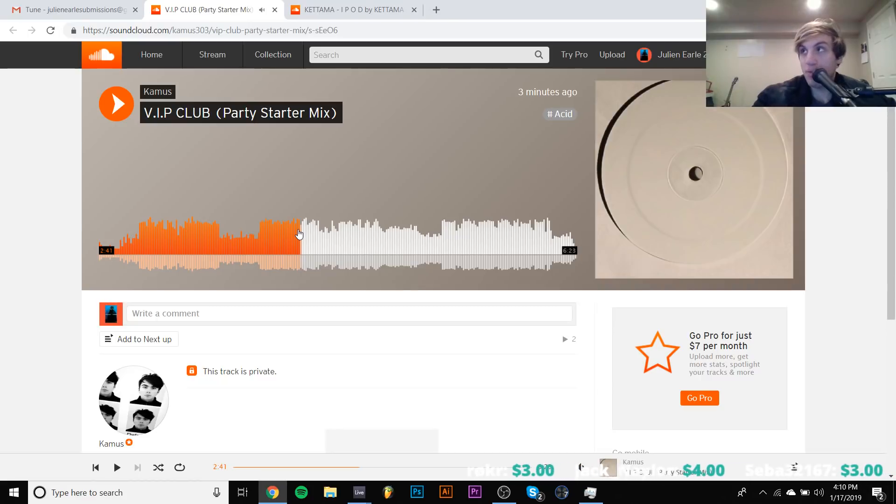
pyautogui.press('space')
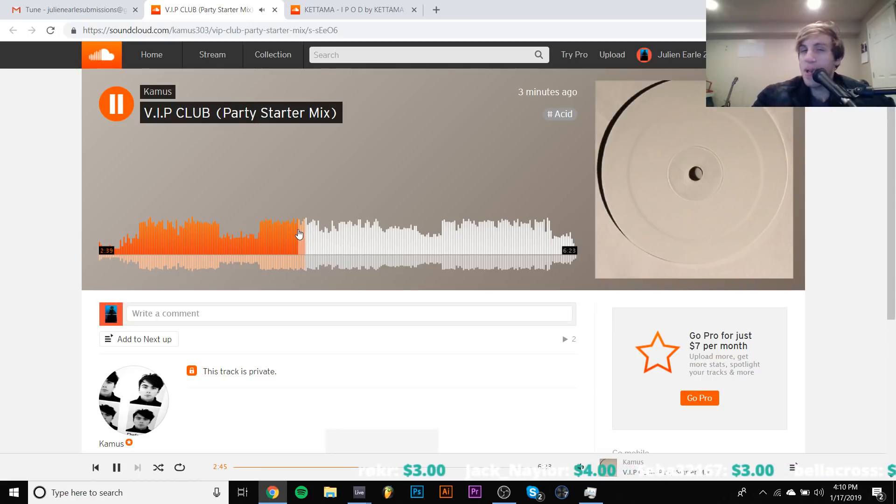
pyautogui.press('space')
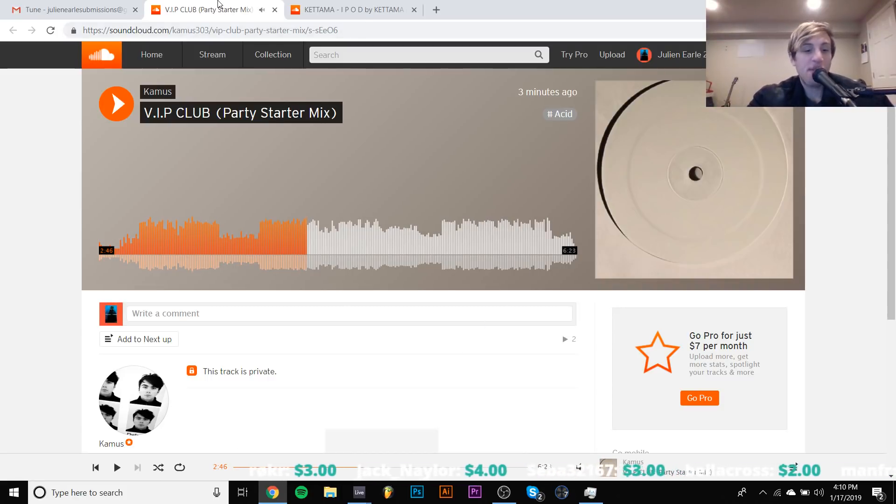
# Close the V.I.P CLUB page, return to the inbox and open the SoundCloud link in the "Experimental electronic" email
pyautogui.click(275, 10)
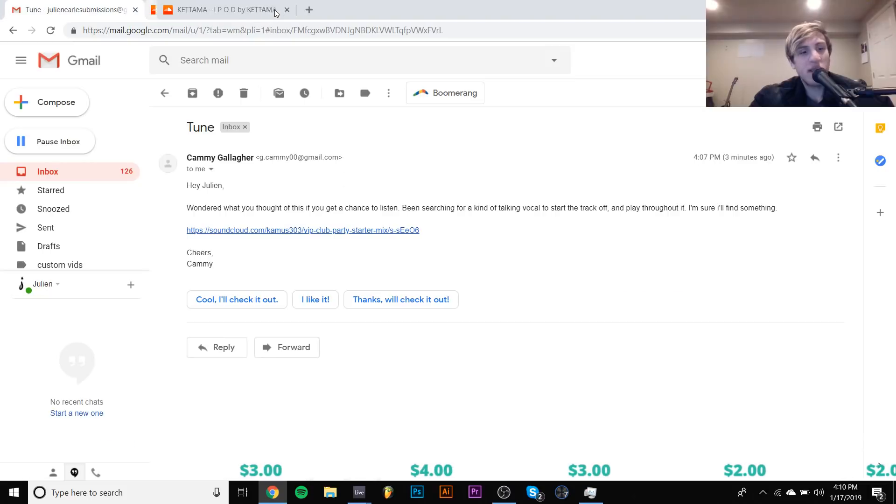
pyautogui.click(72, 171)
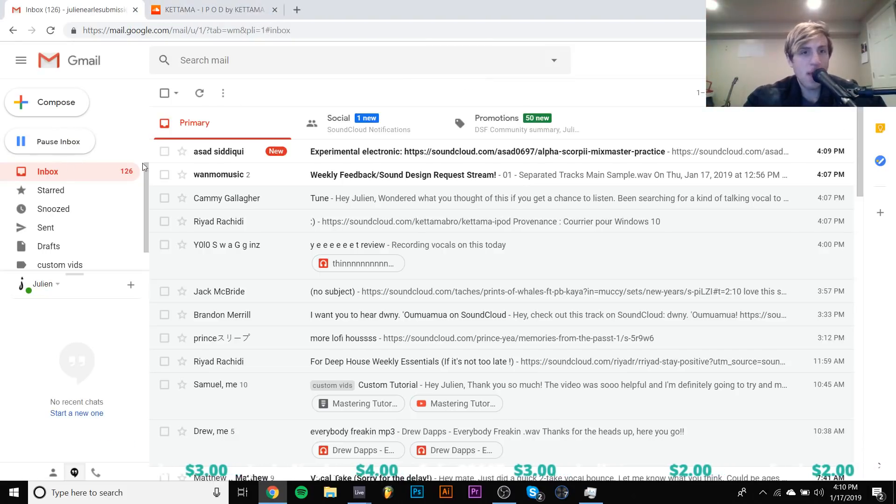
pyautogui.moveTo(217, 183)
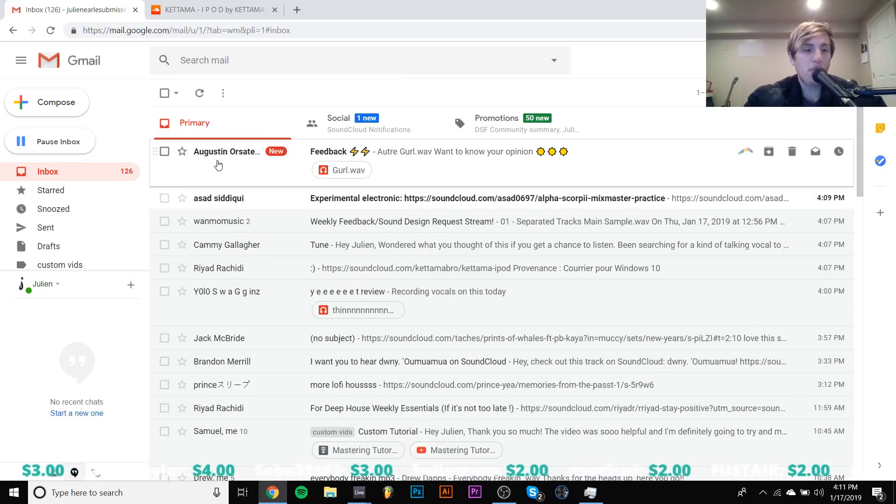
pyautogui.click(228, 198)
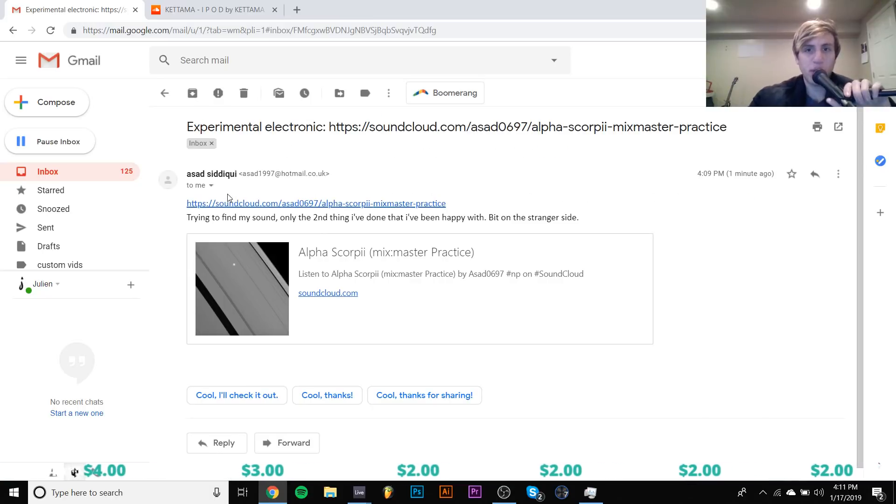
pyautogui.click(323, 205)
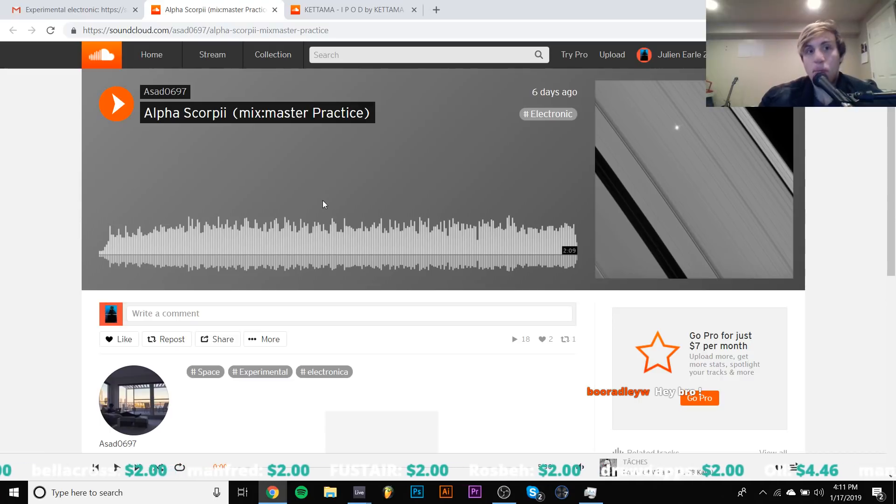
# Play Alpha Scorpii (mix:master Practice) from the start to about 1:34, pausing at about 0:28, 0:48 and 1:33
pyautogui.press('space')
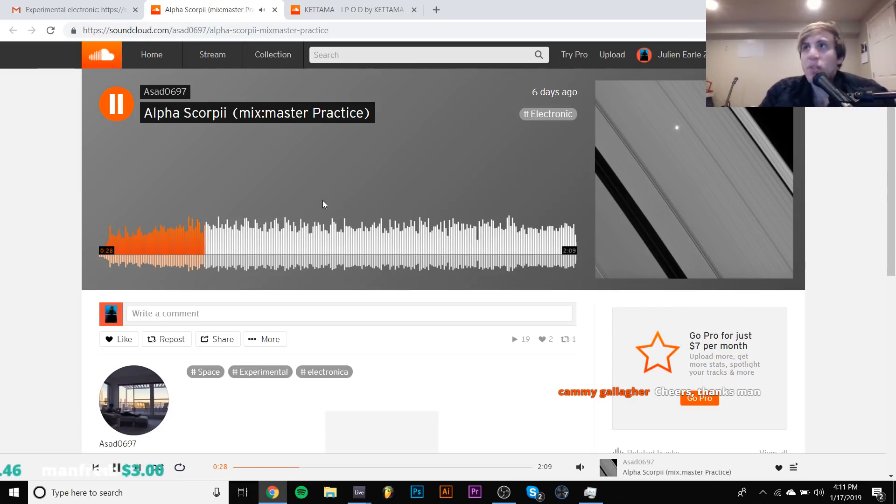
pyautogui.press('space')
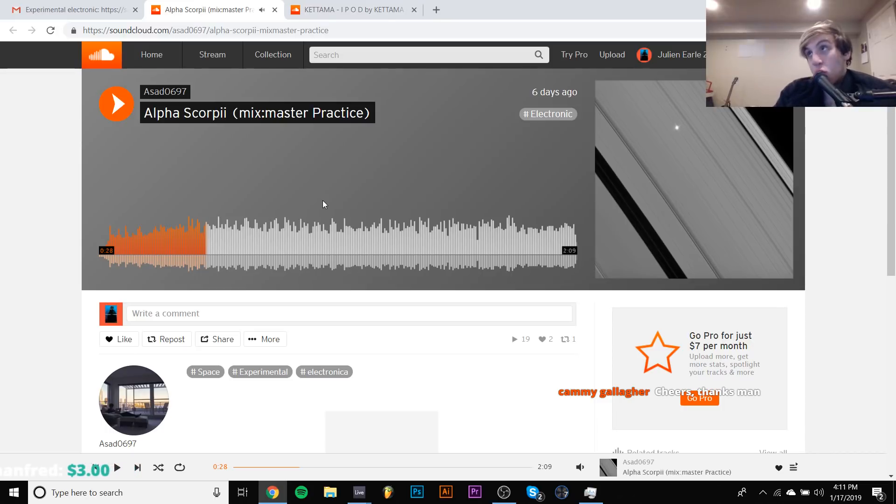
pyautogui.press('space')
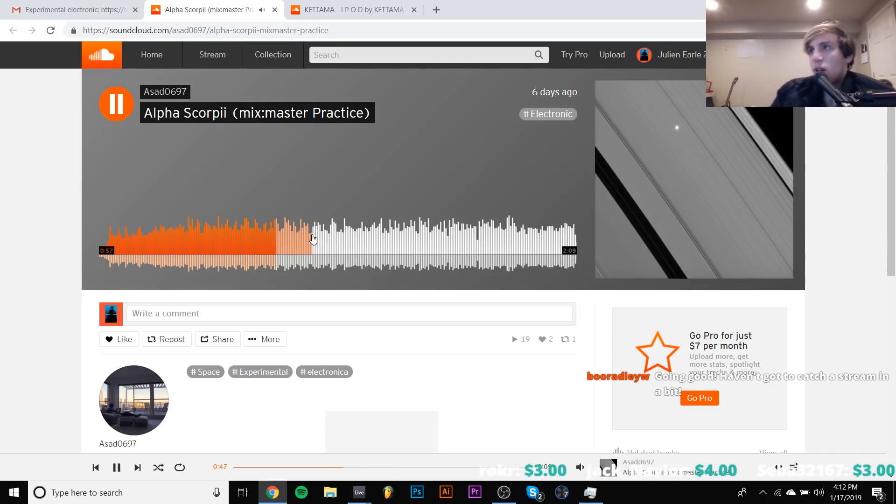
pyautogui.press('space')
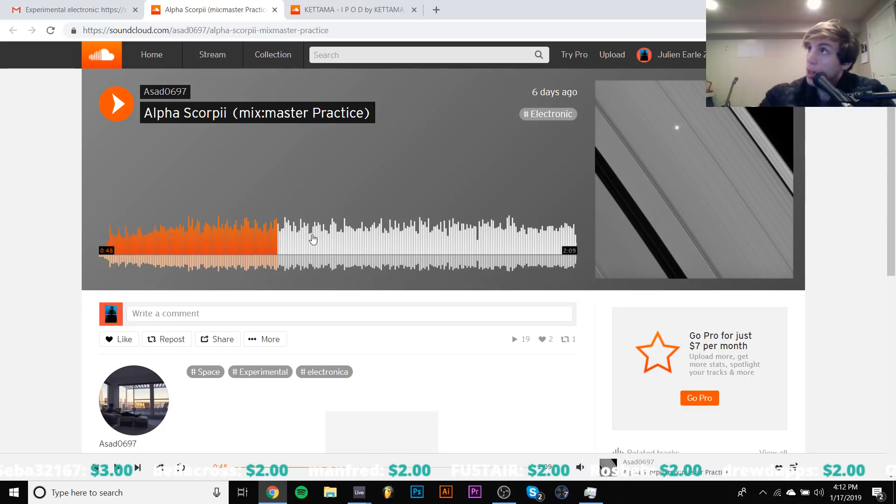
pyautogui.press('space')
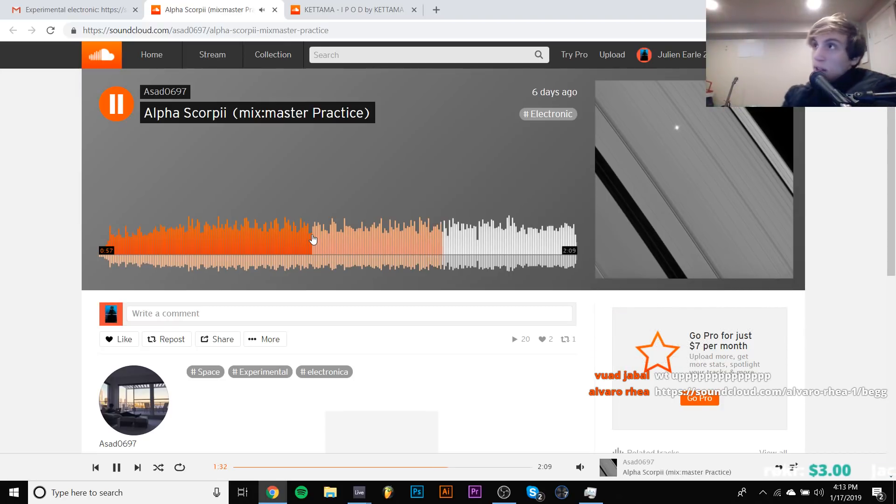
pyautogui.press('space')
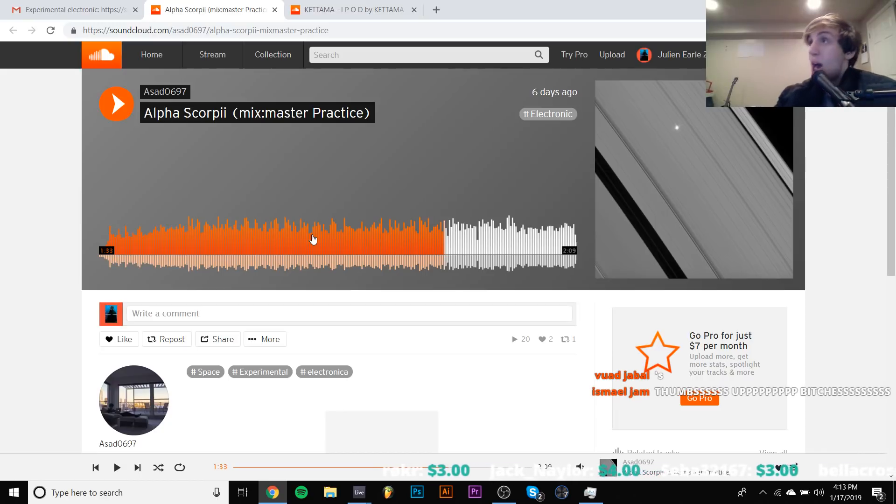
pyautogui.press('space')
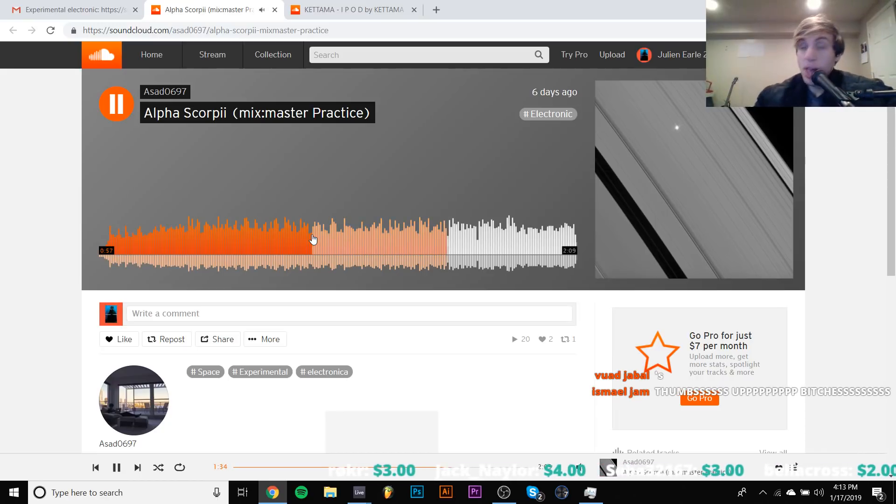
# Sample Alpha Scorpii at about 1:47, 0:21 and 0:44 in short bursts, pausing after each
pyautogui.click(500, 252)
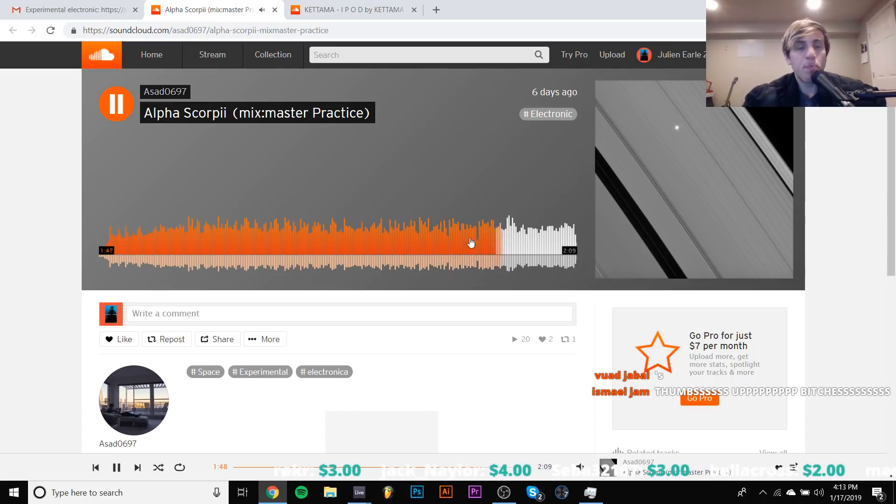
pyautogui.press('space')
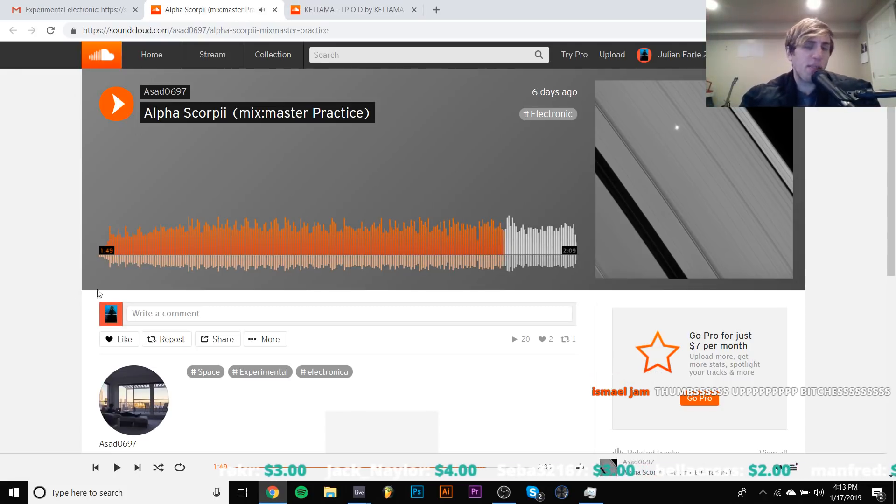
pyautogui.click(180, 247)
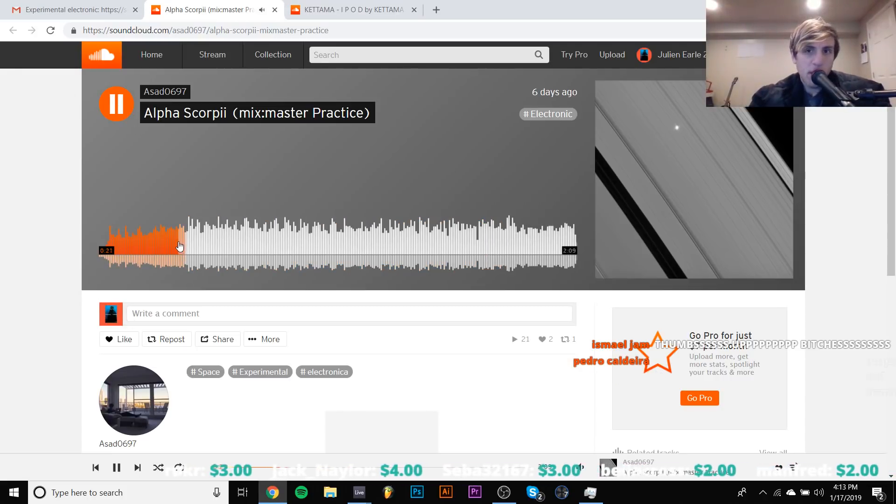
pyautogui.press('space')
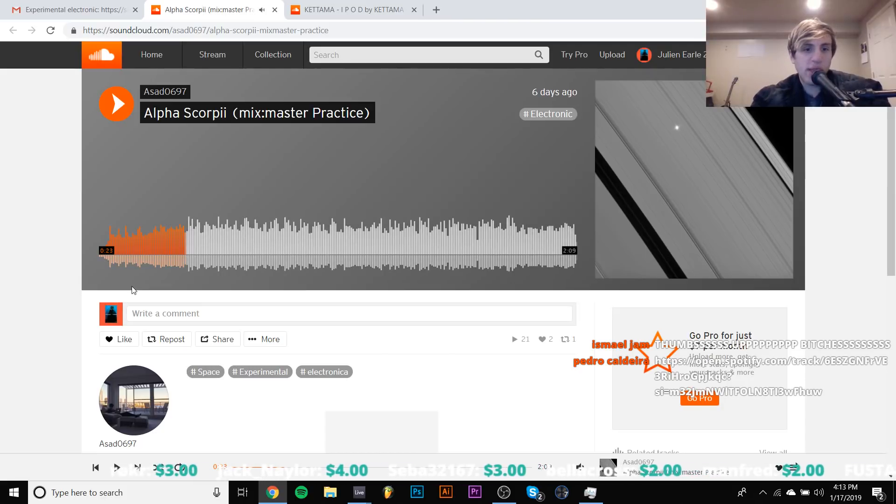
pyautogui.press('space')
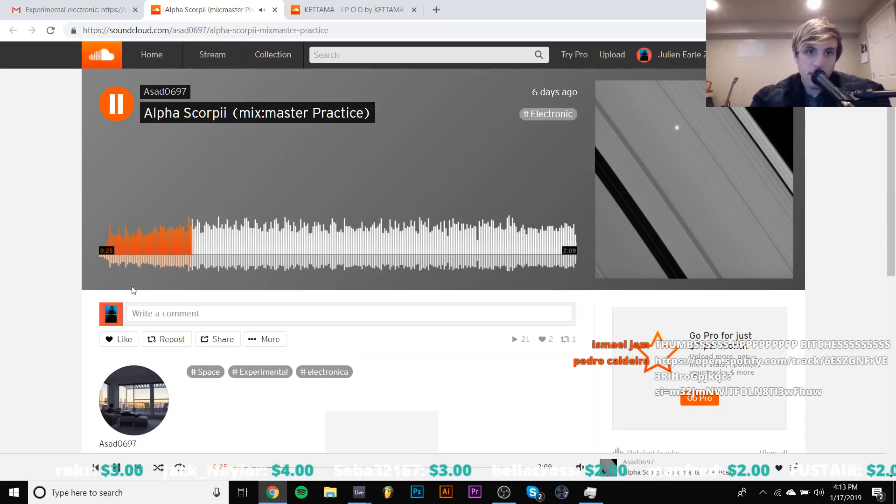
pyautogui.click(264, 253)
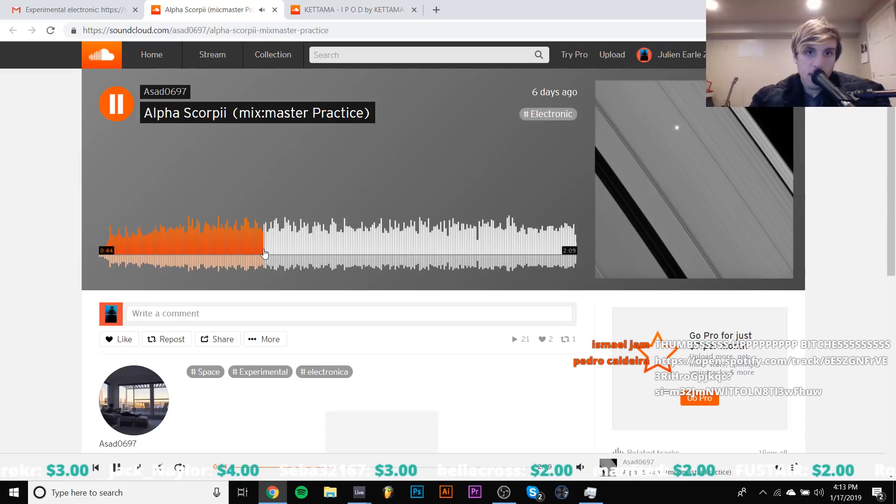
pyautogui.press('space')
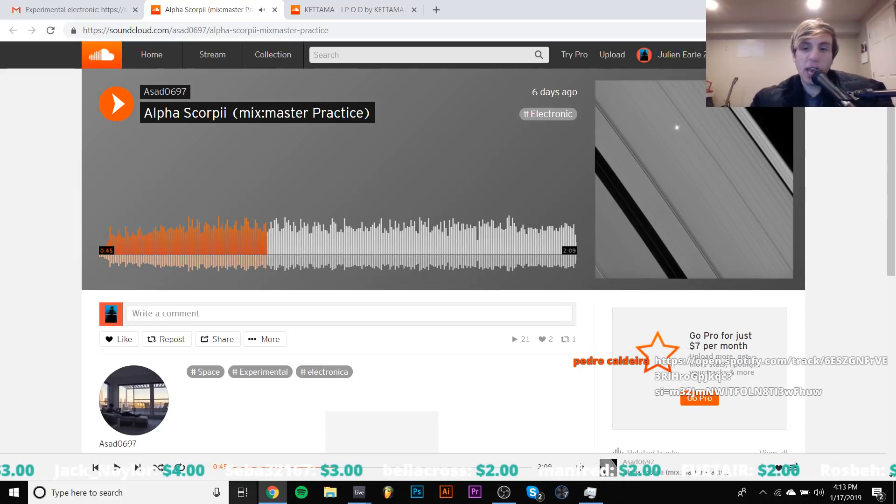
# Listen to Alpha Scorpii onward from about 0:45, pausing at about 0:51 before resuming
pyautogui.click(113, 91)
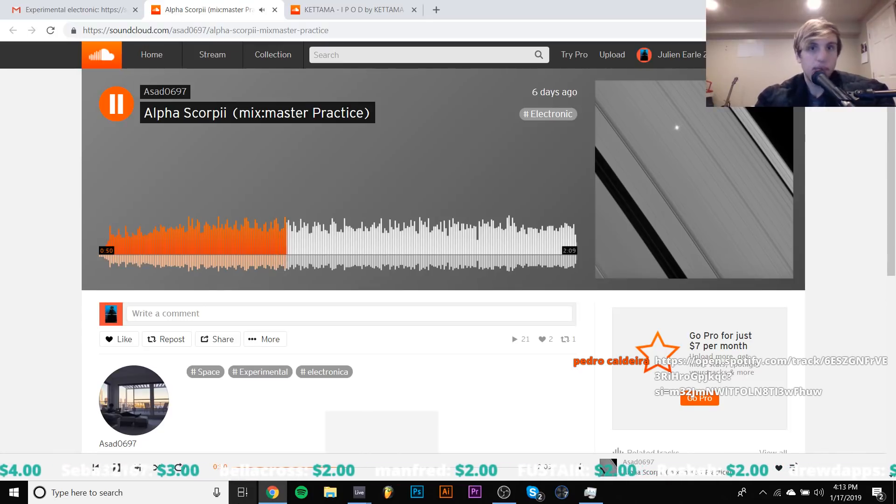
pyautogui.click(113, 92)
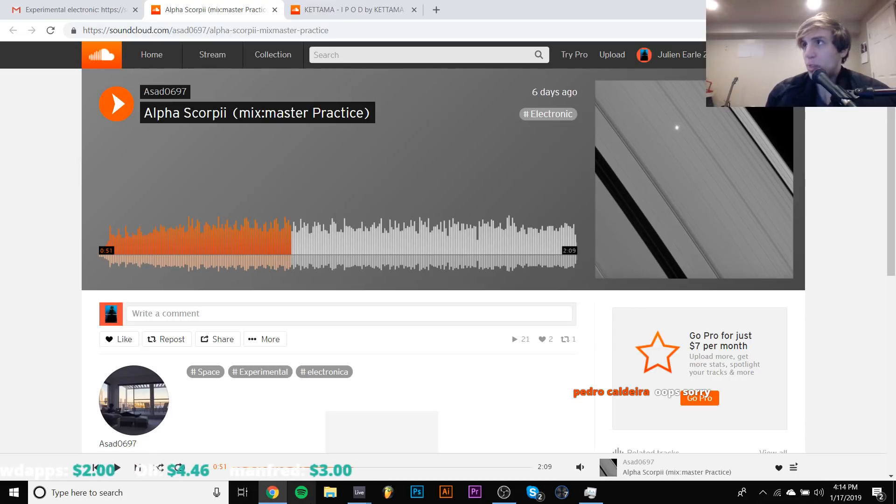
pyautogui.click(113, 92)
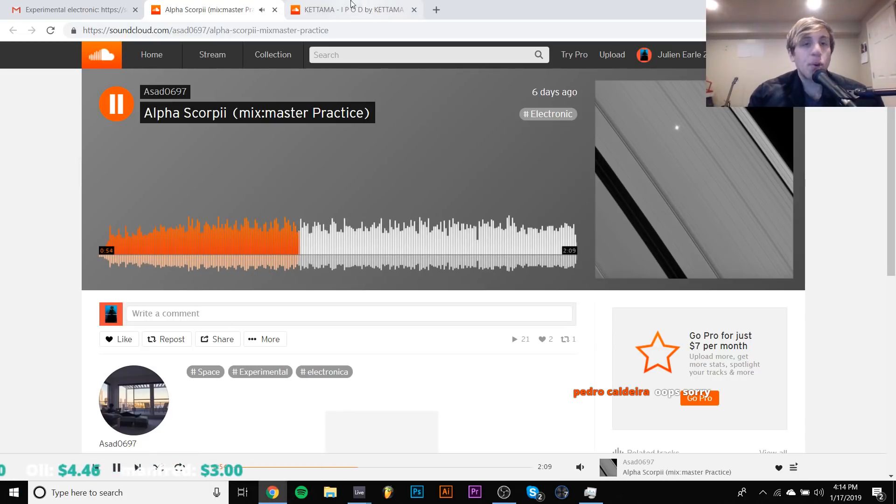
# Close the Alpha Scorpii page, return to the inbox and open the "Feedback" email with the Gurl.wav attachment
pyautogui.click(274, 10)
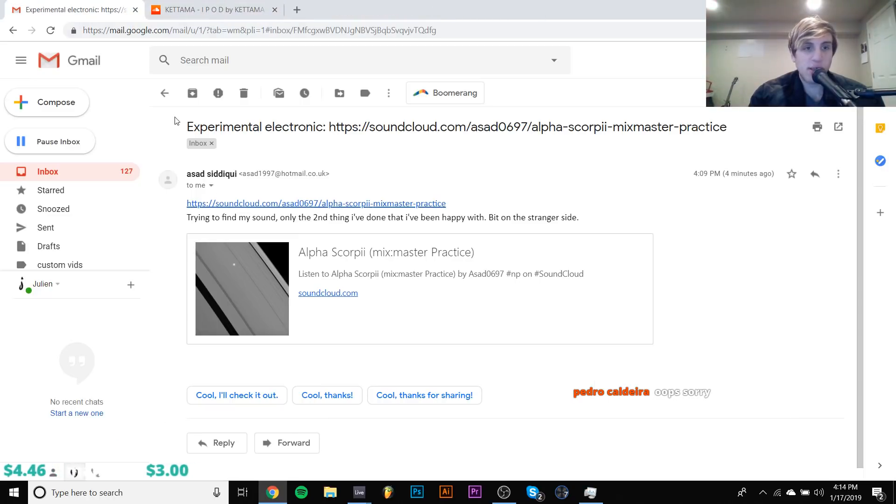
pyautogui.click(164, 93)
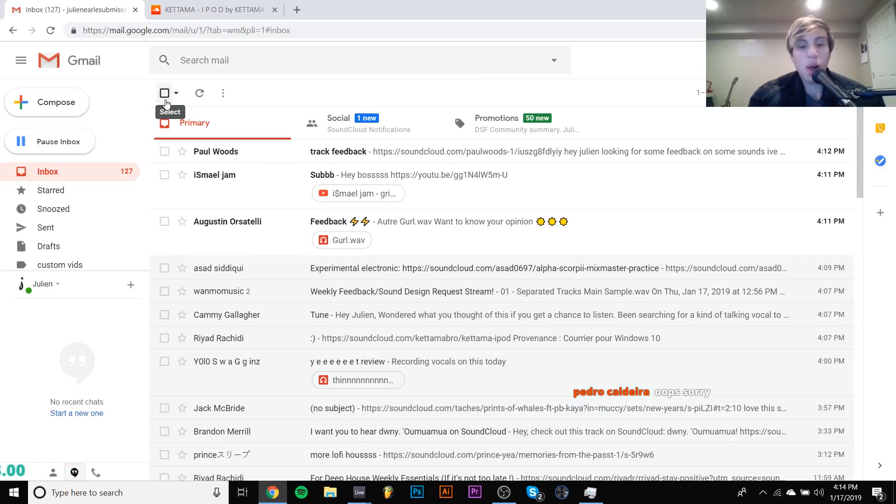
pyautogui.click(234, 238)
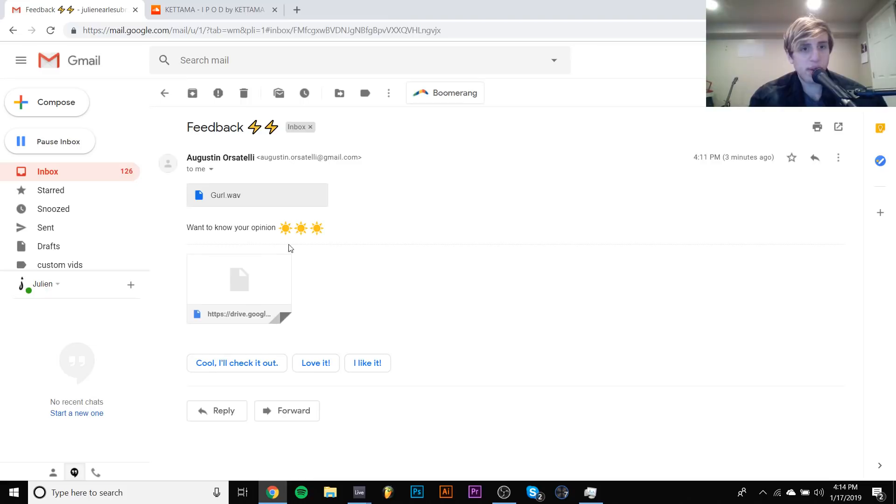
# Open the Gurl.wav attachment with Music Player for Google Drive and close the KETTAMA SoundCloud page
pyautogui.click(257, 280)
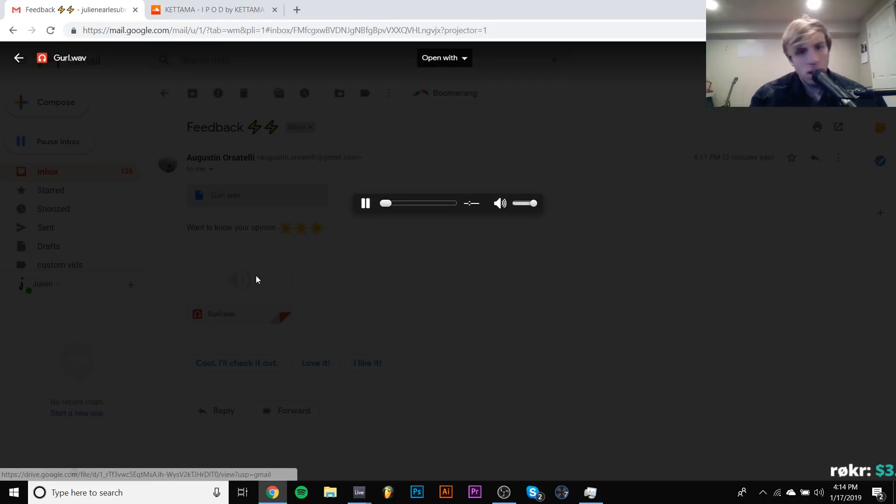
pyautogui.click(441, 58)
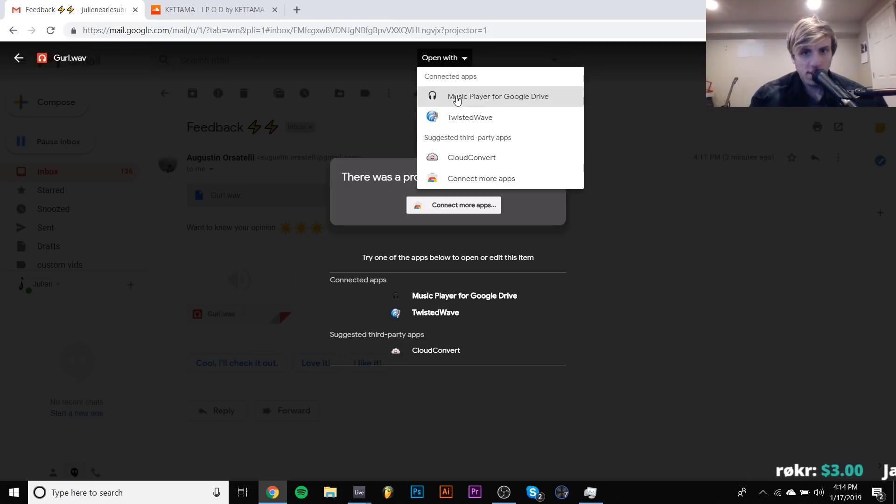
pyautogui.click(452, 96)
pyautogui.click(414, 9)
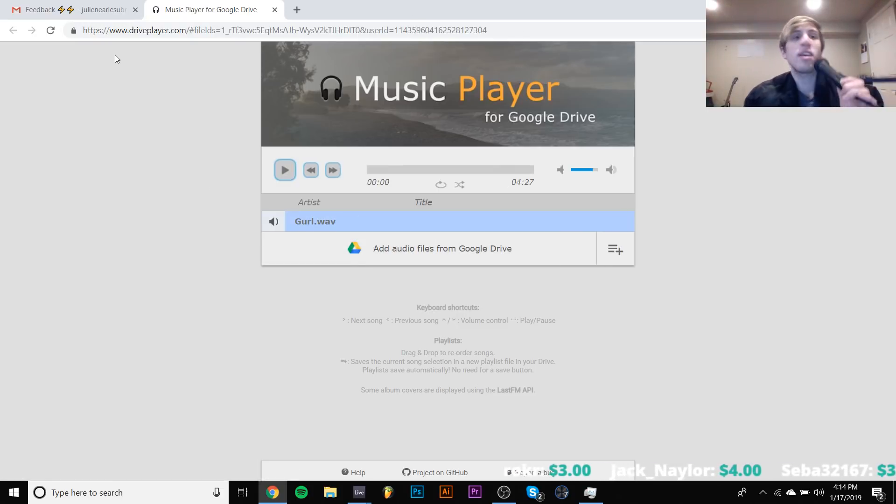
# Check the Feedback email, return to the music player and start playing Gurl.wav from the beginning
pyautogui.click(125, 4)
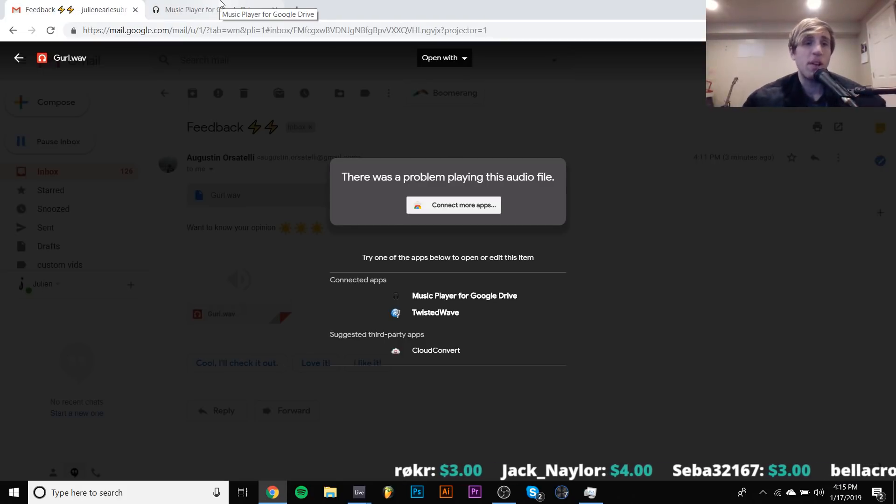
pyautogui.click(221, 4)
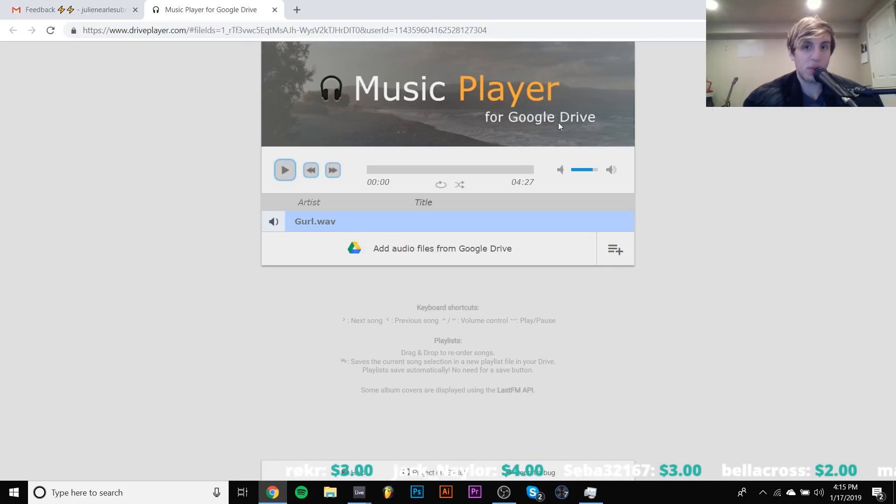
pyautogui.click(283, 171)
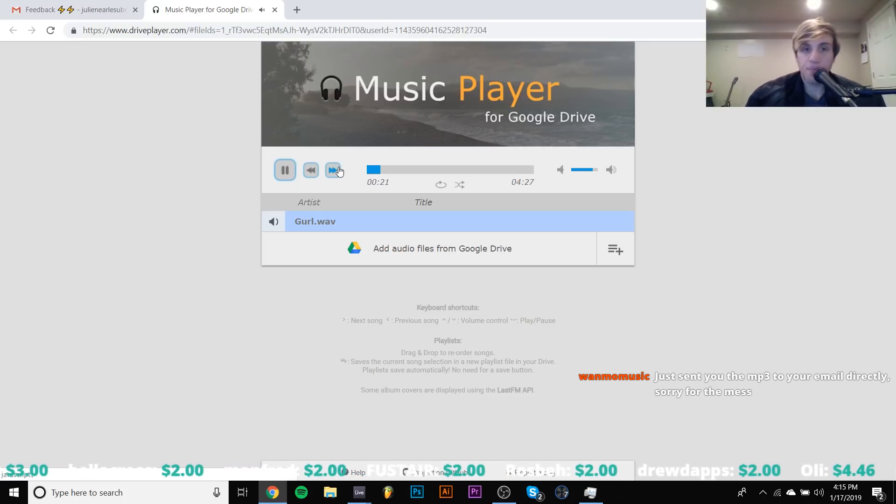
# Lower the player volume slightly, pause Gurl.wav at about 0:41 and resume listening from there
pyautogui.click(590, 170)
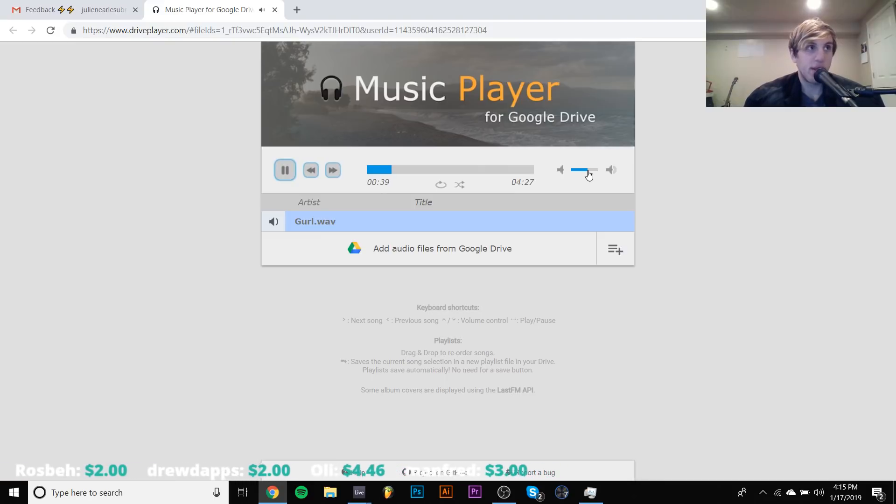
pyautogui.press('space')
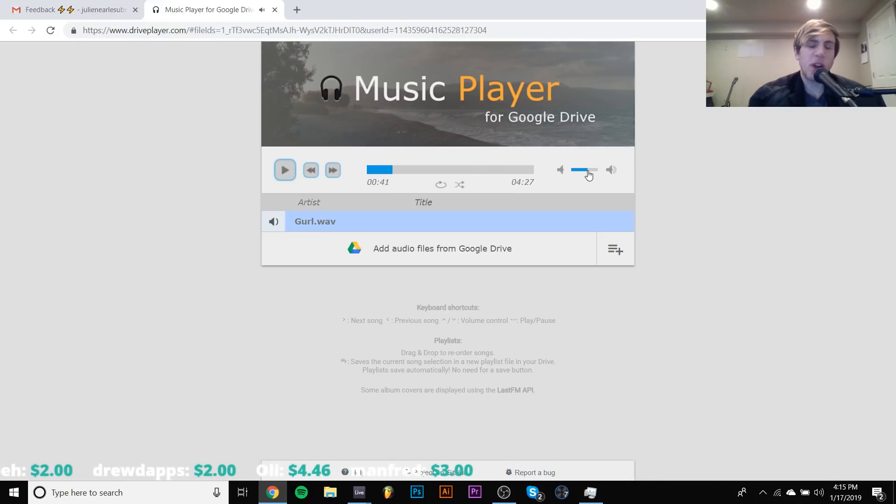
pyautogui.press('space')
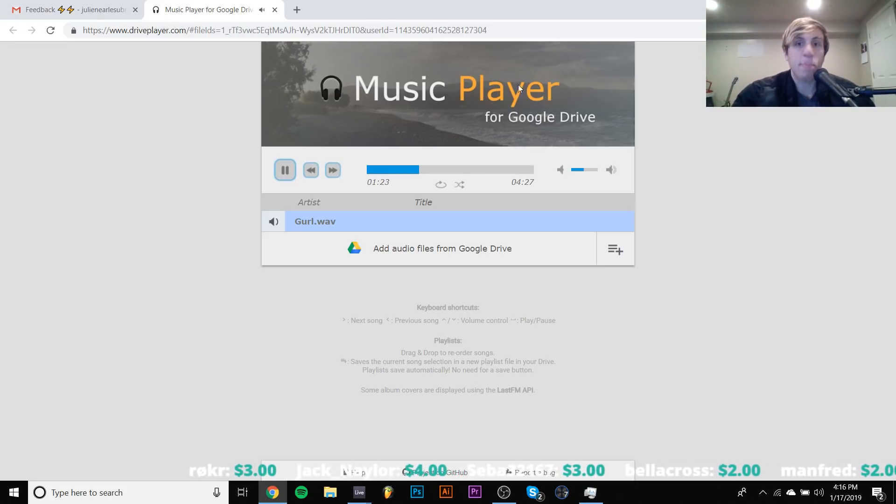
# Sample Gurl.wav at several points, jumping to about 2:40, 1:50, 3:05 and near 3:50
pyautogui.click(467, 170)
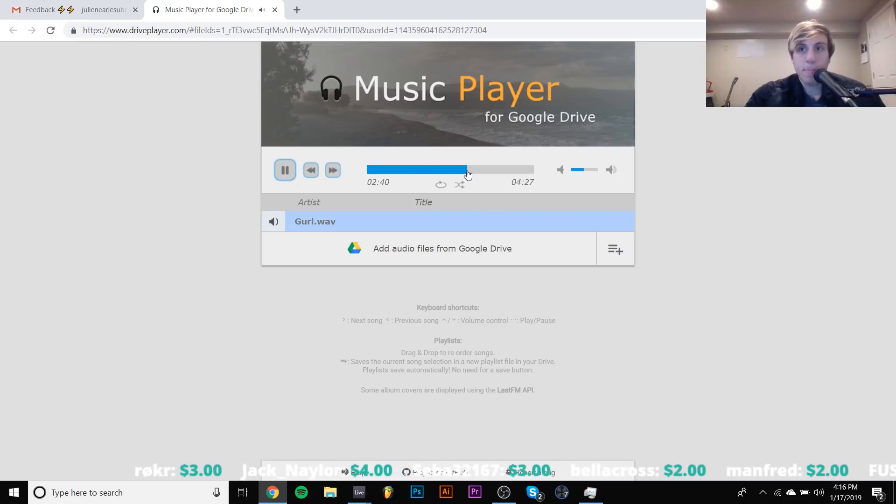
pyautogui.click(436, 170)
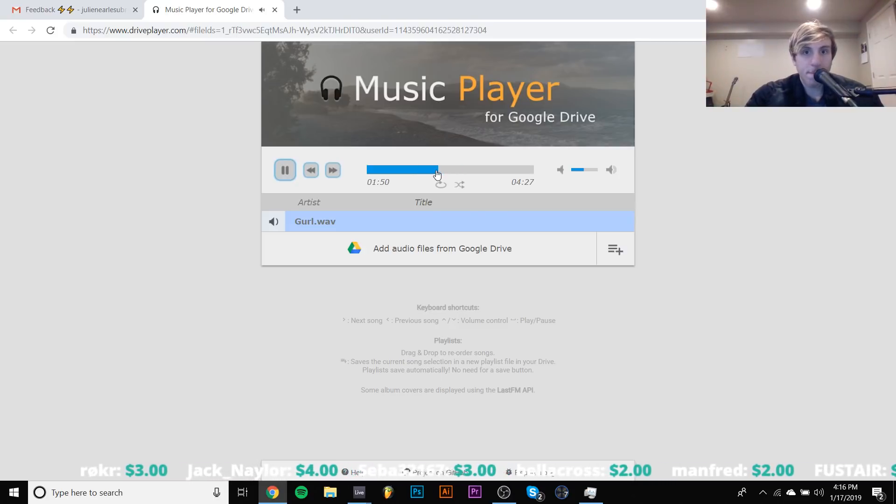
pyautogui.click(447, 171)
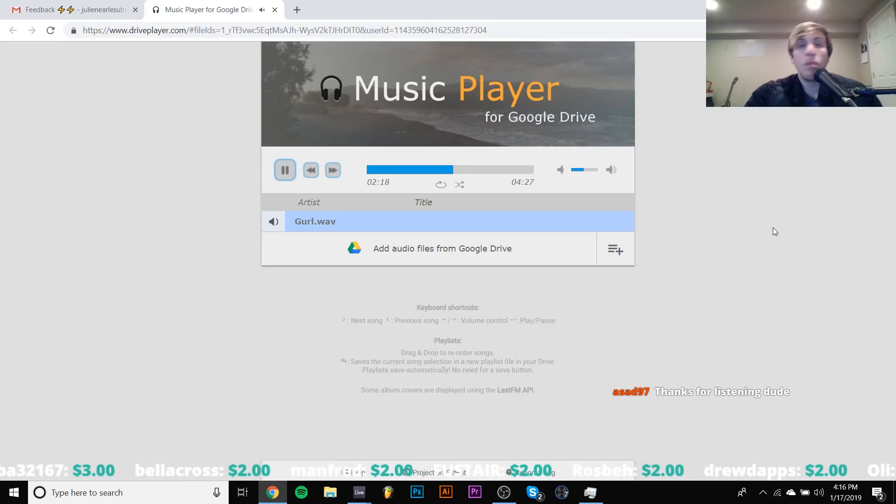
pyautogui.click(483, 171)
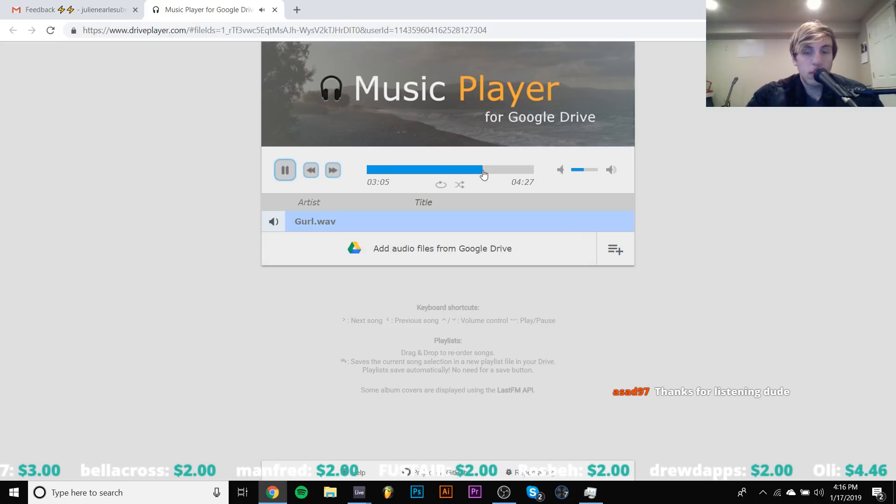
pyautogui.click(512, 171)
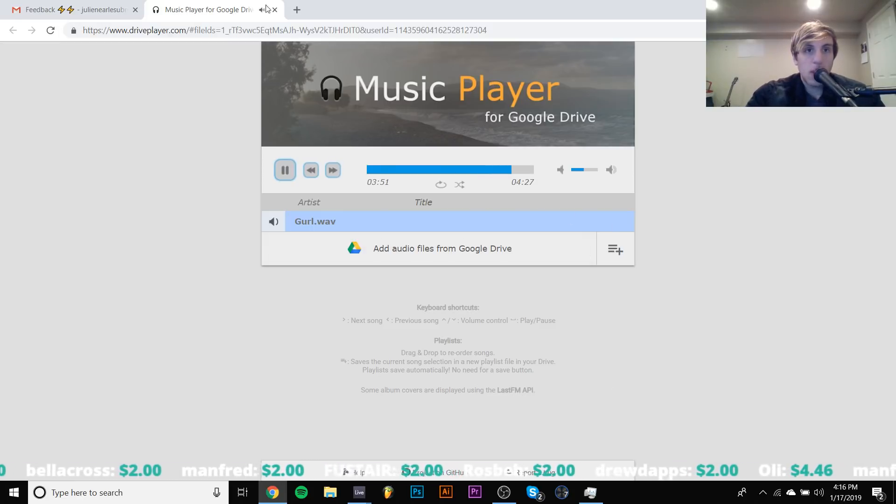
# Close the Gurl.wav music player and the attachment preview to get back to the Feedback email
pyautogui.click(275, 10)
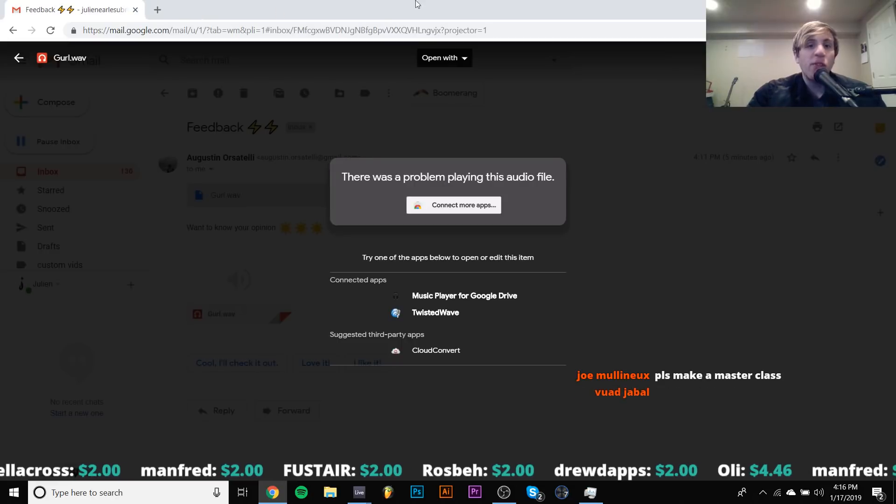
pyautogui.click(232, 300)
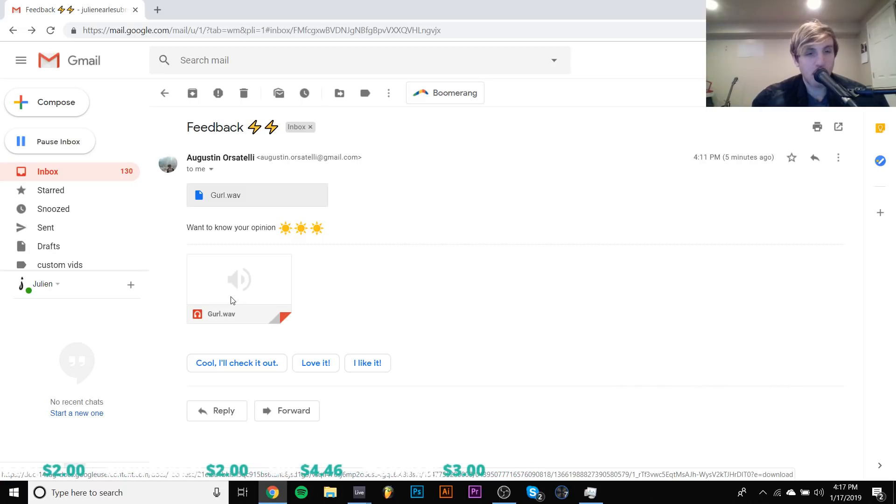
pyautogui.moveTo(232, 300)
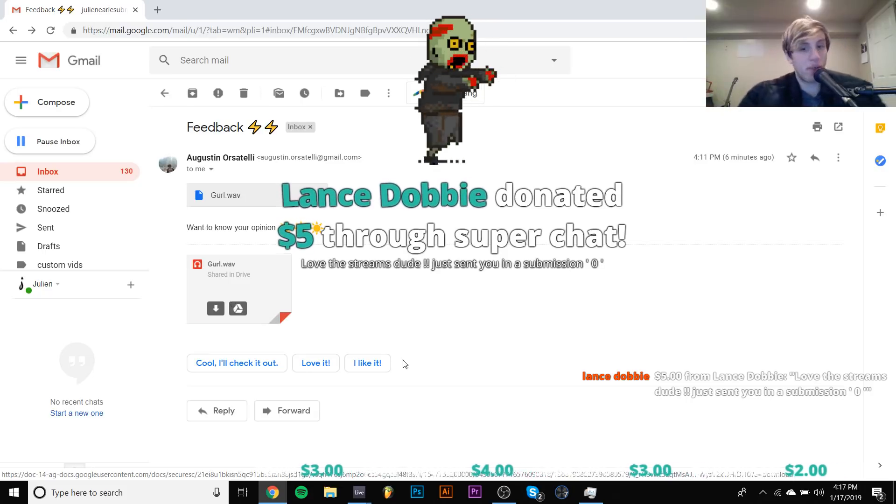
# Switch to OBS to check the live stream, and return to the Feedback email in Chrome
pyautogui.click(505, 495)
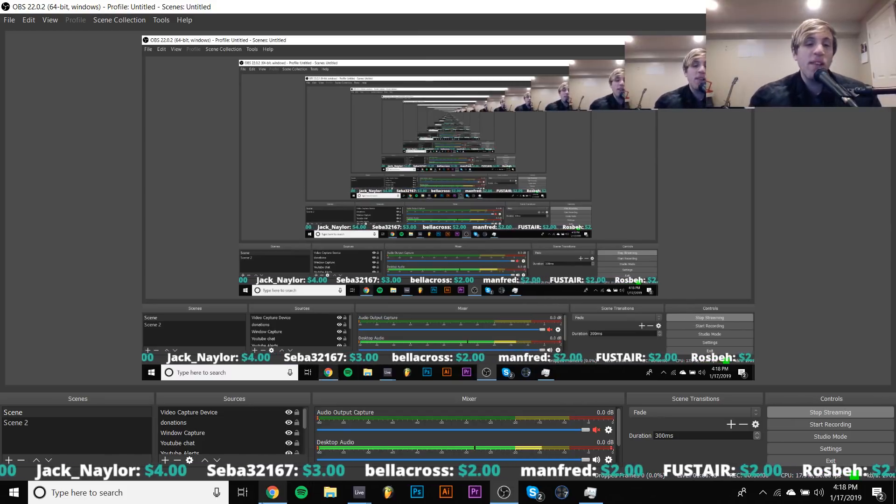
pyautogui.click(273, 493)
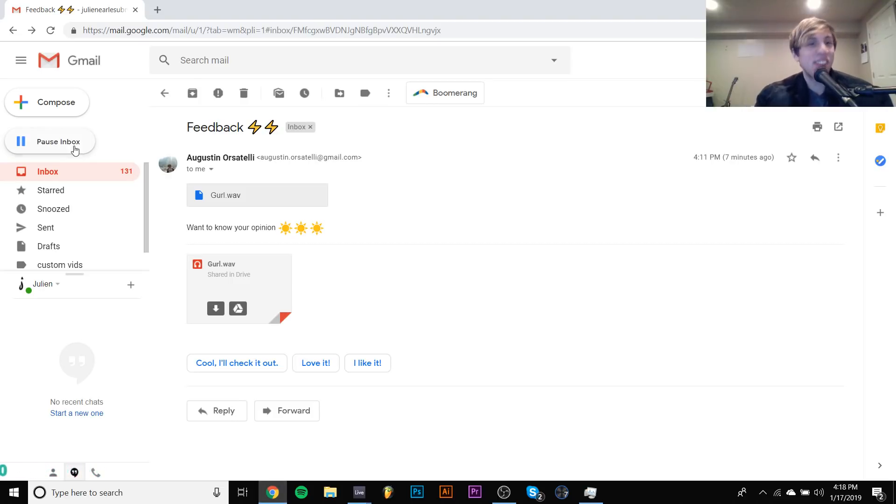
# From the inbox, open the "Fillup Waters" email, try its SoundCloud track link, and return to the inbox
pyautogui.click(67, 173)
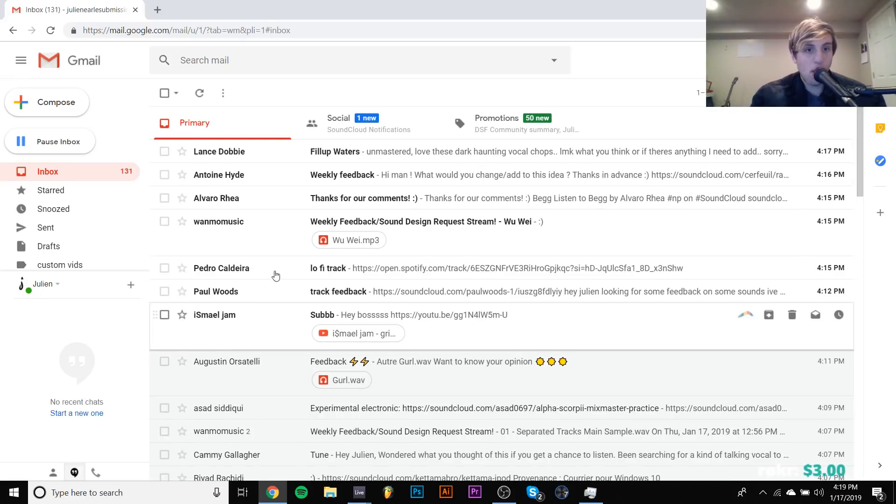
pyautogui.click(241, 157)
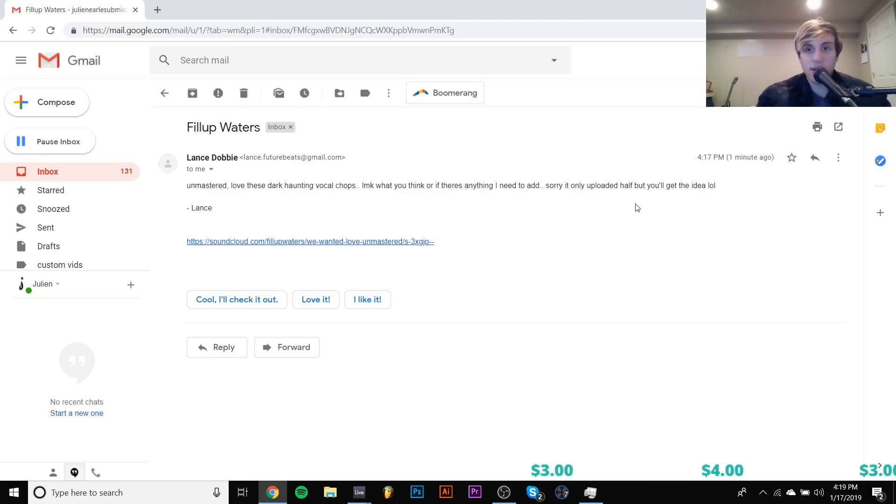
pyautogui.click(309, 242)
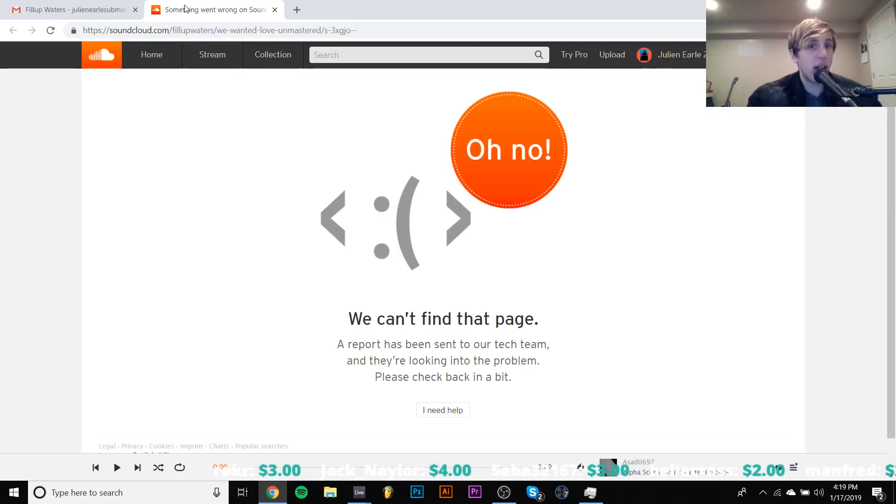
pyautogui.click(275, 10)
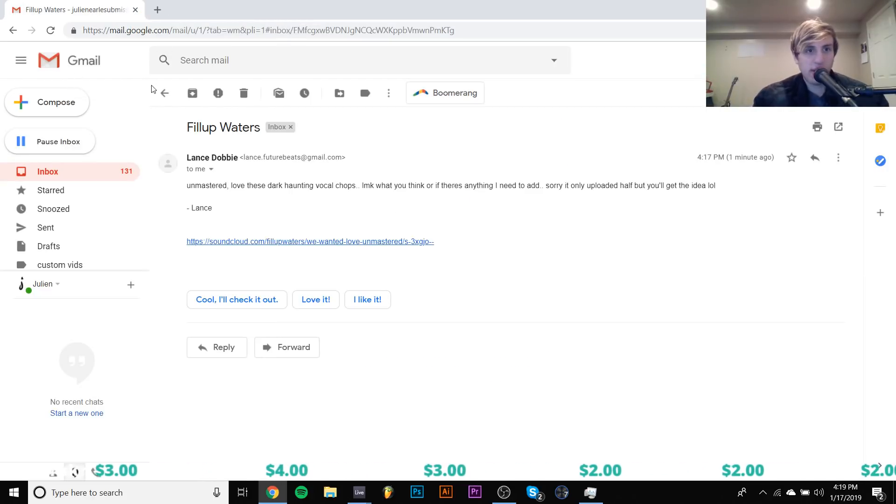
pyautogui.click(164, 93)
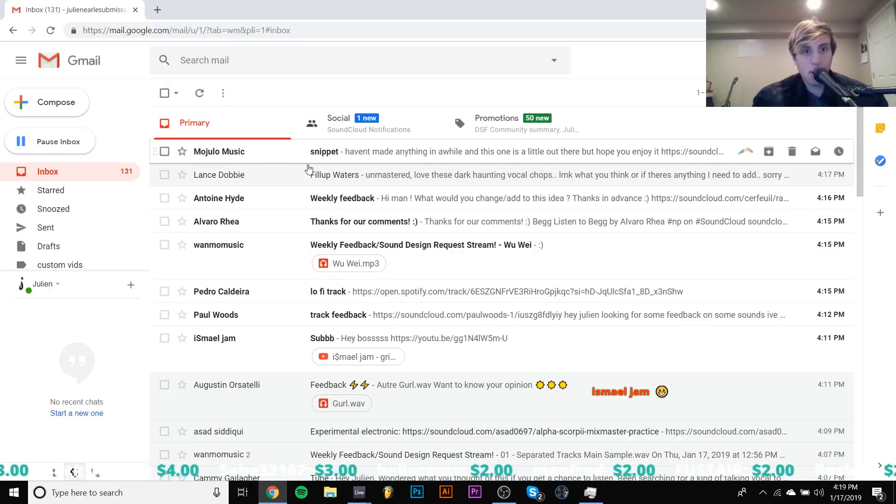
# Open the "Subbb" email and play its attached YouTube video
pyautogui.click(236, 337)
pyautogui.click(264, 270)
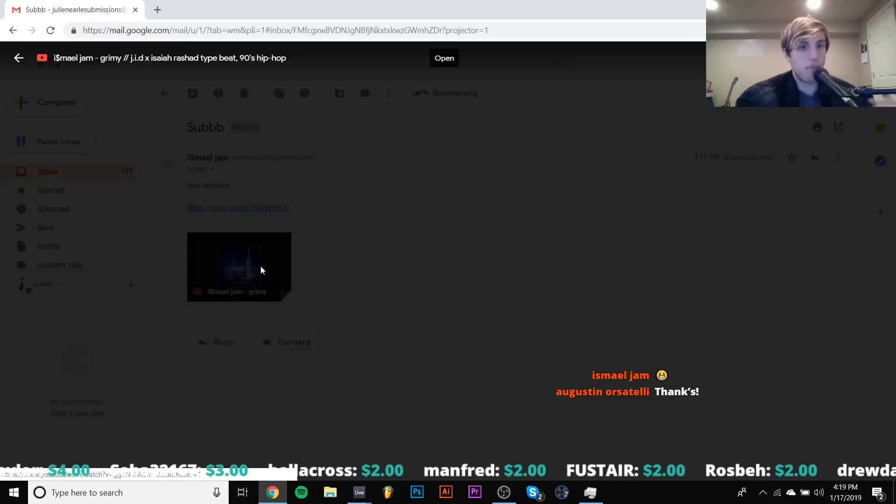
pyautogui.click(375, 279)
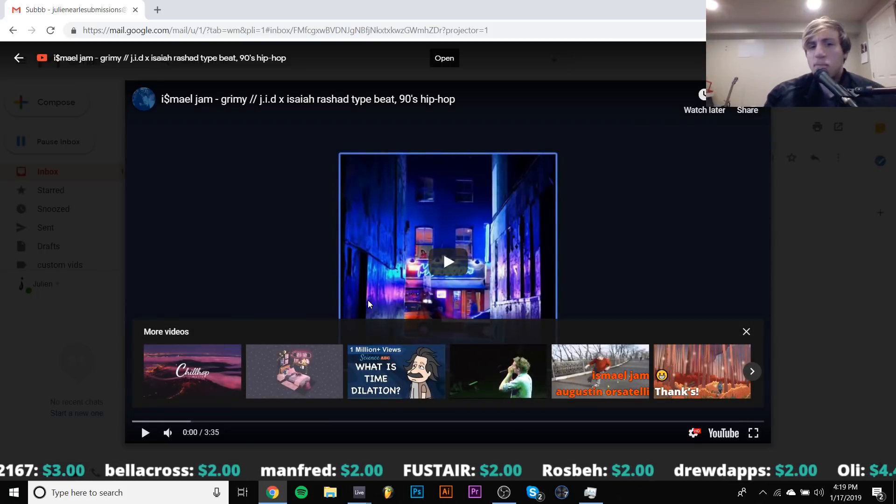
pyautogui.click(453, 276)
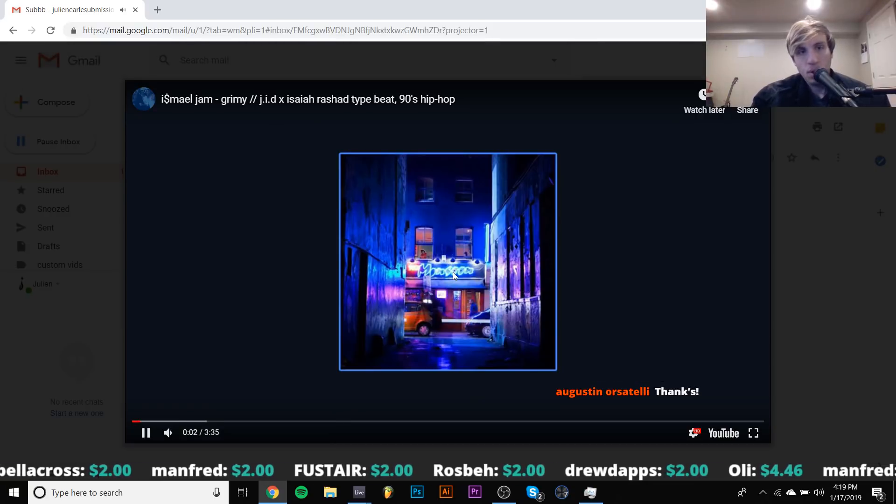
# Adjust the video's volume, listen on from about 1:31, and close the preview
pyautogui.moveTo(177, 435)
pyautogui.moveTo(188, 437); pyautogui.dragTo(195, 437)
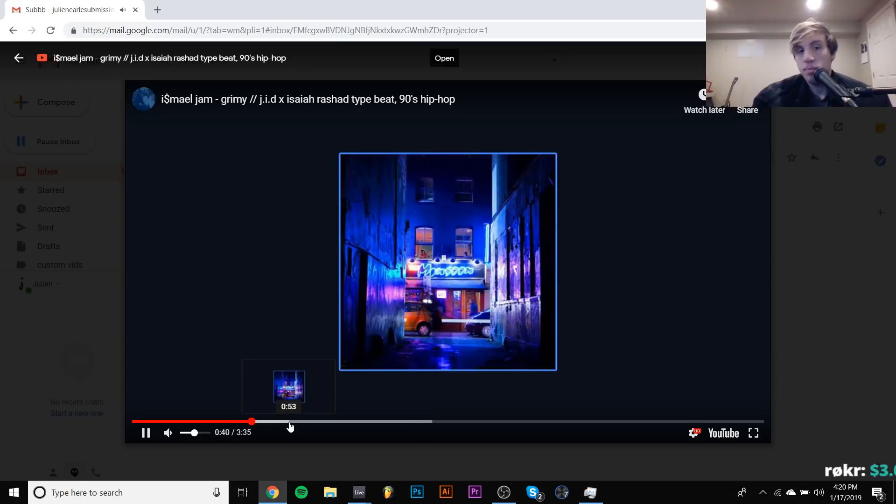
pyautogui.click(399, 421)
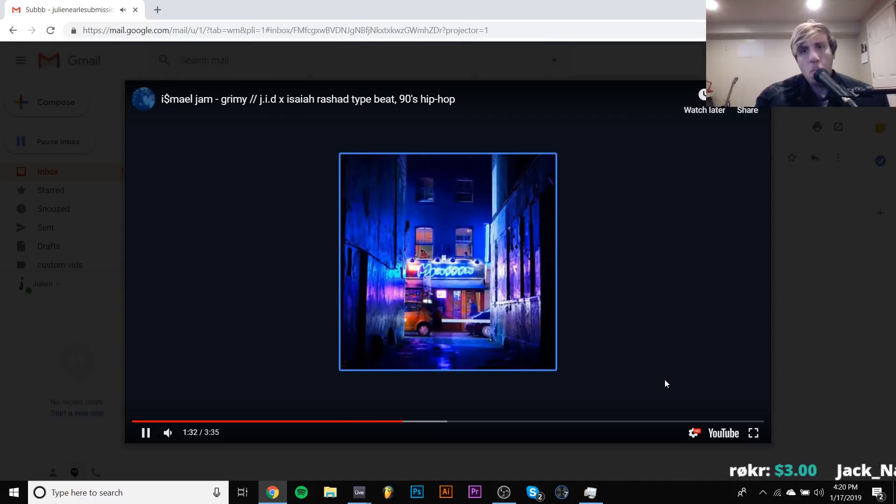
pyautogui.click(824, 348)
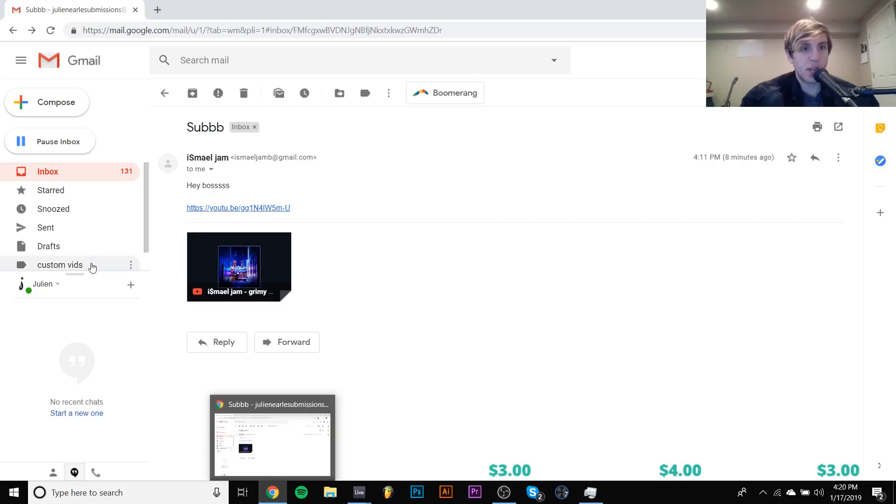
# Go back to the inbox, open the "track feedback" email and follow its SoundCloud link
pyautogui.click(89, 169)
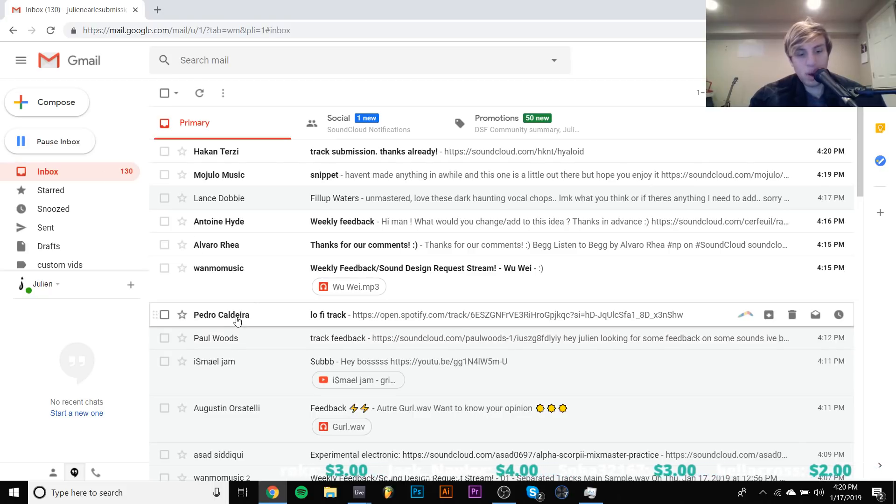
pyautogui.click(224, 336)
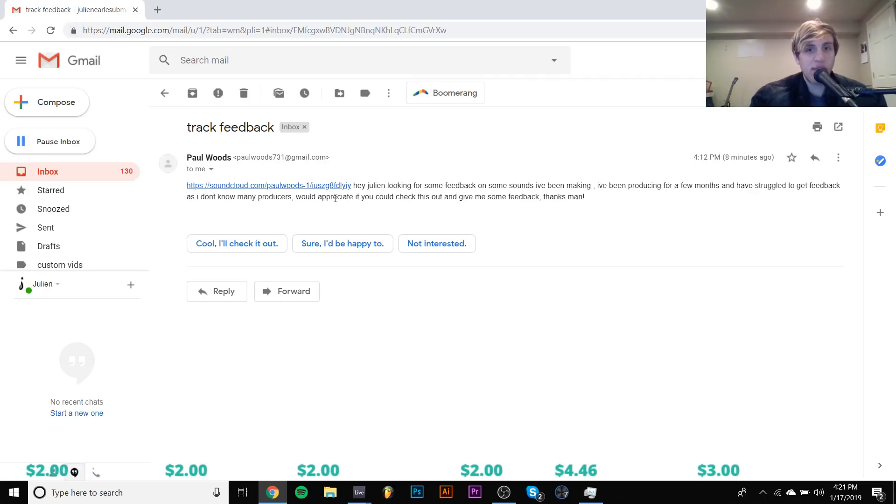
pyautogui.click(313, 185)
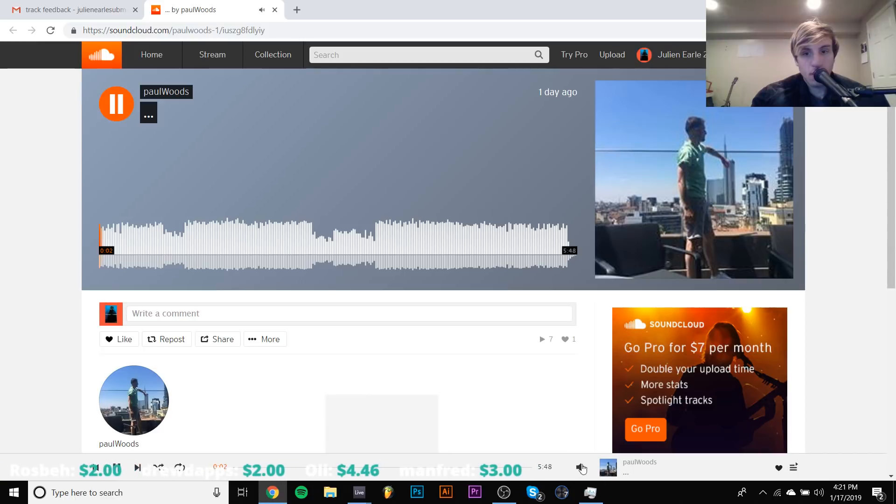
# Sample the SoundCloud track from its opening section through about 1:10, 3:38 and near 4:38
pyautogui.click(131, 239)
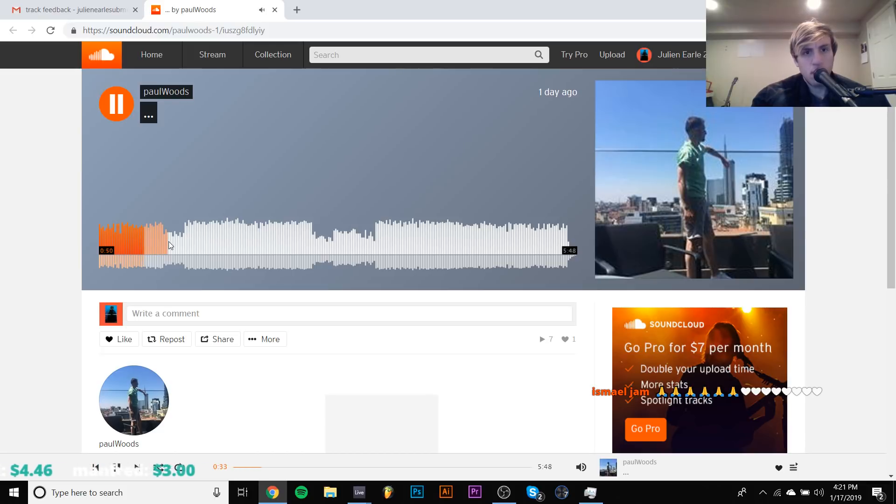
pyautogui.press('space')
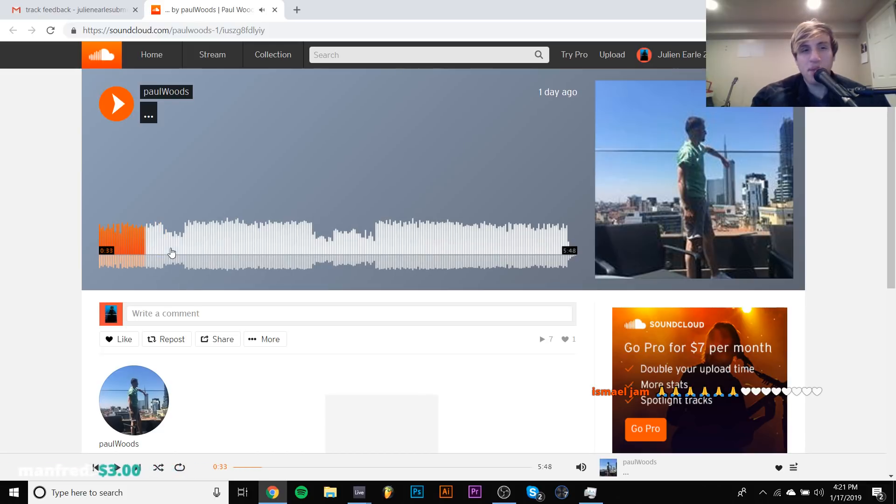
pyautogui.click(172, 253)
pyautogui.click(196, 239)
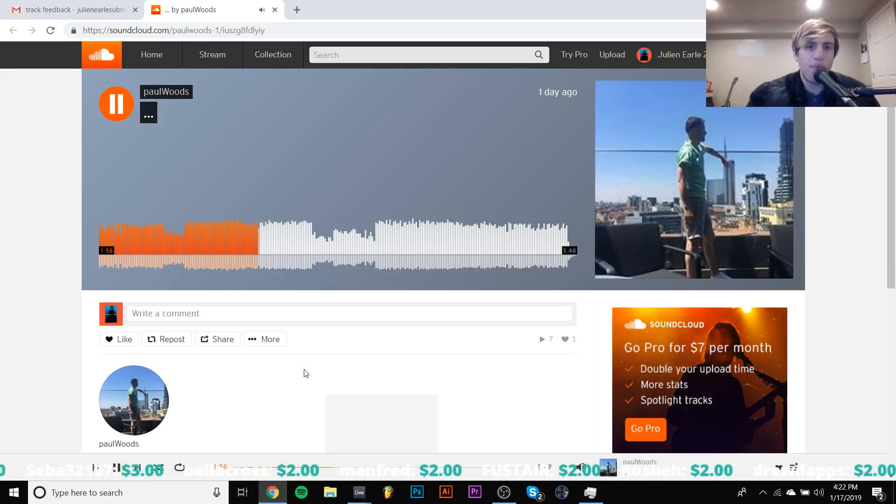
pyautogui.click(402, 254)
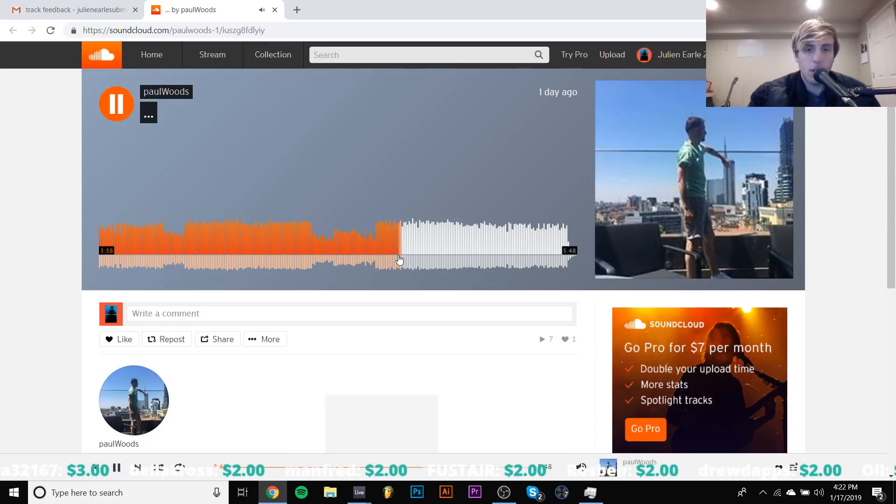
pyautogui.click(479, 253)
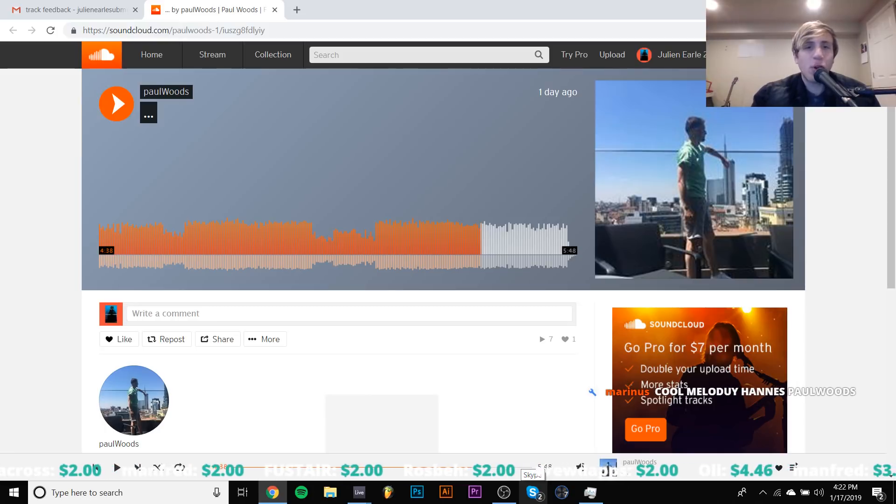
# Look over the track page's comment area, replay the track from about 1:29, and pause it
pyautogui.scroll(-3, 374, 235)
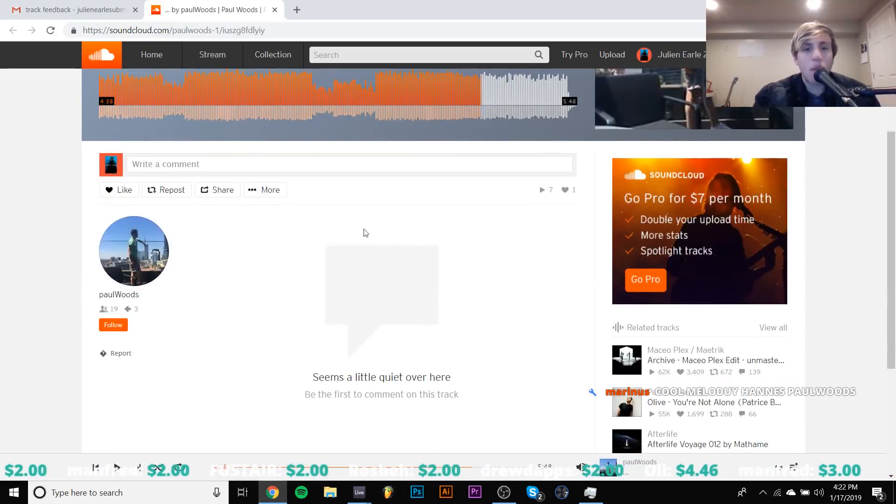
pyautogui.scroll(3, 362, 232)
pyautogui.click(392, 228)
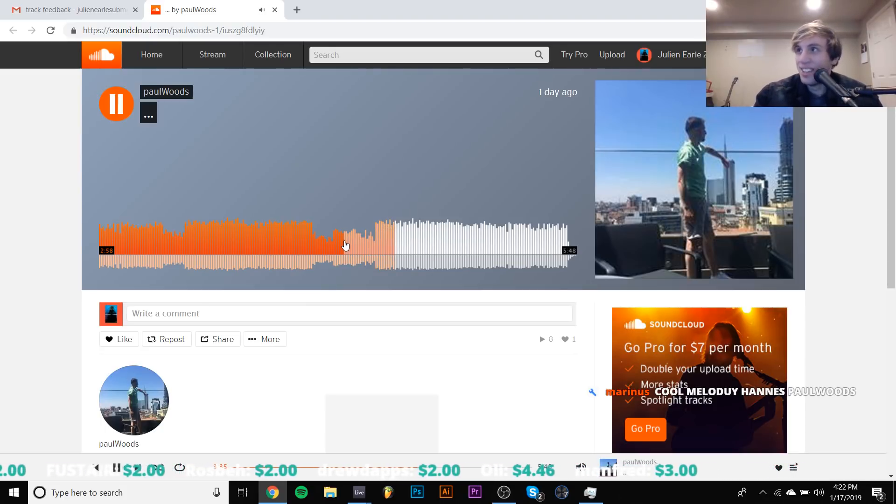
pyautogui.click(222, 230)
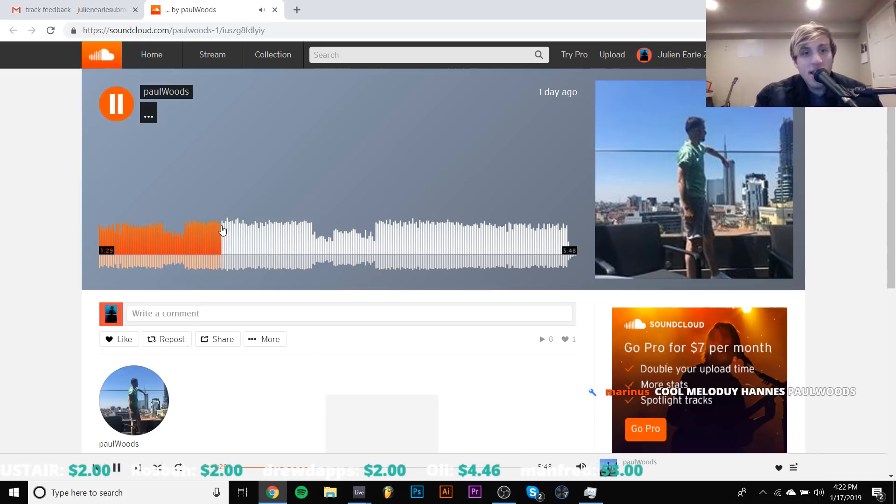
pyautogui.press('space')
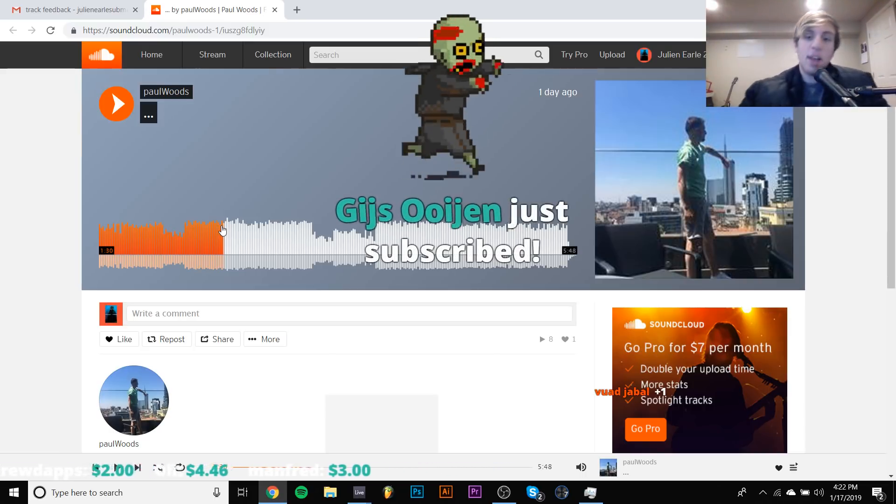
# Switch to OBS to check the stream, and return to the SoundCloud track in Chrome
pyautogui.click(504, 492)
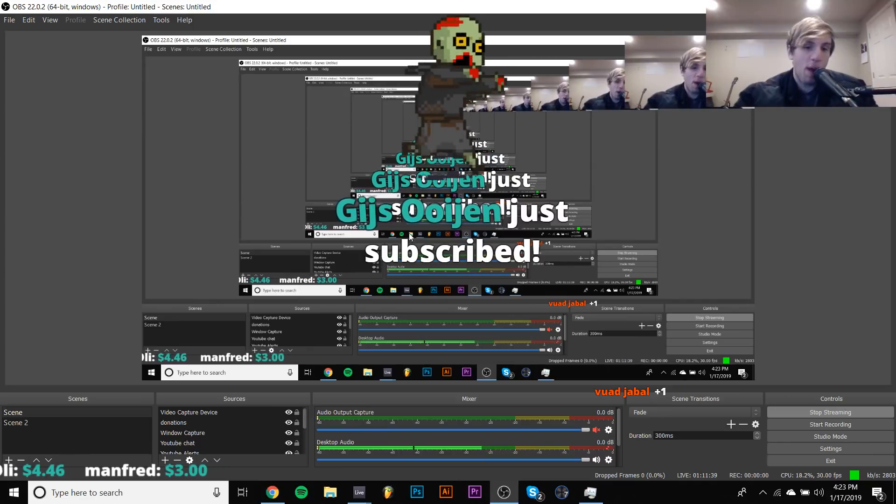
pyautogui.click(272, 495)
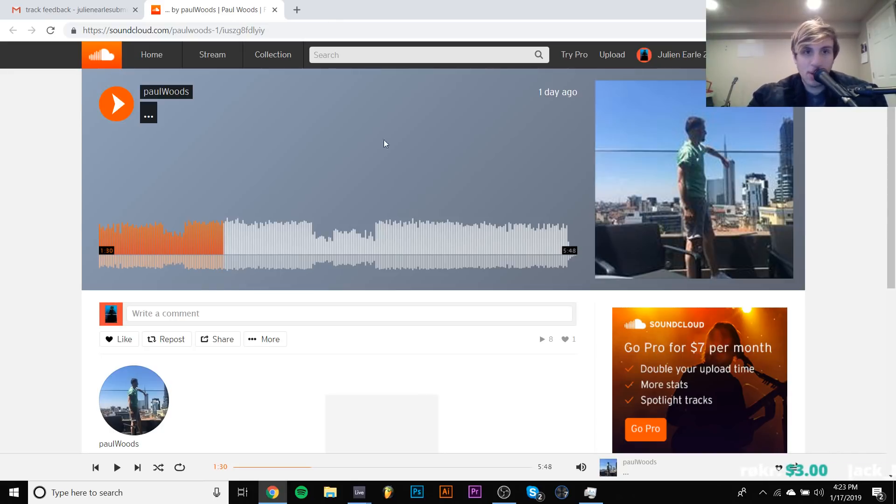
# Play a few more seconds of the SoundCloud track from 1:30 to about 1:36, stopping in between
pyautogui.press('space')
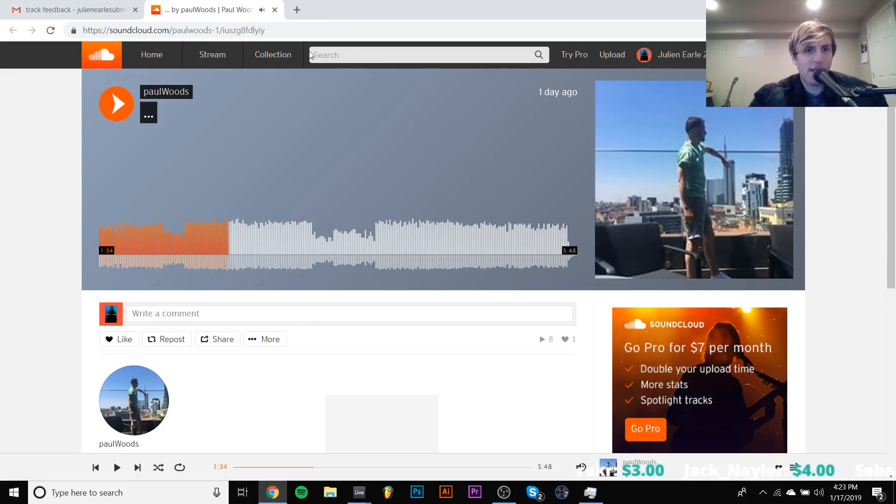
pyautogui.press('space')
pyautogui.press('space')
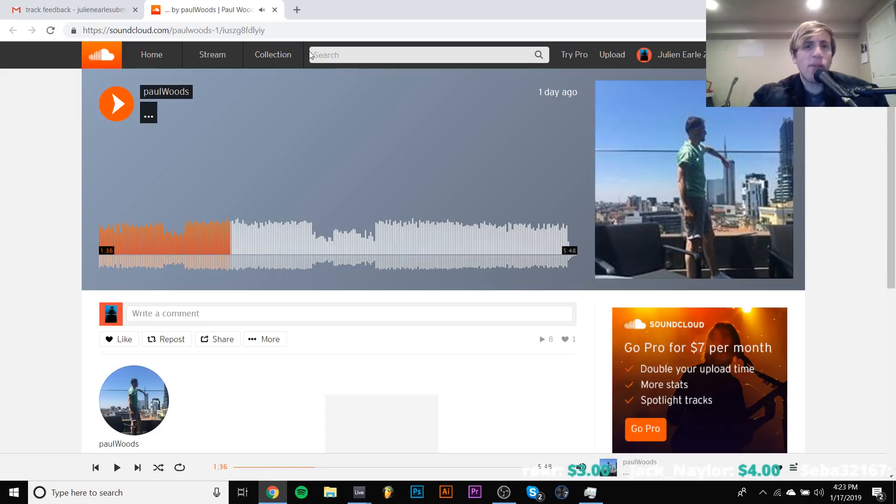
# Close the SoundCloud track and, from the inbox, open the "lo fi track" email's Spotify link
pyautogui.click(274, 10)
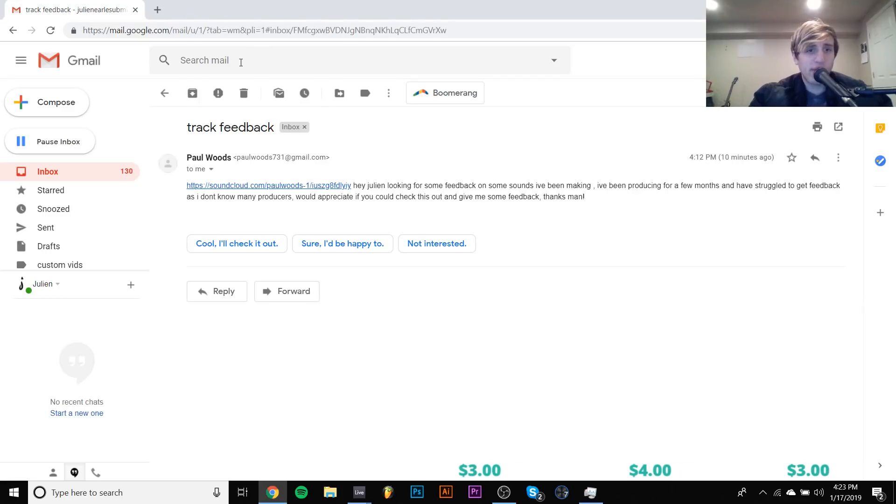
pyautogui.click(165, 93)
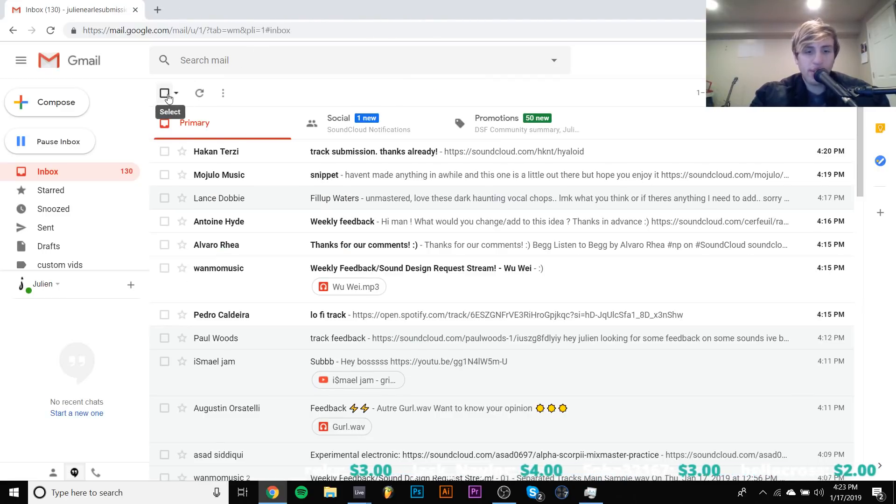
pyautogui.click(221, 315)
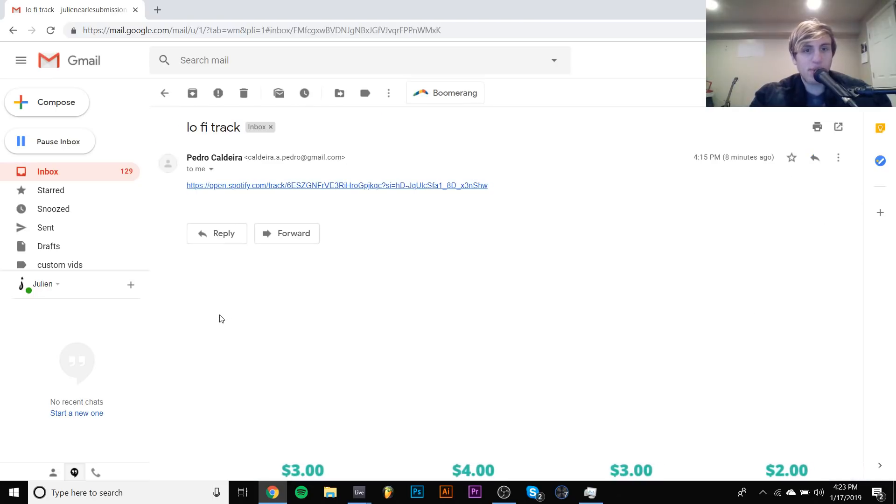
pyautogui.click(255, 186)
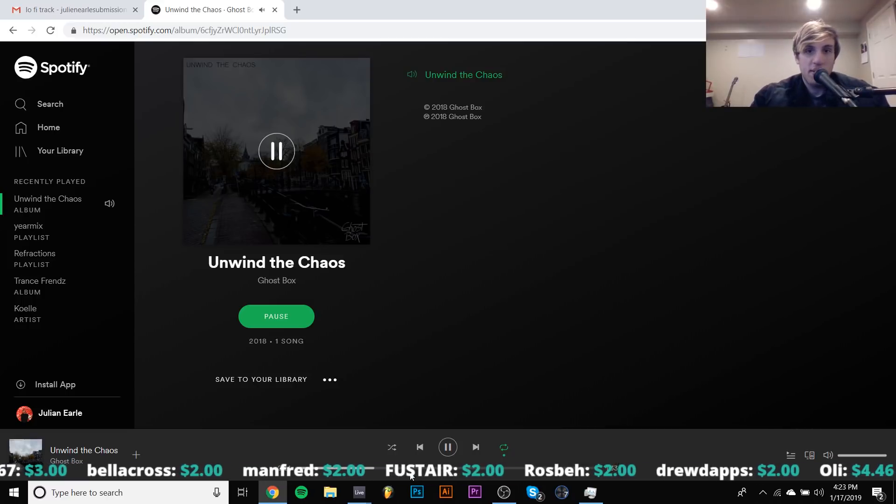
# Sample "Unwind the Chaos" on Spotify from its middle section to 1:12 and from about 1:21, pausing in between
pyautogui.click(420, 469)
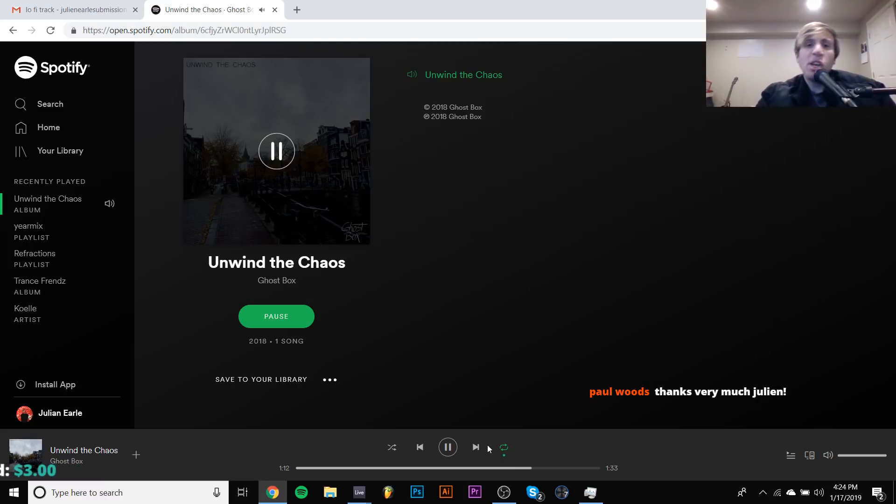
pyautogui.press('space')
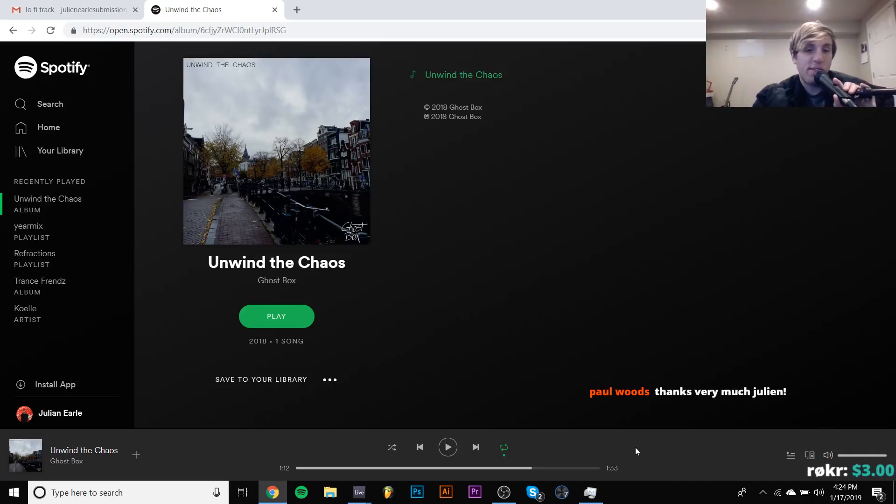
pyautogui.press('space')
pyautogui.click(564, 468)
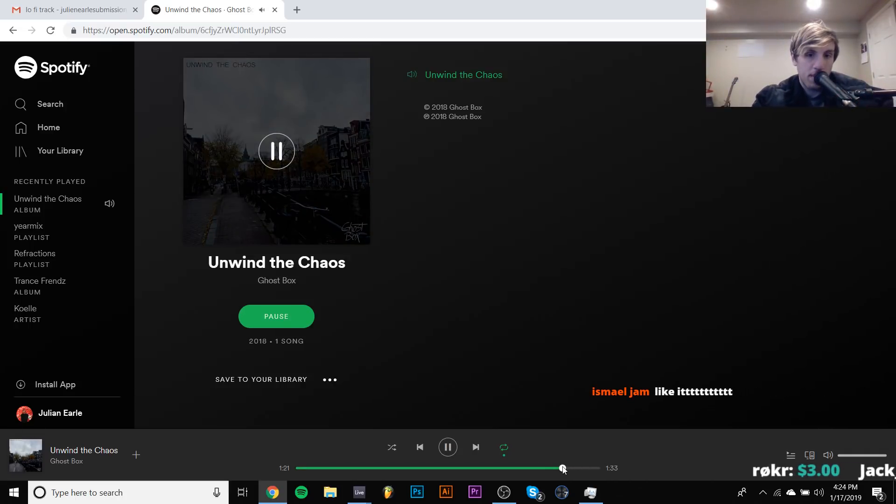
pyautogui.press('space')
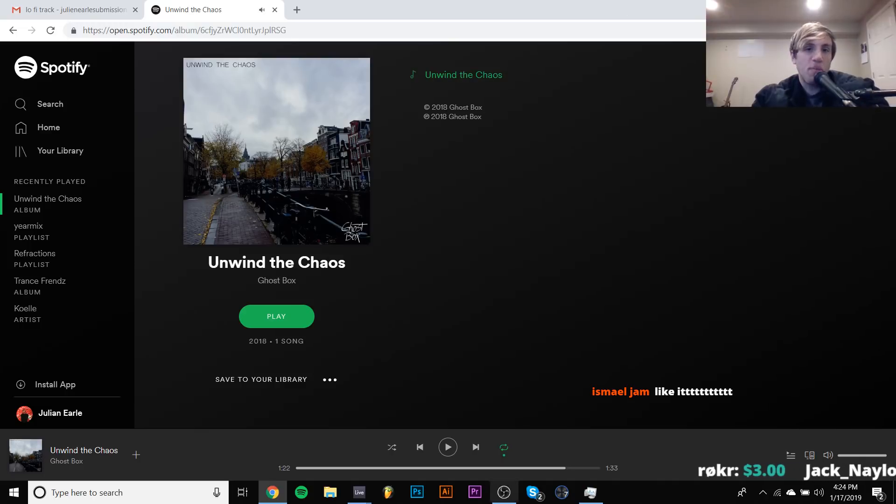
pyautogui.moveTo(504, 492)
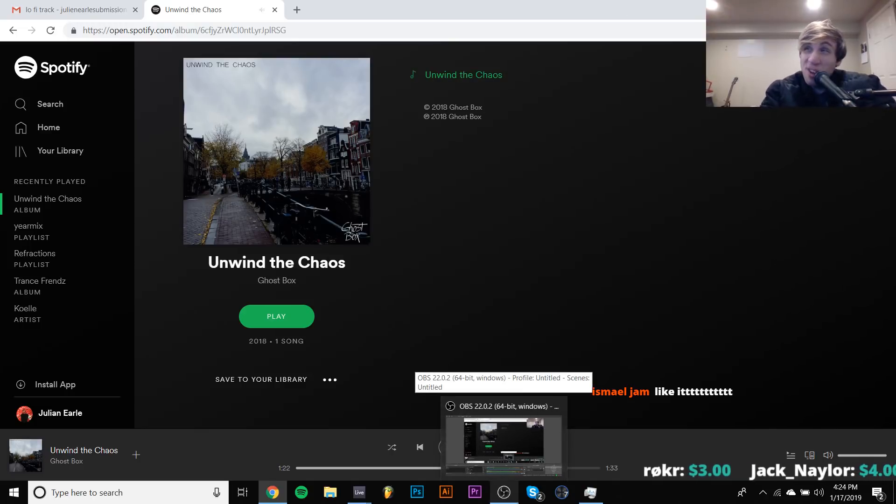
pyautogui.press('space')
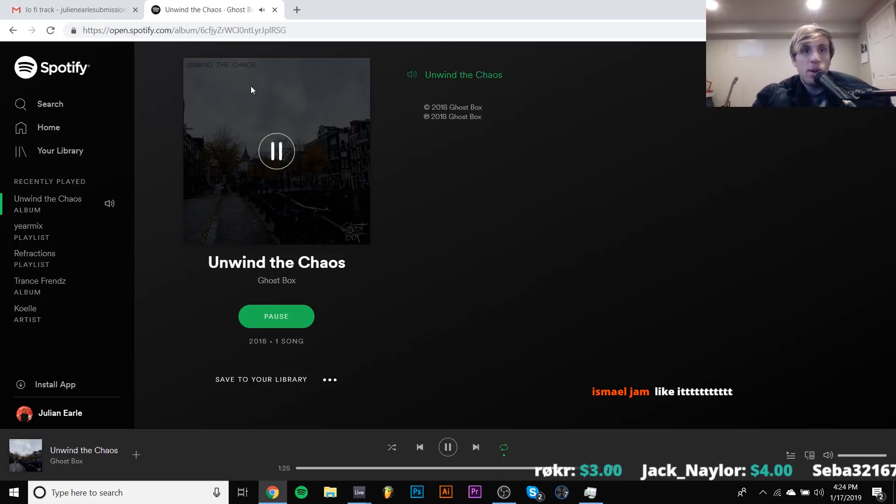
# Close the Spotify track and, from the inbox, open the SoundCloud link in the email with the re-uploaded full version
pyautogui.click(275, 9)
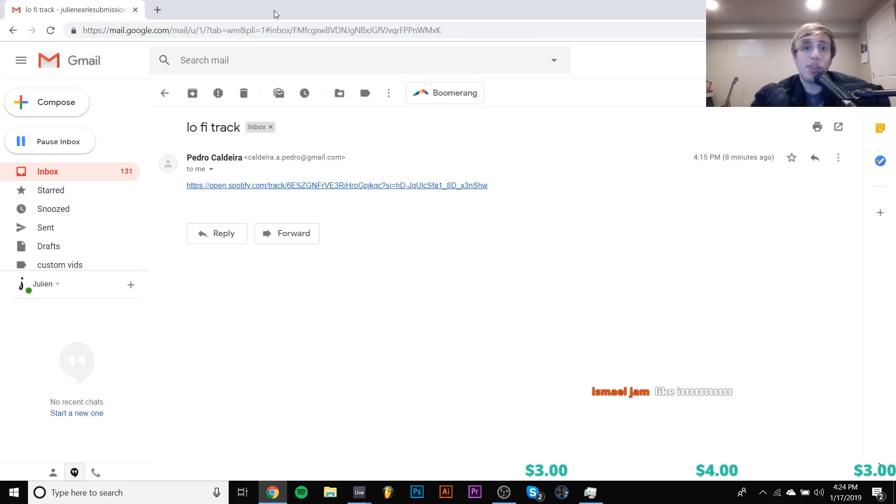
pyautogui.click(170, 95)
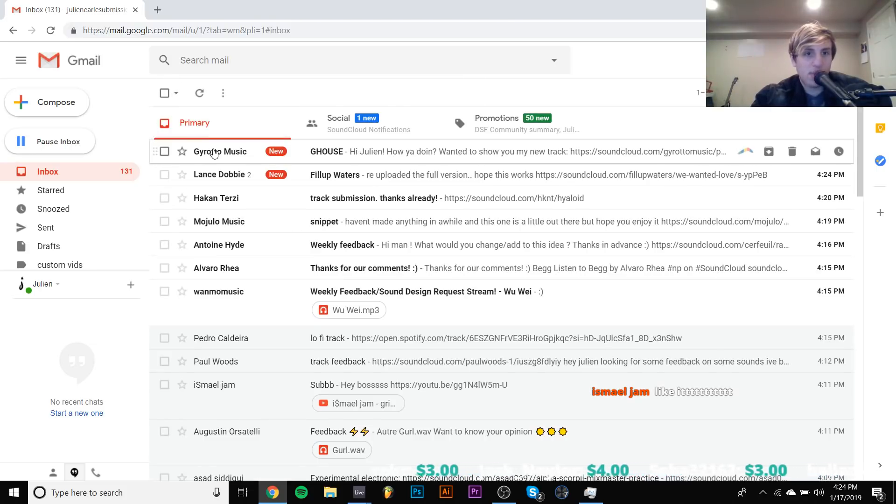
pyautogui.moveTo(201, 150)
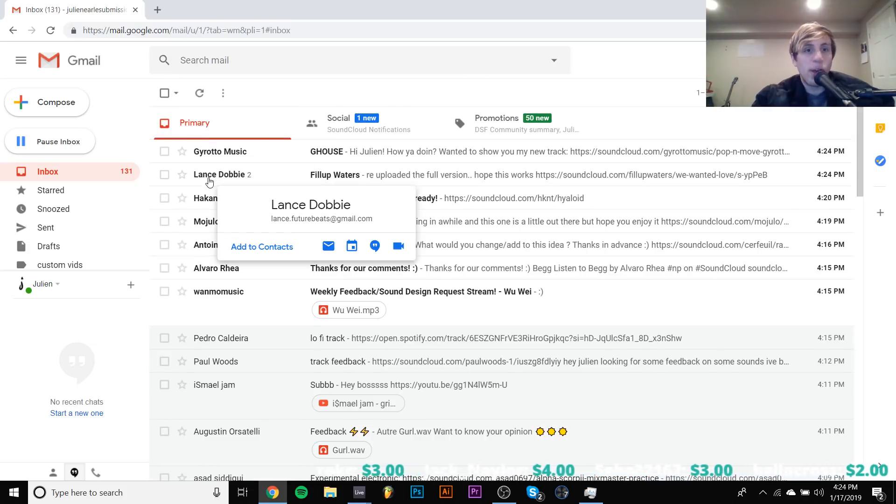
pyautogui.click(216, 178)
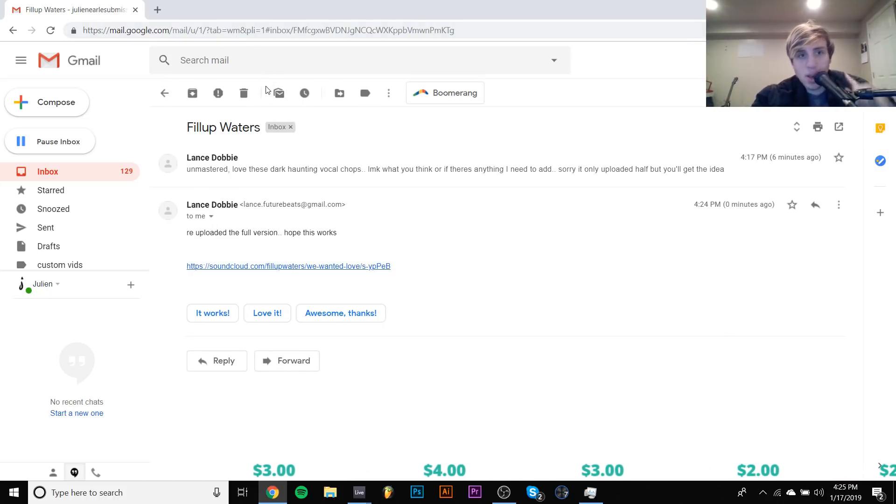
pyautogui.click(282, 267)
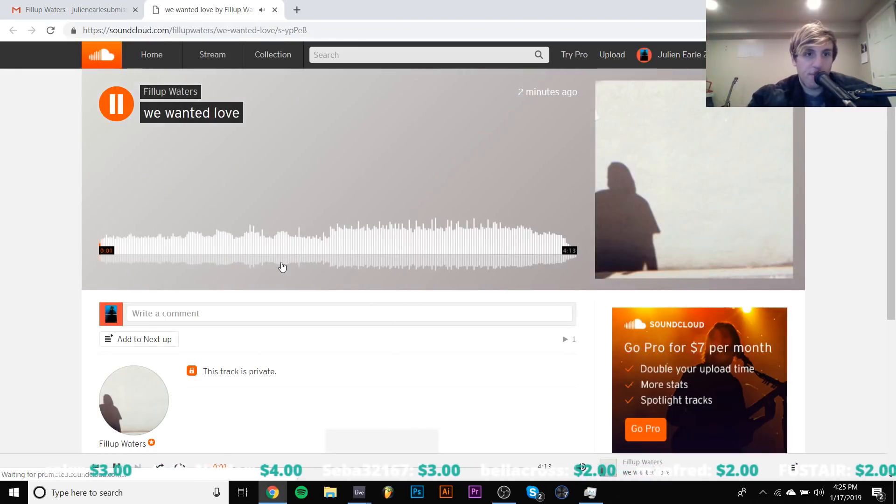
# Listen to "we wanted love" from about 0:42, pausing briefly around 1:42 and resuming playback
pyautogui.click(180, 251)
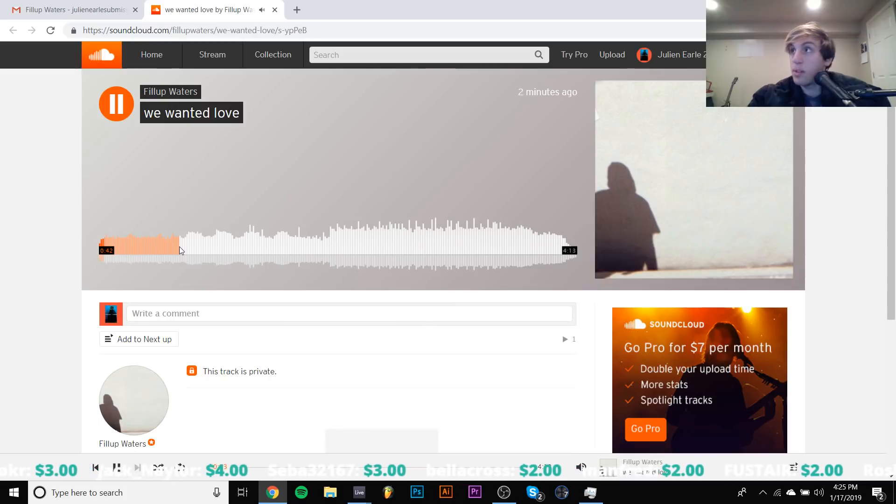
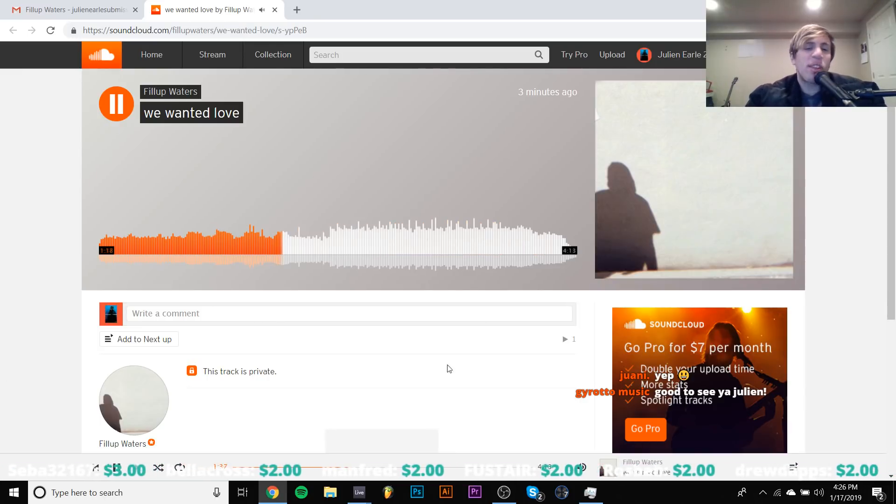
pyautogui.press('space')
pyautogui.press('space')
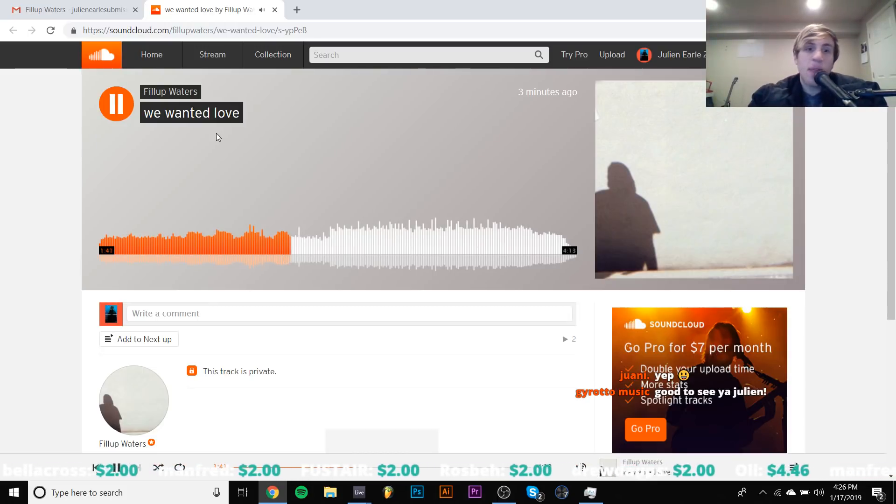
pyautogui.press('space')
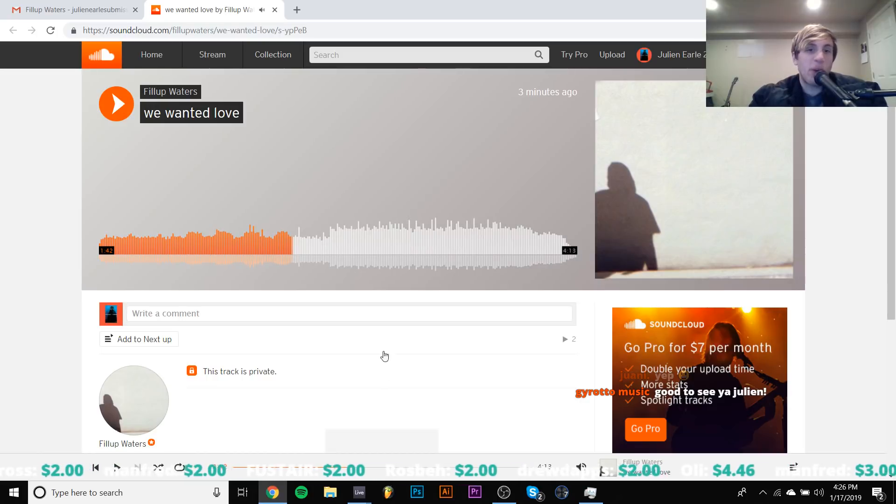
pyautogui.press('space')
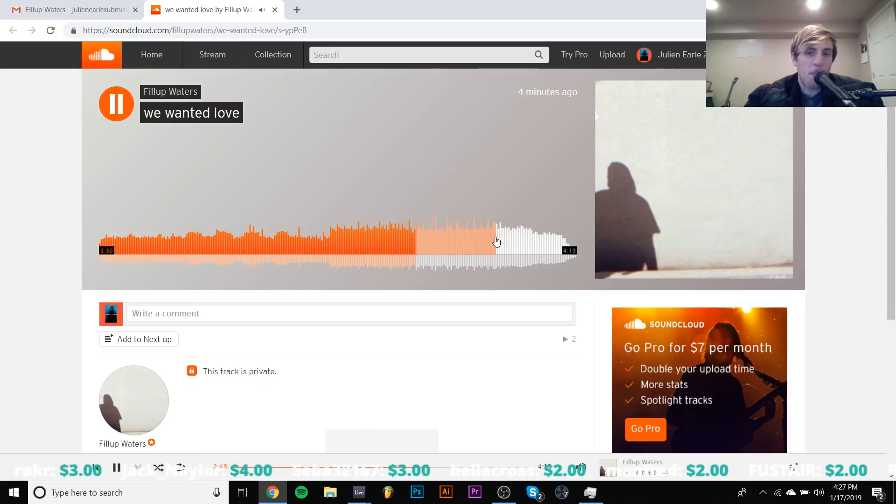
# Replay "we wanted love" from about 3:22 several times with a pause, and jump ahead to about 3:53
pyautogui.click(482, 247)
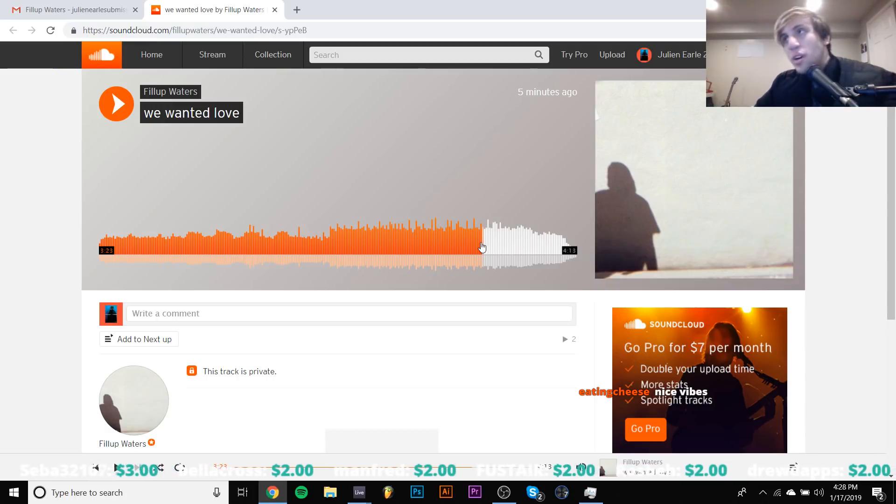
pyautogui.click(483, 246)
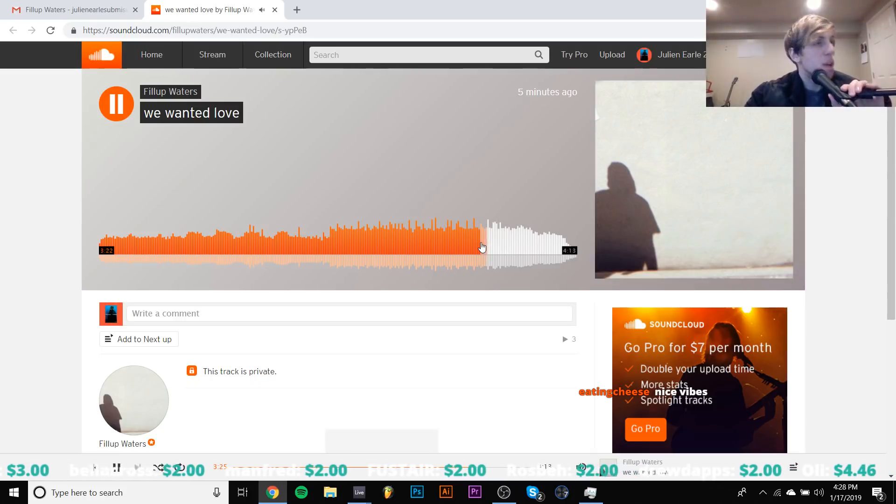
pyautogui.press('space')
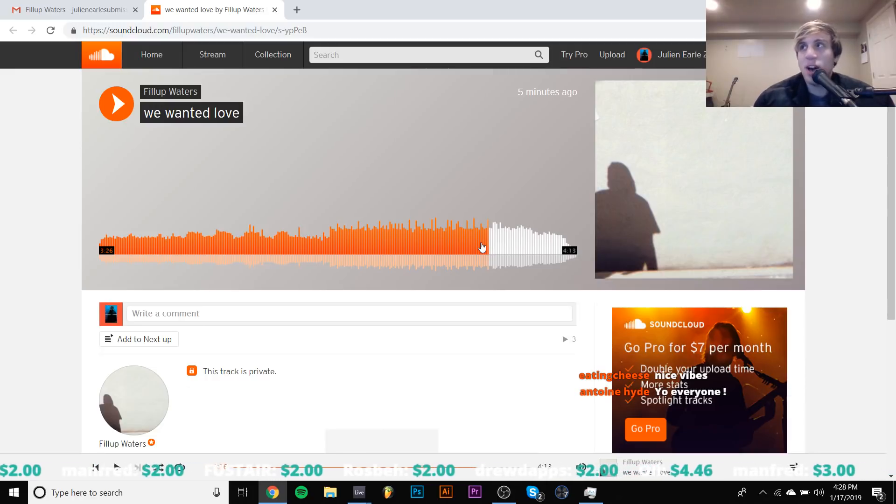
pyautogui.click(482, 247)
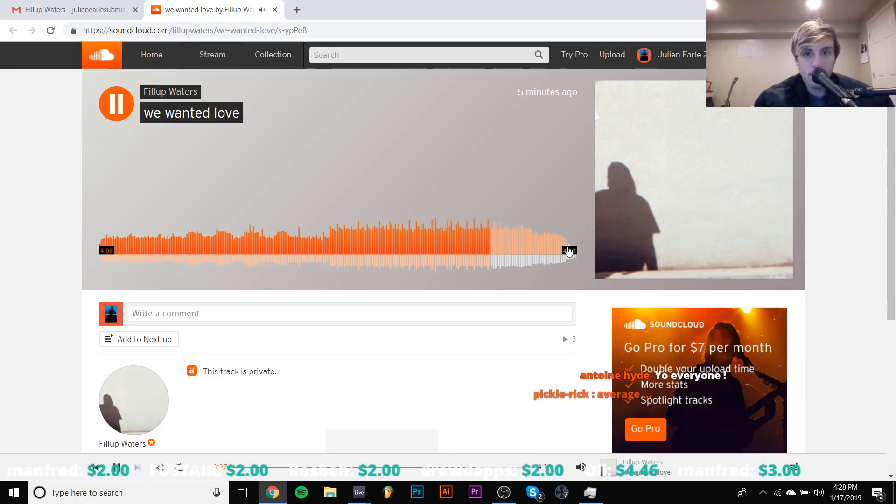
pyautogui.click(537, 247)
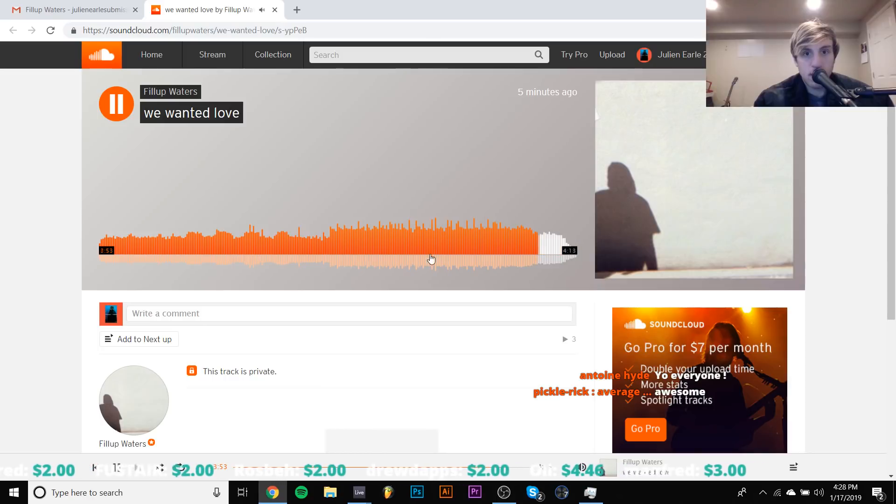
# Replay the section of "we wanted love" around 3:03 to 3:15 in short bursts, and jump back to about 2:28
pyautogui.click(435, 246)
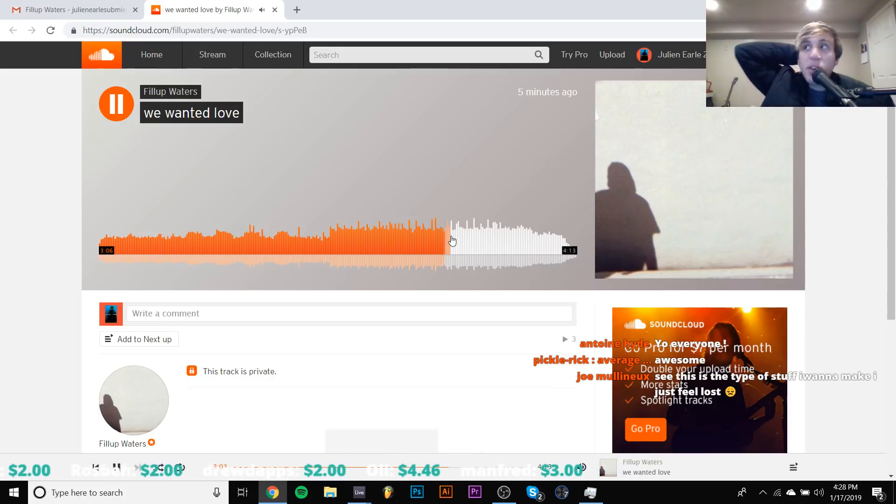
pyautogui.press('space')
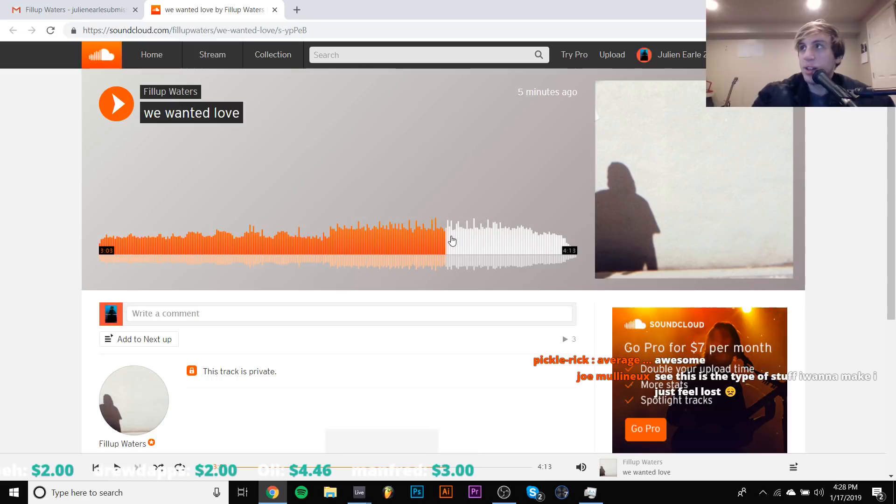
pyautogui.press('space')
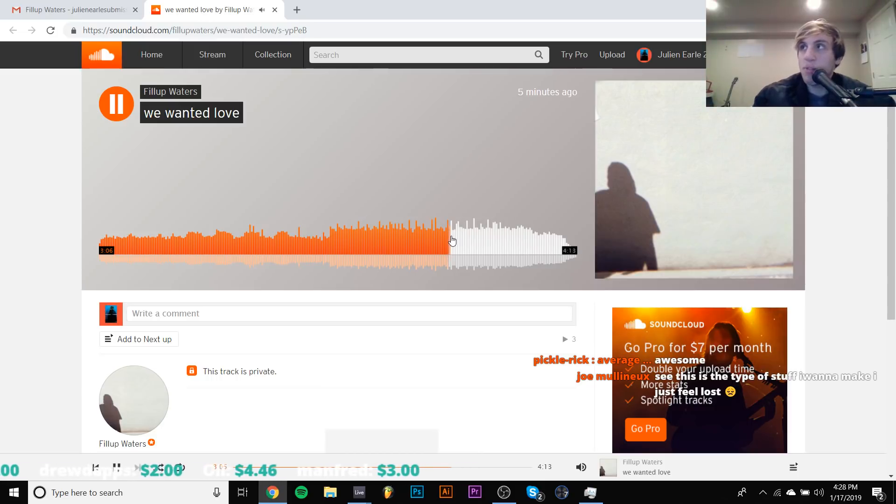
pyautogui.press('space')
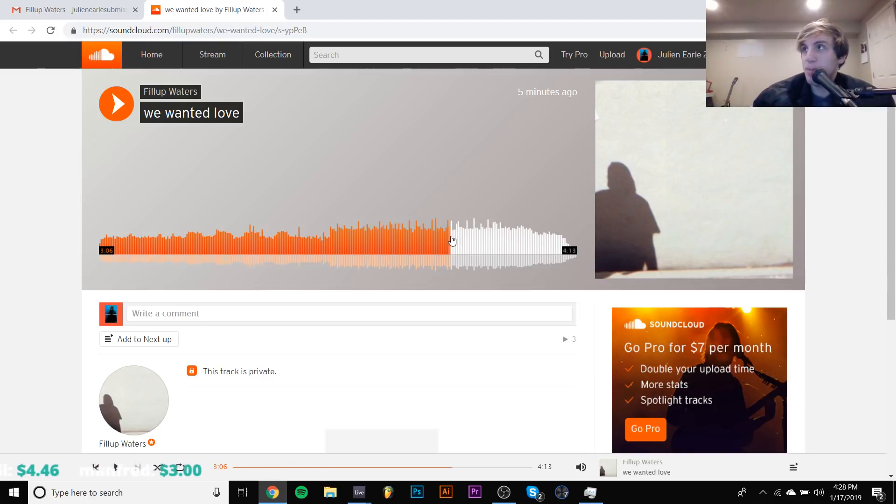
pyautogui.press('space')
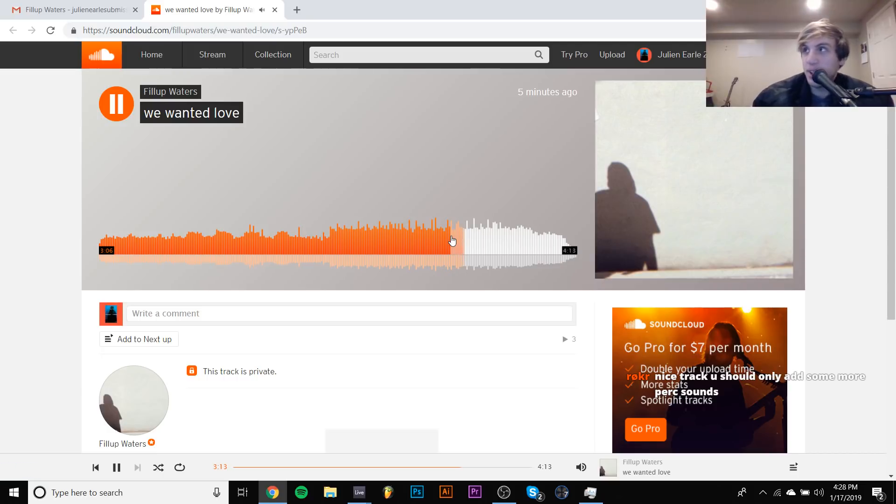
pyautogui.press('space')
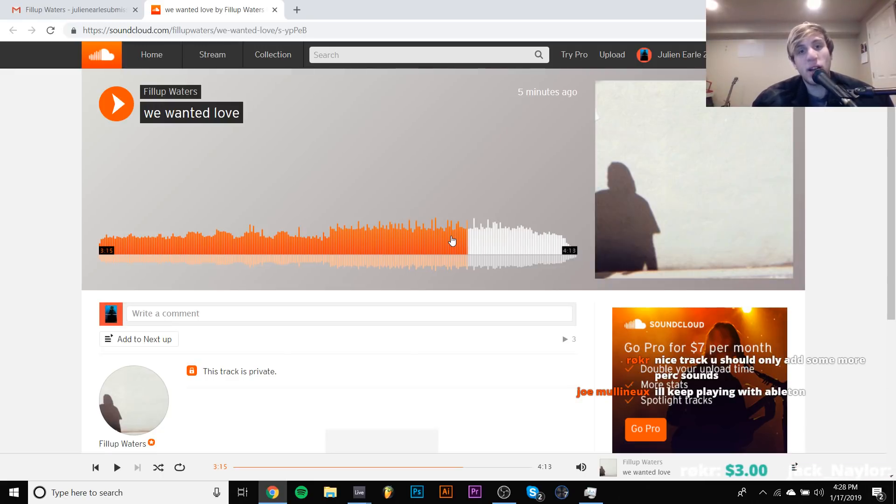
pyautogui.click(453, 241)
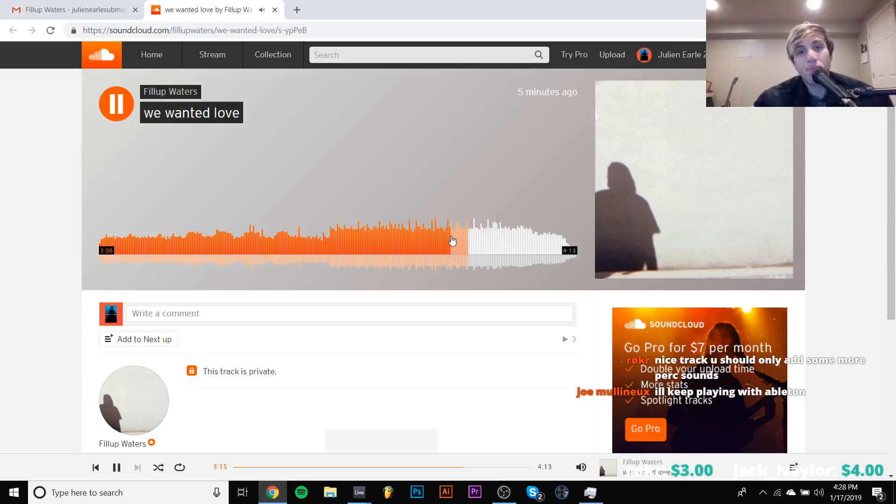
pyautogui.click(381, 243)
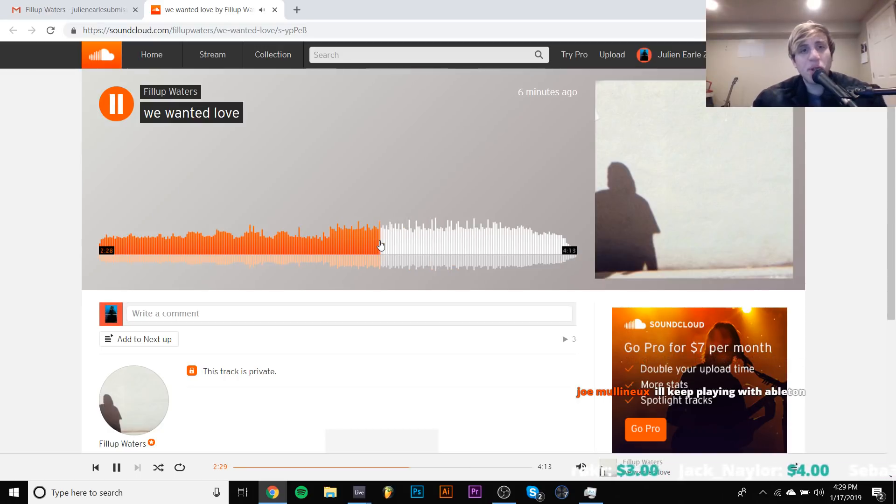
# Replay "we wanted love" from about 2:28 to 2:35 in short bursts, pausing and resuming playback several times
pyautogui.press('space')
pyautogui.press('space')
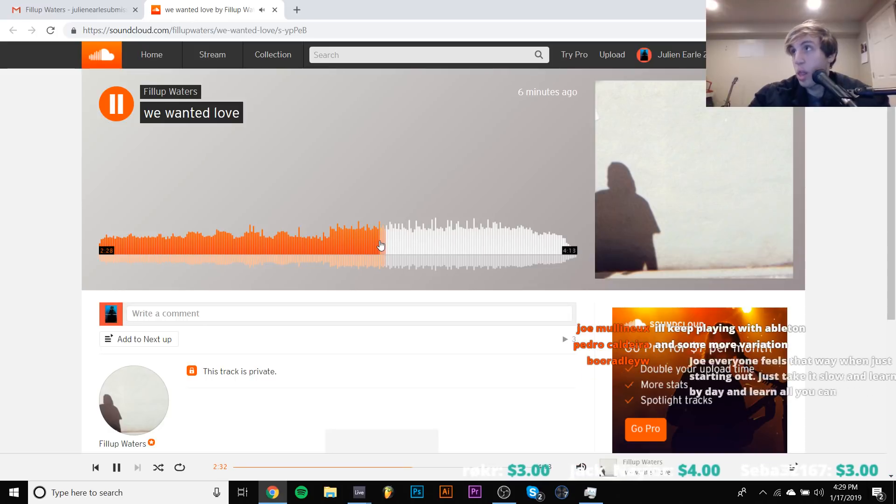
pyautogui.press('space')
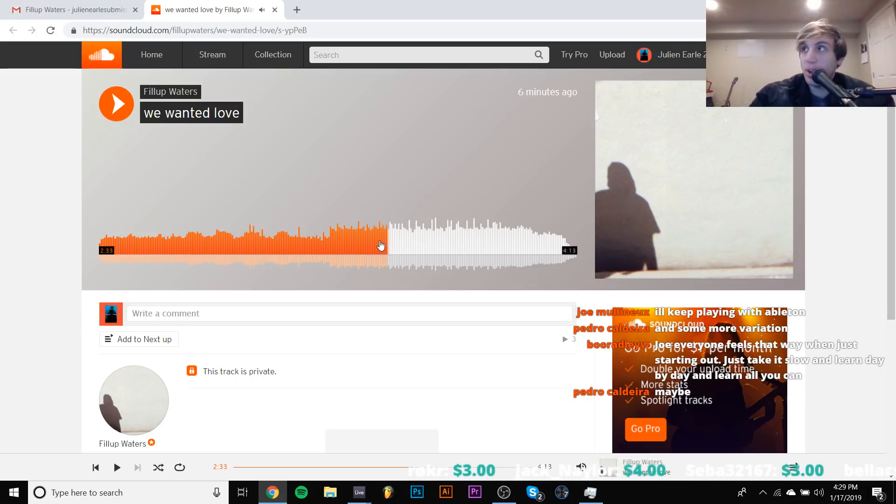
pyautogui.press('space')
pyautogui.press('space')
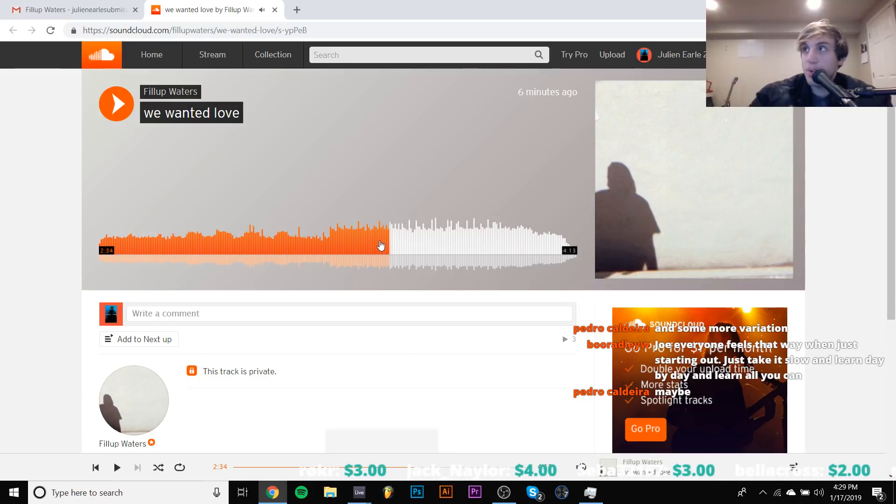
pyautogui.press('space')
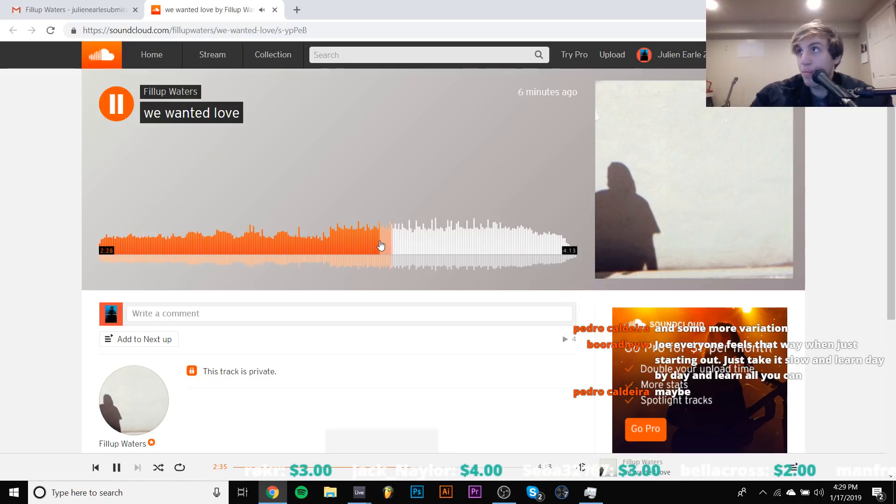
# Skip ahead in "we wanted love" to about 3:42 and on to the ending near 3:55, and pause the track
pyautogui.click(520, 258)
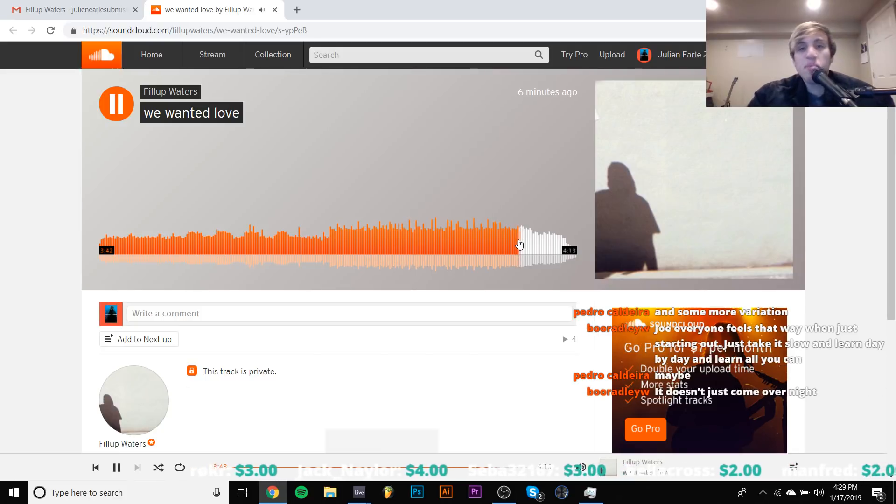
pyautogui.click(542, 270)
pyautogui.press('space')
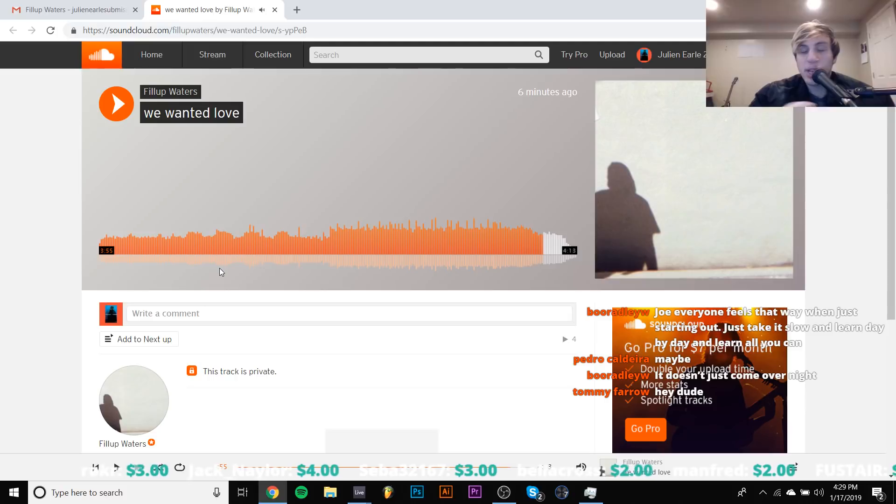
# Close the "we wanted love" page and open the first artwork attachment of the "Cover pics" email from the inbox
pyautogui.click(274, 9)
pyautogui.click(70, 172)
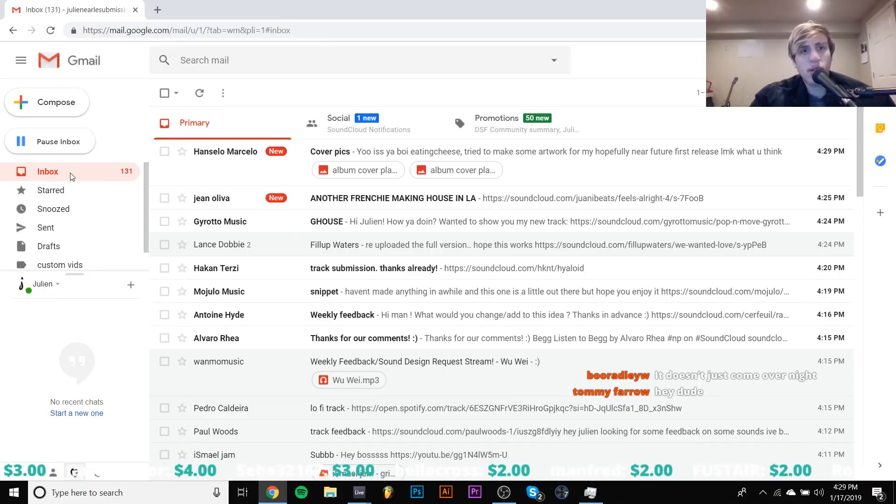
pyautogui.click(242, 165)
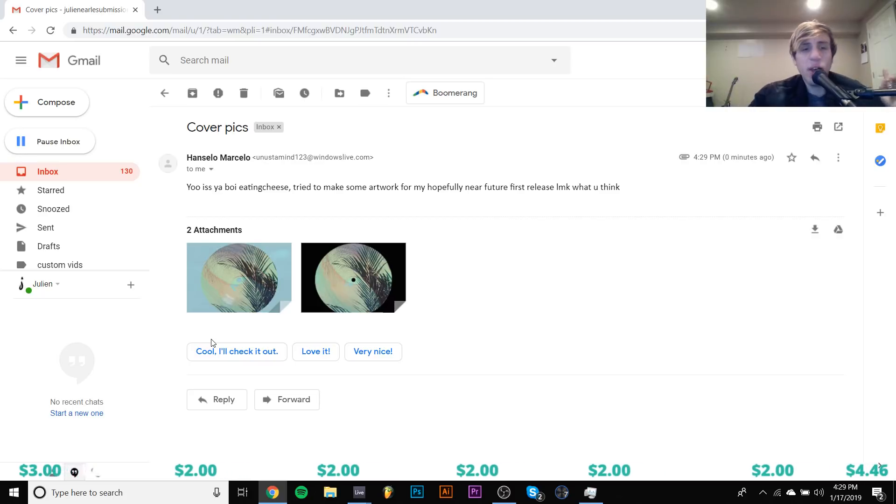
pyautogui.click(269, 265)
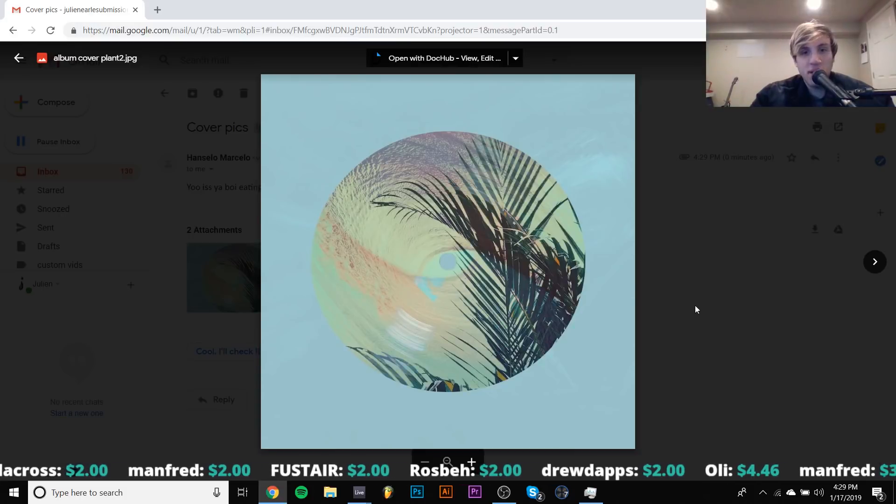
# Compare the blue and black album cover images by switching between them several times, and close the attachment preview
pyautogui.click(886, 270)
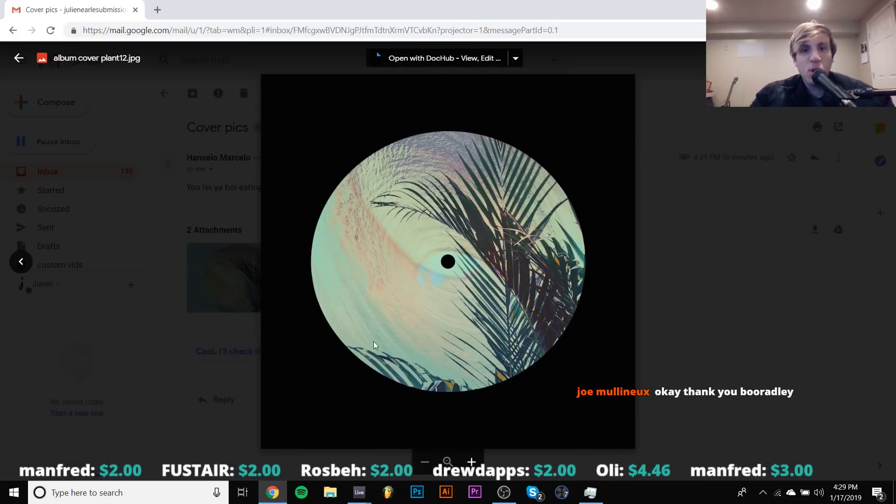
pyautogui.click(20, 262)
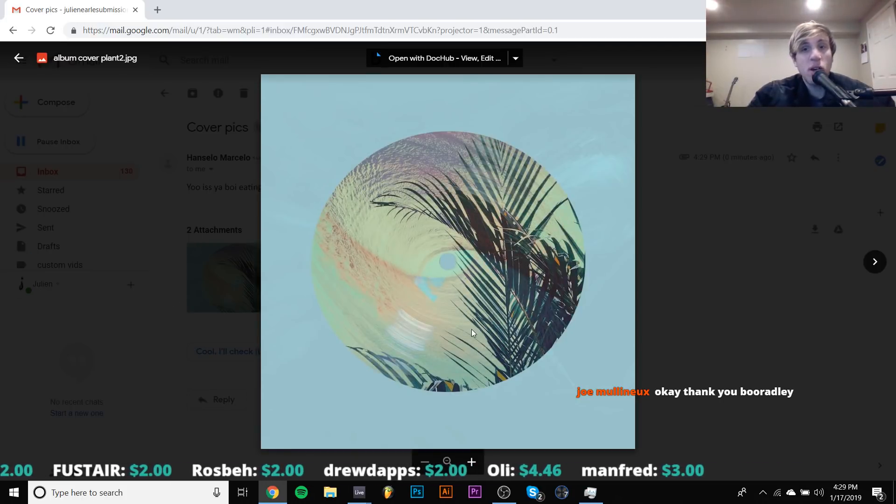
pyautogui.click(875, 261)
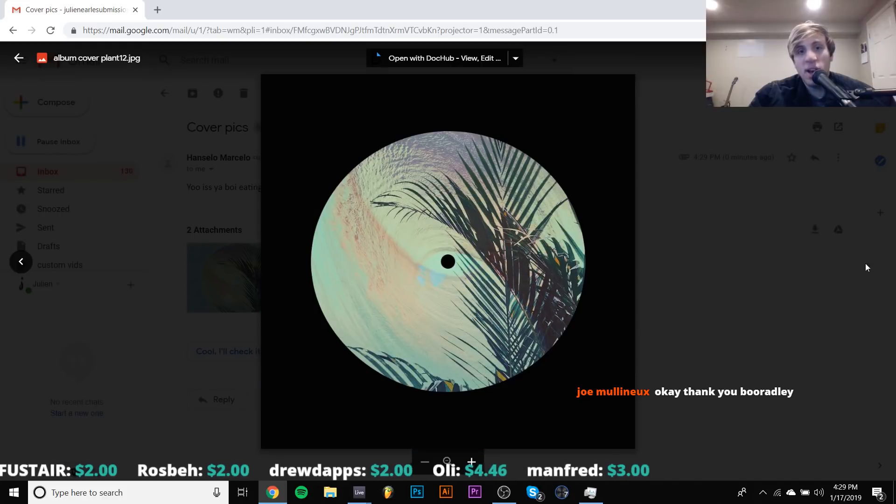
pyautogui.click(767, 285)
pyautogui.click(280, 280)
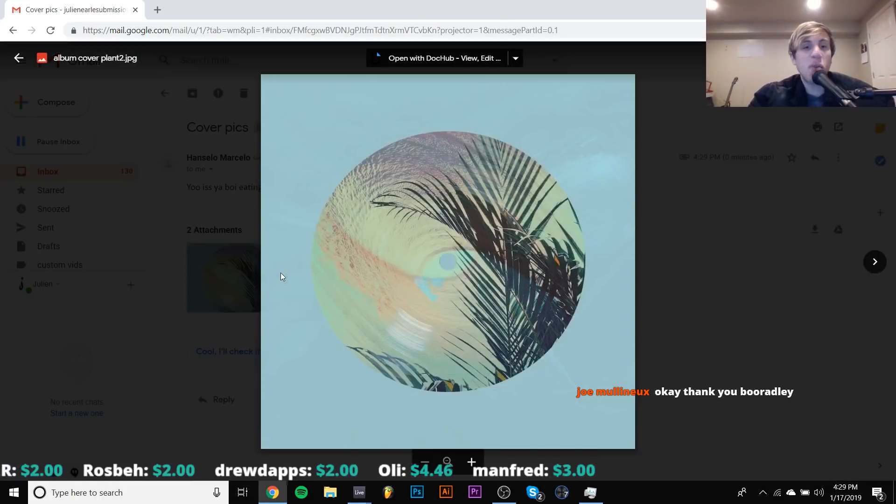
pyautogui.click(875, 261)
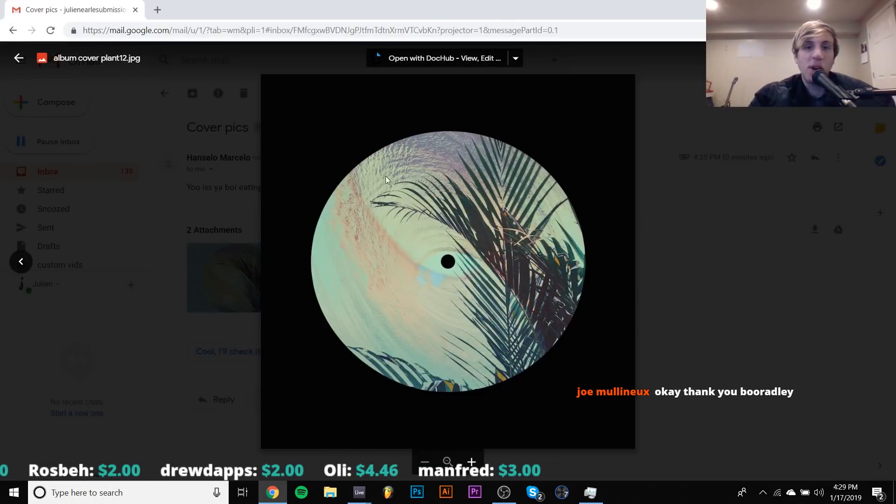
pyautogui.click(21, 262)
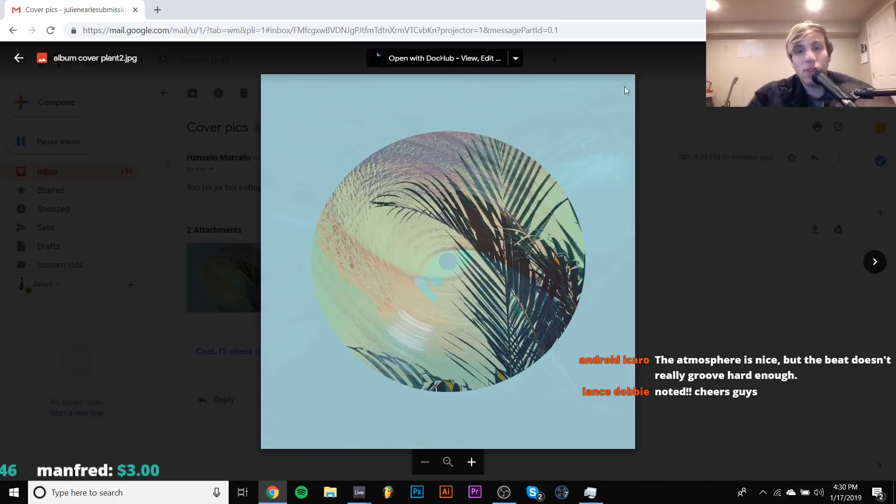
pyautogui.click(876, 262)
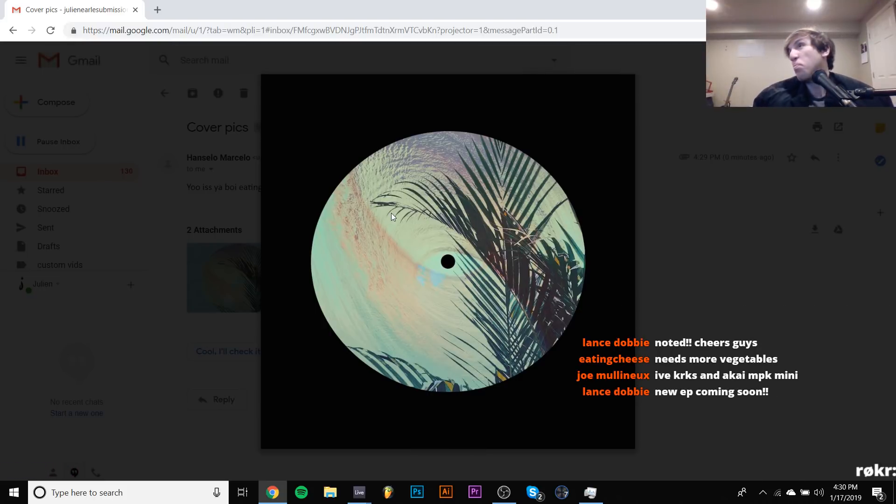
pyautogui.click(216, 204)
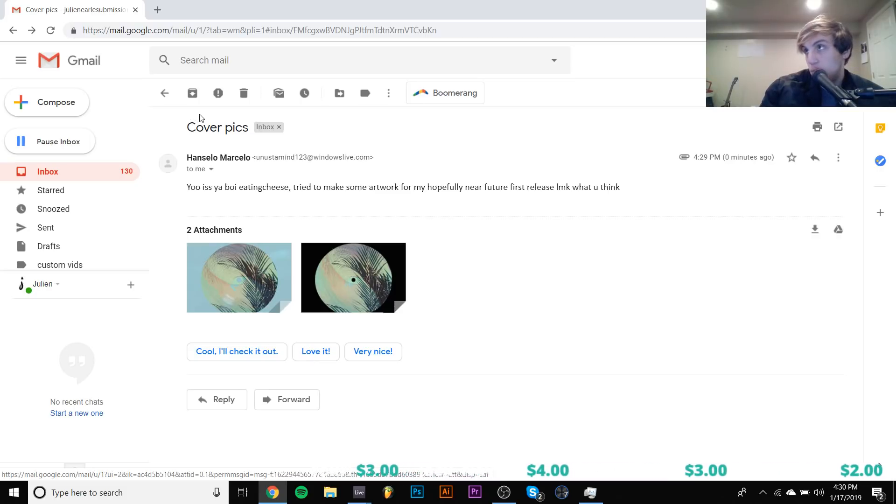
# From the inbox, open the "Begg" SoundCloud link in the "Thanks for our comments! :)" email and play the track from about 0:42
pyautogui.click(77, 177)
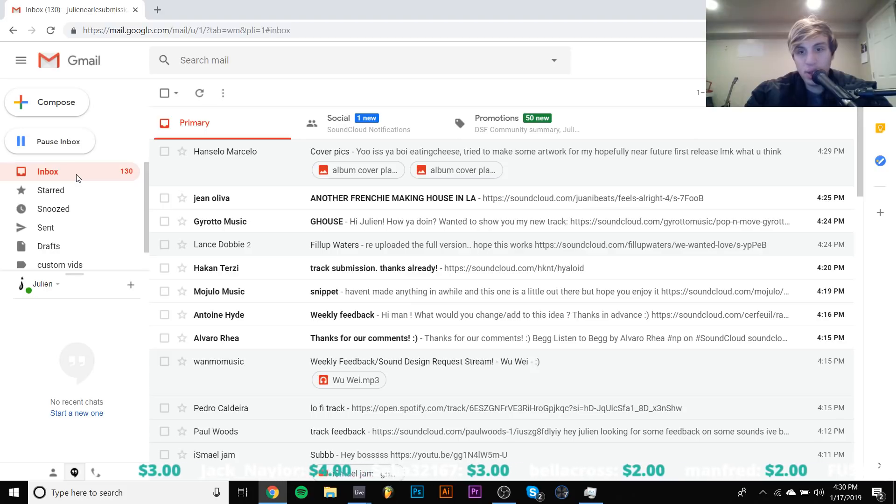
pyautogui.click(236, 343)
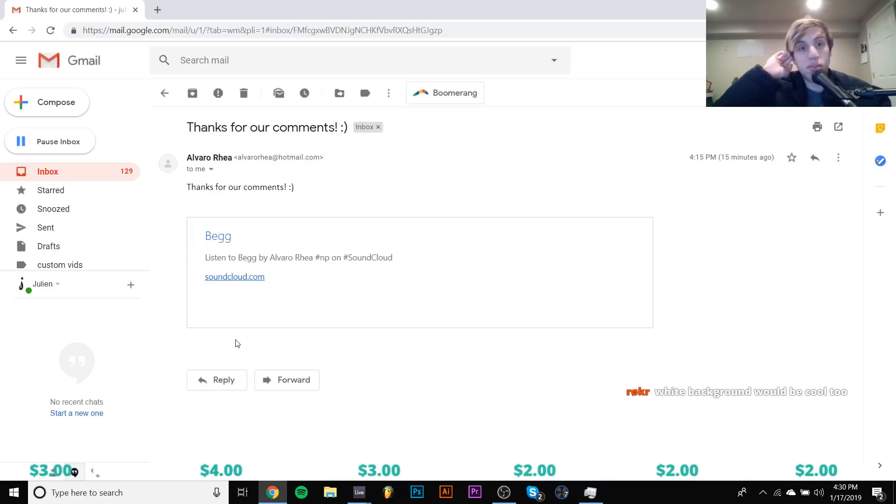
pyautogui.click(219, 236)
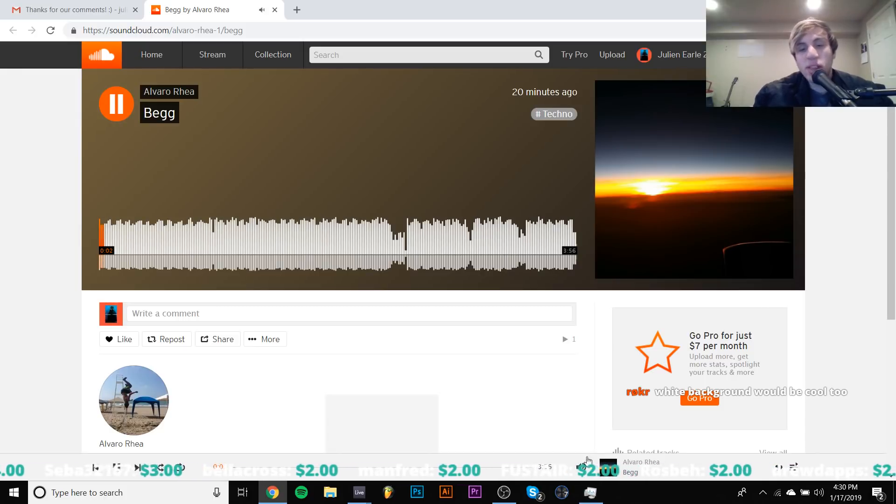
pyautogui.moveTo(583, 468)
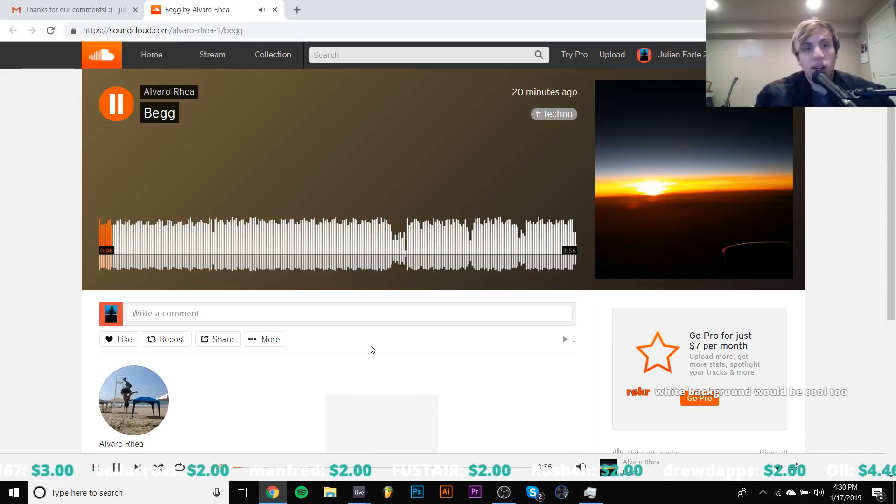
pyautogui.click(186, 238)
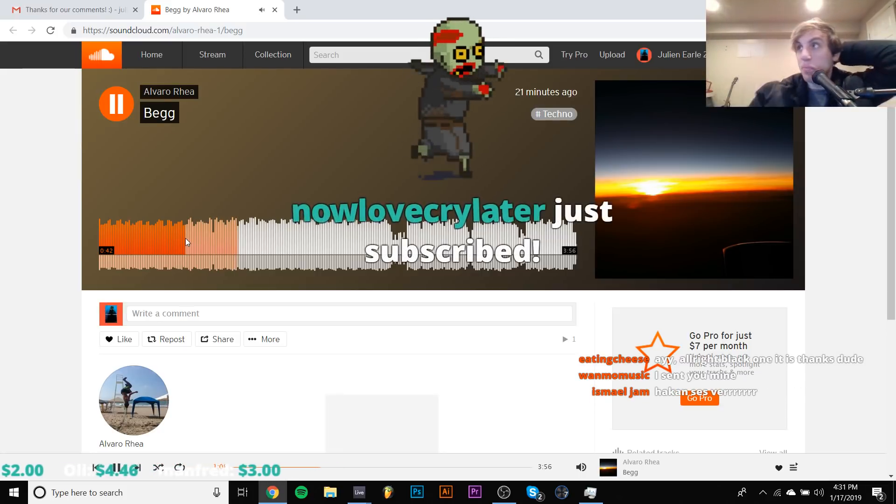
# Switch to OBS to check the stream and its audio mixer, and return to the "Begg" track in Chrome
pyautogui.click(504, 493)
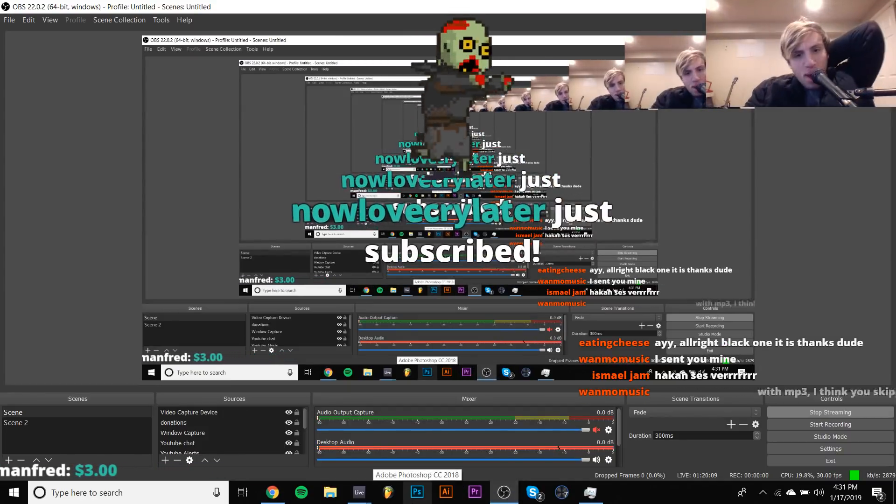
pyautogui.moveTo(359, 493)
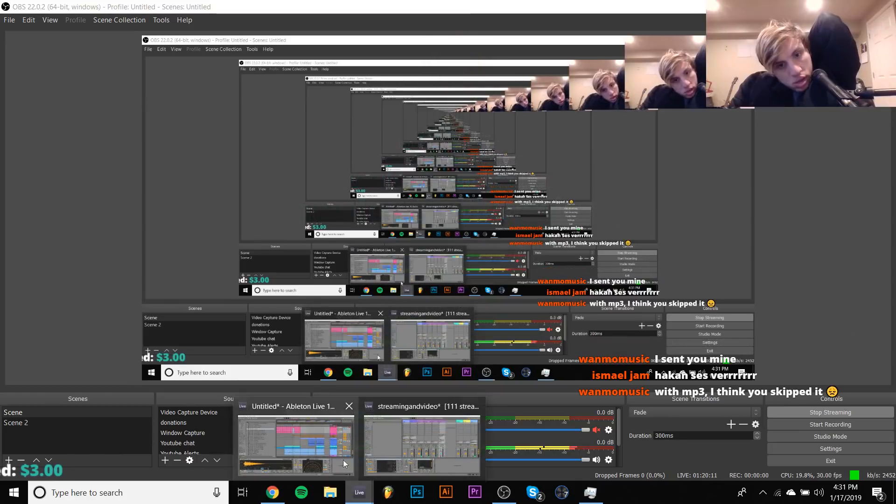
pyautogui.click(273, 492)
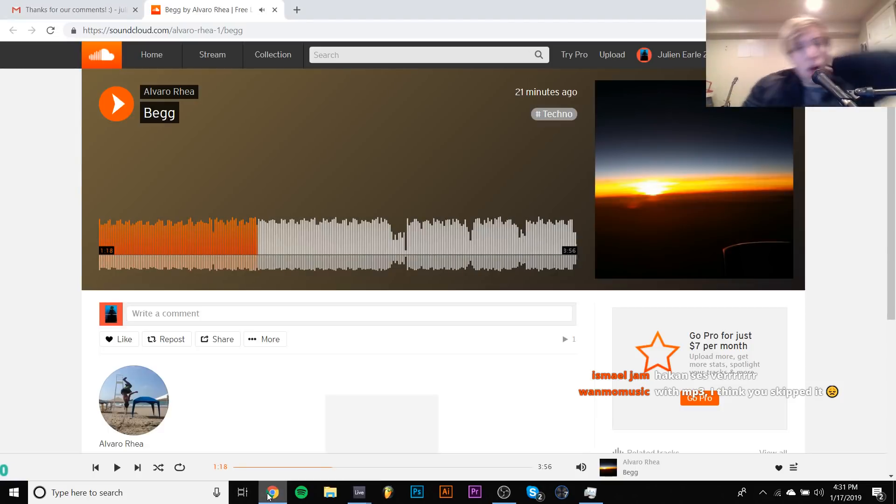
# Listen to "Begg" from about 1:55 to 2:03, pausing and resuming playback along the way
pyautogui.click(333, 239)
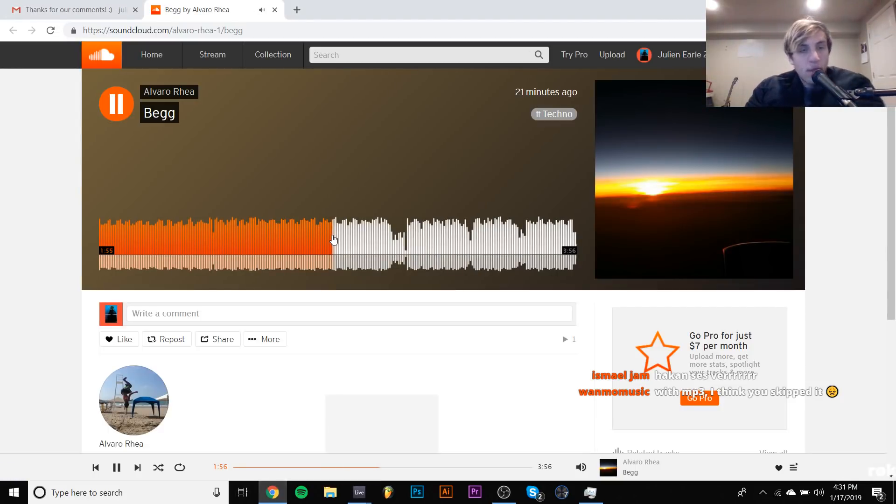
pyautogui.press('space')
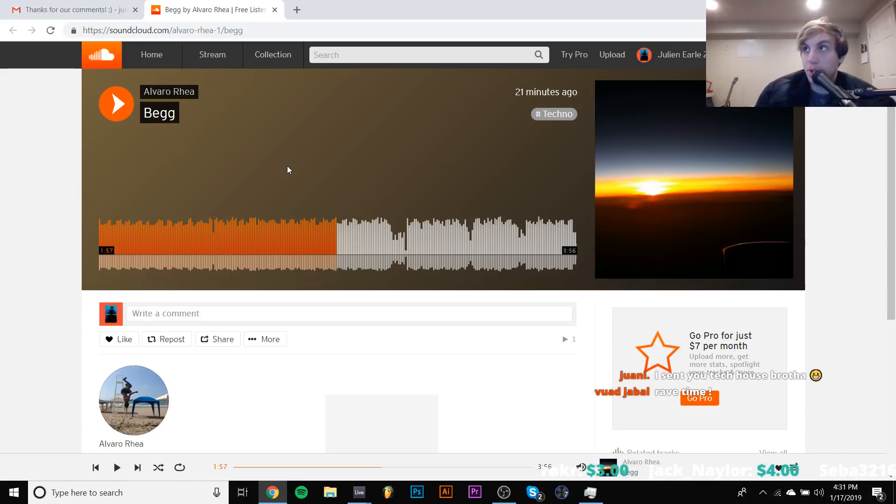
pyautogui.press('space')
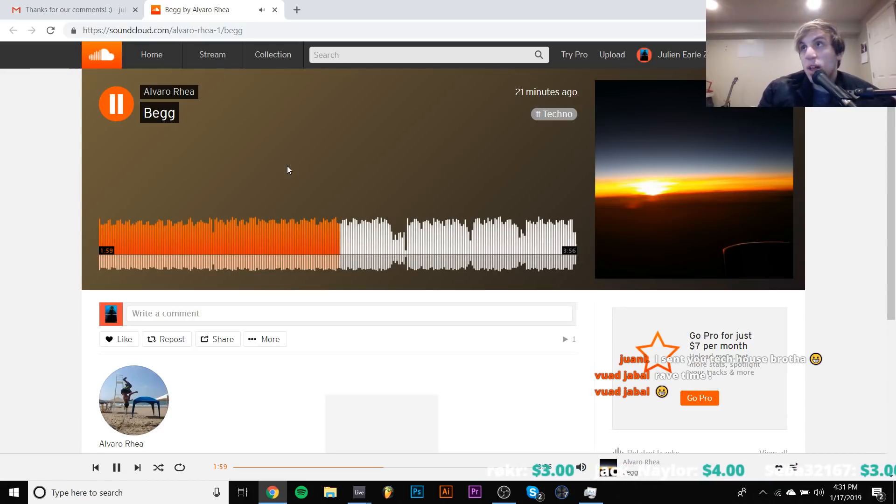
pyautogui.press('space')
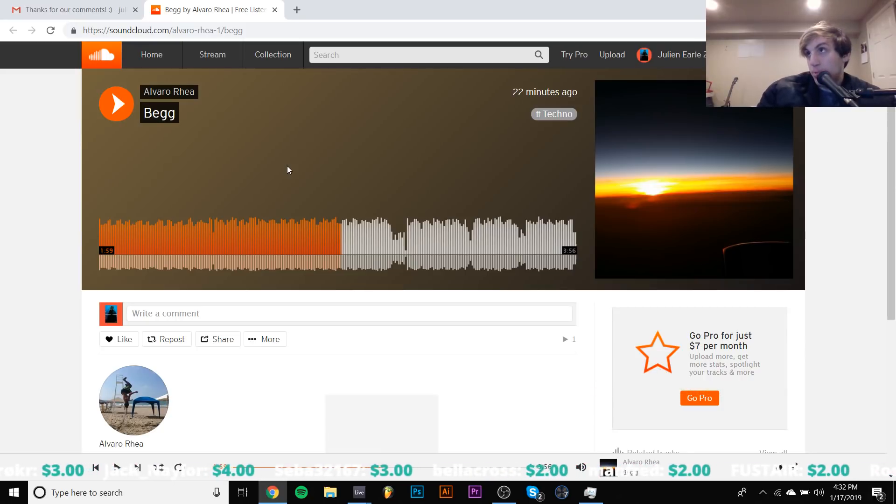
pyautogui.press('space')
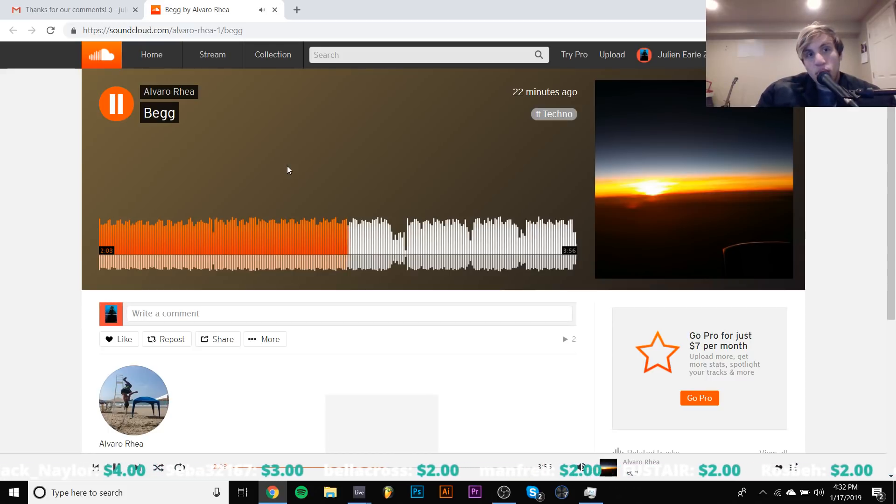
pyautogui.press('space')
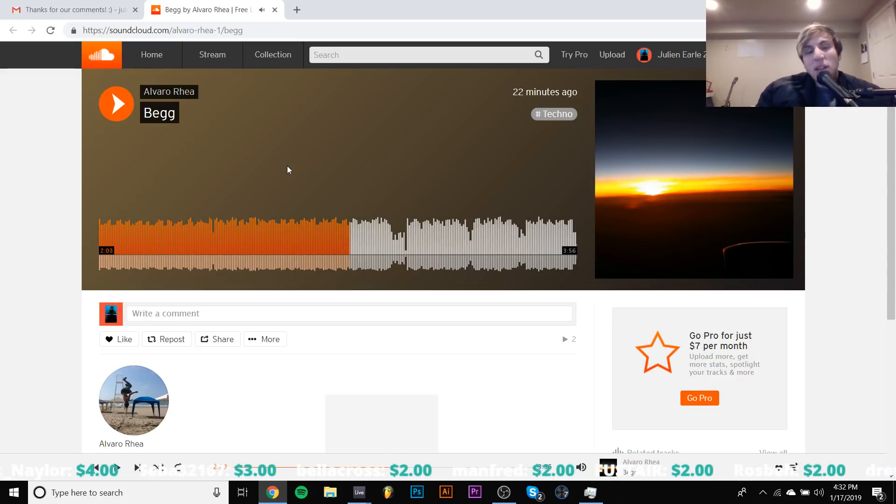
# Close the "Begg" page, play the Wu Wei.mp3 attachment from the "Weekly Feedback/Sound Design Request Stream!" email, and close the player
pyautogui.click(275, 10)
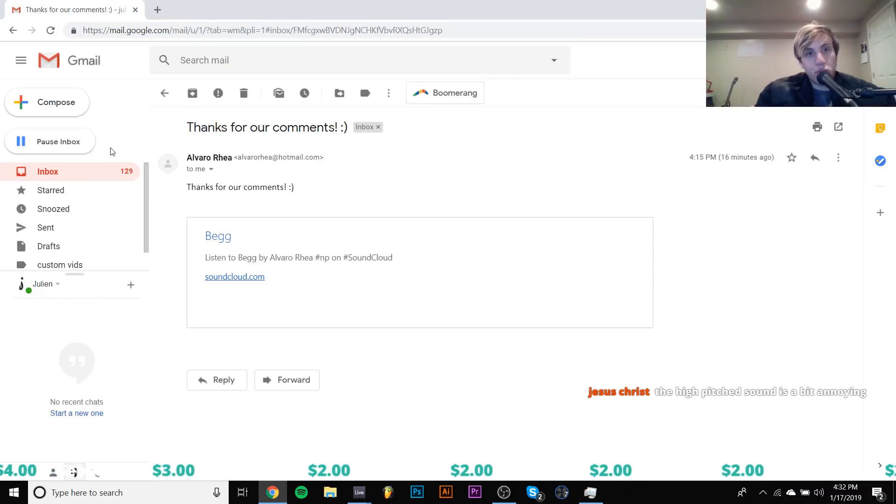
pyautogui.click(165, 93)
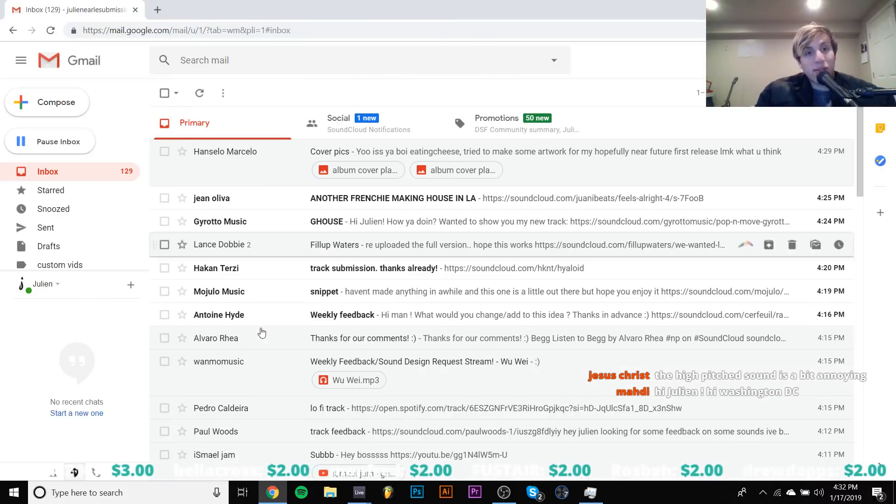
pyautogui.click(254, 366)
pyautogui.click(245, 231)
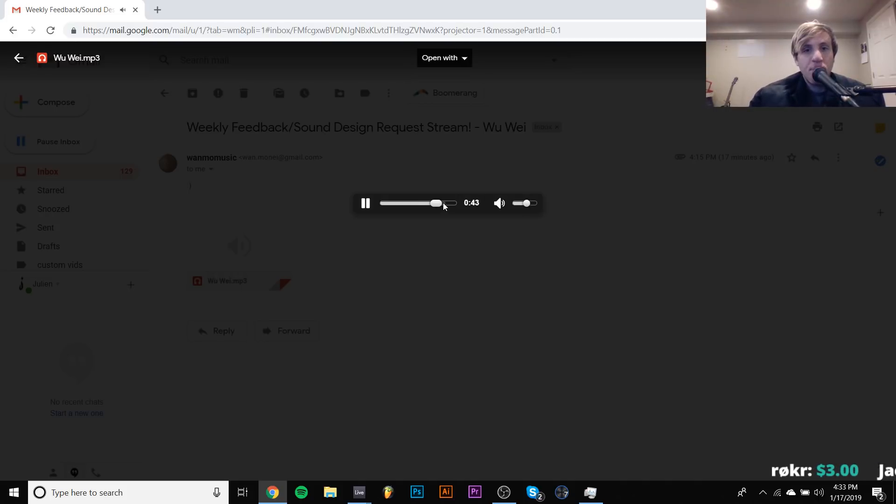
pyautogui.click(482, 226)
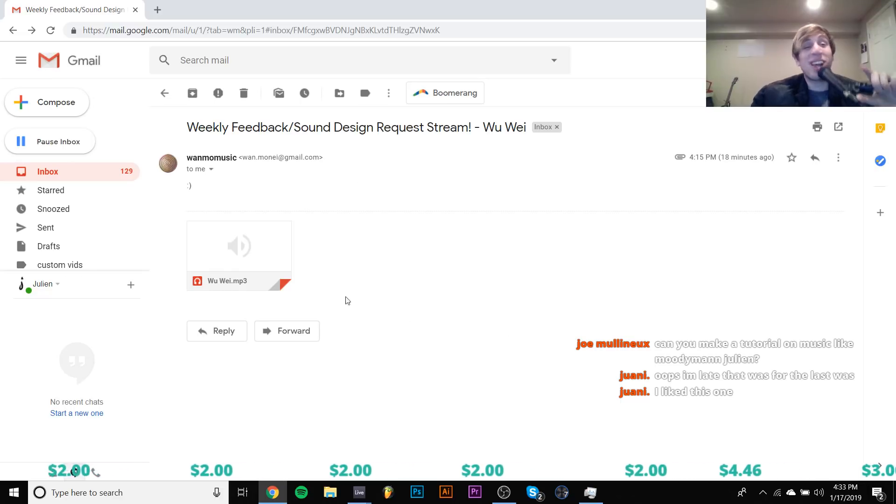
# Return to the inbox, open the unread "Weekly feedback" email, and open its "Random Idea" SoundCloud link
pyautogui.moveTo(274, 268)
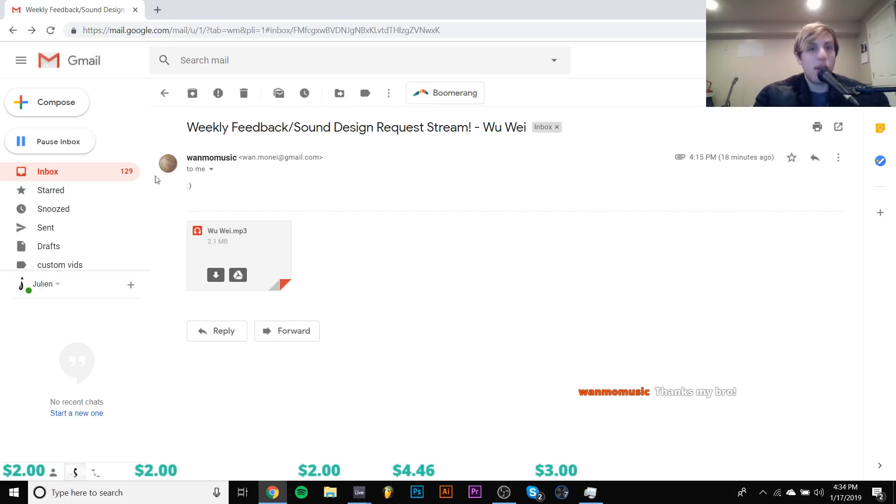
pyautogui.click(165, 93)
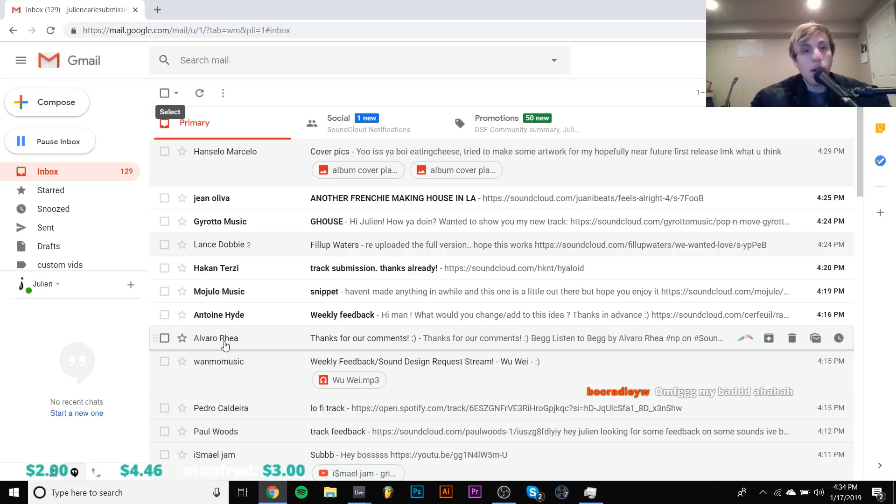
pyautogui.click(224, 315)
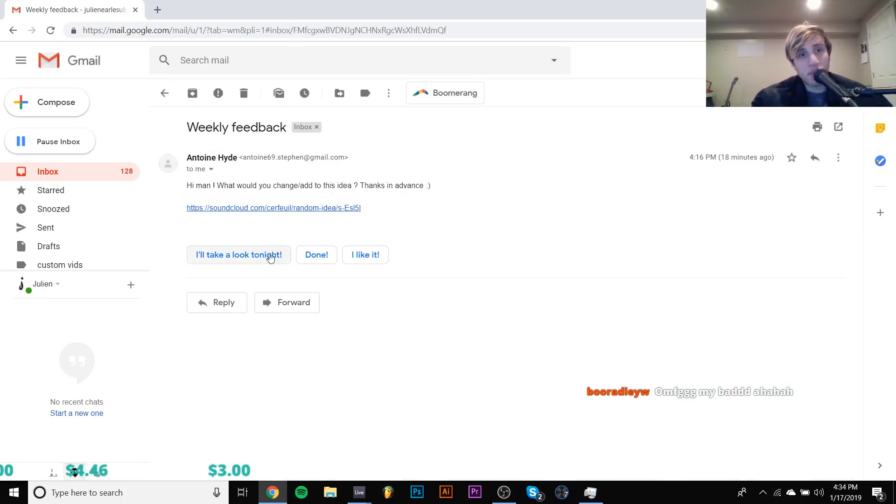
pyautogui.click(260, 210)
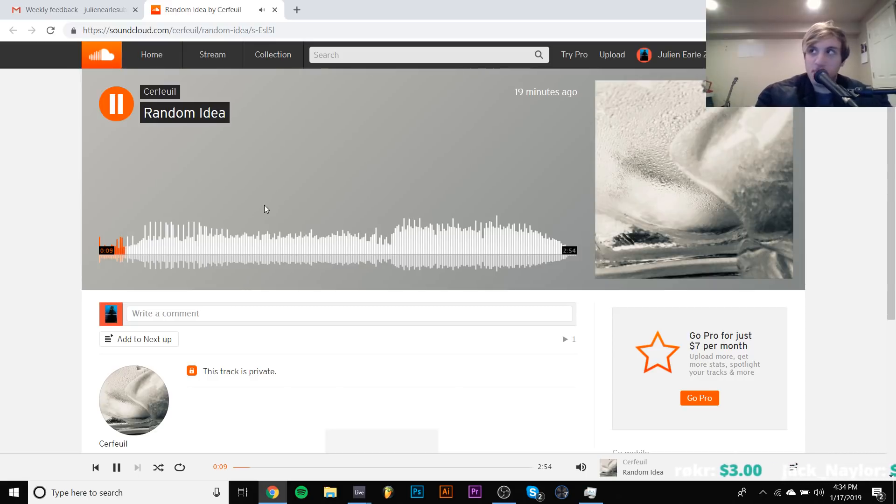
# Listen to "Random Idea", pausing and resuming near 0:10 and skipping ahead in the waveform to about 1:39
pyautogui.press('space')
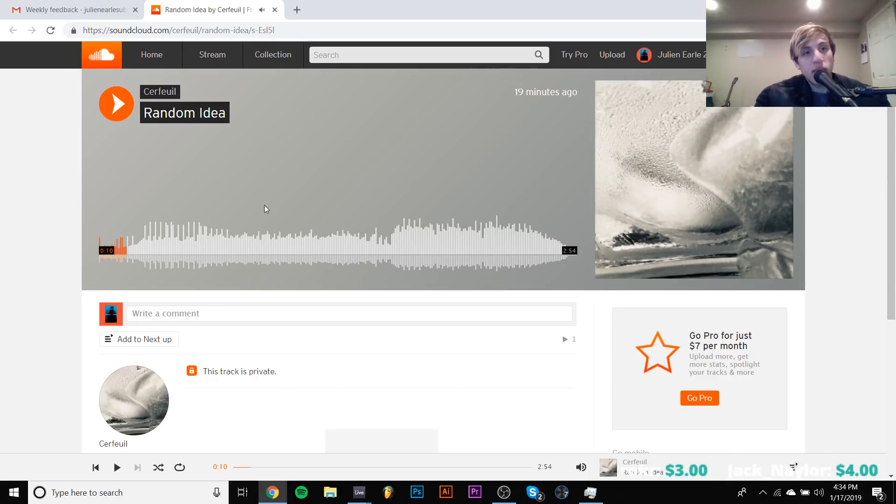
pyautogui.press('space')
pyautogui.click(179, 255)
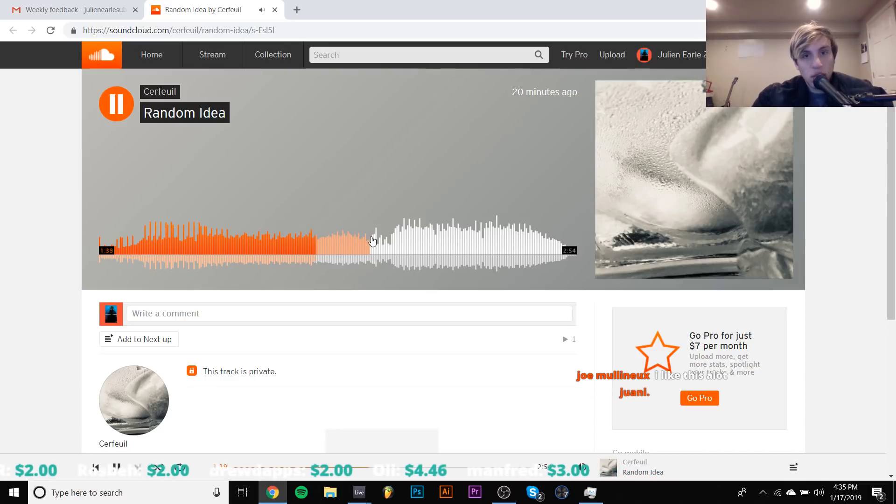
pyautogui.click(373, 241)
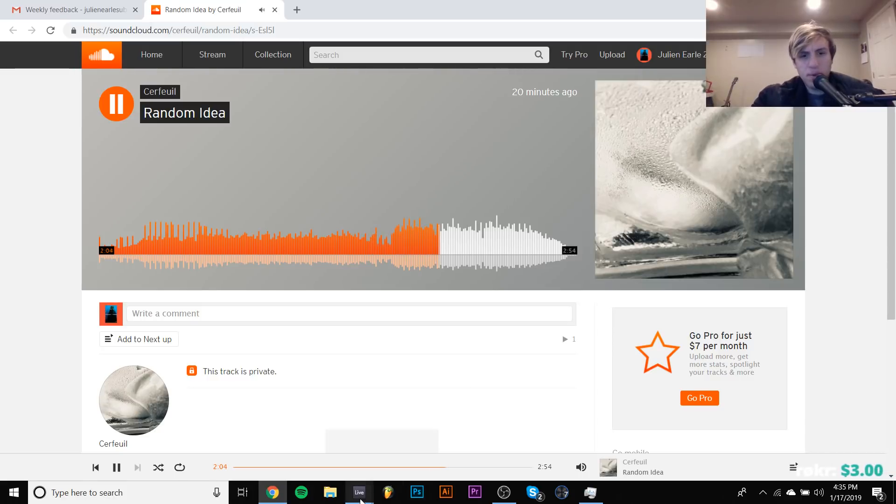
# Switch to Ableton Live and close the "streamingandvideo" set without saving its changes
pyautogui.moveTo(360, 492)
pyautogui.click(430, 434)
pyautogui.hotkey('ctrl', 'n')
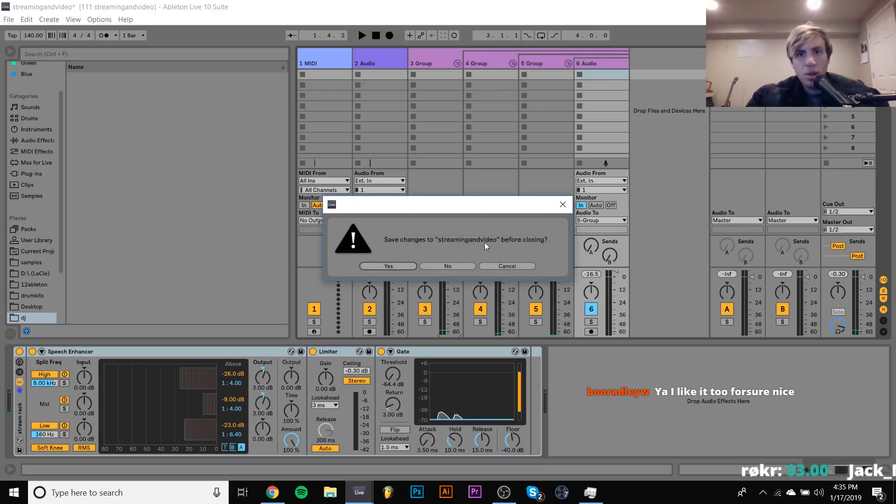
pyautogui.click(458, 264)
# Reopen the recent "streamingandvideo" set in Ableton Live, dismissing the ReWire notice, and return to "Random Idea" in Chrome
pyautogui.click(360, 492)
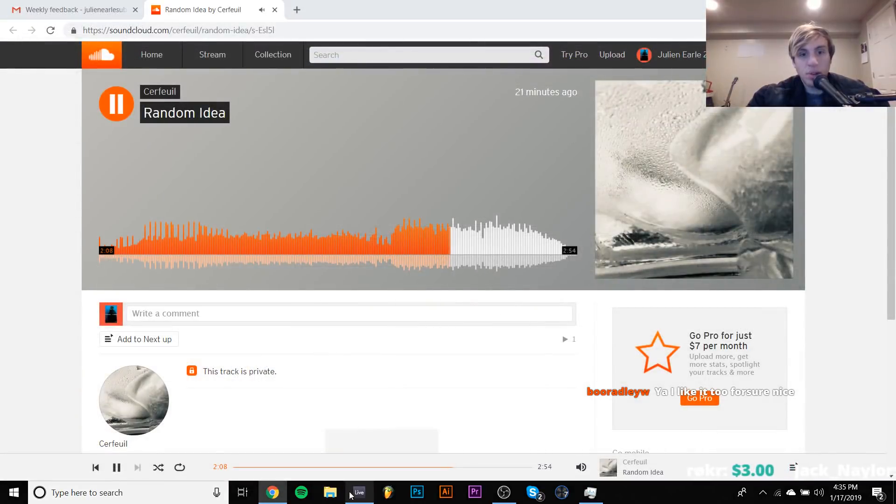
pyautogui.rightClick(360, 492)
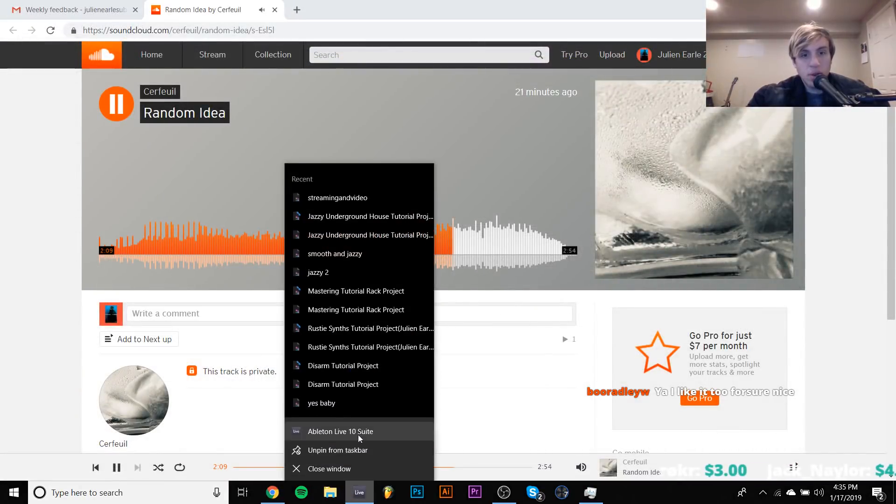
pyautogui.click(331, 193)
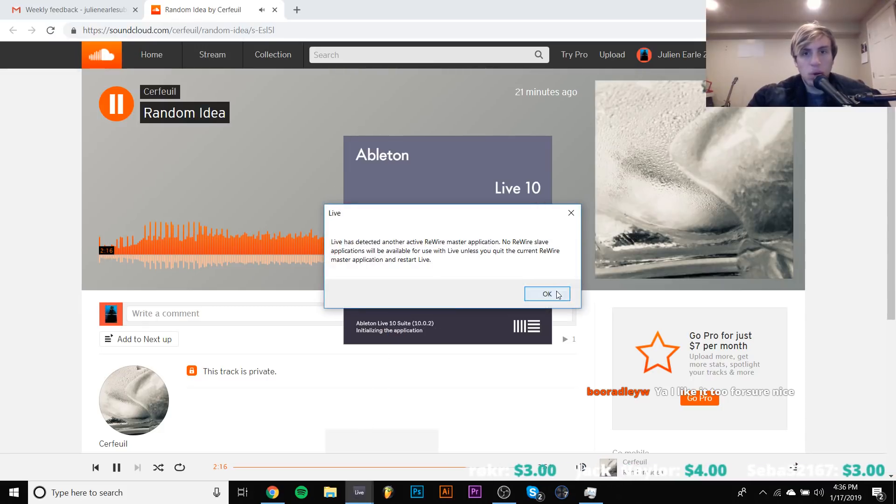
pyautogui.click(558, 295)
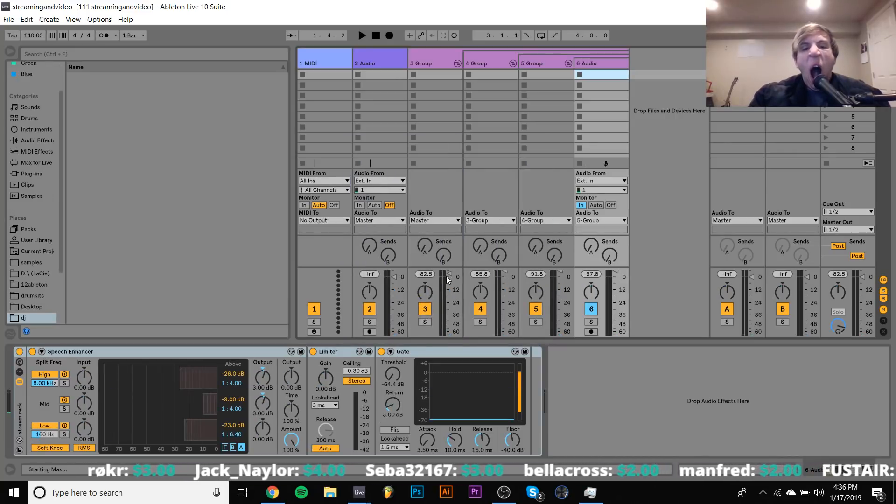
pyautogui.moveTo(447, 282); pyautogui.dragTo(447, 276)
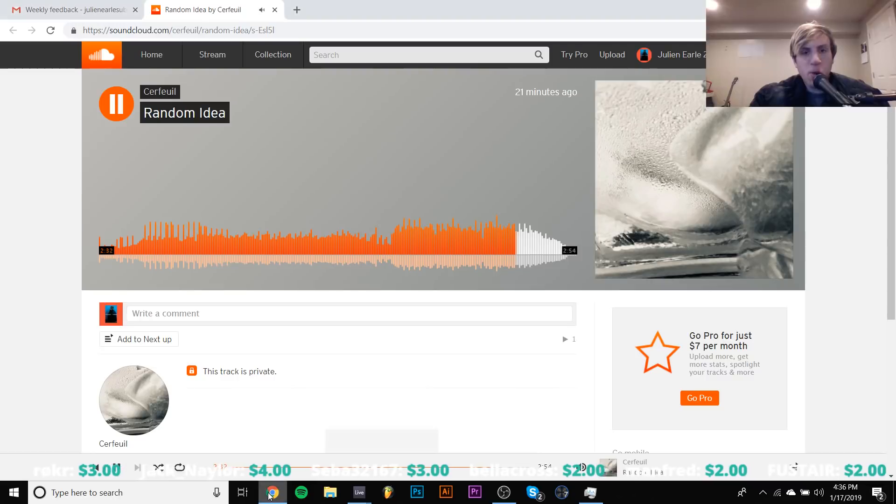
pyautogui.click(270, 493)
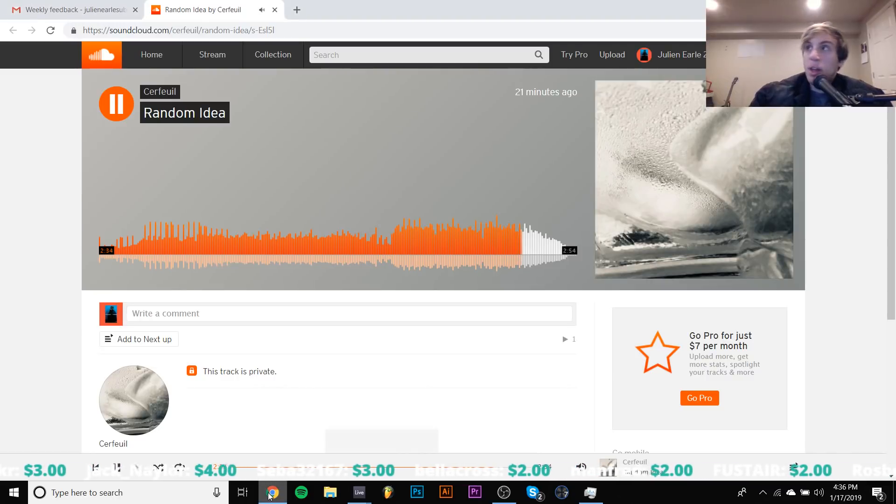
# Listen to "Random Idea" up to 2:48 with pauses, and replay it from about 1:43 and 1:53, stopping at 2:02
pyautogui.press('space')
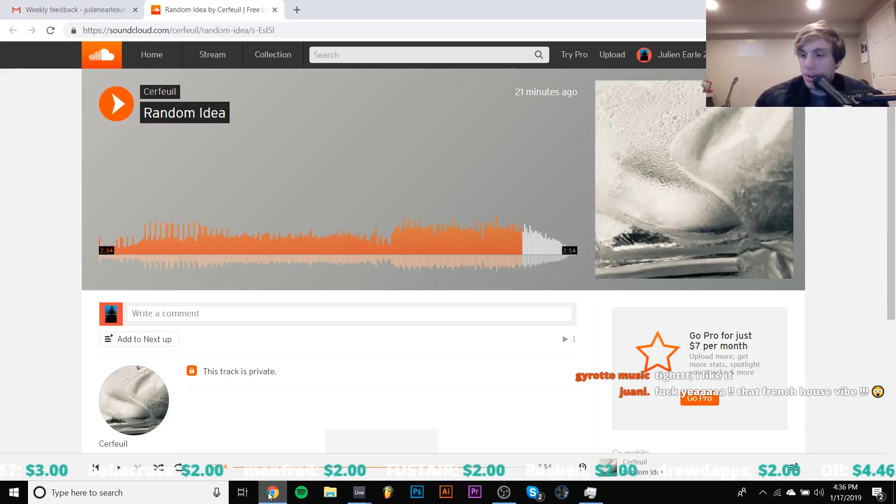
pyautogui.press('space')
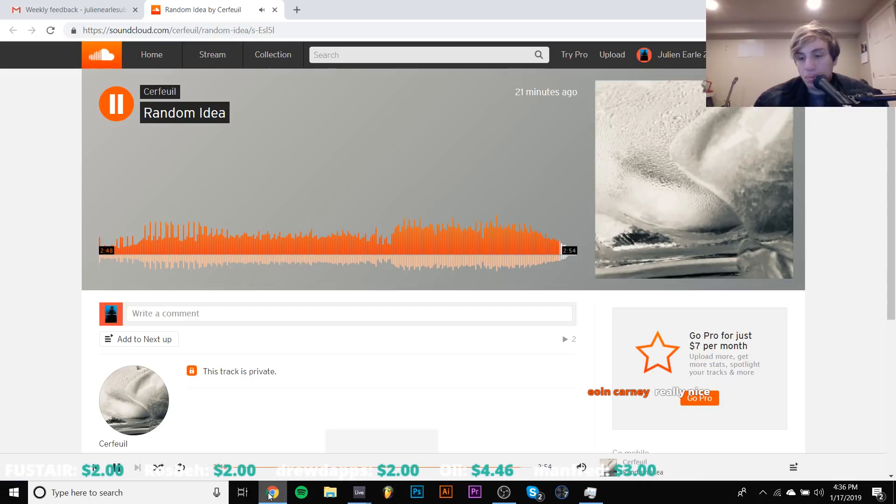
pyautogui.press('space')
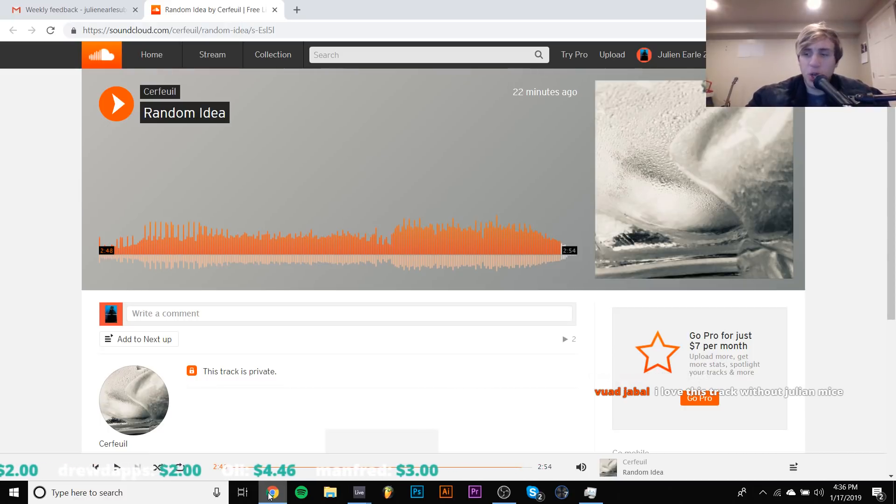
pyautogui.click(384, 243)
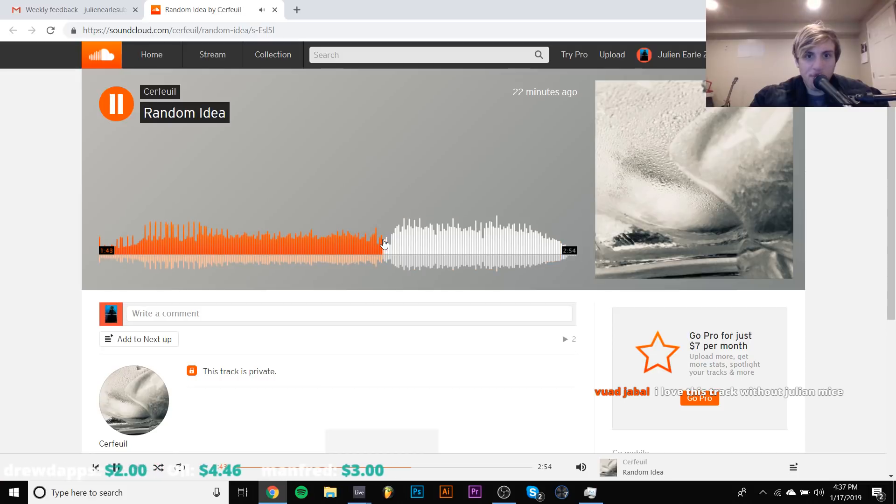
pyautogui.click(410, 242)
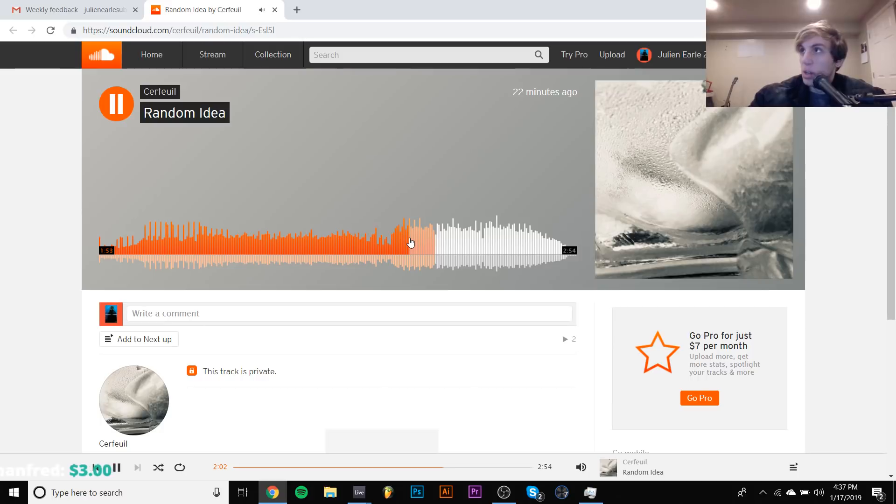
pyautogui.press('space')
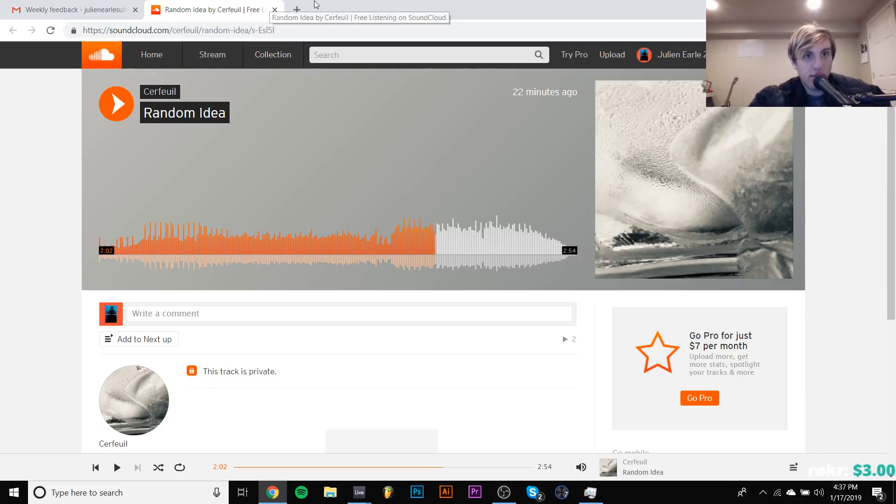
# Return to the Gmail inbox, open the "snippet" email, and open its "Catch Me (Preview)" SoundCloud link
pyautogui.click(70, 10)
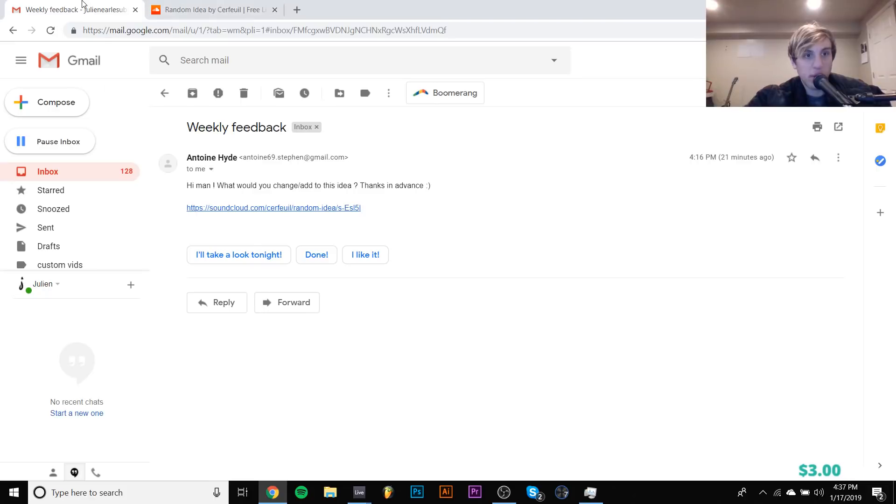
pyautogui.click(65, 172)
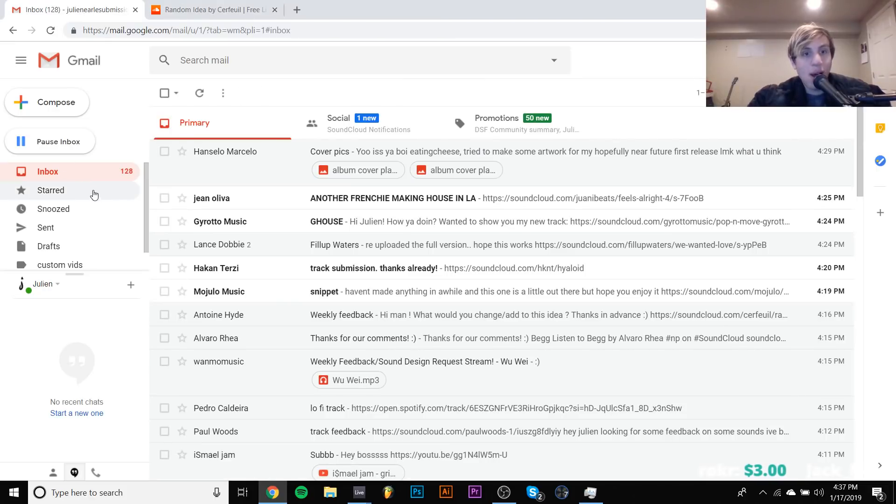
pyautogui.click(251, 292)
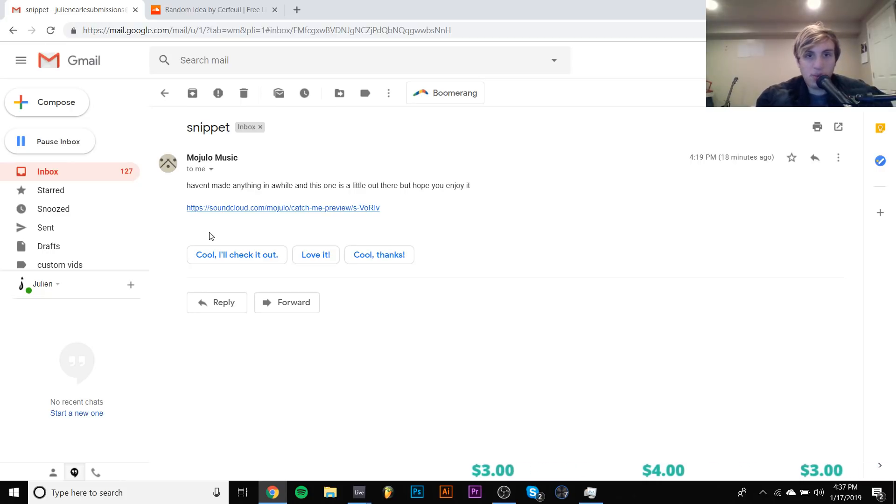
pyautogui.click(215, 208)
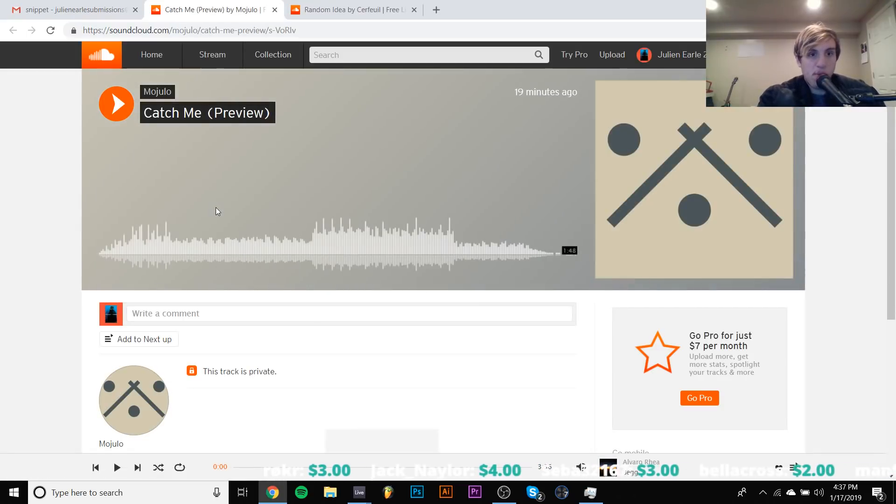
# Play "Catch Me (Preview)" from the start, pausing and resuming at about 0:12 and 0:19
pyautogui.press('space')
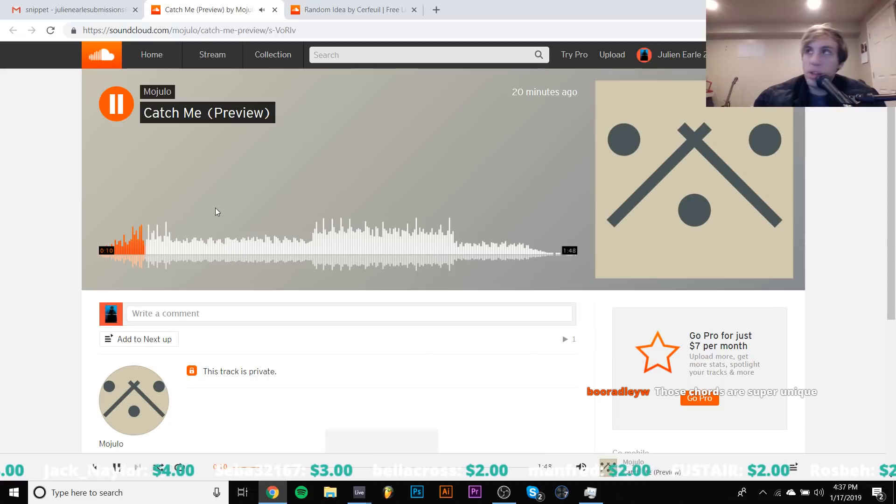
pyautogui.press('space')
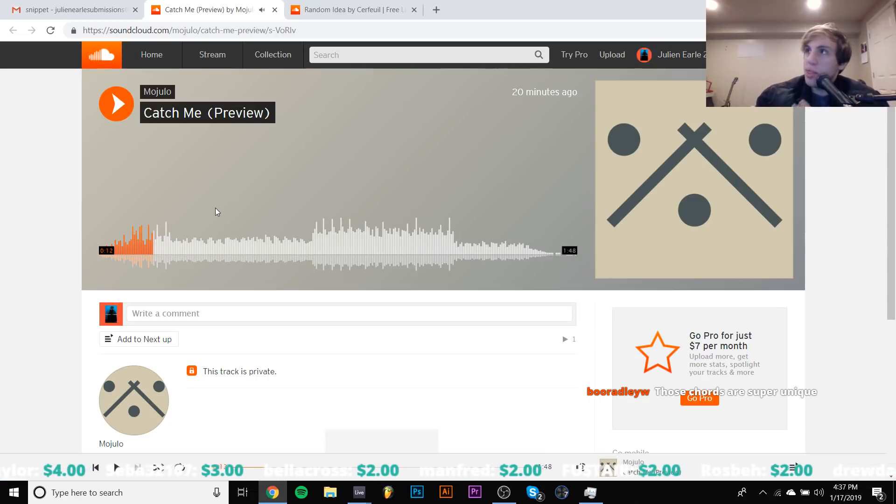
pyautogui.press('space')
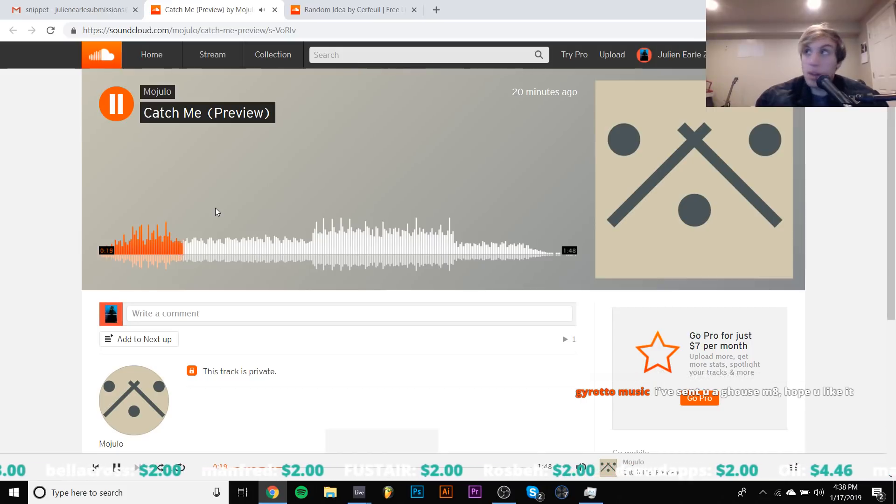
pyautogui.press('space')
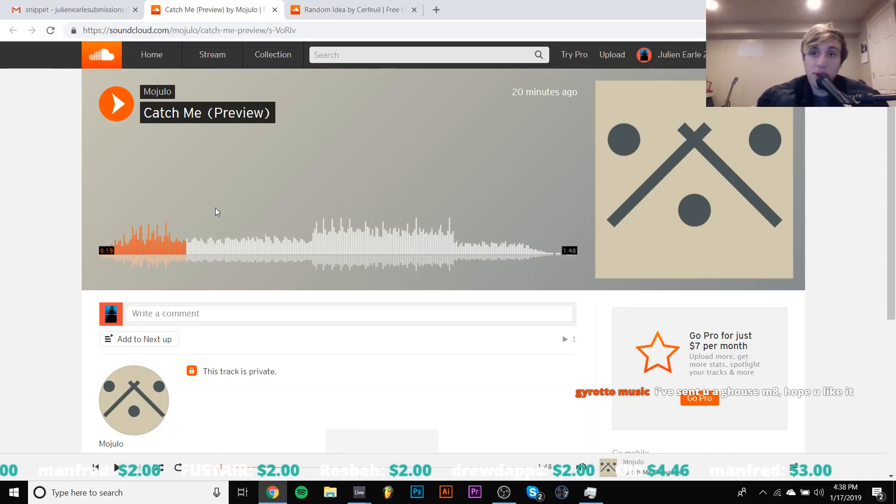
pyautogui.press('space')
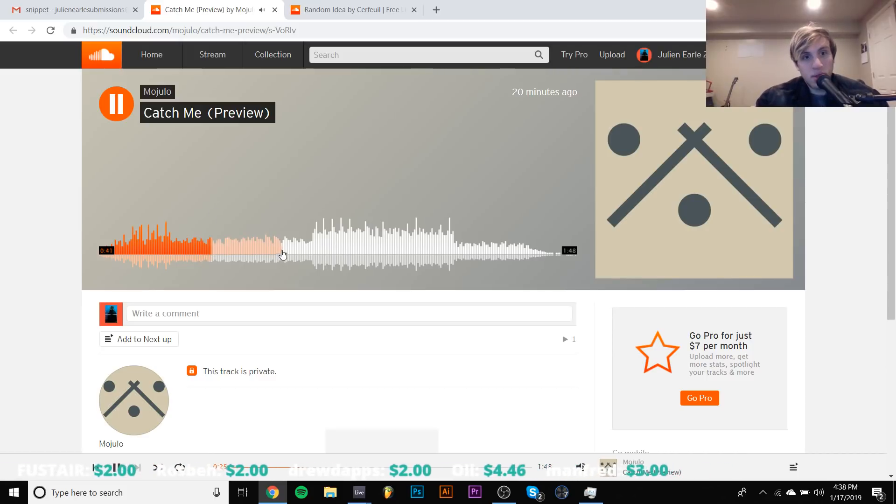
# Skip ahead through the middle of "Catch Me (Preview)", replay it from about 0:55, and pause at 0:59
pyautogui.click(268, 251)
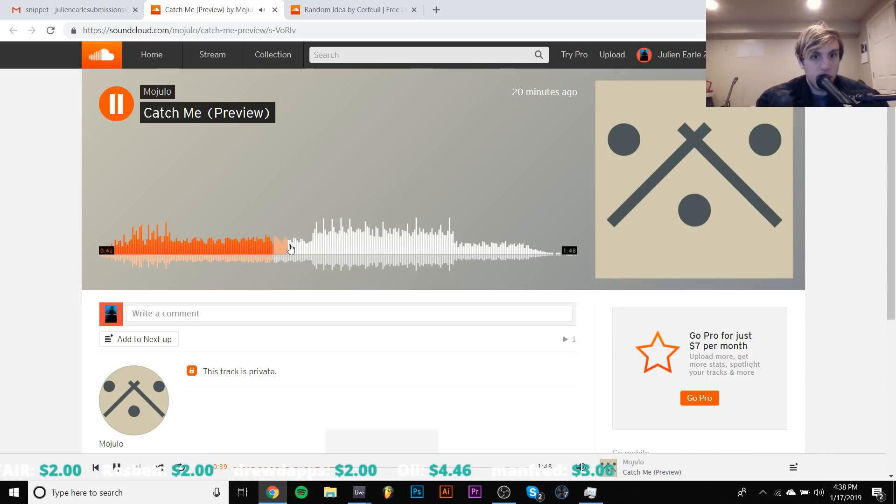
pyautogui.click(300, 247)
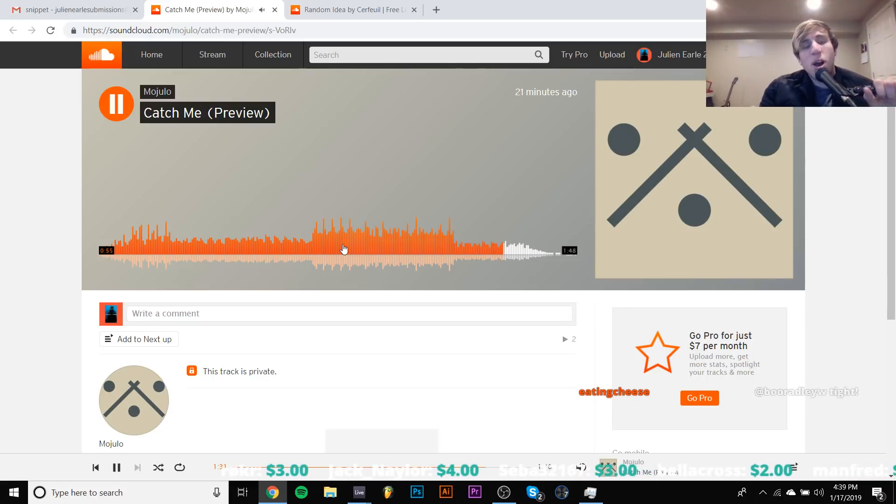
pyautogui.click(344, 248)
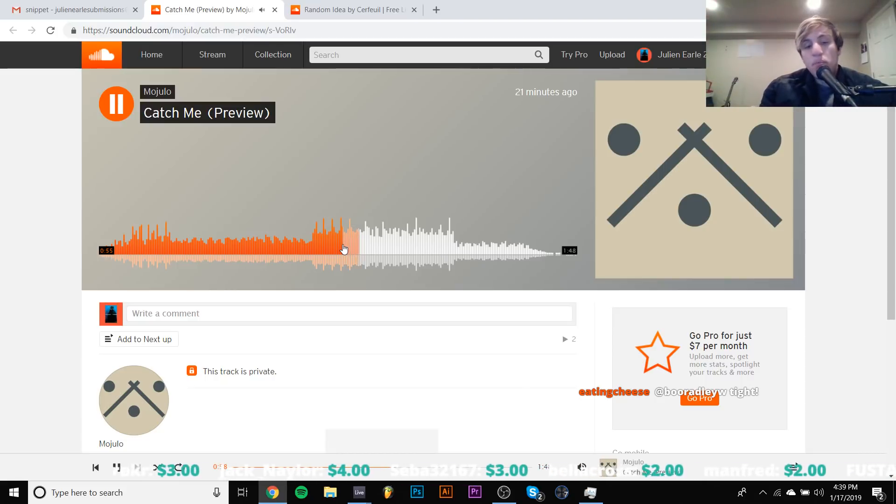
pyautogui.press('space')
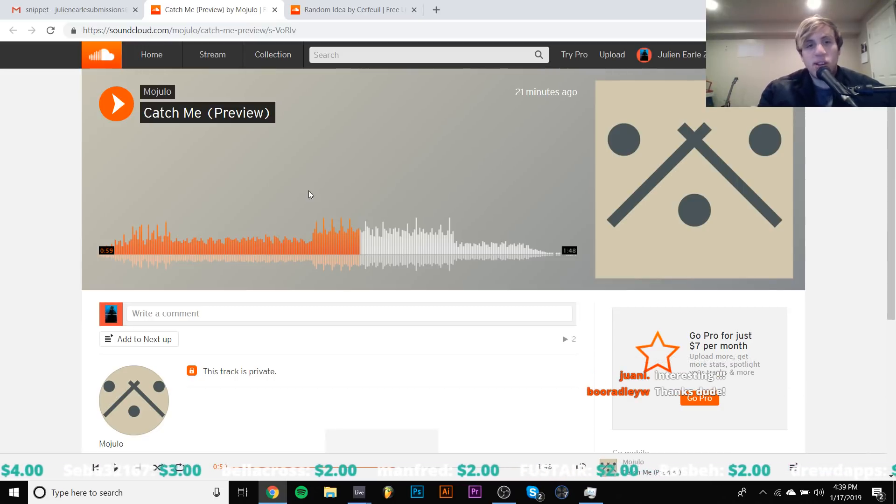
# Resume "Catch Me (Preview)", jump back to about 0:28, and pause playback there
pyautogui.press('space')
pyautogui.click(224, 248)
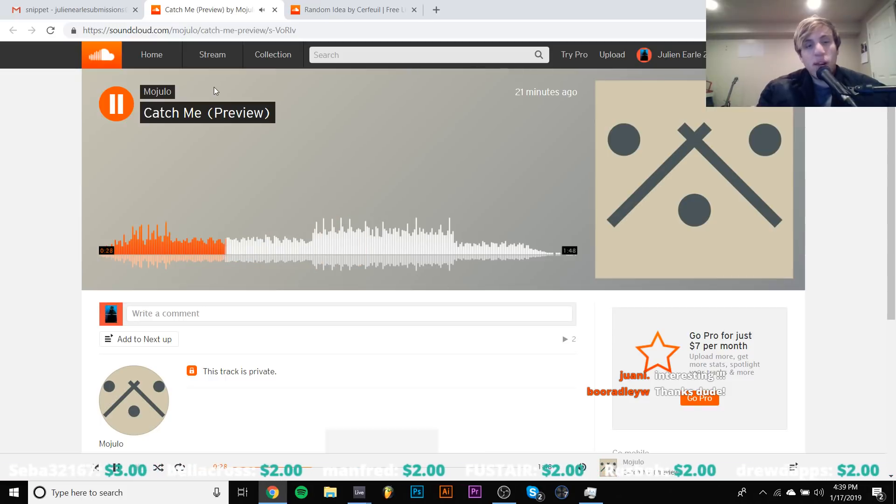
pyautogui.press('space')
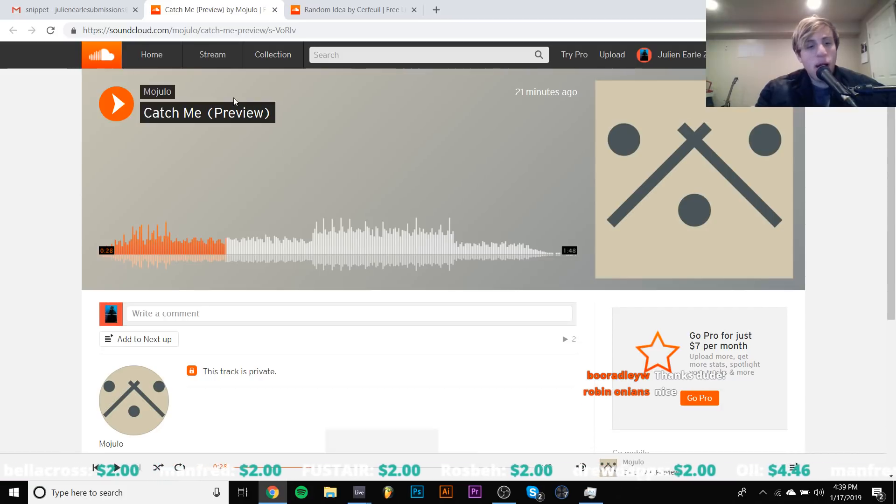
# Return to the Gmail inbox, open the "track submission. thanks already!" email, and open its "hyaloid" SoundCloud link
pyautogui.click(54, 8)
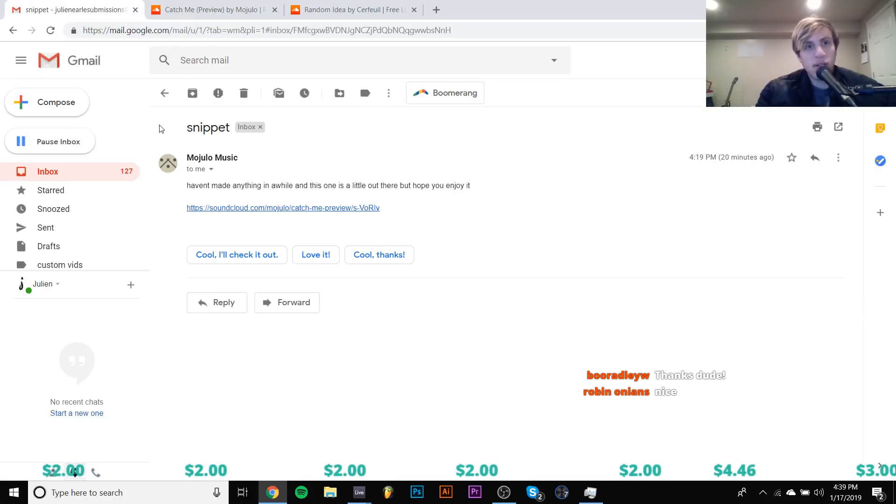
pyautogui.click(165, 93)
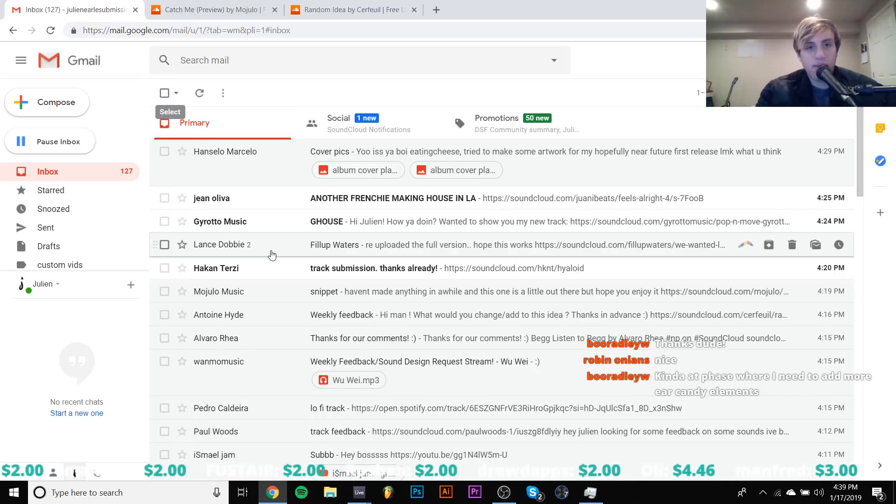
pyautogui.click(227, 274)
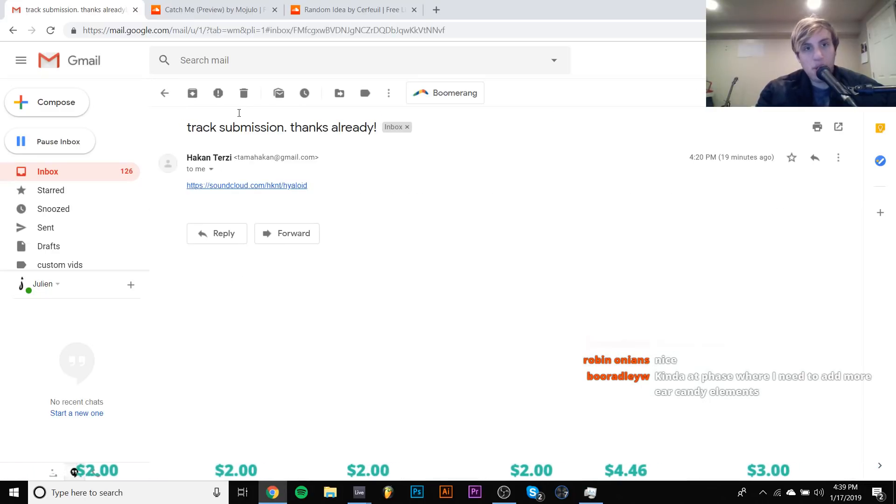
pyautogui.click(222, 187)
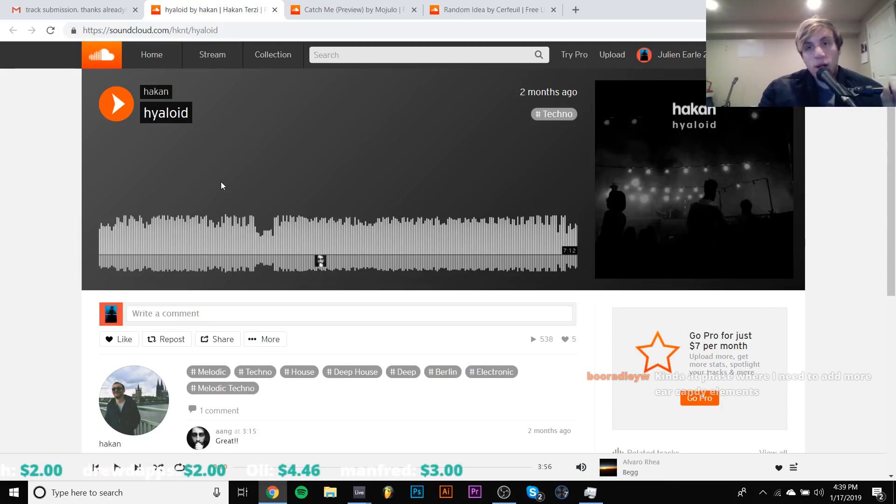
# Play "hyaloid" from the start and skip ahead in stages to about 0:31, 1:33, 1:57 and 2:32
pyautogui.press('space')
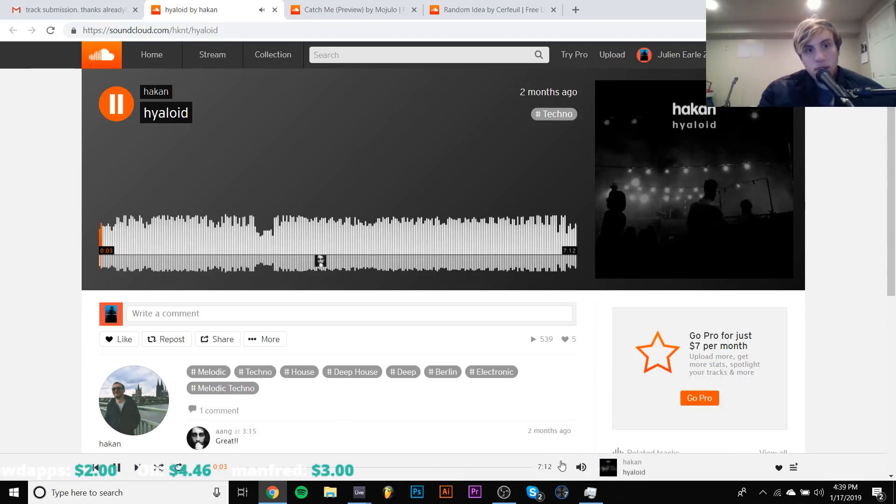
pyautogui.moveTo(581, 466)
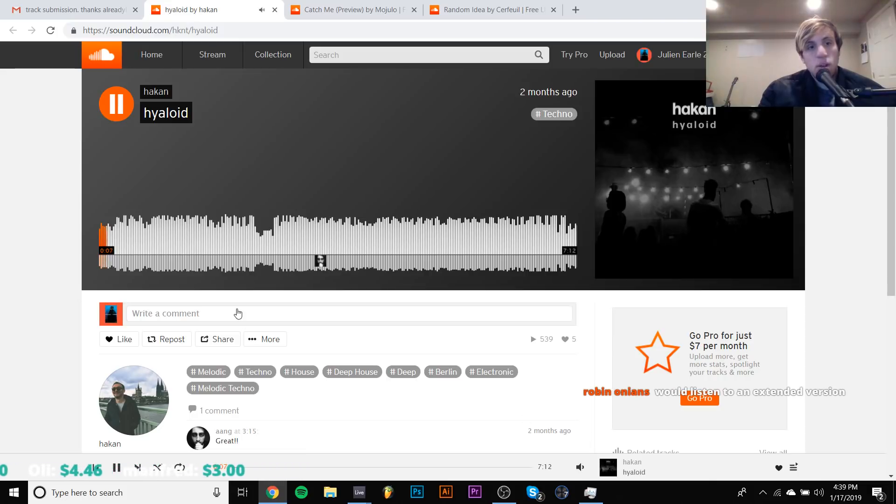
pyautogui.click(136, 243)
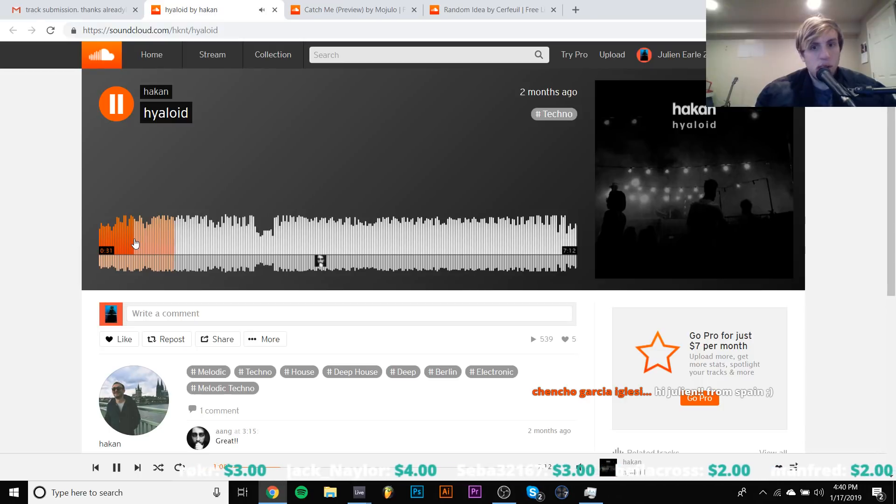
pyautogui.click(204, 250)
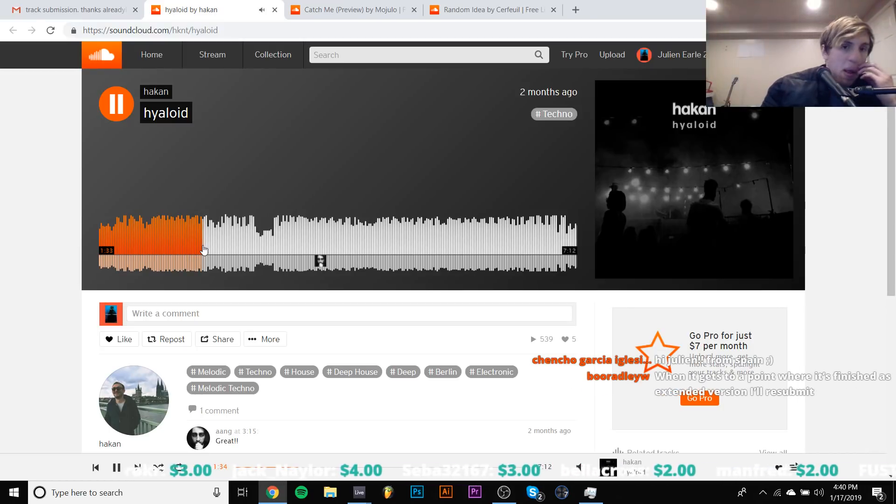
pyautogui.click(228, 250)
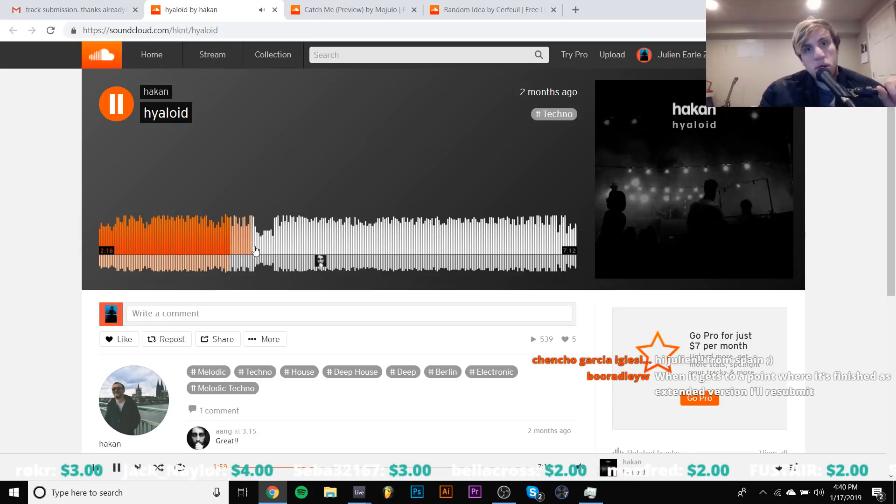
pyautogui.click(267, 250)
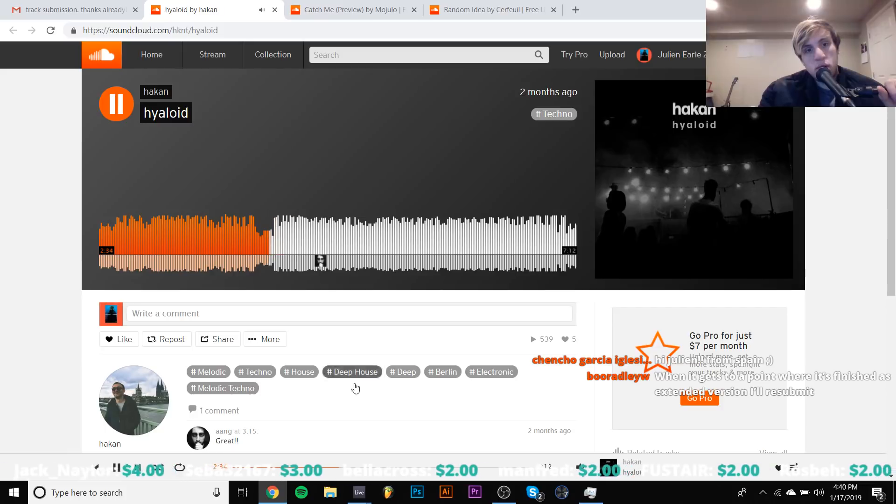
# Skip "hyaloid" ahead to about 3:49 and 4:36, and pause it at 4:42
pyautogui.scroll(-1, 363, 400)
pyautogui.scroll(-1, 364, 402)
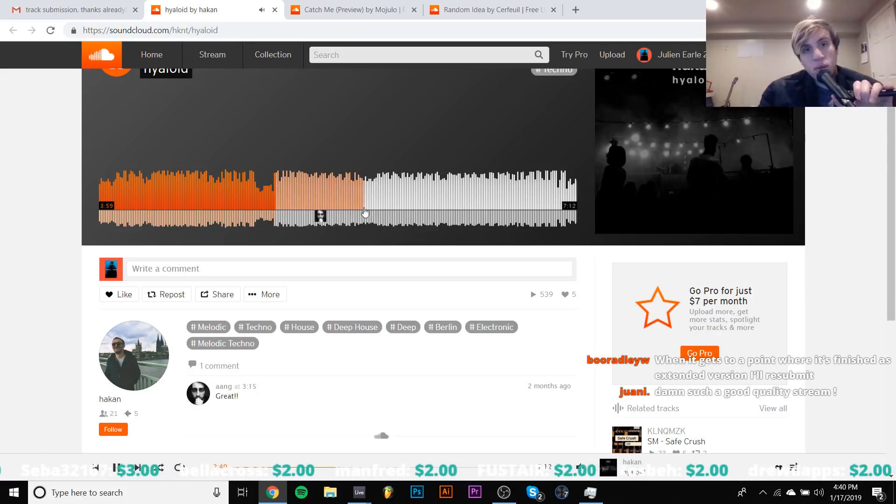
pyautogui.click(353, 202)
pyautogui.scroll(1, 353, 200)
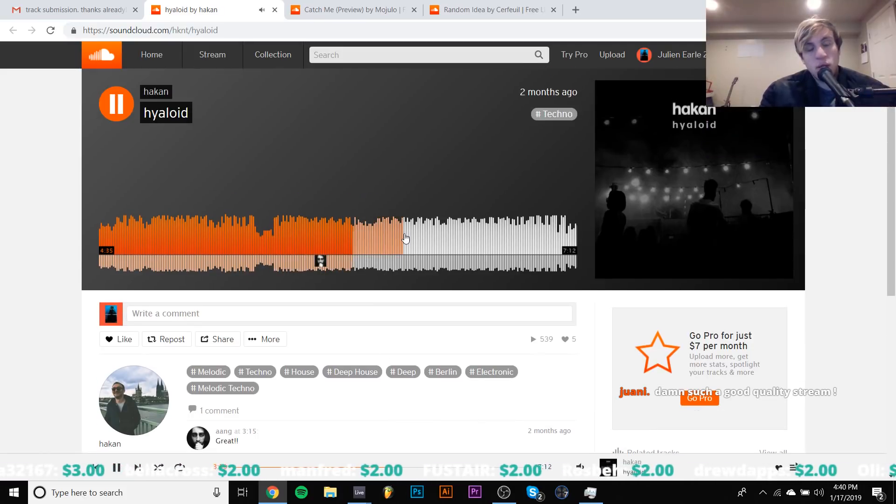
pyautogui.click(404, 238)
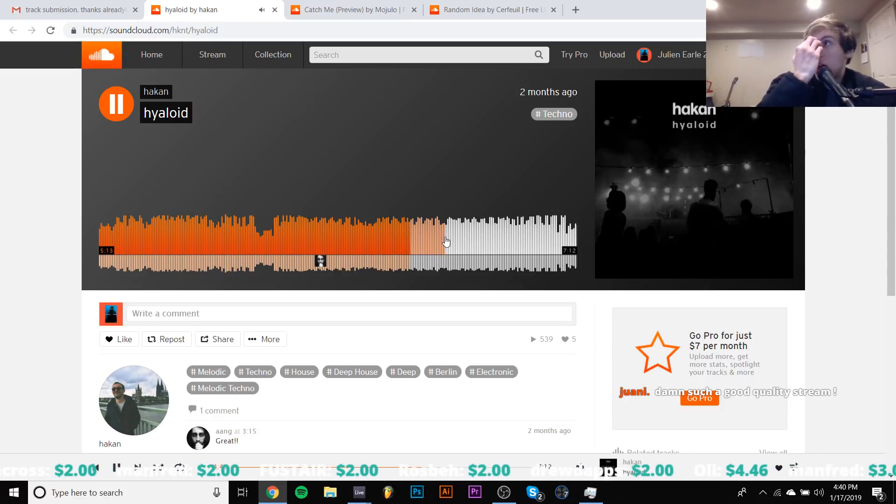
pyautogui.press('space')
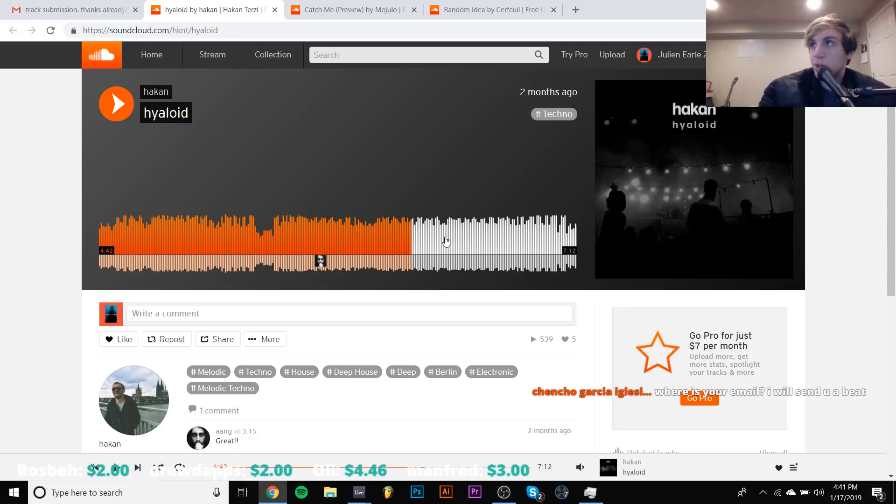
# Resume "hyaloid", skip through its final section to about 5:35, 6:21 and 6:52, and pause at 6:53
pyautogui.click(447, 241)
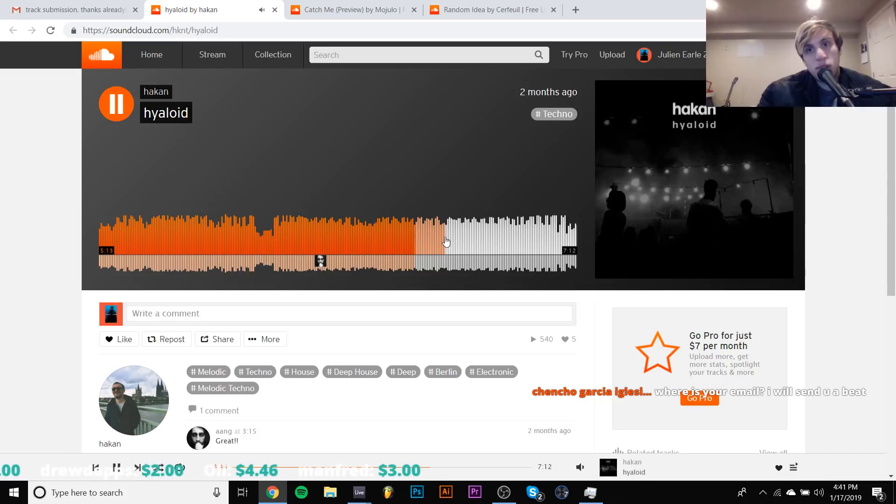
pyautogui.click(470, 243)
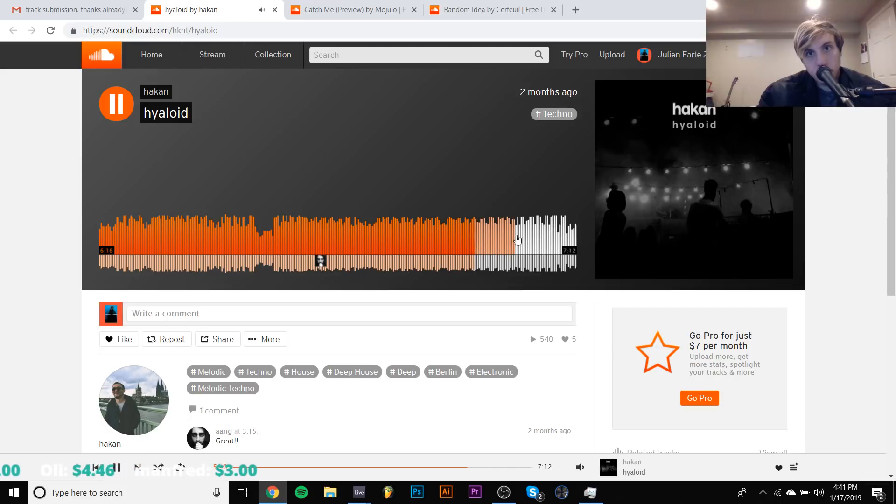
pyautogui.click(521, 240)
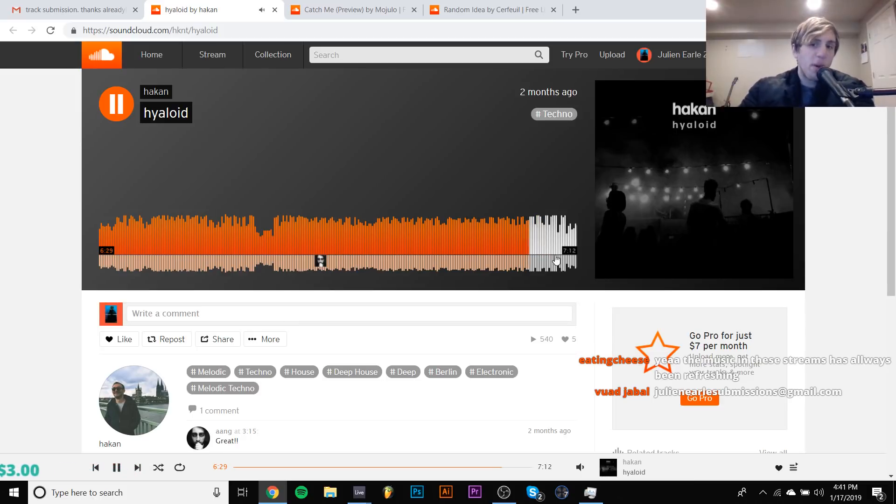
pyautogui.click(554, 235)
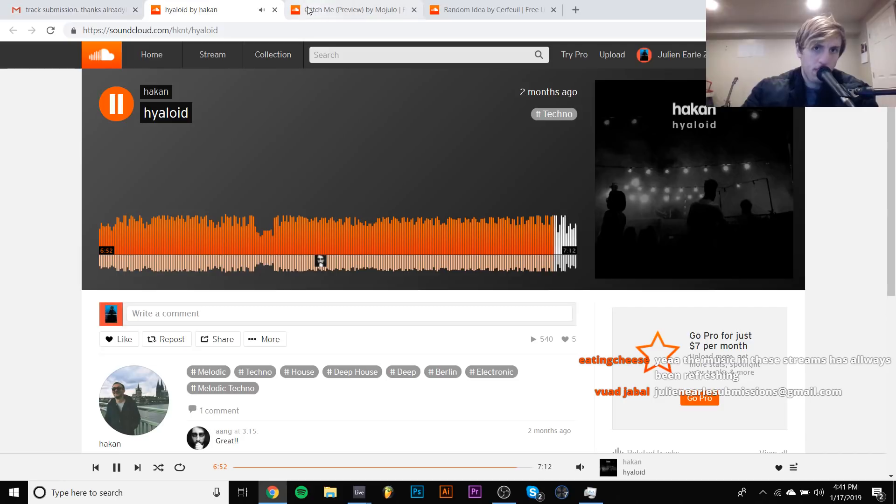
pyautogui.press('space')
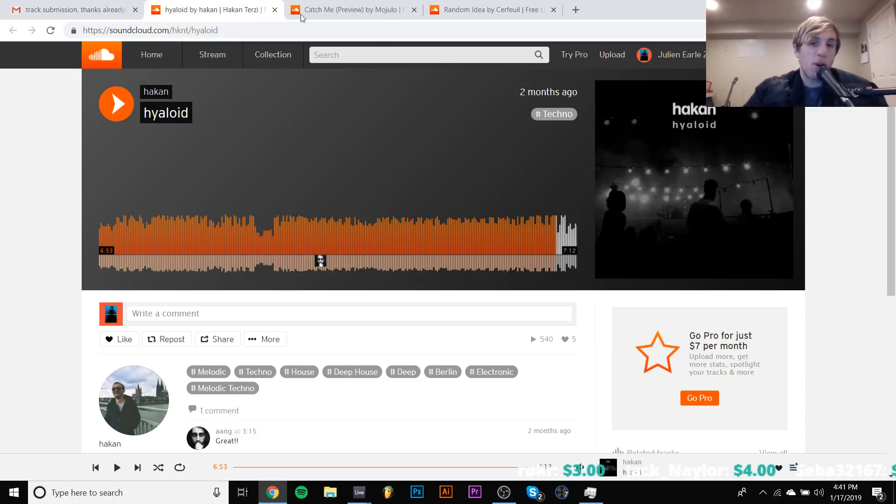
# Replay "hyaloid" briefly from 4:32, pause at 4:33, and check the stream in OBS before returning to Chrome
pyautogui.click(400, 227)
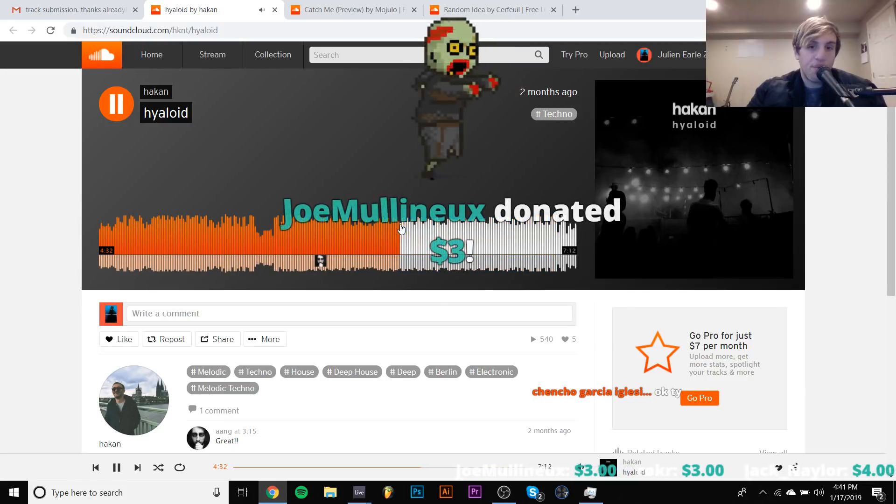
pyautogui.press('space')
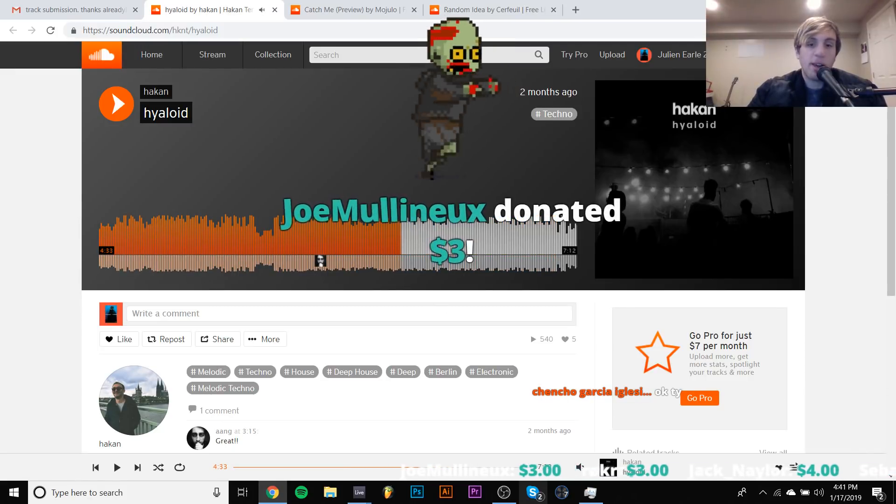
pyautogui.click(511, 498)
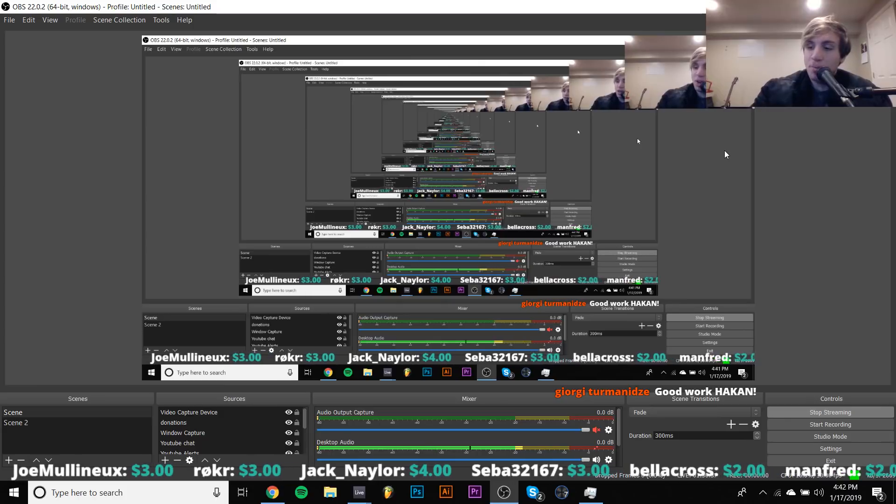
pyautogui.click(266, 501)
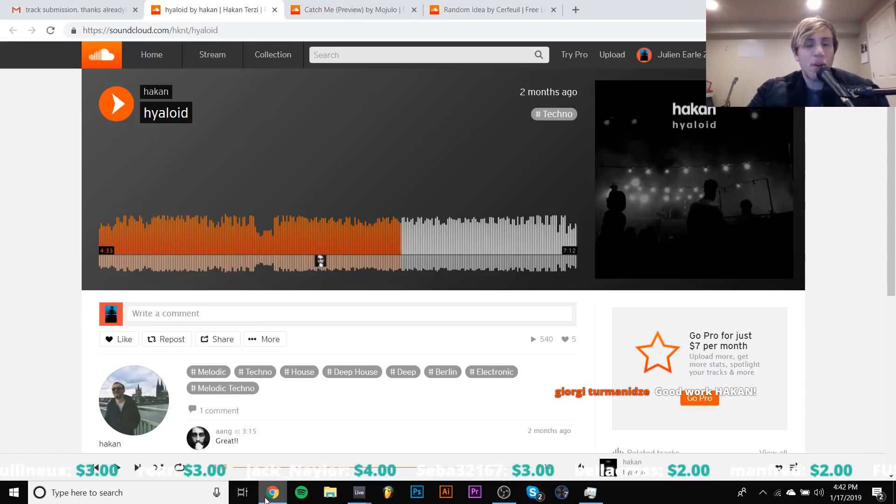
# Resume "hyaloid", compare the sections at about 5:09, 4:47 and 3:40, and pause at 3:41
pyautogui.press('space')
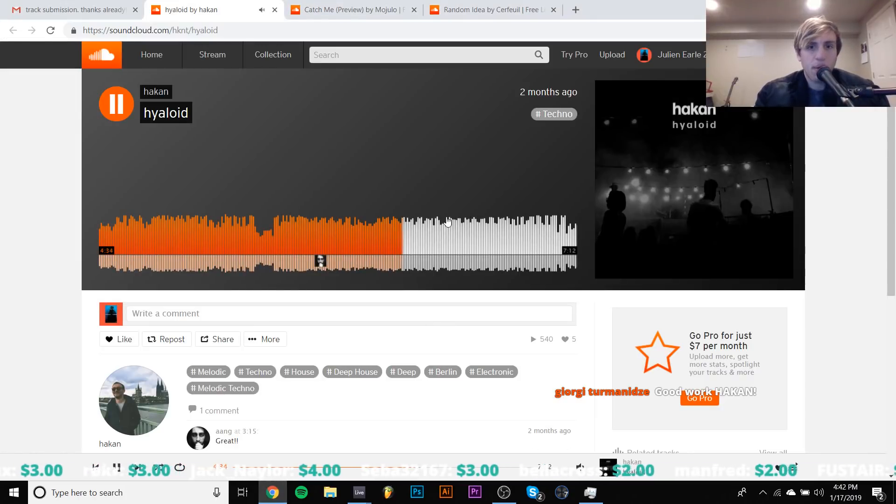
pyautogui.click(440, 234)
pyautogui.press('space')
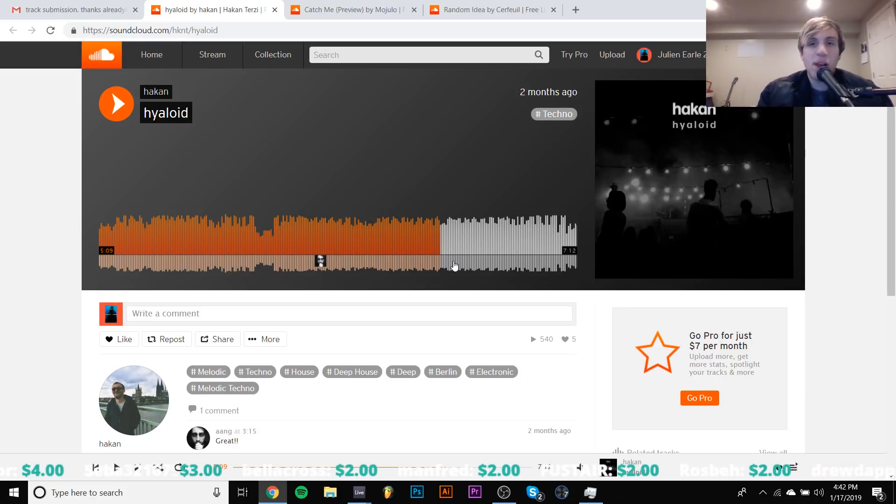
pyautogui.press('space')
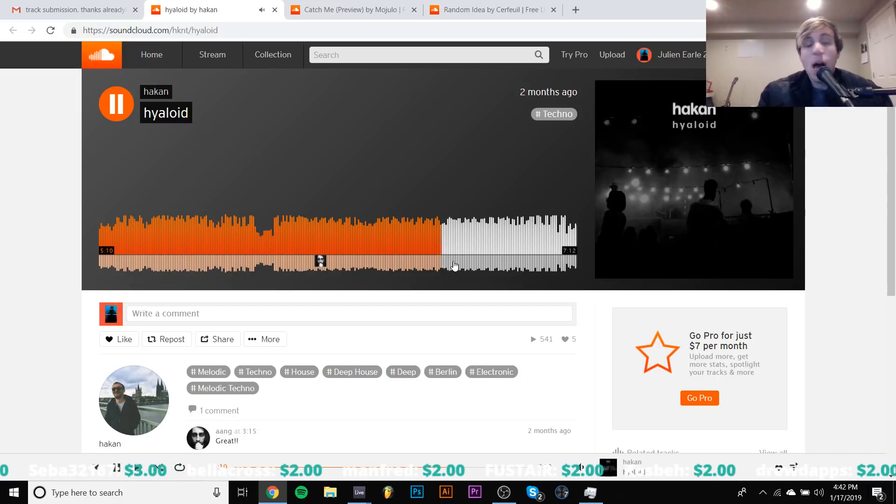
pyautogui.click(416, 234)
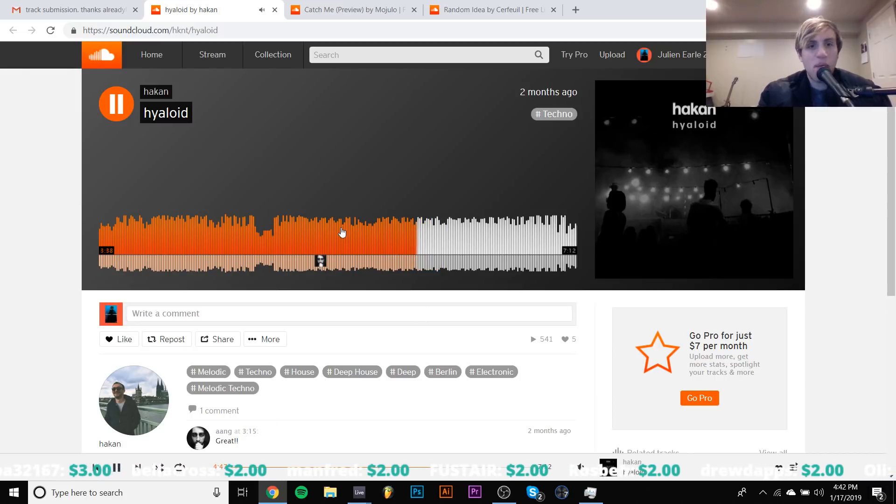
pyautogui.click(341, 234)
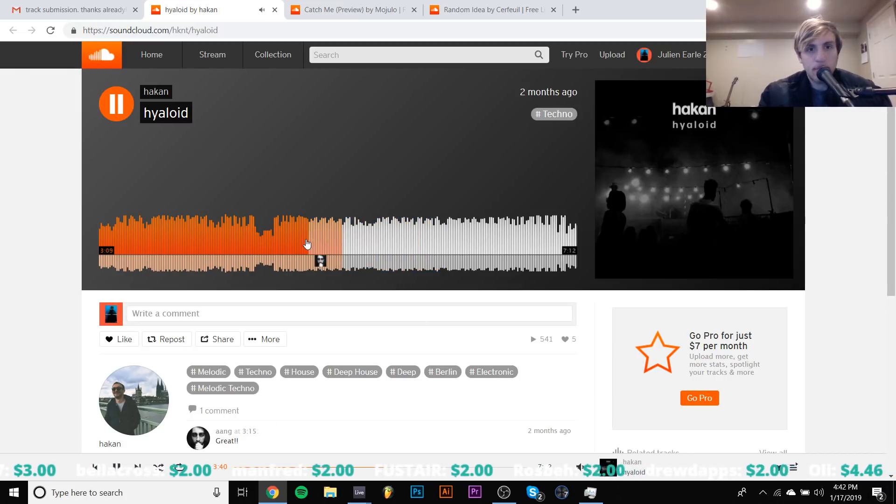
pyautogui.press('space')
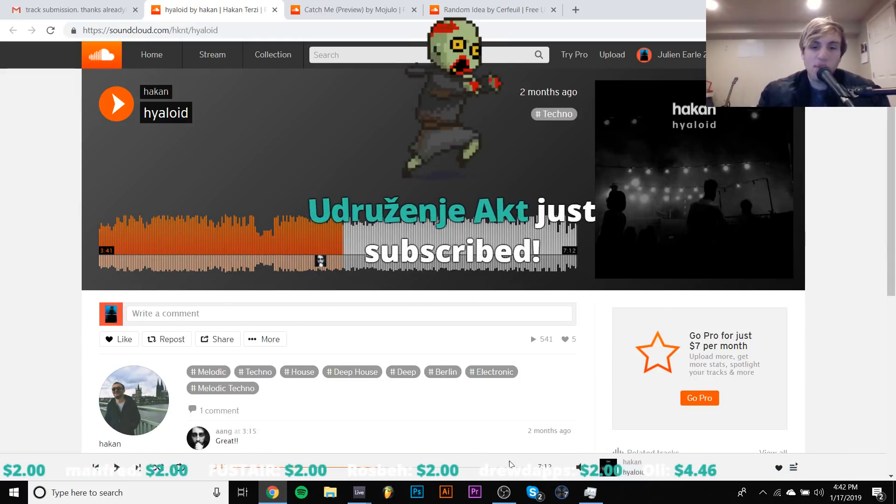
# Check the stream in OBS, switch back to Chrome, and close the "hyaloid" and "Catch Me (Preview)" tabs
pyautogui.click(506, 495)
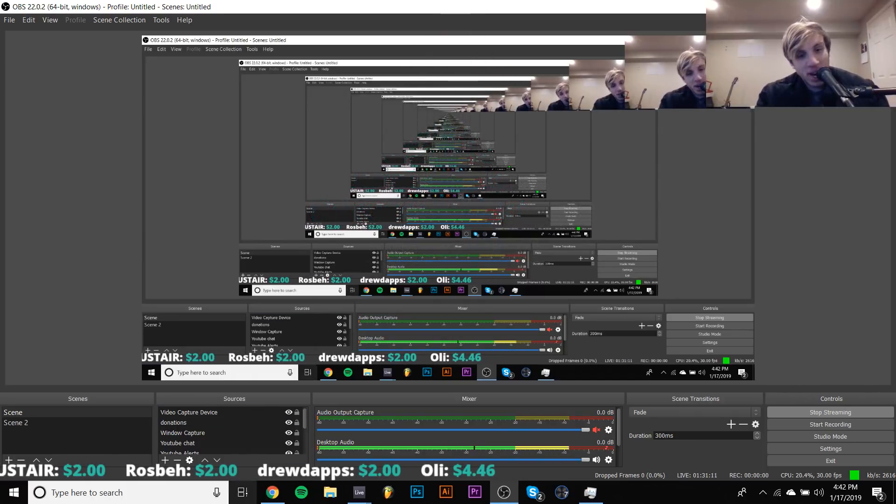
pyautogui.click(273, 493)
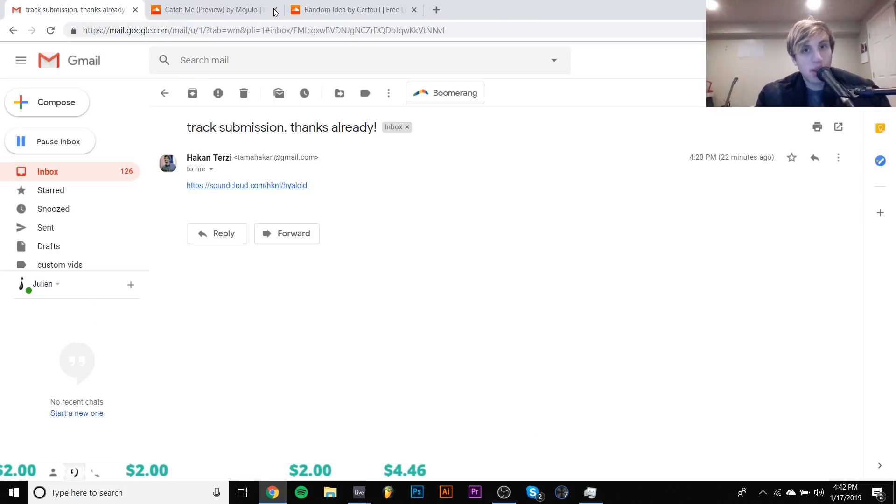
pyautogui.click(275, 10)
pyautogui.click(274, 9)
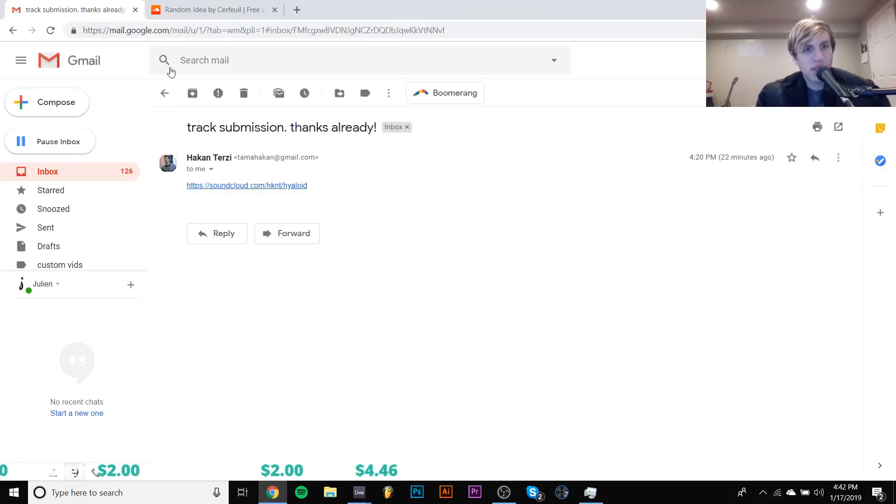
# Return to the Gmail inbox and open the "GHOUSE" submission email
pyautogui.click(164, 93)
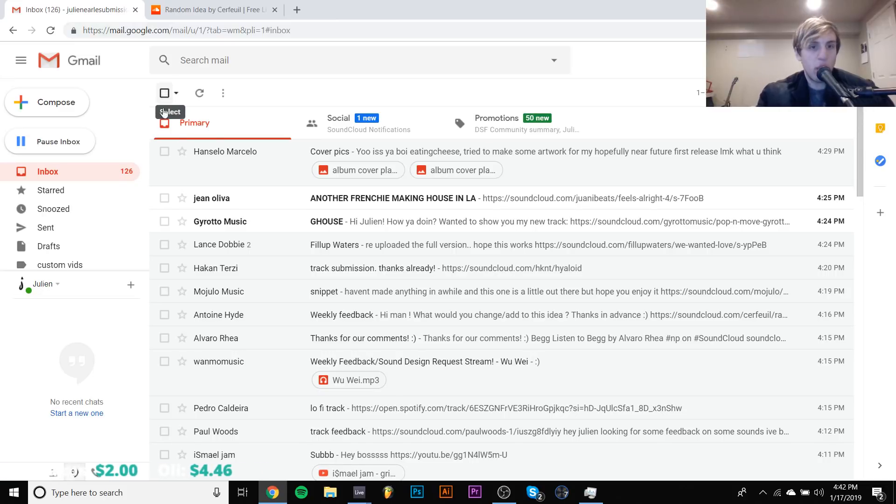
pyautogui.click(246, 200)
pyautogui.click(173, 106)
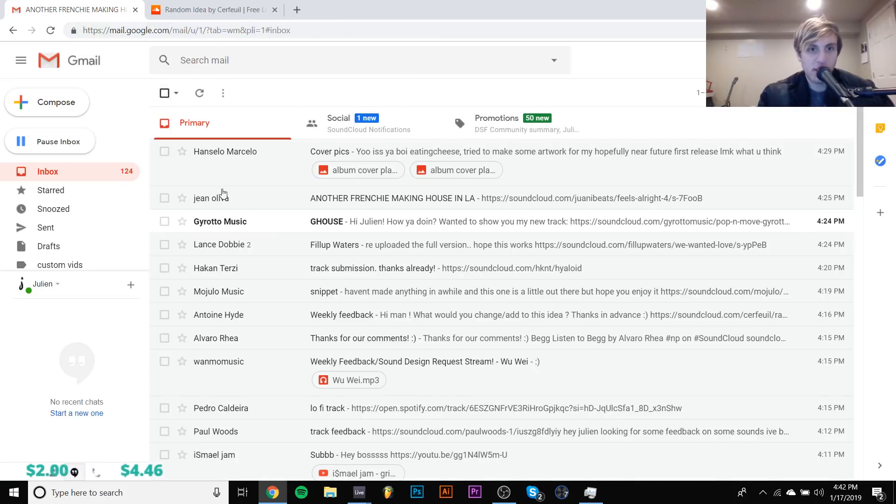
pyautogui.click(226, 229)
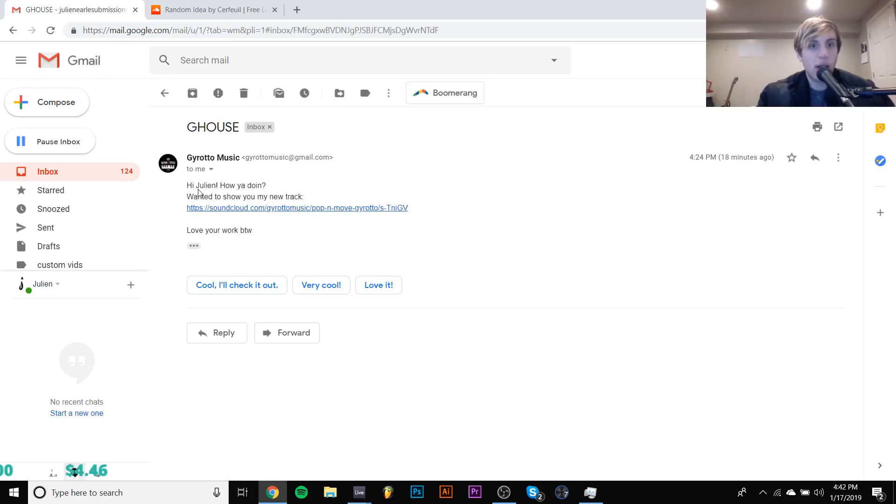
# Open the SoundCloud link to "Pop n' Move" in the "GHOUSE" email and adjust the player's volume slightly
pyautogui.click(221, 208)
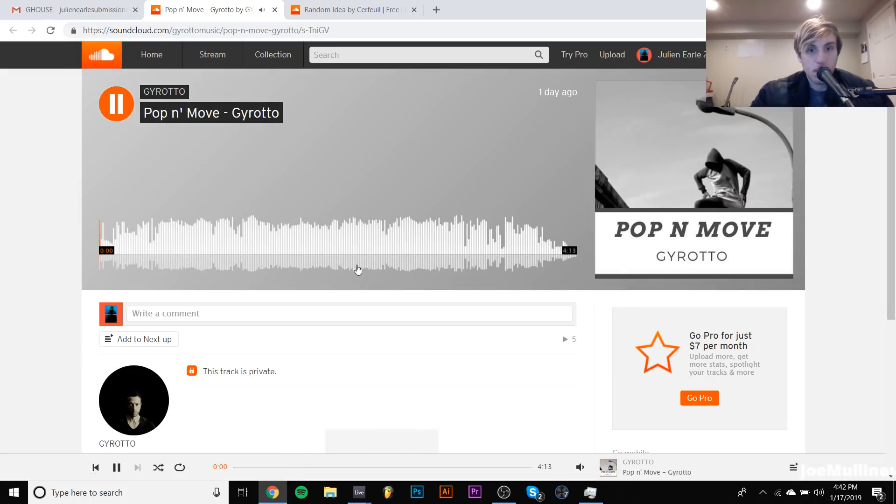
pyautogui.moveTo(582, 463)
pyautogui.click(579, 433)
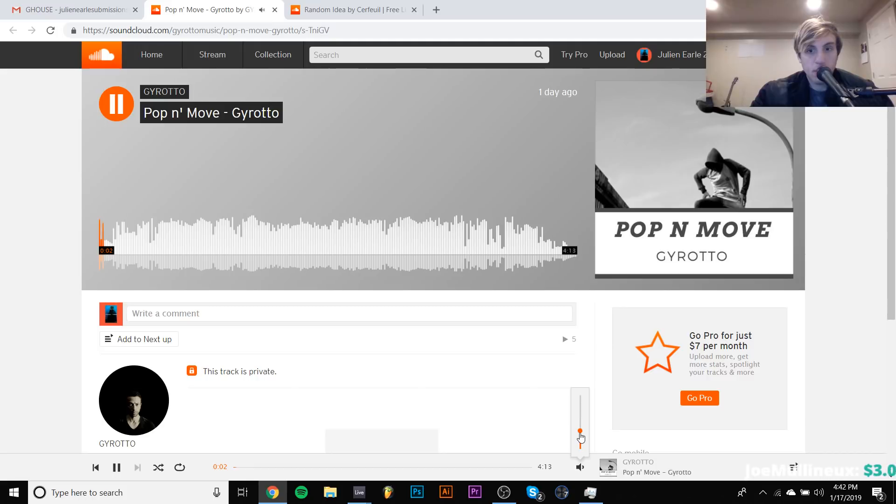
pyautogui.moveTo(580, 433); pyautogui.dragTo(579, 436)
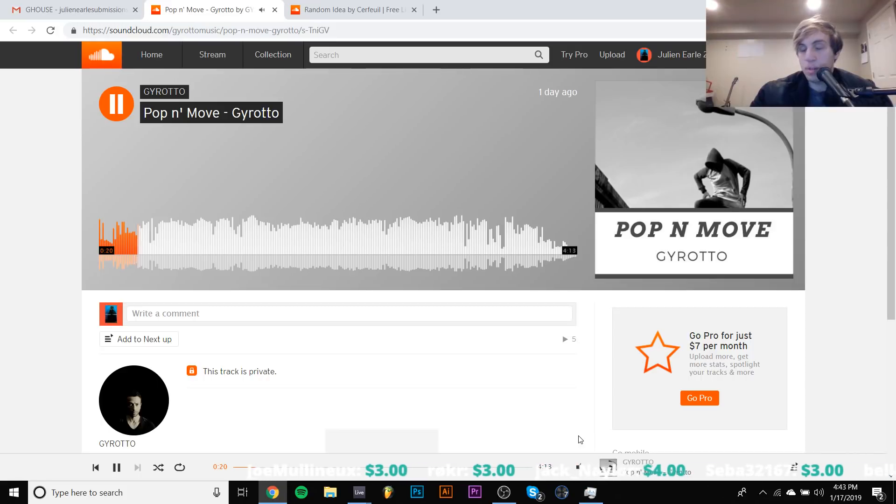
# Skip ahead through "Pop n' Move" in stages from about 0:56 to 2:48, listening to a bit of each section
pyautogui.click(210, 236)
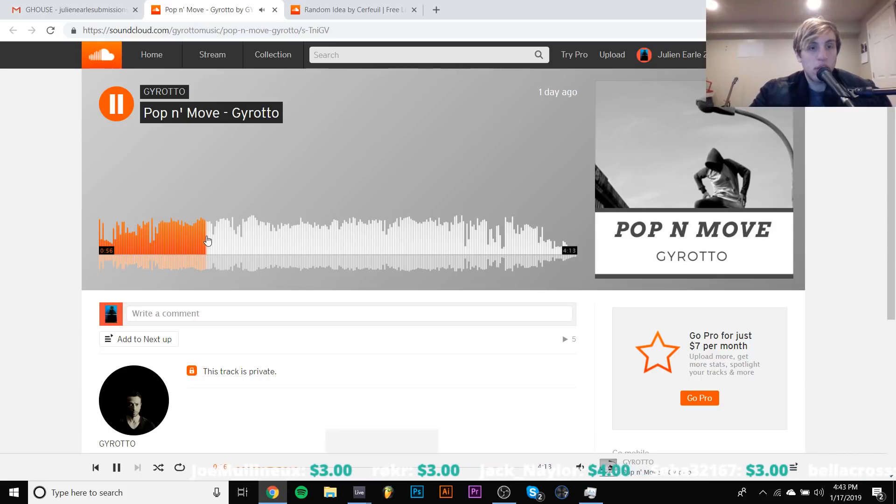
pyautogui.click(225, 242)
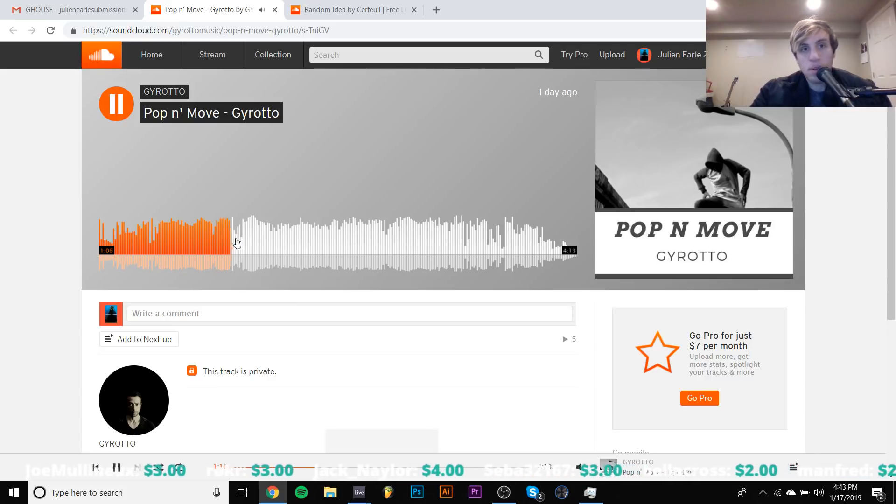
pyautogui.click(276, 245)
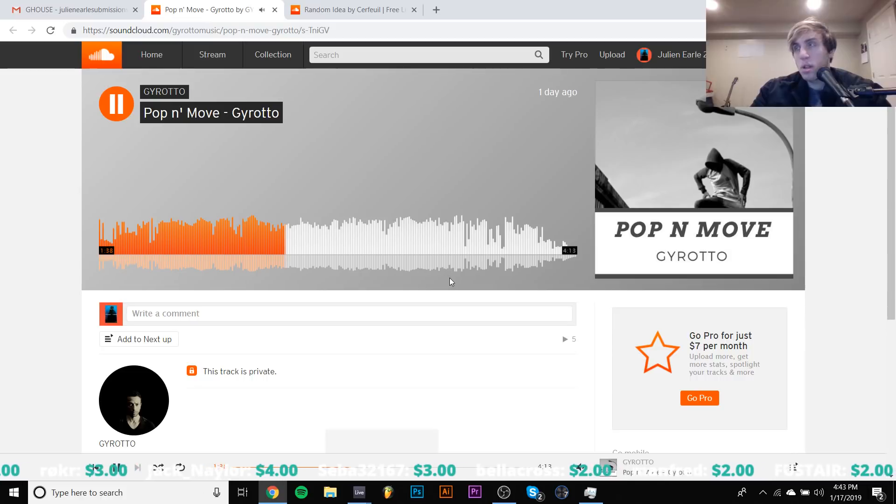
pyautogui.click(355, 242)
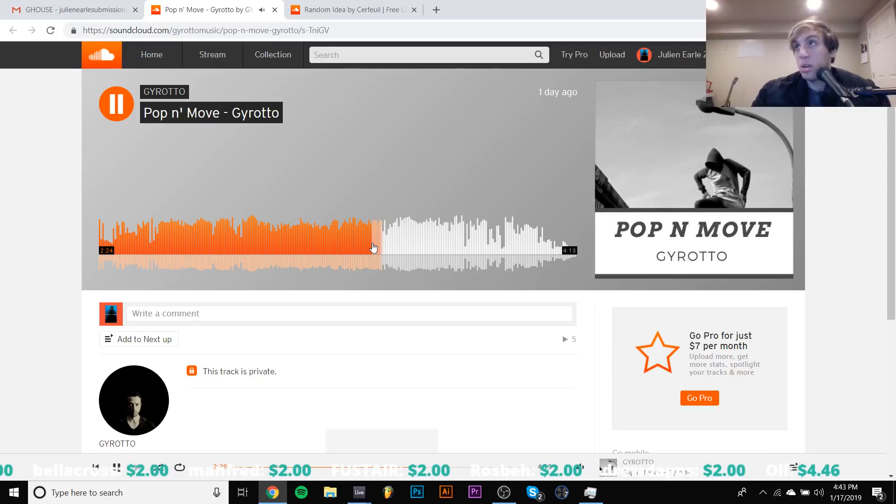
pyautogui.click(417, 239)
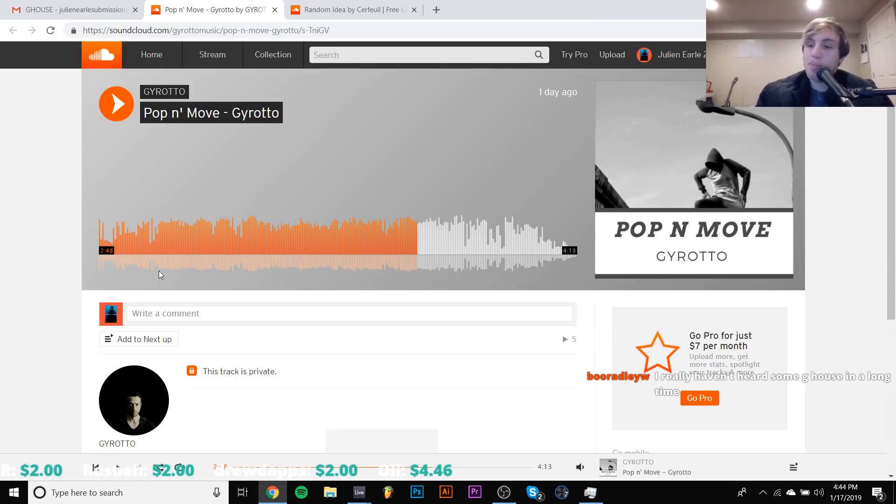
# Continue "Pop n' Move" from 2:48 in short bursts, pausing at 2:55 and again at 2:57
pyautogui.press('space')
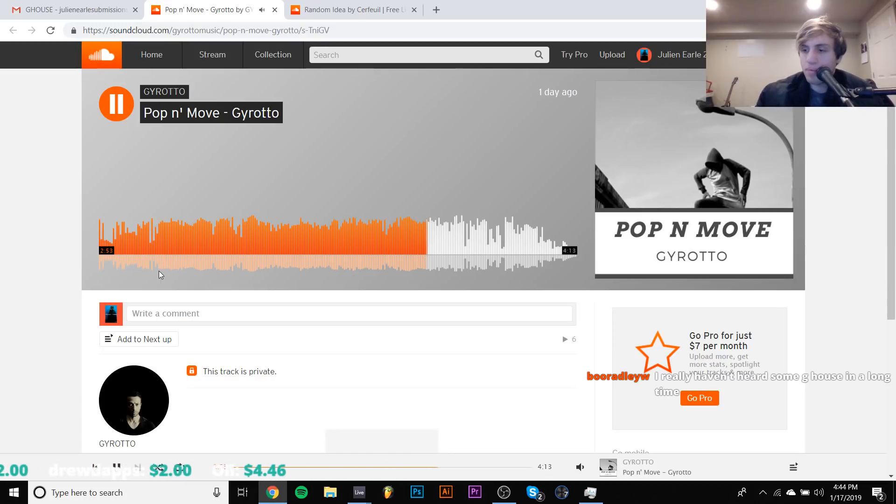
pyautogui.press('space')
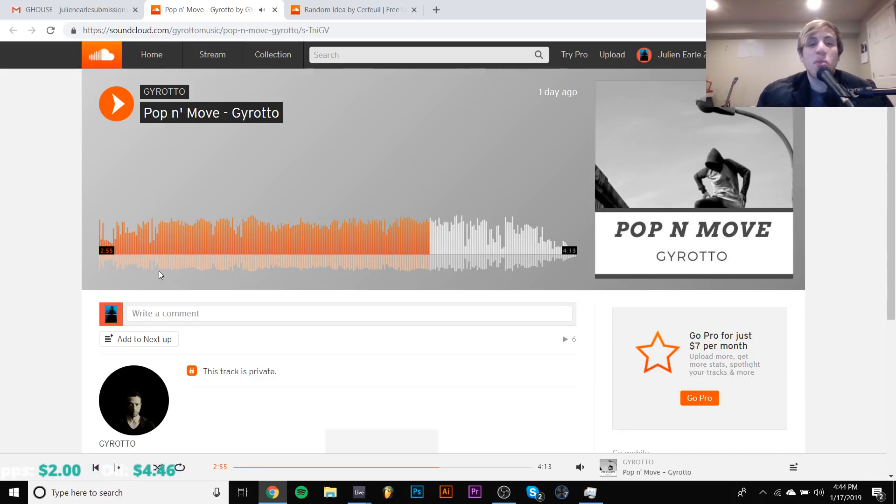
pyautogui.press('space')
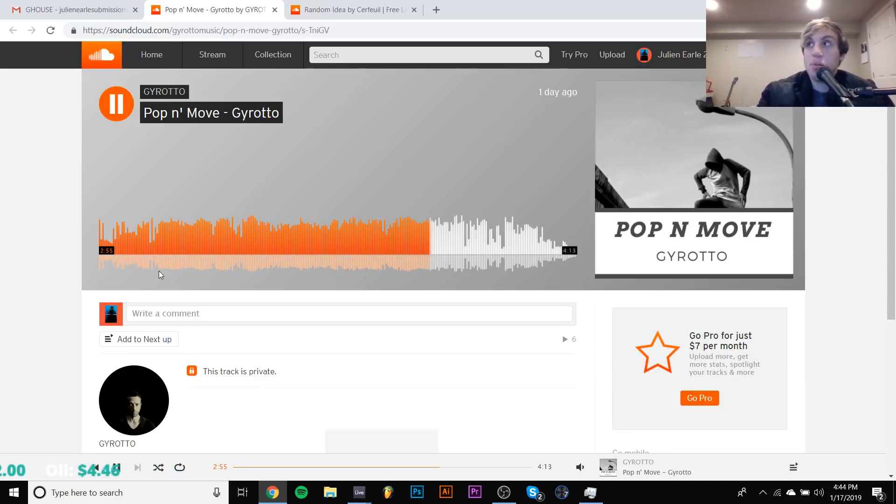
pyautogui.press('space')
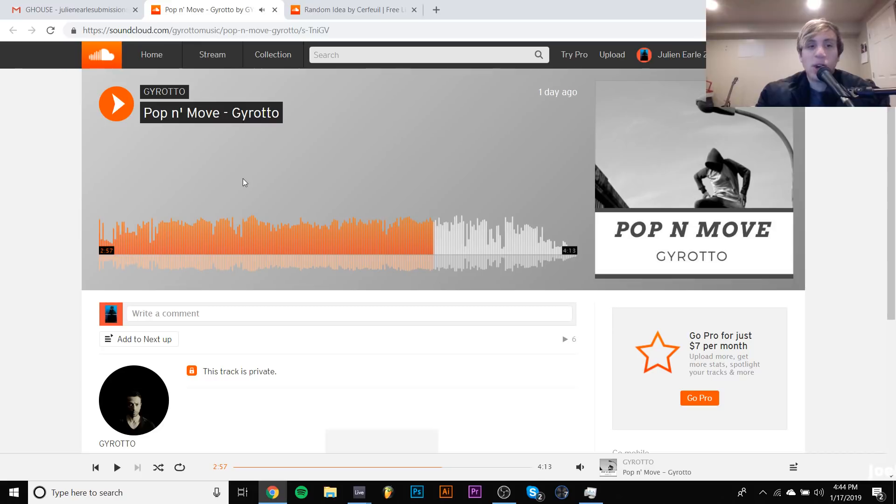
# Replay the earlier sections of "Pop n' Move" at about 0:50 and 0:23, and pause at 0:25
pyautogui.click(192, 244)
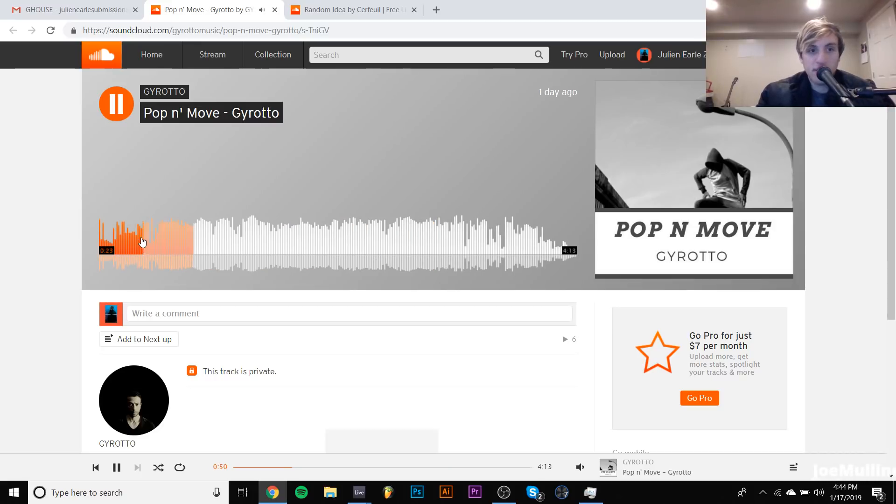
pyautogui.click(139, 243)
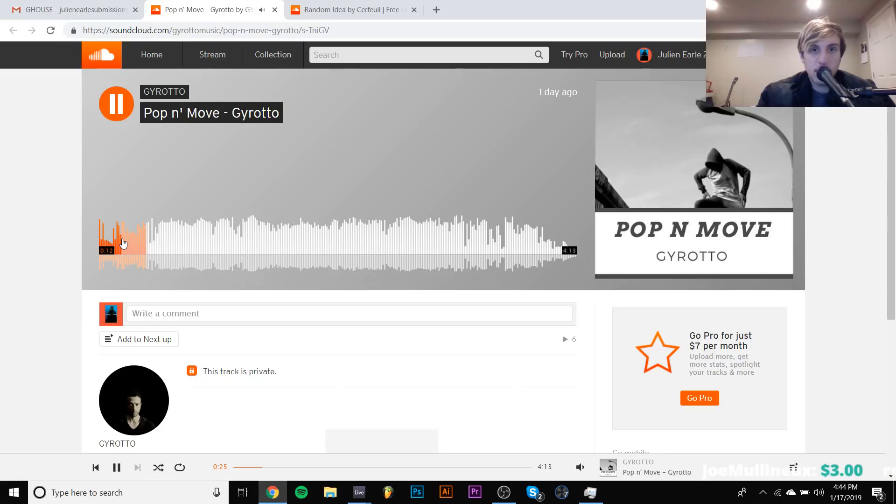
pyautogui.press('space')
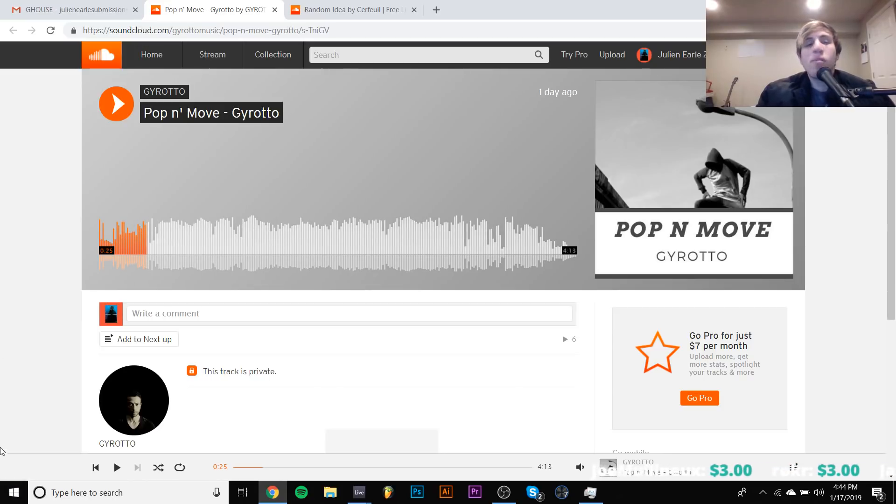
# Close the "Pop n' Move" tab, return to the inbox, and open the "ANOTHER FRENCHIE MAKING HOUSE IN LA" email
pyautogui.click(274, 9)
pyautogui.click(117, 171)
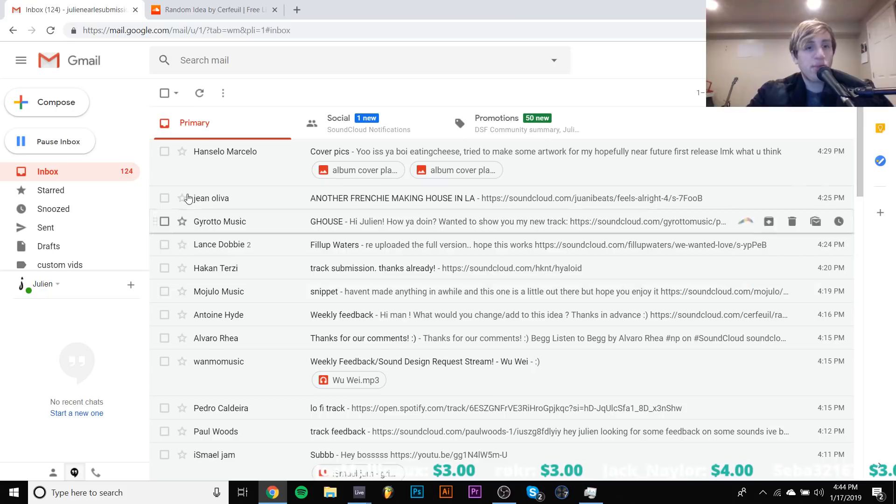
pyautogui.click(221, 200)
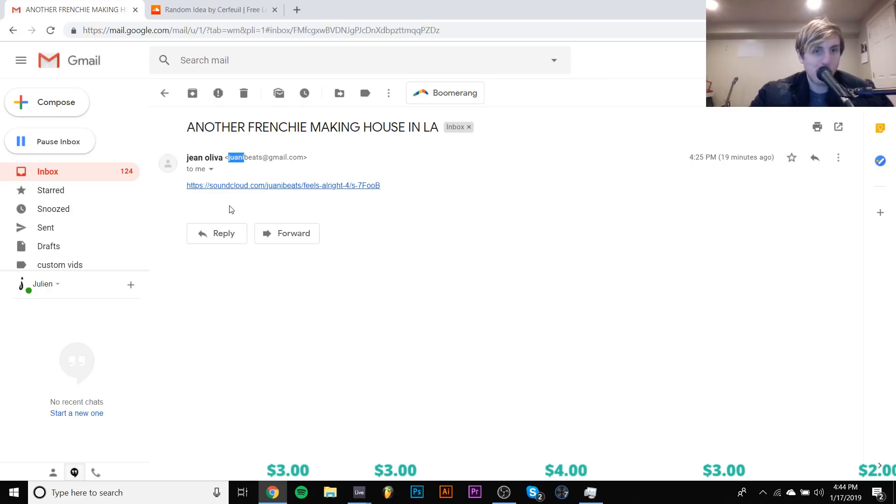
# Open and play the linked "Feels Alright 4" track, returning Gmail to the inbox before going back to the track's tab
pyautogui.click(234, 189)
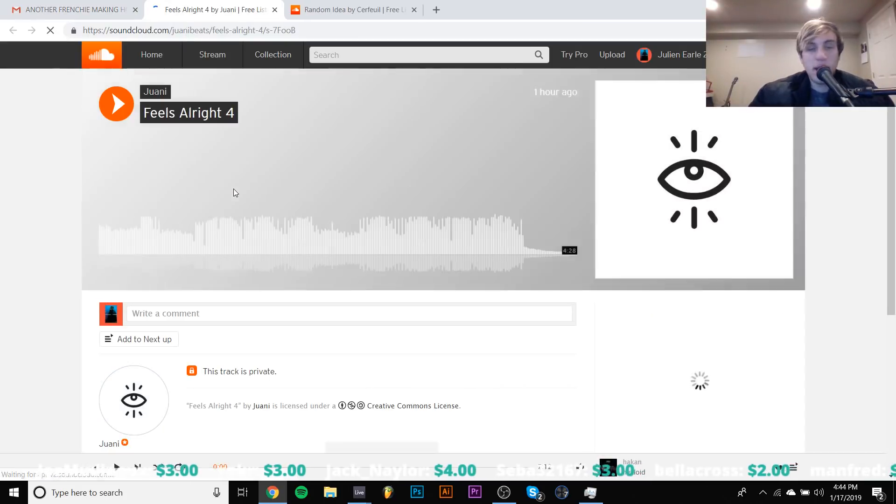
pyautogui.press('space')
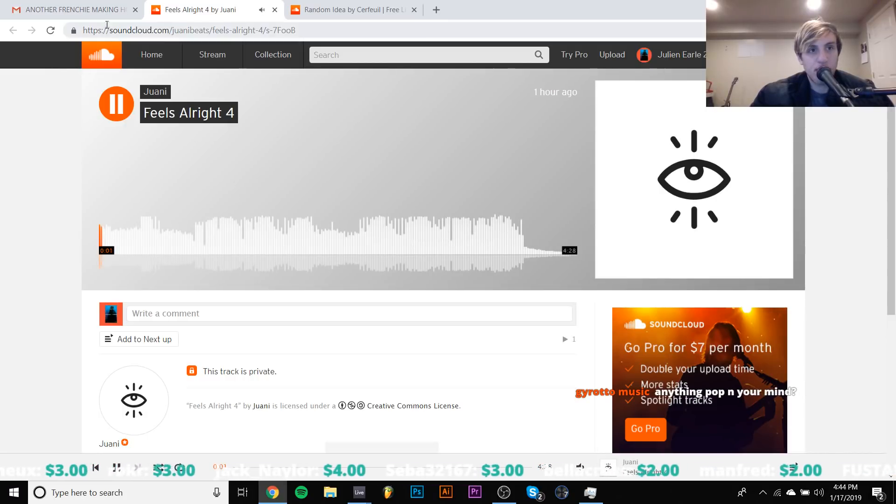
pyautogui.click(107, 9)
pyautogui.click(103, 178)
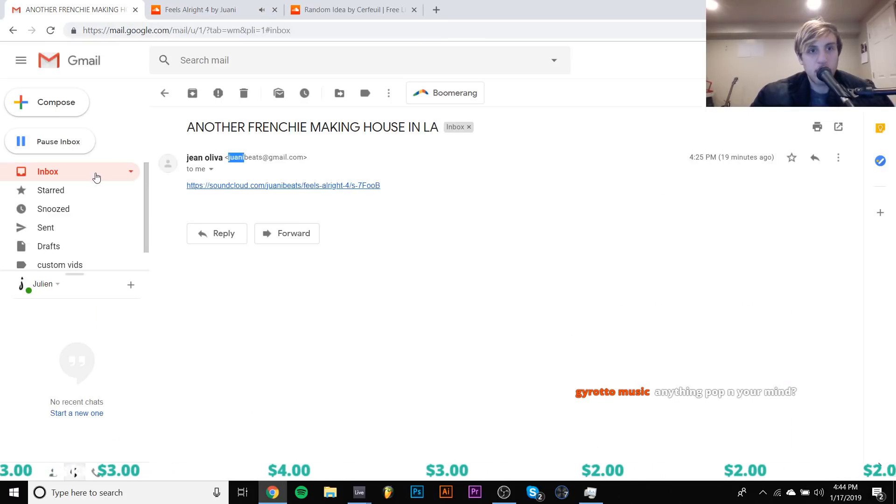
pyautogui.click(180, 8)
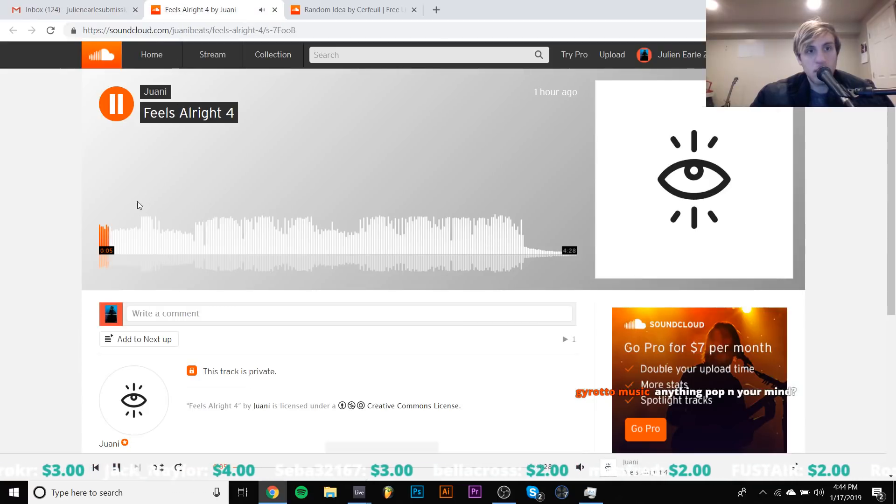
# Skip through "Feels Alright 4" in stages from about 0:13 to 2:37, and pause at 2:39
pyautogui.click(125, 229)
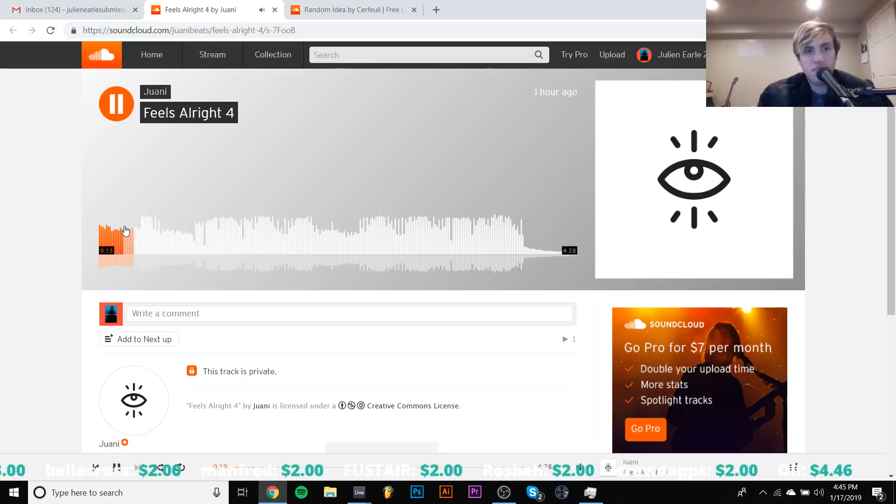
pyautogui.click(146, 232)
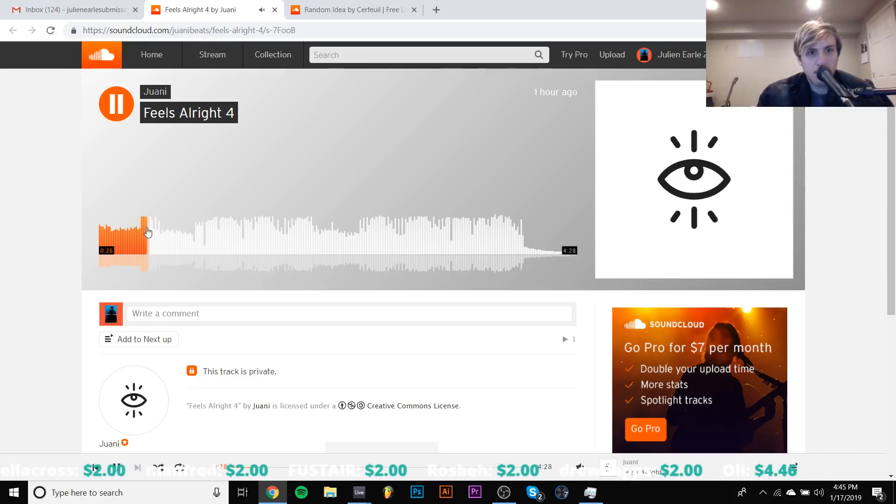
pyautogui.click(187, 242)
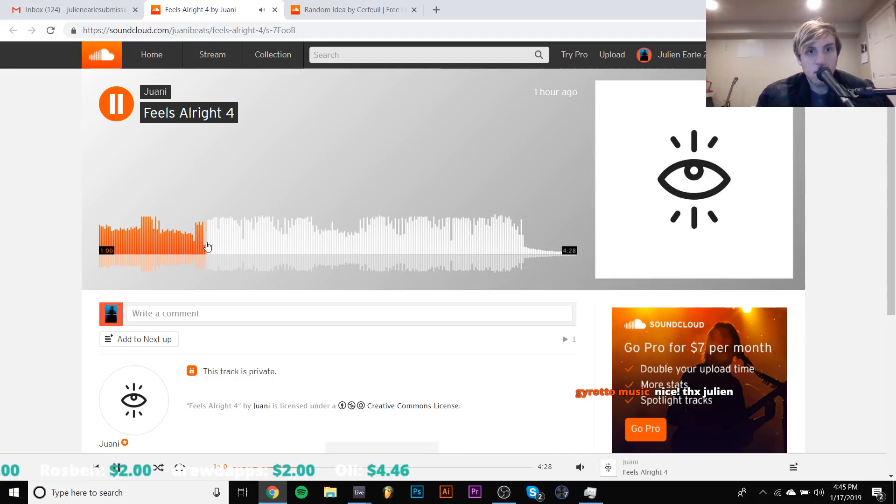
pyautogui.moveTo(207, 246); pyautogui.dragTo(243, 246)
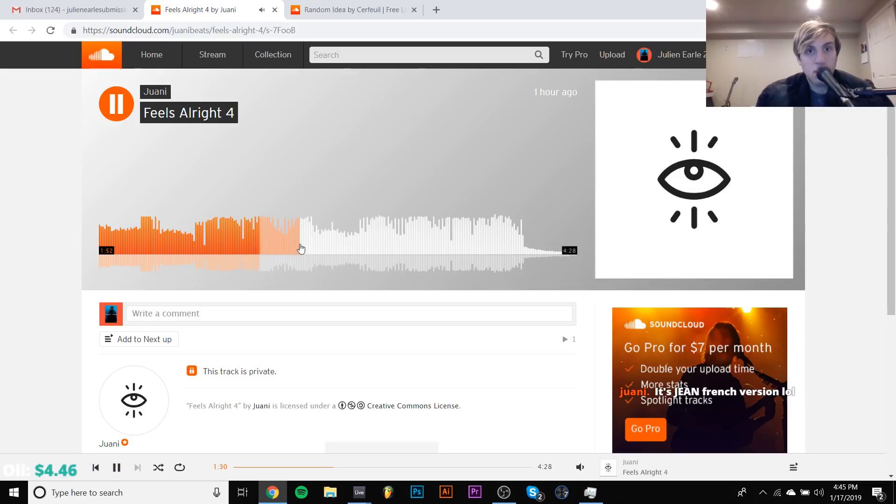
pyautogui.click(301, 250)
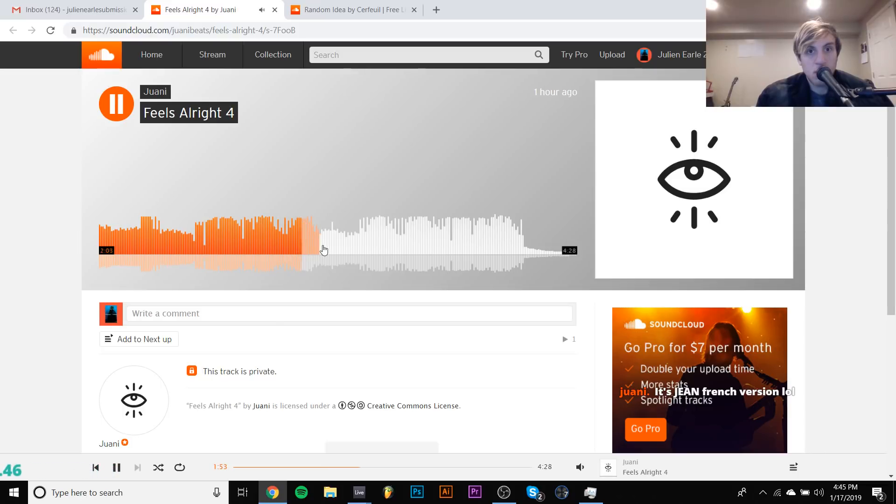
pyautogui.click(344, 248)
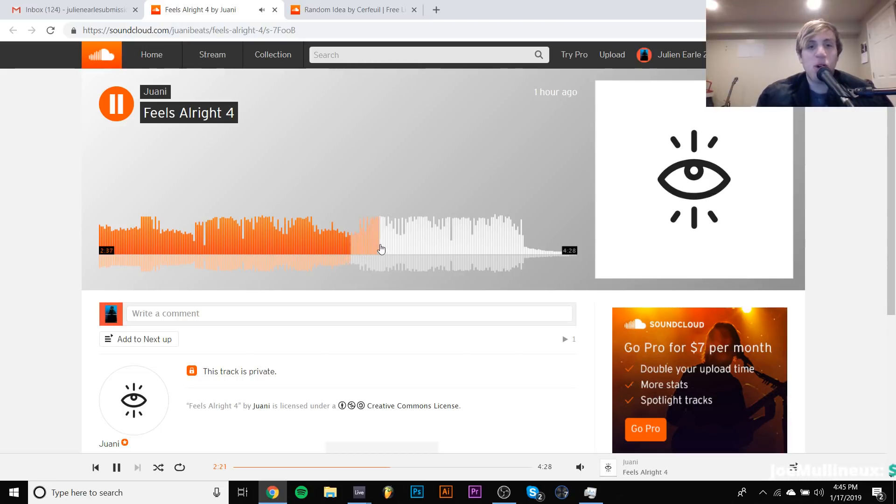
pyautogui.click(381, 247)
pyautogui.press('space')
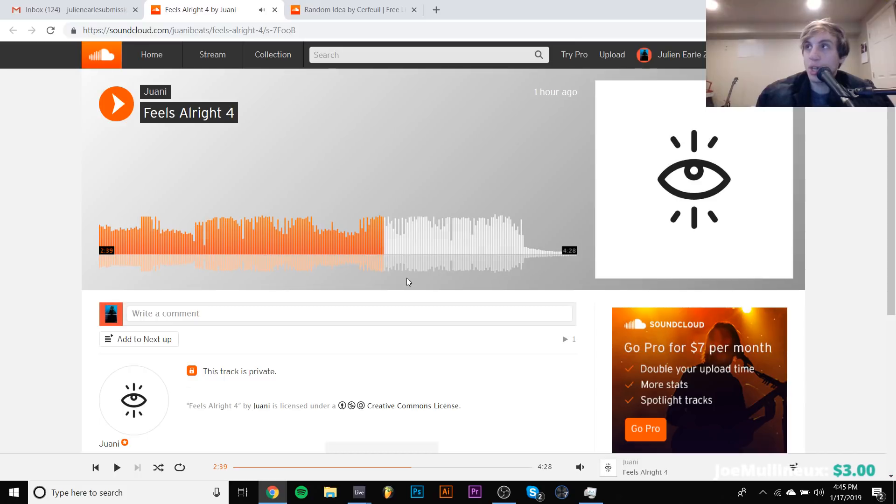
# Resume "Feels Alright 4", sample the remaining sections up to about 3:33, and close its tab
pyautogui.press('space')
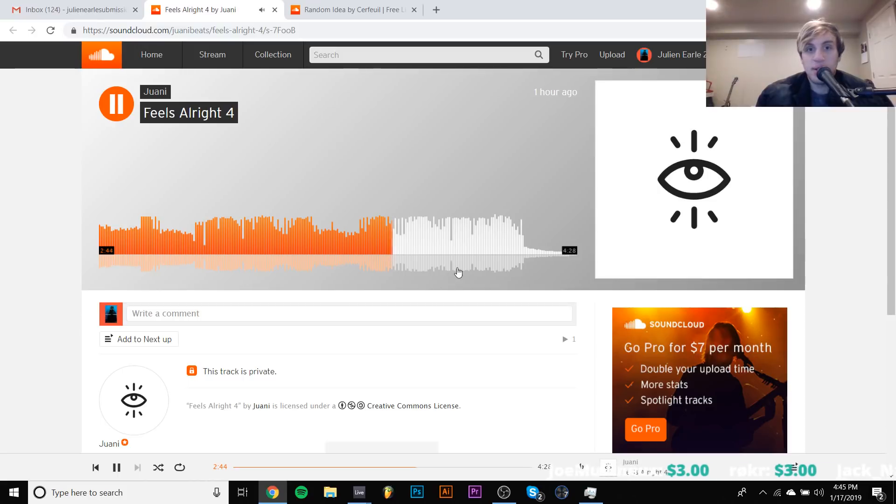
pyautogui.click(423, 228)
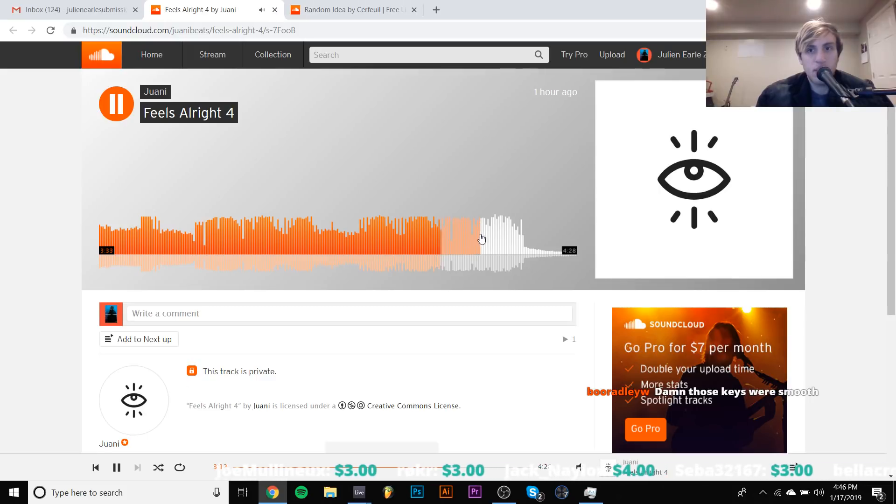
pyautogui.click(482, 238)
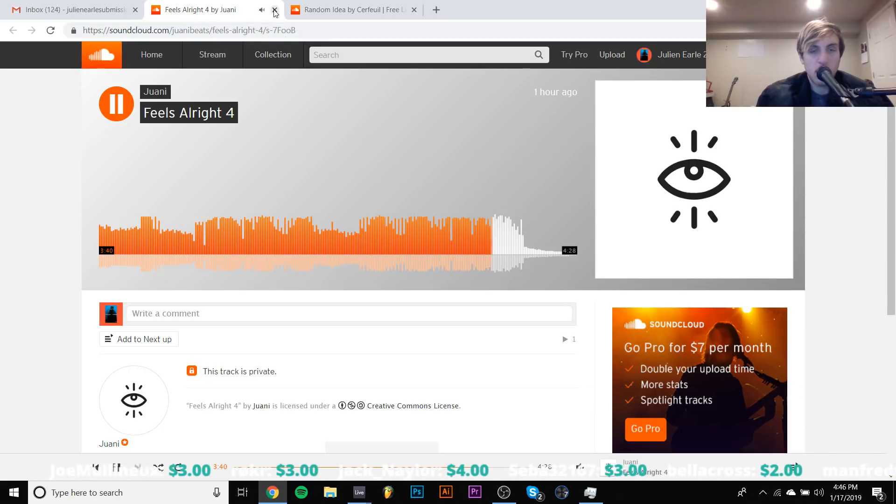
pyautogui.hotkey('ctrl', 'w')
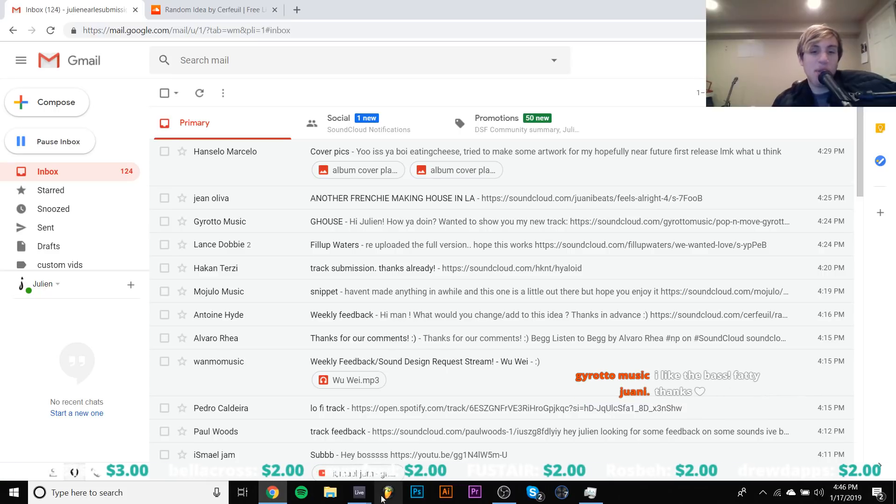
# Switch to the untitled project in Ableton Live and start playback of the looped section at bar 17
pyautogui.moveTo(372, 500)
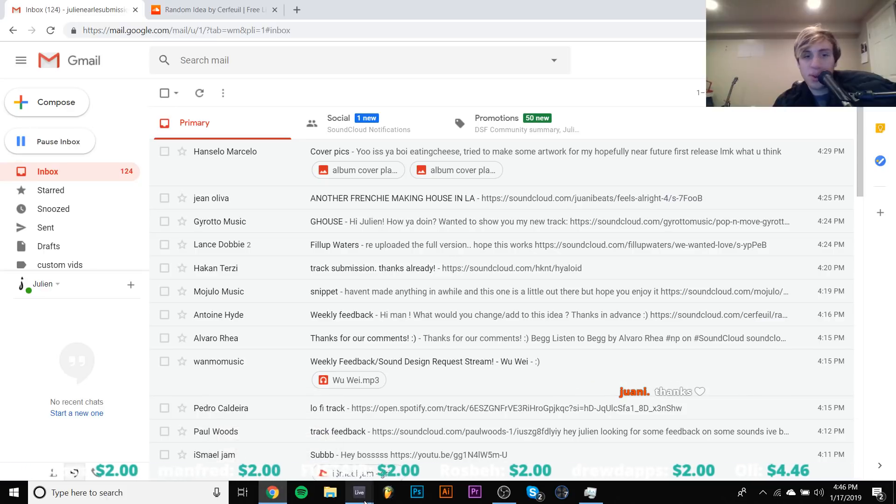
pyautogui.click(326, 463)
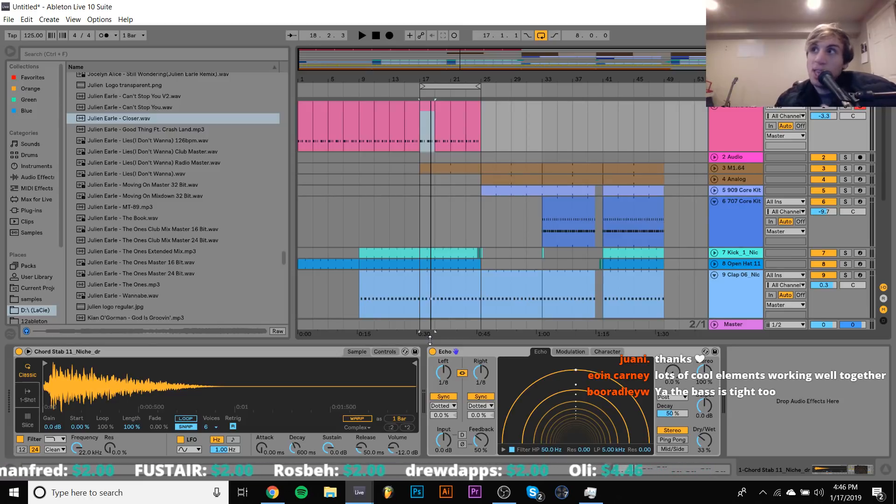
pyautogui.press('space')
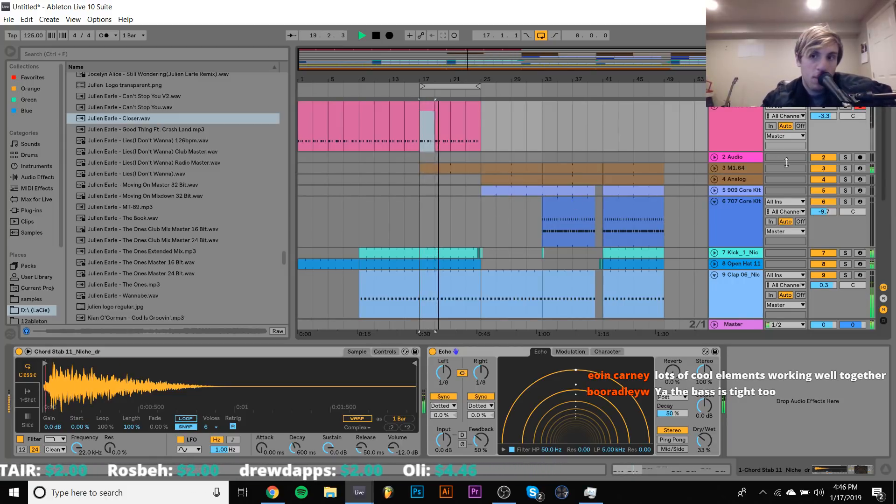
# Solo the M1.64 track and delete the chords in the second half of its clip at bar 17
pyautogui.click(845, 168)
pyautogui.press('space')
pyautogui.doubleClick(430, 168)
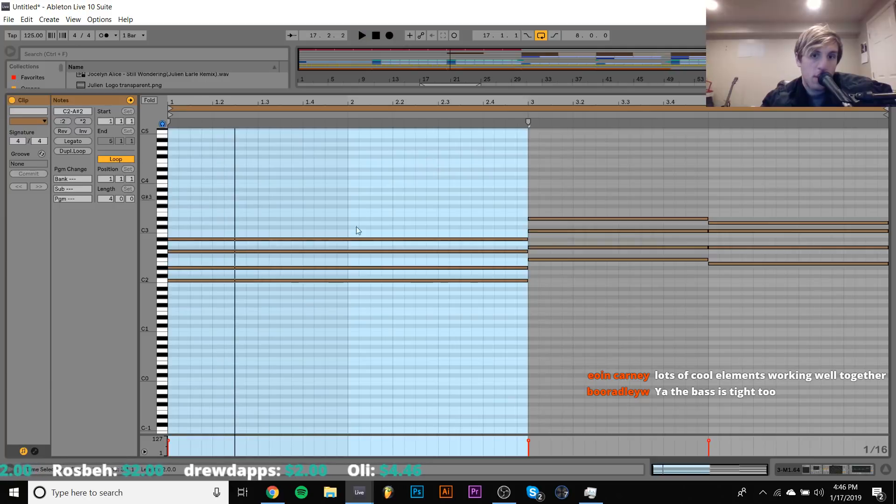
pyautogui.moveTo(584, 174); pyautogui.dragTo(850, 386)
pyautogui.press('Delete')
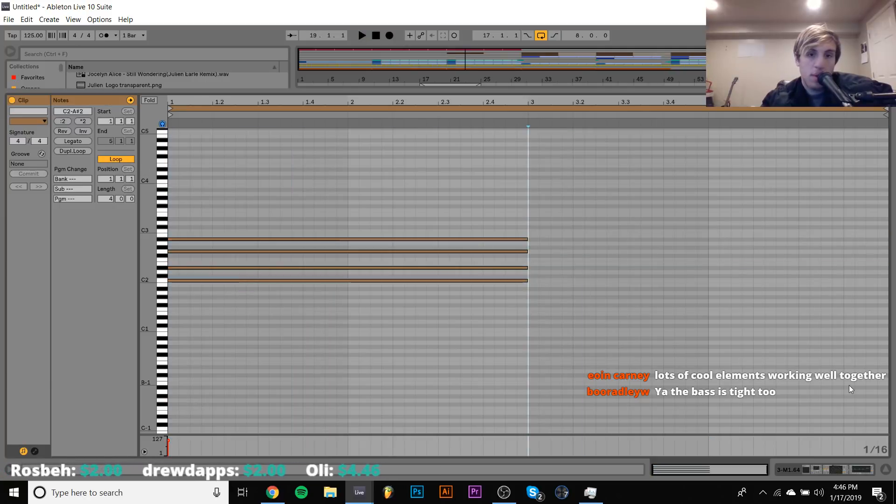
pyautogui.click(819, 471)
pyautogui.doubleClick(430, 106)
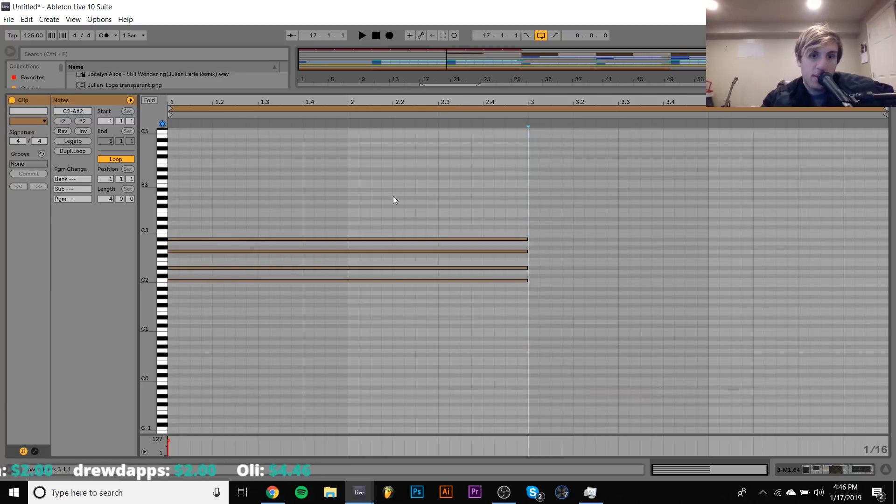
# Shorten the remaining four-note chord to one sixteenth note and move it to position 1.1.3
pyautogui.hotkey('shift', 'Left')
pyautogui.hotkey('shift', 'Left')
pyautogui.hotkey('shift', 'Left')
pyautogui.hotkey('shift', 'Left')
pyautogui.hotkey('shift', 'Left')
pyautogui.hotkey('shift', 'Left')
pyautogui.hotkey('shift', 'Left')
pyautogui.hotkey('shift', 'Left')
pyautogui.hotkey('shift', 'Left')
pyautogui.hotkey('shift', 'Left')
pyautogui.hotkey('shift', 'Left')
pyautogui.hotkey('shift', 'Left')
pyautogui.hotkey('shift', 'Left')
pyautogui.hotkey('shift', 'Left')
pyautogui.hotkey('shift', 'Left')
pyautogui.hotkey('shift', 'Left')
pyautogui.hotkey('shift', 'Left')
pyautogui.hotkey('shift', 'Left')
pyautogui.hotkey('shift', 'Left')
pyautogui.hotkey('shift', 'Left')
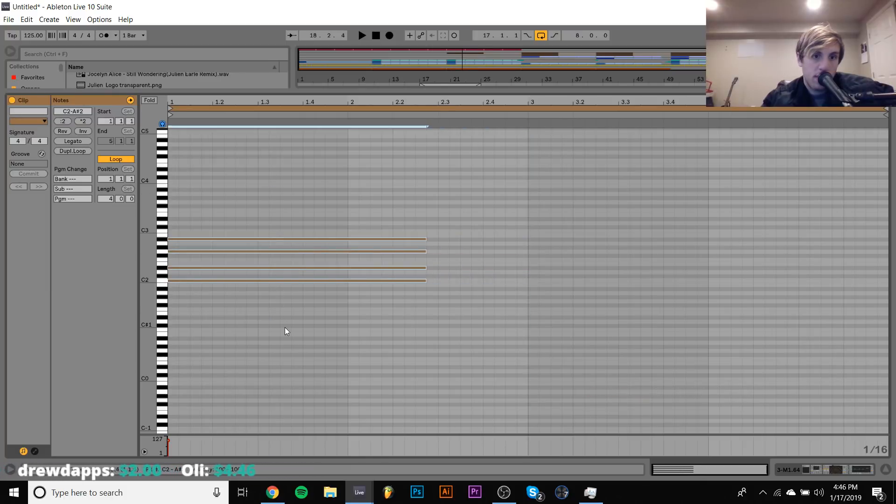
pyautogui.press('Right')
pyautogui.press('Right')
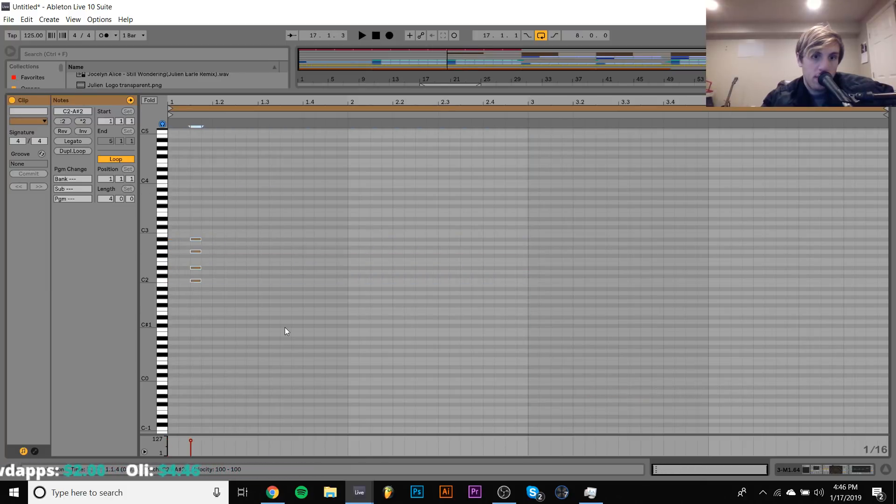
# Duplicate the chord to position 1.2.2 and play back the result briefly
pyautogui.hotkey('ctrl', 'd')
pyautogui.press('Right')
pyautogui.press('Right')
pyautogui.press('space')
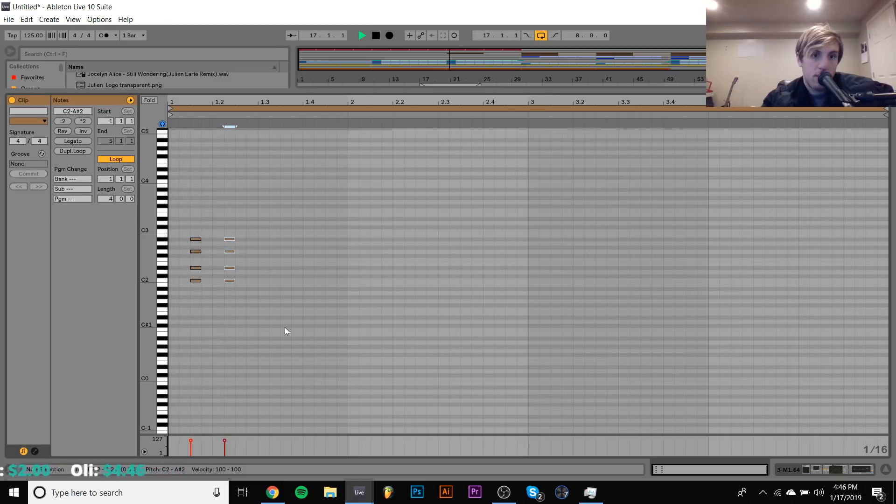
pyautogui.press('space')
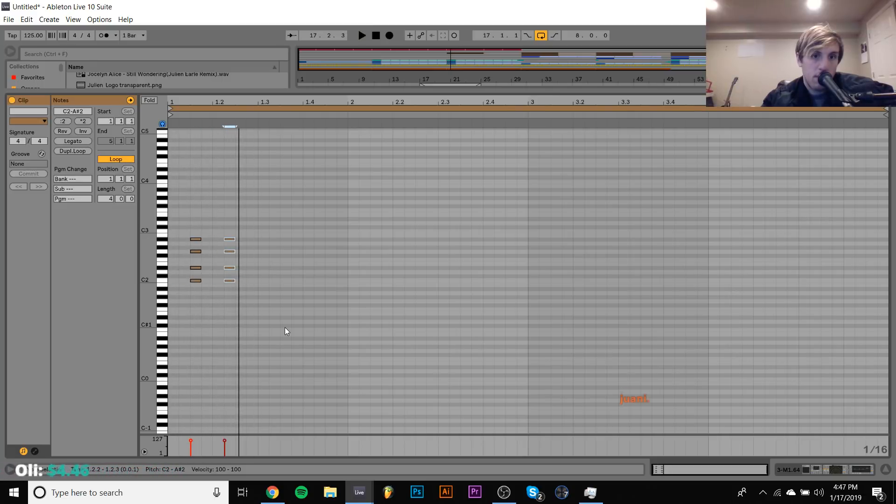
# Add two more copies of the chord at positions 1.3.2 and 1.3.4, and play back the rhythm
pyautogui.hotkey('ctrl', 'd')
pyautogui.press('Right')
pyautogui.press('Right')
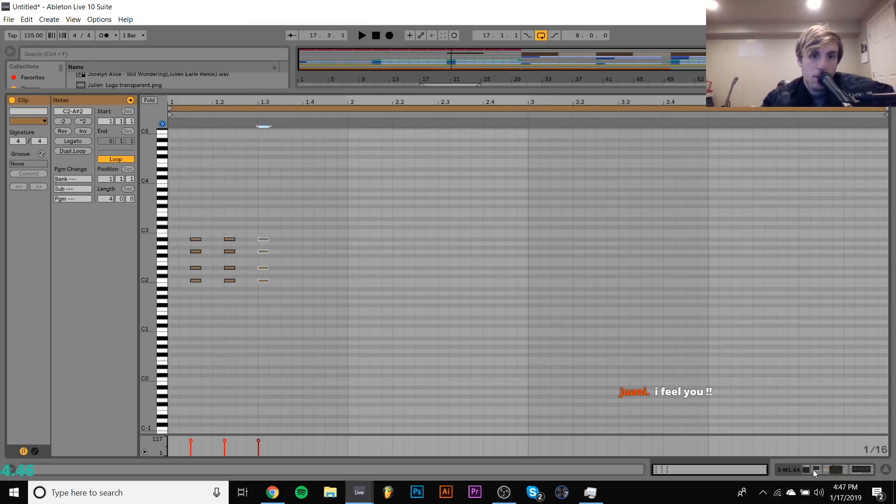
pyautogui.press('Right')
pyautogui.hotkey('ctrl', 'd')
pyautogui.press('Right')
pyautogui.press('space')
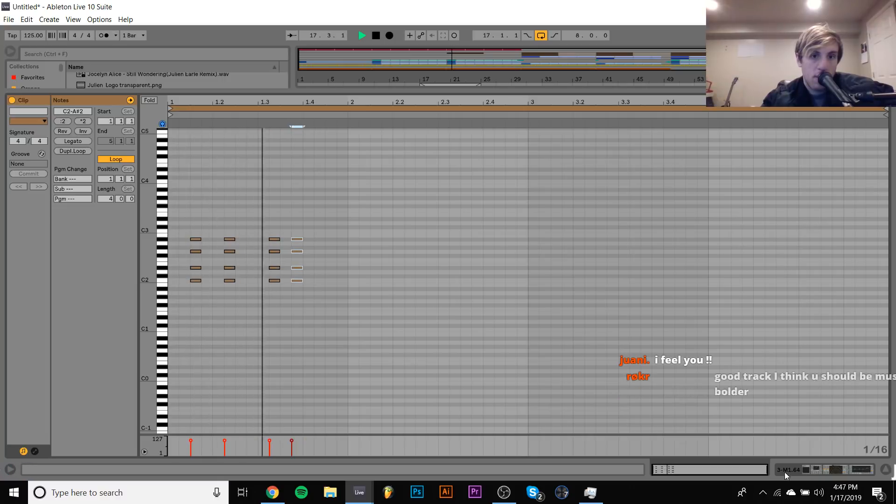
pyautogui.press('space')
# Show the M1.64 track's devices, preview the loop, and open the Korg M1's preset browser
pyautogui.click(838, 469)
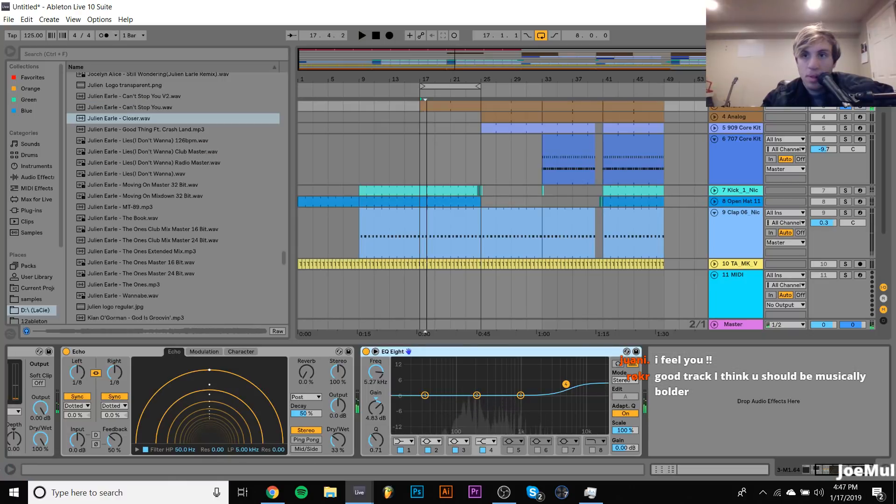
pyautogui.press('space')
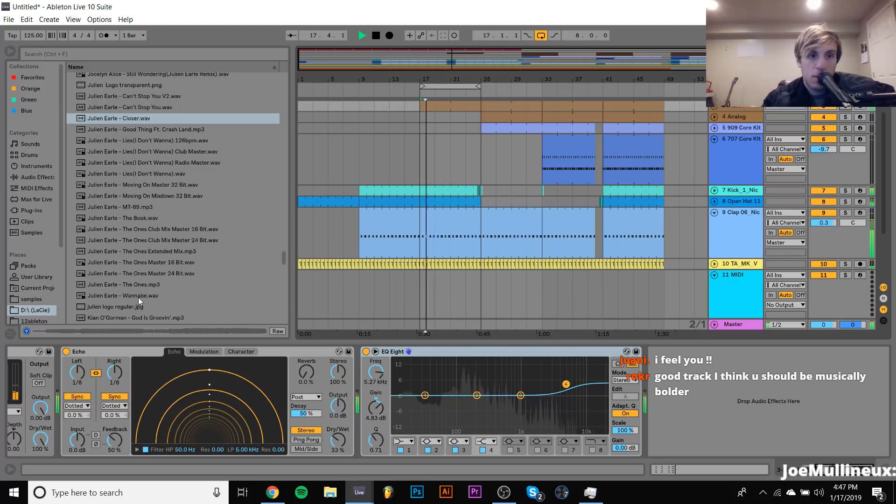
pyautogui.press('space')
pyautogui.scroll(3, 129, 384)
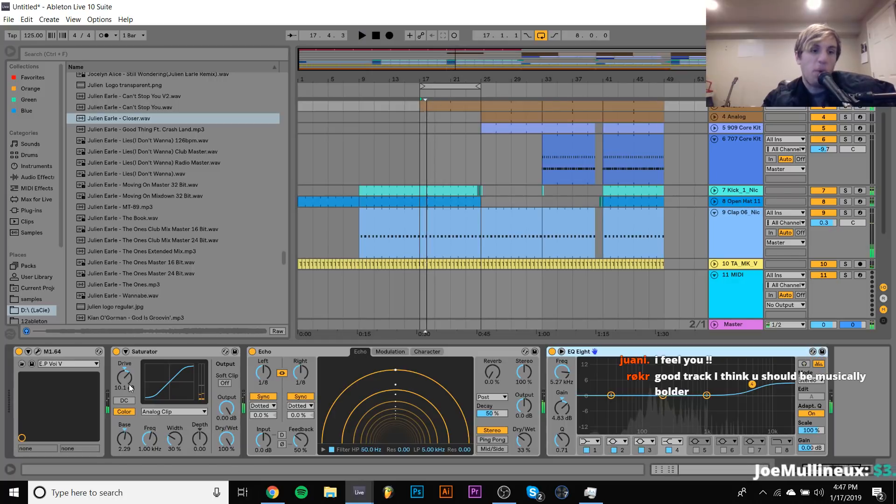
pyautogui.click(37, 352)
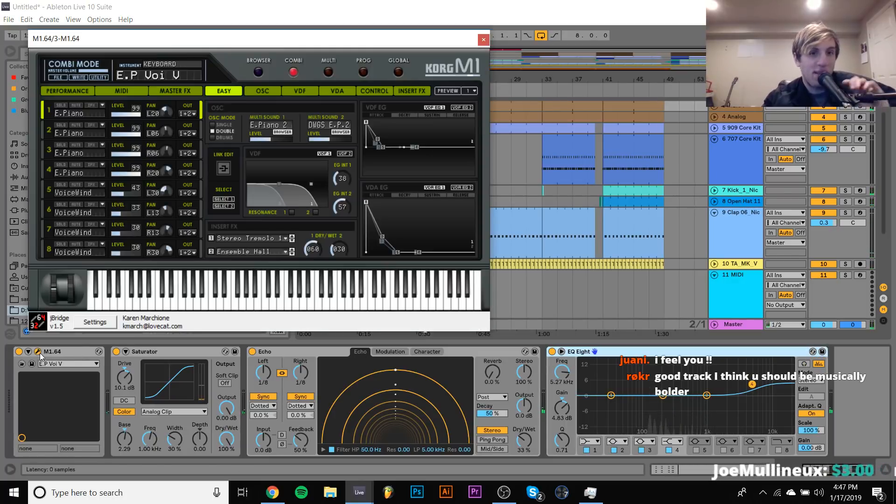
pyautogui.click(258, 72)
# Audition the Synth Lead presets Reso-Snap and EthnoLead4, and the Synth Poly presets WayOut, Dimly and SuperSynth
pyautogui.click(275, 157)
pyautogui.click(299, 224)
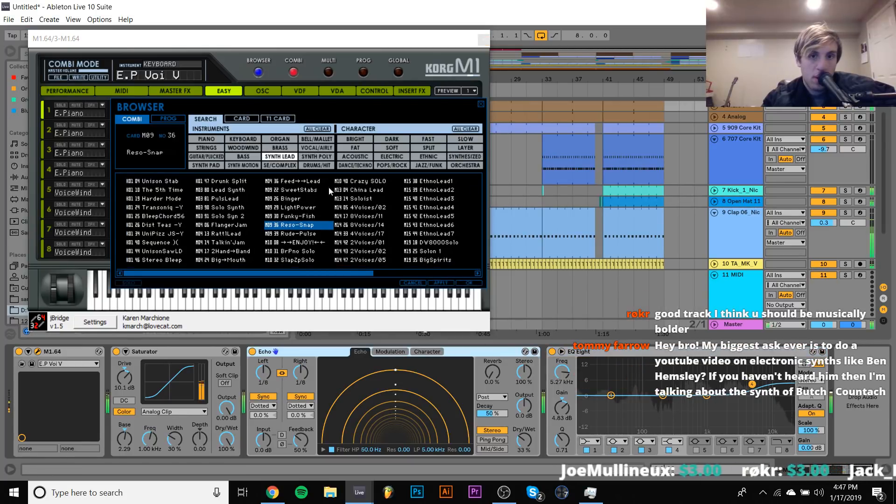
pyautogui.click(429, 207)
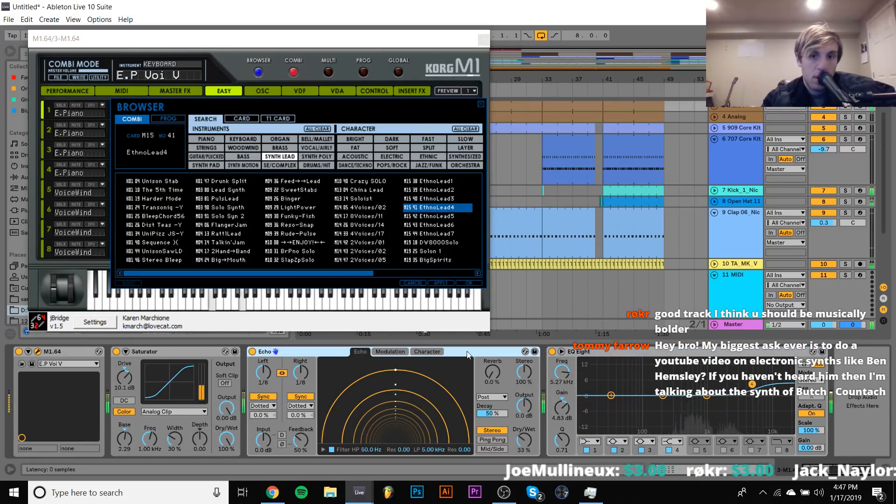
pyautogui.click(315, 156)
pyautogui.click(345, 225)
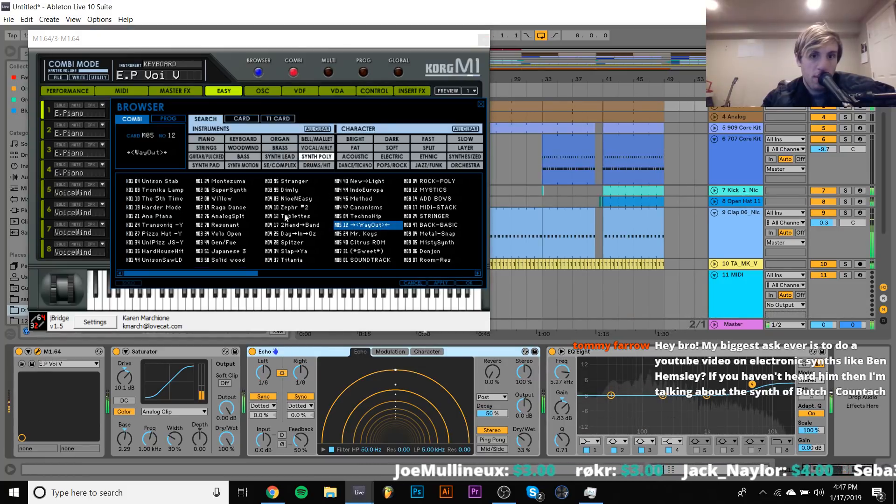
pyautogui.click(285, 190)
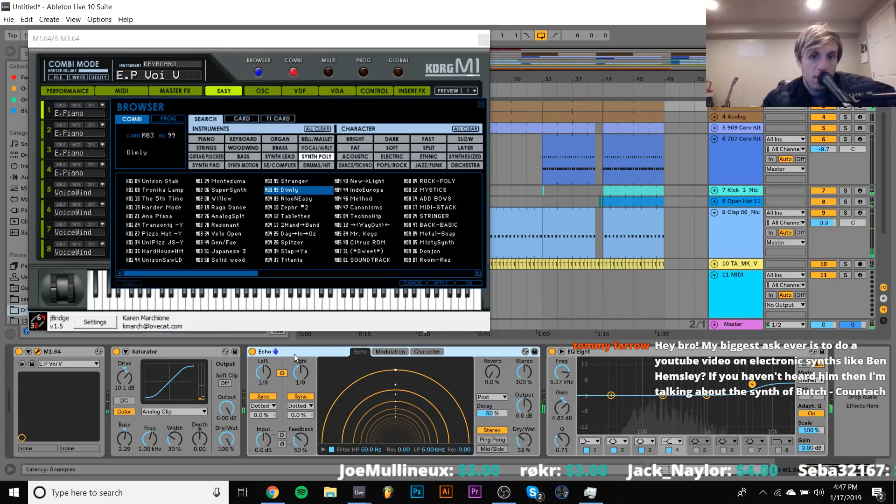
pyautogui.click(226, 190)
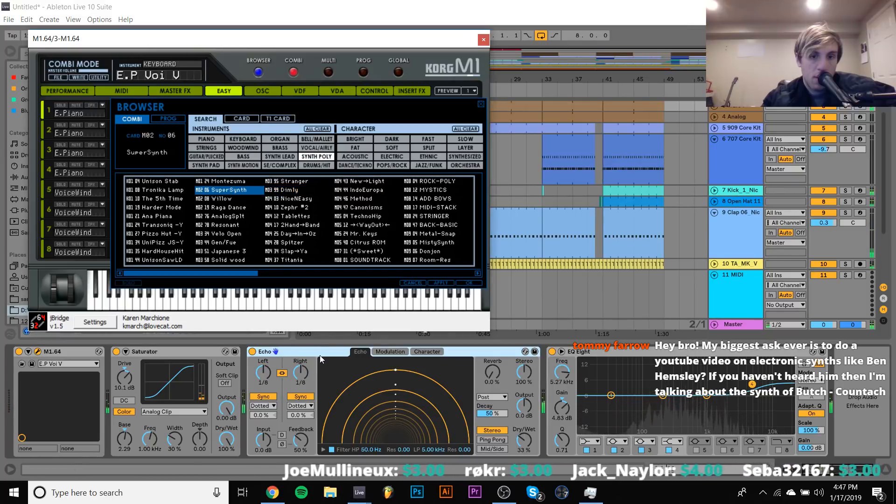
# Audition the Organ presets M1HouseSplit and PipeOrgan1, load Jazz Organ, and close the Korg M1 window
pyautogui.click(280, 139)
pyautogui.click(171, 190)
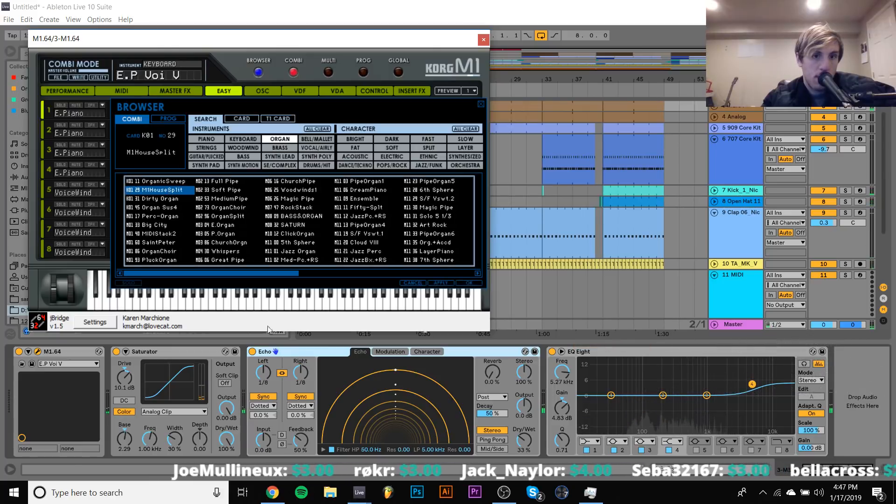
pyautogui.click(362, 182)
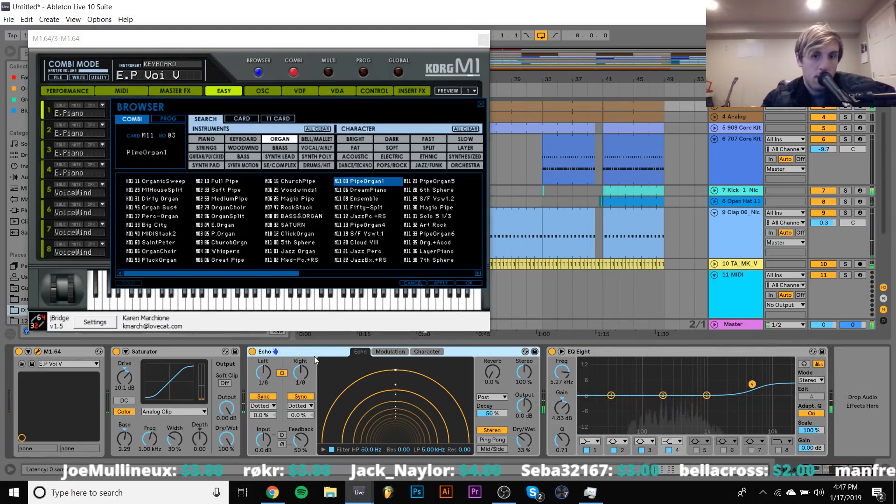
pyautogui.click(306, 252)
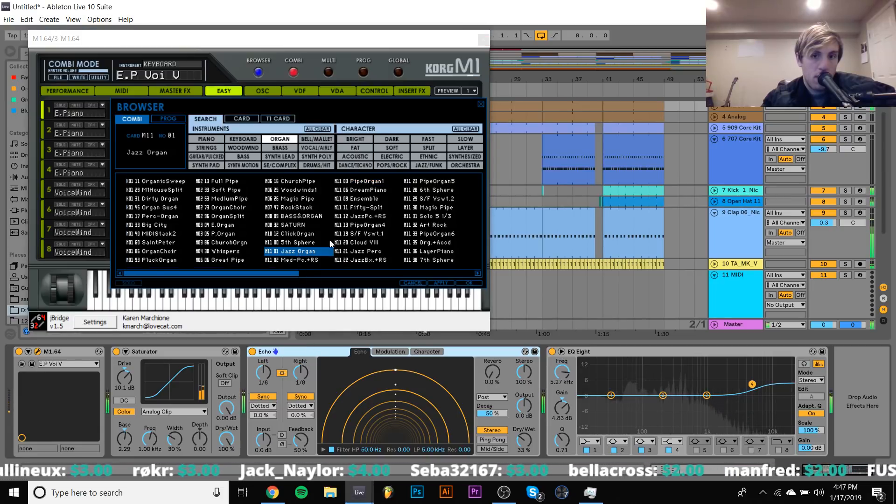
pyautogui.doubleClick(290, 251)
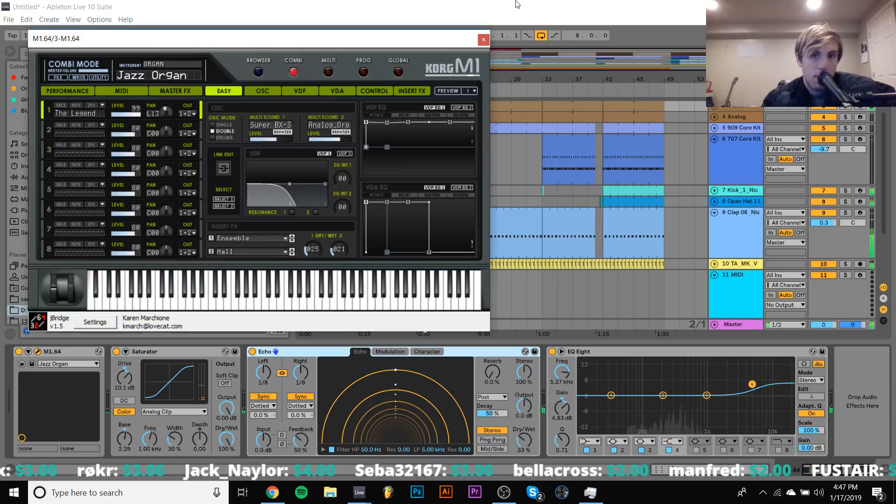
pyautogui.click(483, 39)
# Duplicate the chord at 1.2.2 in the M1.64 clip, raise the copy one octave, and place it at 1.2.4
pyautogui.doubleClick(438, 106)
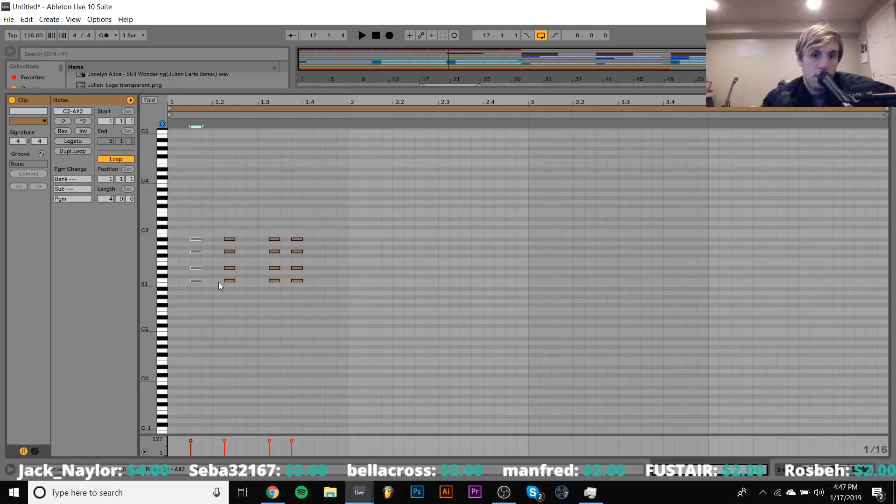
pyautogui.moveTo(231, 291); pyautogui.dragTo(228, 187)
pyautogui.hotkey('ctrl', 'd')
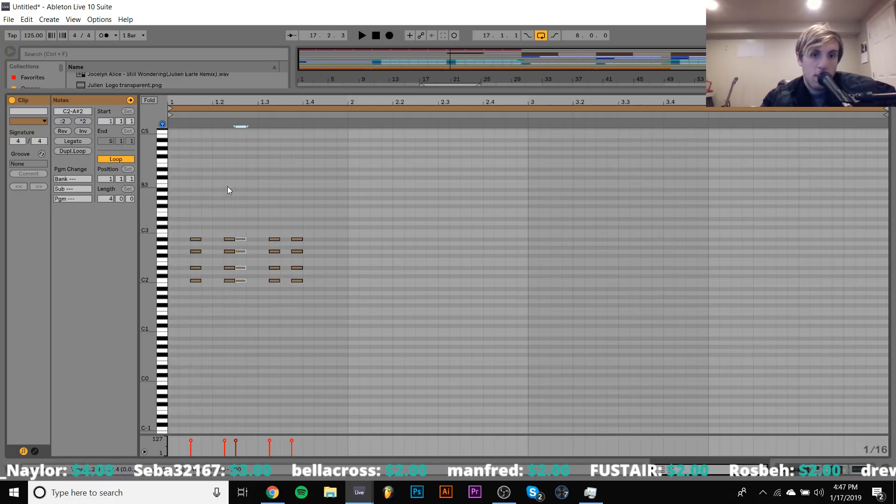
pyautogui.press('Left')
pyautogui.press('Left')
pyautogui.hotkey('shift', 'Up')
pyautogui.press('space')
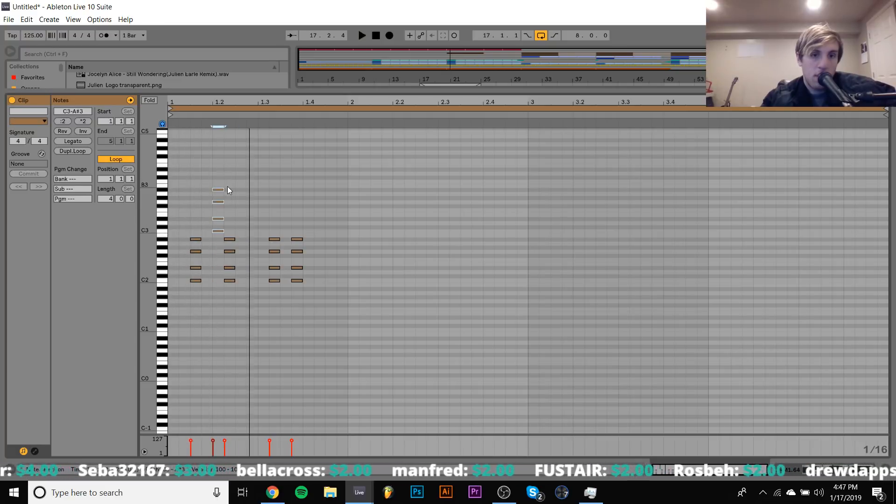
pyautogui.press('Right')
pyautogui.press('Right')
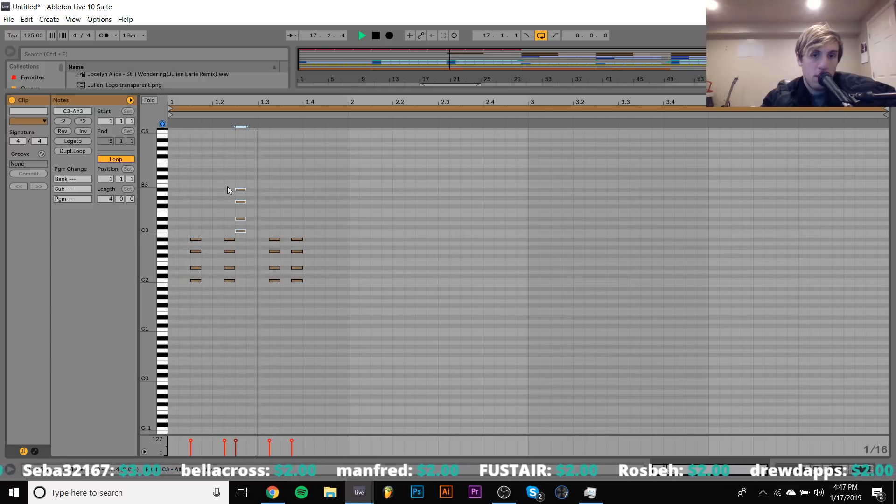
pyautogui.press('Right')
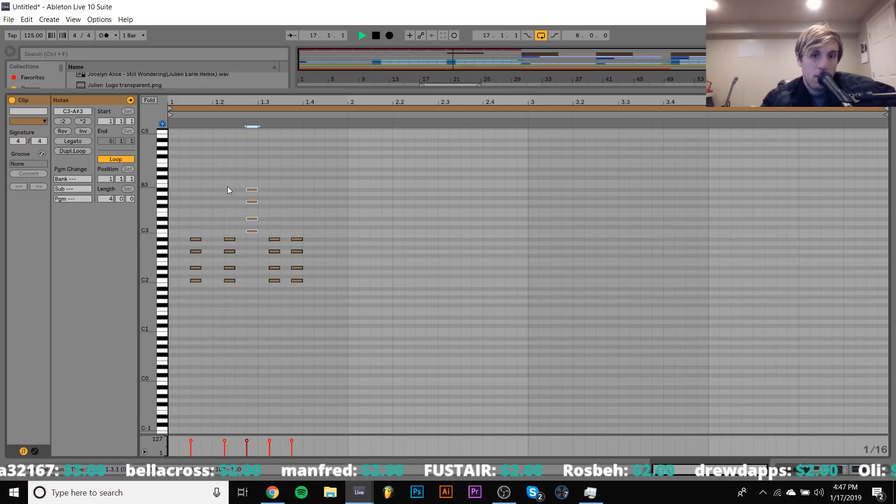
pyautogui.press('space')
# Delete one of the last two low chords and place the remaining one at position 1.3.3
pyautogui.moveTo(282, 198); pyautogui.dragTo(273, 226)
pyautogui.press('Delete')
pyautogui.press('space')
pyautogui.press('space')
pyautogui.press('Right')
pyautogui.press('Right')
pyautogui.press('Right')
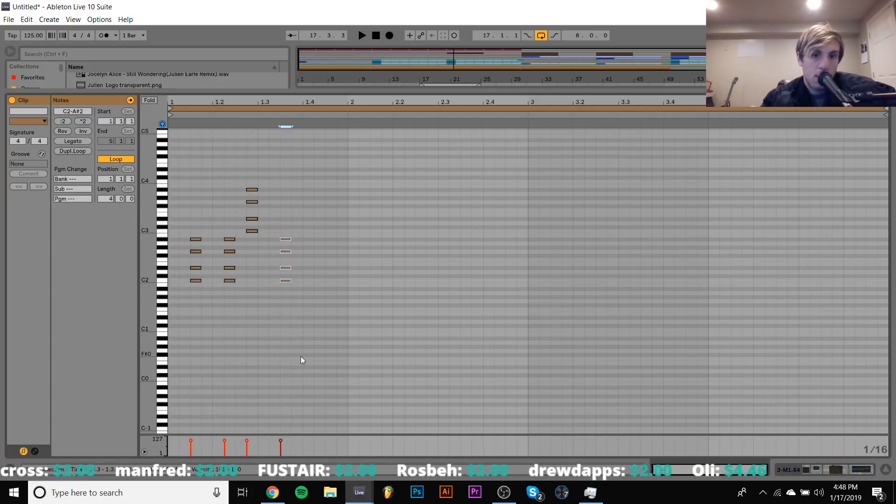
# Turn off the Echo effect on the M1.64 track and play the chord pattern back in its clip
pyautogui.click(813, 472)
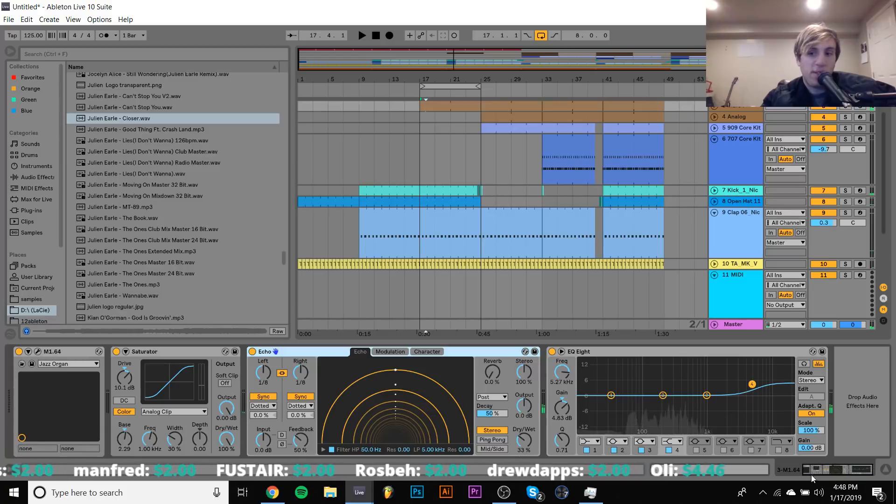
pyautogui.click(253, 352)
pyautogui.press('space')
pyautogui.doubleClick(438, 105)
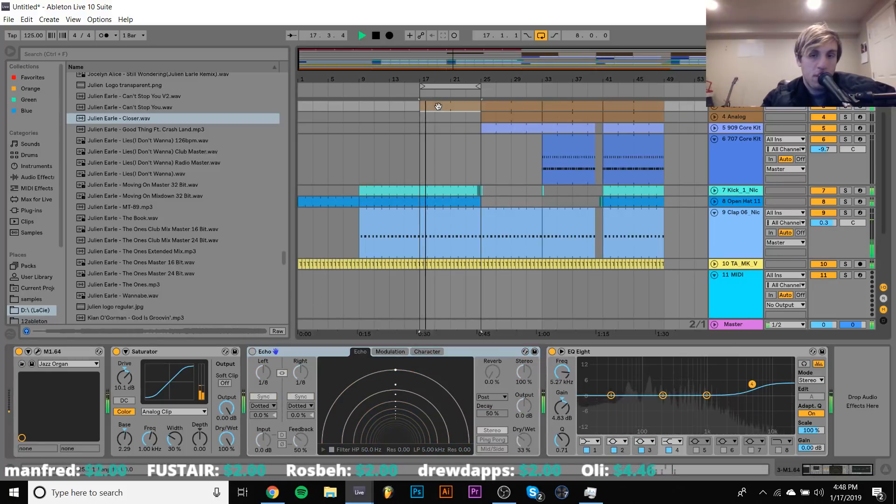
pyautogui.press('space')
pyautogui.press('Left')
pyautogui.press('Left')
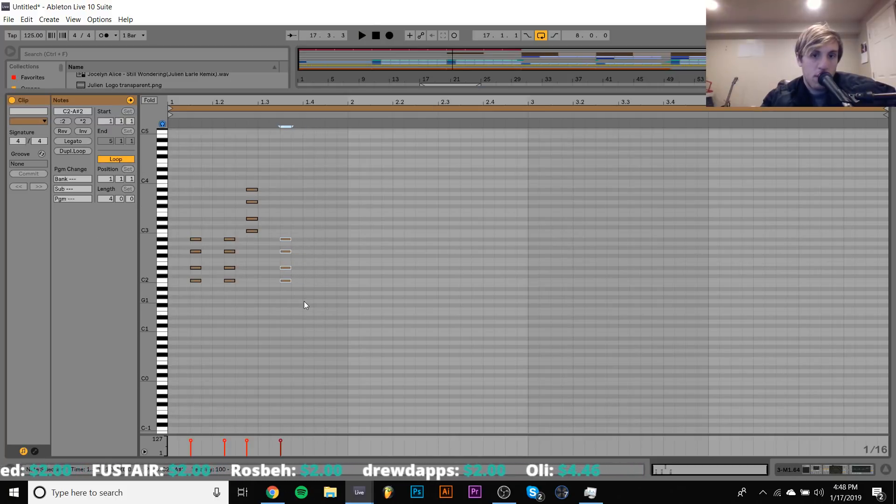
pyautogui.press('space')
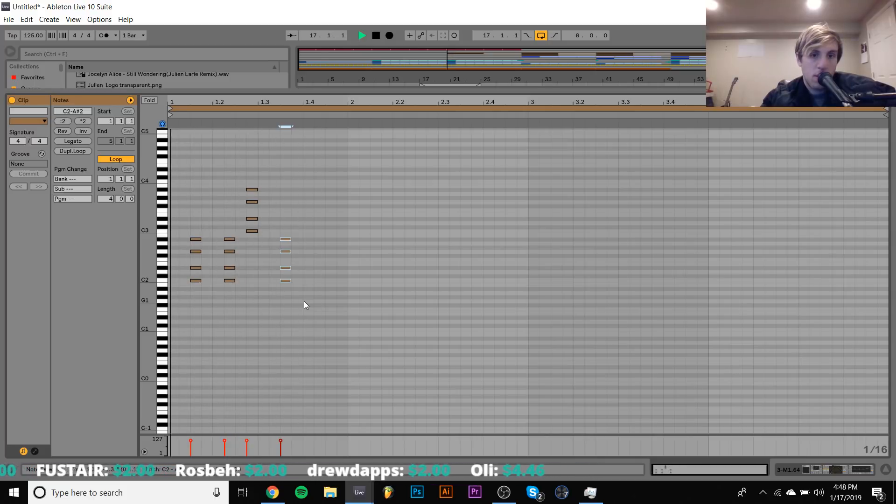
pyautogui.press('space')
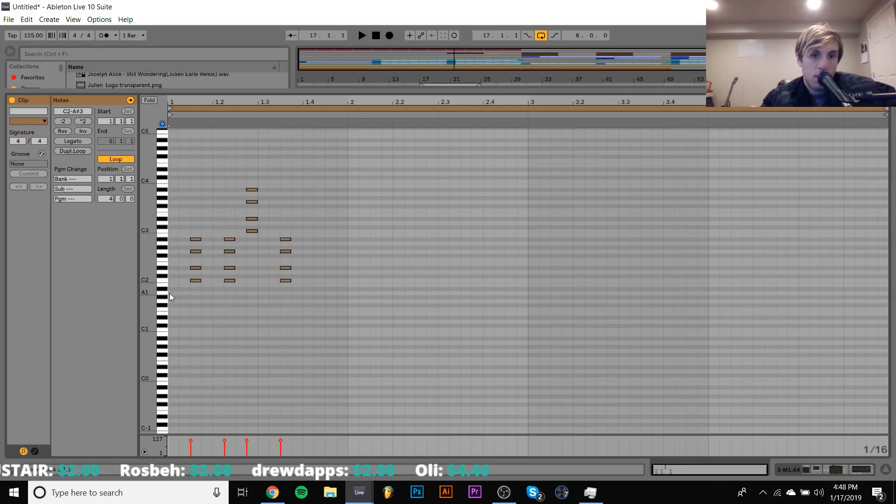
# Duplicate the one-bar chord pattern into bars 2 and 3 of the clip and start playback
pyautogui.moveTo(170, 294); pyautogui.dragTo(346, 158)
pyautogui.hotkey('ctrl', 'd')
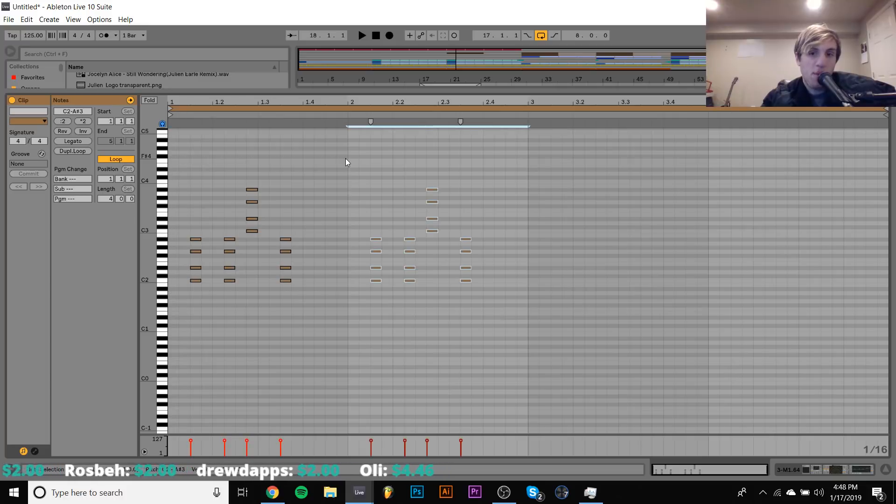
pyautogui.press('space')
pyautogui.hotkey('ctrl', 'd')
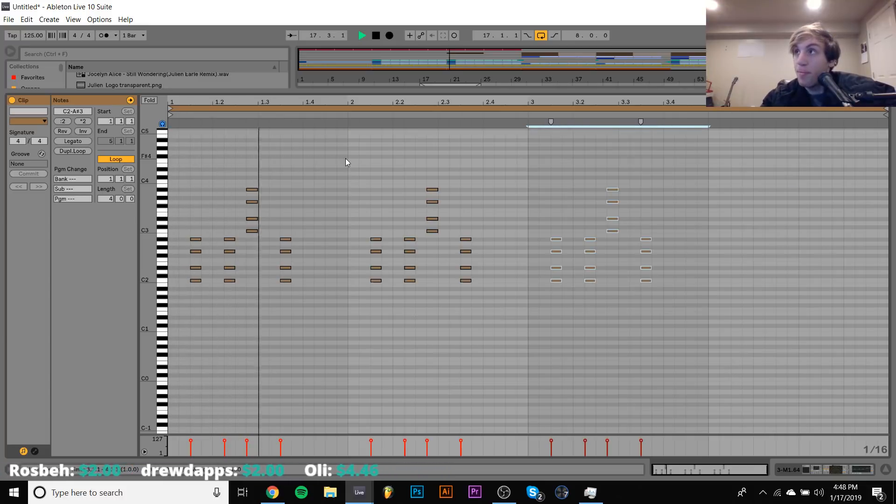
# Copy the one-bar chord pattern into bar 4 of the clip and raise the chord at 1.3.3 one octave
pyautogui.hotkey('ctrl', 'd')
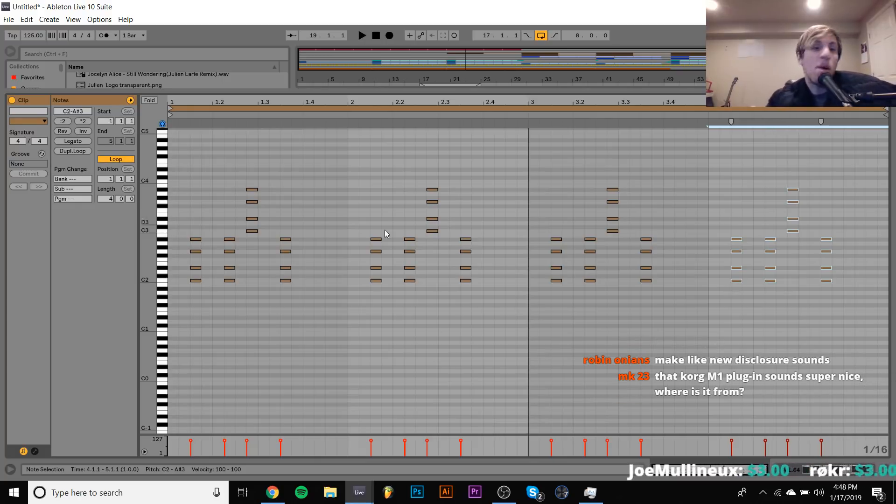
pyautogui.moveTo(281, 209); pyautogui.dragTo(340, 382)
pyautogui.hotkey('shift', 'Up')
pyautogui.press('space')
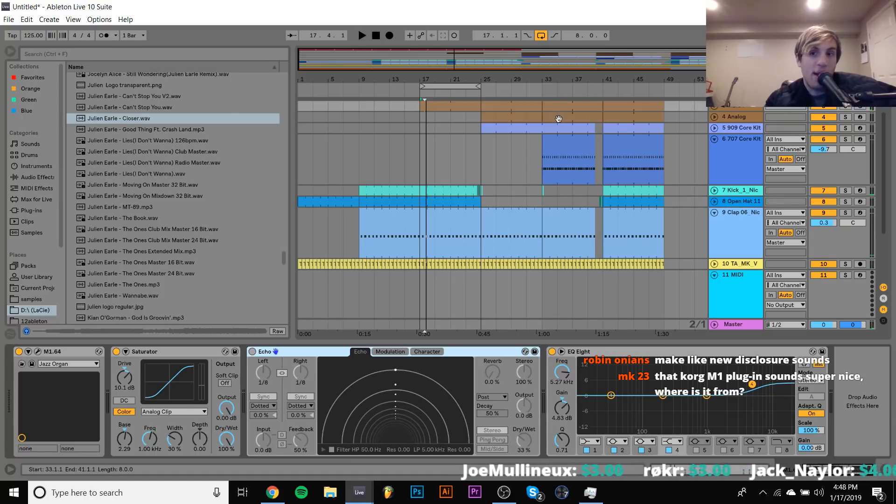
# Play the M1.64 clip from bar 17 and turn the track's Echo effect back on
pyautogui.scroll(3, 524, 148)
pyautogui.click(514, 170)
pyautogui.click(514, 169)
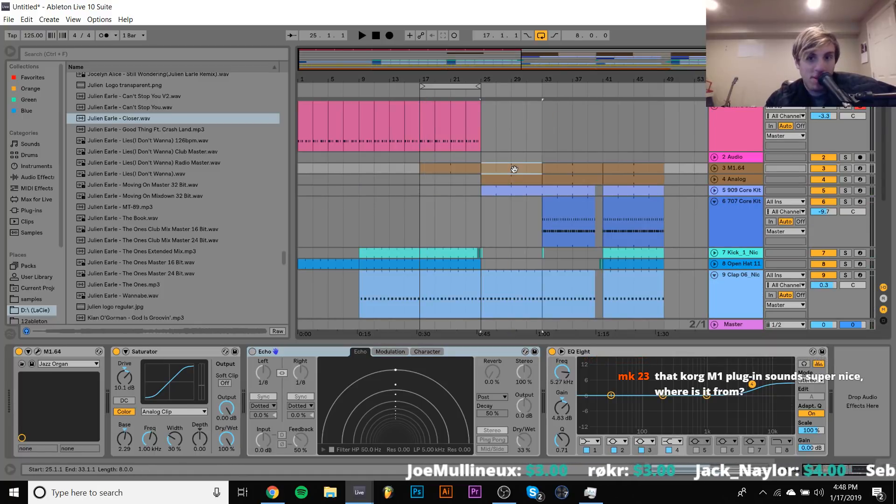
pyautogui.click(463, 169)
pyautogui.press('space')
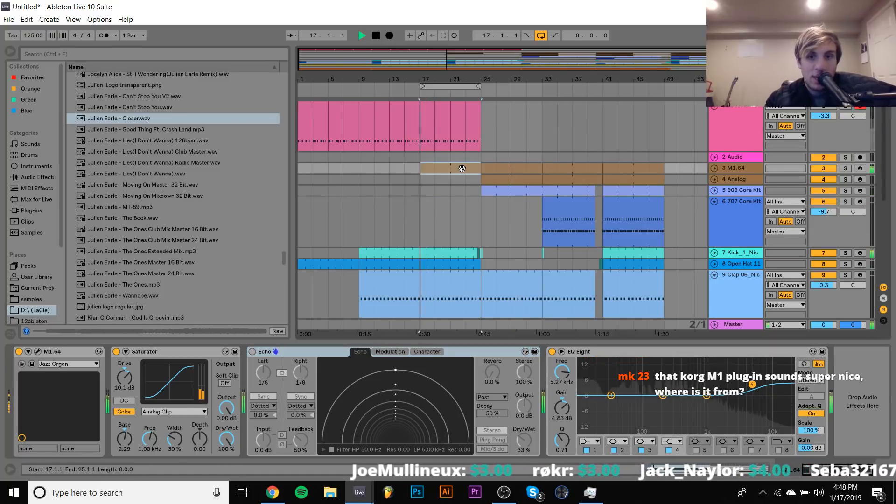
pyautogui.click(252, 352)
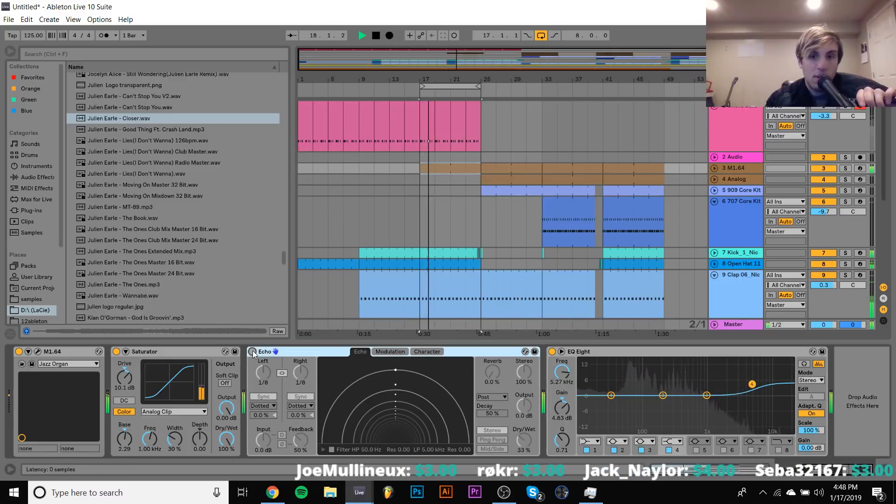
# Unfold the M1.64 track, set its volume to -10.7 dB, and stop playback
pyautogui.click(714, 168)
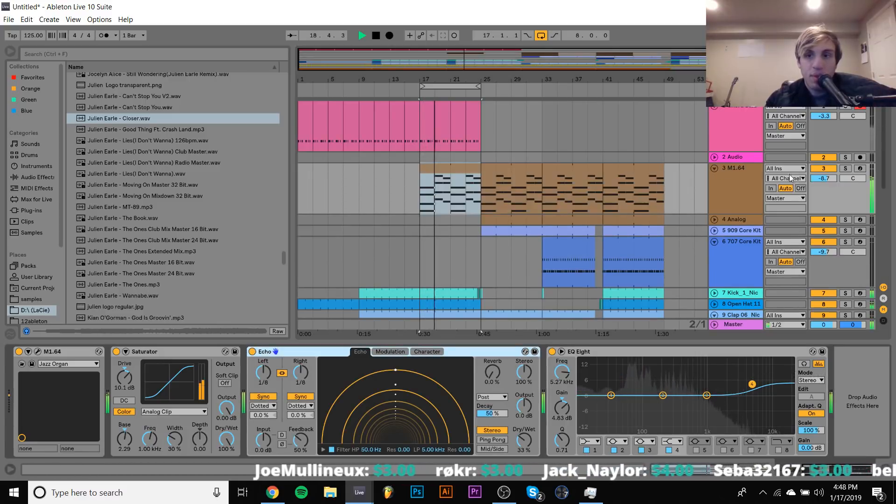
pyautogui.click(824, 179)
pyautogui.press('space')
# Add the +24 Pitch MIDI effect preset to the M1.64 track and set its pitch to +12 st
pyautogui.click(31, 188)
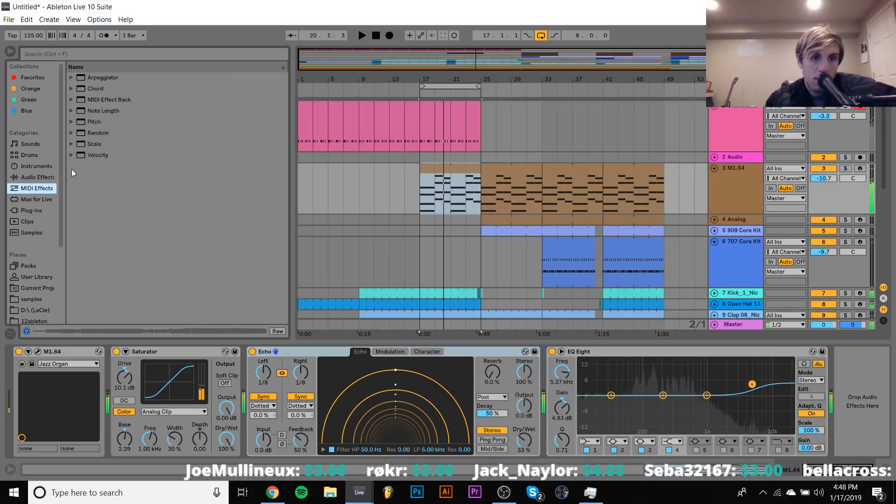
pyautogui.click(71, 122)
pyautogui.doubleClick(98, 154)
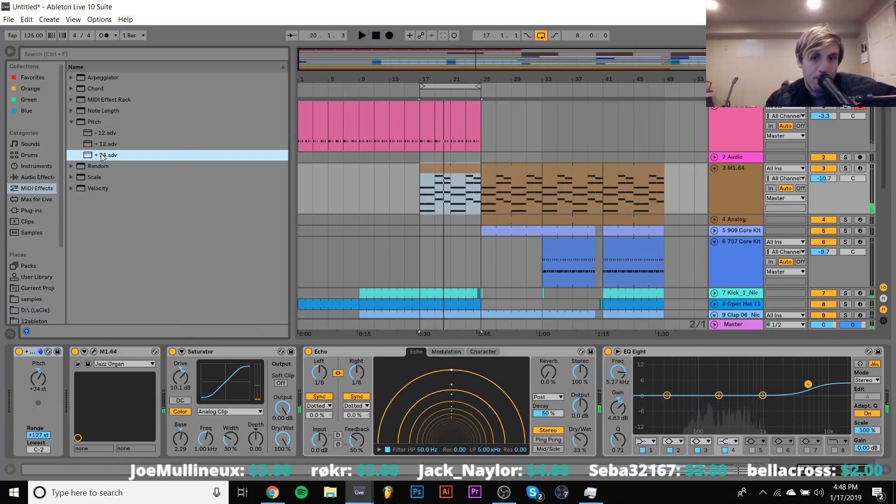
pyautogui.press('space')
pyautogui.click(47, 368)
pyautogui.write('12')
pyautogui.press('Return')
pyautogui.press('space')
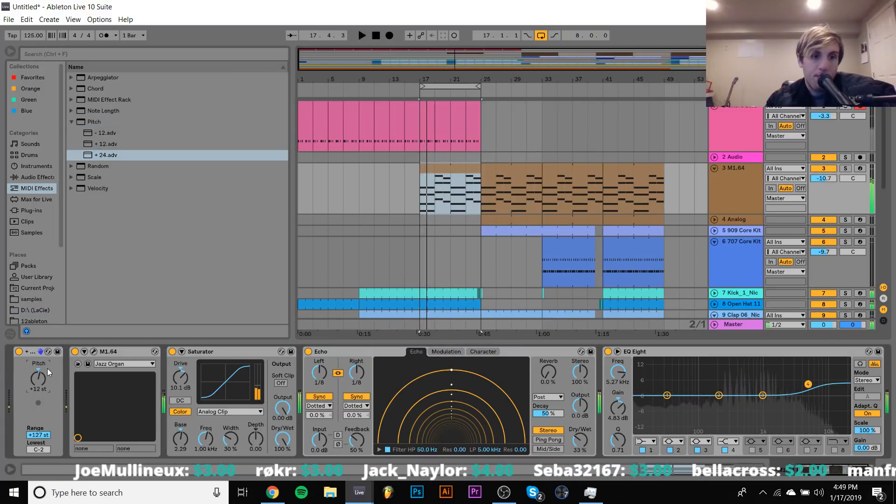
# Turn off the Saturator on the M1.64 track during playback and set the track volume to -8.5 dB
pyautogui.press('space')
pyautogui.click(172, 351)
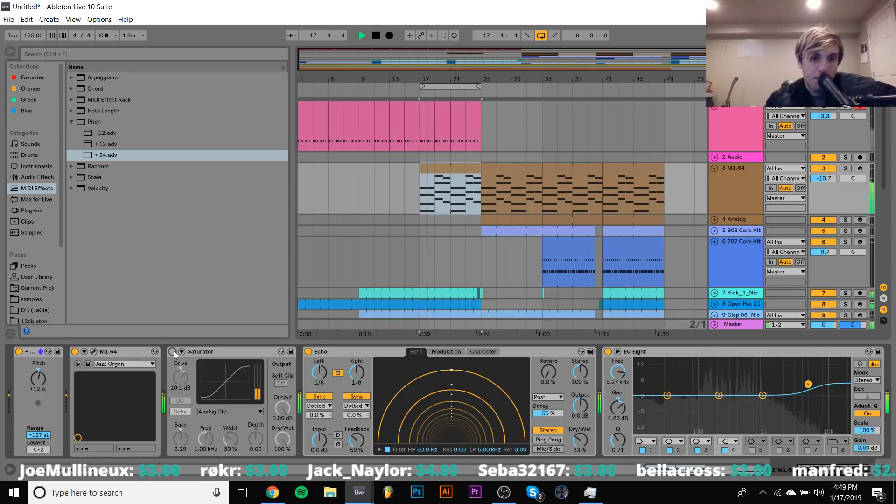
pyautogui.moveTo(825, 177); pyautogui.dragTo(825, 172)
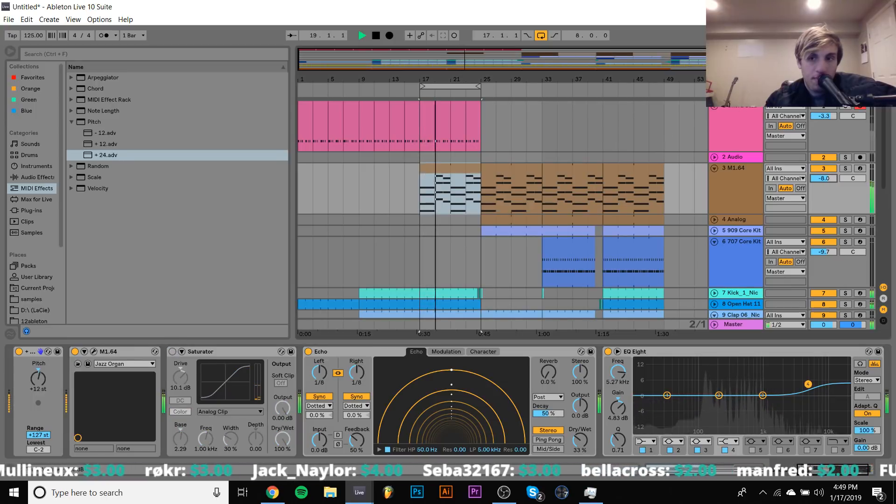
# Switch off the arrangement loop, set the Chord Stab track's volume to -2.5 dB, and stop playback
pyautogui.click(541, 37)
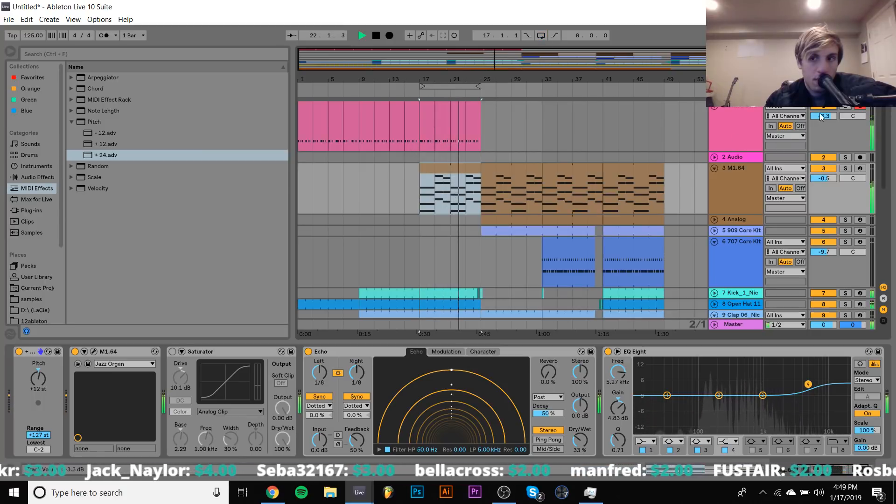
pyautogui.press('space')
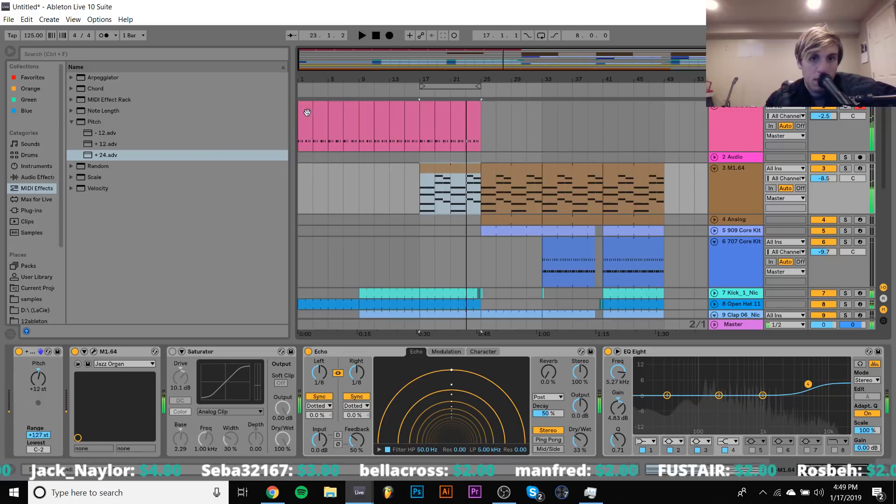
# Open the first Chord Stab clip, raise the note at 1.3.2 to C4, and play it back
pyautogui.doubleClick(307, 113)
pyautogui.press('space')
pyautogui.press('space')
pyautogui.click(373, 183)
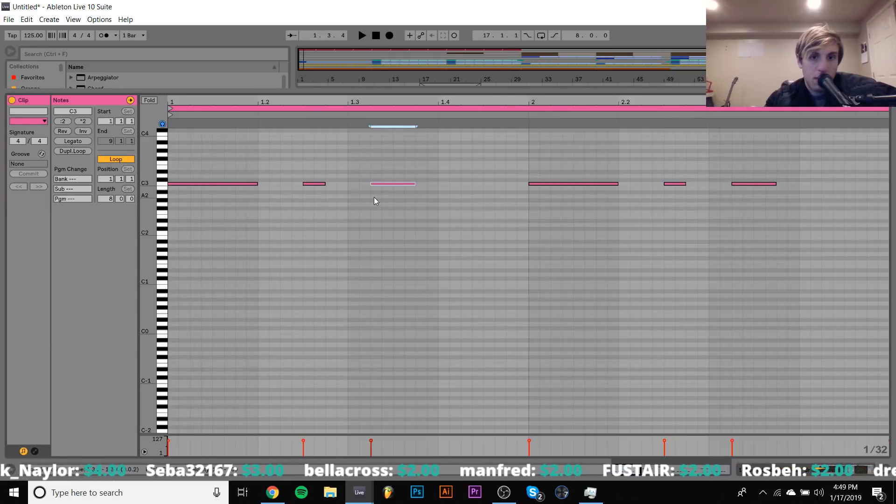
pyautogui.press('space')
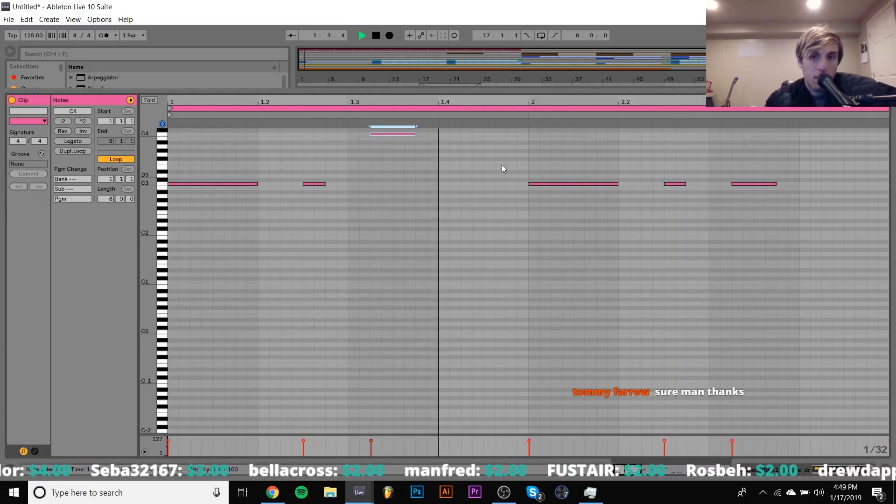
pyautogui.press('space')
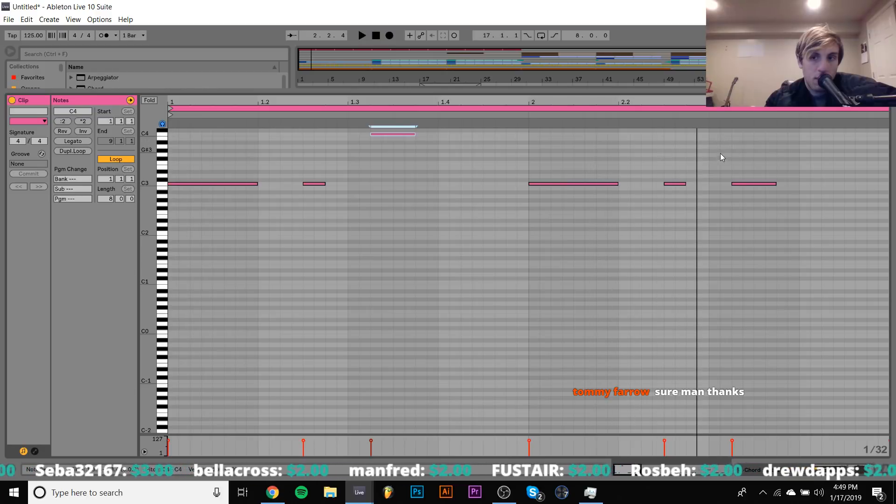
# Raise the Chord Stab note at 2.3.2 to C4 and place a copy of it at 2.4.1 on C3
pyautogui.moveTo(721, 154); pyautogui.dragTo(758, 212)
pyautogui.hotkey('shift', 'Up')
pyautogui.hotkey('ctrl', 'd')
pyautogui.press('Right')
pyautogui.press('Right')
pyautogui.hotkey('shift', 'Down')
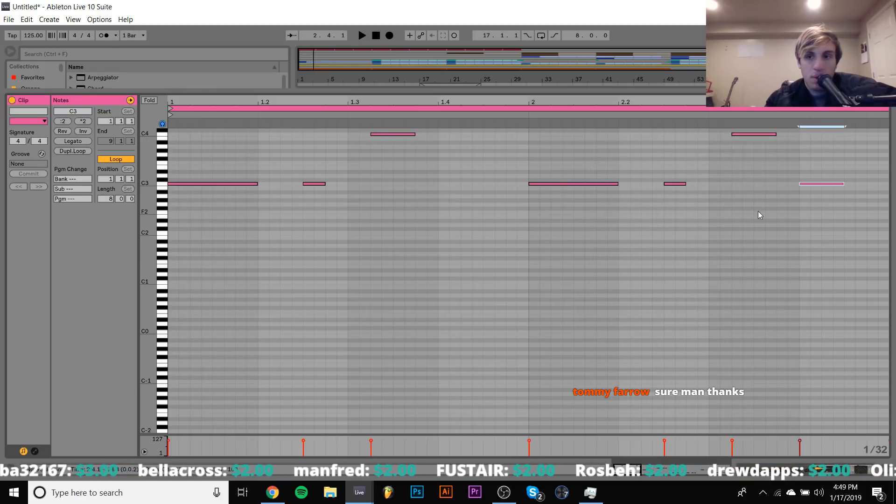
# Duplicate the edited two-bar Chord Stab clip along its track up to bar 25 during playback
pyautogui.press('space')
pyautogui.hotkey('shift', 'Tab')
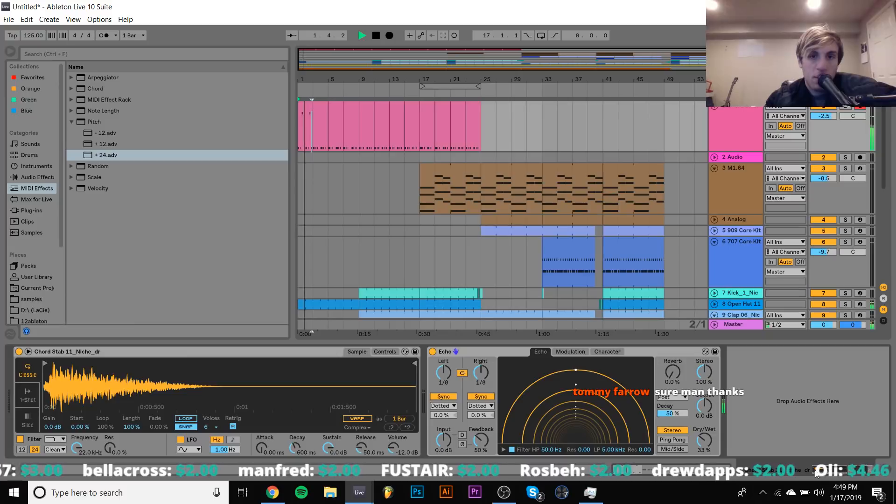
pyautogui.moveTo(305, 108); pyautogui.dragTo(318, 105)
pyautogui.hotkey('ctrl', 'd')
pyautogui.hotkey('ctrl', 'd')
pyautogui.hotkey('ctrl', 'd')
pyautogui.hotkey('ctrl', 'd')
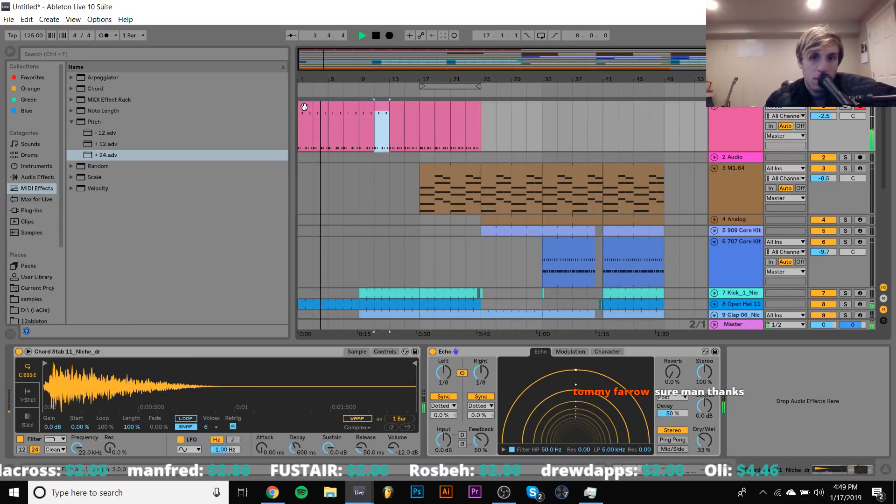
pyautogui.hotkey('ctrl', 'd')
pyautogui.hotkey('ctrl', 'd')
pyautogui.hotkey('ctrl', 'd')
pyautogui.hotkey('ctrl', 'd')
pyautogui.hotkey('ctrl', 'd')
pyautogui.hotkey('ctrl', 'd')
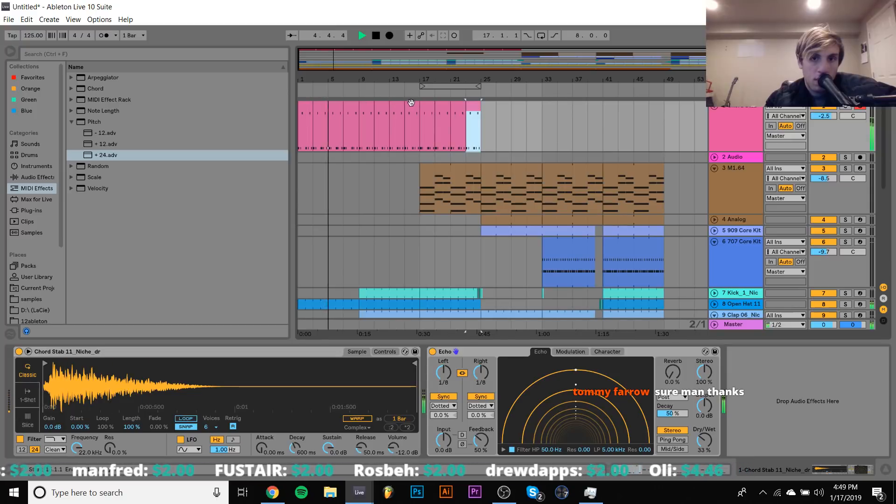
# Play the arrangement from bars 9, 17 and 25 to hear the chord stabs and the organ part
pyautogui.click(369, 106)
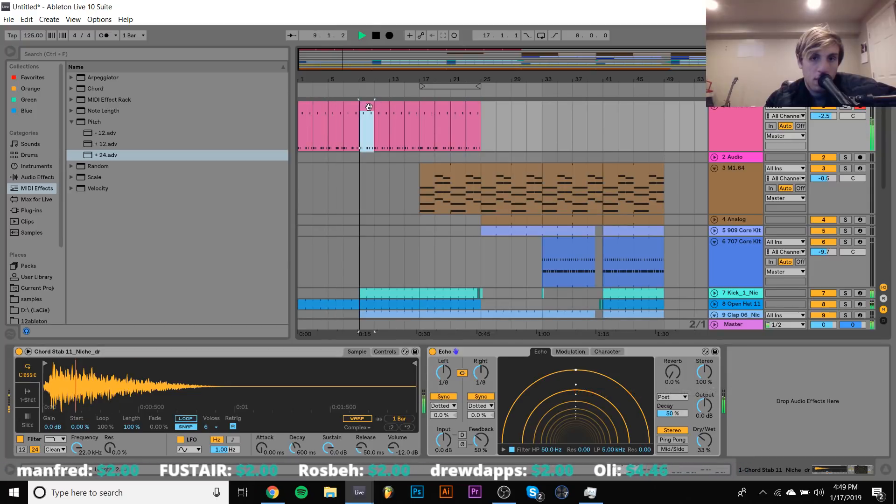
pyautogui.scroll(-3, 369, 106)
pyautogui.scroll(2, 367, 110)
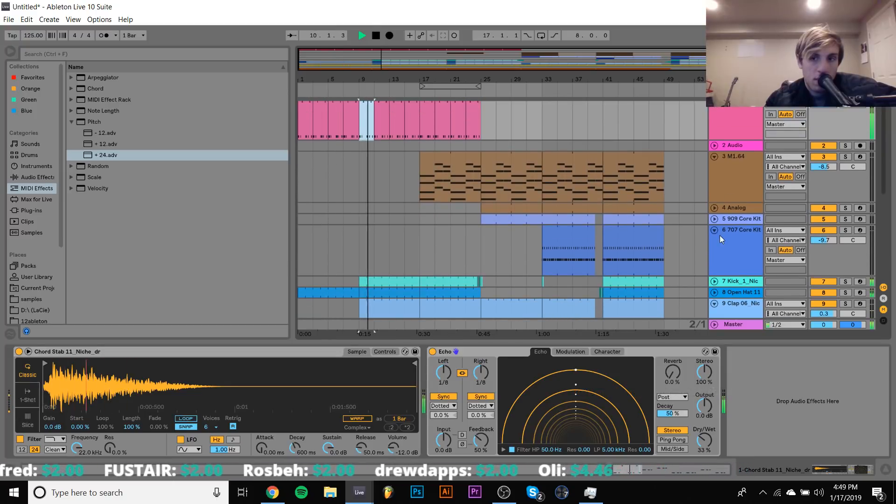
pyautogui.scroll(1, 459, 112)
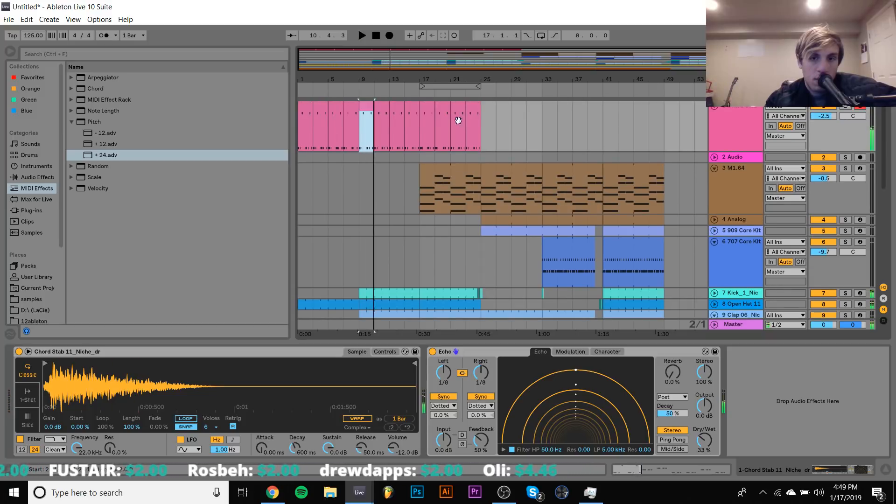
pyautogui.click(452, 171)
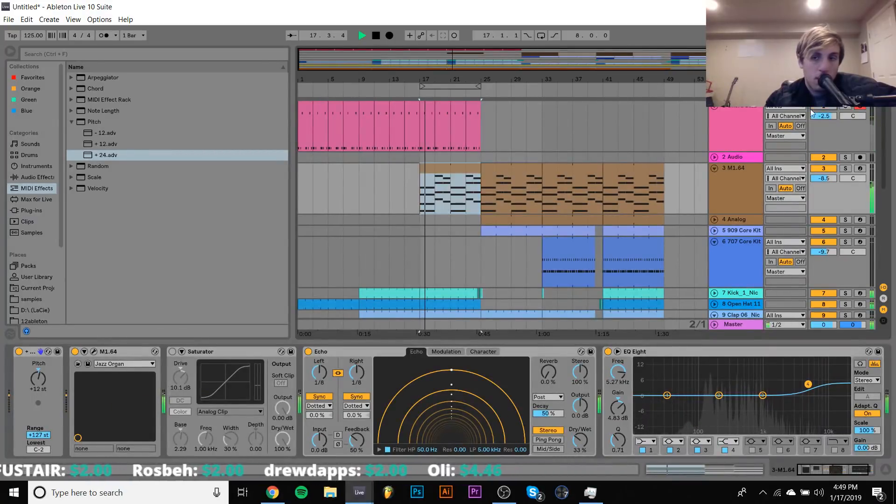
pyautogui.click(495, 195)
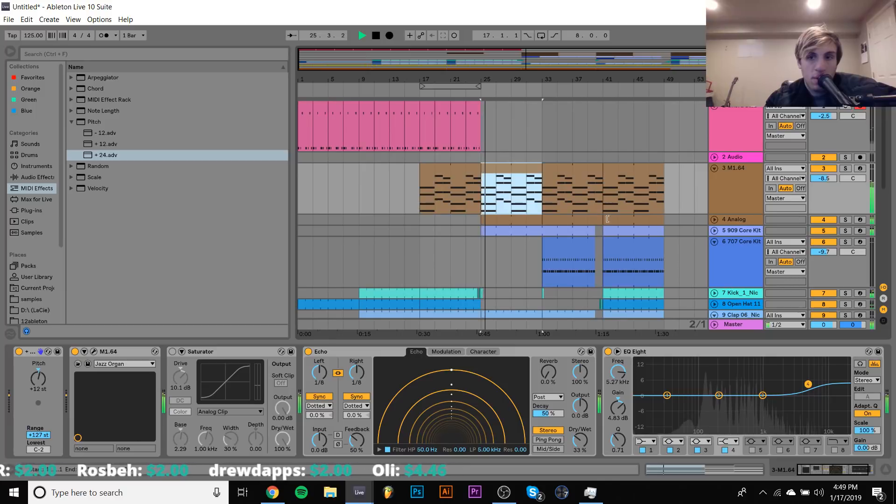
# Loop the section under the last M1.64 clip, bars 41 to 49, and listen to it while reviewing the tracks
pyautogui.click(637, 166)
pyautogui.hotkey('ctrl', 'l')
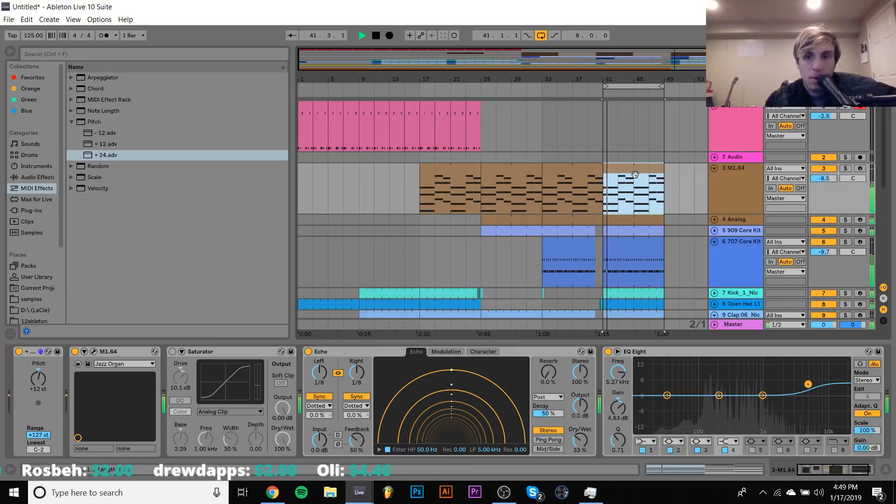
pyautogui.scroll(-5, 635, 175)
pyautogui.scroll(-5, 635, 174)
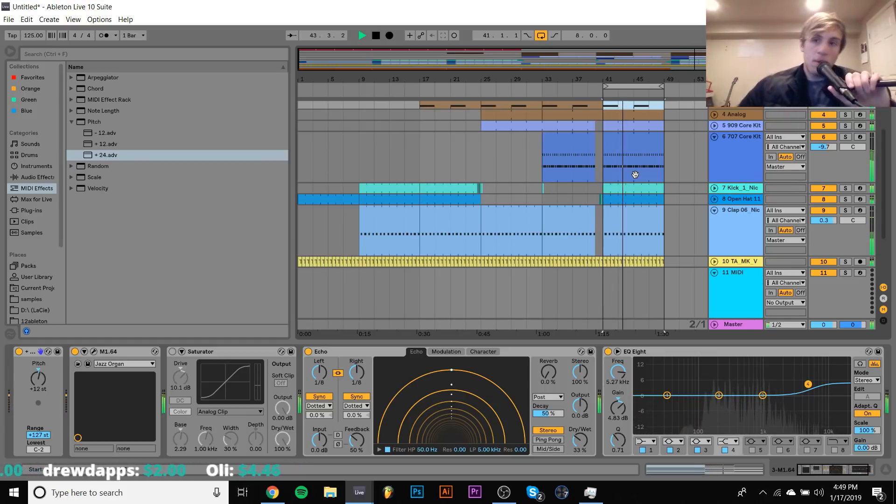
pyautogui.scroll(5, 635, 174)
pyautogui.scroll(5, 668, 175)
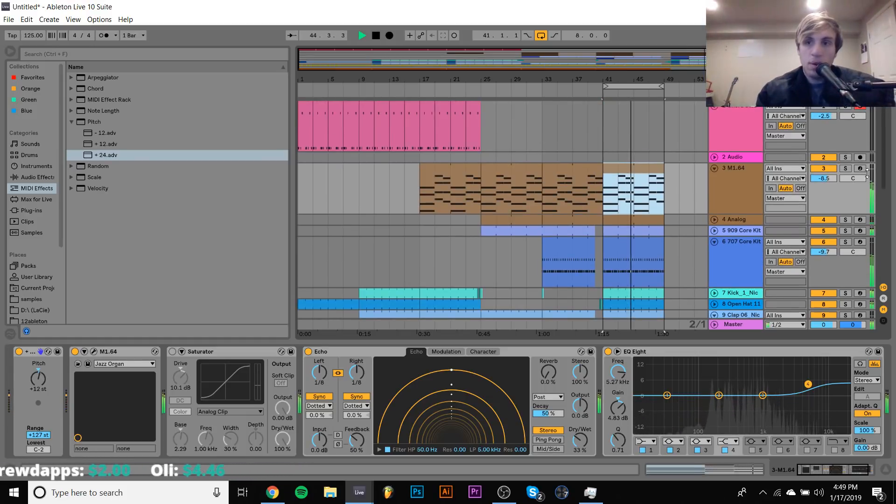
# Mute the M1.64 track and copy the Chord Stab clip at bar 21 to bar 41, then play the loop
pyautogui.click(752, 166)
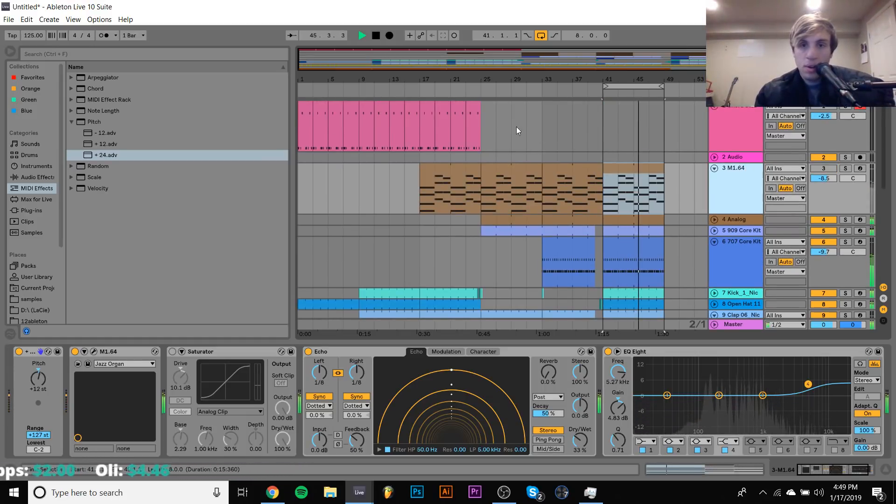
pyautogui.press('space')
pyautogui.moveTo(460, 110); pyautogui.dragTo(606, 120)
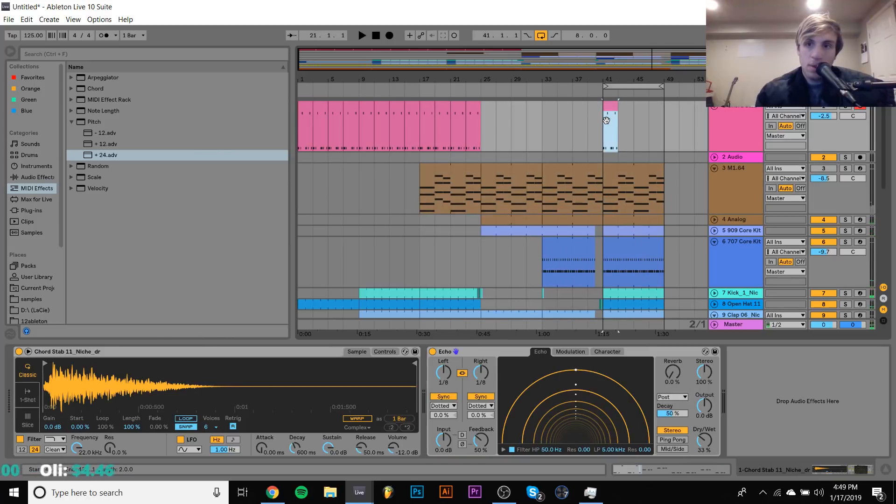
pyautogui.click(825, 108)
pyautogui.press('space')
# Open the Chord Stab clip at bar 41, shorten its first note, and raise that note to C4
pyautogui.doubleClick(607, 106)
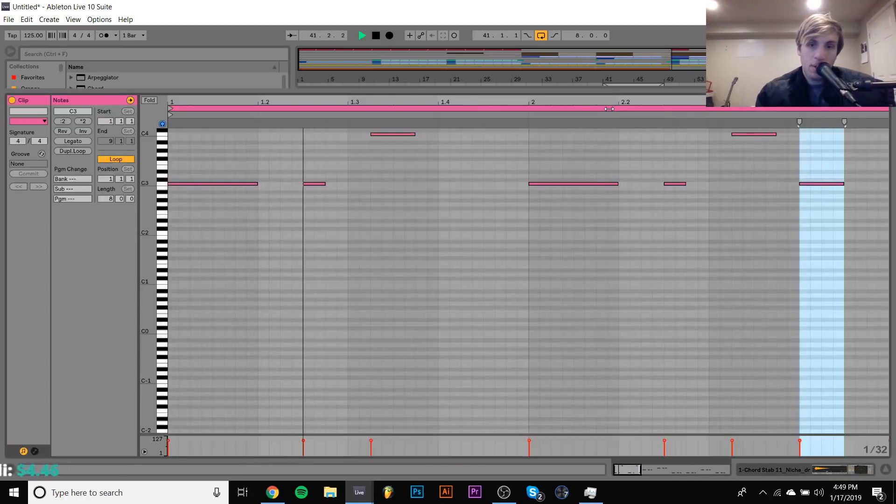
pyautogui.press('space')
pyautogui.press('space')
pyautogui.press('space')
pyautogui.hotkey('ctrl', 'a')
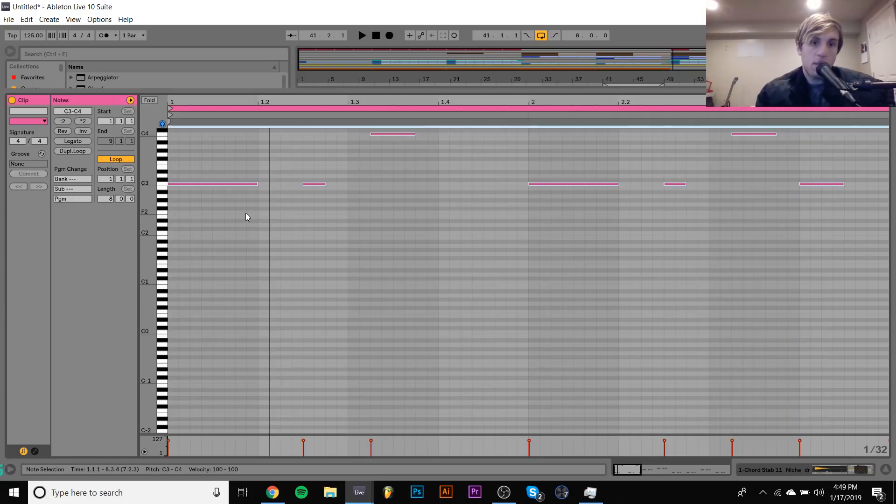
pyautogui.moveTo(246, 213); pyautogui.dragTo(240, 147)
pyautogui.hotkey('shift', 'Down')
pyautogui.hotkey('shift', 'Left')
pyautogui.hotkey('shift', 'Up')
pyautogui.hotkey('shift', 'Up')
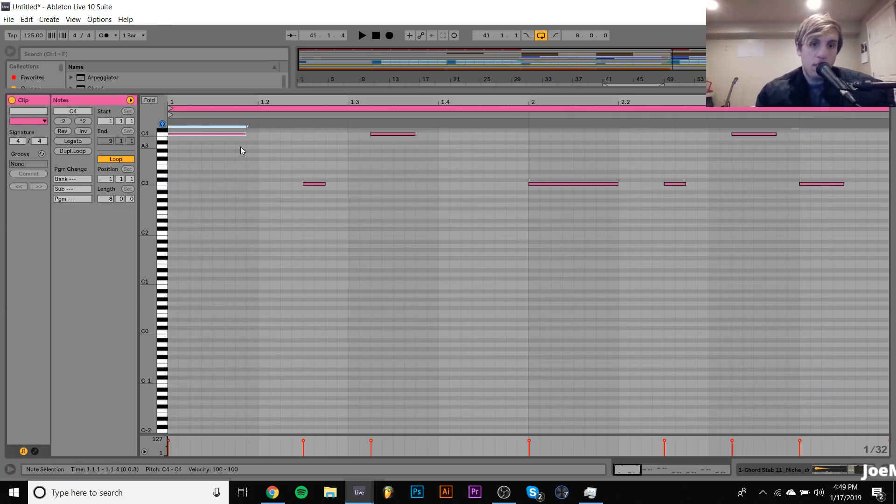
# Move the first C4 note to 1.1.3, shorten it, and place a copy at 1.1.4 on C3
pyautogui.press('Right')
pyautogui.press('Right')
pyautogui.press('Right')
pyautogui.press('Right')
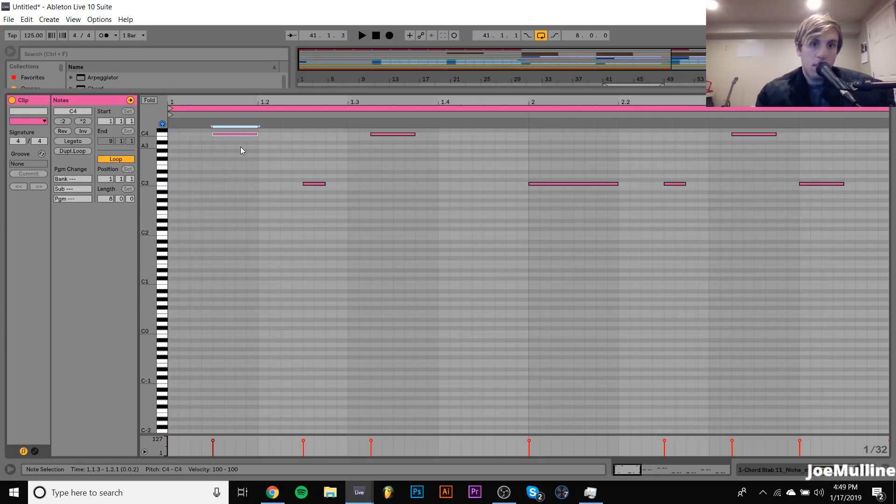
pyautogui.hotkey('ctrl', 'd')
pyautogui.press('Right')
pyautogui.hotkey('shift', 'Down')
pyautogui.press('space')
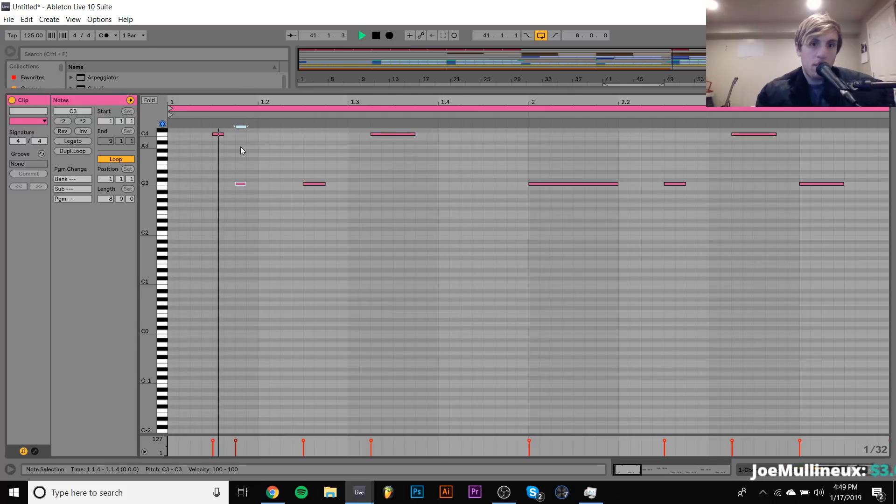
# Lengthen the C3 note at 1.1.4 so it ends at 1.2.1, checking it in playback
pyautogui.press('space')
pyautogui.hotkey('shift', 'Right')
pyautogui.press('space')
pyautogui.press('space')
pyautogui.press('space')
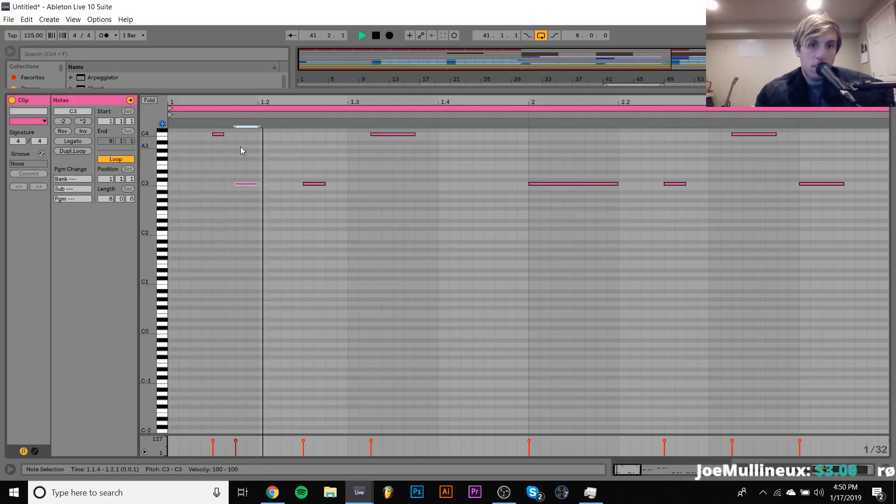
pyautogui.press('space')
# Duplicate the C3 note at 1.1.4, place the copy at 1.2.2 on C4, and shorten it
pyautogui.hotkey('ctrl', 'd')
pyautogui.press('Right')
pyautogui.hotkey('shift', 'Up')
pyautogui.hotkey('shift', 'Left')
pyautogui.press('space')
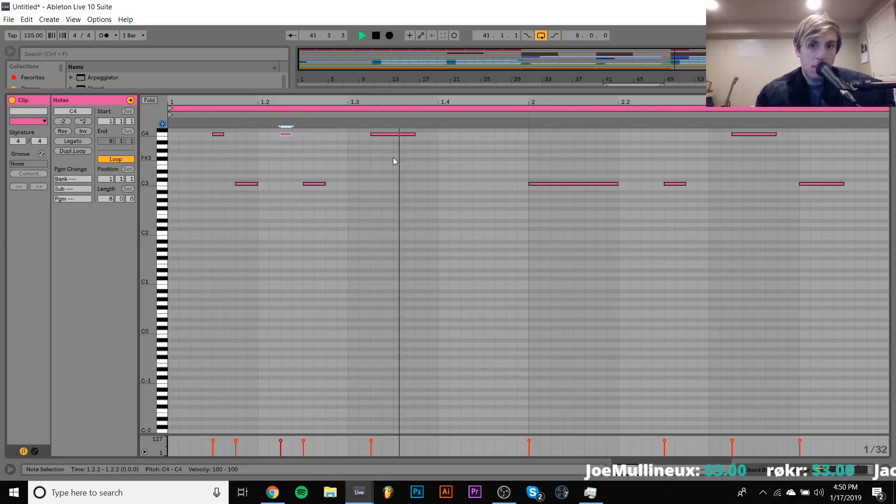
# Lower the C4 note at 1.3.2 to C3, move it to 1.3.1, and place a copy at 1.3.4
pyautogui.click(390, 134)
pyautogui.press('space')
pyautogui.press('space')
pyautogui.hotkey('shift', 'Down')
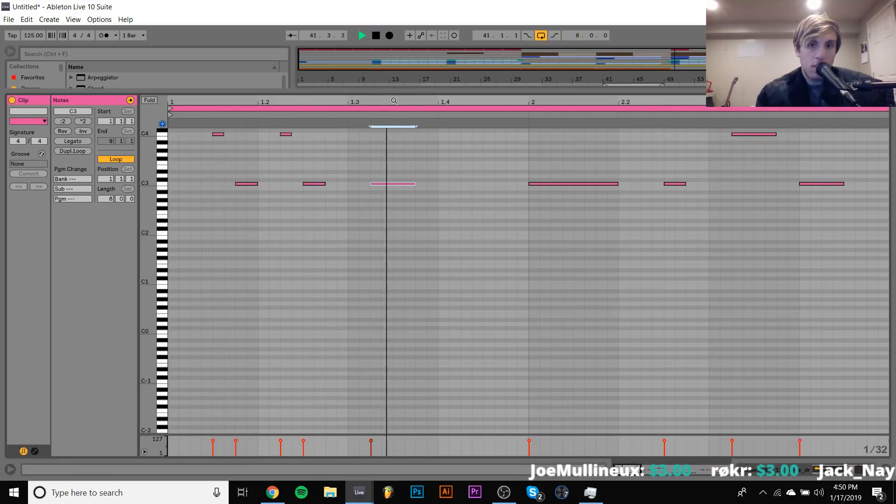
pyautogui.press('Left')
pyautogui.press('space')
pyautogui.press('space')
pyautogui.hotkey('ctrl', 'd')
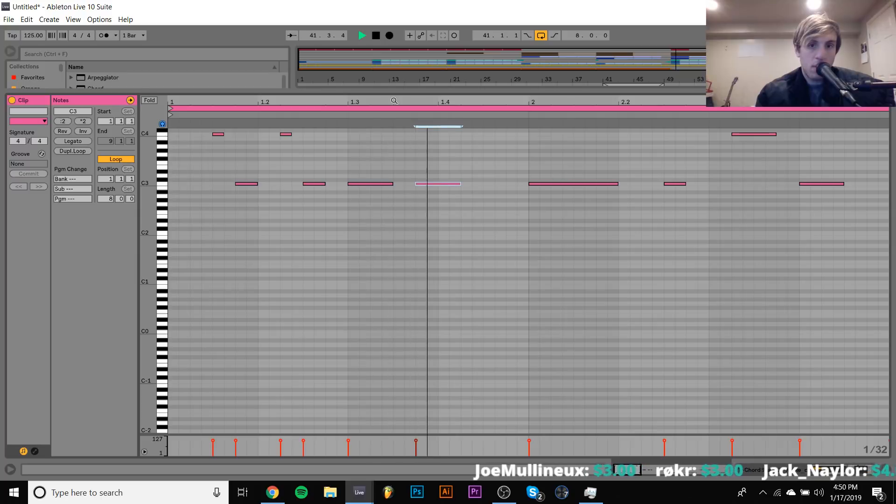
pyautogui.press('space')
# Move the C3 note at 1.3.1 to 1.3.2 and shorten it slightly
pyautogui.click(372, 183)
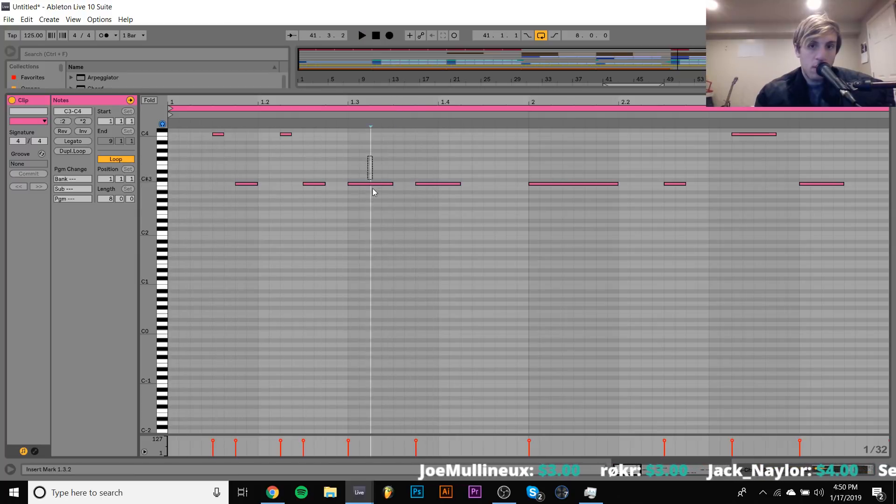
pyautogui.press('Right')
pyautogui.press('Right')
pyautogui.press('Right')
pyautogui.press('Right')
pyautogui.press('space')
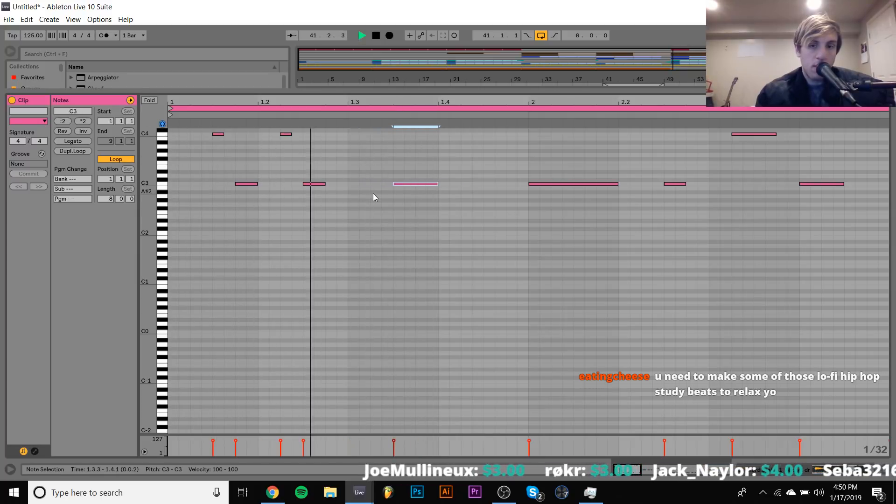
pyautogui.hotkey('shift', 'Left')
pyautogui.press('space')
pyautogui.hotkey('ctrl', 'z')
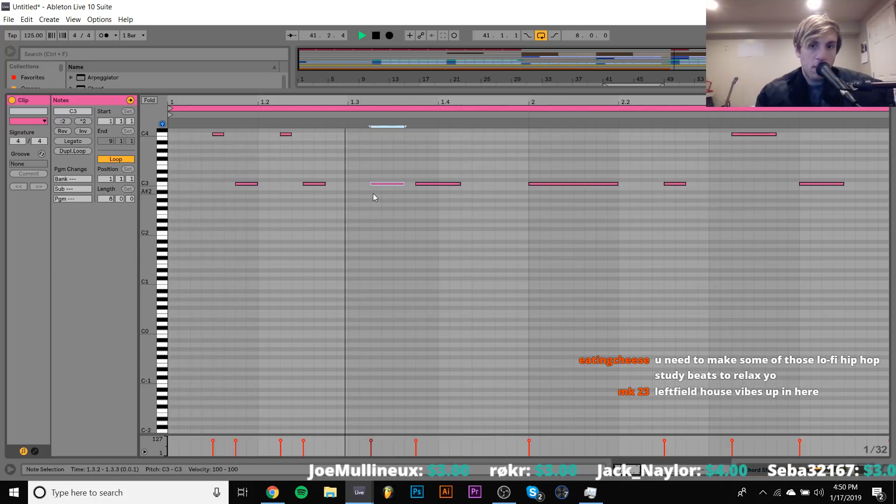
# Move the C3 note at 1.3.4 to 1.4.1 and play the riff
pyautogui.moveTo(422, 178); pyautogui.dragTo(424, 195)
pyautogui.press('space')
pyautogui.press('Right')
pyautogui.press('Right')
pyautogui.press('space')
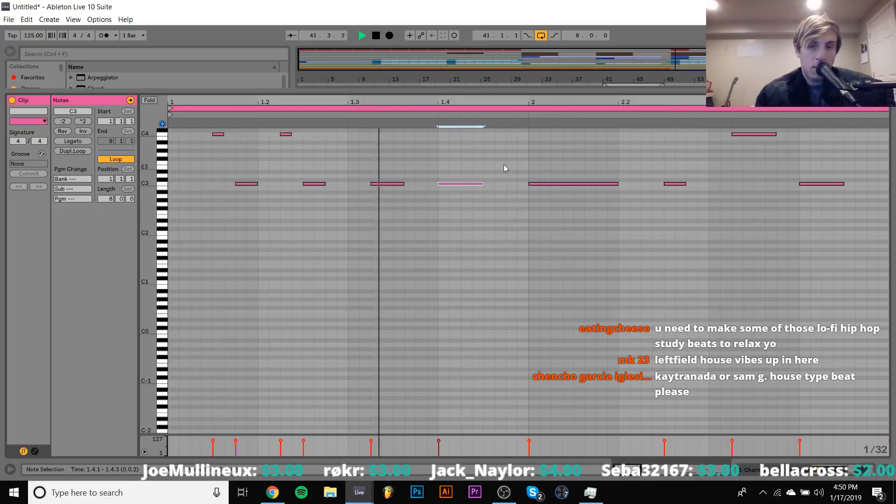
# Add a short note at 1.4.4 on C4 and play the riff
pyautogui.doubleClick(512, 184)
pyautogui.hotkey('shift', 'Up')
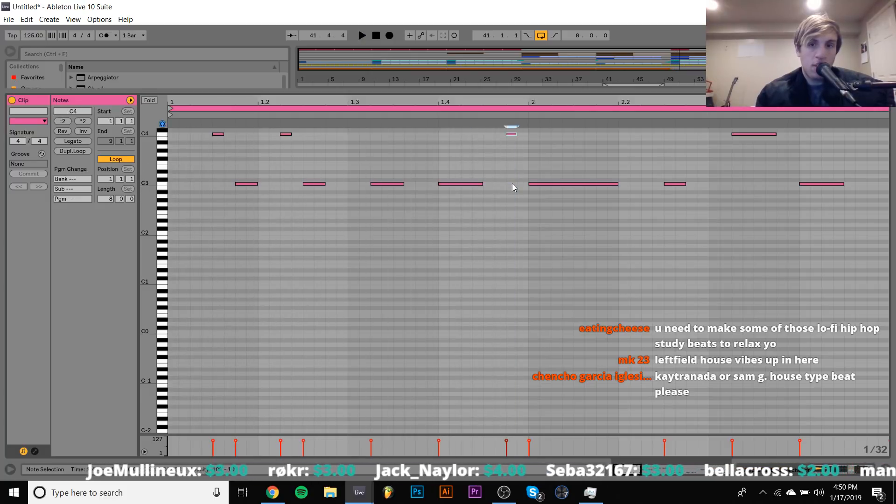
pyautogui.press('space')
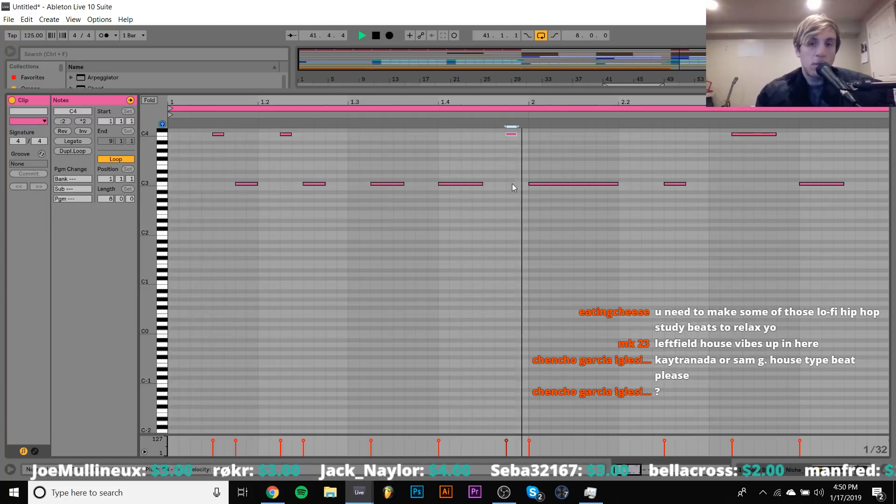
# Shorten the long C3 note at 2.1.1 to three thirty-second notes
pyautogui.press('space')
pyautogui.click(564, 183)
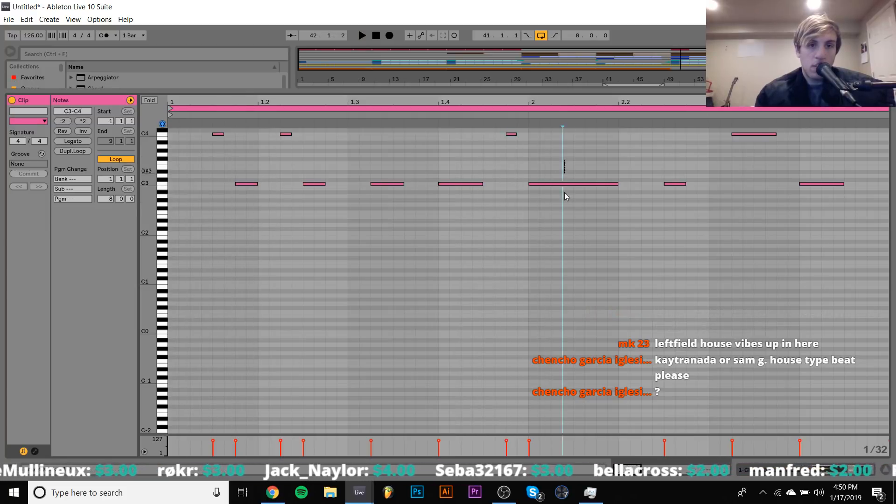
pyautogui.press('Delete')
pyautogui.hotkey('ctrl', 'z')
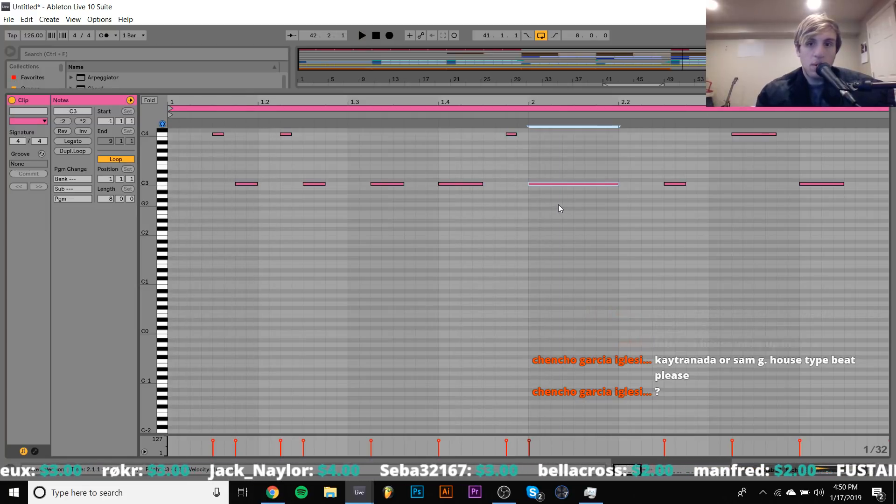
pyautogui.hotkey('shift', 'Left')
pyautogui.hotkey('shift', 'Left')
pyautogui.hotkey('shift', 'Left')
pyautogui.hotkey('shift', 'Left')
pyautogui.hotkey('shift', 'Left')
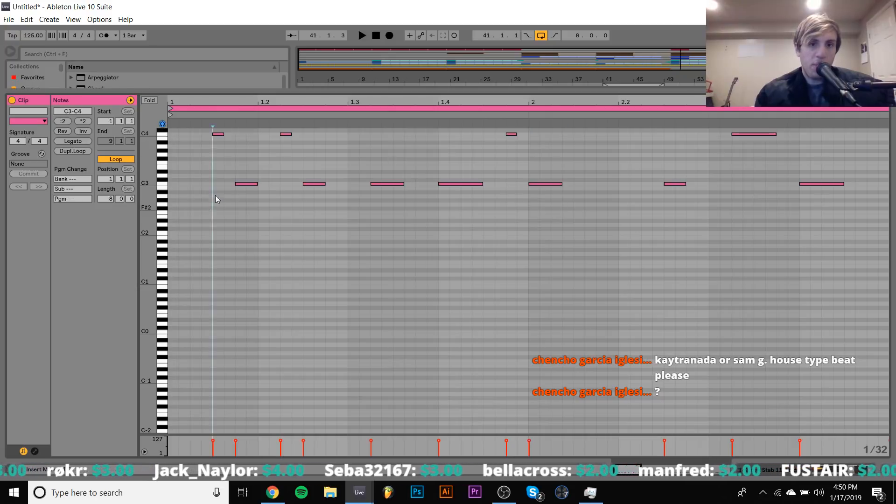
# Copy the four opening notes from 1.1.3 to 1.2.3 so the copies start at 2.1.3, and play the riff
pyautogui.moveTo(215, 195); pyautogui.dragTo(314, 100)
pyautogui.hotkey('ctrl', 'd')
pyautogui.press('Right')
pyautogui.press('Right')
pyautogui.press('Right')
pyautogui.press('Right')
pyautogui.press('Right')
pyautogui.press('Right')
pyautogui.press('Right')
pyautogui.press('Right')
pyautogui.press('Right')
pyautogui.press('Right')
pyautogui.press('Right')
pyautogui.press('Right')
pyautogui.press('Right')
pyautogui.press('Right')
pyautogui.press('Right')
pyautogui.press('Right')
pyautogui.press('Right')
pyautogui.press('Right')
pyautogui.press('Right')
pyautogui.press('Right')
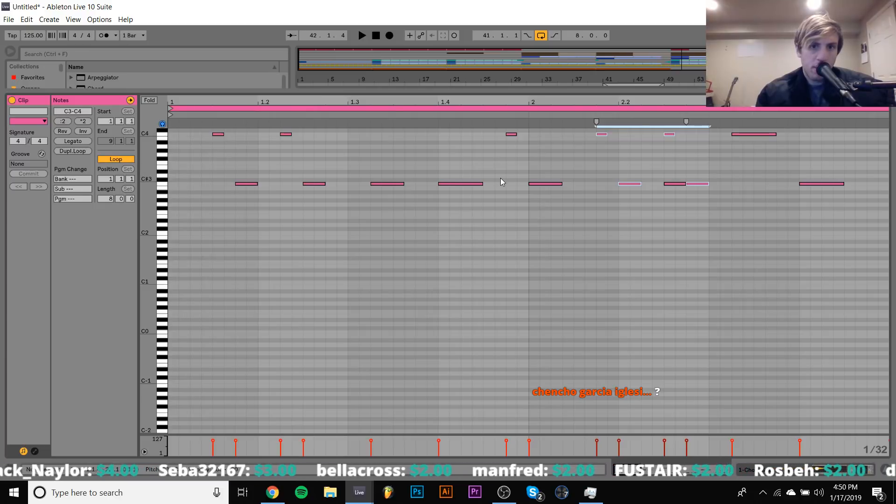
pyautogui.press('Left')
pyautogui.press('Left')
pyautogui.press('space')
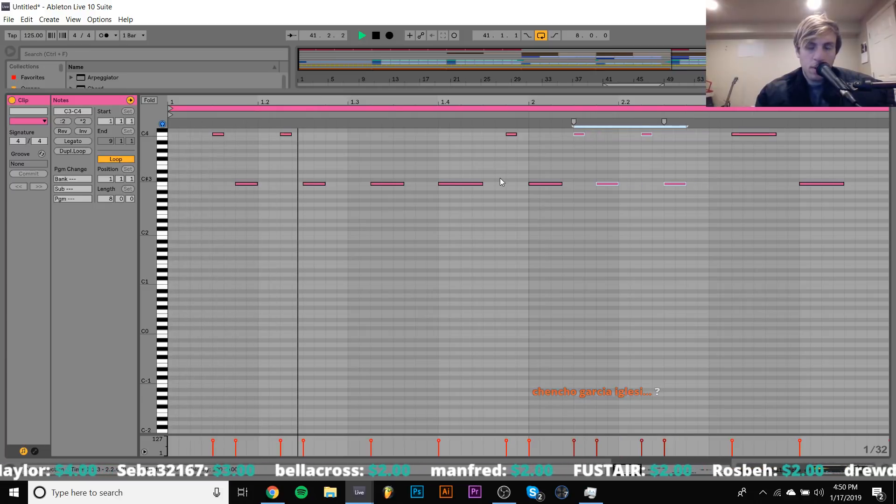
# Raise the last C3 note at 2.4.1 to C4 while the riff plays
pyautogui.click(513, 220)
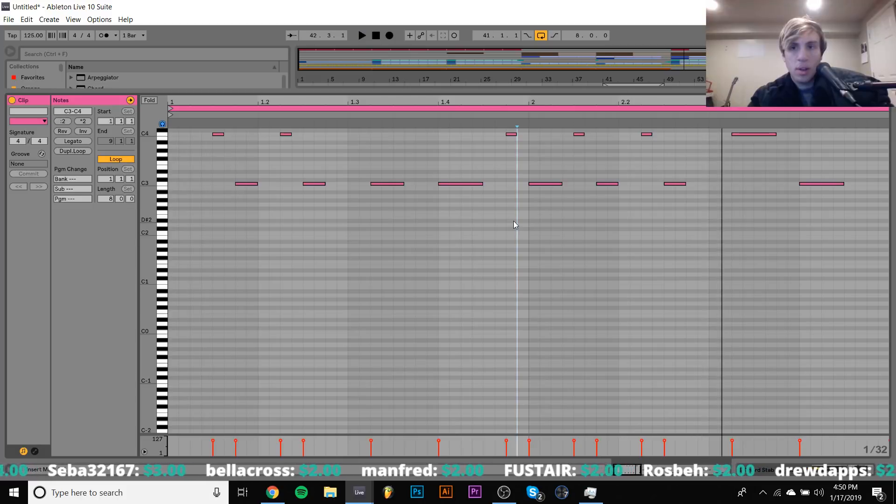
pyautogui.click(773, 159)
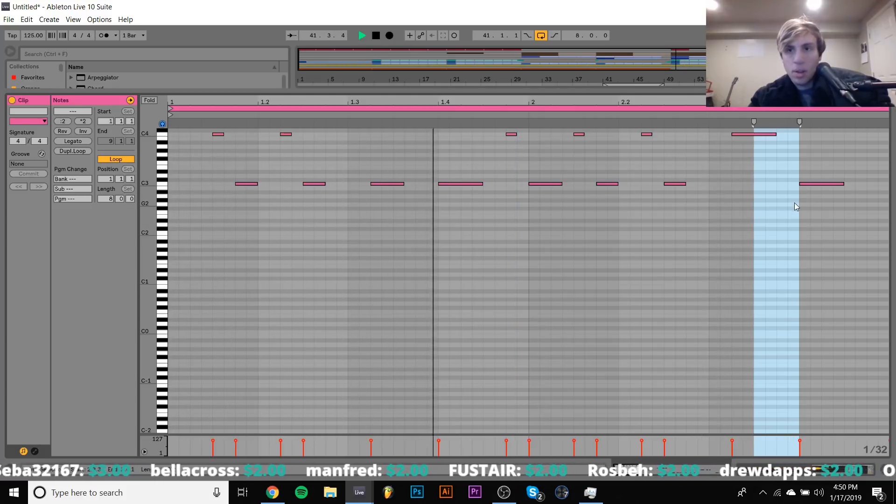
pyautogui.click(822, 184)
pyautogui.hotkey('shift', 'Up')
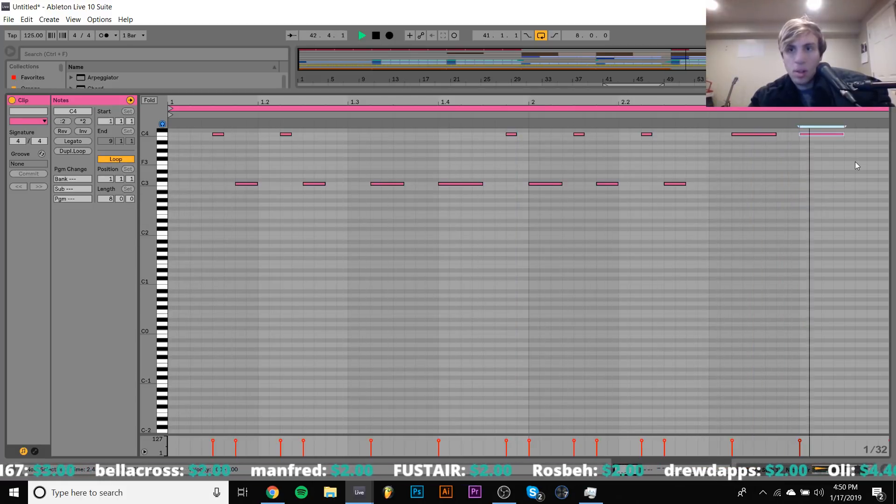
# Duplicate the Chord Stab clip at bar 41 to bar 43 and transpose all notes in the copy up five semitones
pyautogui.hotkey('shift', 'Tab')
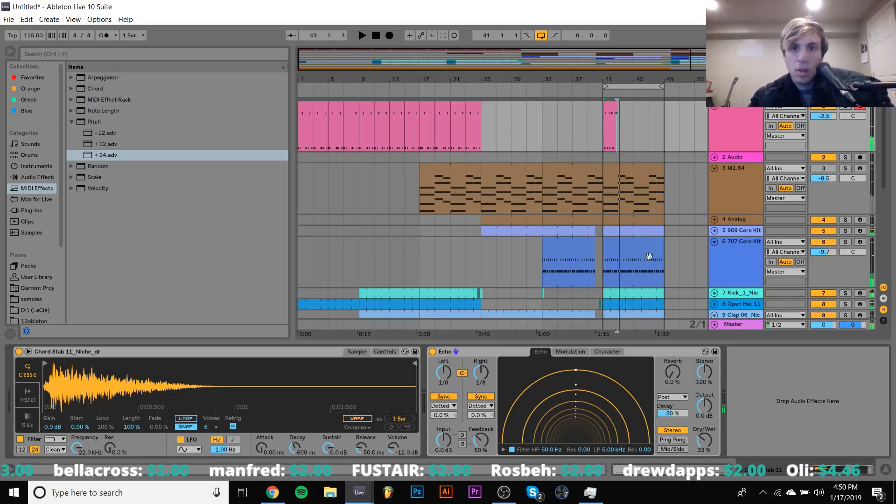
pyautogui.click(611, 105)
pyautogui.hotkey('ctrl', 'd')
pyautogui.hotkey('shift', 'Tab')
pyautogui.hotkey('ctrl', 'a')
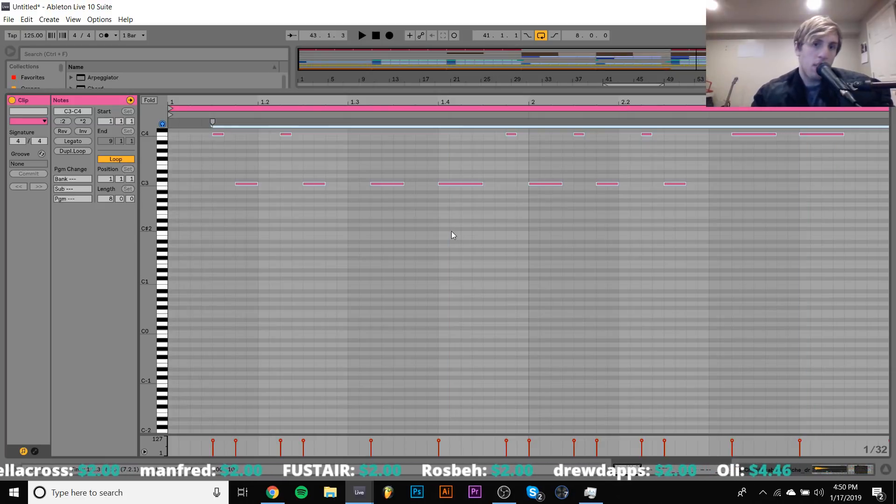
pyautogui.press('Up')
pyautogui.press('Up')
pyautogui.press('Up')
pyautogui.press('Up')
pyautogui.press('Up')
pyautogui.press('space')
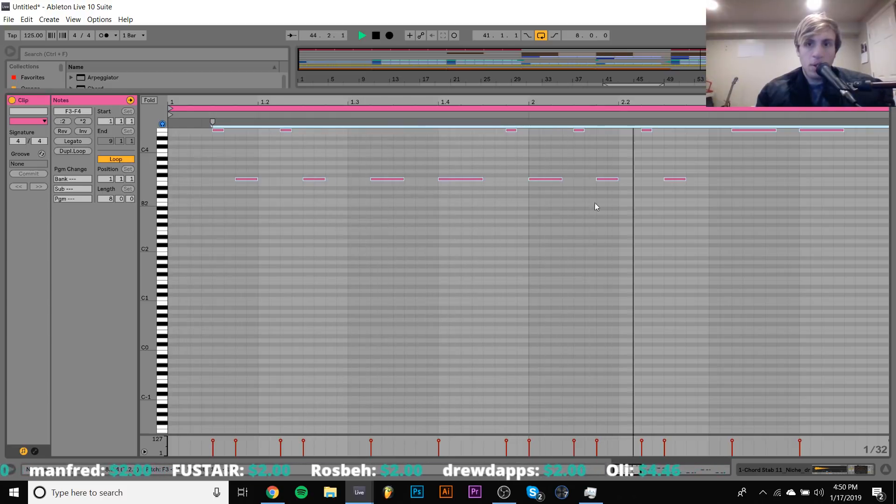
# Duplicate the two Chord Stab clips in bars 41 to 45 to fill bars 45 to 49, and play the loop
pyautogui.click(779, 473)
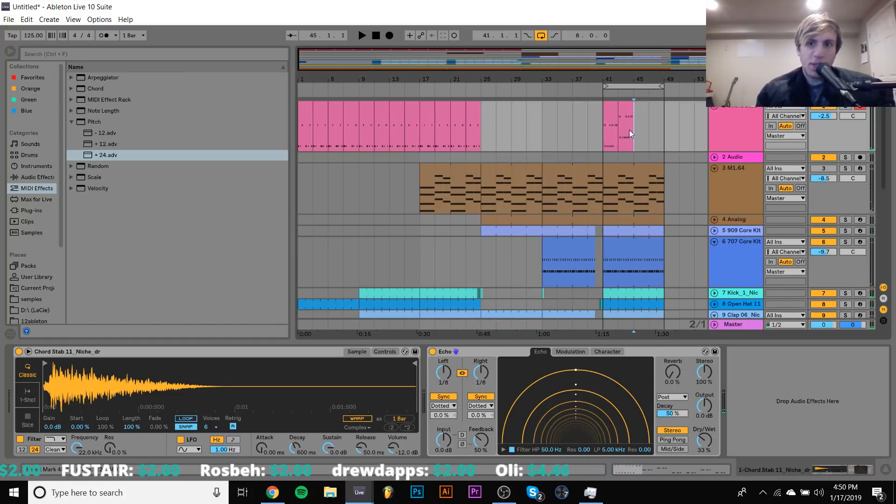
pyautogui.click(604, 112)
pyautogui.press('space')
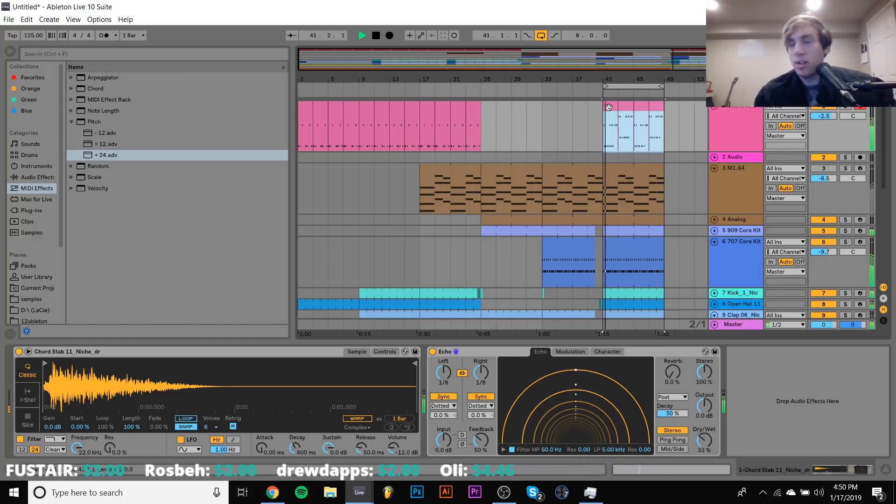
# Listen to the loop, collapse the M1.64 track, and review the Analog and Chord Stab devices
pyautogui.click(823, 118)
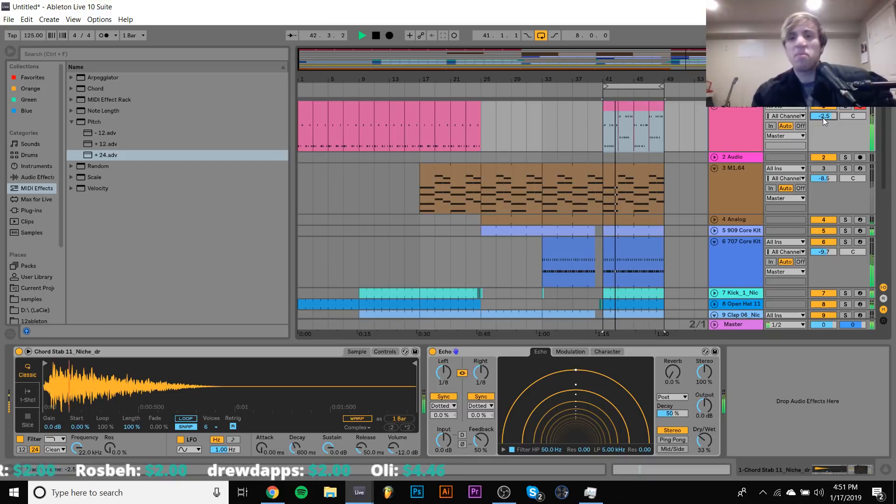
pyautogui.click(718, 169)
pyautogui.click(738, 177)
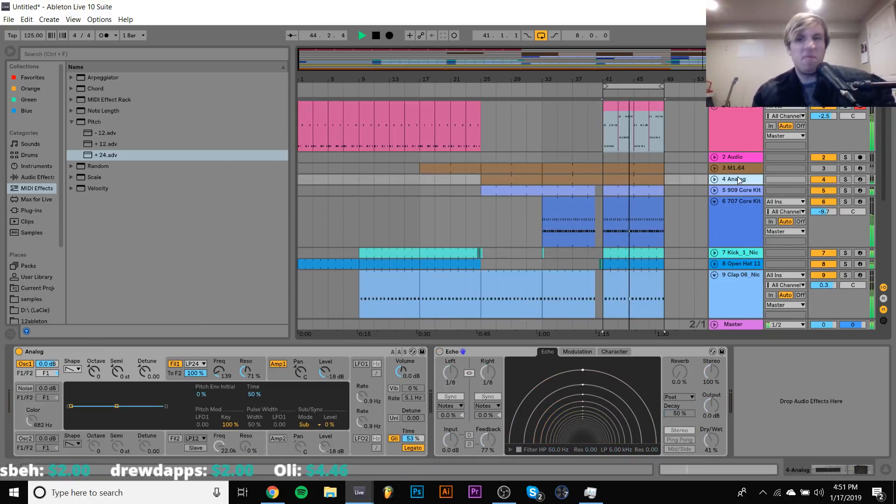
pyautogui.click(730, 131)
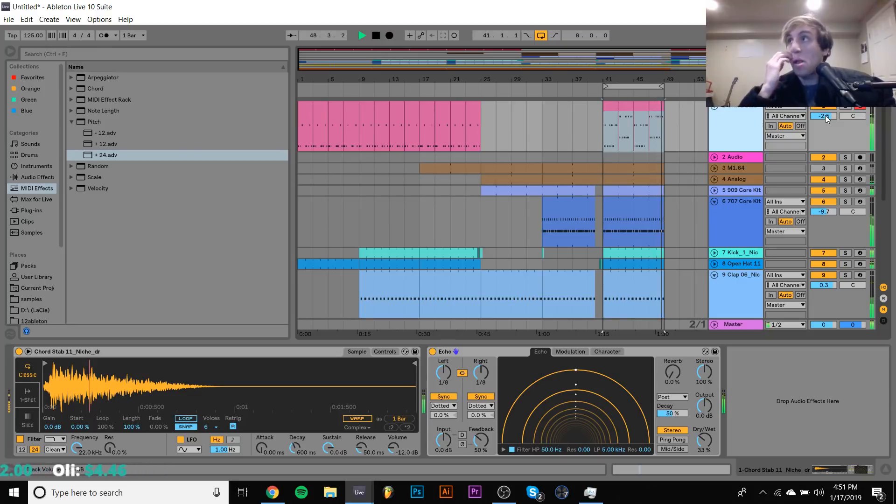
pyautogui.press('space')
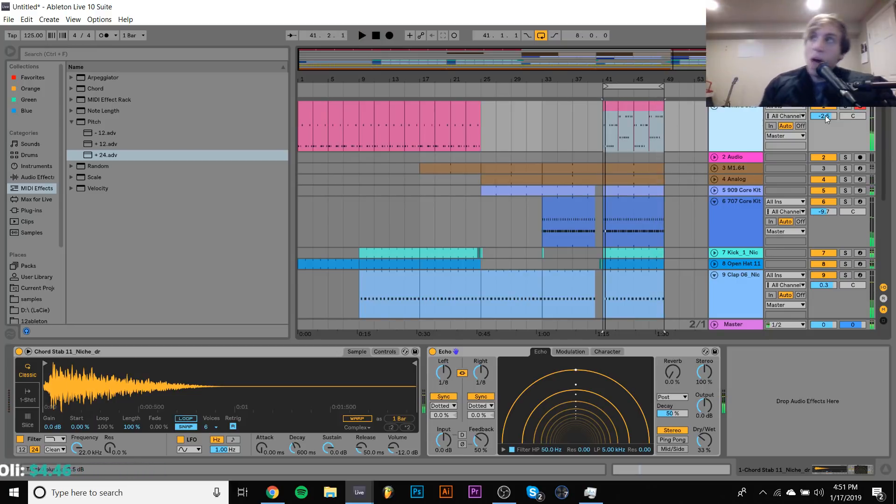
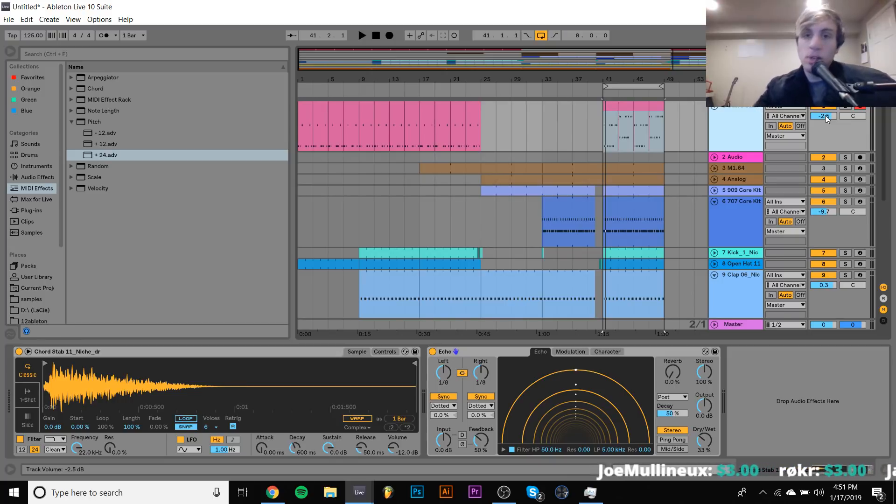
# Consolidate the Chord Stab clips at bars 41 and 43 into one four-bar clip and open its notes
pyautogui.press('space')
pyautogui.click(611, 112)
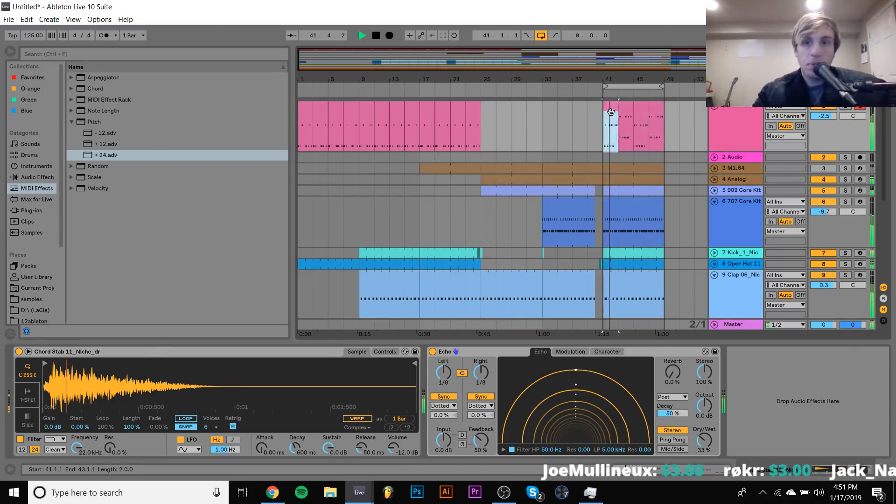
pyautogui.doubleClick(610, 112)
pyautogui.hotkey('shift', 'Tab')
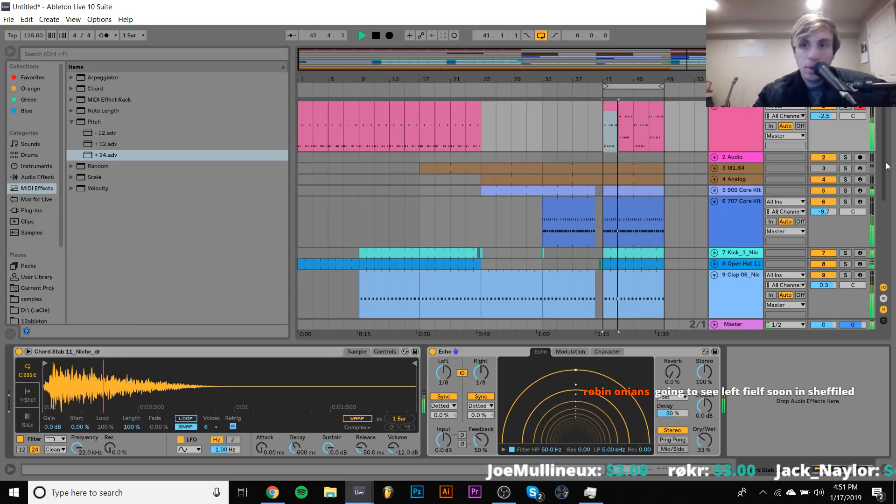
pyautogui.press('space')
pyautogui.keyDown('shift'); pyautogui.click(626, 112); pyautogui.keyUp('shift')
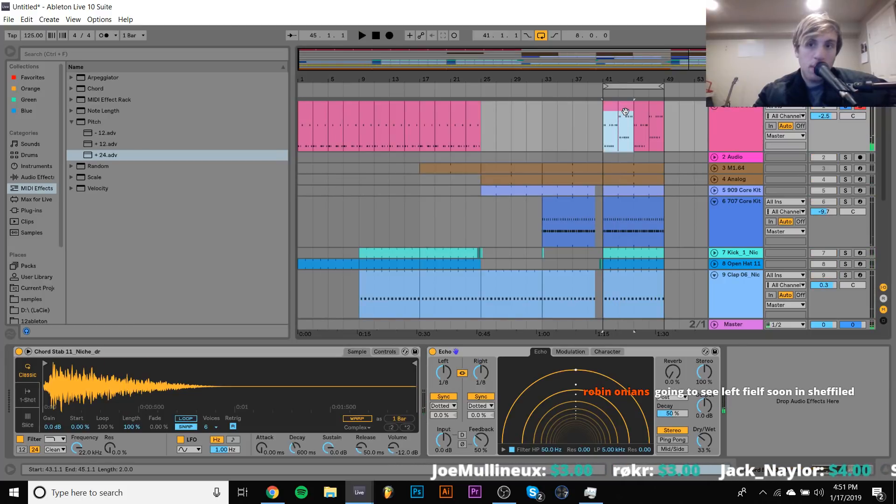
pyautogui.doubleClick(625, 112)
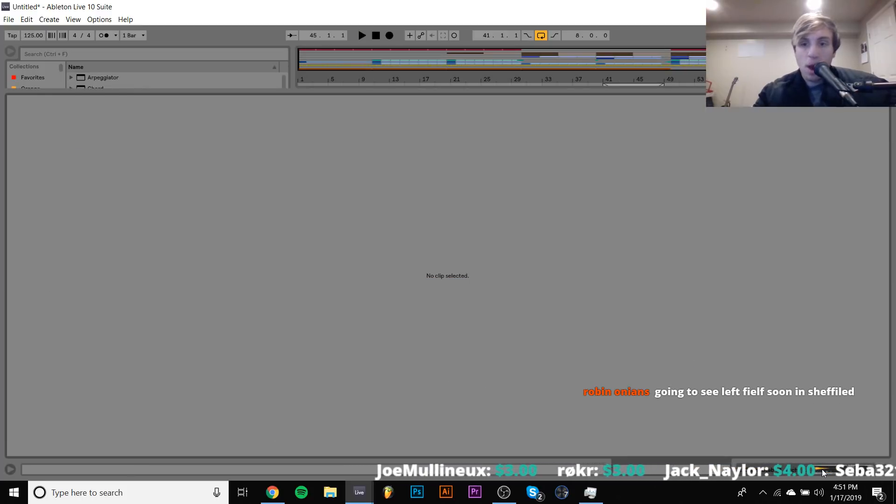
pyautogui.click(822, 470)
pyautogui.doubleClick(614, 111)
# Transpose the notes in the clip's second bar down three semitones to A2 and A3 while auditioning the loop
pyautogui.press('space')
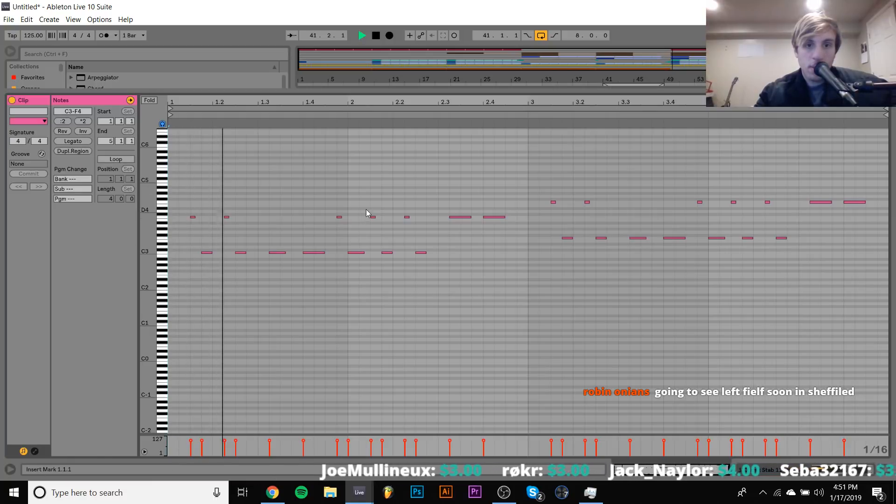
pyautogui.press('space')
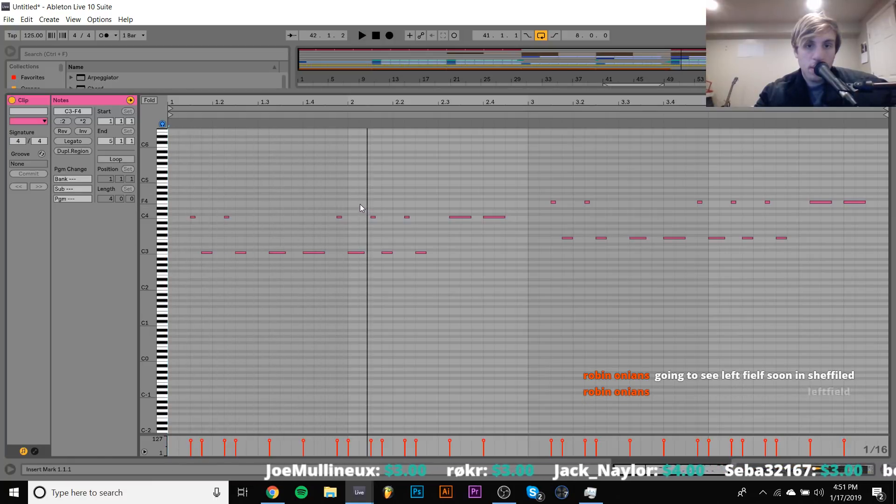
pyautogui.moveTo(356, 202); pyautogui.dragTo(494, 303)
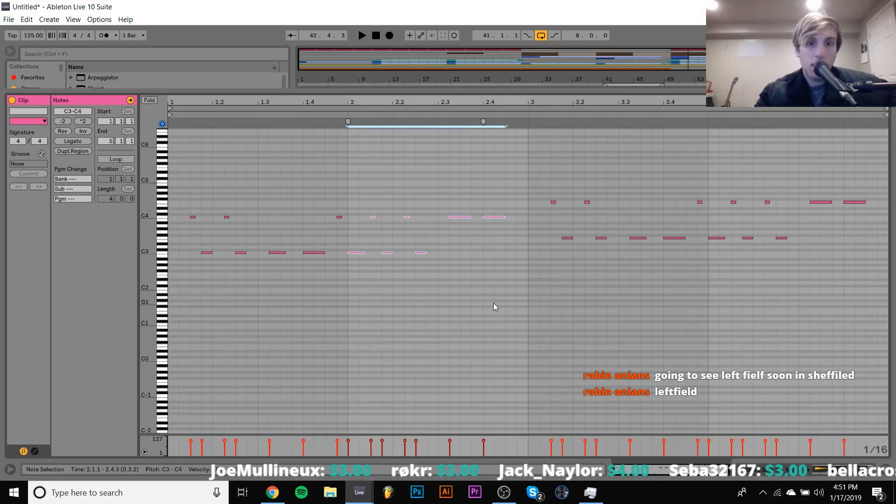
pyautogui.press('Down')
pyautogui.press('Down')
pyautogui.press('Down')
pyautogui.press('Down')
pyautogui.press('space')
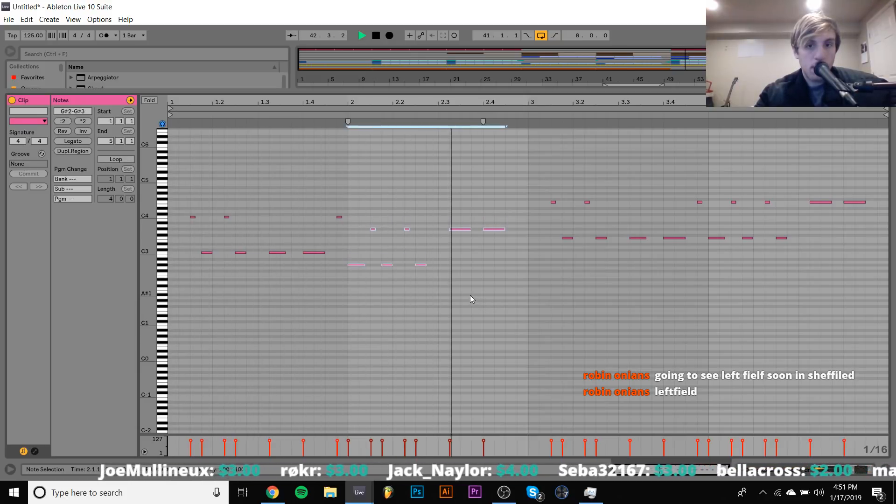
pyautogui.press('Up')
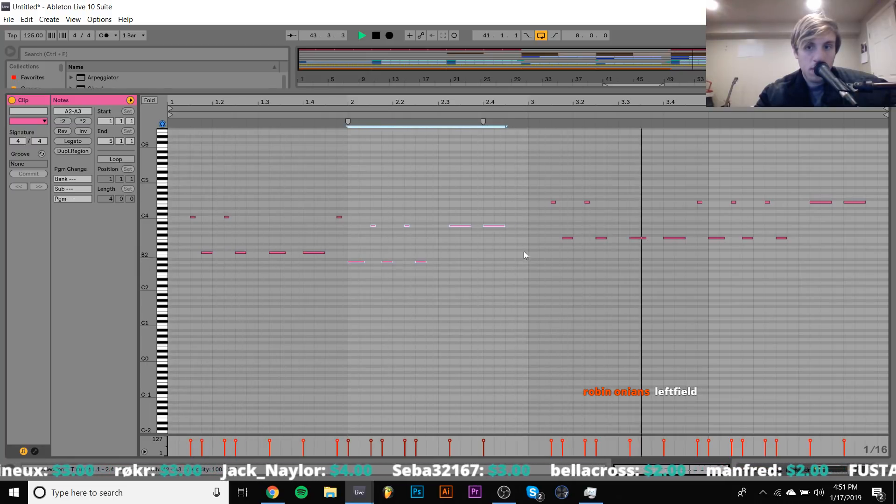
# Try lowering the last six notes of the clip's fourth bar by one semitone to E3 and E4, and listen
pyautogui.moveTo(716, 194); pyautogui.dragTo(815, 239)
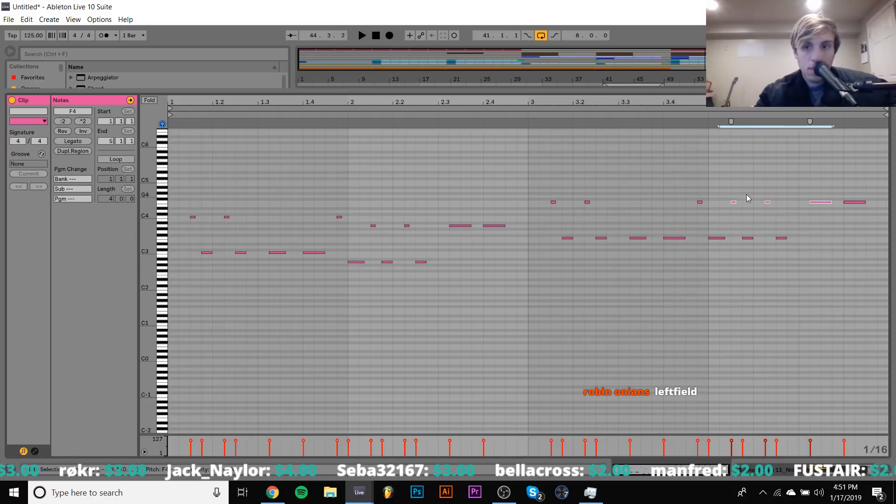
pyautogui.moveTo(803, 282); pyautogui.dragTo(882, 334)
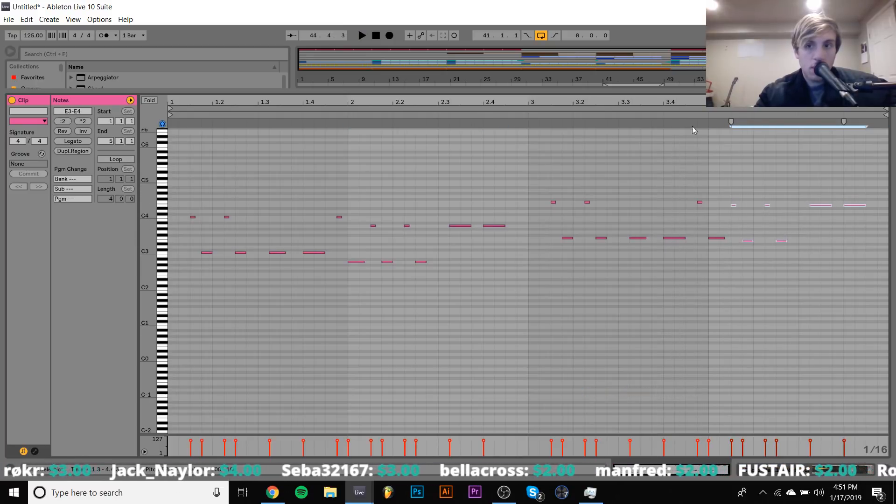
pyautogui.click(662, 116)
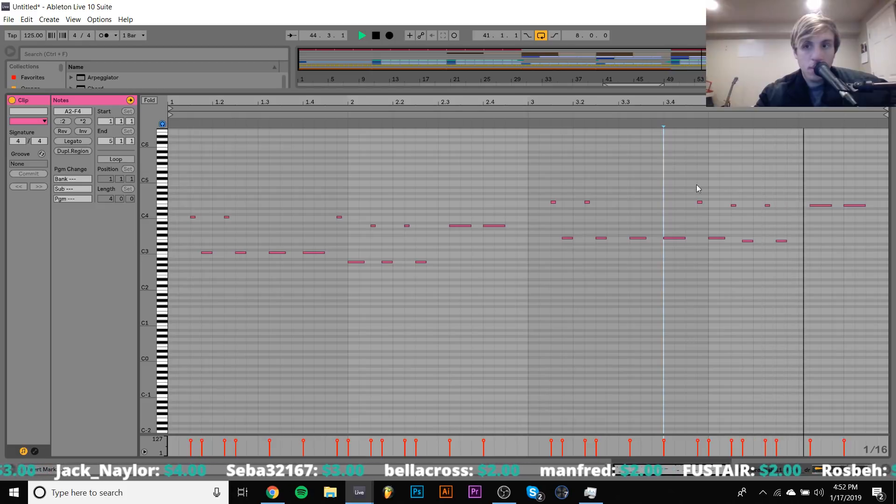
pyautogui.click(731, 189)
pyautogui.press('space')
# Transpose the last six notes of the clip's fourth bar to G3 and G4 while the loop plays
pyautogui.moveTo(743, 205); pyautogui.dragTo(890, 292)
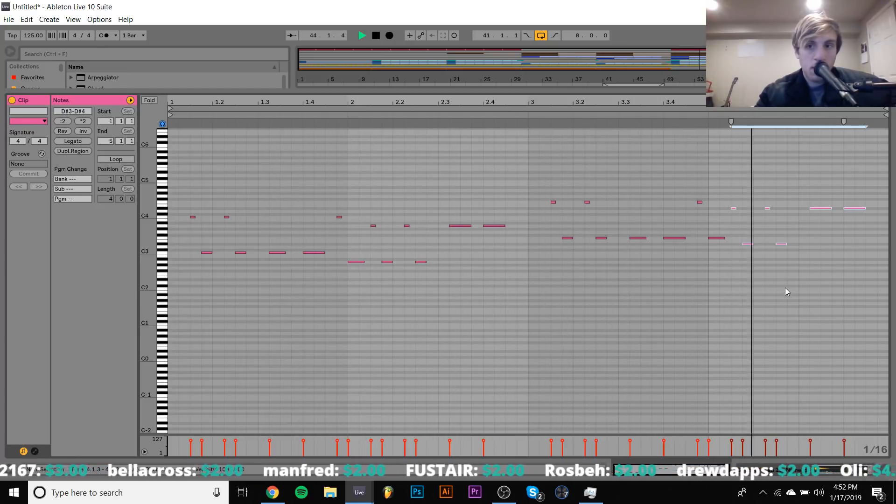
pyautogui.press('Up')
pyautogui.press('Up')
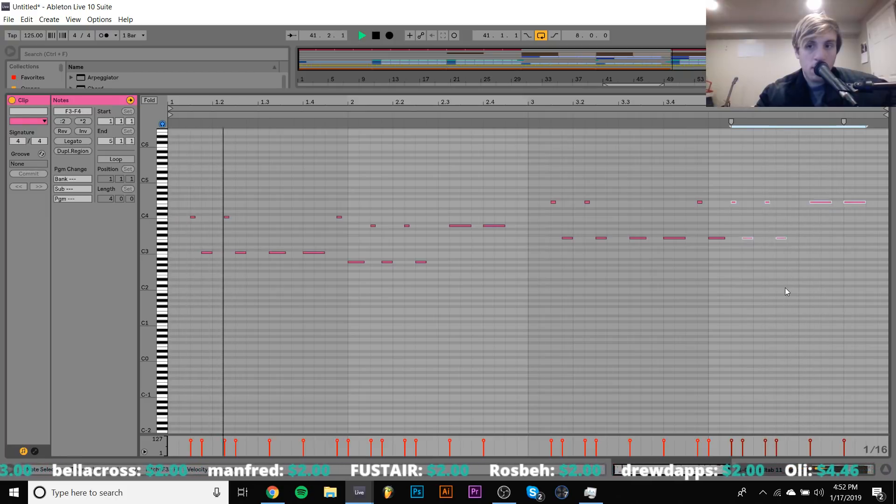
pyautogui.press('Up')
pyautogui.press('Up')
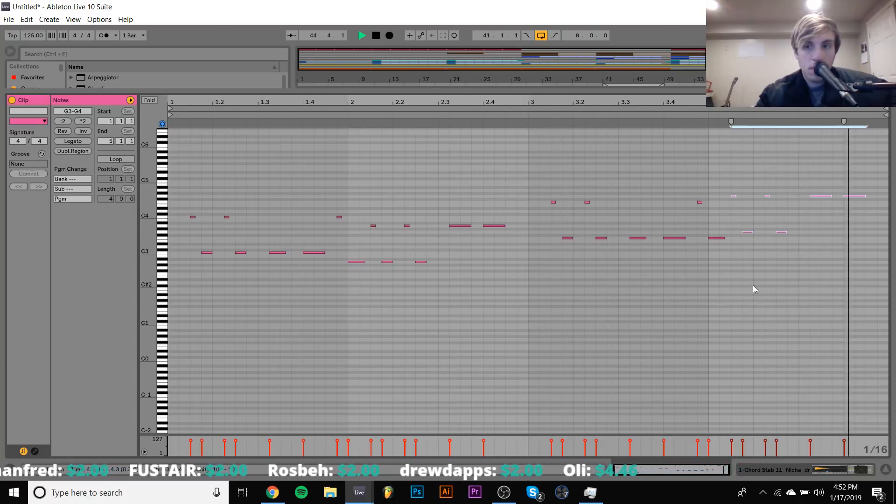
# Duplicate the edited Chord Stab clip at bar 41 over bars 45 to 49
pyautogui.click(822, 472)
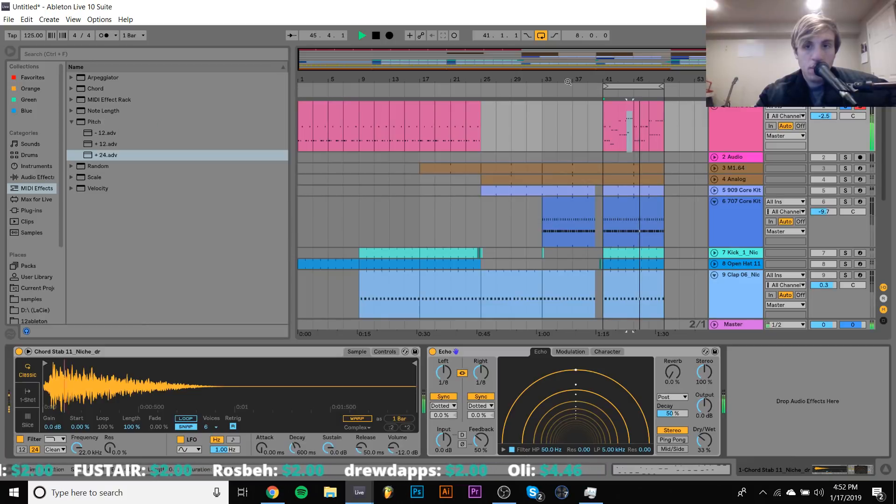
pyautogui.click(621, 108)
pyautogui.hotkey('ctrl', 'd')
pyautogui.keyDown('shift'); pyautogui.click(621, 109); pyautogui.keyUp('shift')
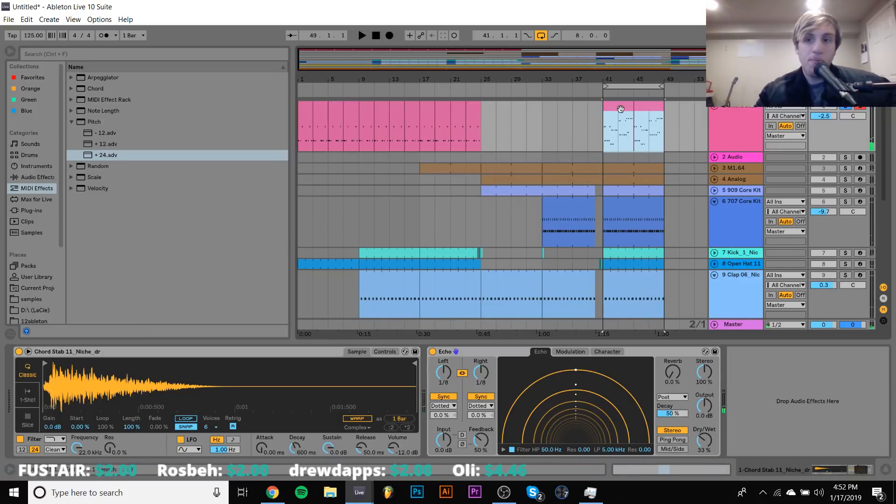
# Unsolo the Chord Stab track, mute the Analog track, and play the loop
pyautogui.click(846, 108)
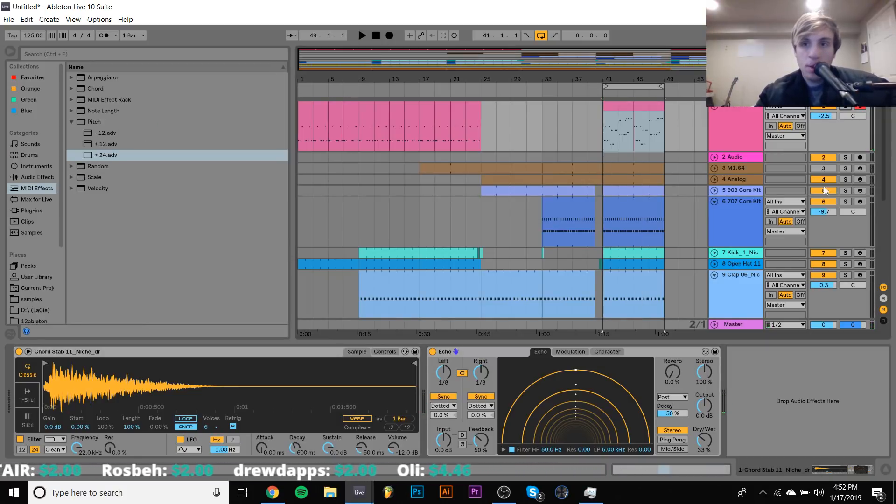
pyautogui.click(824, 179)
pyautogui.press('space')
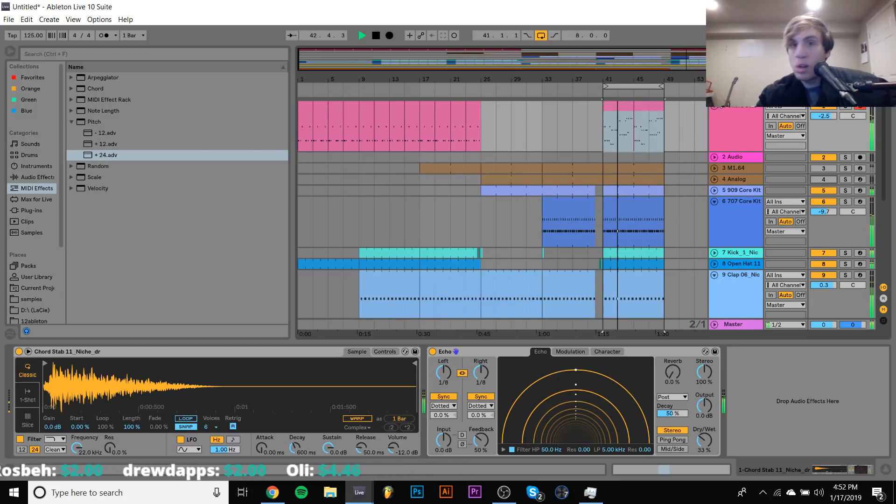
# Reopen the Chord Stab clip at bar 41 and lower its second-bar notes one semitone to G#2 and G#3
pyautogui.doubleClick(620, 107)
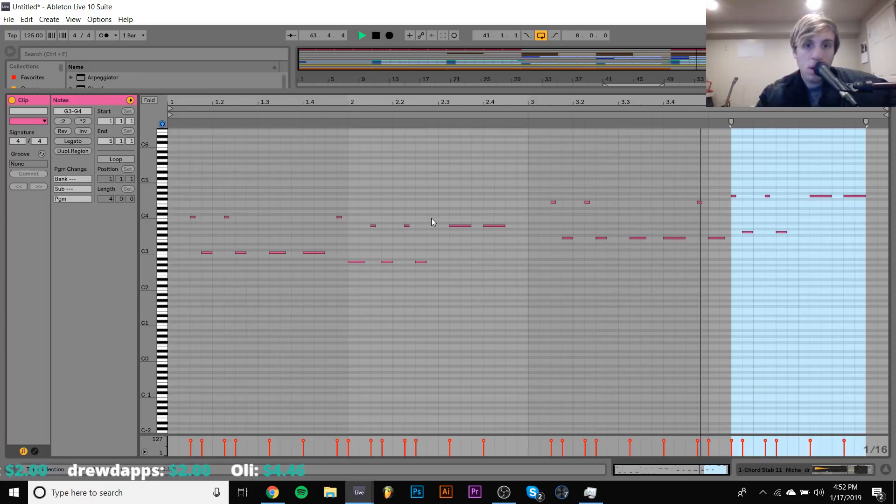
pyautogui.press('space')
pyautogui.moveTo(360, 216); pyautogui.dragTo(494, 323)
pyautogui.press('Down')
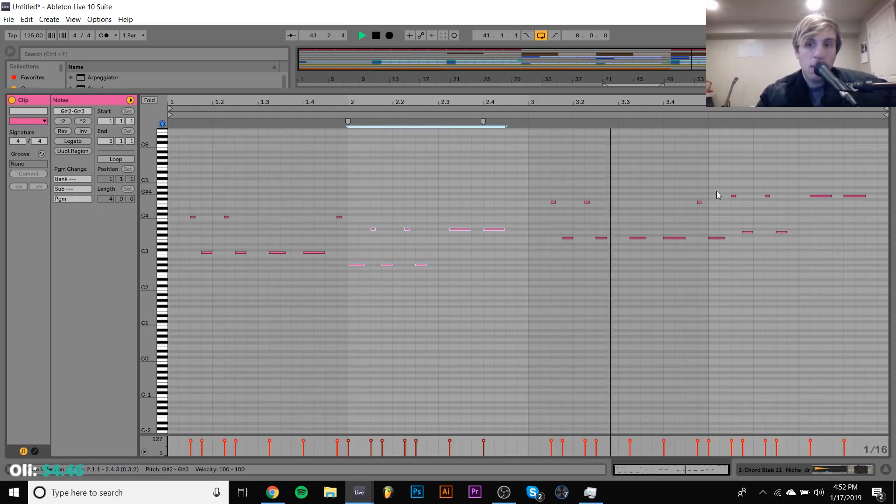
# Raise the last two long notes of the clip's fourth bar to A4 and listen to the riff
pyautogui.moveTo(808, 188); pyautogui.dragTo(892, 239)
pyautogui.press('space')
pyautogui.press('Up')
pyautogui.press('Up')
pyautogui.press('space')
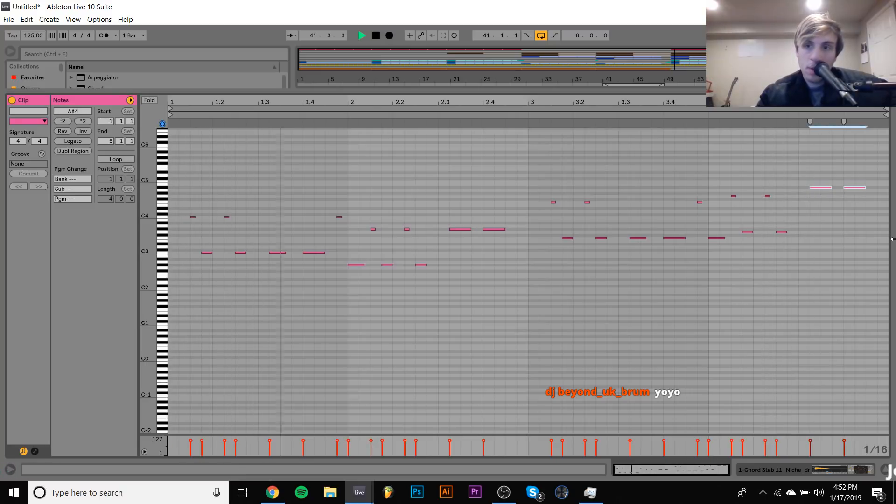
pyautogui.click(517, 330)
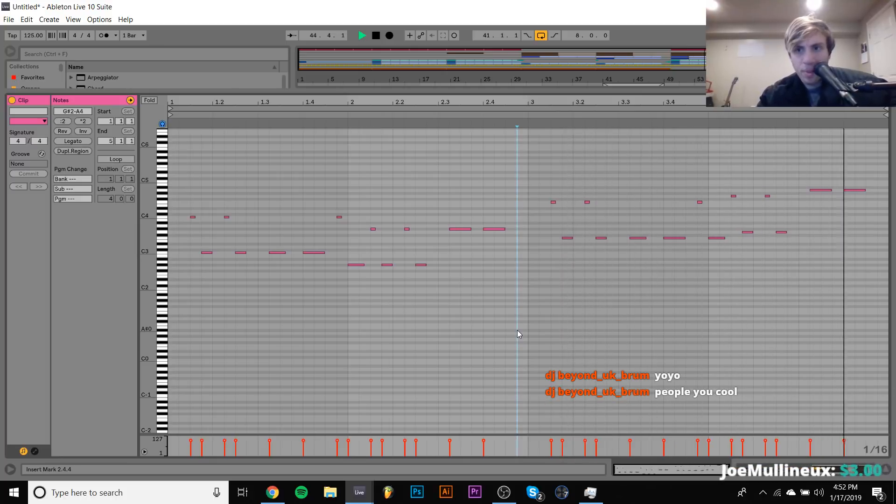
# Return to the arrangement, copy the Chord Stab clip at bar 45 onto bar 41, and play the loop
pyautogui.click(770, 470)
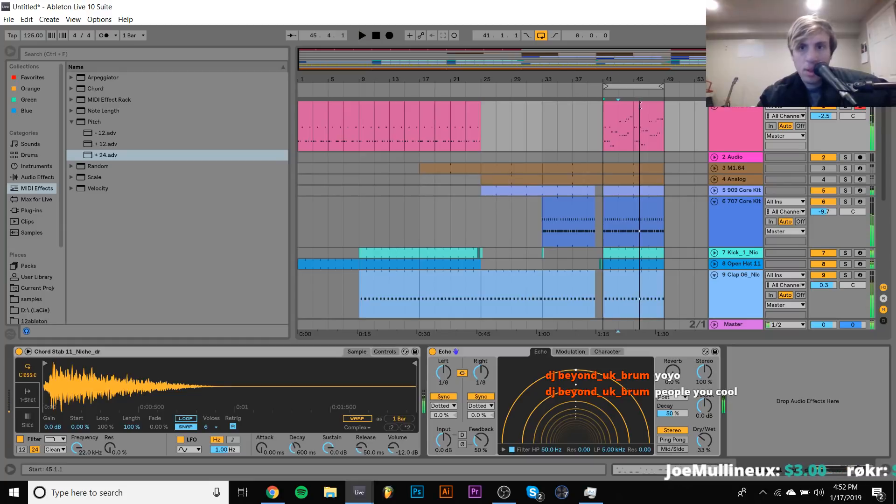
pyautogui.moveTo(641, 105); pyautogui.dragTo(620, 111)
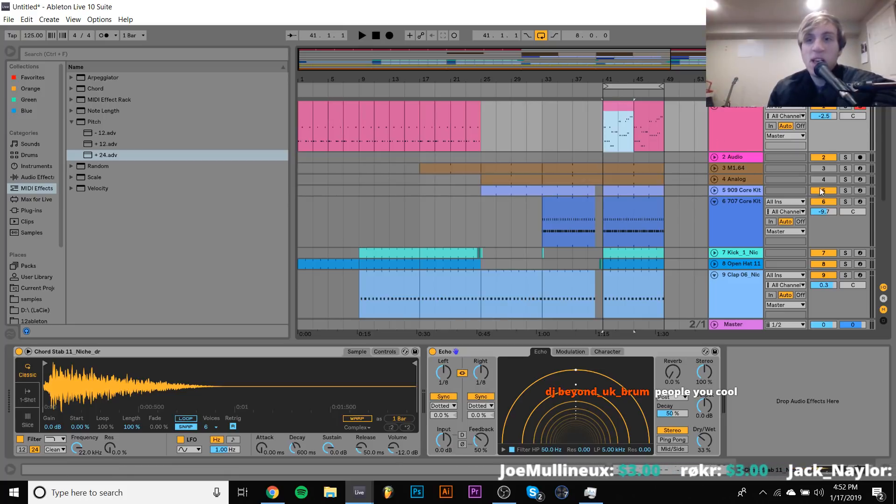
pyautogui.press('space')
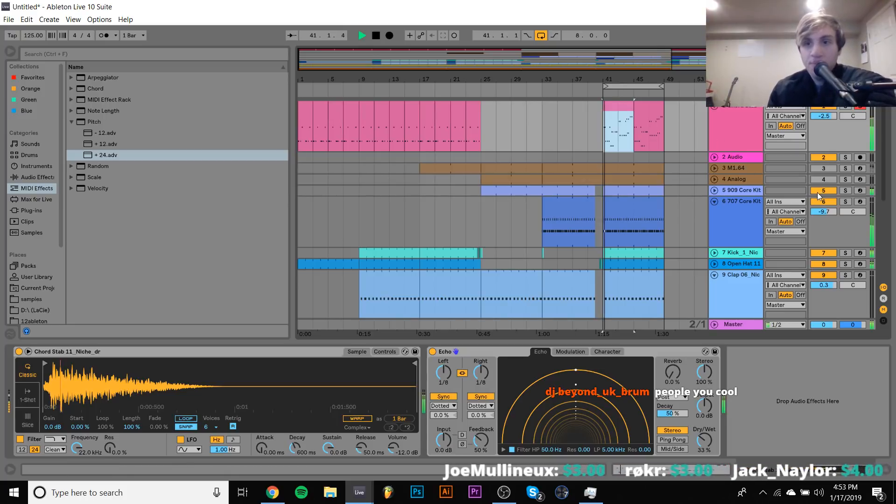
# Compare the loop with the 909 Core Kit muted and unmuted, and mute the 707 Core Kit track
pyautogui.click(819, 192)
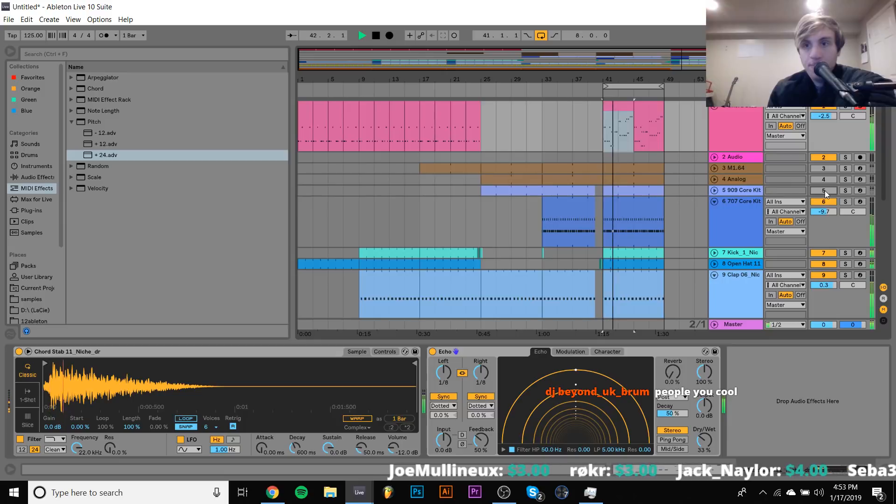
pyautogui.click(821, 191)
pyautogui.click(824, 201)
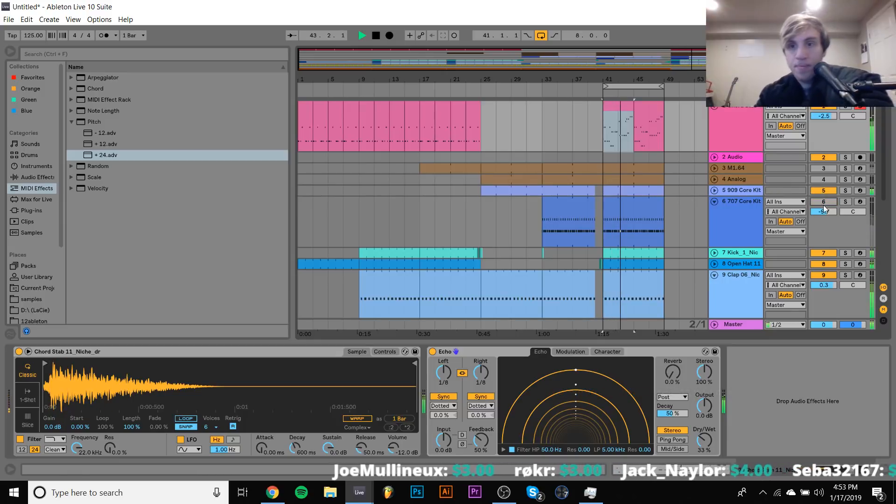
# Unfold the Open Hat 11 track and set its volume to -1.1 dB
pyautogui.click(716, 264)
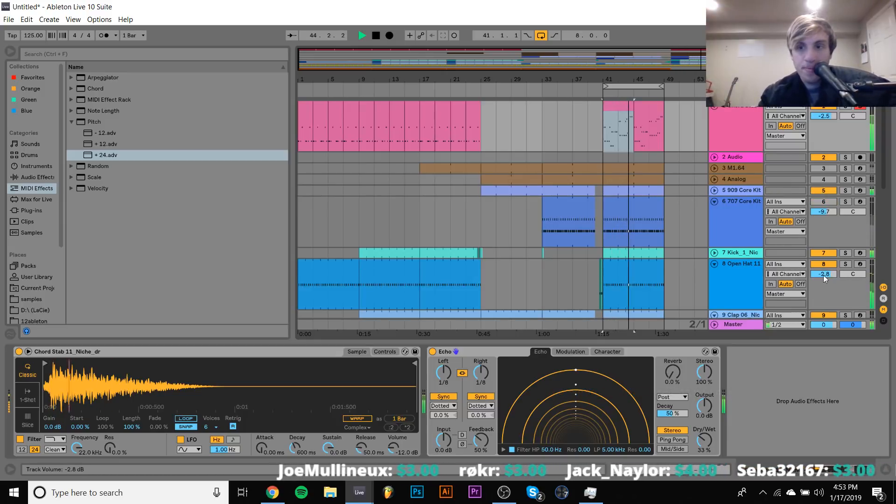
pyautogui.scroll(-5, 821, 275)
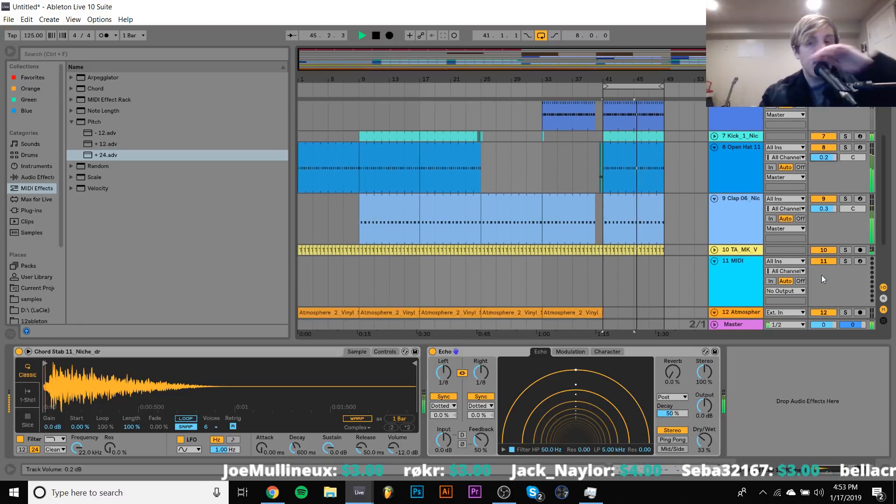
pyautogui.scroll(2, 822, 276)
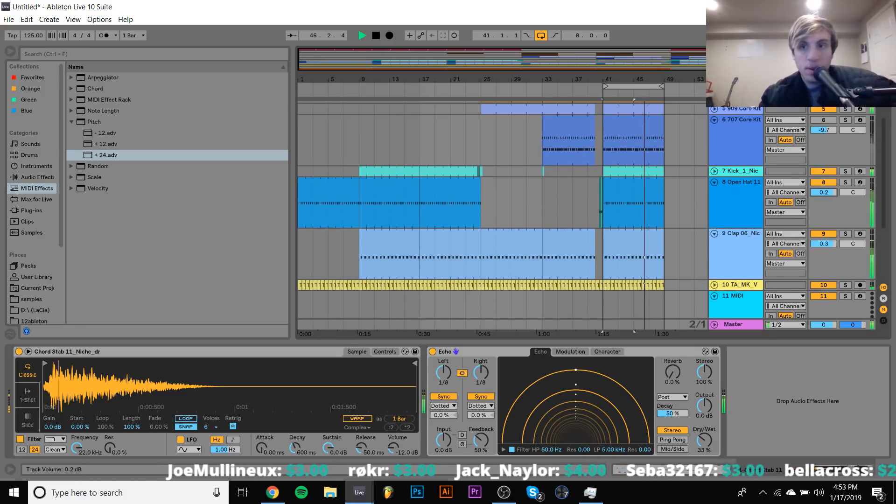
# Insert a new MIDI track below Open Hat 11 and show the samples folder in the browser
pyautogui.click(740, 189)
pyautogui.hotkey('ctrl', 'shift', 't')
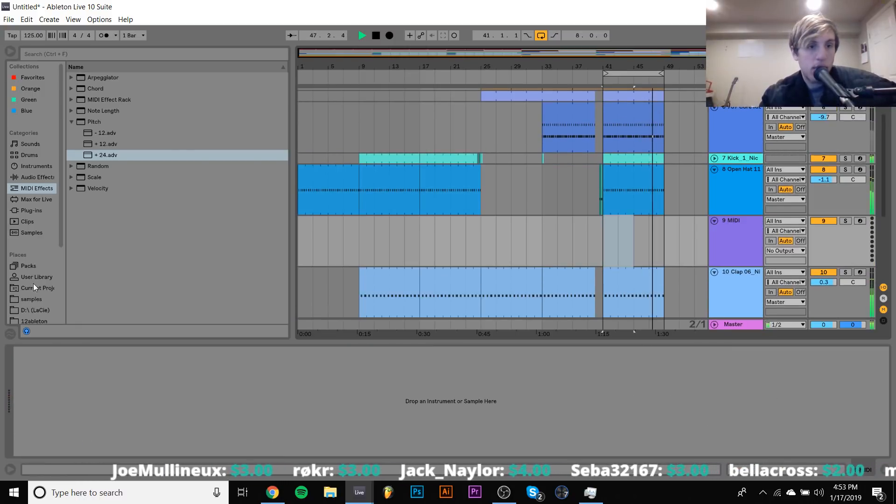
pyautogui.click(32, 300)
# Find the AA VENGEANCE ESSENTIAL HOUSE VOL.1 folder among the samples and expand it
pyautogui.click(71, 101)
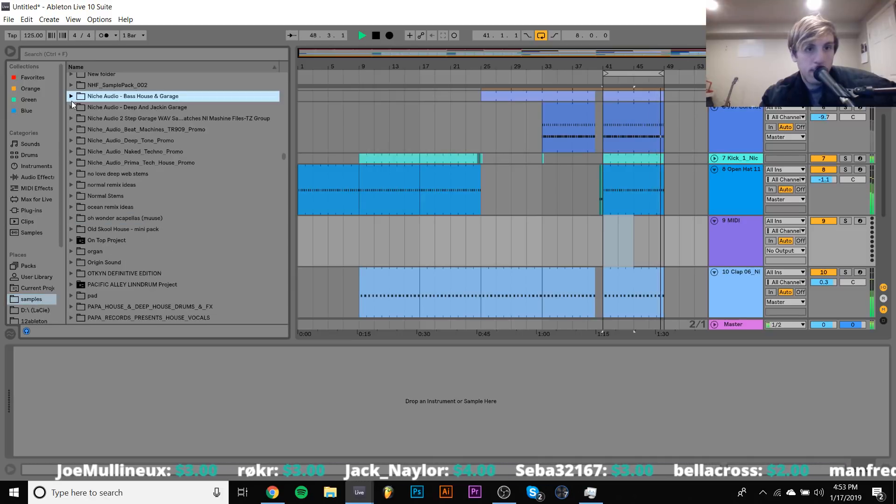
pyautogui.scroll(15, 71, 101)
pyautogui.scroll(20, 71, 101)
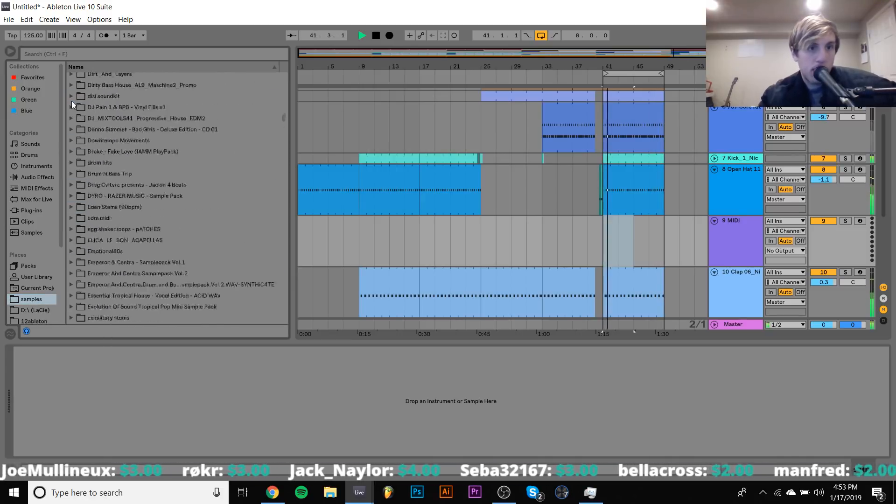
pyautogui.scroll(-15, 72, 101)
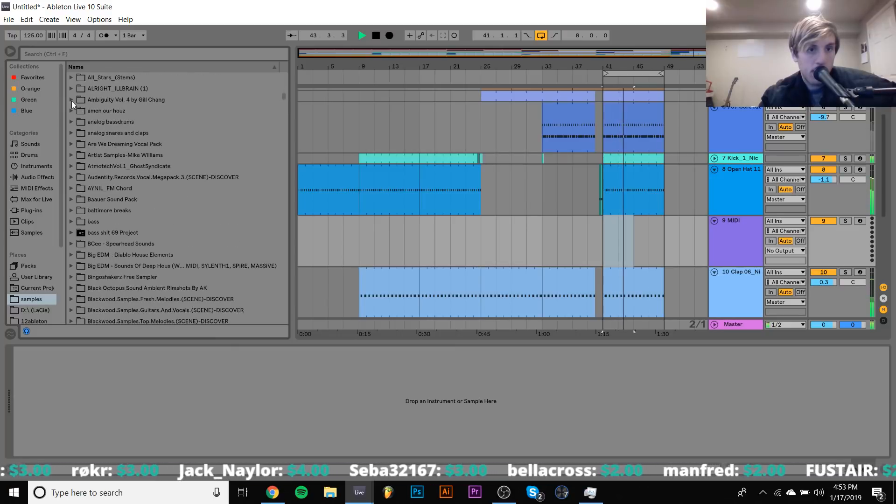
pyautogui.scroll(5, 72, 101)
pyautogui.scroll(5, 71, 101)
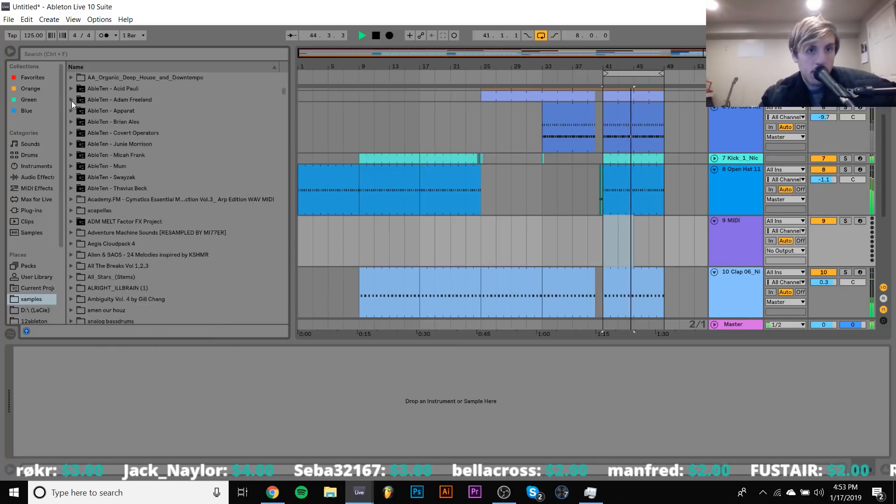
pyautogui.click(75, 137)
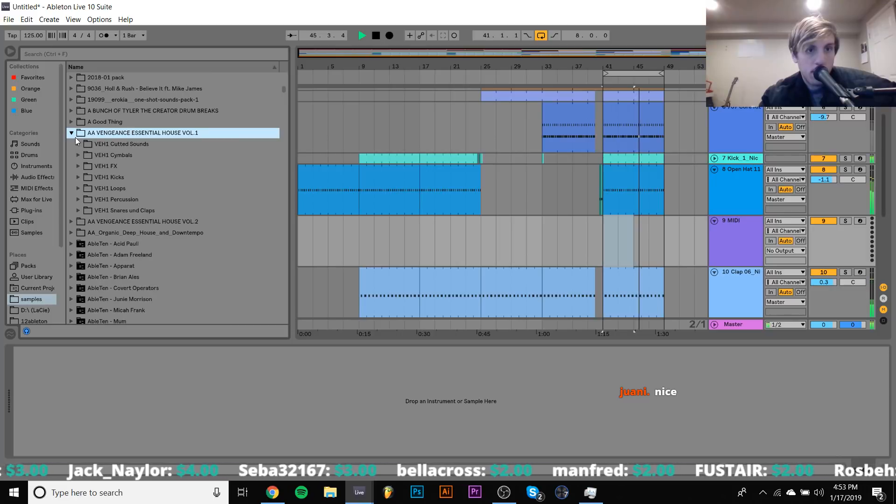
# Expand VEH1 Shaker Loops 128 BPM inside VEH1 Loops and select the sample 4 if ur edgy.wav
pyautogui.press('Right')
pyautogui.press('Down')
pyautogui.press('Down')
pyautogui.press('Down')
pyautogui.press('Down')
pyautogui.press('Down')
pyautogui.press('Right')
pyautogui.press('Down')
pyautogui.press('Right')
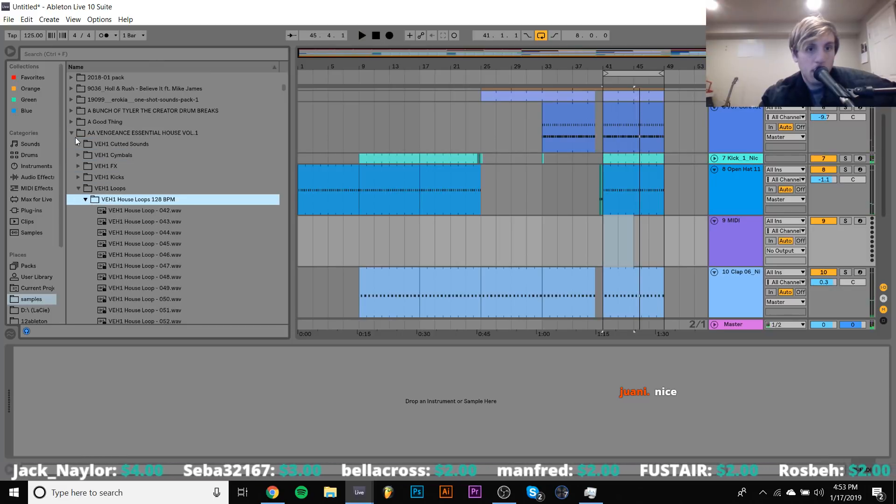
pyautogui.press('Left')
pyautogui.press('Down')
pyautogui.press('Down')
pyautogui.press('Right')
pyautogui.press('Down')
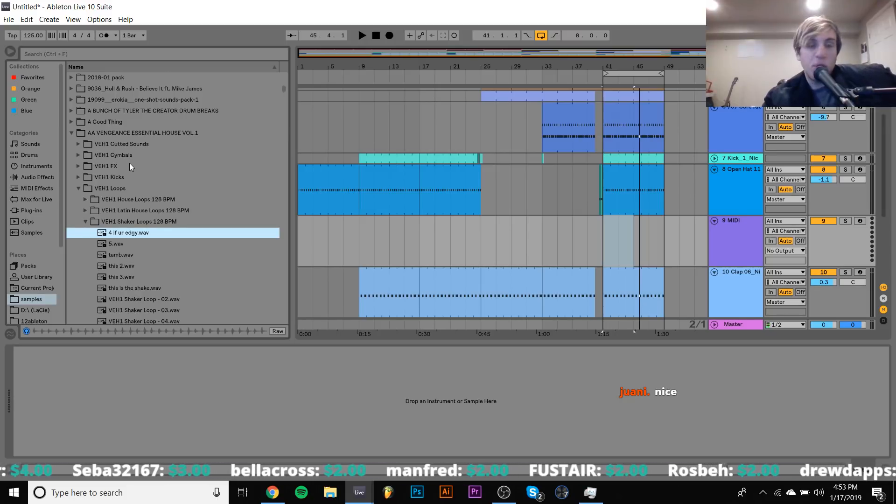
# Try the shaker loop this 2.wav at bar 41 on the new track, and delete that track
pyautogui.press('Down')
pyautogui.press('Down')
pyautogui.press('Down')
pyautogui.press('Up')
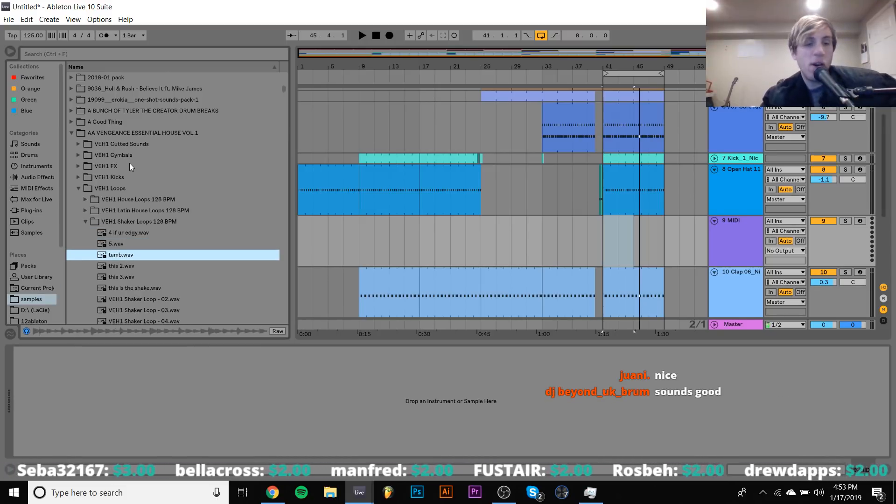
pyautogui.moveTo(114, 268); pyautogui.dragTo(608, 227)
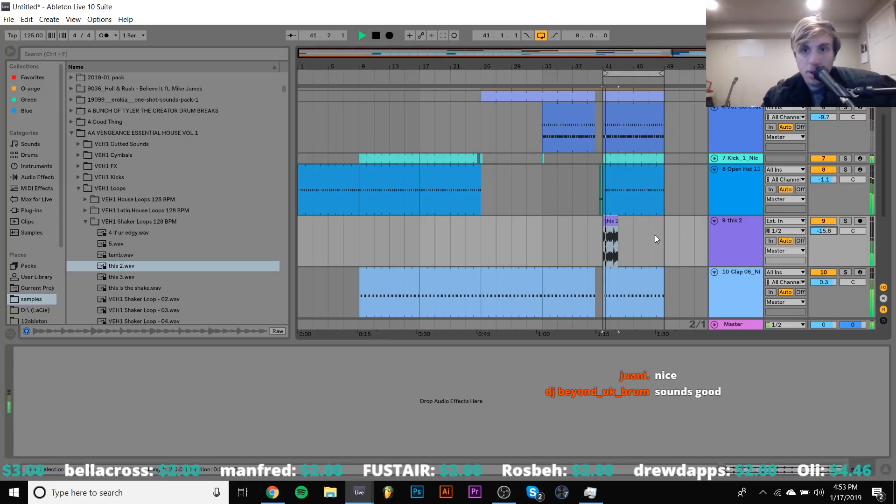
pyautogui.click(755, 234)
pyautogui.press('Delete')
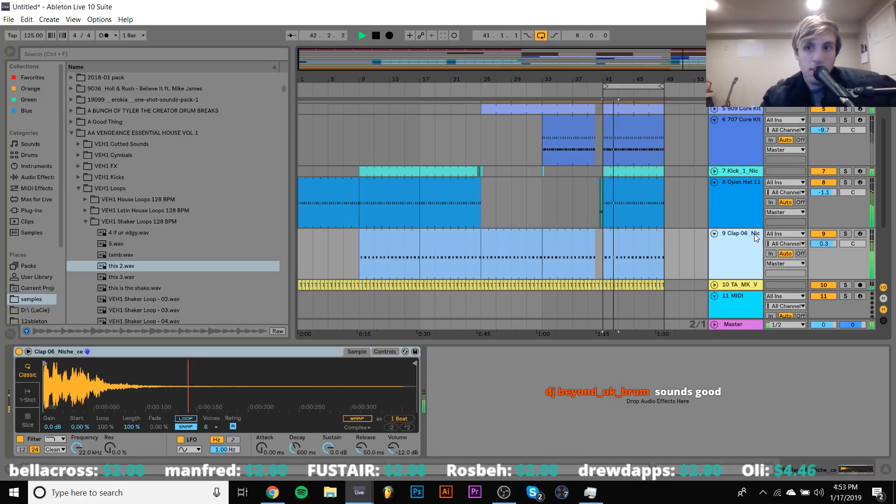
# Delete the long C3 notes at the start of bars 1 and 2 in the first Chord Stab clip
pyautogui.scroll(2, 738, 193)
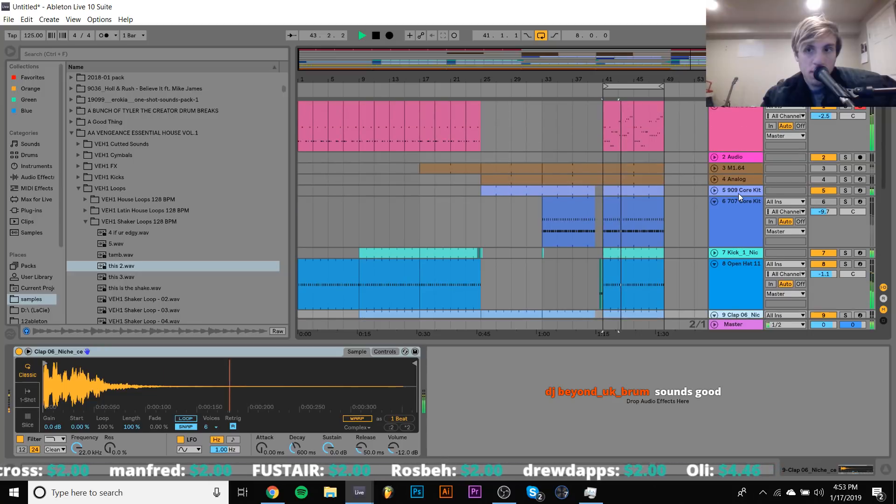
pyautogui.click(619, 106)
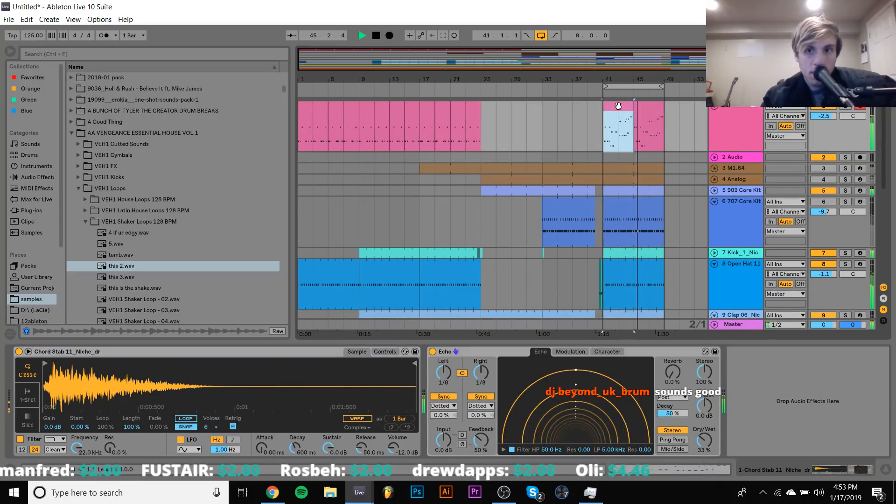
pyautogui.click(307, 111)
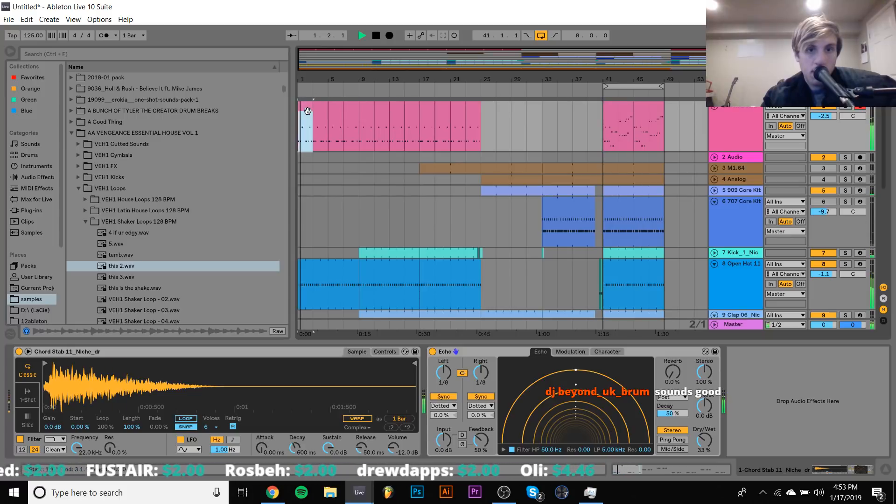
pyautogui.doubleClick(307, 110)
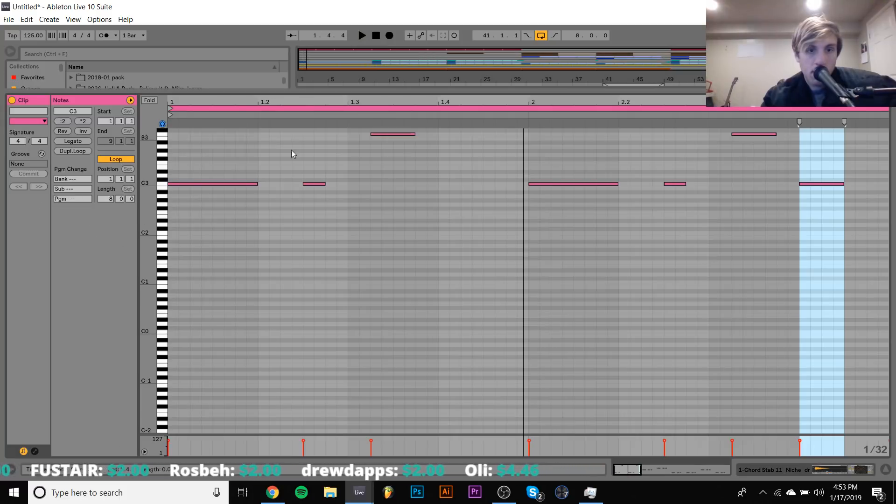
pyautogui.click(206, 185)
pyautogui.press('Delete')
pyautogui.press('space')
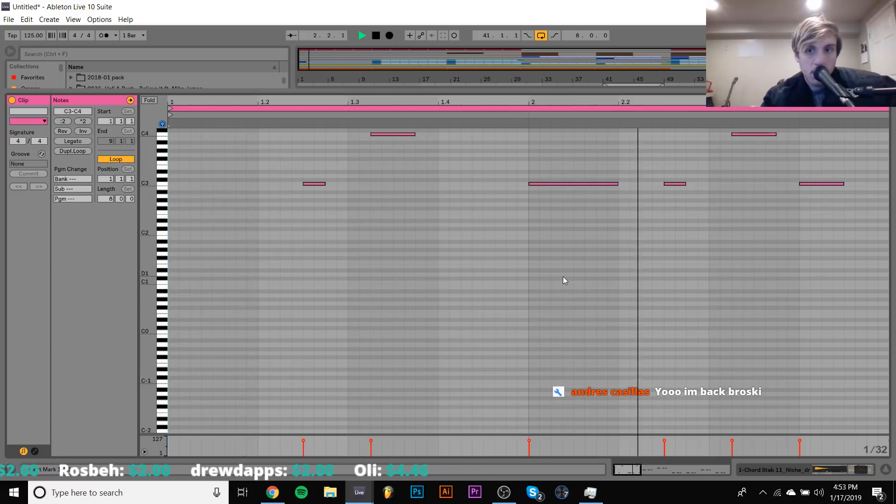
pyautogui.click(584, 184)
pyautogui.press('Delete')
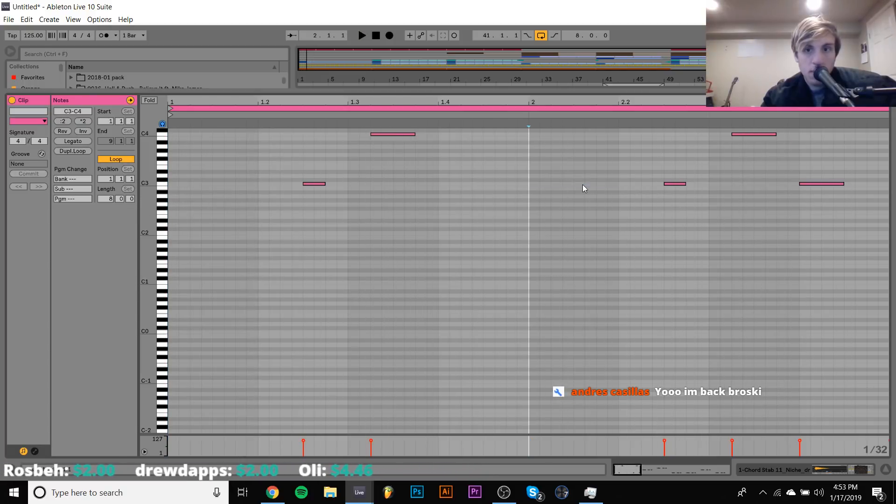
pyautogui.click(833, 468)
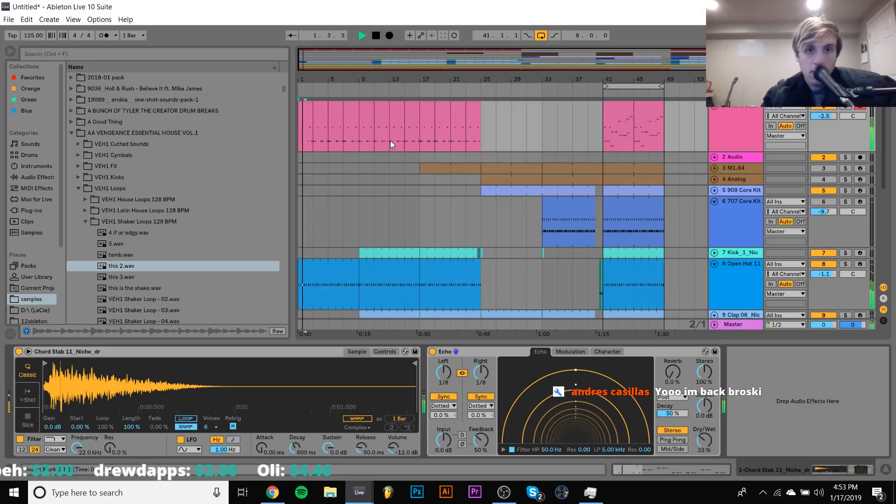
# Duplicate the edited Chord Stab material in the opening section and loop bars 1 to 9
pyautogui.click(304, 105)
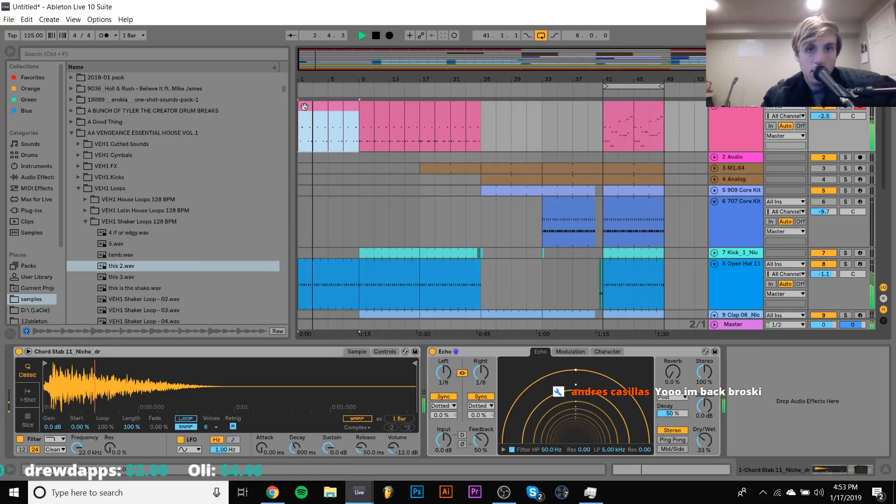
pyautogui.click(304, 107)
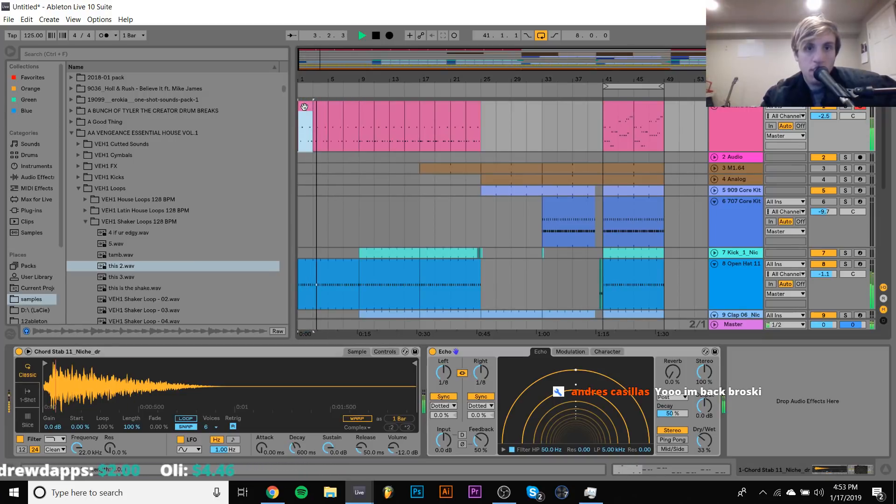
pyautogui.keyDown('shift'); pyautogui.click(345, 105); pyautogui.keyUp('shift')
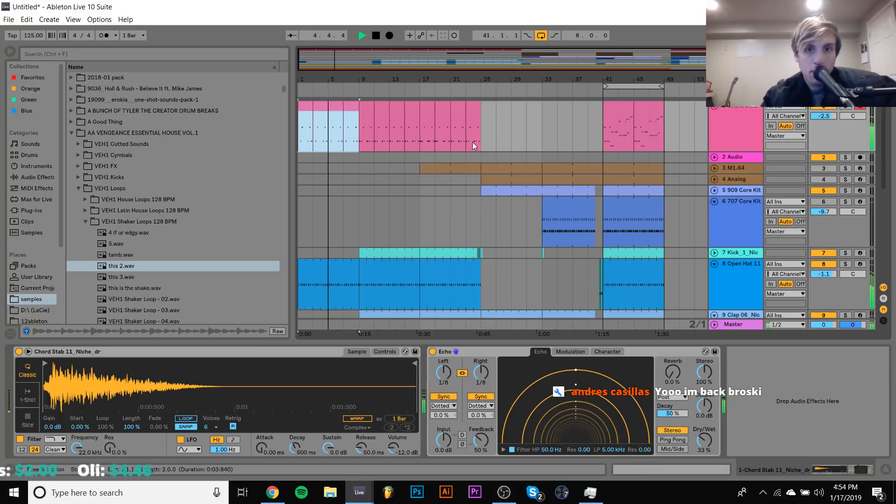
pyautogui.hotkey('ctrl', 'd')
pyautogui.click(312, 107)
pyautogui.keyDown('shift'); pyautogui.click(353, 107); pyautogui.keyUp('shift')
pyautogui.hotkey('ctrl', 'l')
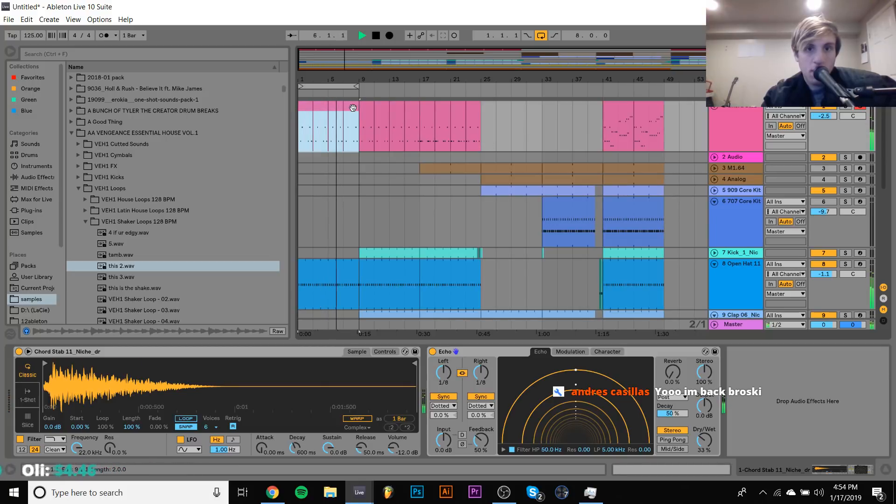
# Insert a MIDI track below the Chord Stab track and search the samples folder for "fool"
pyautogui.click(721, 139)
pyautogui.hotkey('ctrl', 'shift', 't')
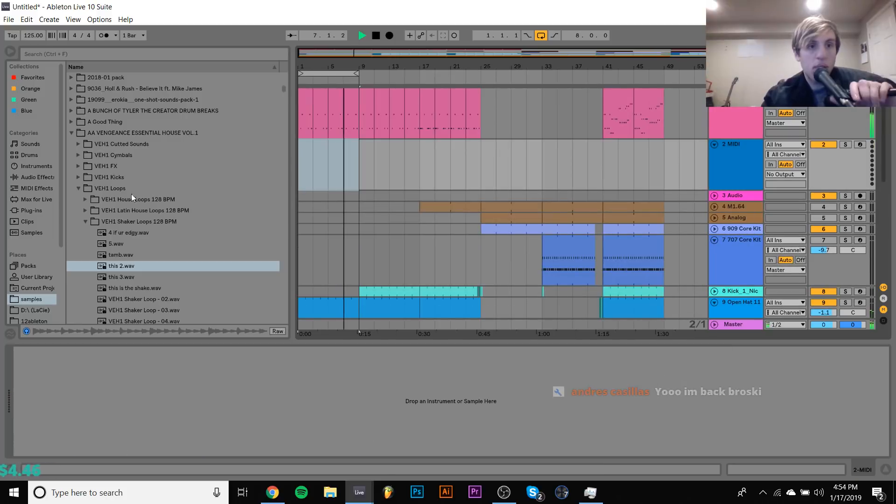
pyautogui.click(111, 55)
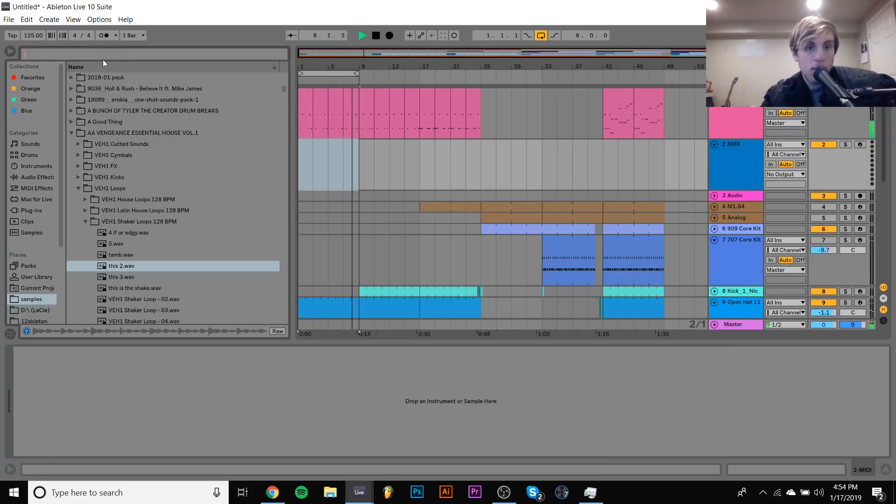
pyautogui.write('fool')
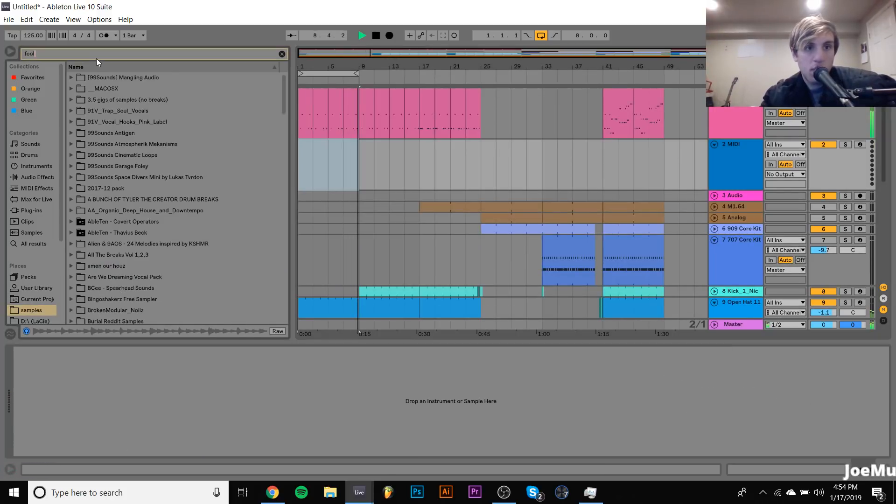
# Find fools_gold.wav in the results and place it at bar 1 on the new track, with playback running
pyautogui.click(117, 133)
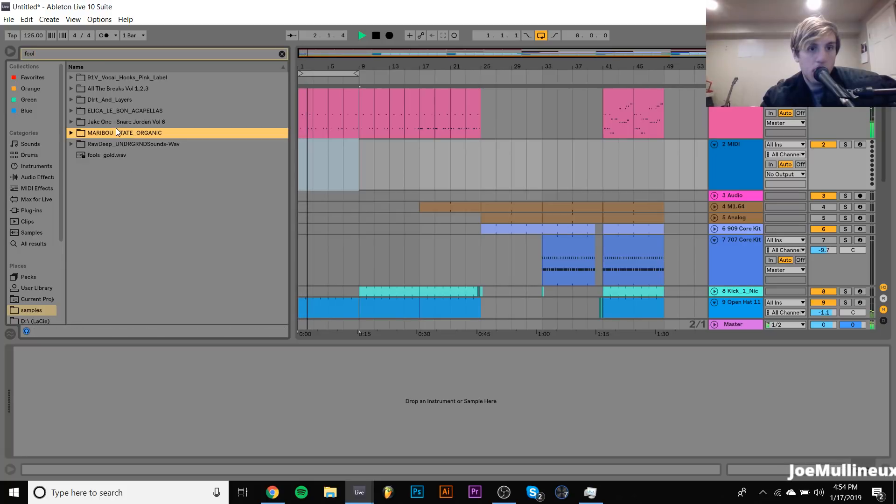
pyautogui.press('Down')
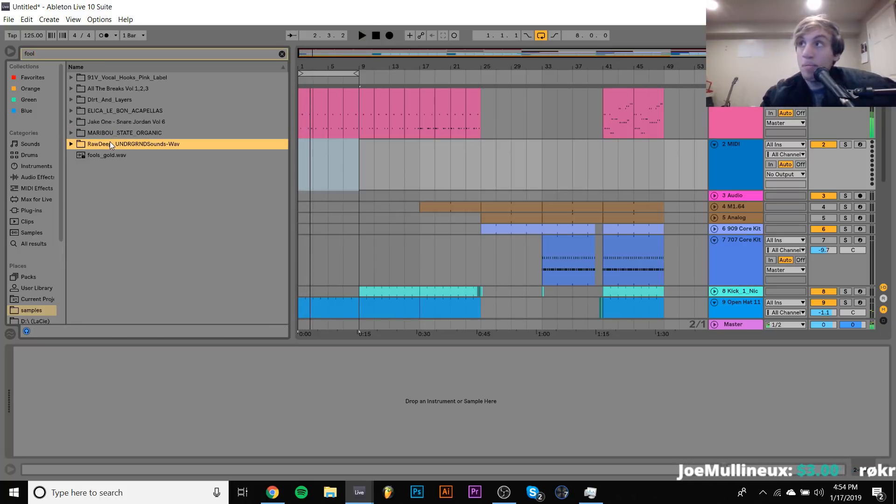
pyautogui.press('Down')
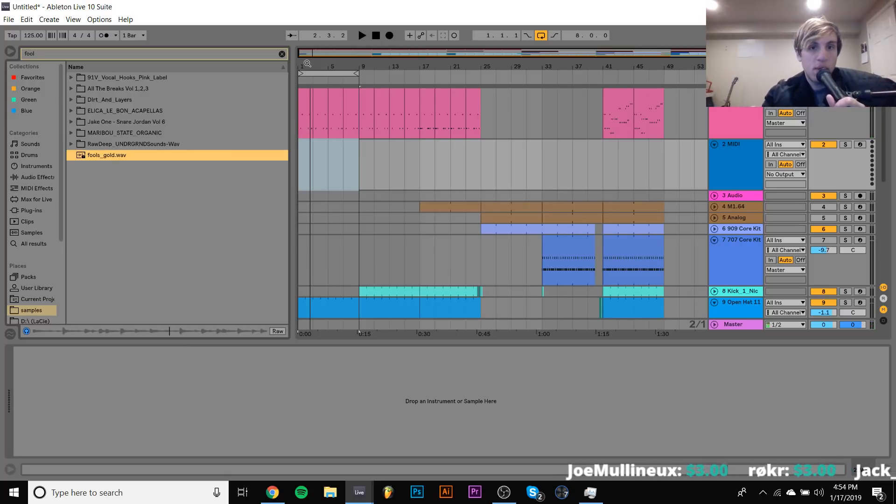
pyautogui.moveTo(307, 63); pyautogui.dragTo(302, 61)
pyautogui.moveTo(138, 155); pyautogui.dragTo(318, 160)
pyautogui.press('space')
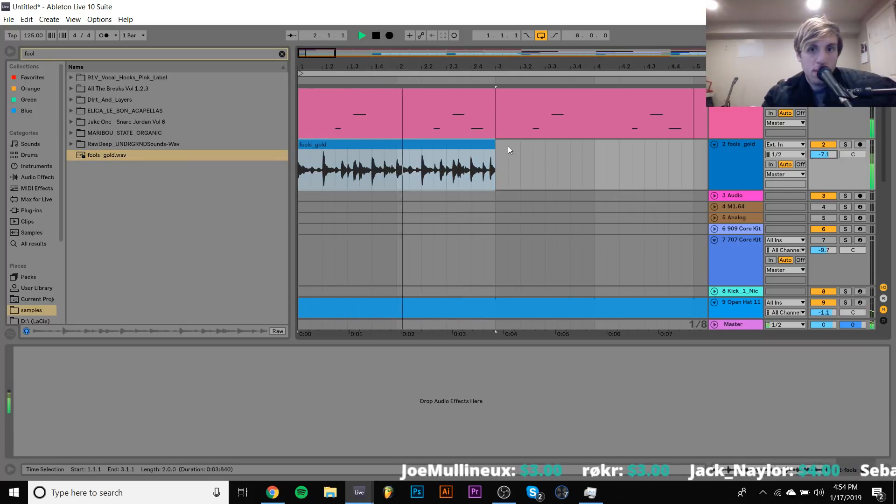
# Audition the fools_gold clip and copy its 1.1.3 to 1.2.1 slice to the start of bar 1
pyautogui.click(461, 146)
pyautogui.press('space')
pyautogui.press('space')
pyautogui.press('space')
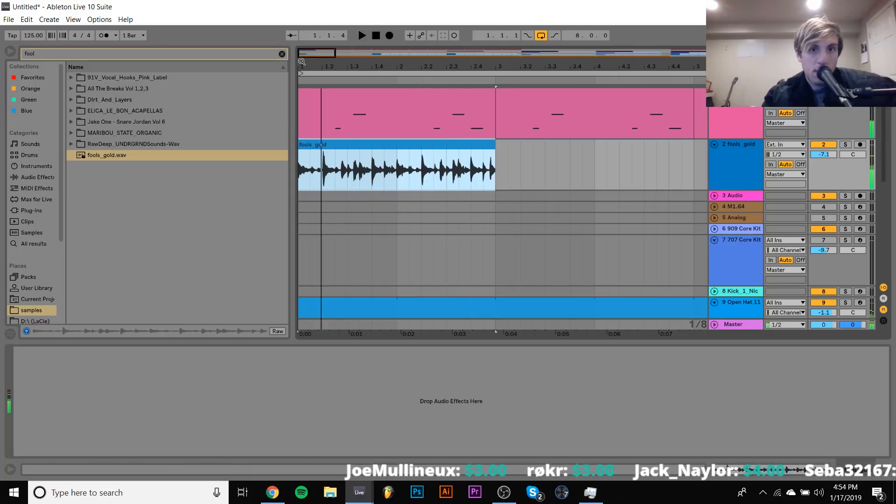
pyautogui.moveTo(303, 63); pyautogui.dragTo(304, 93)
pyautogui.press('space')
pyautogui.press('space')
pyautogui.click(335, 172)
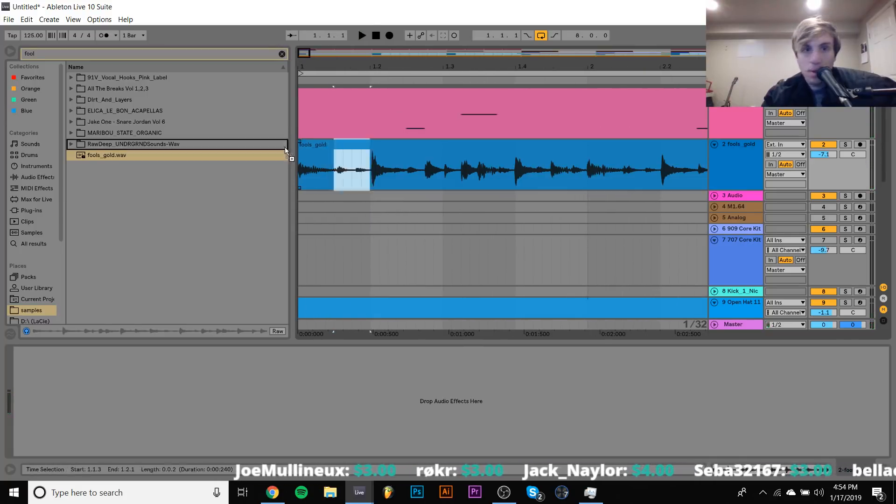
pyautogui.moveTo(359, 147); pyautogui.dragTo(304, 150)
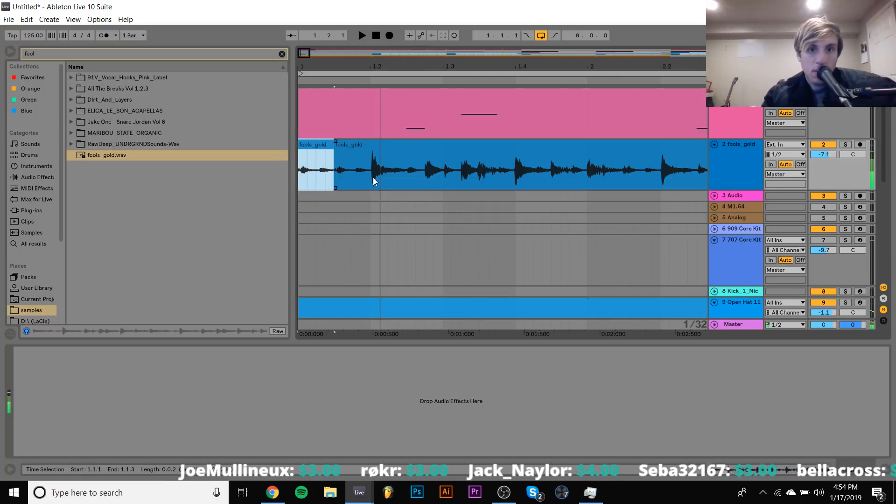
# Copy the sixteenth-note hit at 1.2.1 of fools_gold to 1.1.2 and audition the track soloed
pyautogui.moveTo(373, 177); pyautogui.dragTo(309, 150)
pyautogui.press('space')
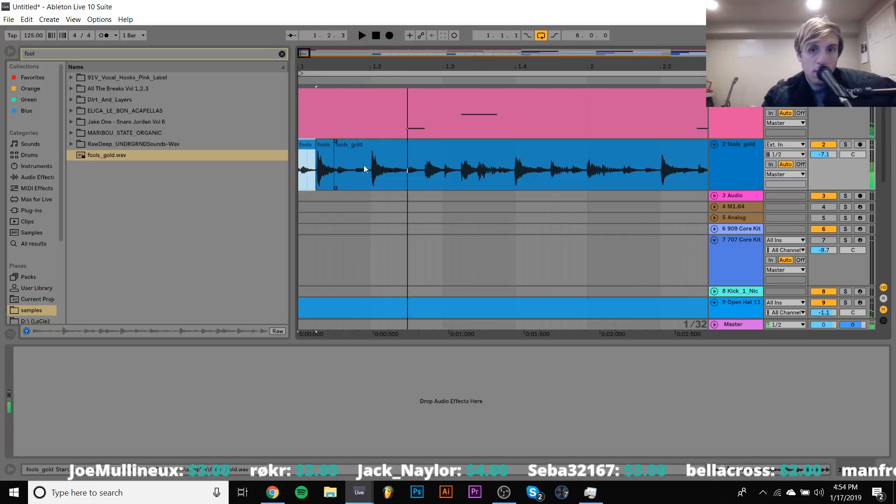
pyautogui.press('space')
pyautogui.click(846, 145)
pyautogui.press('space')
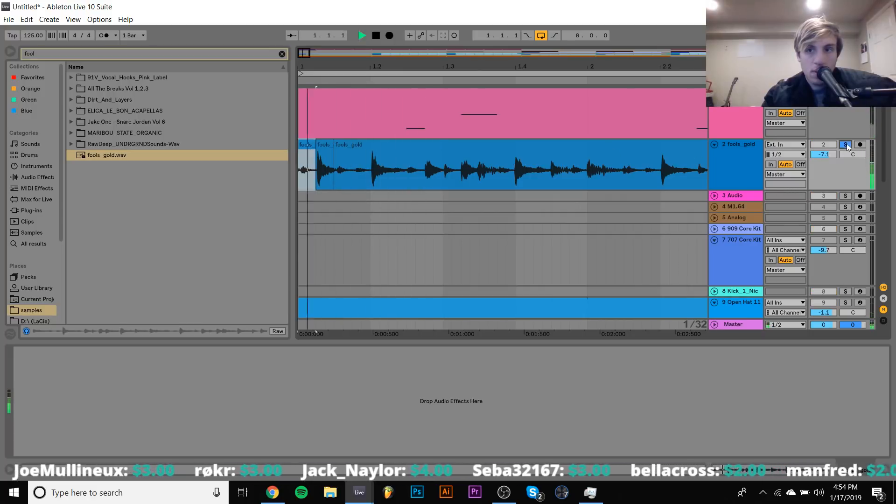
pyautogui.press('space')
# Open the fools_gold slice at 1.1.2 and move its sample start to the attack of the hit
pyautogui.click(329, 149)
pyautogui.doubleClick(329, 149)
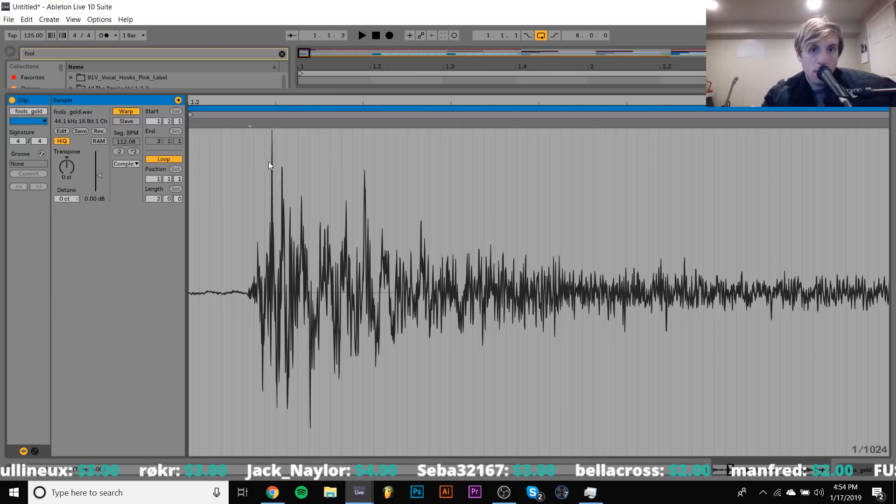
pyautogui.moveTo(192, 115); pyautogui.dragTo(251, 115)
pyautogui.press('space')
pyautogui.press('space')
pyautogui.click(850, 474)
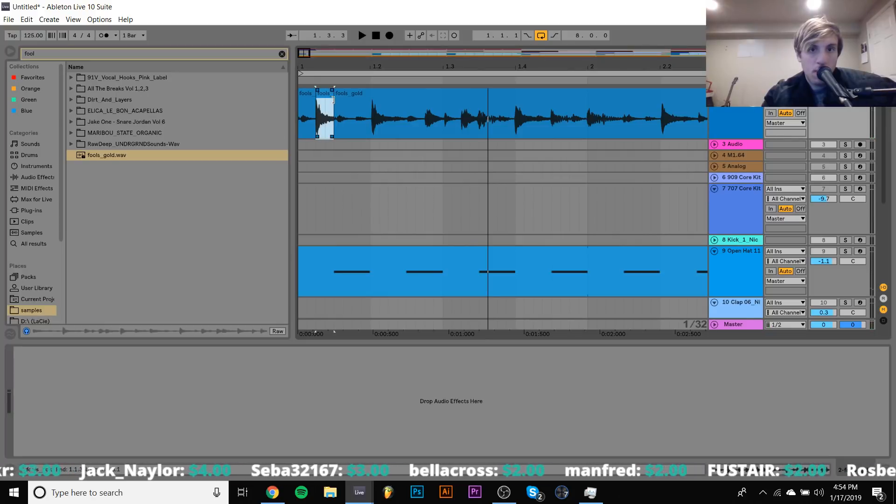
# Play the edited fools_gold loop and copy the slice at 1.2.3 to 1.4.3
pyautogui.click(309, 97)
pyautogui.press('space')
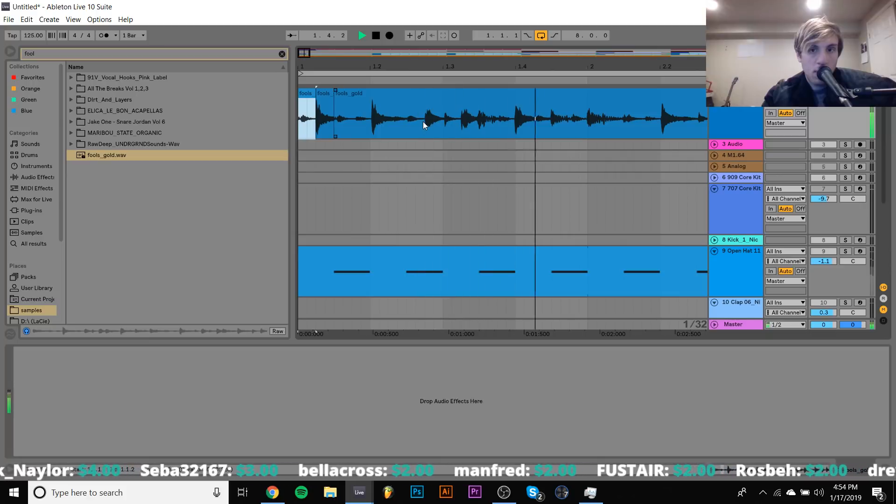
pyautogui.press('space')
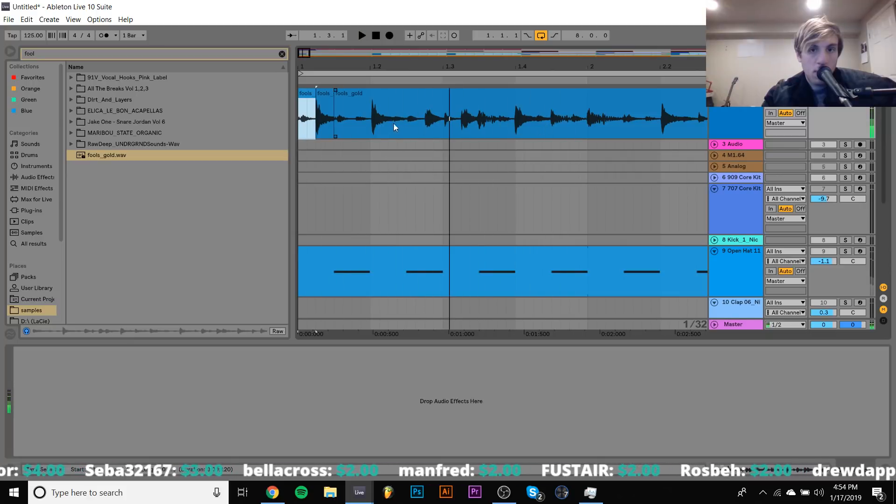
pyautogui.press('space')
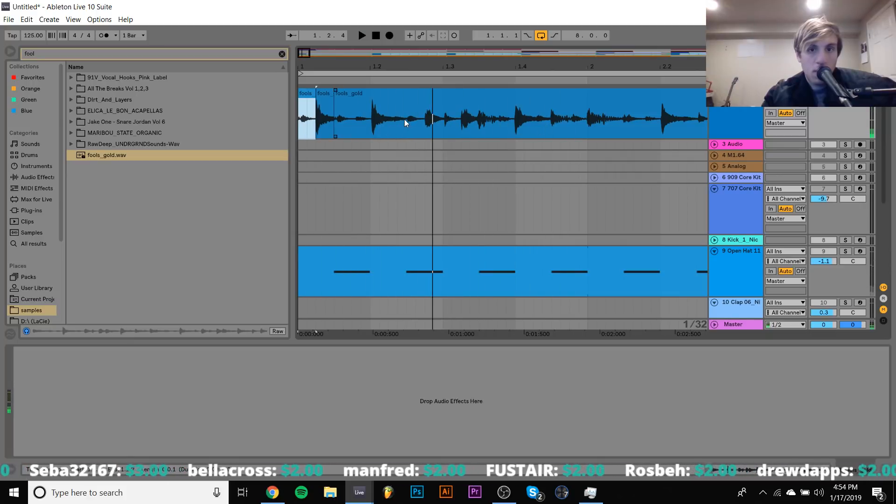
pyautogui.moveTo(406, 121); pyautogui.dragTo(572, 106)
pyautogui.press('space')
pyautogui.click(512, 125)
pyautogui.press('space')
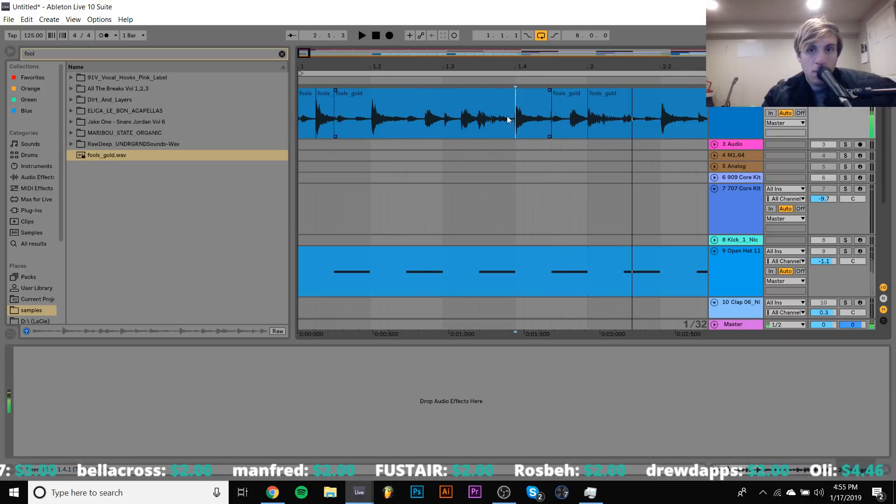
# Duplicate the one-bar group of fools_gold slices seven times to fill the section up to bar 9
pyautogui.click(309, 98)
pyautogui.press('space')
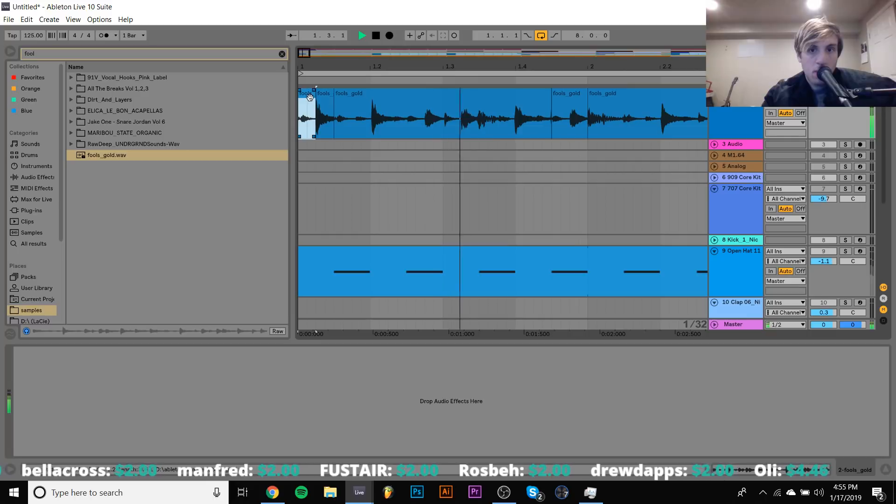
pyautogui.keyDown('shift'); pyautogui.click(578, 97); pyautogui.keyUp('shift')
pyautogui.hotkey('ctrl', 'd')
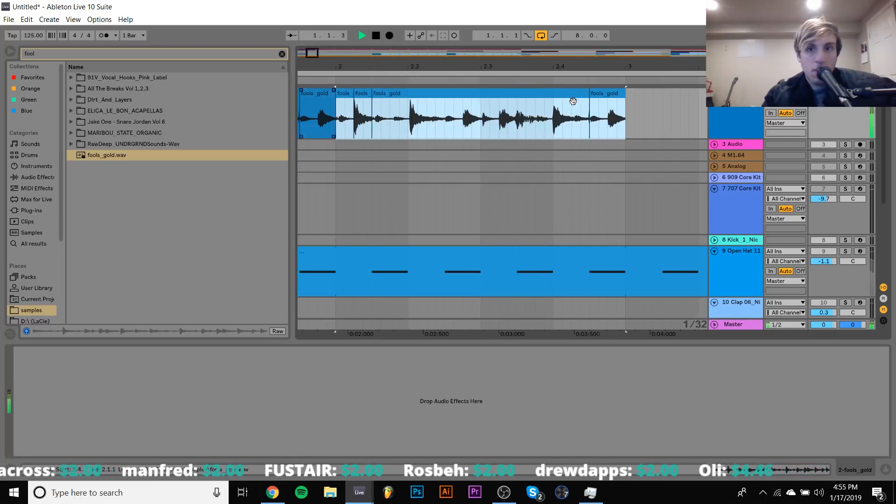
pyautogui.moveTo(561, 69); pyautogui.dragTo(313, 67)
pyautogui.hotkey('ctrl', 'd')
pyautogui.hotkey('ctrl', 'd')
pyautogui.hotkey('ctrl', 'd')
pyautogui.hotkey('ctrl', 'd')
pyautogui.hotkey('ctrl', 'd')
pyautogui.hotkey('ctrl', 'd')
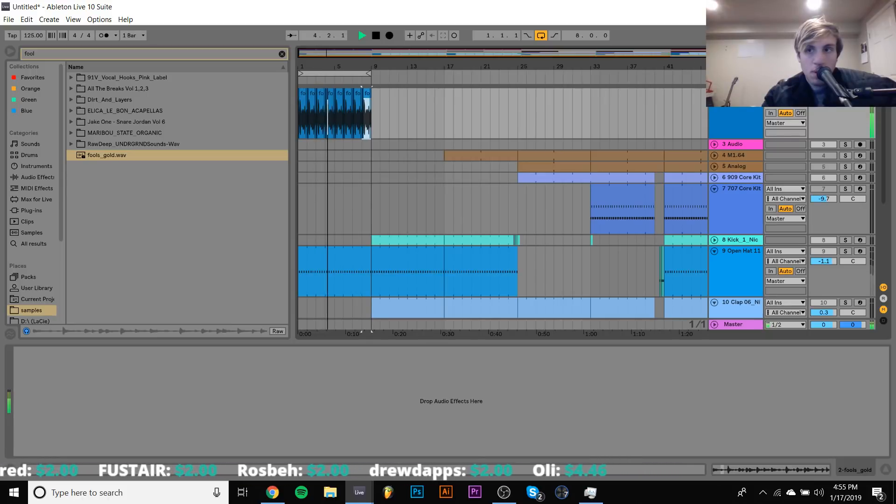
# Cut all the fools_gold slices out of bars 1 to 9
pyautogui.scroll(2, 799, 111)
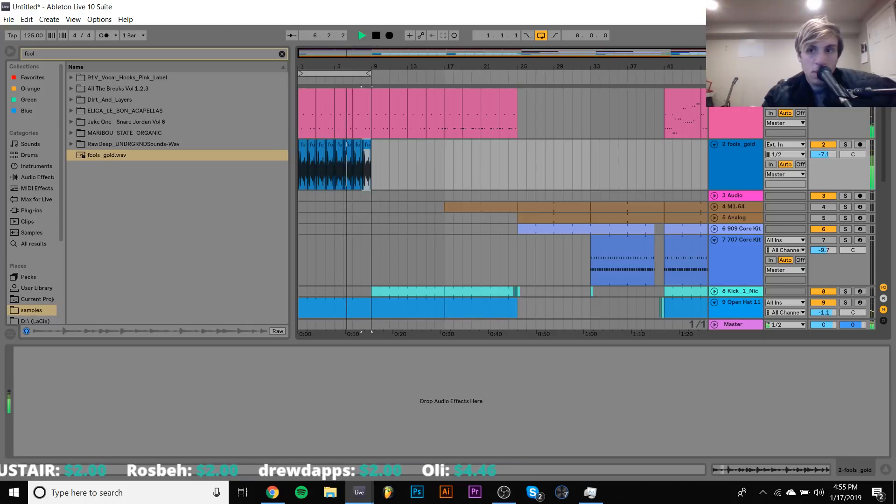
pyautogui.moveTo(374, 171); pyautogui.dragTo(290, 164)
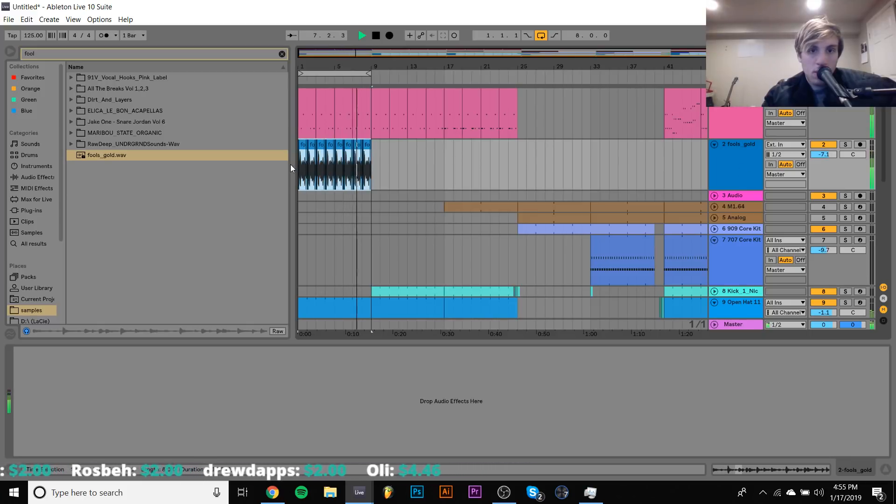
pyautogui.press('Delete')
# Try the cut fools_gold break at bar 25 with playback running, and undo the paste
pyautogui.click(517, 170)
pyautogui.hotkey('ctrl', 'v')
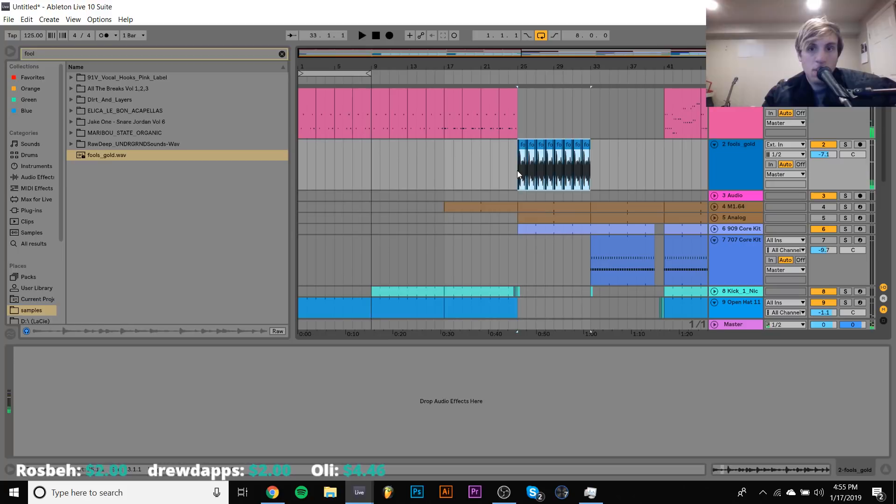
pyautogui.press('space')
pyautogui.hotkey('ctrl', 'z')
# Paste the eight-bar fools_gold break at bar 41 and loop bars 41 to 49
pyautogui.hscroll(3, 517, 169)
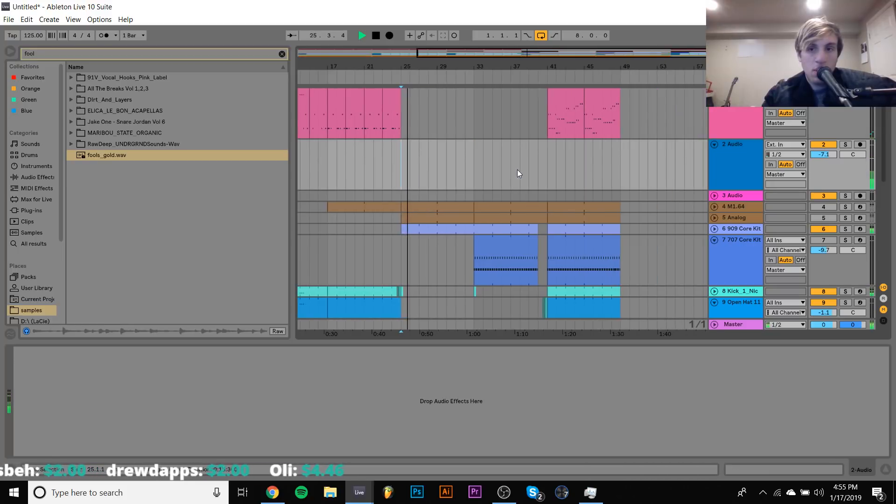
pyautogui.click(548, 170)
pyautogui.hotkey('ctrl', 'v')
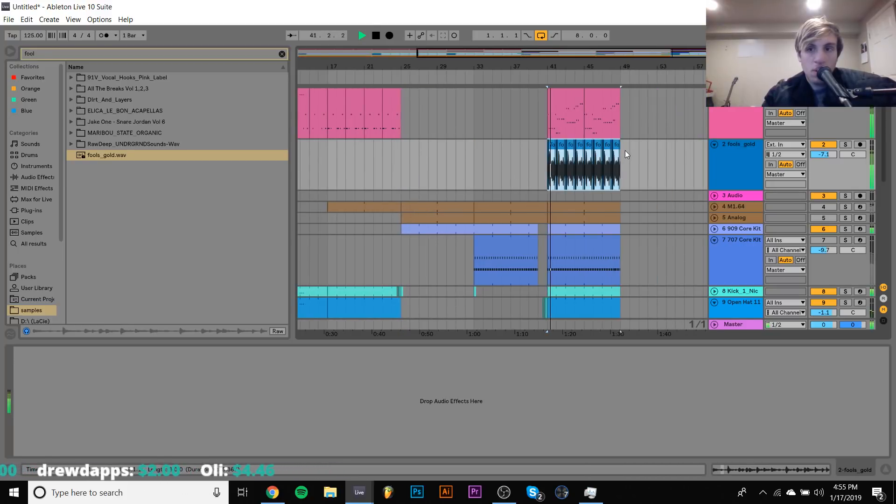
pyautogui.hotkey('ctrl', 'l')
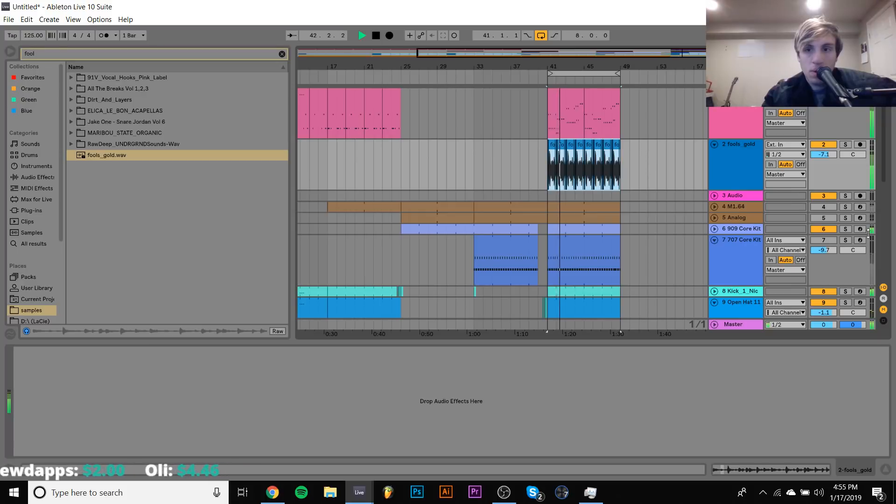
# Mute the 909 Core Kit track and raise the fools_gold track's volume to -5.8 dB
pyautogui.click(825, 229)
pyautogui.moveTo(818, 155); pyautogui.dragTo(831, 130)
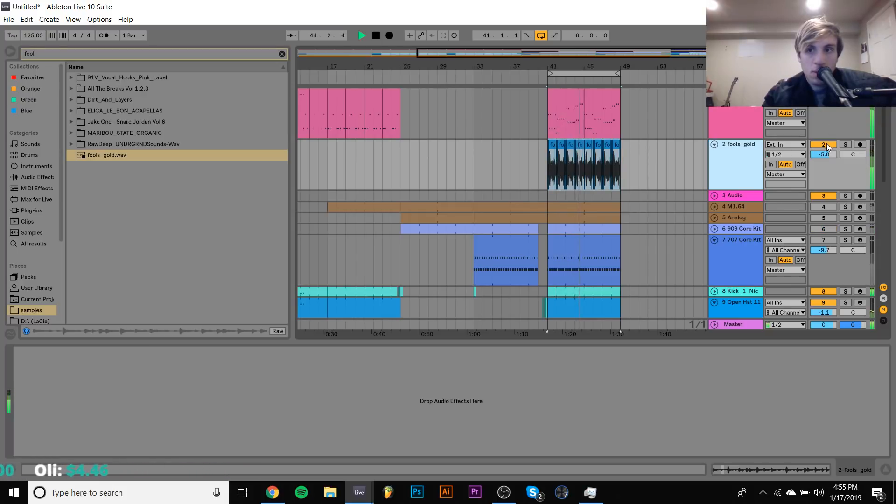
# Collapse and solo the fools_gold track, clear the sample search and add an EQ Eight audio effect to the track
pyautogui.click(714, 144)
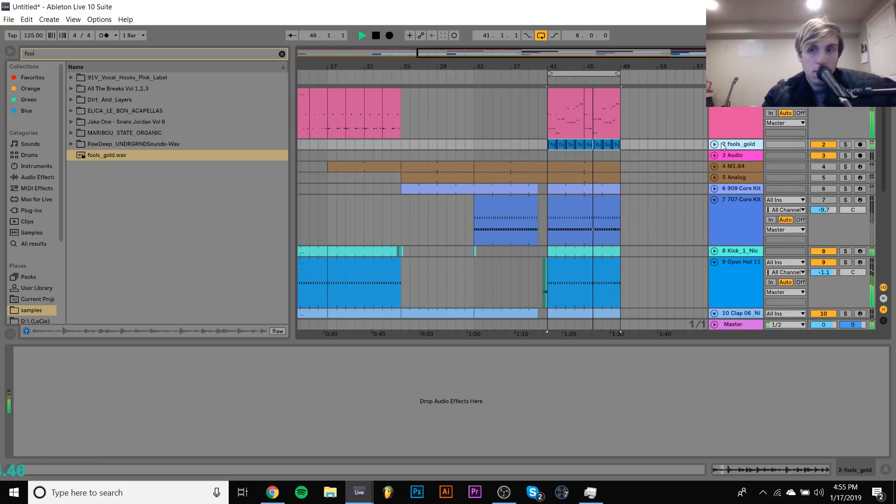
pyautogui.click(845, 144)
pyautogui.click(282, 54)
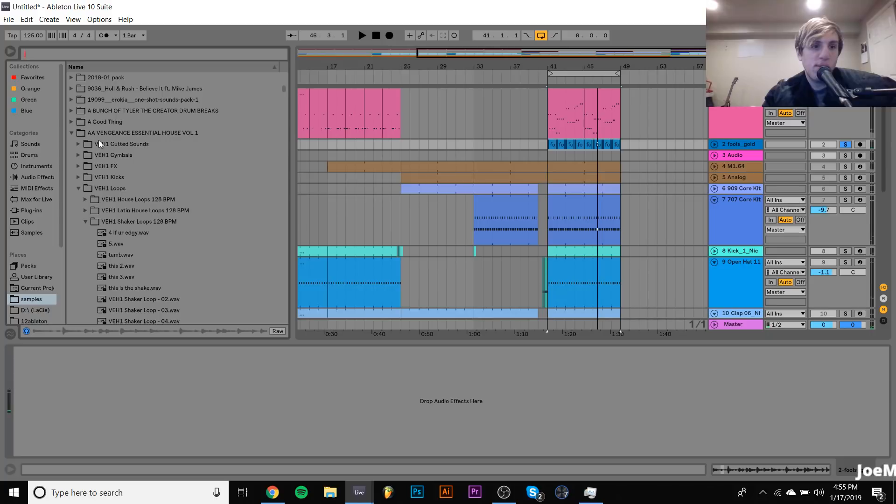
pyautogui.click(35, 177)
pyautogui.doubleClick(103, 159)
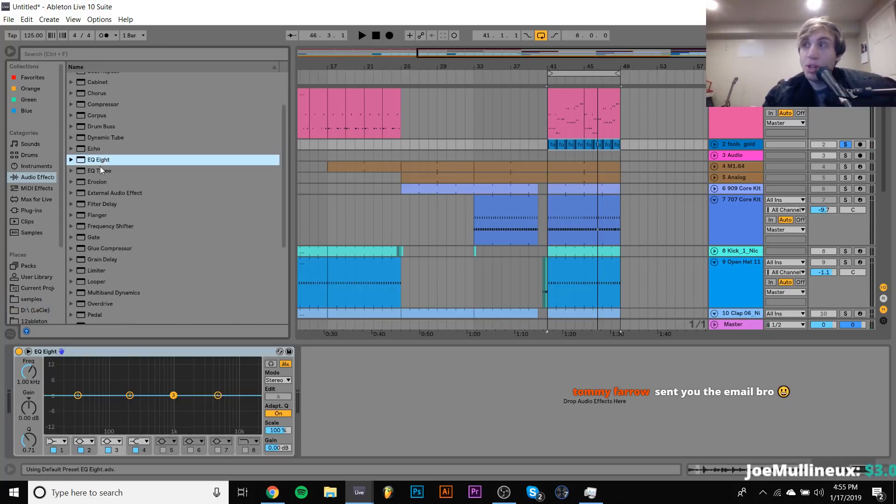
# Make EQ Eight band 1 a low cut at about 102 Hz and boost the band 4 high shelf about 5.83 dB at 7.91 kHz
pyautogui.click(59, 444)
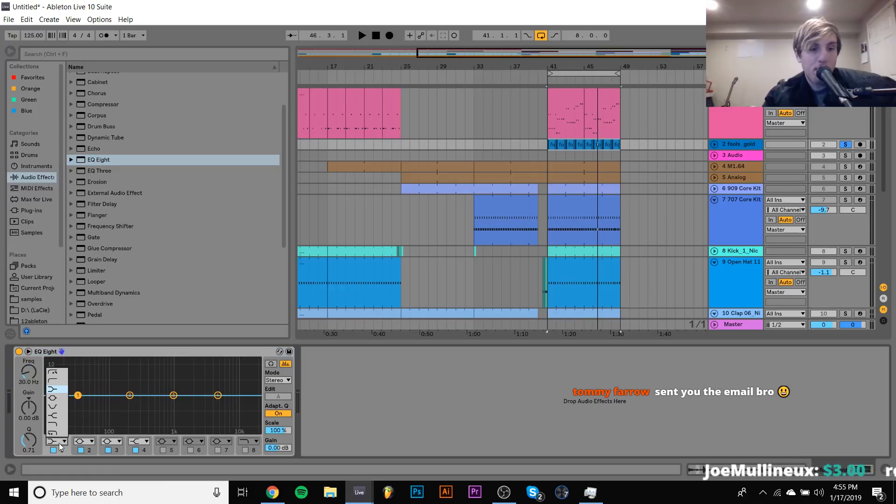
pyautogui.click(53, 373)
pyautogui.press('space')
pyautogui.moveTo(29, 372); pyautogui.dragTo(28, 369)
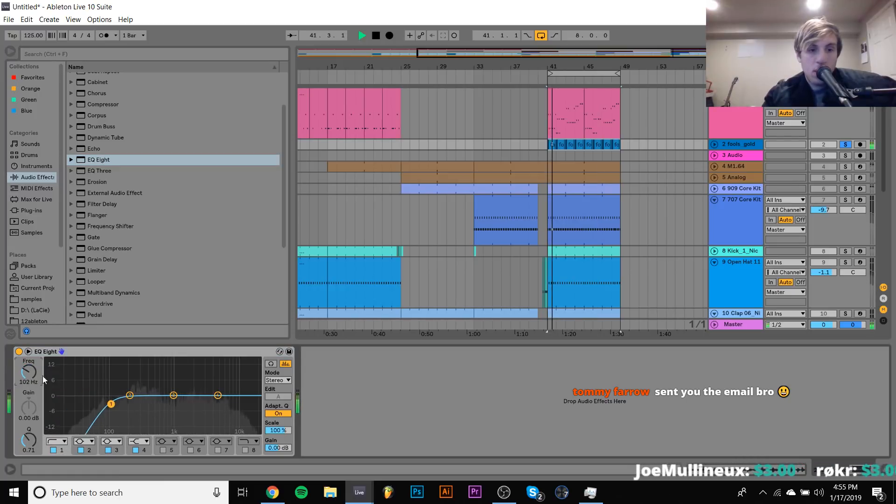
pyautogui.moveTo(218, 396); pyautogui.dragTo(229, 381)
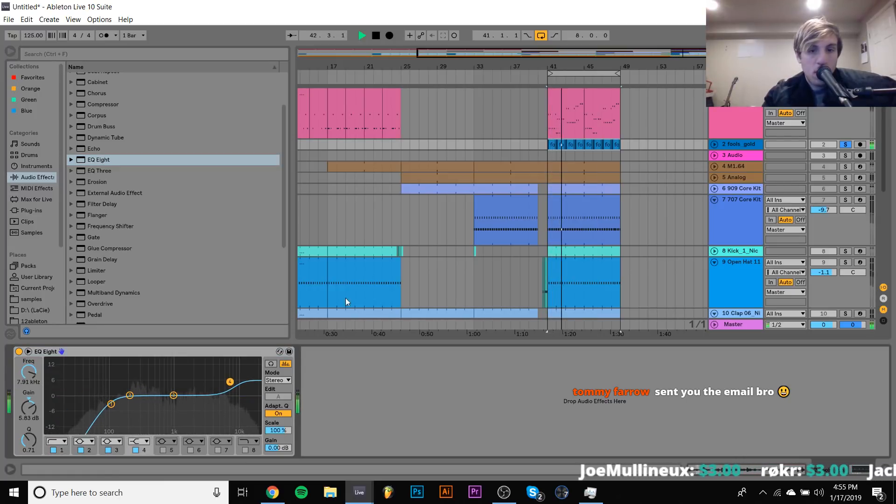
# Unsolo and expand the fools_gold track and lower its volume to -9.3 dB
pyautogui.click(847, 144)
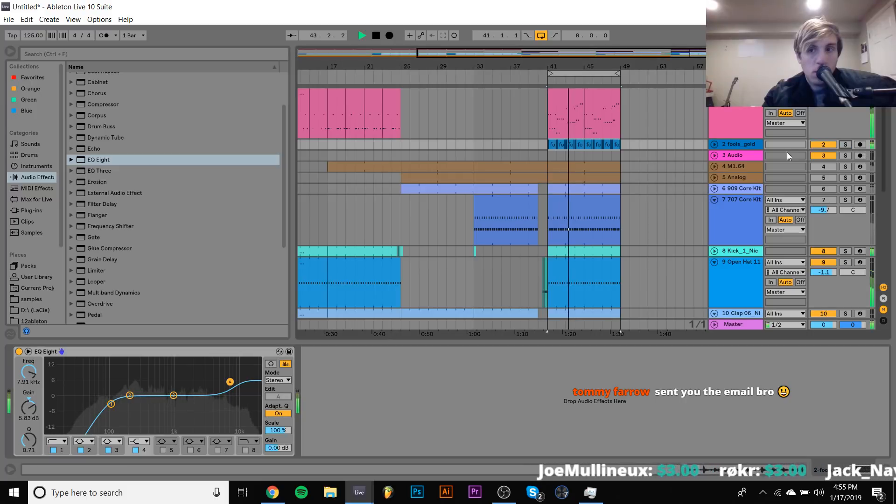
pyautogui.click(714, 144)
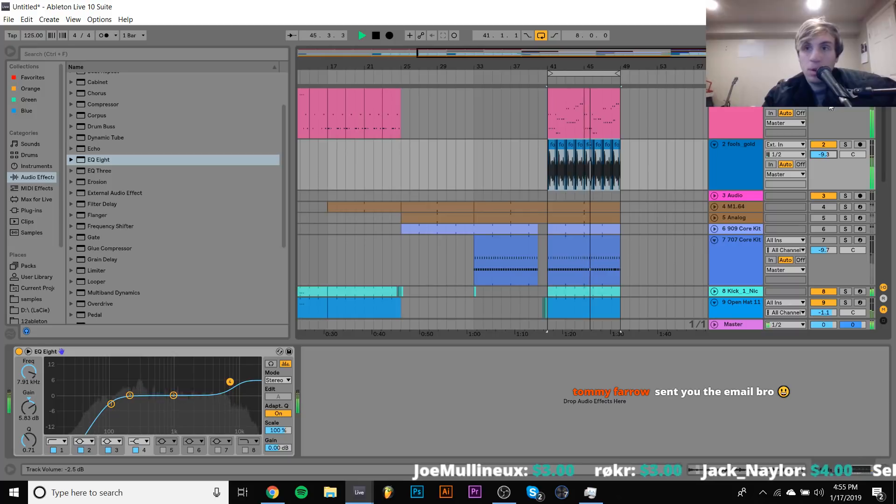
# Try the Analog track in the mix, then activate the 707 Core Kit track and lower its volume to about -17.4 dB
pyautogui.scroll(-3, 763, 164)
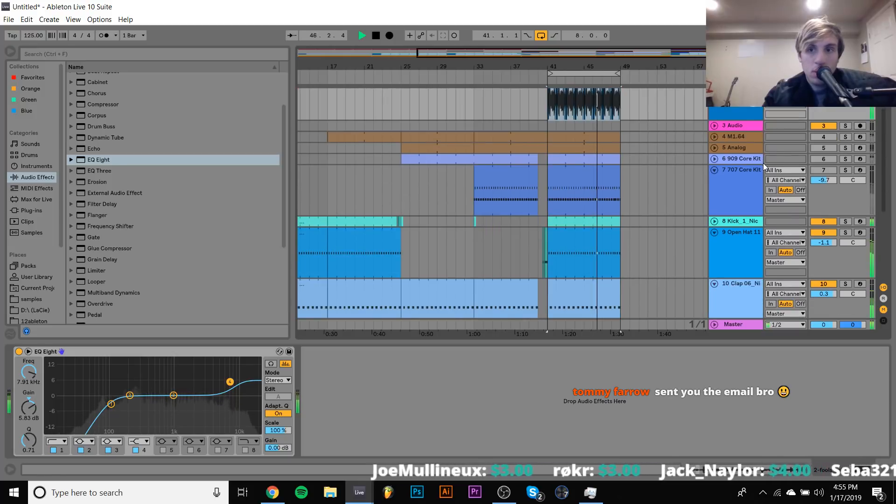
pyautogui.click(830, 147)
pyautogui.click(830, 147)
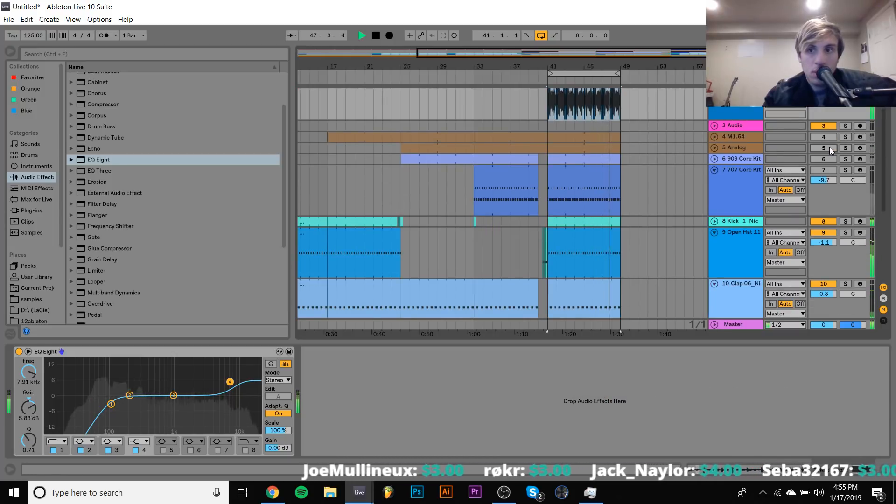
pyautogui.click(734, 147)
pyautogui.scroll(1, 827, 145)
pyautogui.scroll(2, 828, 145)
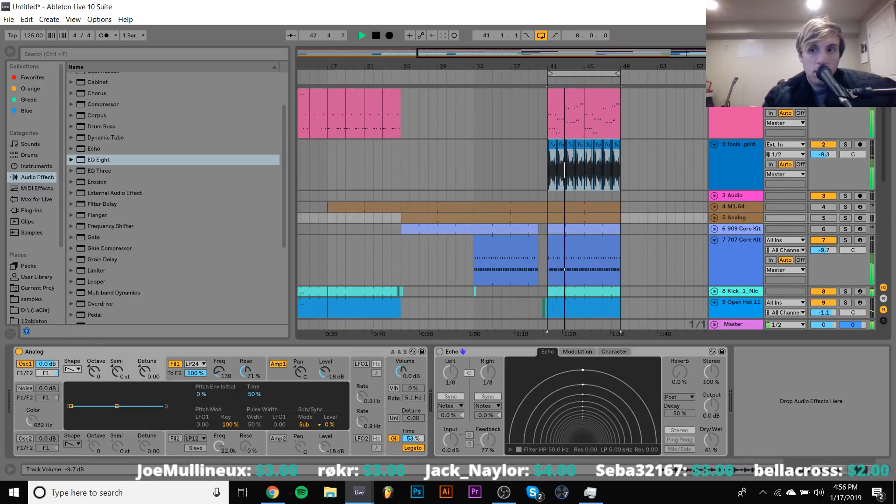
pyautogui.scroll(2, 822, 252)
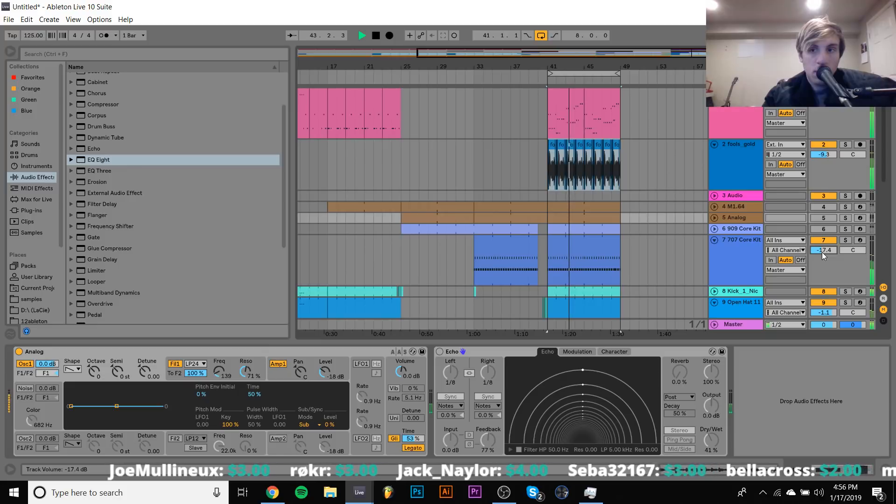
# In the 707 Core Kit clip at bar 41, move all the Hihat Open notes to the Tamb 707 row
pyautogui.click(587, 242)
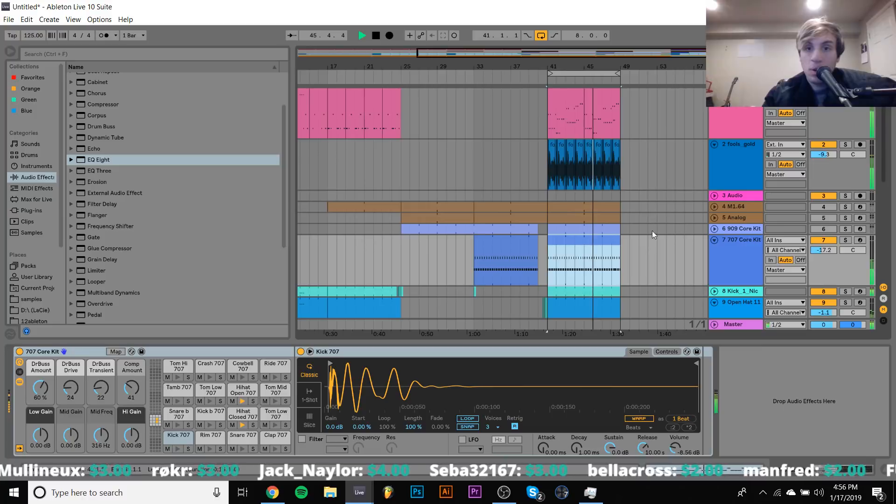
pyautogui.doubleClick(600, 240)
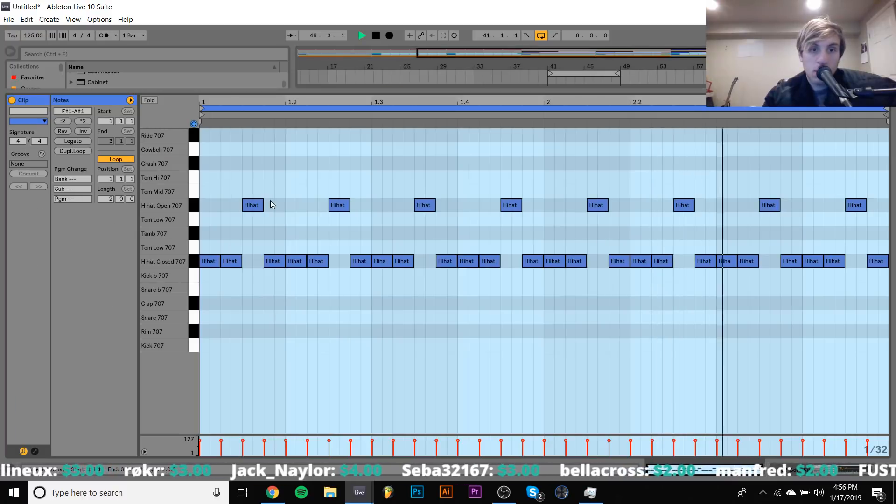
pyautogui.click(192, 204)
pyautogui.press('Down')
pyautogui.press('Down')
pyautogui.press('Down')
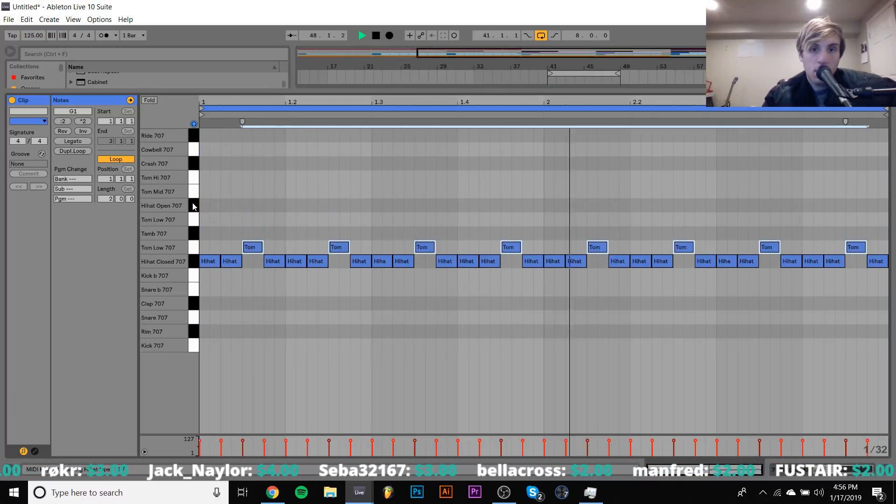
pyautogui.press('Up')
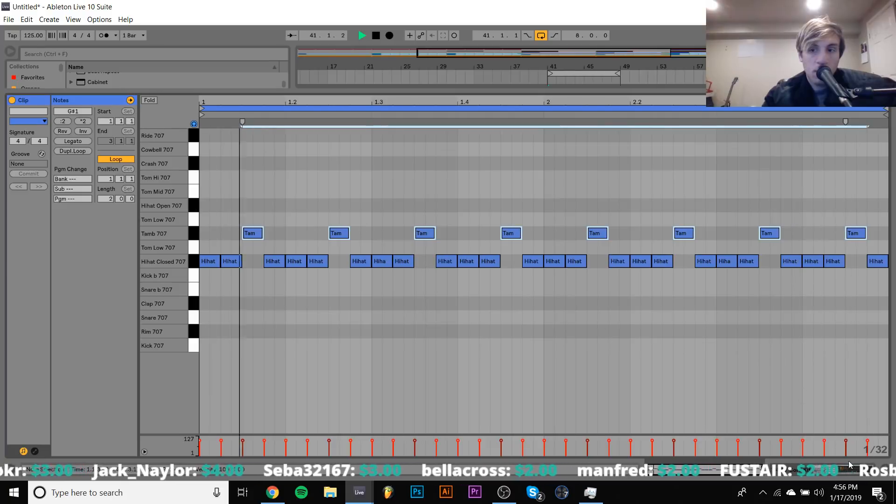
pyautogui.hotkey('shift', 'Tab')
# Restart playback, mute the fools_gold and 707 Core Kit tracks, and activate the 909 Core Kit track
pyautogui.scroll(5, 629, 144)
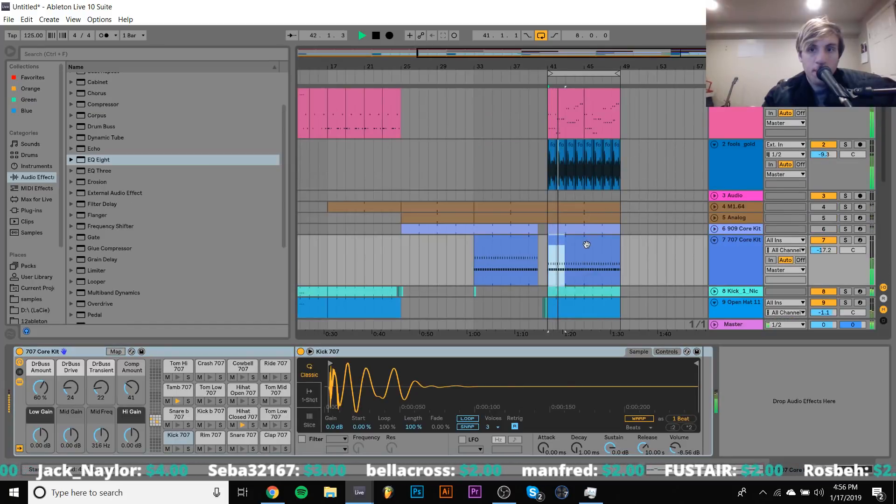
pyautogui.press('space')
pyautogui.click(825, 145)
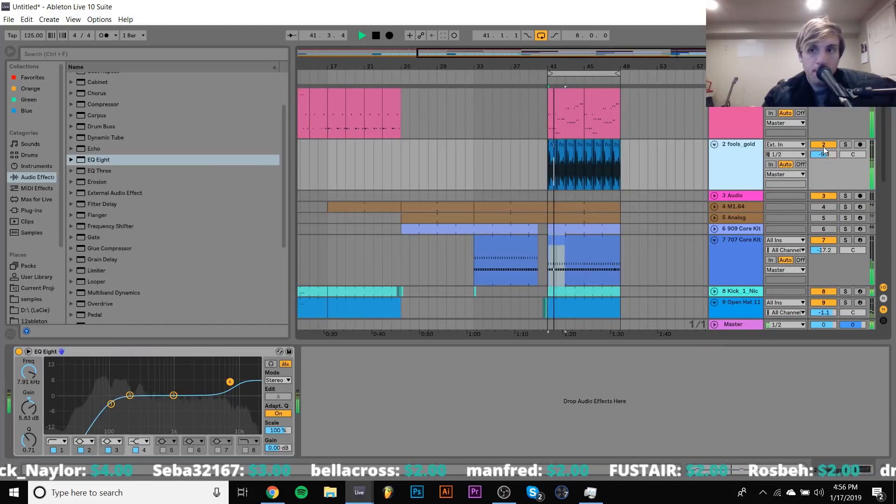
pyautogui.click(825, 229)
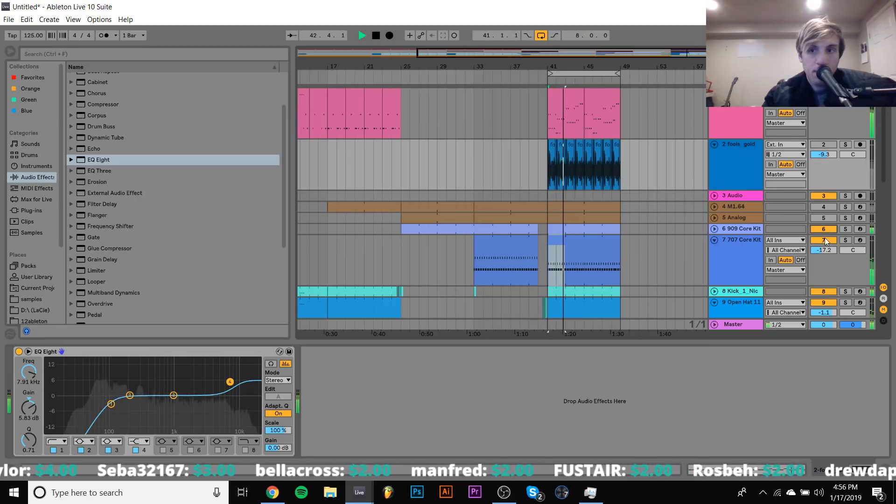
pyautogui.click(823, 240)
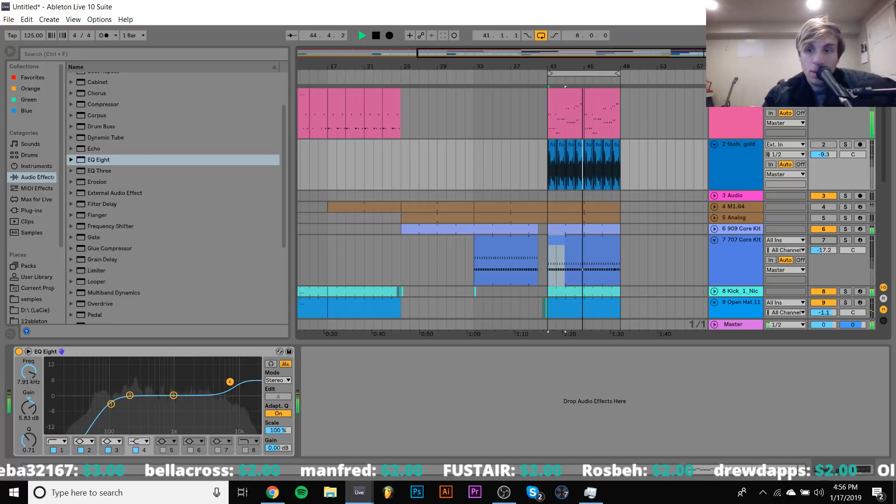
# Hide the device view, restart playback from bar 41 and reactivate the fools_gold track
pyautogui.hotkey('ctrl', 'alt', 'l')
pyautogui.press('space')
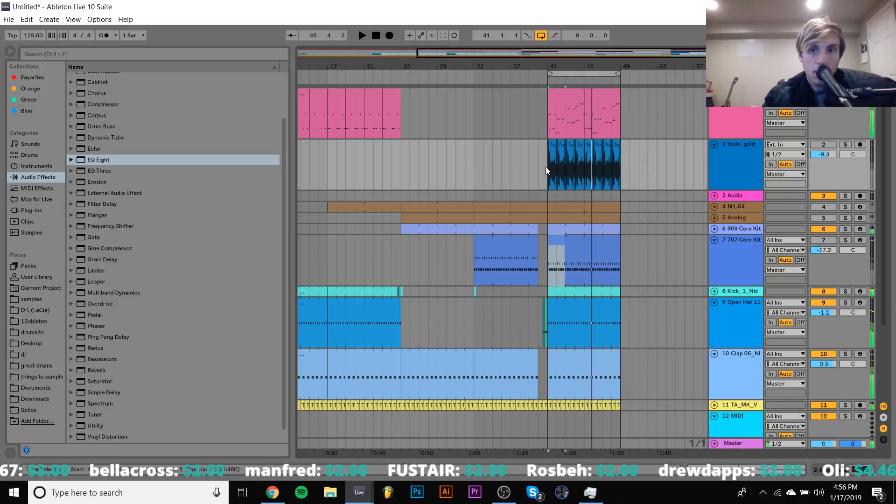
pyautogui.click(547, 167)
pyautogui.press('space')
pyautogui.click(823, 145)
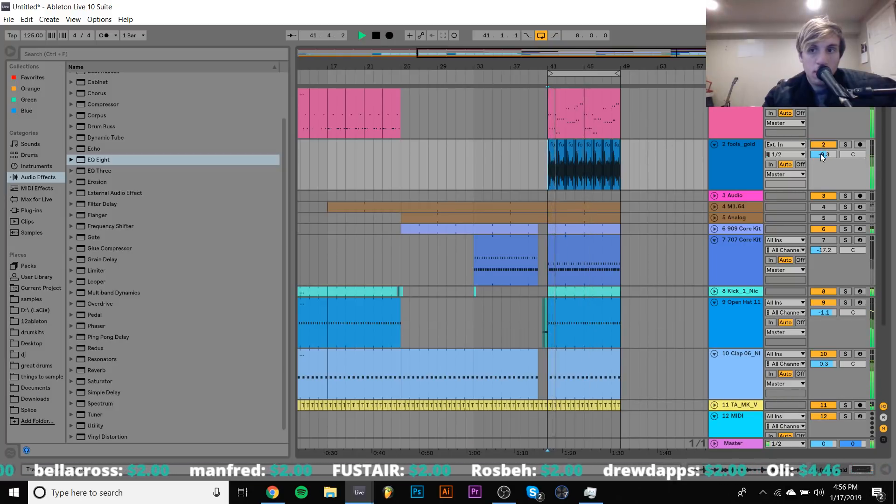
# Cut the fools_gold clips from bars 41 to 49 and paste them at bar 49 on the same track
pyautogui.click(618, 170)
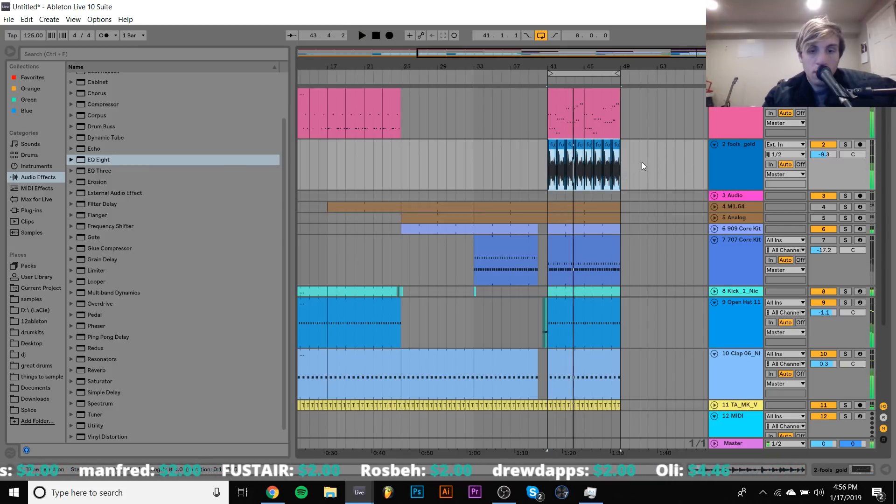
pyautogui.hotkey('ctrl', 'x')
pyautogui.click(626, 165)
pyautogui.press('space')
pyautogui.hotkey('ctrl', 'v')
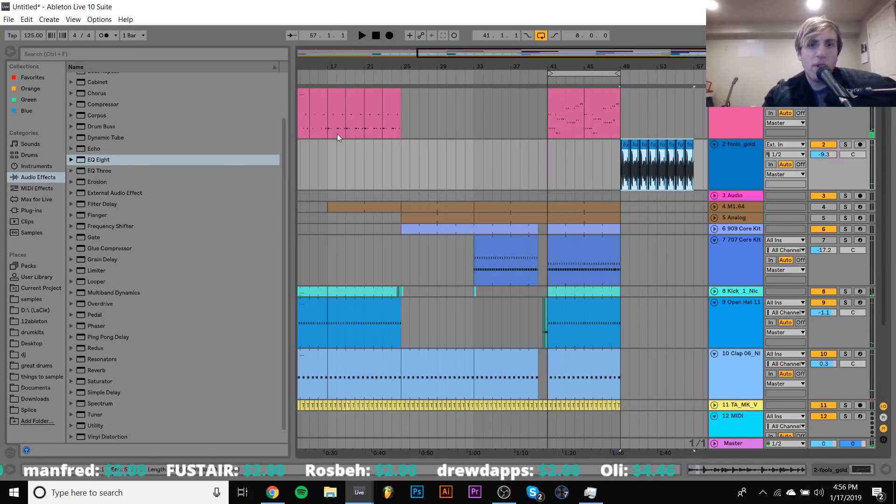
# Listen to the arrangement from bar 41 without the fools_gold clips, and zoom out to play it from bar 21
pyautogui.hscroll(-3, 337, 135)
pyautogui.hscroll(4, 503, 163)
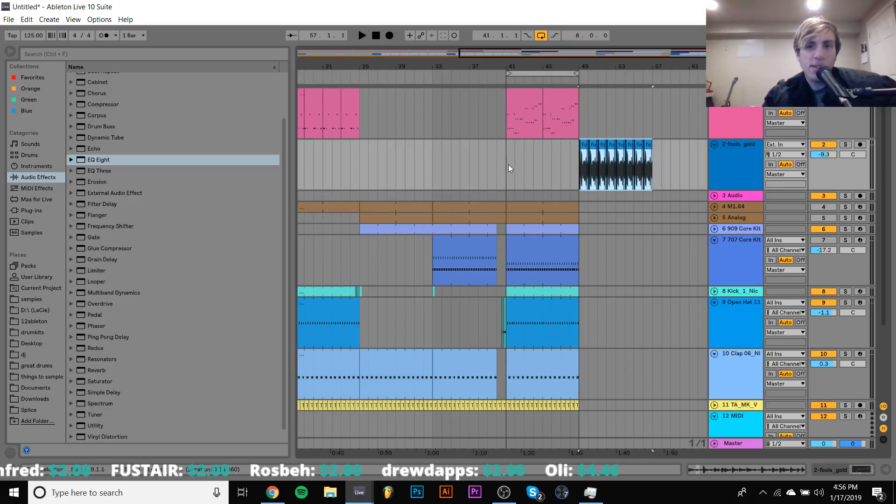
pyautogui.click(508, 164)
pyautogui.press('space')
pyautogui.moveTo(509, 67); pyautogui.dragTo(509, 46)
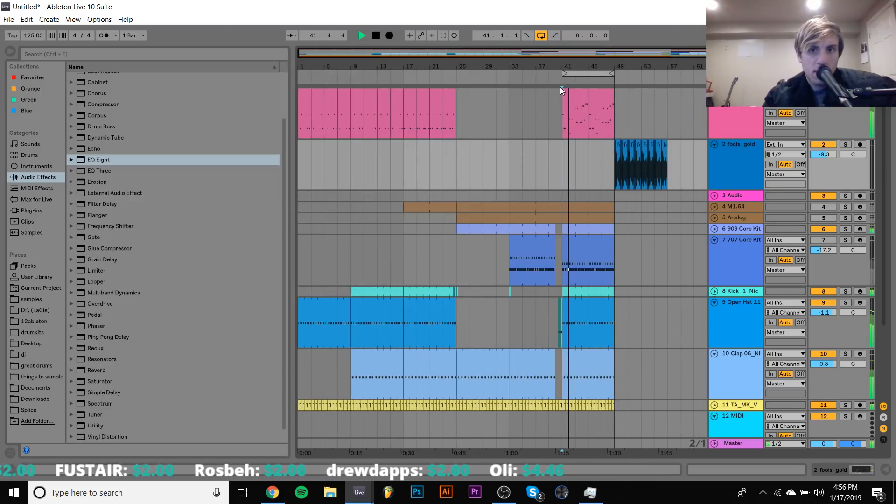
pyautogui.click(427, 163)
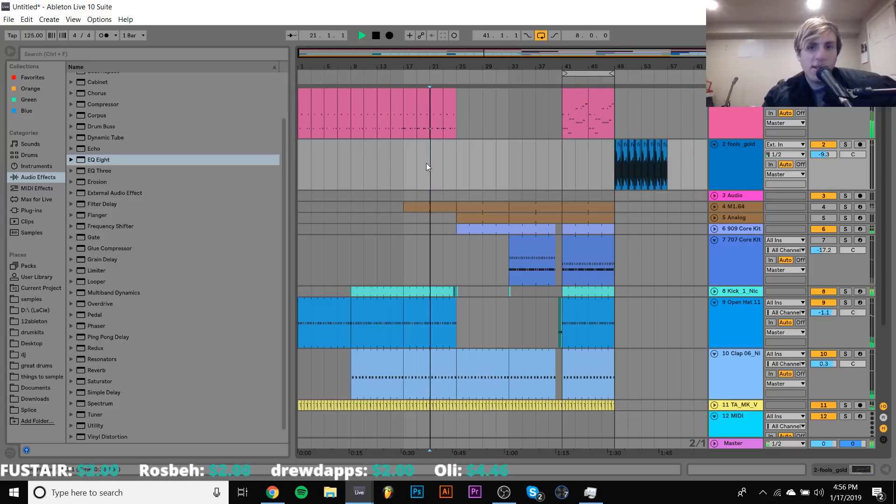
# Select bars 25 to 49 across tracks 1 to 12 and move that section to start at bar 57
pyautogui.moveTo(456, 106); pyautogui.dragTo(560, 417)
pyautogui.press('space')
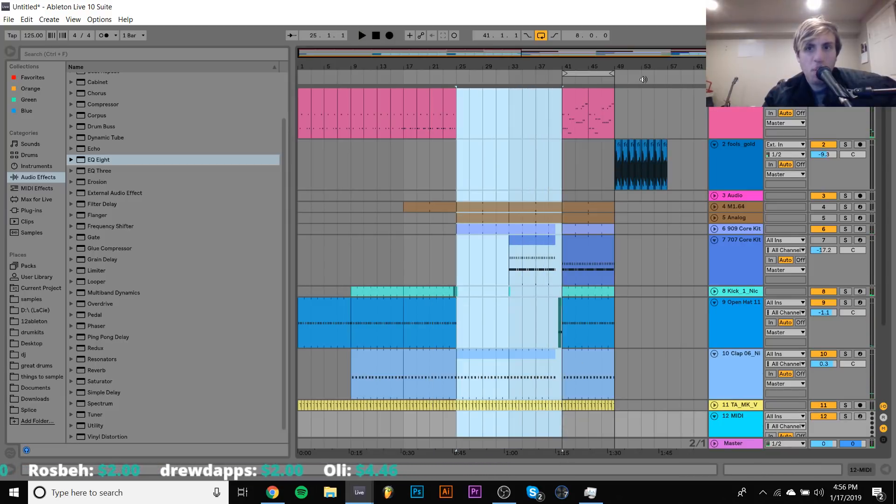
pyautogui.keyDown('shift'); pyautogui.click(616, 108); pyautogui.keyUp('shift')
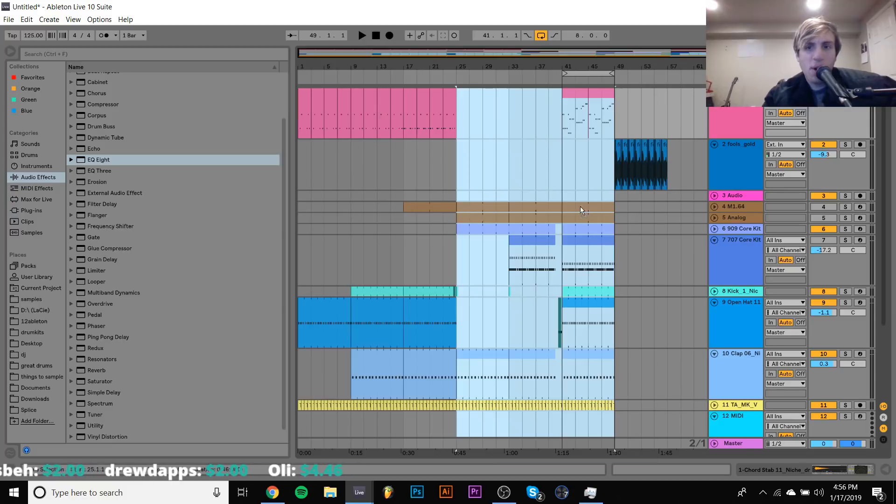
pyautogui.moveTo(581, 207); pyautogui.dragTo(681, 206)
# Cut the fools_gold clips from bars 49 to 57 and paste them at bar 73
pyautogui.moveTo(668, 173); pyautogui.dragTo(613, 172)
pyautogui.hscroll(5, 614, 172)
pyautogui.hotkey('ctrl', 'x')
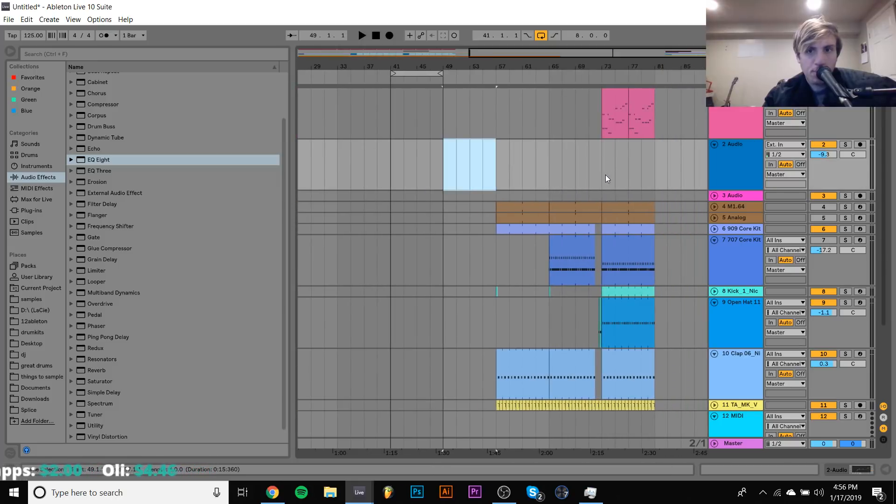
pyautogui.click(602, 175)
pyautogui.hotkey('ctrl', 'v')
# Copy bars 73 to 81 across tracks 1 to 12 and paste the section at bar 25
pyautogui.click(614, 91)
pyautogui.scroll(-3, 648, 231)
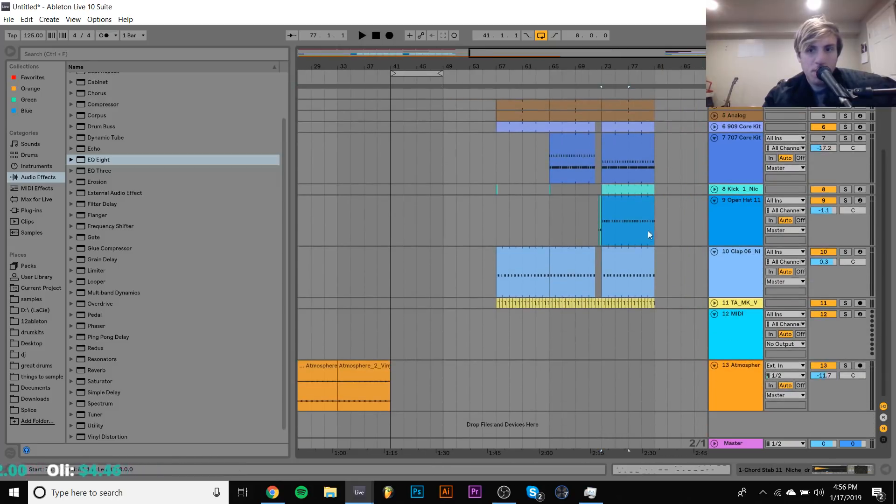
pyautogui.keyDown('shift'); pyautogui.click(657, 324); pyautogui.keyUp('shift')
pyautogui.hscroll(-8, 657, 324)
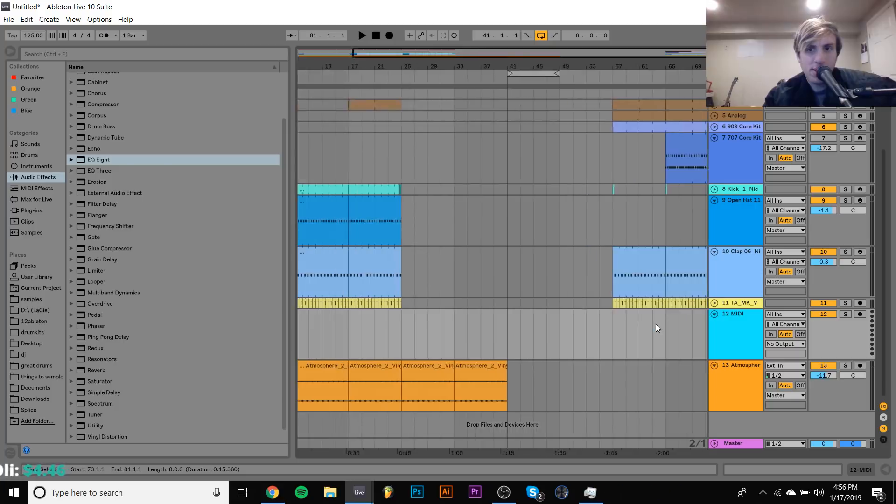
pyautogui.scroll(3, 657, 324)
pyautogui.hotkey('ctrl', 'v')
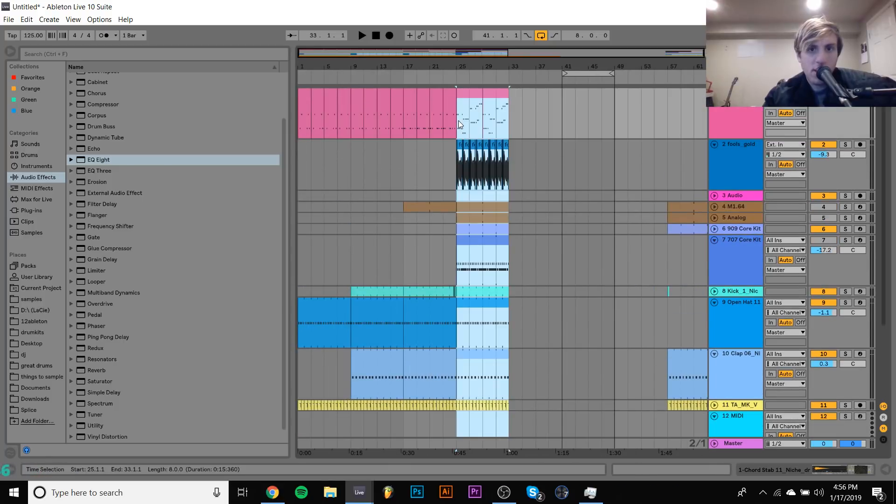
# Replace the Chord Stab clips in bars 17 to 25 with a copy of those in bars 25 to 33 and play from bar 17
pyautogui.click(443, 165)
pyautogui.press('space')
pyautogui.press('space')
pyautogui.moveTo(481, 96); pyautogui.dragTo(415, 96)
pyautogui.keyDown('shift'); pyautogui.click(488, 96); pyautogui.keyUp('shift')
pyautogui.press('space')
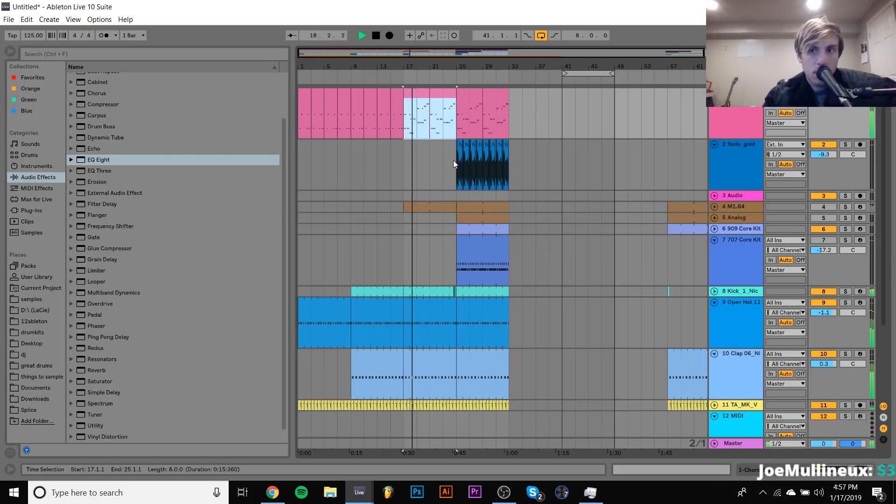
# Select bars 25 to 35 on the fools_gold track and delete its clips there
pyautogui.moveTo(454, 163); pyautogui.dragTo(521, 160)
pyautogui.hscroll(4, 522, 160)
pyautogui.press('Delete')
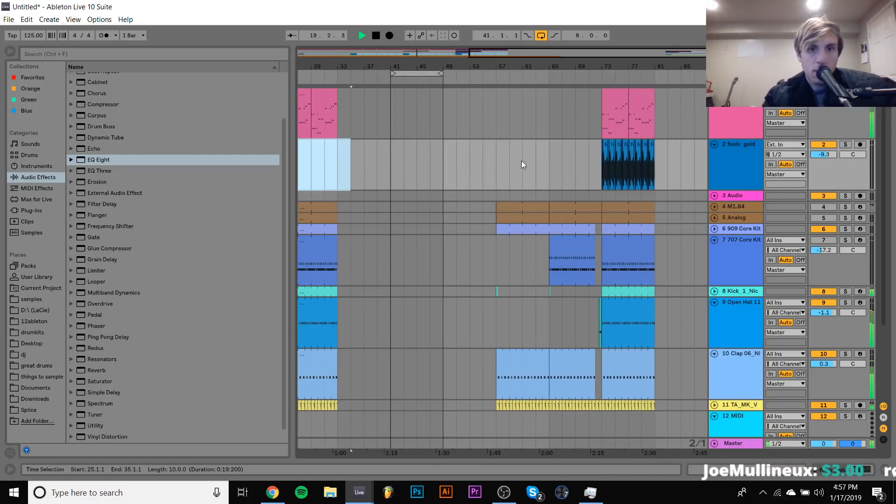
# Play from bar 15 and clear the Kick_1 clips between bars 17 and 23
pyautogui.hscroll(-5, 522, 161)
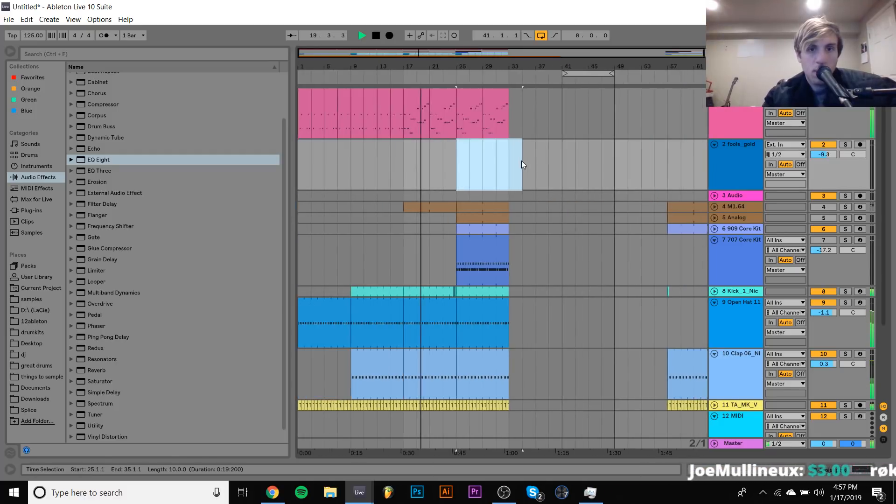
pyautogui.click(389, 170)
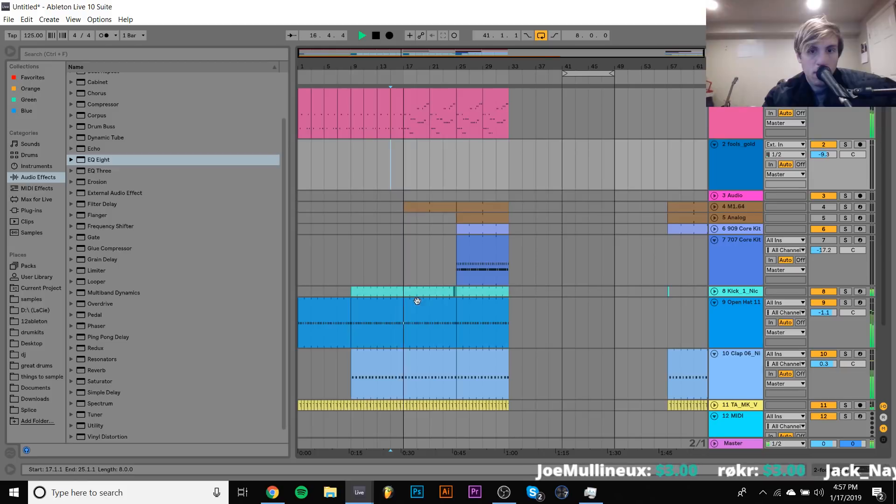
pyautogui.moveTo(408, 293); pyautogui.dragTo(448, 290)
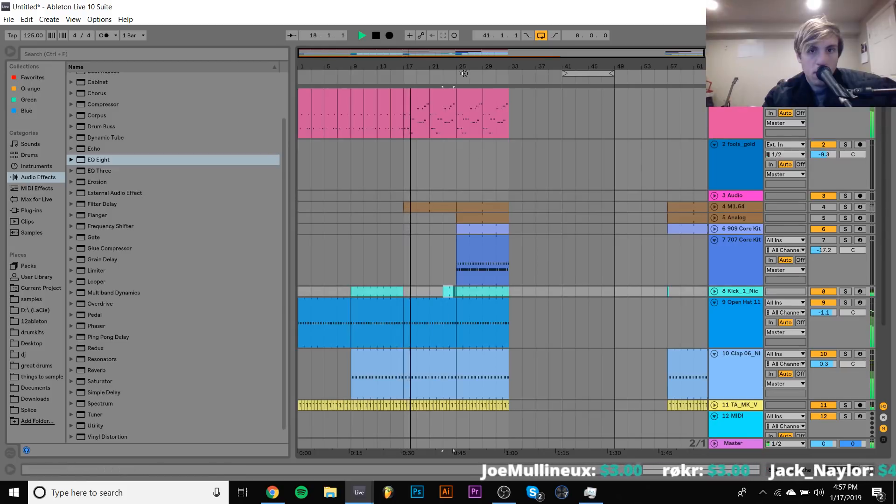
# Break the Kick_1 part in bars 23 to 25 into short separated hits by deleting gaps and copying the short clip back to bar 23
pyautogui.moveTo(462, 70); pyautogui.dragTo(461, 137)
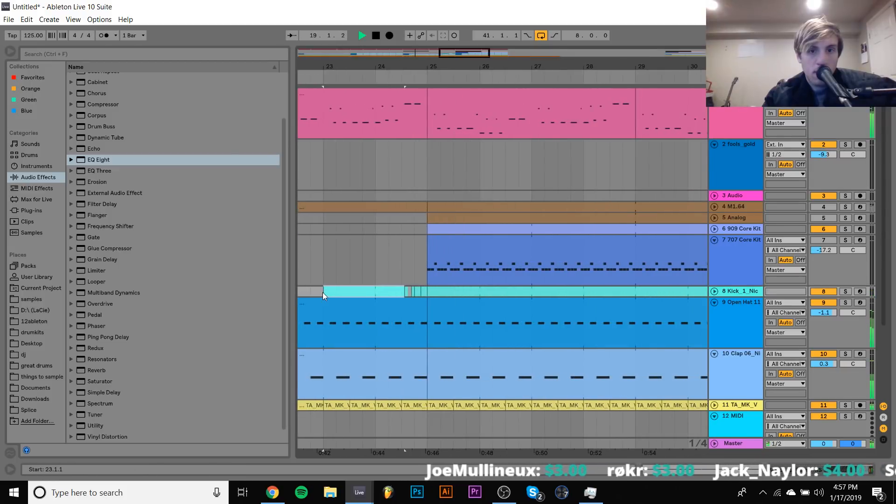
pyautogui.moveTo(323, 292); pyautogui.dragTo(401, 289)
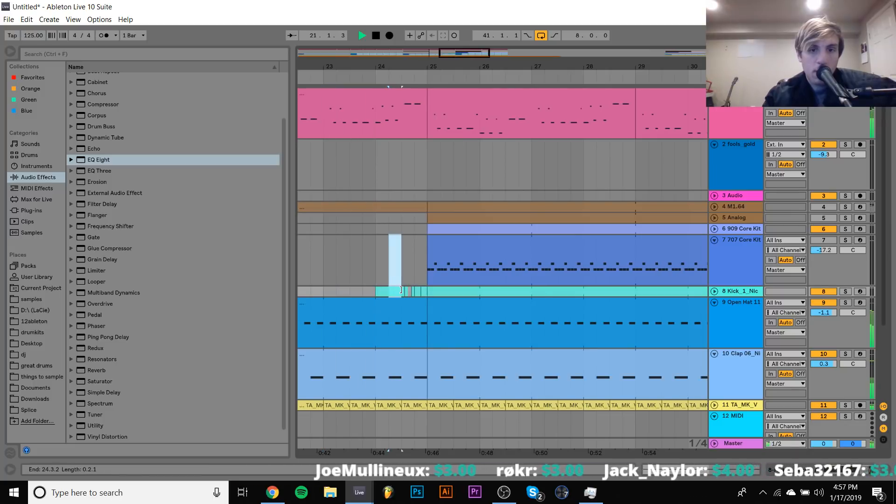
pyautogui.press('Delete')
pyautogui.click(382, 291)
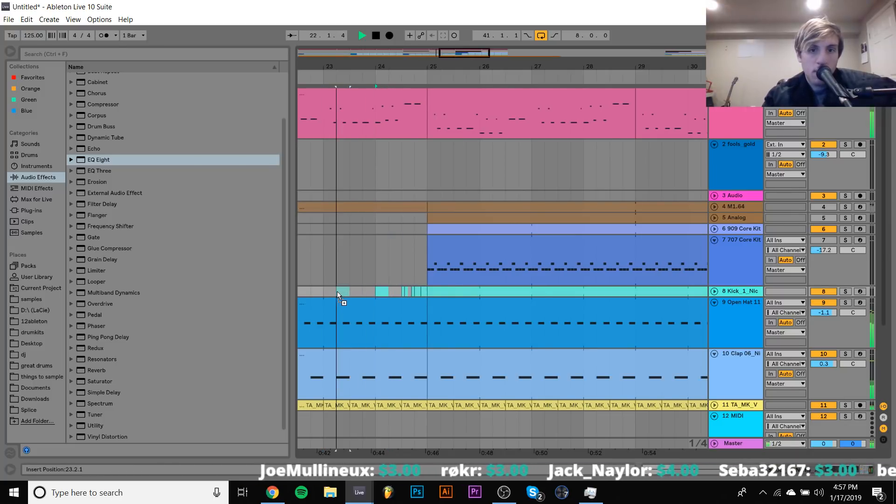
pyautogui.moveTo(338, 291); pyautogui.dragTo(346, 292)
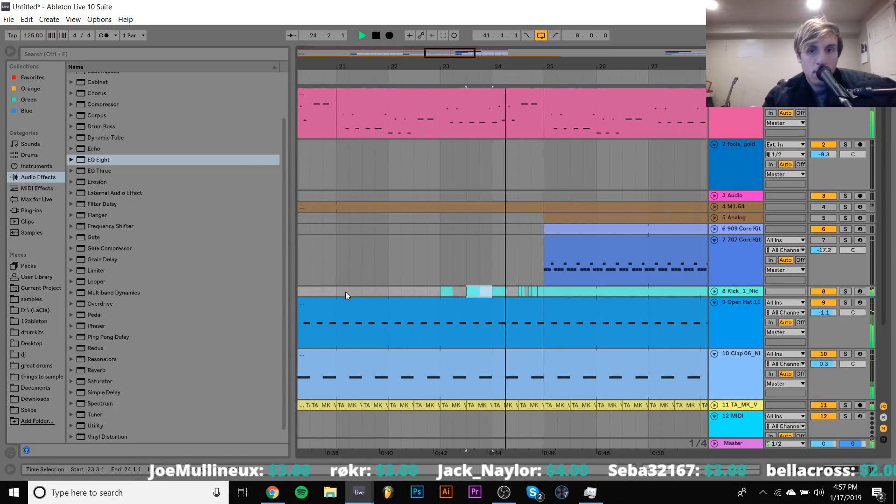
# Fold the Open Hat track and move the 707 Core Kit clip from bar 25 to bar 33
pyautogui.click(714, 303)
pyautogui.moveTo(473, 57); pyautogui.dragTo(474, 63)
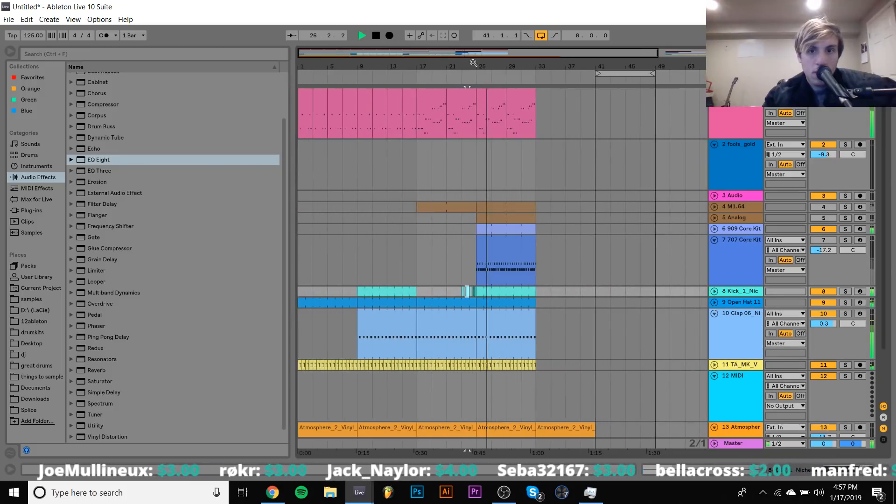
pyautogui.moveTo(518, 231); pyautogui.dragTo(570, 245)
# Fill bars 17 to 25 of the 909 Core Kit track with a copy of its pattern and play from bar 15
pyautogui.click(452, 230)
pyautogui.hotkey('ctrl', 'd')
pyautogui.click(397, 229)
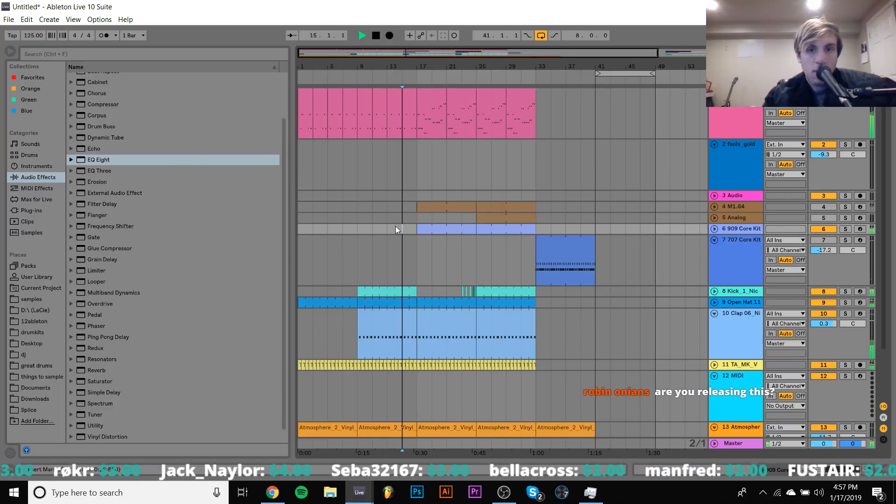
pyautogui.moveTo(410, 52); pyautogui.dragTo(408, 59)
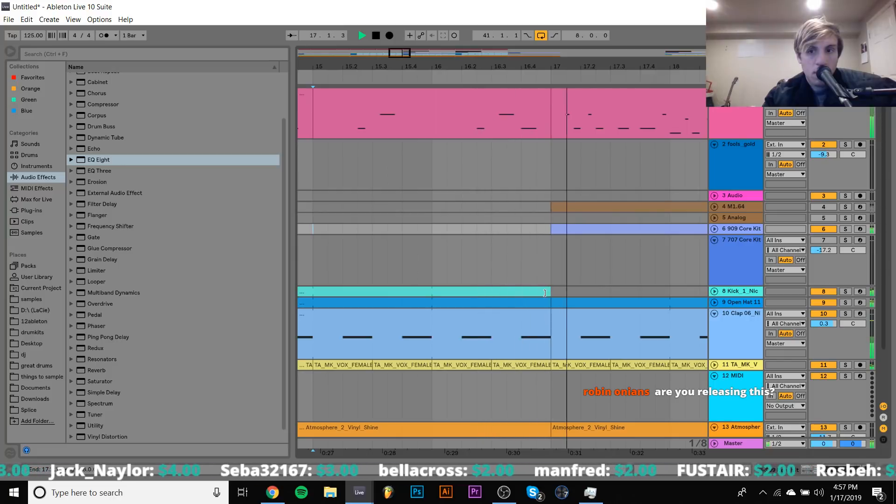
pyautogui.moveTo(548, 68); pyautogui.dragTo(297, 68)
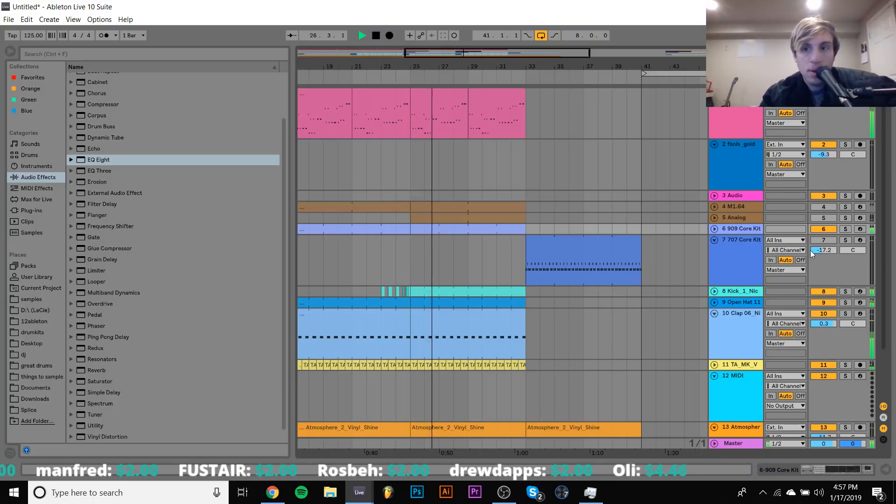
# Activate the 707 Core Kit track and duplicate the bar 25 to 33 section across all tracks twice, filling up to bar 49
pyautogui.moveTo(563, 245)
pyautogui.mouseDown()
pyautogui.moveTo(682, 251)
pyautogui.moveTo(563, 253)
pyautogui.mouseUp()
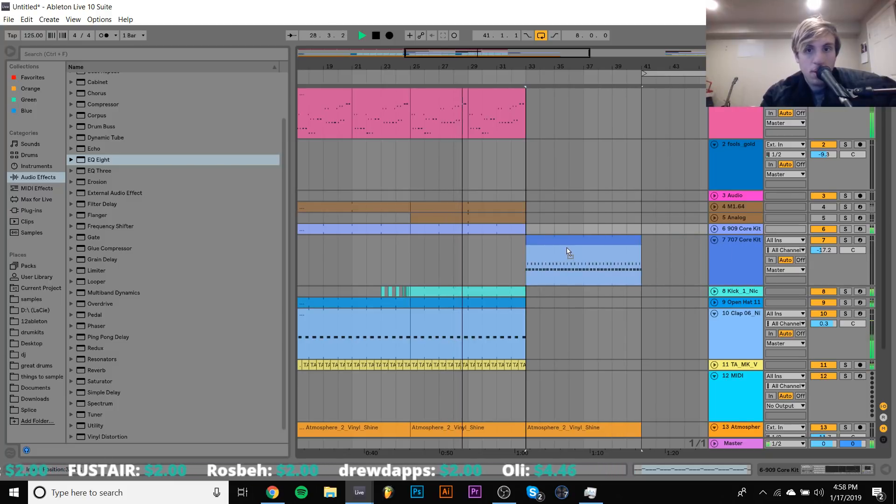
pyautogui.click(441, 101)
pyautogui.scroll(-3, 522, 328)
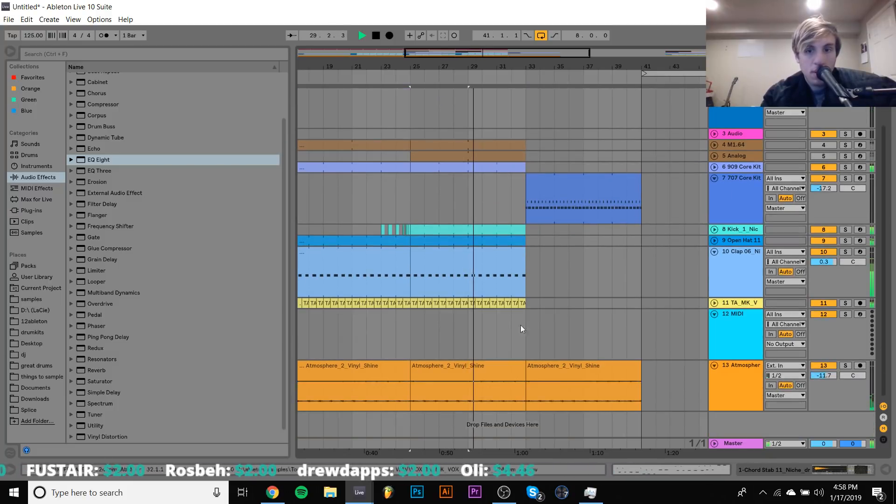
pyautogui.keyDown('shift'); pyautogui.click(501, 369); pyautogui.keyUp('shift')
pyautogui.hotkey('ctrl', 'd')
pyautogui.hotkey('ctrl', 'd')
pyautogui.scroll(3, 513, 348)
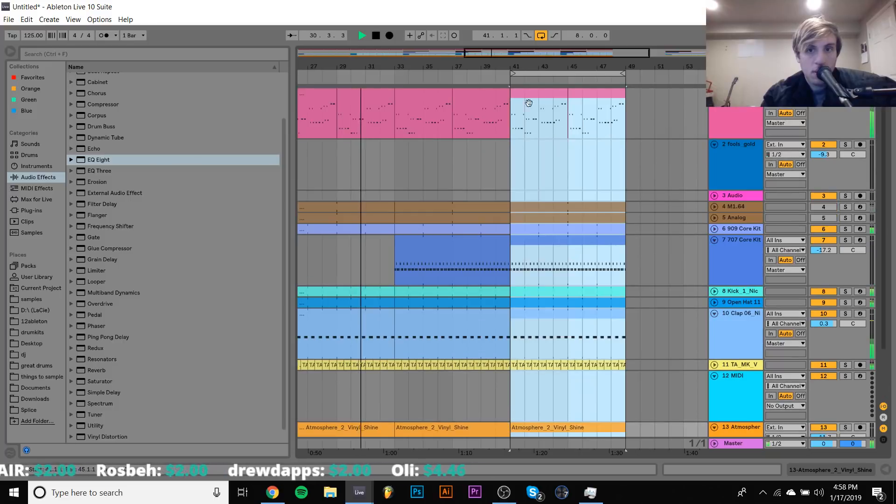
# Turn off arrangement looping and set the 707 Core Kit track's volume to -16.0 dB
pyautogui.click(542, 36)
pyautogui.moveTo(503, 73); pyautogui.dragTo(503, 63)
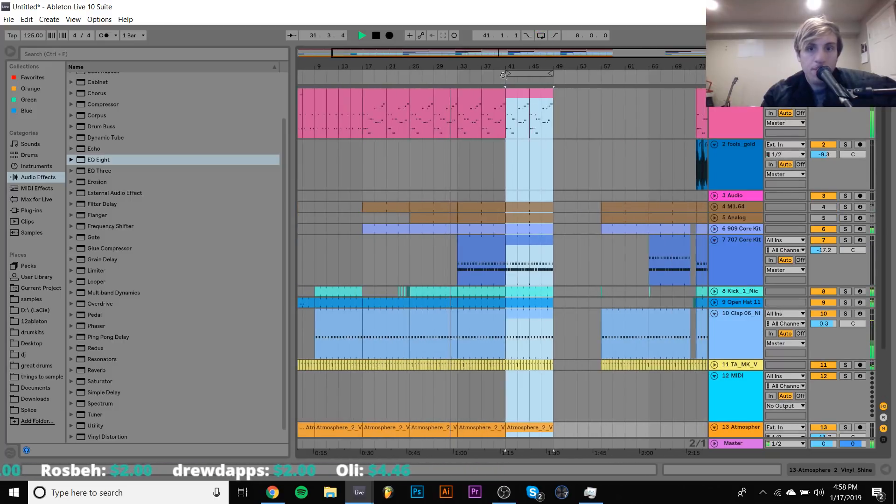
pyautogui.click(474, 247)
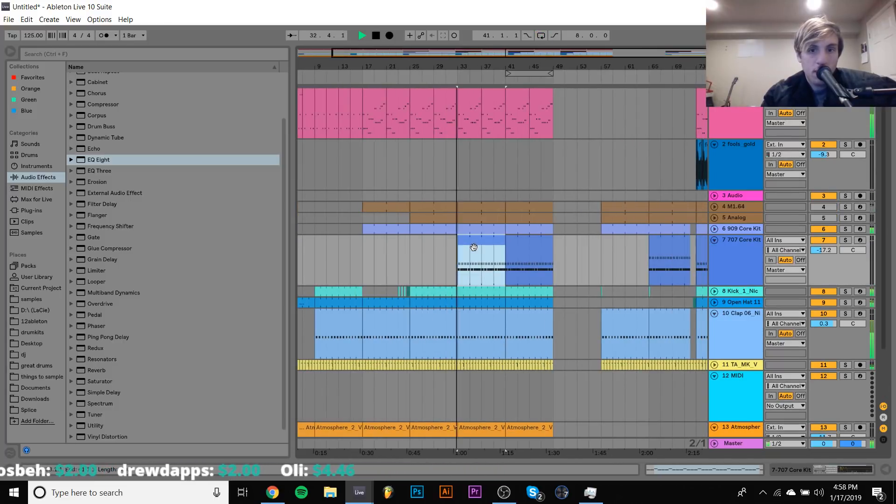
pyautogui.click(822, 251)
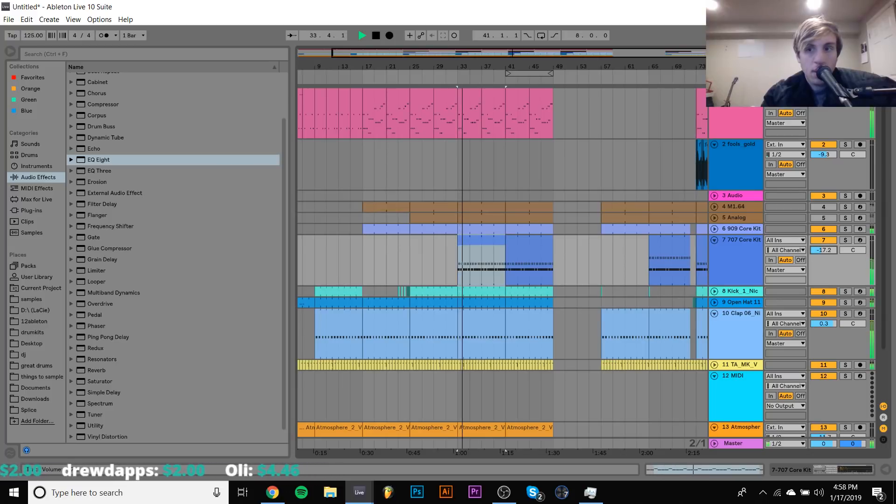
pyautogui.moveTo(826, 251); pyautogui.dragTo(826, 251)
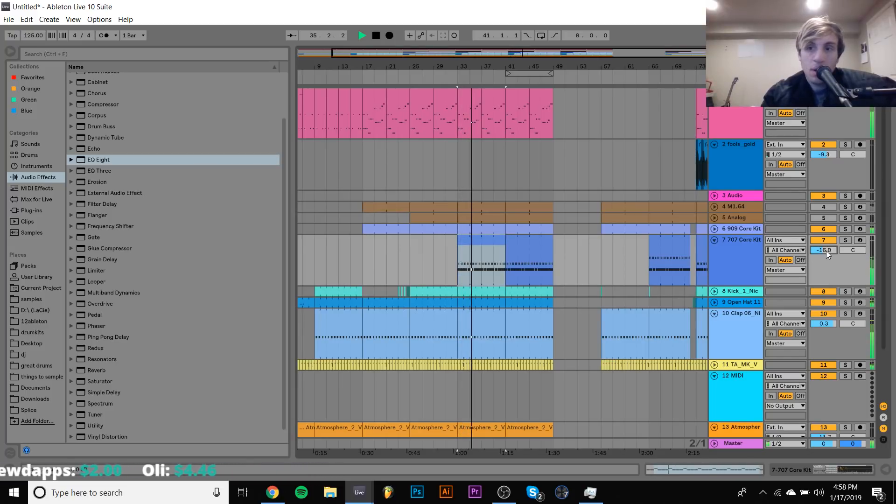
# Fold the 707 Core Kit, Clap and fools_gold tracks, and briefly display the effects on the TA_MK_VOX track
pyautogui.click(714, 240)
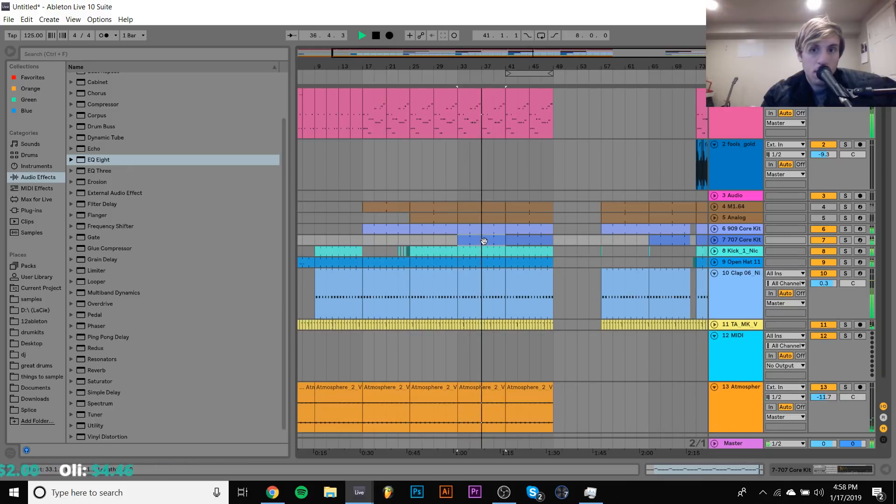
pyautogui.click(489, 239)
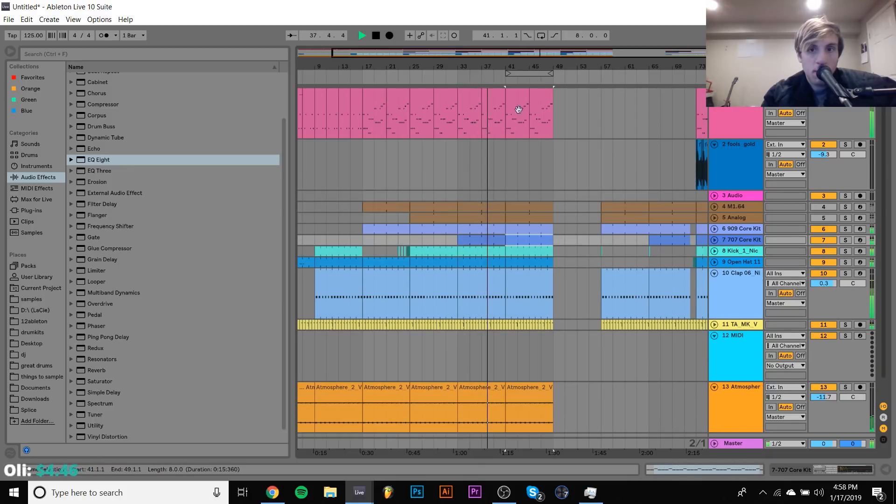
pyautogui.click(736, 327)
pyautogui.doubleClick(735, 327)
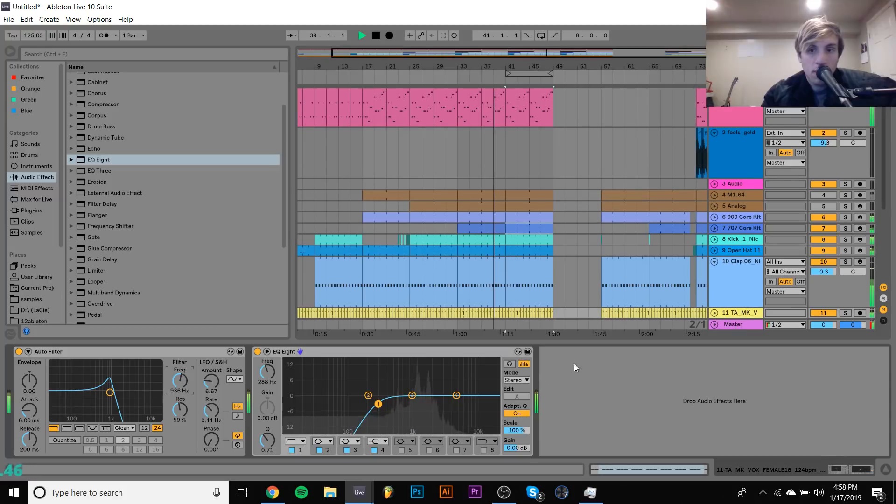
pyautogui.click(884, 470)
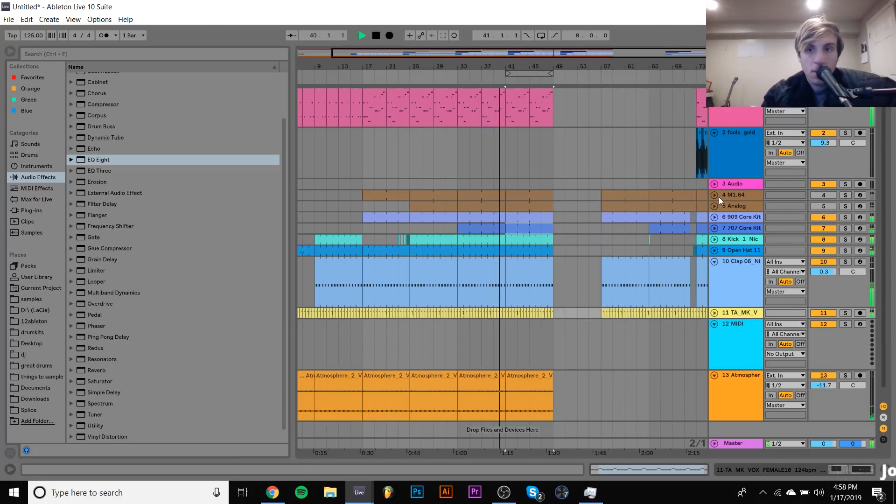
pyautogui.click(714, 262)
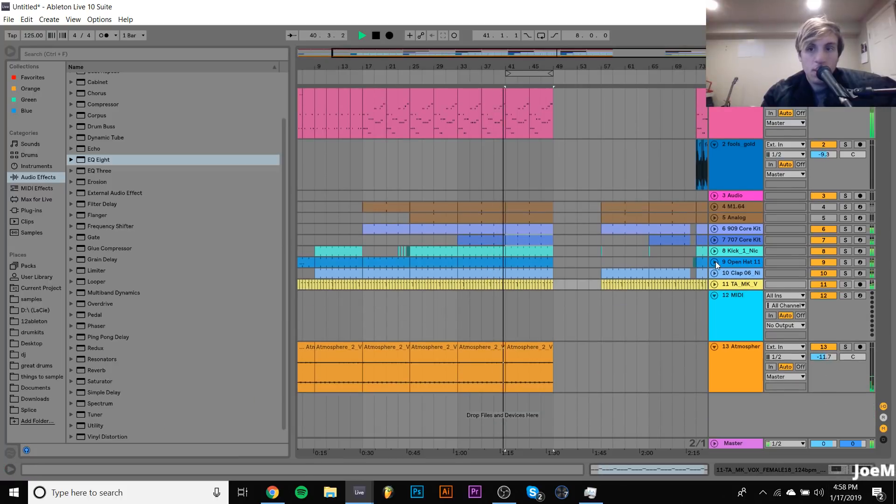
pyautogui.click(714, 144)
# Select bars 57 to 85 across tracks 1 to 12 and move the section to start at bar 49
pyautogui.hscroll(3, 498, 152)
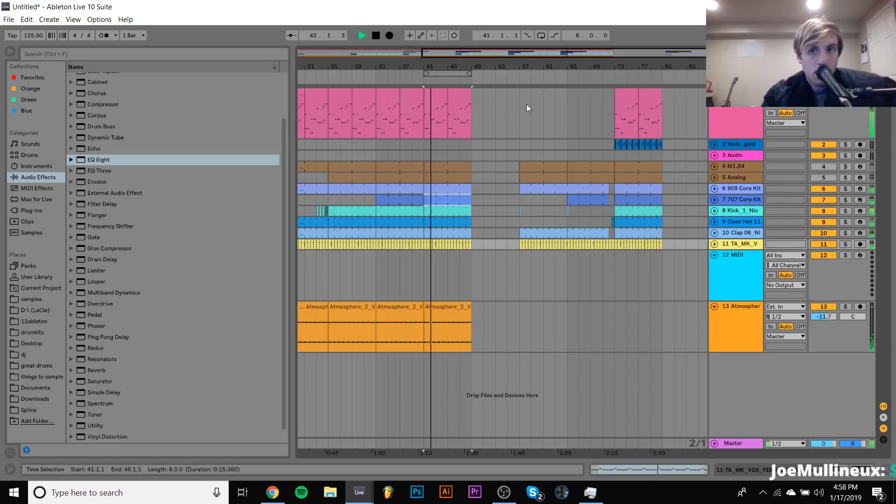
pyautogui.moveTo(519, 94); pyautogui.dragTo(687, 262)
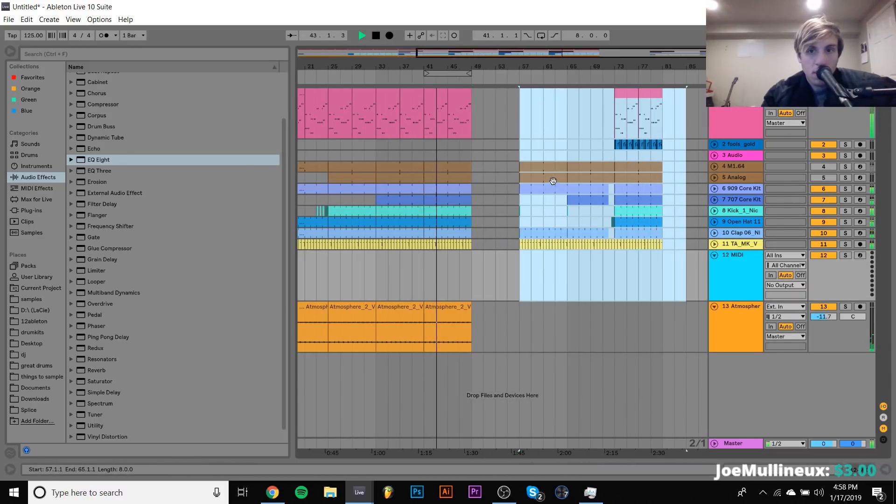
pyautogui.moveTo(537, 170); pyautogui.dragTo(495, 166)
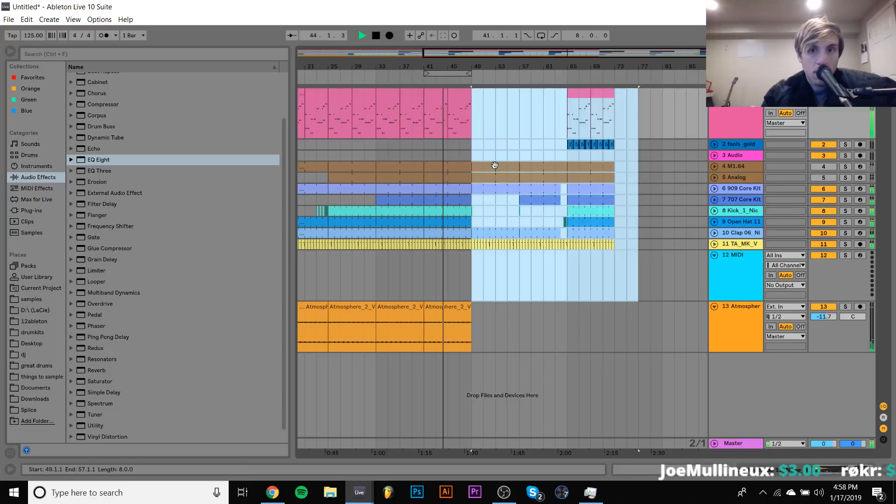
pyautogui.click(495, 167)
# Duplicate the 707 Core Kit clip at bar 41 into bars 49 to 57, and copy the fools_gold clips from bar 65 to bar 49
pyautogui.click(453, 199)
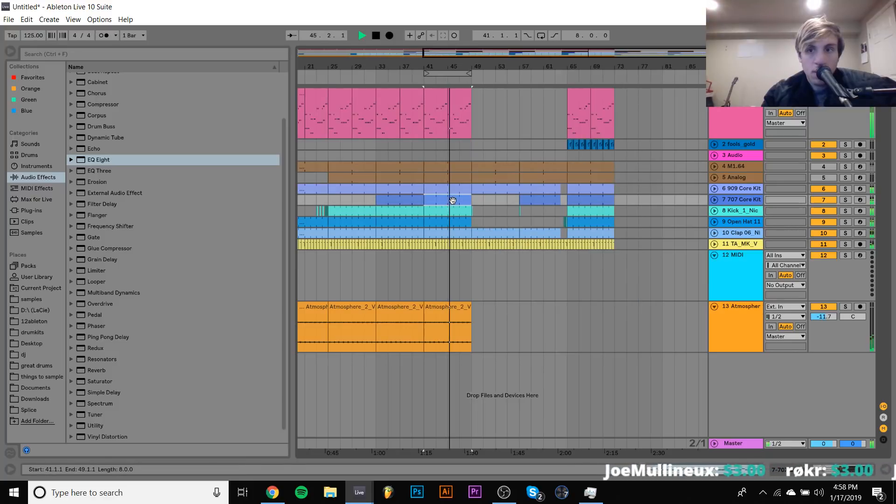
pyautogui.moveTo(567, 154); pyautogui.dragTo(639, 143)
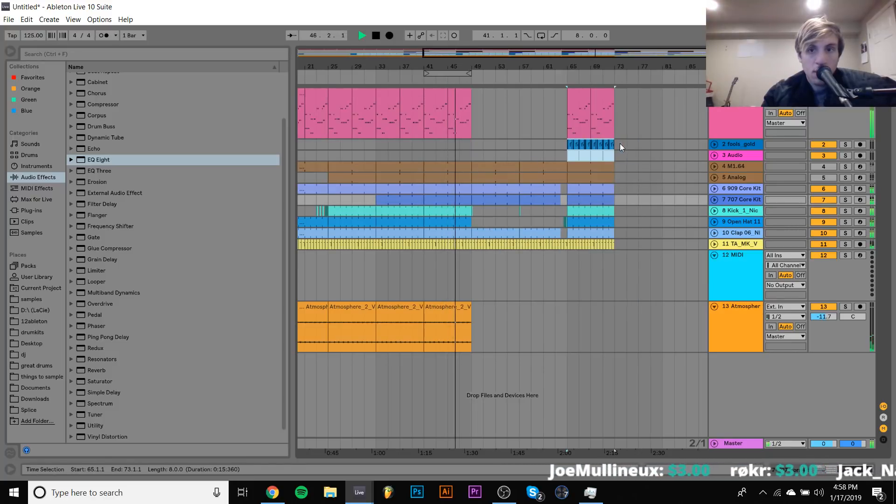
pyautogui.click(475, 145)
pyautogui.hotkey('ctrl', 'v')
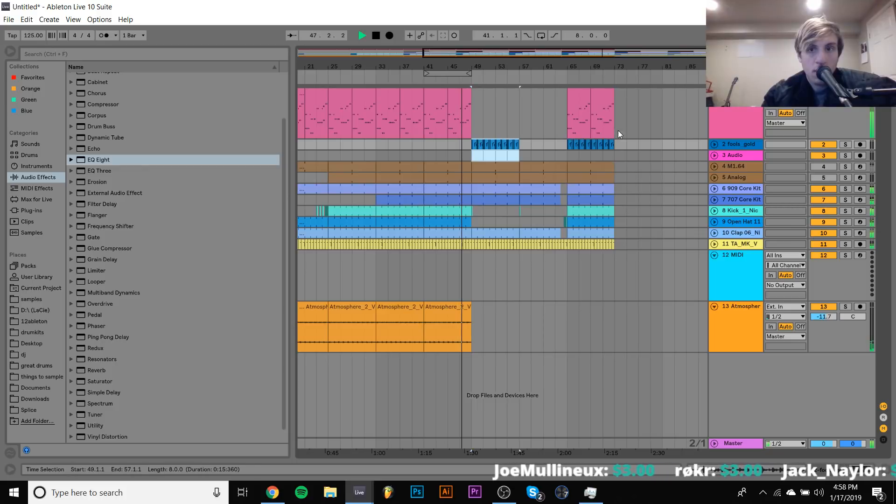
# Duplicate the Chord Stab clips into bars 49 to 57 and clear the 909 Core Kit clips from those bars
pyautogui.moveTo(467, 96); pyautogui.dragTo(435, 95)
pyautogui.hotkey('ctrl', 'd')
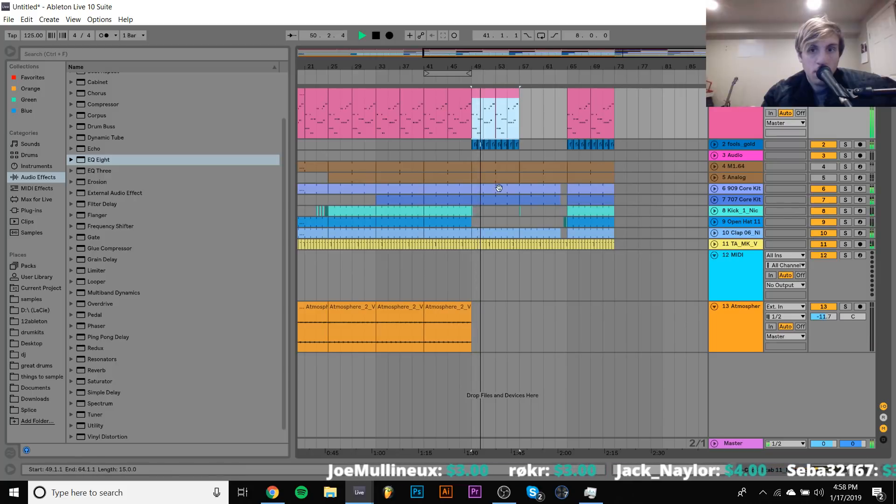
pyautogui.click(520, 189)
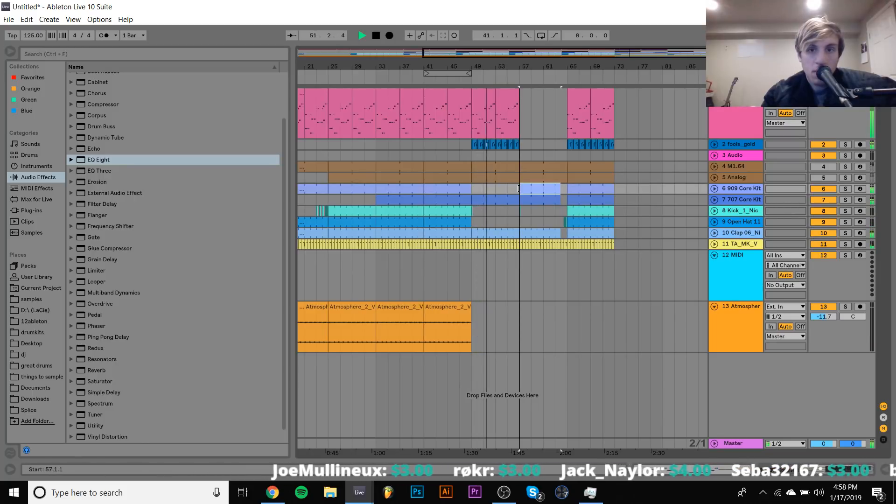
# Play from bar 47 and duplicate the Open Hat clip at bar 41 into bars 49 to 57
pyautogui.click(461, 146)
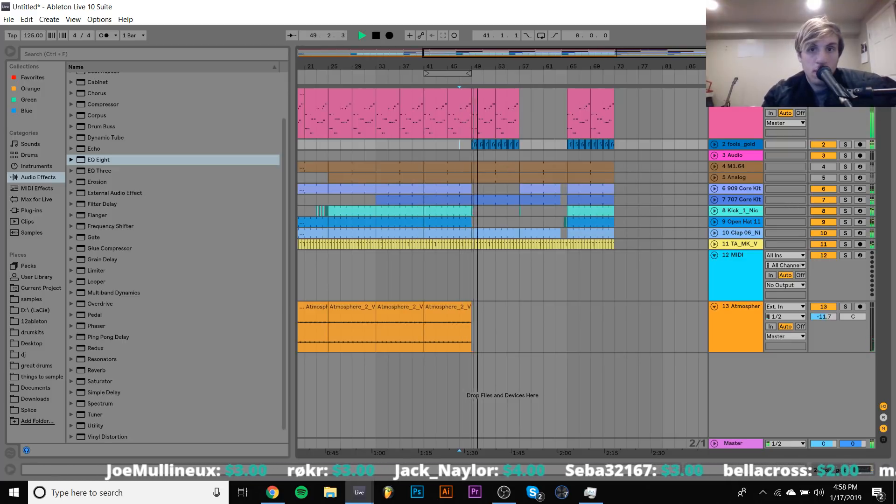
pyautogui.moveTo(477, 66); pyautogui.dragTo(437, 82)
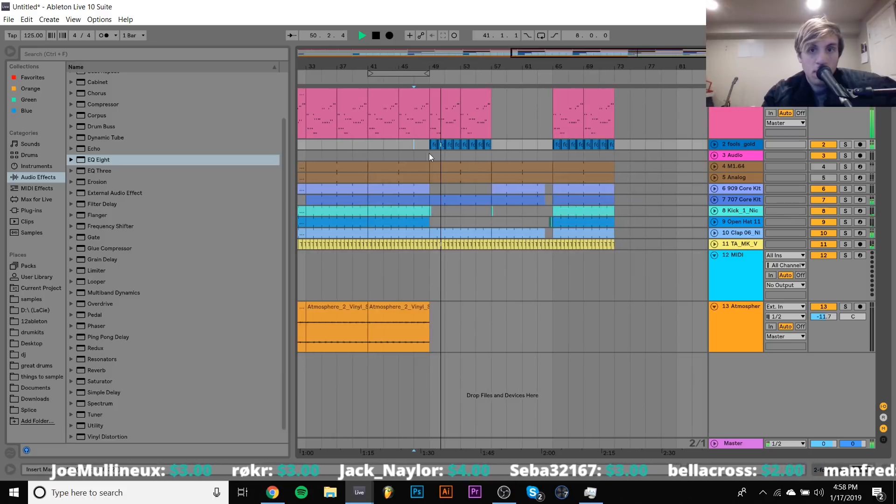
pyautogui.moveTo(429, 155); pyautogui.dragTo(492, 145)
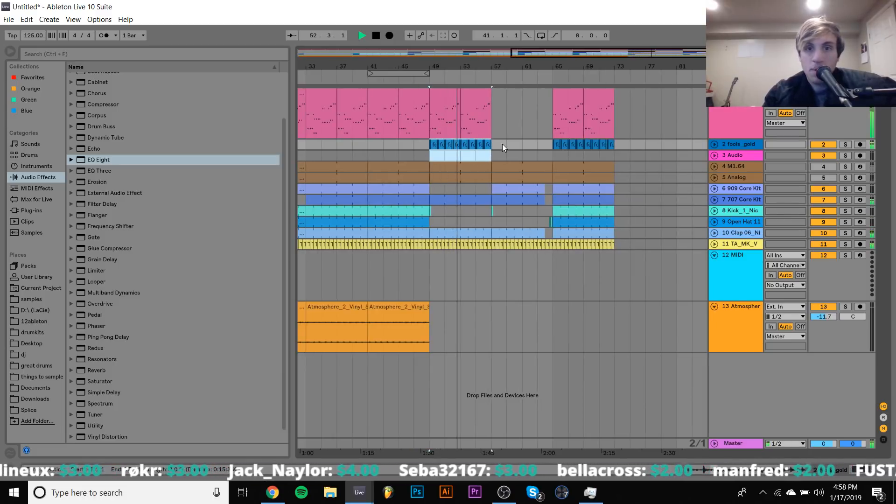
pyautogui.click(416, 222)
pyautogui.hotkey('ctrl', 'd')
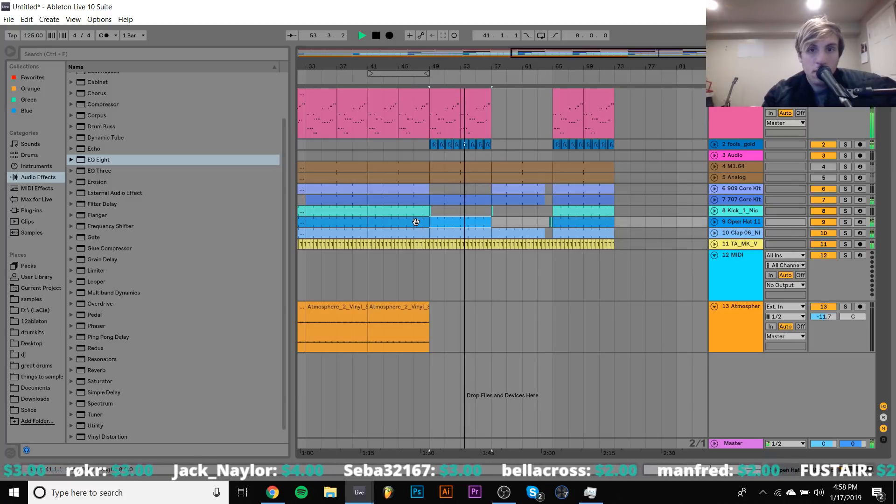
# Undo the Open Hat duplication in bars 49 to 57 and delete the 909 Core Kit clip in bars 57 to 65
pyautogui.hotkey('ctrl', 'z')
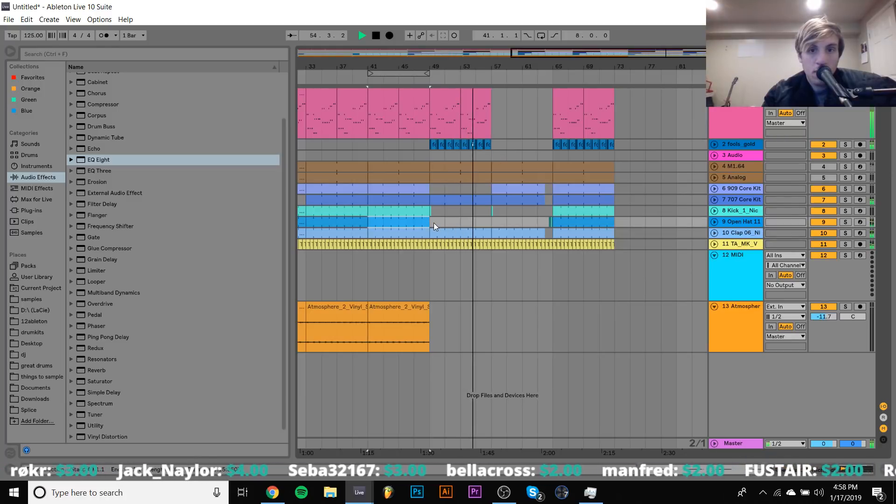
pyautogui.moveTo(433, 223); pyautogui.dragTo(368, 223)
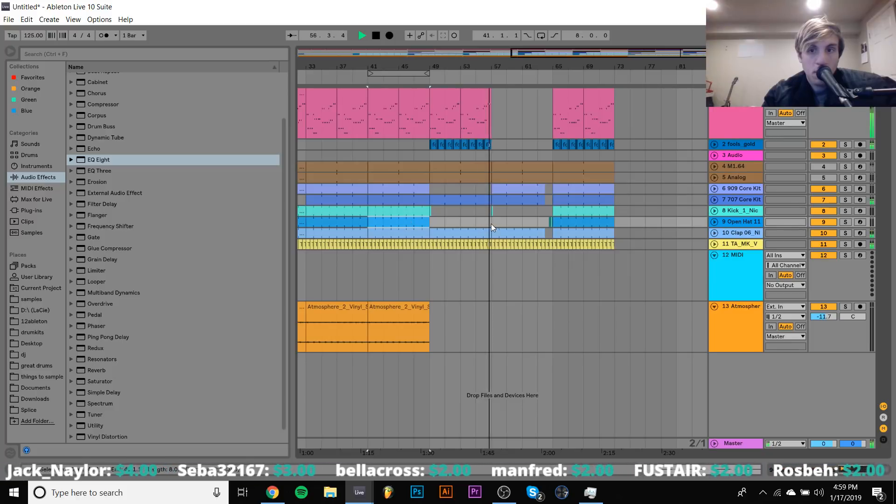
pyautogui.click(512, 191)
pyautogui.press('Delete')
# Duplicate the Chord Stab and fools_gold clips from bars 49 to 57 into bars 57 to 65
pyautogui.moveTo(492, 155); pyautogui.dragTo(430, 103)
pyautogui.hotkey('ctrl', 'd')
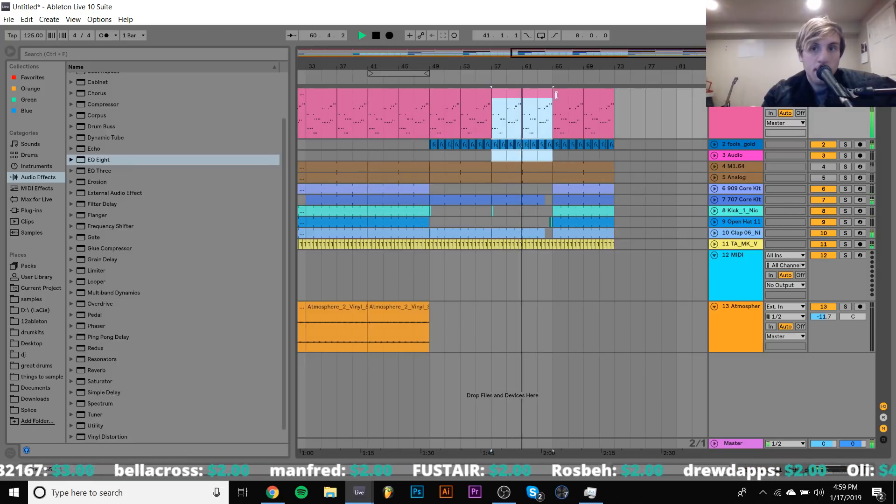
pyautogui.moveTo(559, 68)
pyautogui.mouseDown()
pyautogui.moveTo(540, 99)
pyautogui.moveTo(570, 64)
pyautogui.mouseUp()
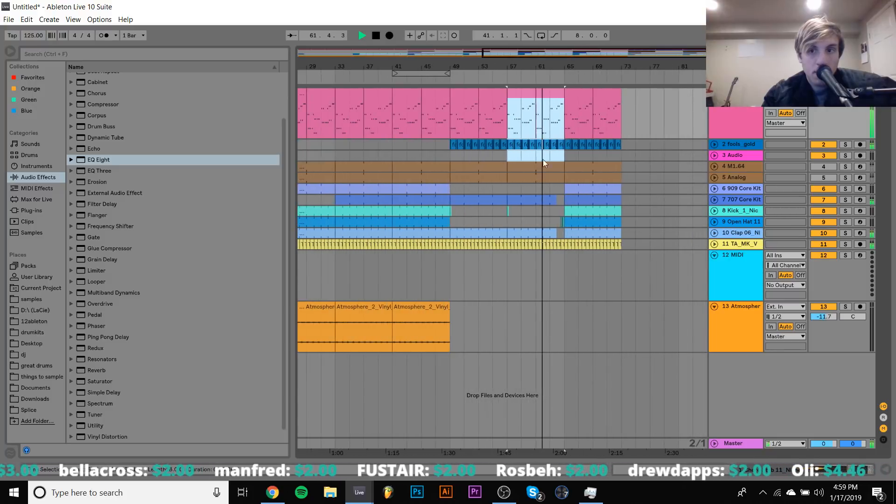
# Duplicate the 707 Core Kit clip at bar 49 into bars 57 to 65 and shorten the copy to end at 64.3
pyautogui.click(487, 197)
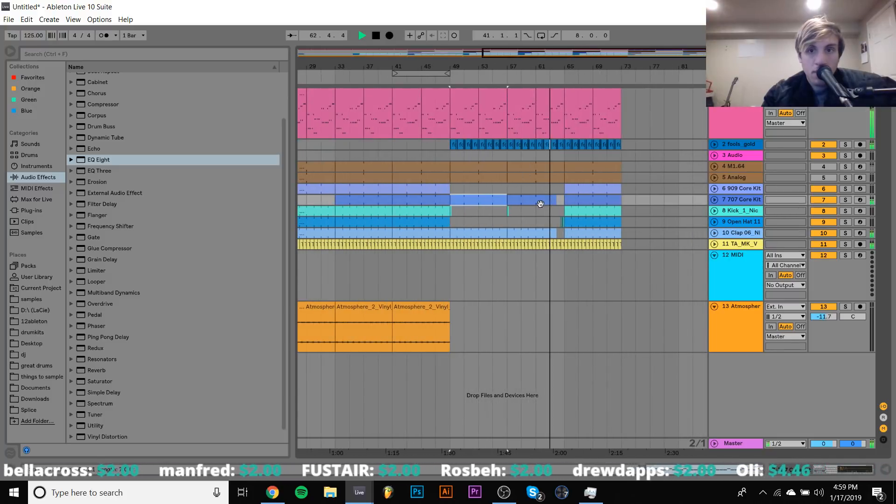
pyautogui.hotkey('ctrl', 'd')
pyautogui.moveTo(572, 66); pyautogui.dragTo(551, 146)
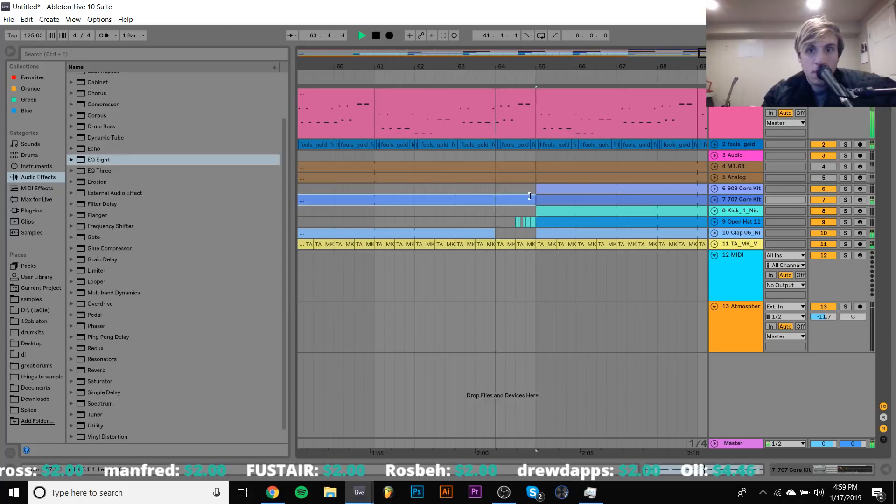
pyautogui.moveTo(529, 196); pyautogui.dragTo(516, 197)
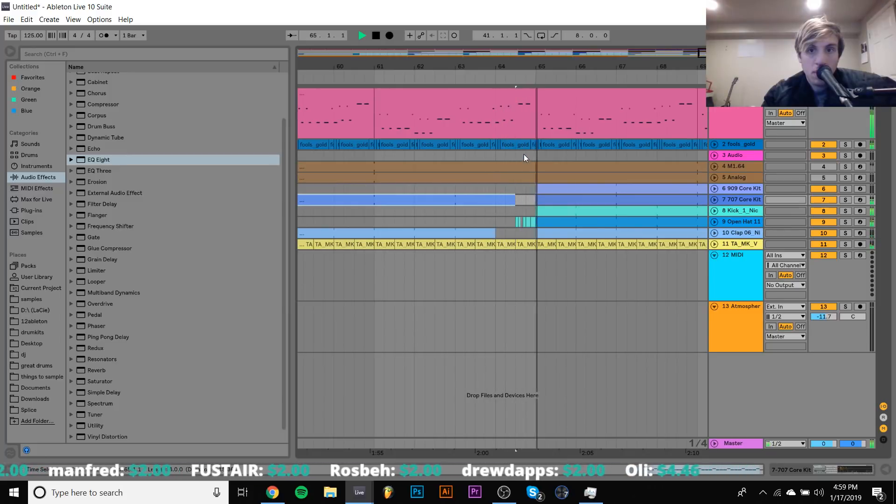
# Delete the fools_gold audio from 64.3 to bar 65 and move the short fill clip there from Open Hat to the 909 Core Kit track
pyautogui.moveTo(516, 155); pyautogui.dragTo(536, 144)
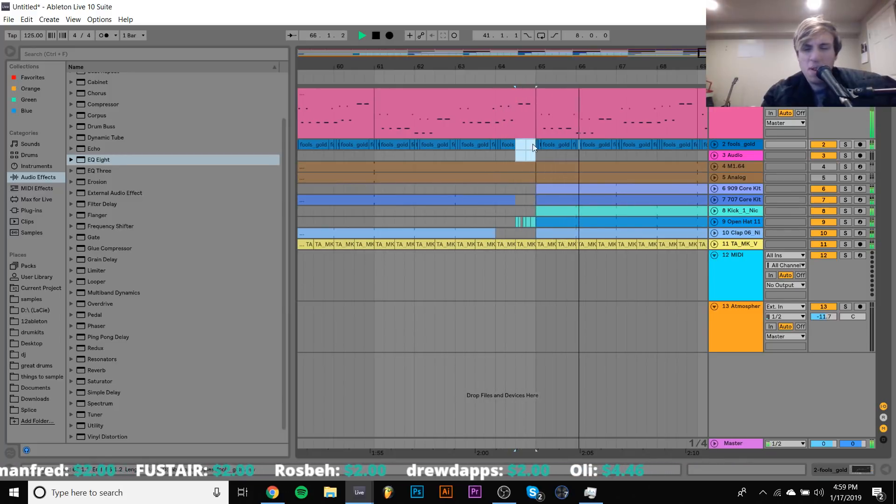
pyautogui.click(474, 156)
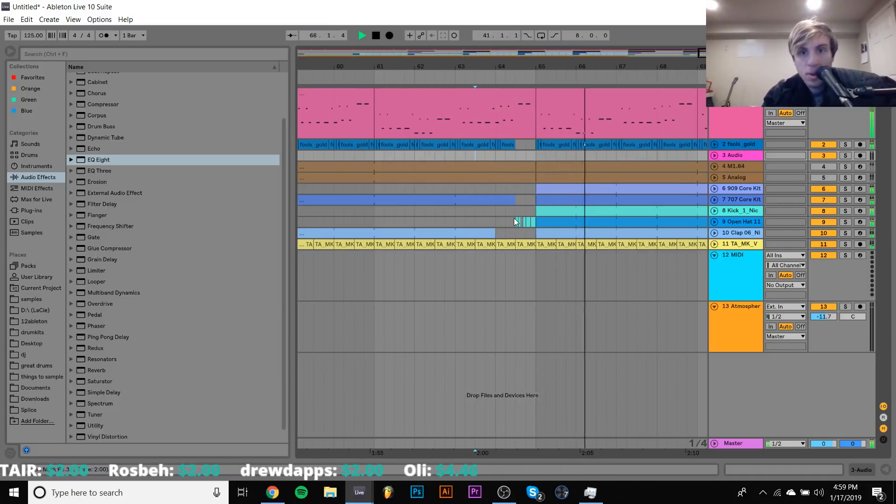
pyautogui.moveTo(514, 214); pyautogui.dragTo(524, 188)
pyautogui.press('space')
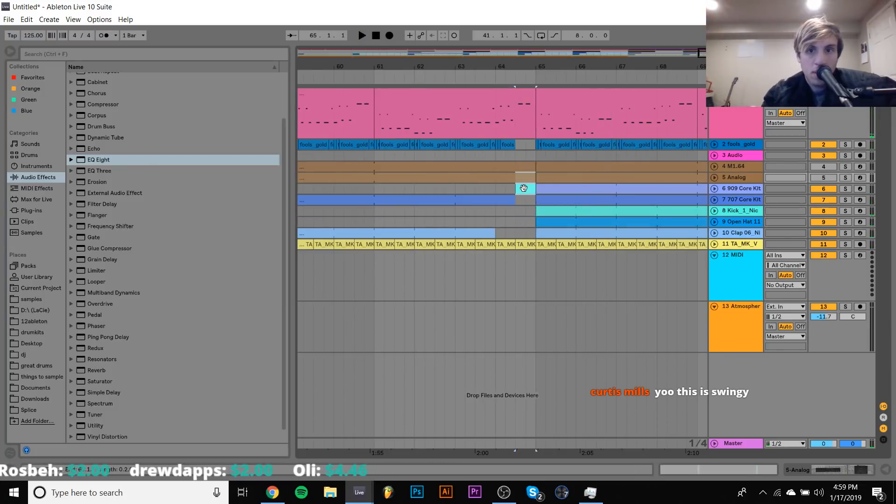
# Transpose all notes of the 909 Core Kit fill clip at 64.3 down to the Snare 909 on D1 while auditioning it
pyautogui.doubleClick(524, 189)
pyautogui.click(396, 197)
pyautogui.hotkey('ctrl', 'a')
pyautogui.hotkey('shift', 'Down')
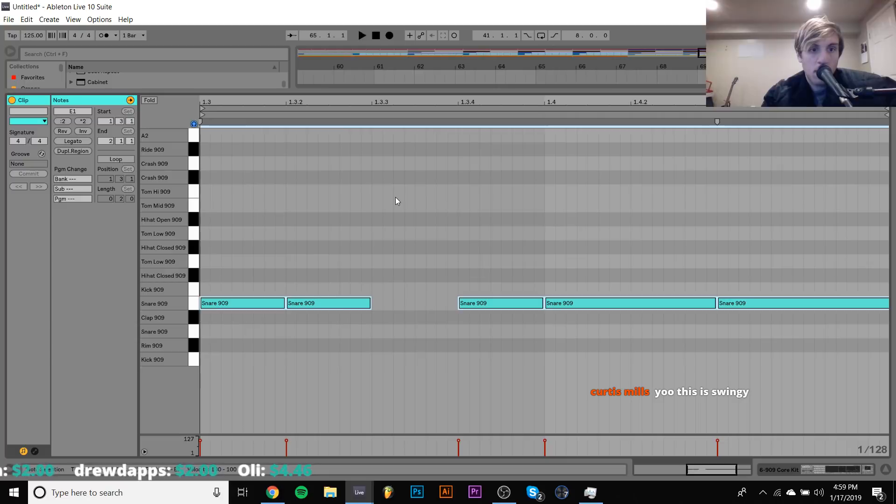
pyautogui.press('space')
pyautogui.press('Down')
pyautogui.press('Down')
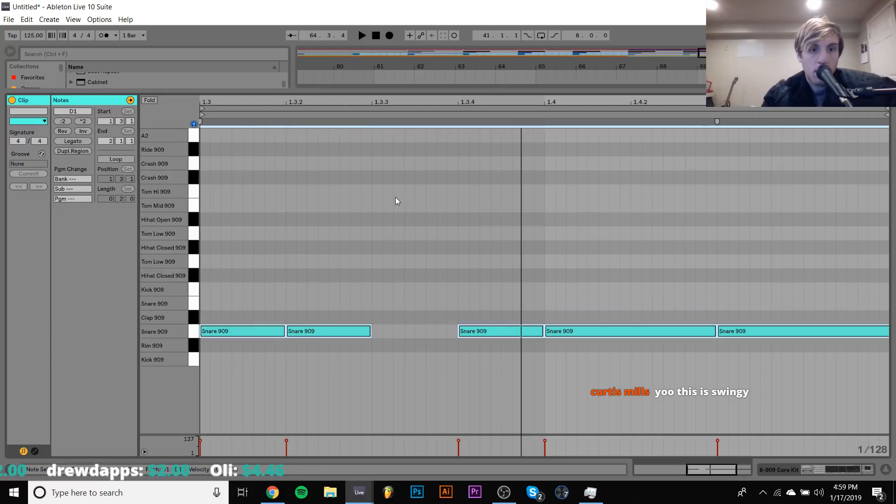
pyautogui.click(784, 468)
# Play from bar 61, shorten the 707 Core Kit clip to end at bar 64, and delete the fools_gold audio from bar 64 to 64.3
pyautogui.click(374, 150)
pyautogui.press('space')
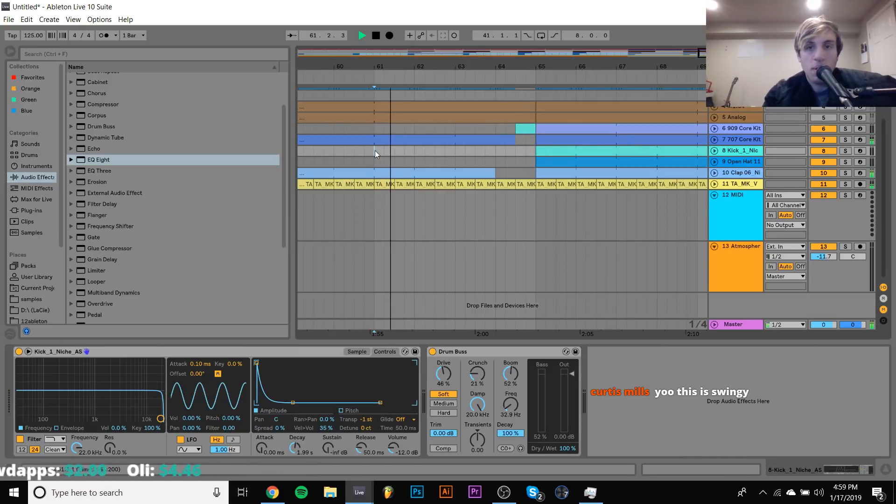
pyautogui.scroll(2, 461, 143)
pyautogui.scroll(1, 464, 149)
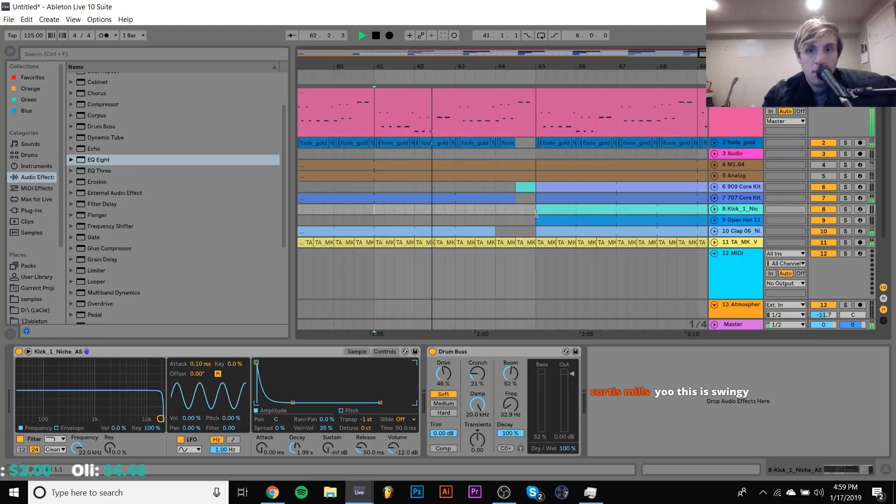
pyautogui.click(511, 196)
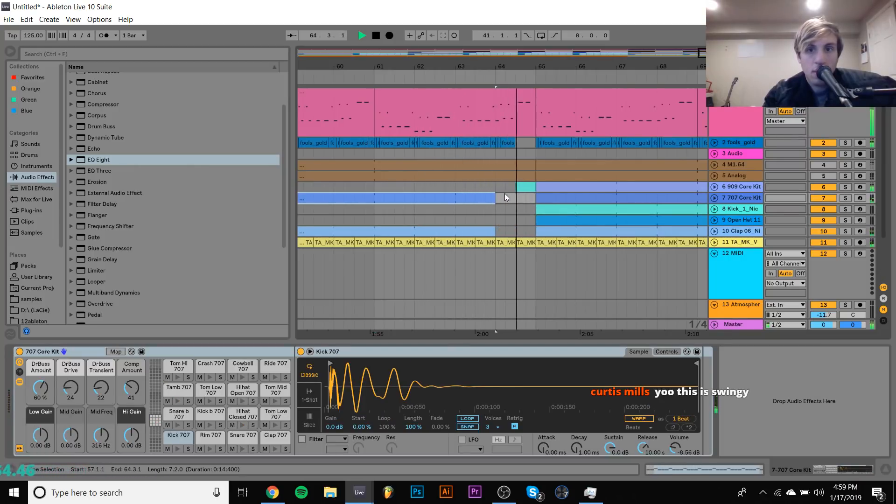
pyautogui.moveTo(516, 155); pyautogui.dragTo(495, 143)
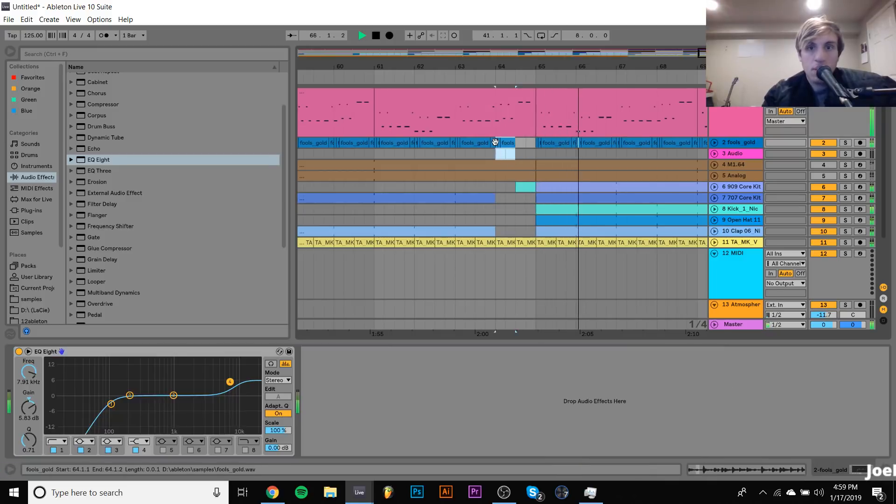
pyautogui.click(448, 153)
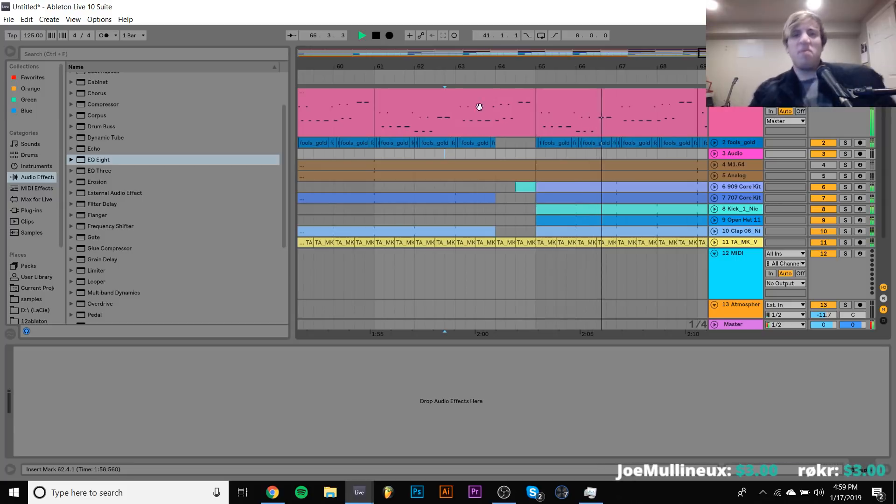
# Duplicate bars 65 to 73 of all the active tracks into bars 73 to 81 and loop that new section
pyautogui.moveTo(499, 67); pyautogui.dragTo(499, 40)
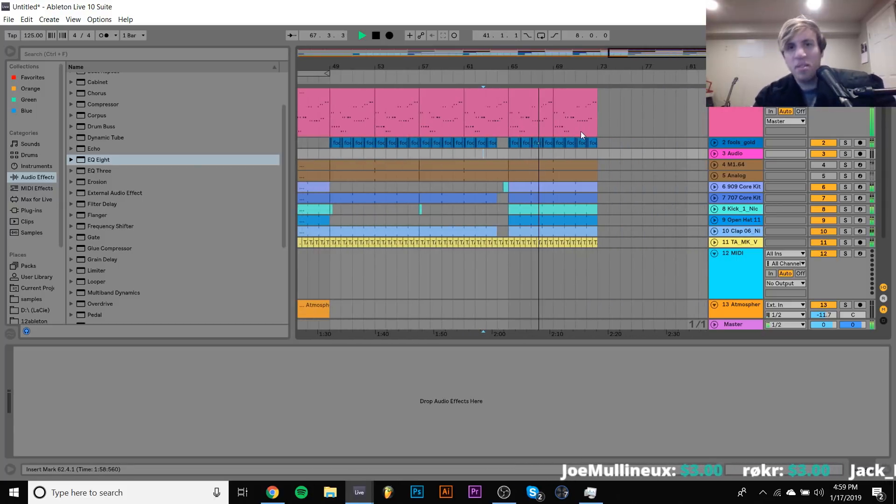
pyautogui.click(719, 110)
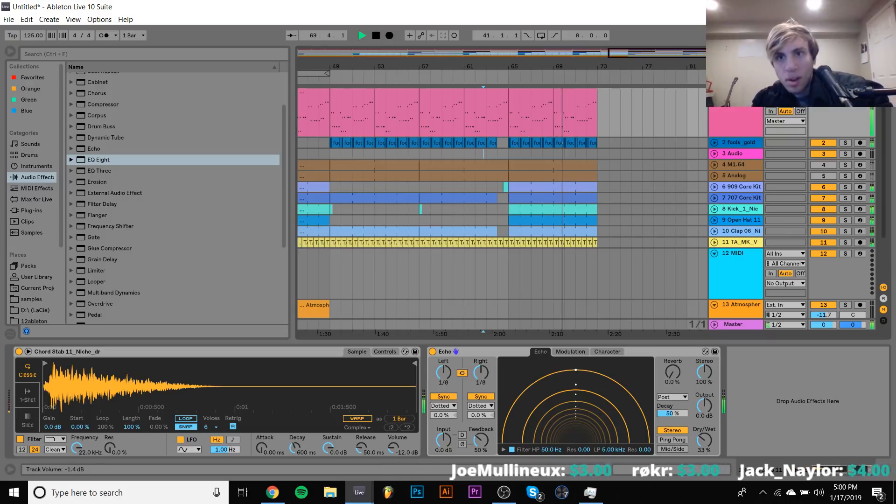
pyautogui.click(534, 93)
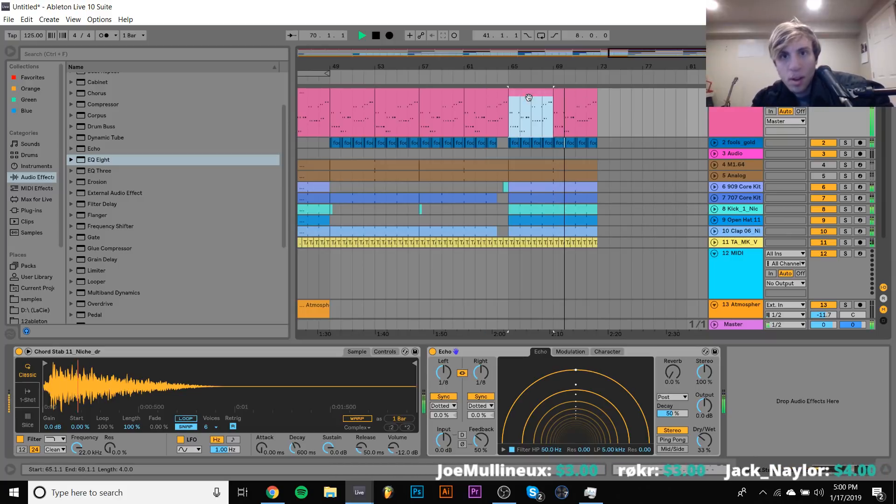
pyautogui.click(599, 245)
pyautogui.moveTo(599, 245); pyautogui.dragTo(506, 67)
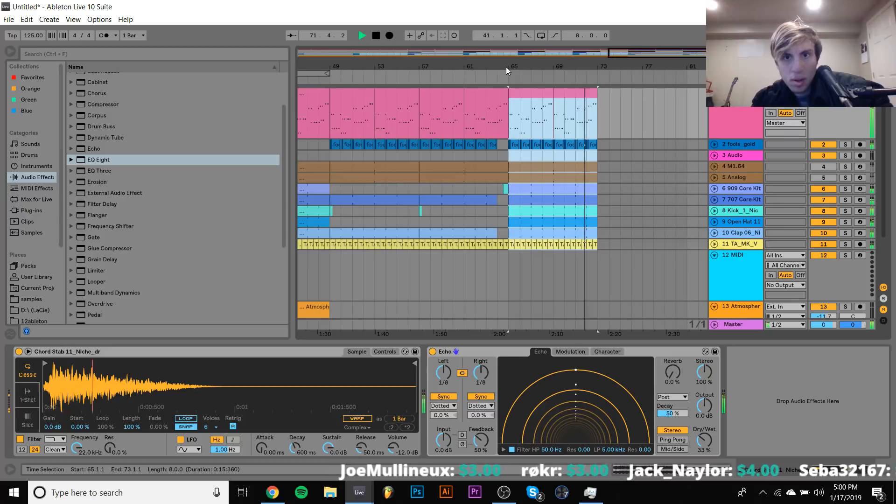
pyautogui.hotkey('ctrl', 'd')
pyautogui.hotkey('ctrl', 'l')
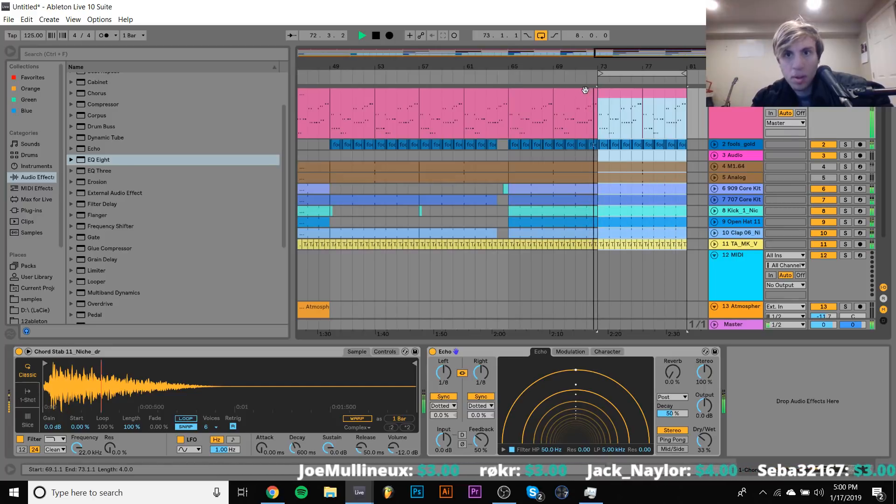
# Insert a new MIDI track below the Chord Stab track and show the available plug-ins for it
pyautogui.click(745, 112)
pyautogui.hotkey('ctrl', 'shift', 't')
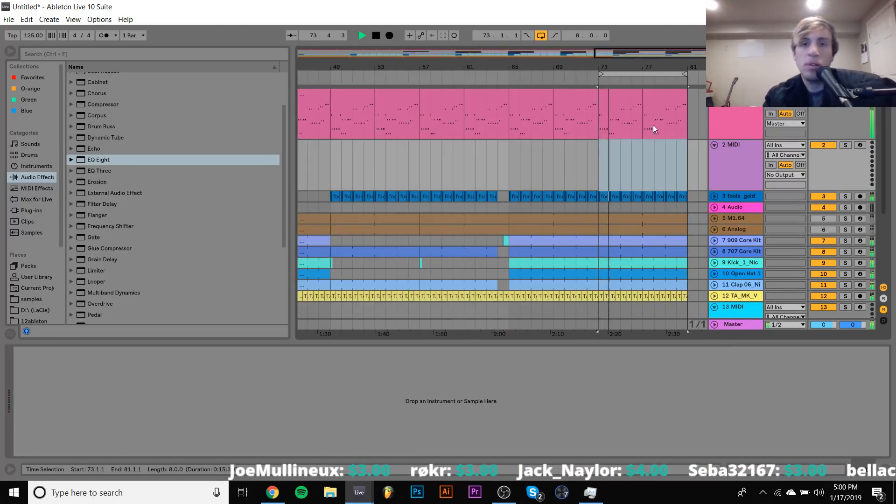
pyautogui.click(23, 211)
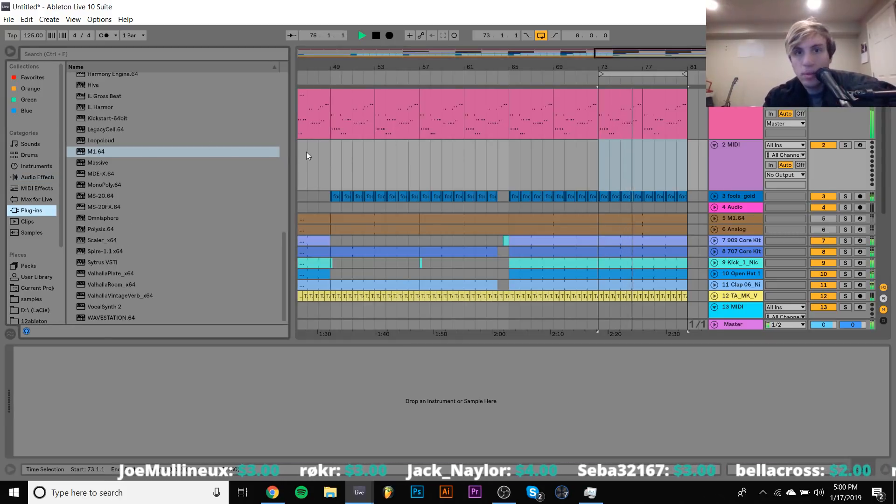
# Play the arrangement from bar 63 to check the transition into bar 65
pyautogui.click(487, 165)
pyautogui.press('space')
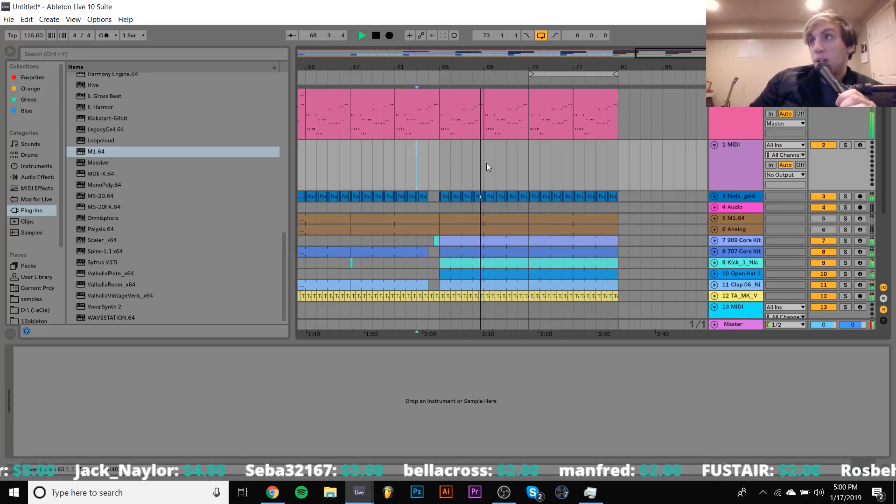
pyautogui.press('space')
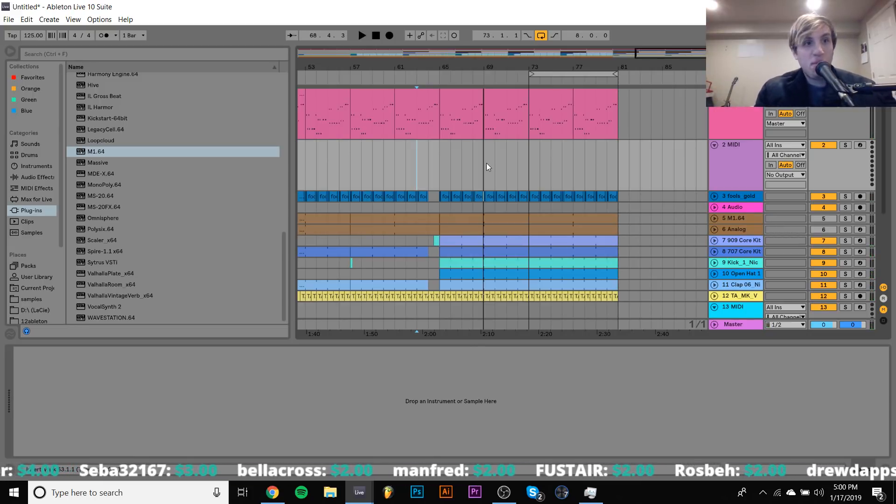
# Save the Live Set as gold in the 12ableton folder on the LaCie (D:) drive
pyautogui.hotkey('ctrl', 's')
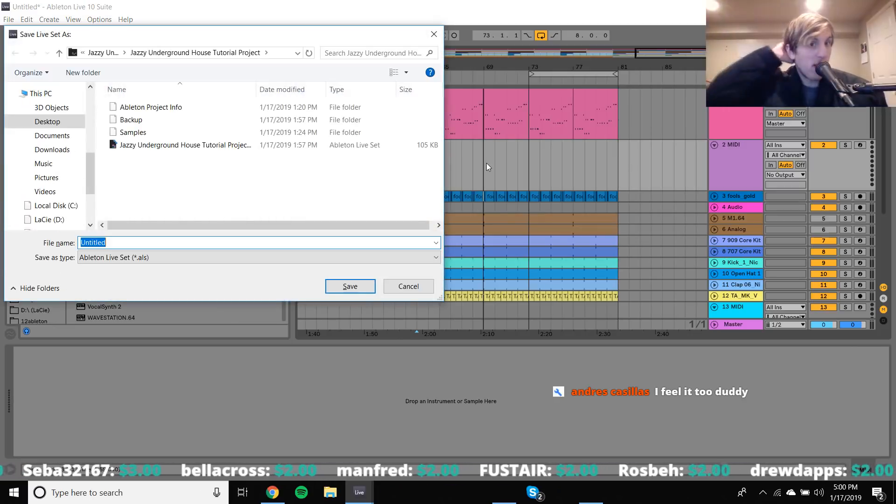
pyautogui.click(37, 219)
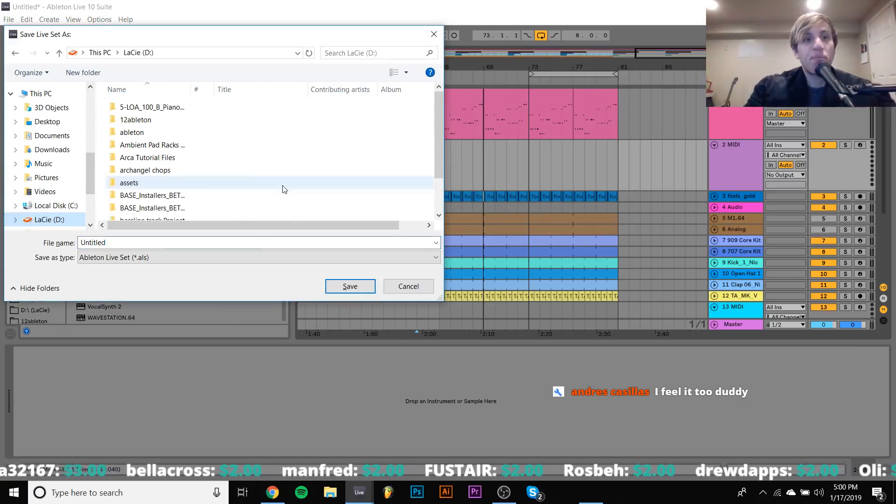
pyautogui.doubleClick(135, 122)
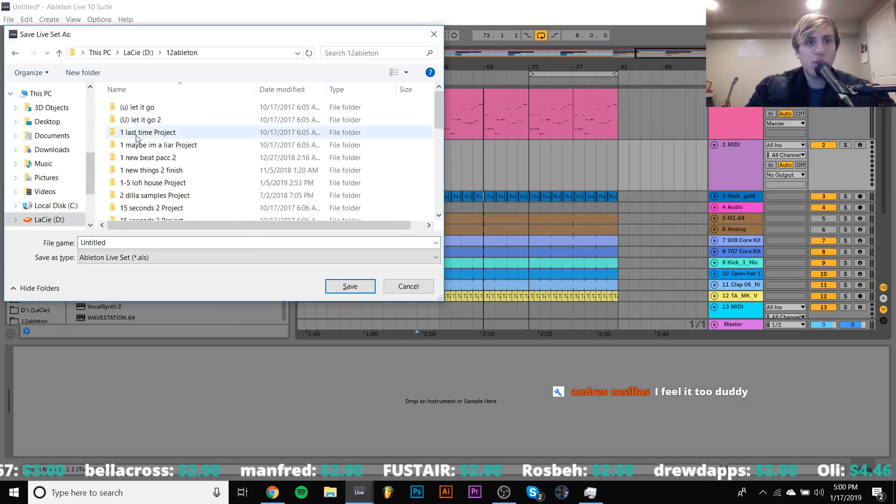
pyautogui.click(132, 242)
pyautogui.write('gold')
pyautogui.press('Return')
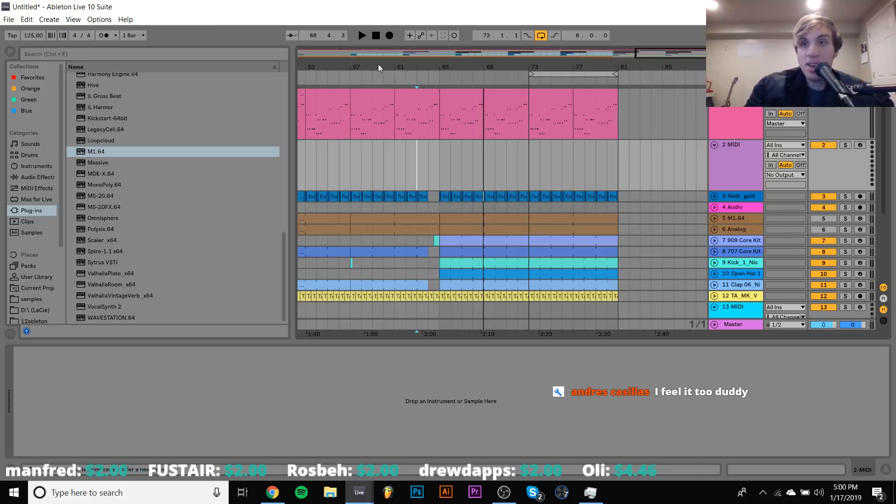
# View the whole arrangement and preview the Closer.wav track from the D:\ (LaCie) folder as a reference
pyautogui.moveTo(379, 66); pyautogui.dragTo(570, 42)
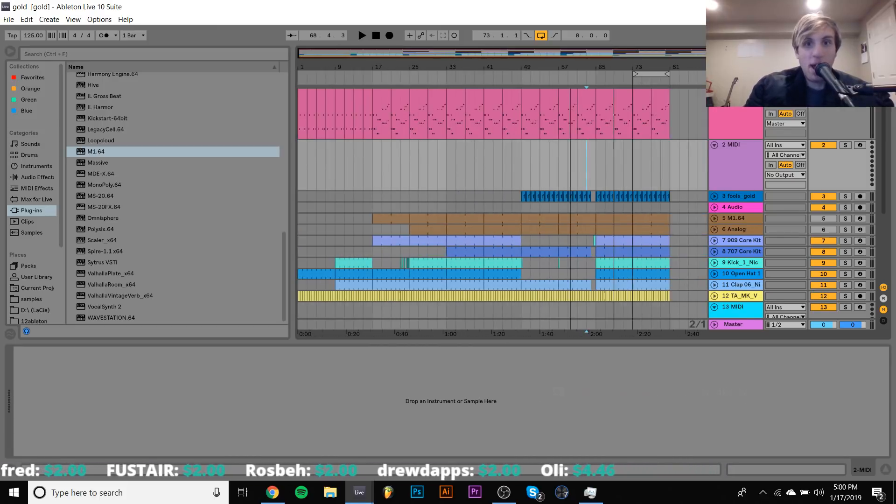
pyautogui.click(40, 310)
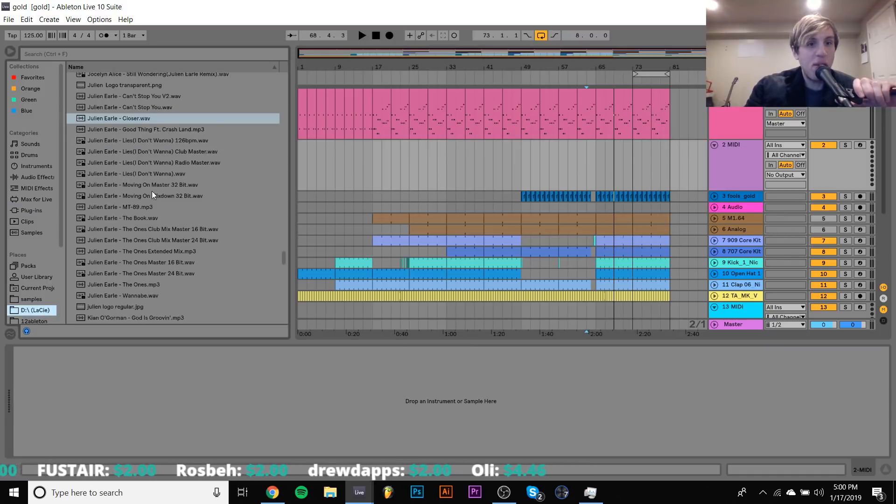
pyautogui.click(128, 119)
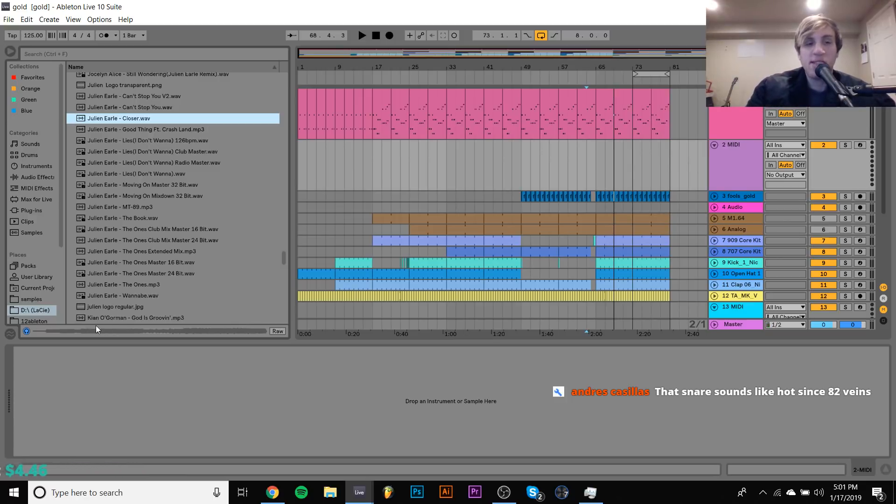
# Play the arrangement and lower the fools_gold track's EQ Eight band 4 frequency to about 3.16 kHz, with gain at 5.83 dB
pyautogui.press('space')
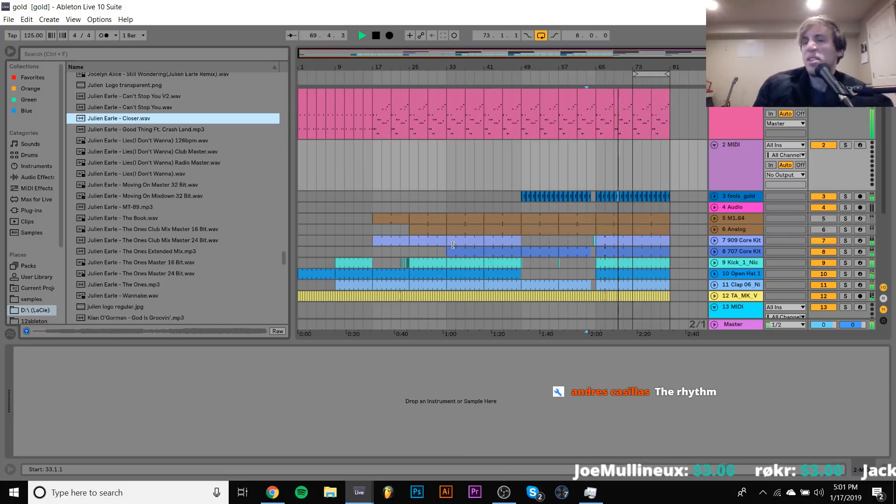
pyautogui.click(743, 196)
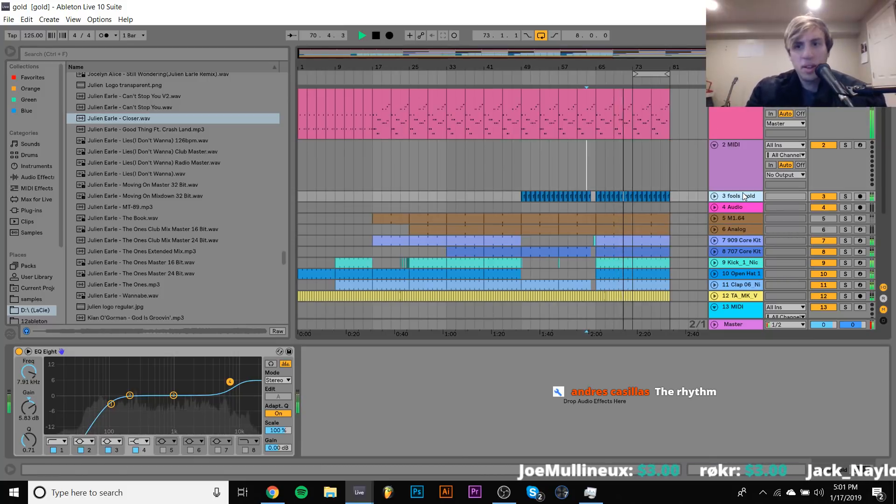
pyautogui.moveTo(228, 389); pyautogui.dragTo(204, 389)
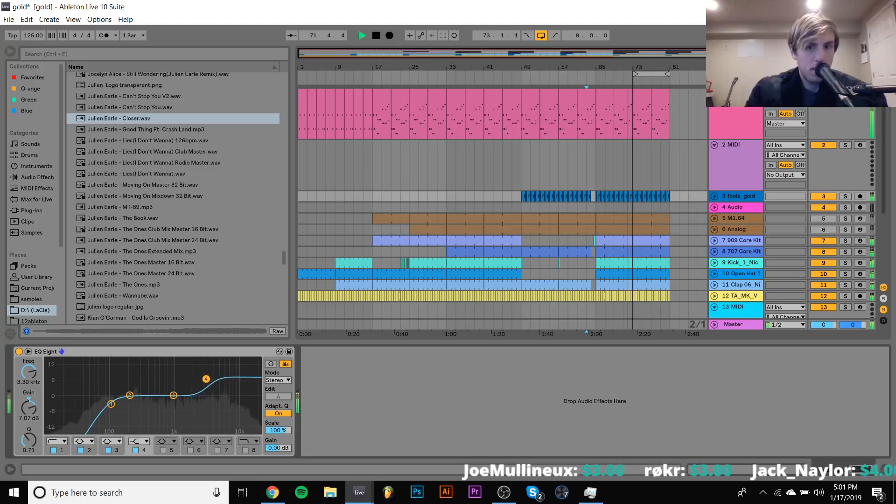
pyautogui.press('space')
# Unfold the Kick_1 track and duplicate a half-beat kick segment late in bar 72 to build a fill up to bar 73
pyautogui.moveTo(623, 64); pyautogui.dragTo(579, 271)
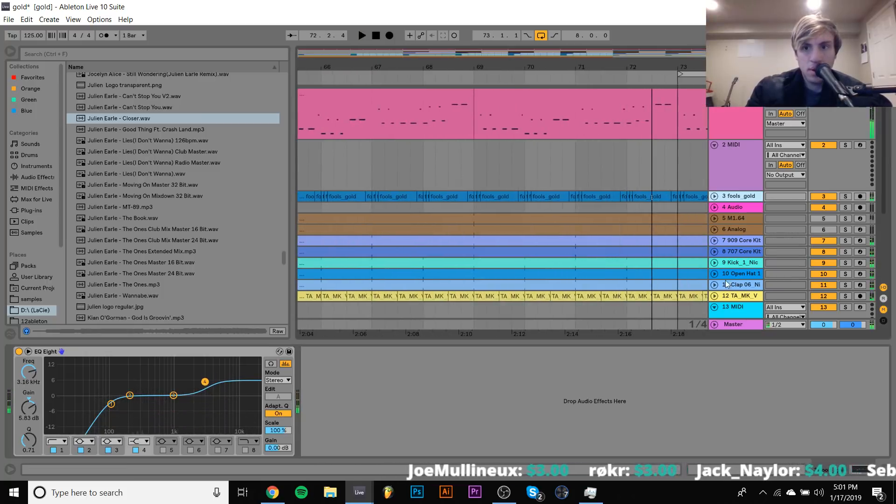
pyautogui.click(714, 263)
pyautogui.click(620, 301)
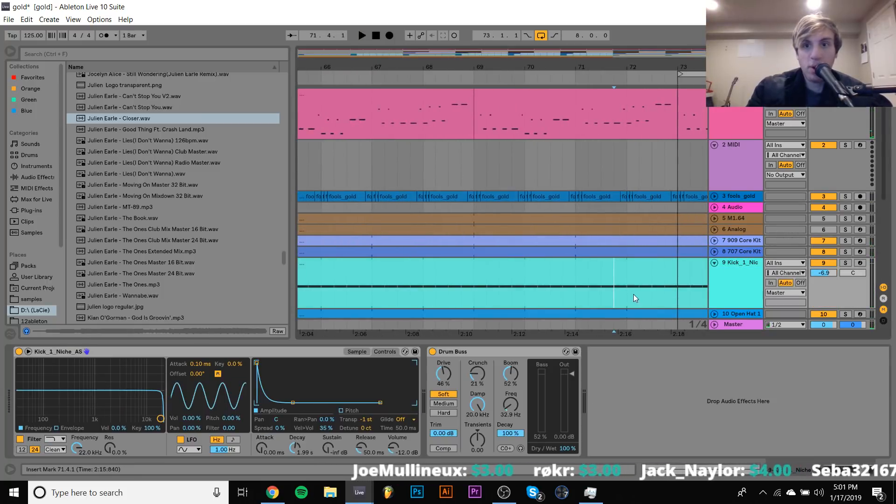
pyautogui.click(627, 296)
pyautogui.press('space')
pyautogui.moveTo(656, 66); pyautogui.dragTo(594, 270)
pyautogui.hotkey('ctrl', 'd')
pyautogui.hotkey('ctrl', 'd')
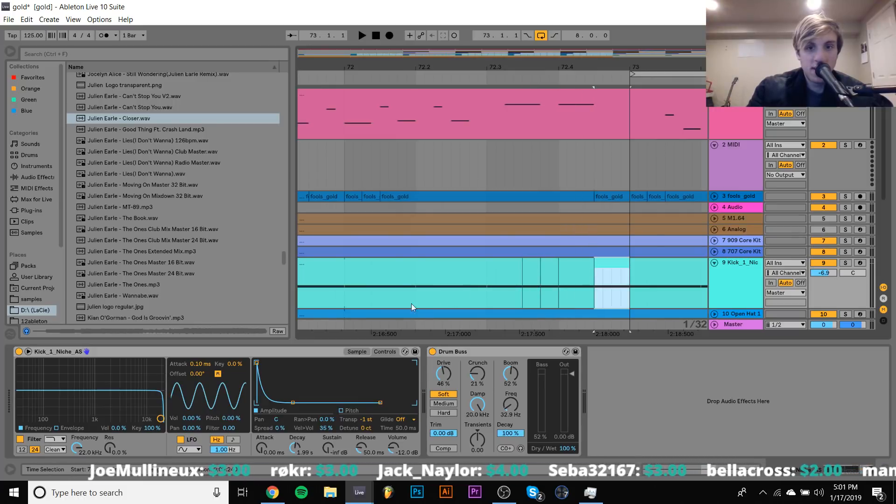
# Play the kick fill from bar 72 through the transition into bar 73
pyautogui.click(345, 296)
pyautogui.press('space')
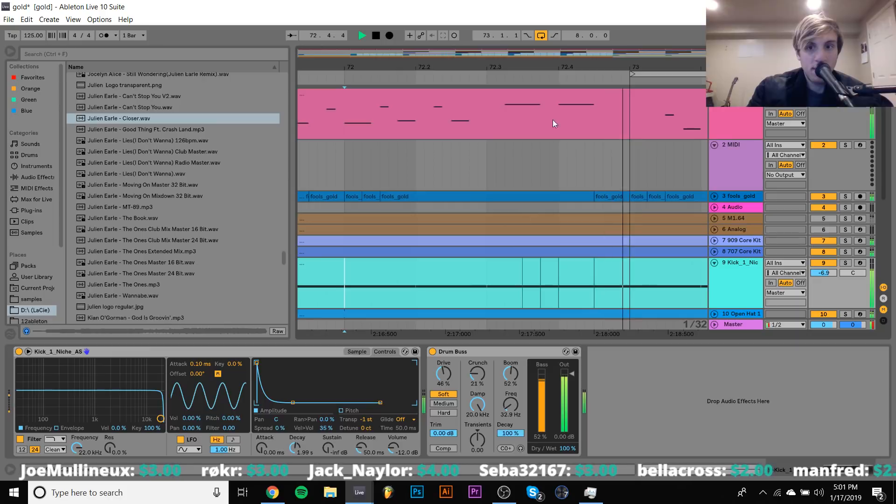
pyautogui.moveTo(540, 66)
pyautogui.mouseDown()
pyautogui.moveTo(540, 26)
pyautogui.moveTo(535, 65)
pyautogui.moveTo(585, 66)
pyautogui.moveTo(542, 63)
pyautogui.mouseUp()
pyautogui.press('space')
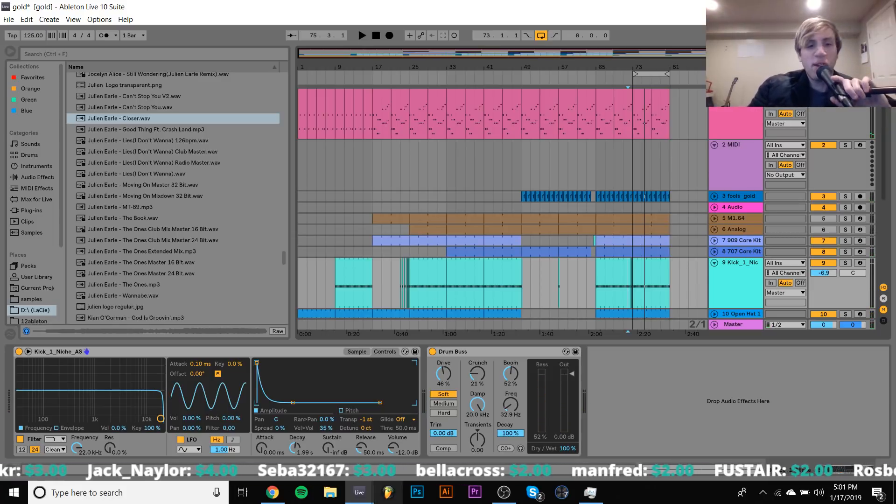
# Switch to Gmail in Chrome, open the newest submission email and play its Butch - Countach video from about 0:45
pyautogui.click(282, 500)
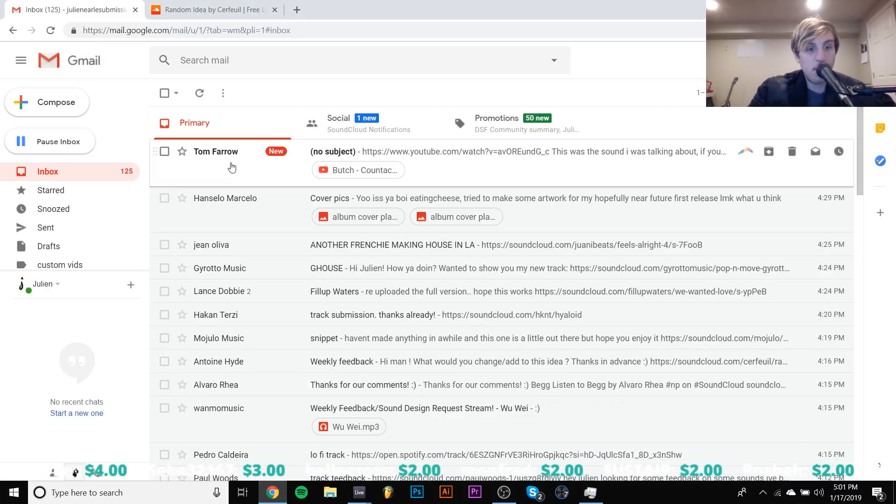
pyautogui.click(176, 169)
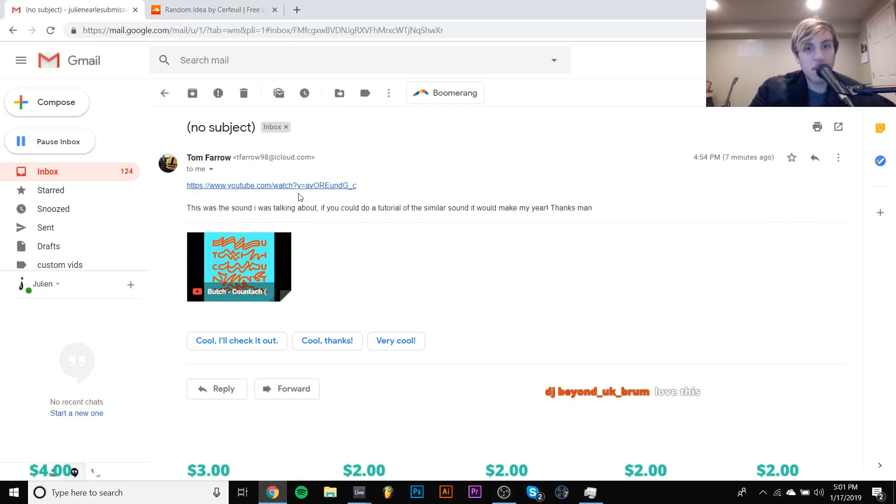
pyautogui.click(247, 245)
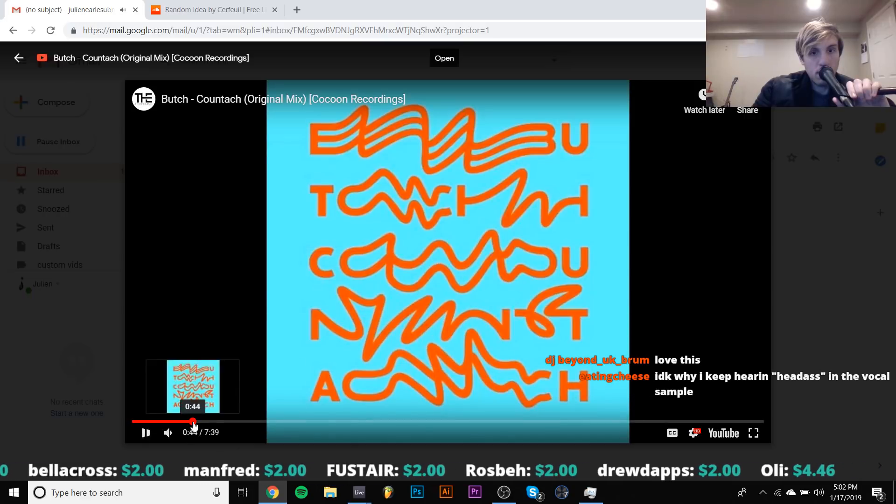
pyautogui.click(197, 423)
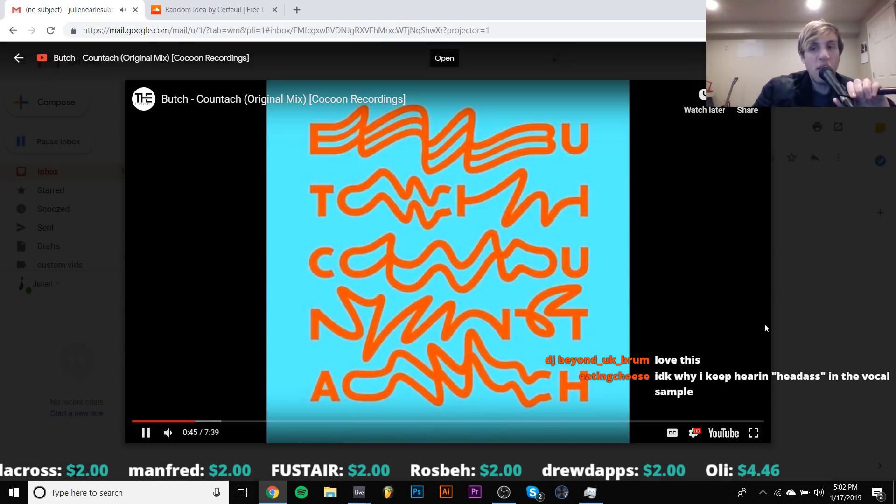
pyautogui.click(853, 317)
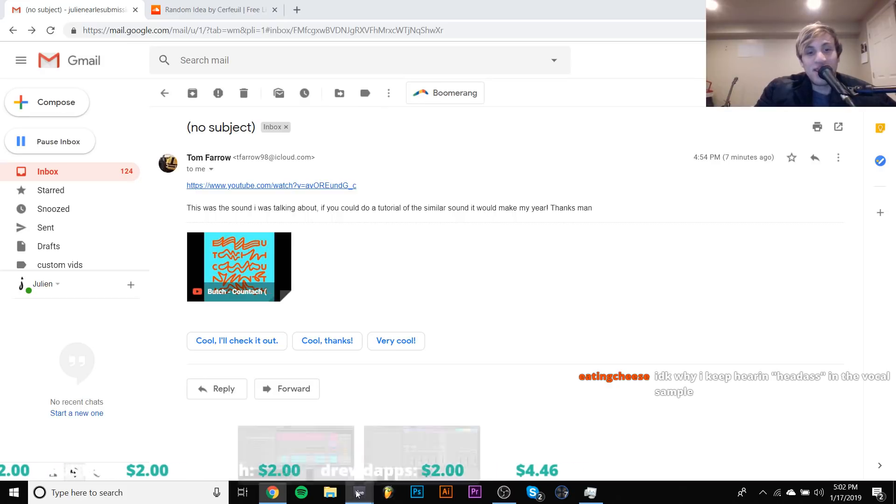
# Switch back to Ableton Live, preview the Closer.wav reference track again and play the arrangement from bar 1
pyautogui.click(327, 446)
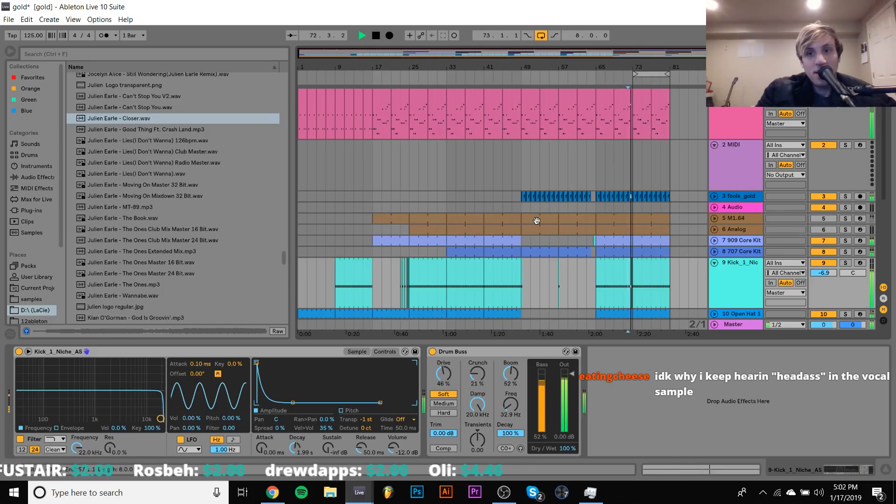
pyautogui.scroll(-4, 537, 221)
pyautogui.press('space')
pyautogui.click(133, 121)
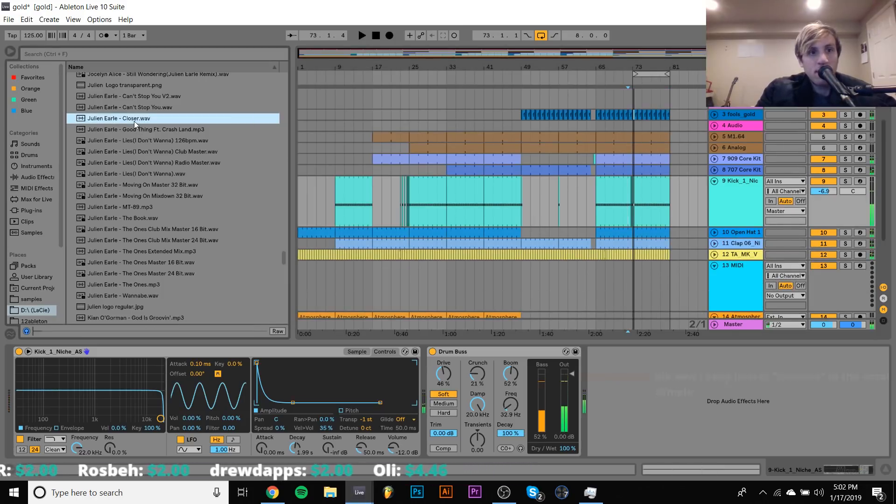
pyautogui.click(299, 272)
pyautogui.press('space')
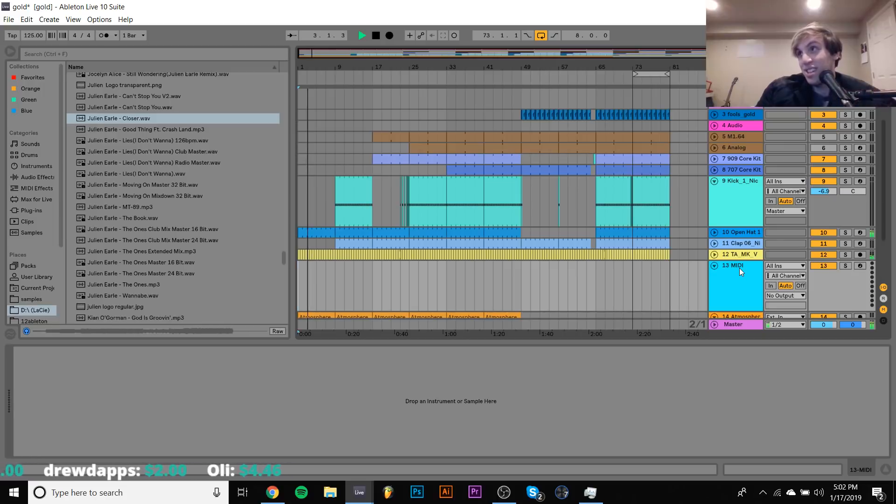
# Open the Chord Stab clip that starts at bar 9 to edit its notes
pyautogui.scroll(5, 739, 268)
pyautogui.scroll(-1, 426, 229)
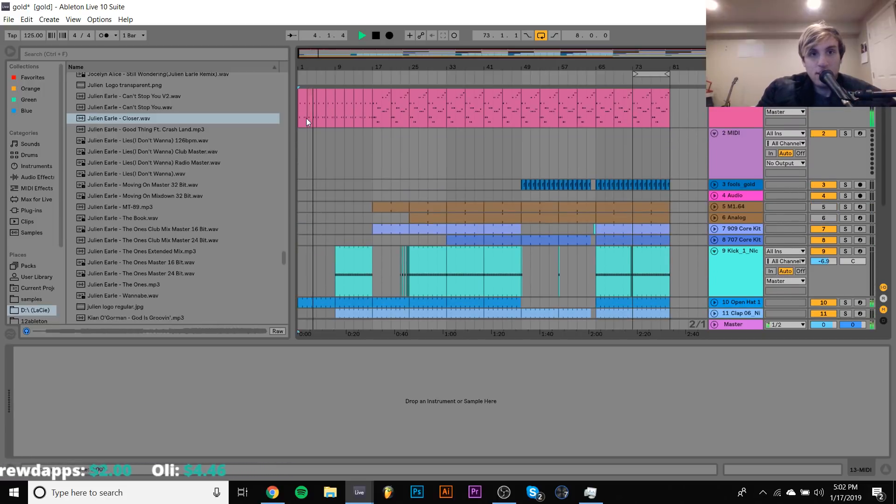
pyautogui.scroll(1, 307, 119)
pyautogui.click(310, 100)
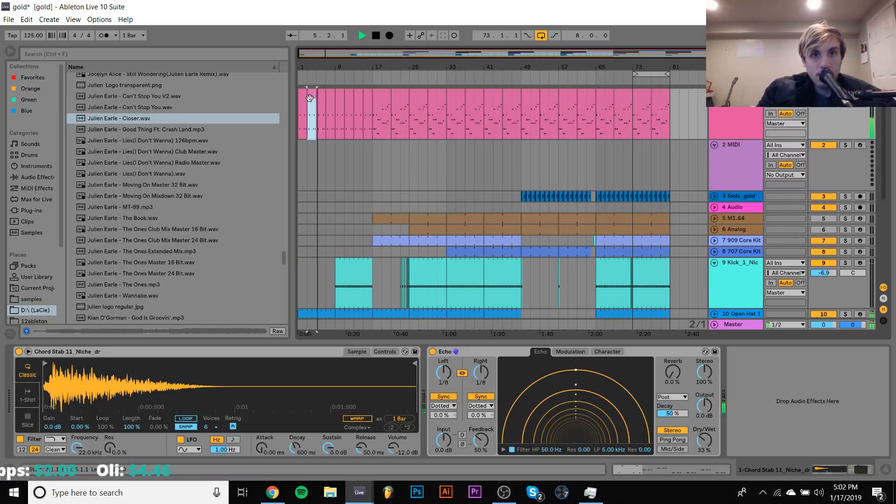
pyautogui.keyDown('shift'); pyautogui.click(301, 98); pyautogui.keyUp('shift')
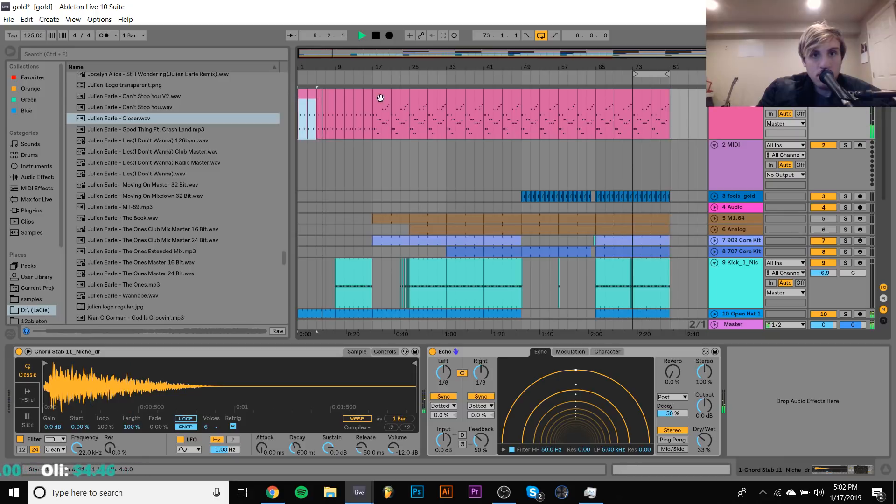
pyautogui.moveTo(381, 98); pyautogui.dragTo(342, 99)
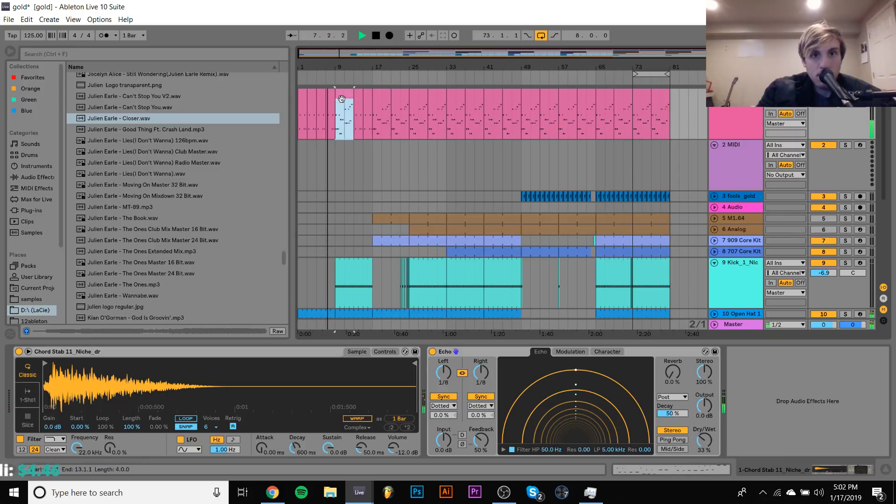
pyautogui.doubleClick(342, 99)
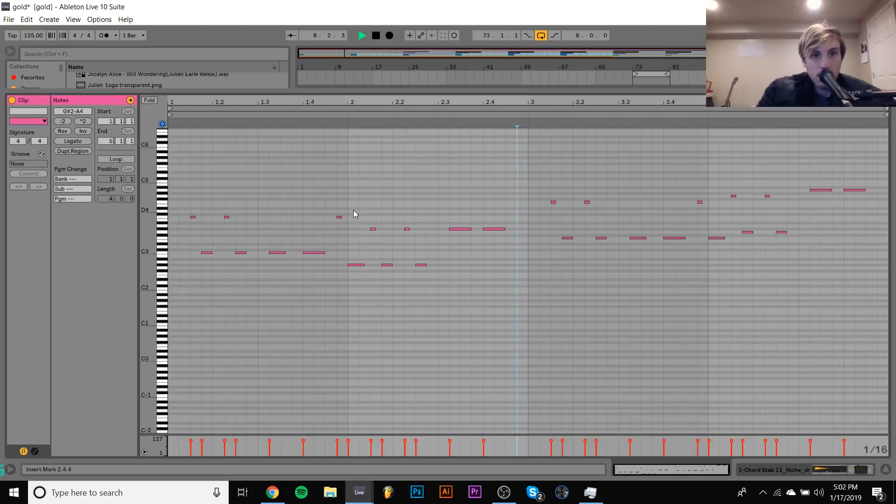
pyautogui.click(346, 232)
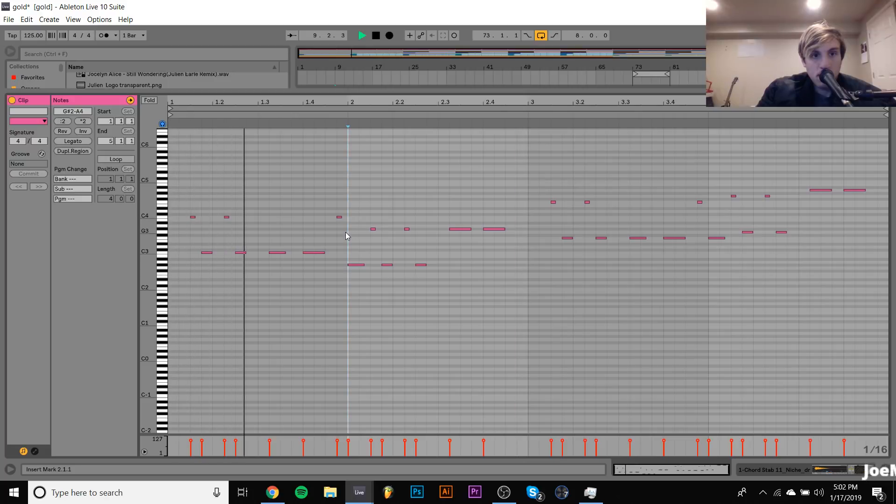
# Remove the clip's first C4 note, move the first C3 note one sixteenth earlier to 1.1.3 and audition the change
pyautogui.press('space')
pyautogui.click(189, 211)
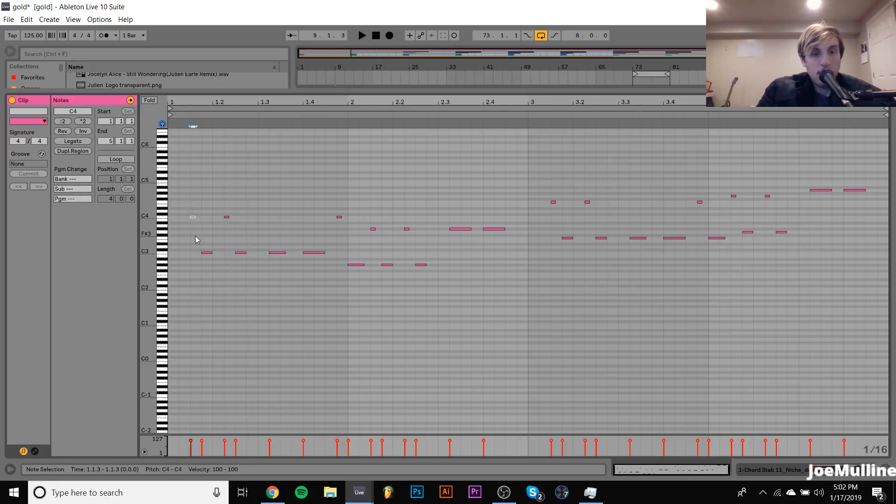
pyautogui.click(207, 252)
pyautogui.press('Left')
pyautogui.press('space')
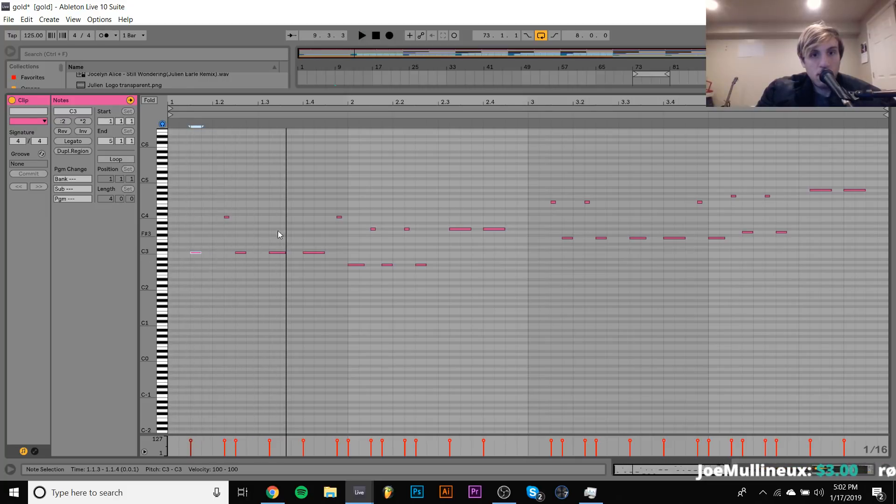
pyautogui.press('space')
pyautogui.press('space')
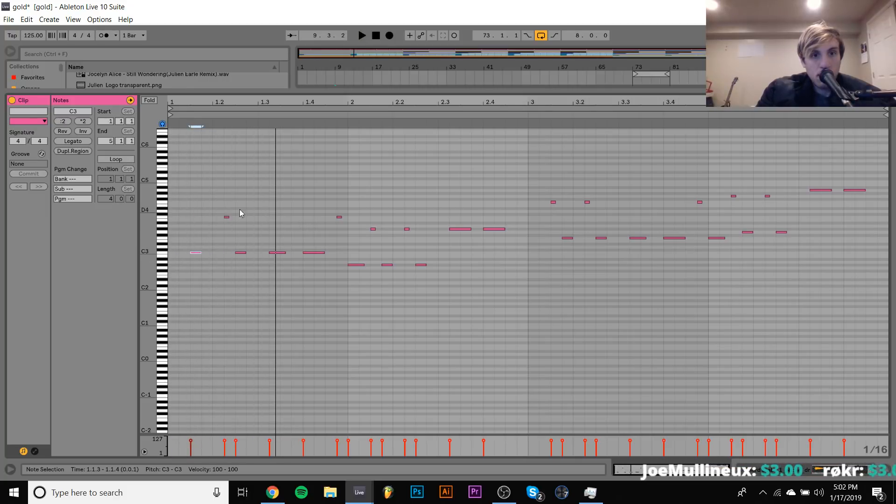
# Audition different positions for the C4 note at 1.2.2 and settle it at 1.1.4
pyautogui.click(227, 218)
pyautogui.press('Right')
pyautogui.press('Right')
pyautogui.press('Right')
pyautogui.press('space')
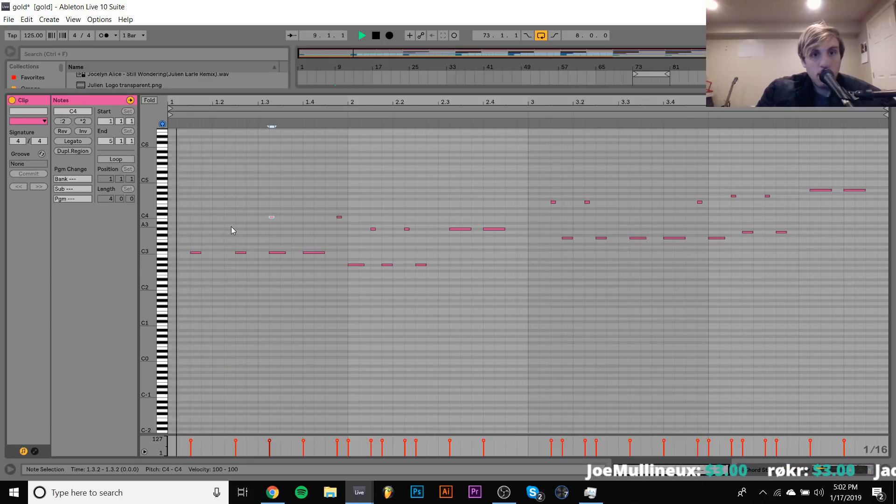
pyautogui.press('space')
pyautogui.press('Left')
pyautogui.press('Left')
pyautogui.press('Left')
pyautogui.press('Left')
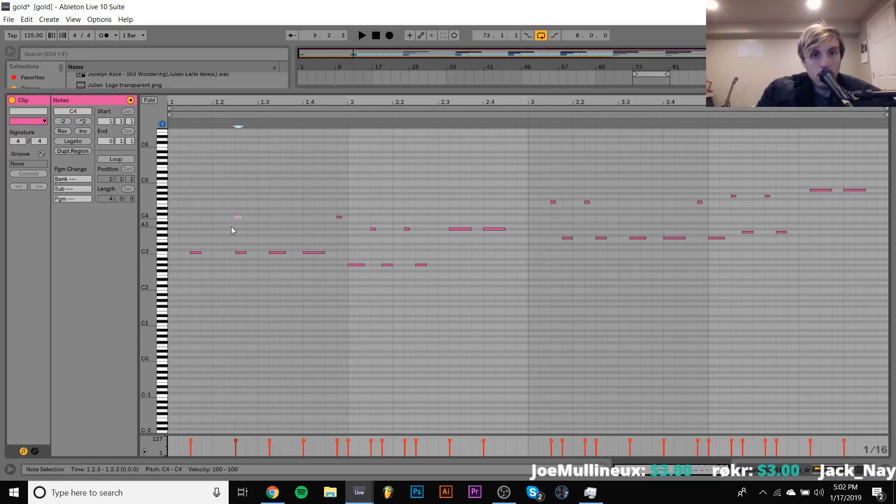
pyautogui.press('space')
pyautogui.press('Left')
pyautogui.press('space')
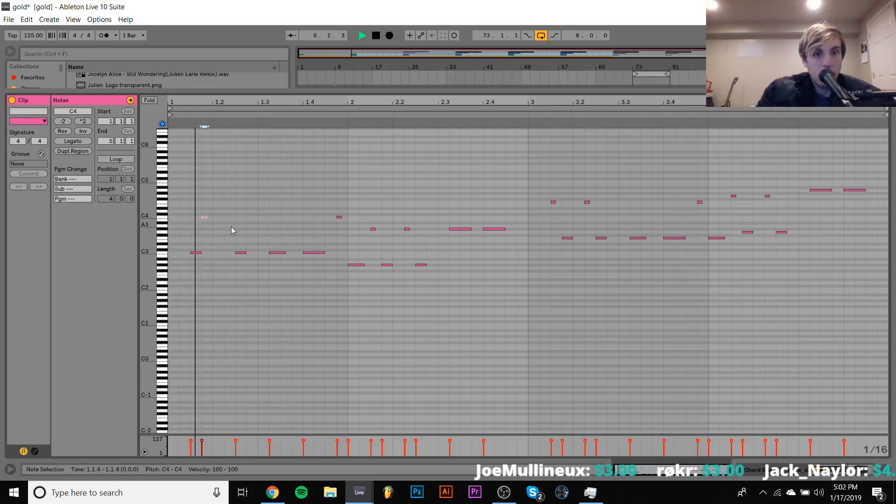
# Place a copy of the C4 note at 1.2.2, raise it an octave to C5 and audition the pattern
pyautogui.press('space')
pyautogui.press('space')
pyautogui.press('space')
pyautogui.press('Right')
pyautogui.press('Right')
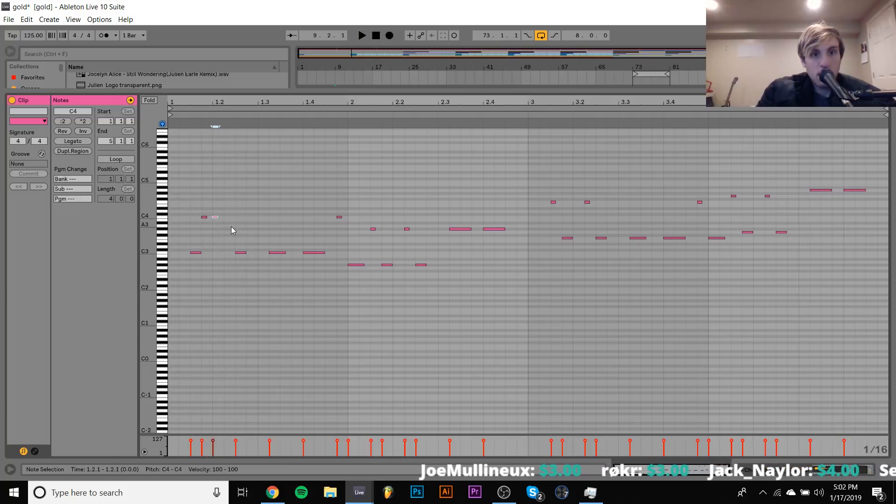
pyautogui.press('space')
pyautogui.hotkey('shift', 'Up')
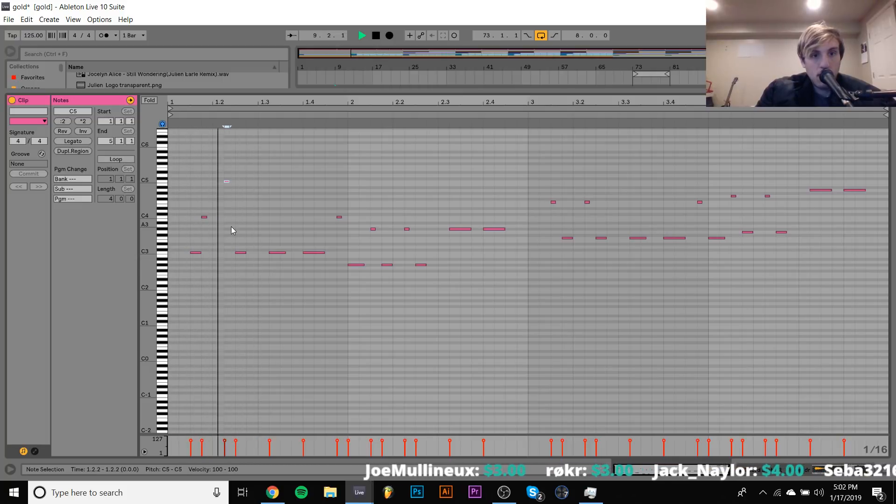
pyautogui.press('space')
pyautogui.press('space')
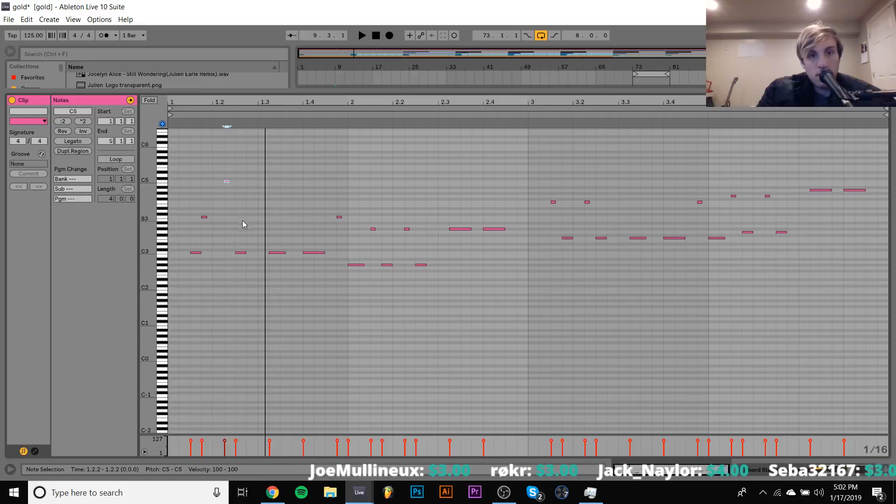
# Raise the C3 note at 1.2.3 an octave to C4 and audition the pattern
pyautogui.moveTo(243, 220); pyautogui.dragTo(246, 335)
pyautogui.hotkey('shift', 'Up')
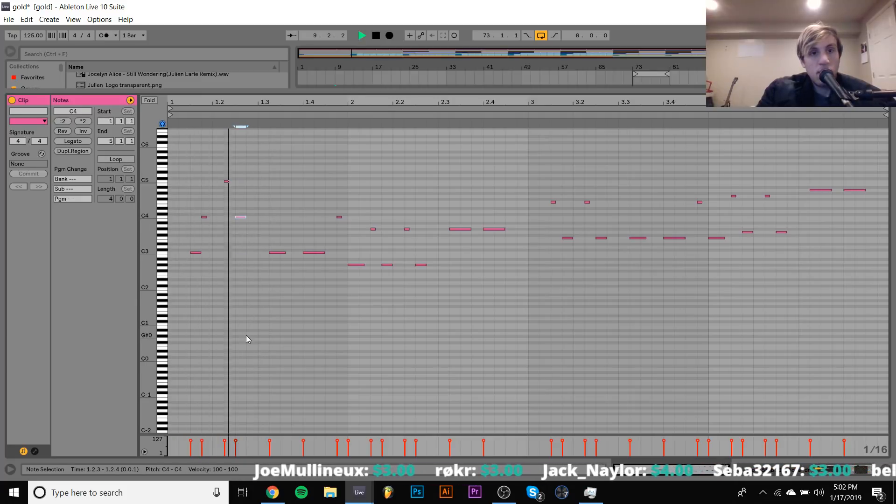
pyautogui.press('space')
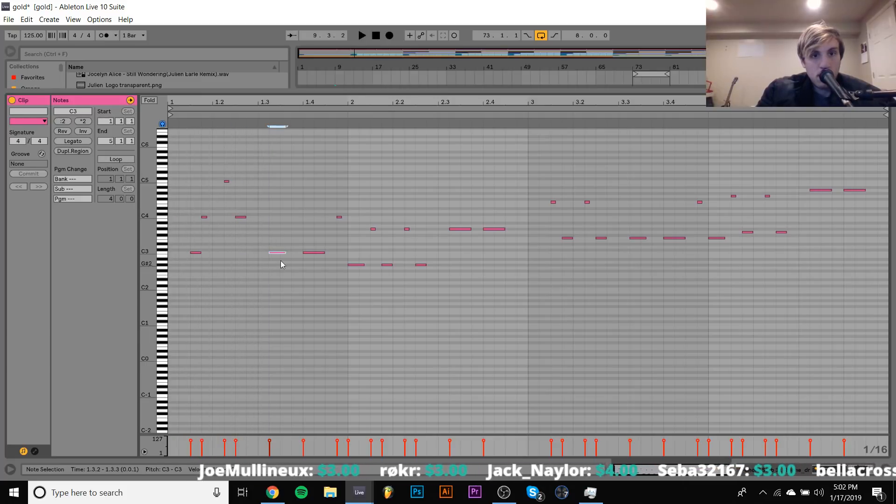
# Replace the clip's notes from bar 2 onward with a copy of the first-bar pattern starting at 2.1.3, and audition it
pyautogui.click(310, 252)
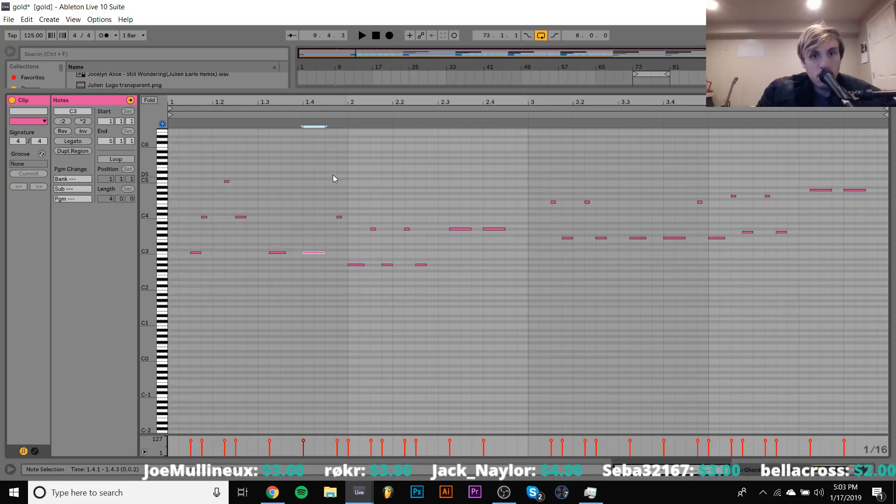
pyautogui.moveTo(336, 187); pyautogui.dragTo(343, 243)
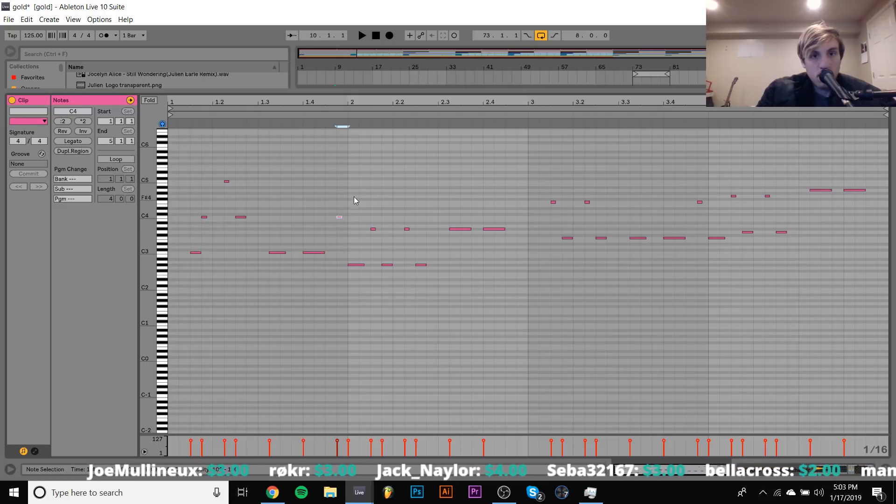
pyautogui.moveTo(354, 180); pyautogui.dragTo(895, 438)
pyautogui.press('Delete')
pyautogui.hotkey('ctrl', 'a')
pyautogui.hotkey('ctrl', 'd')
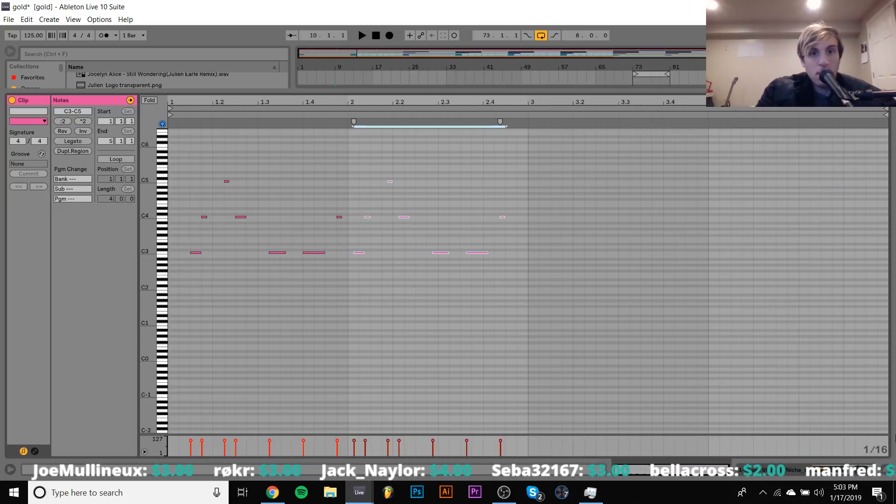
pyautogui.press('space')
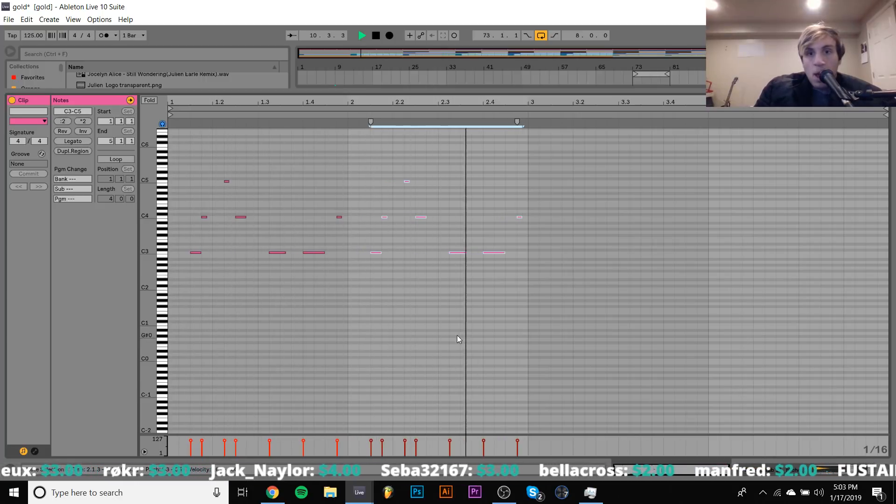
pyautogui.press('space')
# Leave the note editor, play the arrangement from bar 17 and select the Chord Stab clip there
pyautogui.click(823, 471)
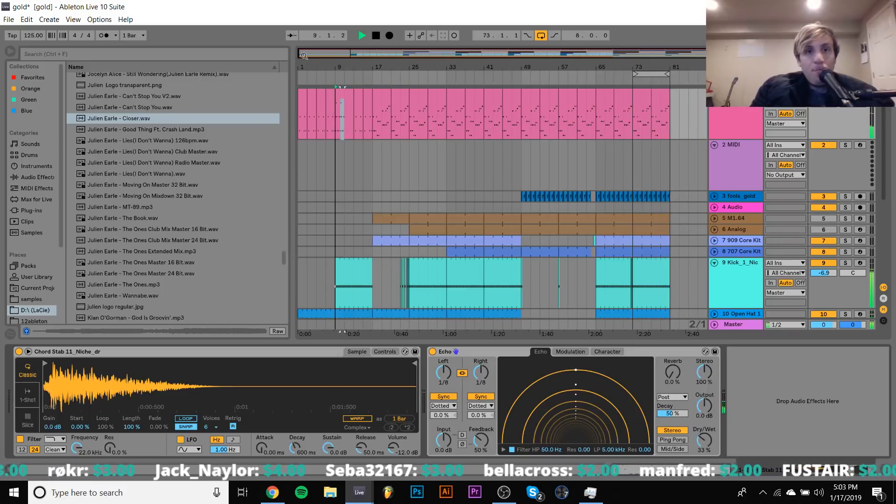
pyautogui.press('space')
pyautogui.click(373, 172)
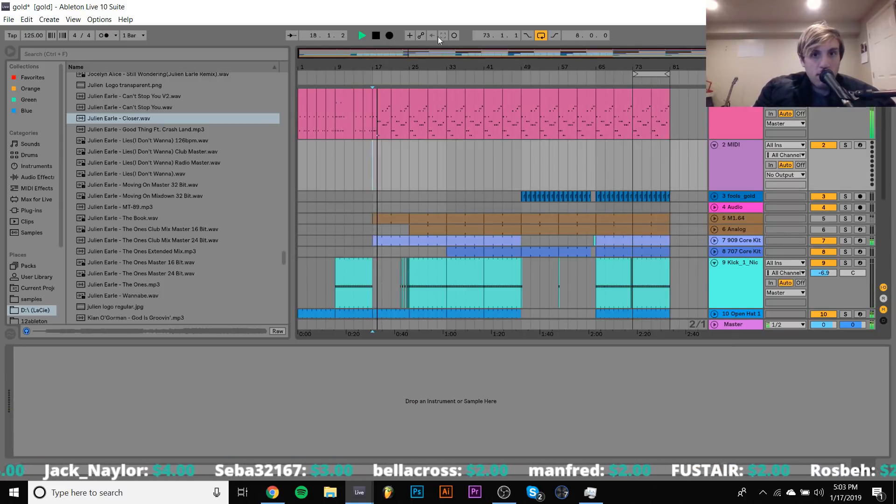
pyautogui.click(385, 92)
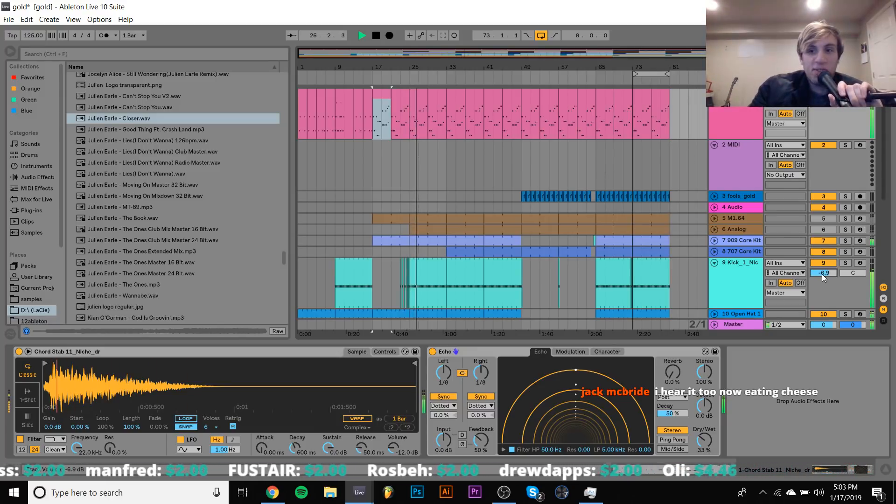
# Set the kick track's volume to -7.3 dB during playback and show its devices
pyautogui.moveTo(822, 274); pyautogui.dragTo(822, 278)
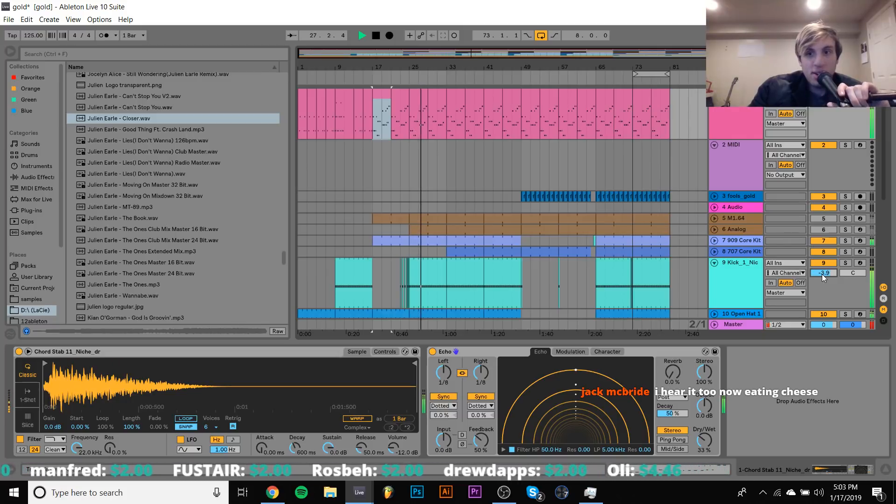
pyautogui.moveTo(813, 276); pyautogui.dragTo(828, 275)
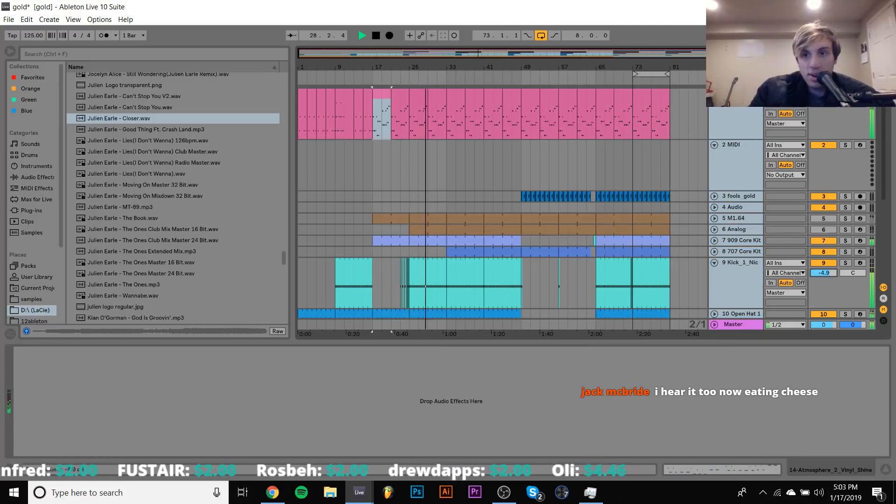
pyautogui.press('Tab')
pyautogui.press('Tab')
pyautogui.click(738, 265)
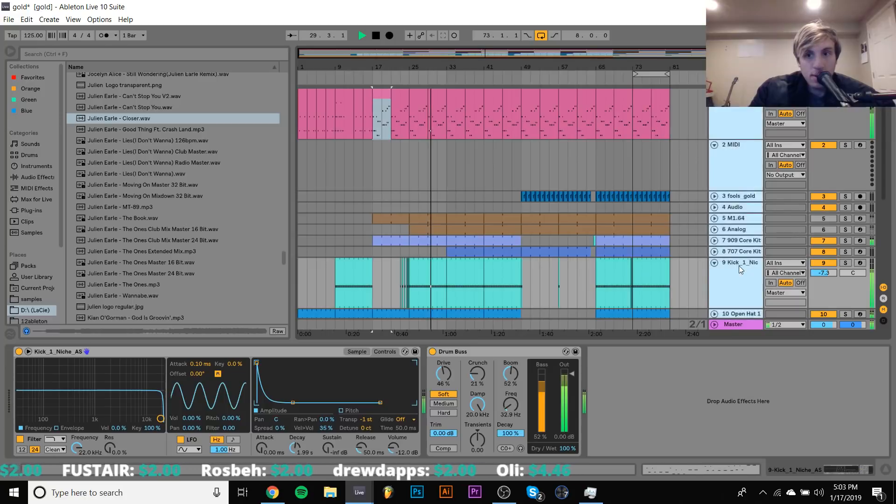
# Unfold the 707 Core Kit track, nudge its volume and fold the track again
pyautogui.click(738, 150)
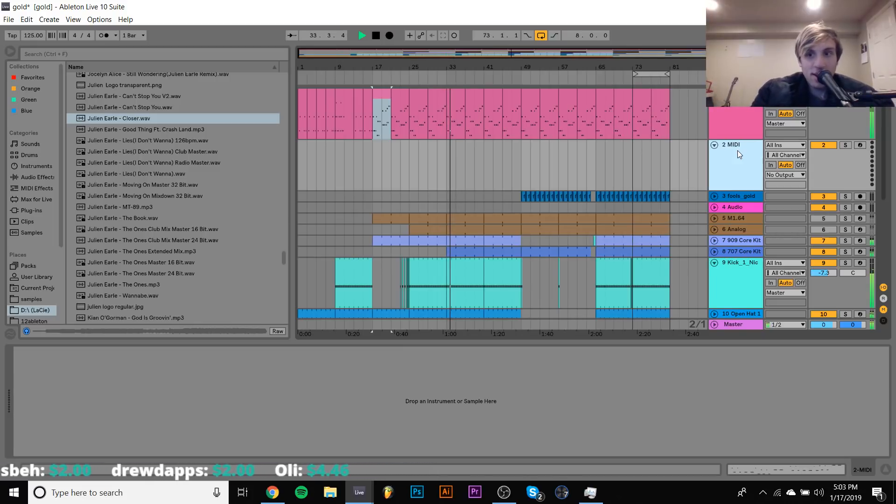
pyautogui.click(714, 251)
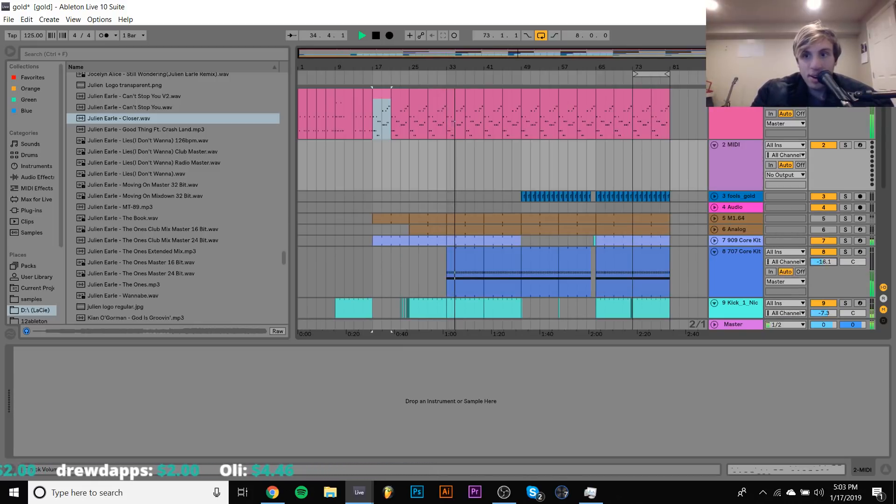
pyautogui.moveTo(825, 262); pyautogui.dragTo(828, 260)
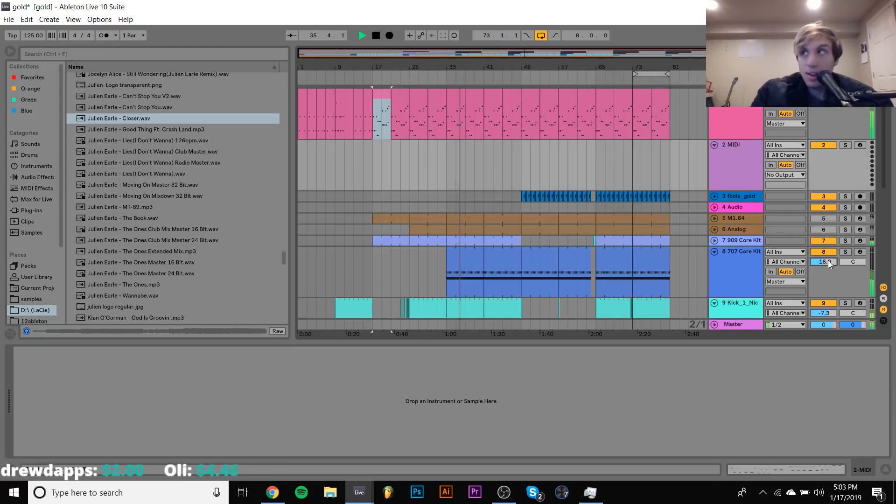
pyautogui.click(714, 251)
# Add a Saturator after the EQ Eight on the Master track and set its Base to 1.57
pyautogui.click(732, 323)
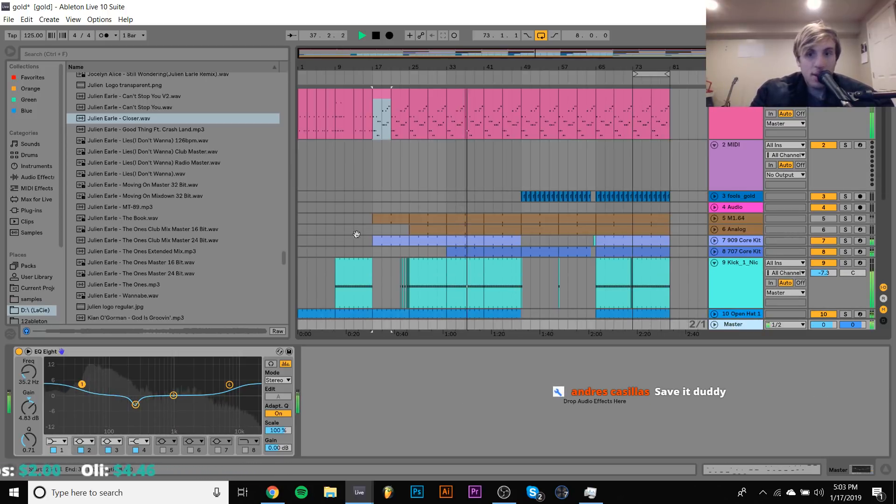
pyautogui.click(35, 178)
pyautogui.scroll(-3, 126, 226)
pyautogui.moveTo(103, 304); pyautogui.dragTo(321, 378)
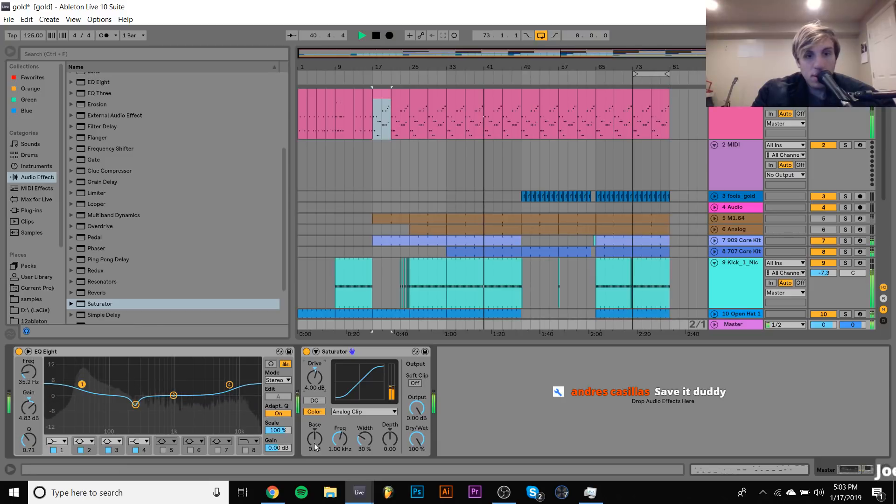
pyautogui.moveTo(314, 443); pyautogui.dragTo(314, 427)
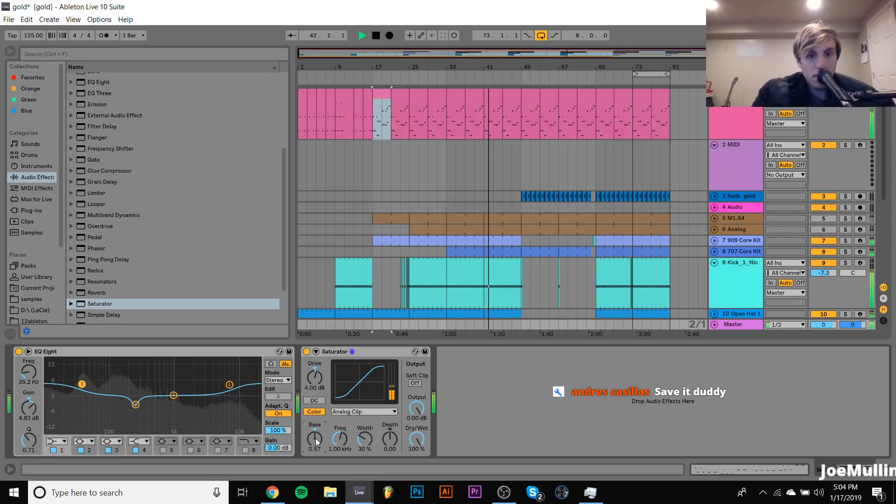
# Lower the Master track's volume to -3.6 dB
pyautogui.click(827, 325)
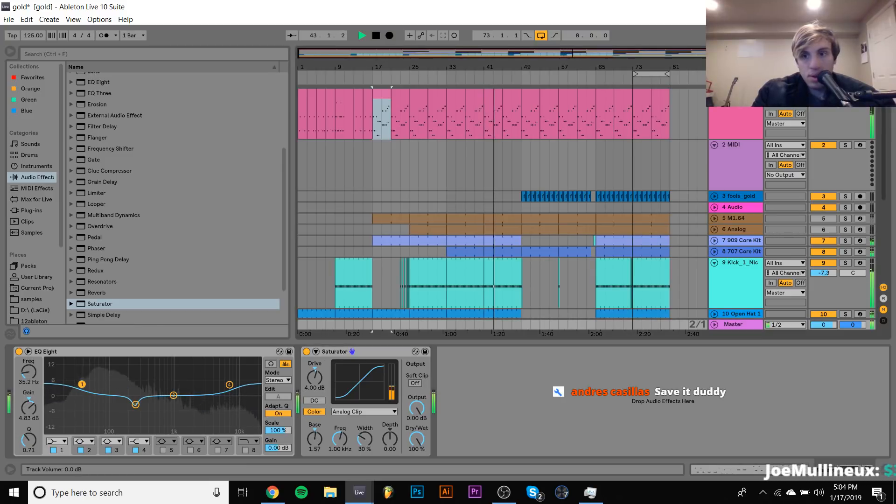
pyautogui.press('Tab')
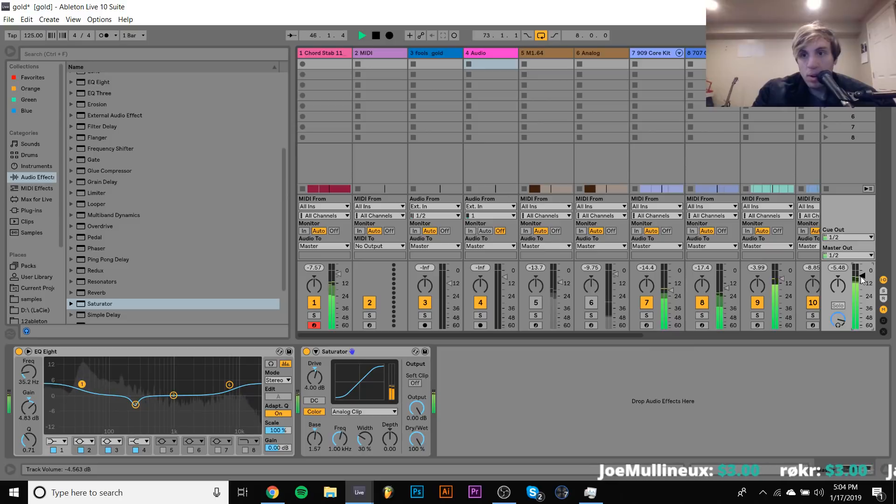
pyautogui.press('Tab')
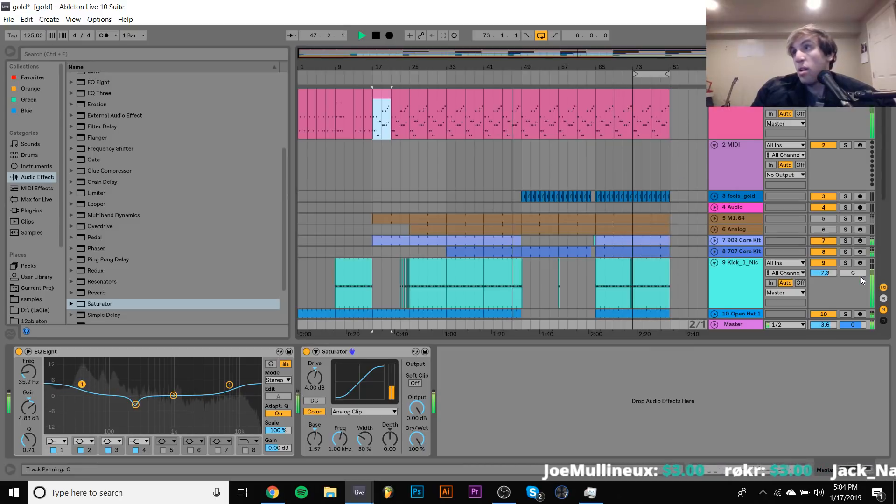
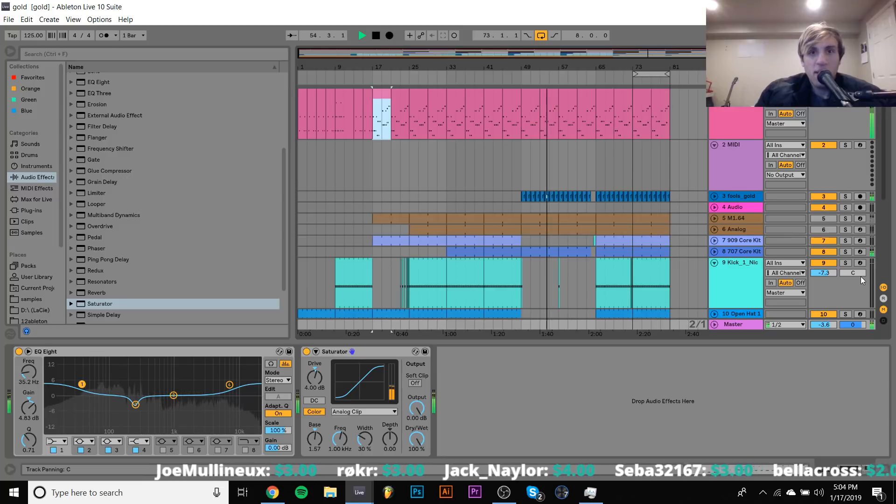
# Delete the Chord Stab clips from bar 49 to bar 57 and play the transition from bar 47
pyautogui.click(550, 96)
pyautogui.press('space')
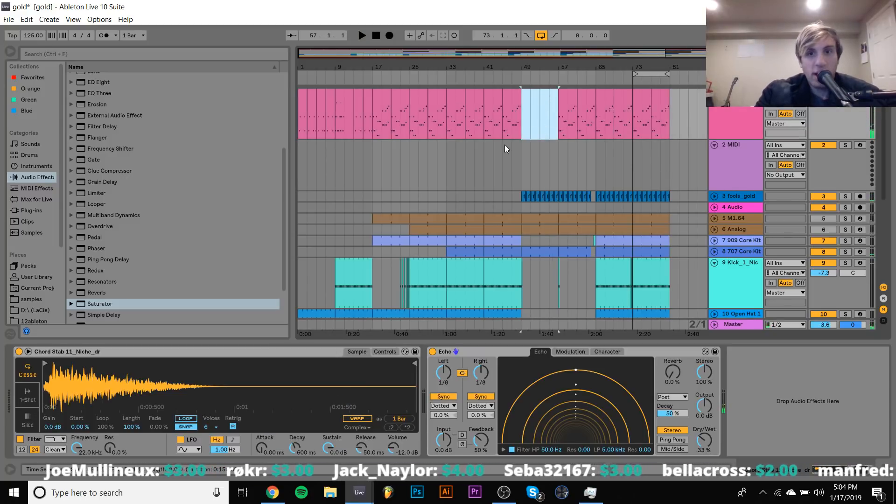
pyautogui.press('Delete')
pyautogui.click(513, 154)
pyautogui.press('space')
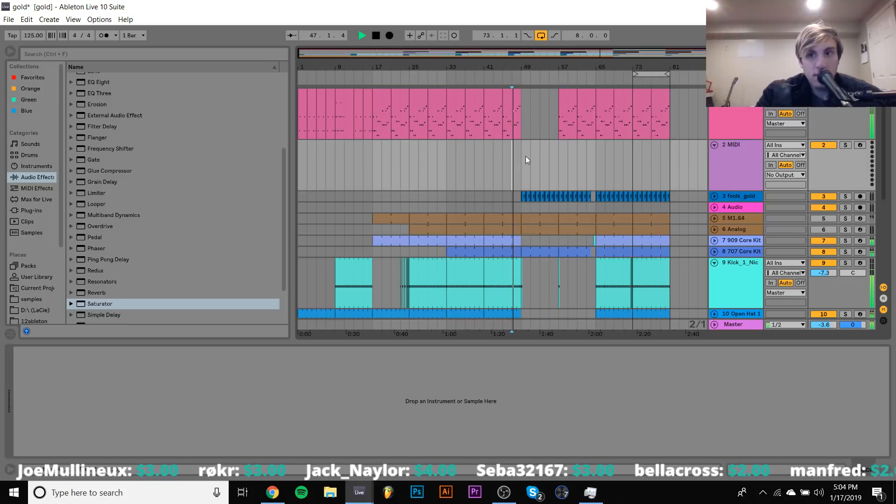
# Load the M1.64 plug-in onto the empty MIDI track 2 and dismiss the jBridge error
pyautogui.click(28, 215)
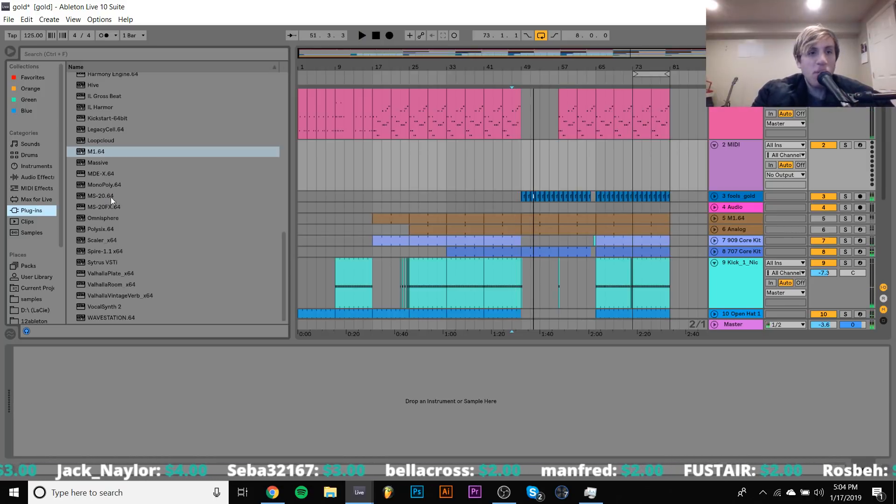
pyautogui.doubleClick(96, 152)
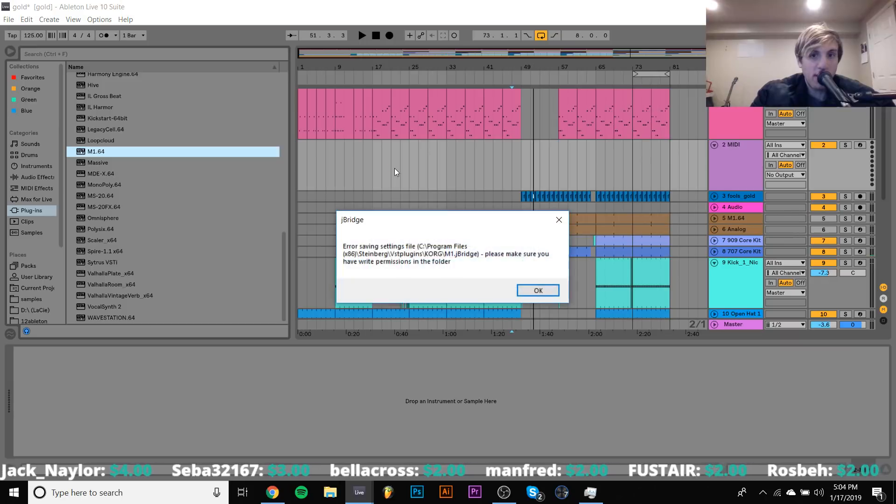
pyautogui.press('Return')
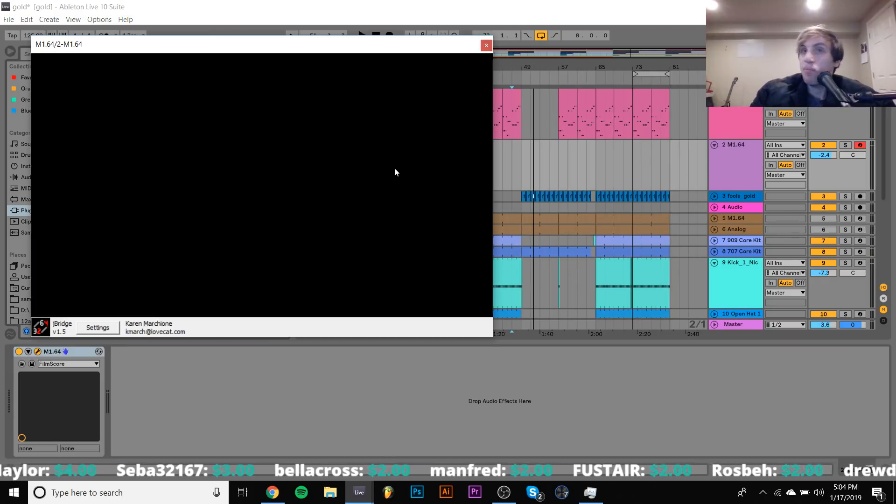
# Try the Vector Pad combi from the M1 browser's Synth Pad category, then close the plug-in window
pyautogui.click(261, 78)
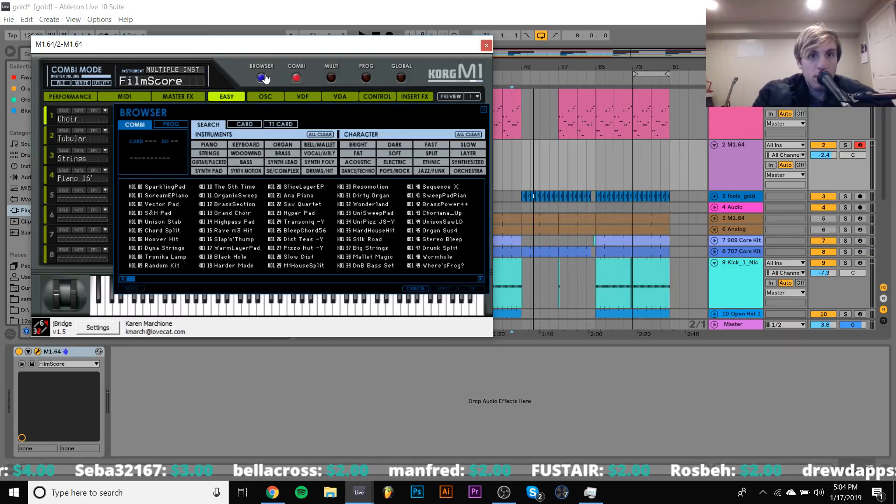
pyautogui.click(281, 144)
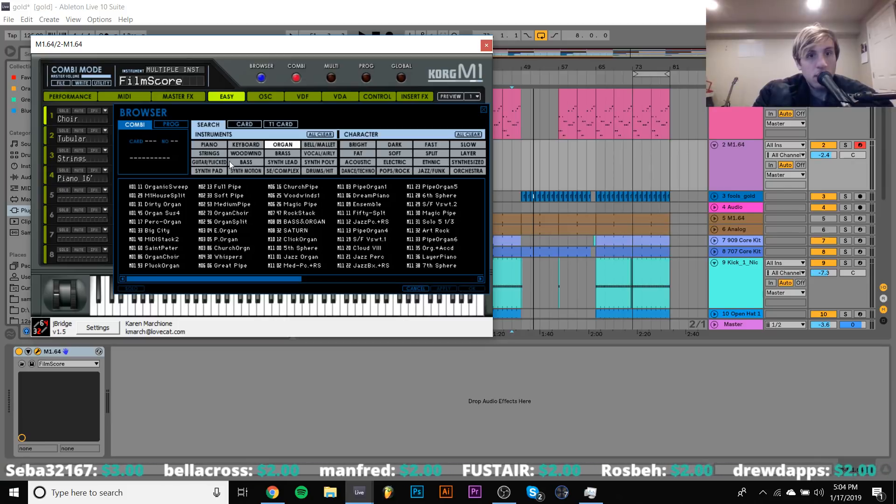
pyautogui.click(209, 171)
pyautogui.click(154, 195)
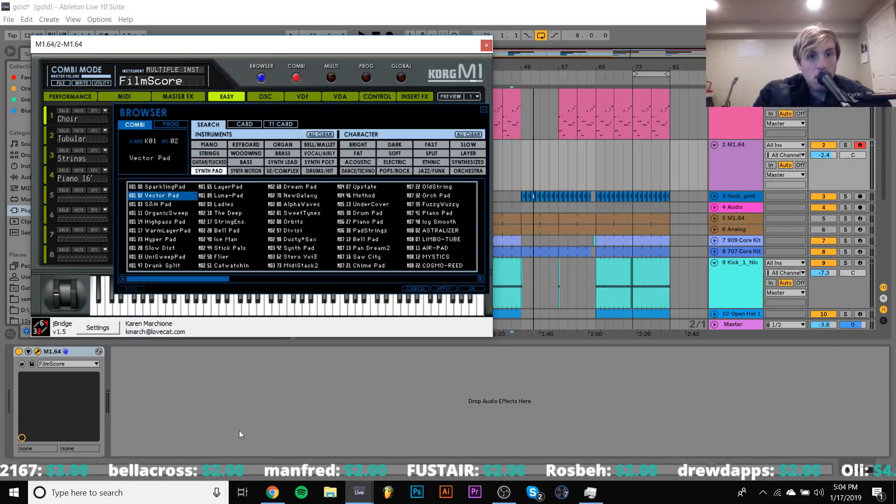
pyautogui.click(486, 45)
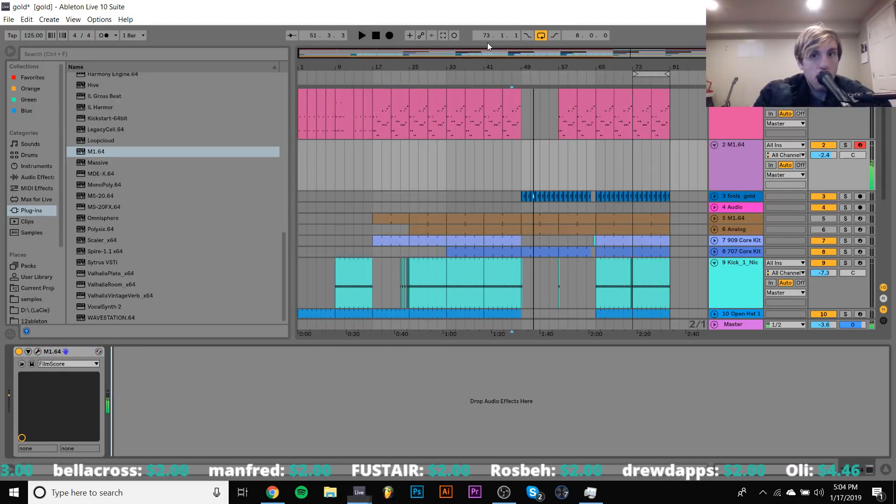
# Create a MIDI clip from bar 49 to 57 on the M1.64 track containing C3, D#3 and G3 notes extended with Legato
pyautogui.moveTo(521, 165); pyautogui.dragTo(559, 162)
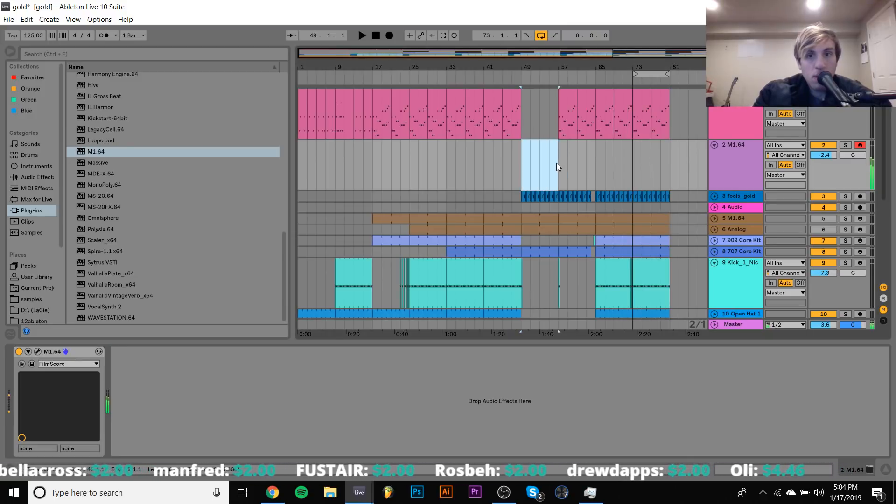
pyautogui.hotkey('ctrl', 'shift', 'm')
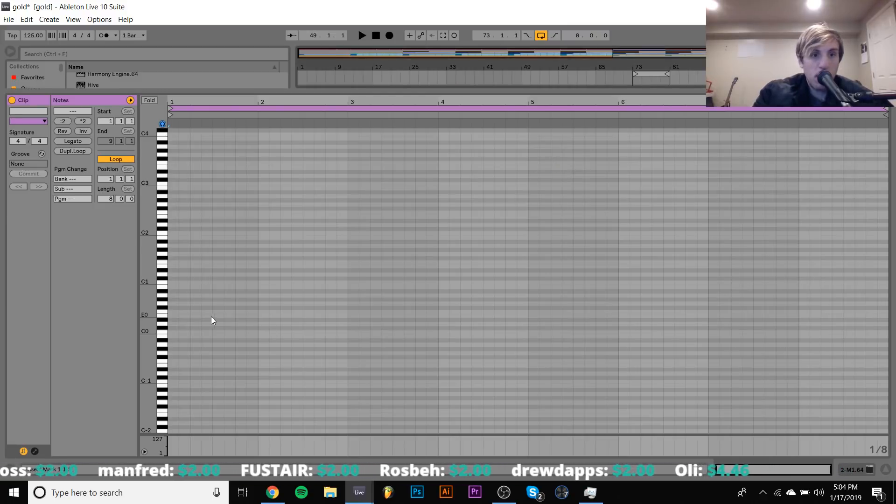
pyautogui.doubleClick(174, 184)
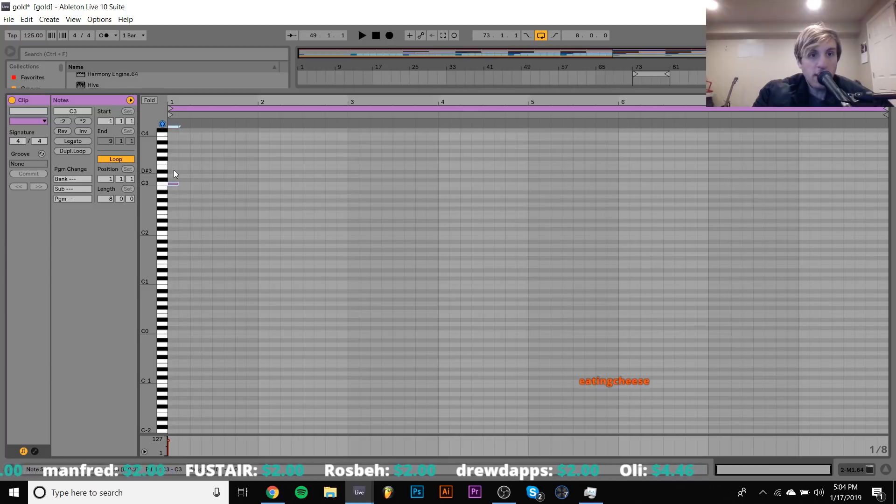
pyautogui.doubleClick(174, 172)
pyautogui.doubleClick(173, 155)
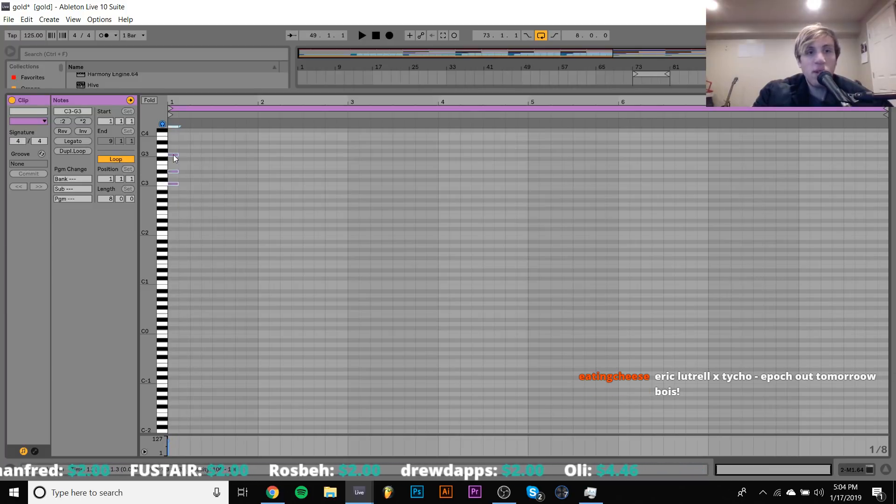
pyautogui.click(71, 142)
# Reopen the M1.64 plug-in's browser and audition the Highpass Pad, OrganicSweep, Method and Dream Pad combis from the Synth Pad category
pyautogui.hotkey('shift', 'Tab')
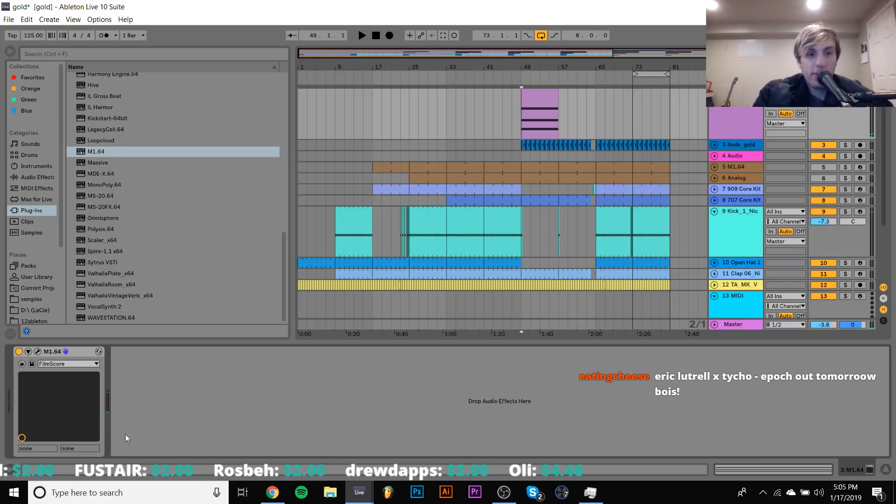
pyautogui.click(37, 351)
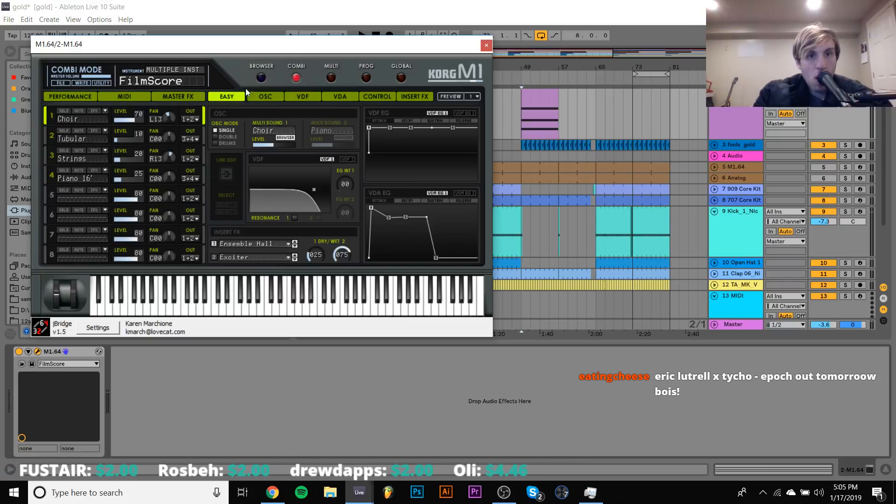
pyautogui.click(262, 78)
pyautogui.click(160, 222)
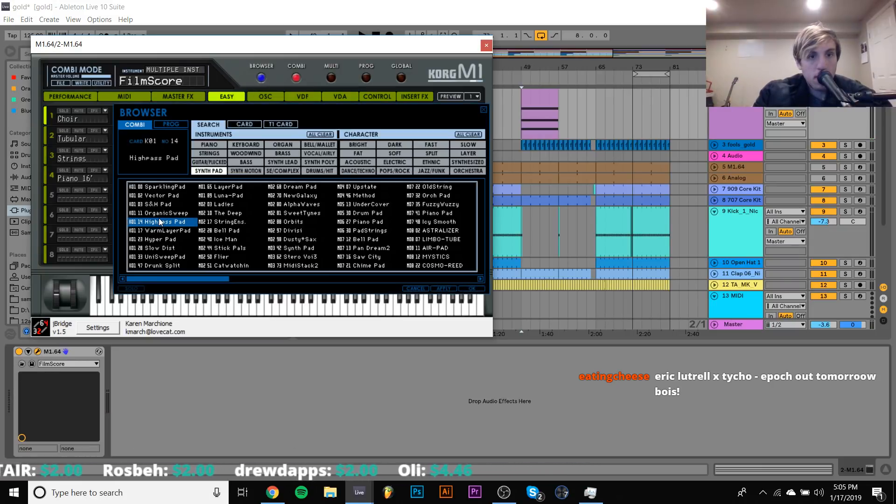
pyautogui.click(161, 214)
pyautogui.click(189, 362)
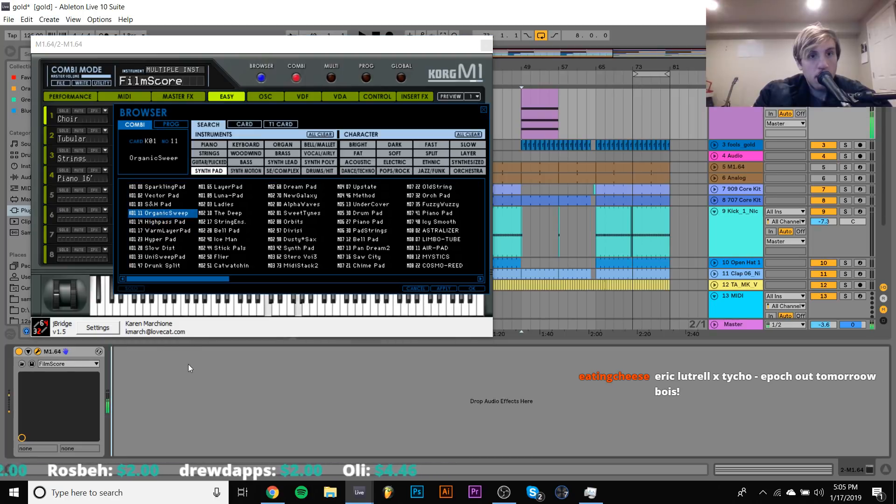
pyautogui.click(365, 195)
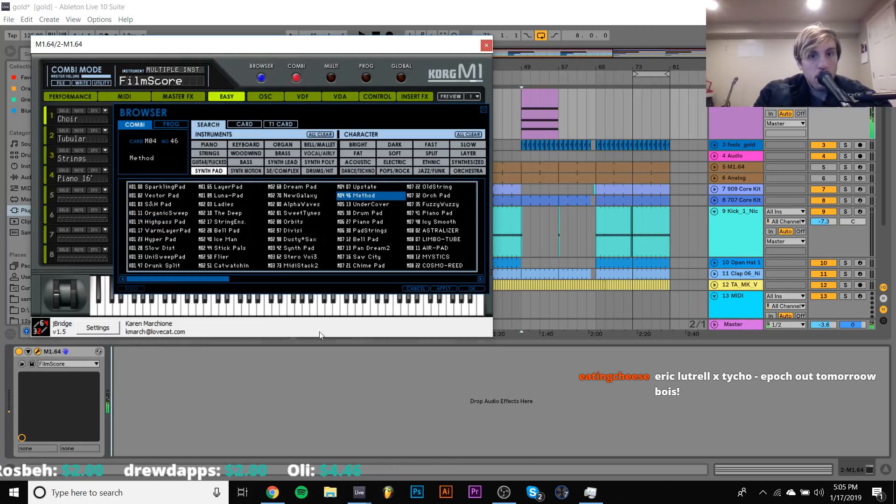
pyautogui.click(299, 187)
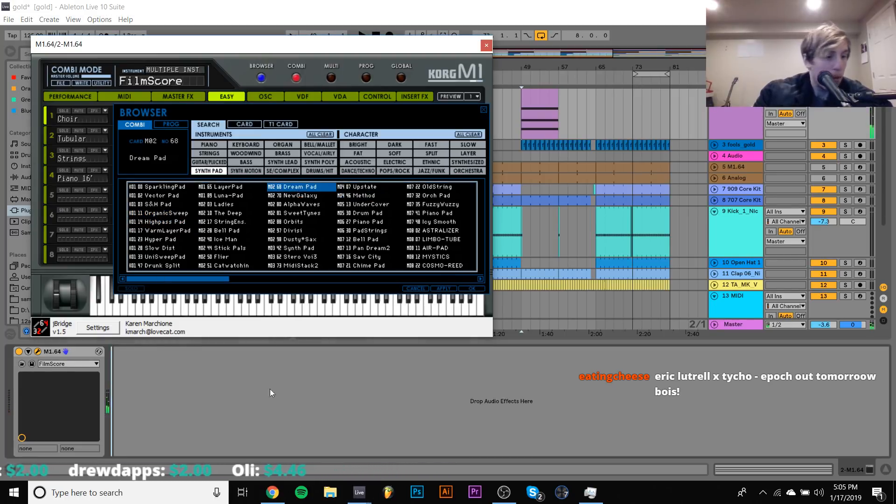
pyautogui.click(257, 441)
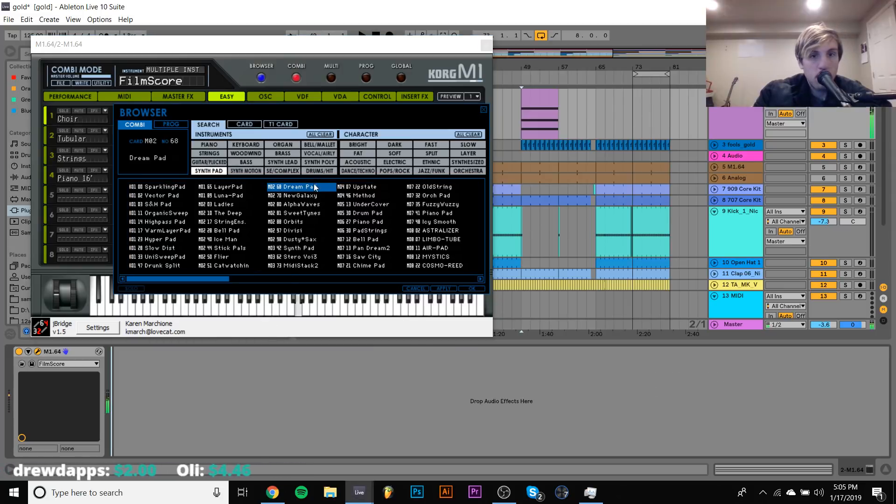
# Audition the NewGalaxy, AlphaWaves, SweetTynes, Orbits, Divisi and PadStrings combis in the M1 browser
pyautogui.click(298, 196)
pyautogui.click(265, 380)
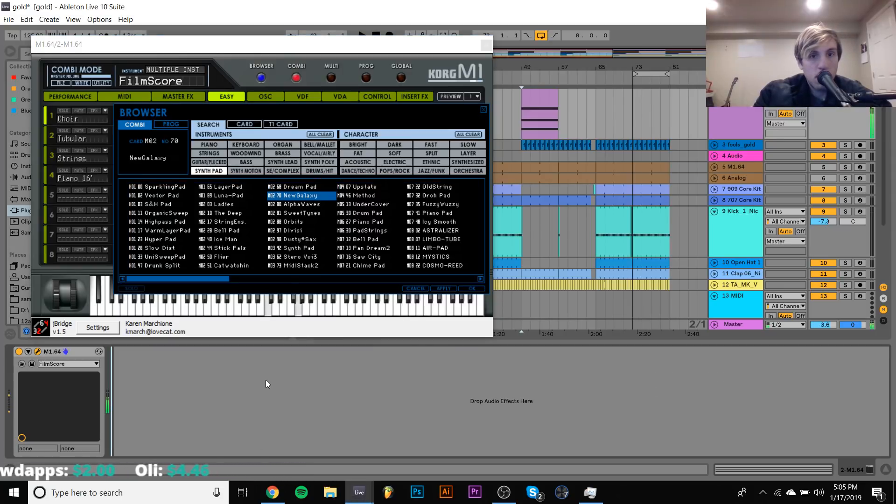
pyautogui.click(303, 205)
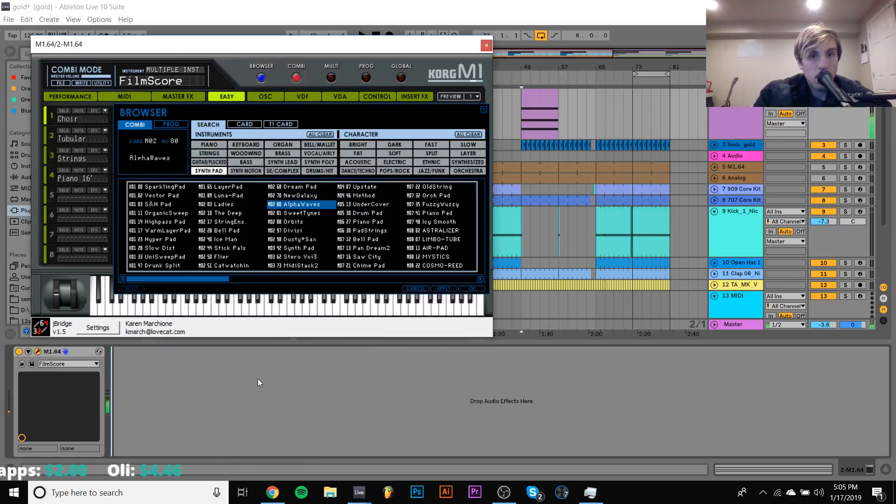
pyautogui.click(301, 215)
pyautogui.click(263, 407)
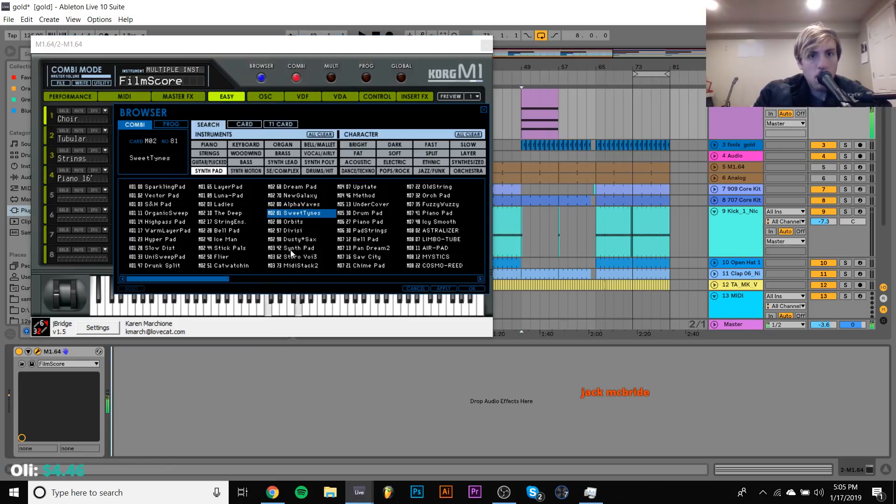
pyautogui.click(294, 223)
pyautogui.click(265, 381)
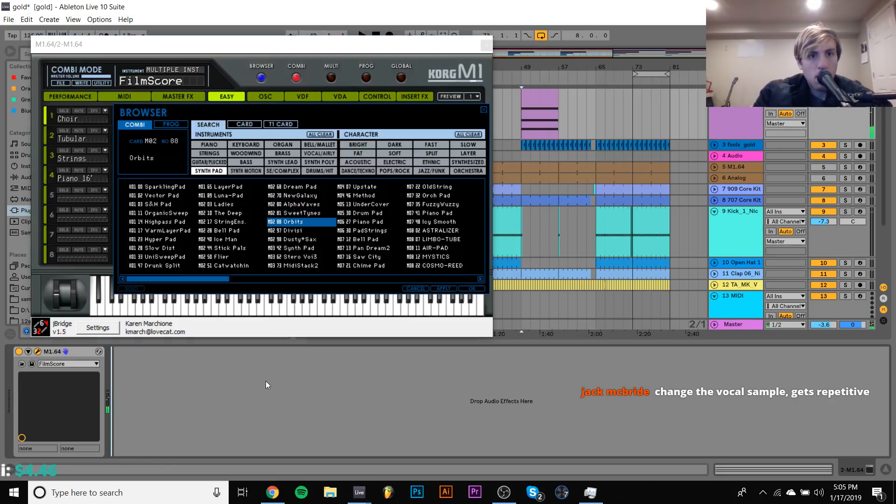
pyautogui.click(293, 230)
pyautogui.click(289, 362)
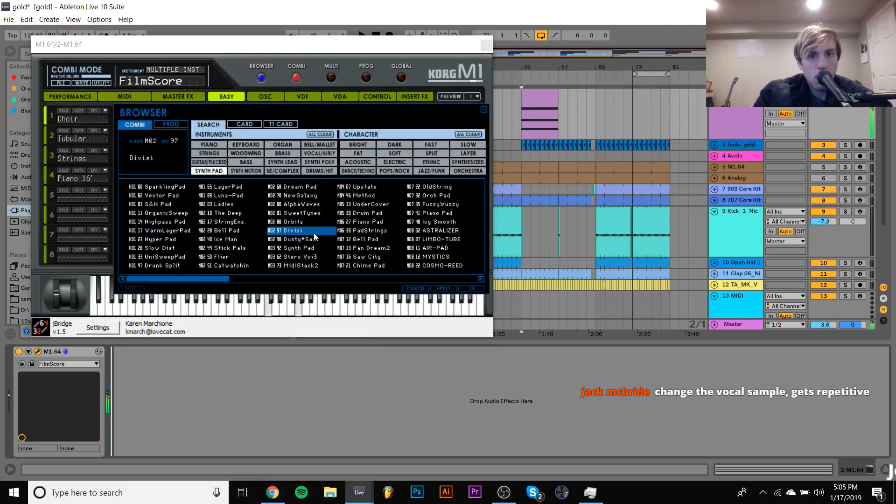
pyautogui.click(358, 231)
pyautogui.click(329, 369)
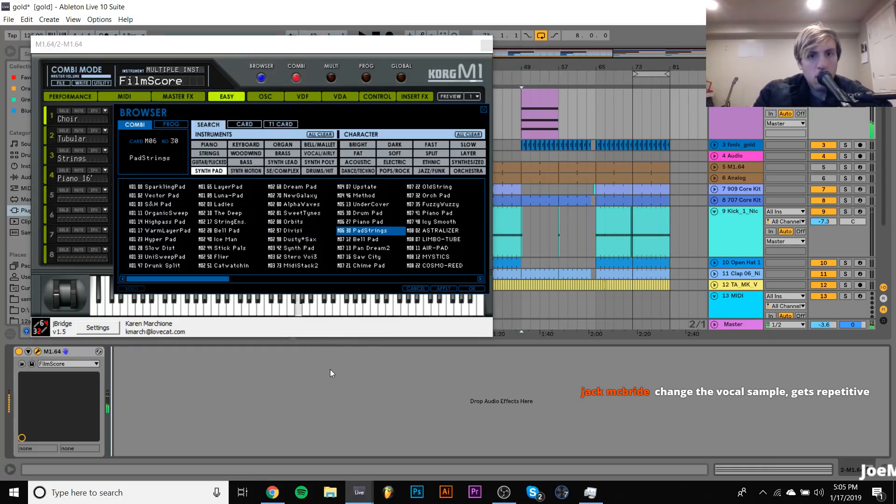
# Audition the Icy Smooth combi, load it into the M1 and close the plug-in window
pyautogui.click(430, 223)
pyautogui.click(374, 362)
pyautogui.doubleClick(440, 221)
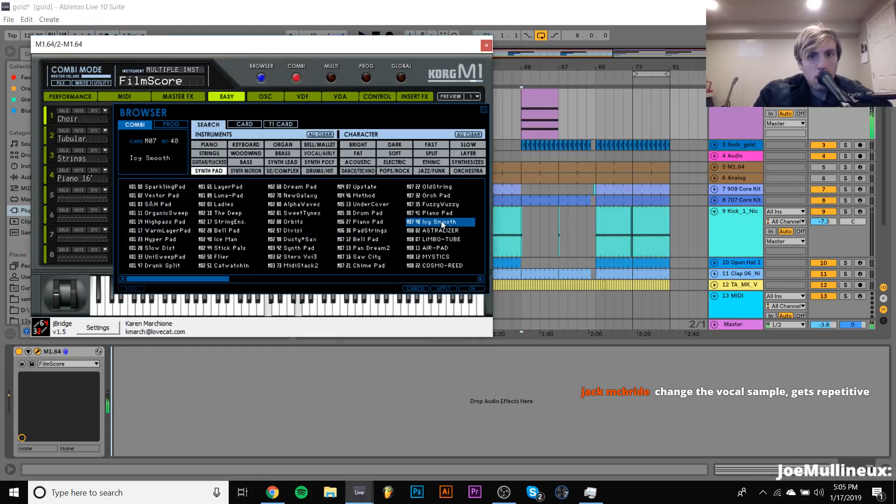
pyautogui.click(487, 45)
# Play the arrangement from bar 47 to hear the new pad clip on the M1.64 track in context
pyautogui.click(513, 107)
pyautogui.press('space')
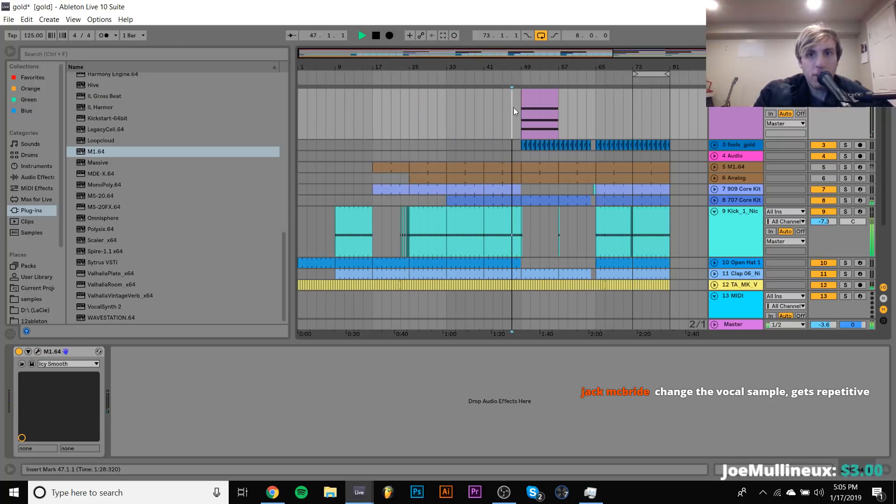
pyautogui.scroll(2, 513, 108)
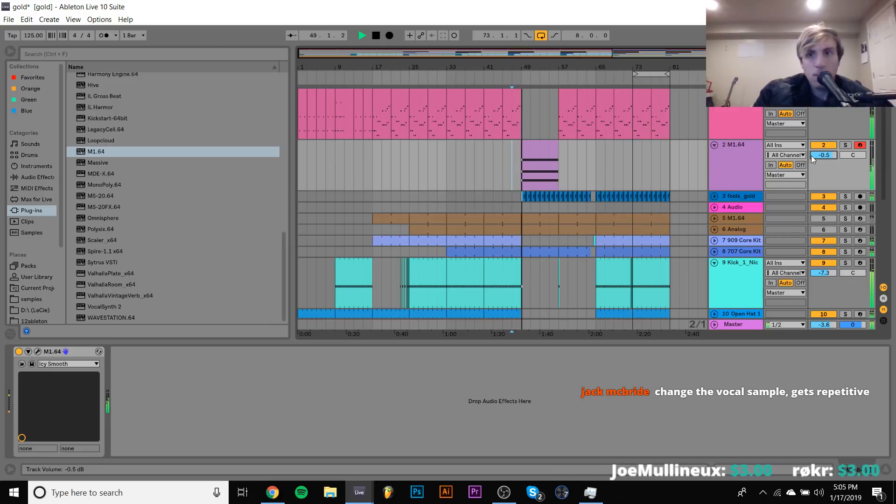
pyautogui.click(535, 144)
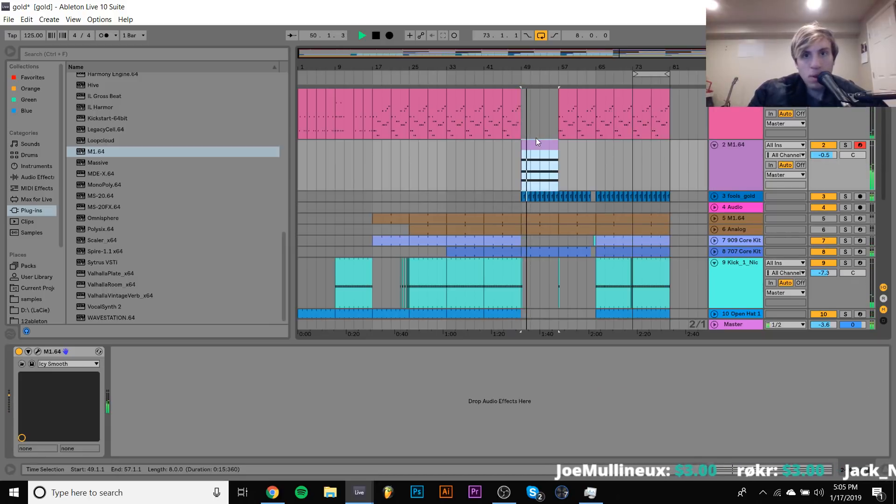
# Try filling bars 49 to 57 with duplicates of the preceding Chord Stab clip, then remove those copies
pyautogui.click(513, 98)
pyautogui.hotkey('ctrl', 'd')
pyautogui.hotkey('ctrl', 'd')
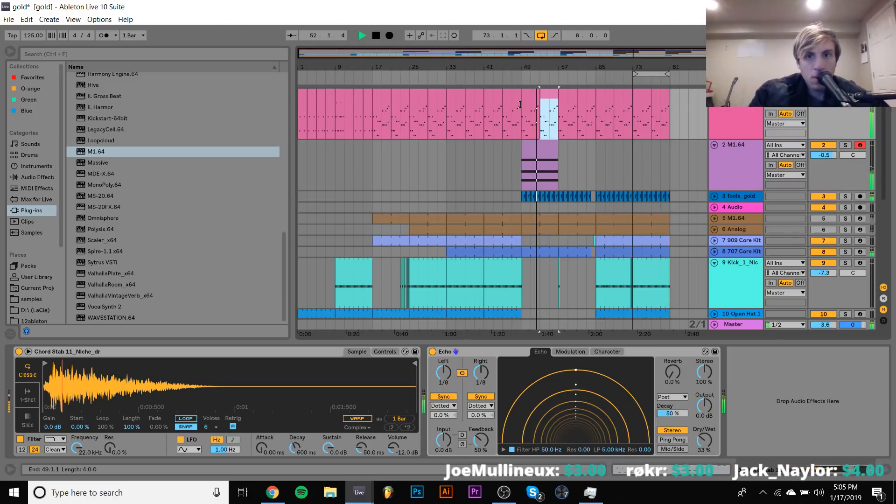
pyautogui.click(540, 143)
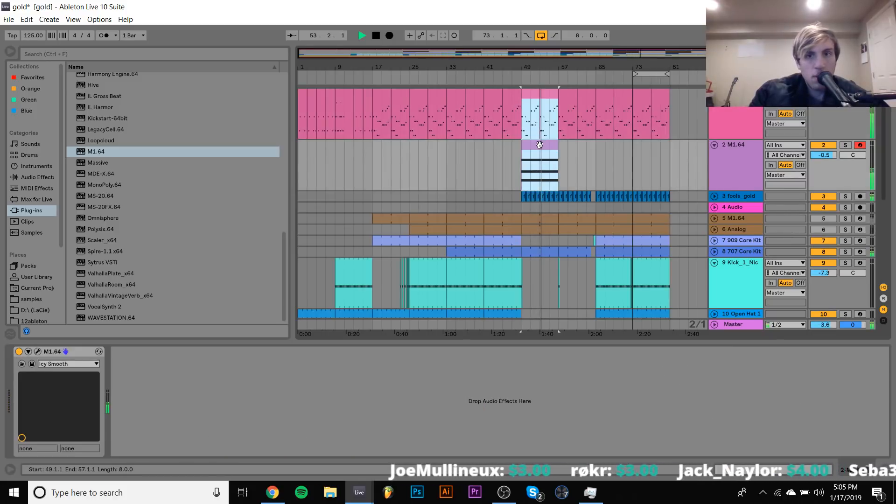
pyautogui.click(537, 125)
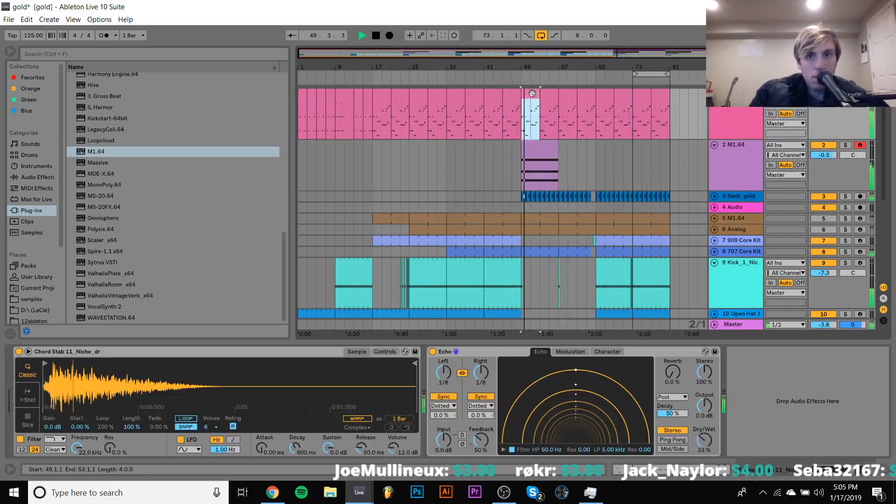
pyautogui.click(545, 94)
pyautogui.press('Delete')
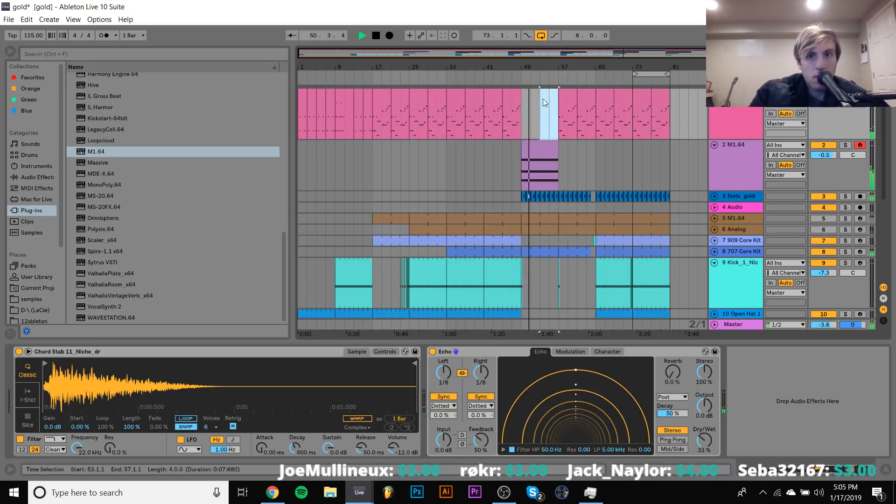
# Restart playback from bar 45 to hear the lead-in to the pad breakdown
pyautogui.press('space')
pyautogui.click(500, 163)
pyautogui.press('space')
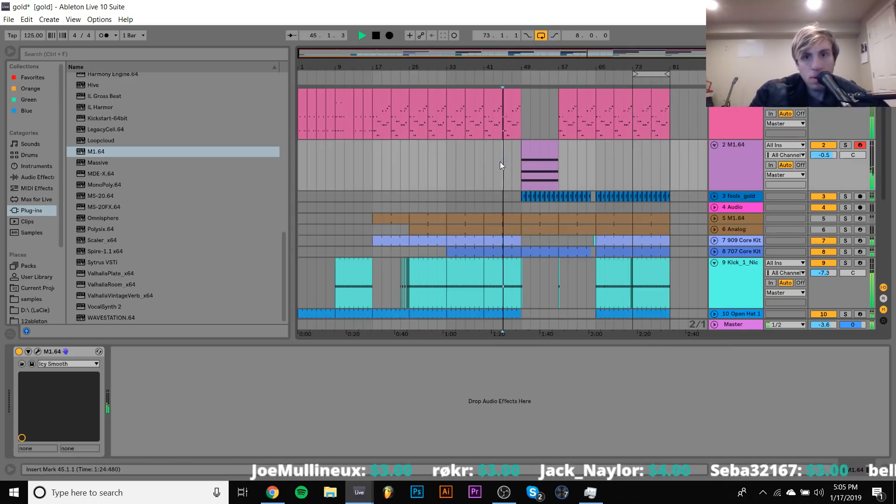
# Add an Auto Filter audio effect after EQ Eight on the fools_gold track
pyautogui.click(517, 197)
pyautogui.scroll(15, 107, 152)
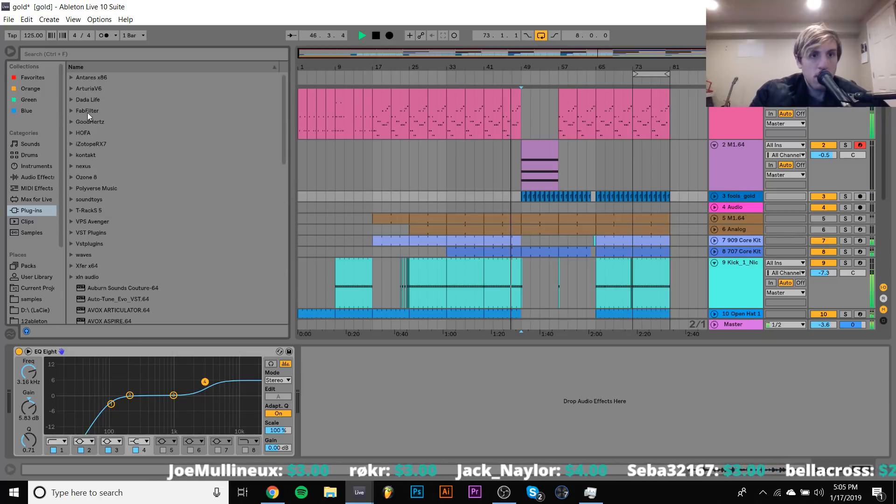
pyautogui.click(33, 176)
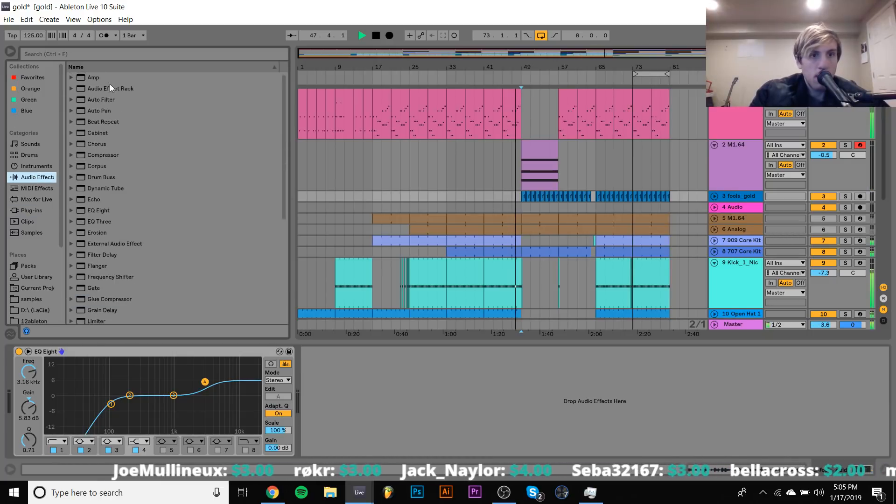
pyautogui.click(105, 99)
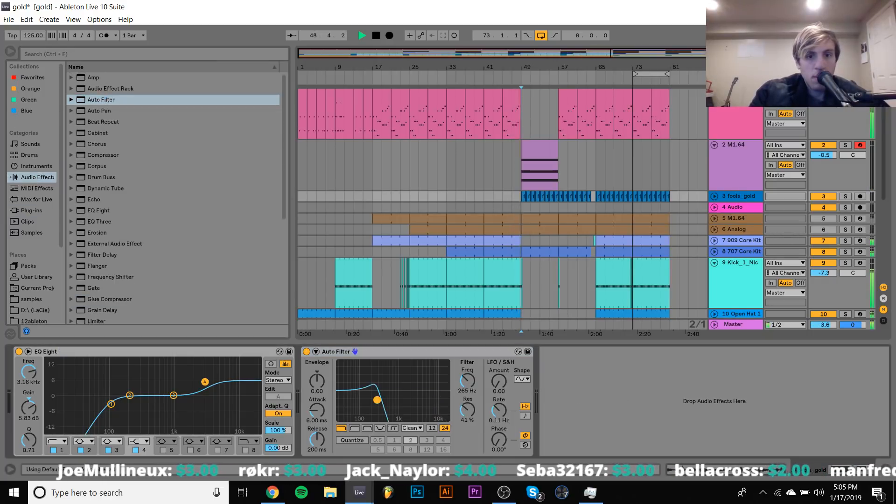
# Automate the Auto Filter frequency on the fools_gold track, rising from 238 Hz at bar 49 to 19.9 kHz at bar 57
pyautogui.rightClick(470, 382)
pyautogui.click(491, 388)
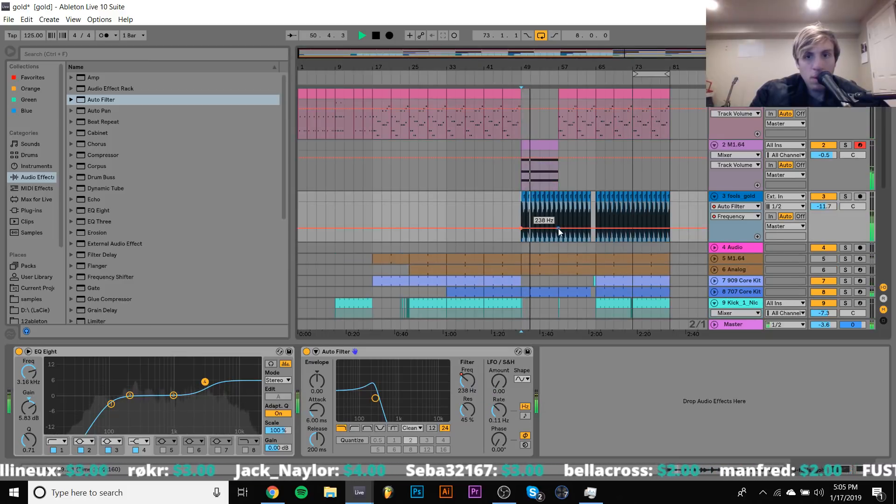
pyautogui.moveTo(559, 228); pyautogui.dragTo(559, 202)
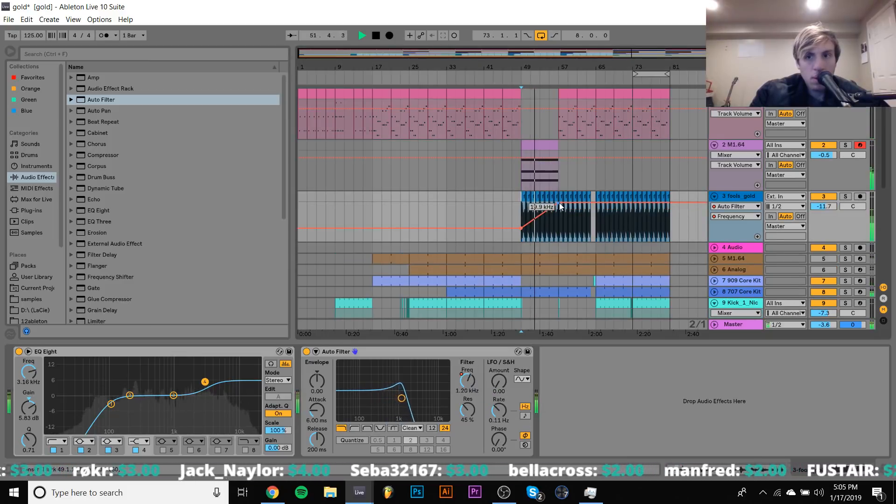
pyautogui.click(547, 143)
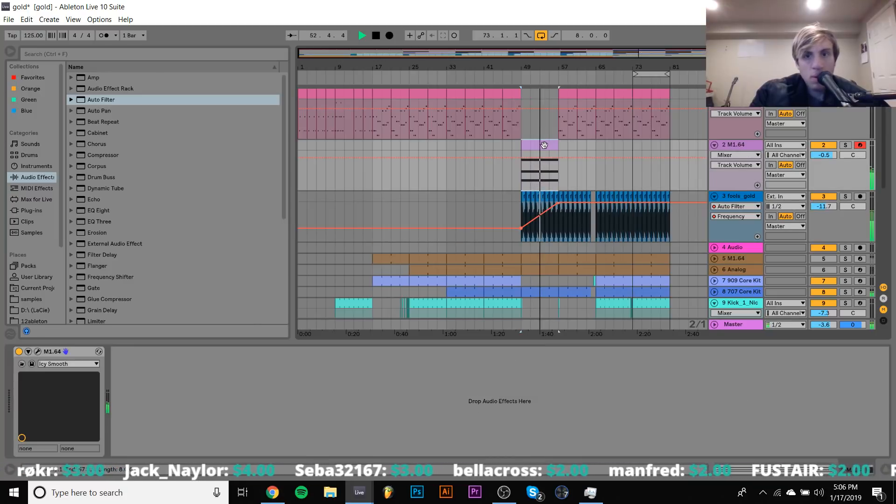
pyautogui.click(37, 352)
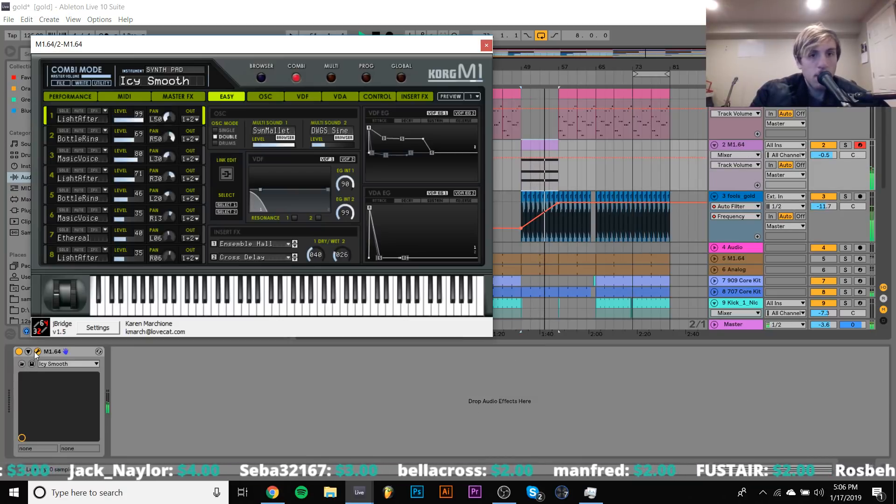
pyautogui.click(262, 78)
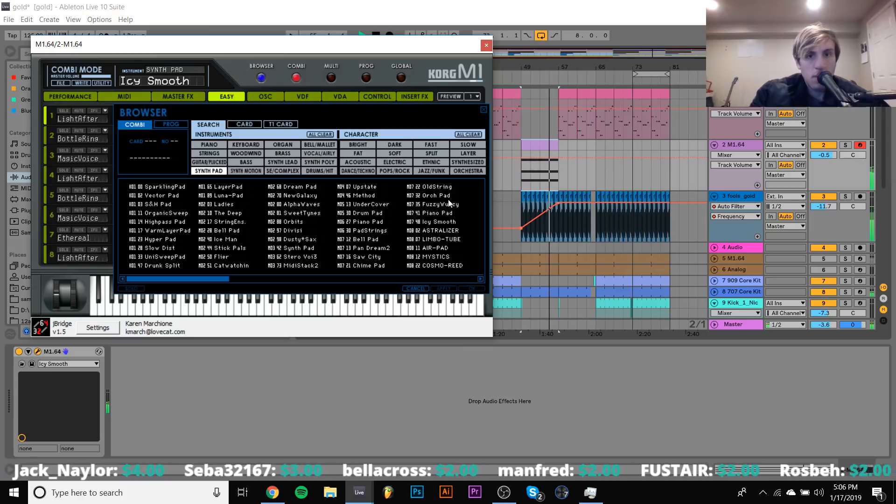
# Add A#3 and D4 notes spanning all eight bars to the M1.64 pad clip and play it back
pyautogui.click(546, 147)
pyautogui.doubleClick(546, 147)
pyautogui.click(487, 48)
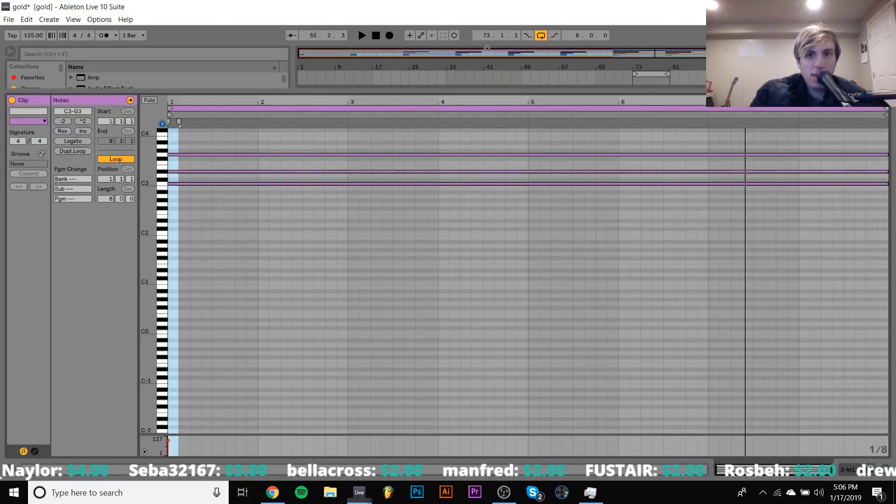
pyautogui.moveTo(494, 172); pyautogui.dragTo(494, 126)
pyautogui.press('space')
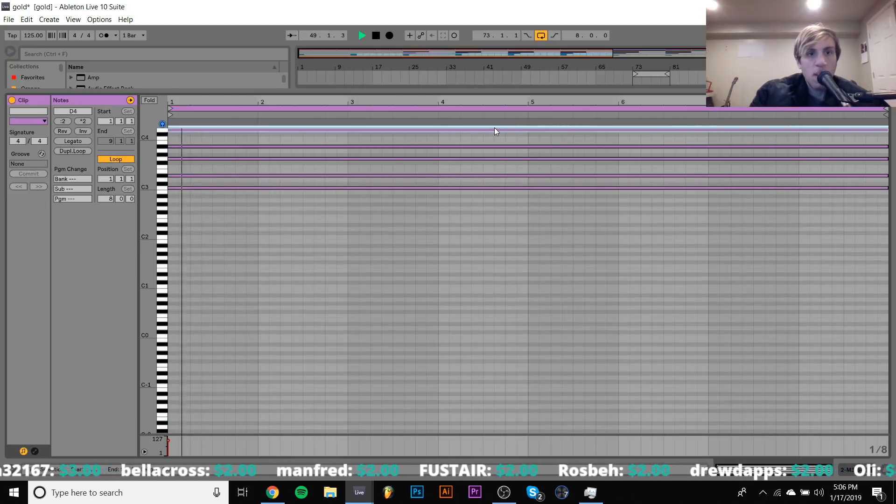
# Play the arrangement from bar 45 and raise the M1.64 pad track's volume to 1.3 dB
pyautogui.click(858, 469)
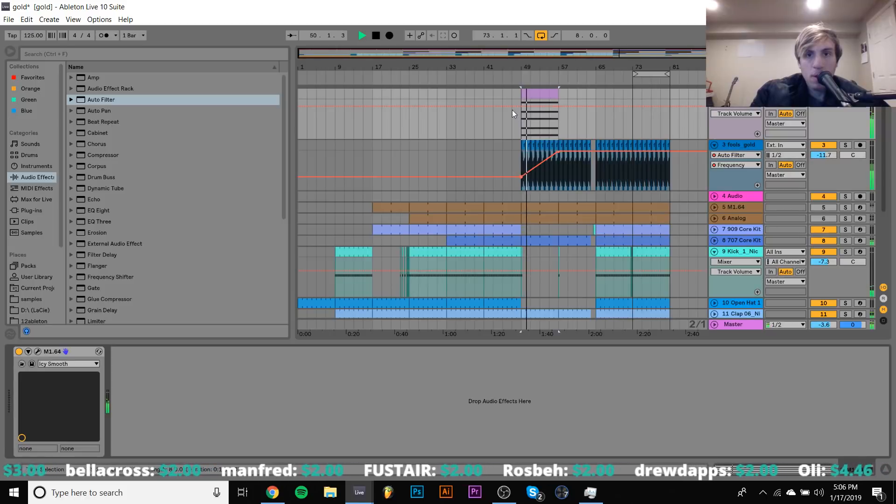
pyautogui.click(506, 94)
pyautogui.scroll(2, 506, 107)
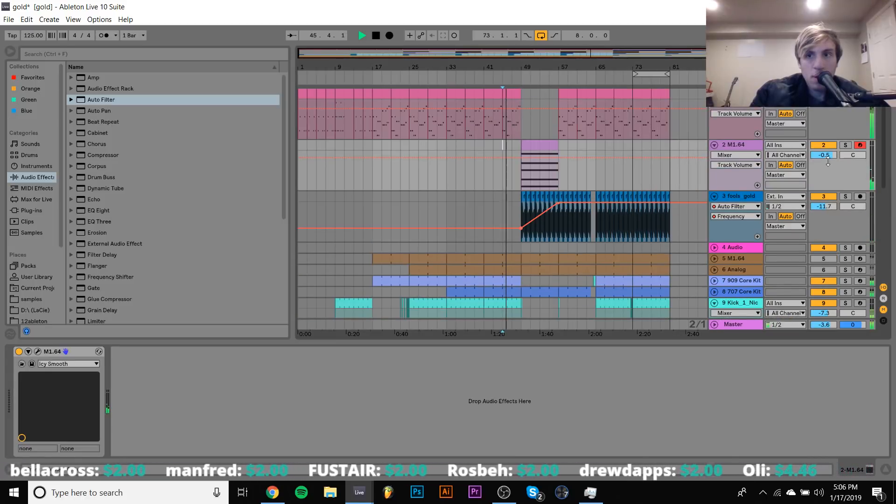
pyautogui.moveTo(827, 161); pyautogui.dragTo(828, 154)
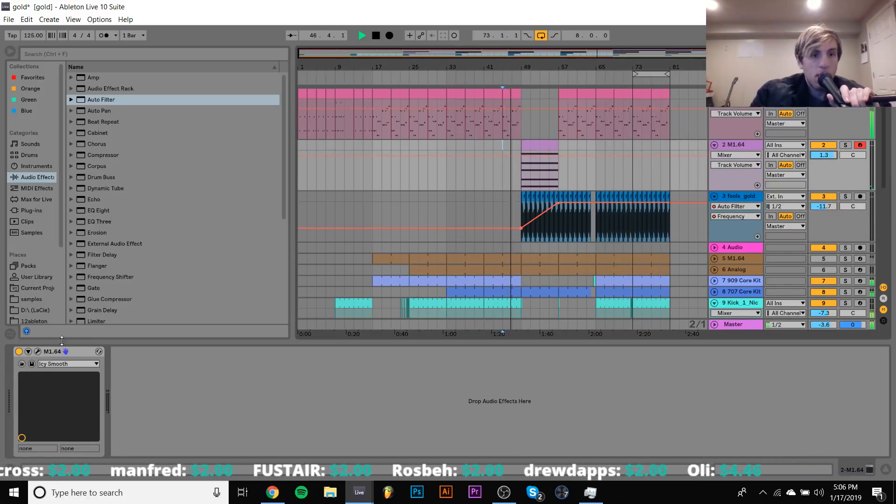
# Audition the OldString, Orch Pad, FuzzyWuzzy and ASTRALIZER synth pad presets in the M1 plug-in on the pad track
pyautogui.click(38, 352)
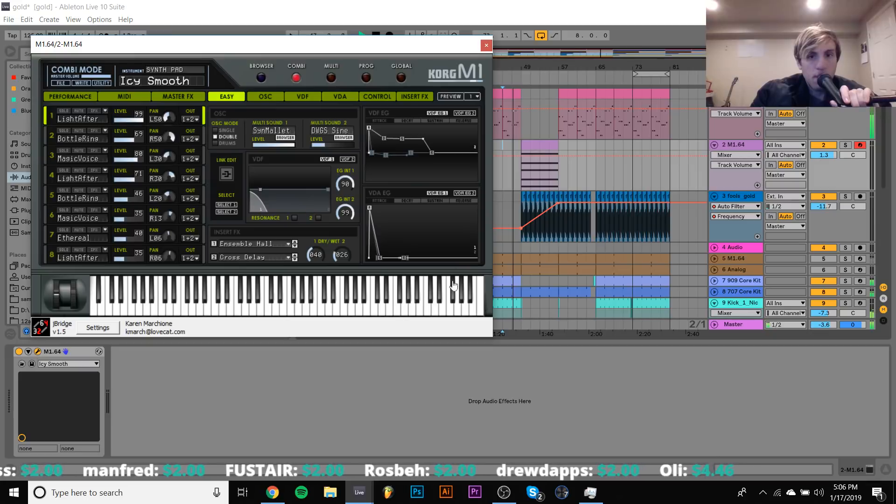
pyautogui.click(261, 78)
pyautogui.click(441, 187)
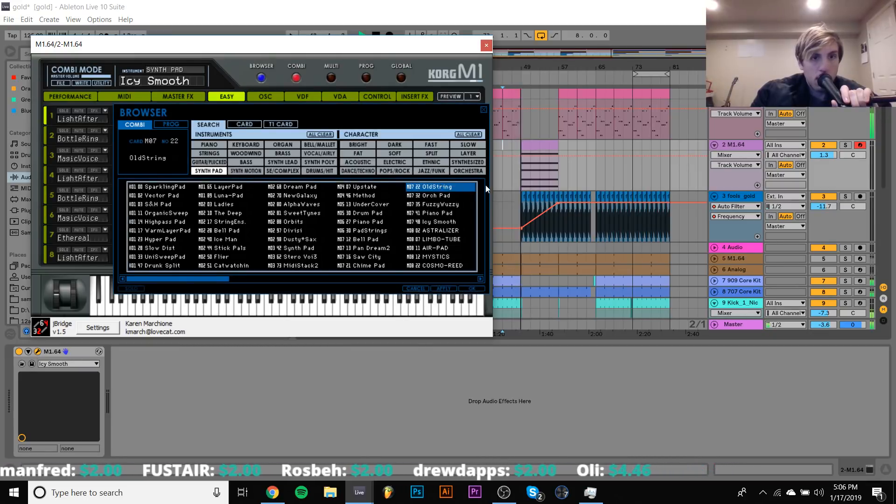
pyautogui.click(444, 195)
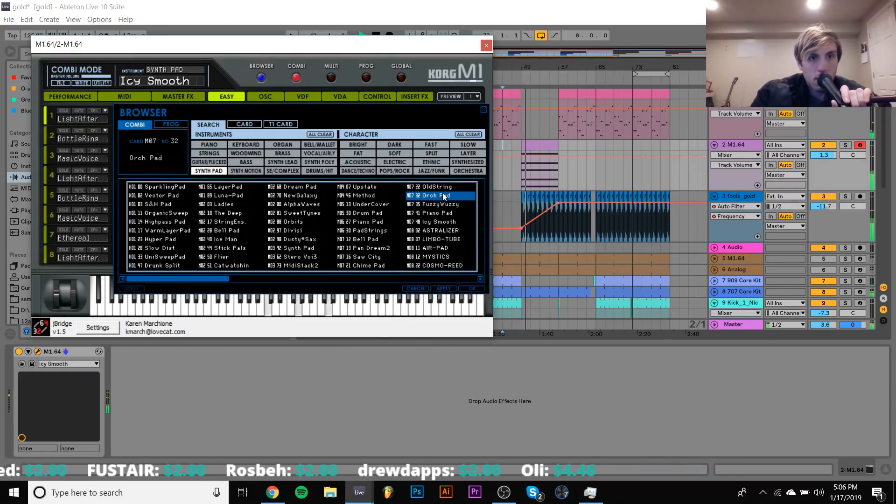
pyautogui.click(537, 145)
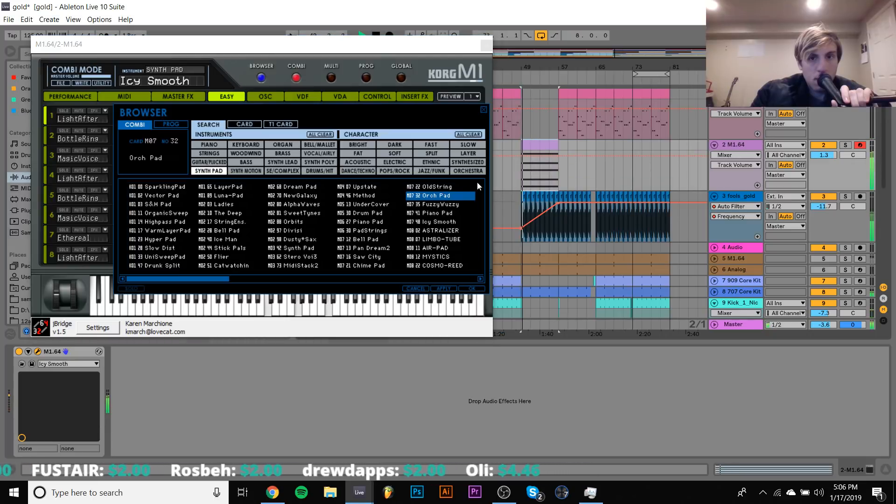
pyautogui.click(442, 205)
pyautogui.click(537, 143)
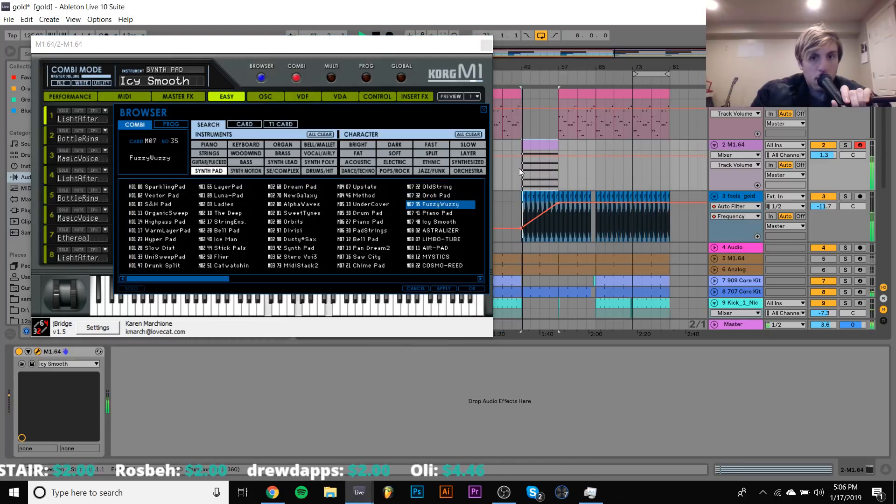
pyautogui.click(445, 231)
pyautogui.click(535, 146)
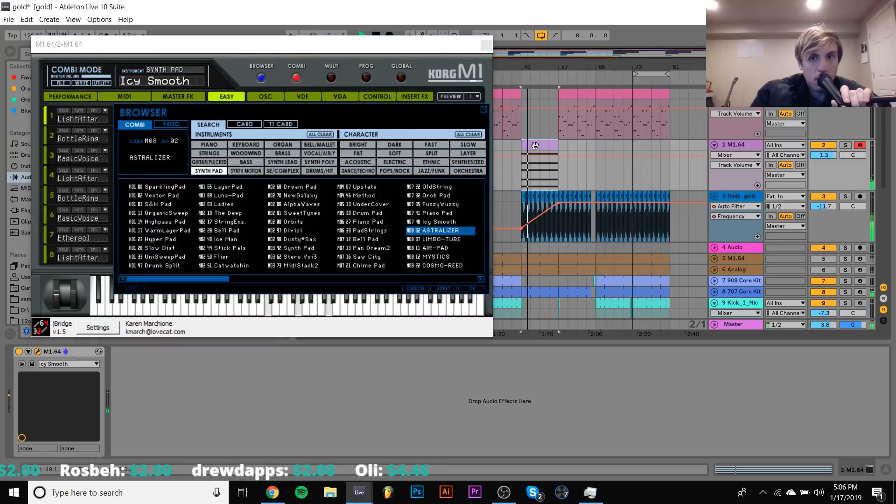
# Reload the Icy Smooth preset in the M1 and close the plug-in window
pyautogui.click(444, 223)
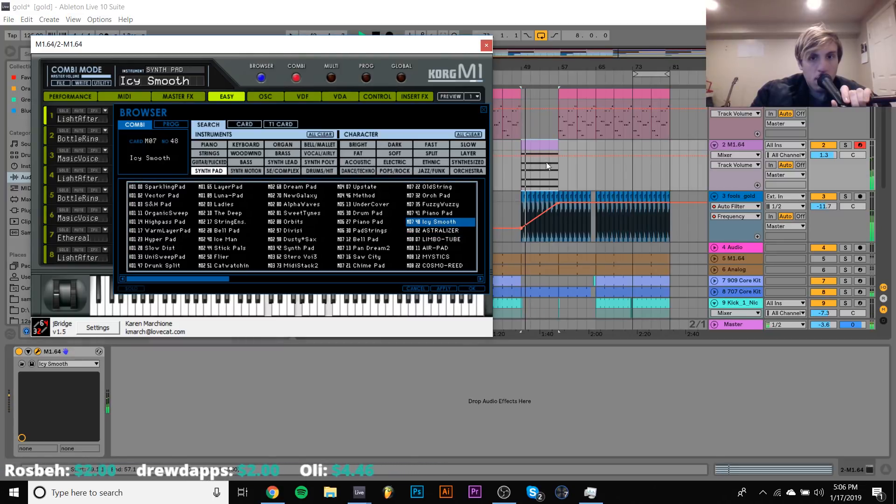
pyautogui.click(544, 145)
pyautogui.doubleClick(448, 222)
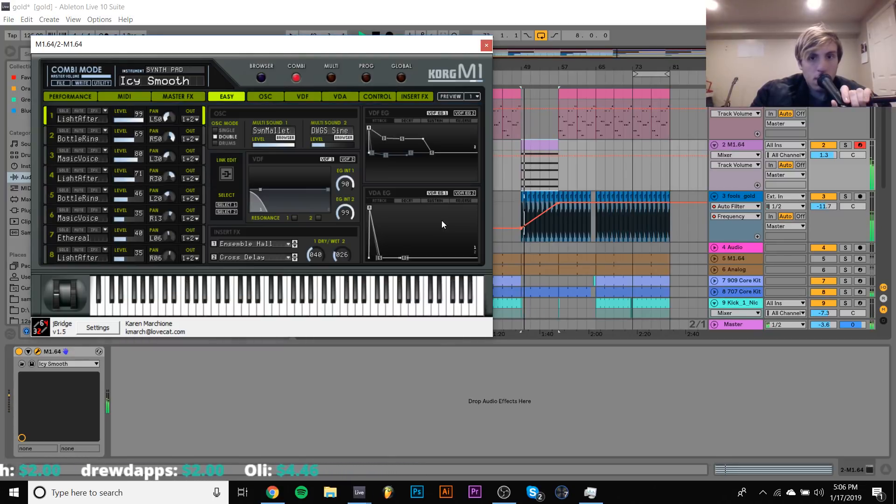
pyautogui.click(486, 45)
# Insert a new MIDI track below the M1.64 pad track and list the available instruments
pyautogui.click(502, 146)
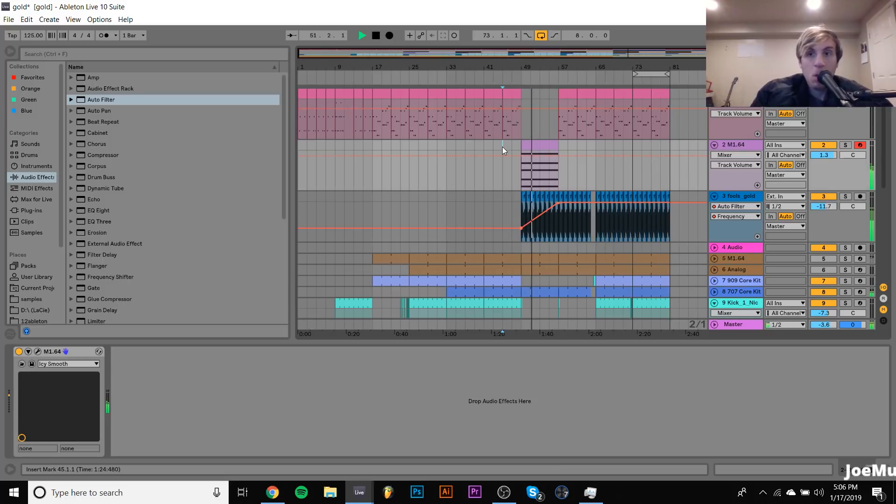
pyautogui.hotkey('ctrl', 'shift', 't')
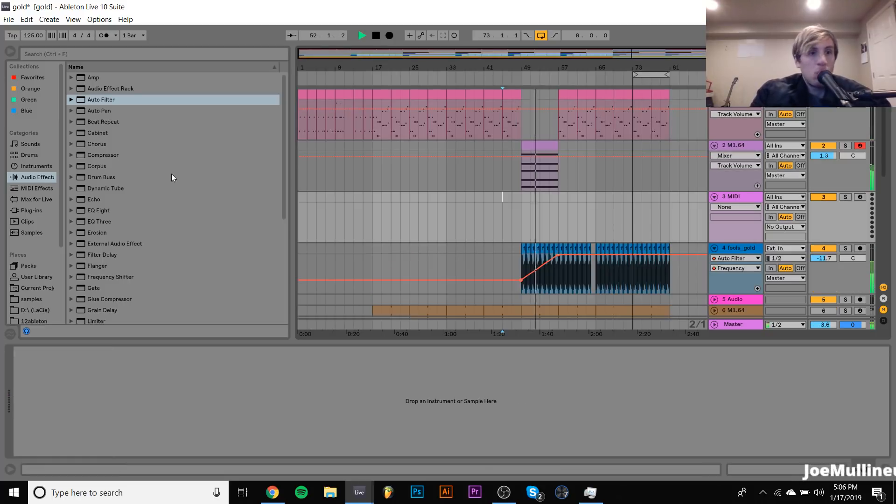
pyautogui.click(42, 167)
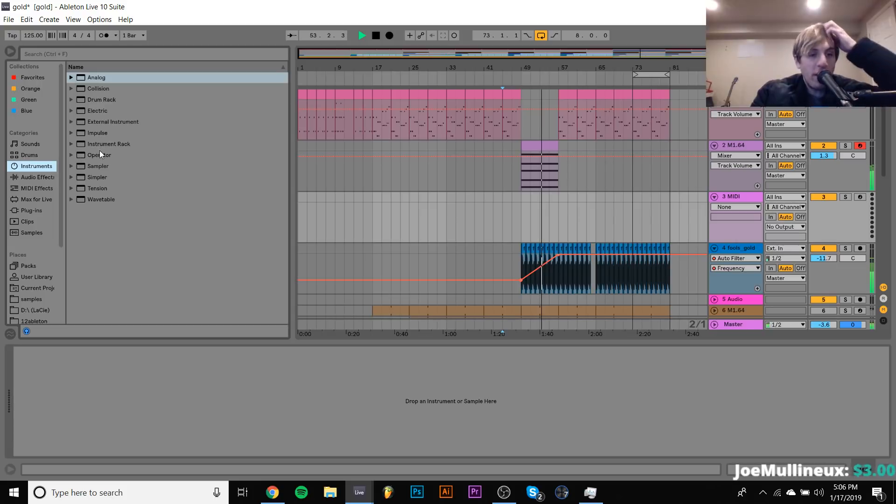
# Switch to OBS to check the stream and return to Ableton Live
pyautogui.click(504, 492)
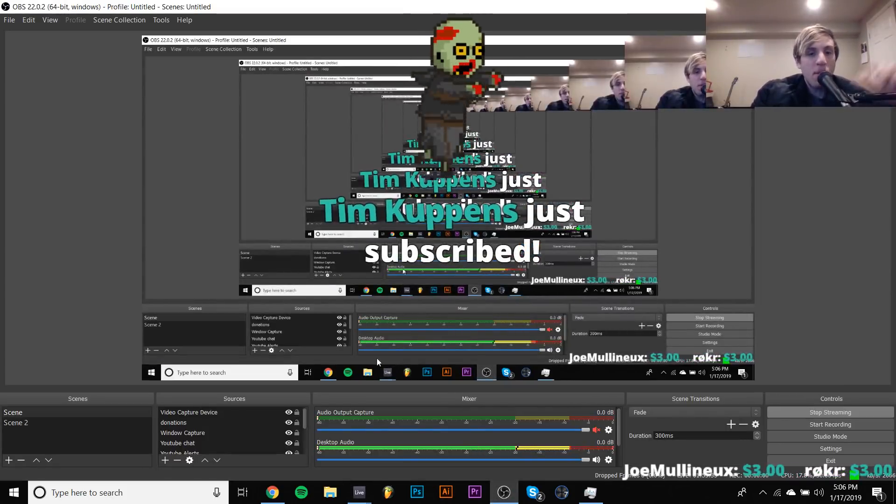
pyautogui.moveTo(359, 492)
pyautogui.click(328, 452)
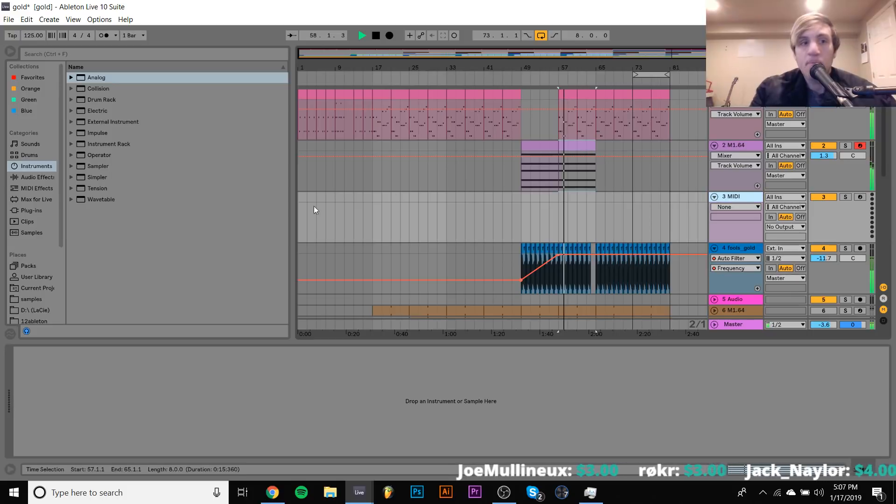
# Place Melody Midi.mid from the Desktop's Jazzy Underground House Tutorial Files folder on the new MIDI track at bar 57 and stop playback
pyautogui.scroll(-4, 19, 286)
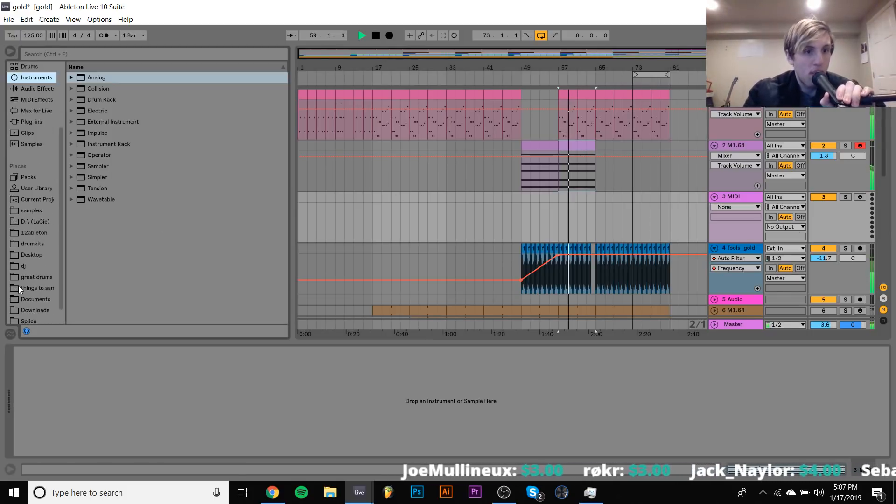
pyautogui.click(32, 256)
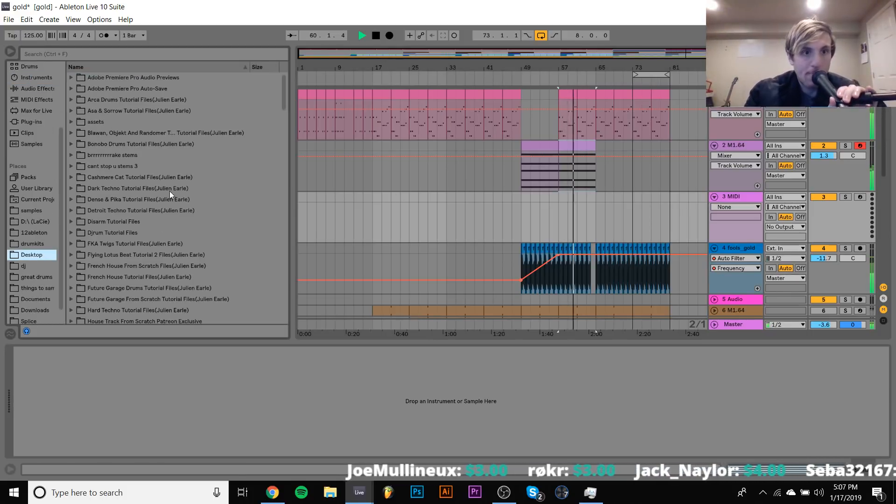
pyautogui.scroll(-4, 169, 191)
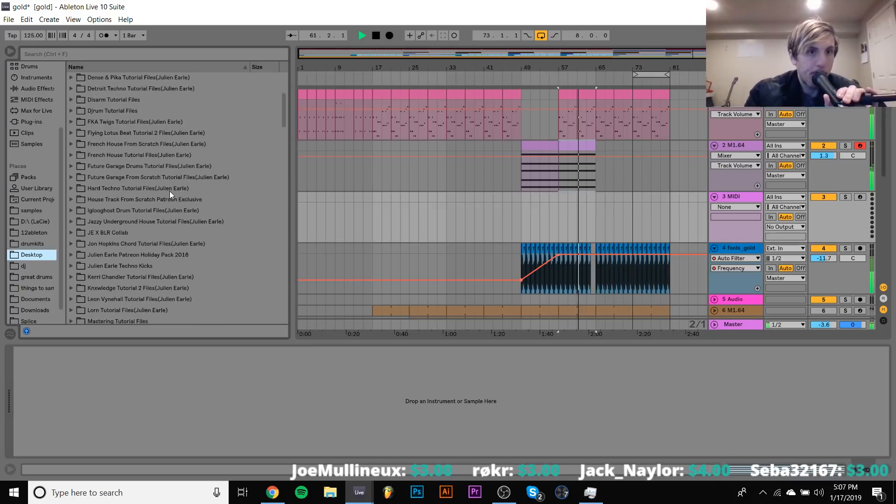
pyautogui.scroll(2, 169, 191)
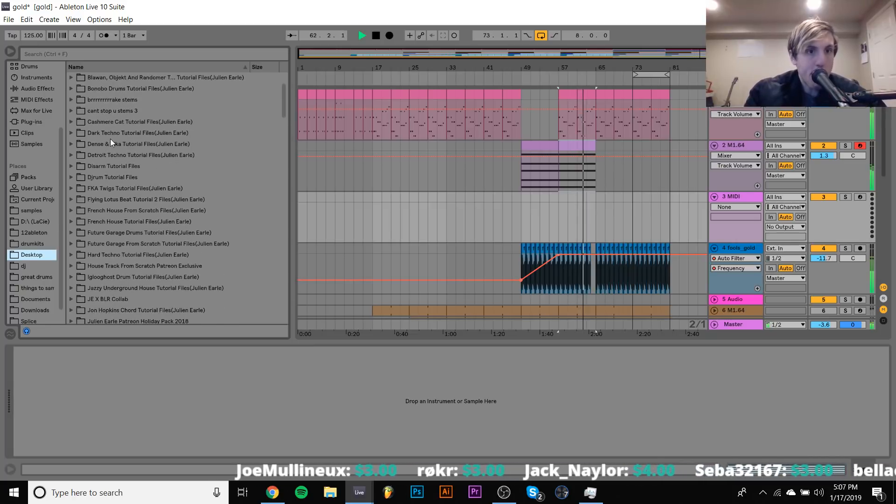
pyautogui.scroll(-1, 112, 149)
pyautogui.click(72, 243)
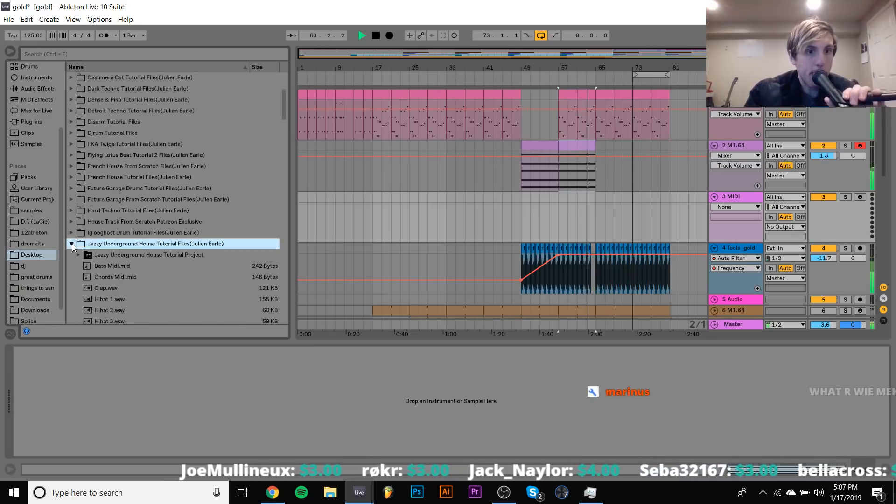
pyautogui.scroll(-2, 75, 234)
pyautogui.click(107, 300)
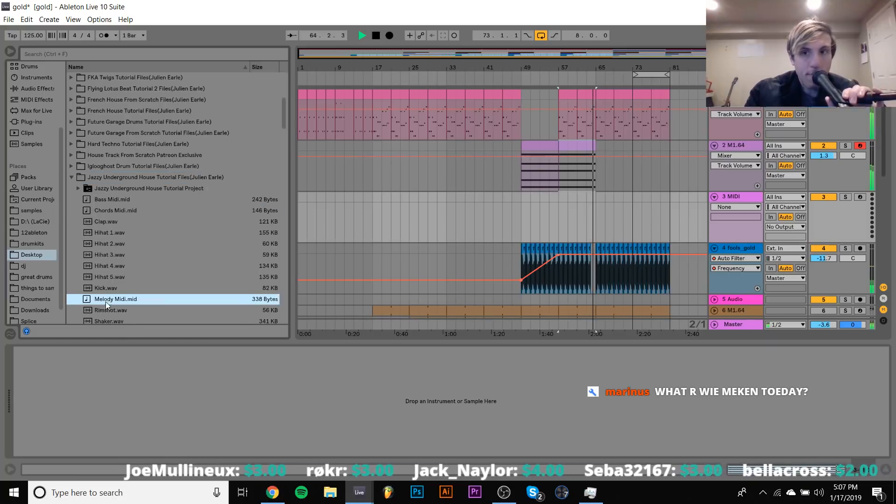
pyautogui.moveTo(105, 302); pyautogui.dragTo(492, 235)
pyautogui.moveTo(576, 212); pyautogui.dragTo(558, 212)
pyautogui.press('space')
# Transpose all notes in the Melody Midi clip down five semitones to the F4–D5 range, previewing the playback
pyautogui.doubleClick(570, 201)
pyautogui.hotkey('ctrl', 'a')
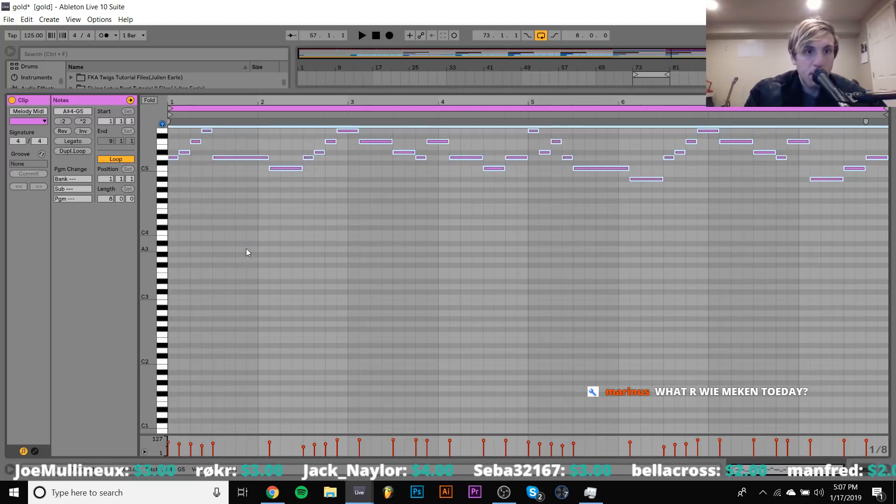
pyautogui.press('Down')
pyautogui.press('Down')
pyautogui.press('Down')
pyautogui.press('Down')
pyautogui.press('Down')
pyautogui.press('Down')
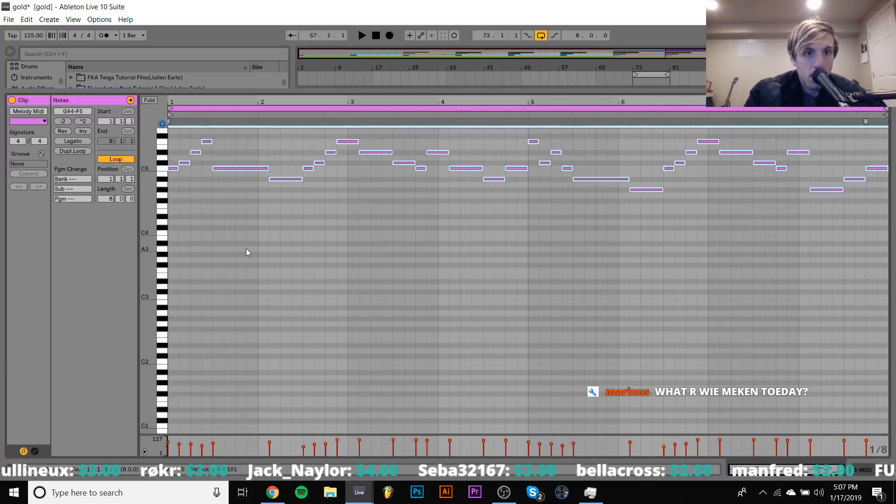
pyautogui.press('Down')
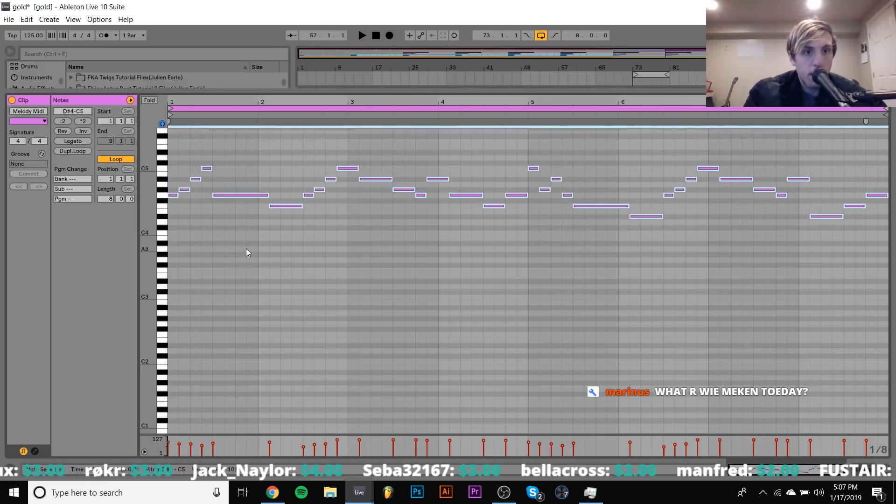
pyautogui.press('space')
pyautogui.press('space')
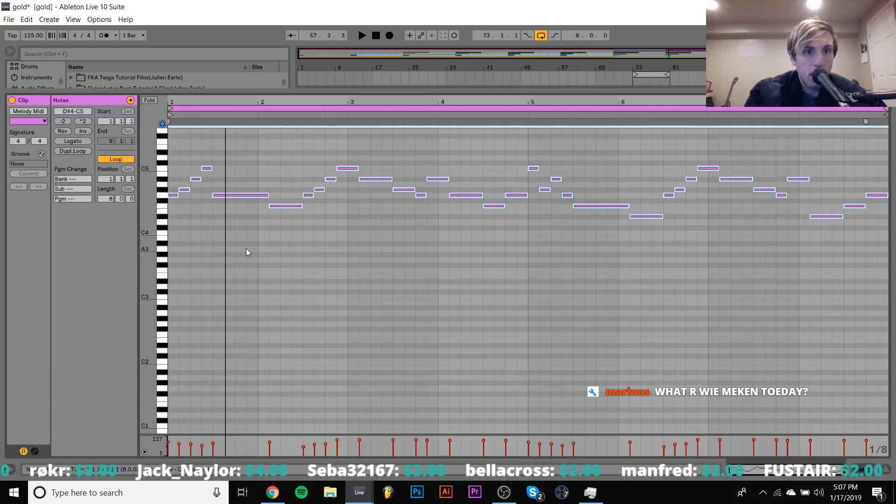
pyautogui.press('Up')
pyautogui.press('Up')
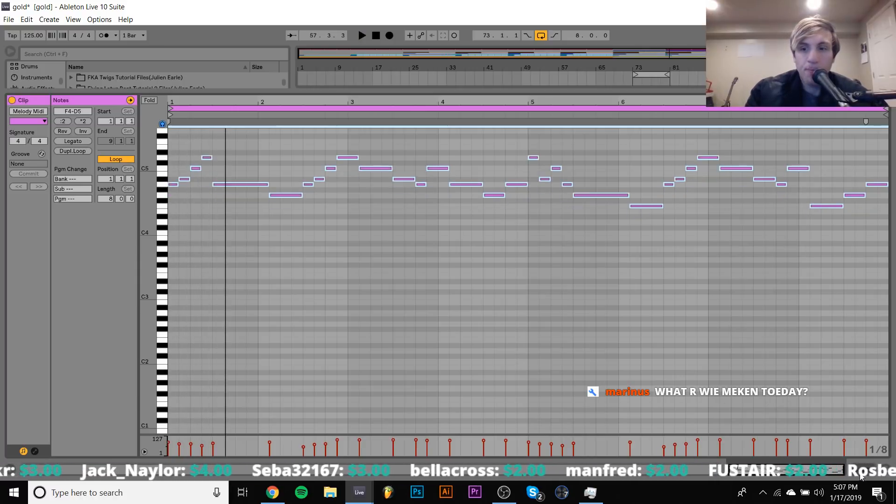
# Load the Analog instrument onto the melody track and play the arrangement from bar 57
pyautogui.click(861, 473)
pyautogui.click(24, 77)
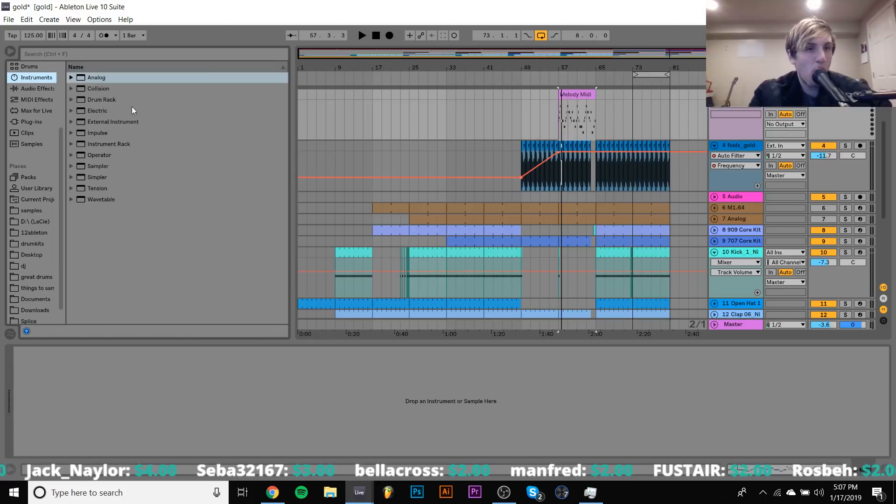
pyautogui.click(96, 79)
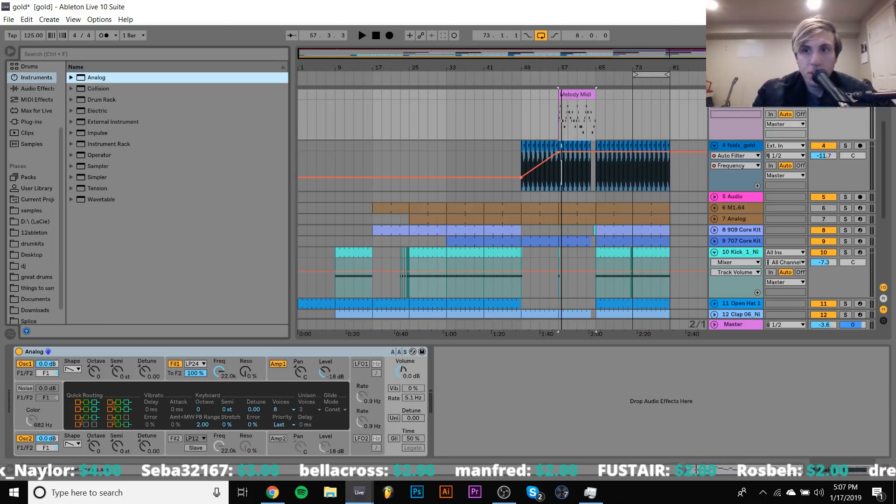
pyautogui.press('space')
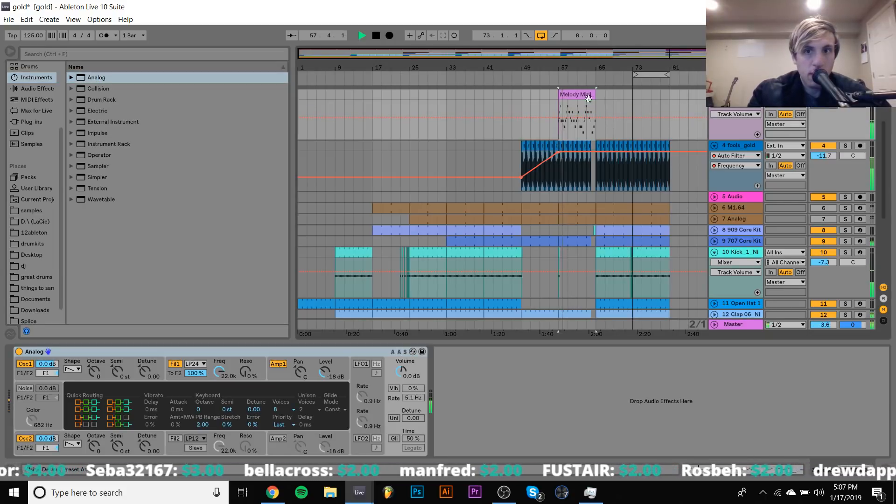
# Copy the Melody Midi clip to bar 49 and duplicate it twice after bar 65 so the melody runs to bar 81
pyautogui.scroll(5, 587, 197)
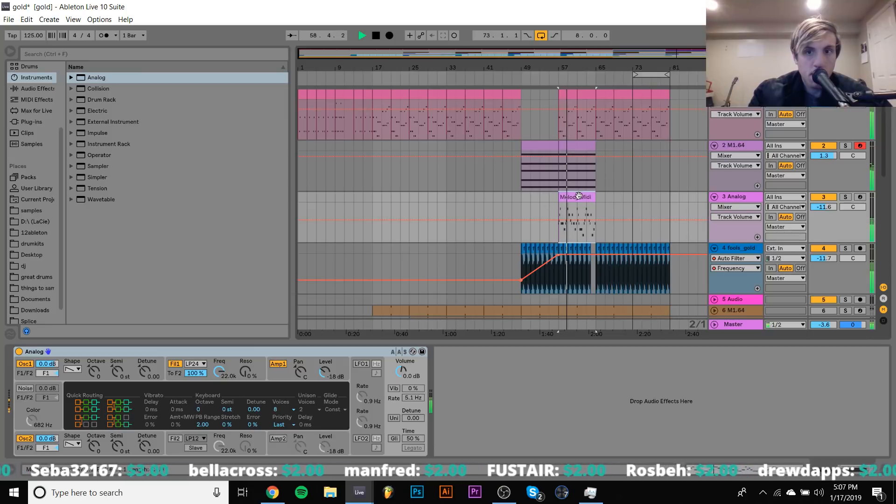
pyautogui.moveTo(586, 196); pyautogui.dragTo(541, 197)
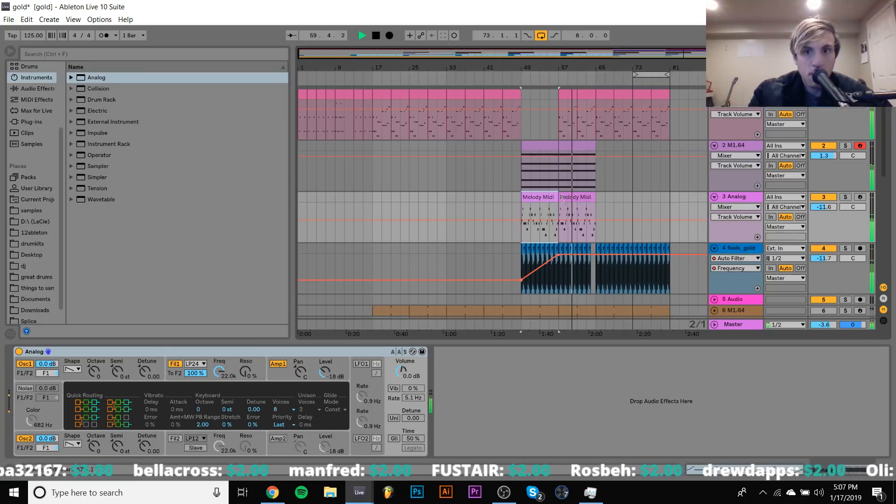
pyautogui.click(577, 198)
pyautogui.hotkey('ctrl', 'd')
pyautogui.hotkey('ctrl', 'd')
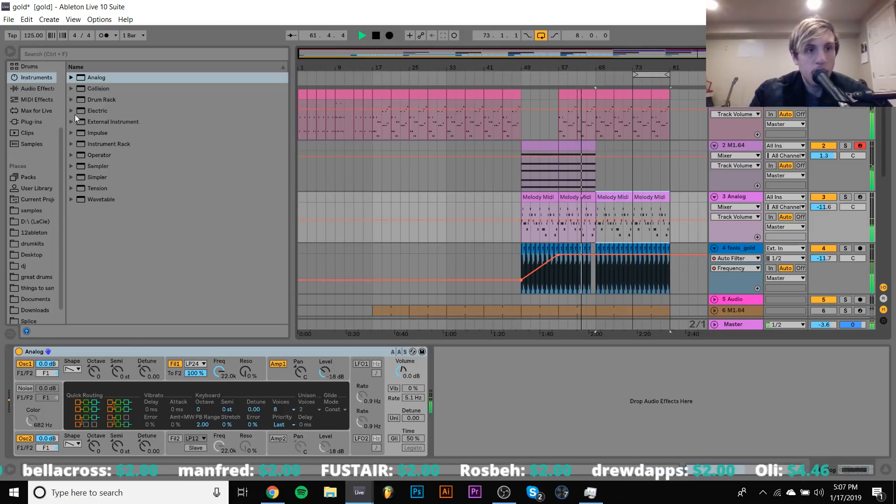
# Shape Analog's Amp1 envelope with a 304 ms decay, a sustain of 1.00 and a 5 ms release
pyautogui.click(272, 370)
pyautogui.moveTo(88, 411); pyautogui.dragTo(85, 394)
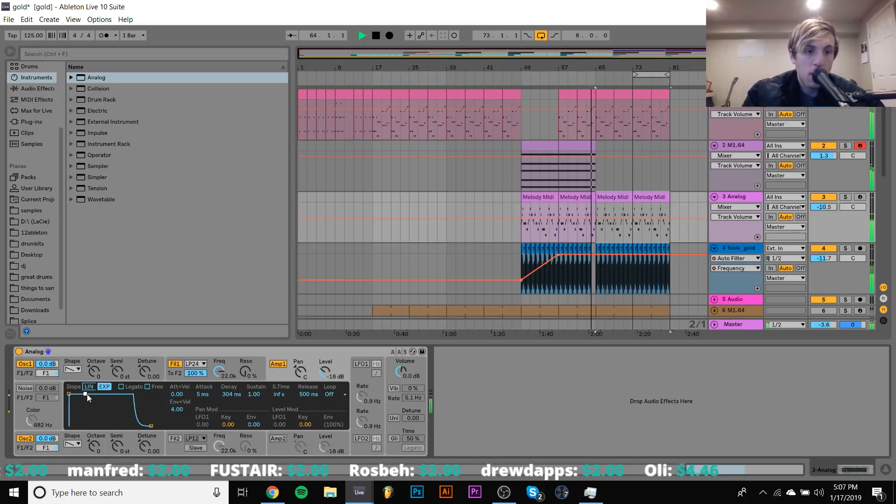
pyautogui.moveTo(151, 425); pyautogui.dragTo(133, 426)
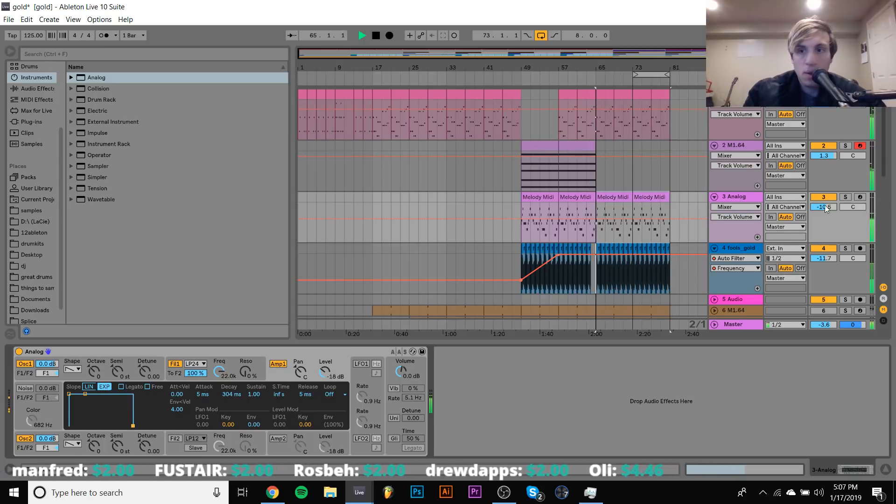
# Set the Analog melody track's volume to -11.6 dB, deactivate the track and stop playback
pyautogui.moveTo(824, 207)
pyautogui.mouseDown()
pyautogui.moveTo(824, 216)
pyautogui.moveTo(827, 202)
pyautogui.mouseUp()
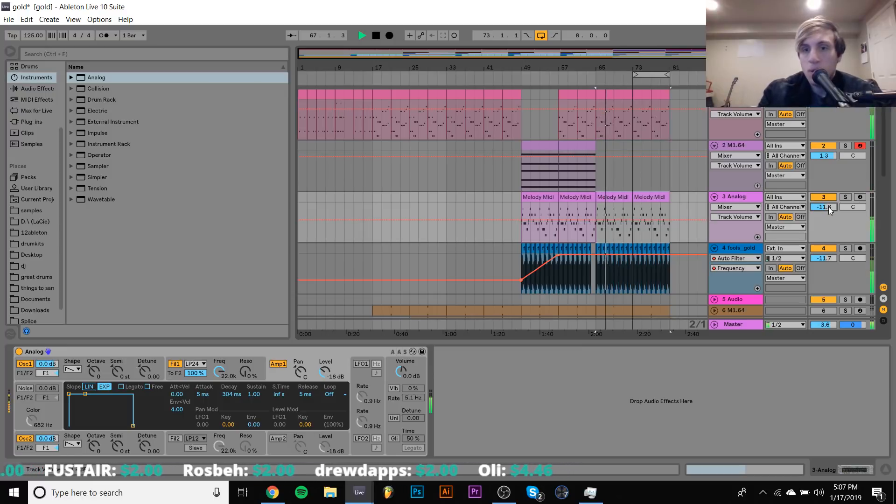
pyautogui.click(616, 198)
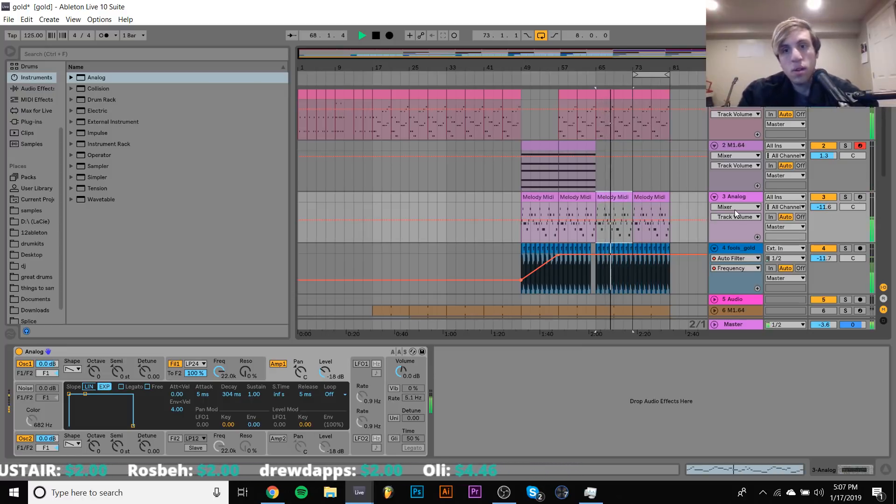
pyautogui.click(826, 198)
pyautogui.press('space')
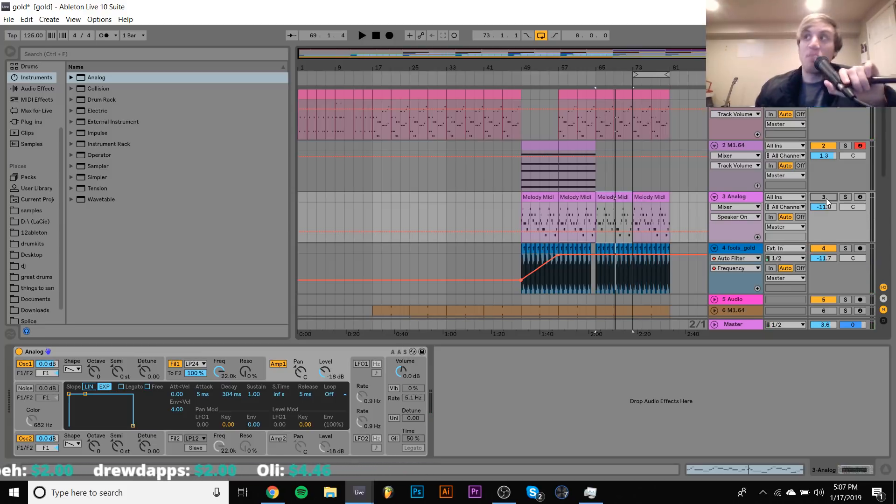
# Play the arrangement from bar 47 and insert a new MIDI track below the M1.64 pad track
pyautogui.click(514, 147)
pyautogui.press('space')
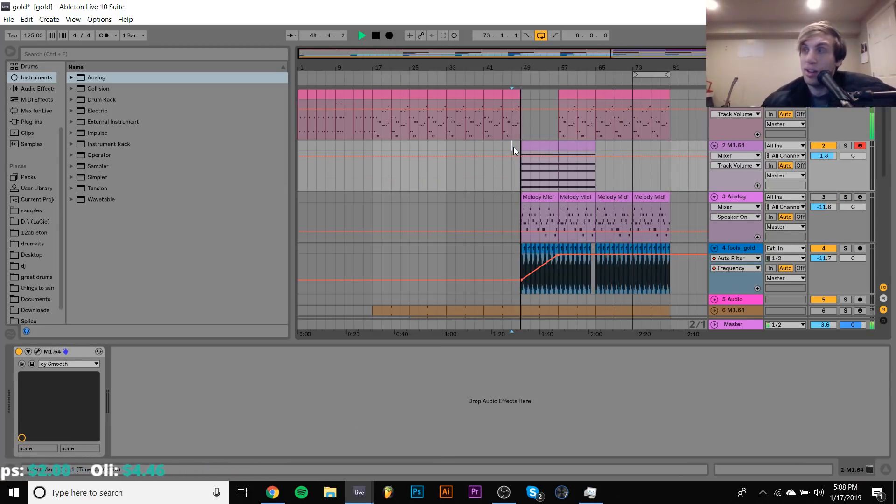
pyautogui.hotkey('ctrl', 'shift', 't')
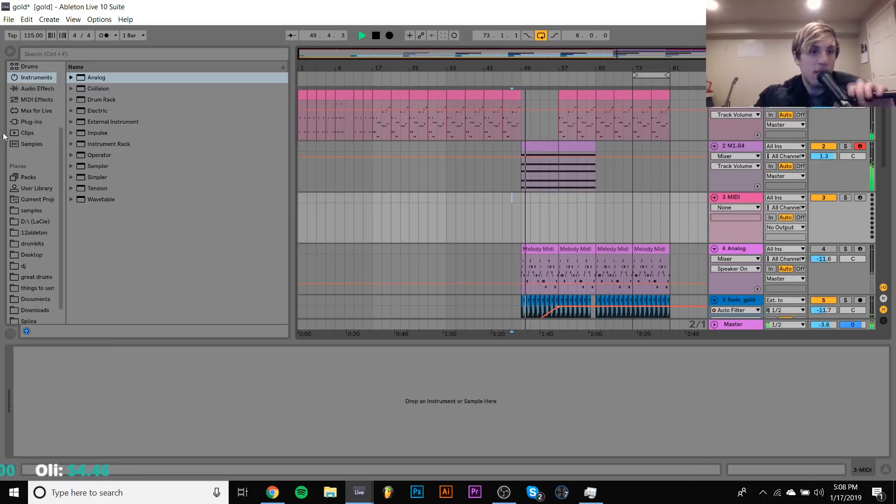
# Build a kick fill in bar 48 from repeated half-beat kick clips after a short gap, and play it from bar 48
pyautogui.moveTo(520, 66); pyautogui.dragTo(528, 109)
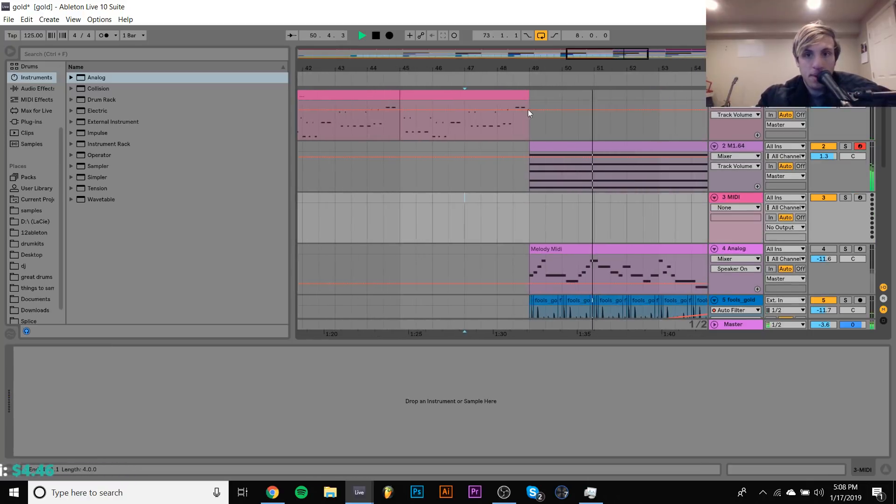
pyautogui.scroll(-5, 530, 128)
pyautogui.press('space')
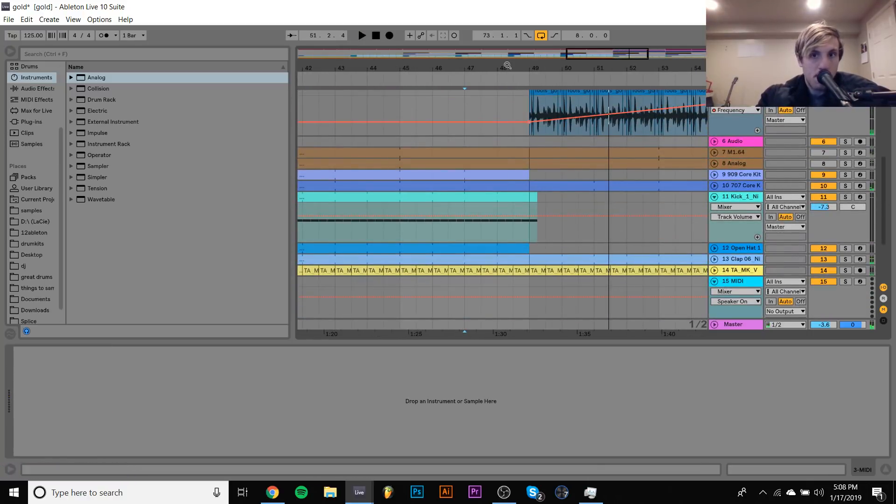
pyautogui.moveTo(507, 66); pyautogui.dragTo(536, 197)
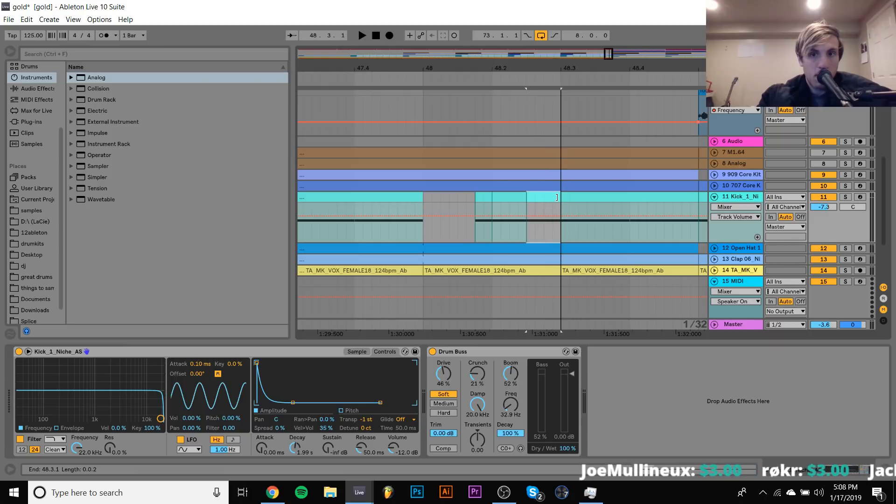
pyautogui.moveTo(552, 201); pyautogui.dragTo(615, 198)
pyautogui.click(428, 199)
pyautogui.press('space')
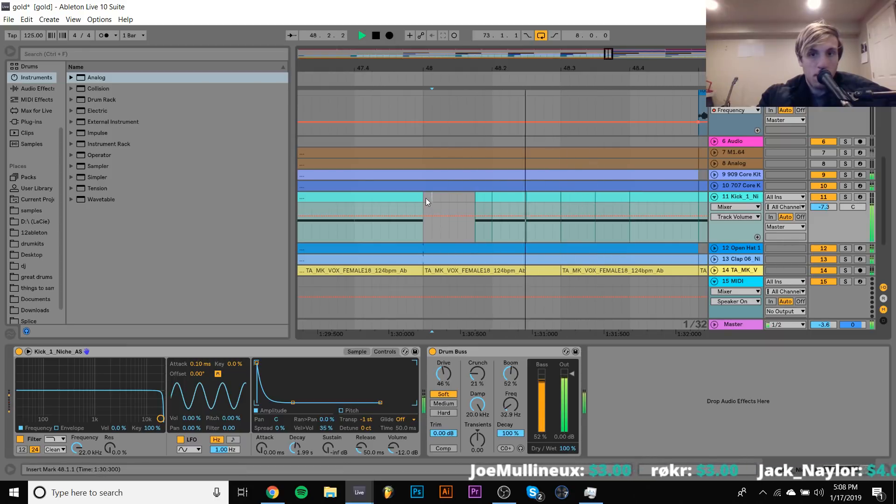
# In the M1.64 pad clip at bar 49, shorten all chord notes to three bars and restart playback
pyautogui.moveTo(441, 70); pyautogui.dragTo(441, 37)
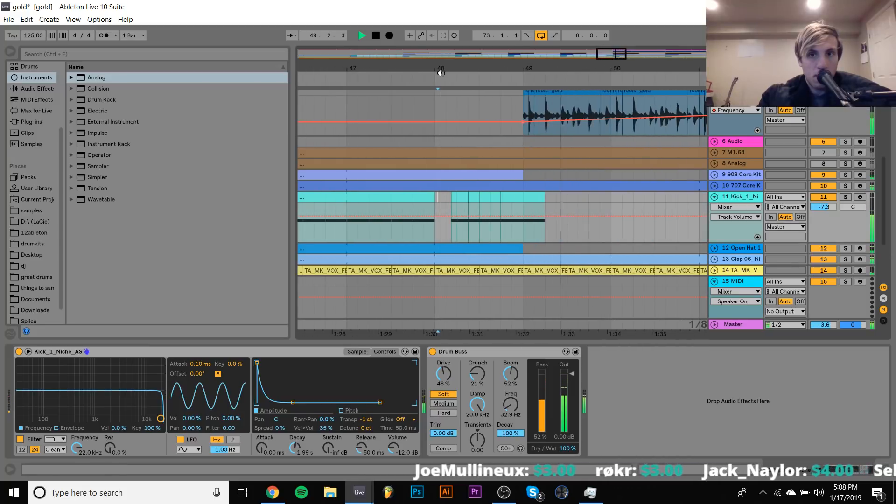
pyautogui.hscroll(3, 477, 119)
pyautogui.scroll(3, 477, 118)
pyautogui.scroll(3, 477, 118)
pyautogui.hscroll(3, 477, 119)
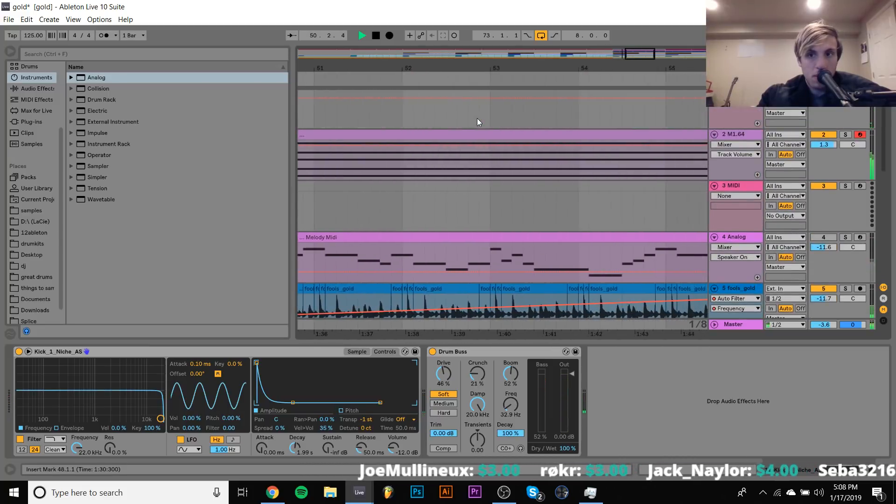
pyautogui.moveTo(606, 69); pyautogui.dragTo(606, 35)
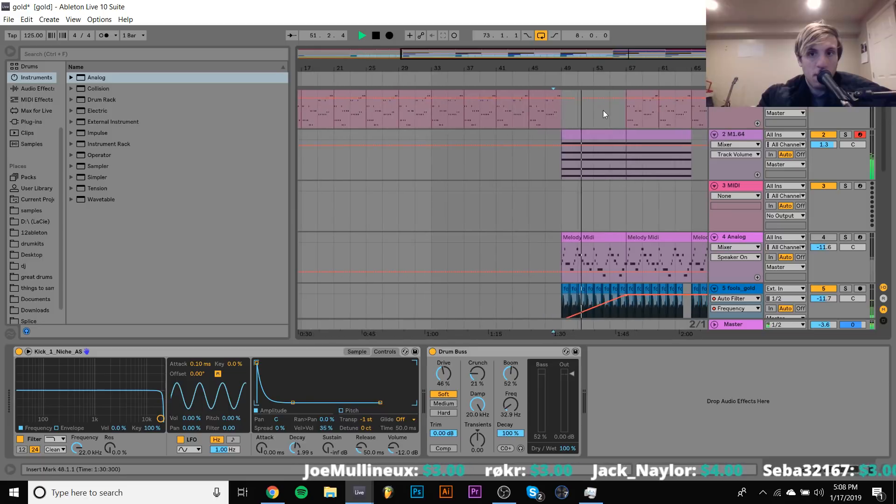
pyautogui.doubleClick(598, 134)
pyautogui.click(562, 182)
pyautogui.hotkey('ctrl', 'a')
pyautogui.press('space')
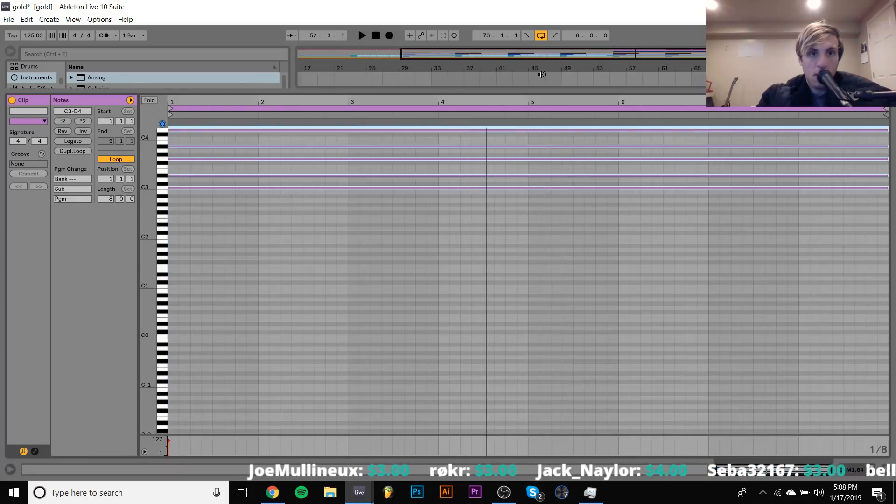
pyautogui.hotkey('shift', 'Left')
pyautogui.hotkey('shift', 'Left')
pyautogui.hotkey('shift', 'Left')
pyautogui.hotkey('shift', 'Left')
pyautogui.hotkey('shift', 'Left')
pyautogui.hotkey('shift', 'Left')
pyautogui.hotkey('shift', 'Left')
pyautogui.hotkey('shift', 'Left')
pyautogui.hotkey('shift', 'Left')
pyautogui.hotkey('shift', 'Left')
pyautogui.hotkey('shift', 'Left')
pyautogui.hotkey('shift', 'Left')
pyautogui.hotkey('shift', 'Left')
pyautogui.hotkey('shift', 'Left')
pyautogui.hotkey('shift', 'Left')
pyautogui.hotkey('shift', 'Left')
pyautogui.hotkey('shift', 'Left')
pyautogui.hotkey('shift', 'Left')
pyautogui.hotkey('shift', 'Left')
pyautogui.hotkey('shift', 'Left')
pyautogui.hotkey('shift', 'Left')
pyautogui.hotkey('shift', 'Left')
pyautogui.hotkey('shift', 'Left')
pyautogui.hotkey('shift', 'Left')
pyautogui.hotkey('shift', 'Left')
pyautogui.hotkey('shift', 'Left')
pyautogui.hotkey('shift', 'Left')
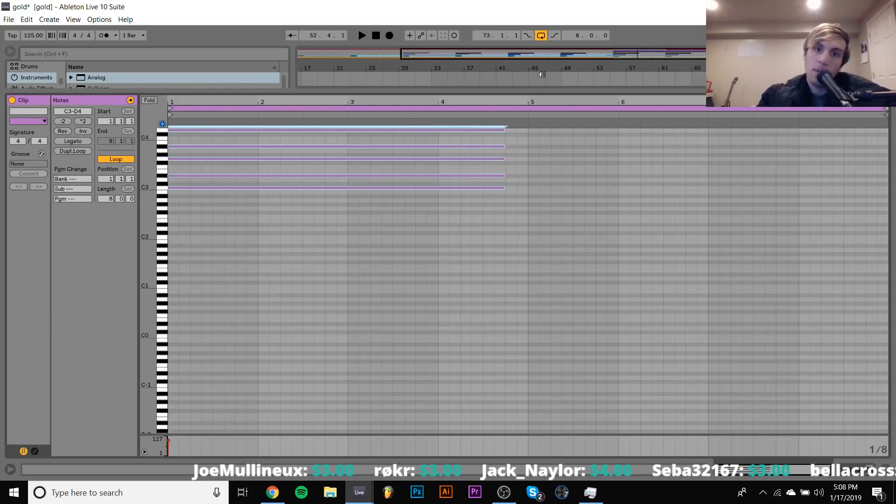
pyautogui.press('space')
pyautogui.hotkey('shift', 'Left')
pyautogui.hotkey('shift', 'Left')
pyautogui.hotkey('shift', 'Left')
pyautogui.hotkey('shift', 'Left')
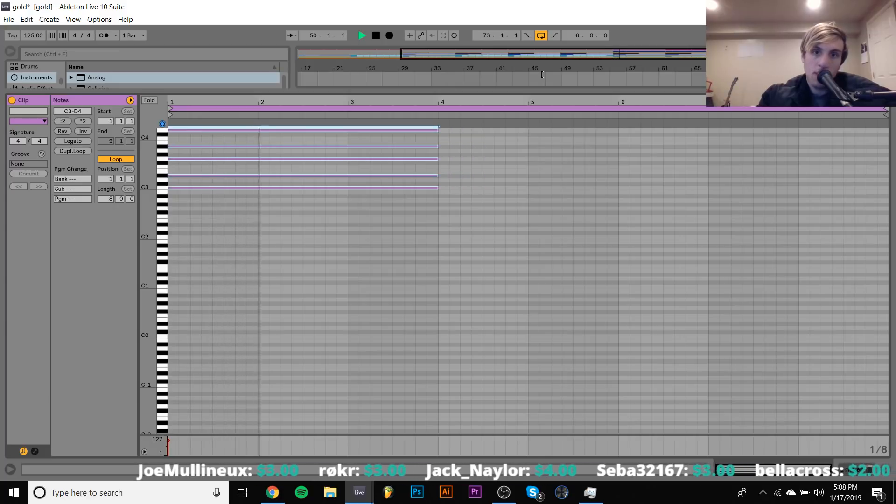
# Duplicate the pad chord into the clip's fourth bar, raise it three semitones and shorten it to one bar
pyautogui.hotkey('ctrl', 'd')
pyautogui.press('Up')
pyautogui.press('Up')
pyautogui.press('Up')
pyautogui.hotkey('shift', 'Left')
pyautogui.hotkey('shift', 'Left')
pyautogui.hotkey('shift', 'Left')
pyautogui.hotkey('shift', 'Left')
pyautogui.hotkey('shift', 'Left')
pyautogui.hotkey('shift', 'Left')
pyautogui.hotkey('shift', 'Left')
pyautogui.hotkey('shift', 'Left')
pyautogui.hotkey('shift', 'Left')
pyautogui.hotkey('shift', 'Left')
pyautogui.hotkey('shift', 'Left')
pyautogui.hotkey('shift', 'Left')
pyautogui.hotkey('shift', 'Left')
pyautogui.hotkey('shift', 'Left')
pyautogui.hotkey('shift', 'Left')
pyautogui.hotkey('shift', 'Left')
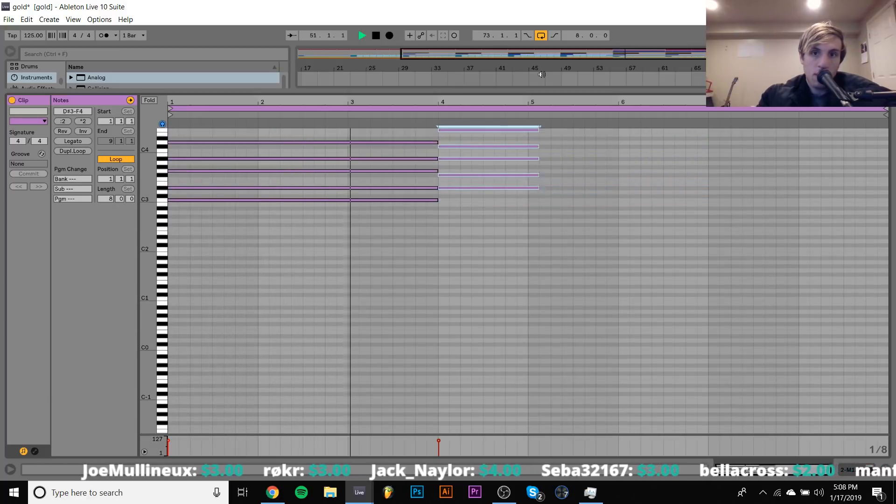
# Repeat the four-bar chord pattern to fill the eight-bar pad clip, and duplicate that clip to bar 57
pyautogui.hotkey('ctrl', 'a')
pyautogui.hotkey('ctrl', 'd')
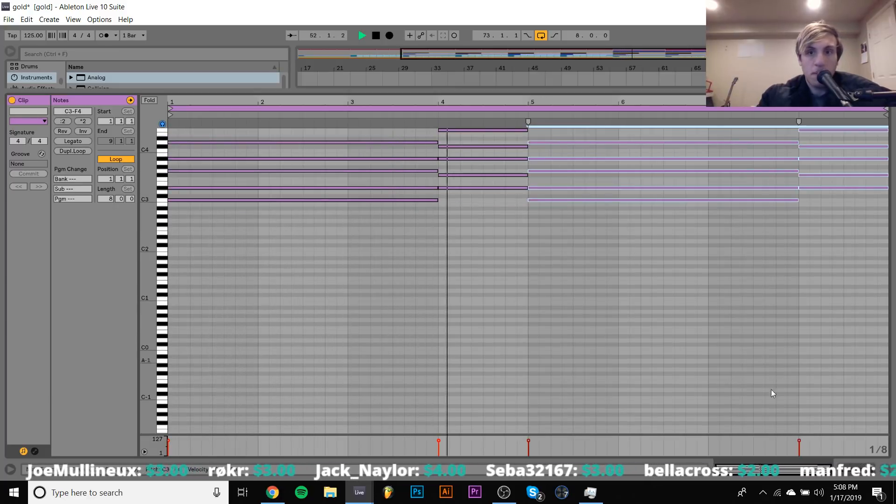
pyautogui.click(861, 474)
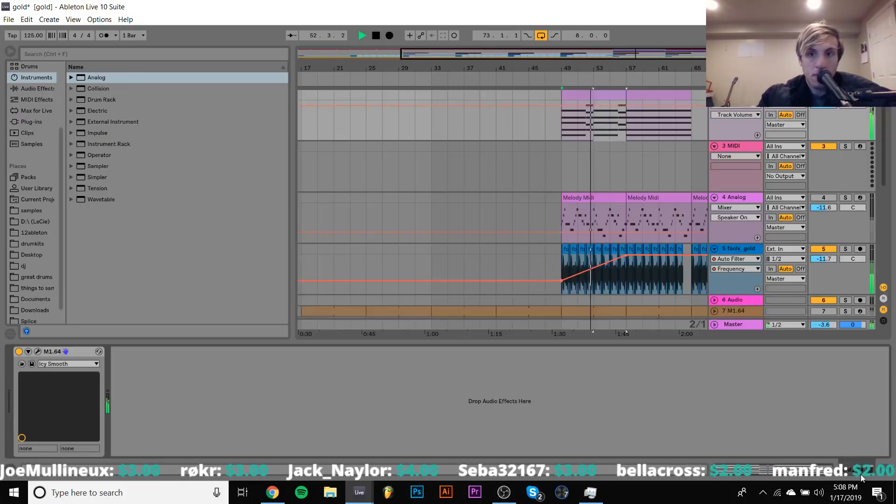
pyautogui.click(615, 94)
pyautogui.scroll(1, 615, 94)
pyautogui.hscroll(1, 615, 93)
pyautogui.hscroll(2, 615, 93)
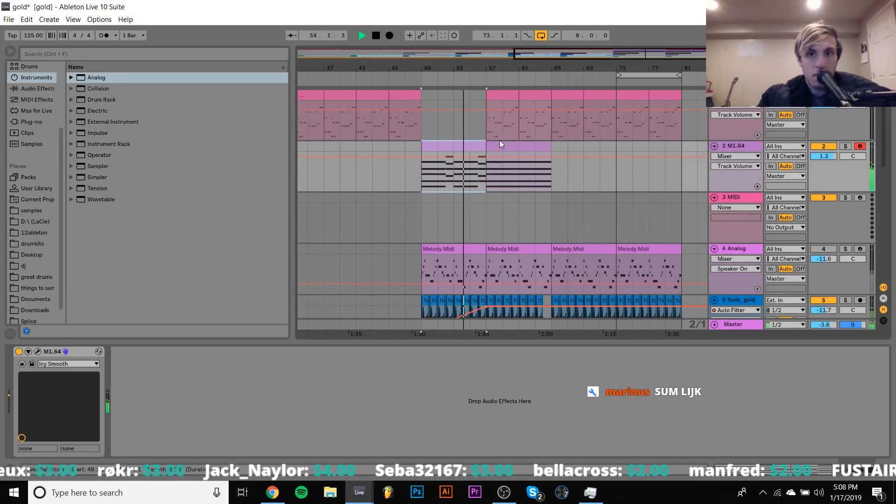
pyautogui.hotkey('ctrl', 'd')
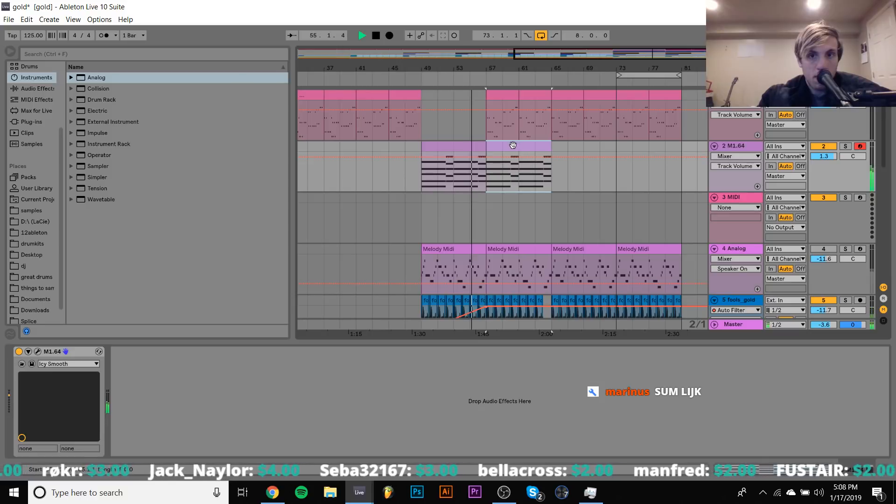
# Lower the M1.64 pad track's volume to 0.7 dB
pyautogui.moveTo(514, 63)
pyautogui.mouseDown()
pyautogui.moveTo(513, 102)
pyautogui.moveTo(513, 70)
pyautogui.mouseUp()
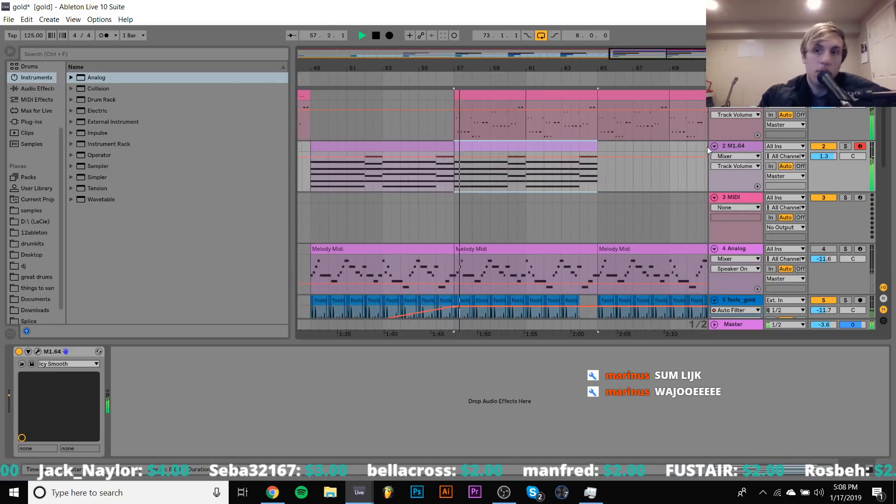
pyautogui.click(749, 146)
pyautogui.moveTo(830, 159); pyautogui.dragTo(830, 161)
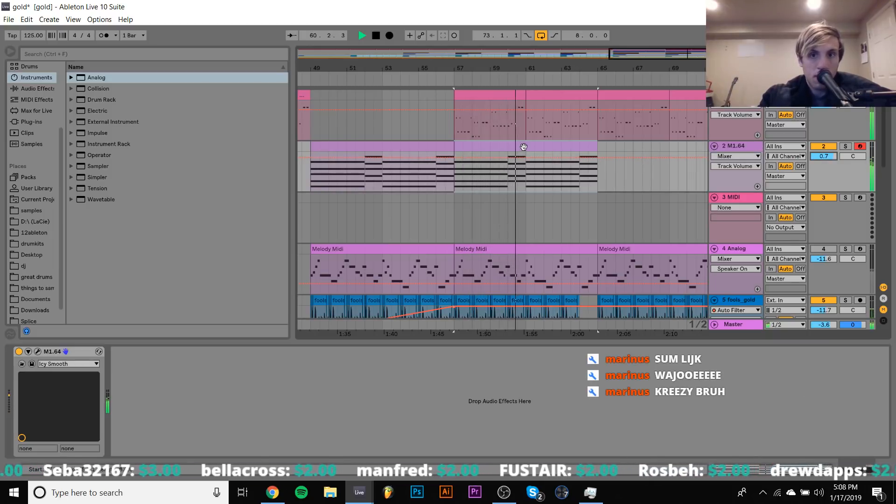
# Check the chord stab clip's fourth-bar notes and raise the fourth-bar chord in the bar 57 pad clip four semitones to G3-A4
pyautogui.doubleClick(514, 95)
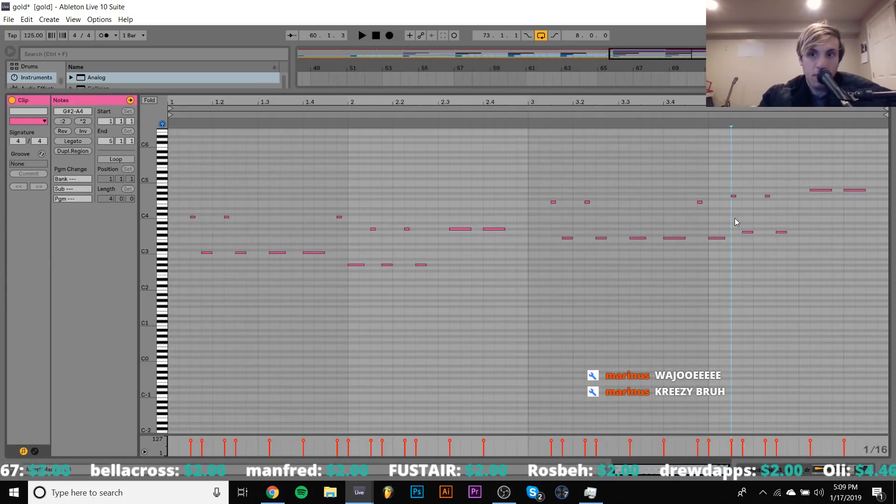
pyautogui.moveTo(735, 218); pyautogui.dragTo(761, 238)
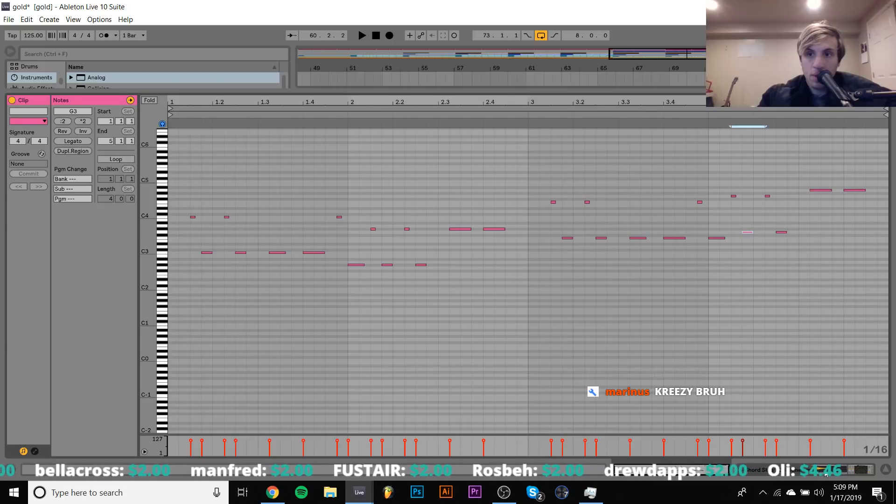
pyautogui.hotkey('shift', 'Tab')
pyautogui.doubleClick(541, 149)
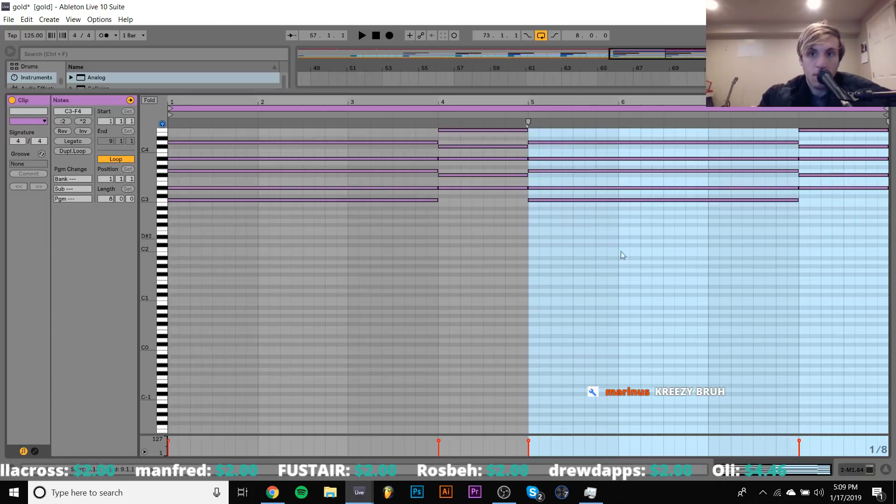
pyautogui.moveTo(455, 223); pyautogui.dragTo(454, 65)
pyautogui.press('Up')
pyautogui.press('Up')
pyautogui.press('Up')
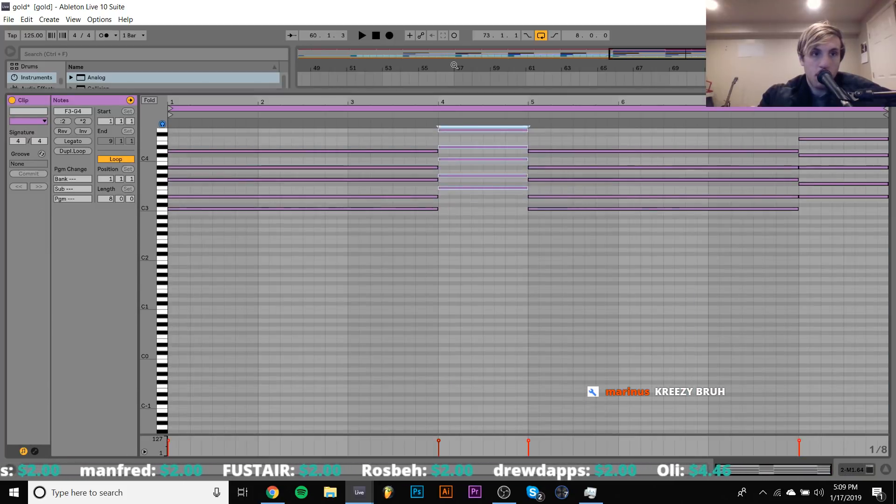
pyautogui.press('Down')
pyautogui.press('Down')
pyautogui.press('Down')
pyautogui.press('Down')
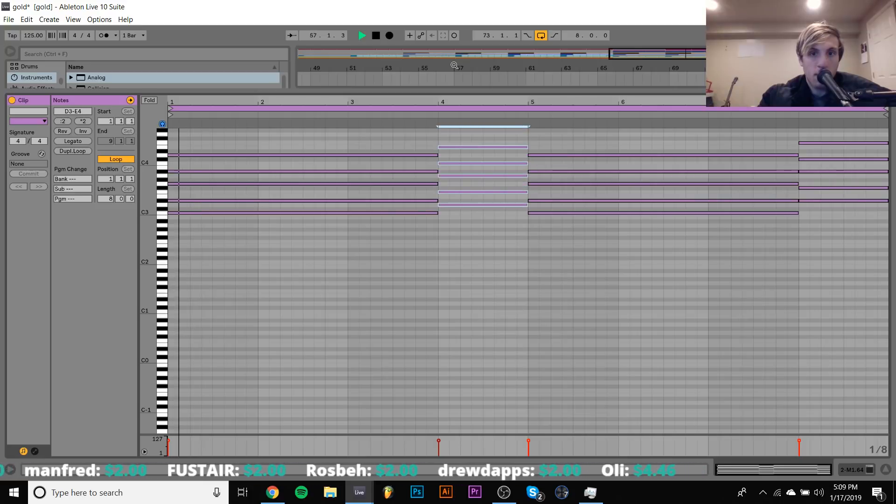
pyautogui.press('Up')
pyautogui.press('Up')
pyautogui.press('Up')
pyautogui.press('Up')
pyautogui.press('Up')
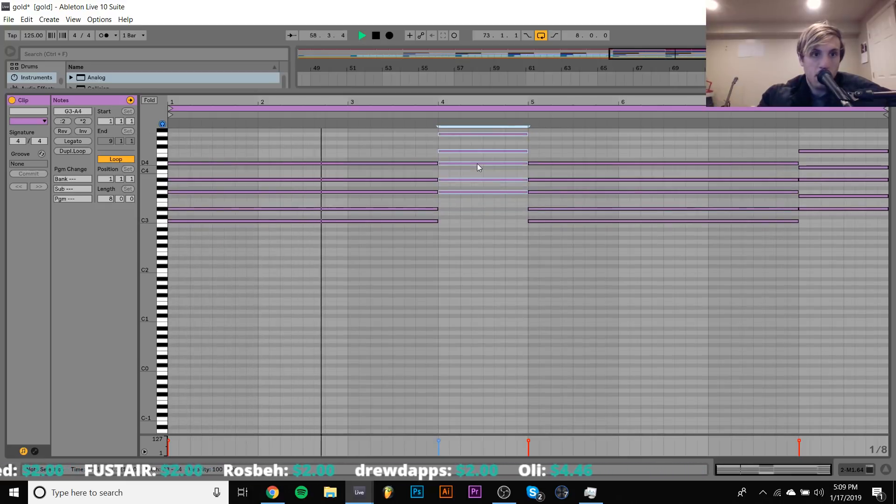
# Raise the eighth-bar chord of the same pad clip four semitones to G3-A4 and return to the track's devices
pyautogui.moveTo(828, 242); pyautogui.dragTo(854, 91)
pyautogui.press('Up')
pyautogui.press('Up')
pyautogui.press('Up')
pyautogui.press('Up')
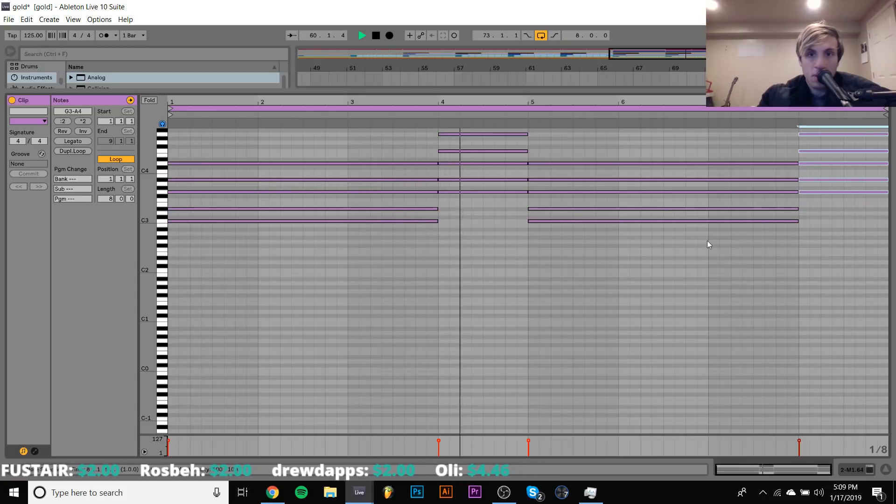
pyautogui.click(858, 469)
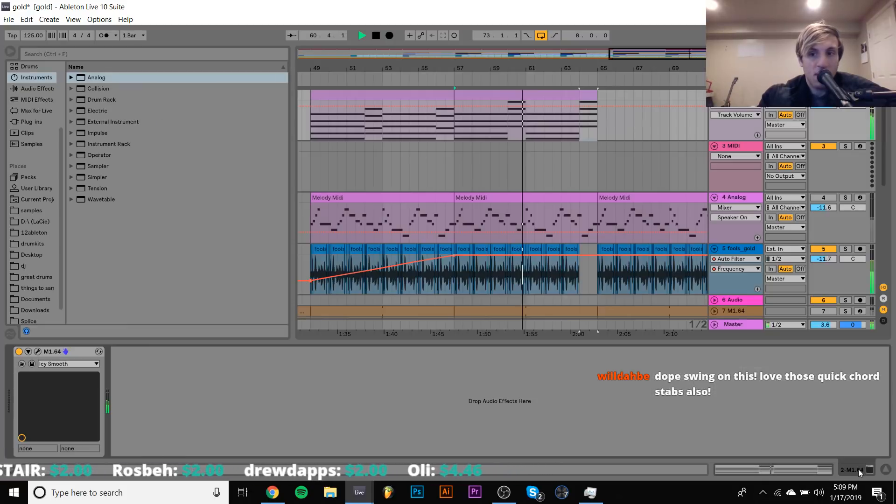
# Replace the pad clip at bar 49 with a copy of the edited pad clip from bar 57
pyautogui.click(511, 94)
pyautogui.click(388, 92)
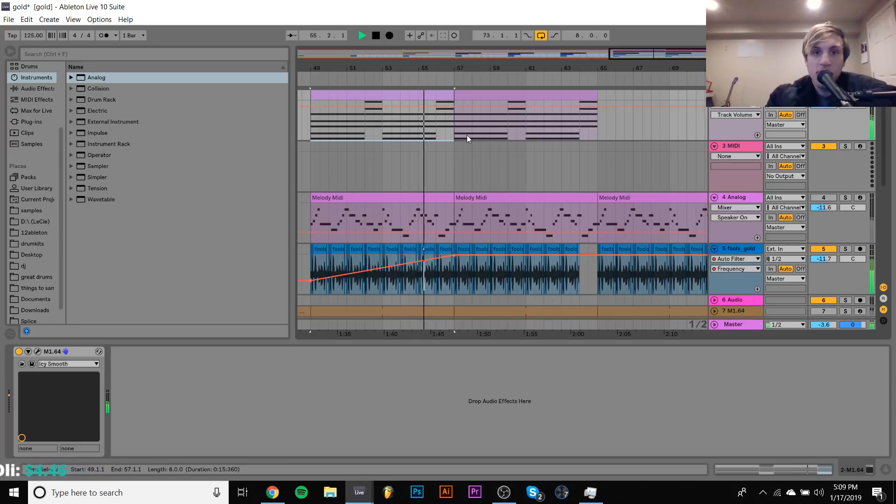
pyautogui.scroll(2, 467, 136)
pyautogui.hscroll(-3, 466, 133)
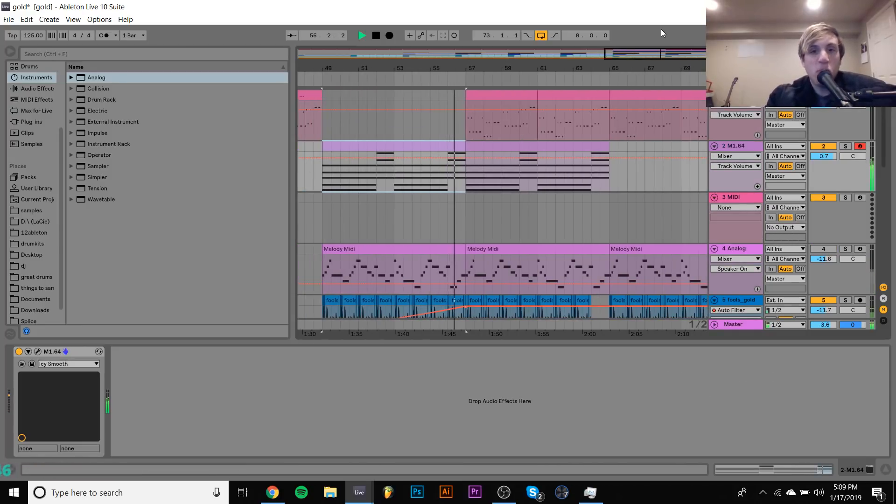
# Lower the M1.64 pad track's volume to 0.5 dB during playback
pyautogui.click(759, 54)
pyautogui.moveTo(665, 68); pyautogui.dragTo(665, 50)
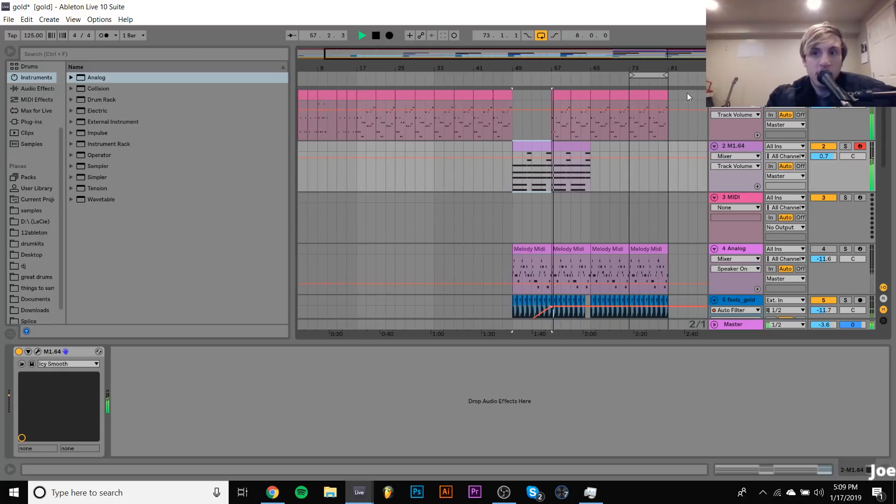
pyautogui.click(732, 146)
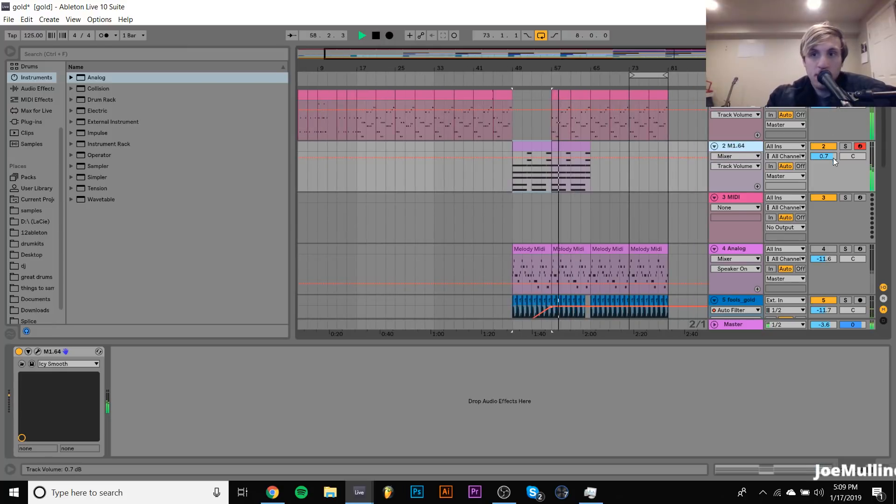
pyautogui.moveTo(832, 157); pyautogui.dragTo(832, 160)
# Hide the device view, select bars 65 to 85 across all tracks and move them eight bars later to bar 73
pyautogui.click(886, 470)
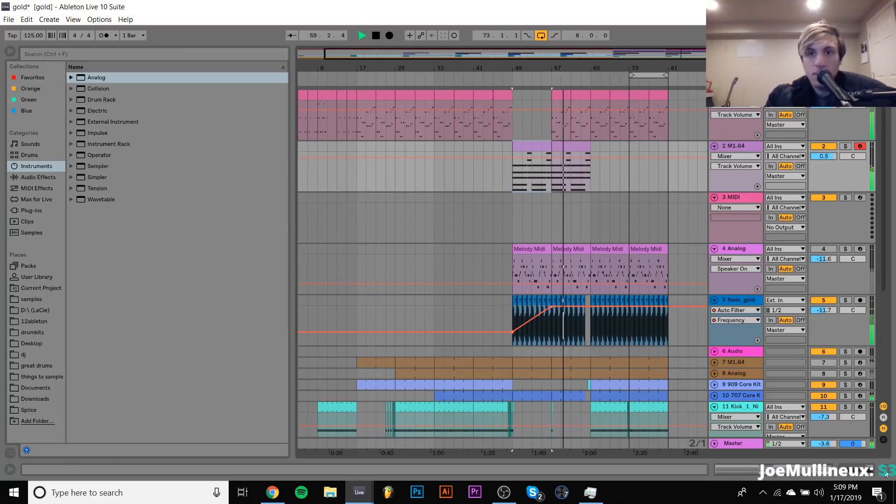
pyautogui.click(601, 97)
pyautogui.scroll(-3, 601, 96)
pyautogui.scroll(-2, 601, 97)
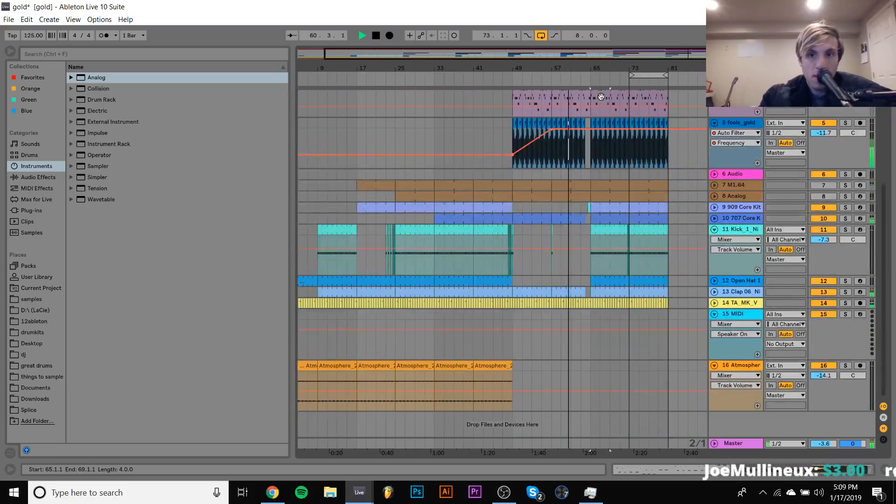
pyautogui.keyDown('shift'); pyautogui.click(693, 317); pyautogui.keyUp('shift')
pyautogui.scroll(5, 693, 318)
pyautogui.scroll(1, 693, 318)
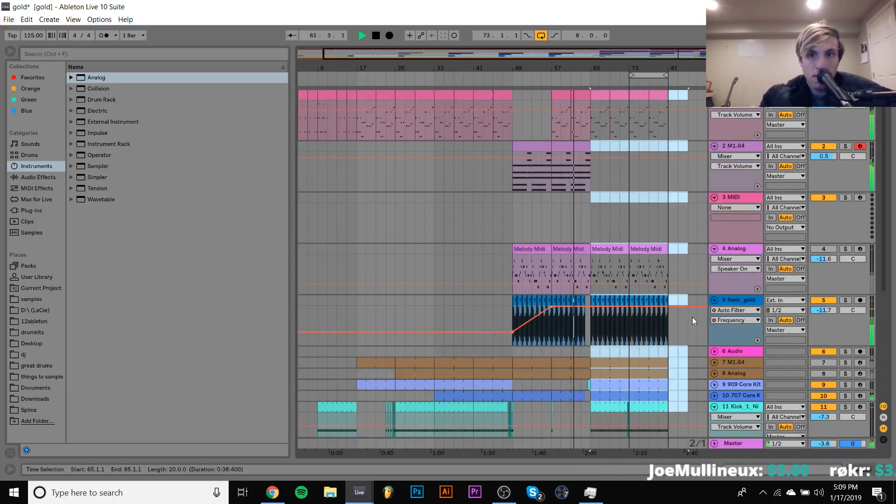
pyautogui.moveTo(599, 96); pyautogui.dragTo(643, 97)
pyautogui.scroll(-3, 589, 337)
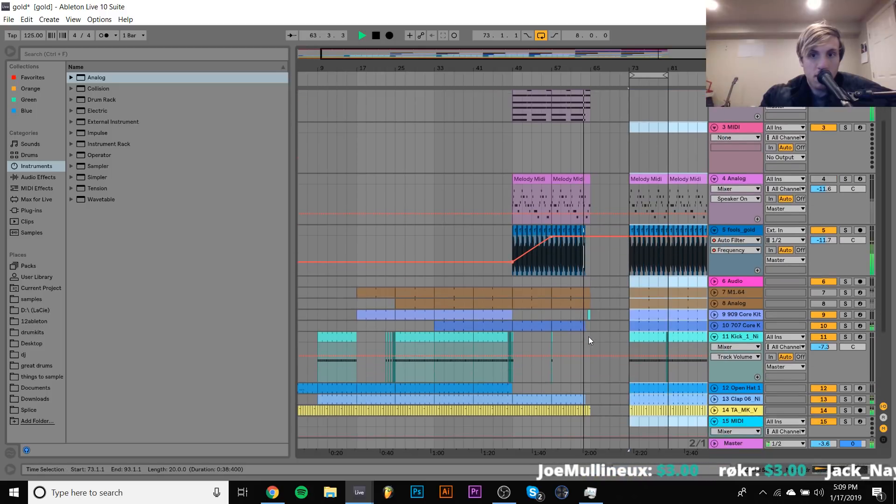
# Stop playback and move the short fill clip on the 909 Core Kit track to bar 72.3, directly before bar 73
pyautogui.moveTo(607, 68); pyautogui.dragTo(548, 111)
pyautogui.press('space')
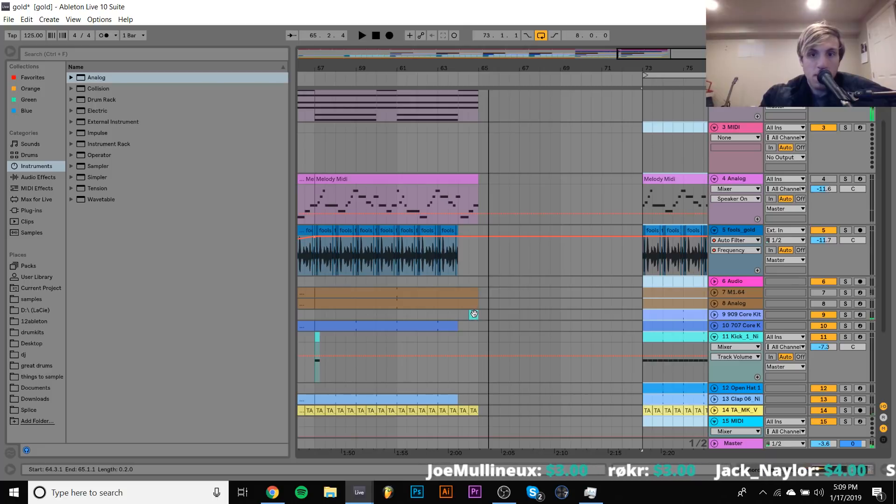
pyautogui.moveTo(474, 315); pyautogui.dragTo(639, 314)
# Duplicate the bar 57 to 65 clips of the M1.64 pad track and the track above it to bar 65 and resume playback
pyautogui.scroll(3, 432, 168)
pyautogui.click(437, 148)
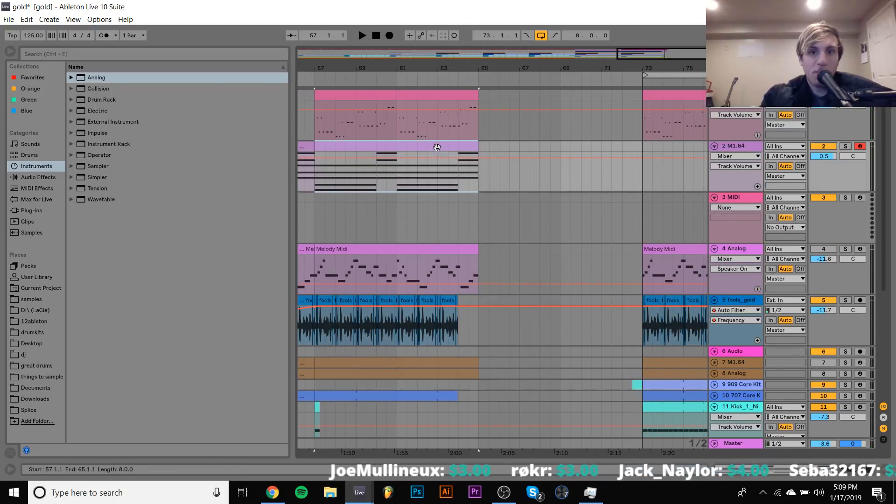
pyautogui.click(353, 95)
pyautogui.press('space')
# Duplicate bars 57 to 65 of the TA_MK_V loop track to fill bars 65 to 73
pyautogui.scroll(-6, 352, 95)
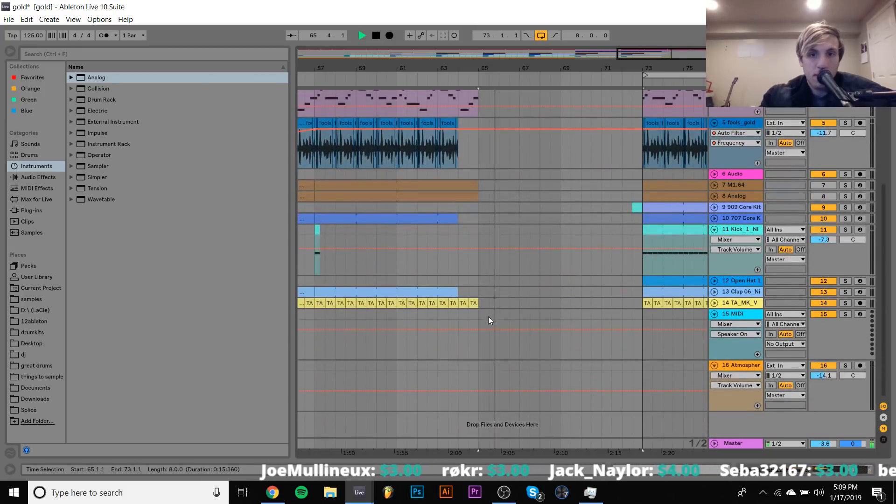
pyautogui.moveTo(479, 303); pyautogui.dragTo(316, 303)
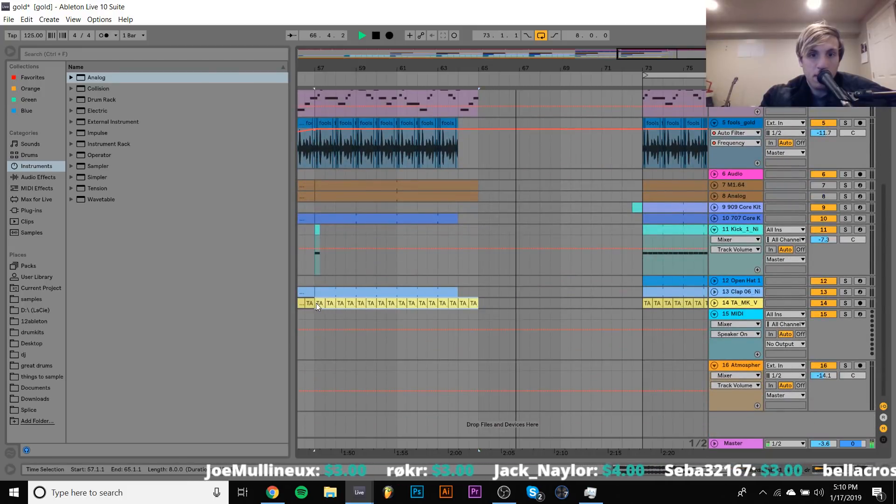
pyautogui.hotkey('ctrl', 'd')
# Duplicate the Atmosphere_2_Vinyl_Shine clip at bar 41 three times so it covers bars 49 to 73
pyautogui.hscroll(-7, 437, 335)
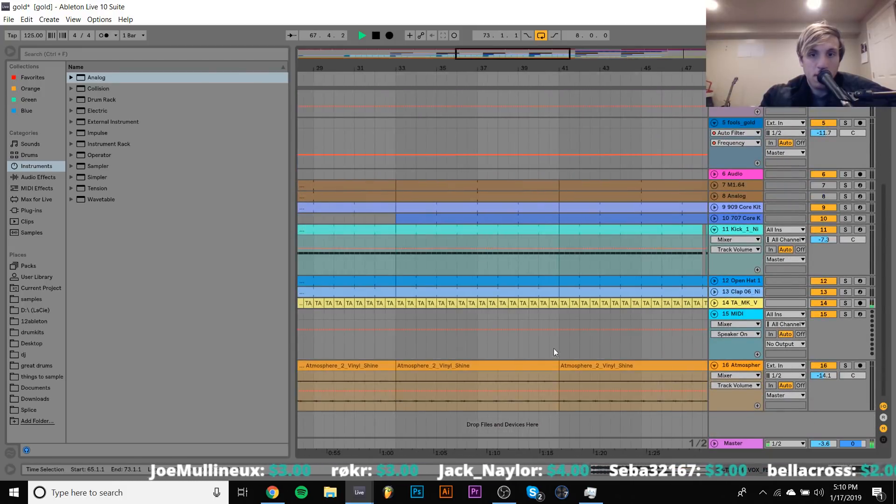
pyautogui.click(590, 363)
pyautogui.hotkey('ctrl', 'd')
pyautogui.hotkey('ctrl', 'd')
pyautogui.hotkey('ctrl', 'd')
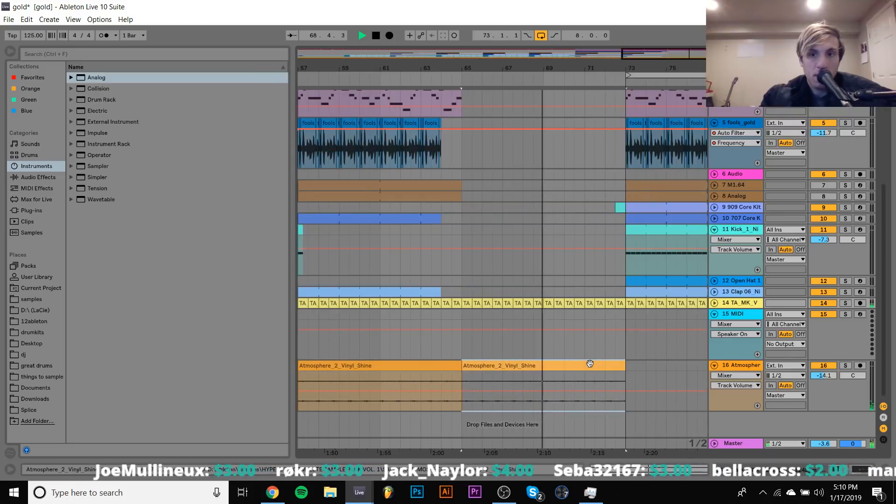
# Duplicate bar 63 of the fools_gold audio track into the empty bar 64
pyautogui.scroll(6, 590, 364)
pyautogui.moveTo(443, 324); pyautogui.dragTo(420, 297)
pyautogui.hotkey('ctrl', 'd')
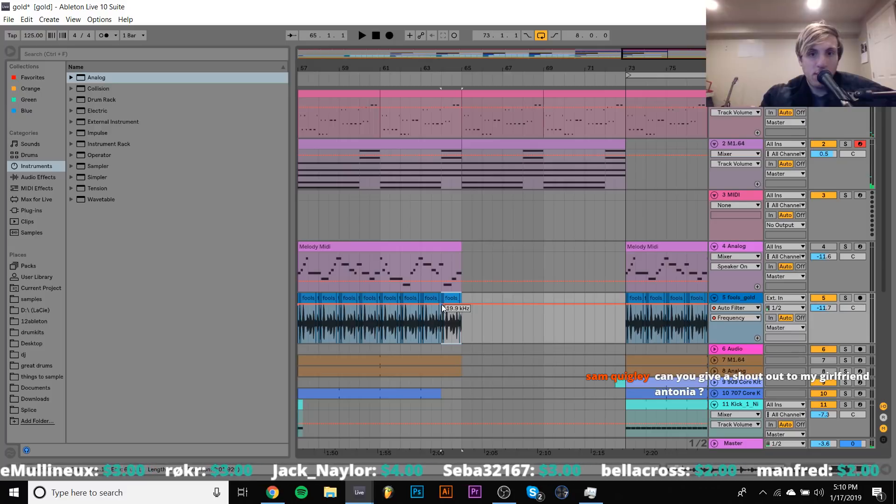
# Play the end of the fools_gold section and dip its Auto Filter frequency automation at bar 65
pyautogui.click(422, 320)
pyautogui.press('space')
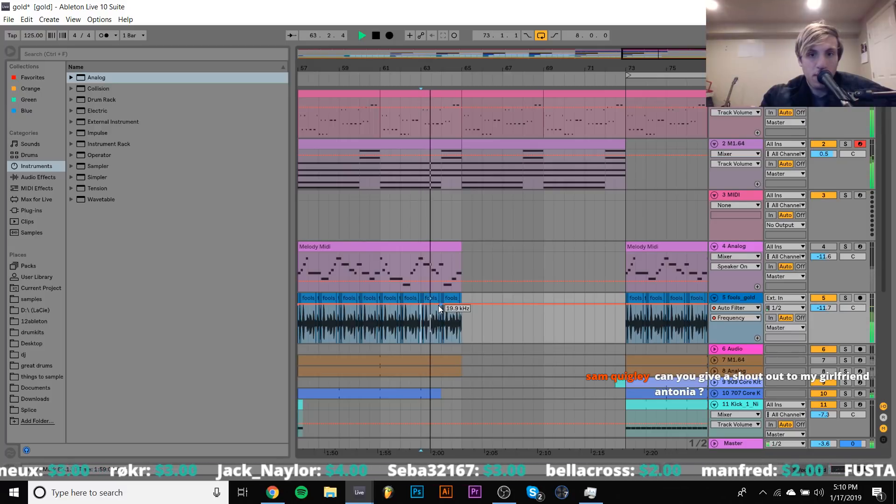
pyautogui.moveTo(462, 304); pyautogui.dragTo(461, 323)
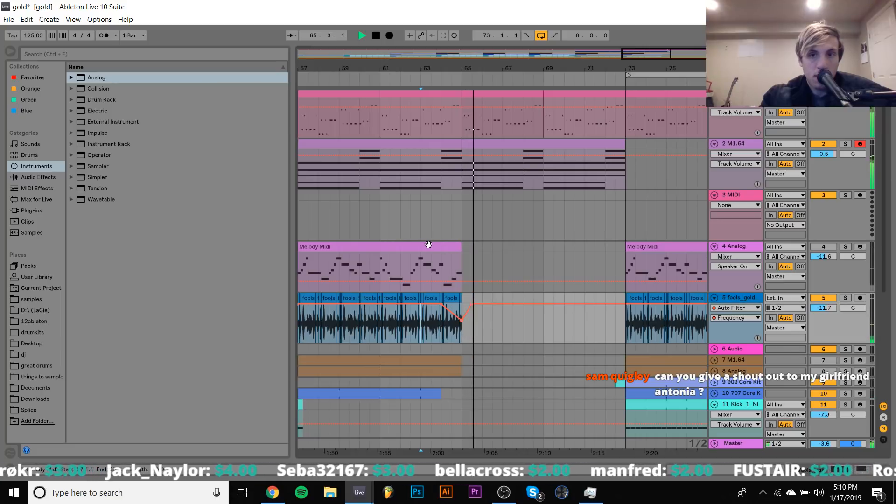
# Activate the Analog melody track 4 and duplicate its Melody Midi clip from bar 57 to bar 65
pyautogui.click(829, 246)
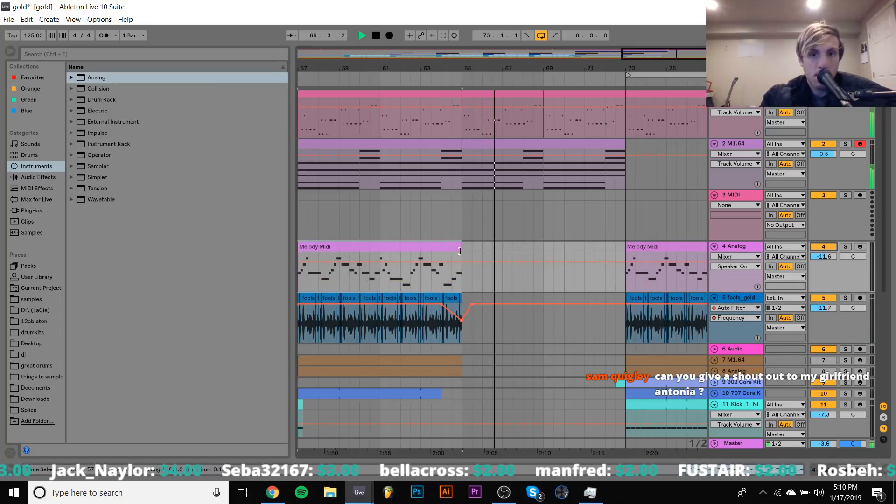
pyautogui.click(831, 246)
pyautogui.hotkey('ctrl', 'd')
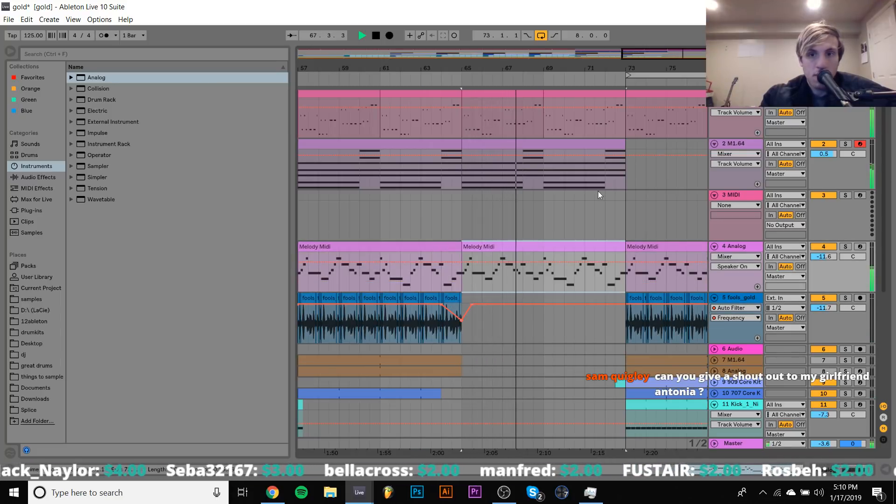
# Add an Auto Filter to the M1.64 pad track, set its frequency to 19.9 kHz and show that parameter's automation
pyautogui.doubleClick(741, 144)
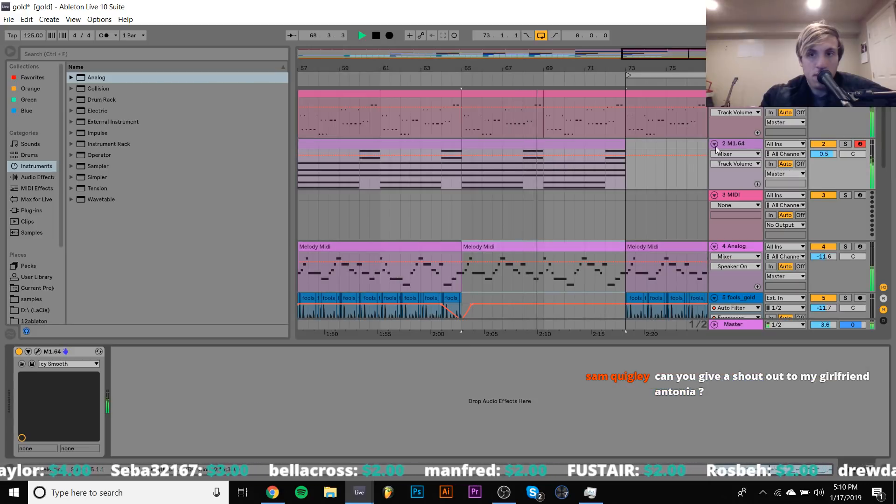
pyautogui.press('space')
pyautogui.click(33, 177)
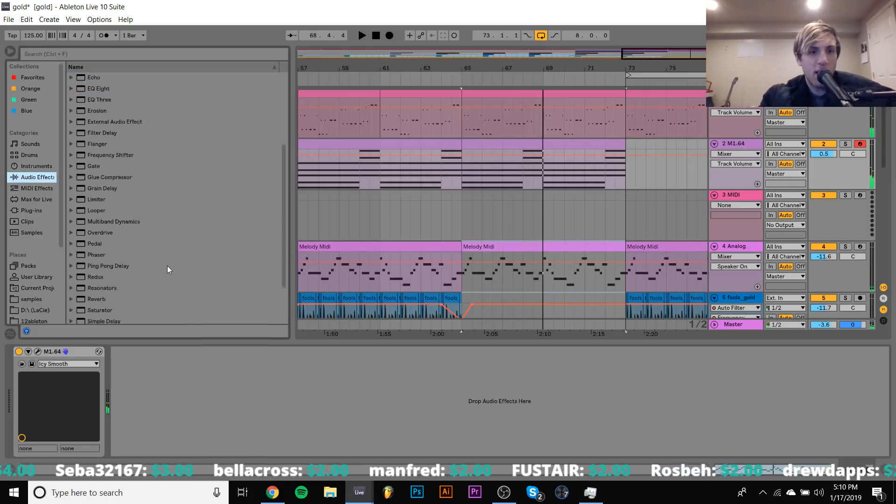
pyautogui.click(102, 102)
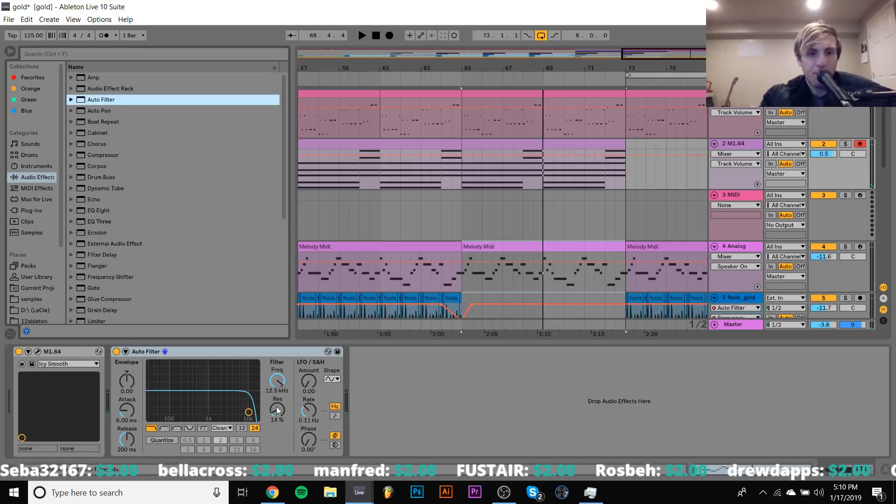
pyautogui.rightClick(276, 383)
pyautogui.click(283, 389)
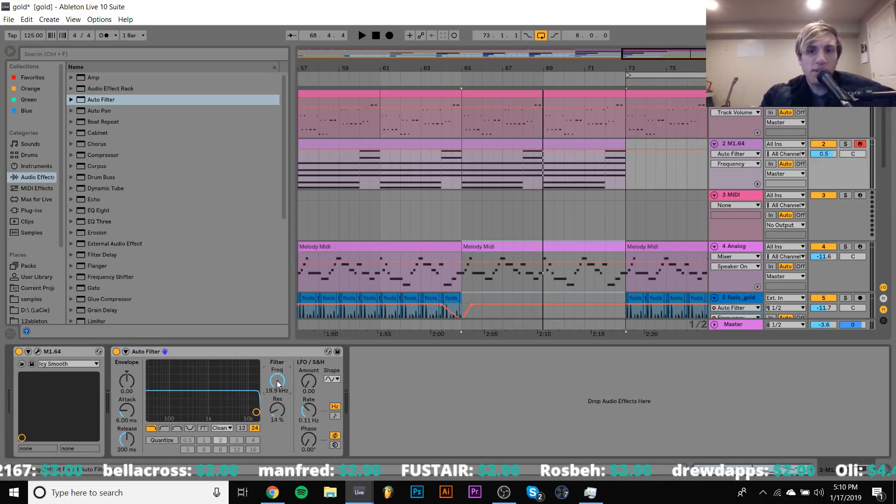
# Automate the M1.64 pad's filter frequency to fall from 19.9 kHz at bar 65 to about 71 Hz at bar 73 during playback
pyautogui.click(461, 152)
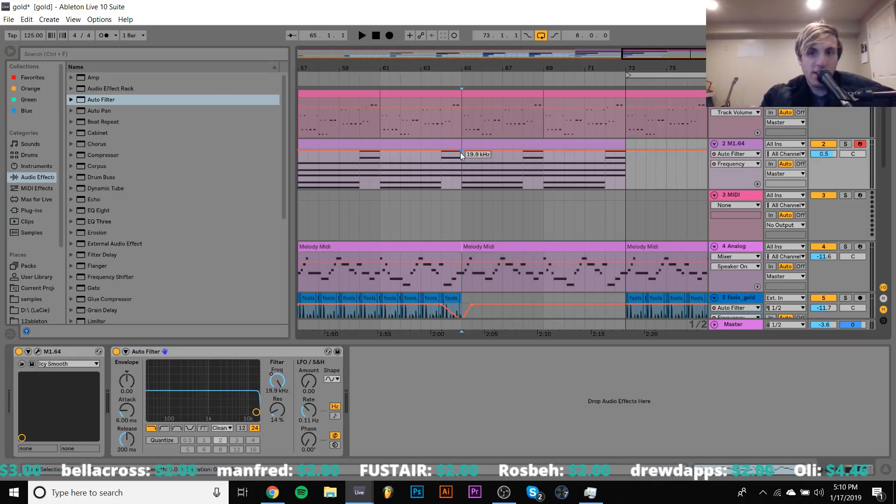
pyautogui.click(626, 153)
pyautogui.press('space')
pyautogui.moveTo(627, 153)
pyautogui.mouseDown()
pyautogui.moveTo(627, 187)
pyautogui.moveTo(626, 169)
pyautogui.mouseUp()
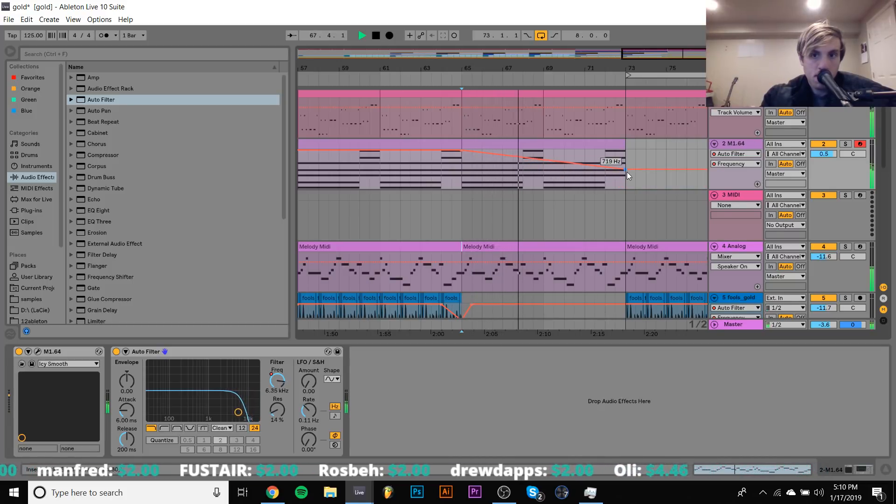
pyautogui.click(411, 144)
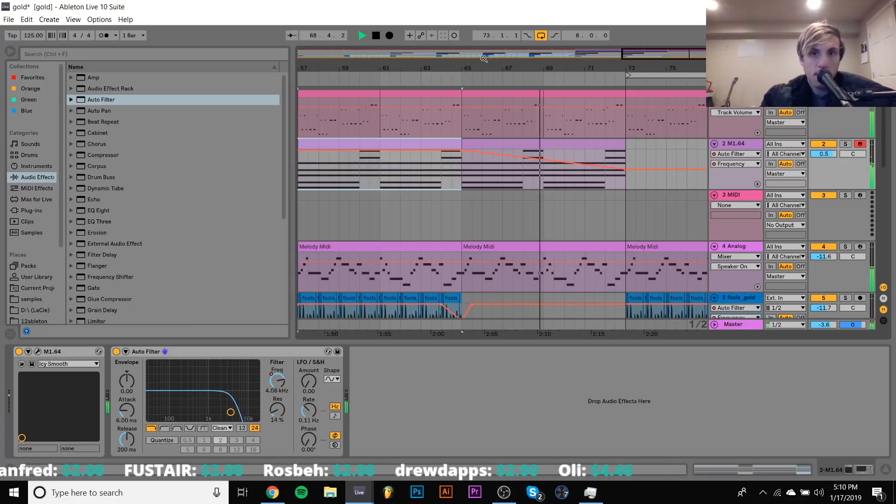
pyautogui.doubleClick(468, 50)
pyautogui.moveTo(591, 171); pyautogui.dragTo(591, 182)
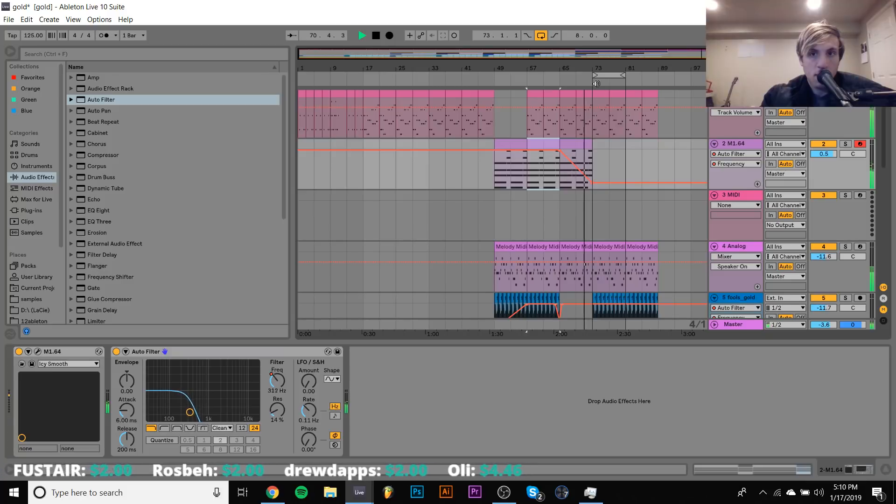
# Lower the volume of the Analog melody track 4 to -14.7 dB and fold the track
pyautogui.moveTo(593, 68); pyautogui.dragTo(585, 212)
pyautogui.scroll(-3, 584, 238)
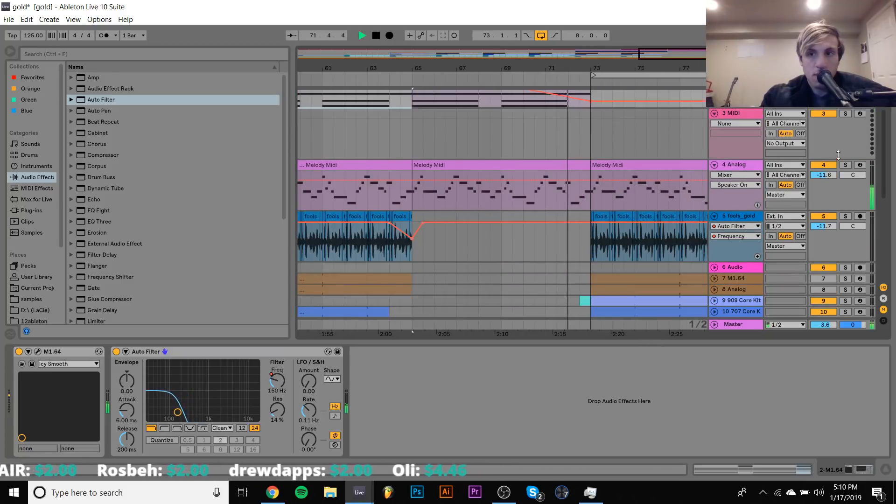
pyautogui.moveTo(826, 175); pyautogui.dragTo(830, 175)
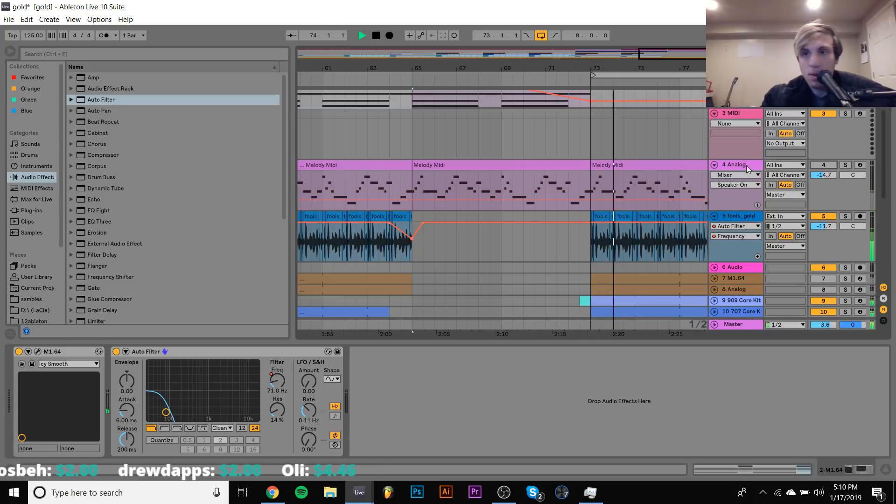
pyautogui.click(714, 164)
pyautogui.click(808, 157)
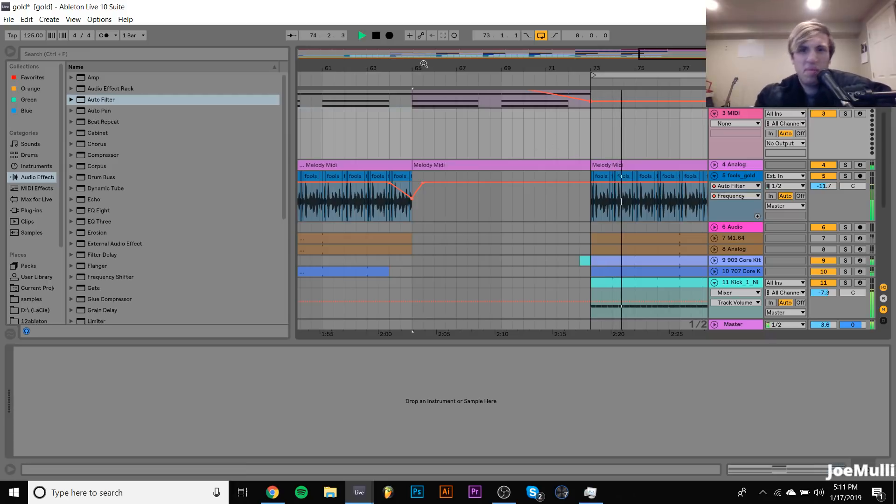
# Listen from bar 45 and delete the Melody Midi clips between bars 49 and 65 on the Analog track
pyautogui.moveTo(536, 69); pyautogui.dragTo(527, 23)
pyautogui.click(478, 131)
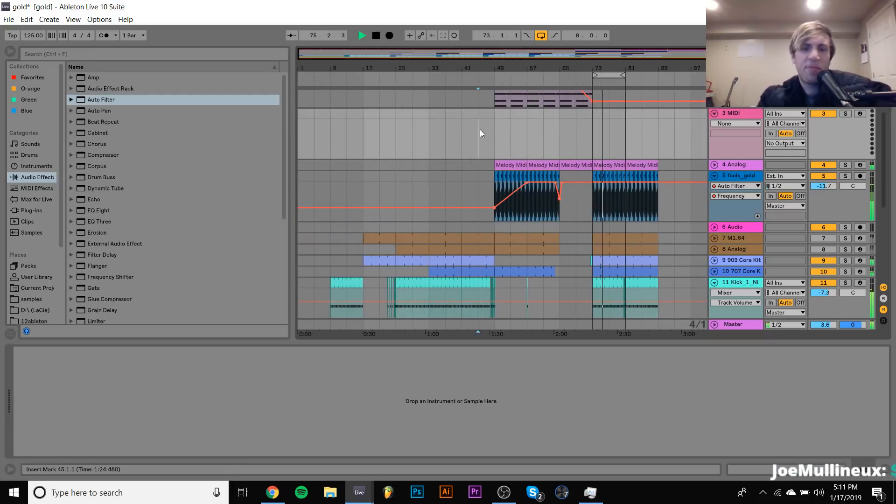
pyautogui.scroll(3, 480, 130)
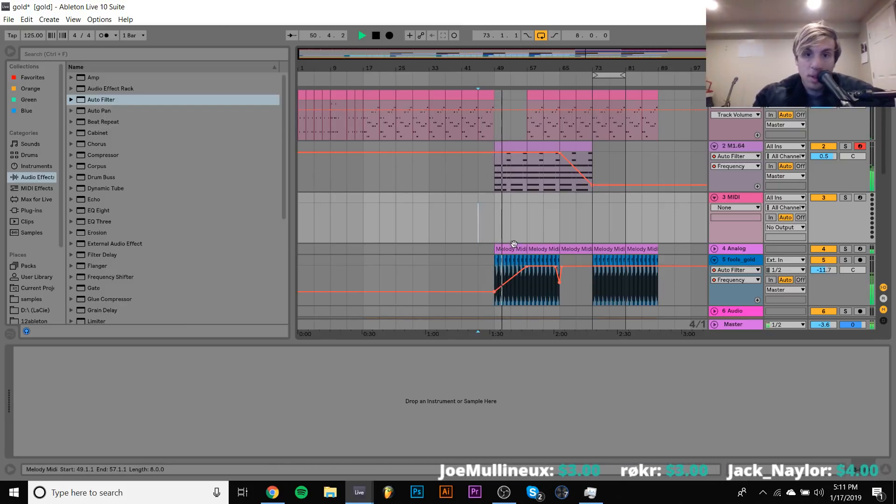
pyautogui.moveTo(510, 247); pyautogui.dragTo(522, 250)
pyautogui.click(534, 250)
pyautogui.press('Delete')
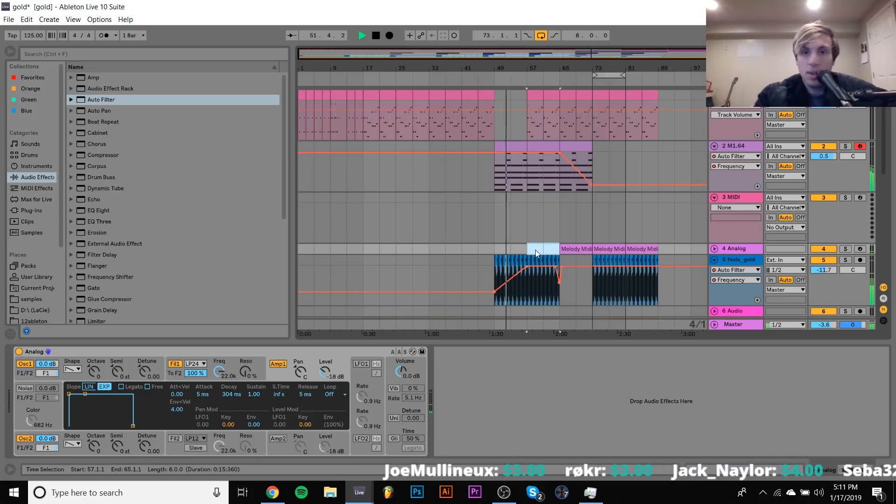
# Select the Melody Midi clip at bar 65 and switch off Osc2 in the melody track's Analog synth
pyautogui.click(572, 249)
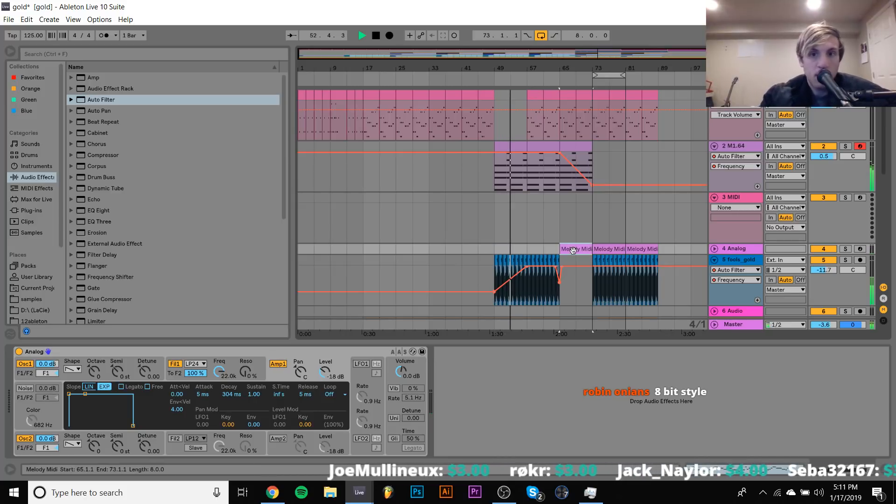
pyautogui.click(24, 439)
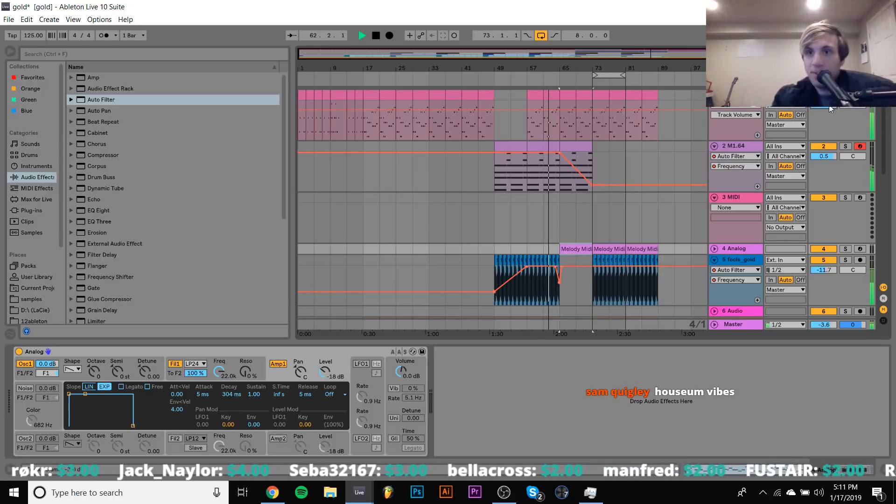
# Fold the M1.64, fools_gold and MIDI tracks 2, 5 and 3 in the arrangement
pyautogui.click(714, 146)
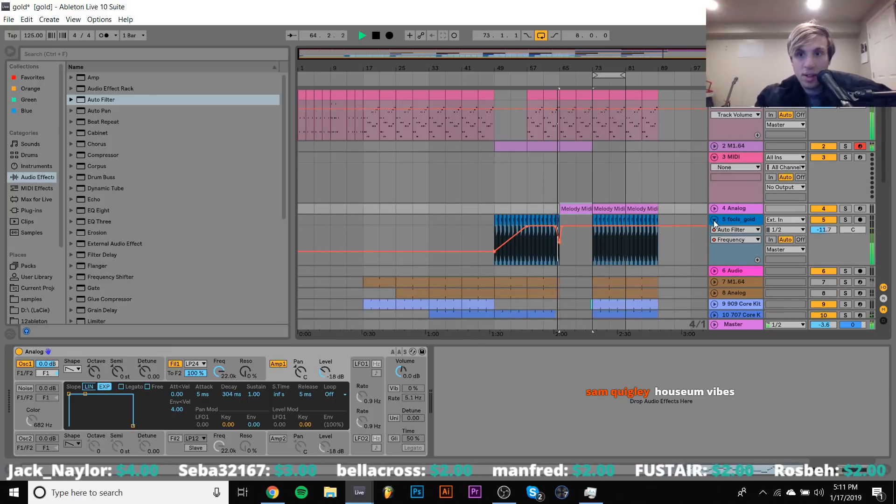
pyautogui.click(714, 220)
pyautogui.click(714, 157)
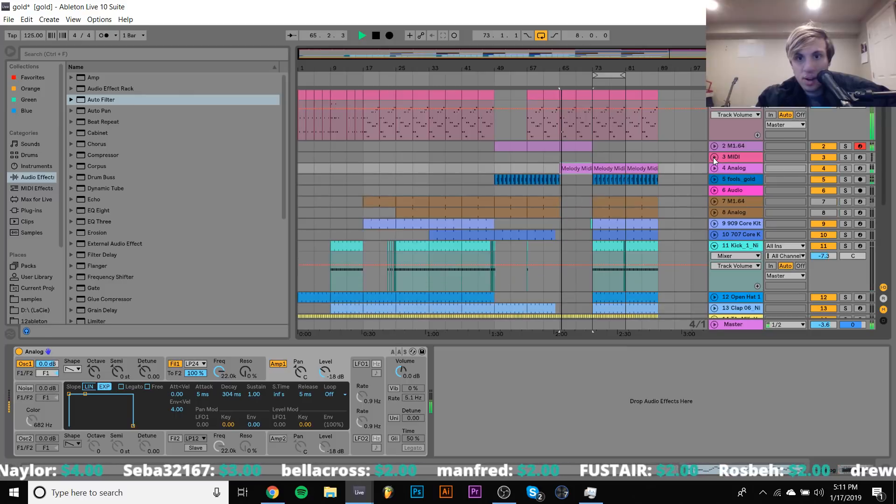
pyautogui.moveTo(578, 69); pyautogui.dragTo(582, 89)
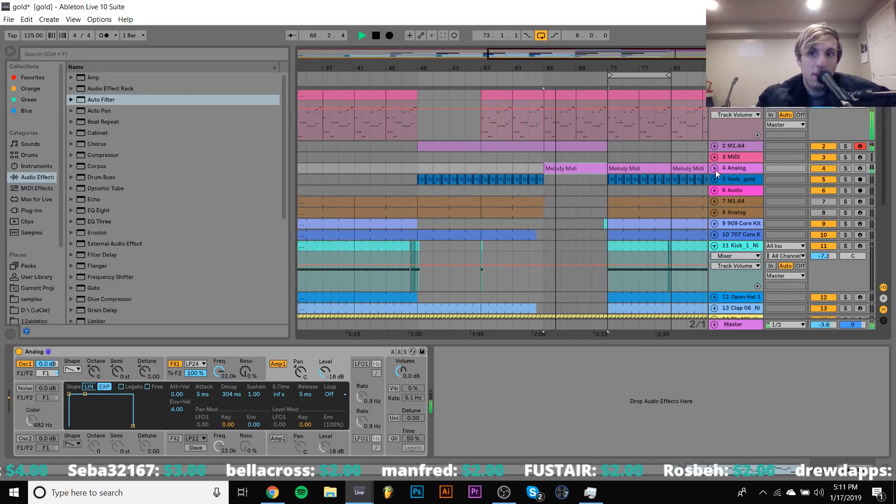
# Unfold the Analog melody track 4, then mute and reactivate it to compare the mix with and without the melody
pyautogui.click(715, 169)
pyautogui.click(825, 168)
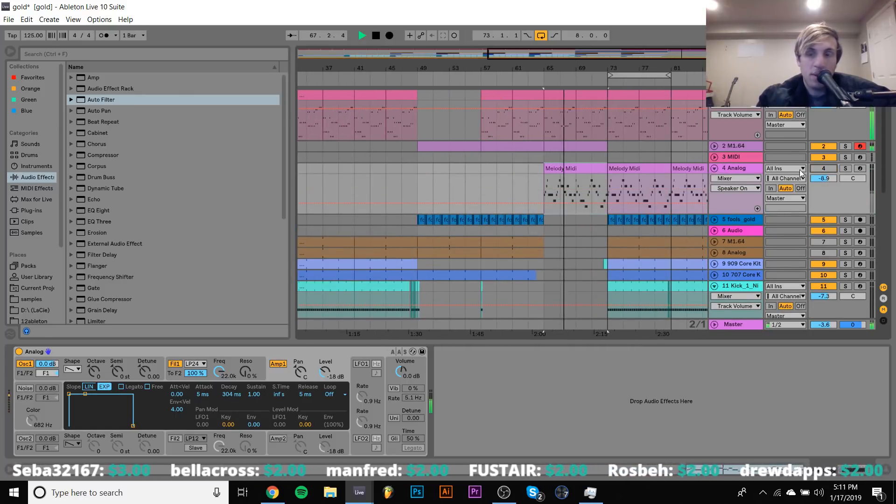
pyautogui.click(824, 168)
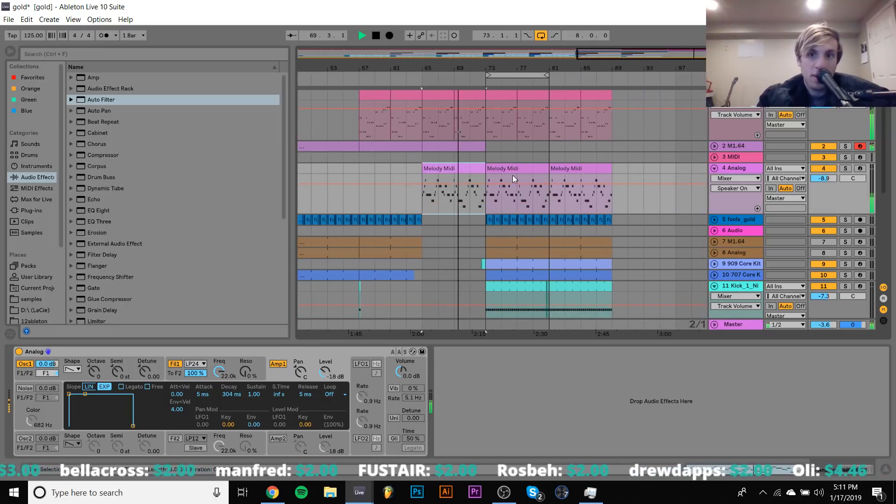
# Delete the Melody Midi clip at bar 81 on the Analog track
pyautogui.click(570, 167)
pyautogui.press('Delete')
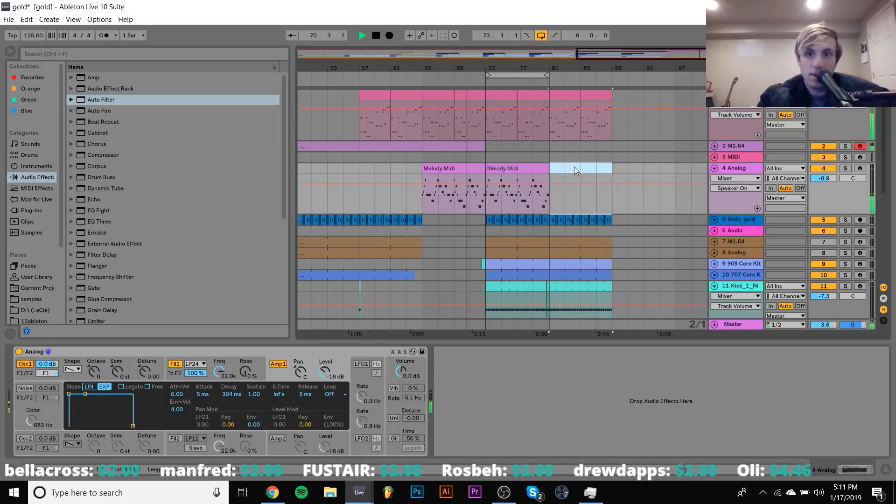
# Switch off the arrangement loop and fold the Analog melody track 4
pyautogui.click(542, 35)
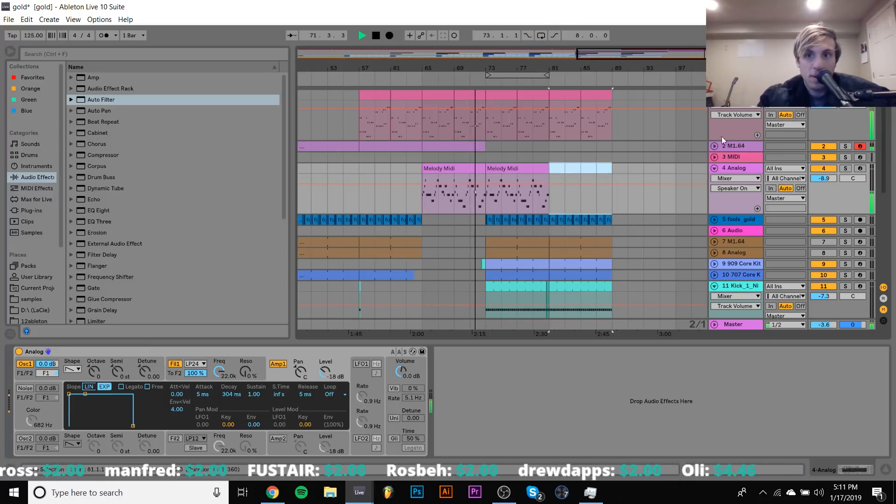
pyautogui.click(714, 168)
pyautogui.scroll(-3, 715, 173)
pyautogui.scroll(3, 714, 173)
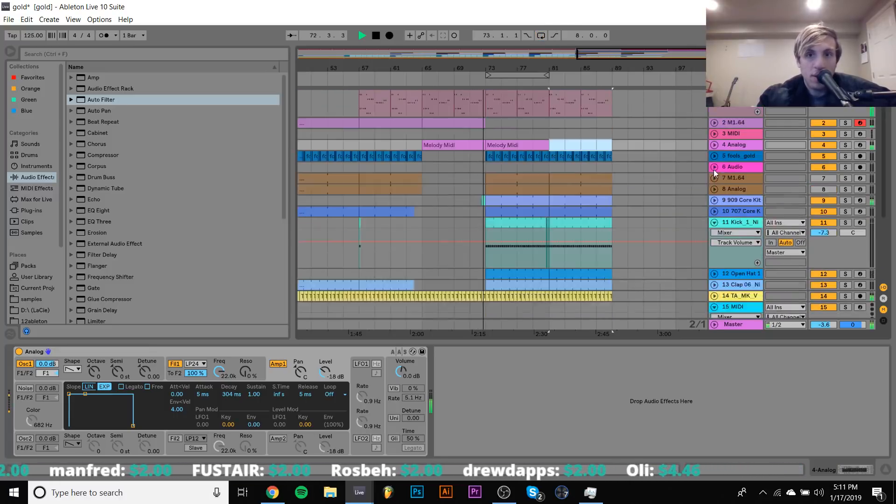
# Compare the mix with and without the unfolded Analog melody track 4, playing from the bar 73 Melody Midi clip
pyautogui.click(739, 169)
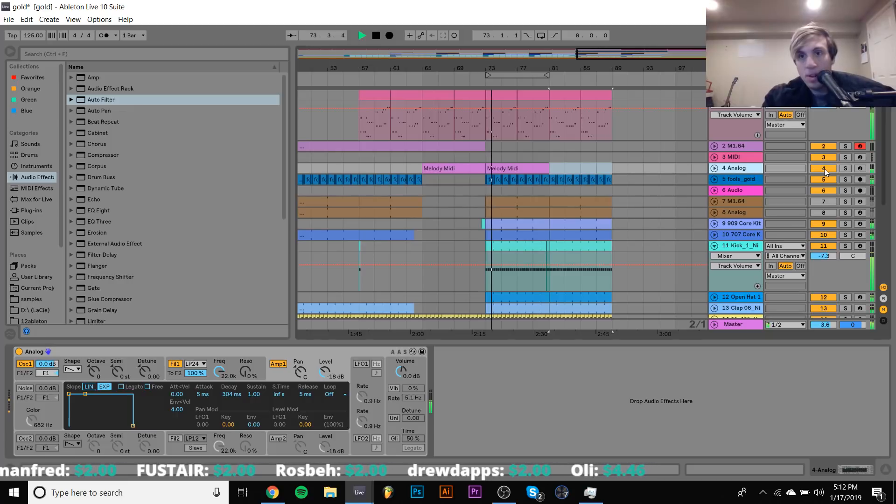
pyautogui.click(714, 169)
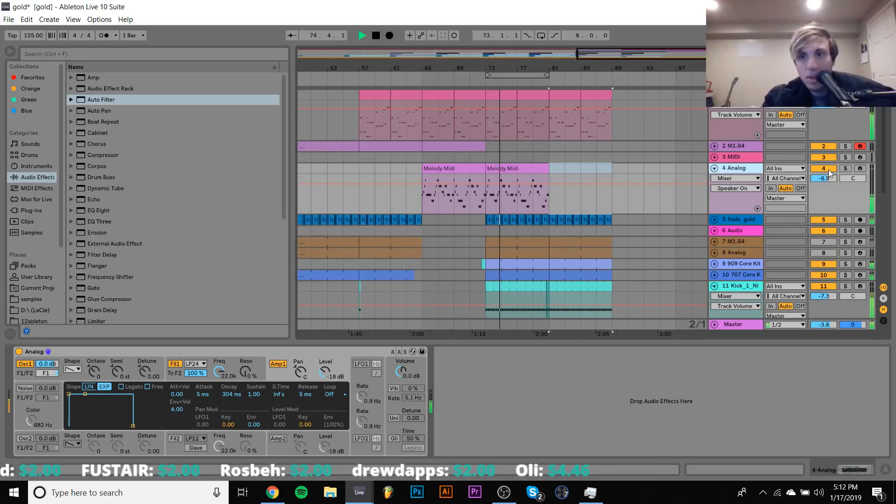
pyautogui.click(827, 169)
pyautogui.click(827, 169)
pyautogui.press('space')
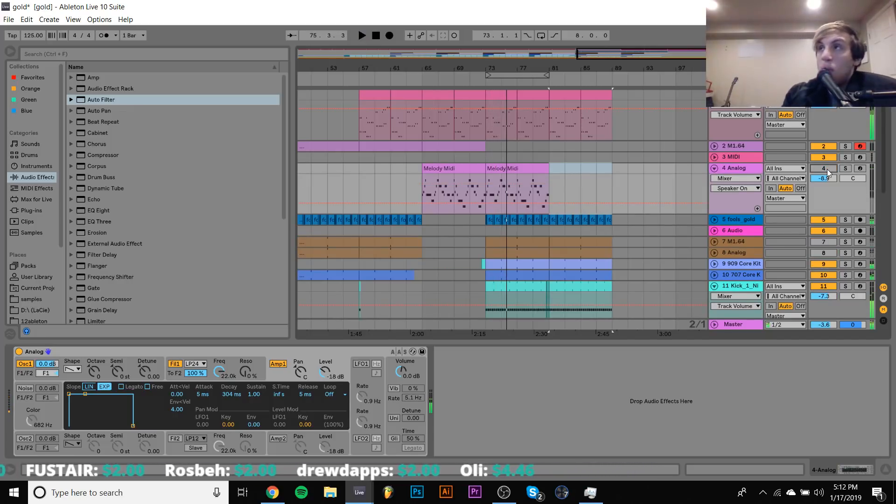
pyautogui.click(532, 171)
pyautogui.press('space')
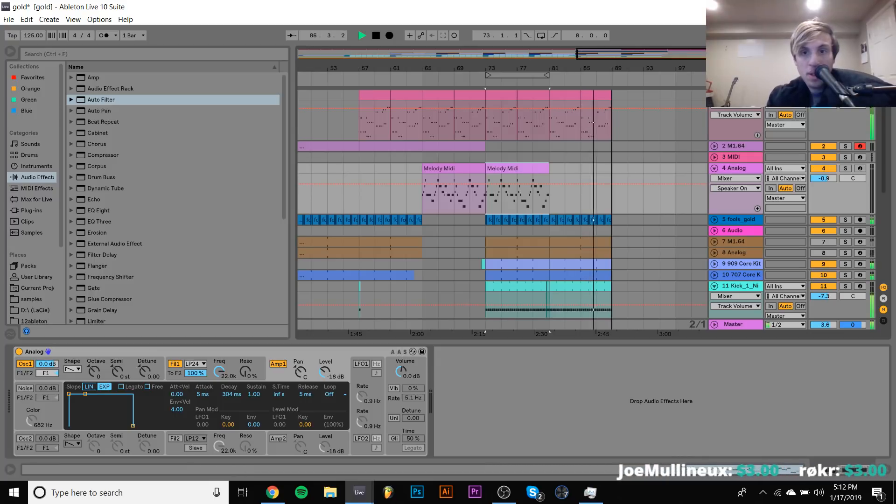
# Build a kick fill before bar 89: clear the beat at 88.2 and repeat short kick slices from 88.3 onward
pyautogui.moveTo(615, 70); pyautogui.dragTo(640, 199)
pyautogui.scroll(-4, 640, 201)
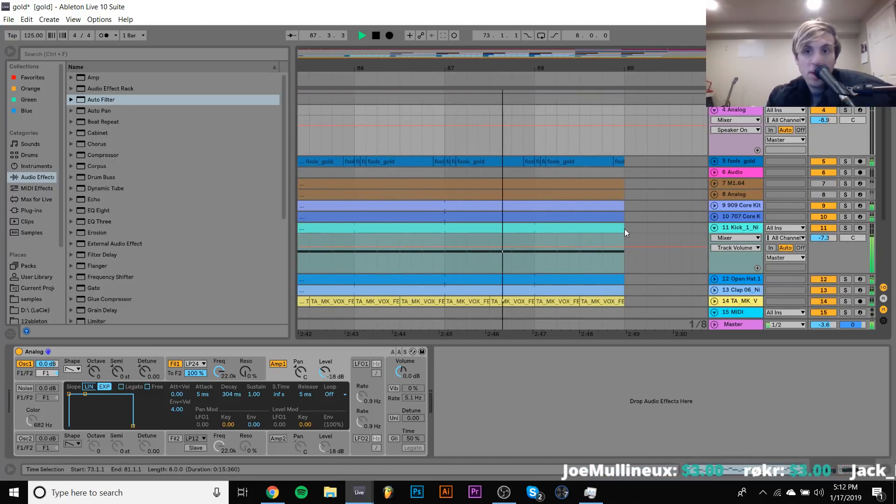
pyautogui.moveTo(626, 229); pyautogui.dragTo(590, 229)
pyautogui.press('space')
pyautogui.click(539, 262)
pyautogui.moveTo(594, 68); pyautogui.dragTo(591, 93)
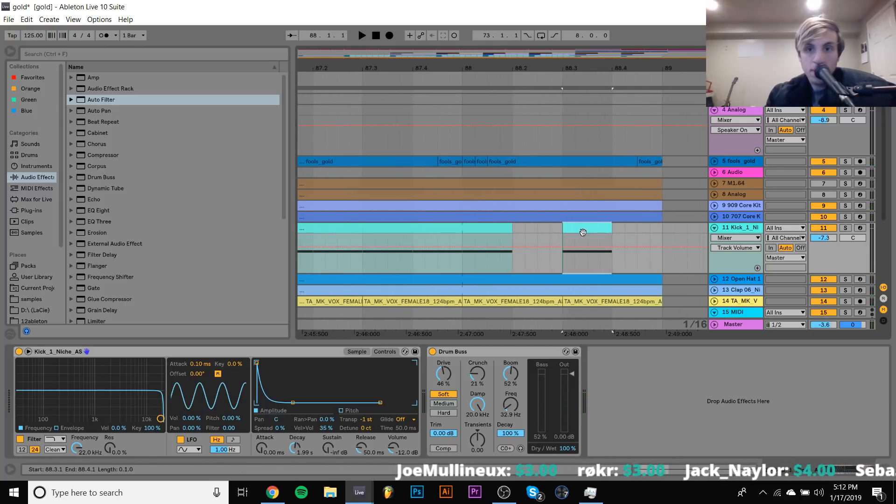
pyautogui.keyDown('ctrl'); pyautogui.moveTo(579, 227); pyautogui.dragTo(663, 229); pyautogui.keyUp('ctrl')
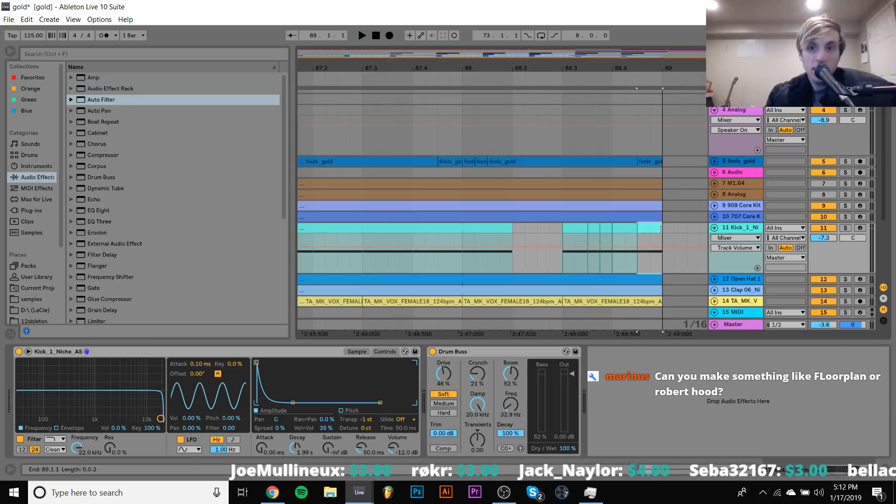
# Play back the new kick fill from bar 87.3 and review the arrangement from bar 33 onward
pyautogui.click(357, 268)
pyautogui.press('space')
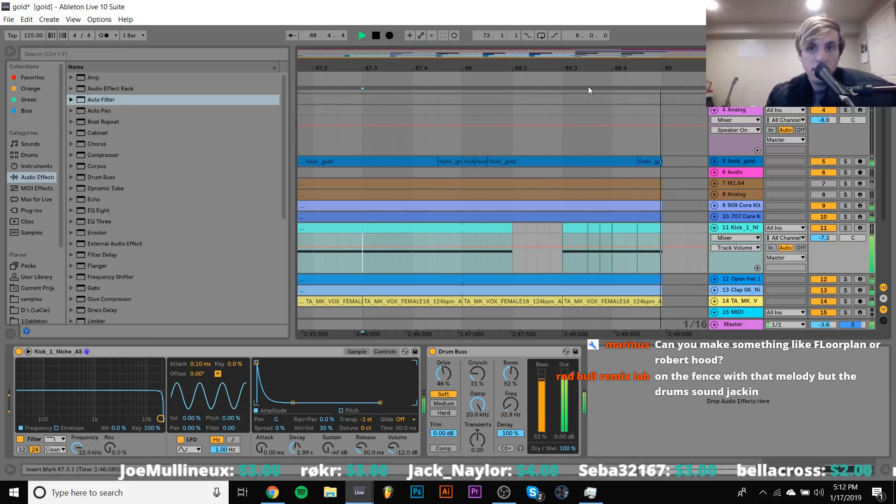
pyautogui.moveTo(594, 68); pyautogui.dragTo(594, 33)
pyautogui.press('space')
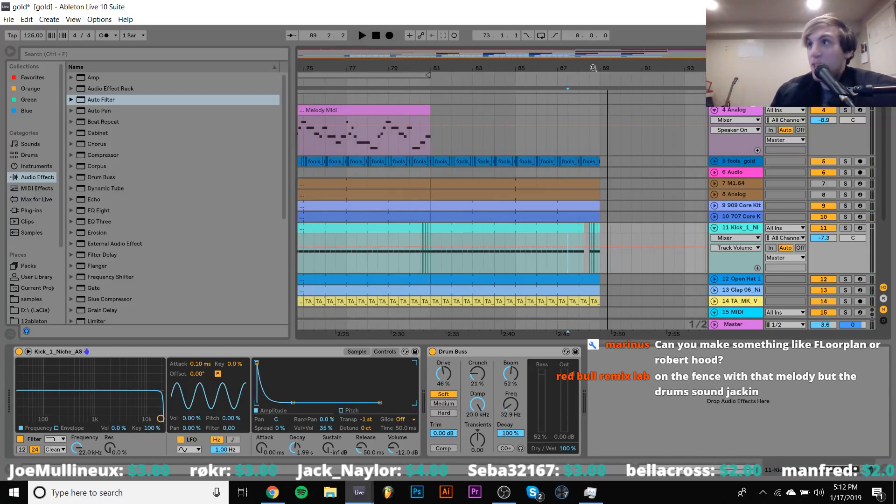
pyautogui.scroll(3, 464, 187)
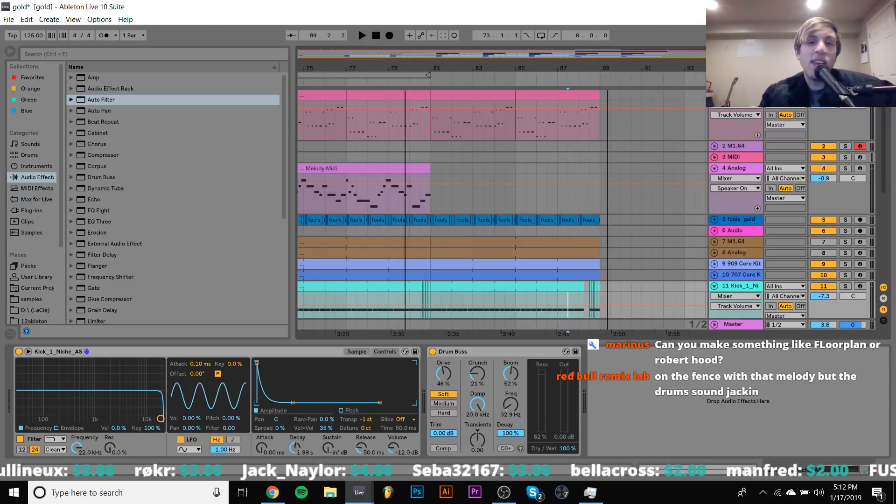
pyautogui.moveTo(406, 68); pyautogui.dragTo(582, 35)
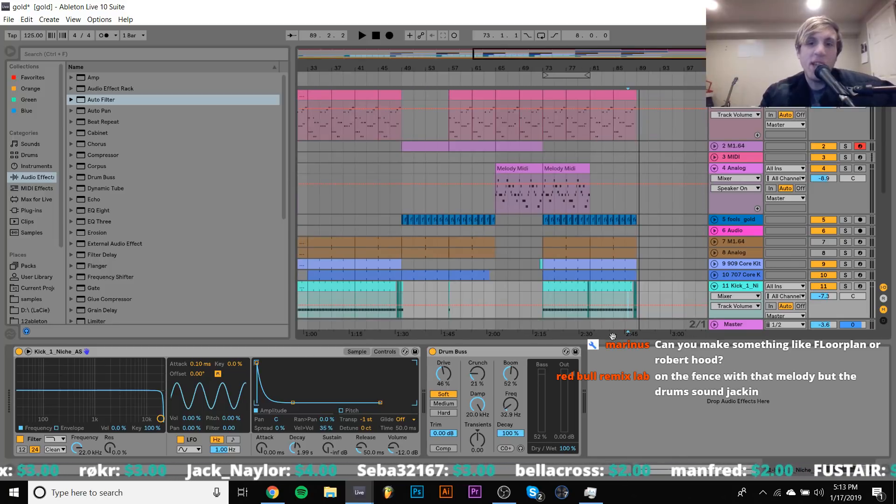
# Audition the Analog melody on its own from bar 73 by soloing track 4, and unsolo it
pyautogui.click(560, 168)
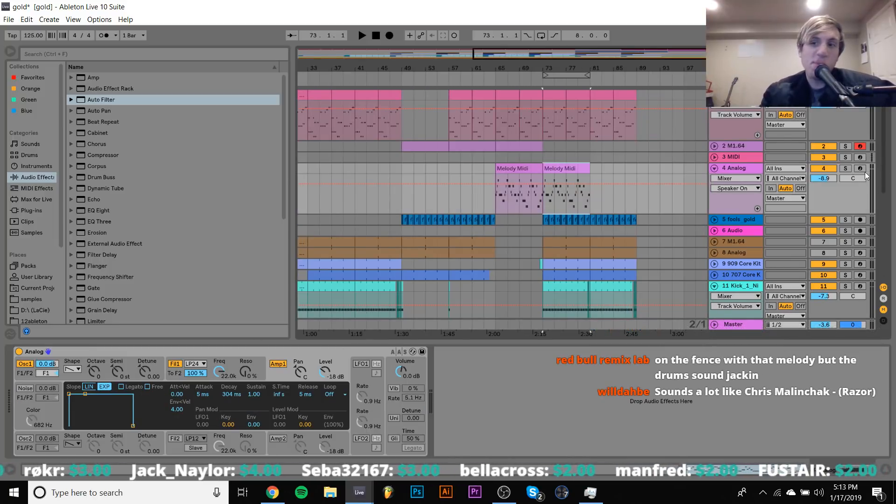
pyautogui.click(846, 169)
pyautogui.press('space')
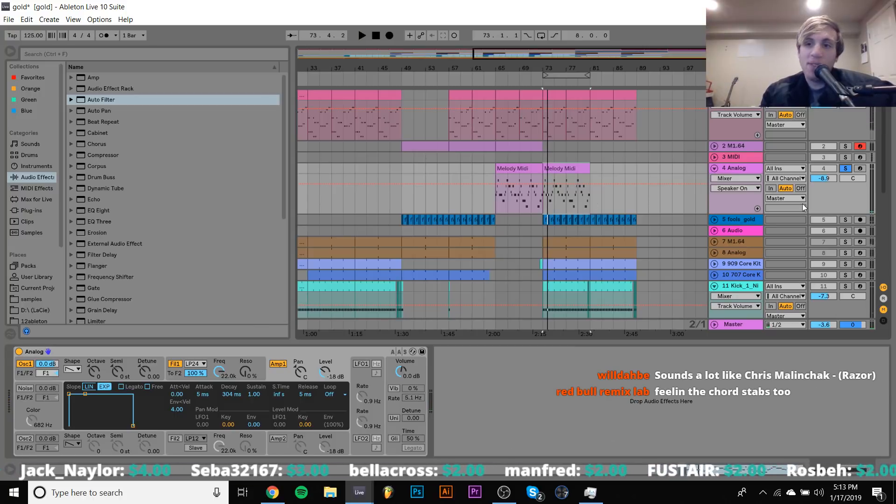
pyautogui.click(838, 167)
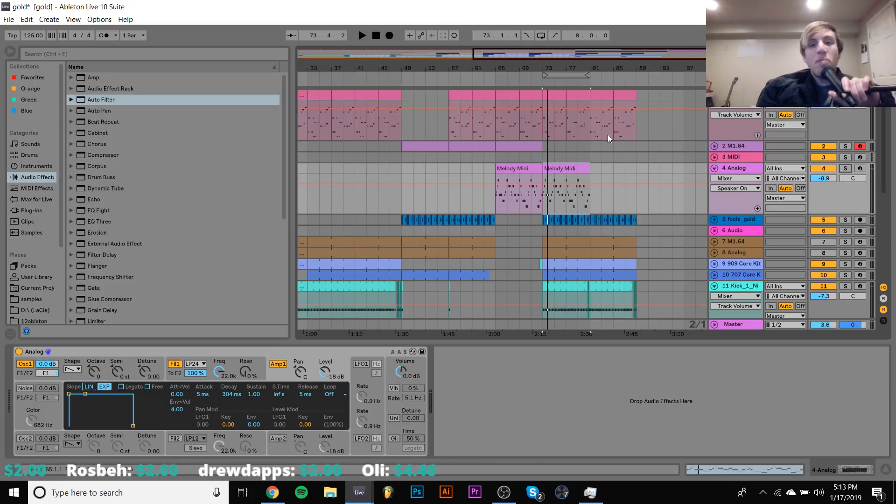
# Mute the Analog melody track 4 during playback from bar 73 and fold it
pyautogui.press('space')
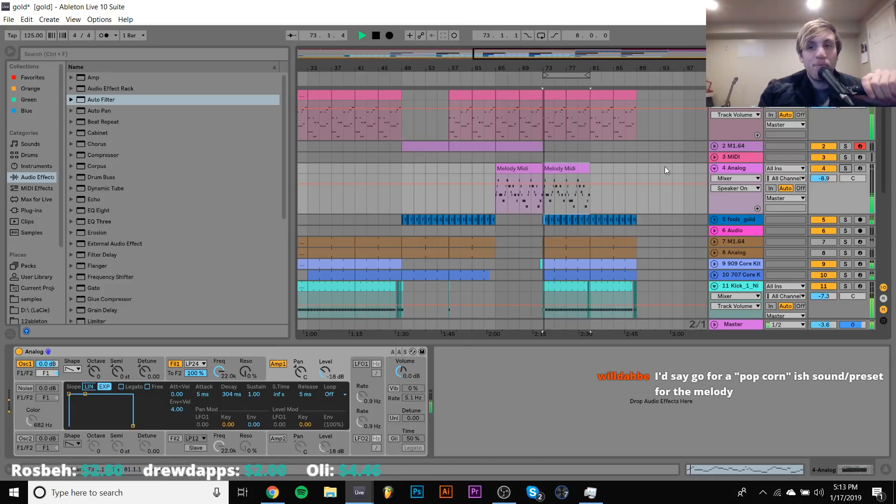
pyautogui.click(823, 169)
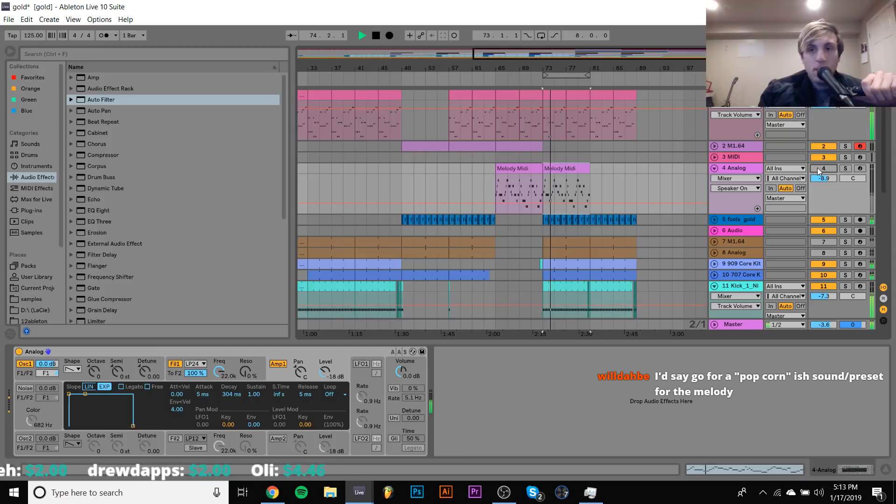
pyautogui.click(715, 168)
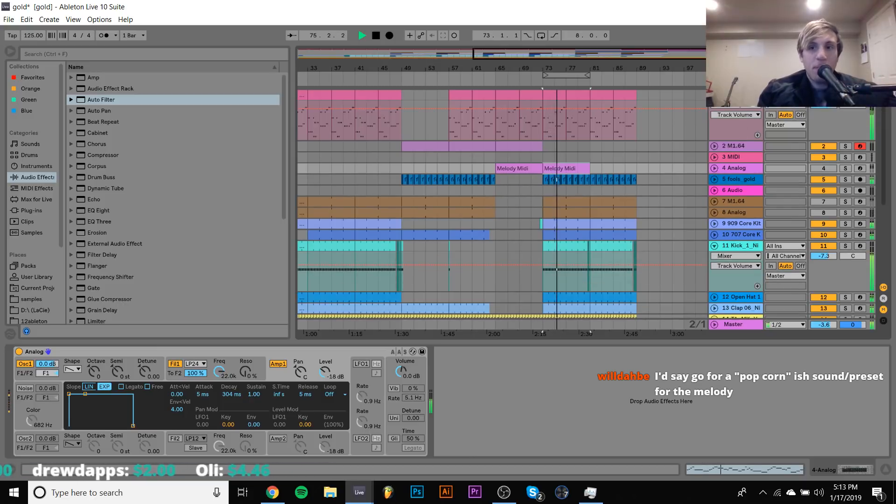
# Duplicate the Chord Stab track, solo the copy on track 2 and mute the original
pyautogui.click(741, 125)
pyautogui.press('space')
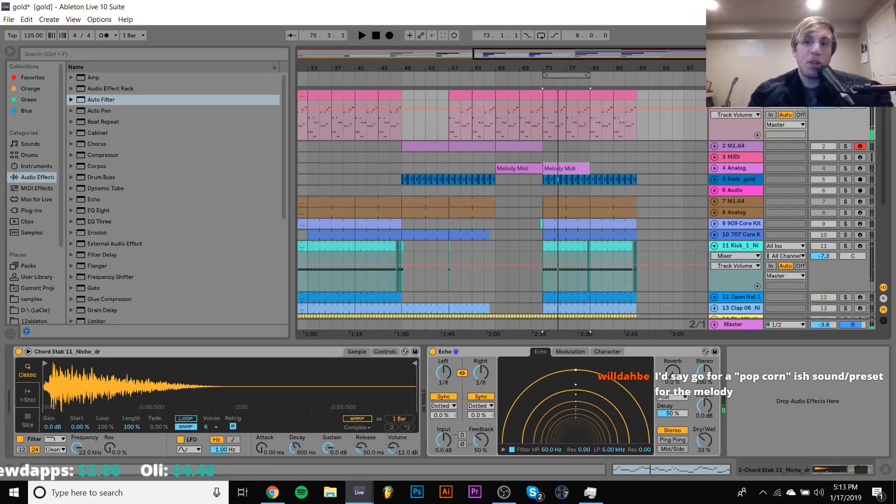
pyautogui.hotkey('ctrl', 'd')
pyautogui.click(845, 147)
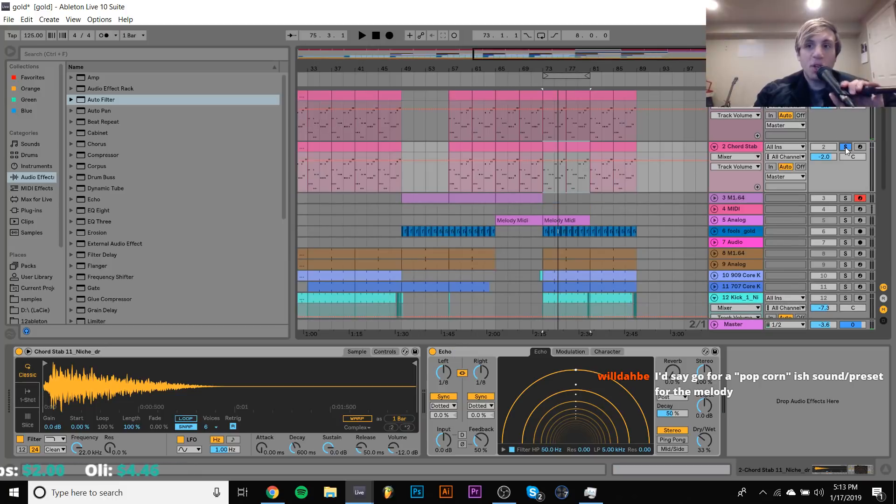
pyautogui.click(824, 96)
pyautogui.click(732, 150)
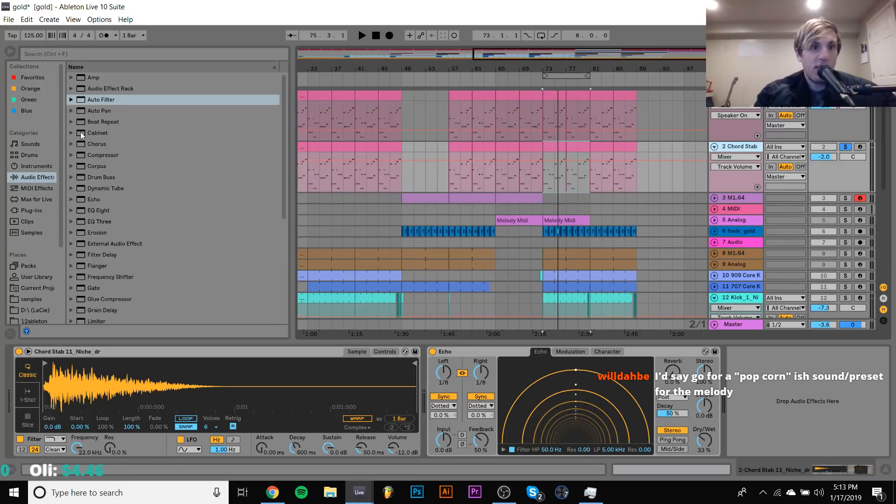
# Replace the duplicated Chord Stab track's sampler with the Analog instrument
pyautogui.click(29, 211)
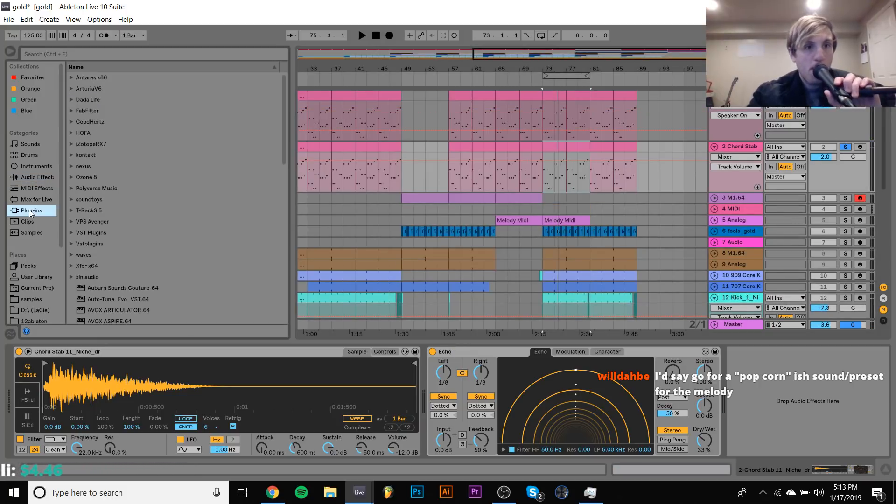
pyautogui.click(29, 168)
pyautogui.click(92, 79)
pyautogui.doubleClick(92, 79)
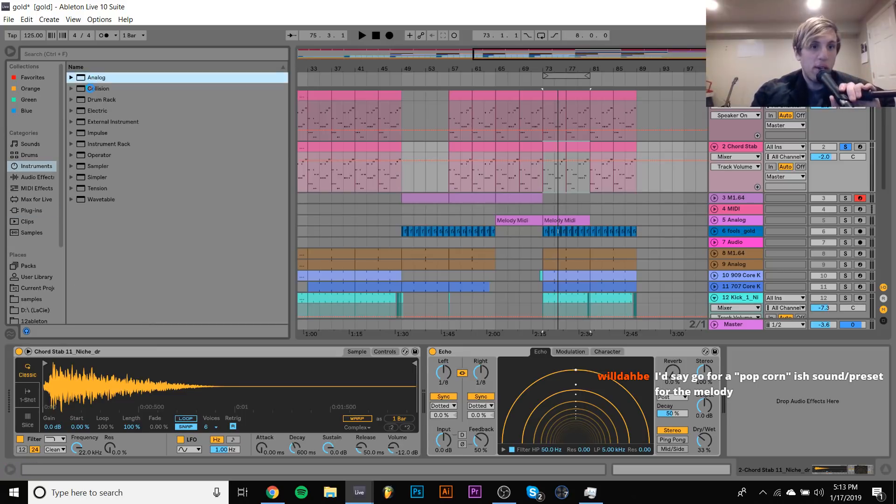
# Insert the Chord MIDI effect before Analog on track 2, with shifts of +3, +7 and +10 semitones
pyautogui.click(32, 189)
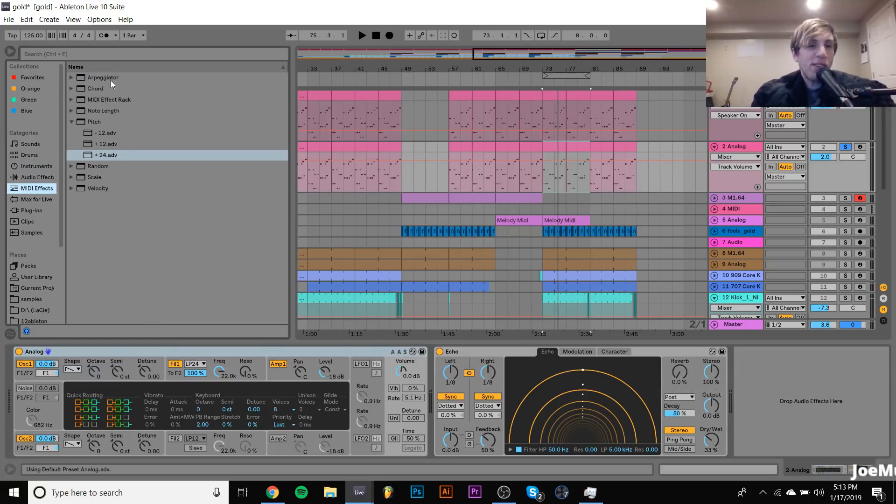
pyautogui.moveTo(102, 77); pyautogui.dragTo(28, 444)
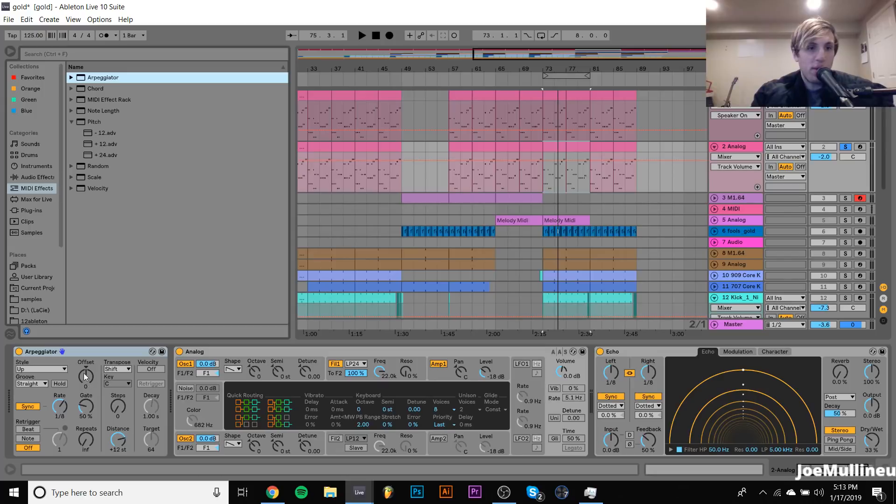
pyautogui.press('Delete')
pyautogui.moveTo(91, 87); pyautogui.dragTo(31, 403)
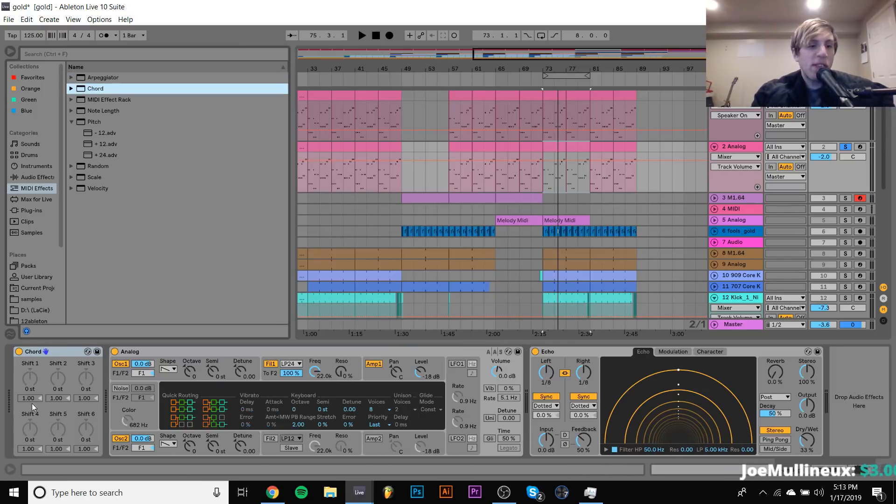
pyautogui.click(29, 389)
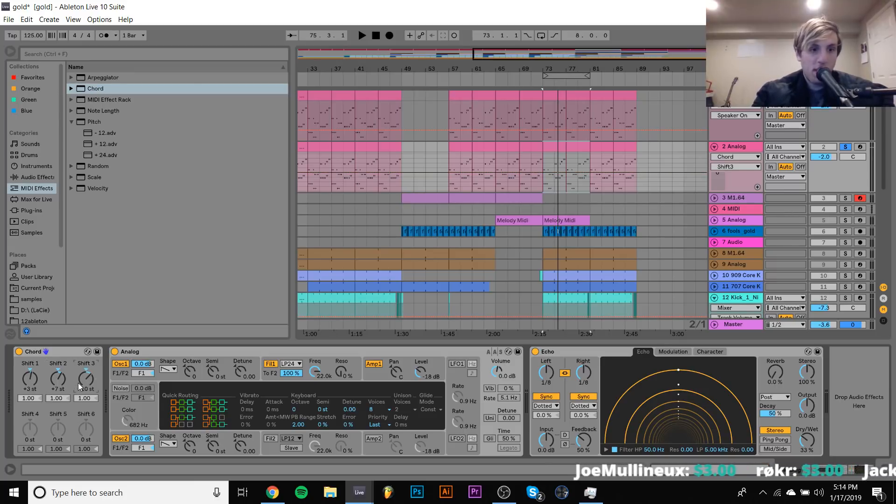
# During playback, lower Analog's filter 1 frequency to 252 Hz and set the Chord effect's Shift 4 to -12 semitones
pyautogui.press('space')
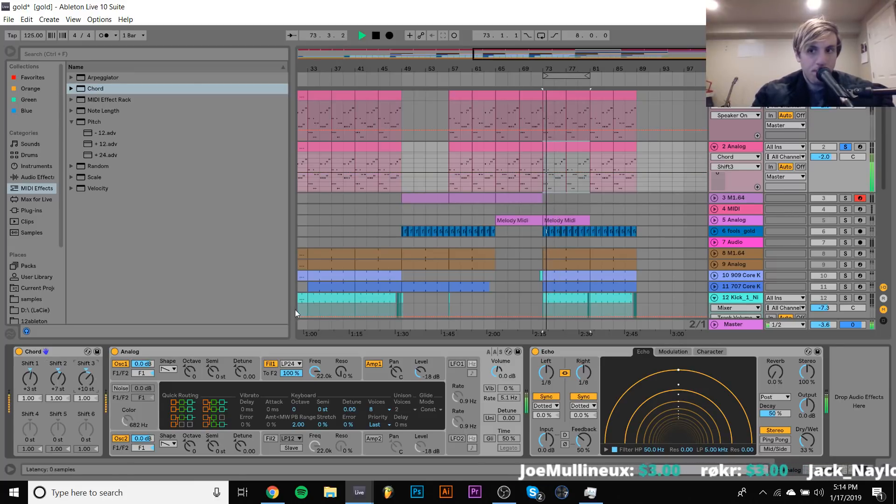
pyautogui.moveTo(316, 372); pyautogui.dragTo(315, 388)
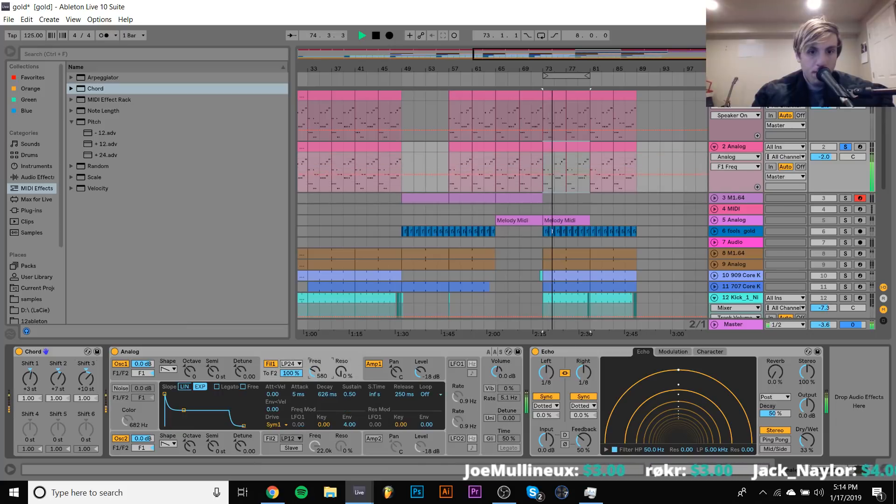
pyautogui.moveTo(27, 428); pyautogui.dragTo(27, 428)
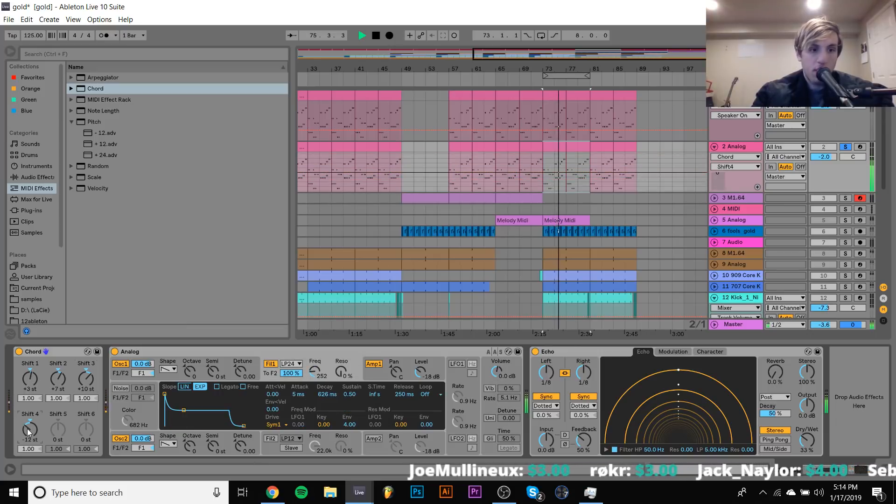
# Set Analog's oscillator 1 to octave -1 and turn off oscillator 2
pyautogui.moveTo(191, 375); pyautogui.dragTo(191, 374)
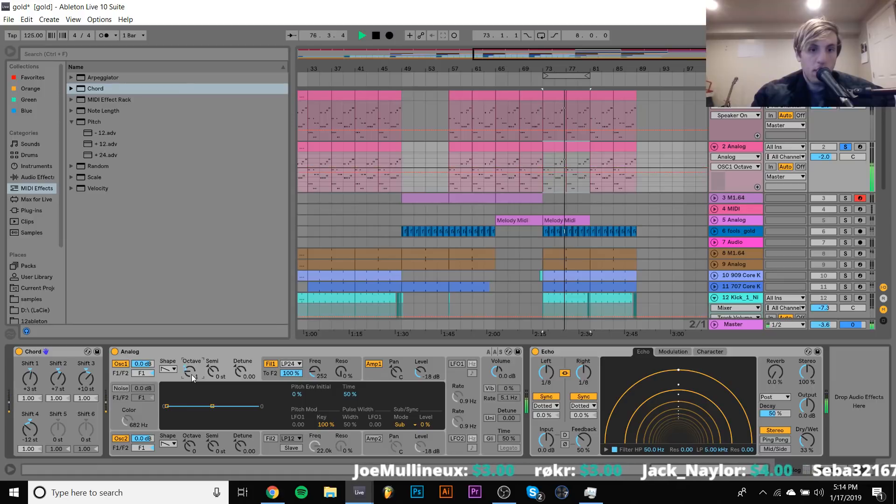
pyautogui.click(122, 439)
# Shape Analog's filter 1 envelope with 9 ms attack, 1.94 s decay, 0.05 sustain and a frequency envelope amount of 7.58
pyautogui.click(326, 361)
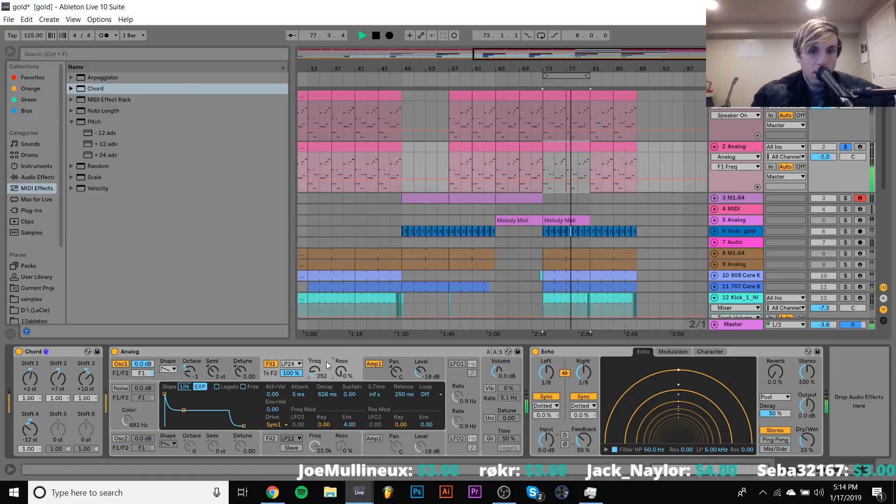
pyautogui.click(296, 394)
pyautogui.moveTo(299, 395); pyautogui.dragTo(322, 377)
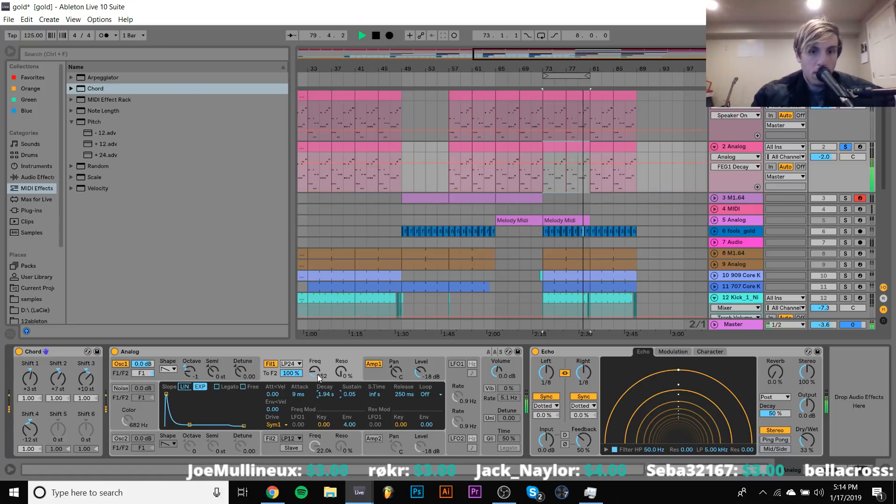
pyautogui.moveTo(351, 424); pyautogui.dragTo(351, 413)
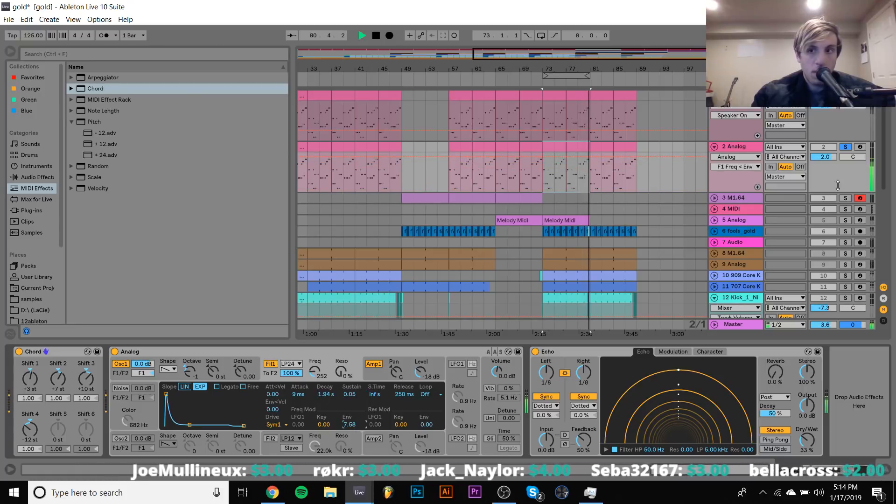
# Unsolo the Analog chord track 2 to hear it in the full mix and lower its filter 1 frequency to 112 Hz
pyautogui.click(845, 95)
pyautogui.click(844, 147)
pyautogui.click(845, 147)
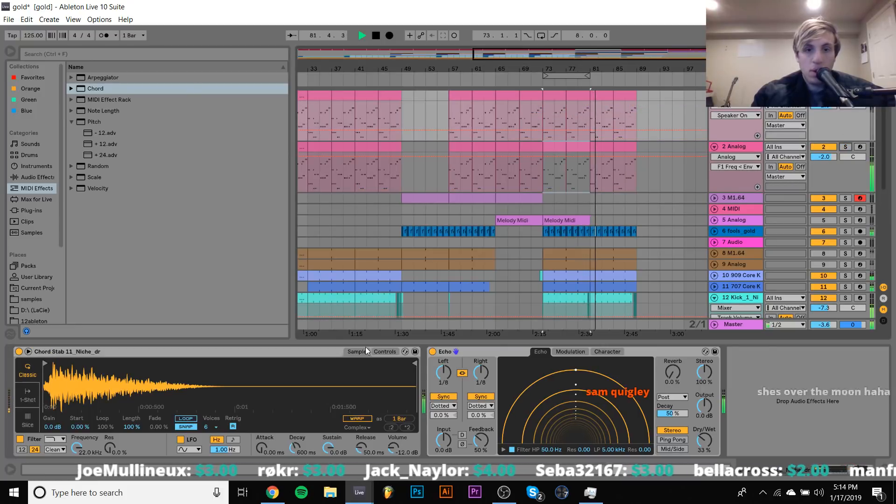
pyautogui.click(731, 154)
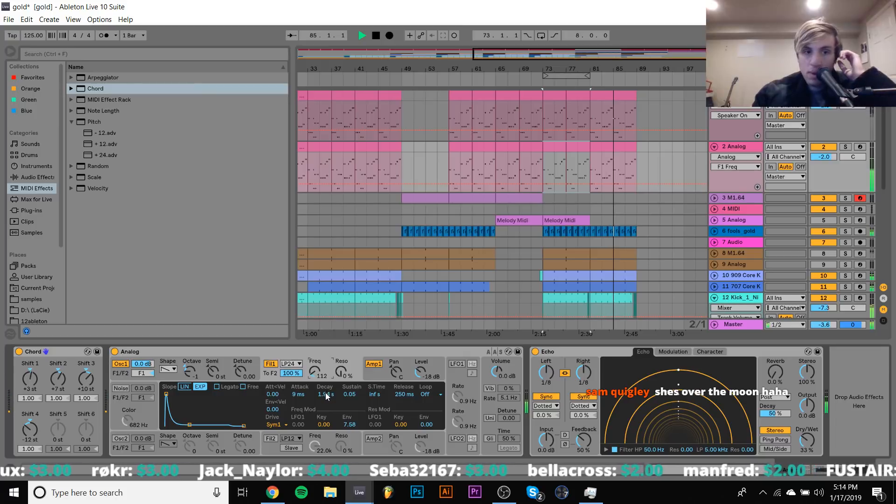
# Turn on Analog's vibrato with an amount of 48% and a rate of 8.6 Hz
pyautogui.click(489, 388)
pyautogui.moveTo(508, 389); pyautogui.dragTo(508, 367)
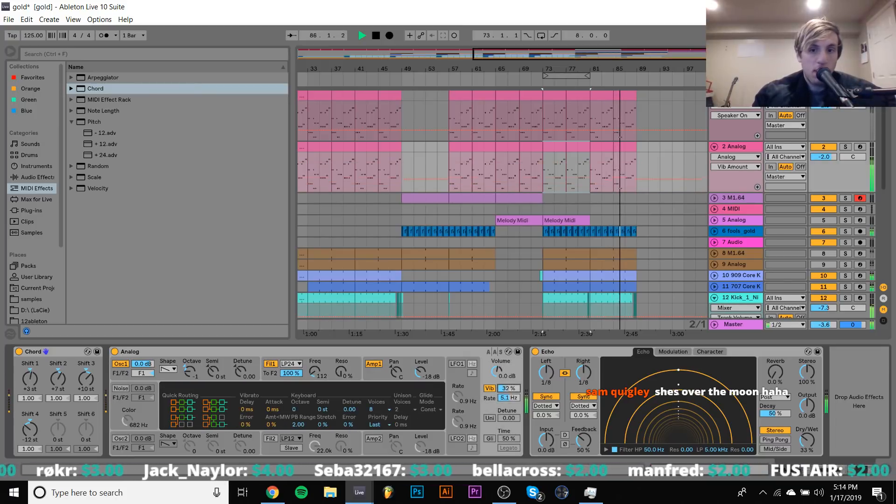
pyautogui.moveTo(510, 398); pyautogui.dragTo(509, 383)
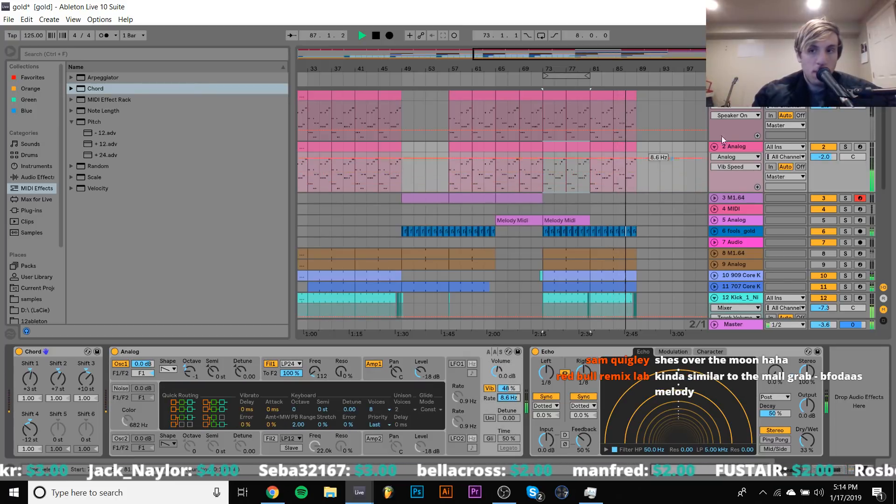
# Solo the Analog chord track 2 and loop playback over bars 81 to 89
pyautogui.click(846, 147)
pyautogui.moveTo(630, 149); pyautogui.dragTo(590, 154)
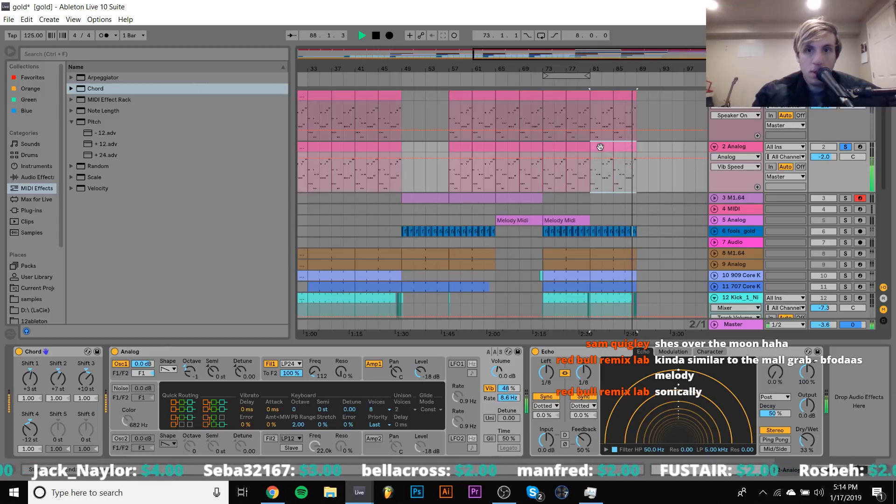
pyautogui.hotkey('ctrl', 'l')
# Reshape Analog's filter 1 with frequency 106 Hz, resonance 35%, attack 11 ms, decay 4.91 s and a frequency envelope amount of 5.07
pyautogui.moveTo(322, 369); pyautogui.dragTo(323, 359)
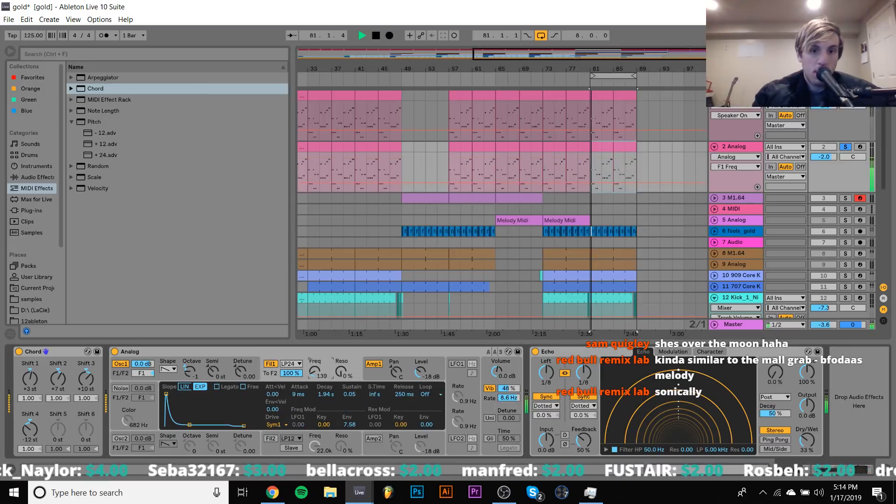
pyautogui.moveTo(325, 395); pyautogui.dragTo(350, 411)
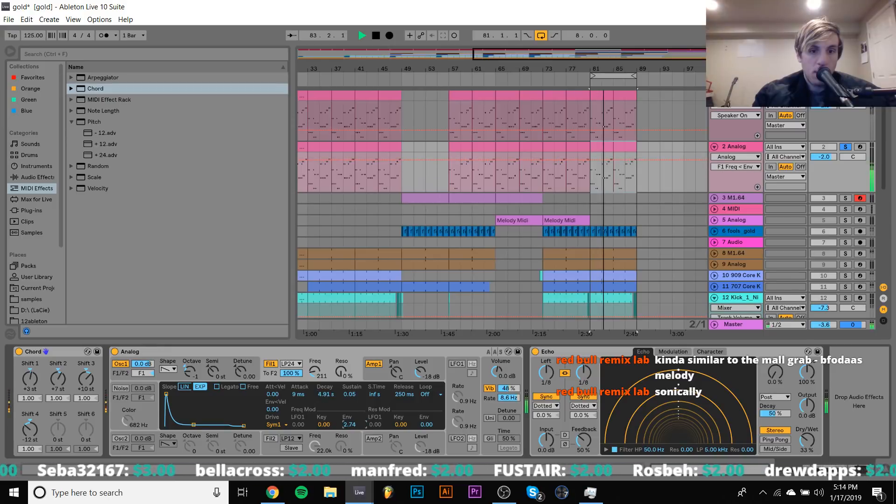
pyautogui.moveTo(298, 395); pyautogui.dragTo(297, 392)
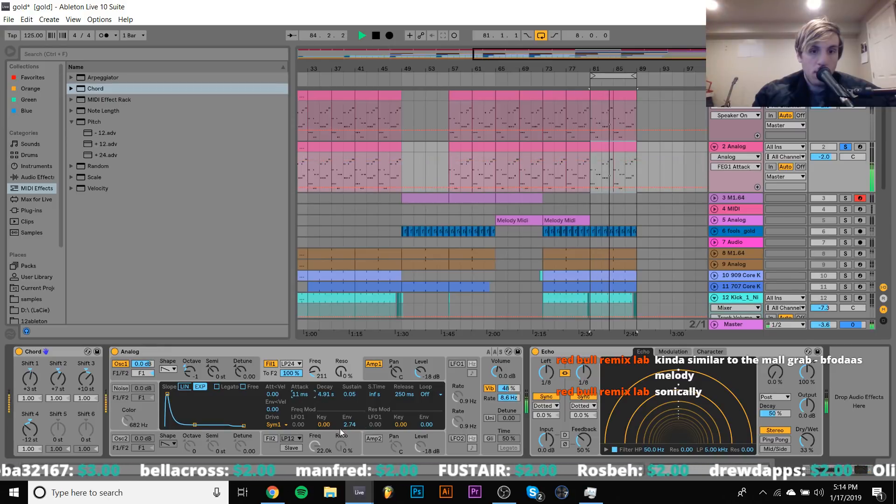
pyautogui.moveTo(344, 427)
pyautogui.mouseDown()
pyautogui.moveTo(343, 401)
pyautogui.moveTo(347, 431)
pyautogui.mouseUp()
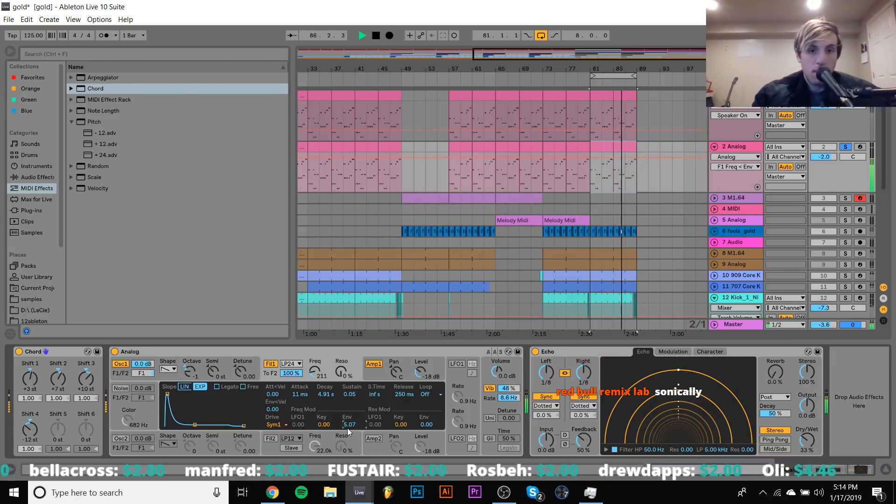
pyautogui.moveTo(341, 372); pyautogui.dragTo(313, 387)
# Unsolo the Analog chord track 2, then set its oscillator 1 to a sine wave with filter 1 off during playback
pyautogui.press('space')
pyautogui.click(844, 147)
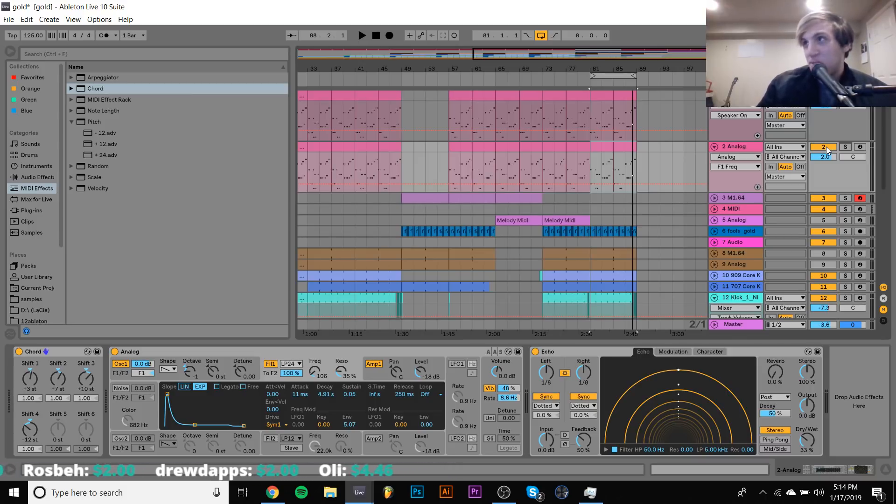
pyautogui.press('space')
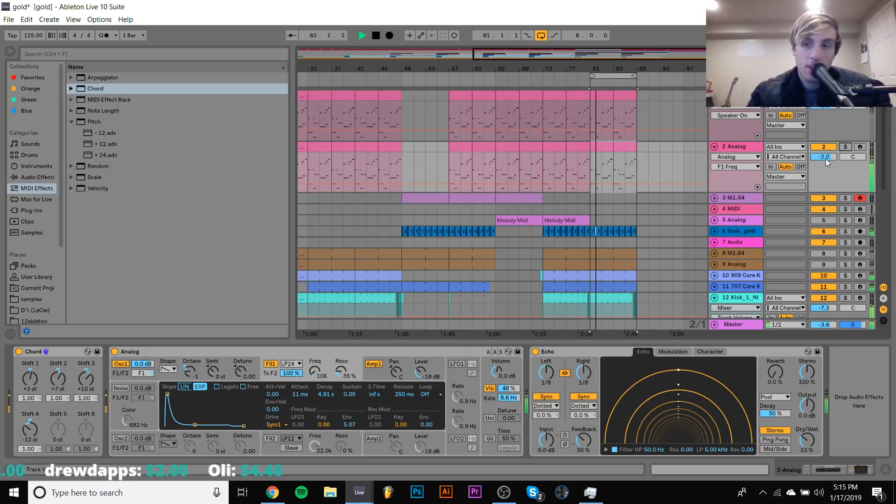
pyautogui.click(173, 369)
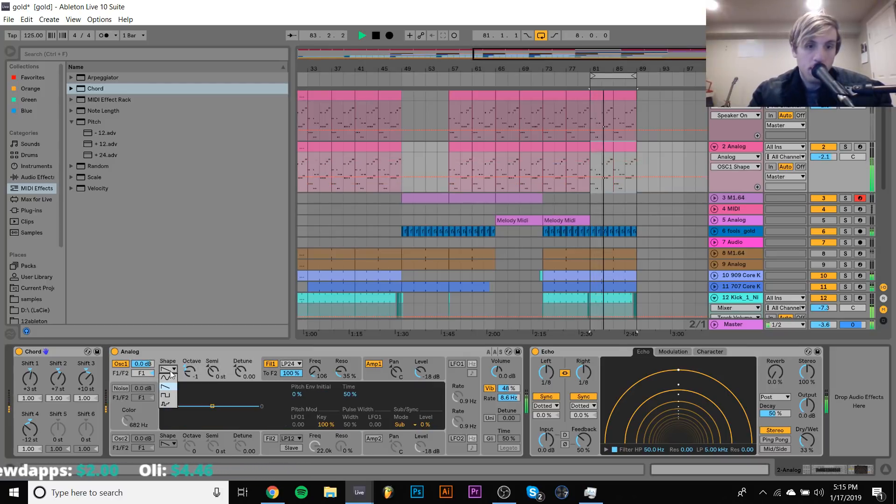
pyautogui.click(274, 363)
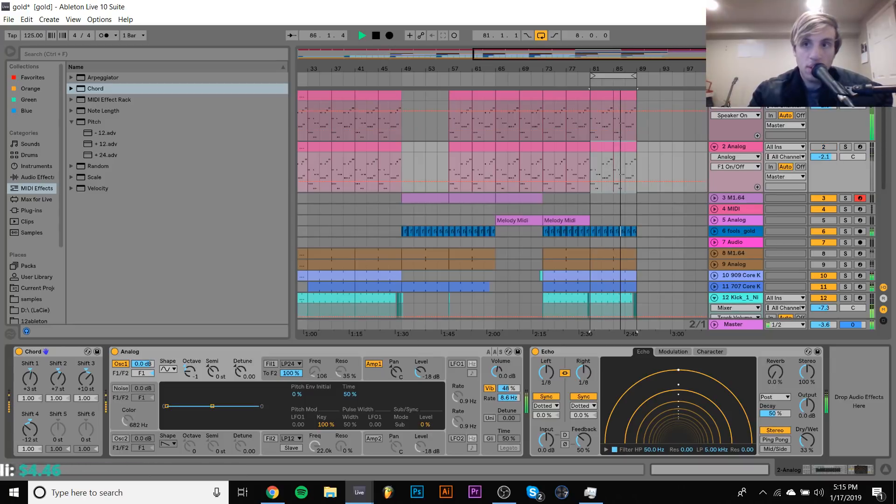
# Stop playback and delete the Analog chord track 2
pyautogui.press('space')
pyautogui.click(732, 145)
pyautogui.press('Delete')
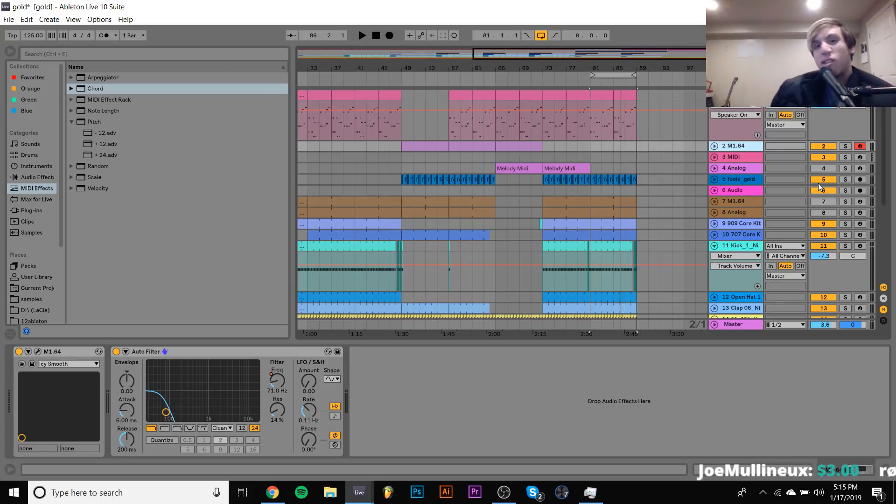
# Listen to the mix with only the Chord Stab track, auditioning from bars 81, 1, 17, 25 and 33
pyautogui.press('space')
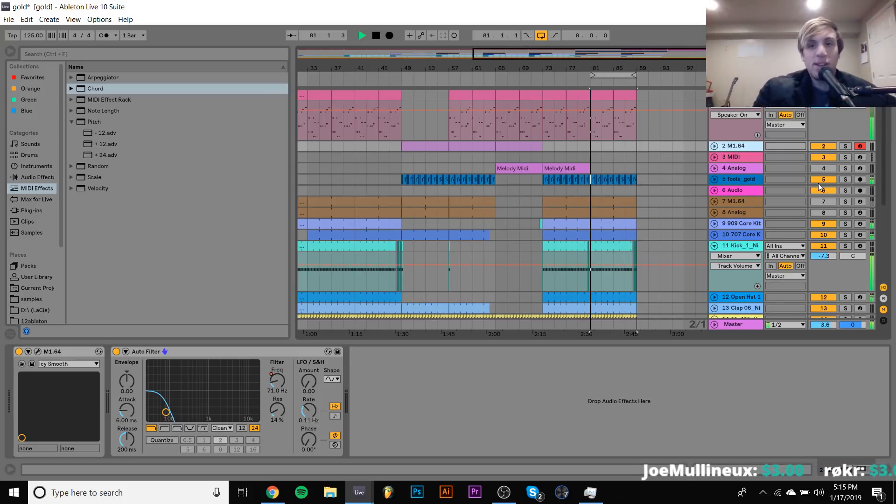
pyautogui.click(740, 95)
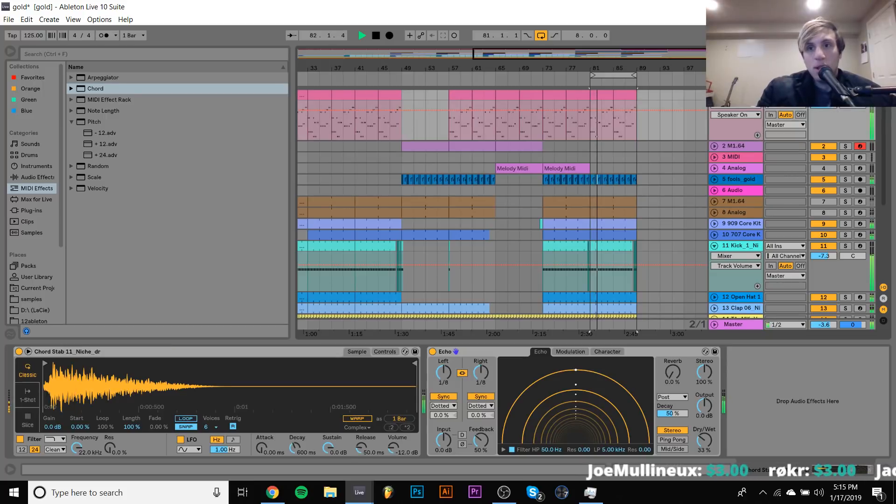
pyautogui.press('space')
pyautogui.hscroll(-5, 493, 125)
pyautogui.moveTo(312, 100); pyautogui.dragTo(299, 99)
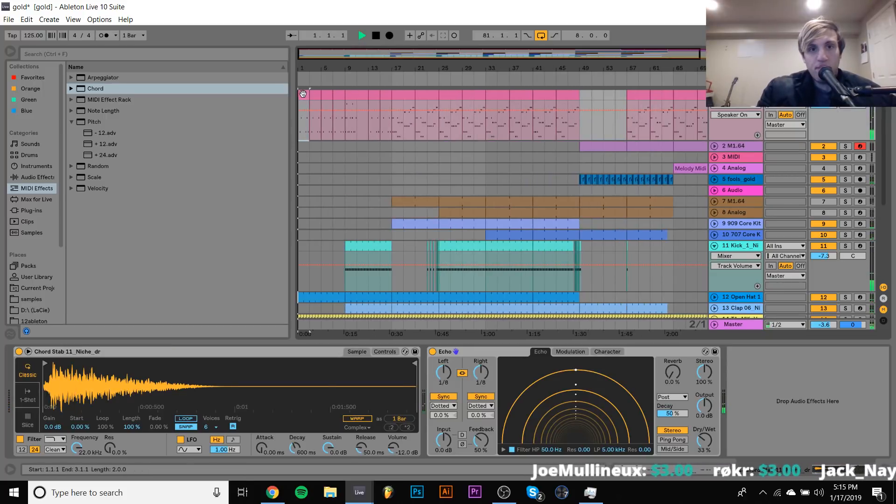
pyautogui.press('space')
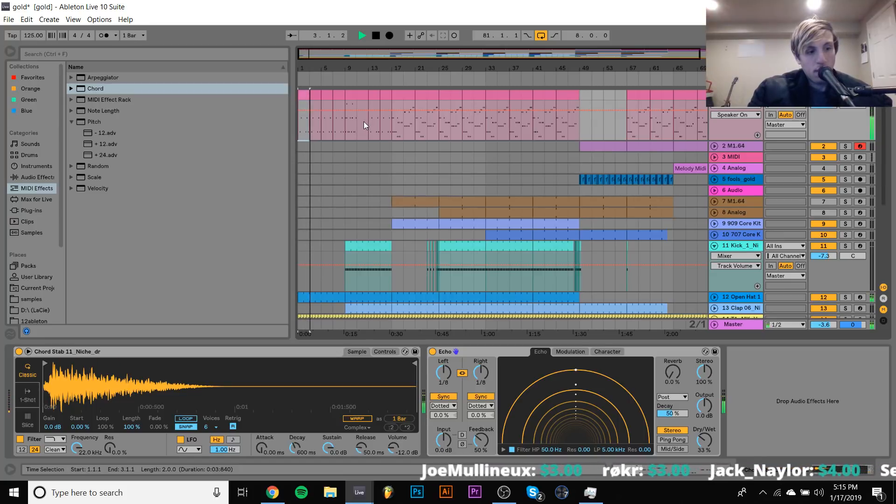
pyautogui.click(392, 130)
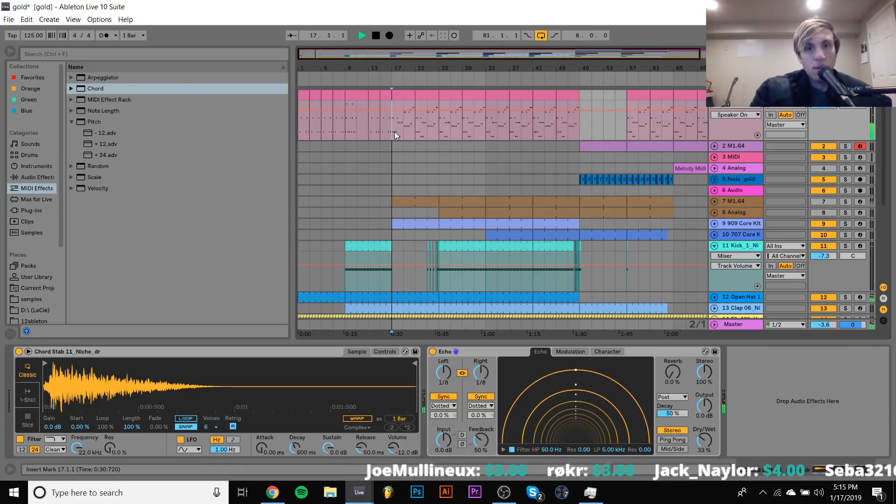
pyautogui.click(441, 148)
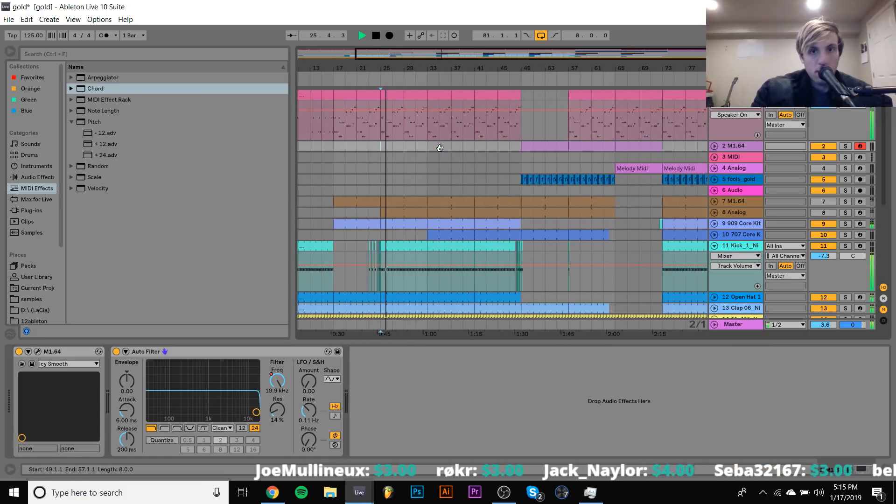
pyautogui.click(425, 148)
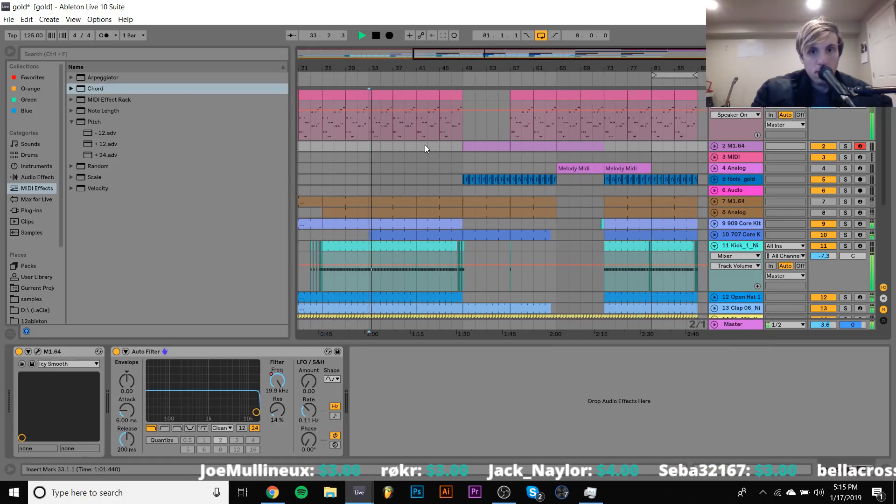
# Try the 707 Core Kit track's volume at -17.0 dB, then return it to -16.0 dB
pyautogui.click(387, 234)
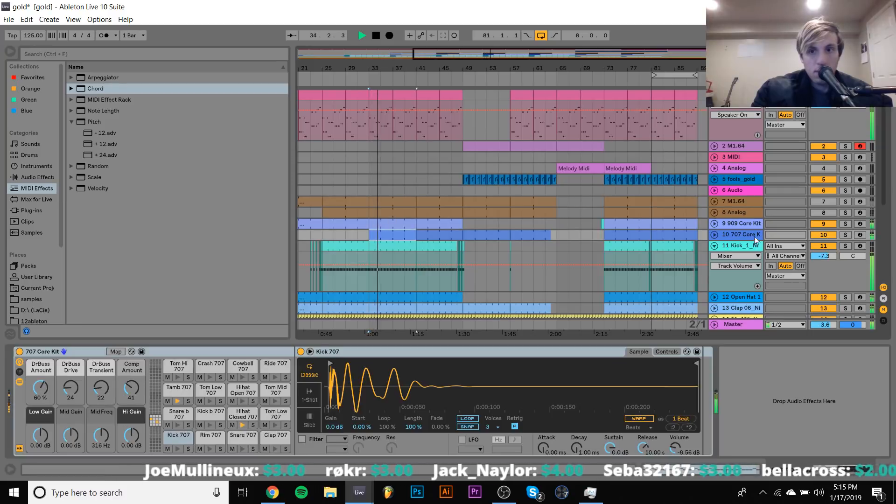
pyautogui.click(716, 235)
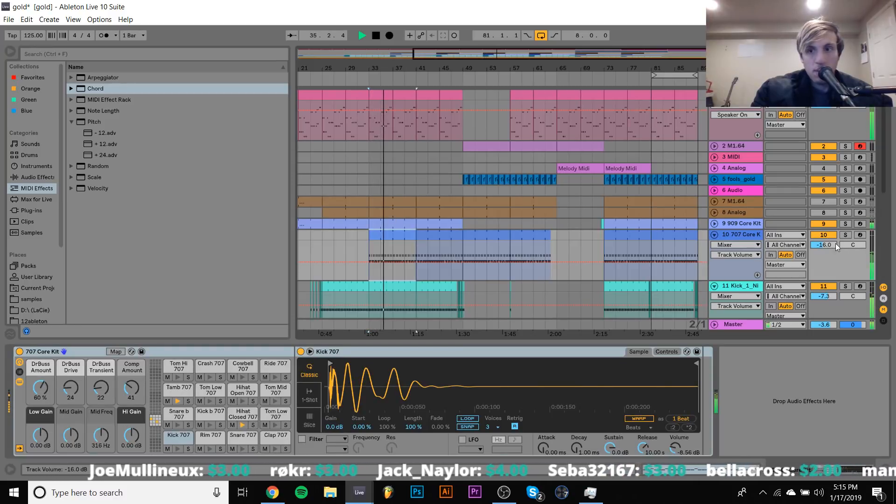
pyautogui.moveTo(833, 244); pyautogui.dragTo(833, 246)
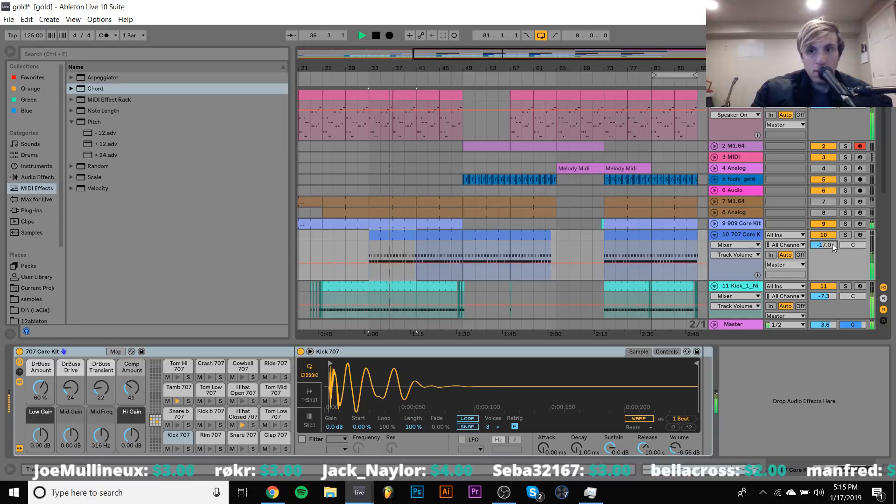
pyautogui.press('Up')
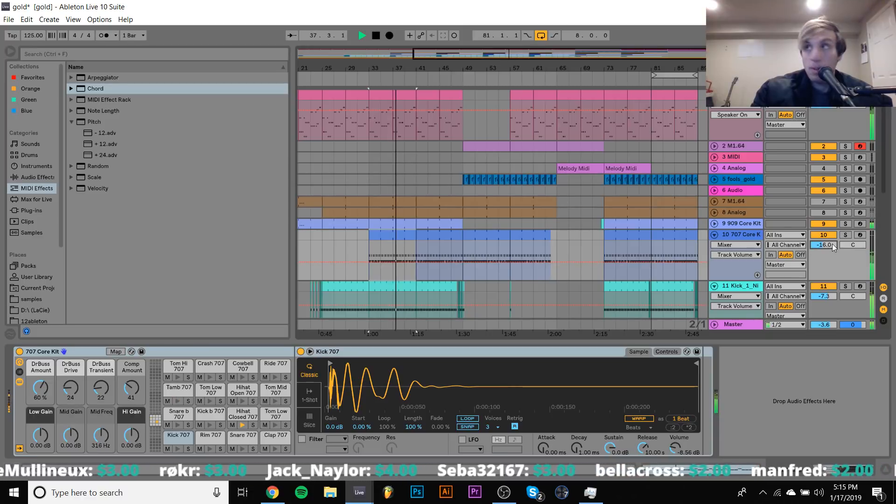
# Duplicate the 909 Core Kit clip's loop to four bars and add a sixteenth note at 4.4.3 on the lowest Kick 909 row
pyautogui.doubleClick(406, 225)
pyautogui.click(74, 152)
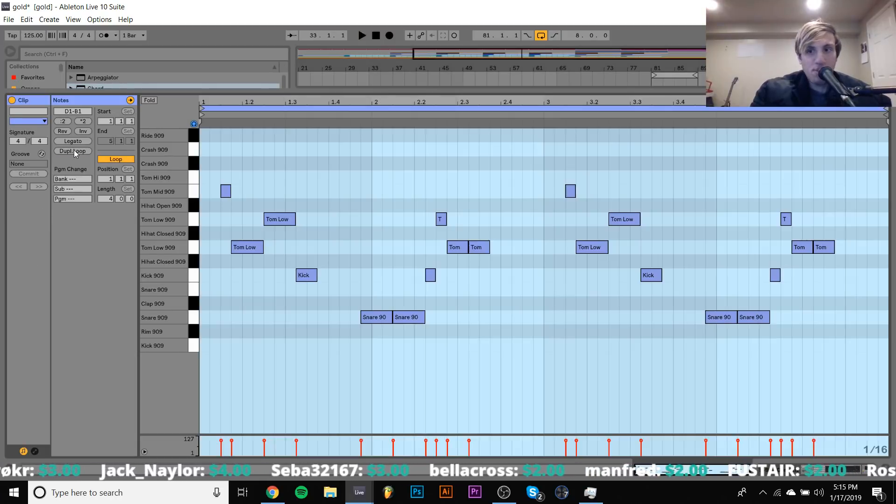
pyautogui.doubleClick(875, 321)
pyautogui.press('Up')
pyautogui.press('Up')
pyautogui.press('Up')
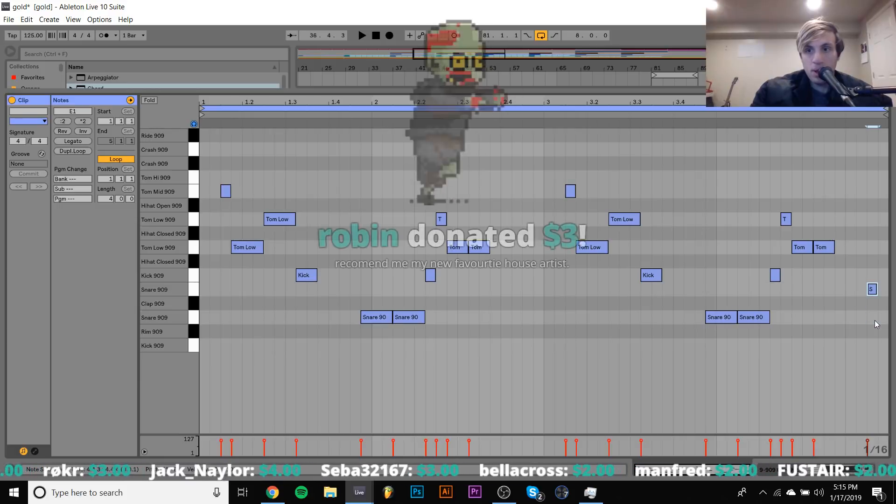
pyautogui.press('Up')
pyautogui.press('Up')
pyautogui.press('Up')
pyautogui.press('Up')
pyautogui.press('Up')
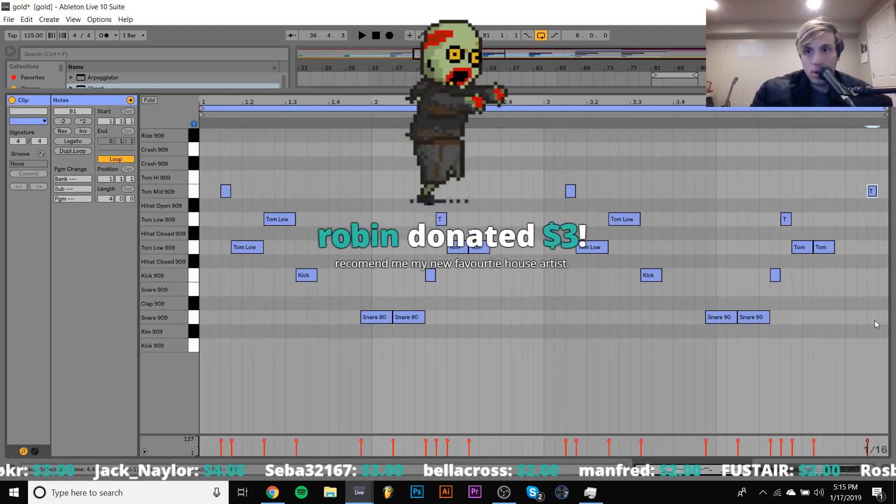
pyautogui.press('Down')
pyautogui.press('Down')
pyautogui.press('Down')
pyautogui.press('Down')
pyautogui.press('Down')
pyautogui.press('Down')
pyautogui.press('Down')
pyautogui.press('Down')
pyautogui.press('Down')
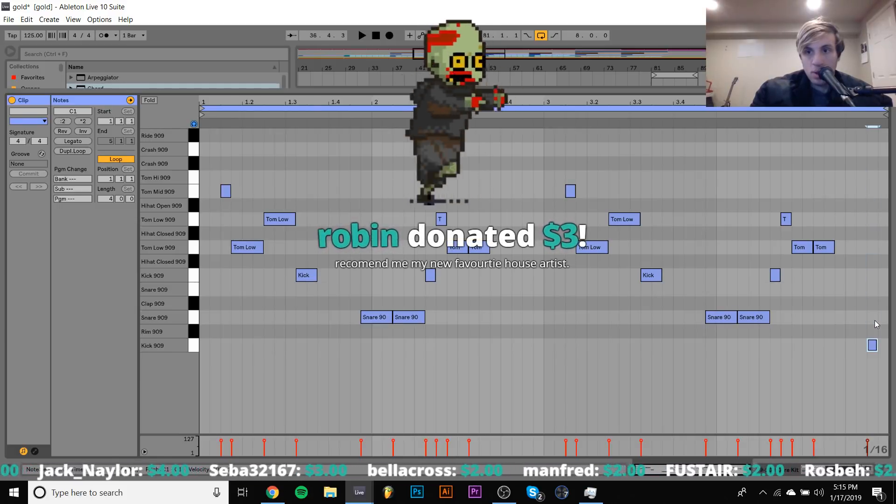
# Check the streaming window in OBS, then return to the gold project in Ableton Live
pyautogui.click(503, 494)
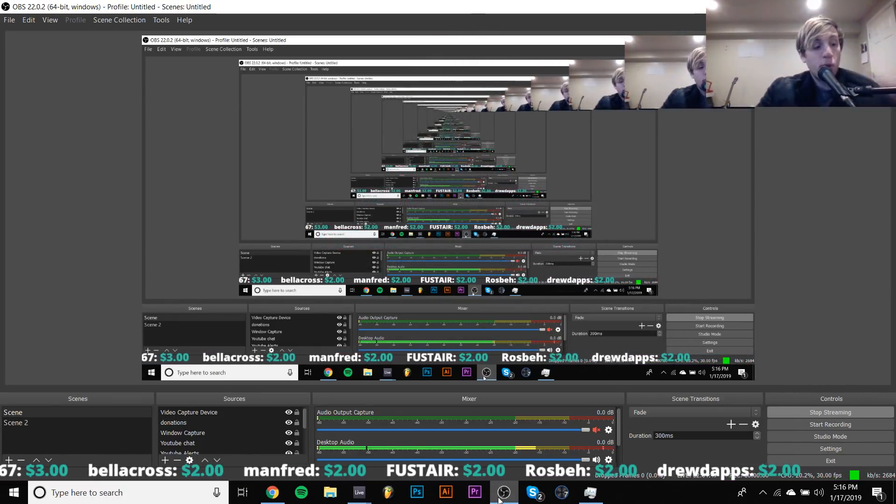
pyautogui.moveTo(366, 498)
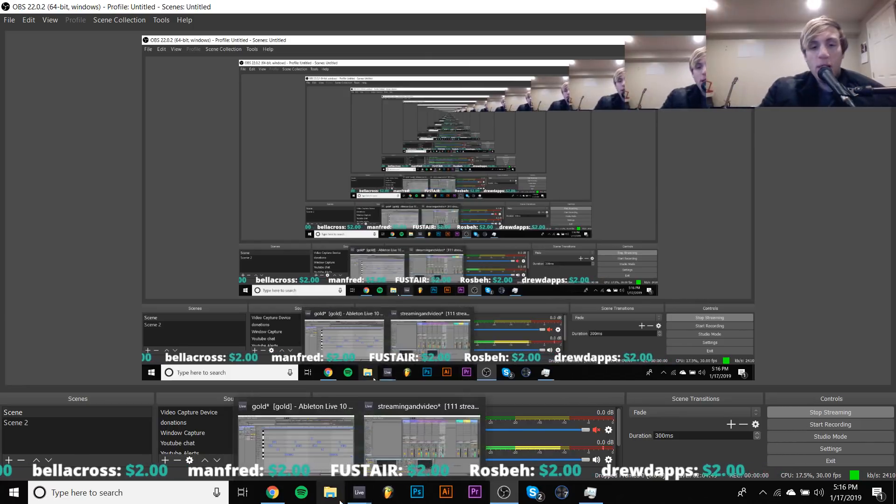
pyautogui.click(295, 437)
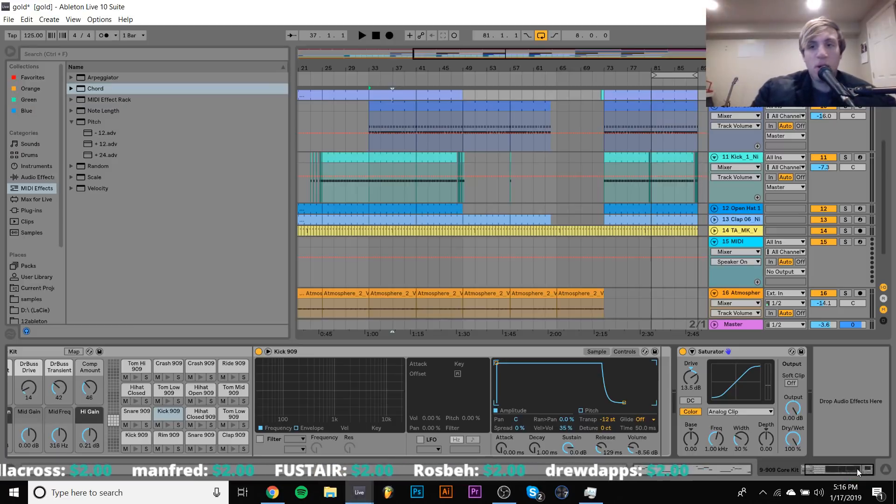
# Browse the dj folder's Essentials Week 6 and select "Shinichi Atobe - So Good, So Right.mp3"
pyautogui.scroll(-5, 24, 299)
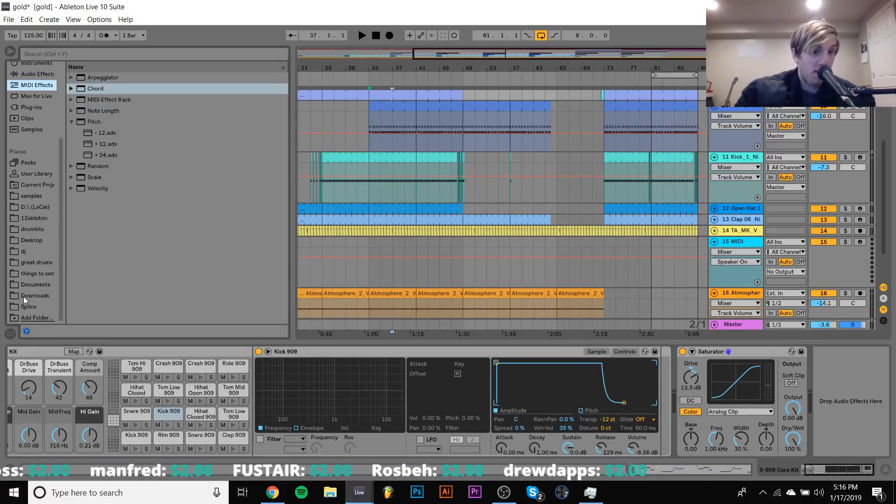
pyautogui.click(25, 252)
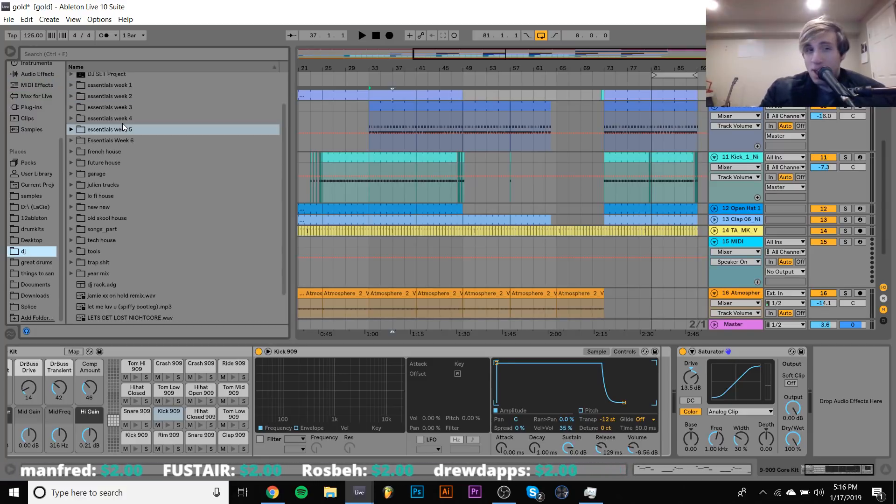
pyautogui.click(72, 140)
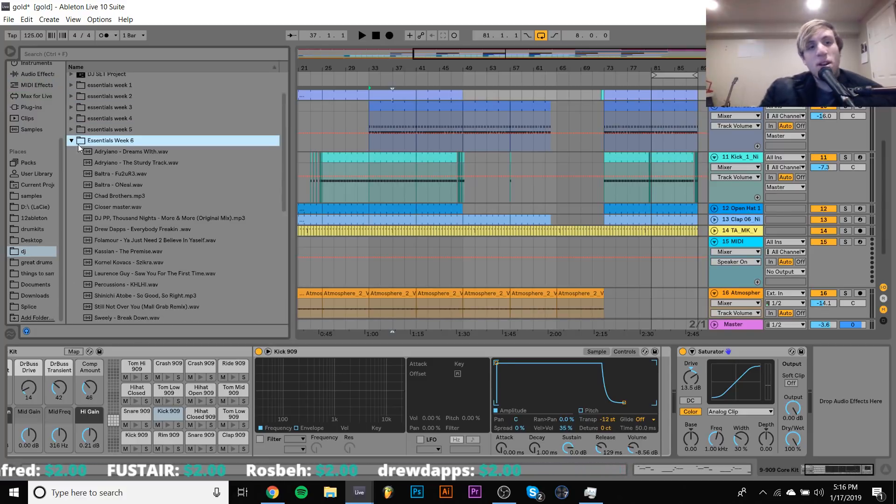
pyautogui.scroll(-4, 127, 187)
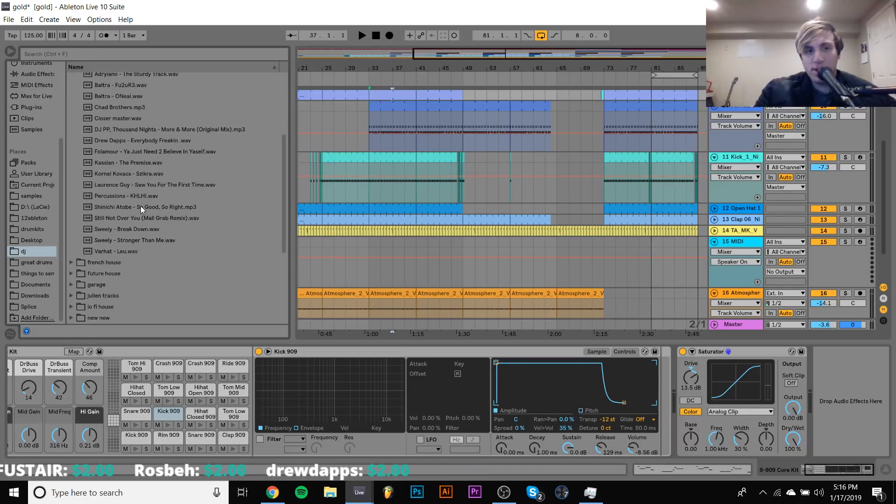
pyautogui.click(141, 207)
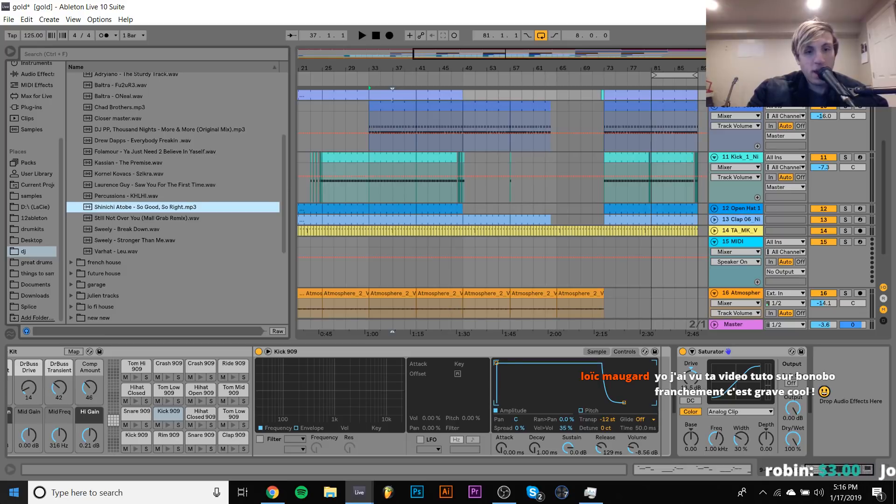
# Switch to Gmail in Chrome, open the "listen to the melody at 1:20" email and play its attached YouTube video from 1:20
pyautogui.click(265, 500)
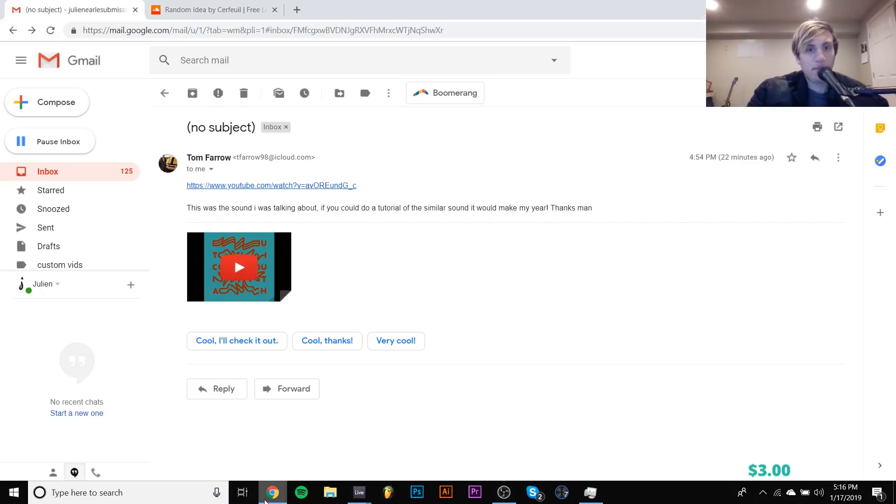
pyautogui.click(47, 174)
pyautogui.click(230, 150)
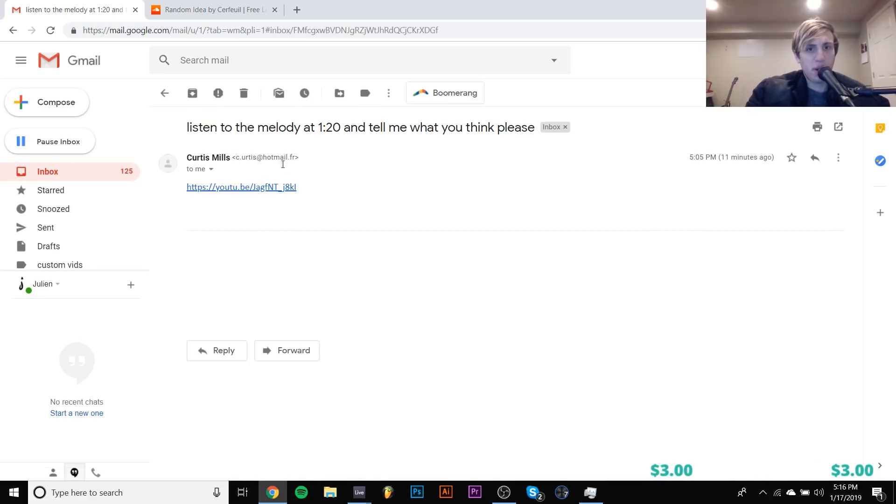
pyautogui.click(239, 276)
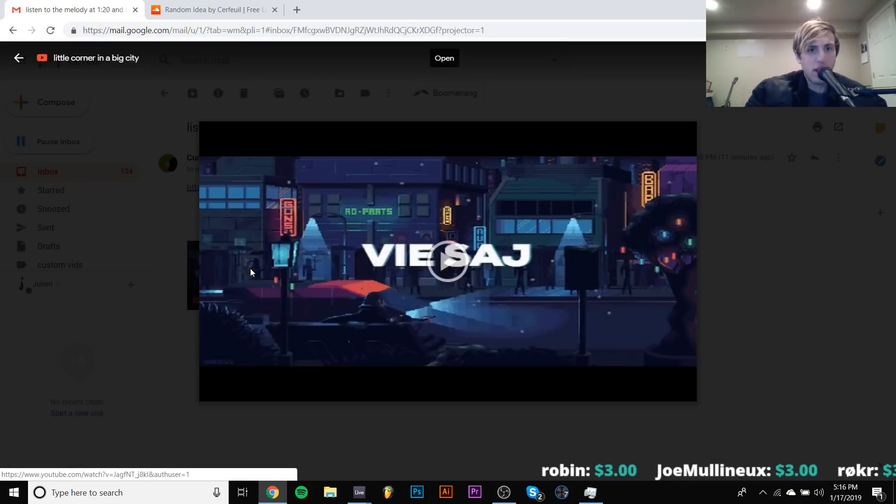
pyautogui.click(439, 276)
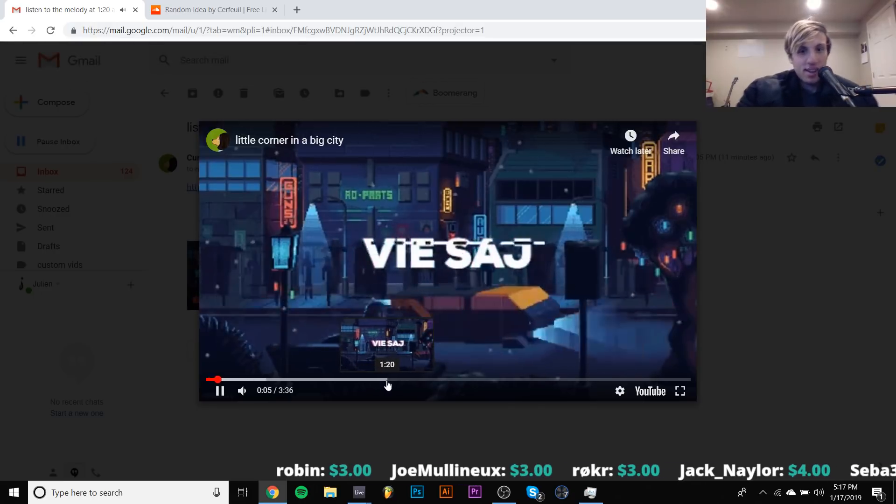
pyautogui.click(387, 384)
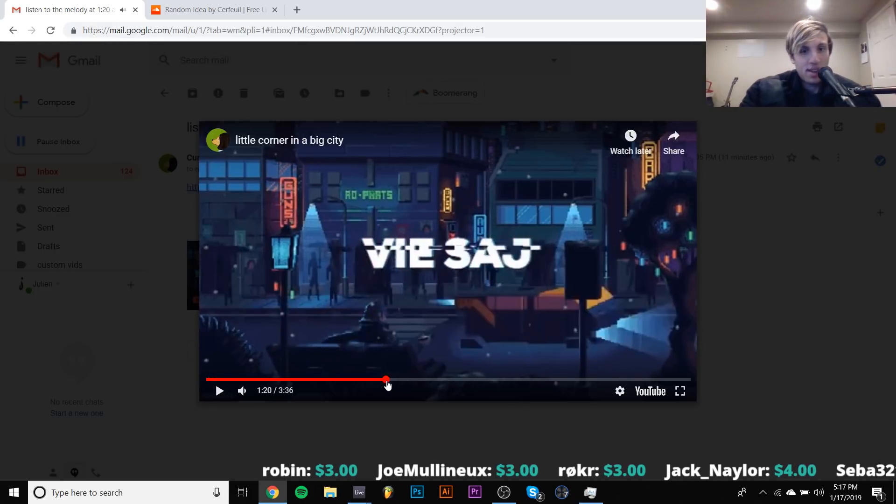
# Check the gold project in Ableton Live, return to the Gmail video in Chrome, close it and go back to the inbox
pyautogui.moveTo(362, 476)
pyautogui.click(314, 457)
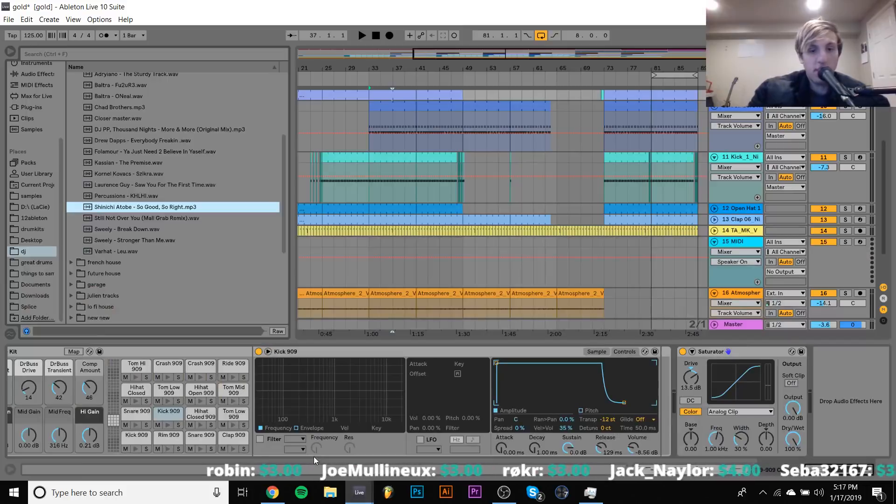
pyautogui.click(278, 499)
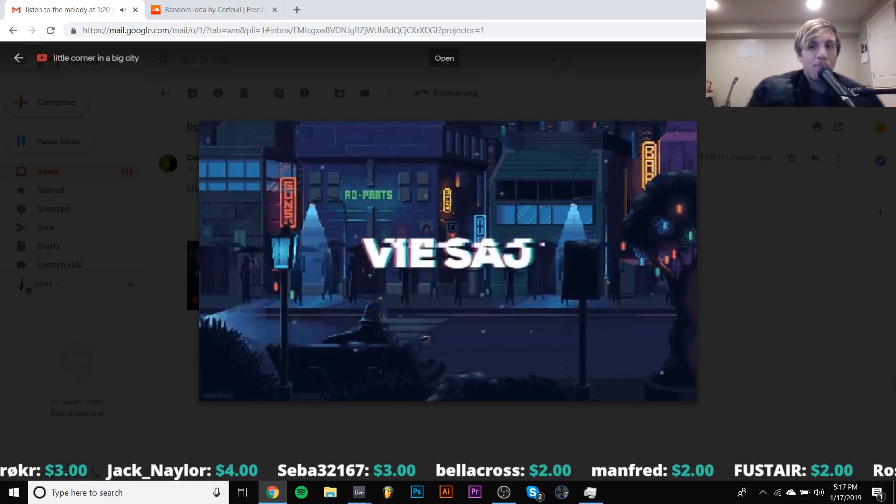
pyautogui.click(824, 350)
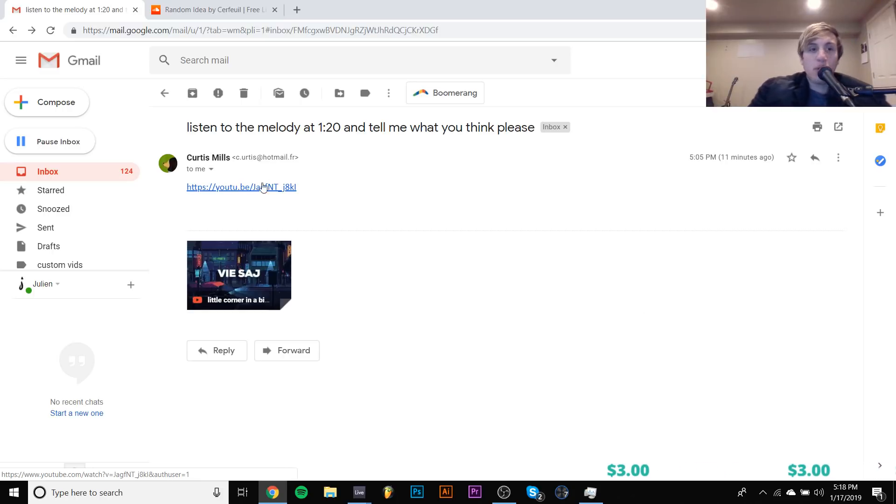
pyautogui.click(89, 179)
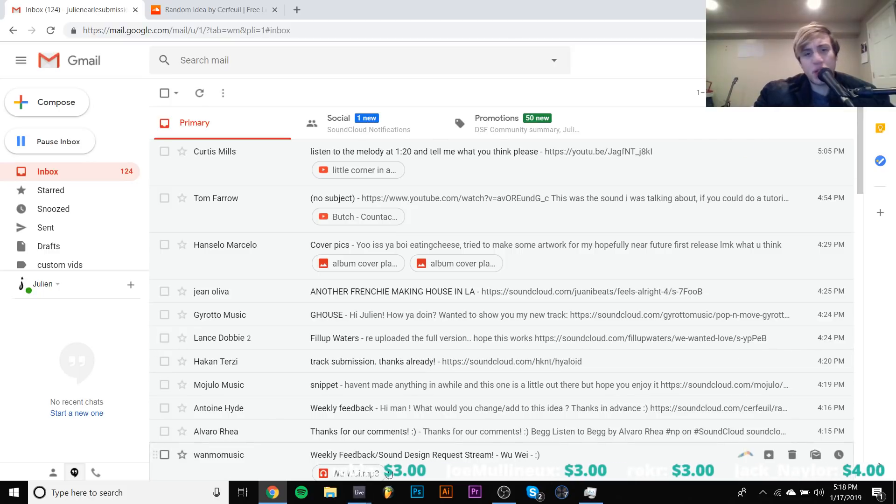
# Switch to the gold project in Ableton Live and bring up the OBS streaming window
pyautogui.moveTo(368, 494)
pyautogui.click(340, 458)
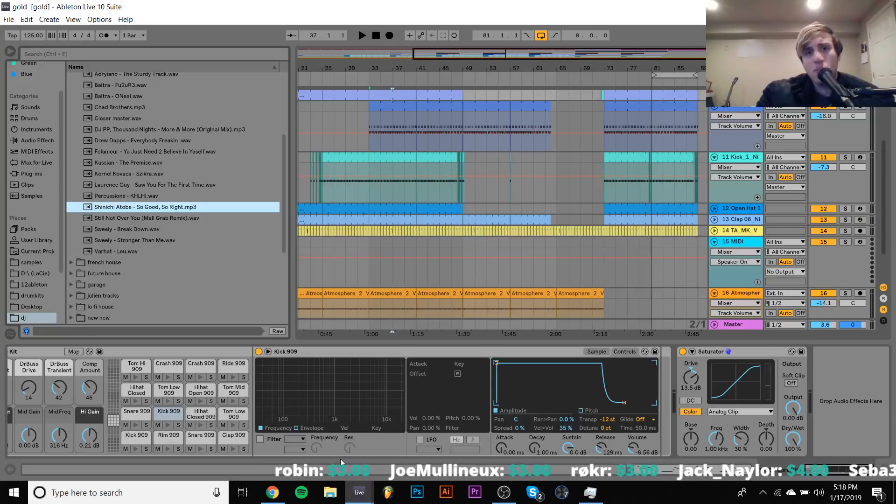
pyautogui.click(496, 495)
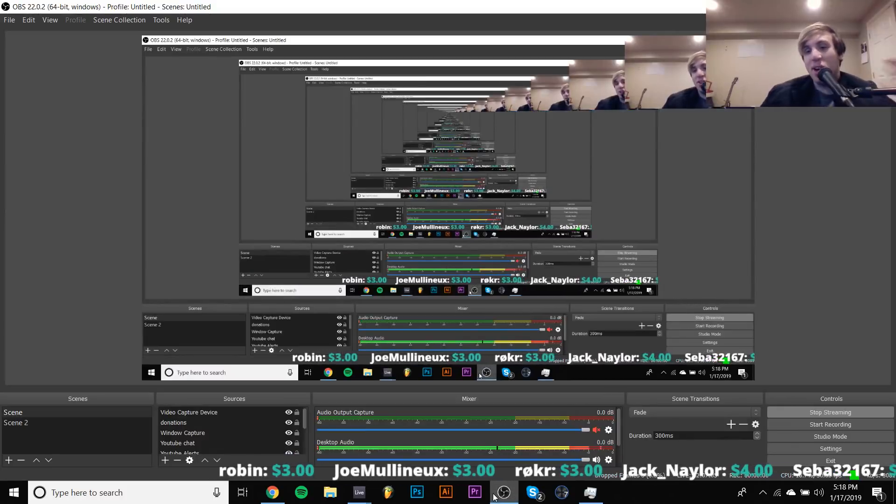